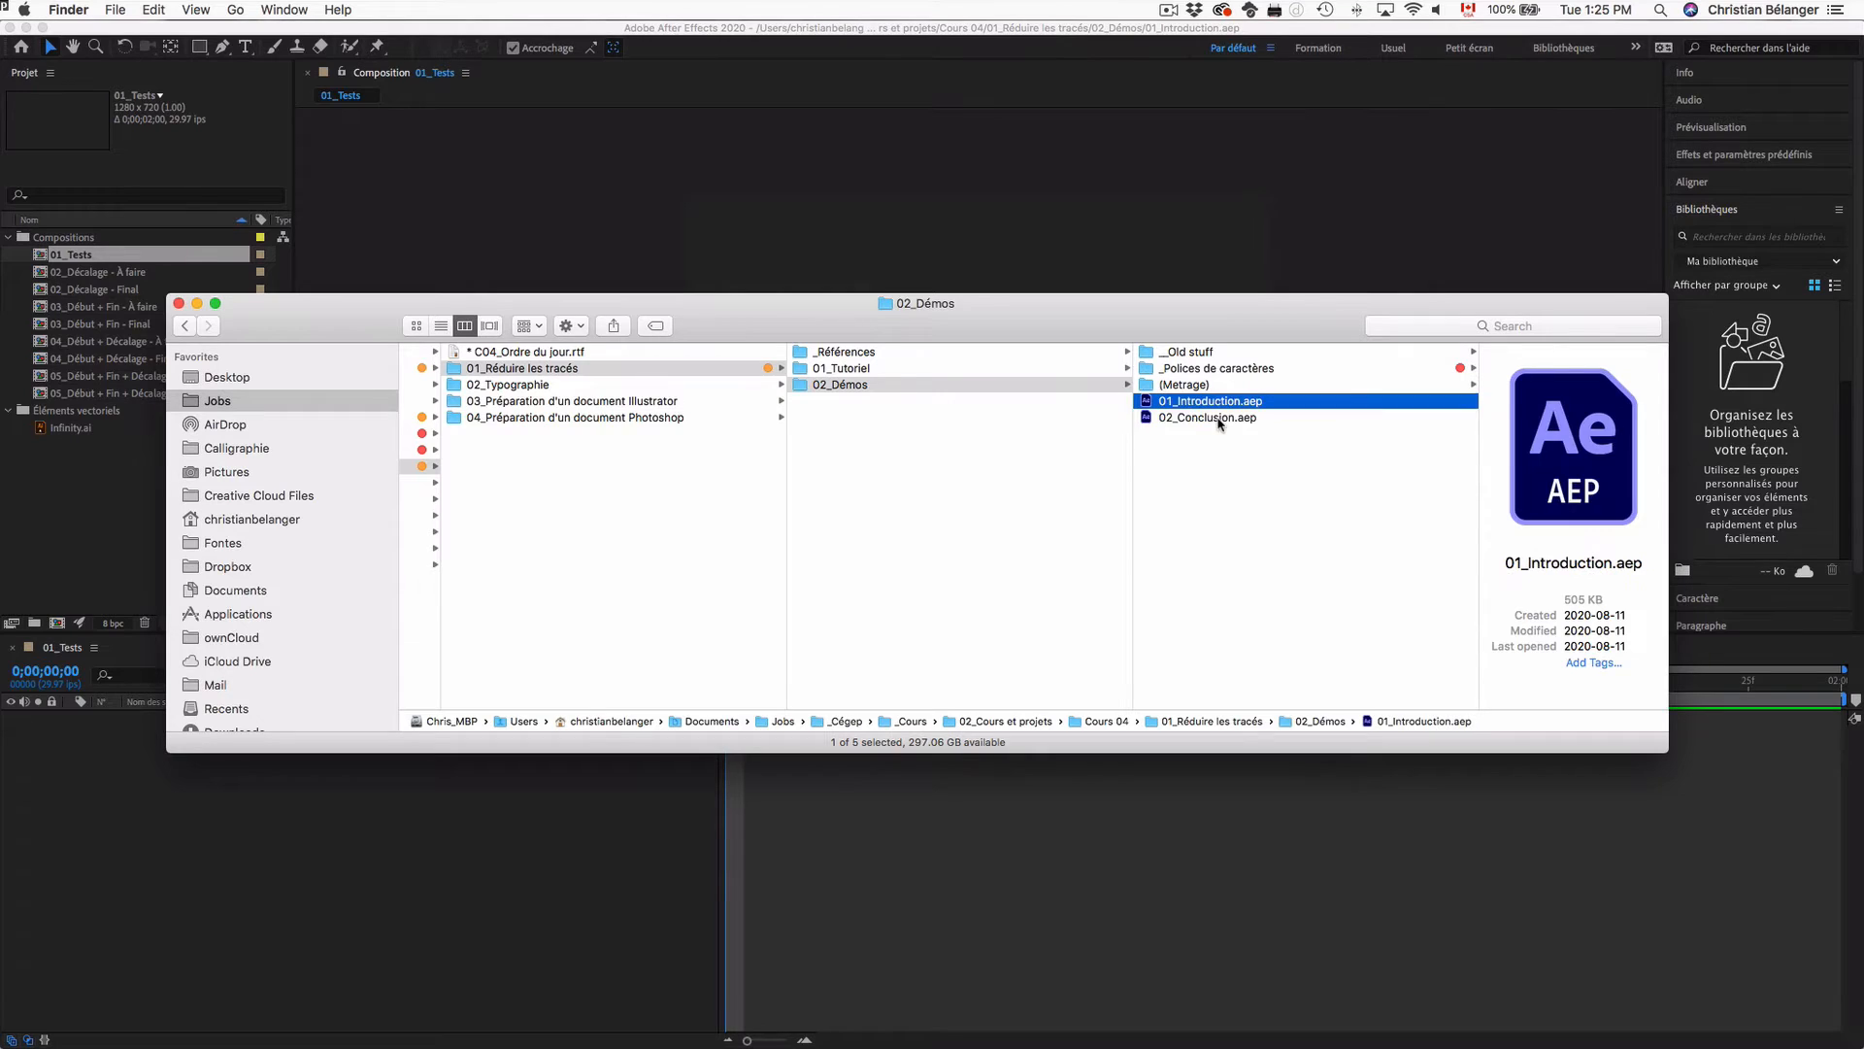
Step: Switch from Finder to After Effects and select the 01_Tests composition in the project
{"action": "left_click", "coordinate": [1223, 419]}
{"action": "key", "text": "Up"}
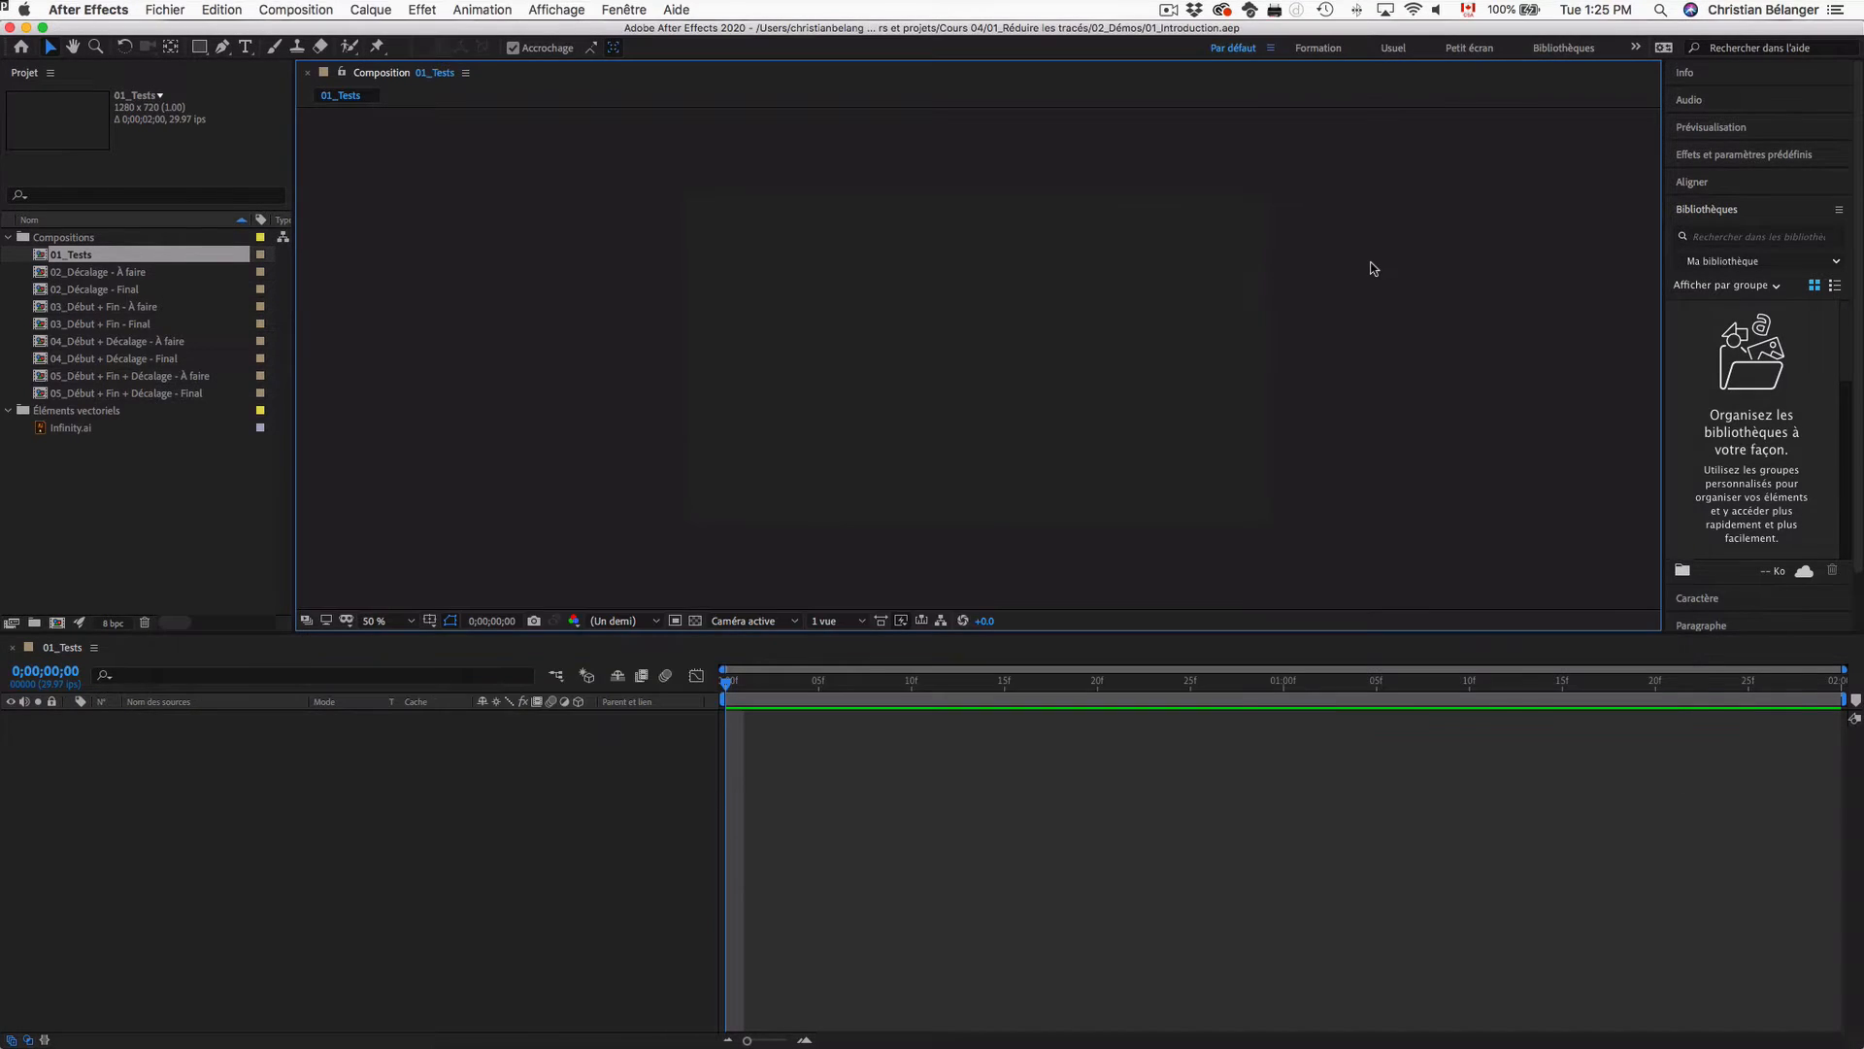
{"action": "left_click", "coordinate": [1241, 275]}
{"action": "left_click", "coordinate": [123, 259]}
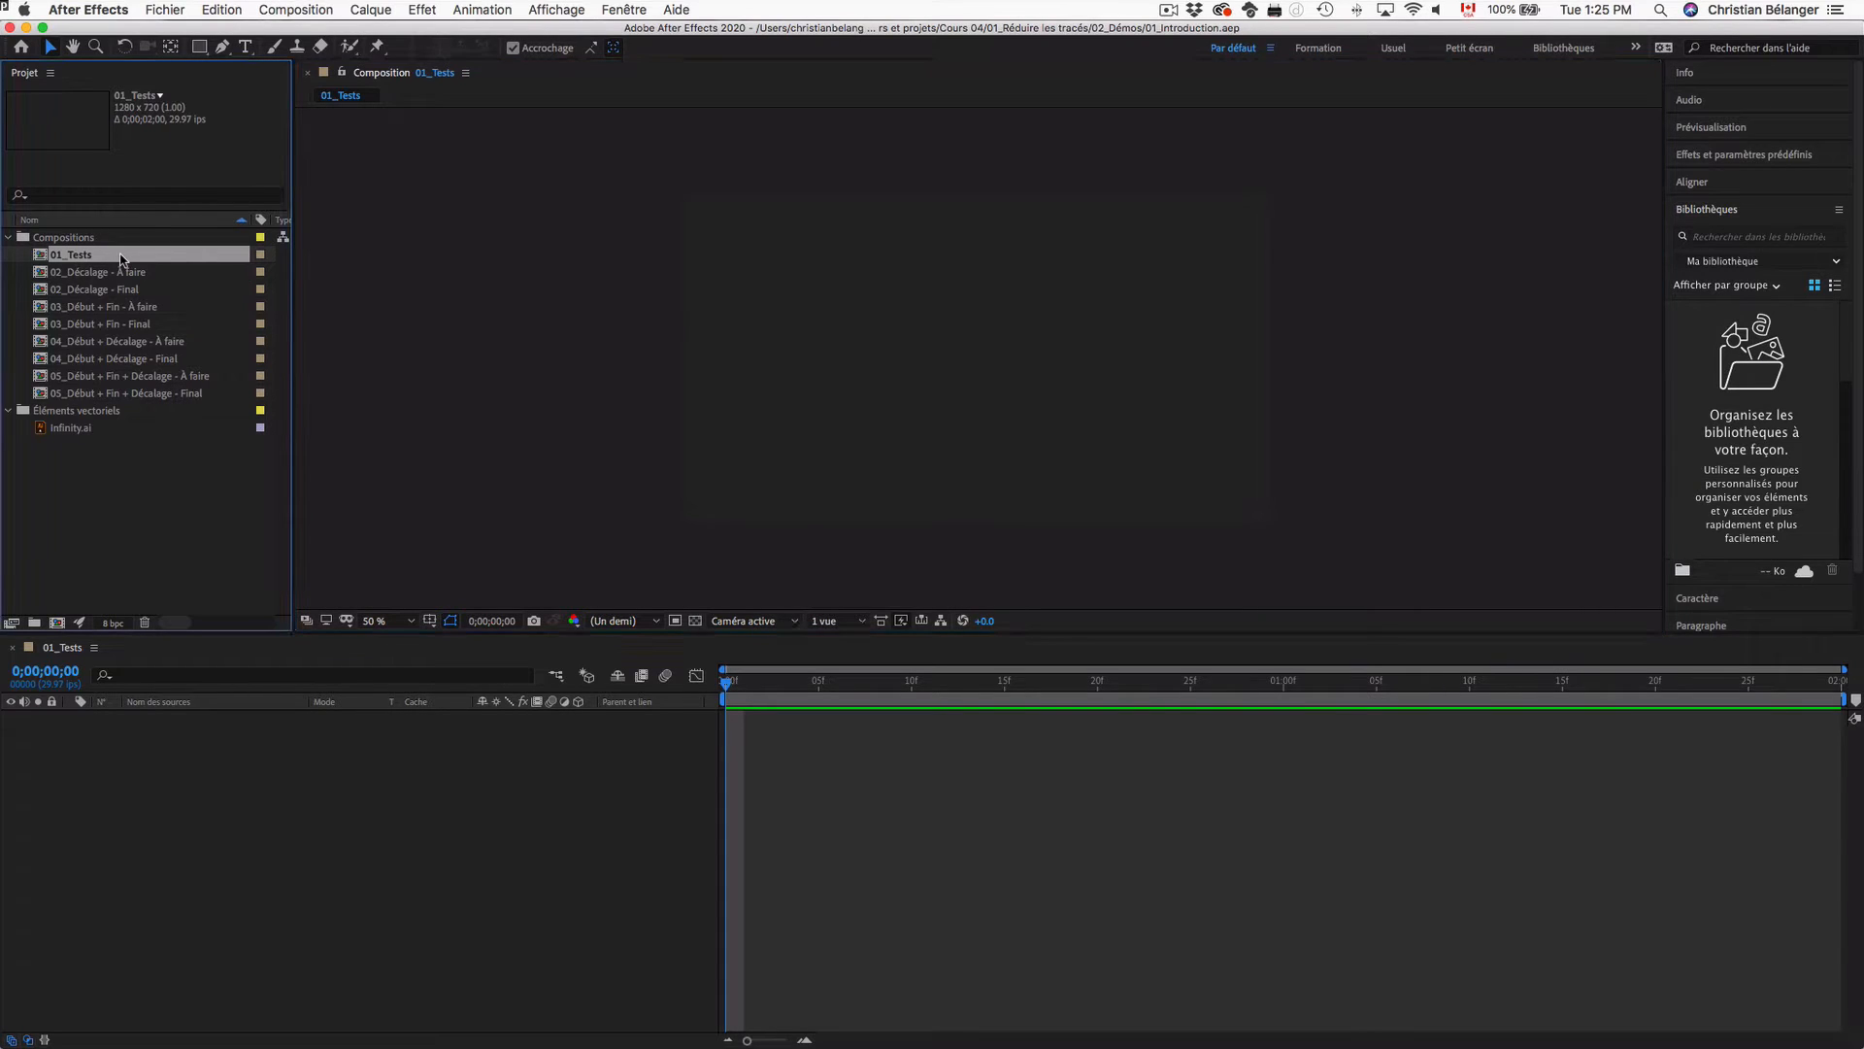
Step: Draw an open, two-point arched path with the Pen tool in the middle of the empty 01_Tests composition
{"action": "key", "text": "g"}
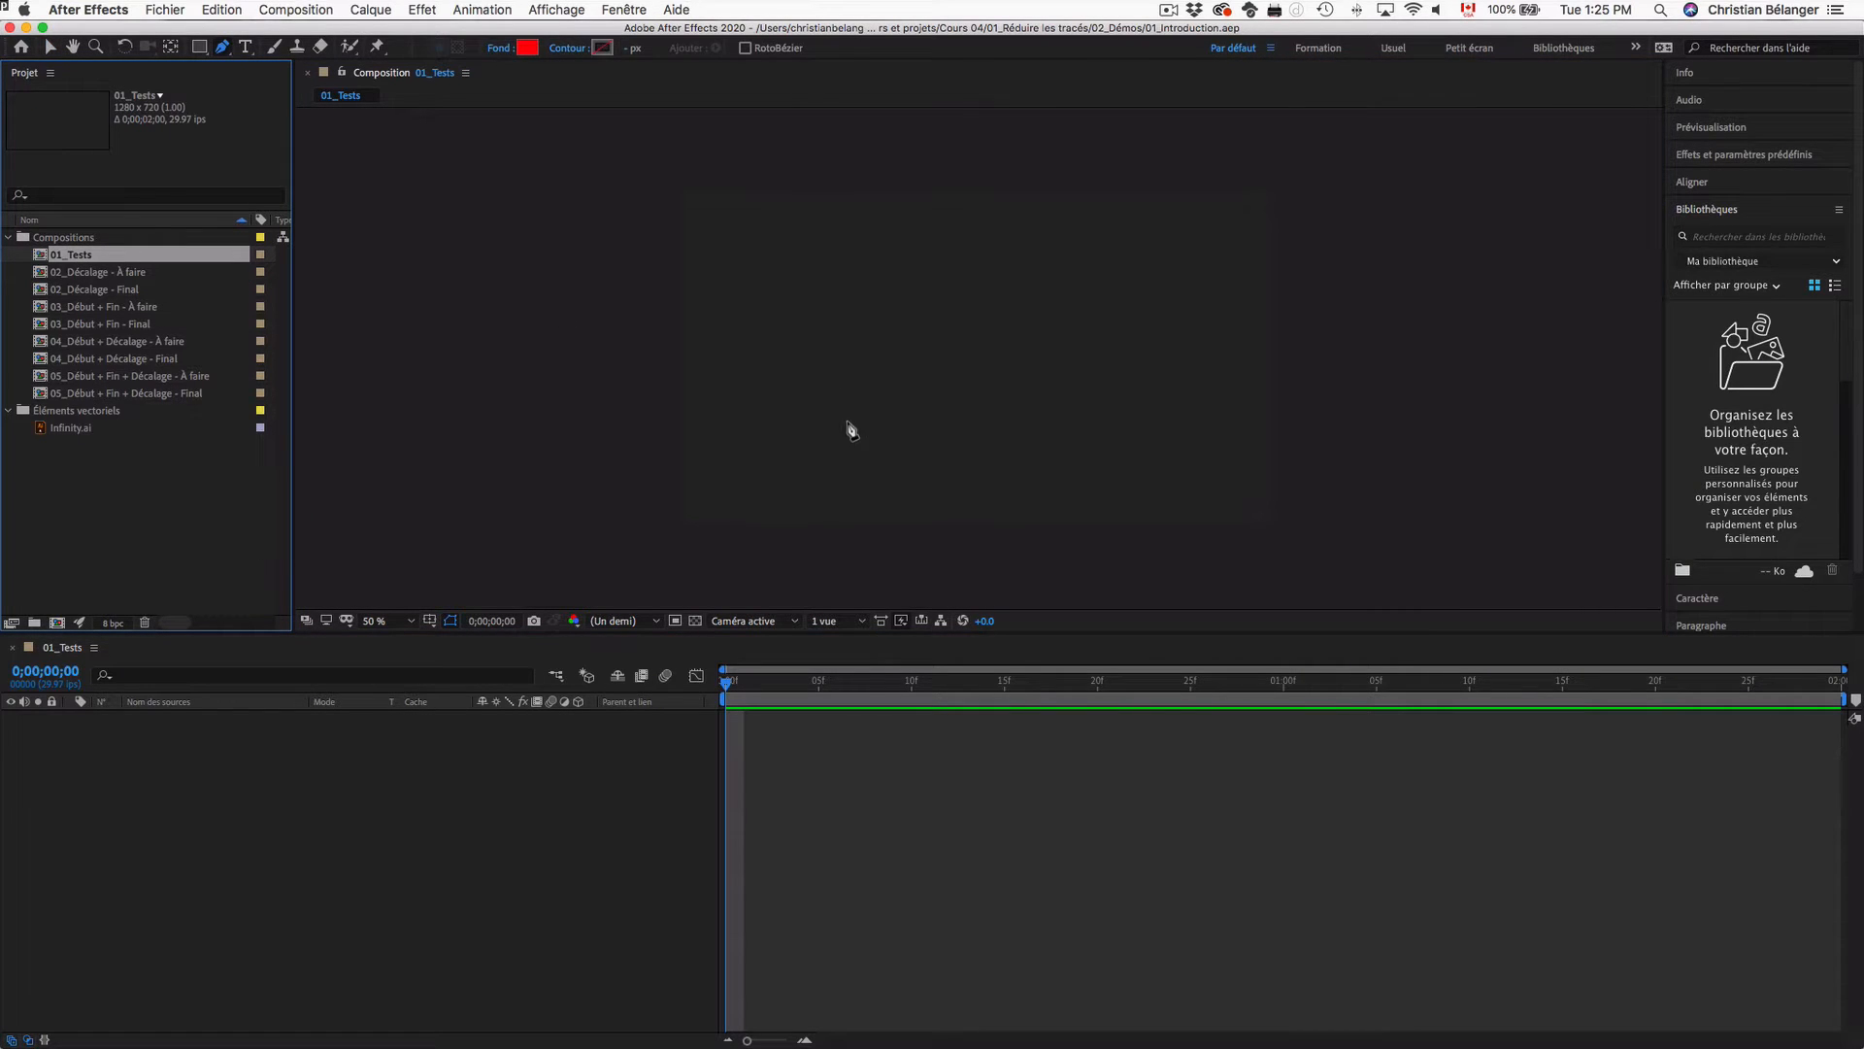
{"action": "left_click_drag", "start_coordinate": [845, 432], "coordinate": [907, 367]}
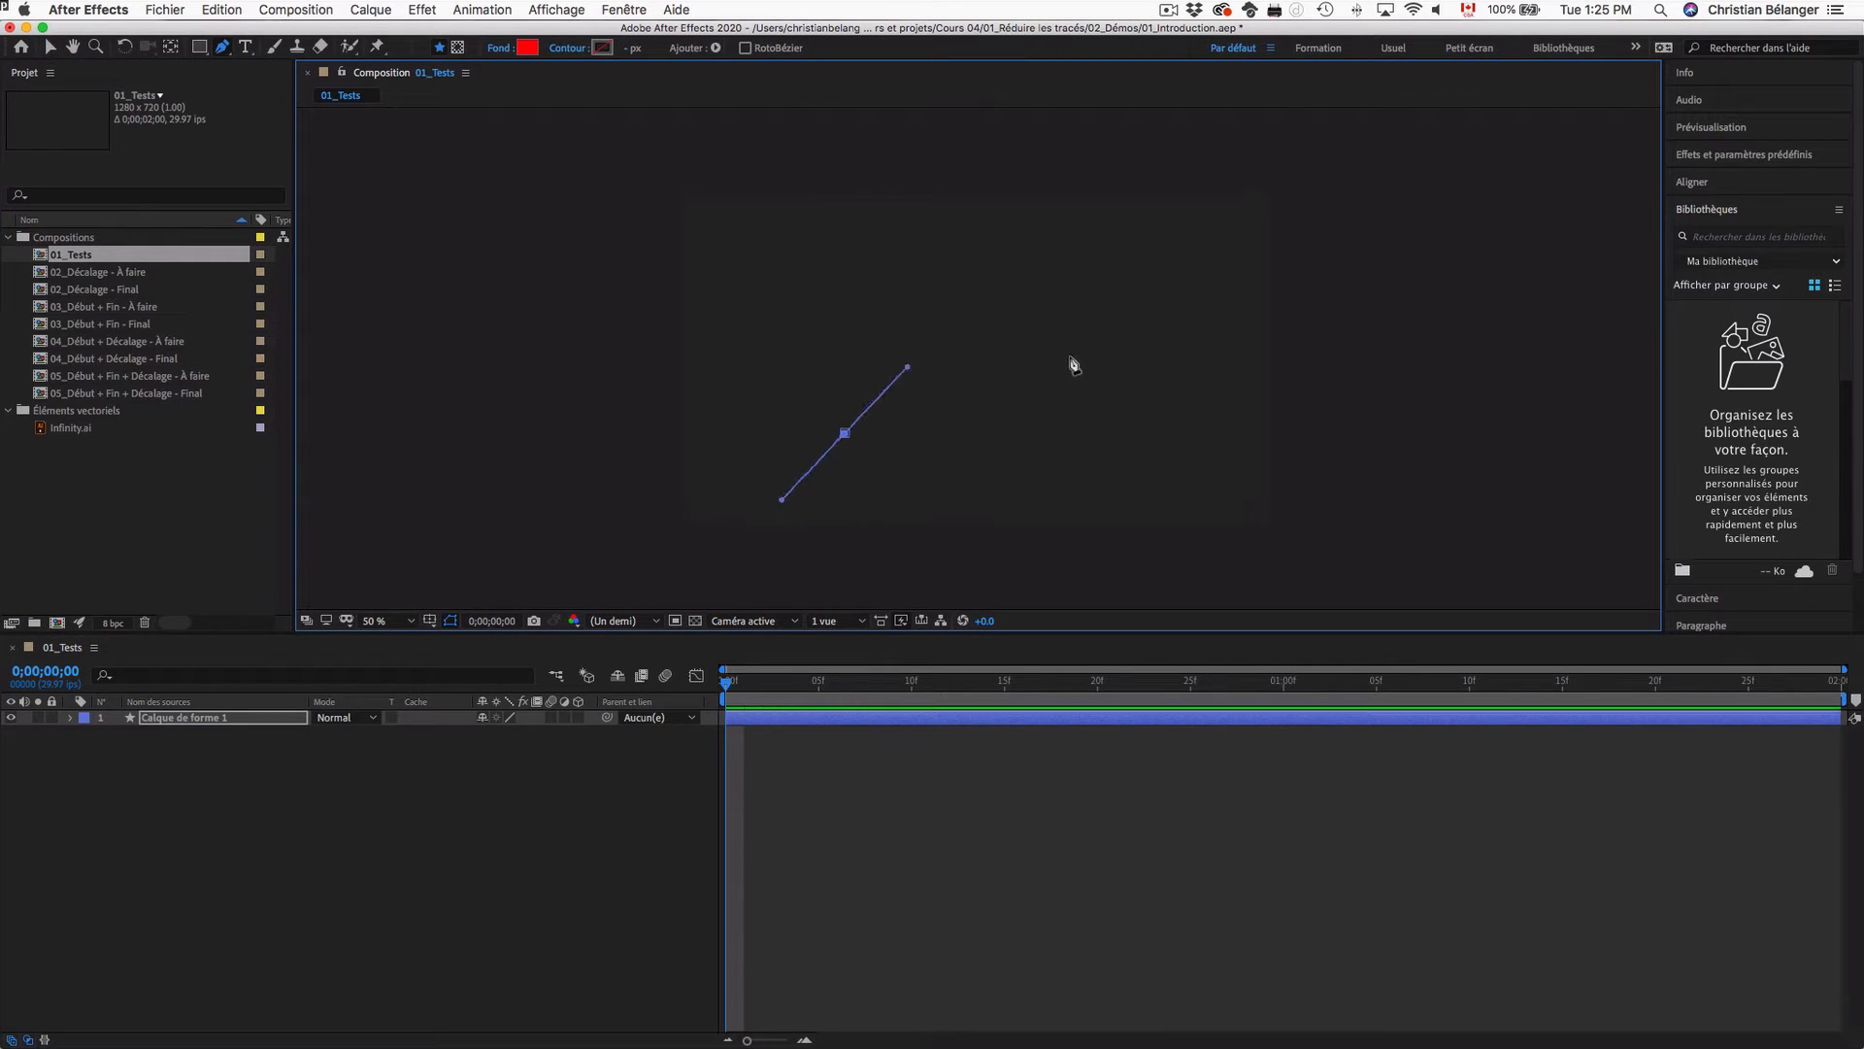
{"action": "left_click_drag", "start_coordinate": [1091, 357], "coordinate": [1187, 425]}
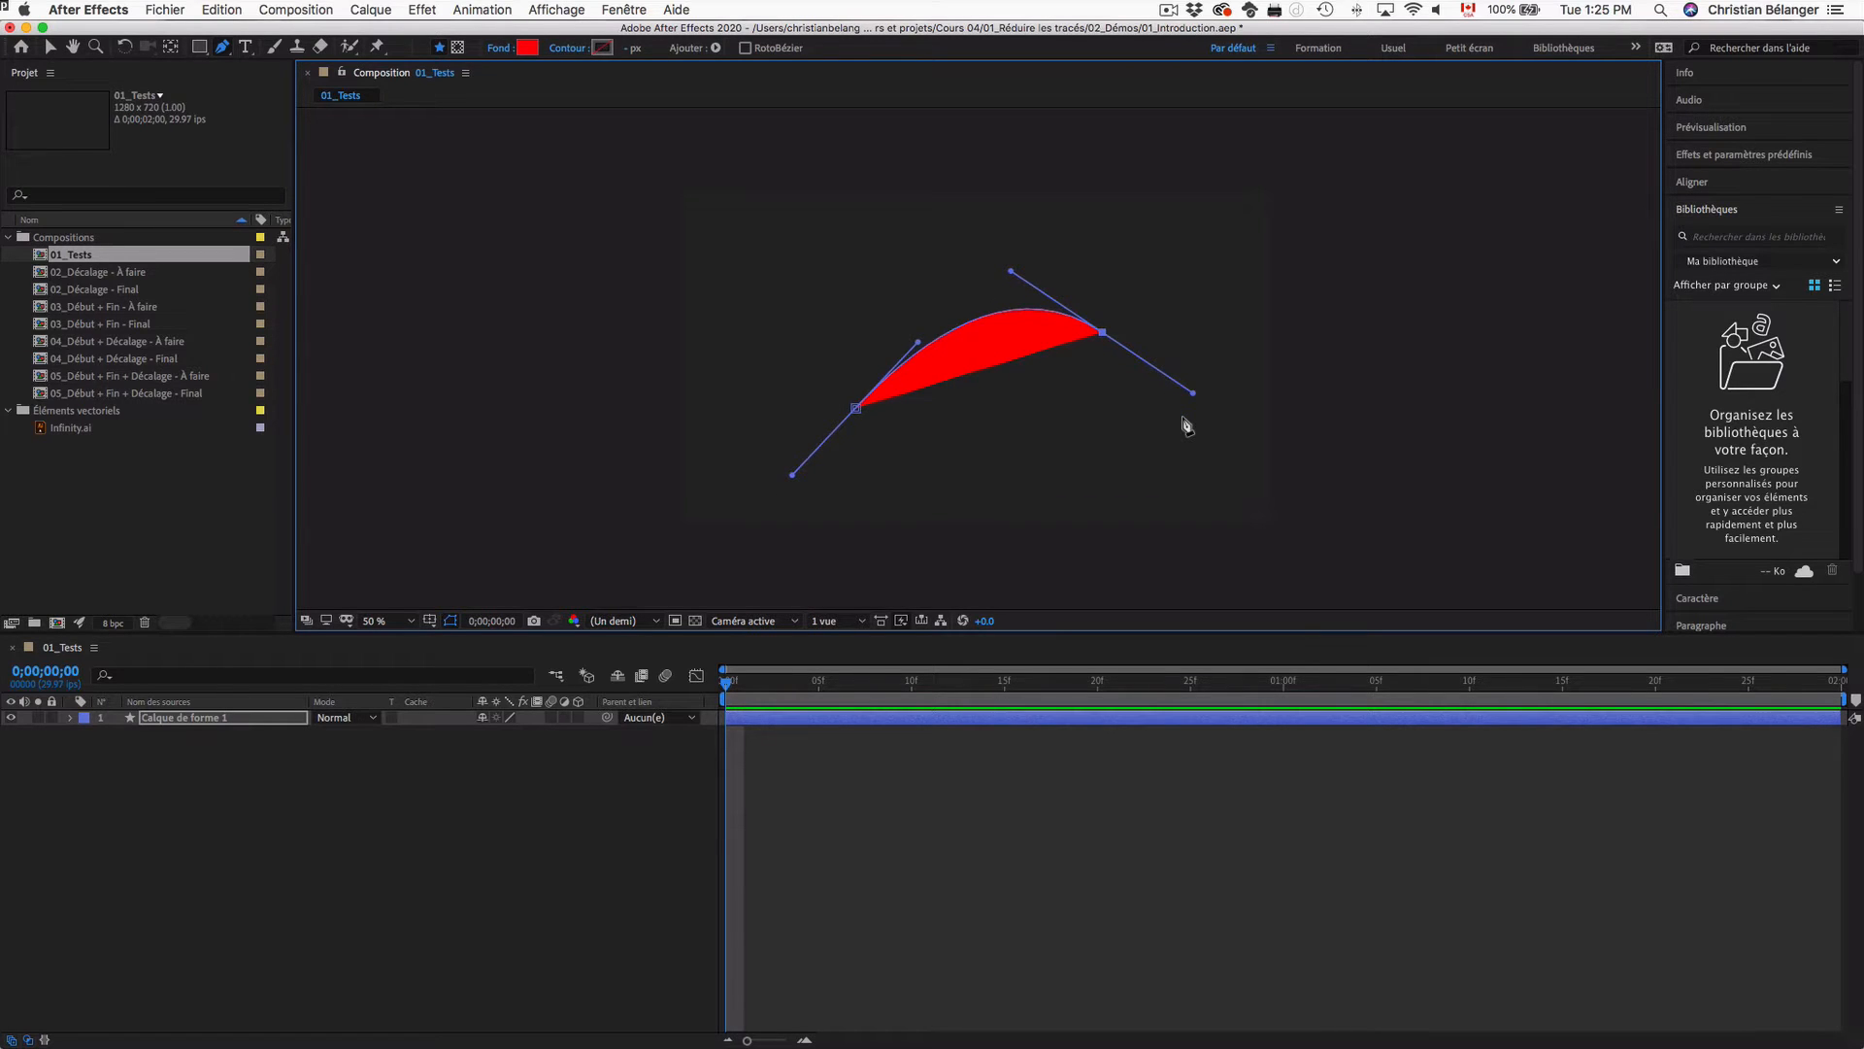
Step: Hide Fond 1 and show Contour 1 in the contents of the new shape layer's Forme 1 group
{"action": "left_click", "coordinate": [258, 719]}
{"action": "left_click", "coordinate": [69, 718]}
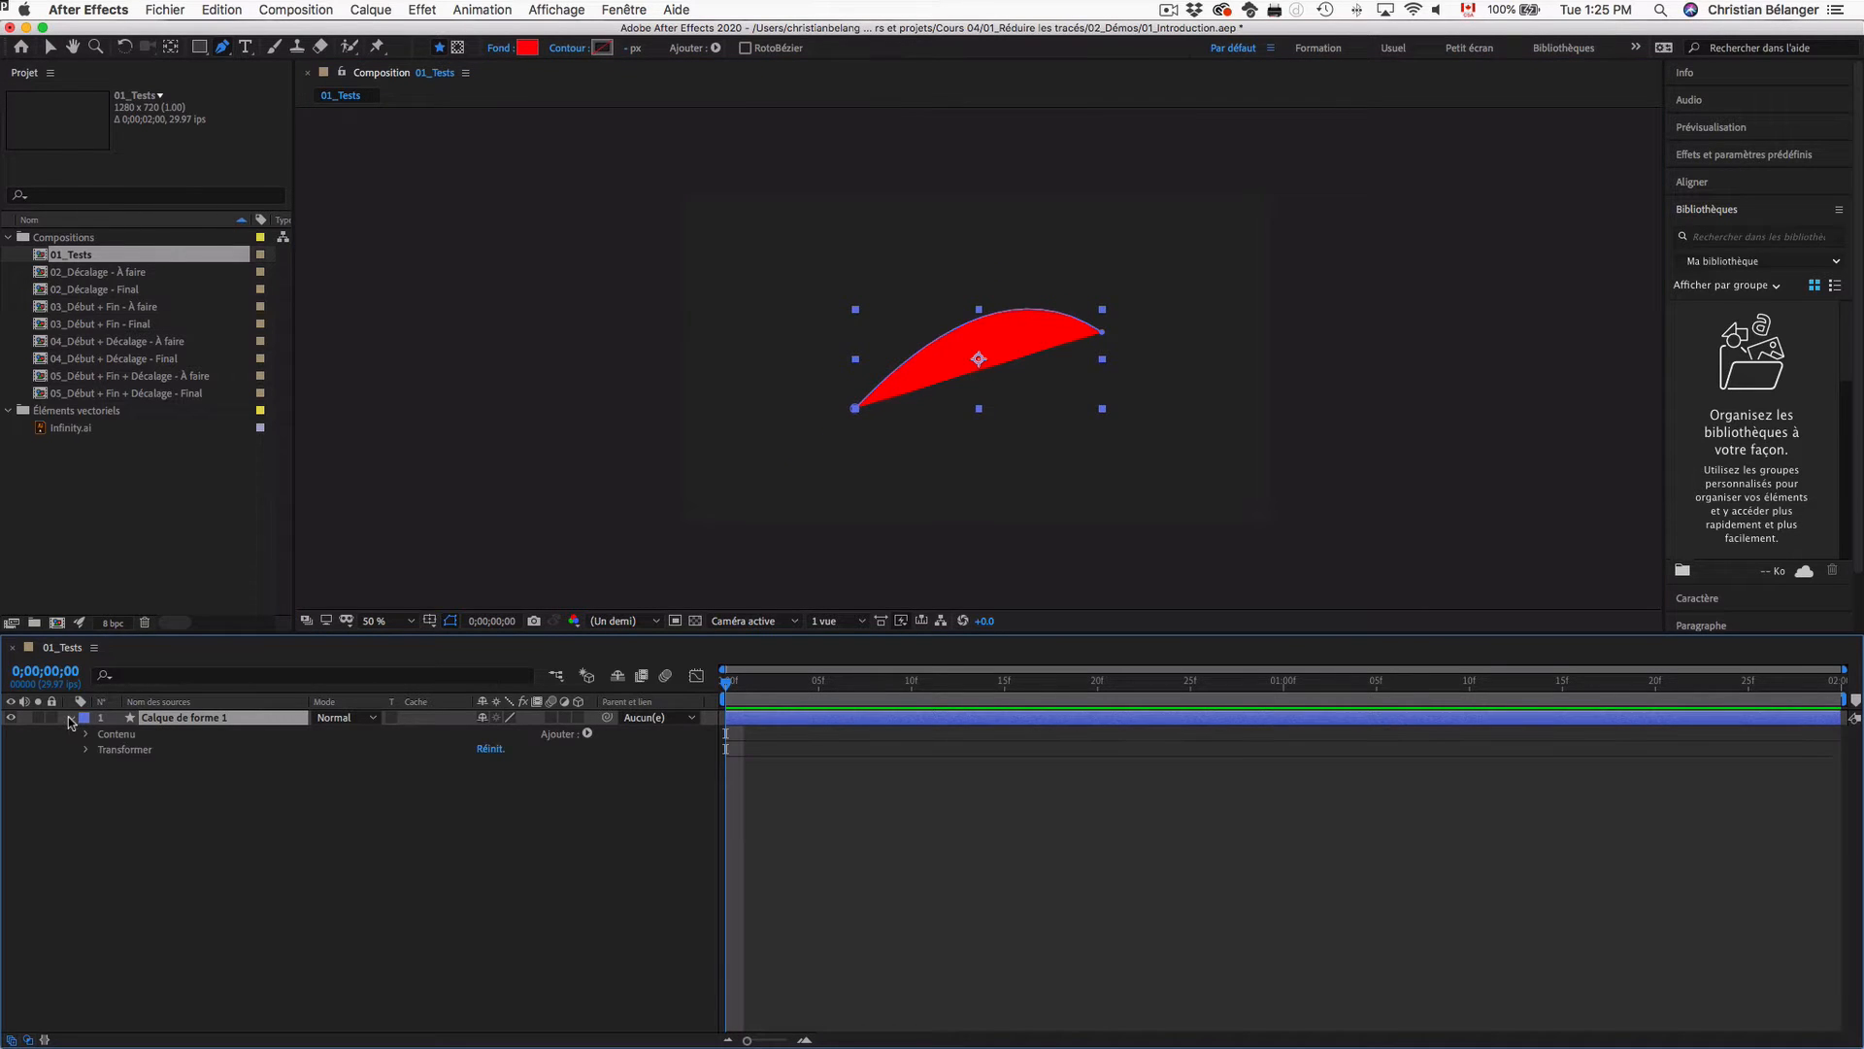
{"action": "left_click", "coordinate": [87, 735]}
{"action": "left_click", "coordinate": [101, 749]}
{"action": "left_click", "coordinate": [144, 797]}
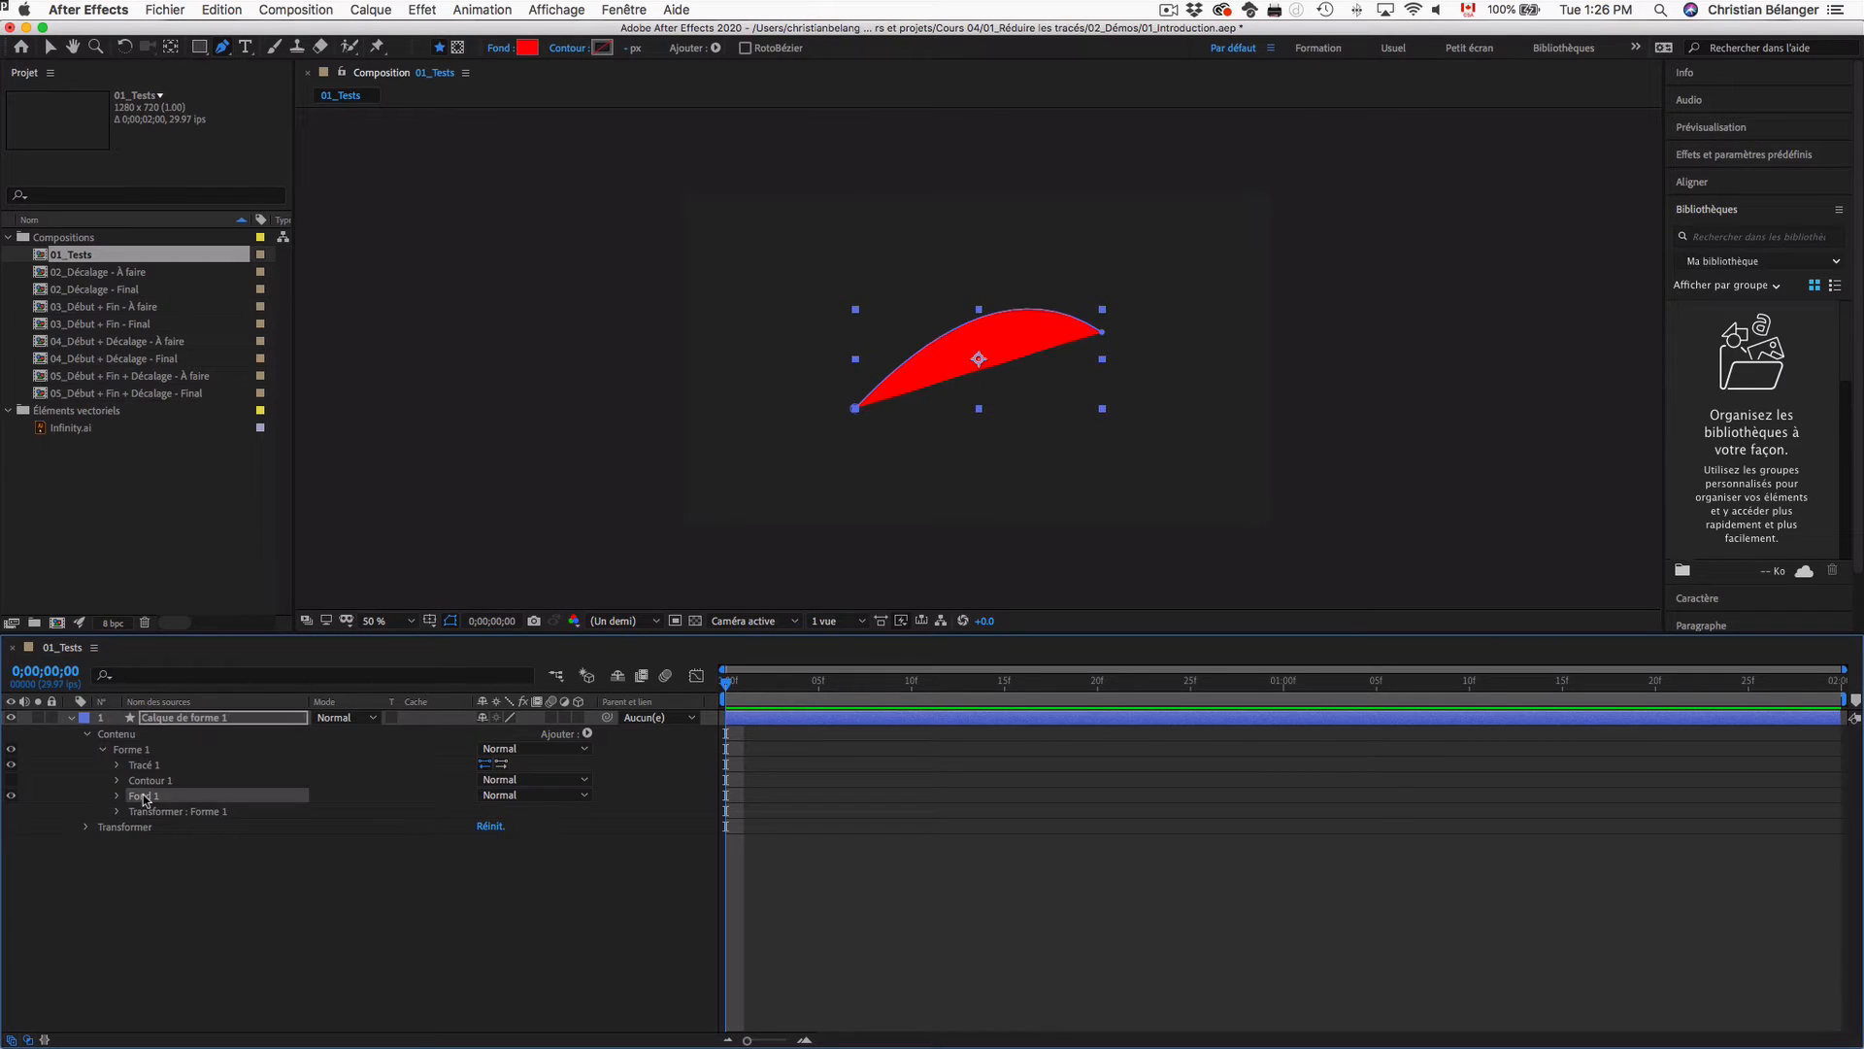
{"action": "left_click", "coordinate": [12, 796]}
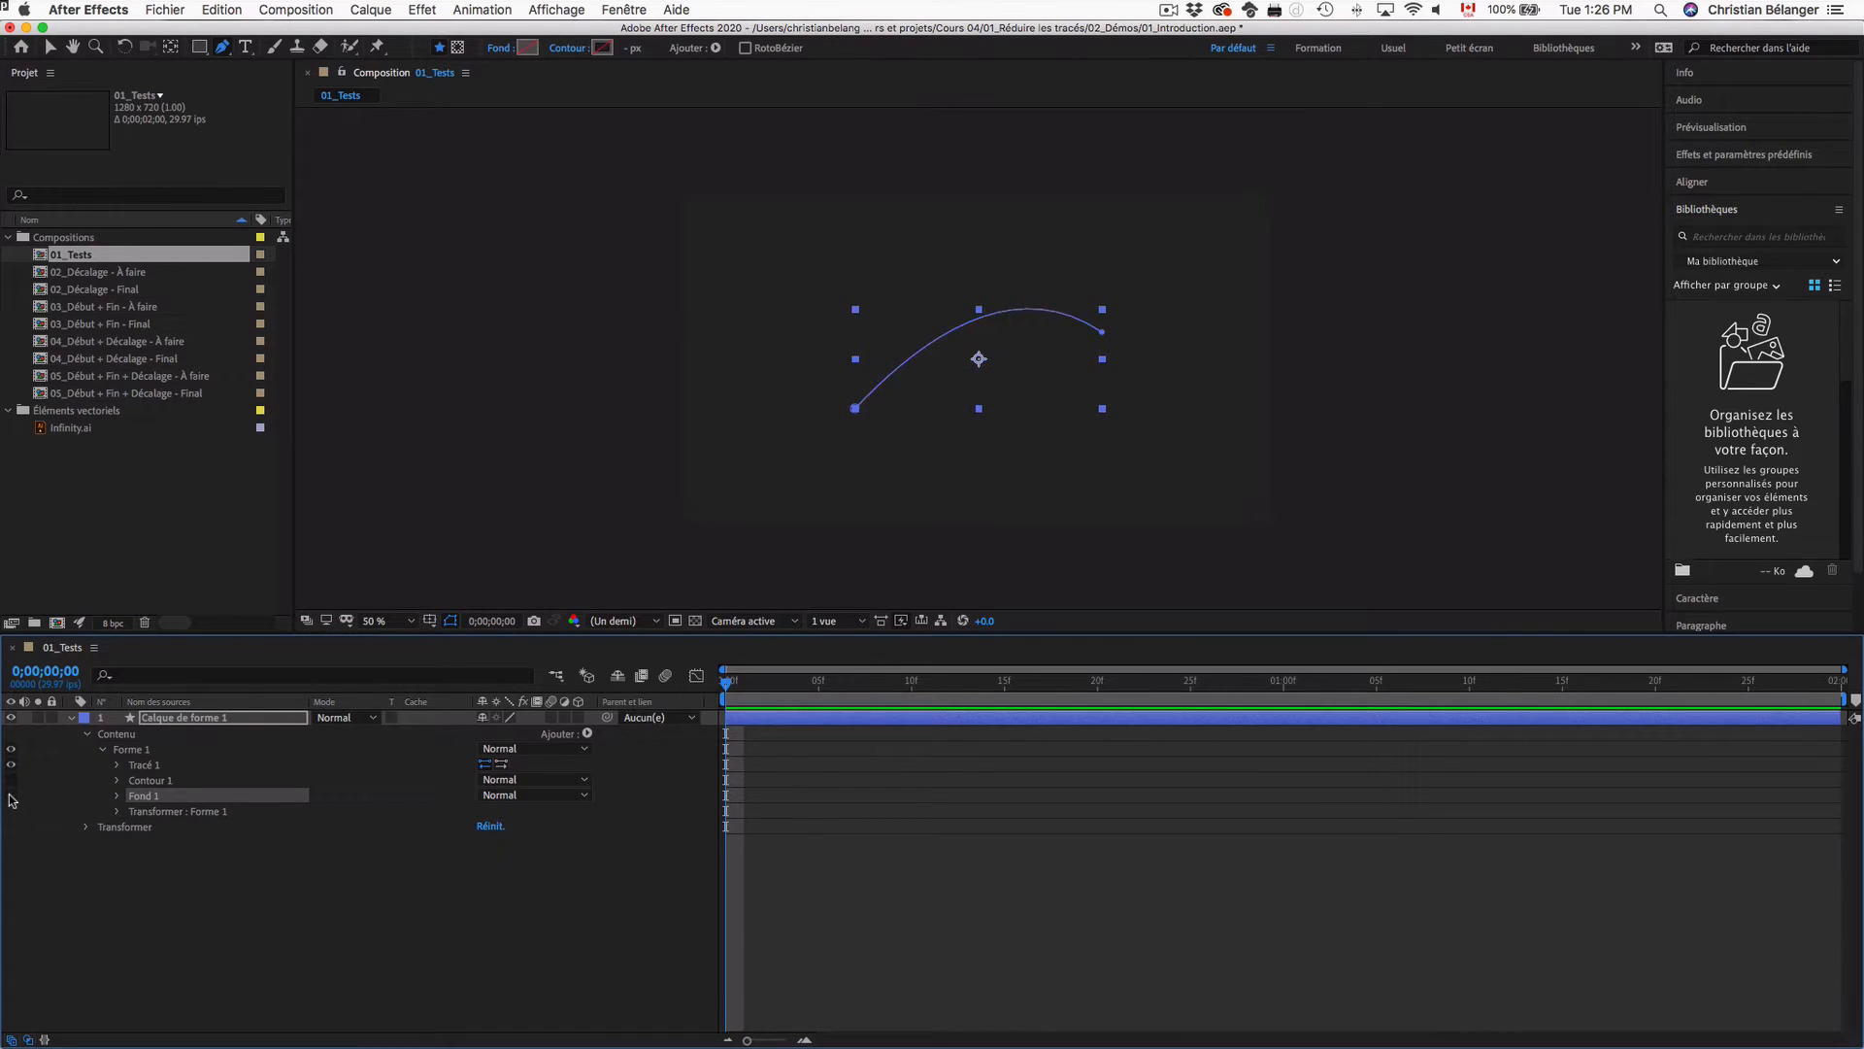
{"action": "left_click", "coordinate": [11, 781]}
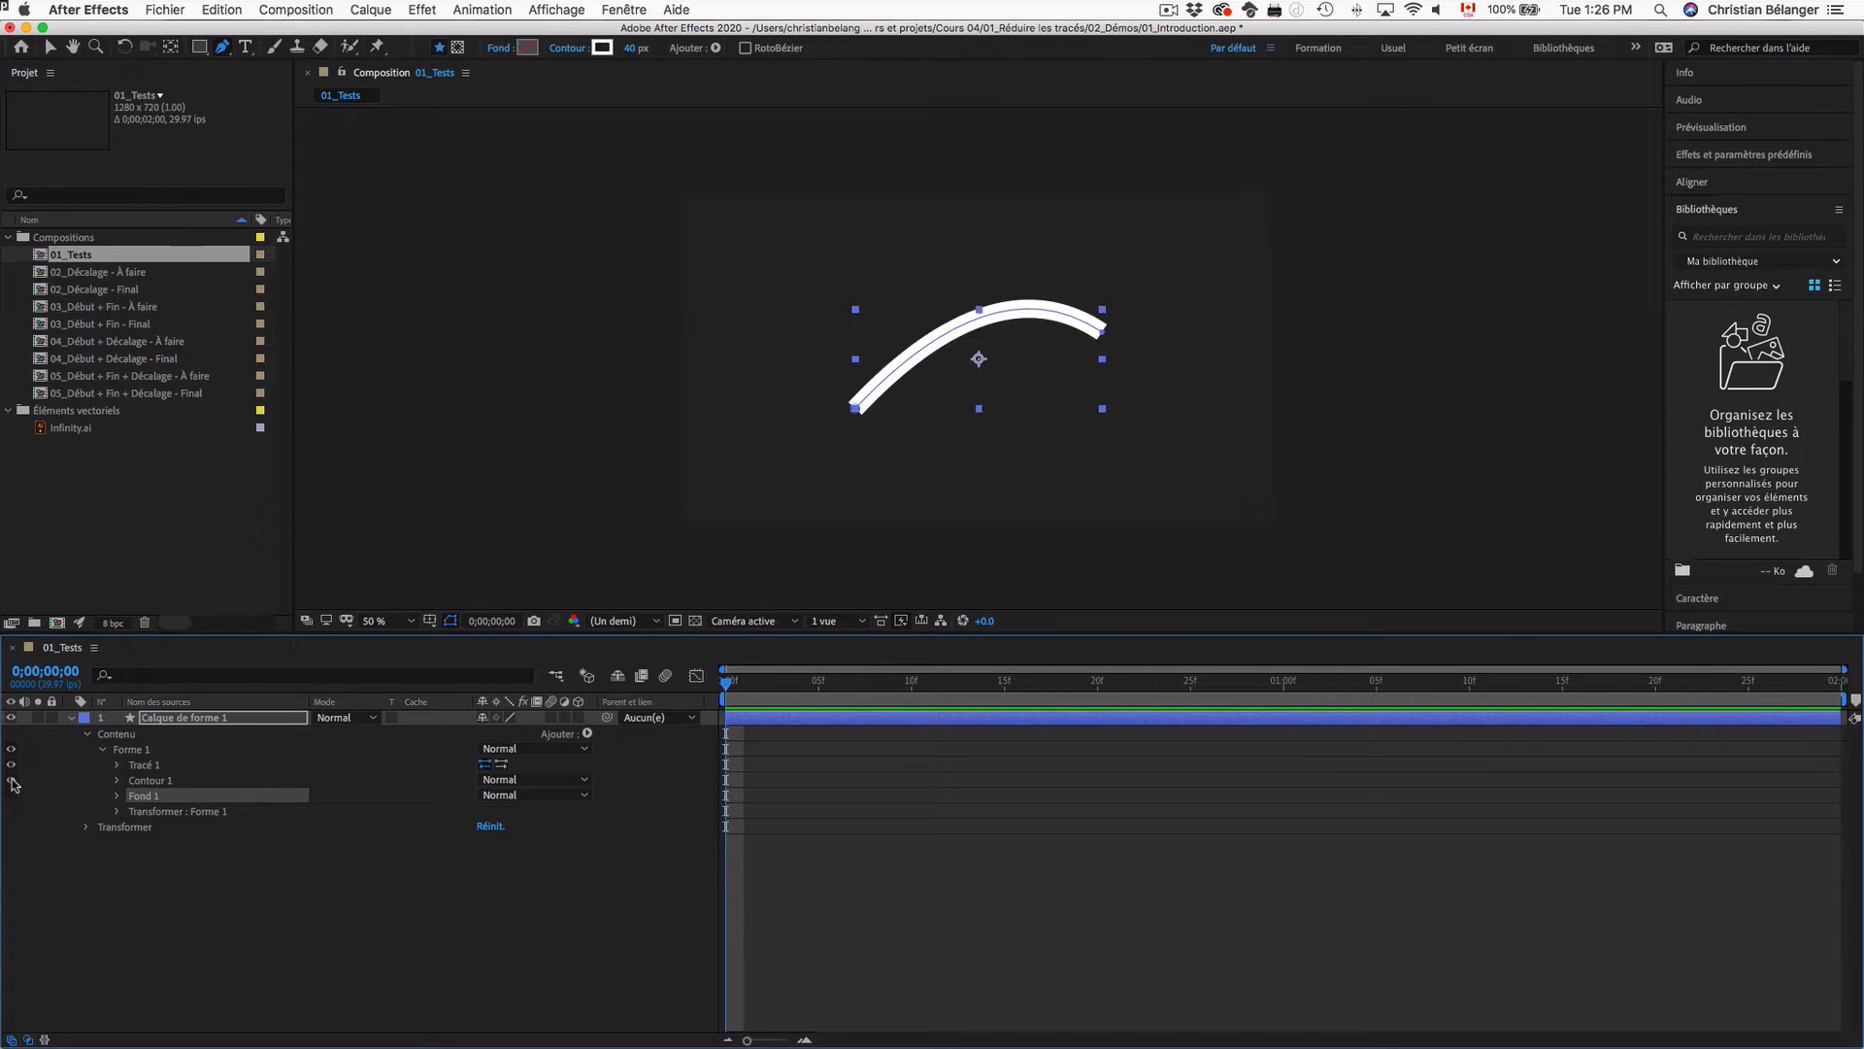
Step: Set the line cap (Extrémité de ligne) of Contour 1 to Extrémité arrondie and deselect the layer
{"action": "left_click", "coordinate": [143, 781]}
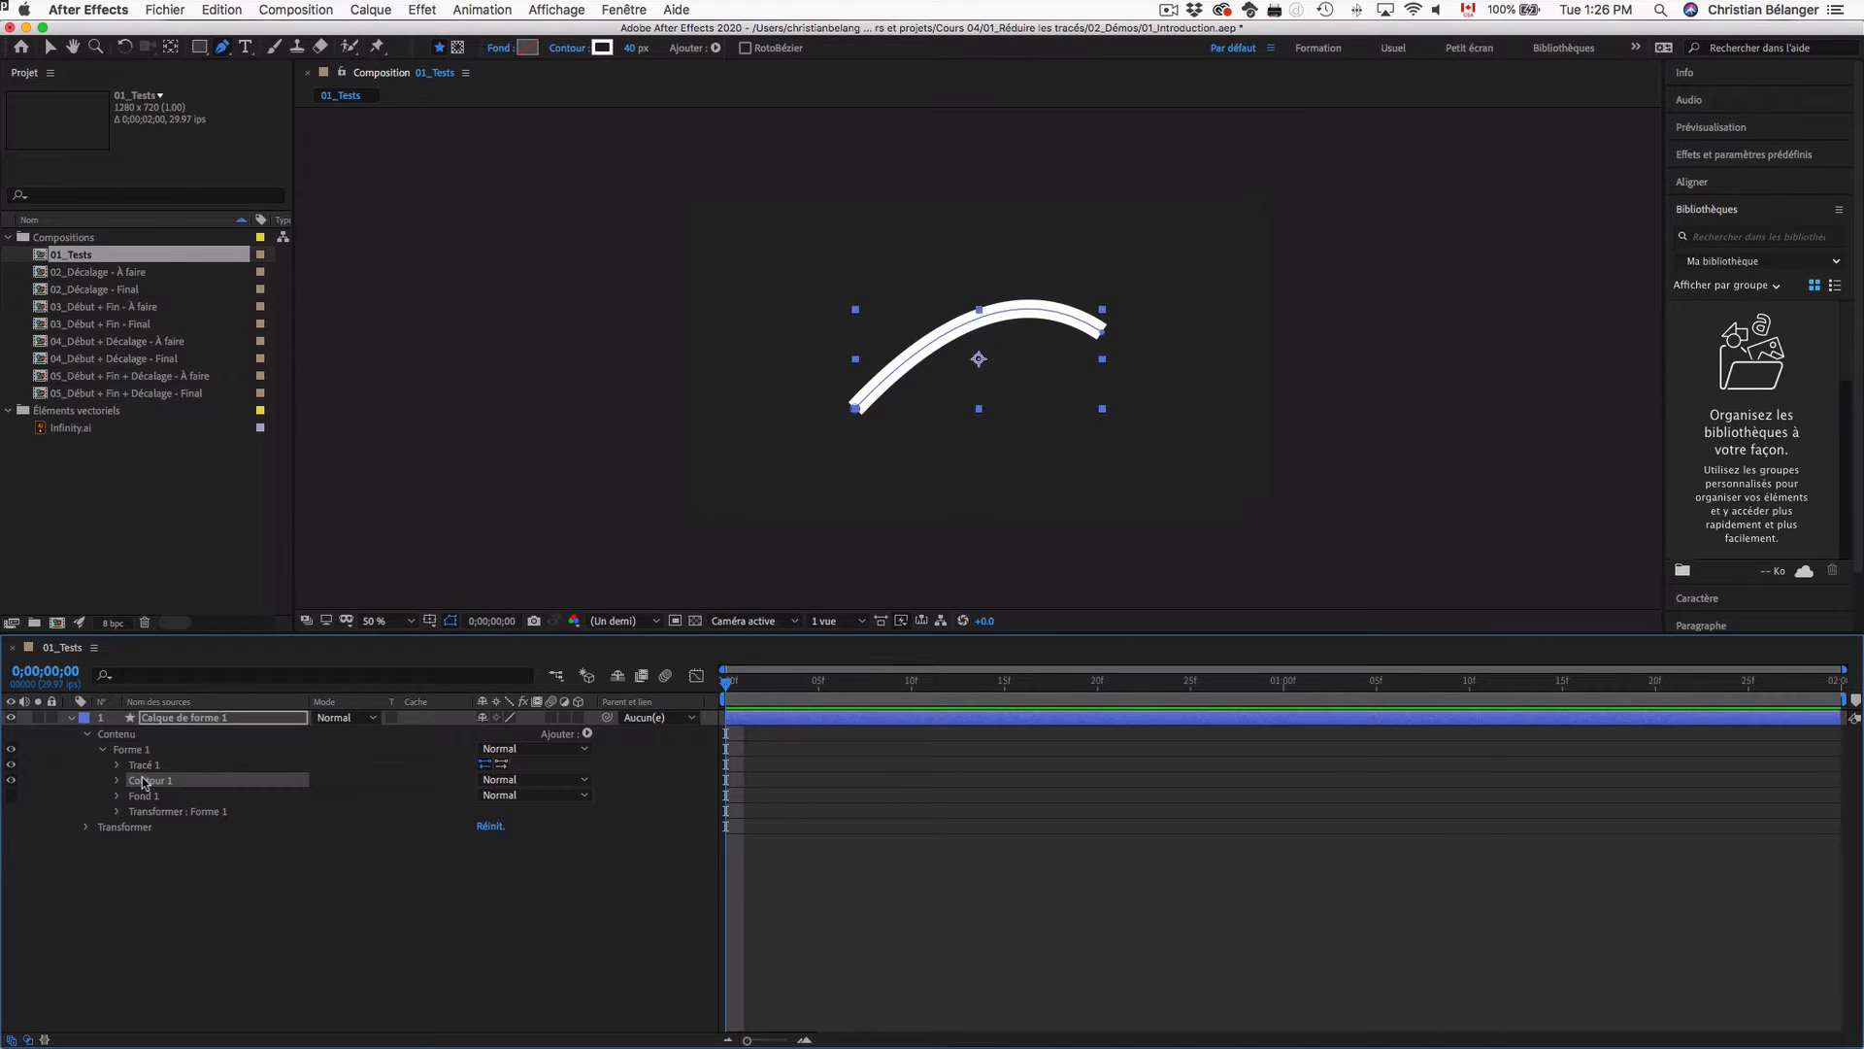
{"action": "key", "text": "v"}
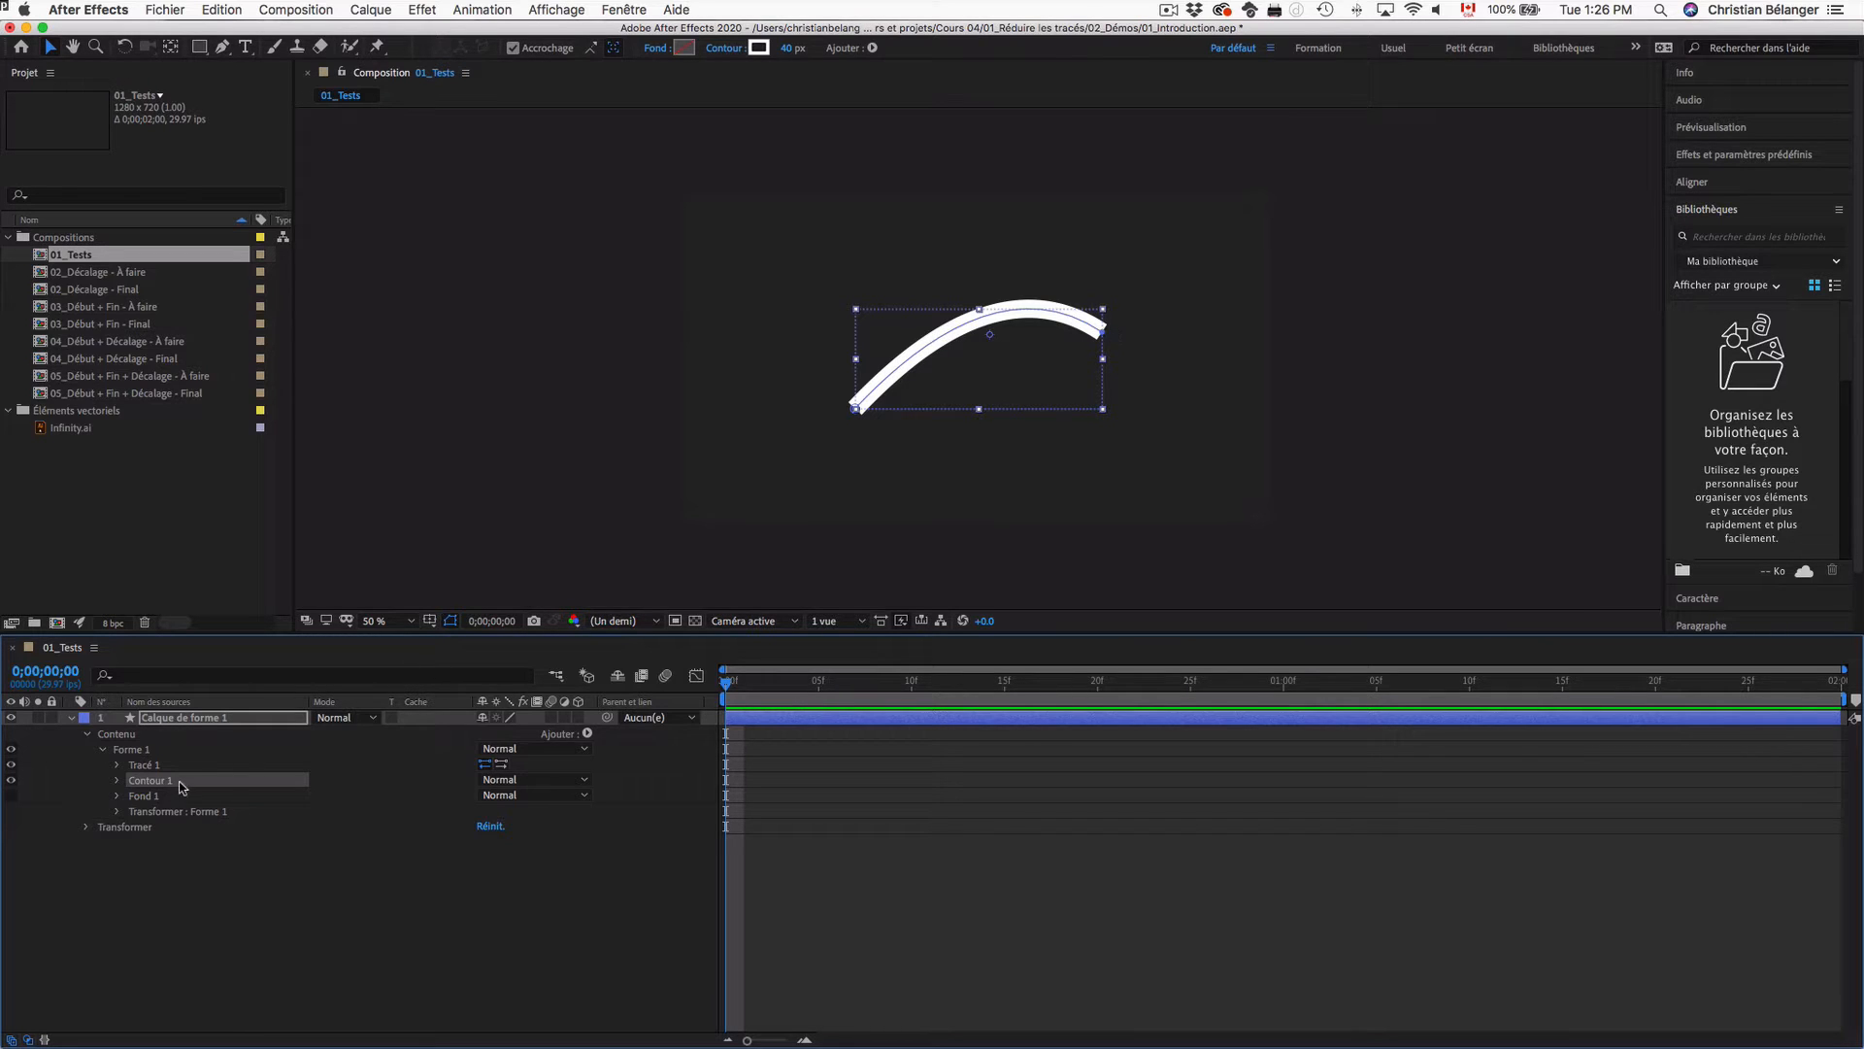
{"action": "left_click", "coordinate": [117, 780]}
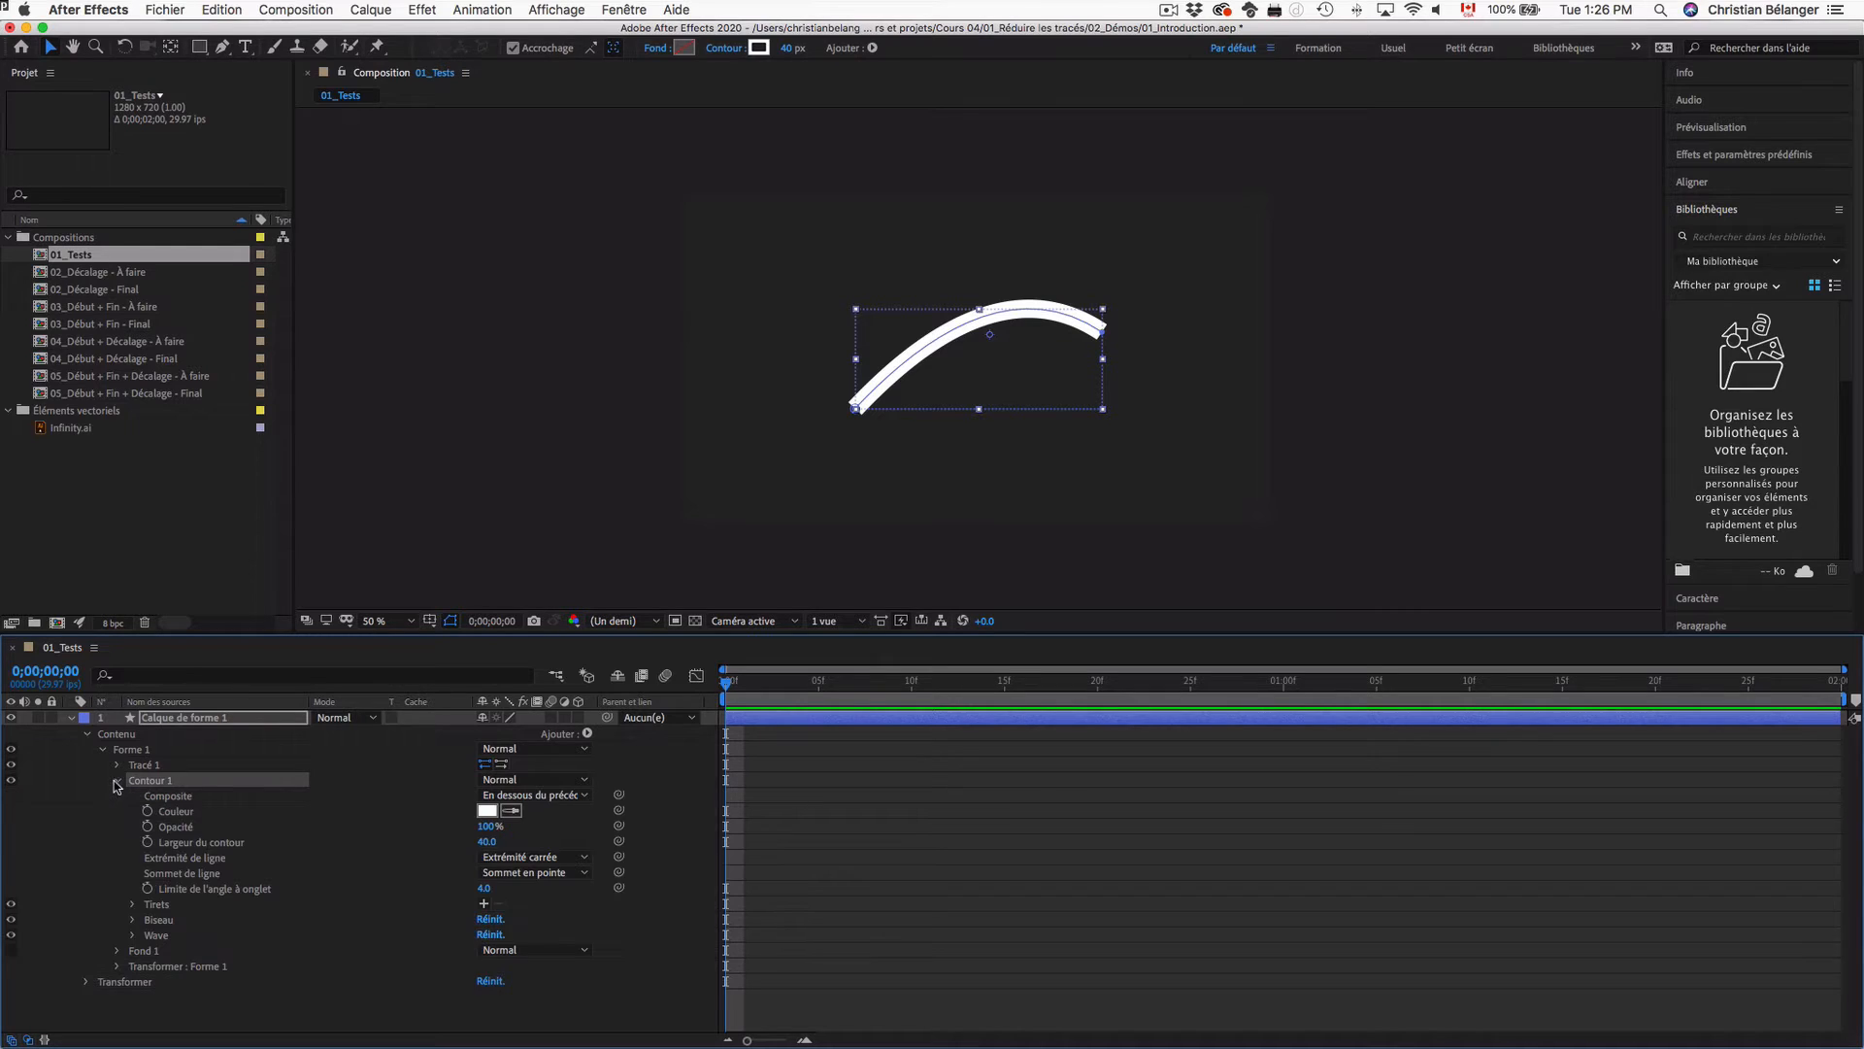
{"action": "left_click", "coordinate": [177, 859]}
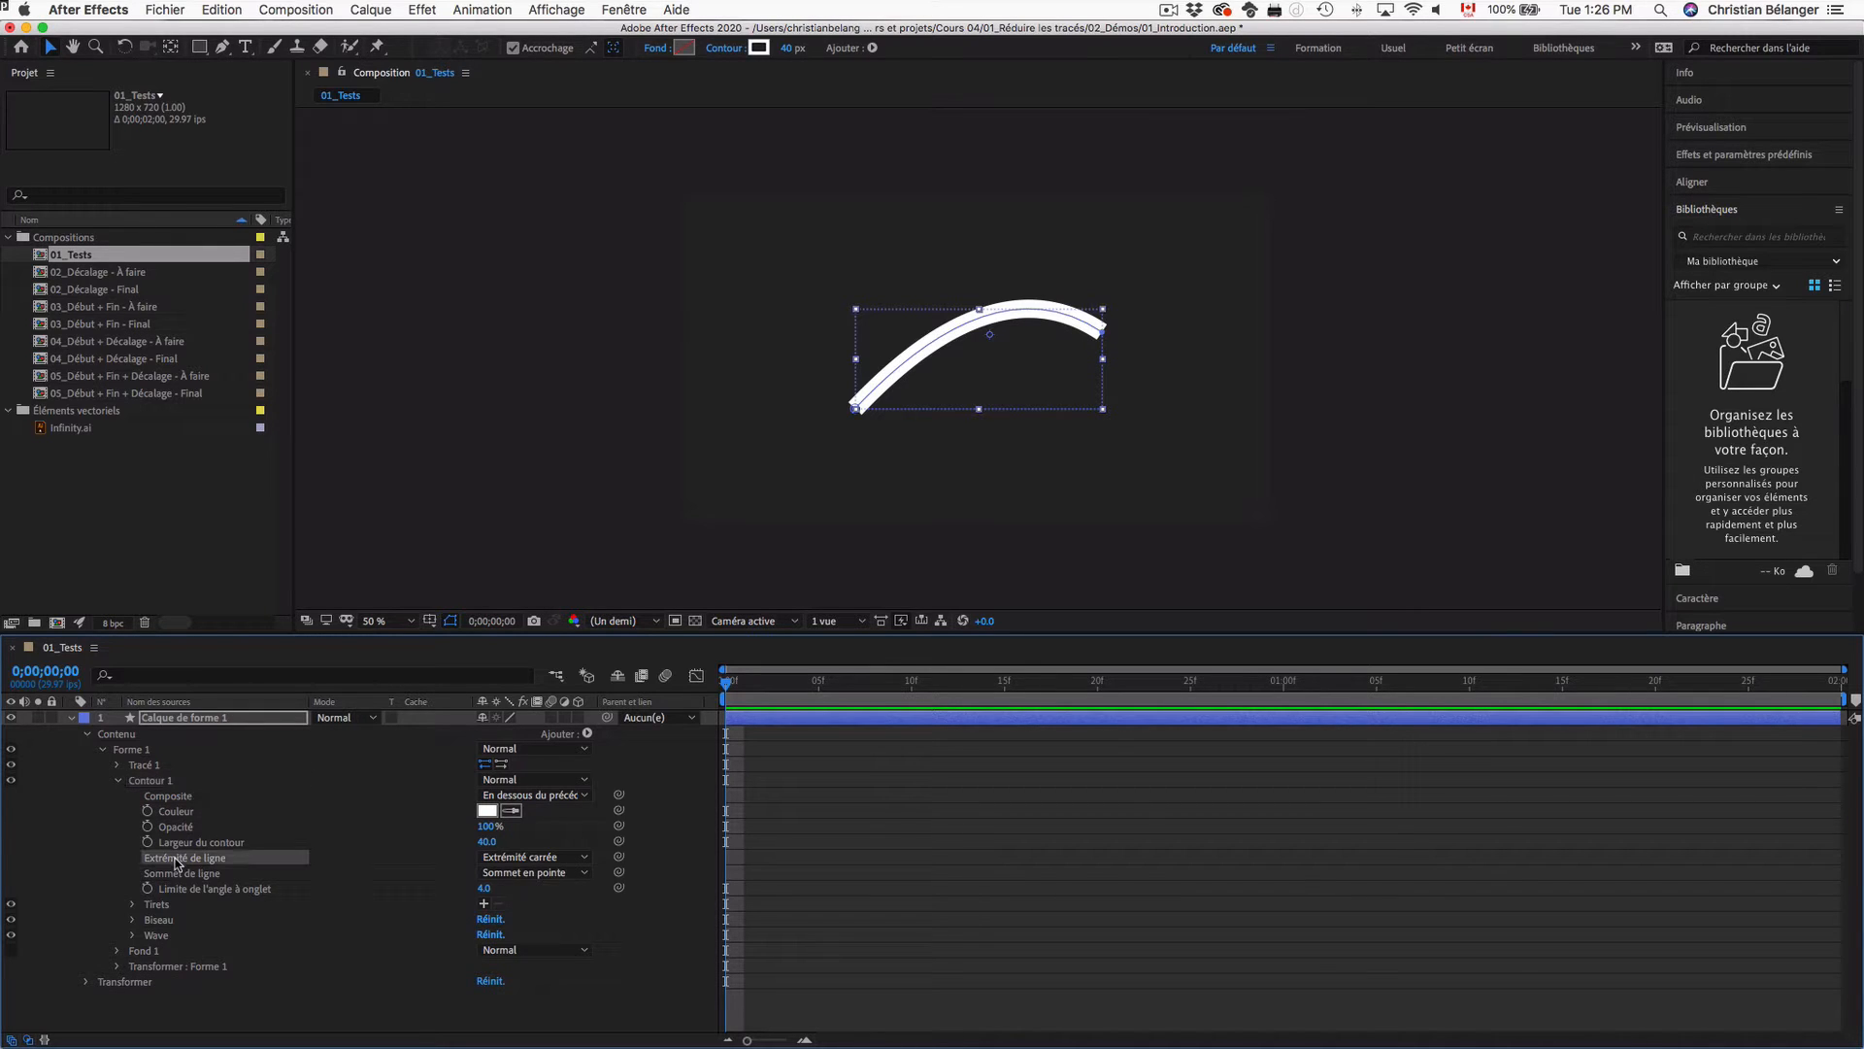
{"action": "left_click", "coordinate": [543, 858]}
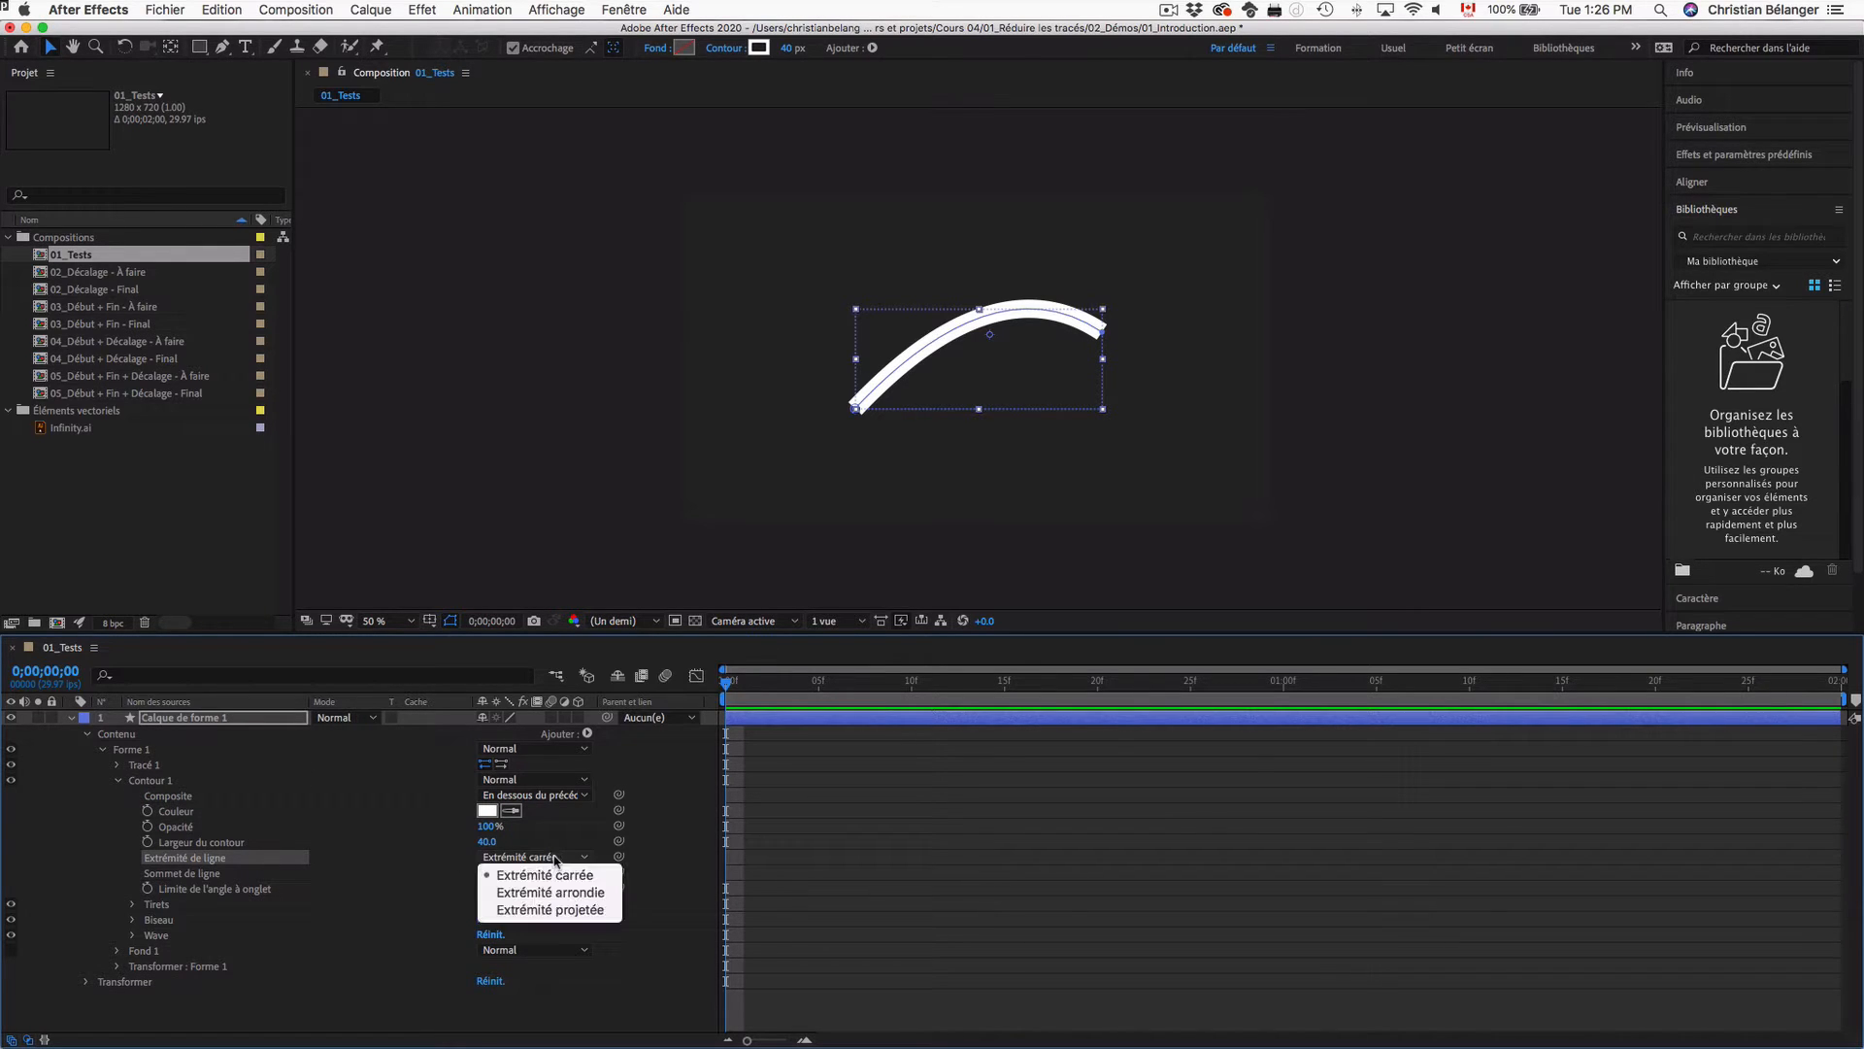
{"action": "left_click", "coordinate": [552, 892]}
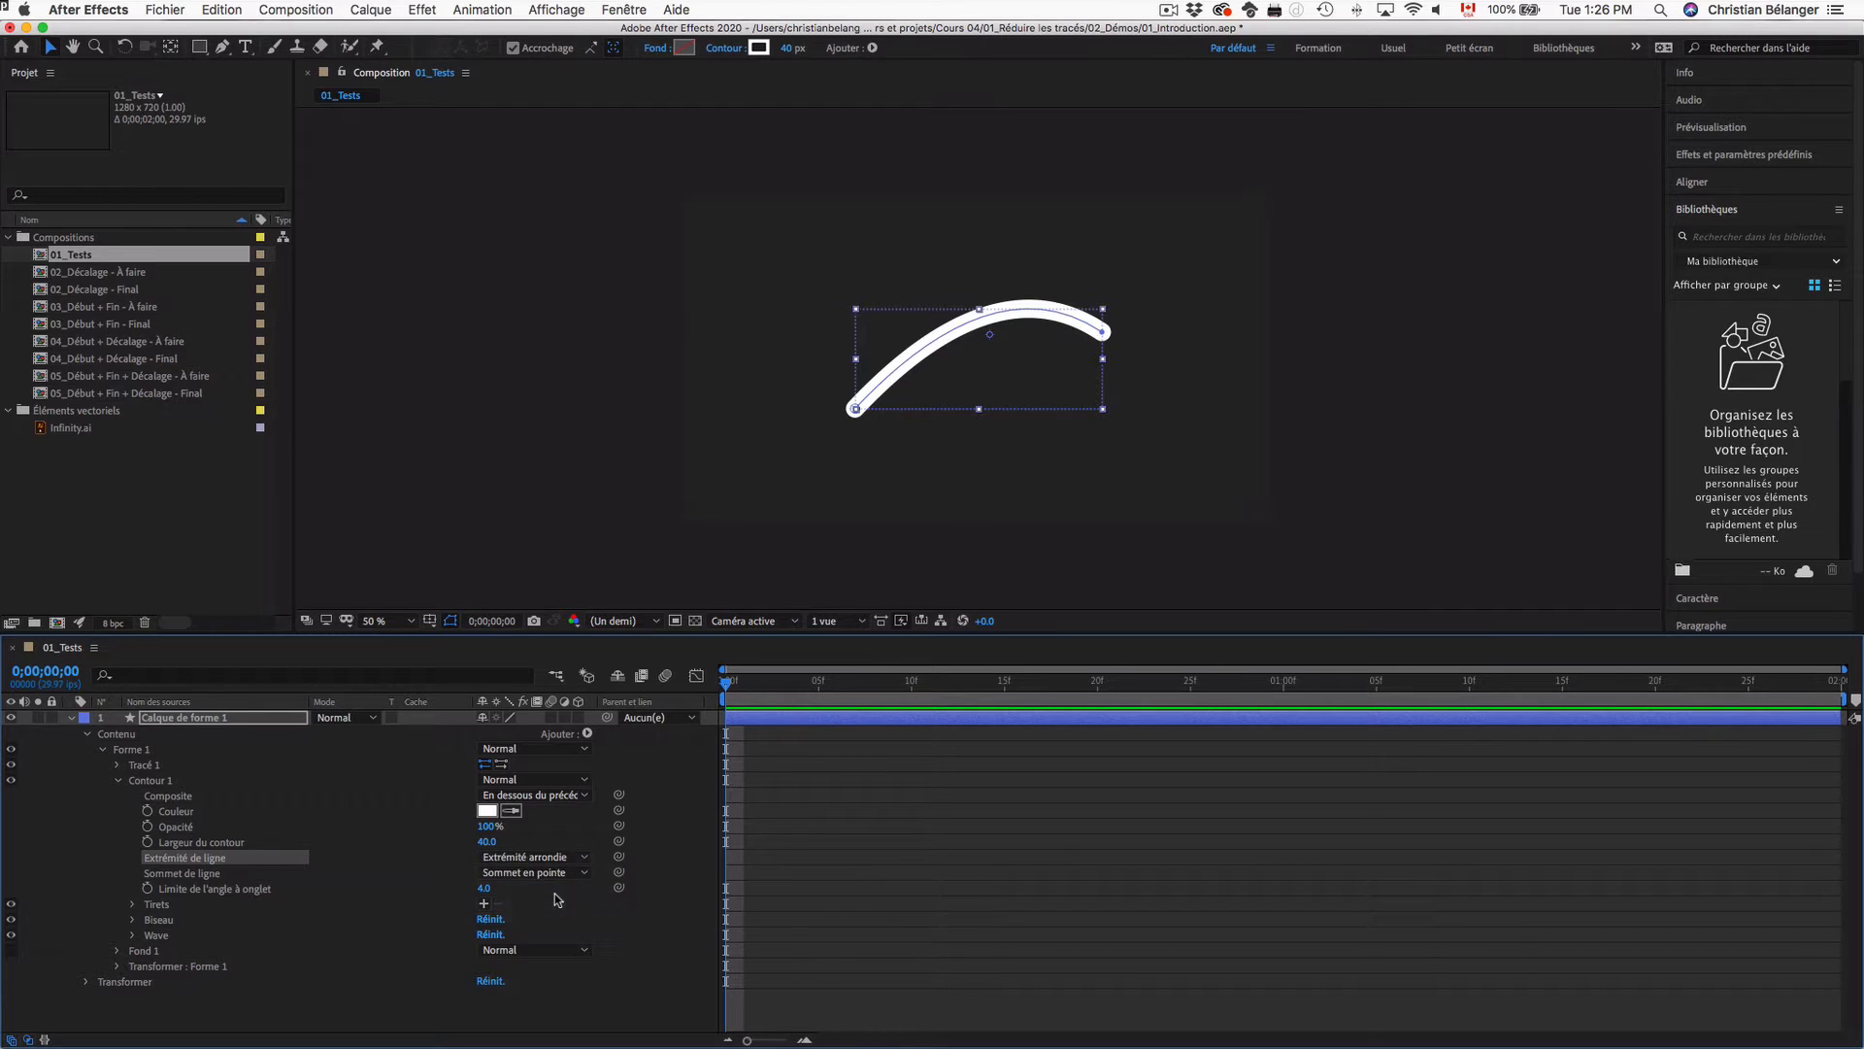
{"action": "left_click", "coordinate": [439, 1017]}
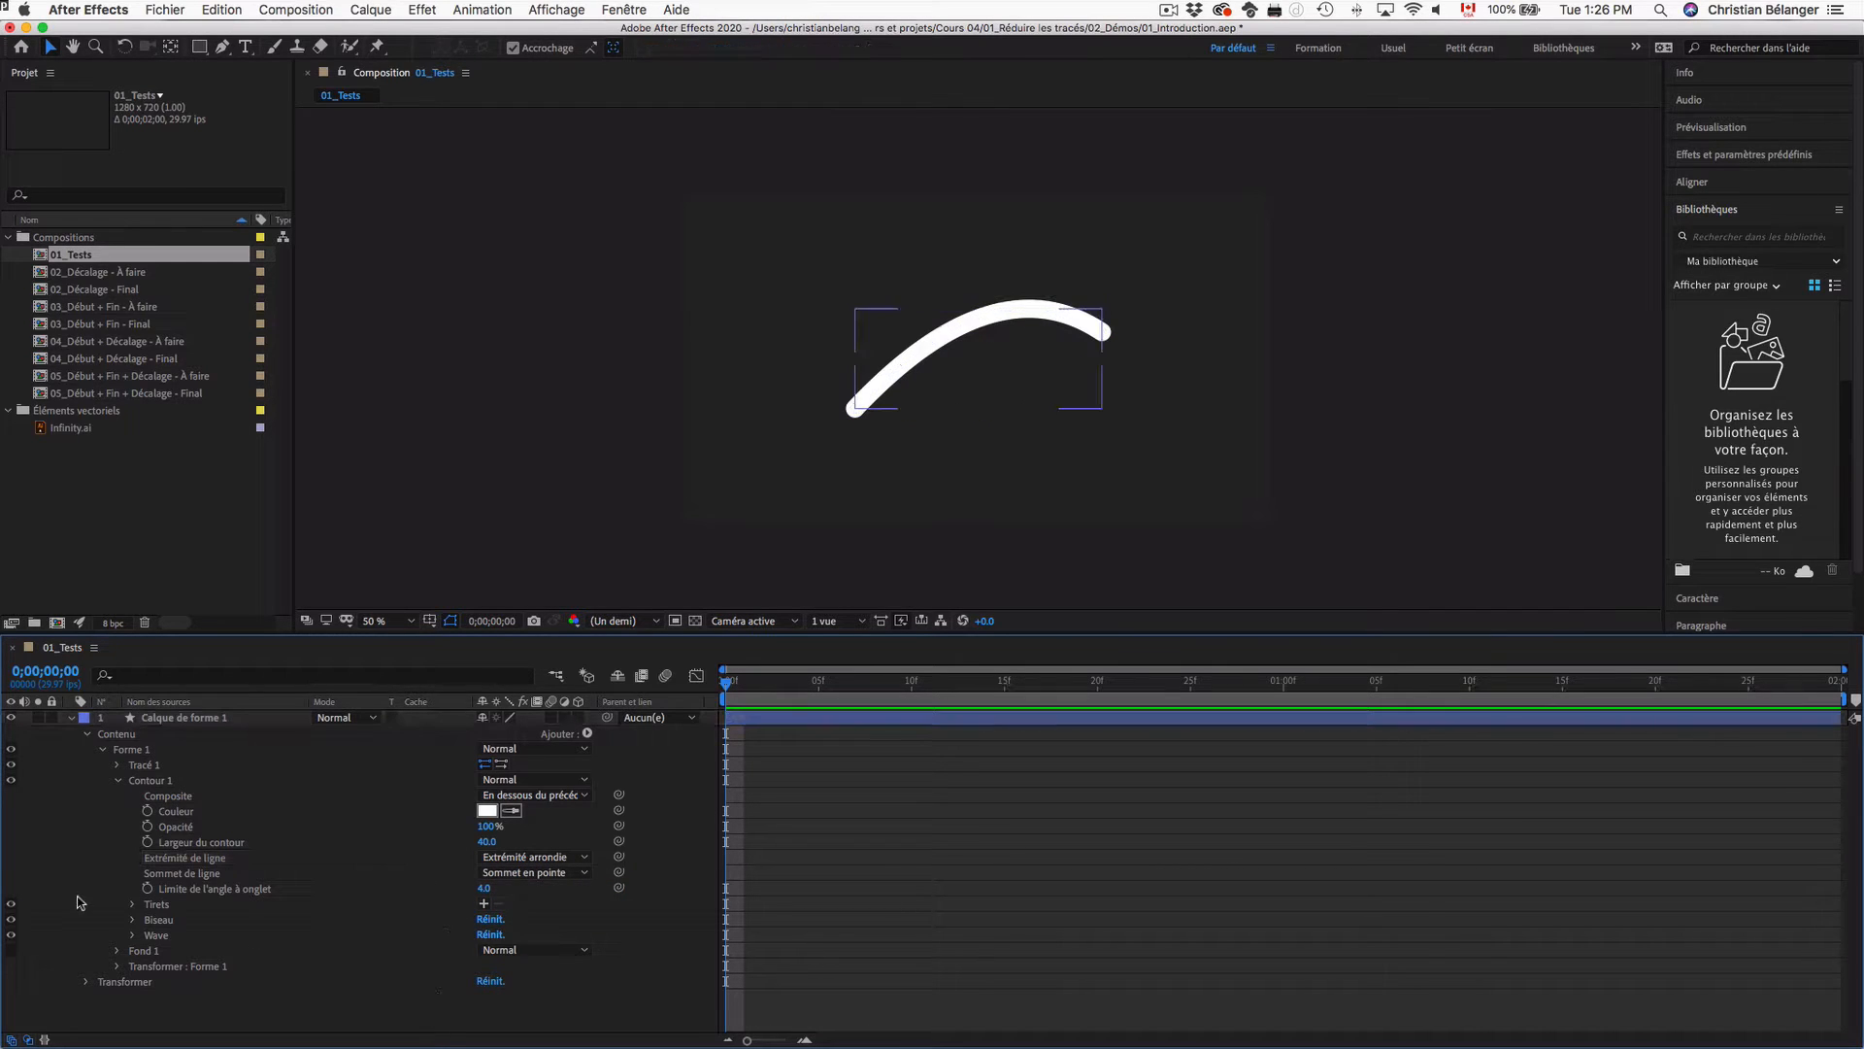
Step: Examine the shape layer's Transformer properties and the list of shape elements and path operations that can be added
{"action": "left_click", "coordinate": [70, 718]}
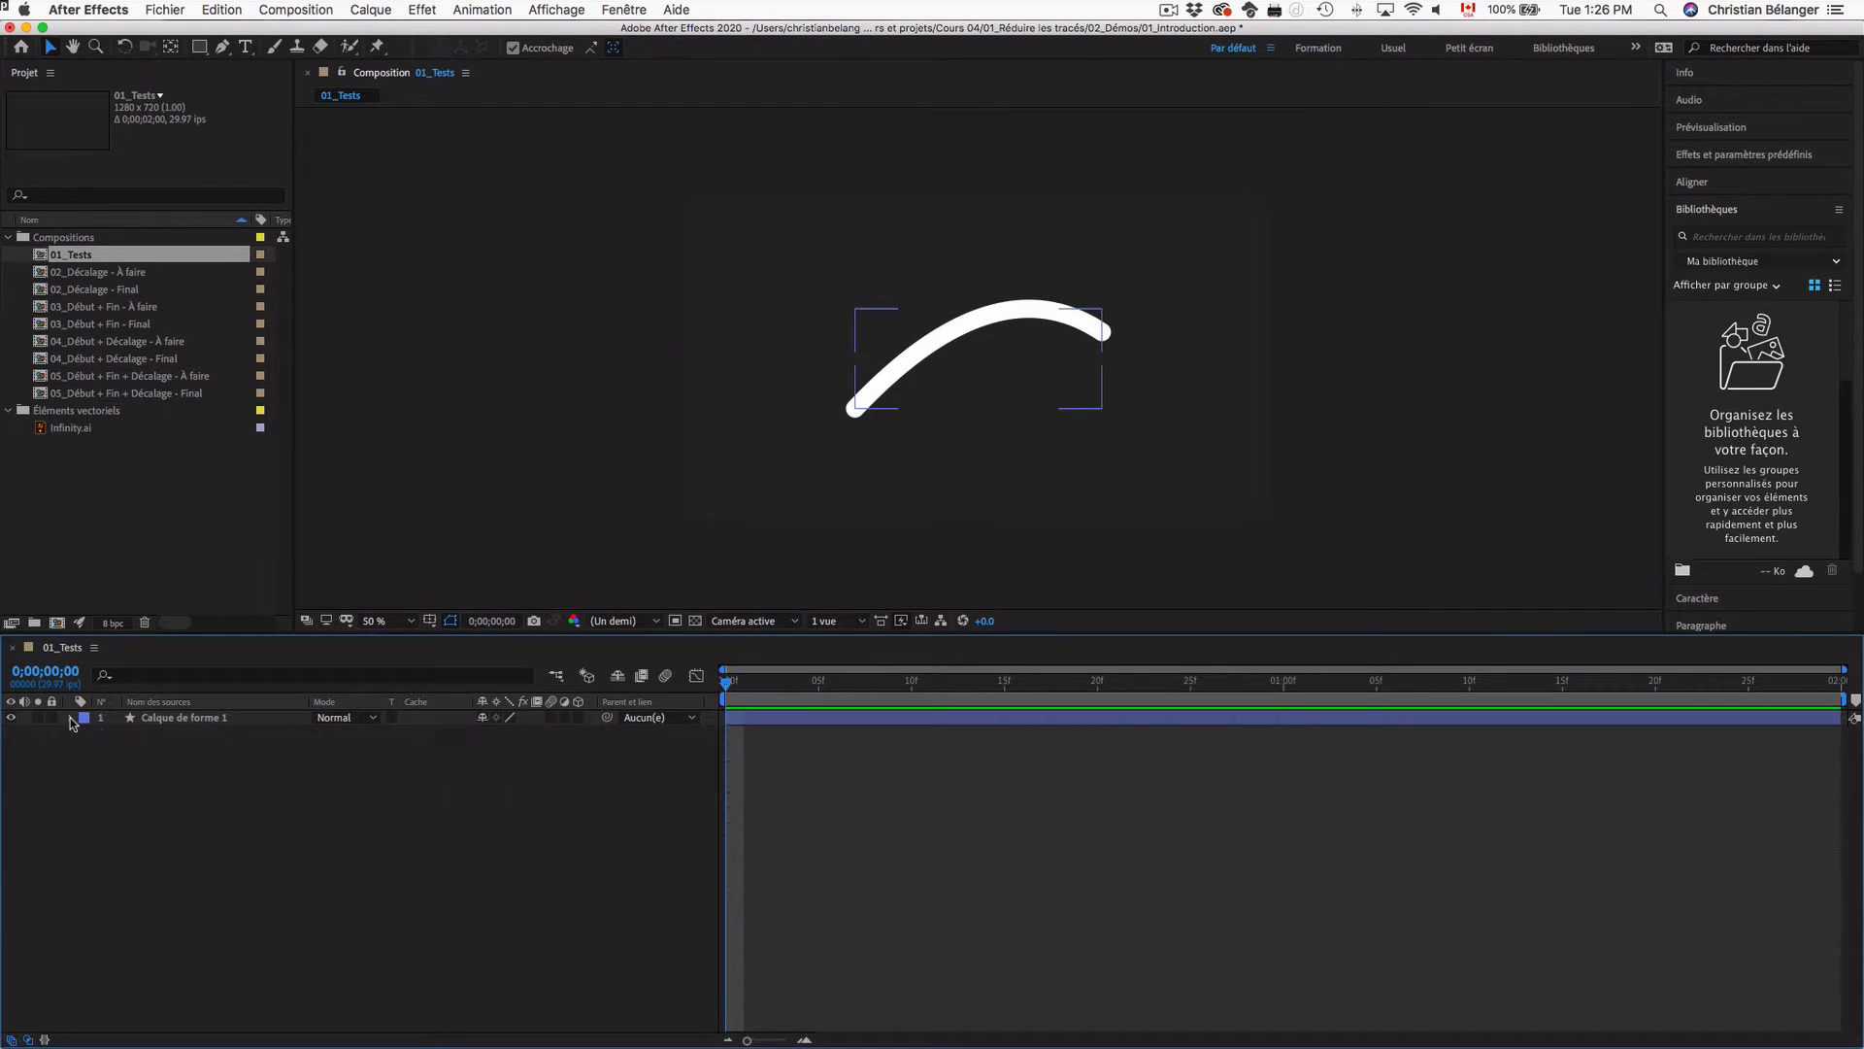
{"action": "left_click", "coordinate": [70, 718]}
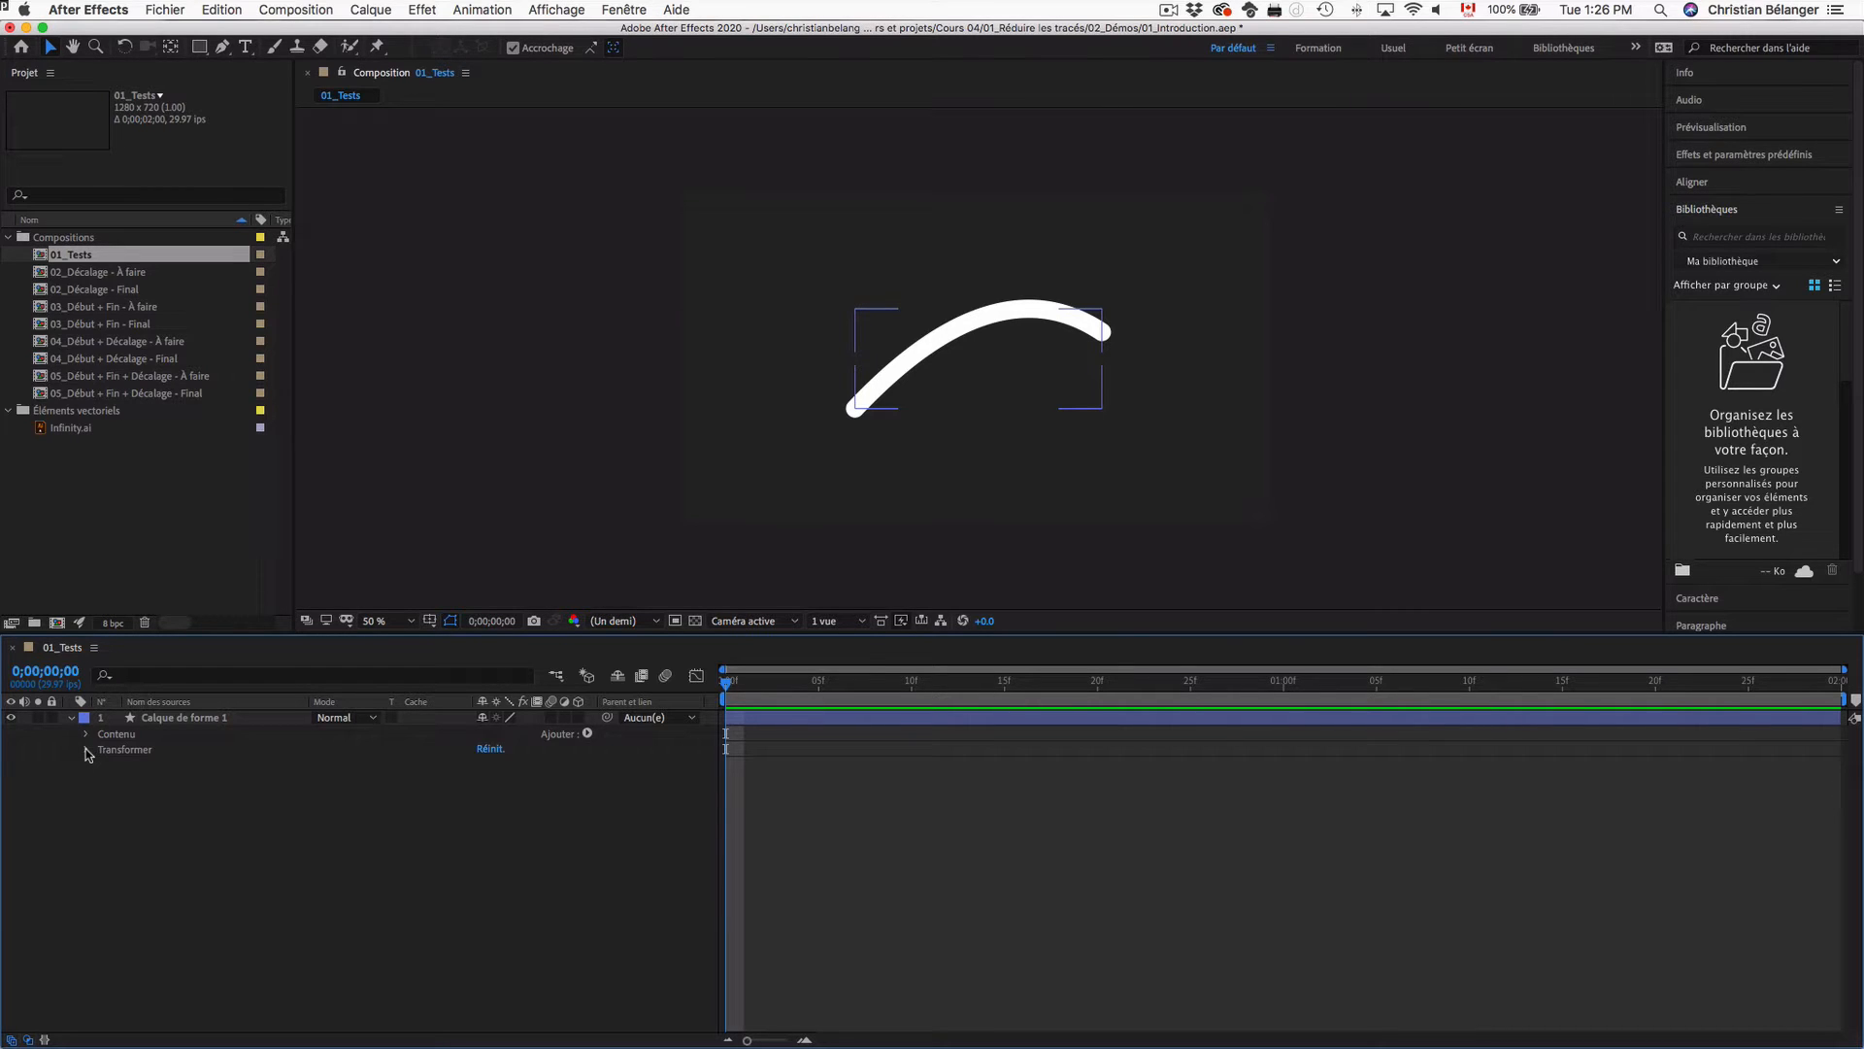
{"action": "left_click", "coordinate": [87, 750]}
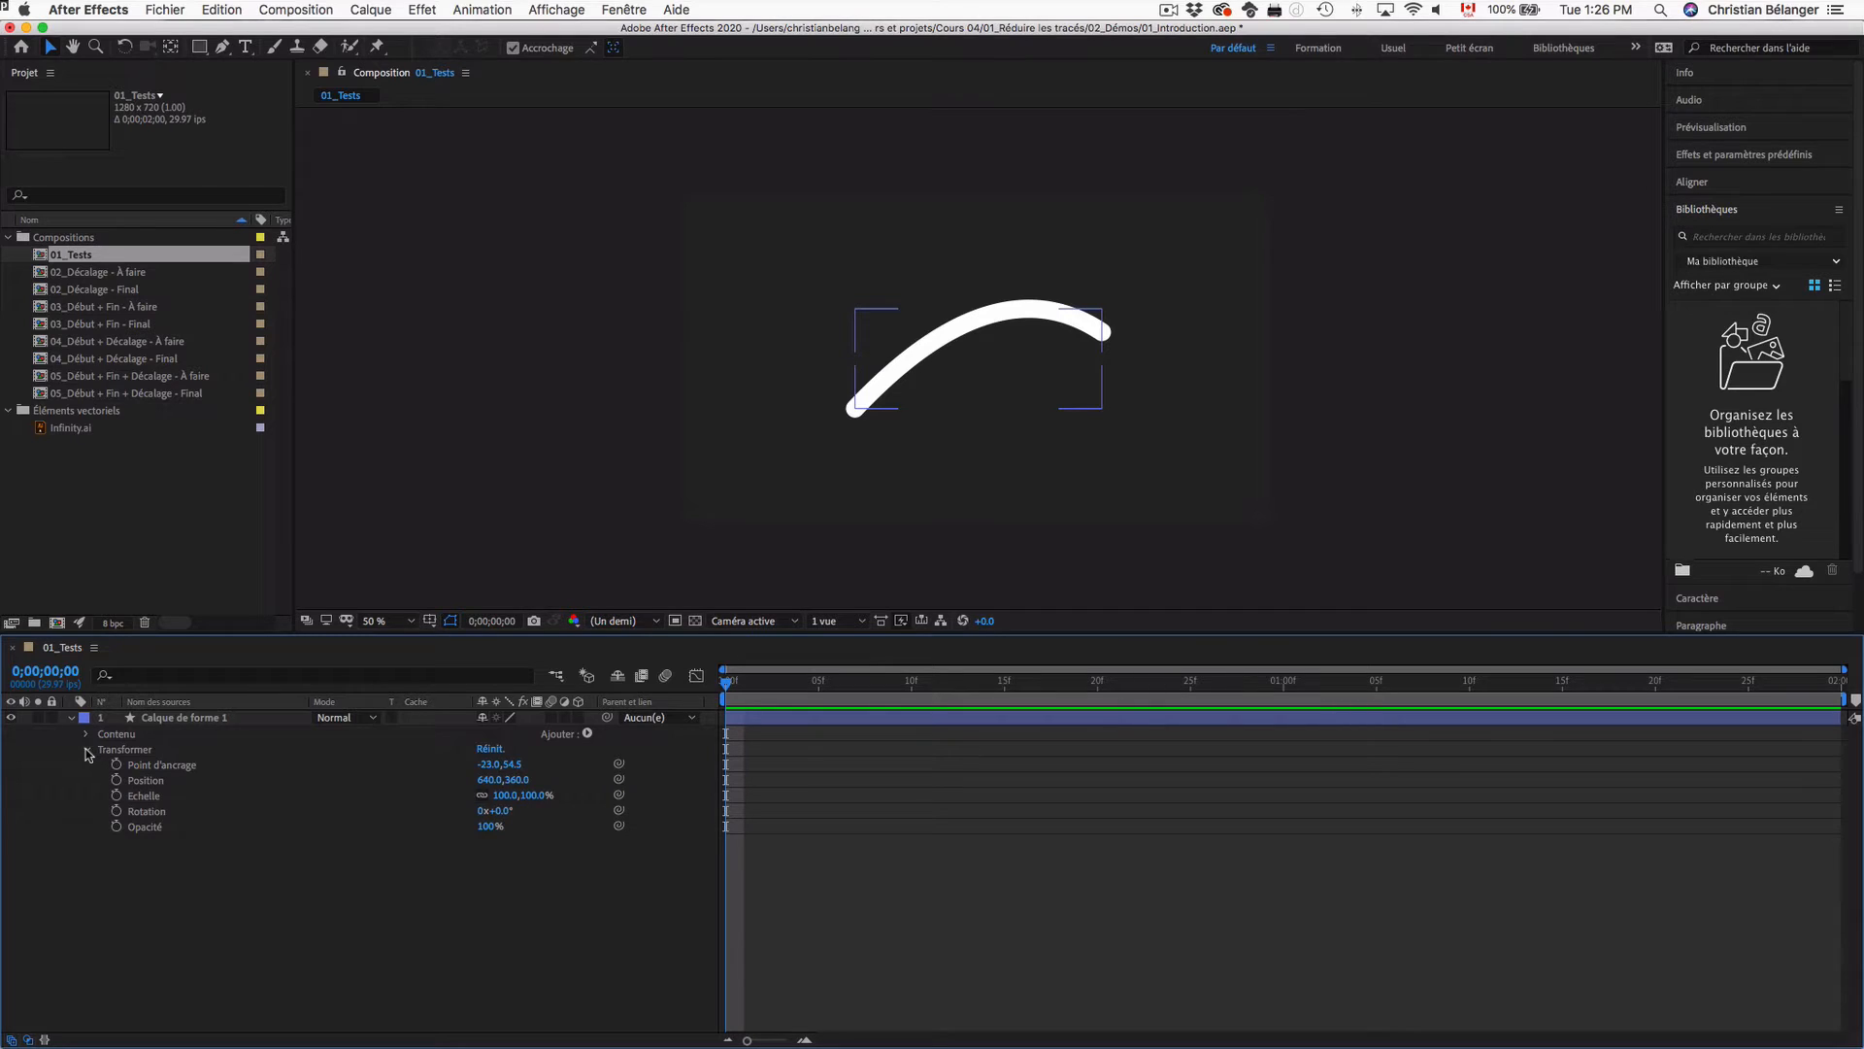
{"action": "left_click", "coordinate": [122, 750]}
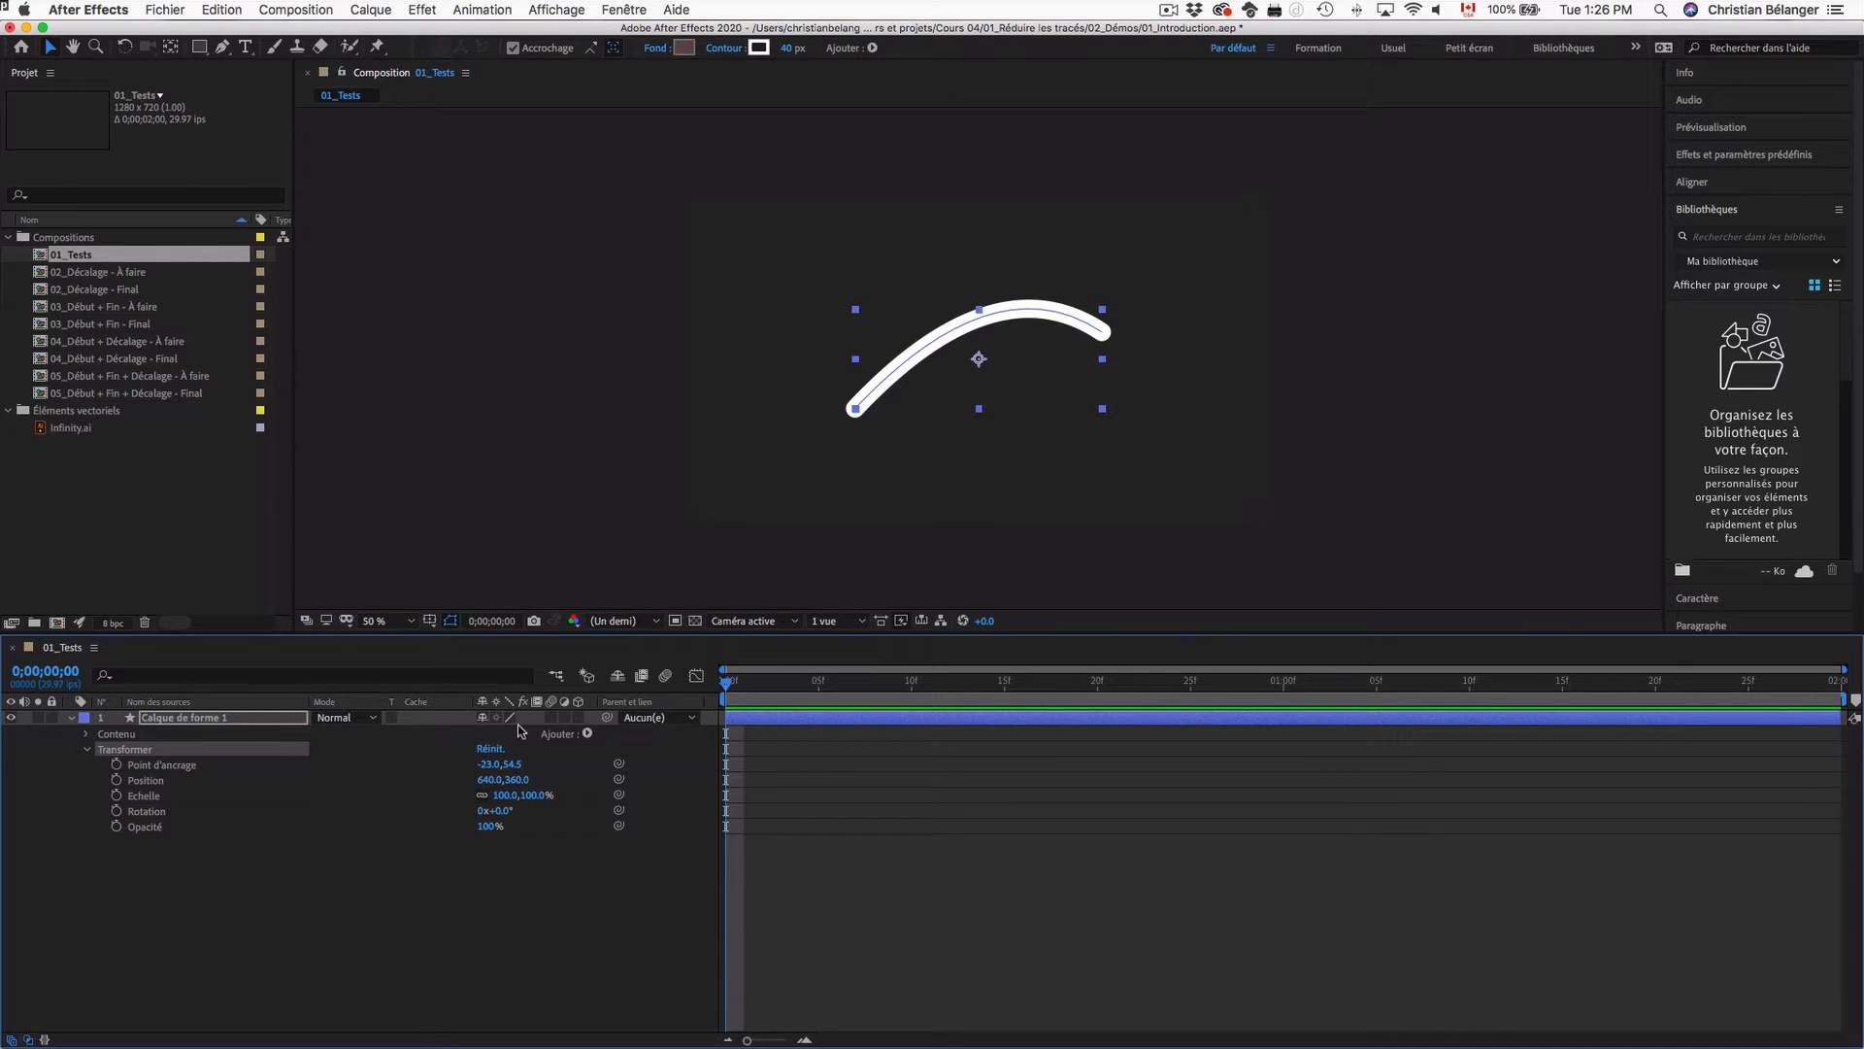
{"action": "left_click", "coordinate": [582, 734]}
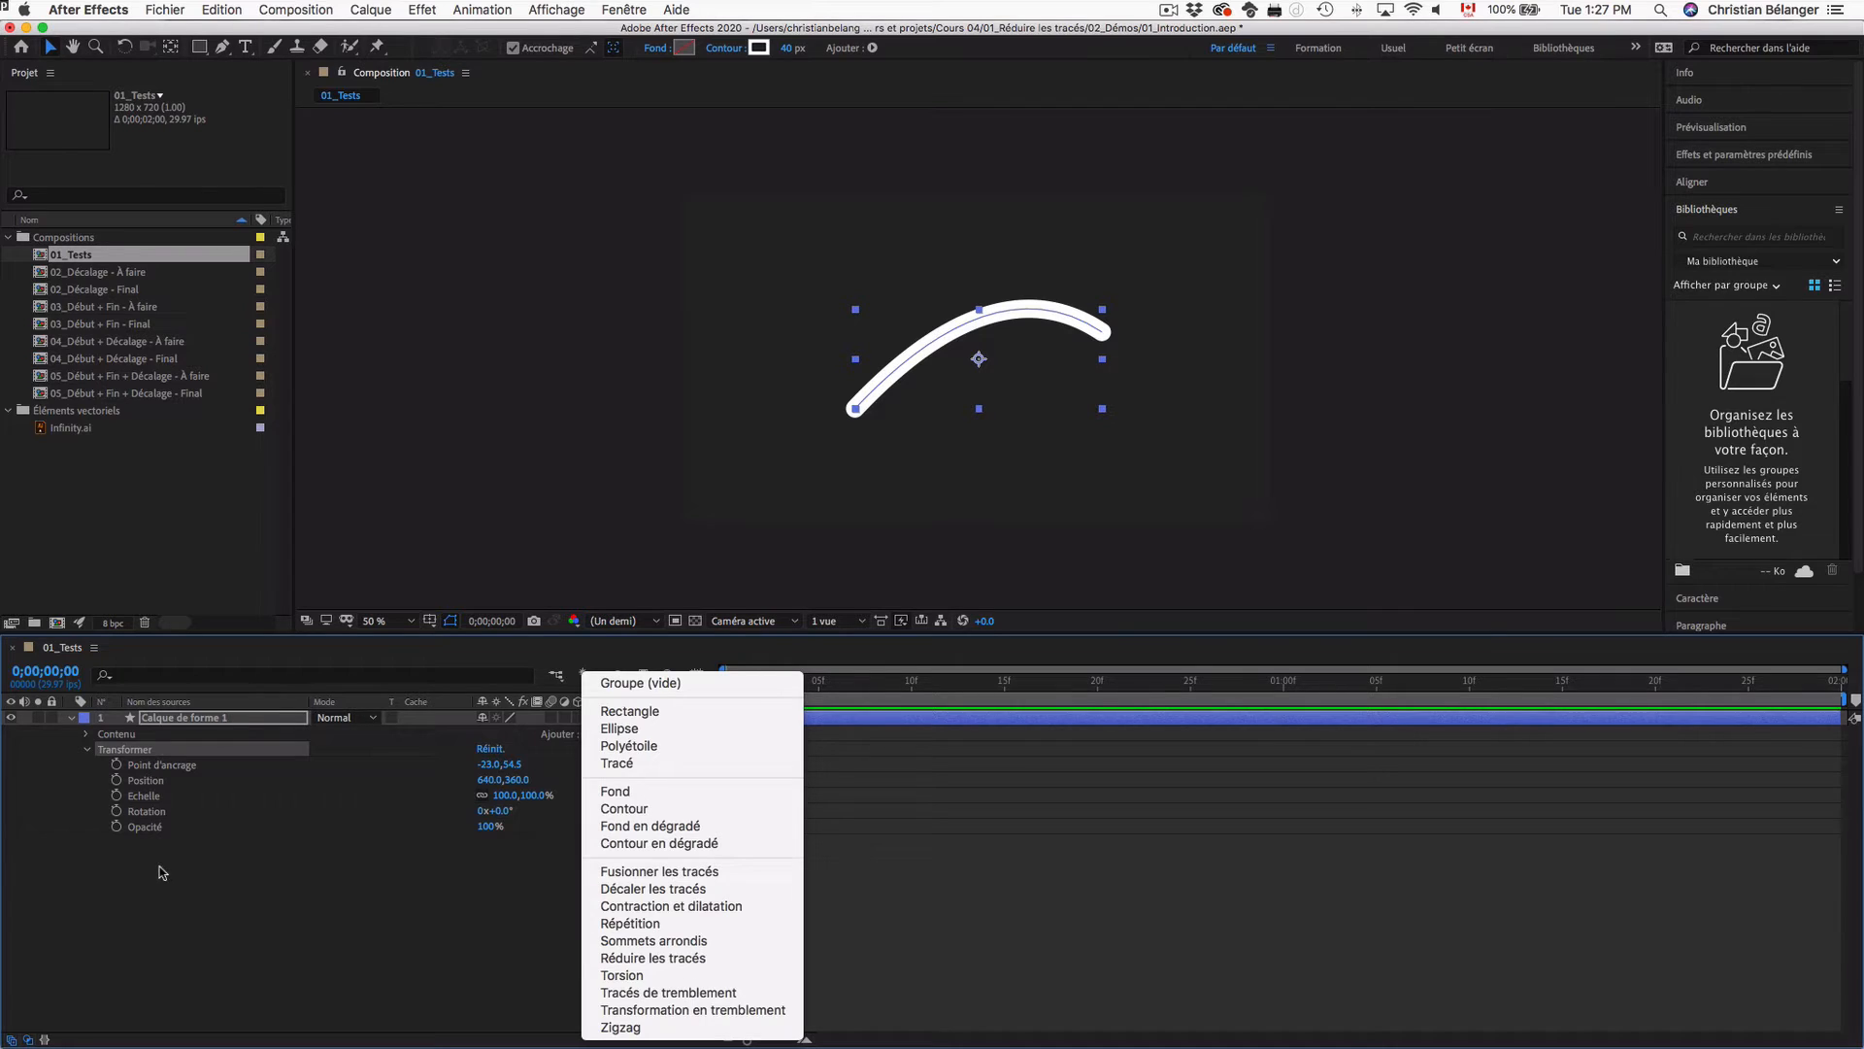
{"action": "left_click", "coordinate": [199, 877]}
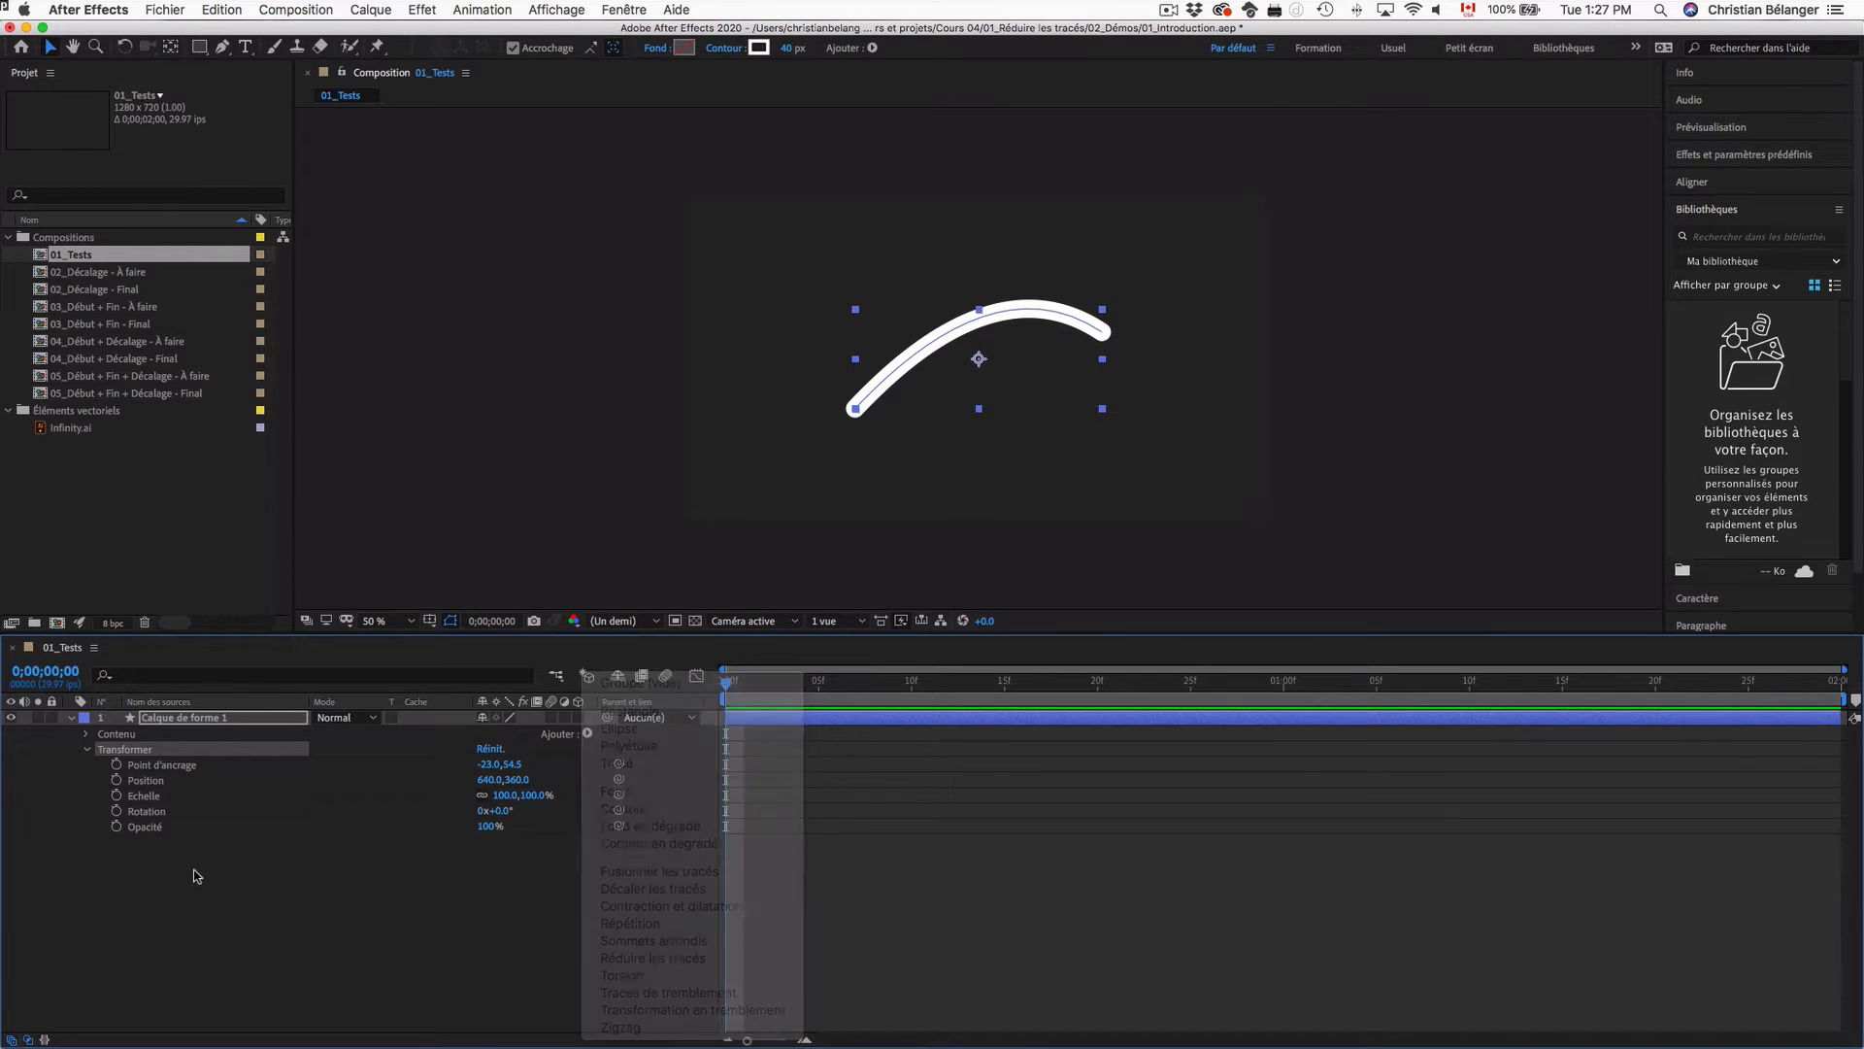
{"action": "left_click", "coordinate": [87, 750]}
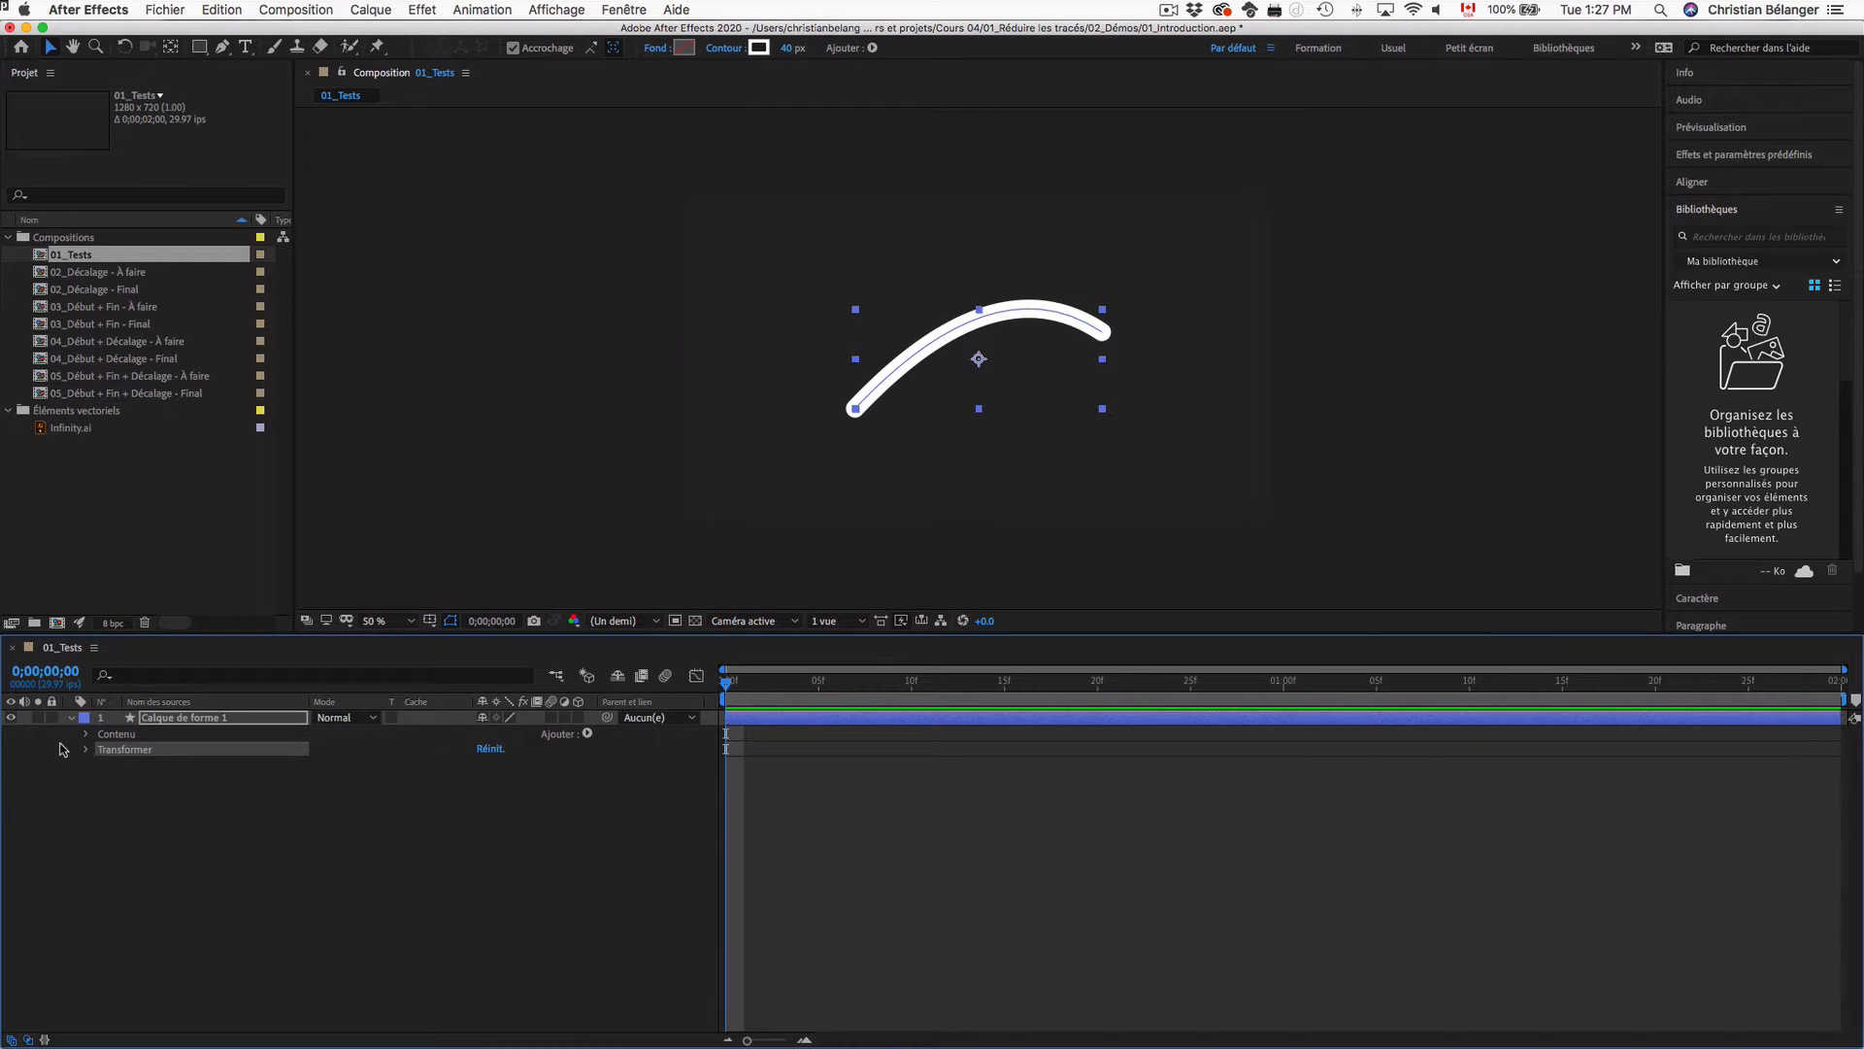
Step: Add a Réduire les tracés operation to the shape layer's contents and expand its properties
{"action": "left_click", "coordinate": [124, 735]}
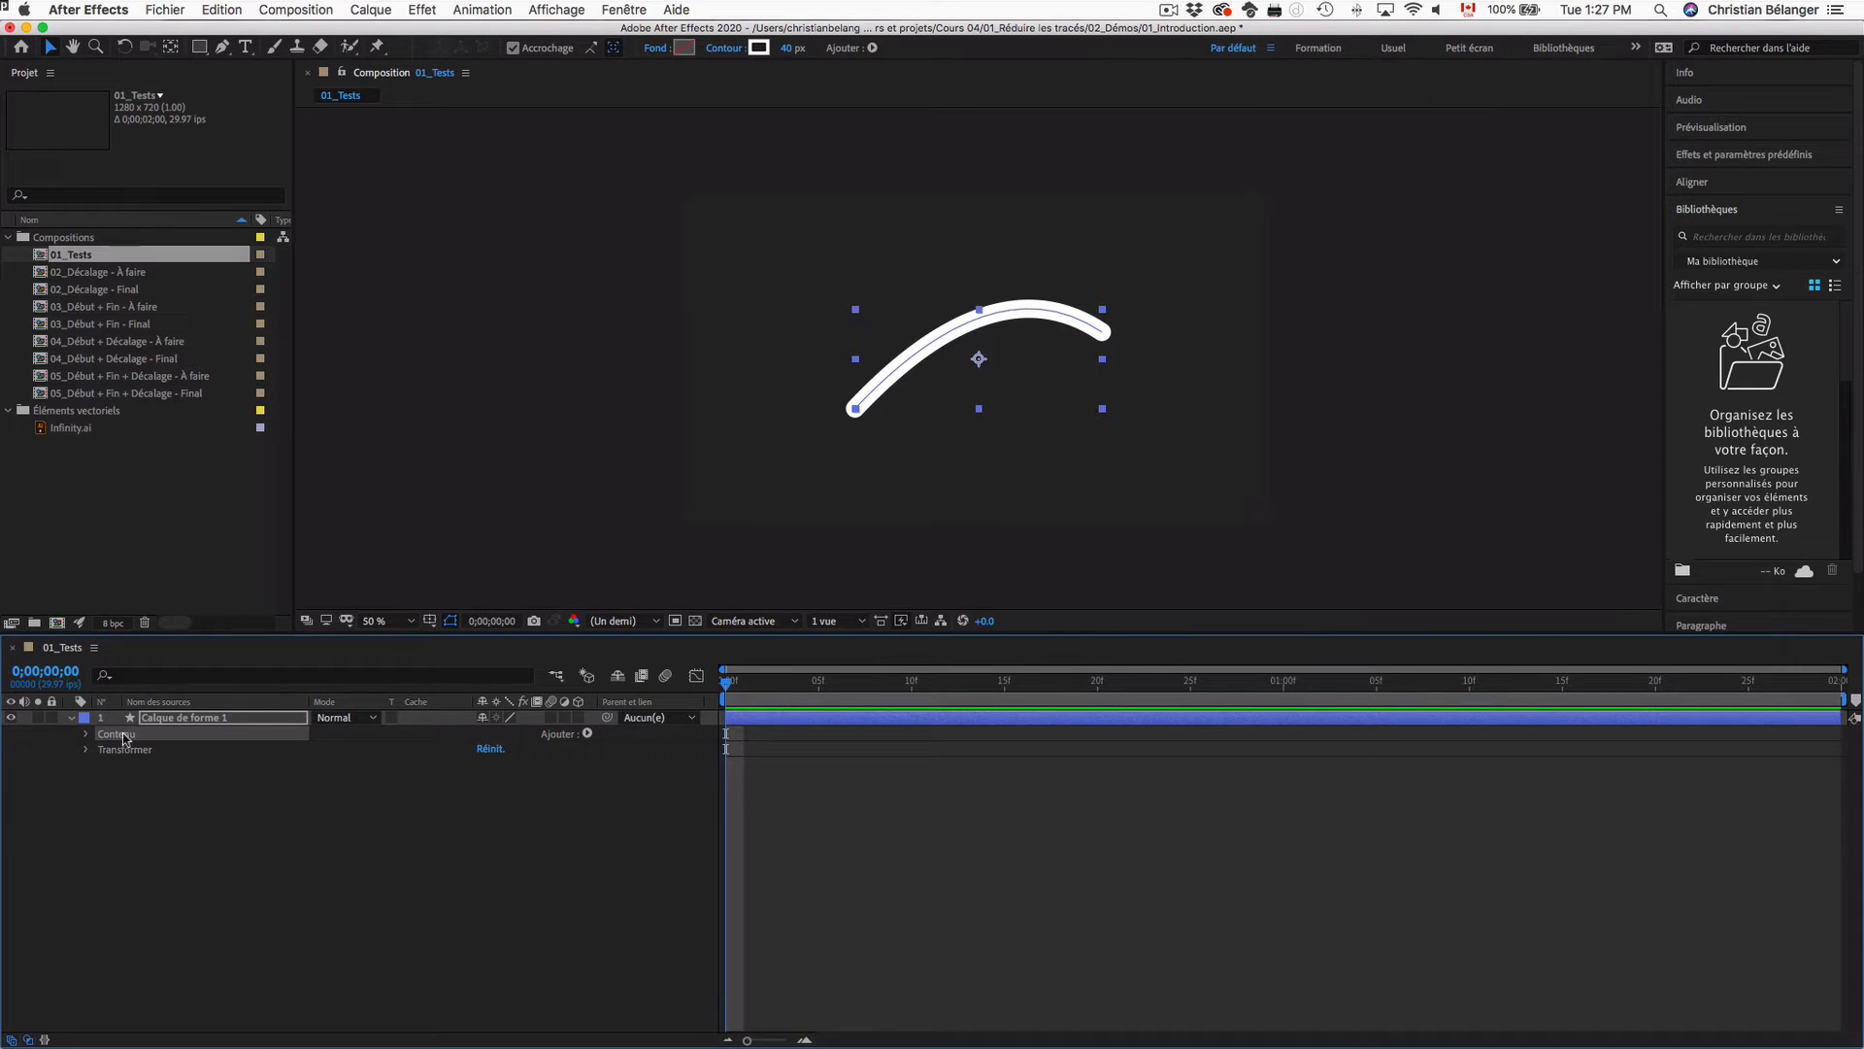
{"action": "left_click", "coordinate": [86, 735]}
{"action": "left_click", "coordinate": [589, 735]}
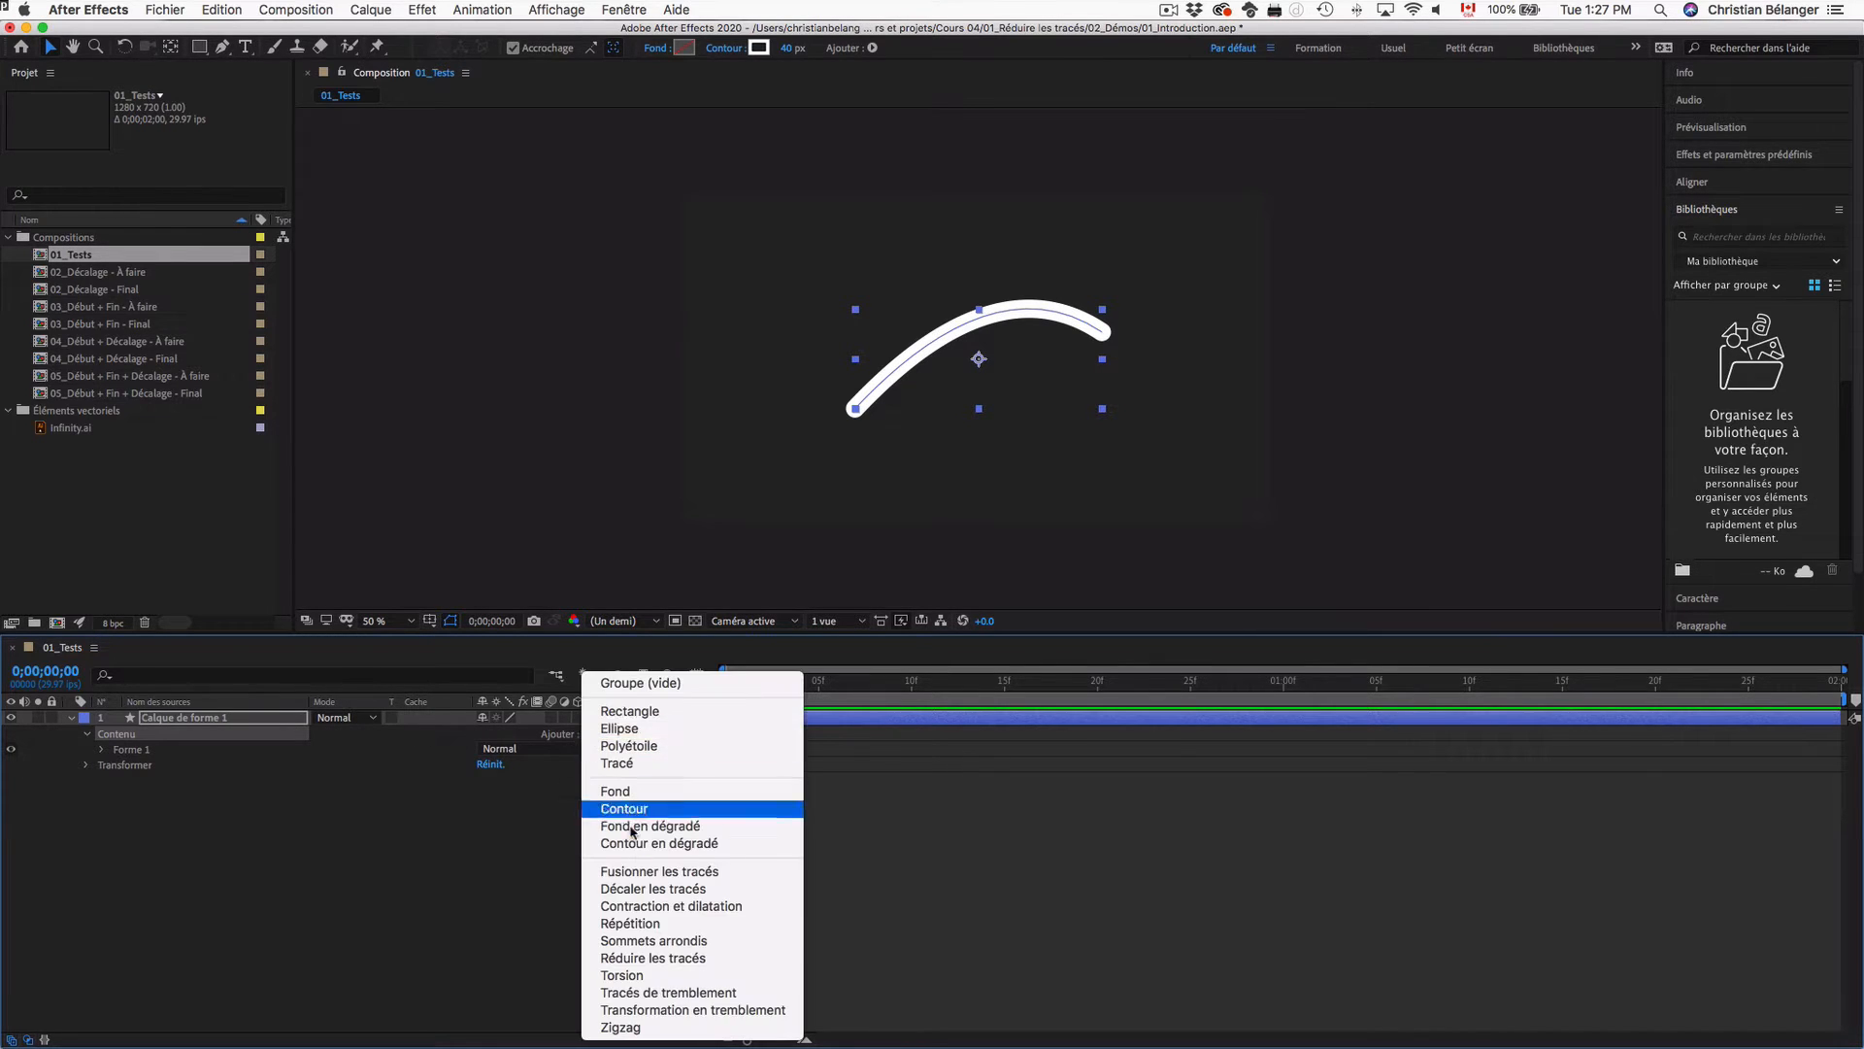
{"action": "left_click", "coordinate": [653, 959]}
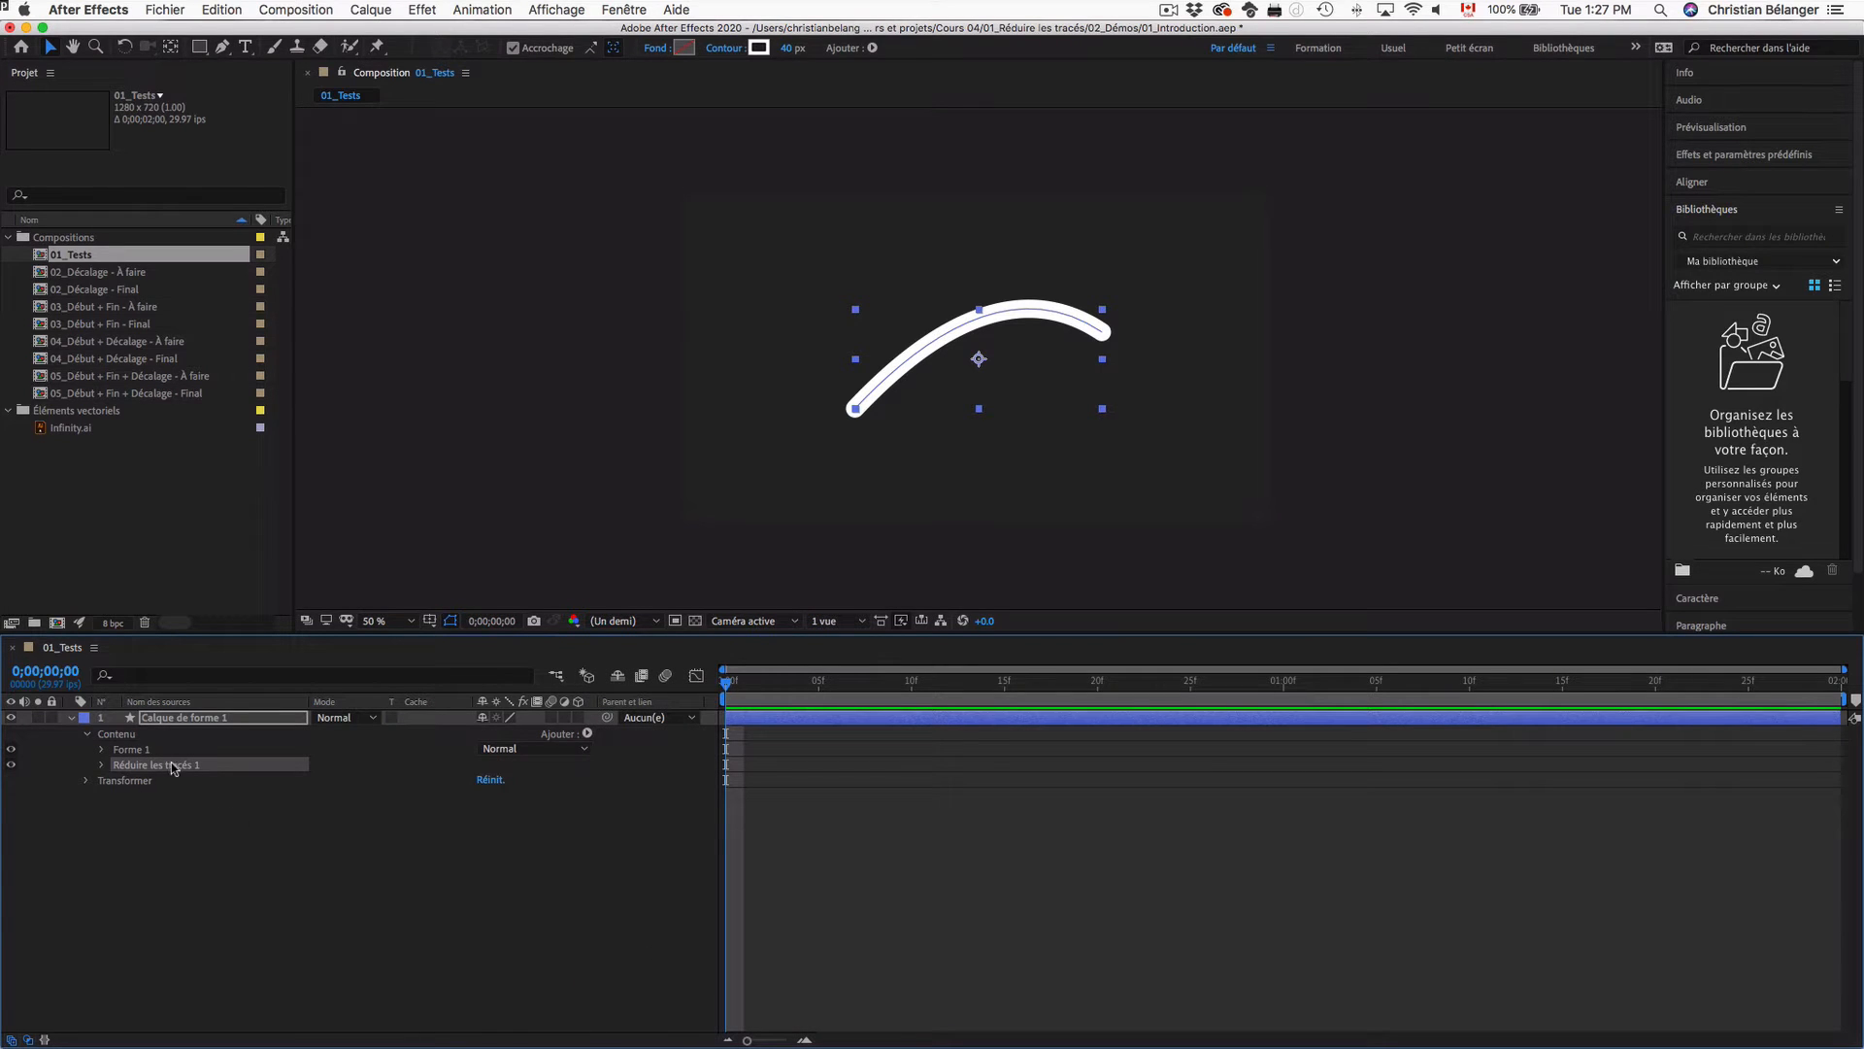
{"action": "left_click", "coordinate": [102, 765]}
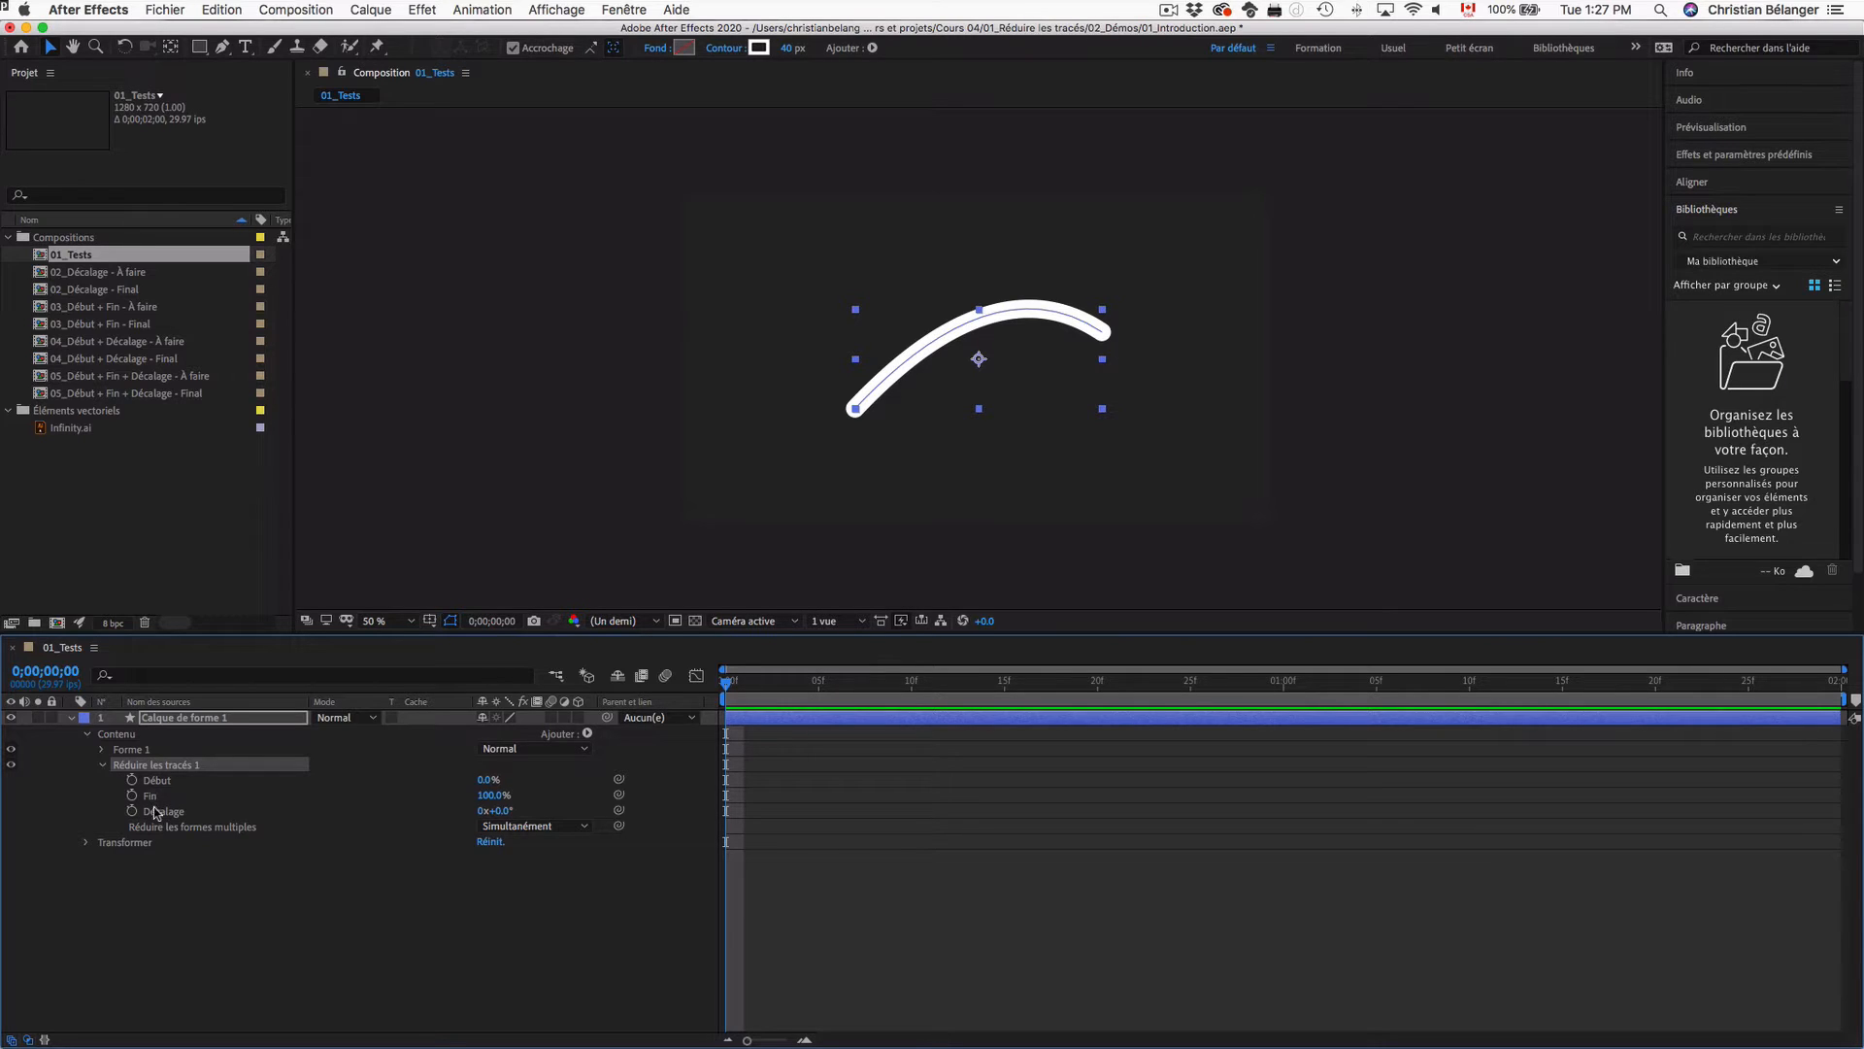
{"action": "left_click", "coordinate": [212, 826]}
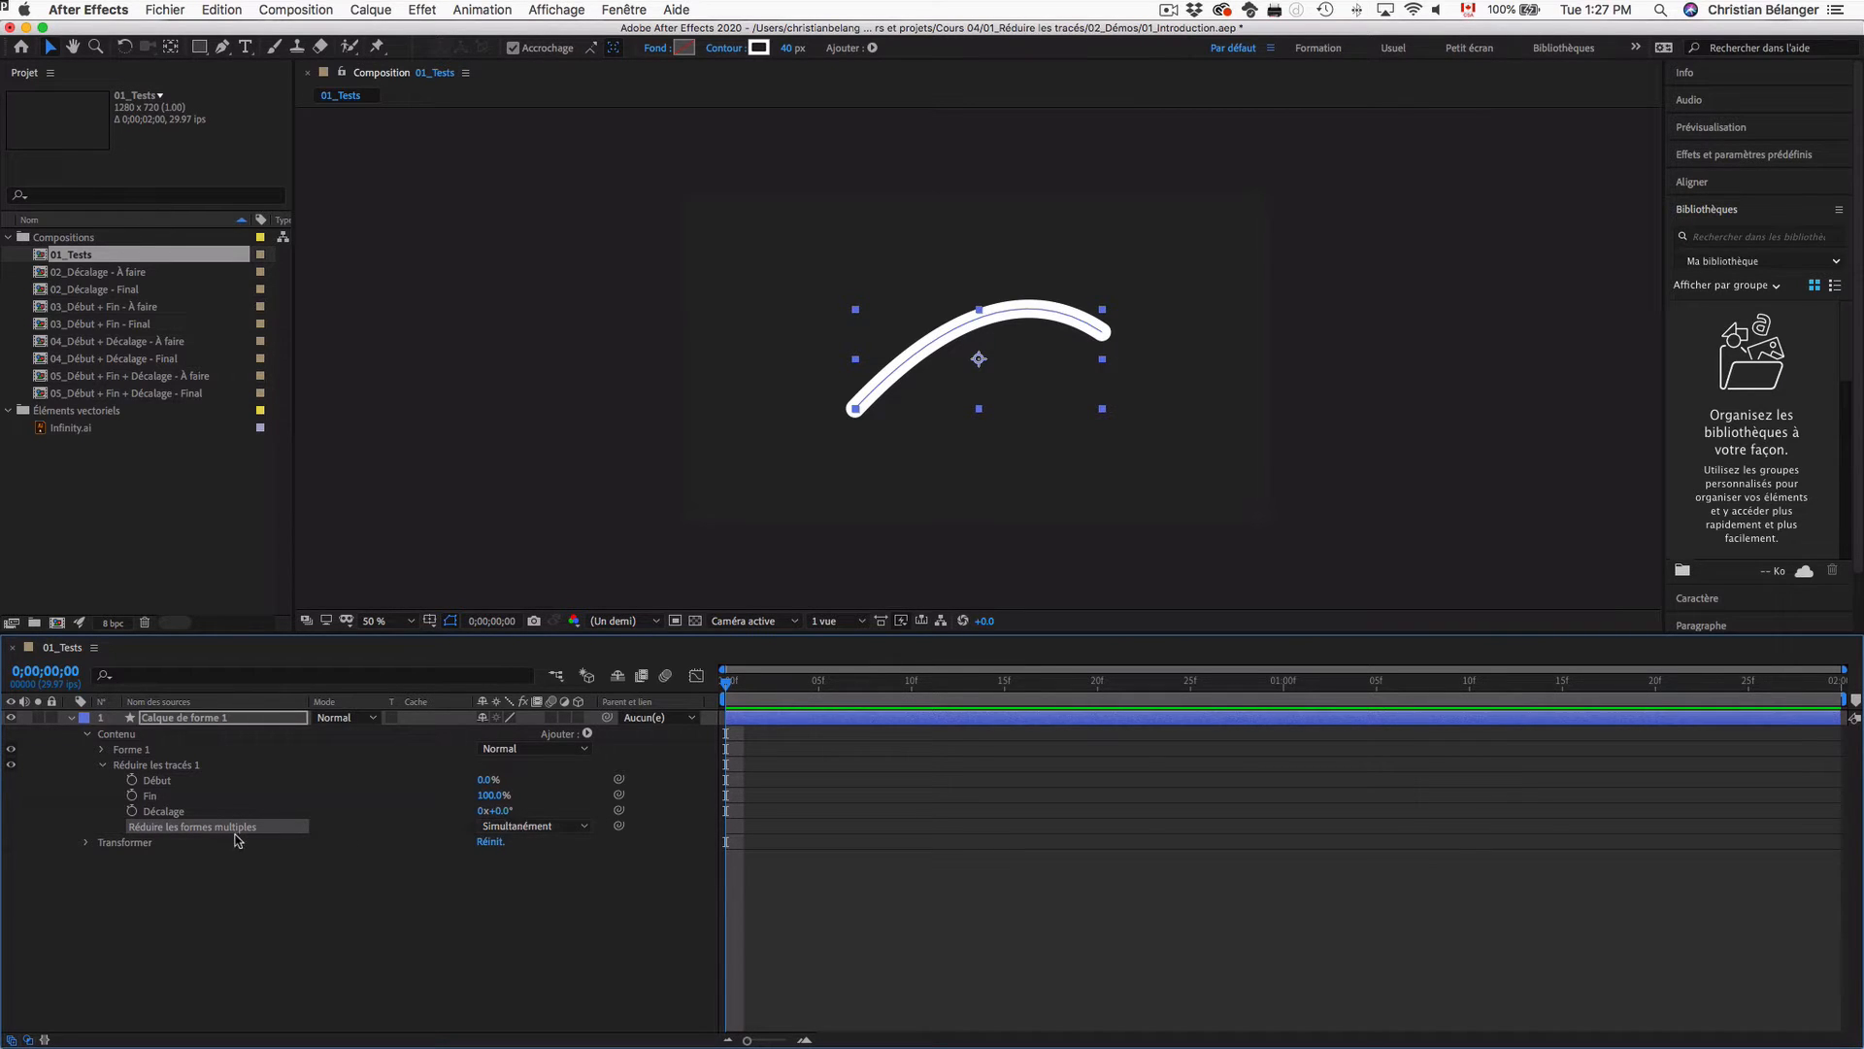
Step: Try raising the Début value of Réduire les tracés 1 to 100% and bring it back to 0%
{"action": "left_click", "coordinate": [163, 781]}
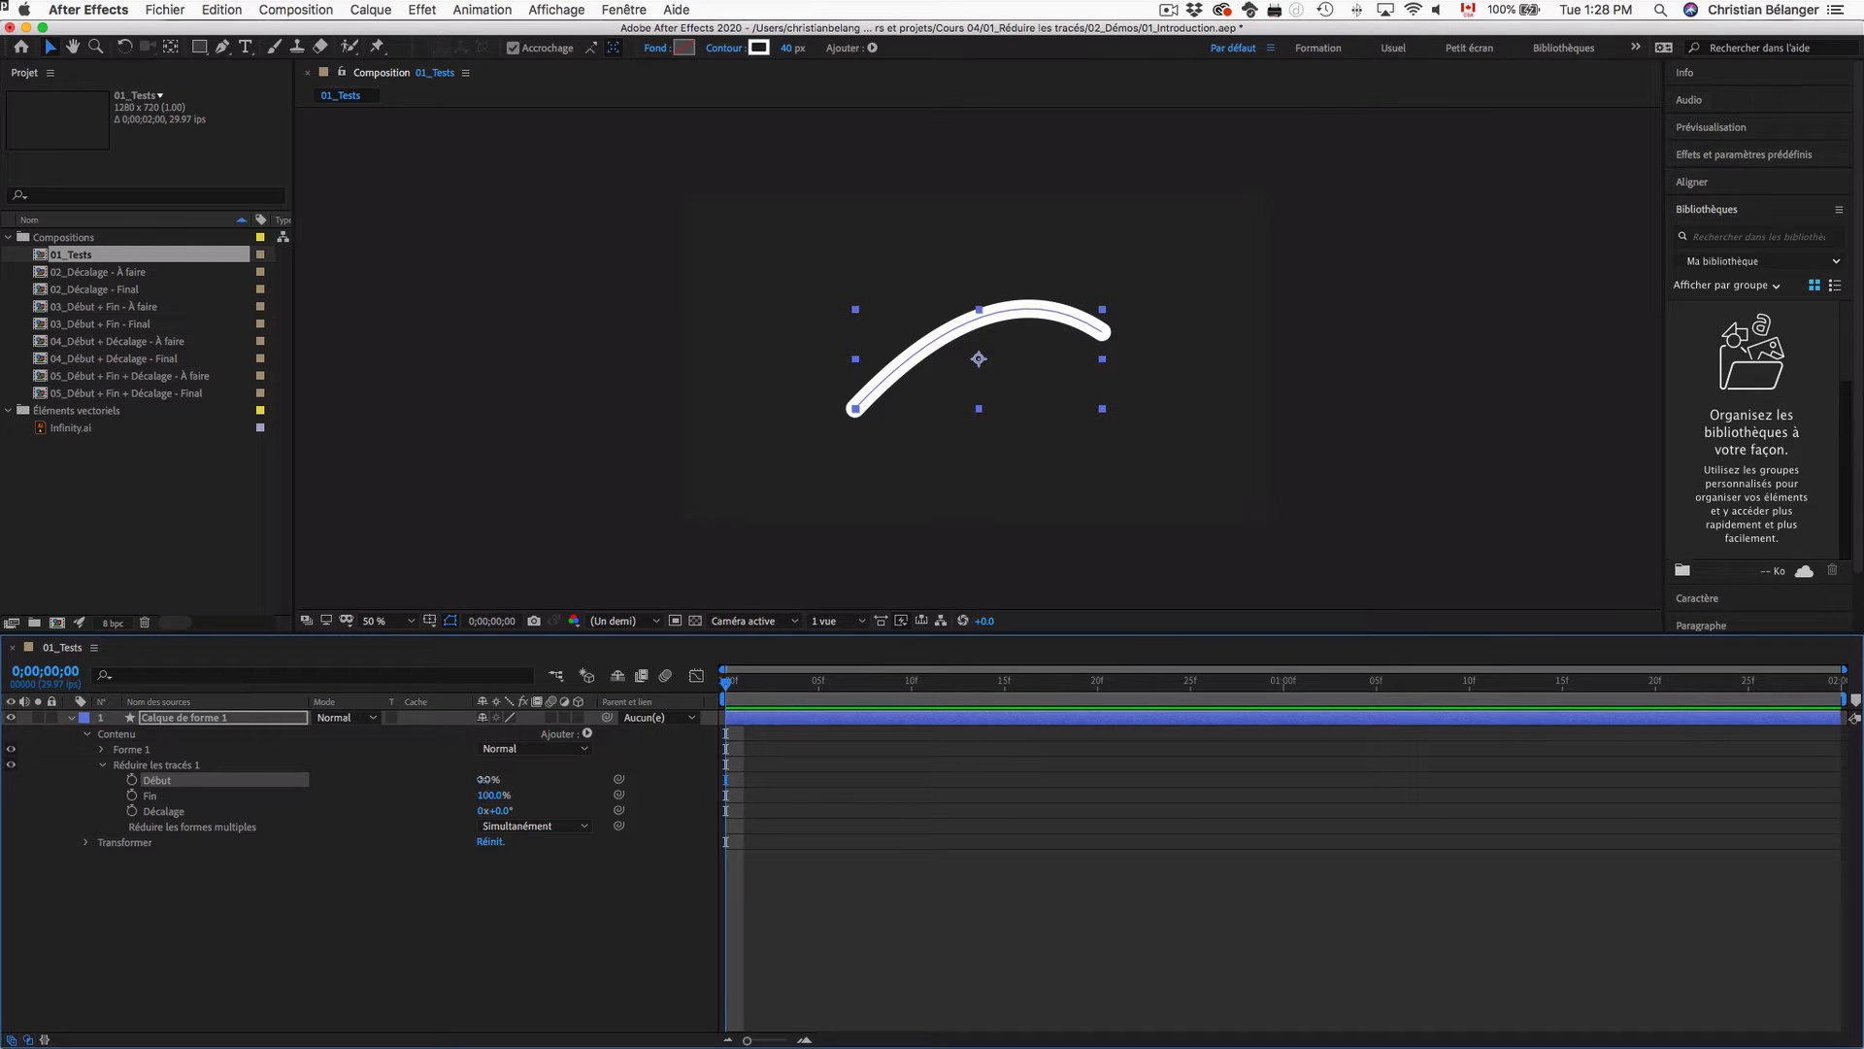
{"action": "left_click_drag", "start_coordinate": [483, 779], "coordinate": [589, 781]}
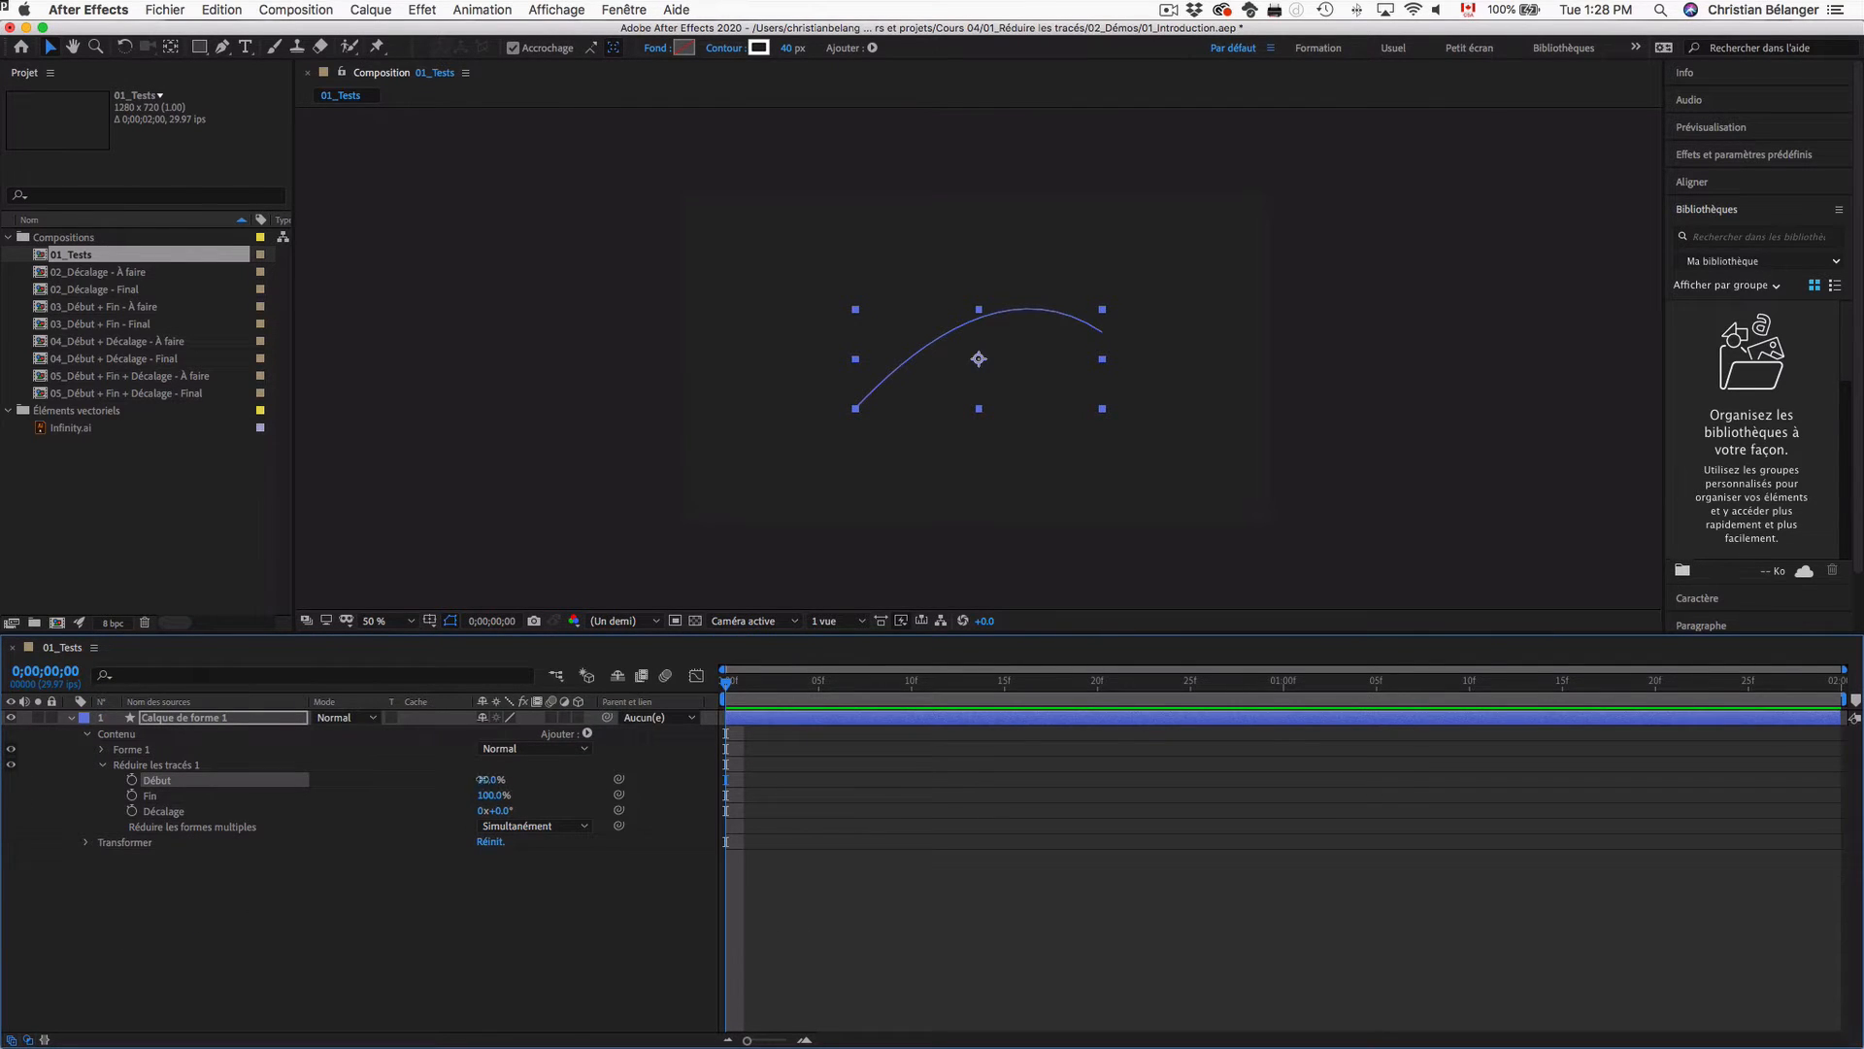
{"action": "left_click_drag", "start_coordinate": [479, 780], "coordinate": [386, 783]}
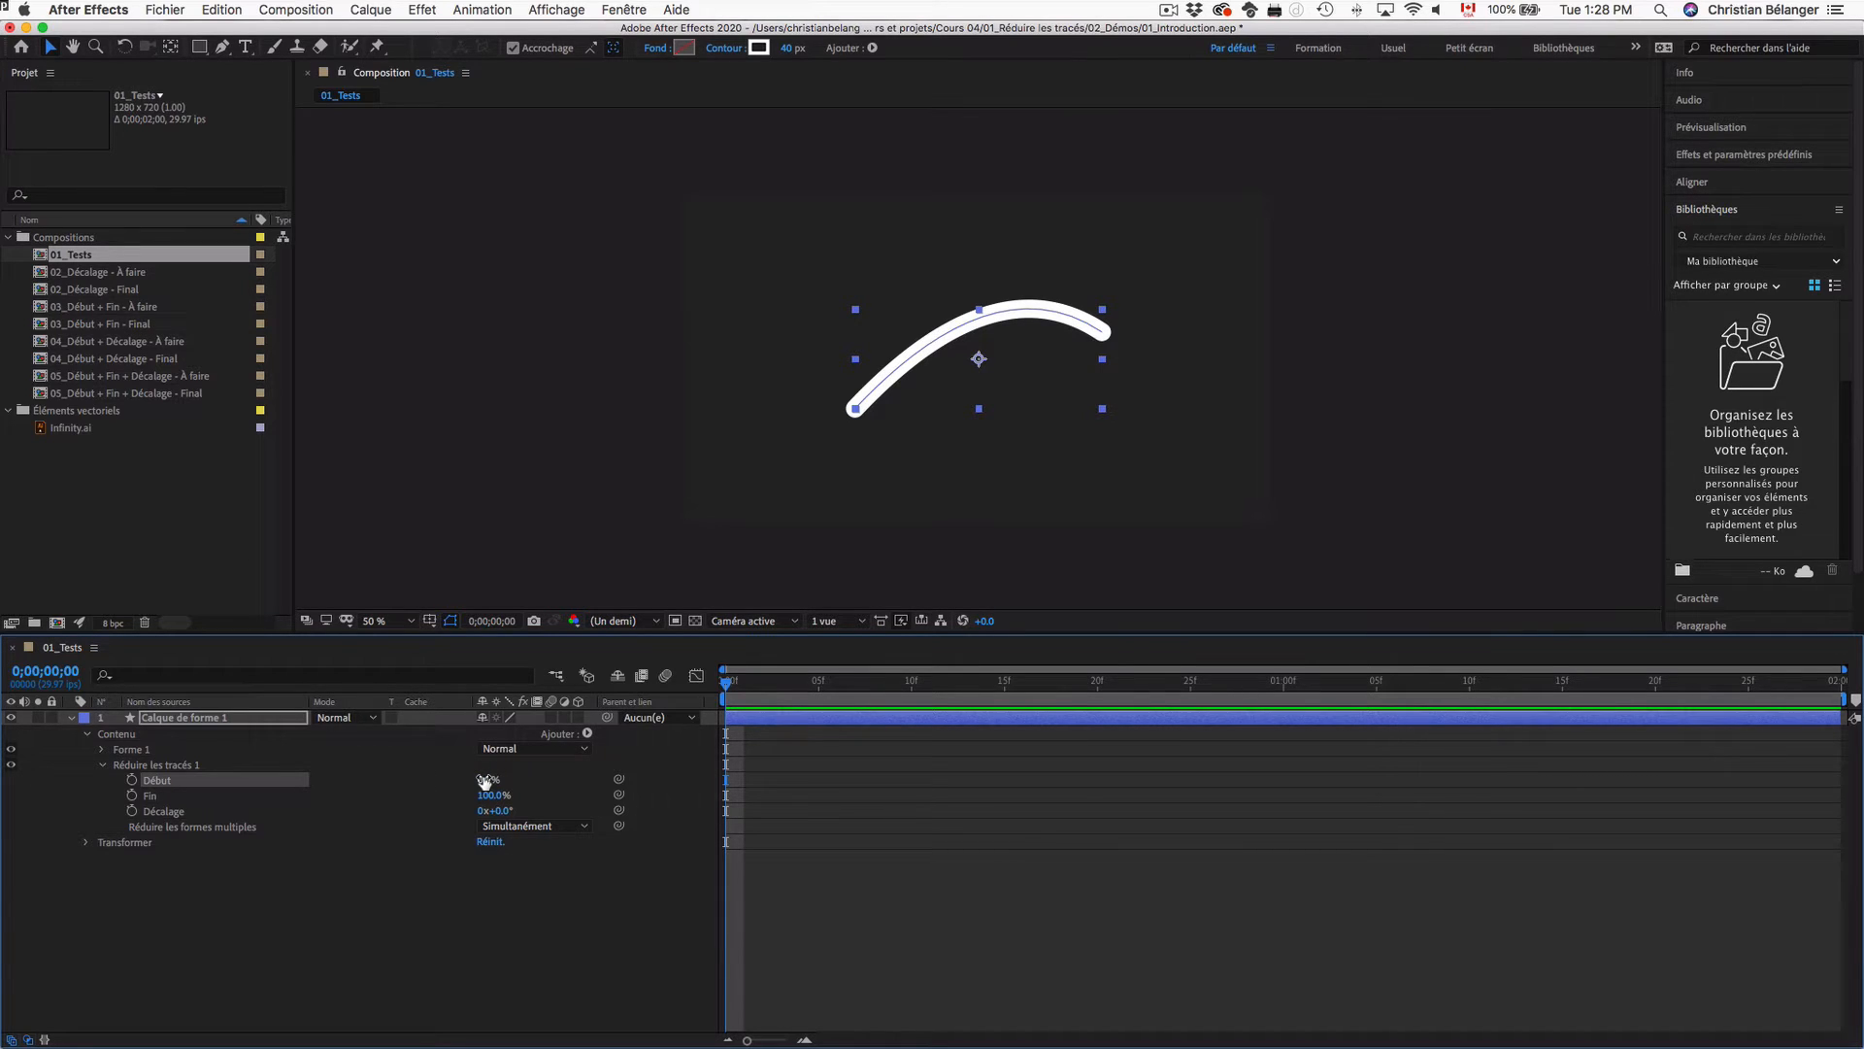
{"action": "mouse_move", "coordinate": [483, 779]}
{"action": "left_mouse_down"}
{"action": "mouse_move", "coordinate": [577, 780]}
{"action": "mouse_move", "coordinate": [480, 779]}
{"action": "left_mouse_up"}
Step: Try lowering the Fin value of Réduire les tracés 1 to 0% and back to 100%, and try varying the Décalage angle
{"action": "left_click_drag", "start_coordinate": [487, 795], "coordinate": [395, 807]}
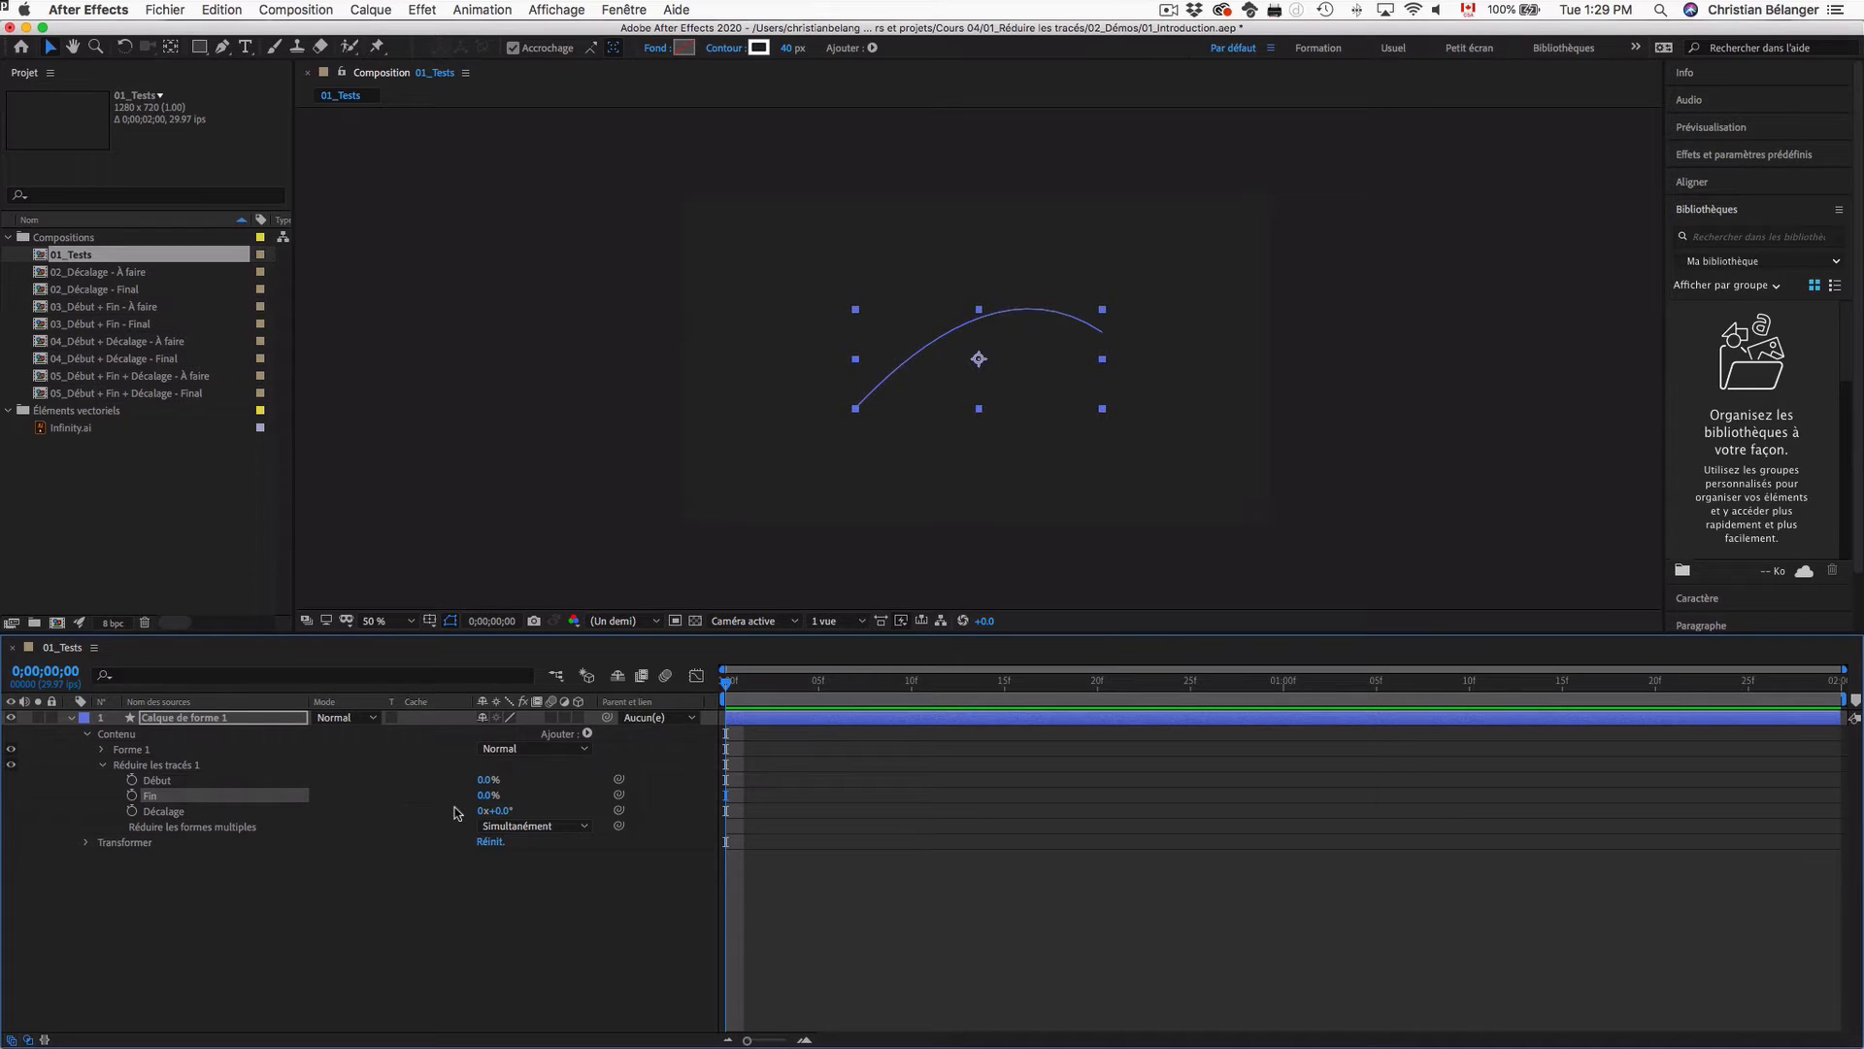
{"action": "key", "text": "super+z"}
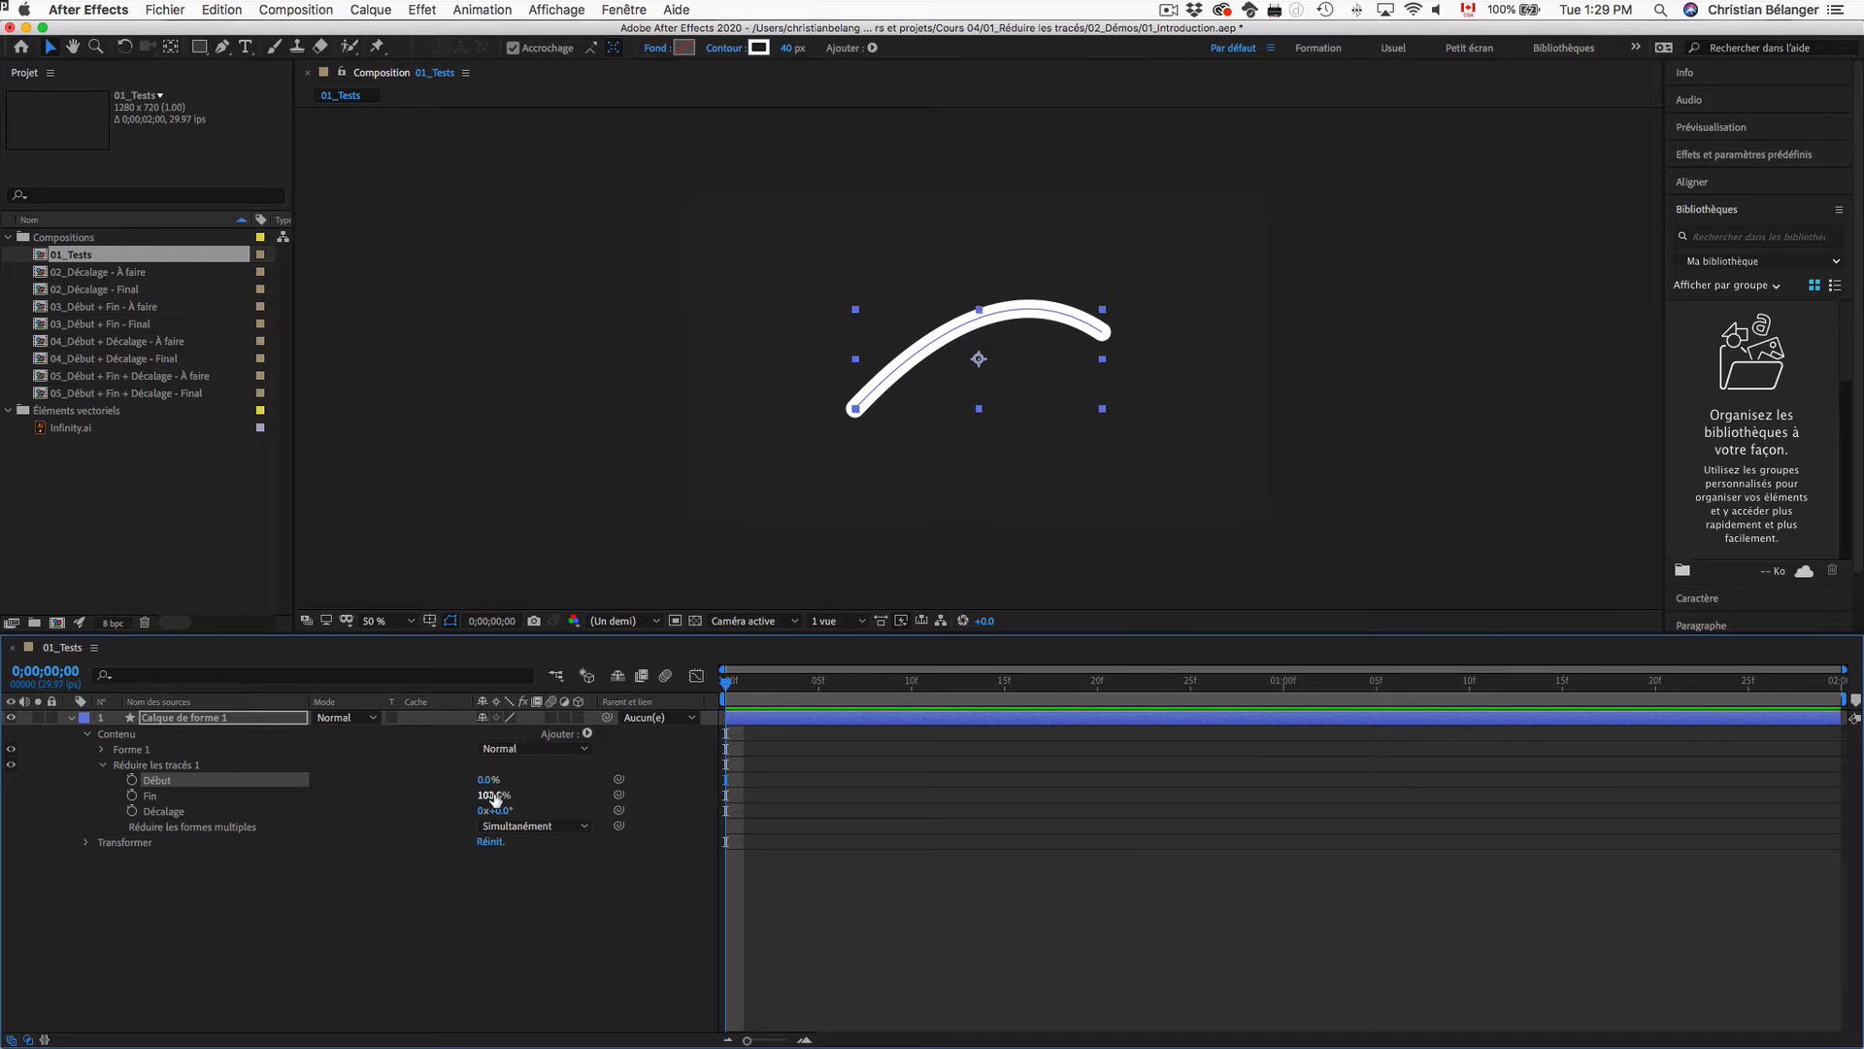
{"action": "mouse_move", "coordinate": [490, 796]}
{"action": "left_mouse_down"}
{"action": "mouse_move", "coordinate": [363, 810]}
{"action": "mouse_move", "coordinate": [509, 807]}
{"action": "left_mouse_up"}
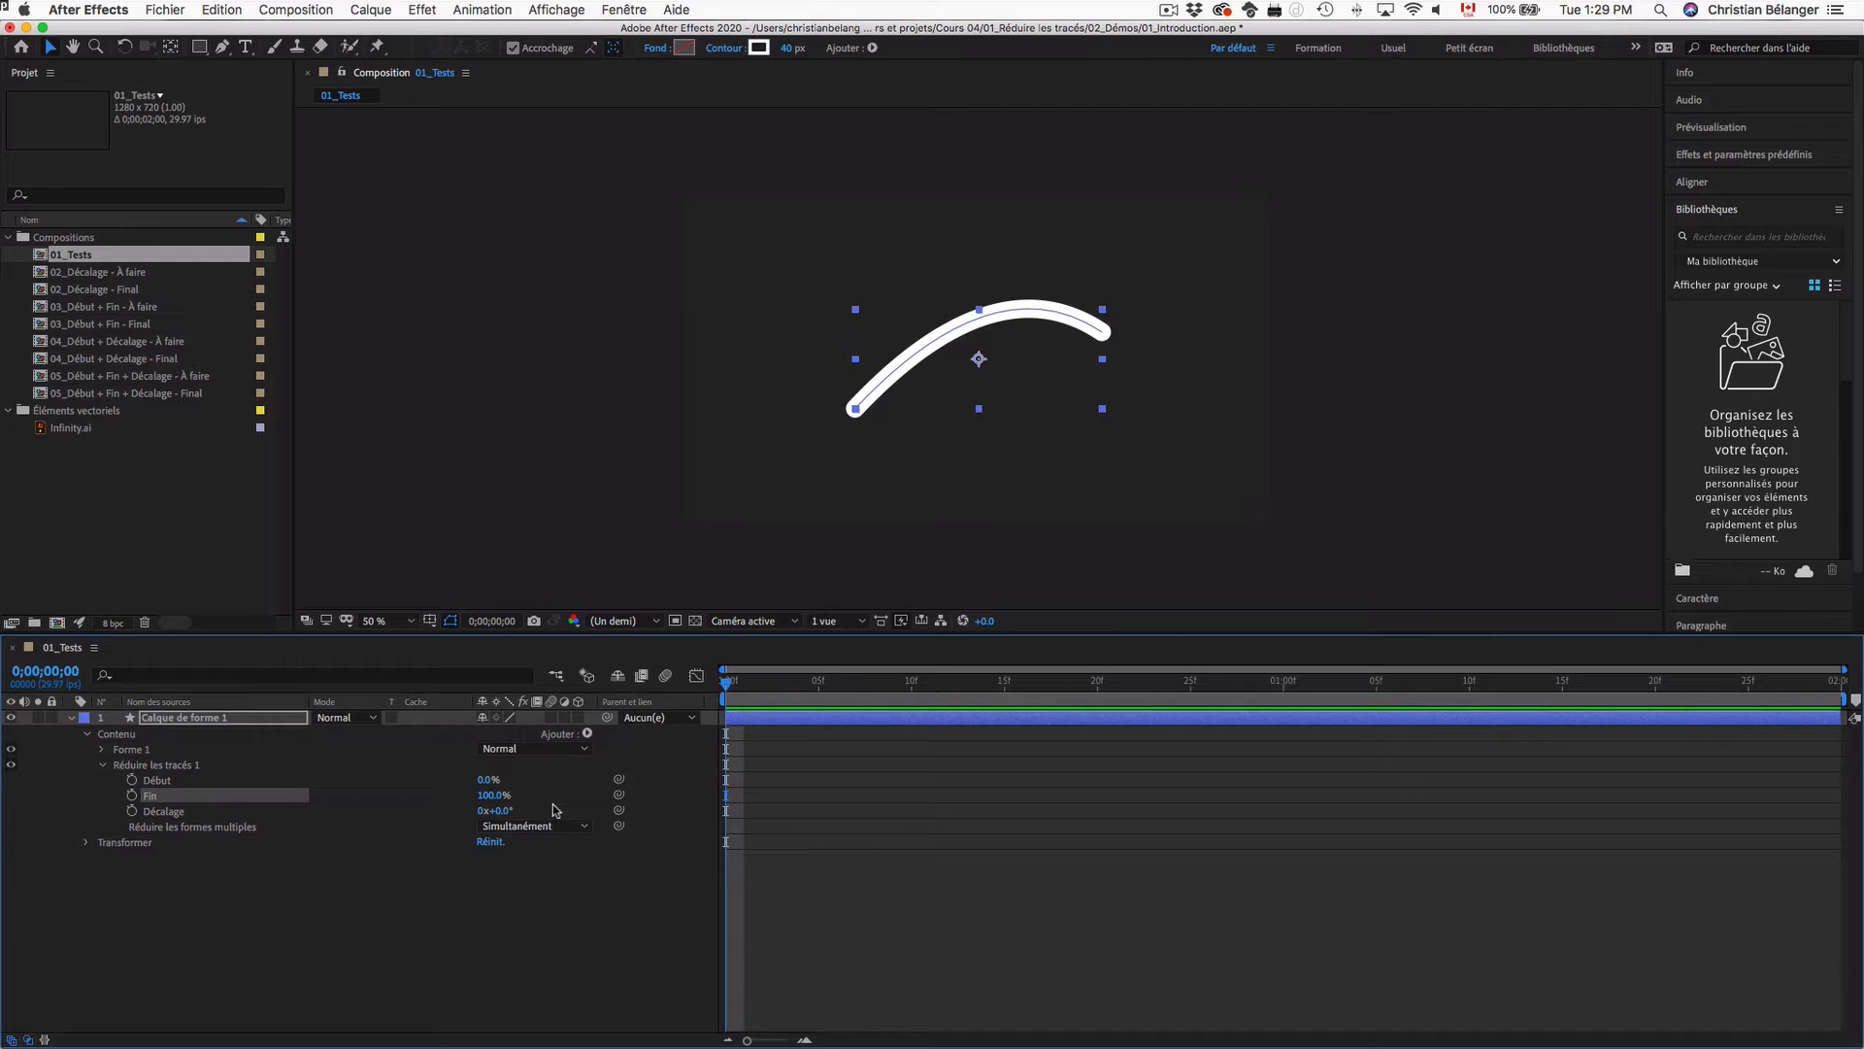
{"action": "left_click_drag", "start_coordinate": [495, 811], "coordinate": [454, 822]}
Step: Set the Fin value of Réduire les tracés 1 to 75%
{"action": "left_click", "coordinate": [176, 781]}
{"action": "left_click", "coordinate": [171, 794]}
{"action": "left_click", "coordinate": [489, 796]}
{"action": "type", "text": "75"}
{"action": "key", "text": "Return"}
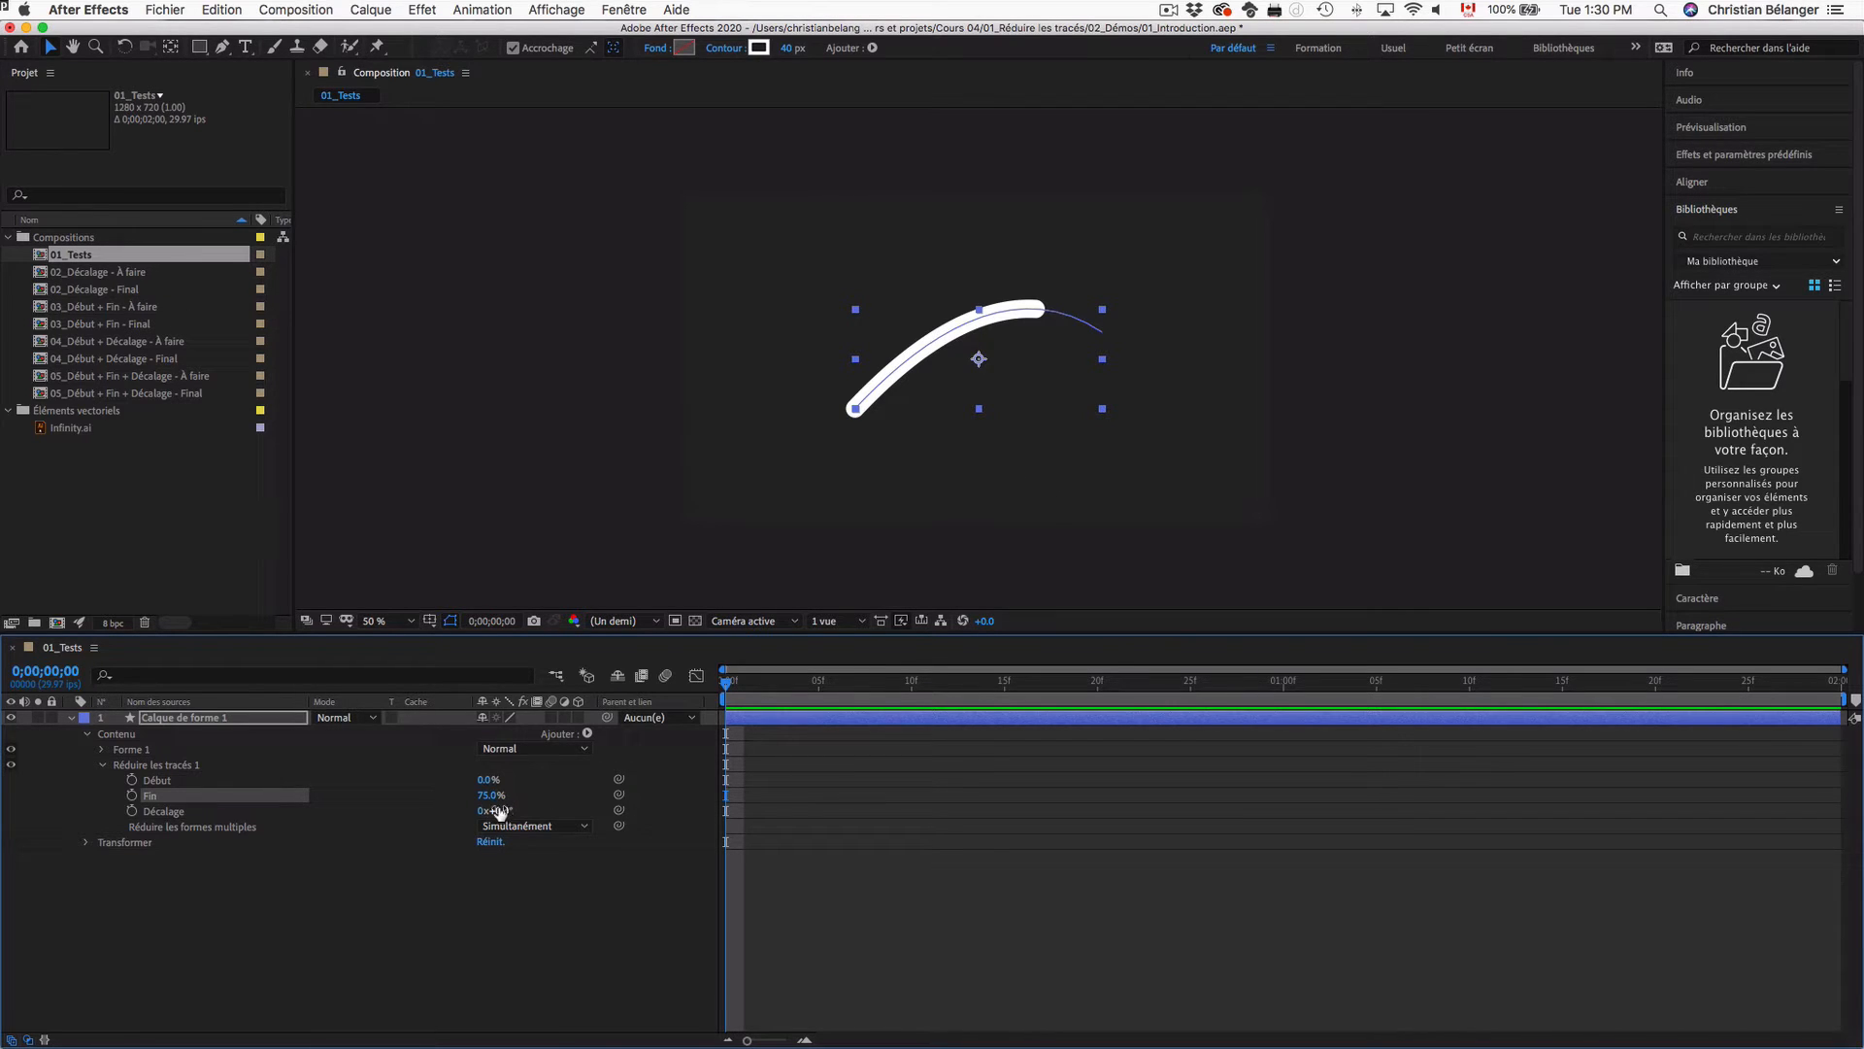
Step: Try shifting the Décalage angle to -99° and undo it, and set the Fin value of Réduire les tracés 1 to 100%
{"action": "mouse_move", "coordinate": [499, 811]}
{"action": "left_mouse_down"}
{"action": "mouse_move", "coordinate": [1669, 807]}
{"action": "mouse_move", "coordinate": [413, 811]}
{"action": "left_mouse_up"}
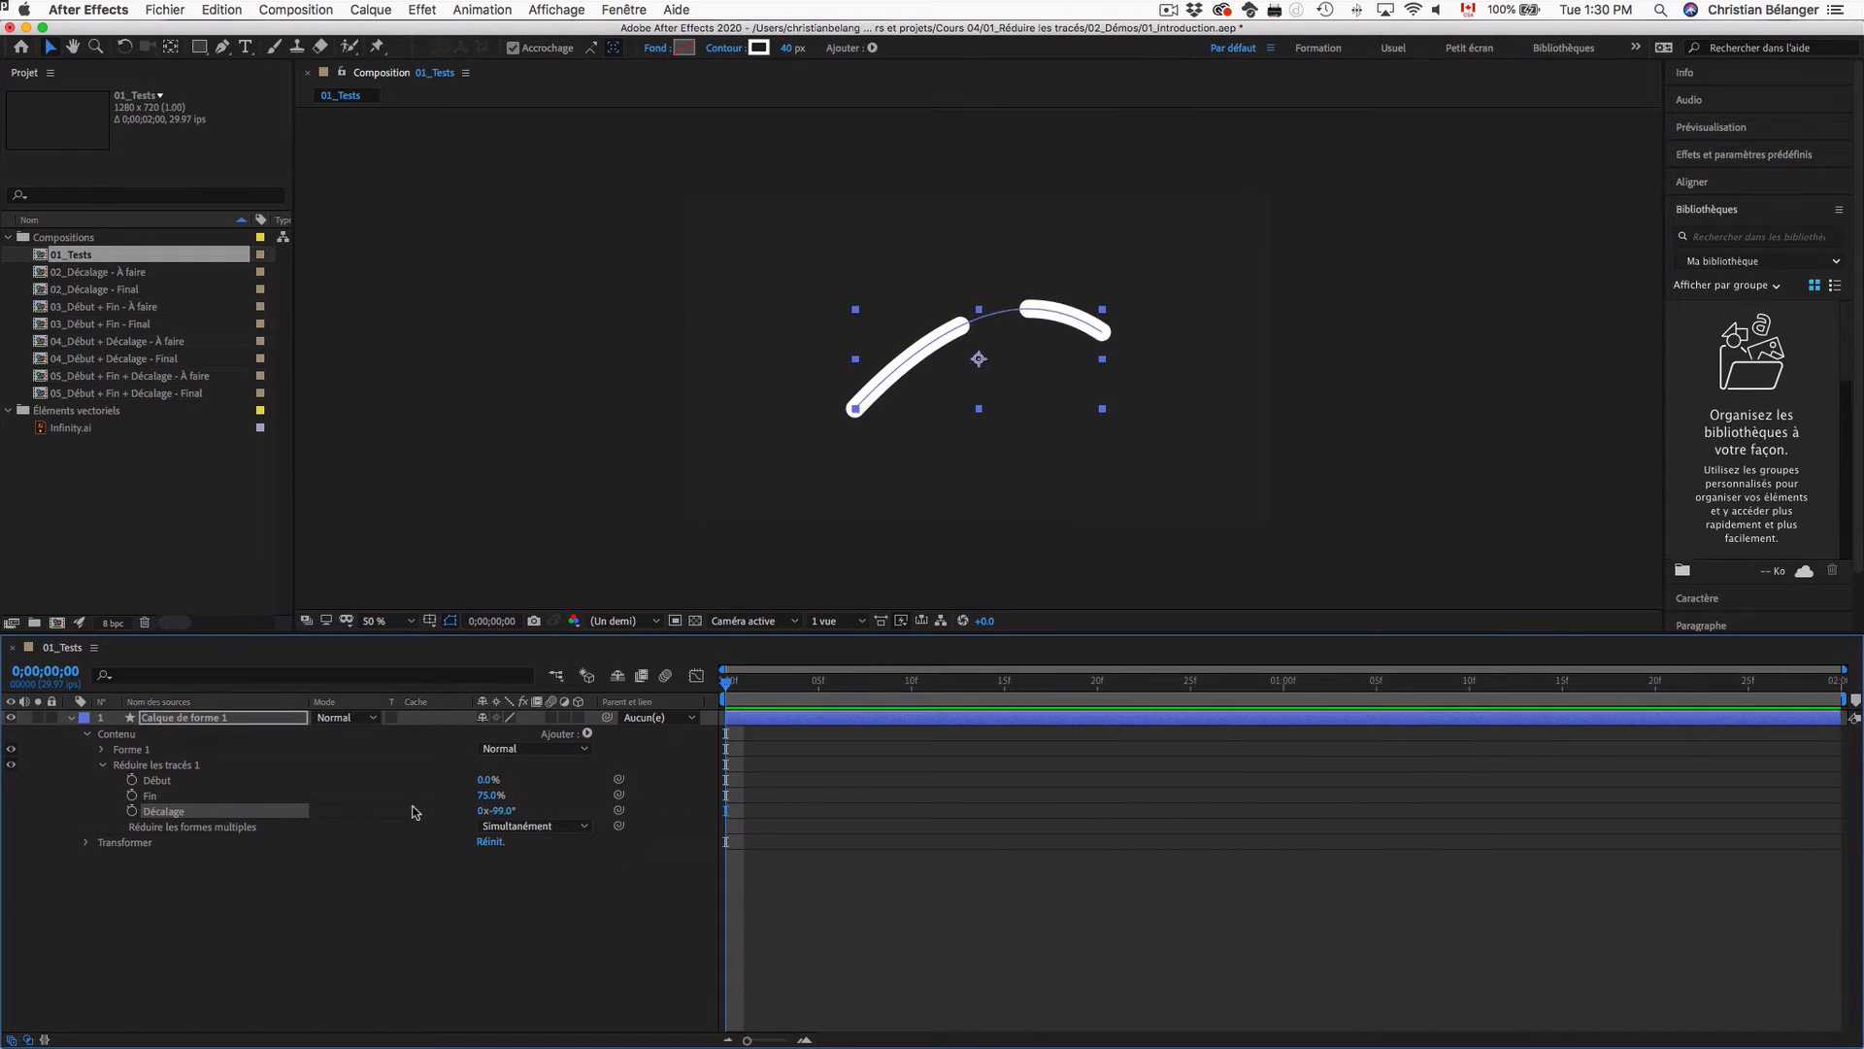
{"action": "key", "text": "super+z"}
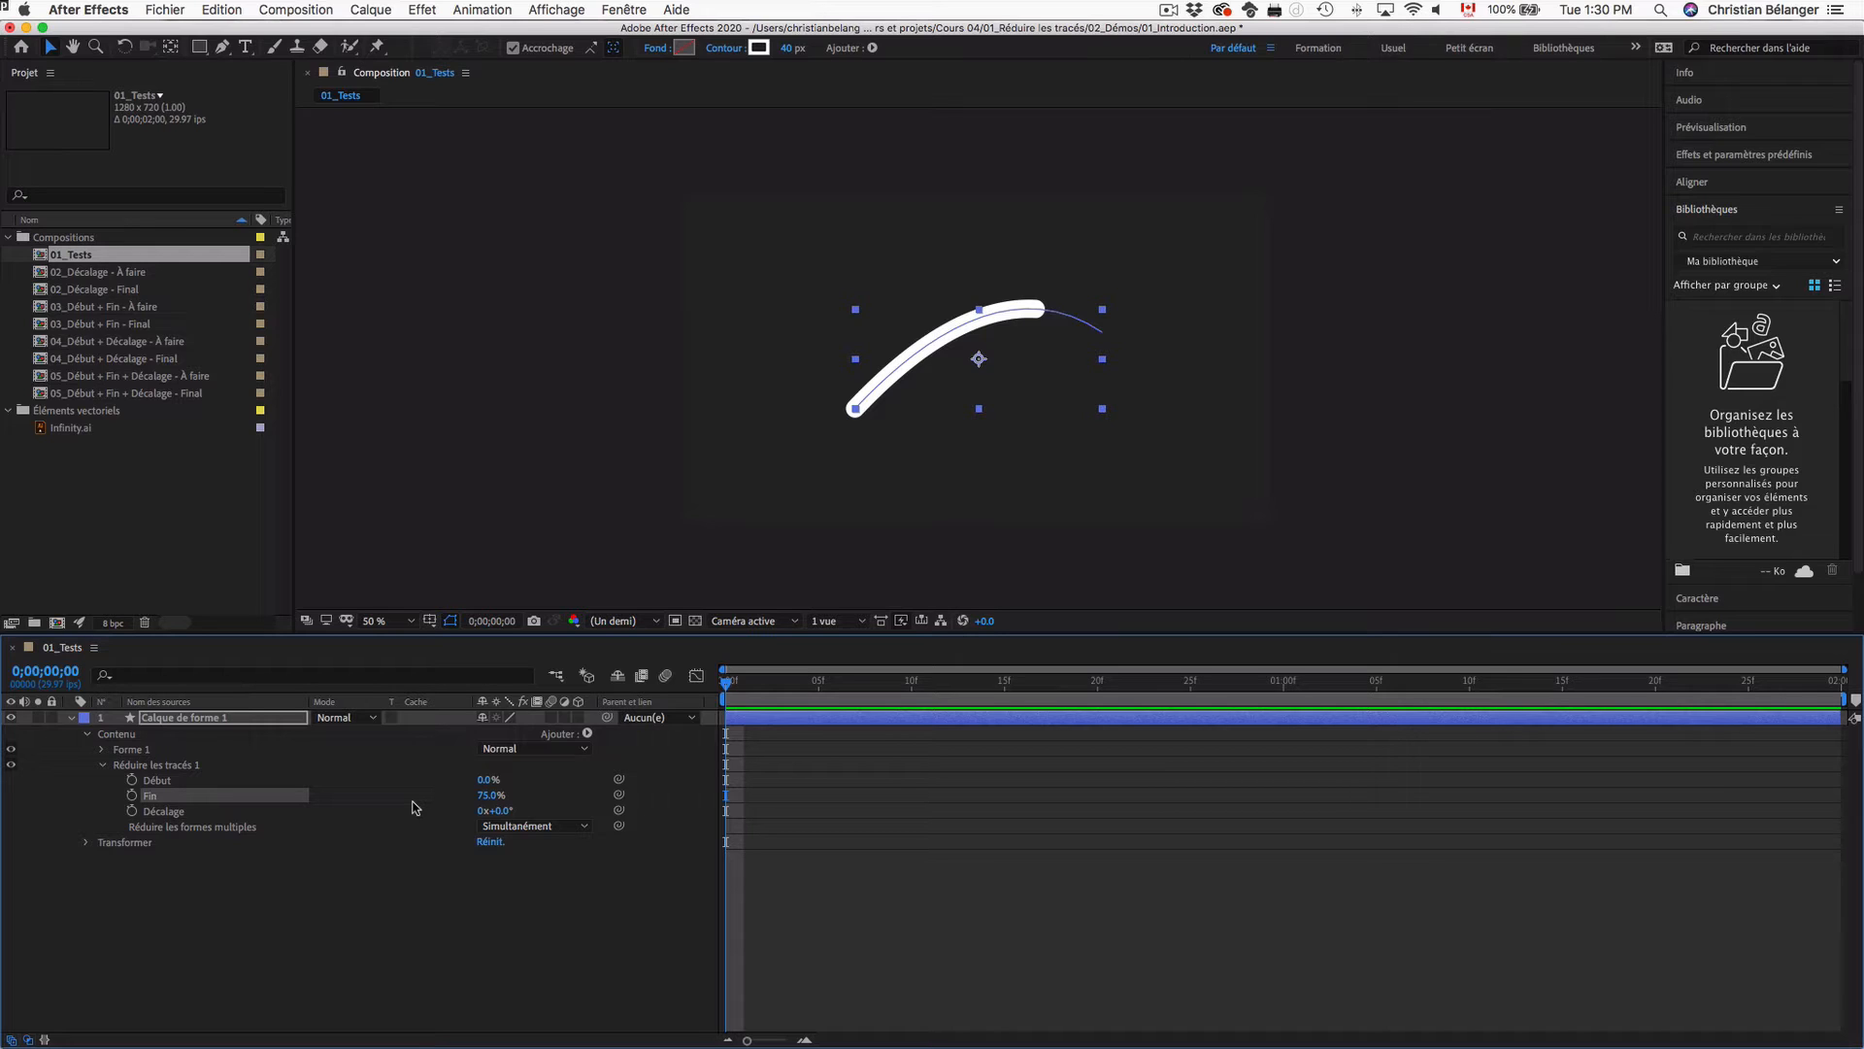
{"action": "left_click", "coordinate": [488, 794]}
{"action": "type", "text": "100"}
{"action": "key", "text": "Return"}
Step: Keyframe the Début value of Réduire les tracés 1 from 0% at the first frame to 100% at 0;00;01;00
{"action": "left_click", "coordinate": [219, 781]}
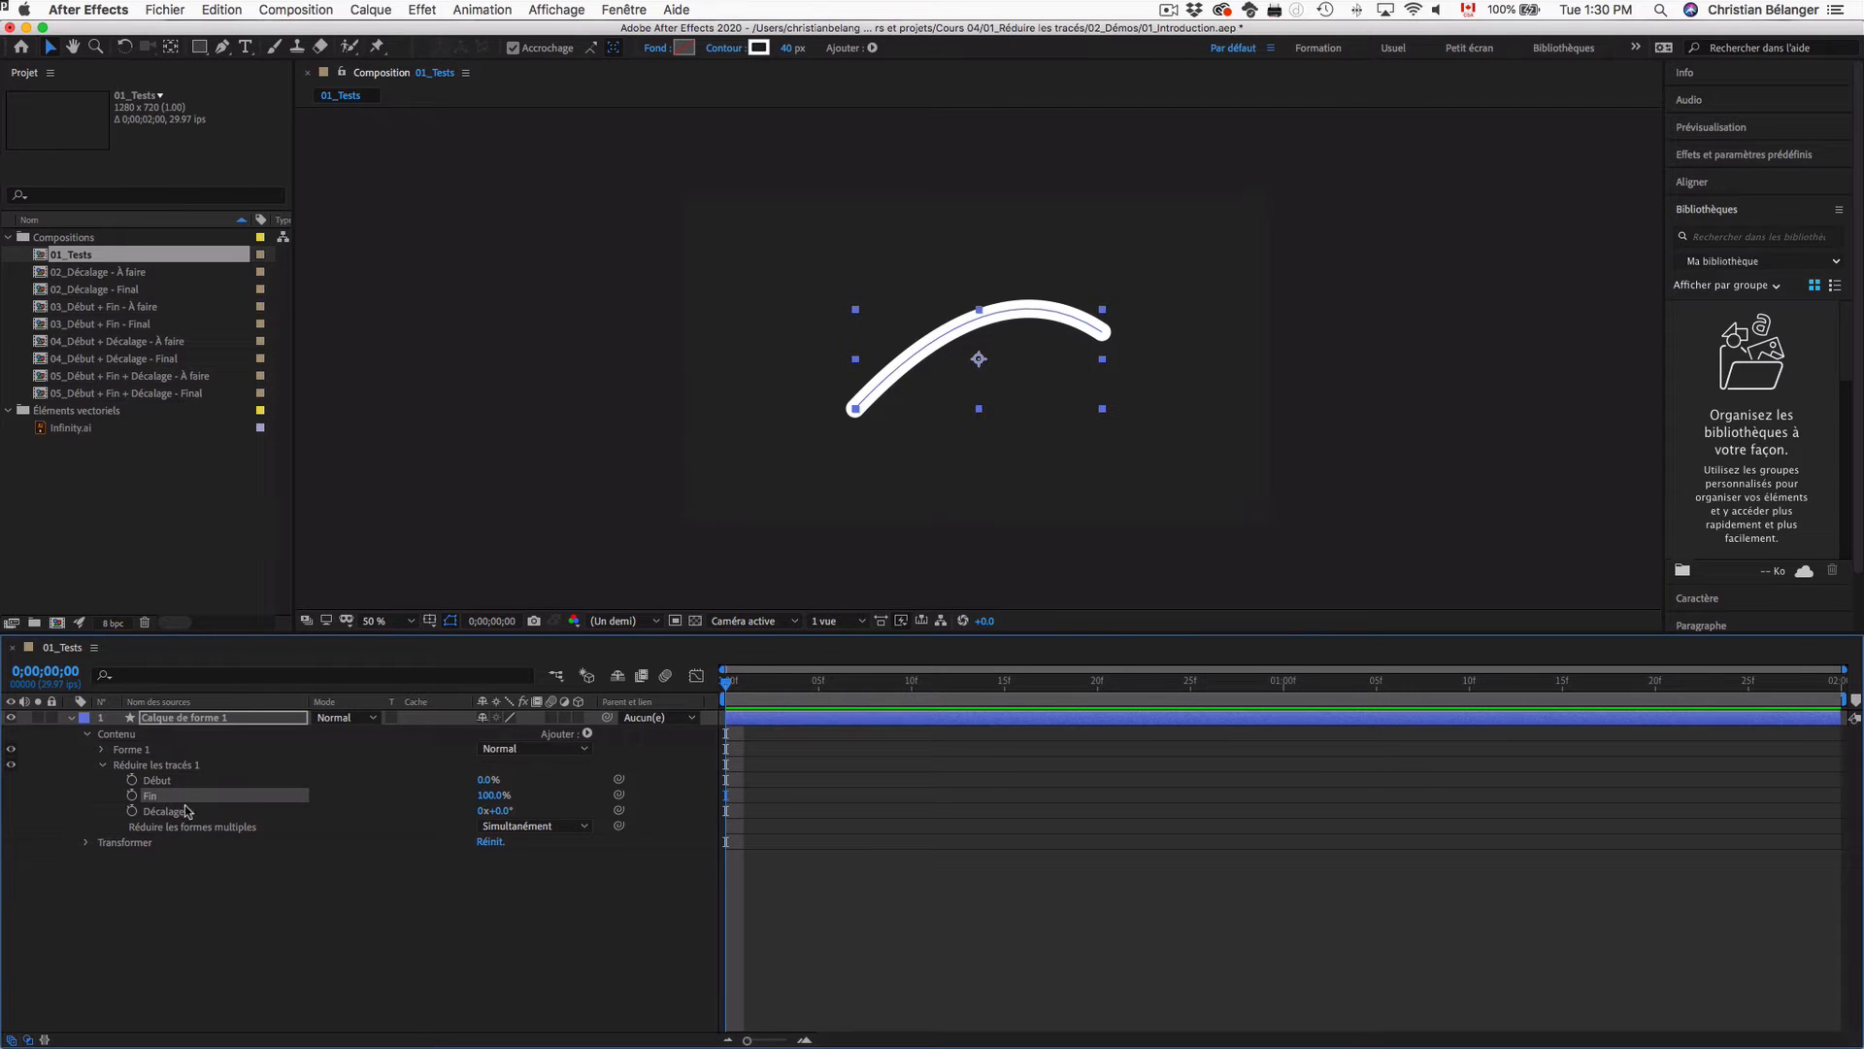
{"action": "left_click", "coordinate": [187, 811]}
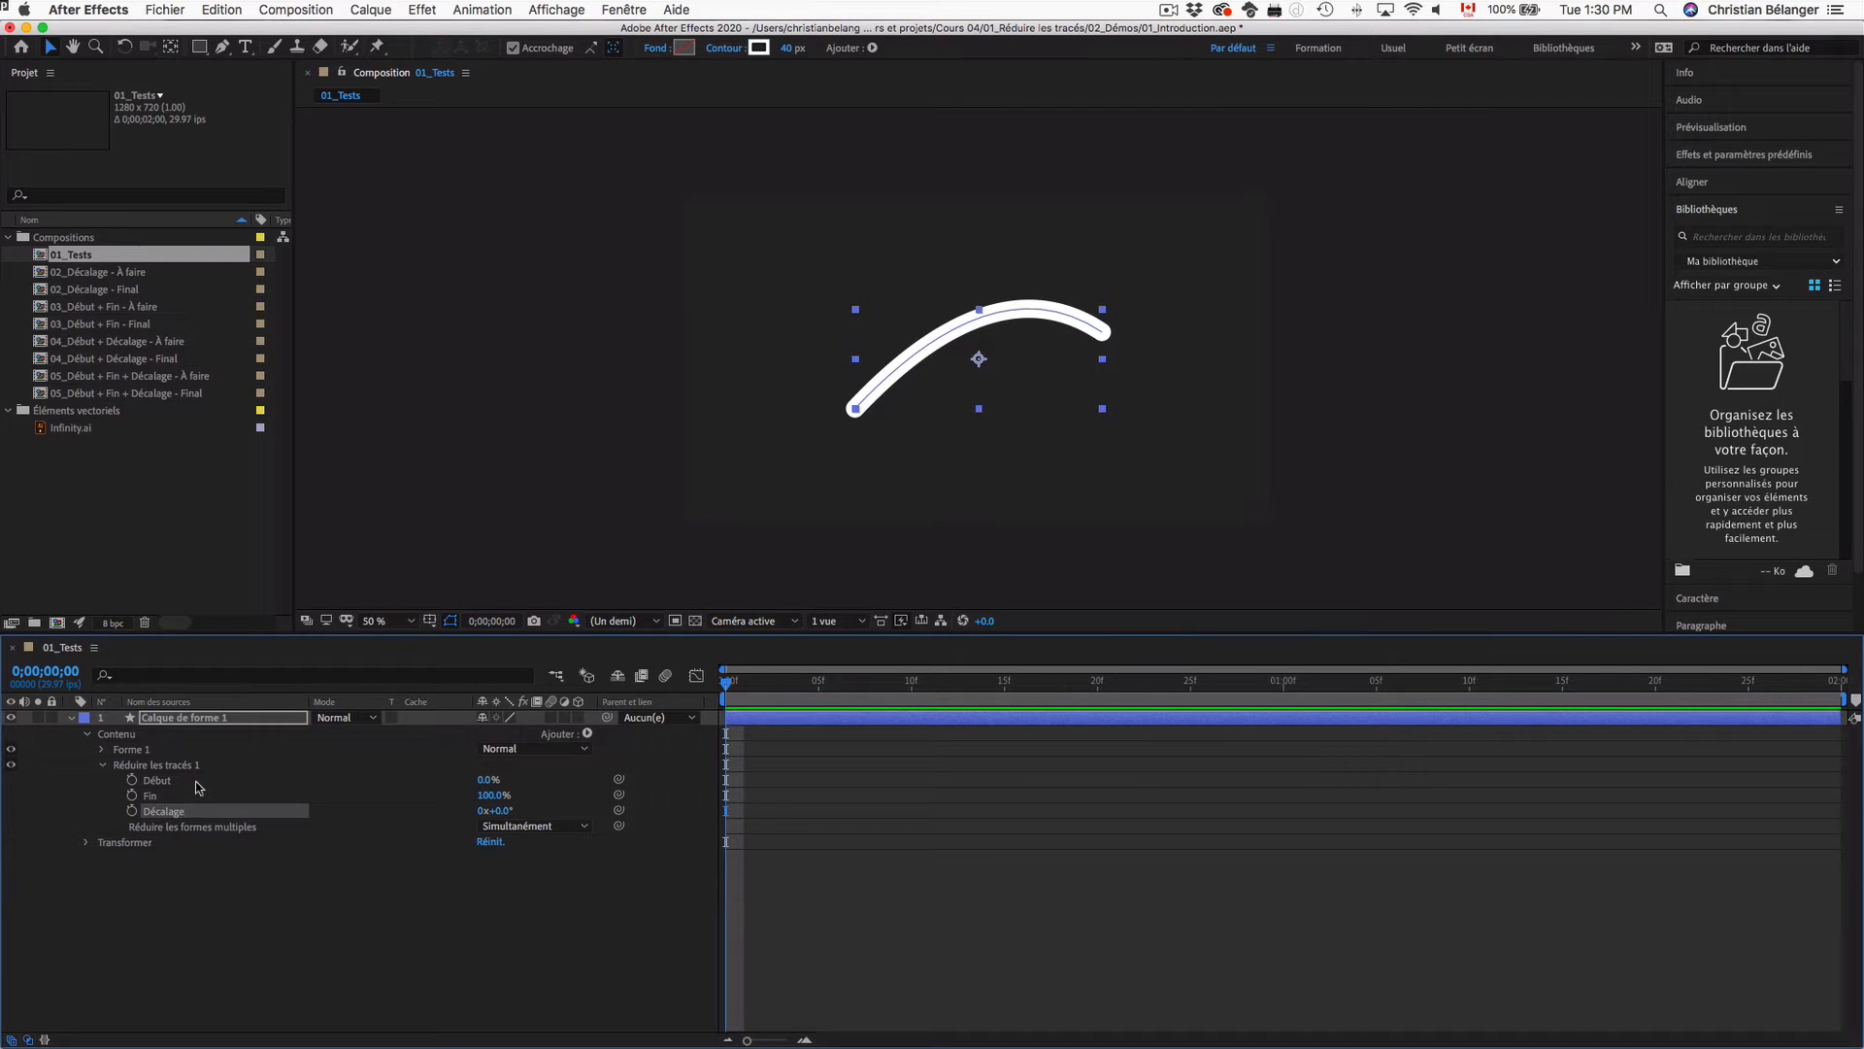
{"action": "left_click", "coordinate": [199, 783]}
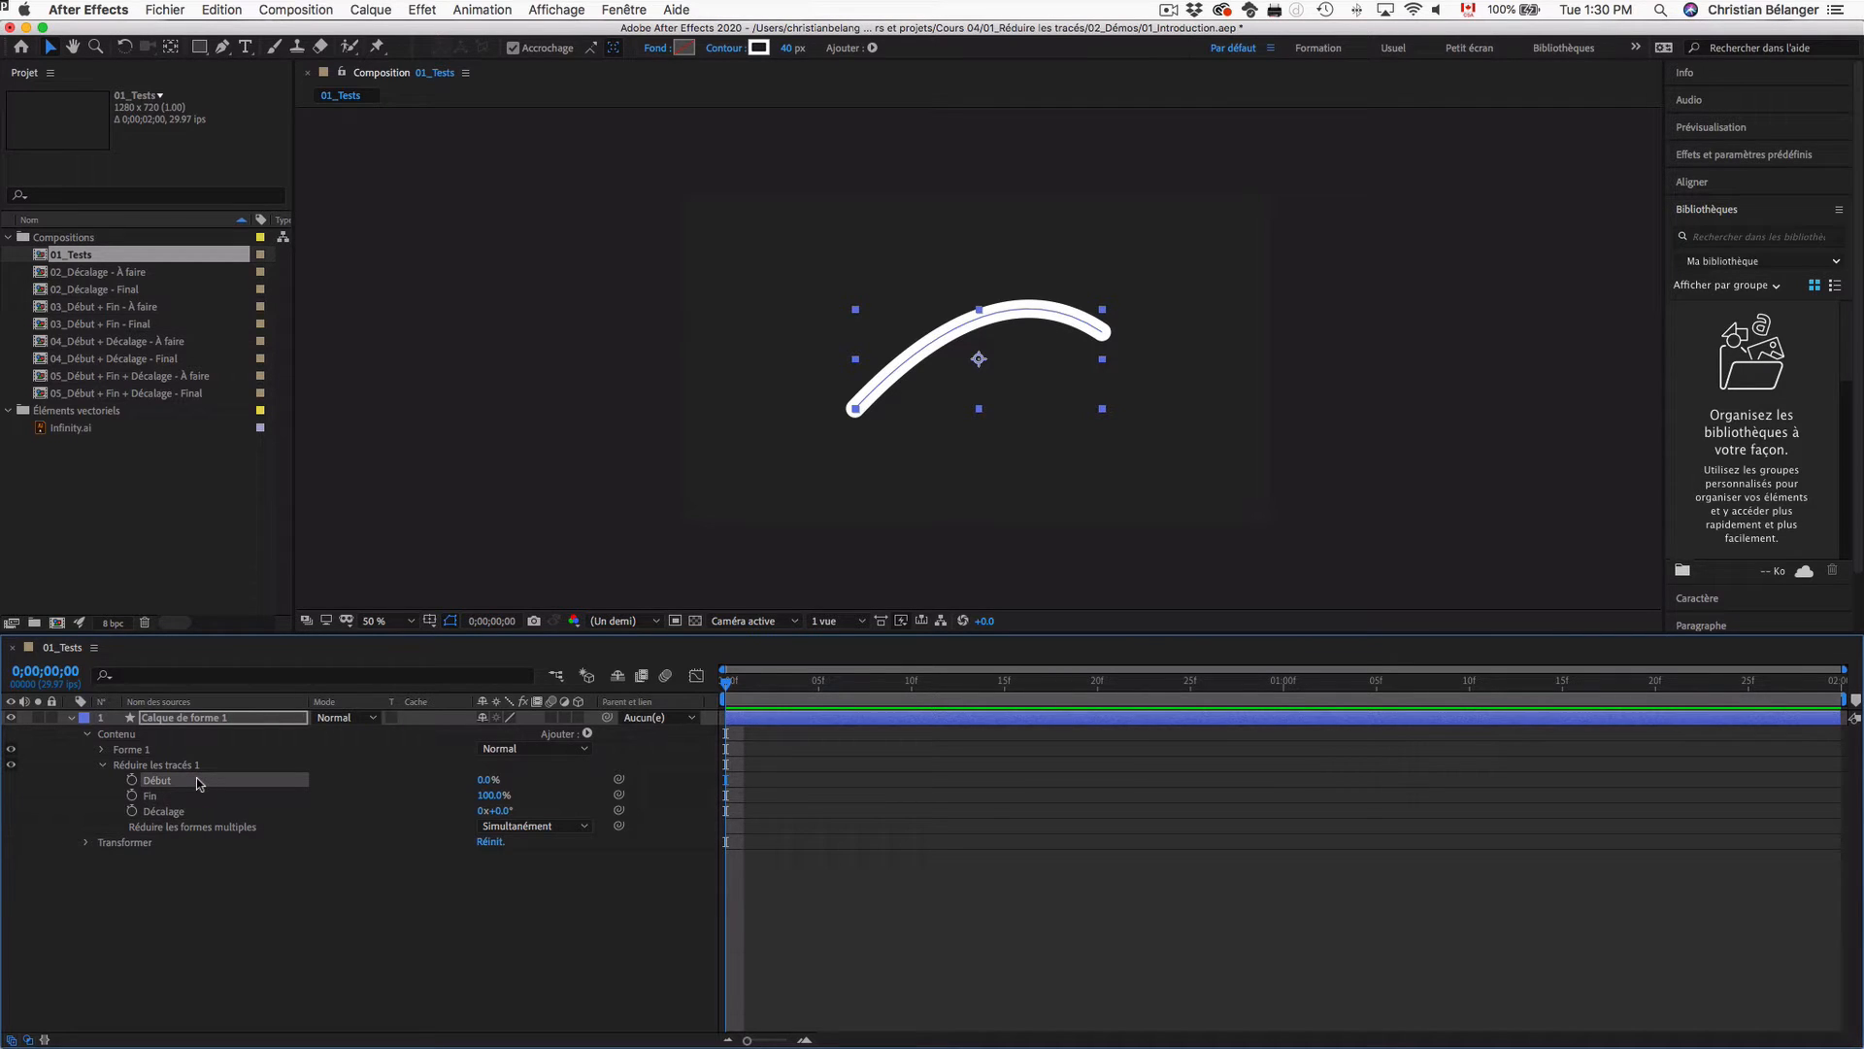
{"action": "left_click", "coordinate": [133, 781]}
{"action": "left_click", "coordinate": [888, 685]}
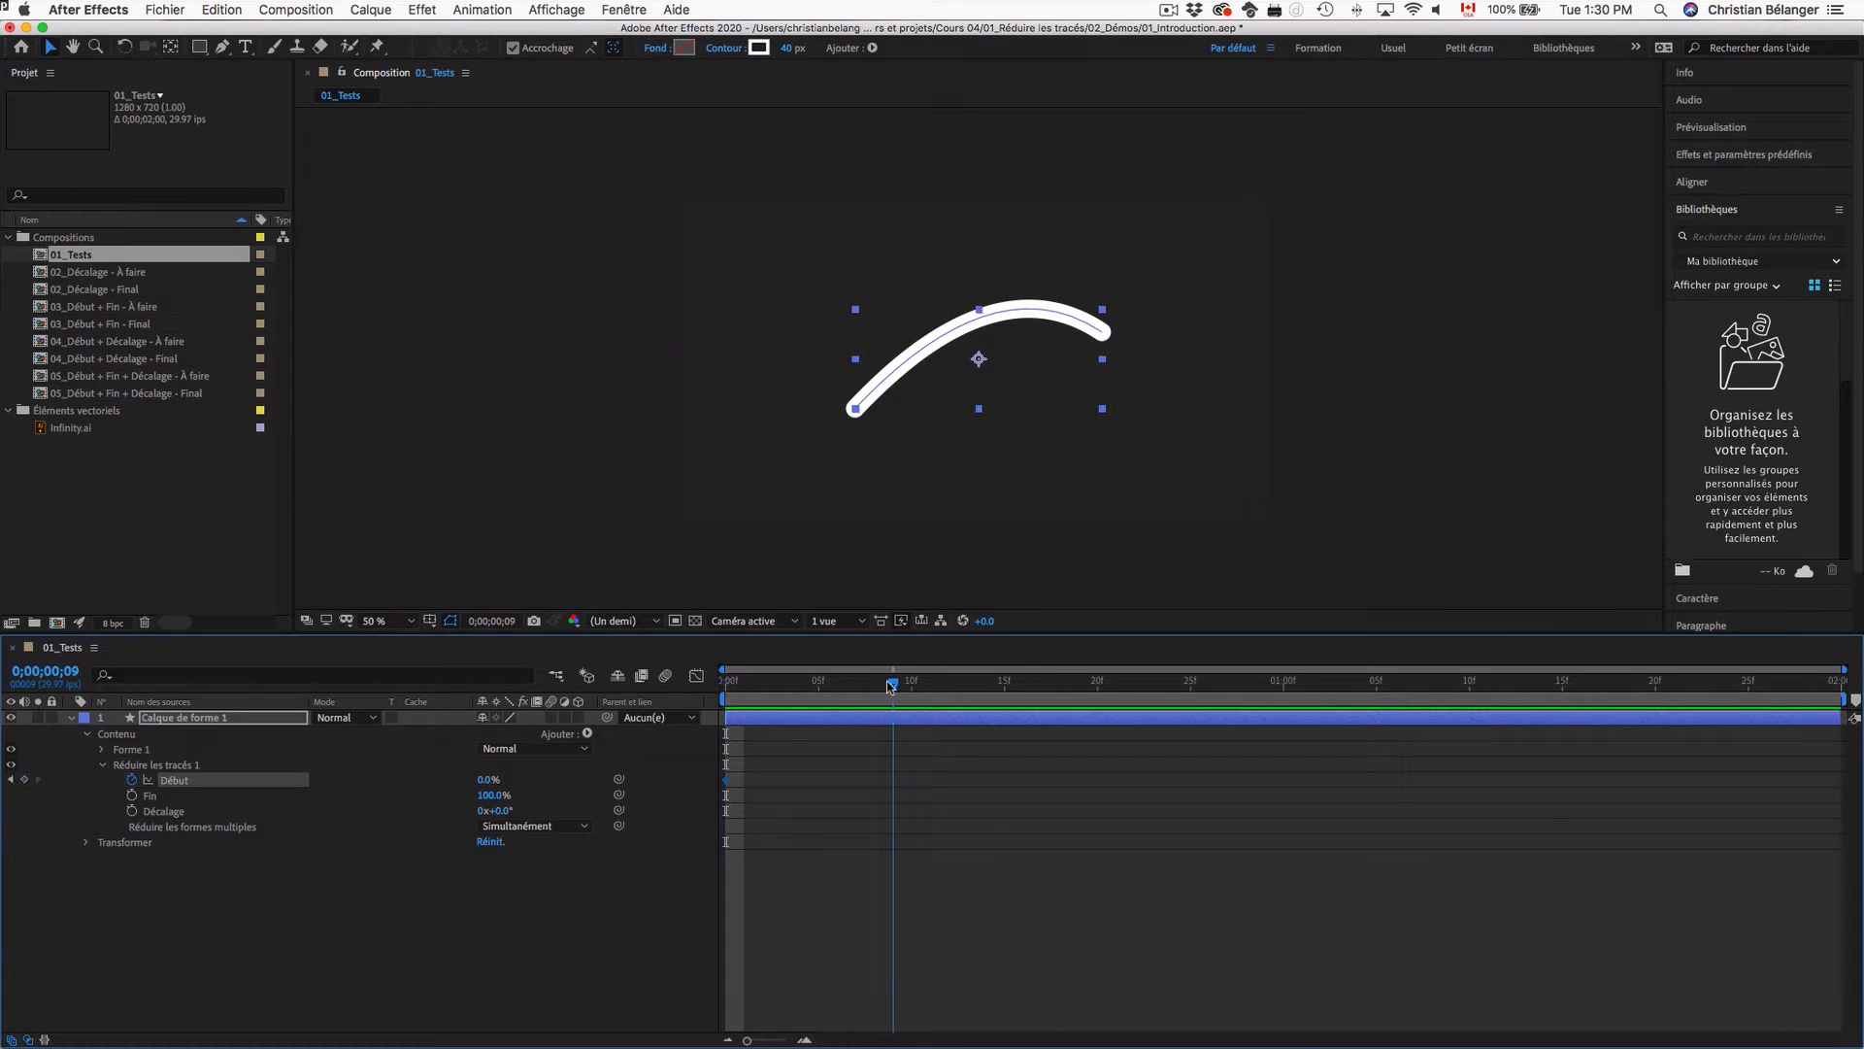
{"action": "left_click_drag", "start_coordinate": [891, 686], "coordinate": [1283, 683]}
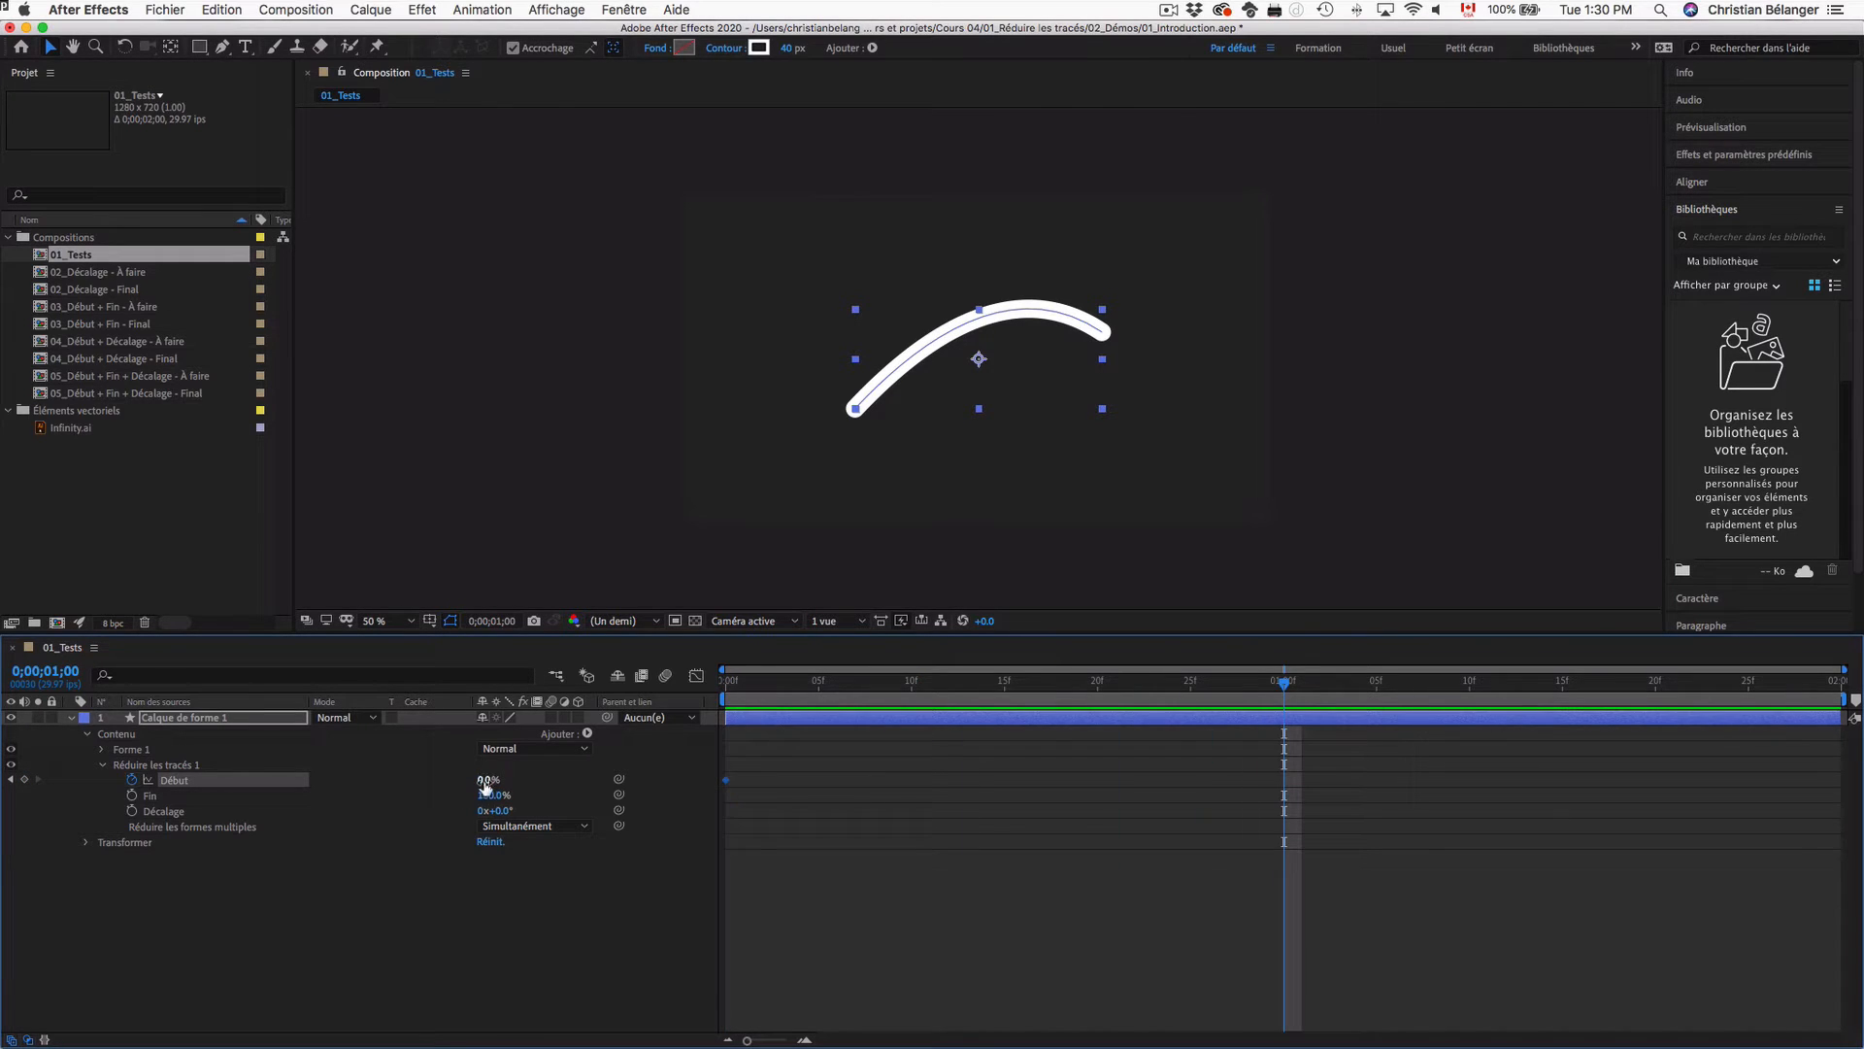
{"action": "left_click_drag", "start_coordinate": [488, 778], "coordinate": [974, 786]}
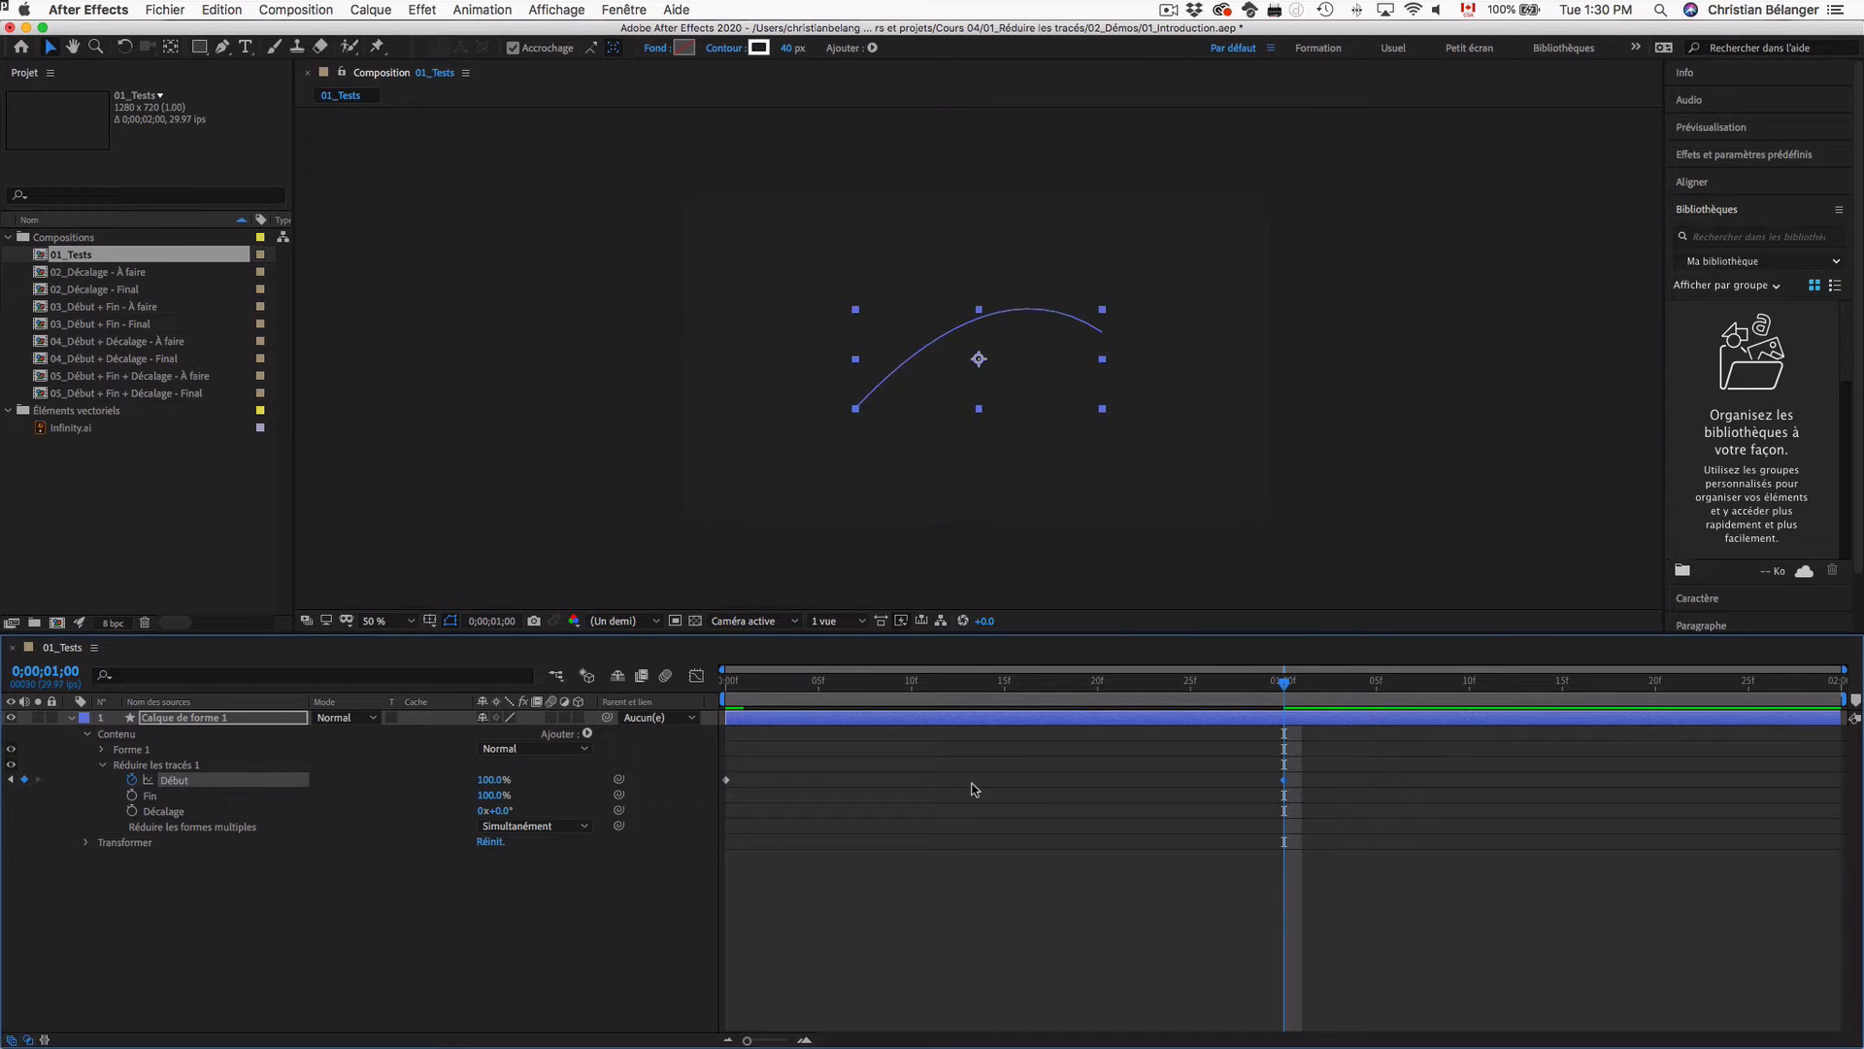
Step: Preview the Début animation and scrub through its intermediate frames to examine how the stroke is trimmed, ending at the first frame
{"action": "key", "text": "Home"}
{"action": "key", "text": "space"}
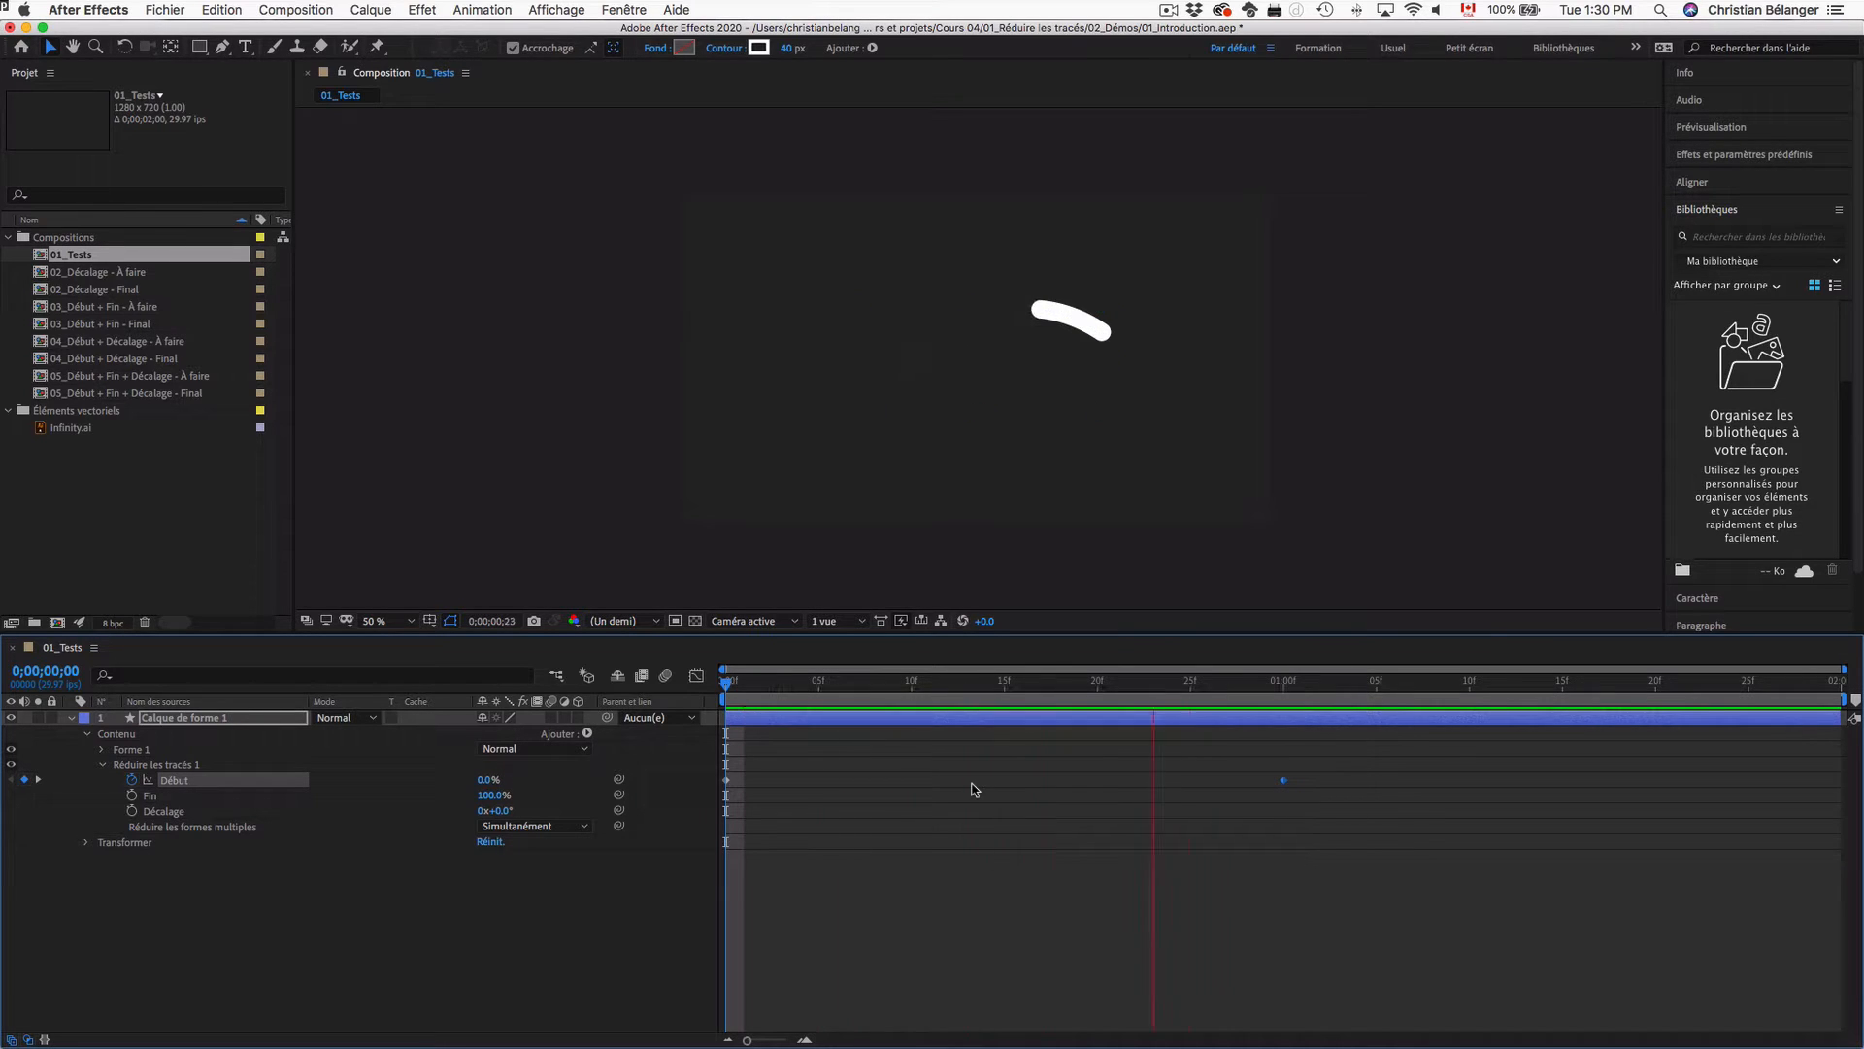
{"action": "key", "text": "space"}
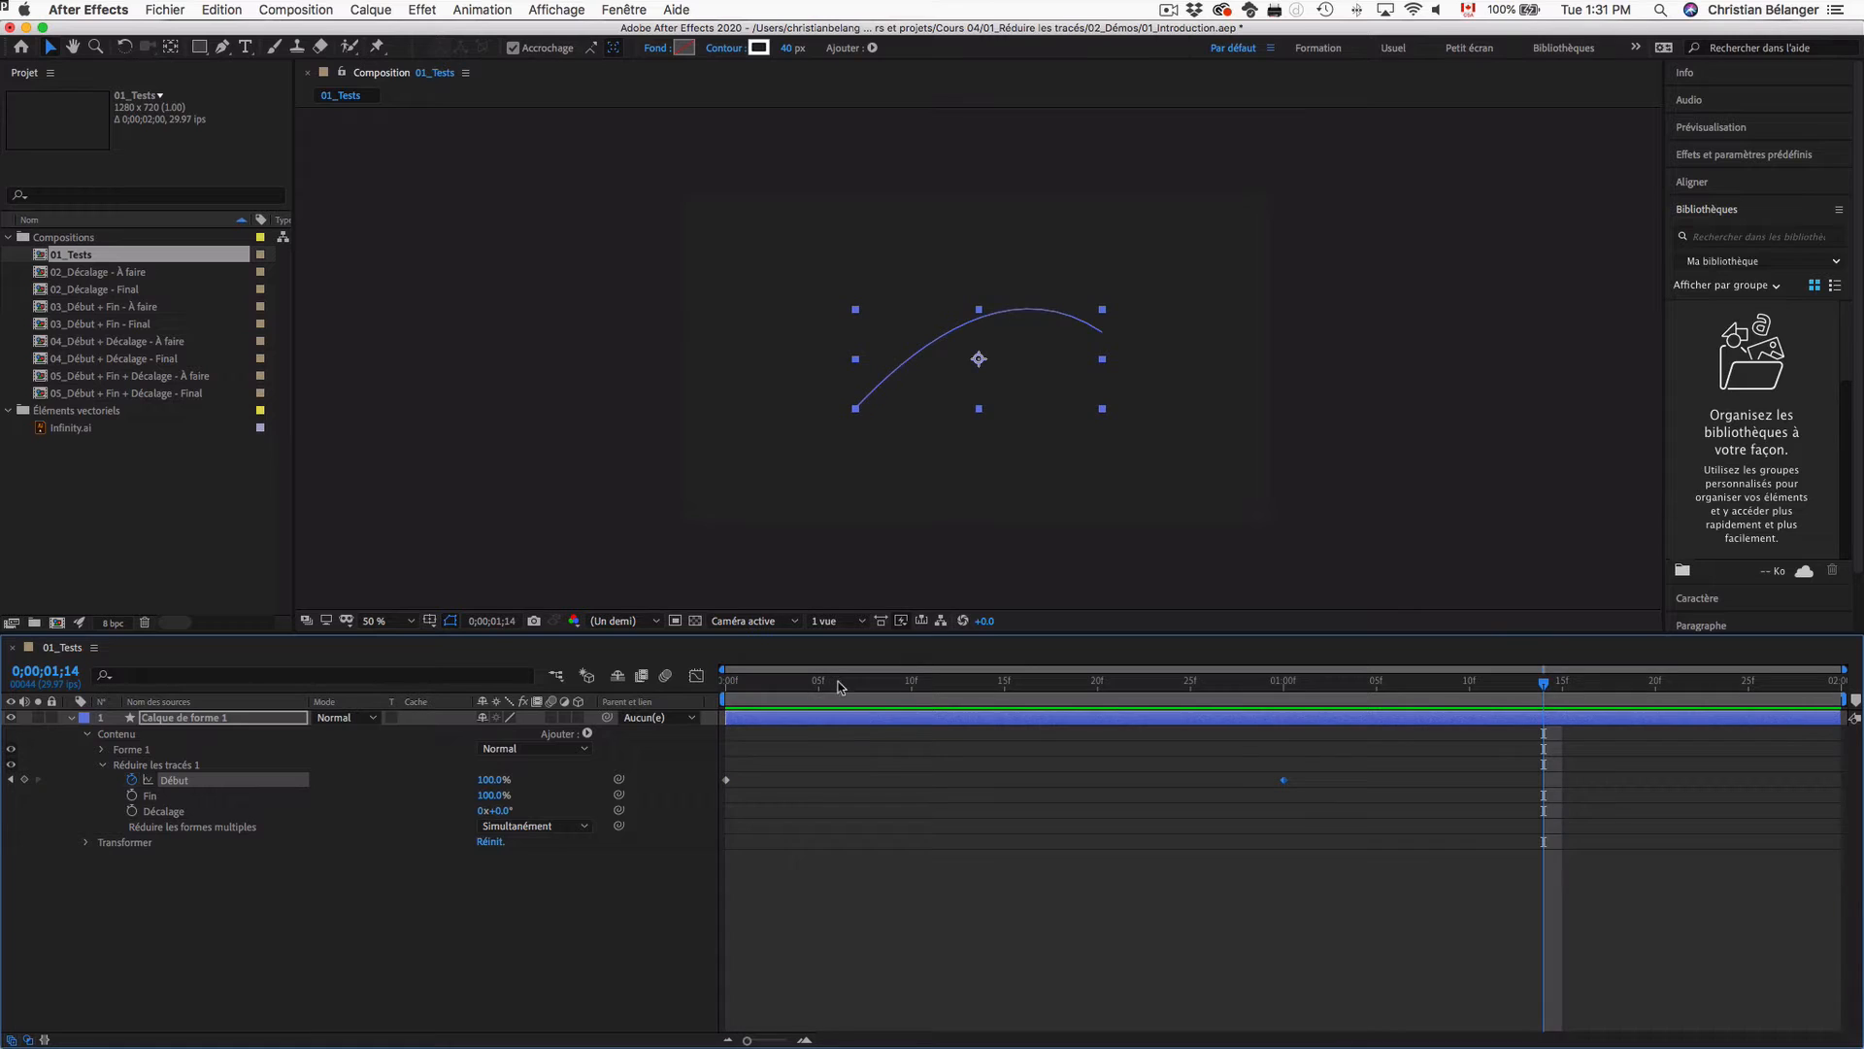
{"action": "mouse_move", "coordinate": [841, 687]}
{"action": "left_mouse_down"}
{"action": "mouse_move", "coordinate": [726, 687]}
{"action": "mouse_move", "coordinate": [893, 686]}
{"action": "left_mouse_up"}
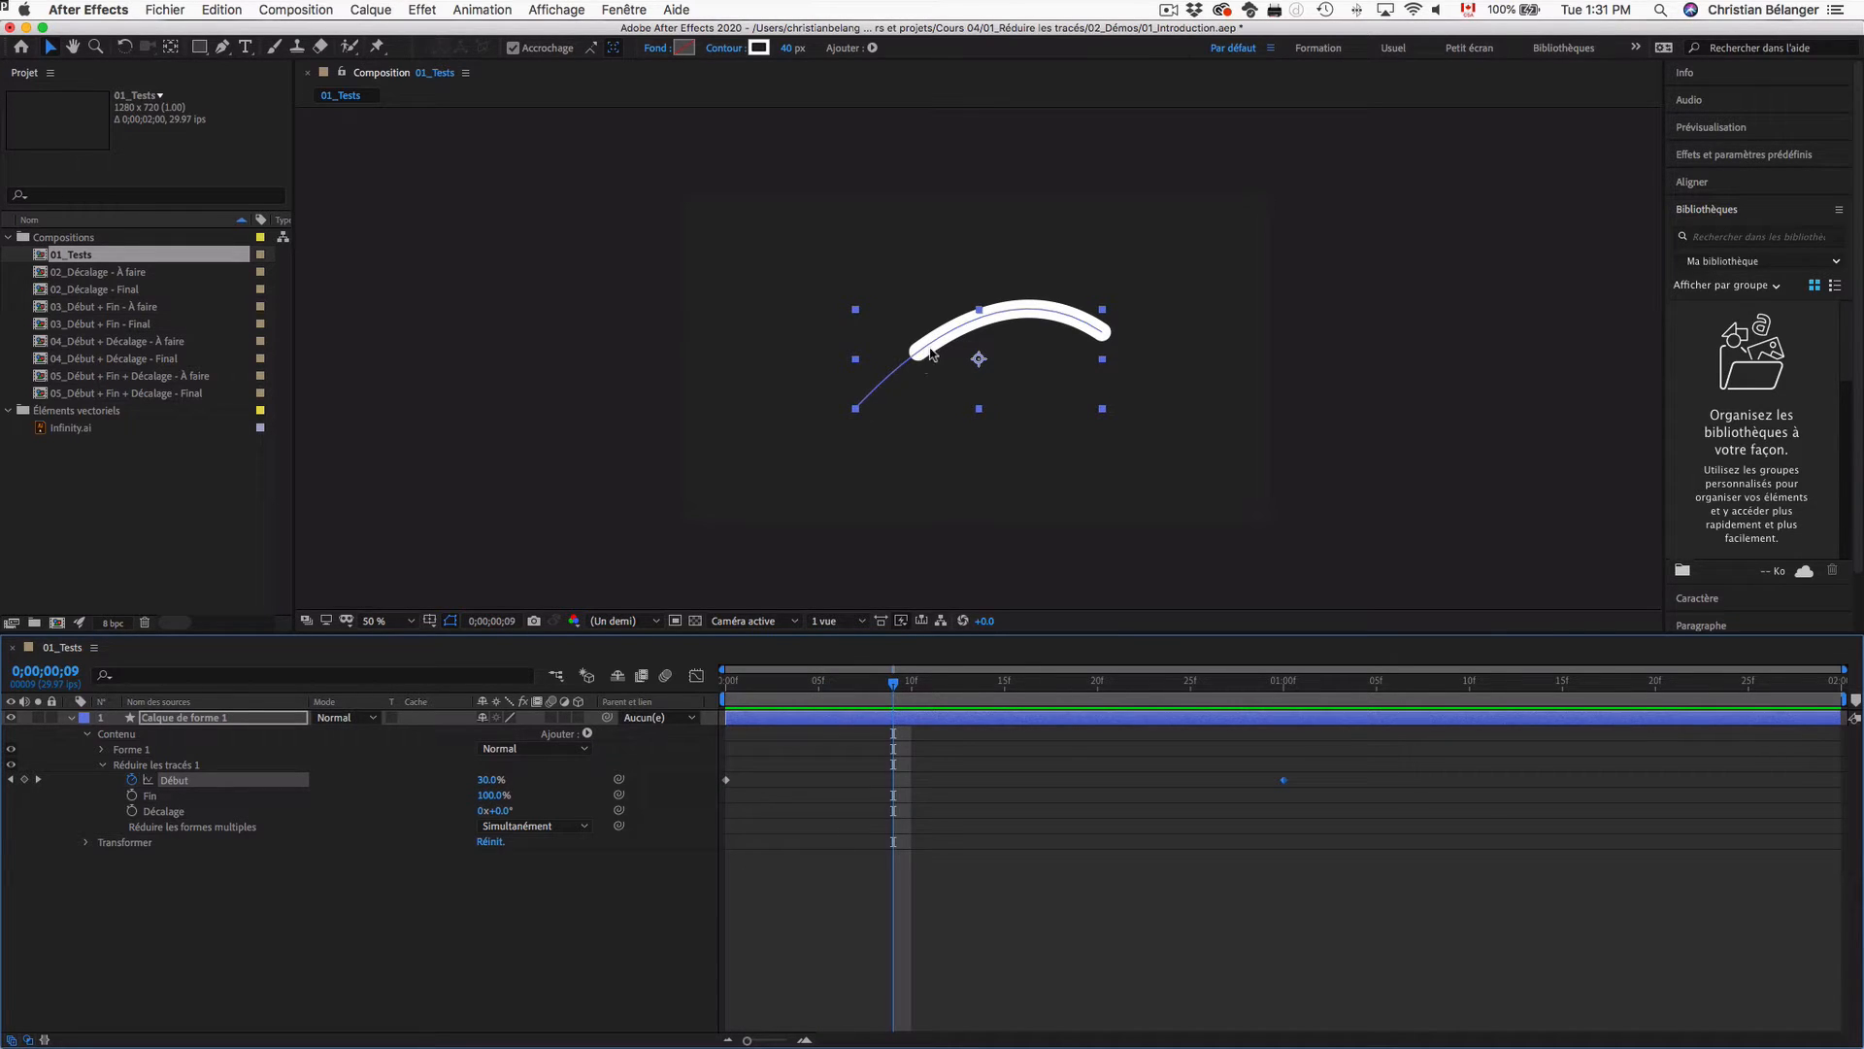
{"action": "left_click_drag", "start_coordinate": [894, 684], "coordinate": [1006, 682]}
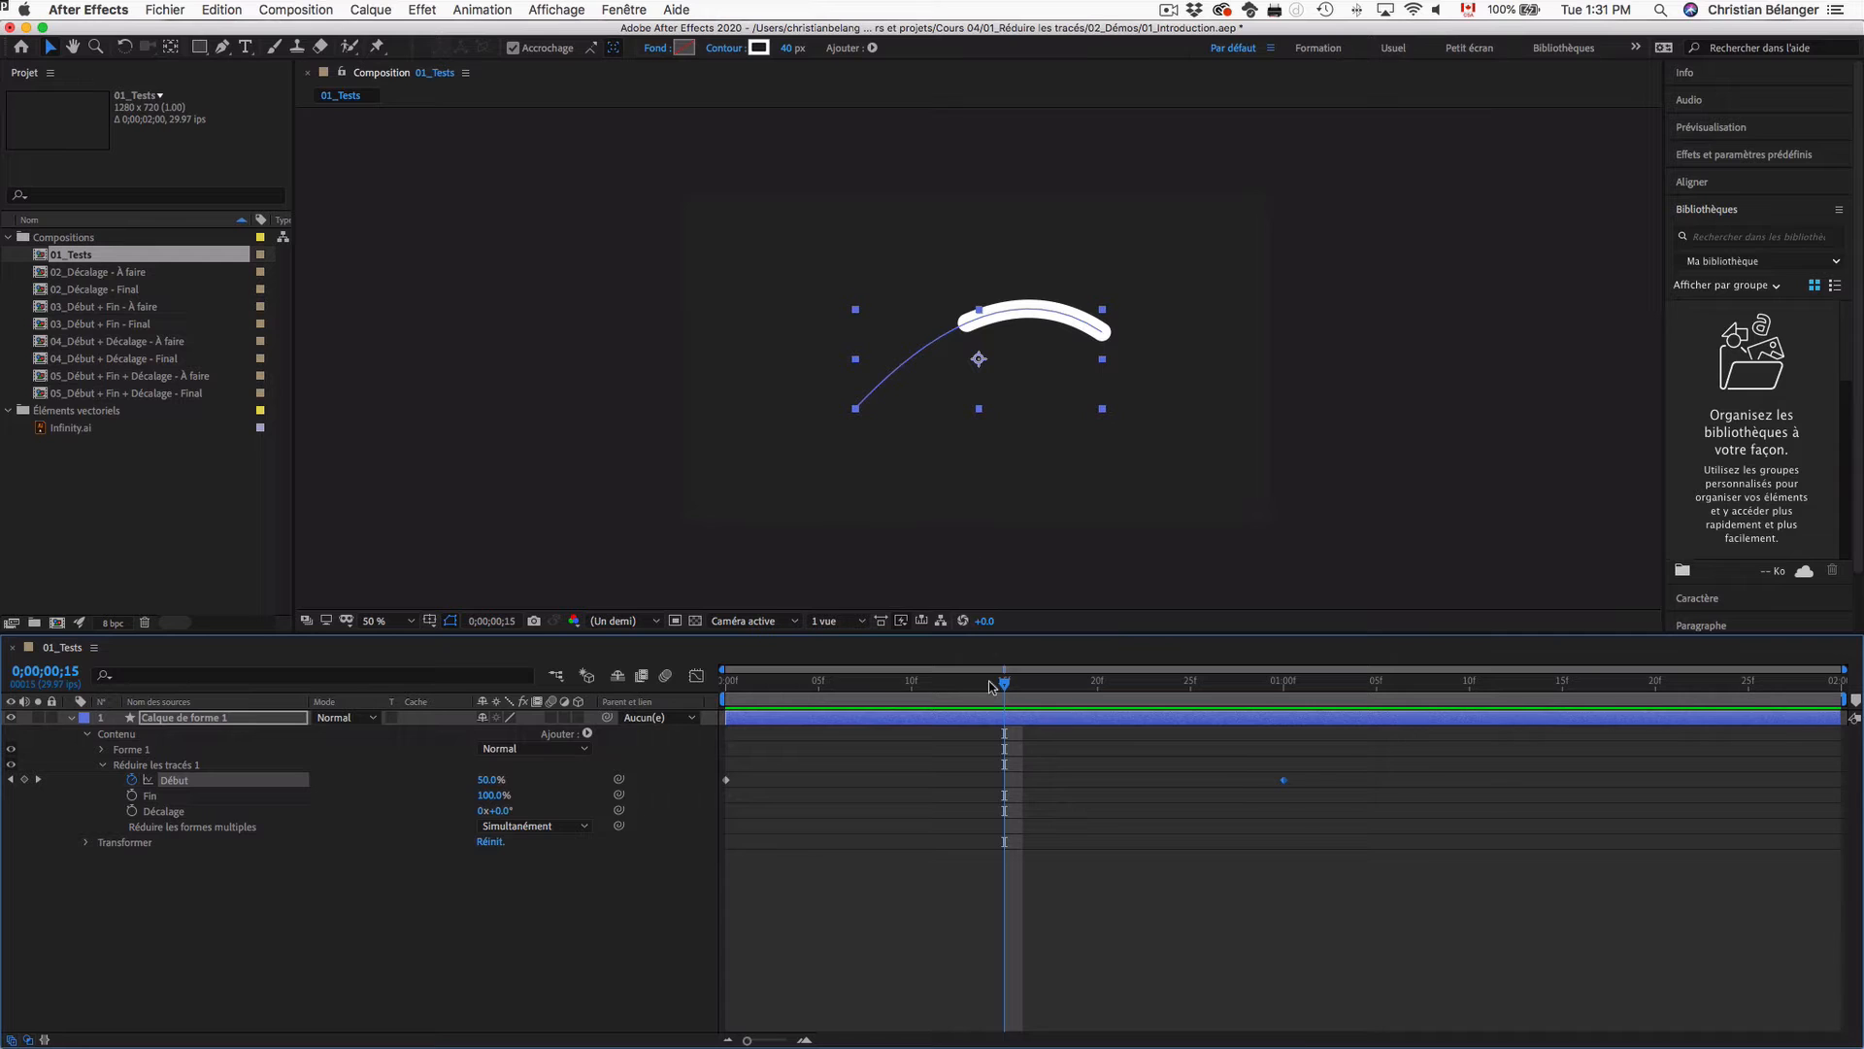
{"action": "left_click_drag", "start_coordinate": [1005, 684], "coordinate": [1231, 688]}
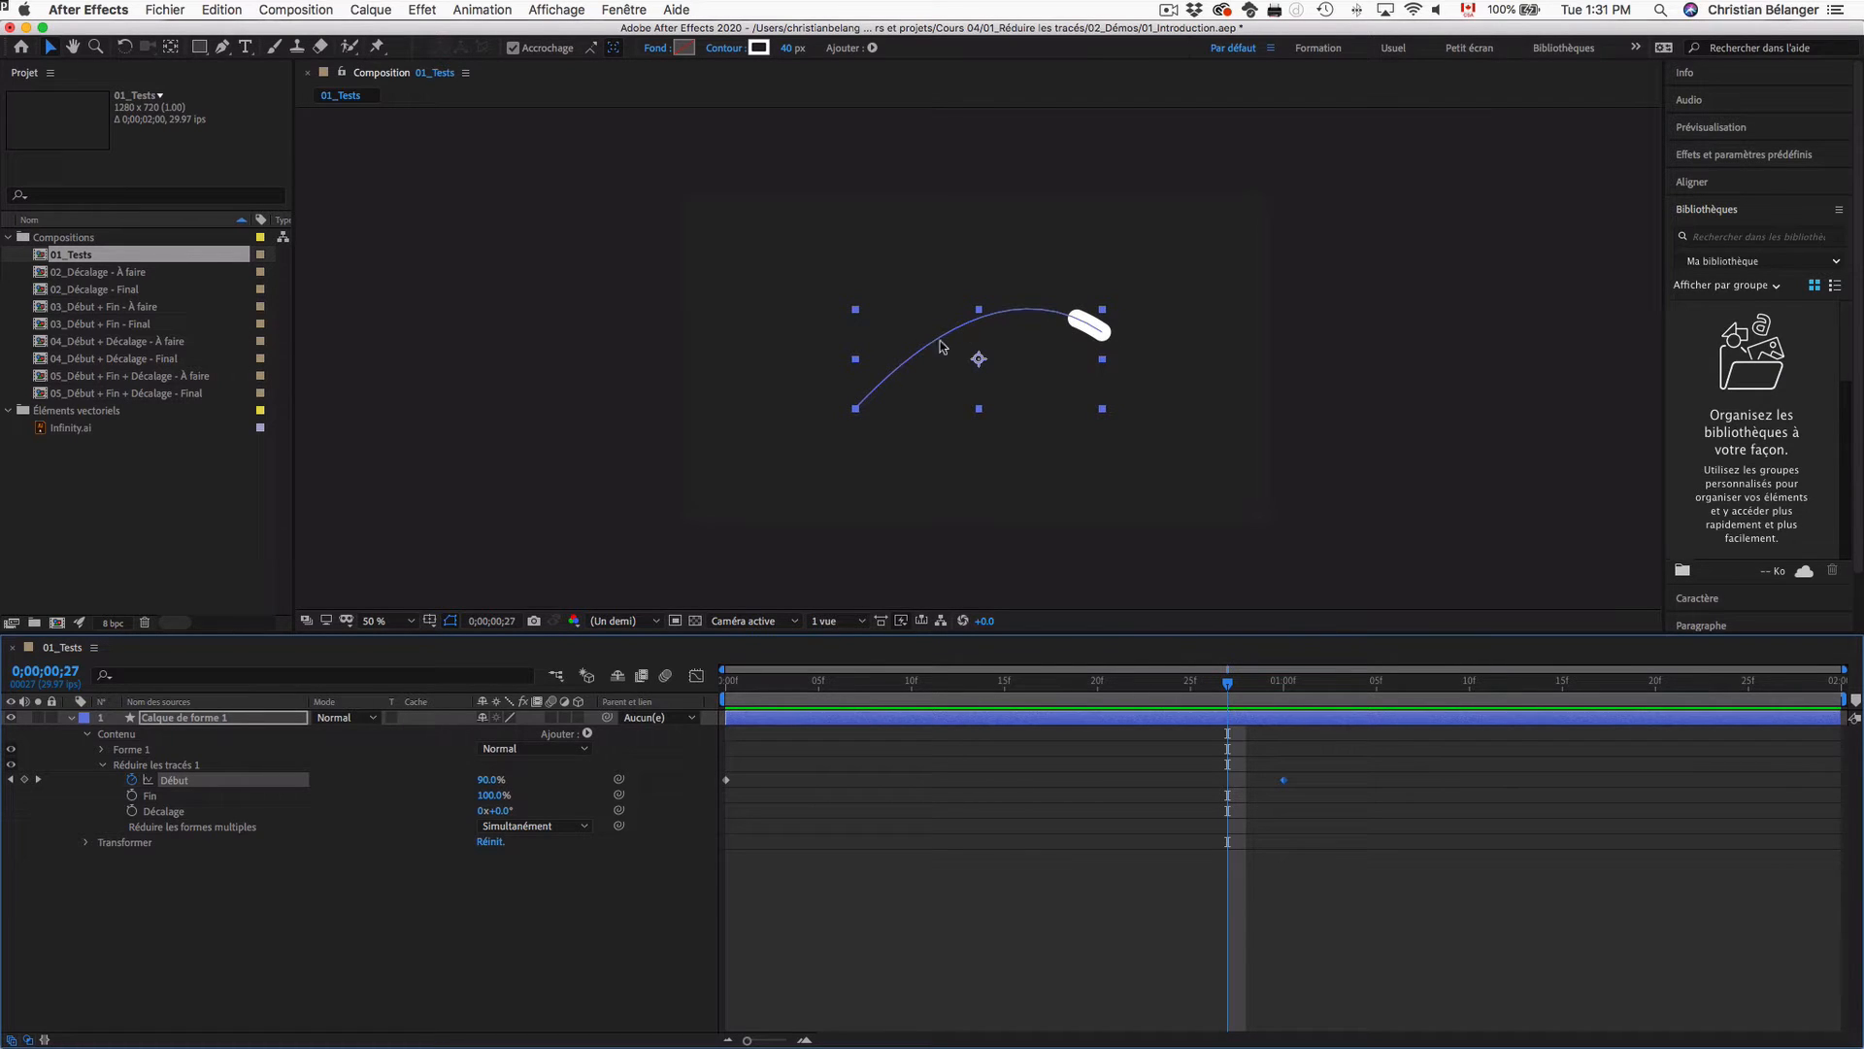
{"action": "left_click_drag", "start_coordinate": [1227, 684], "coordinate": [895, 684]}
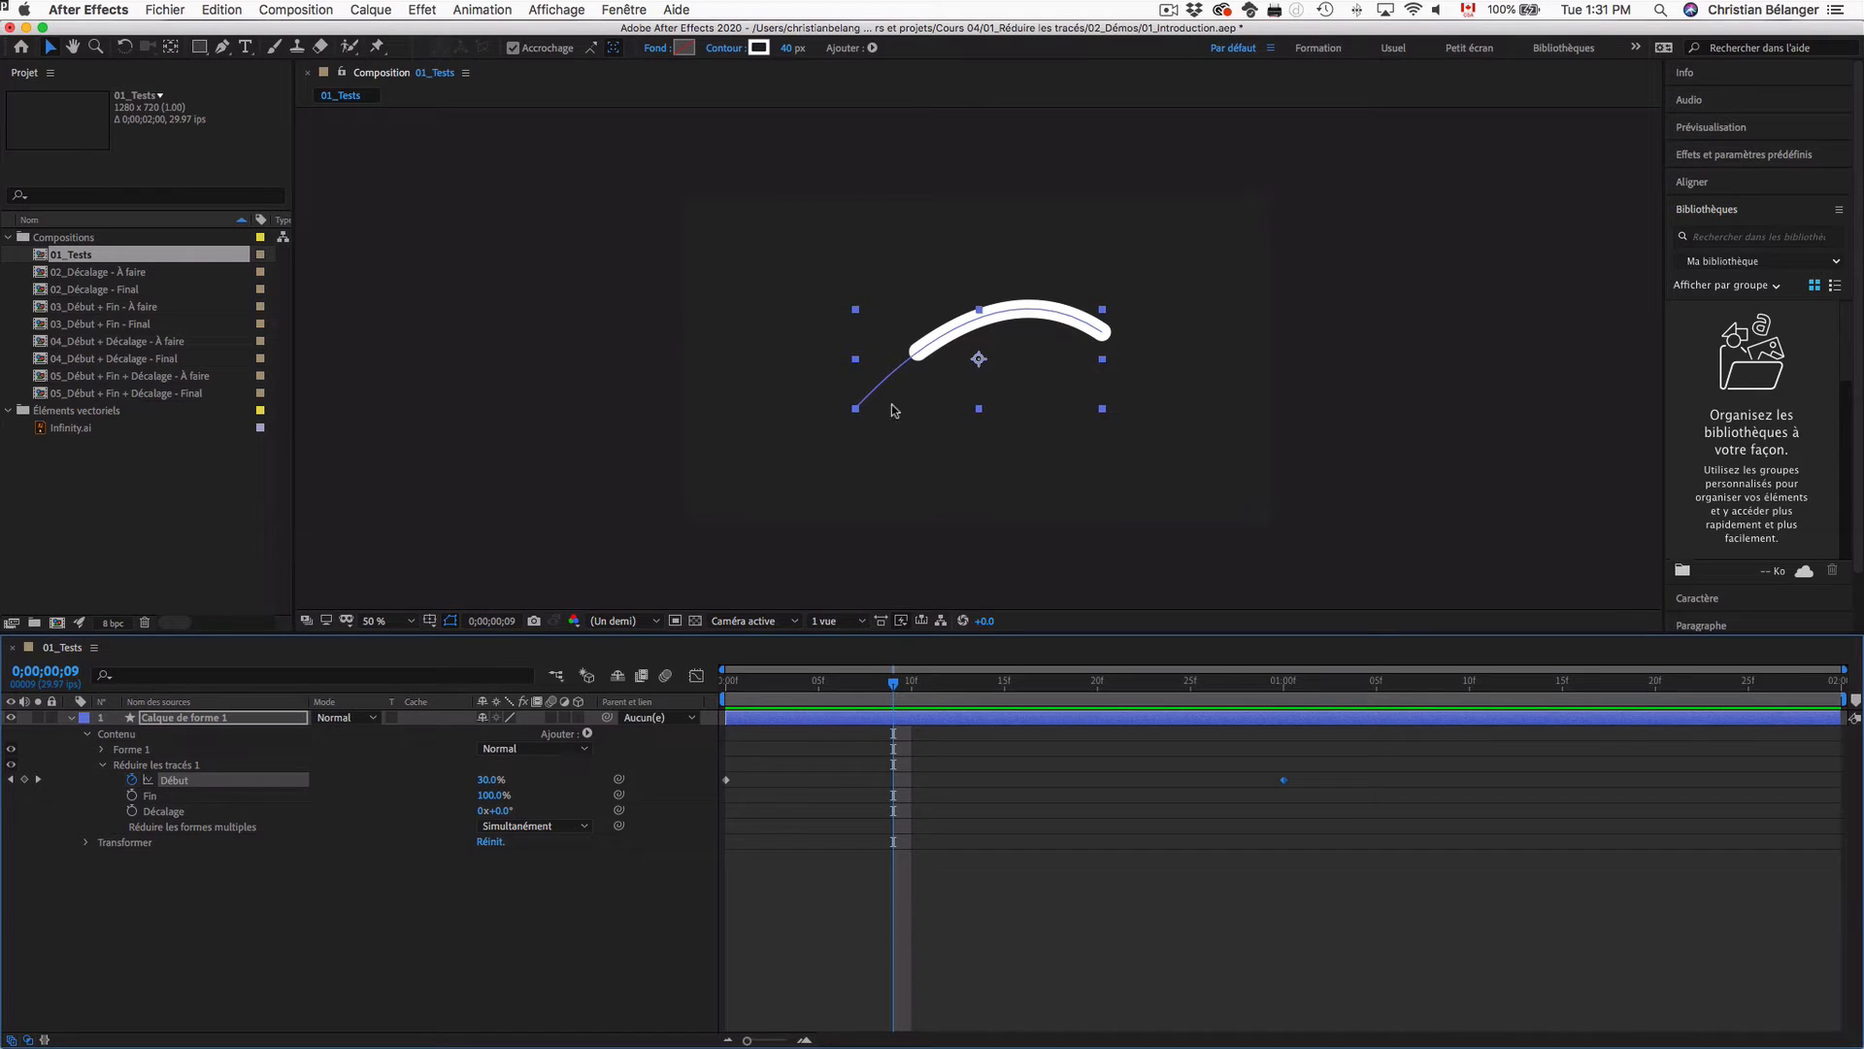
{"action": "left_click_drag", "start_coordinate": [777, 680], "coordinate": [576, 690]}
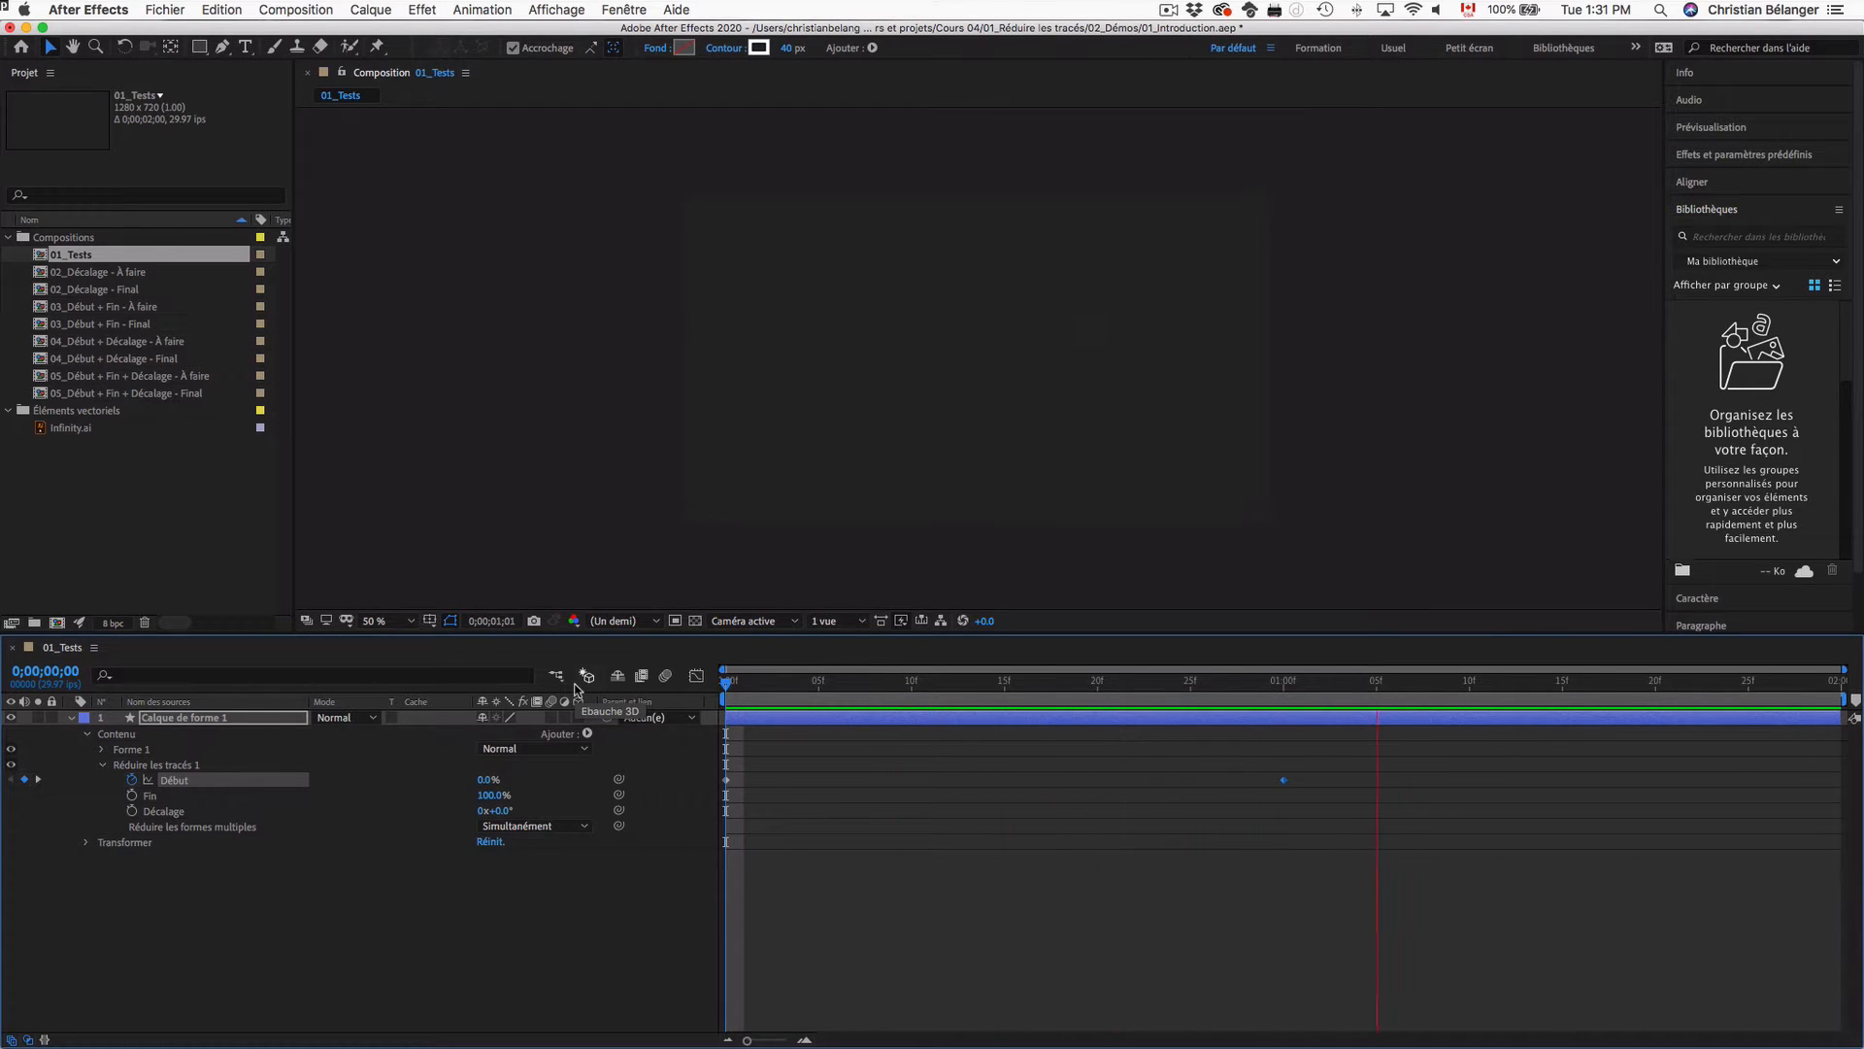
{"action": "key", "text": "space"}
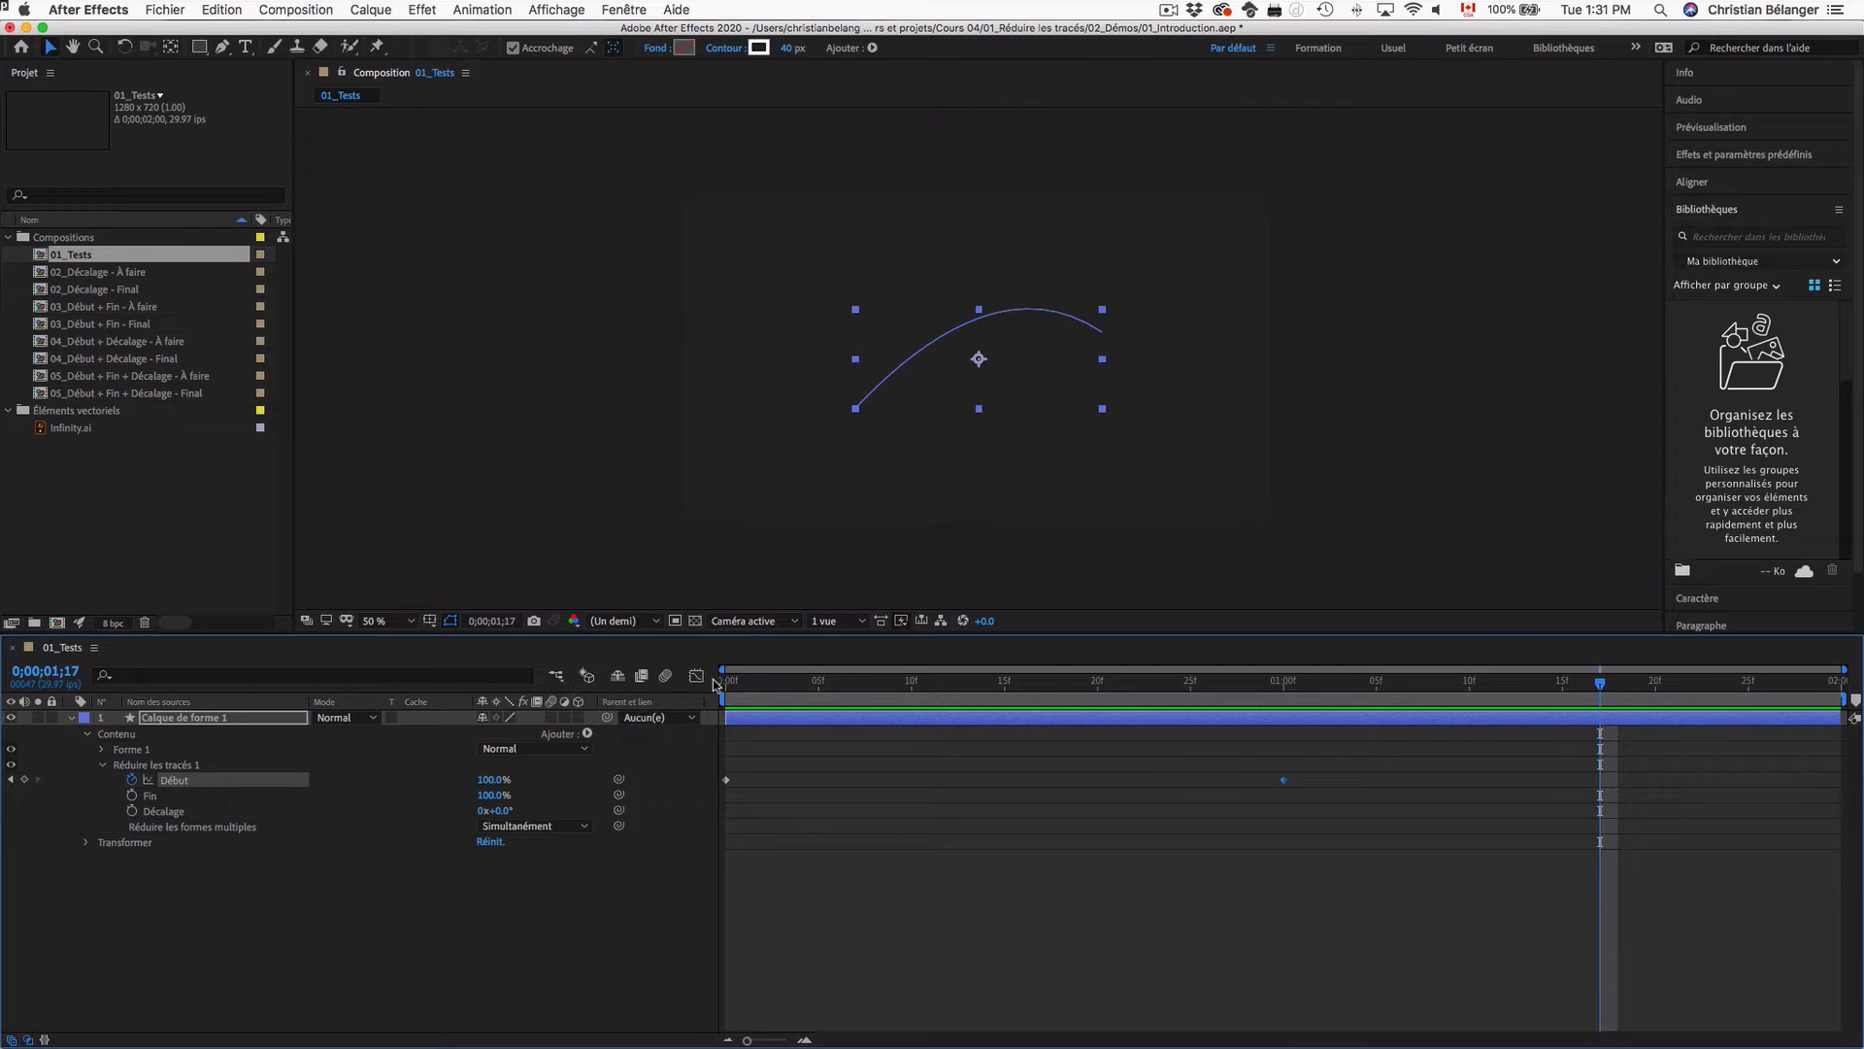
{"action": "key", "text": "Home"}
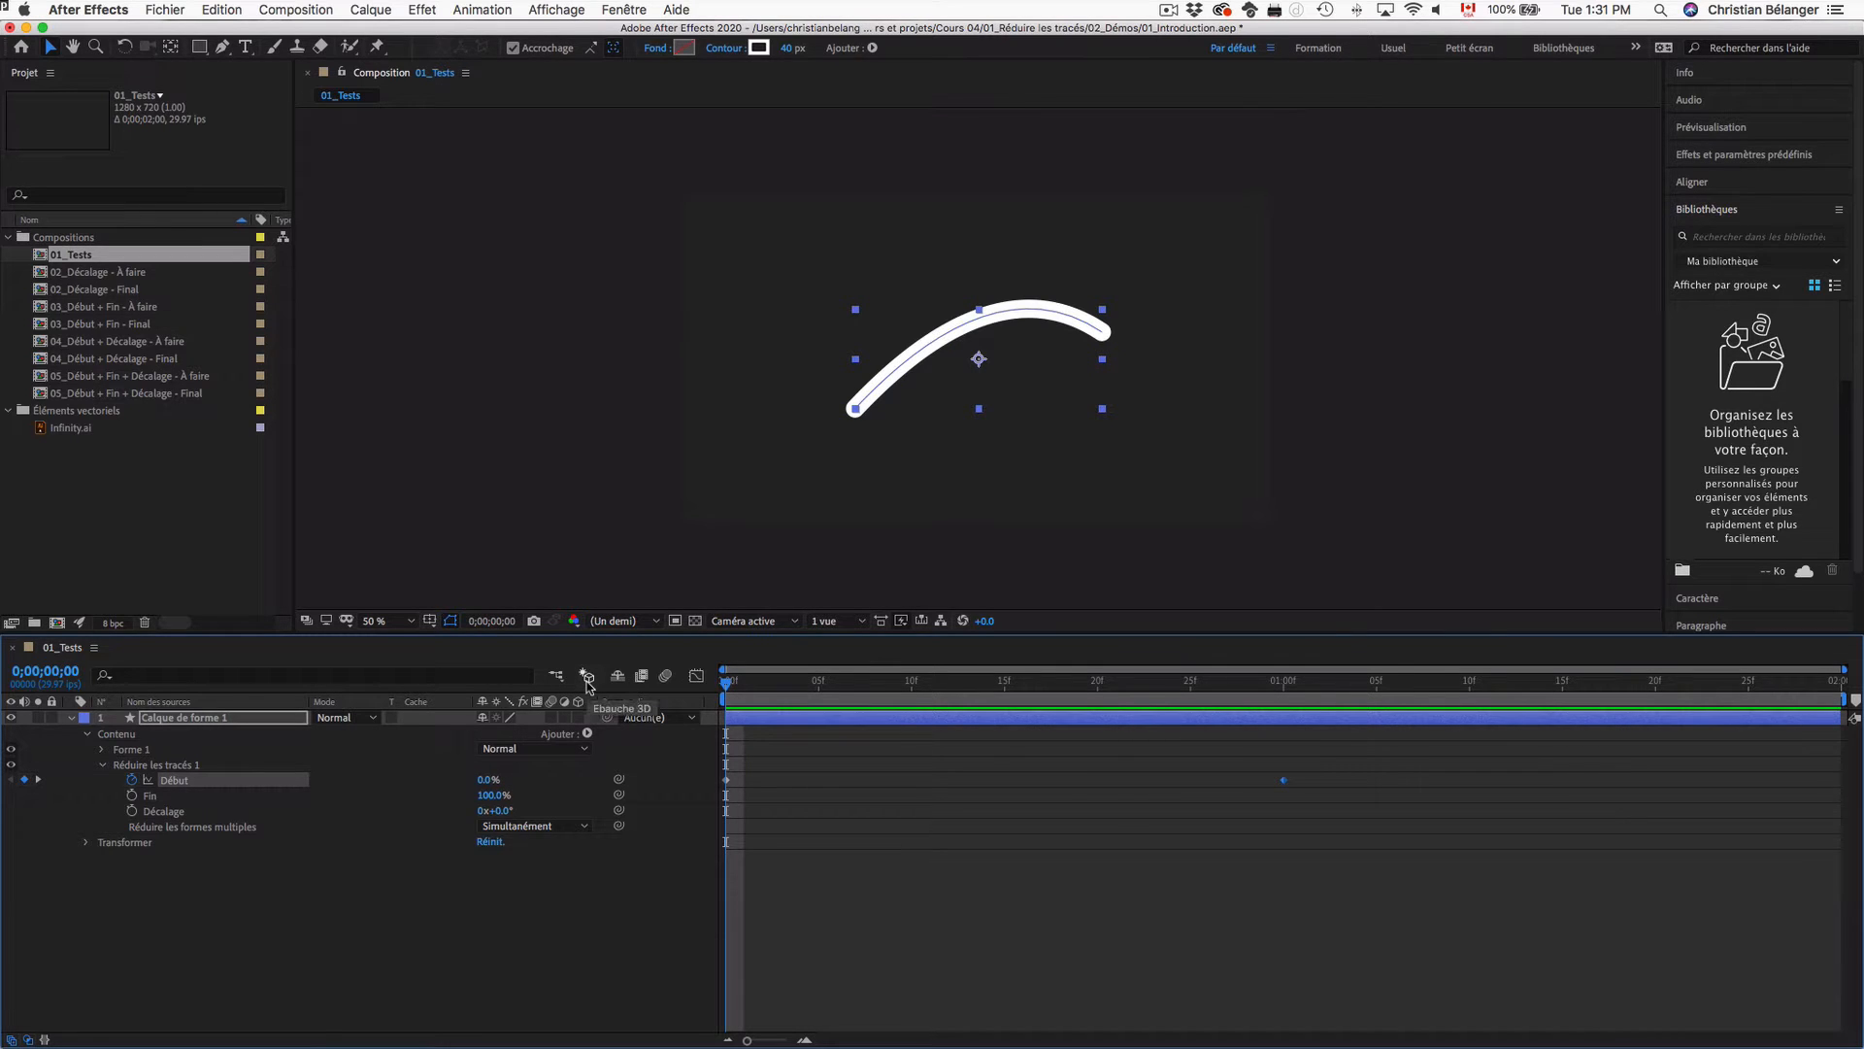
Step: Remove the Début keyframes and keyframe Fin from 100% at the first frame to 0% at 0;00;01;00
{"action": "left_click", "coordinate": [132, 780]}
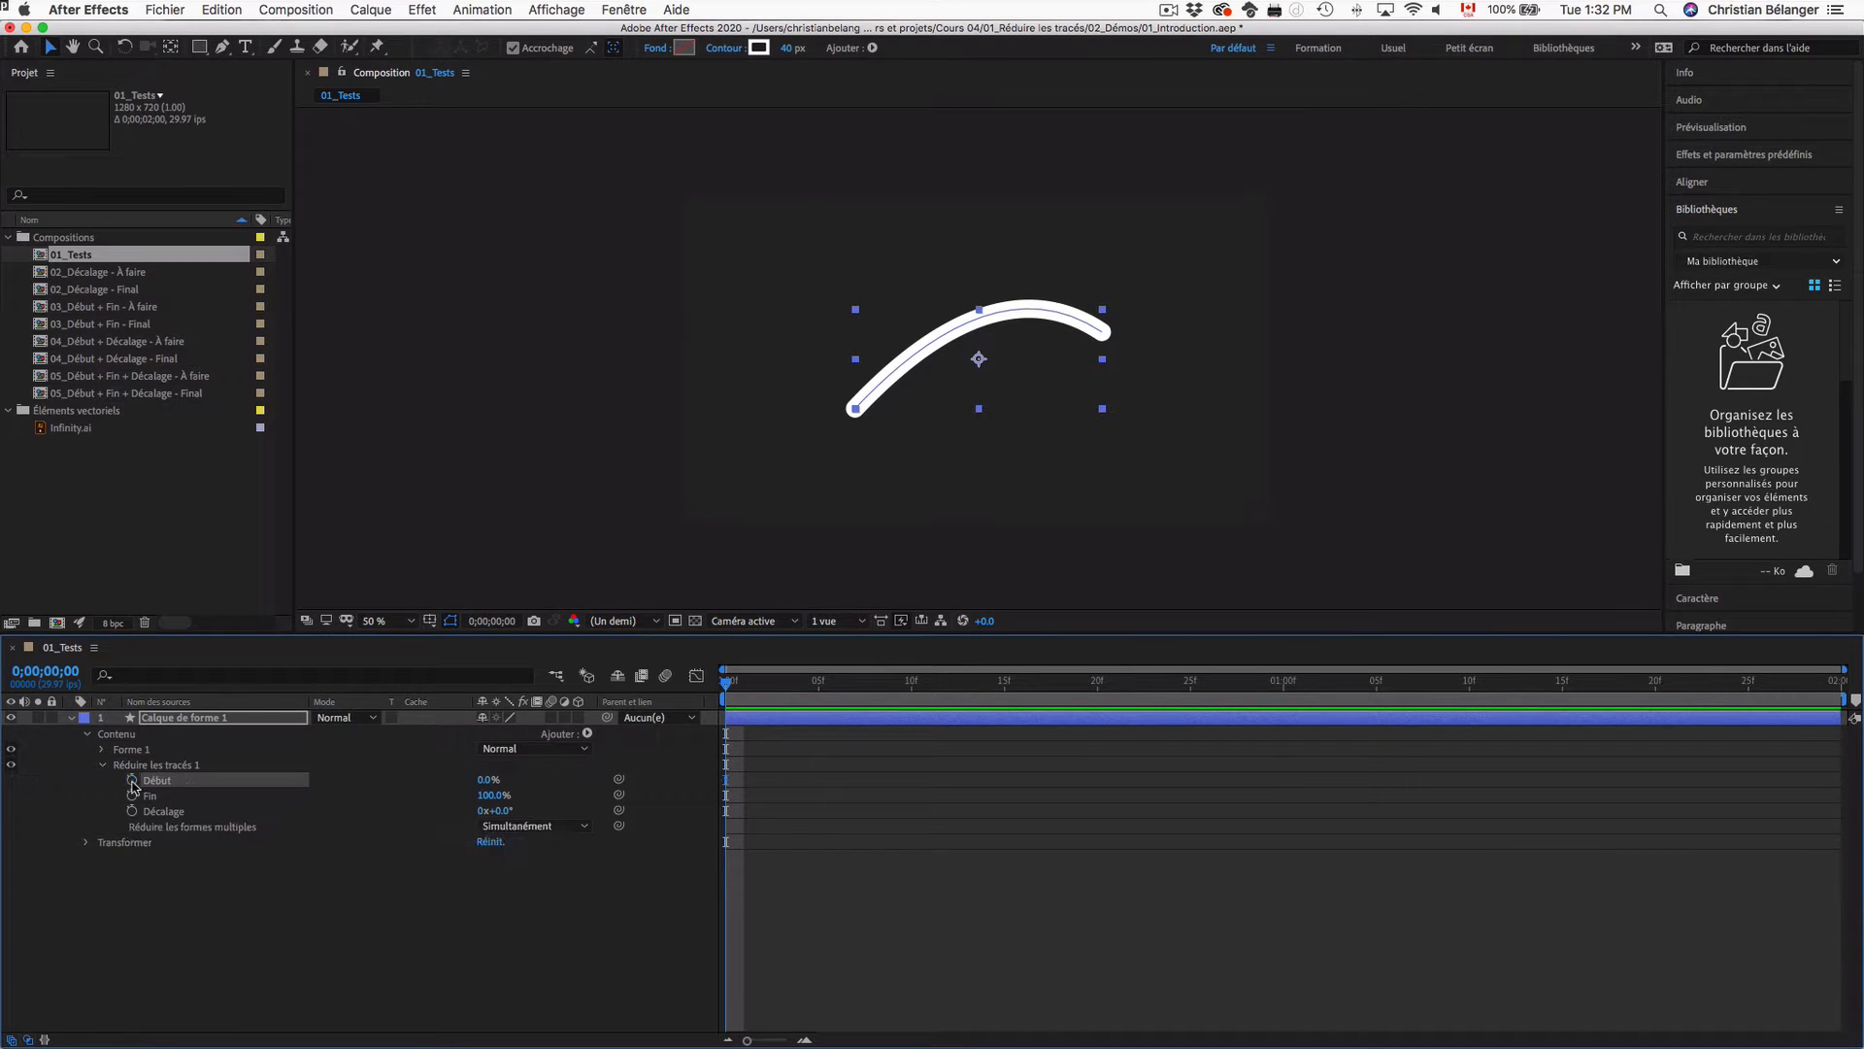
{"action": "left_click", "coordinate": [155, 800]}
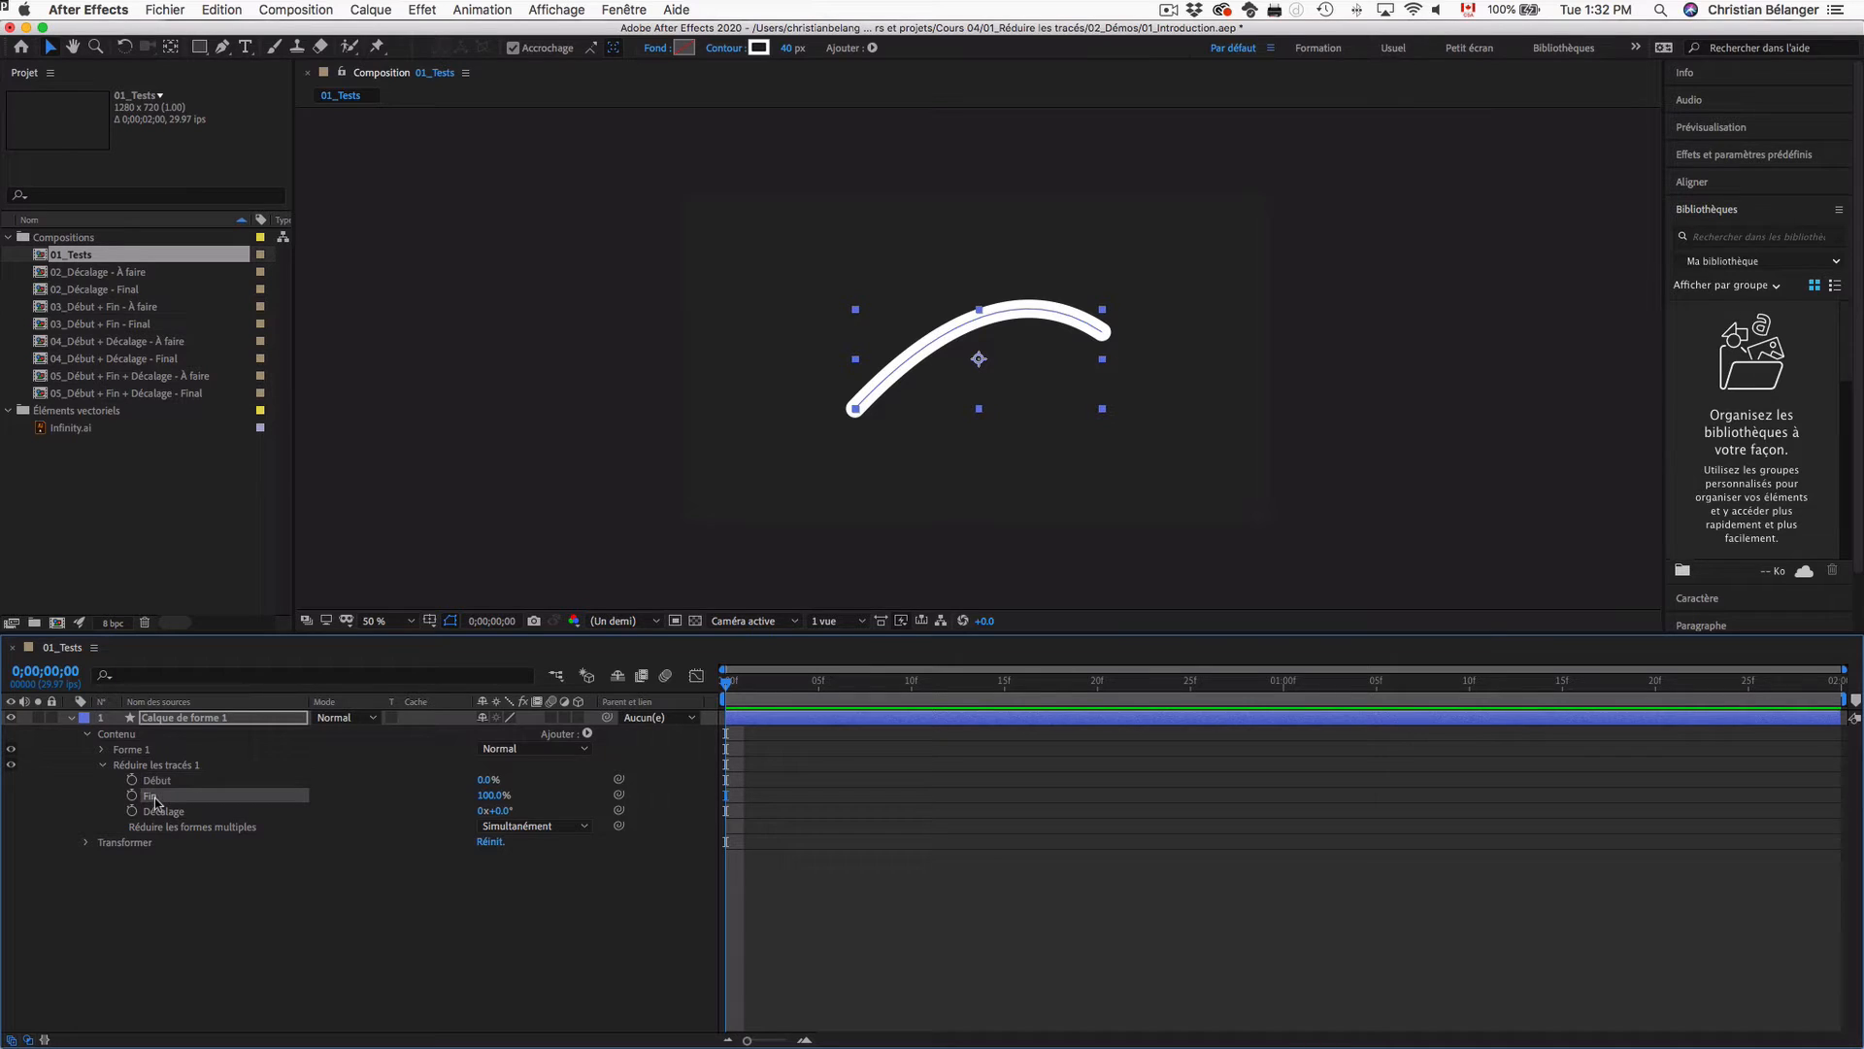
{"action": "left_click", "coordinate": [132, 796]}
{"action": "left_click_drag", "start_coordinate": [1080, 689], "coordinate": [1283, 690]}
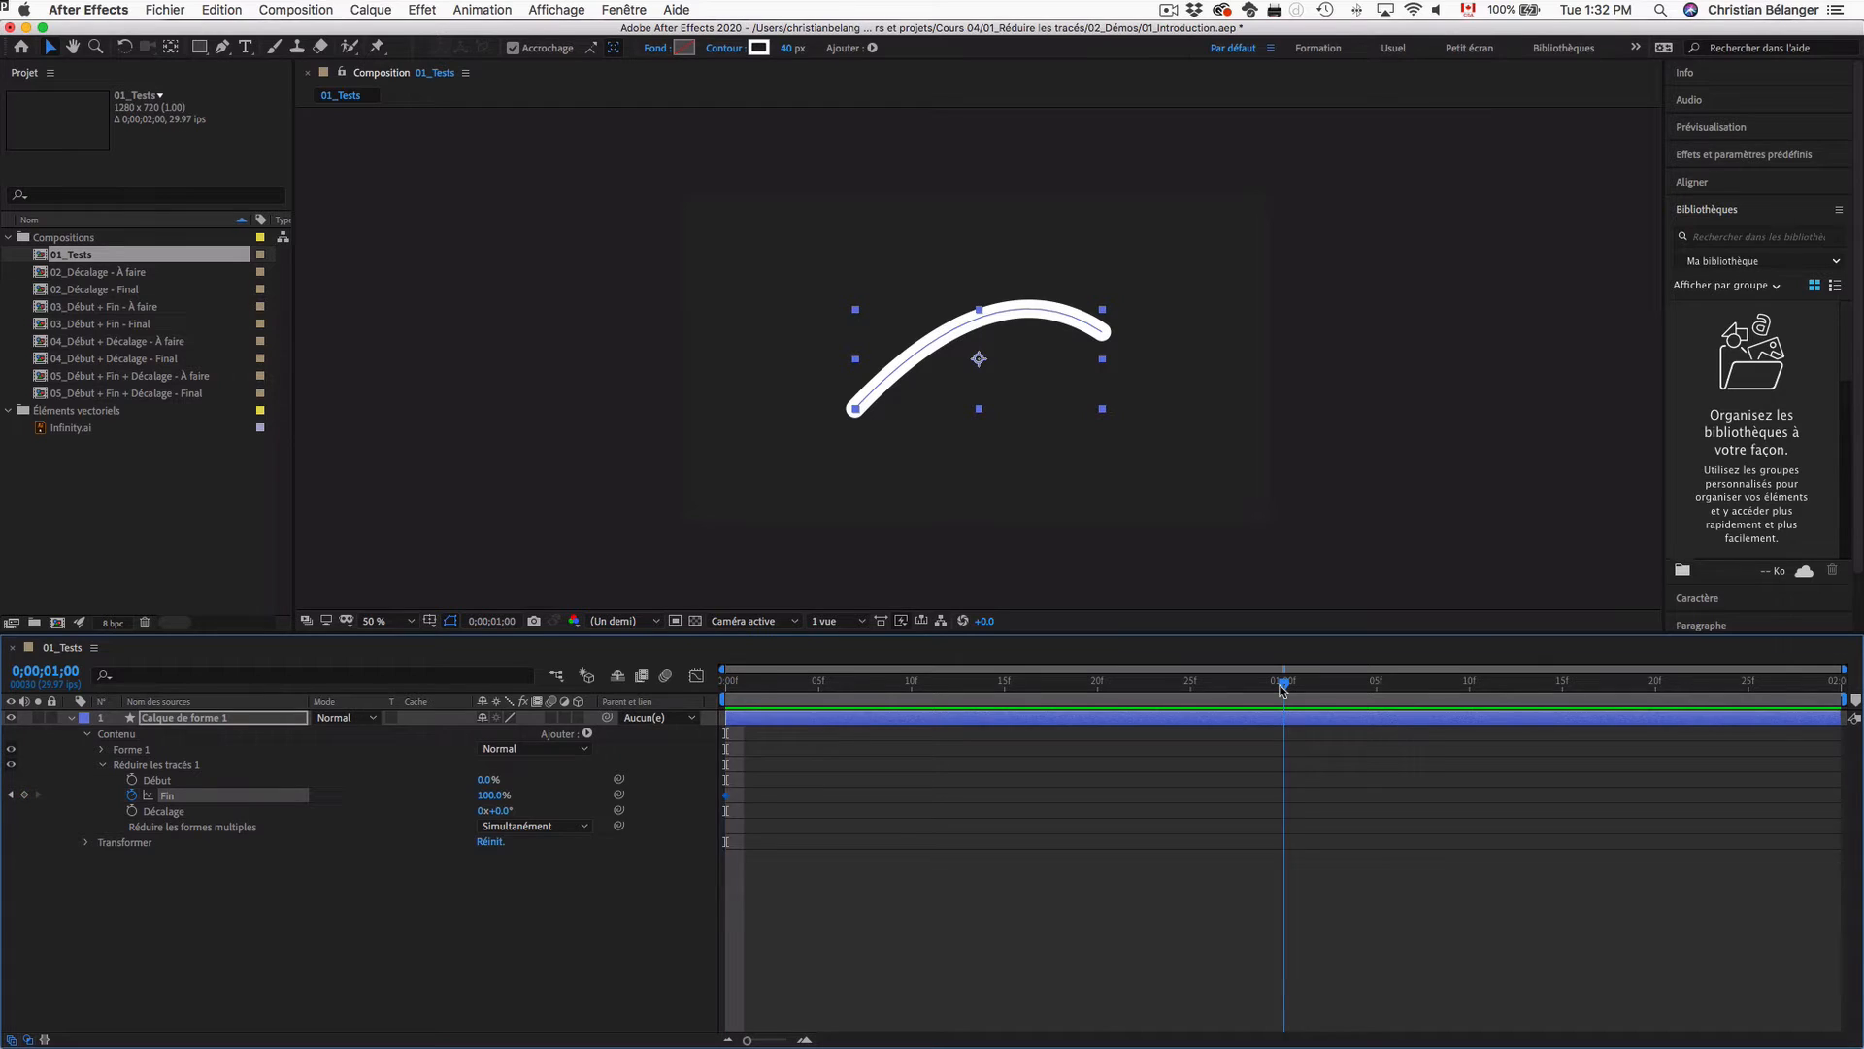
{"action": "left_click", "coordinate": [493, 795]}
{"action": "type", "text": "0"}
{"action": "key", "text": "Return"}
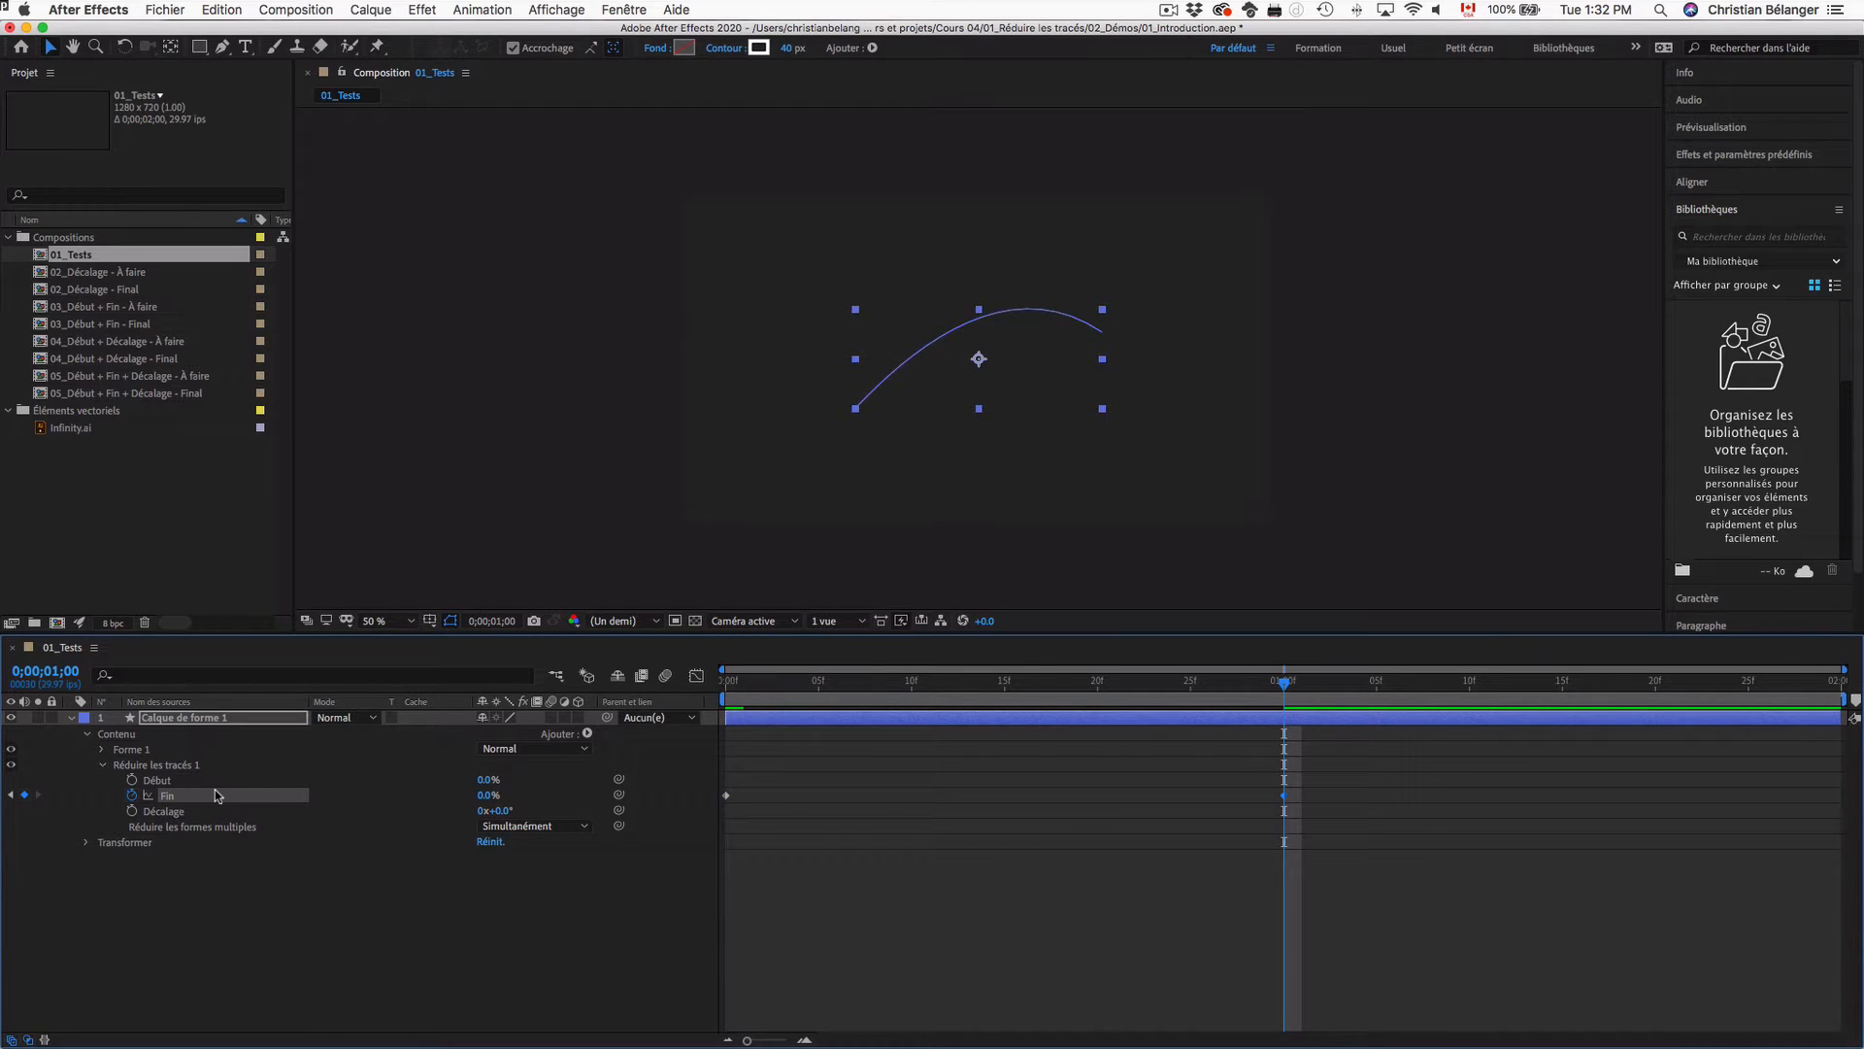
Step: Preview the Fin animation and scrub through its frames to examine how the stroke shortens, returning to the first frame
{"action": "key", "text": "Home"}
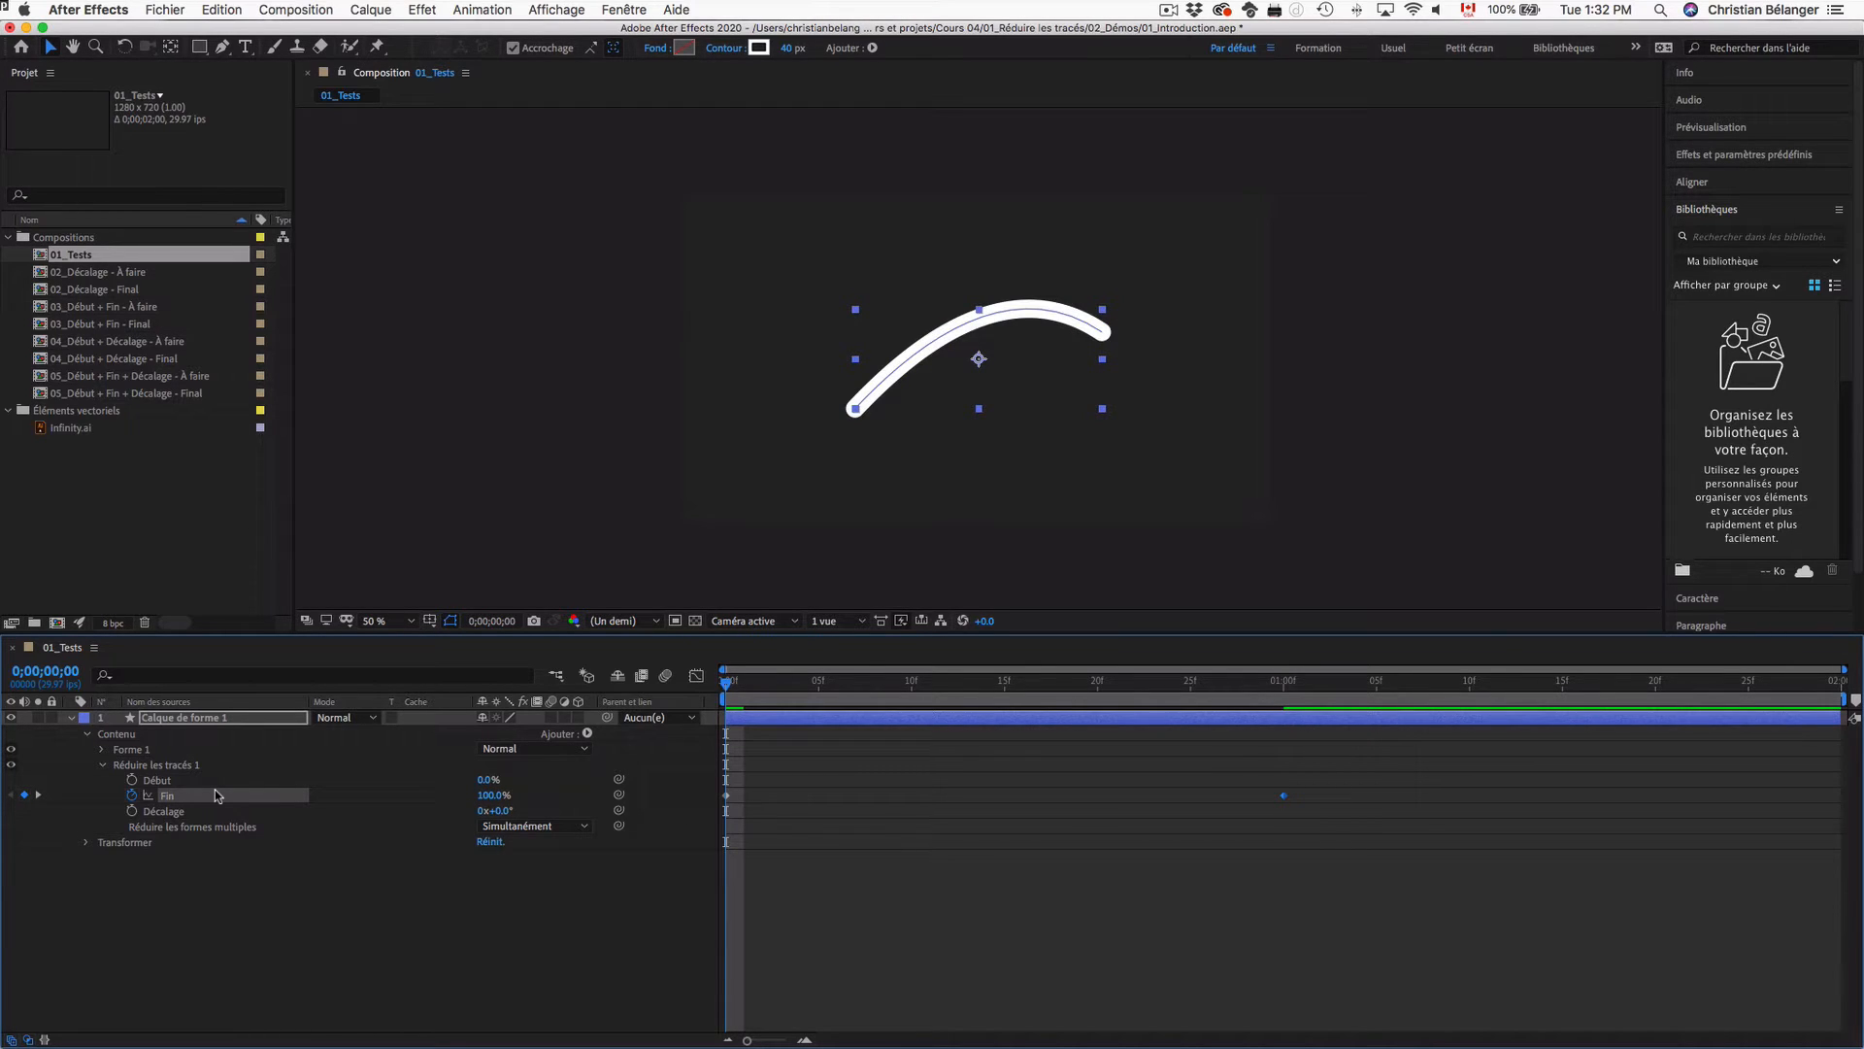
{"action": "key", "text": "space"}
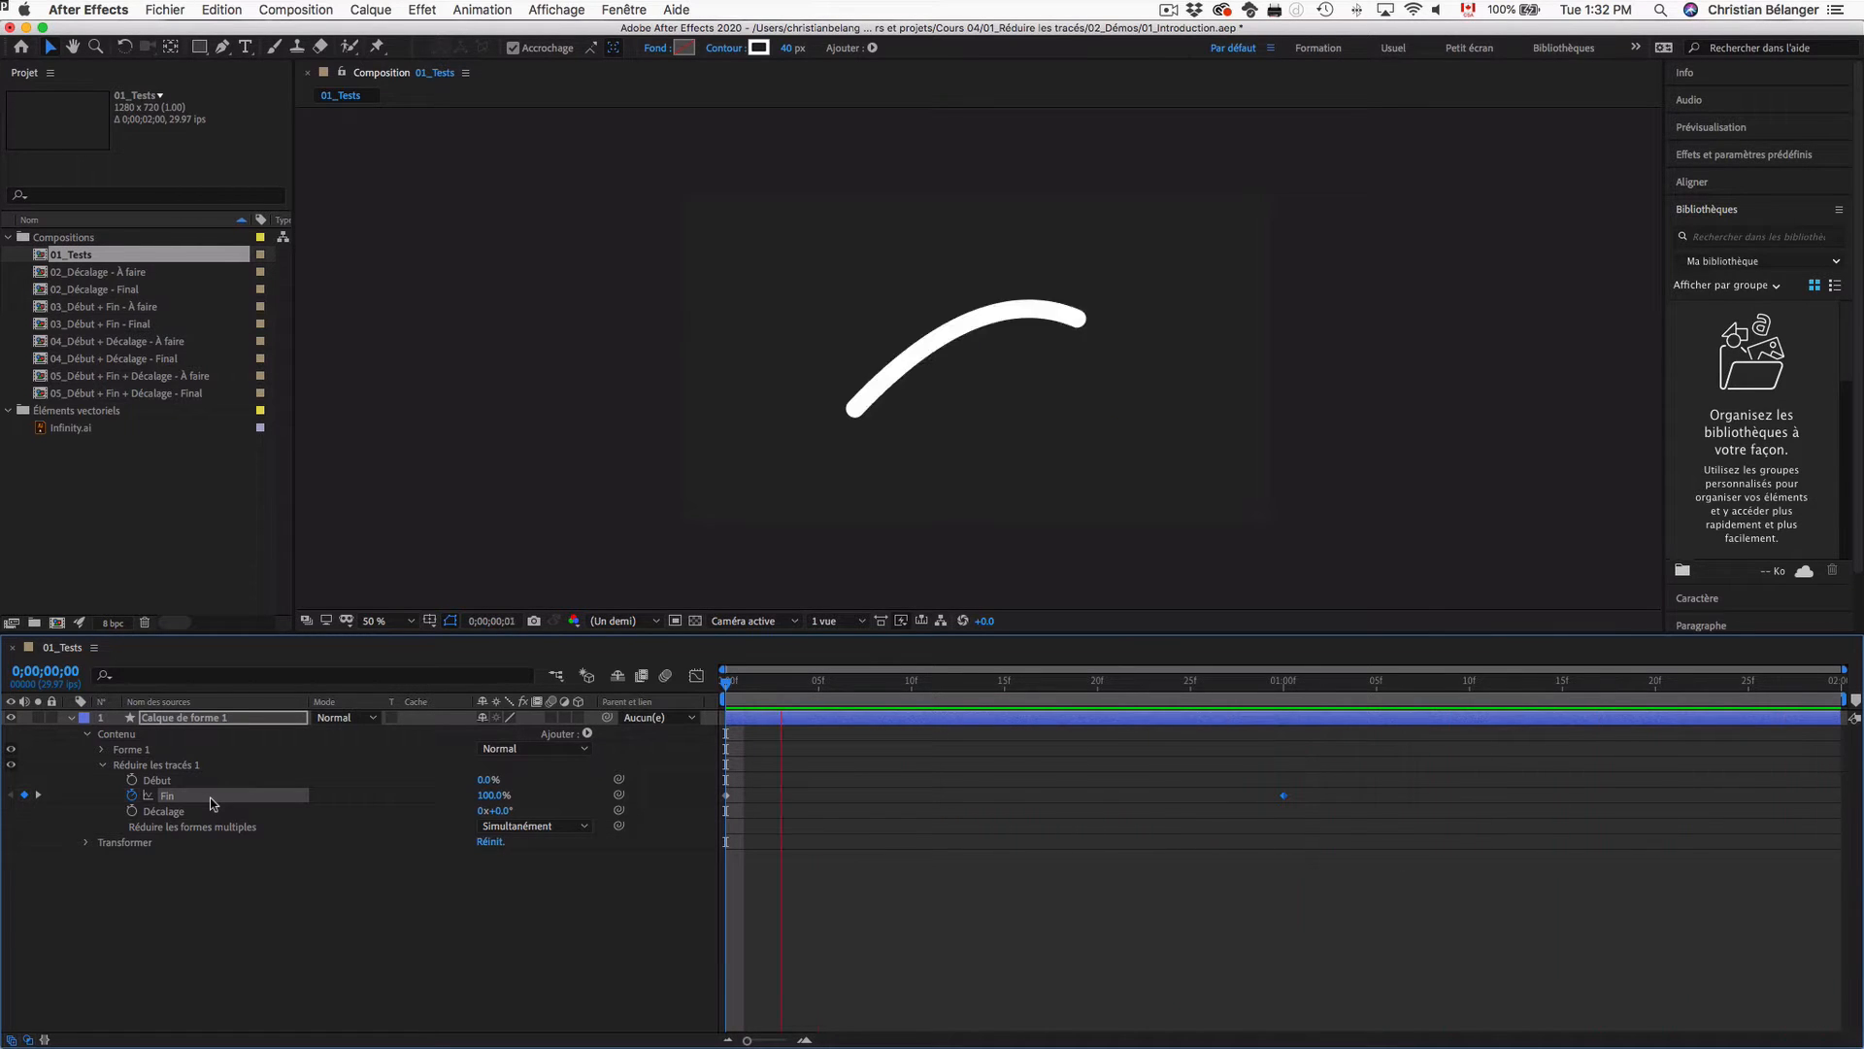
{"action": "key", "text": "space"}
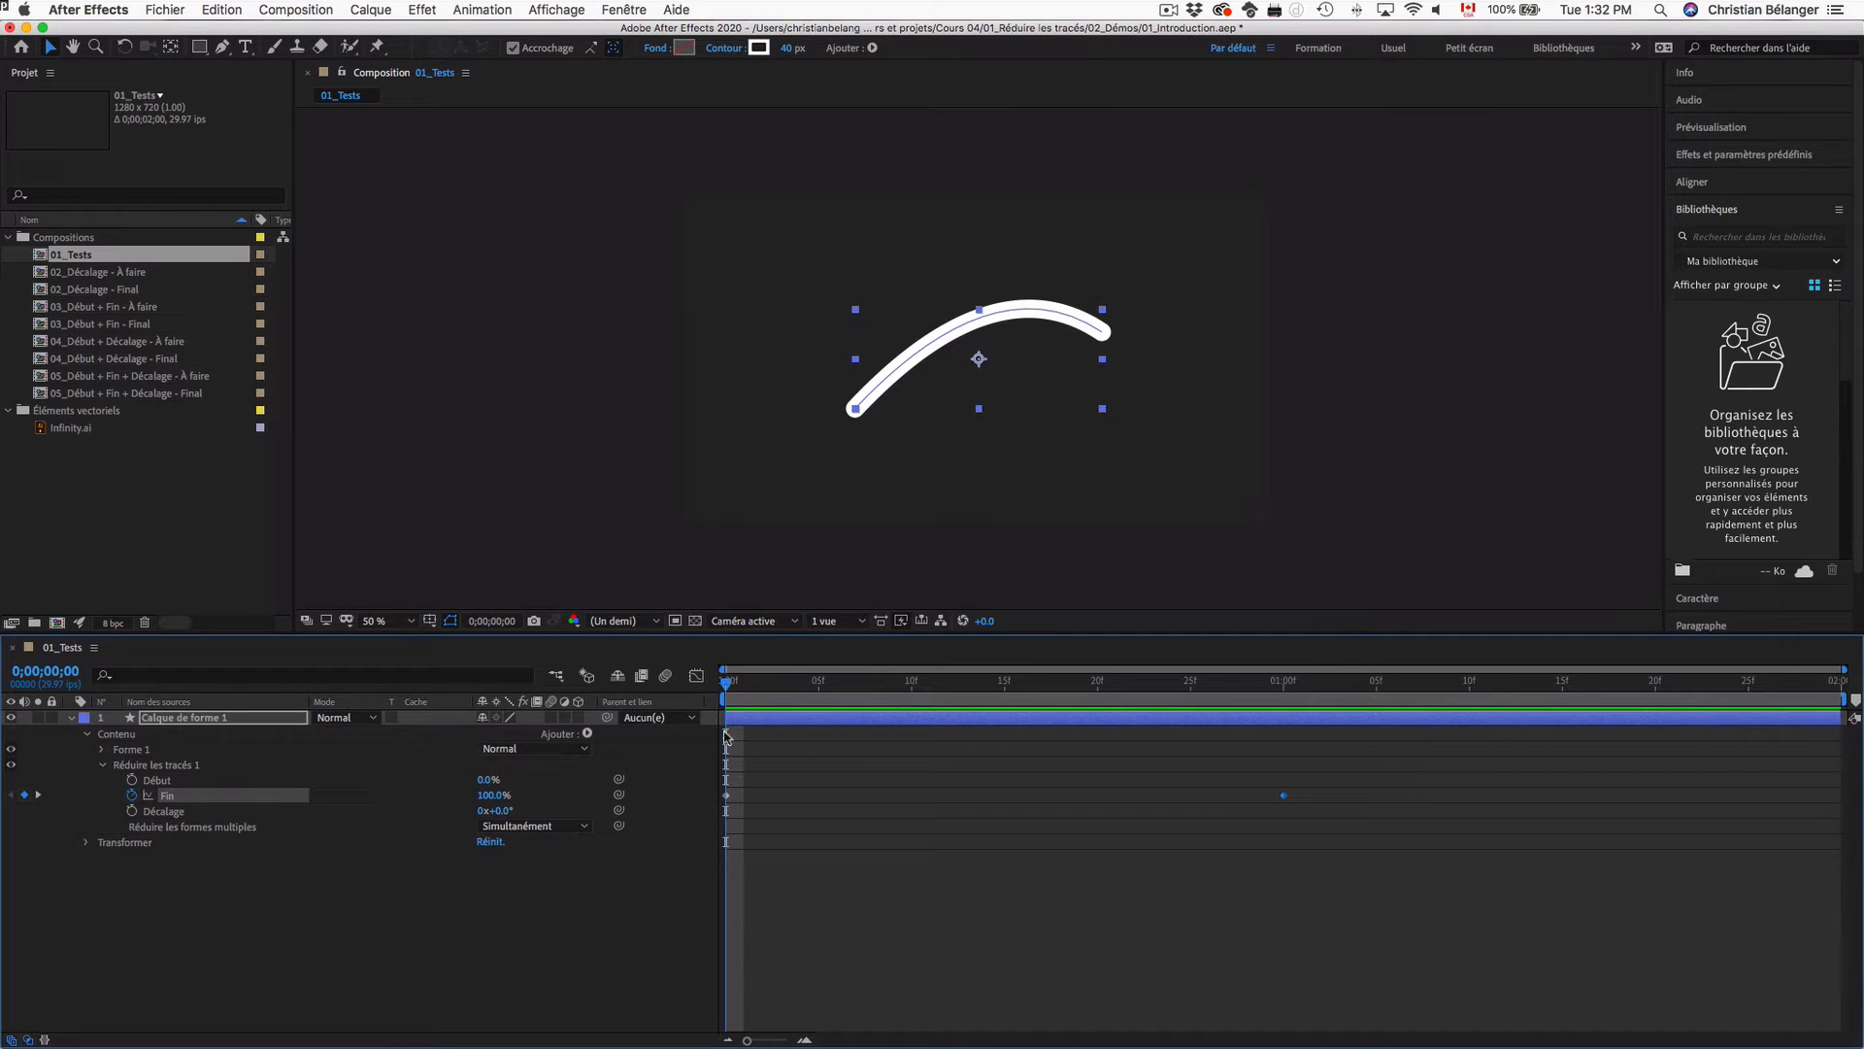
{"action": "left_click_drag", "start_coordinate": [729, 683], "coordinate": [1004, 690]}
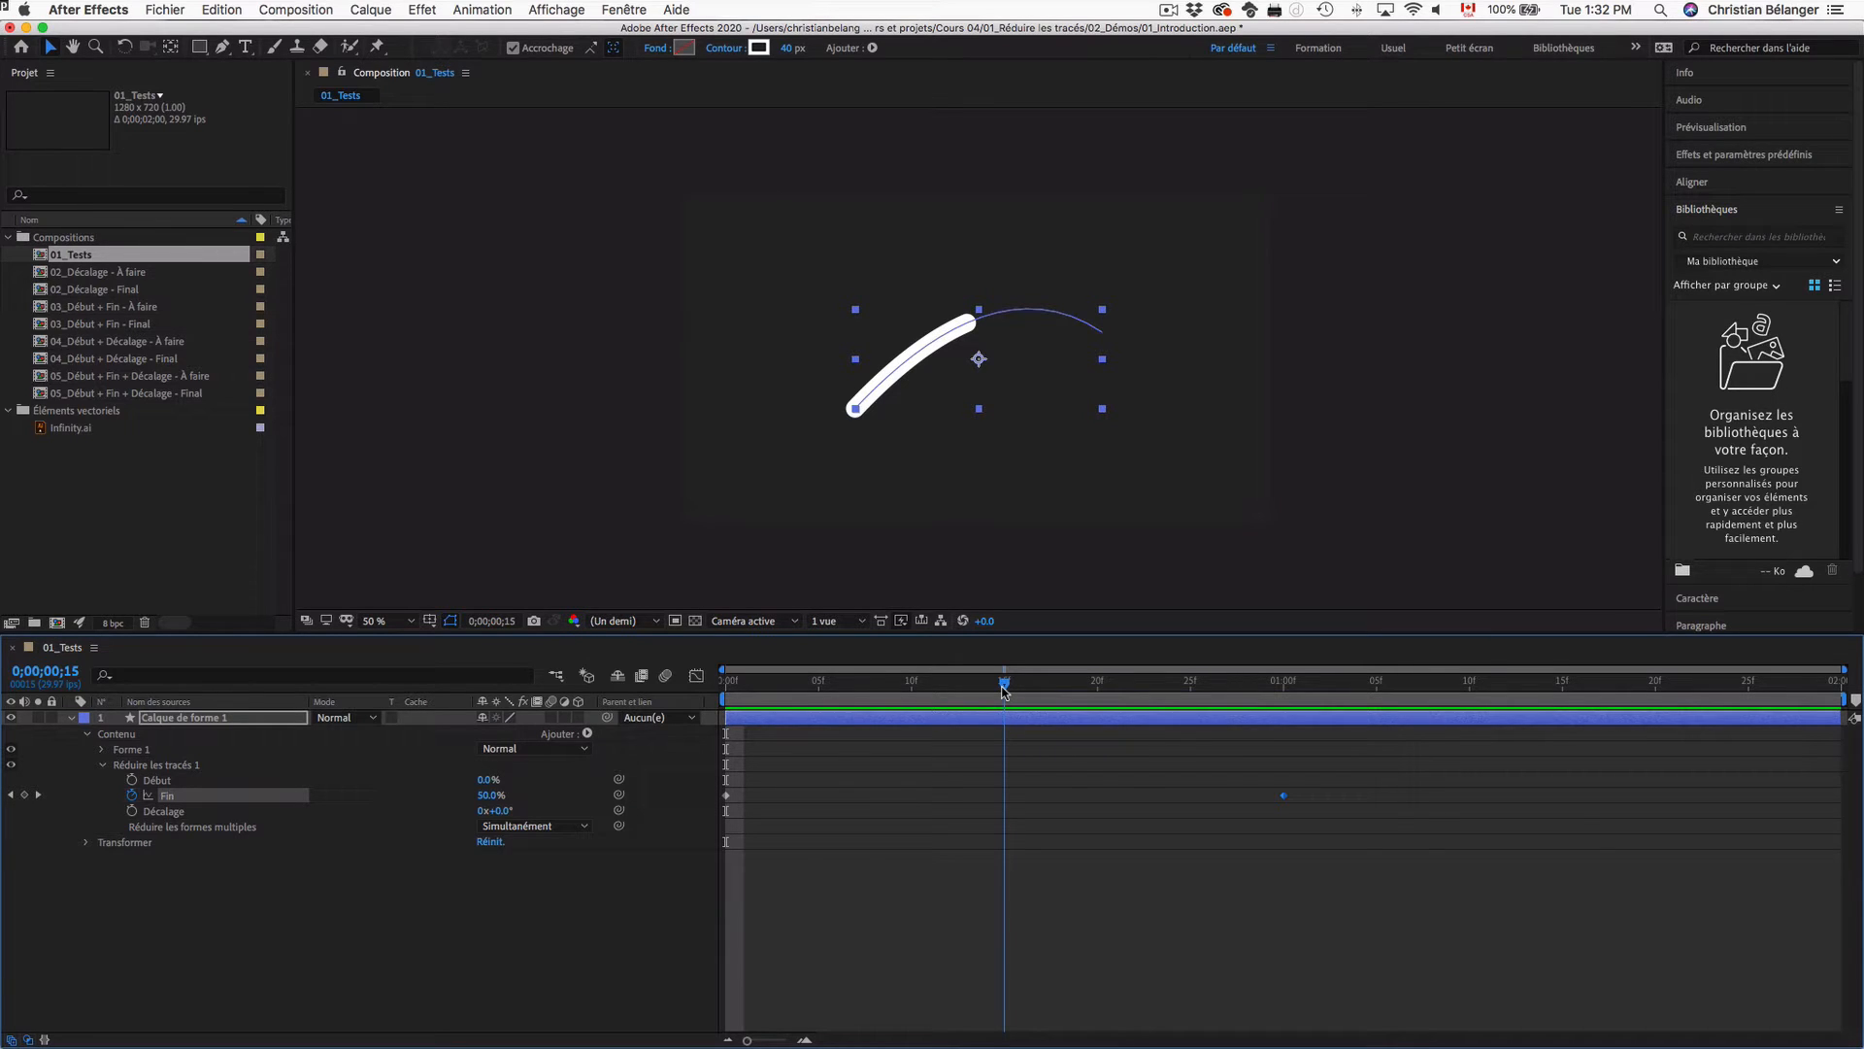
{"action": "left_click_drag", "start_coordinate": [1004, 689], "coordinate": [1175, 688]}
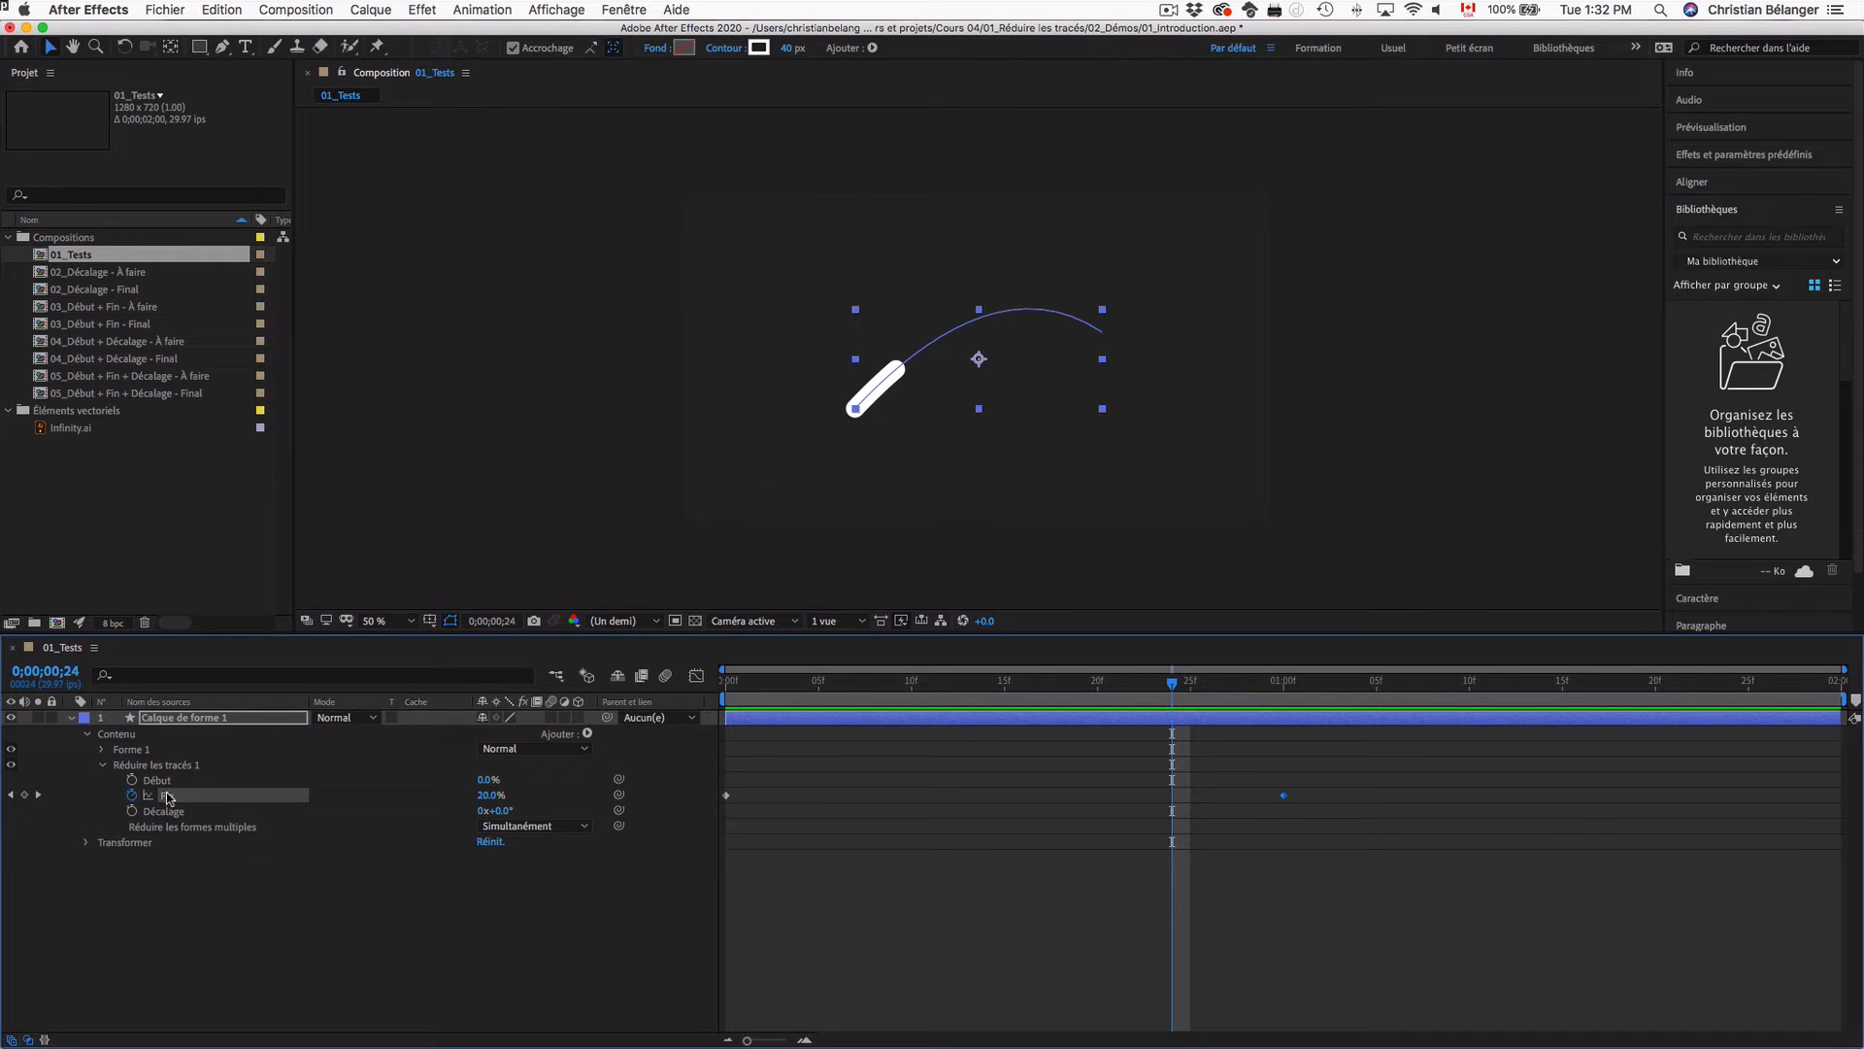
{"action": "key", "text": "Home"}
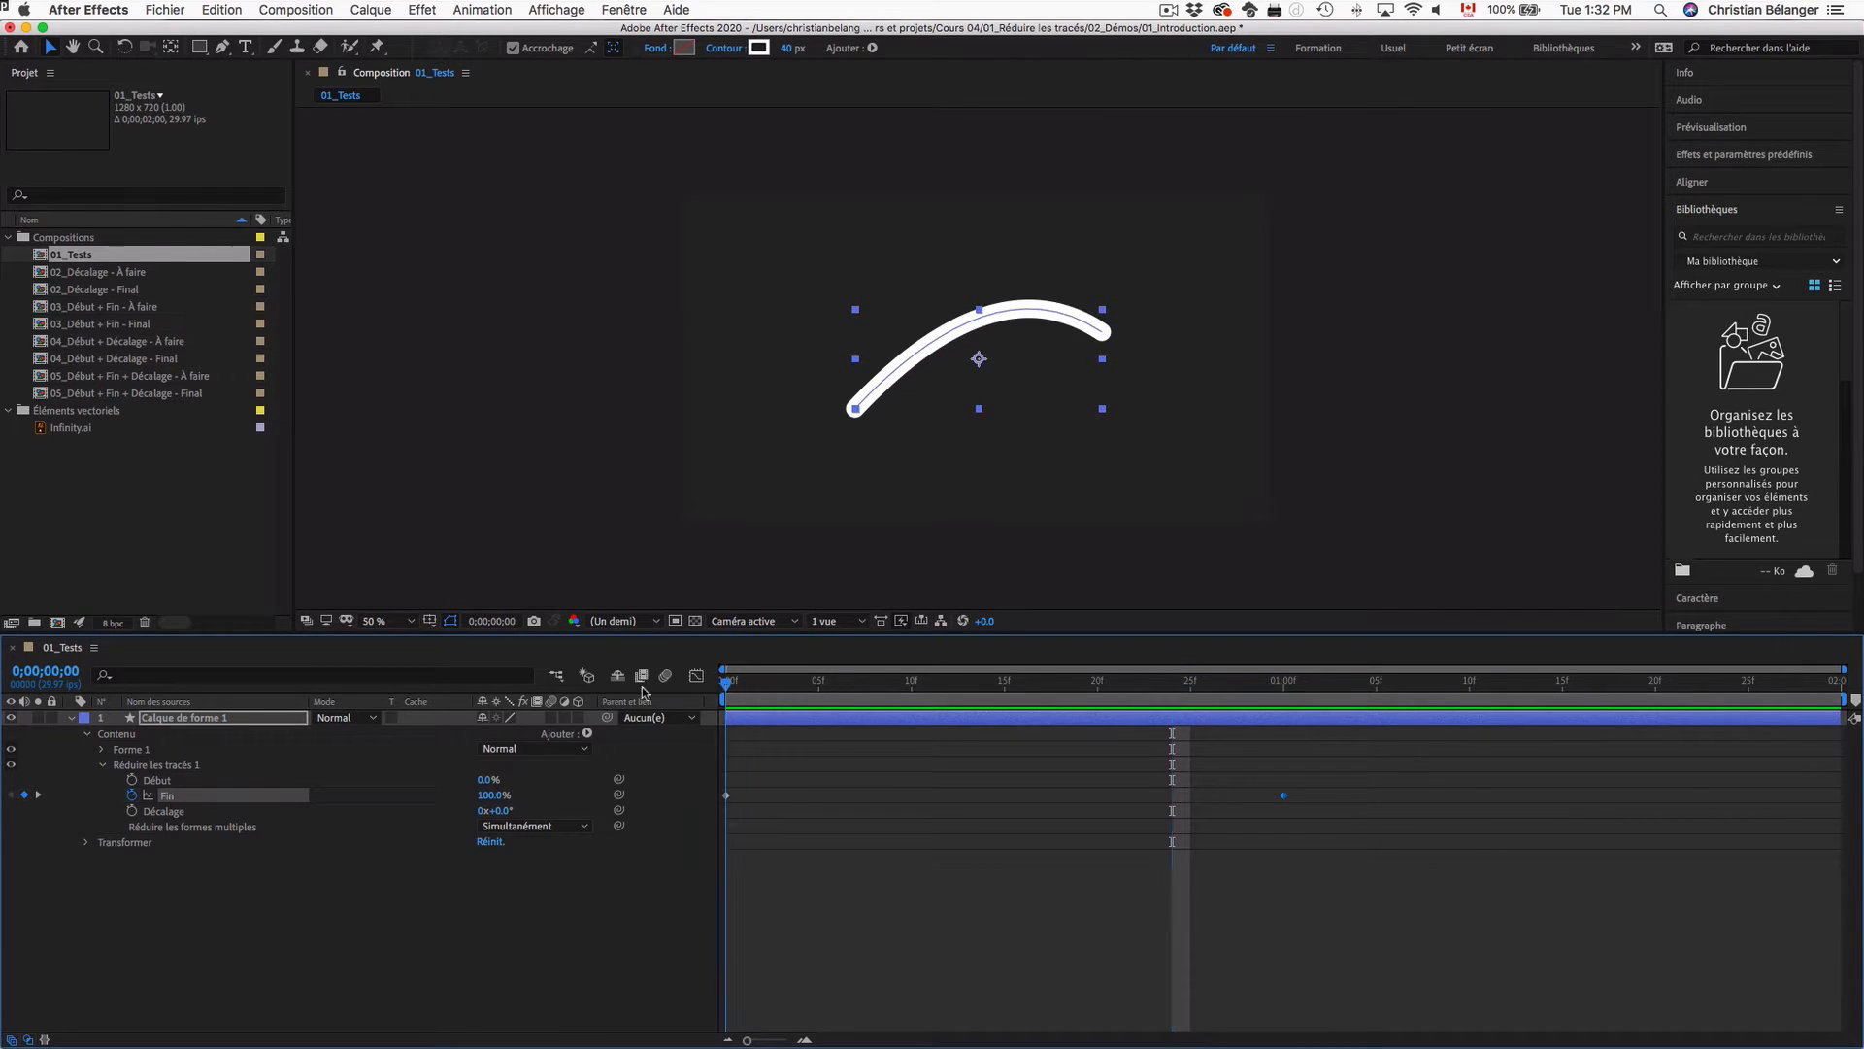
{"action": "key", "text": "space"}
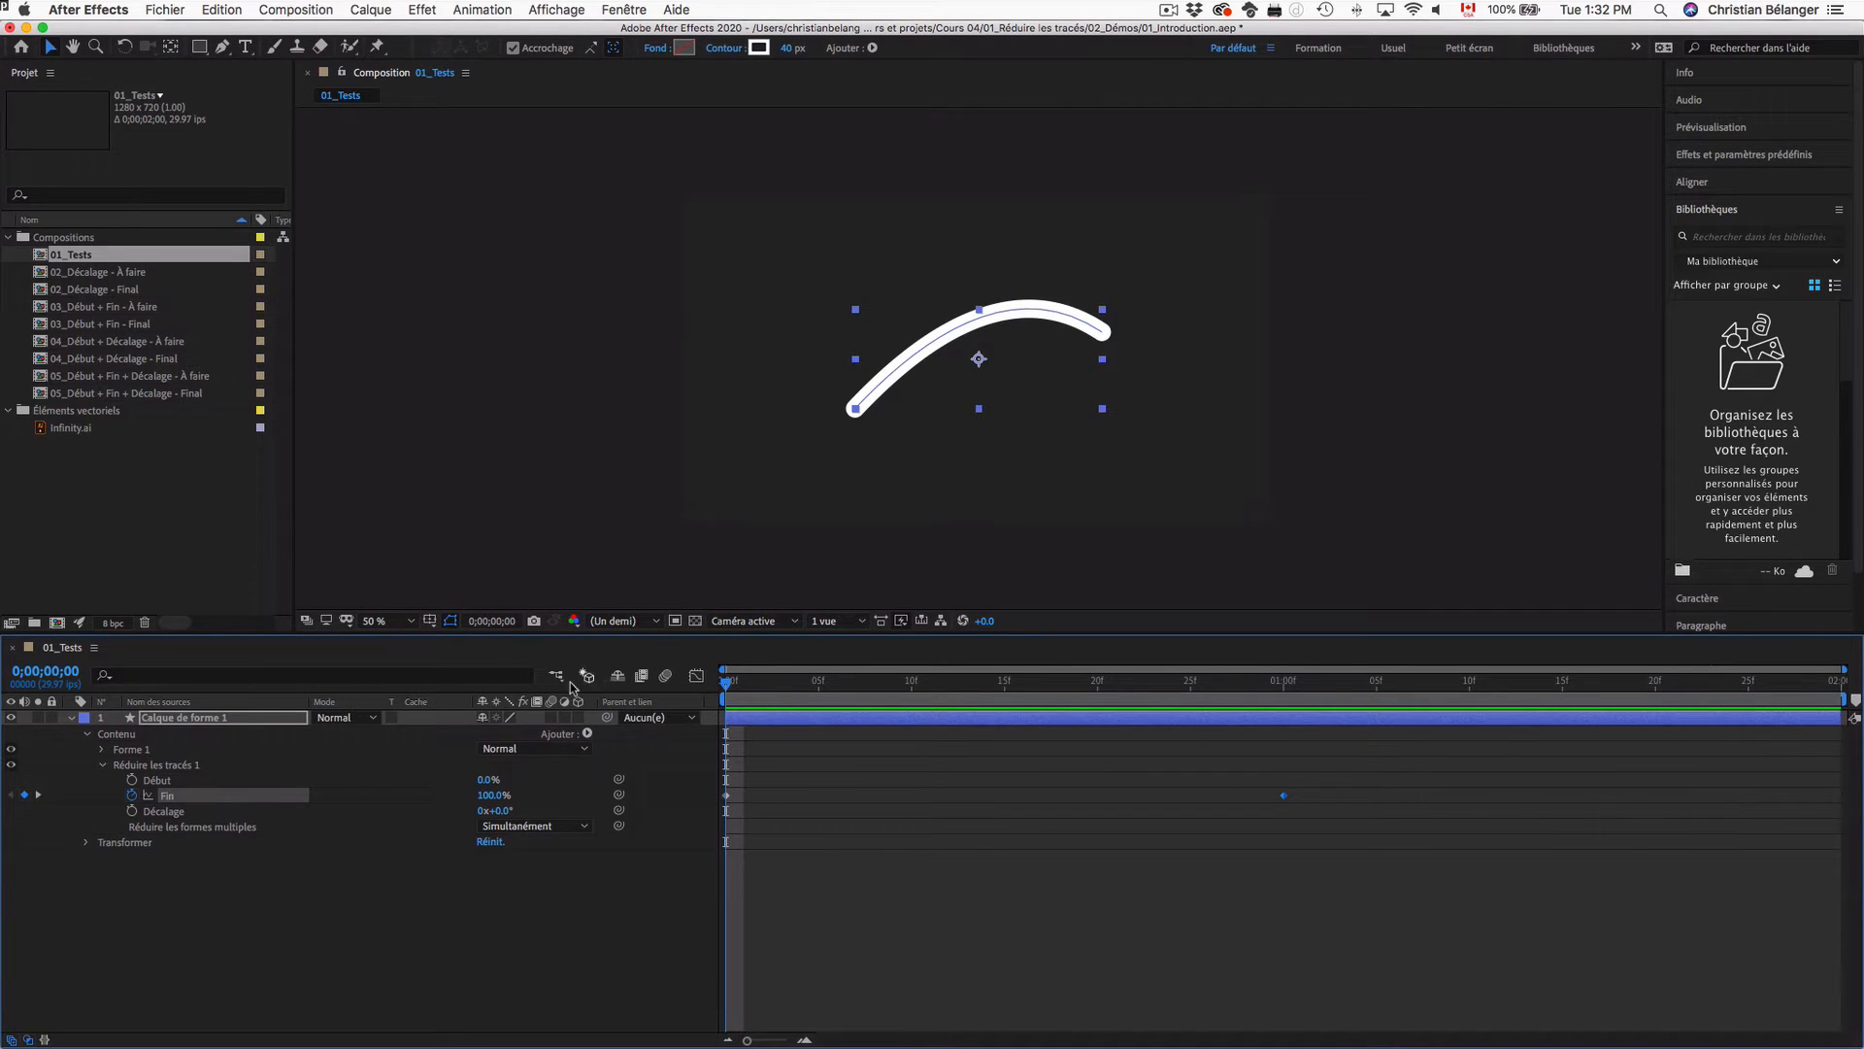
Step: Remove the Fin keyframes and set the Fin value of Réduire les tracés 1 to 75%
{"action": "left_click", "coordinate": [132, 795]}
{"action": "left_click", "coordinate": [161, 782]}
{"action": "left_click", "coordinate": [156, 797]}
{"action": "left_click", "coordinate": [161, 781]}
{"action": "left_click", "coordinate": [160, 799]}
{"action": "left_click", "coordinate": [167, 812]}
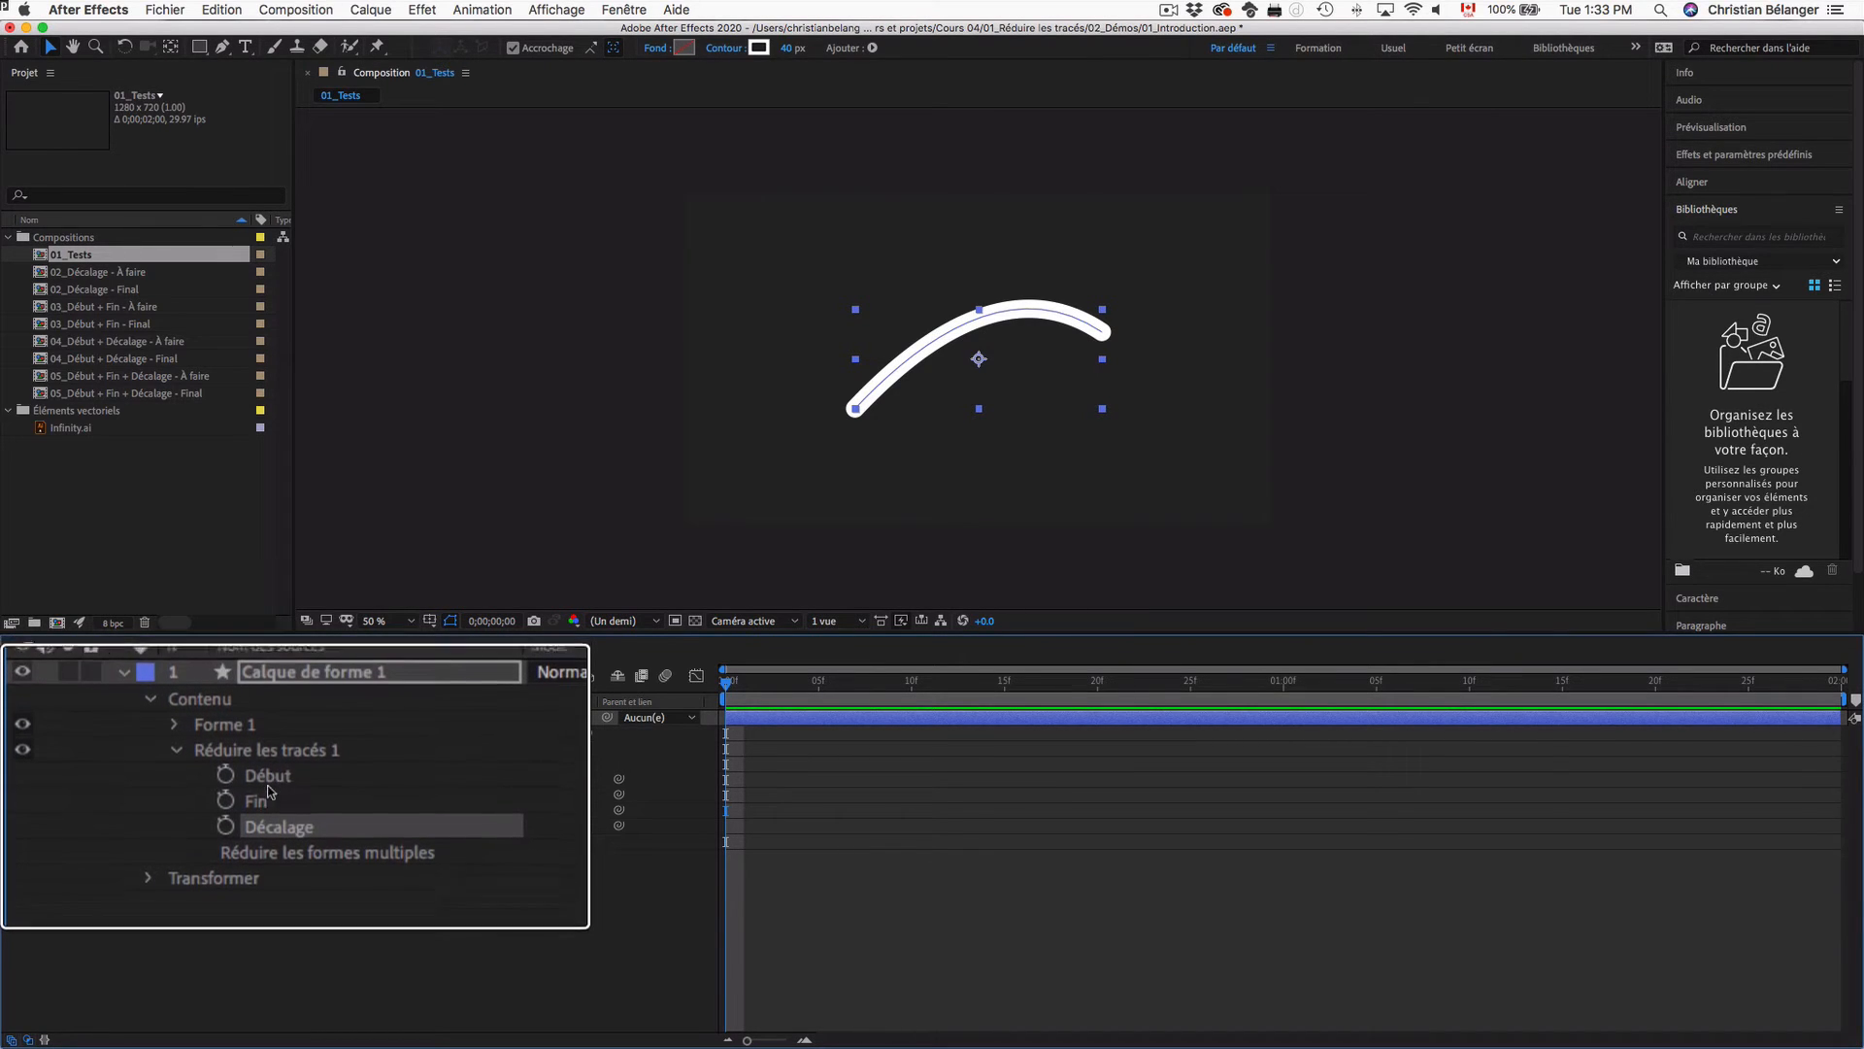
{"action": "left_click", "coordinate": [487, 795]}
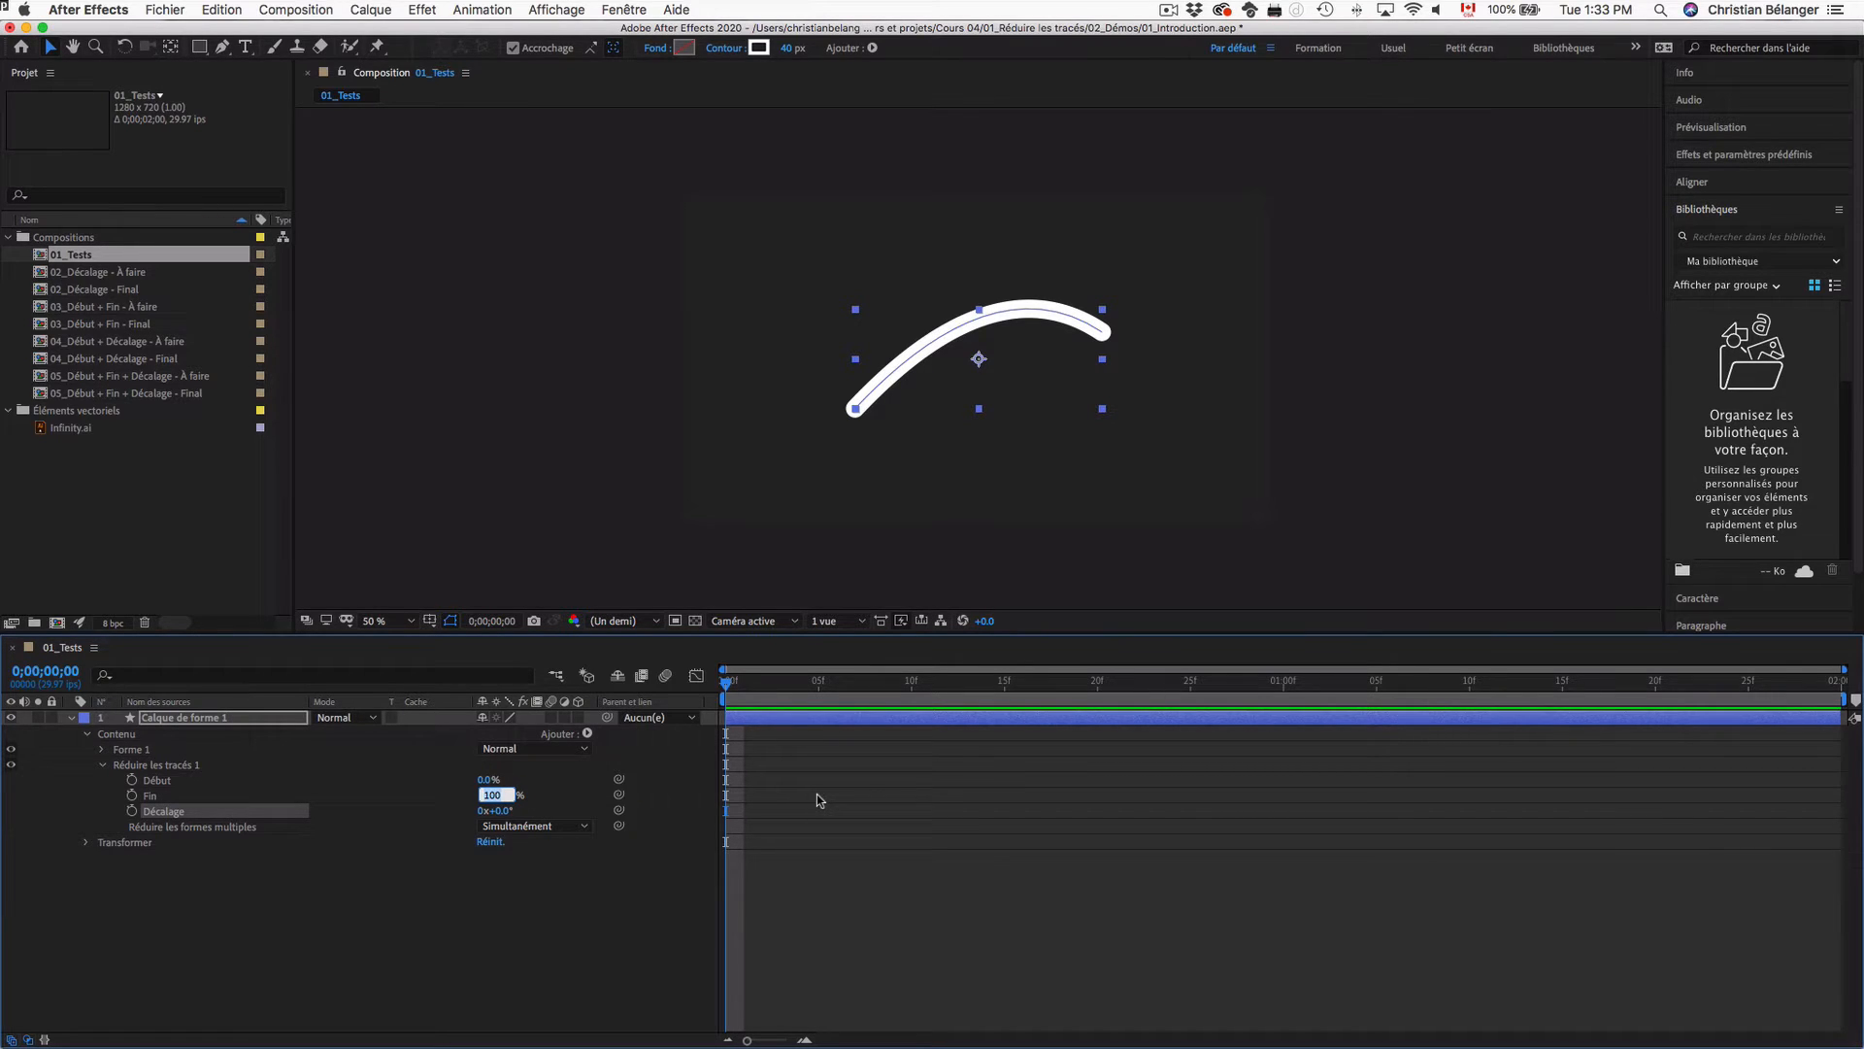
{"action": "type", "text": "75"}
{"action": "key", "text": "Return"}
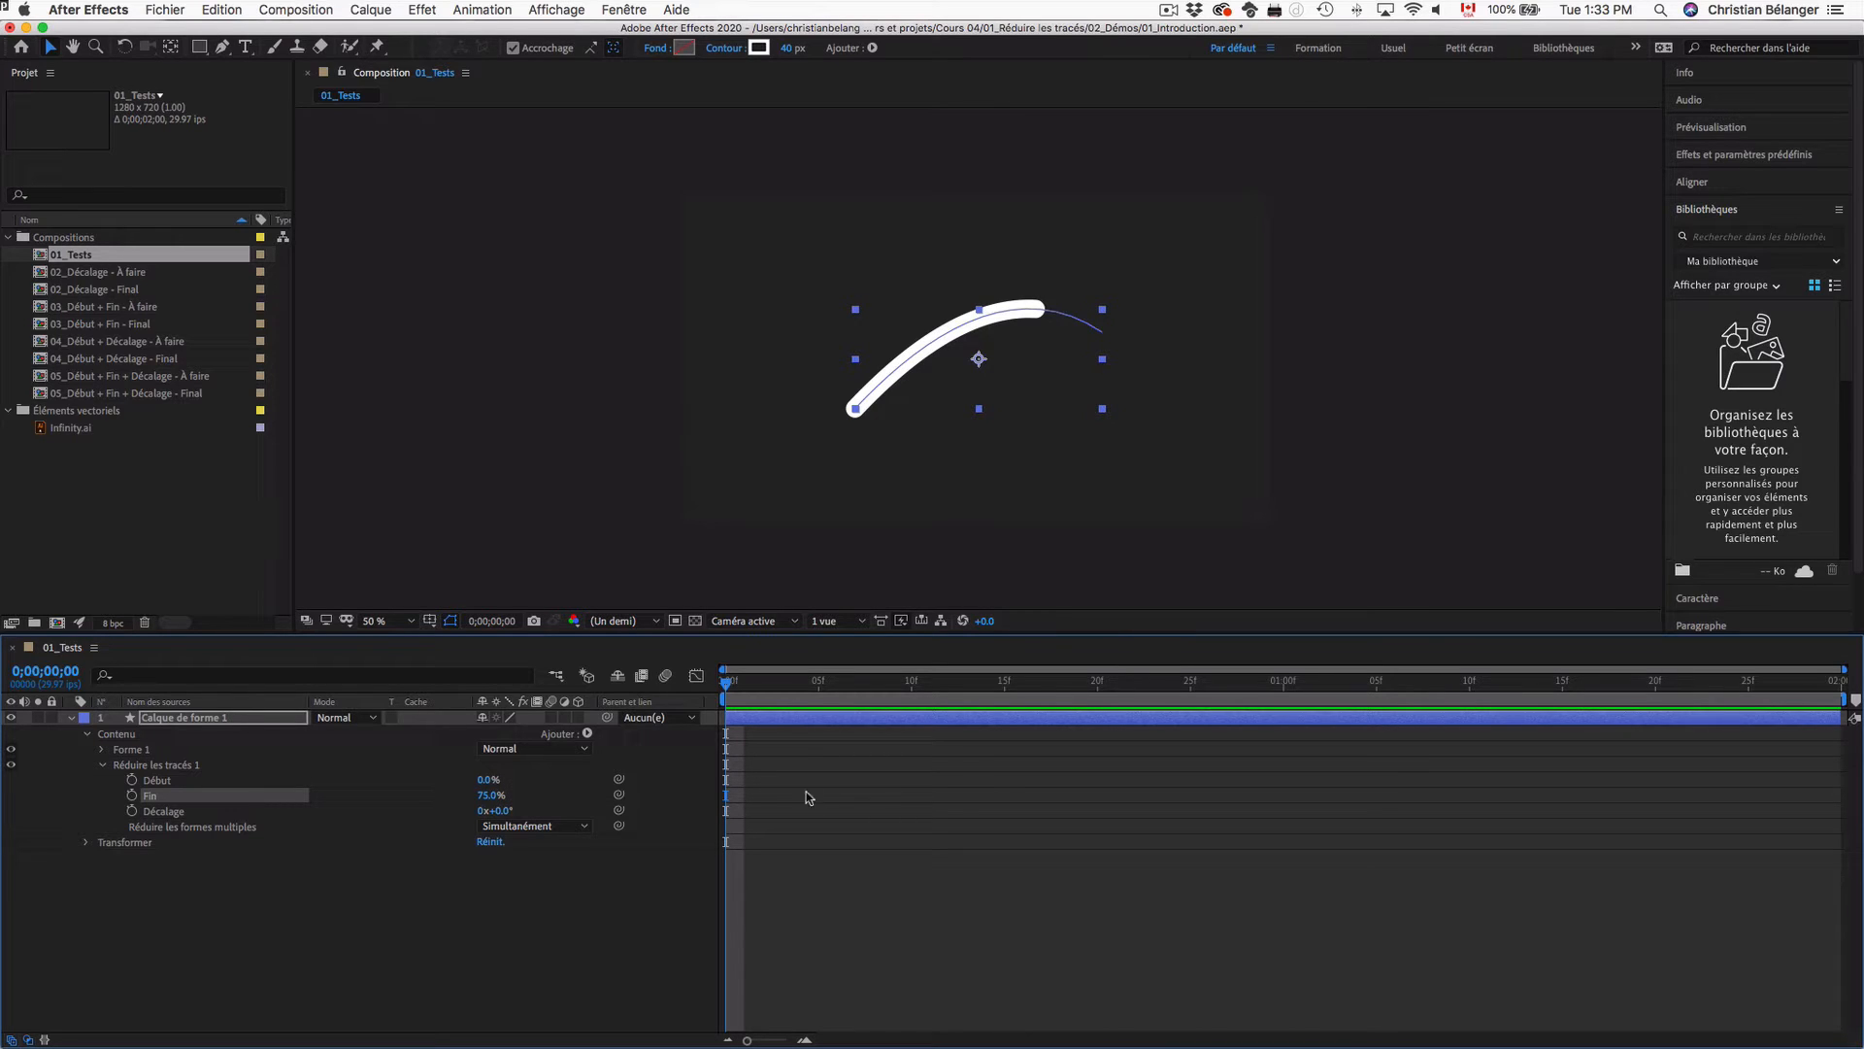
Step: Keyframe the Décalage angle of Réduire les tracés 1 from 0° at the first frame to 250° at 0;00;01;00
{"action": "left_click", "coordinate": [133, 811]}
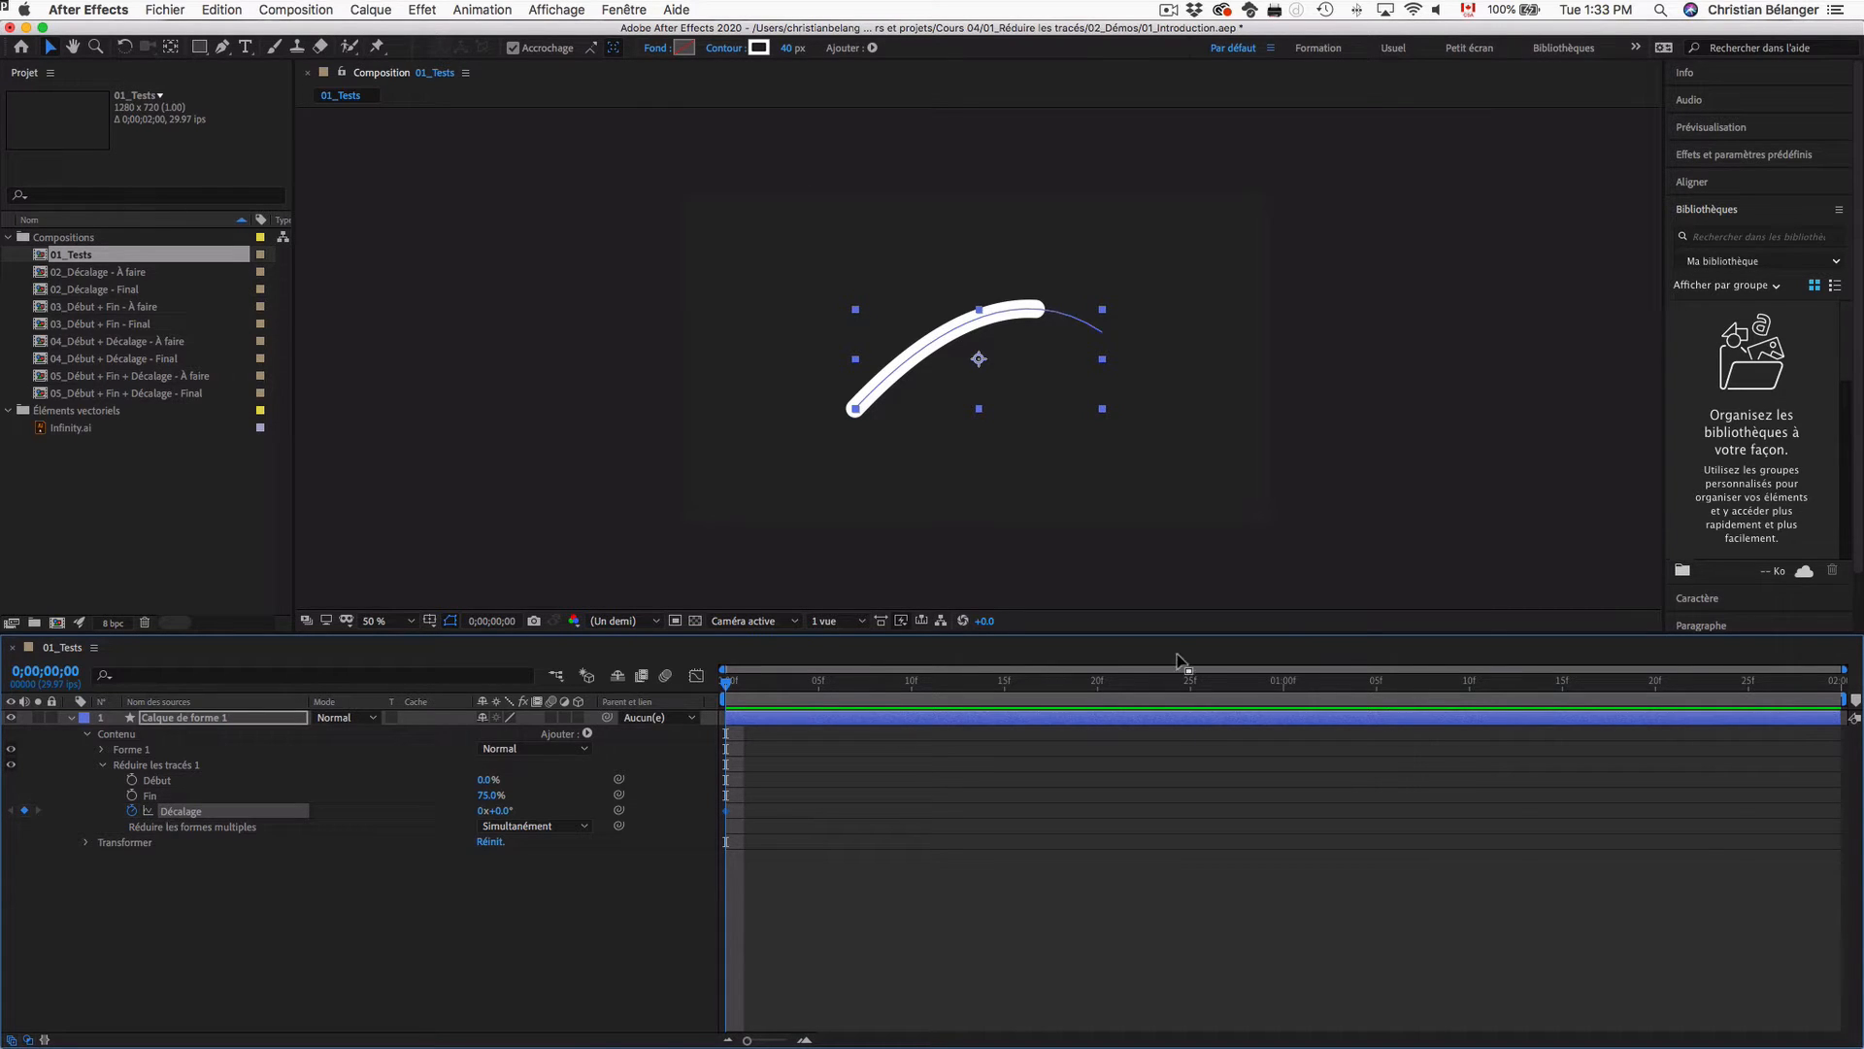
{"action": "left_click_drag", "start_coordinate": [1189, 681], "coordinate": [1282, 686]}
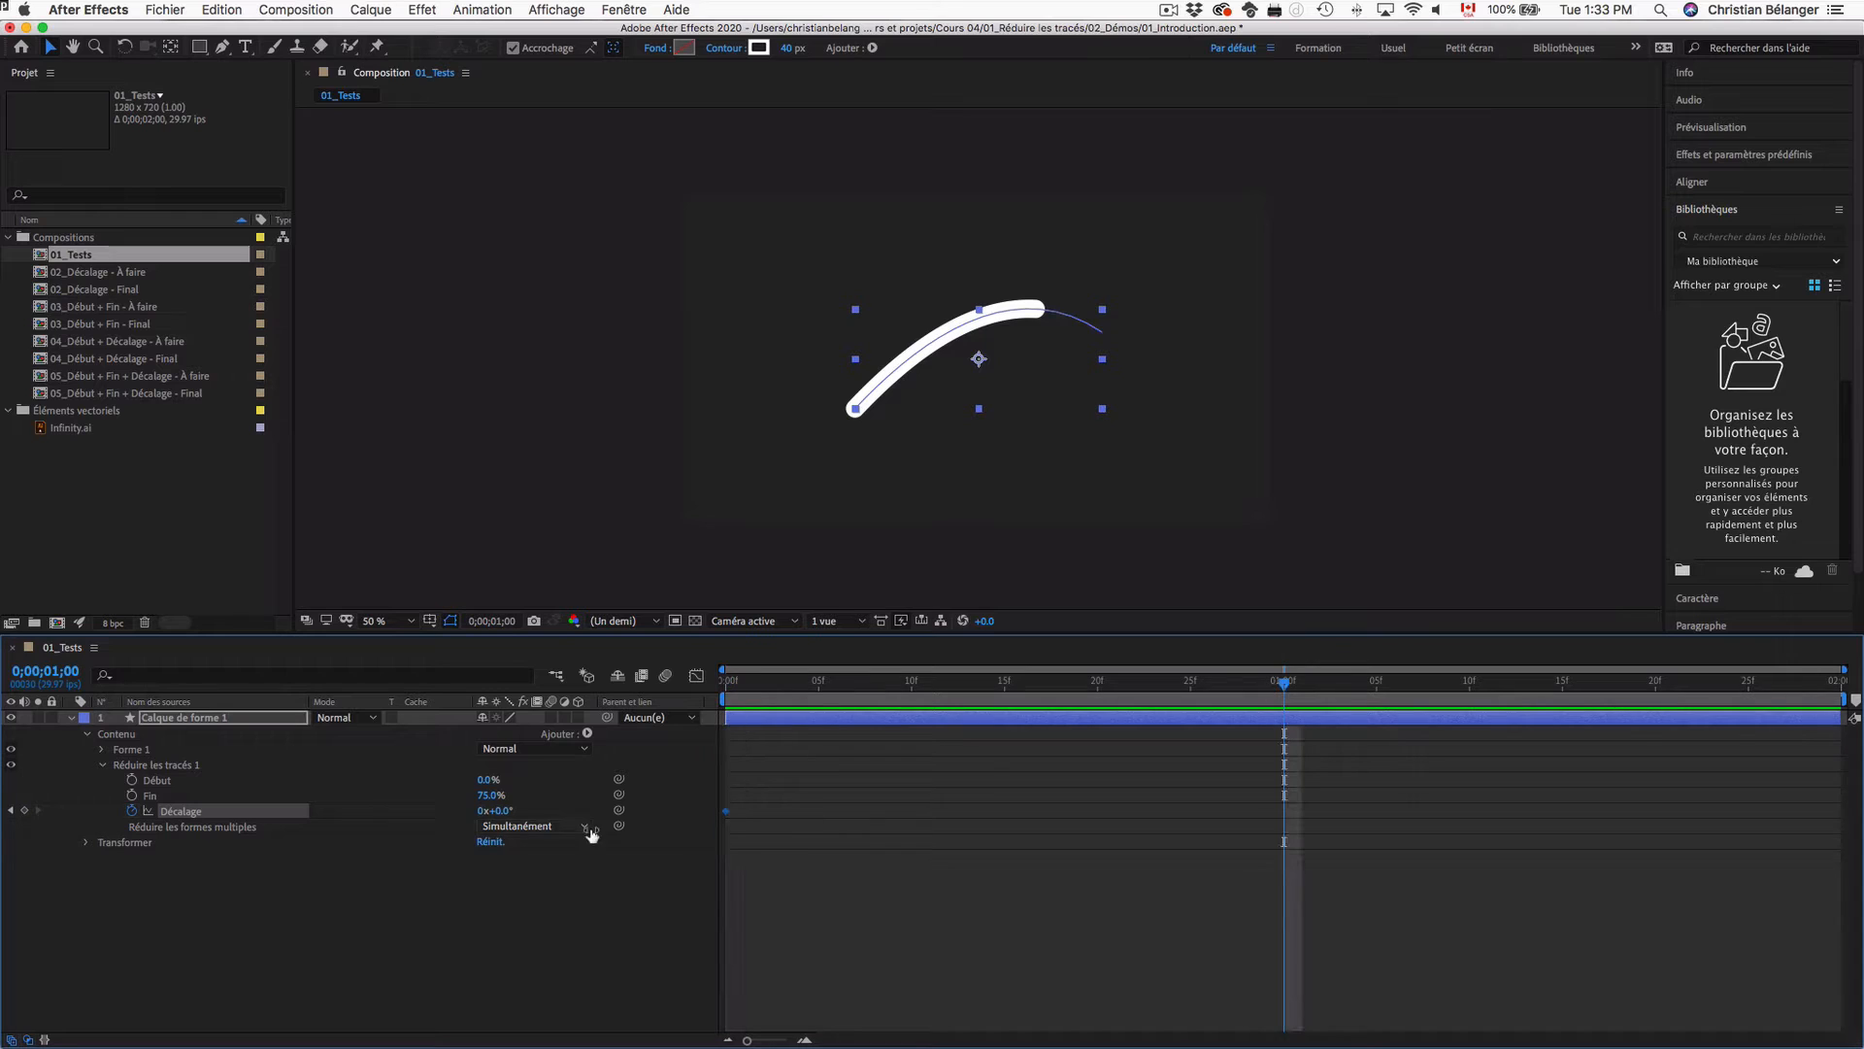
{"action": "left_click", "coordinate": [498, 810]}
{"action": "type", "text": "250"}
{"action": "key", "text": "Return"}
Step: Preview the Décalage animation and place the playhead on its second keyframe at 0;00;01;00
{"action": "key", "text": "space"}
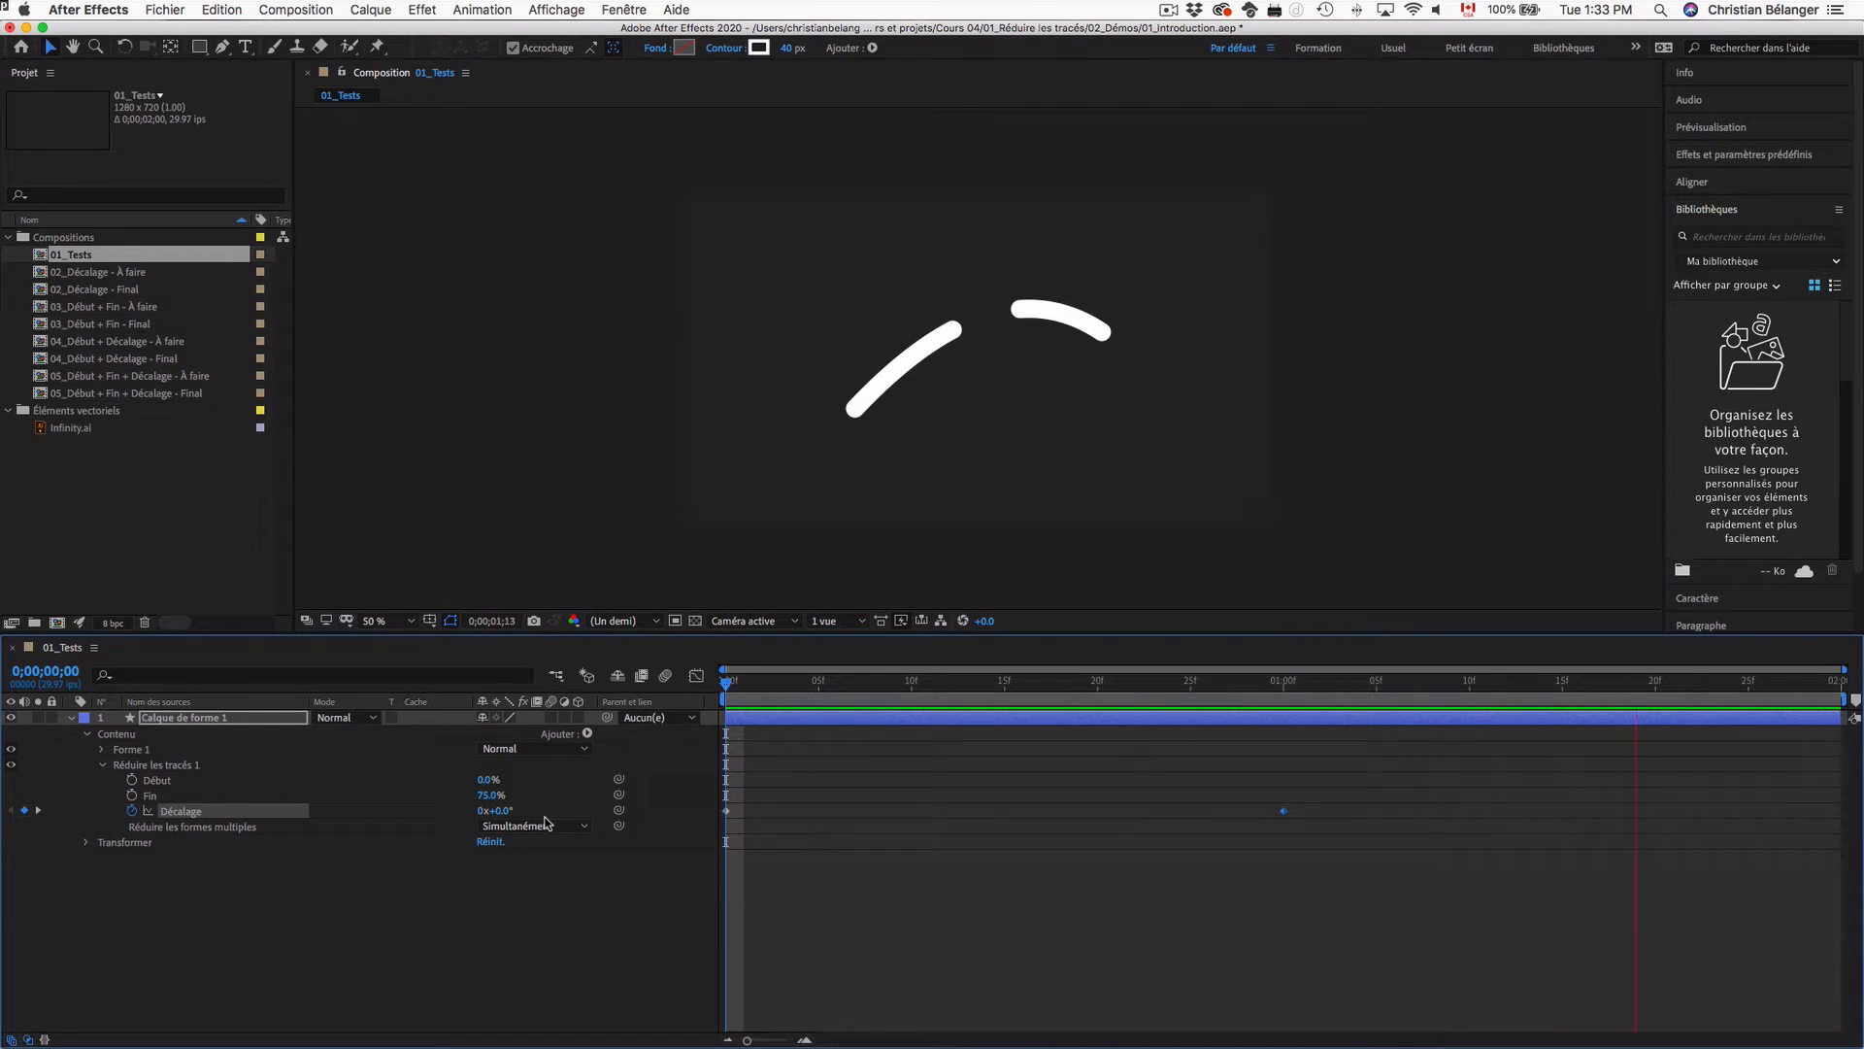
{"action": "key", "text": "space"}
{"action": "left_click", "coordinate": [1283, 683]}
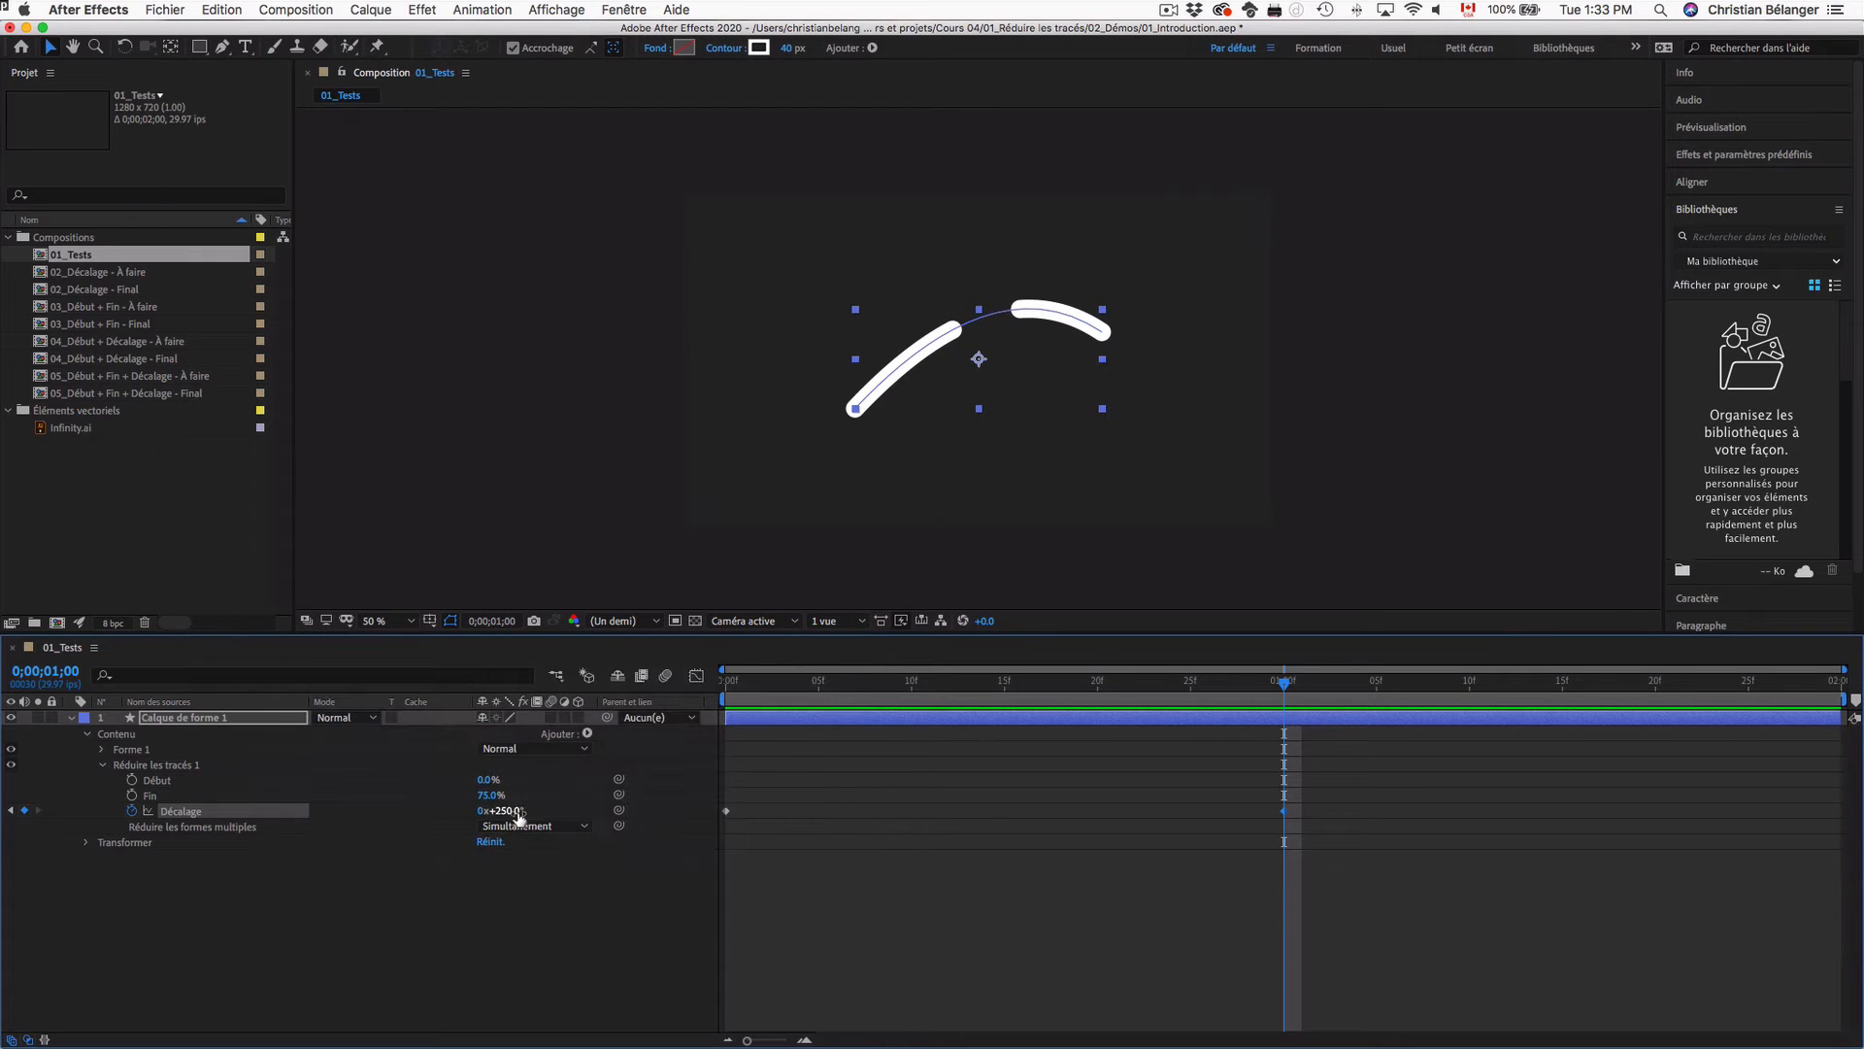
Step: Set the second Décalage keyframe of Réduire les tracés 1 at 0;00;01;00 to 5 revolutions and 0°
{"action": "left_click", "coordinate": [516, 812]}
{"action": "type", "text": "0"}
{"action": "key", "text": "Return"}
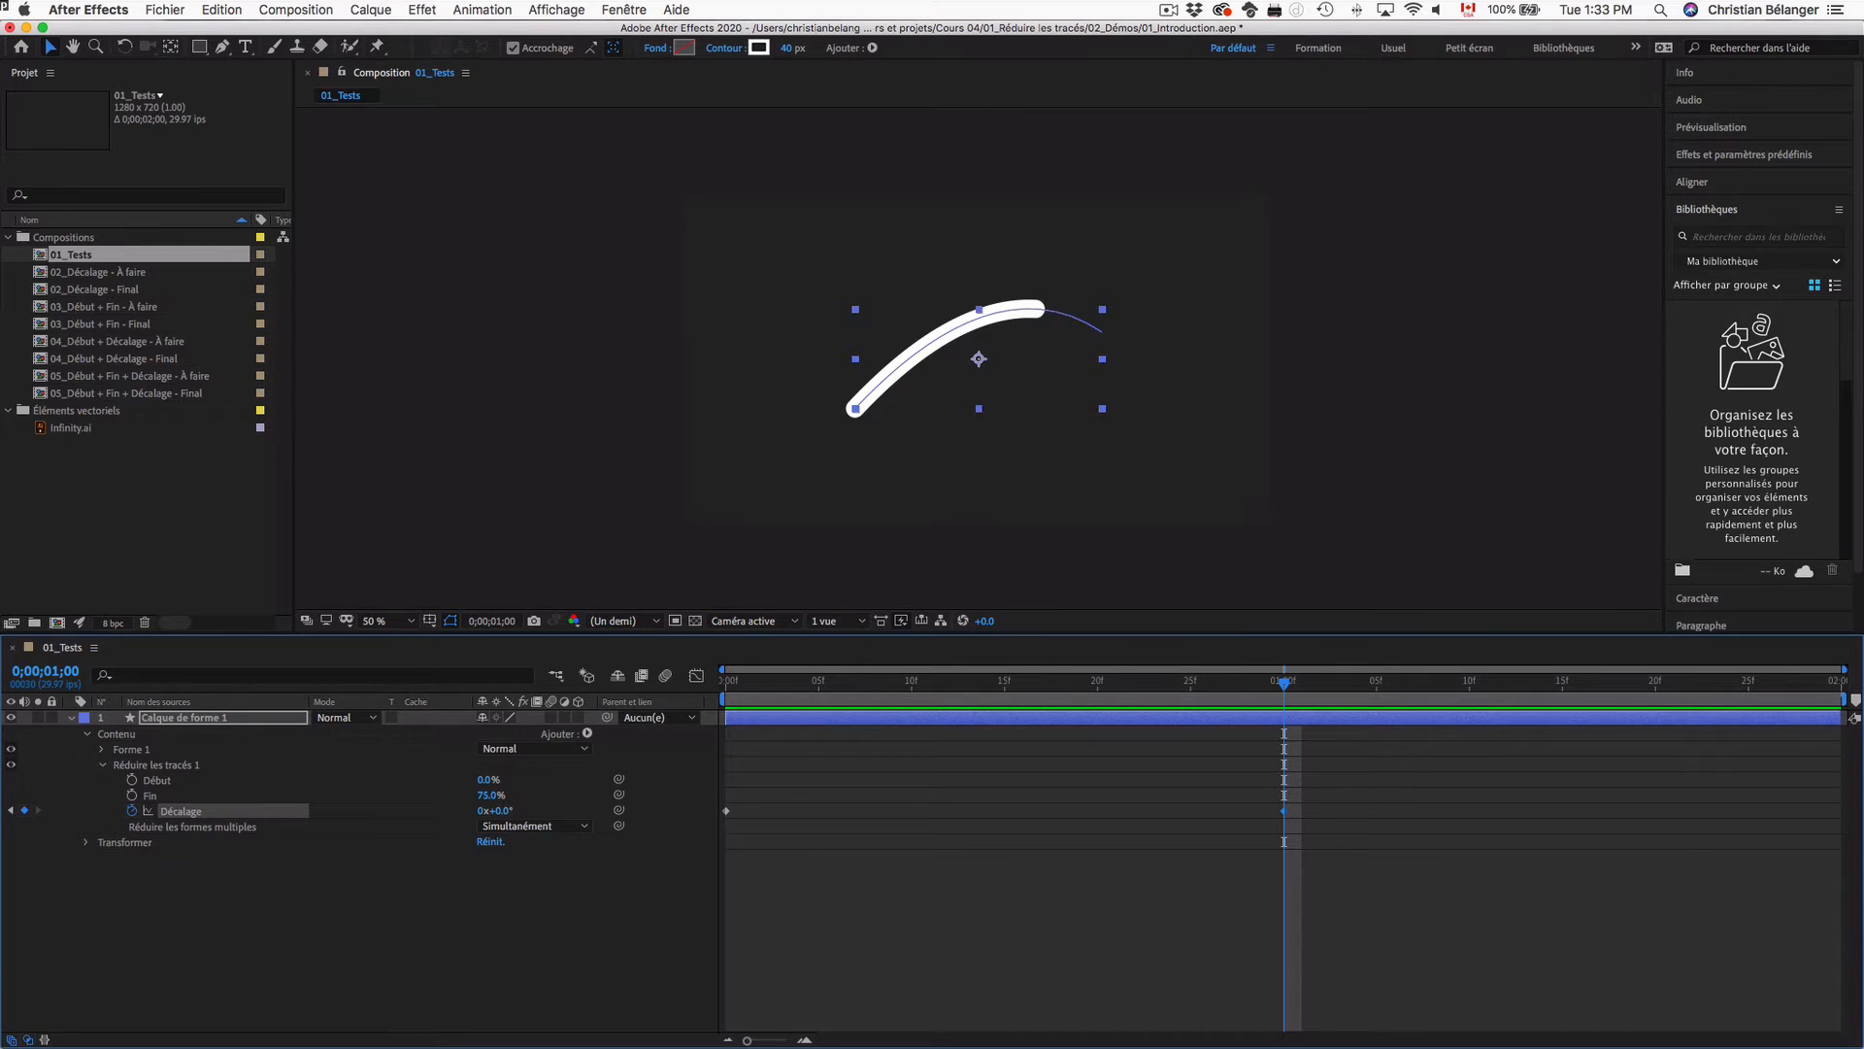
{"action": "left_click", "coordinate": [481, 811]}
{"action": "mouse_move", "coordinate": [1285, 812]}
{"action": "key", "text": "Return"}
Step: Compare the Décalage values at the two keyframes and preview the five-revolution animation from the first frame
{"action": "left_click", "coordinate": [729, 681]}
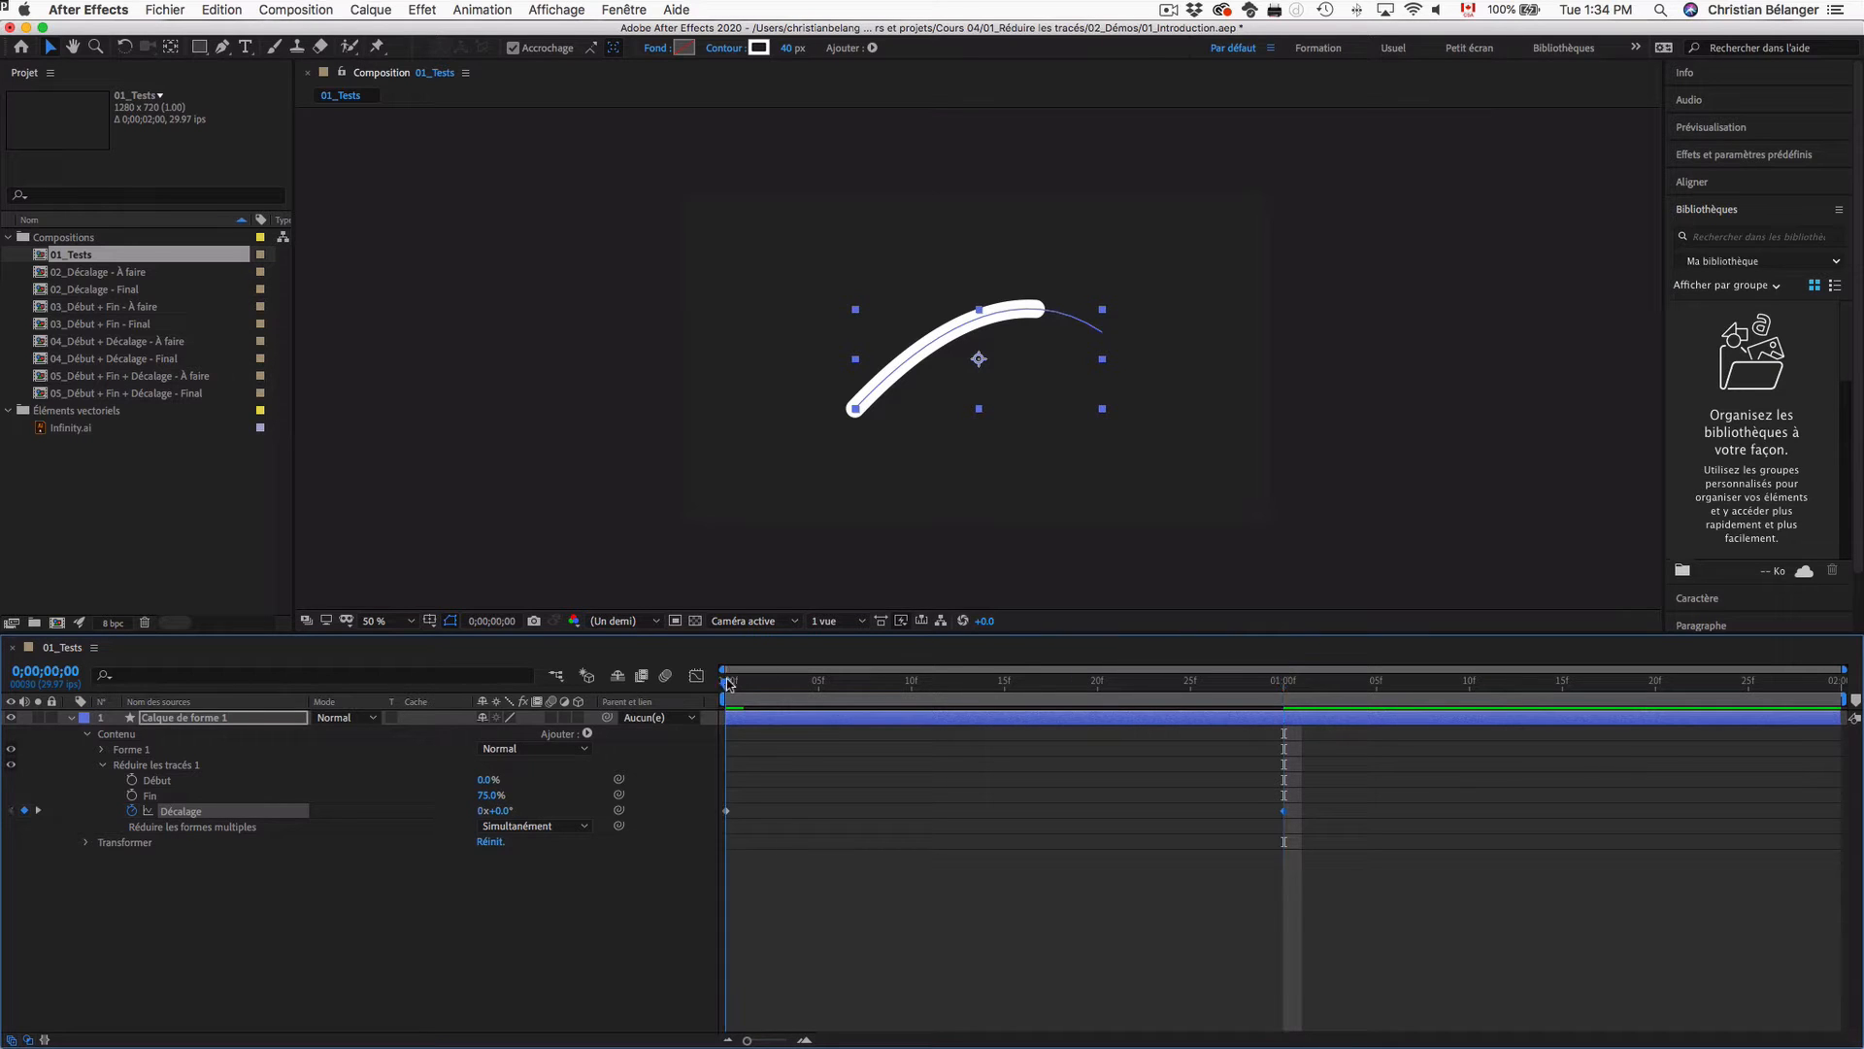
{"action": "left_click", "coordinate": [1287, 683]}
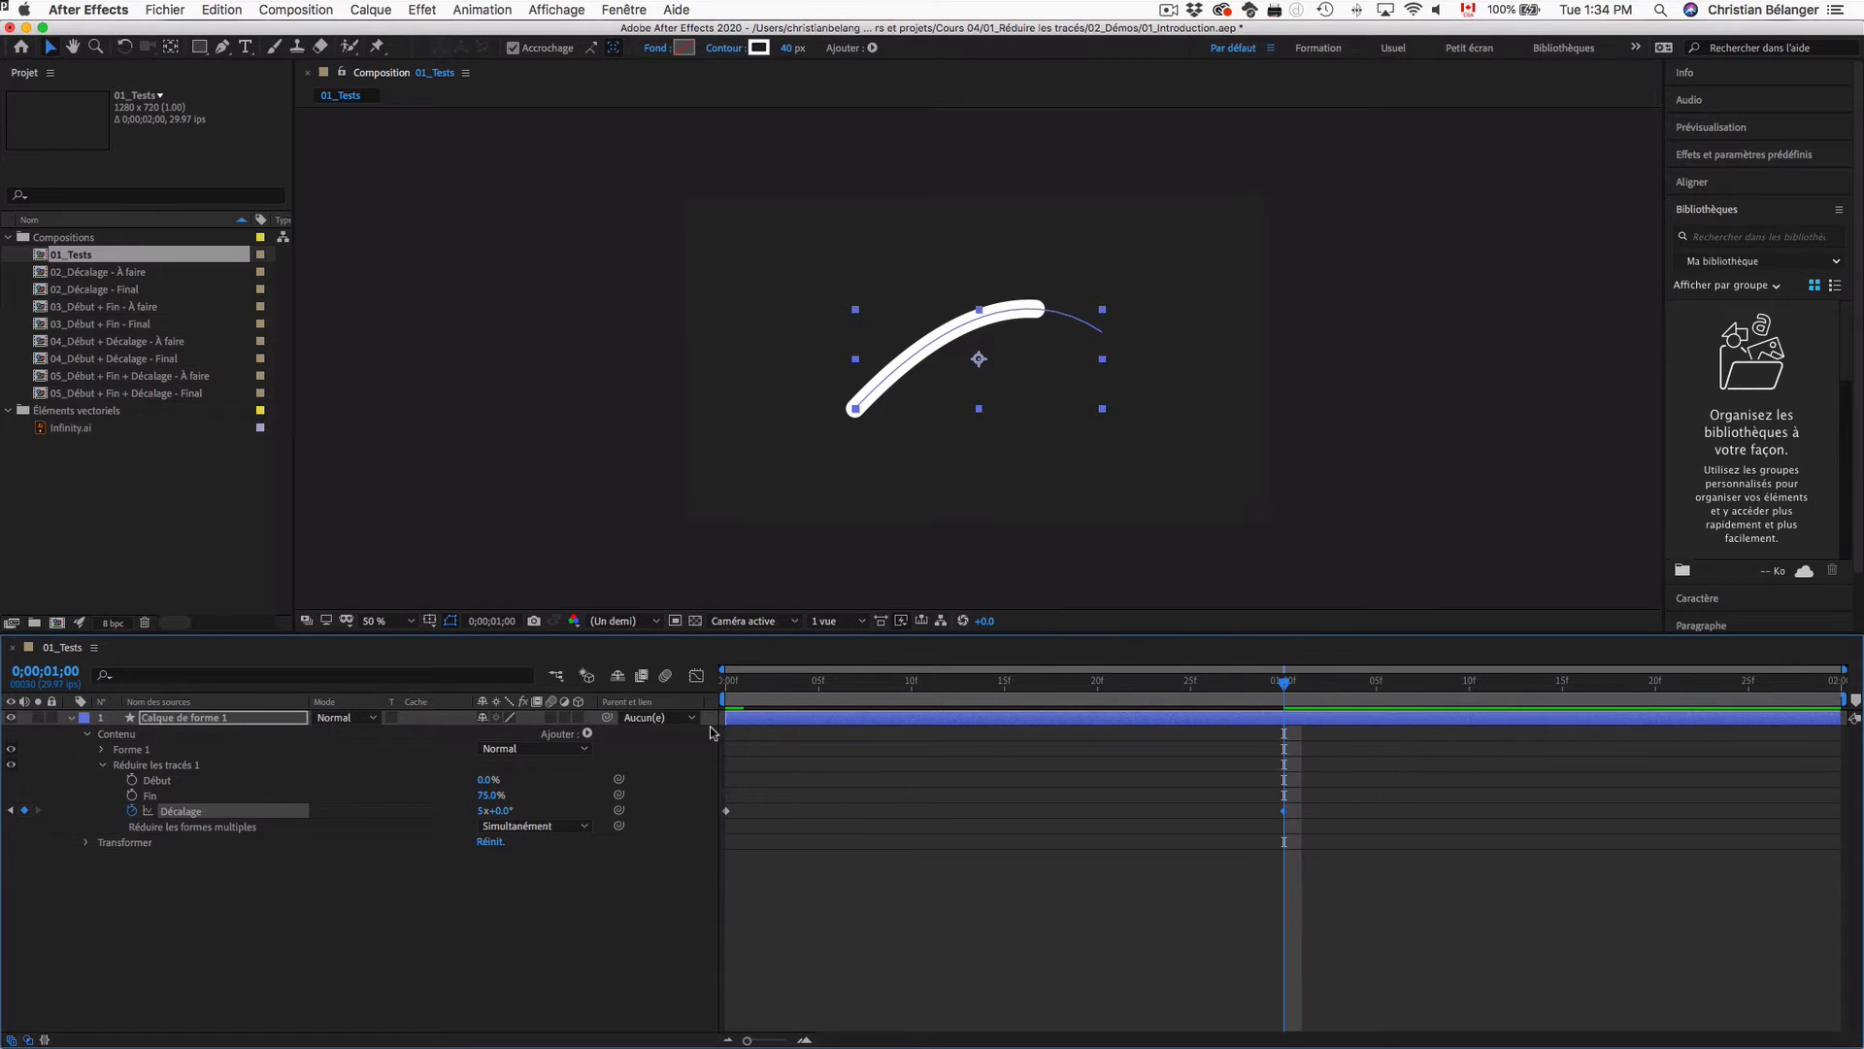
{"action": "left_click", "coordinate": [727, 683]}
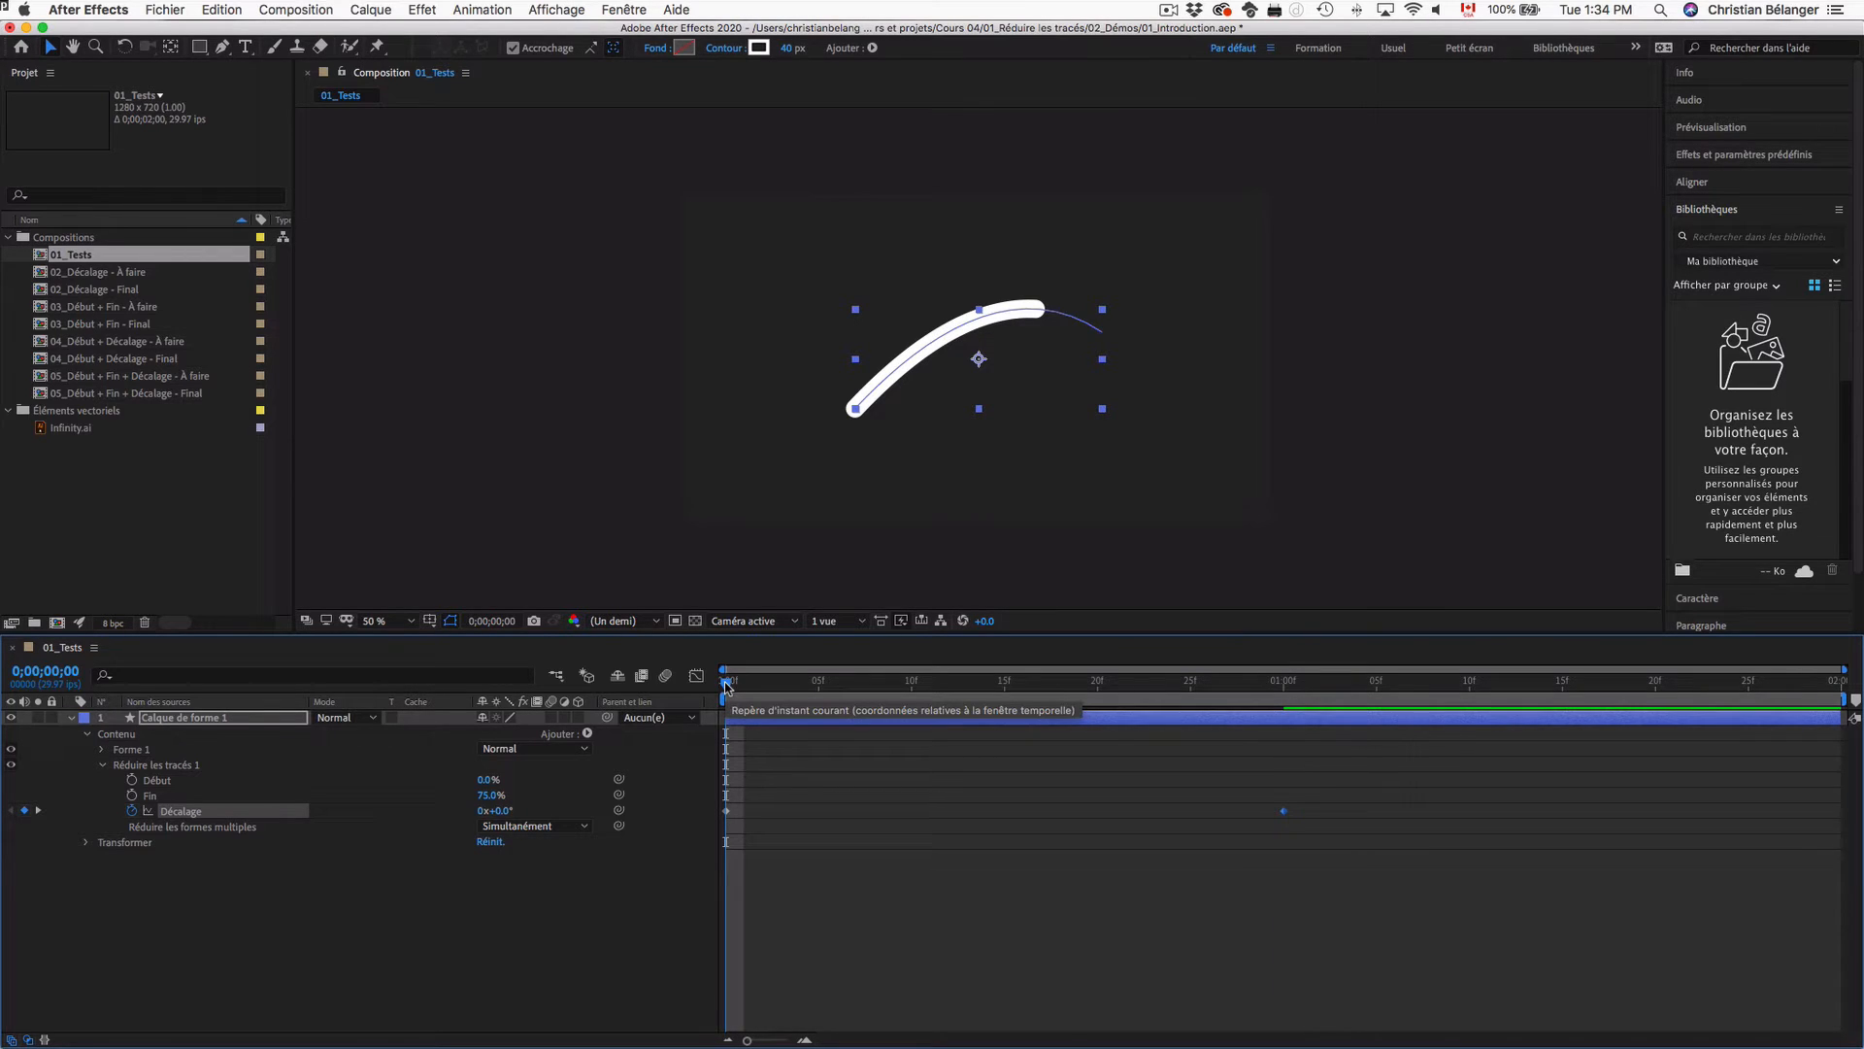
{"action": "key", "text": "space"}
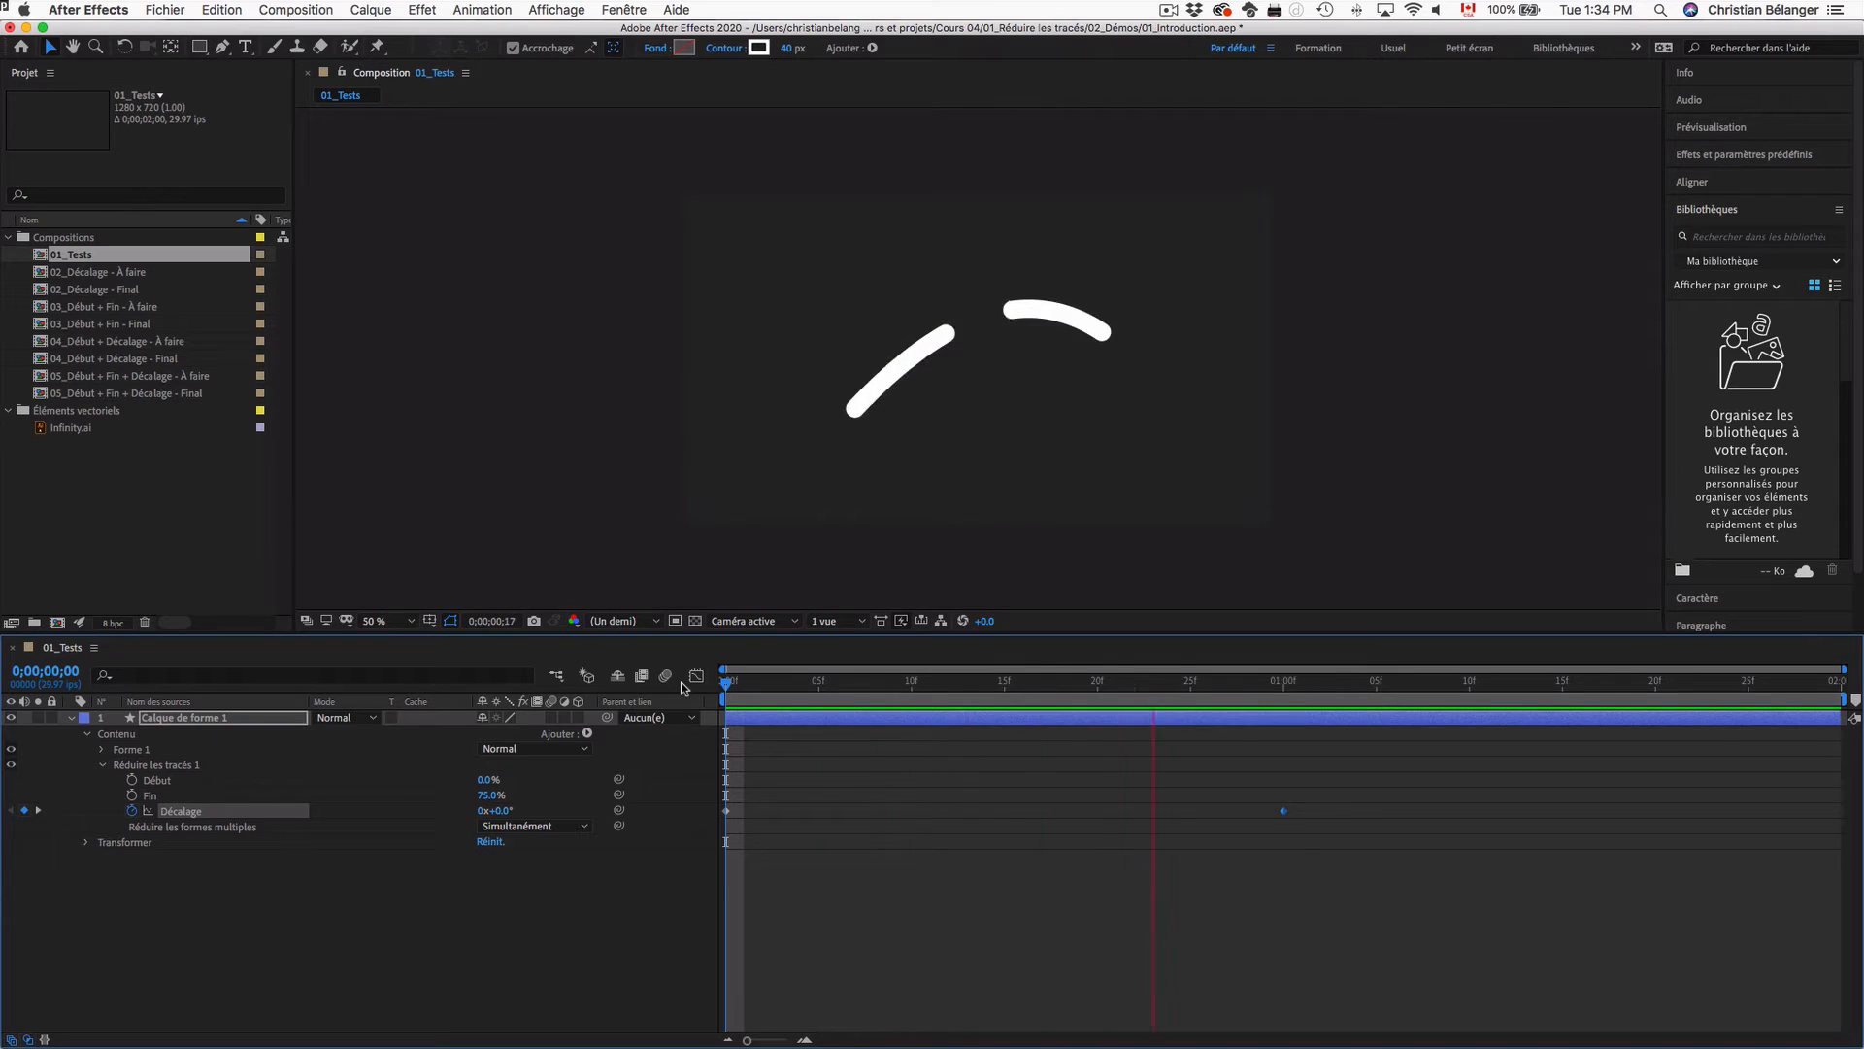
{"action": "key", "text": "space"}
Step: Set the second Décalage keyframe at 0;00;01;00 to 3 revolutions and preview the animation from the first frame
{"action": "left_click", "coordinate": [1282, 683]}
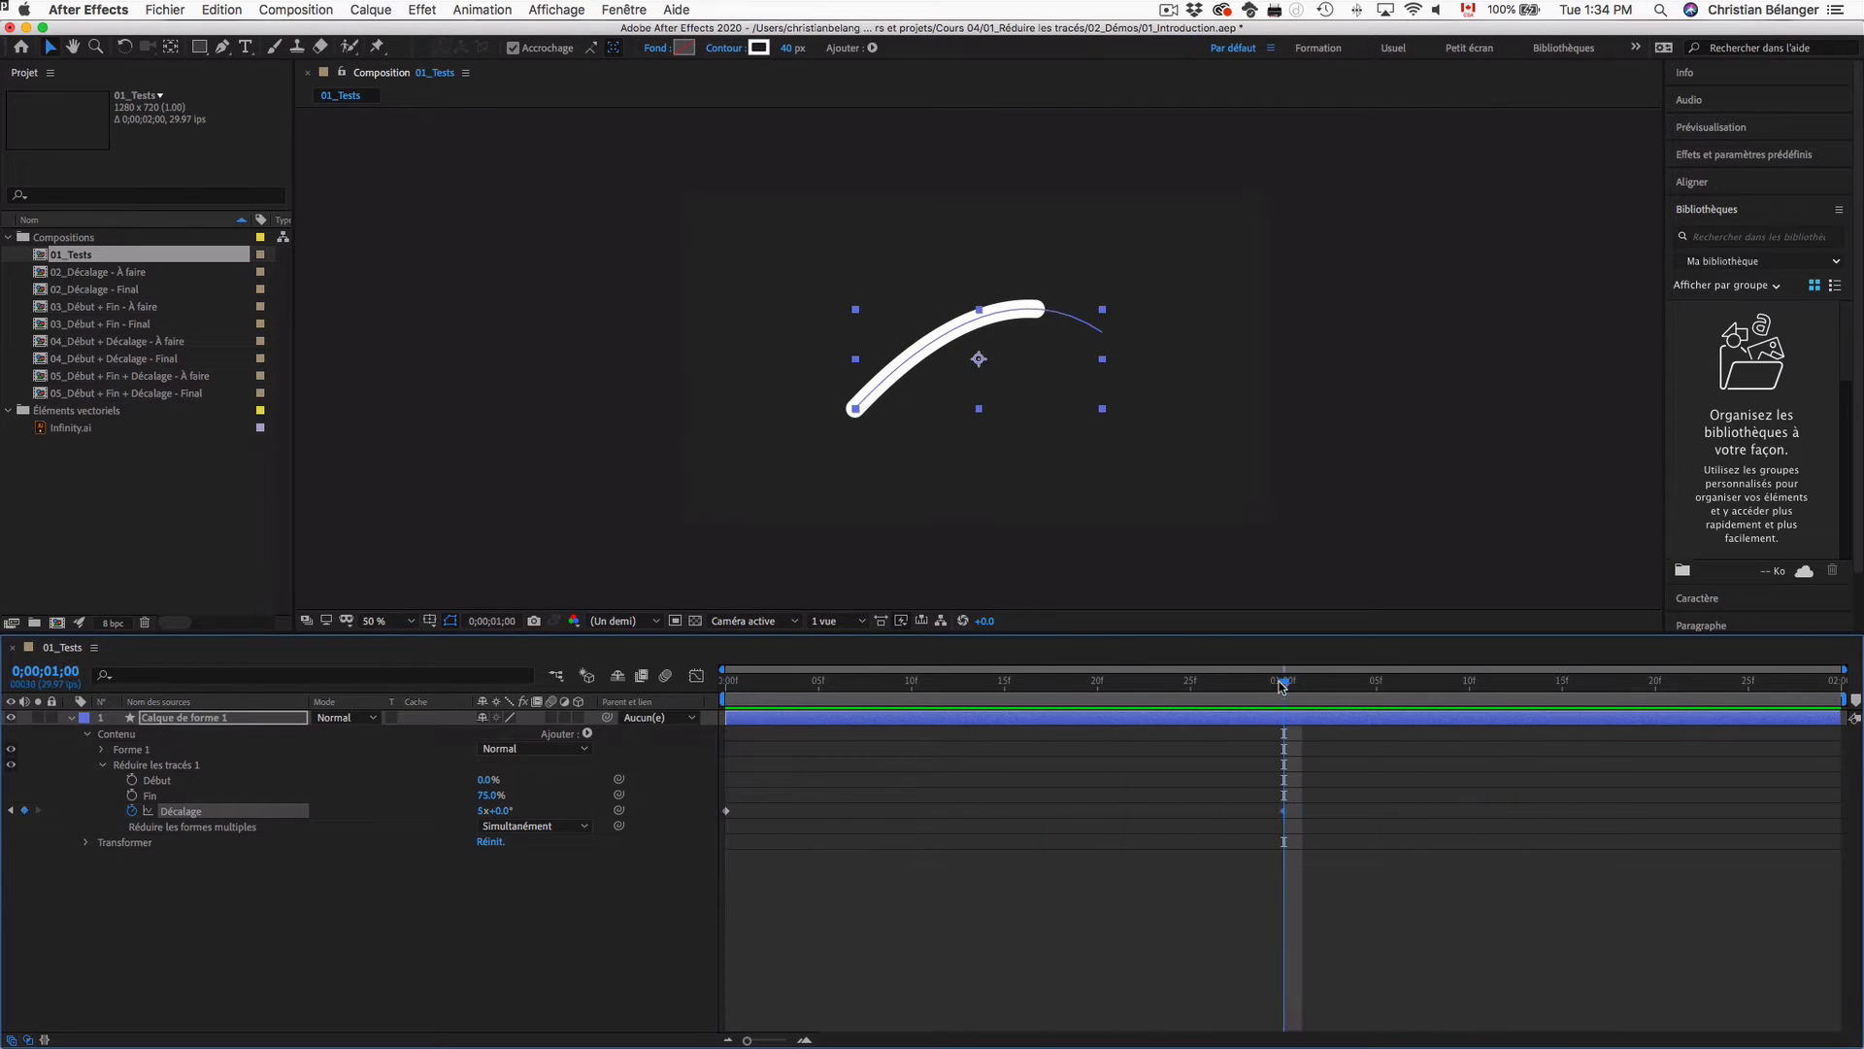
{"action": "left_click", "coordinate": [479, 811]}
{"action": "type", "text": "5"}
{"action": "key", "text": "Return"}
{"action": "key", "text": "Home"}
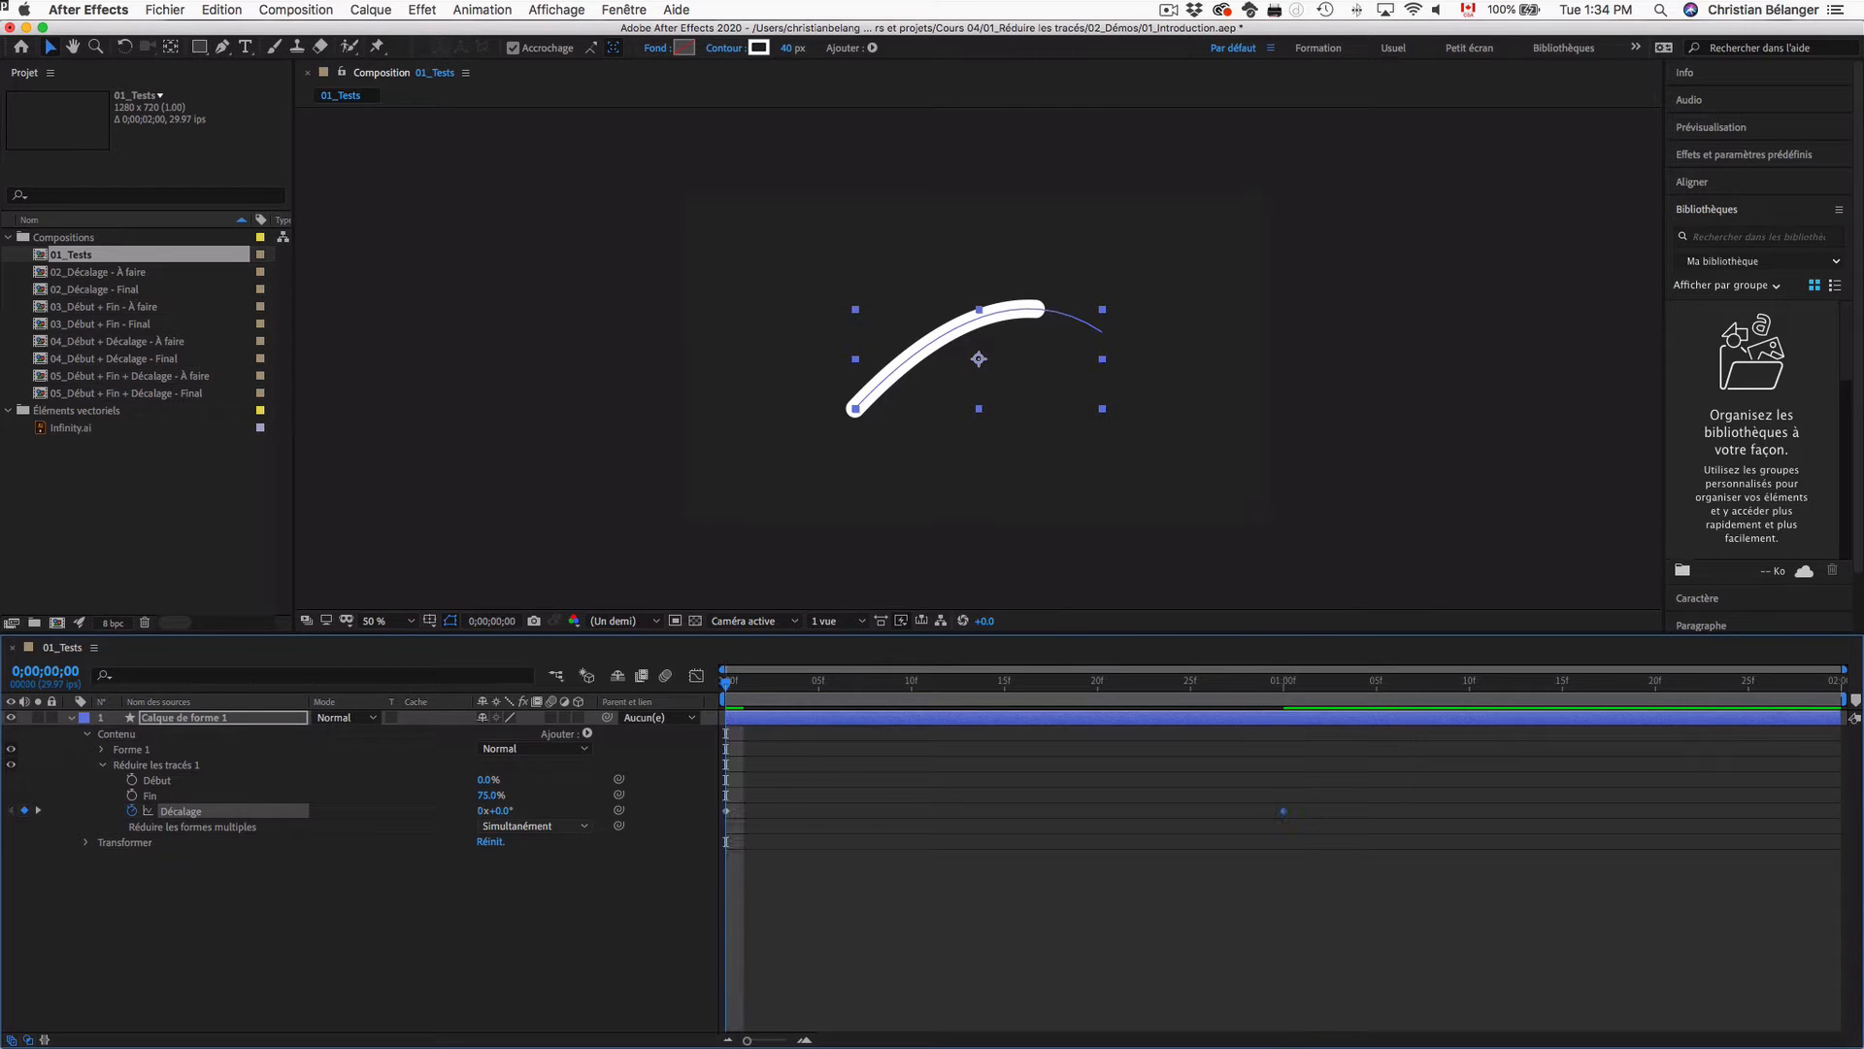
{"action": "key", "text": "space"}
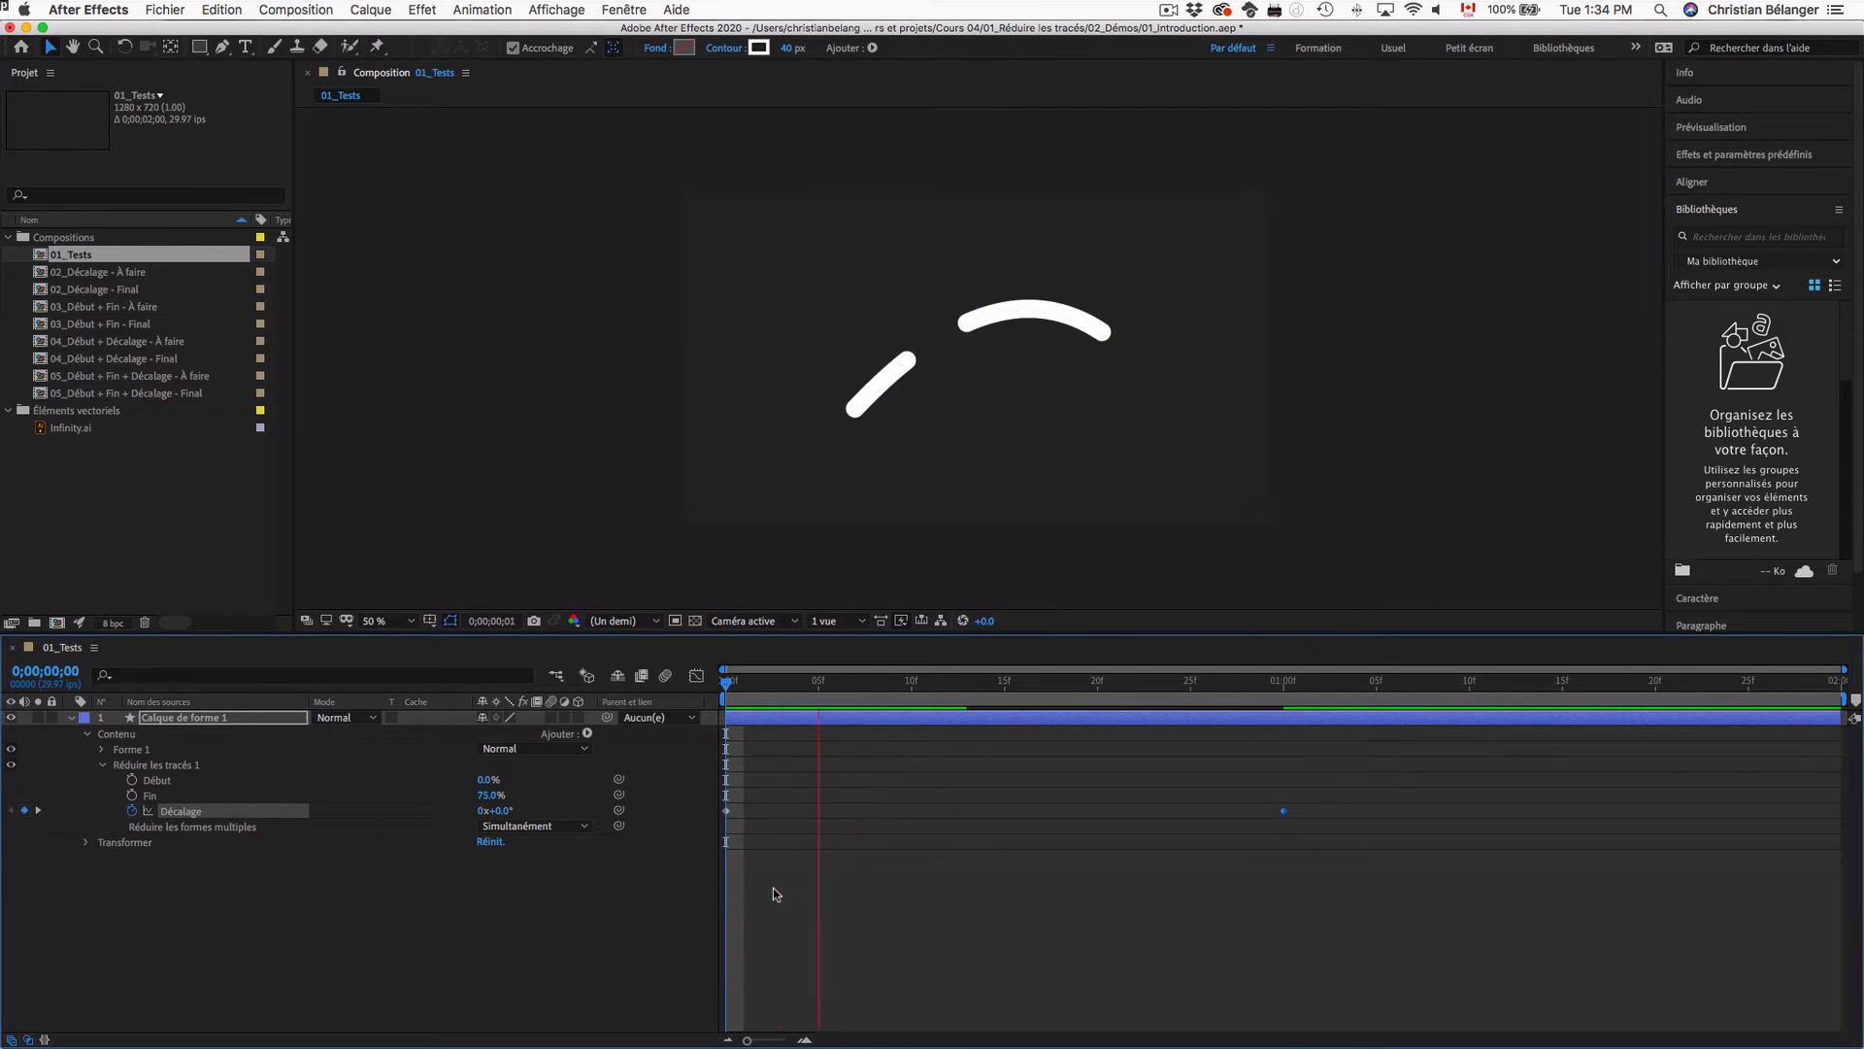
{"action": "key", "text": "space"}
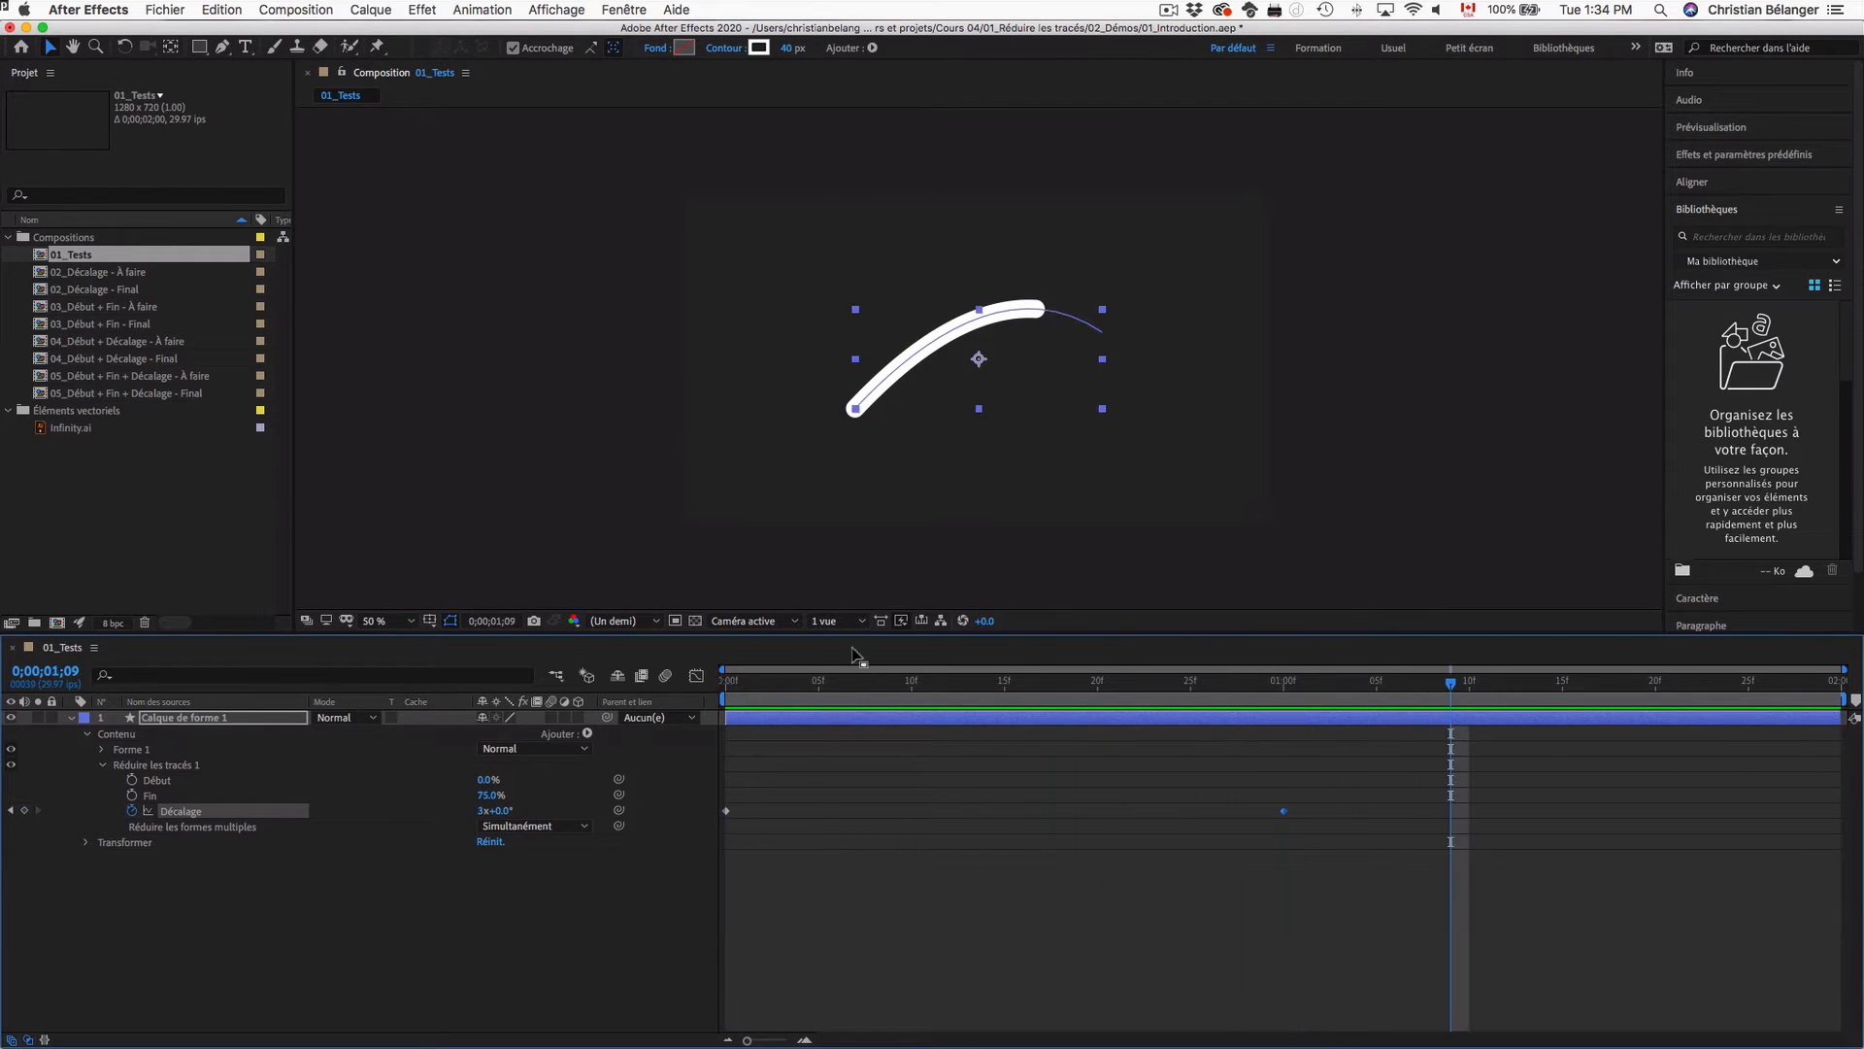
Step: Set the second Décalage keyframe at 0;00;01;00 to 2 revolutions and preview the animation from the first frame
{"action": "left_click", "coordinate": [1283, 682]}
{"action": "left_click", "coordinate": [488, 811]}
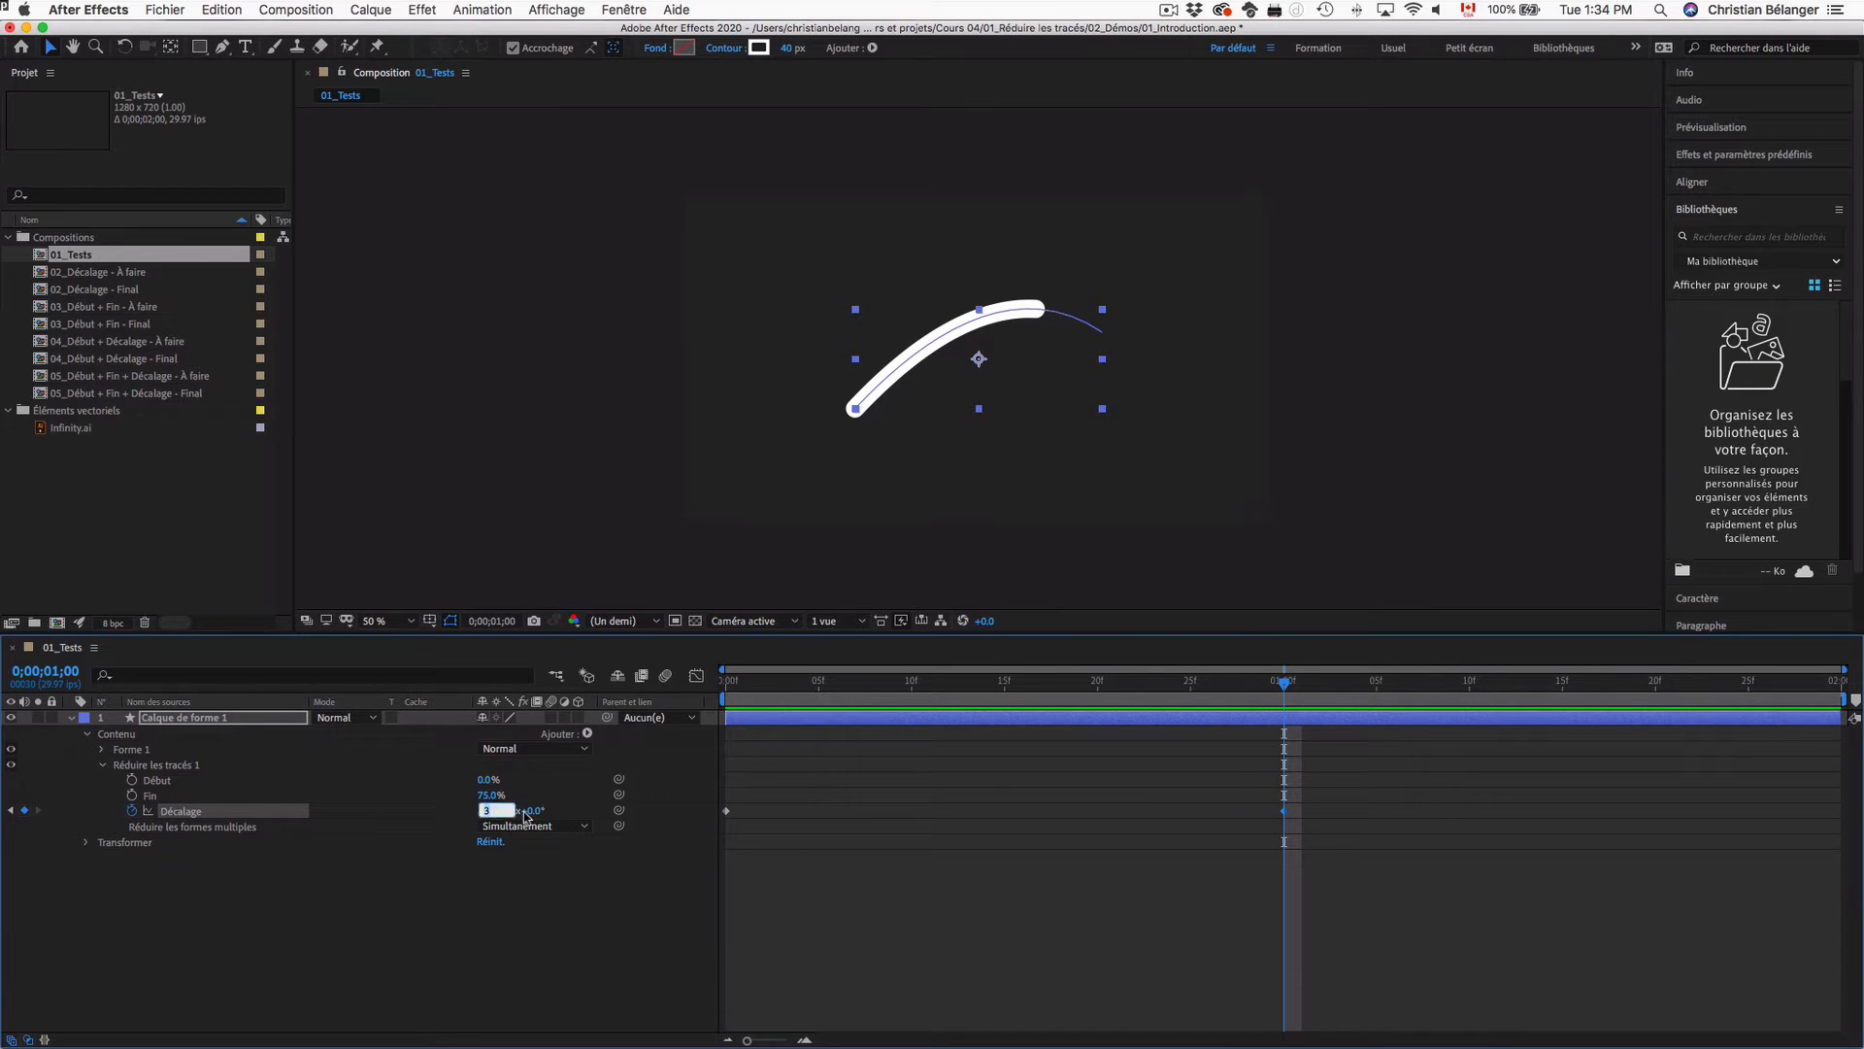
{"action": "type", "text": "0"}
{"action": "key", "text": "Return"}
{"action": "key", "text": "Home"}
{"action": "key", "text": "space"}
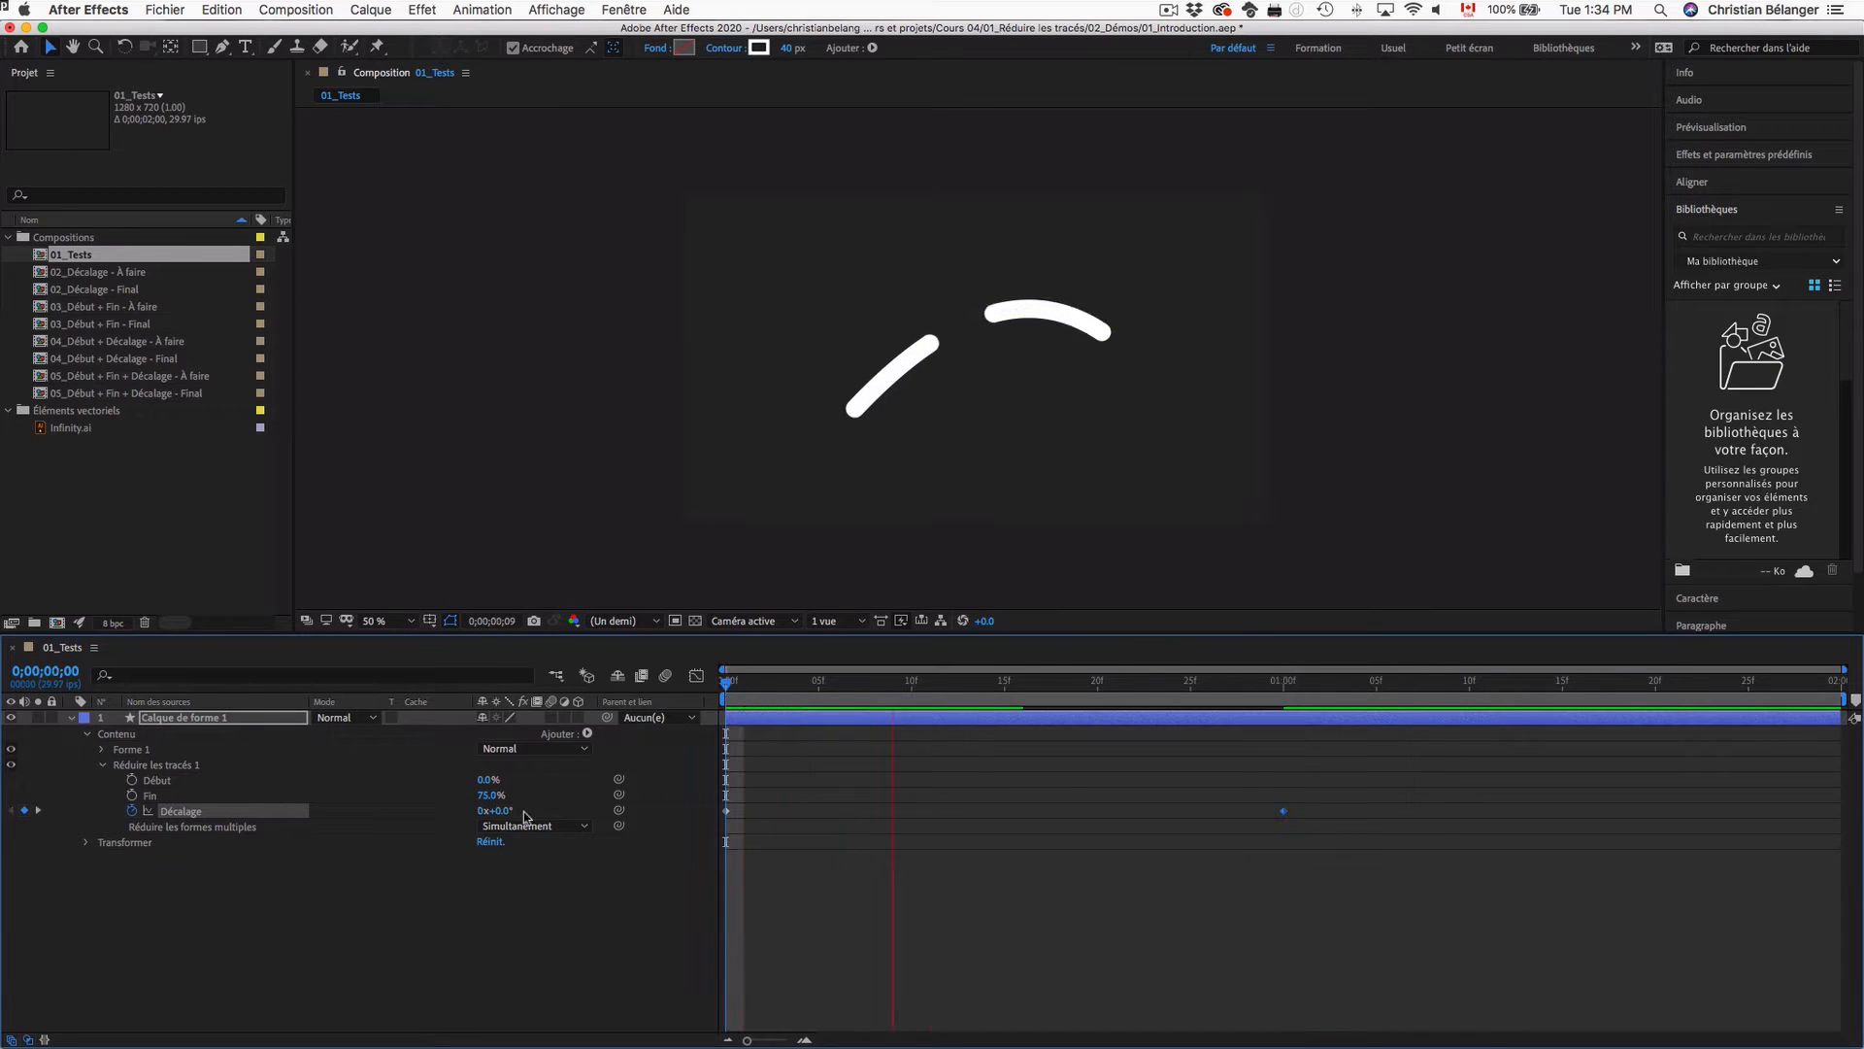
{"action": "key", "text": "space"}
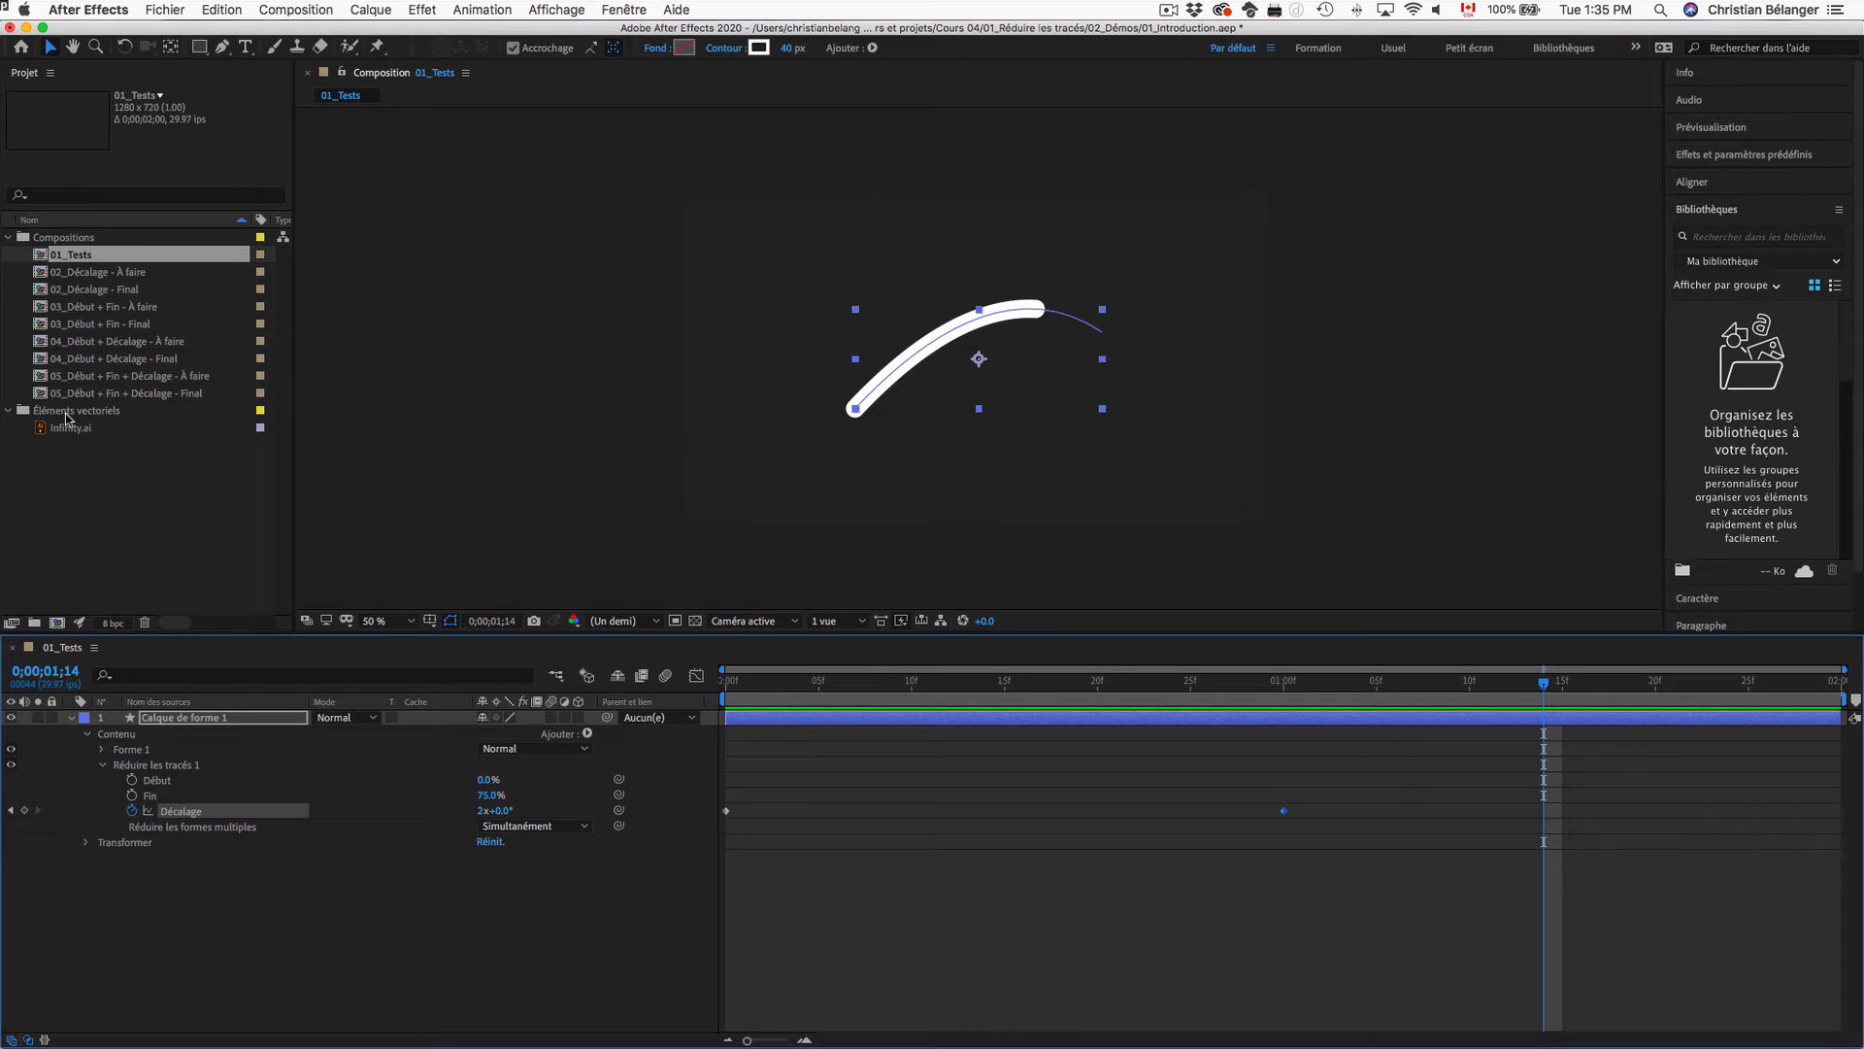
Step: Open the compositions 02_Décalage - Final and 02_Décalage - À faire, and preview the final version's animation
{"action": "double_click", "coordinate": [156, 290]}
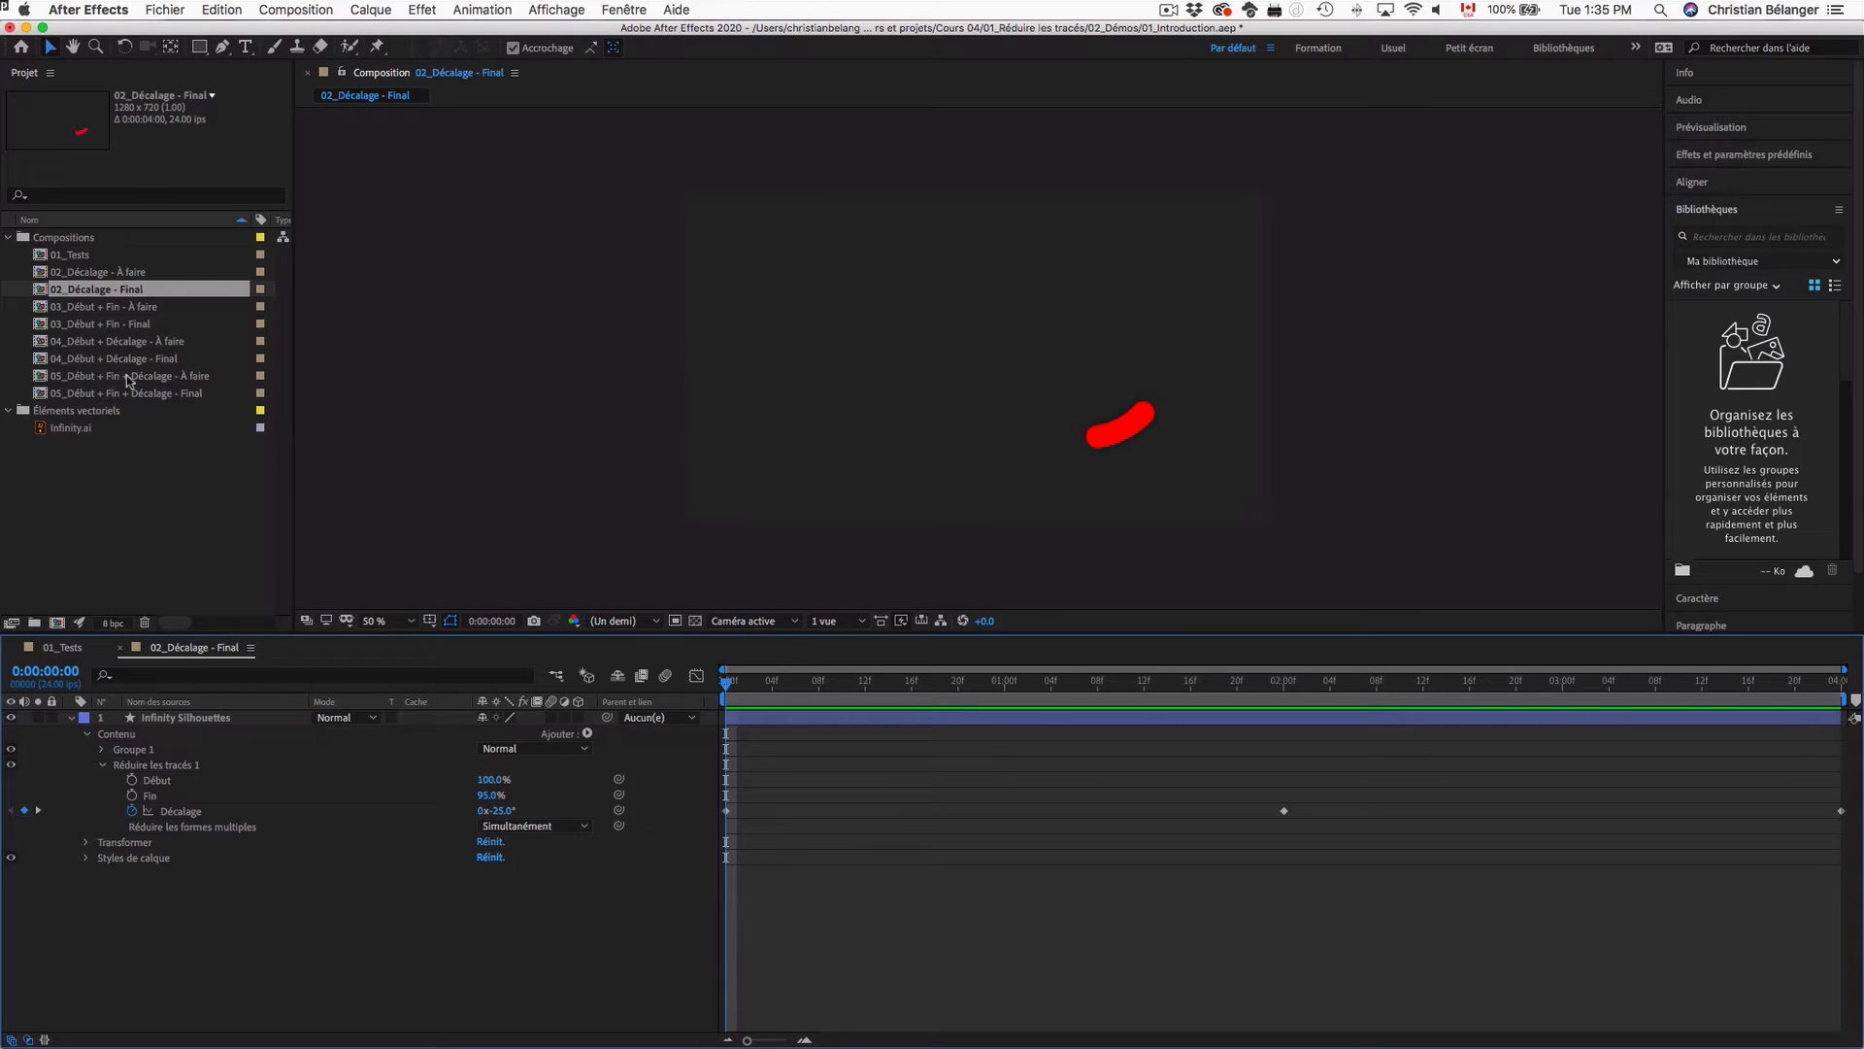
{"action": "double_click", "coordinate": [142, 272]}
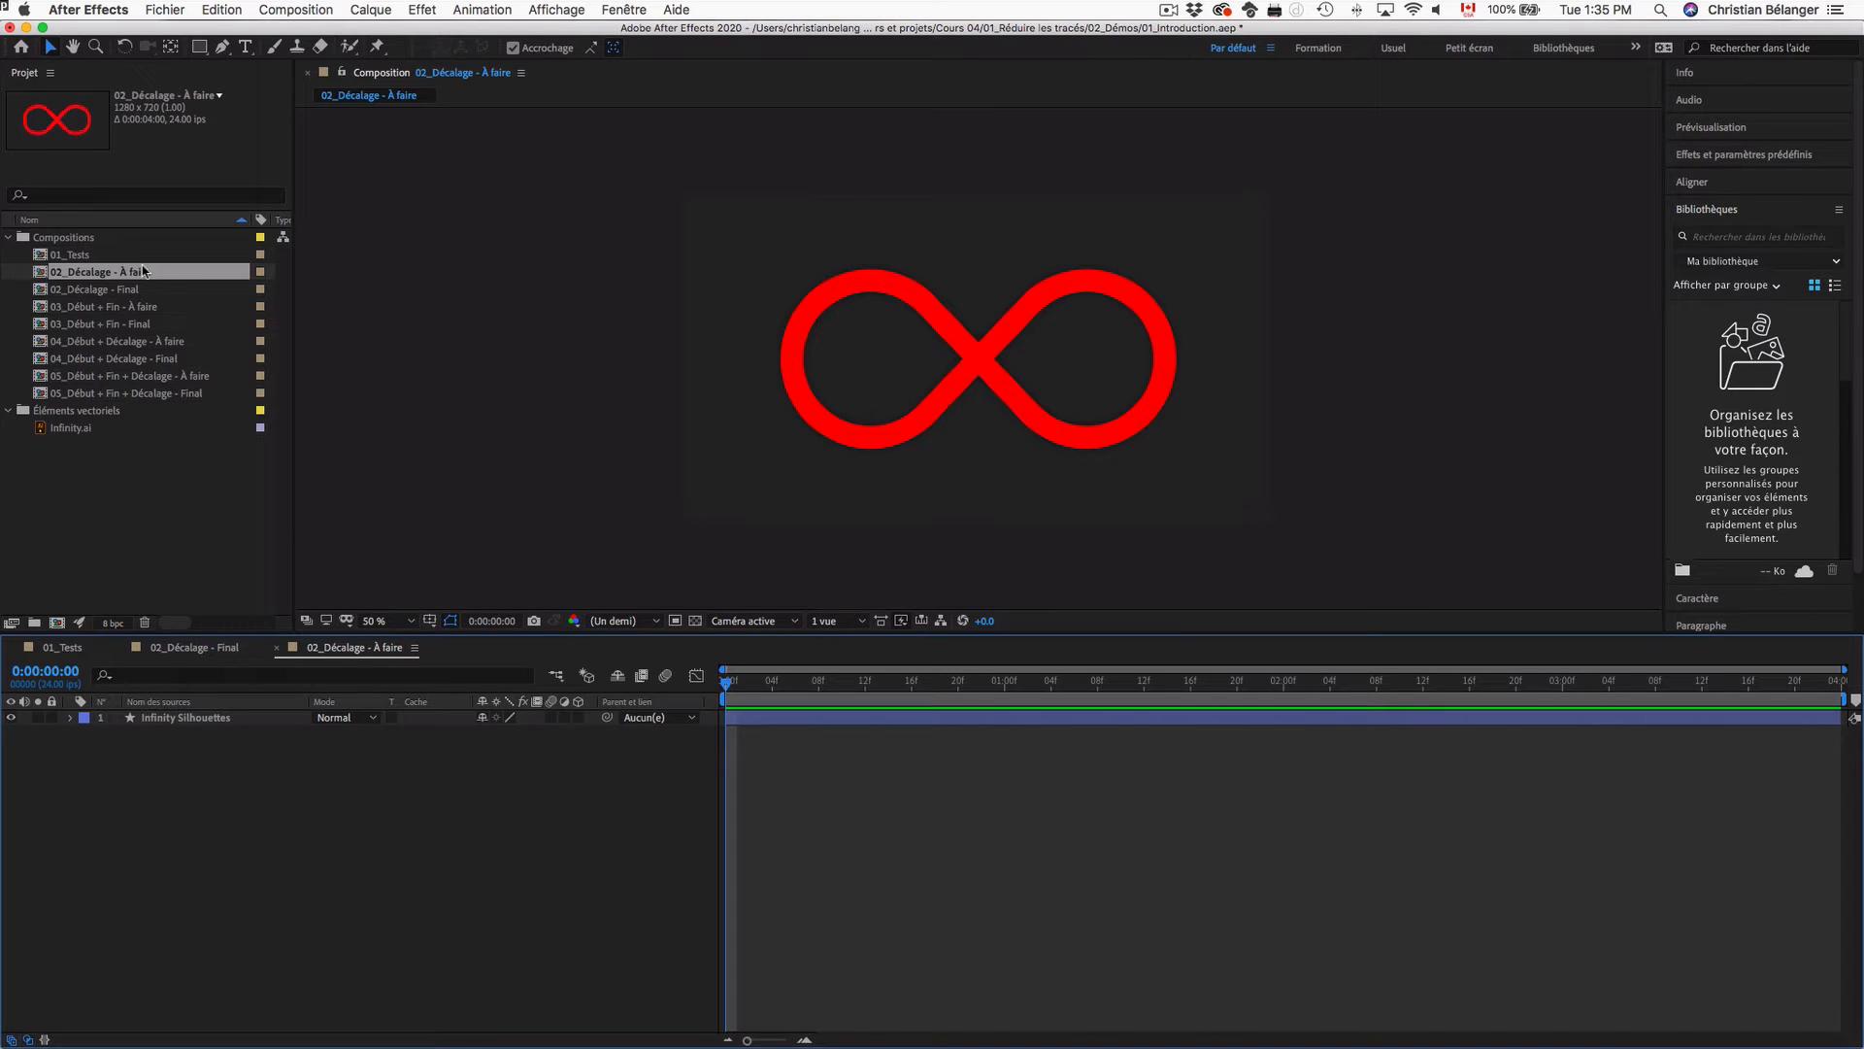
{"action": "double_click", "coordinate": [94, 289]}
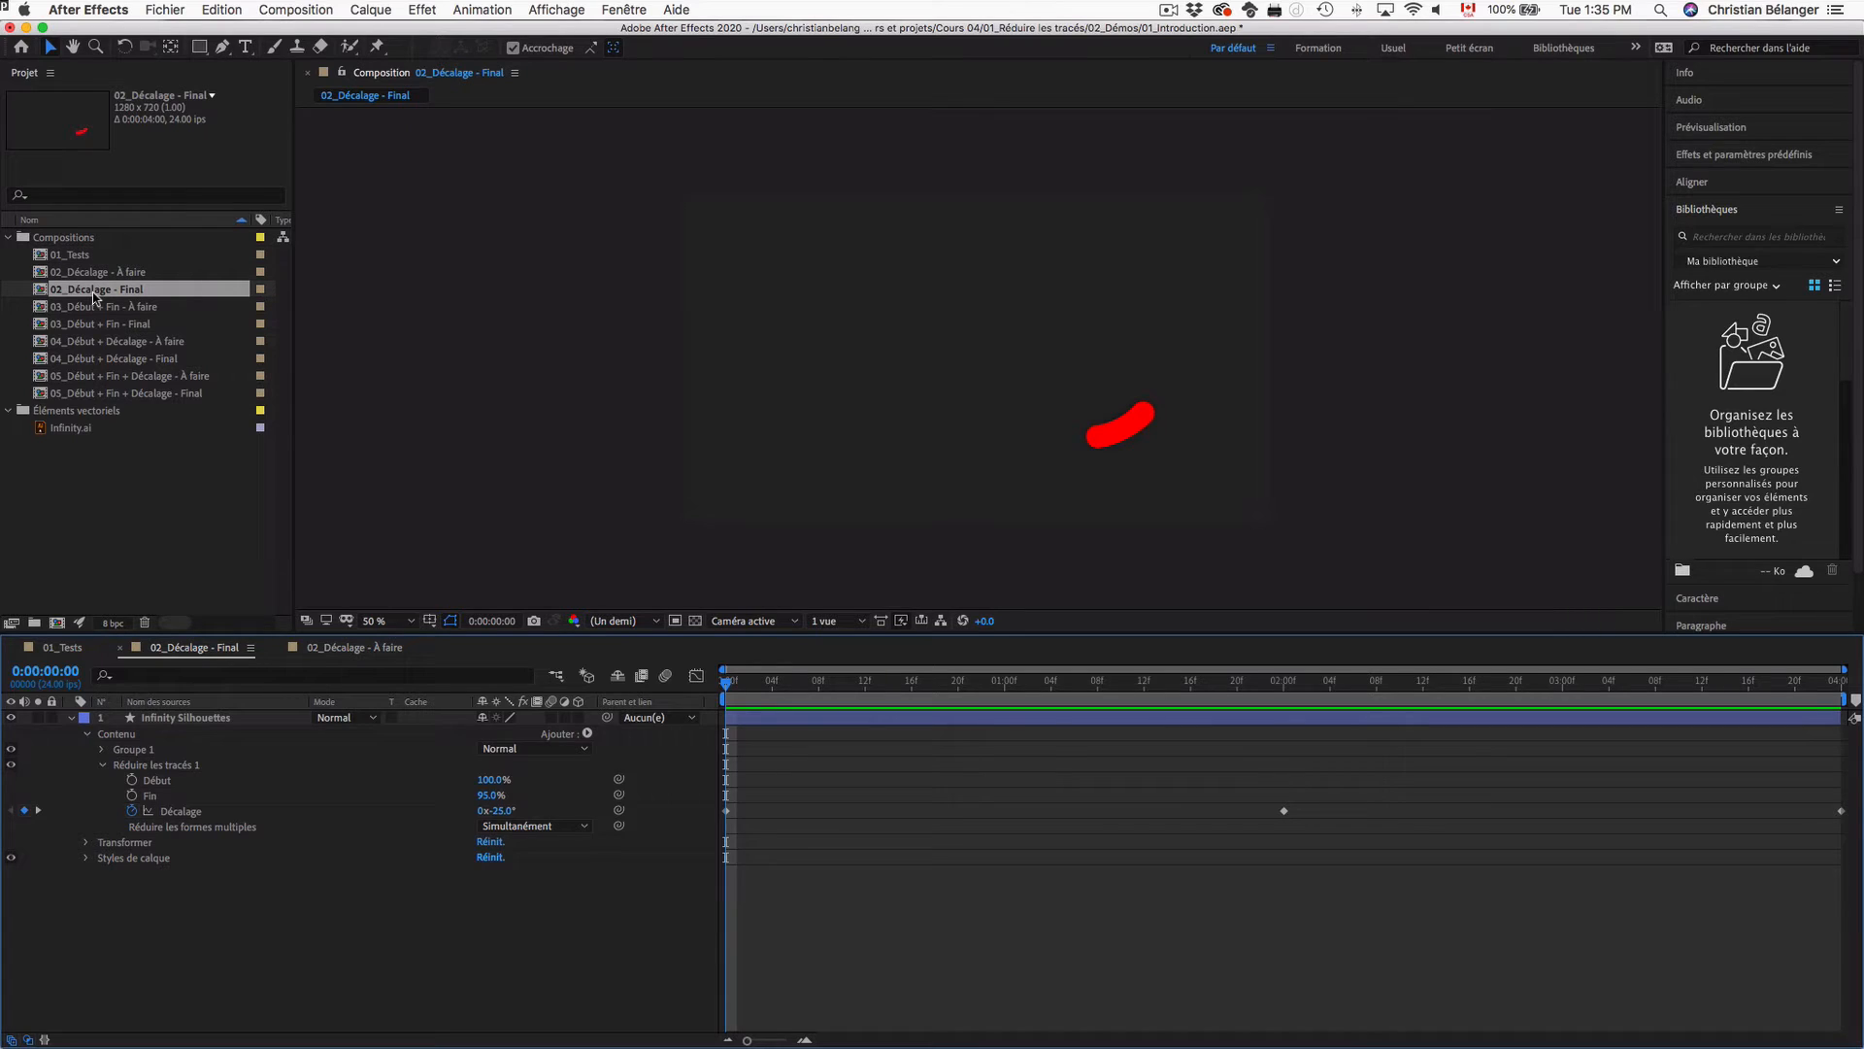
{"action": "key", "text": "space"}
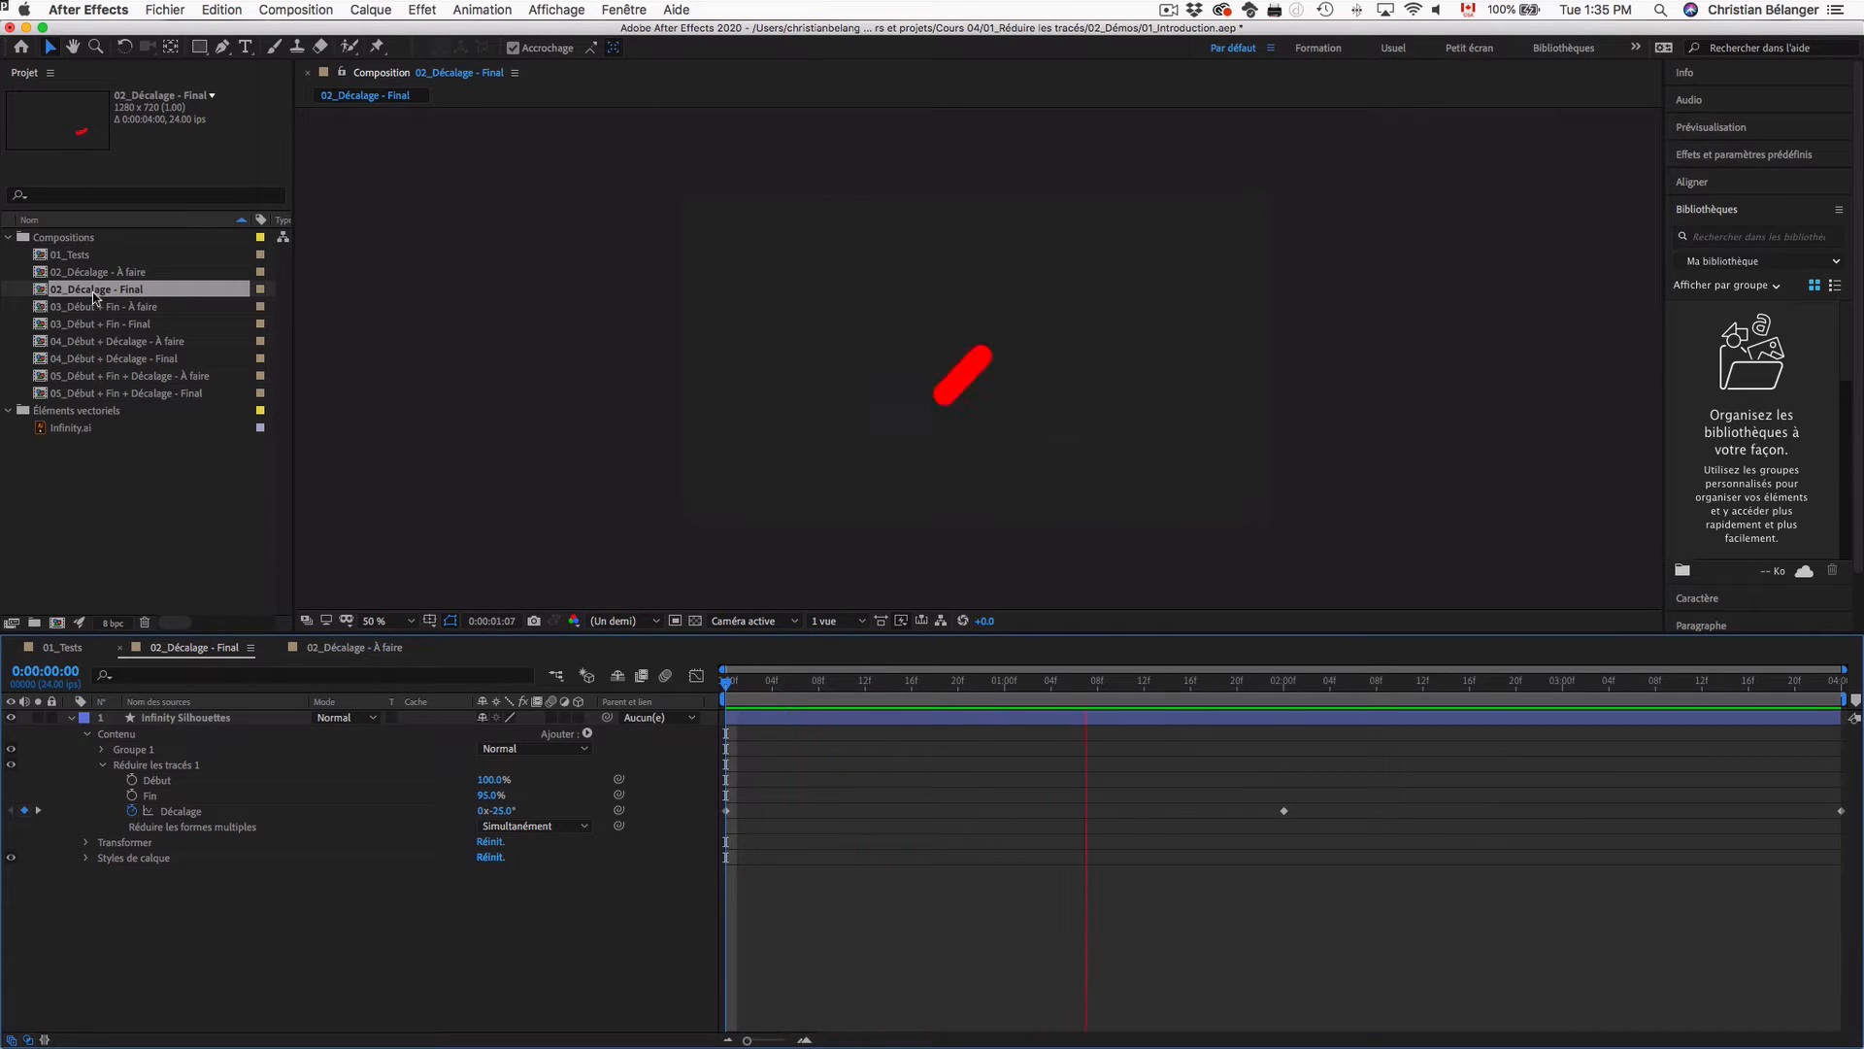
{"action": "key", "text": "space"}
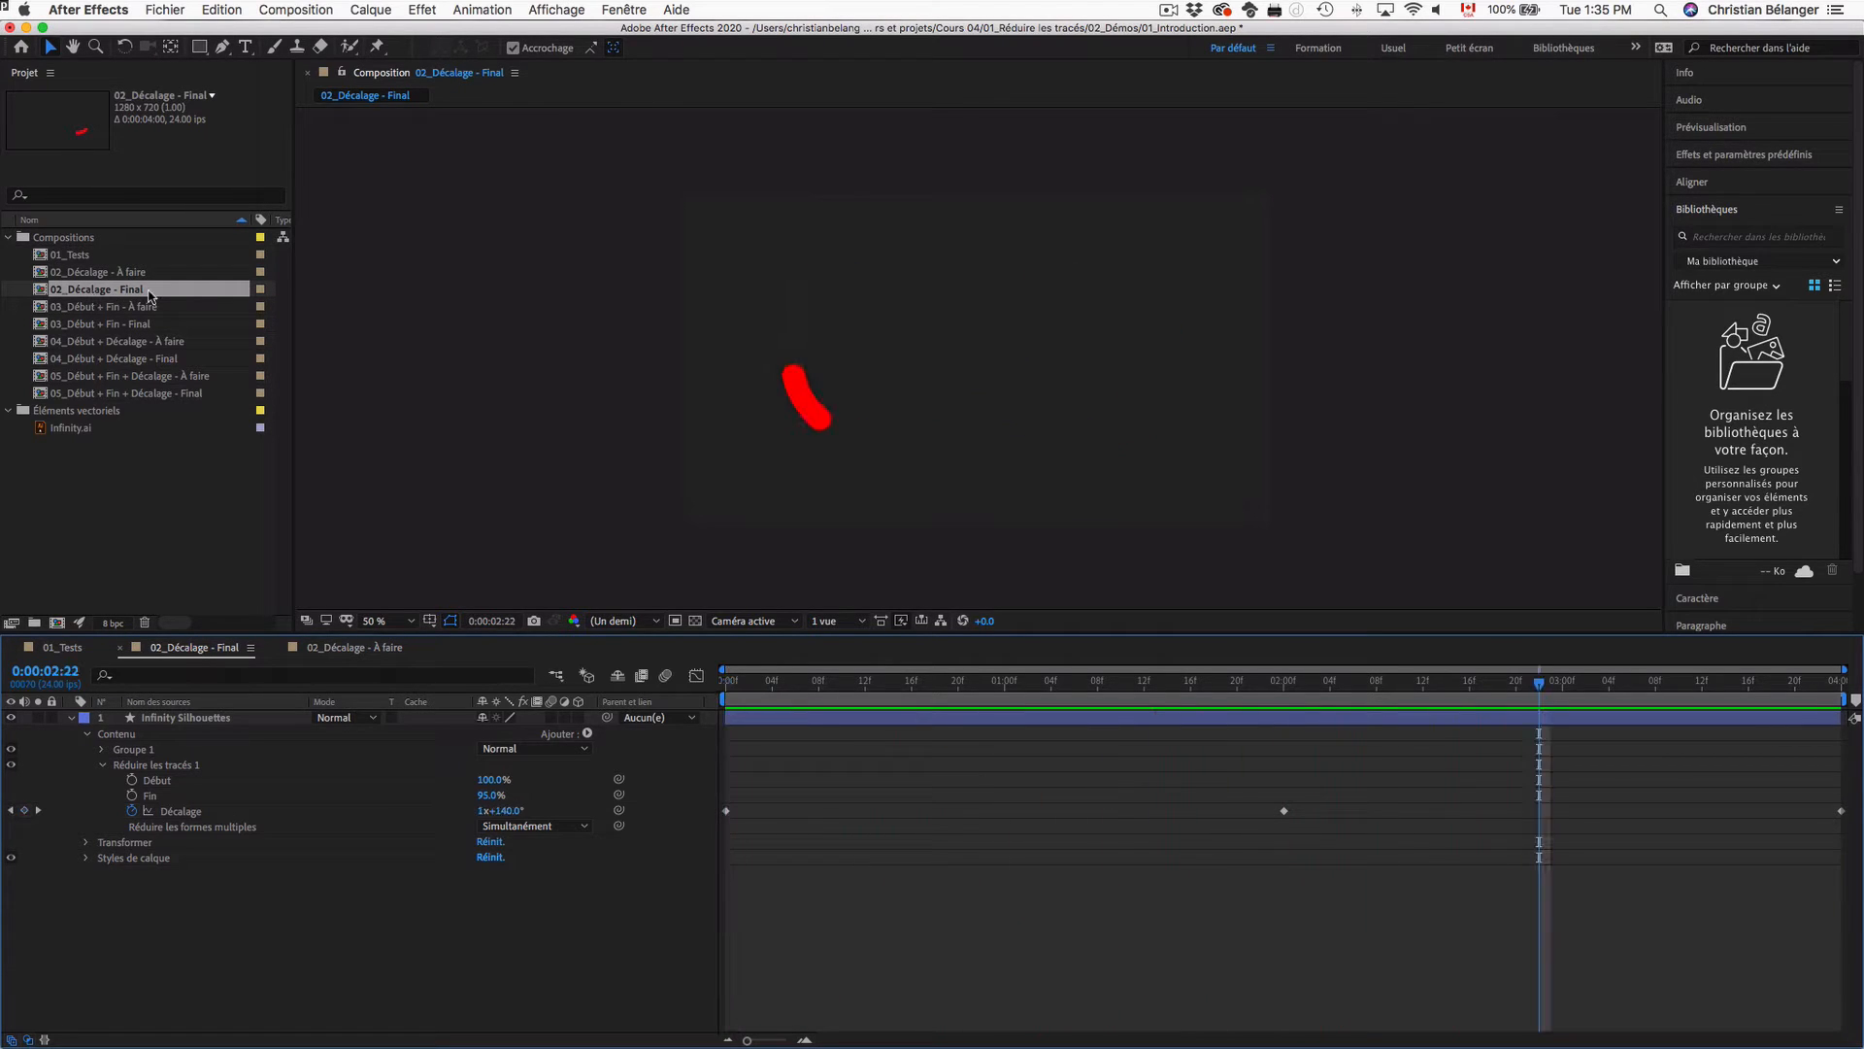
Step: Compare the infinity shape in 02_Décalage - À faire with another preview of 02_Décalage - Final
{"action": "left_click", "coordinate": [98, 273]}
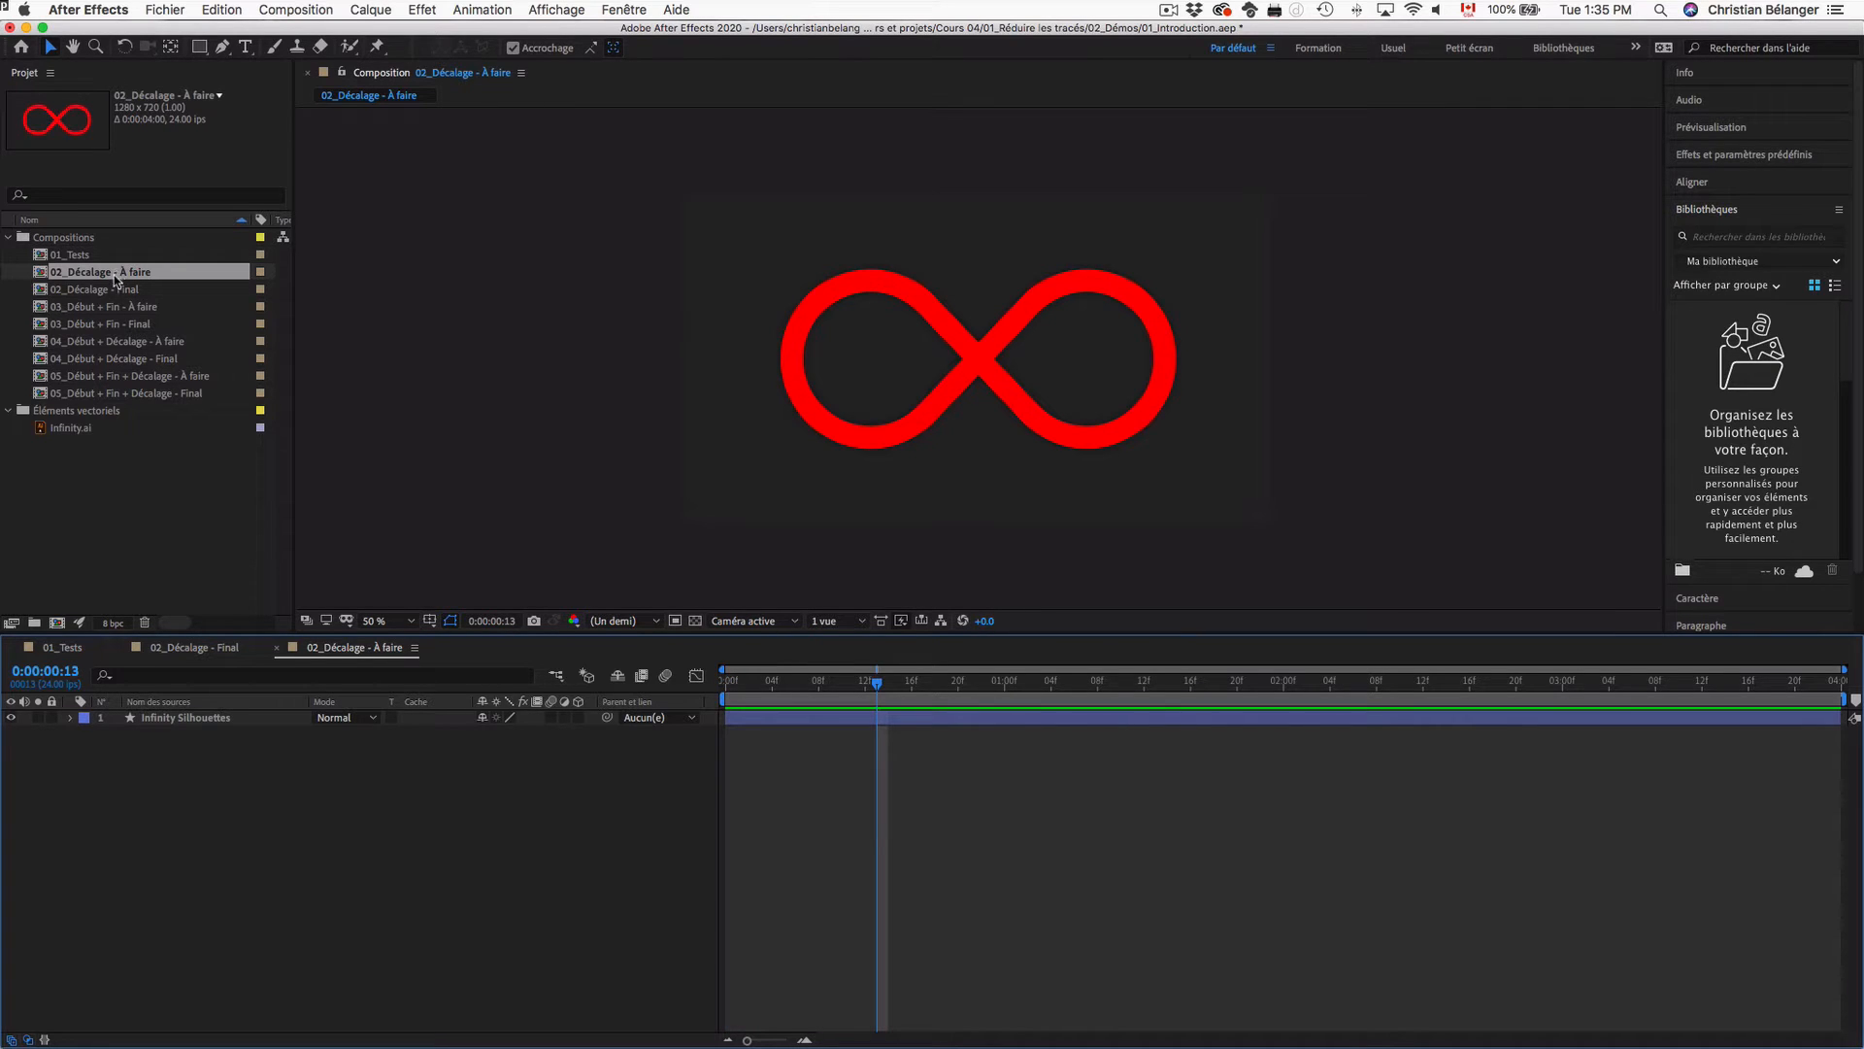
{"action": "double_click", "coordinate": [120, 290]}
{"action": "key", "text": "space"}
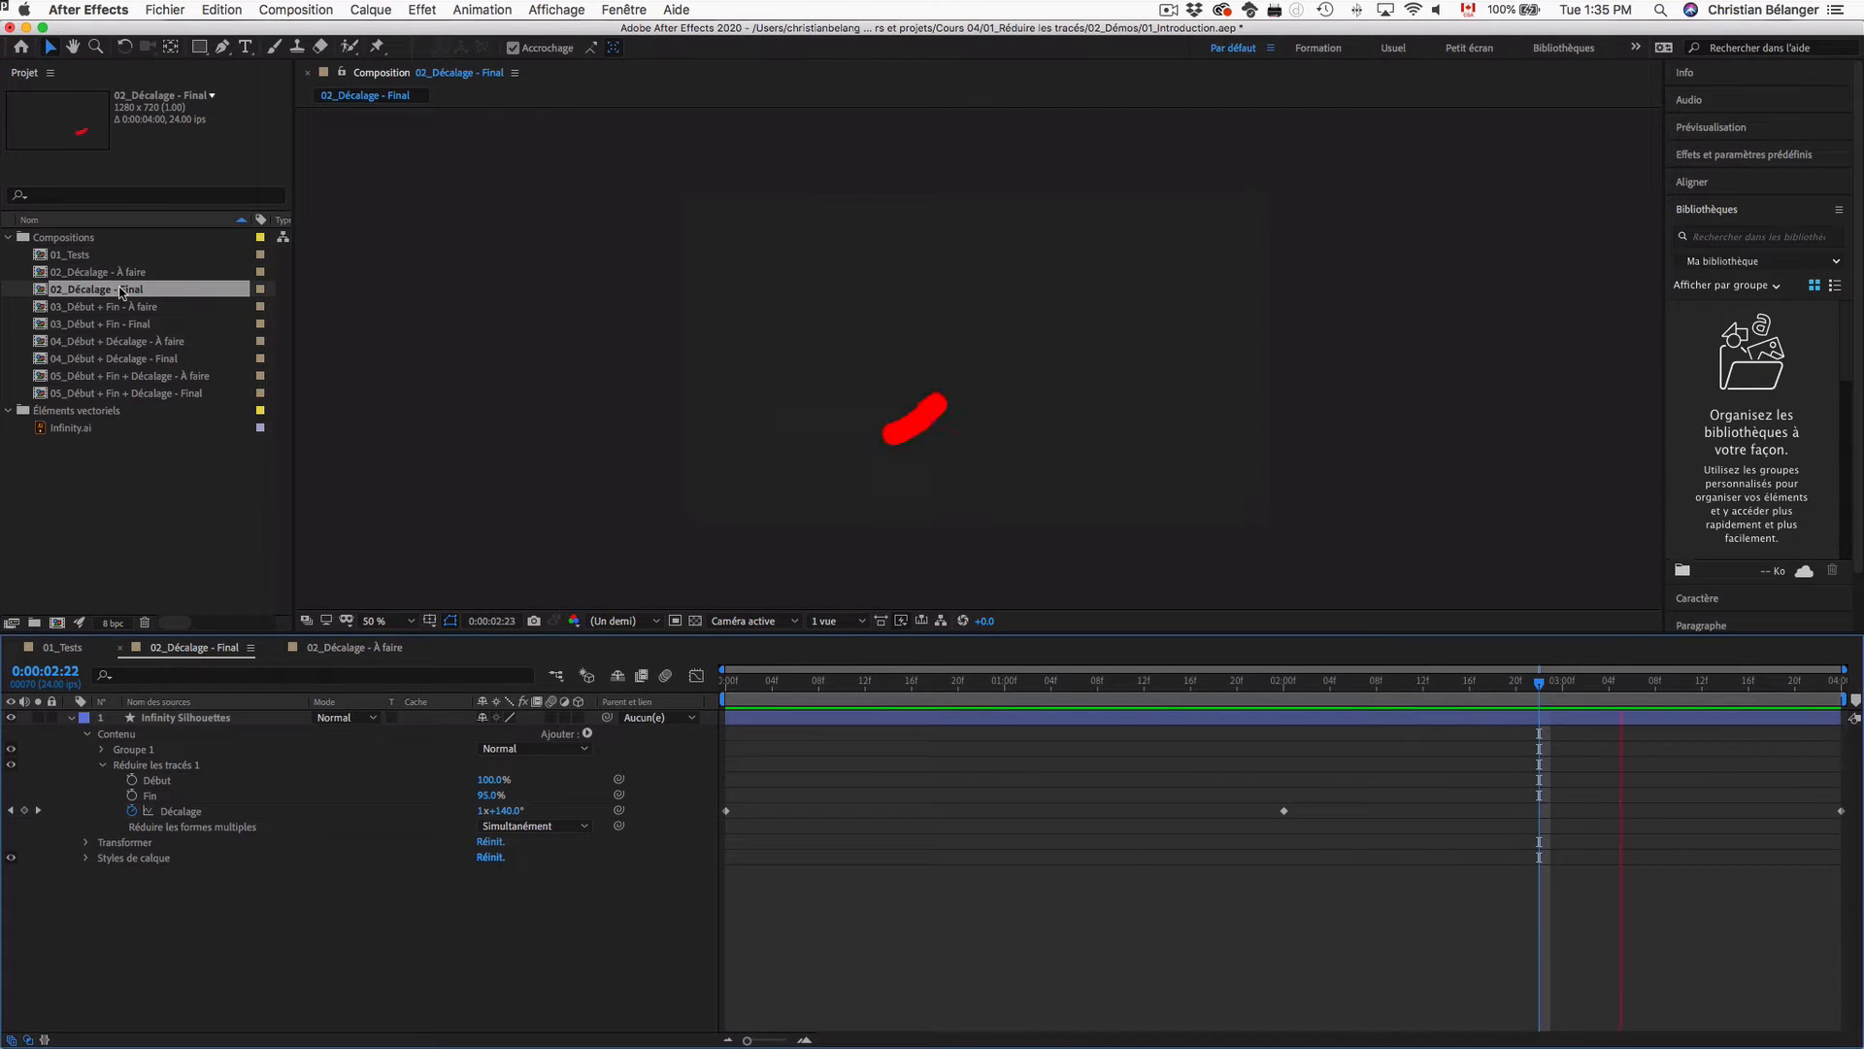
{"action": "key", "text": "space"}
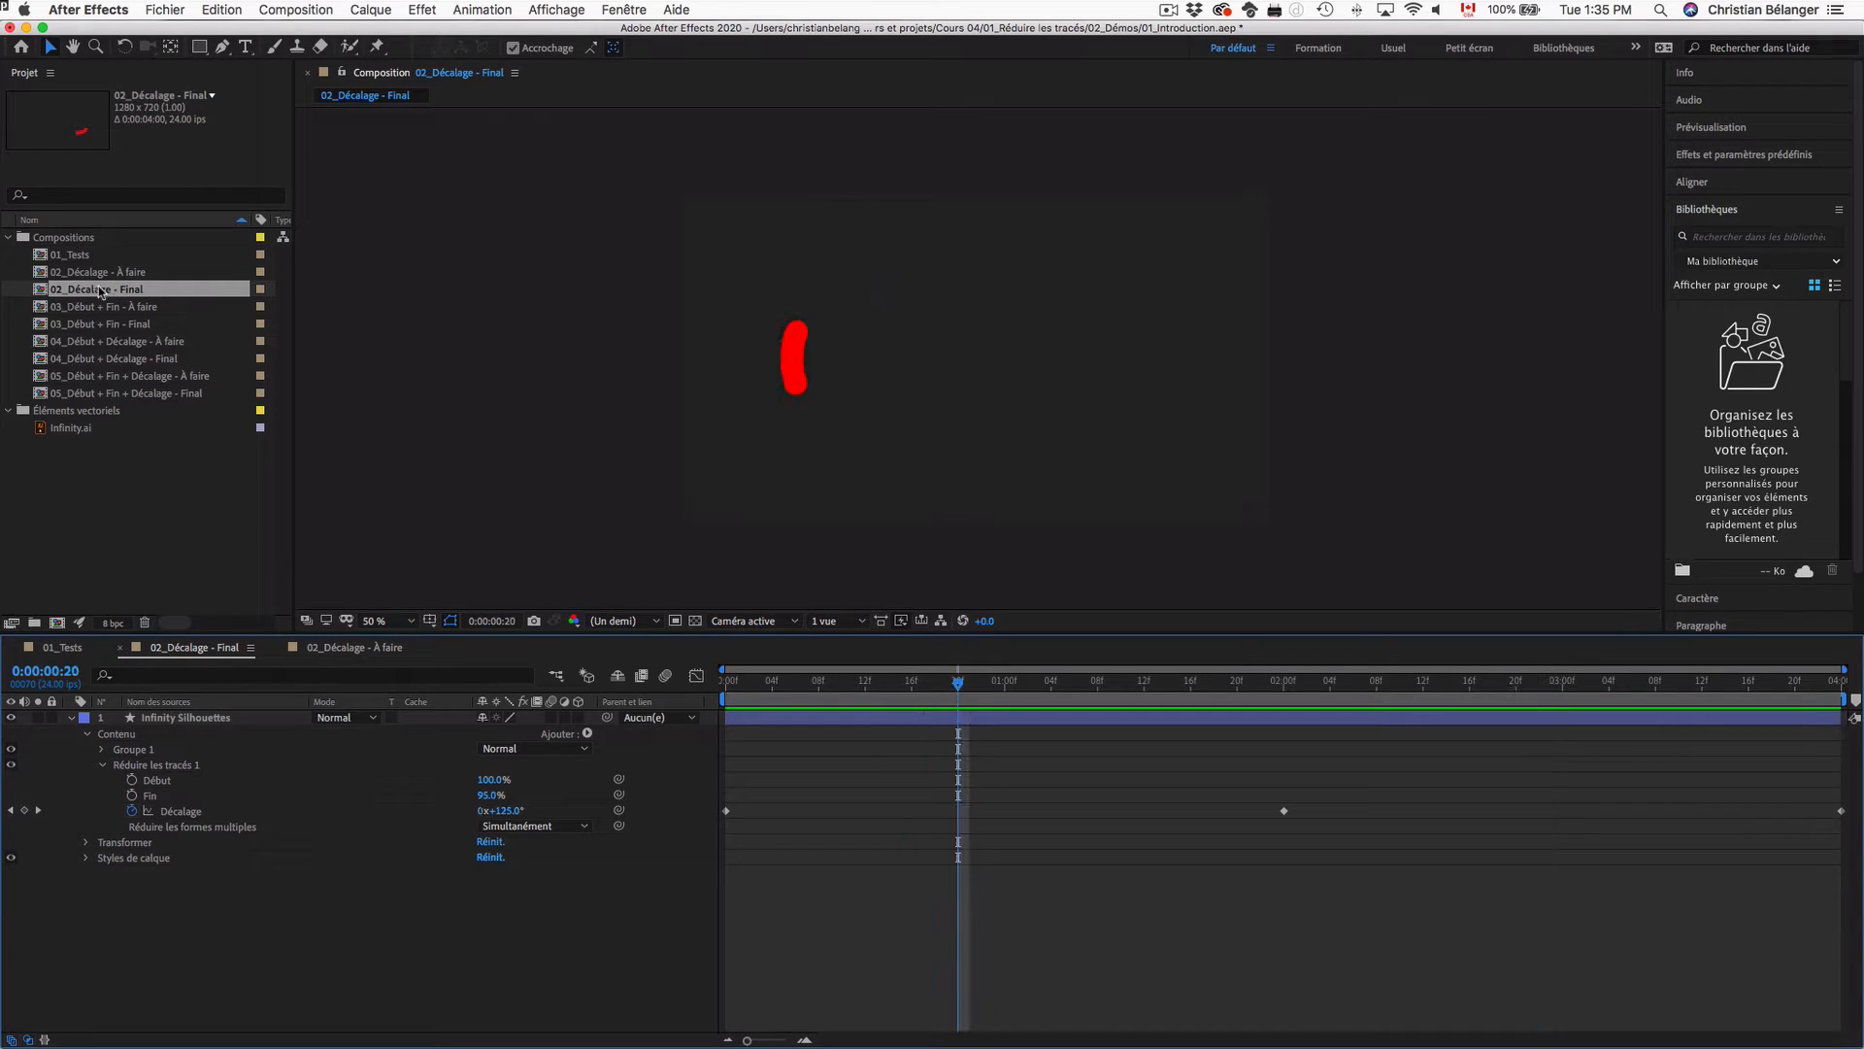
{"action": "double_click", "coordinate": [130, 273]}
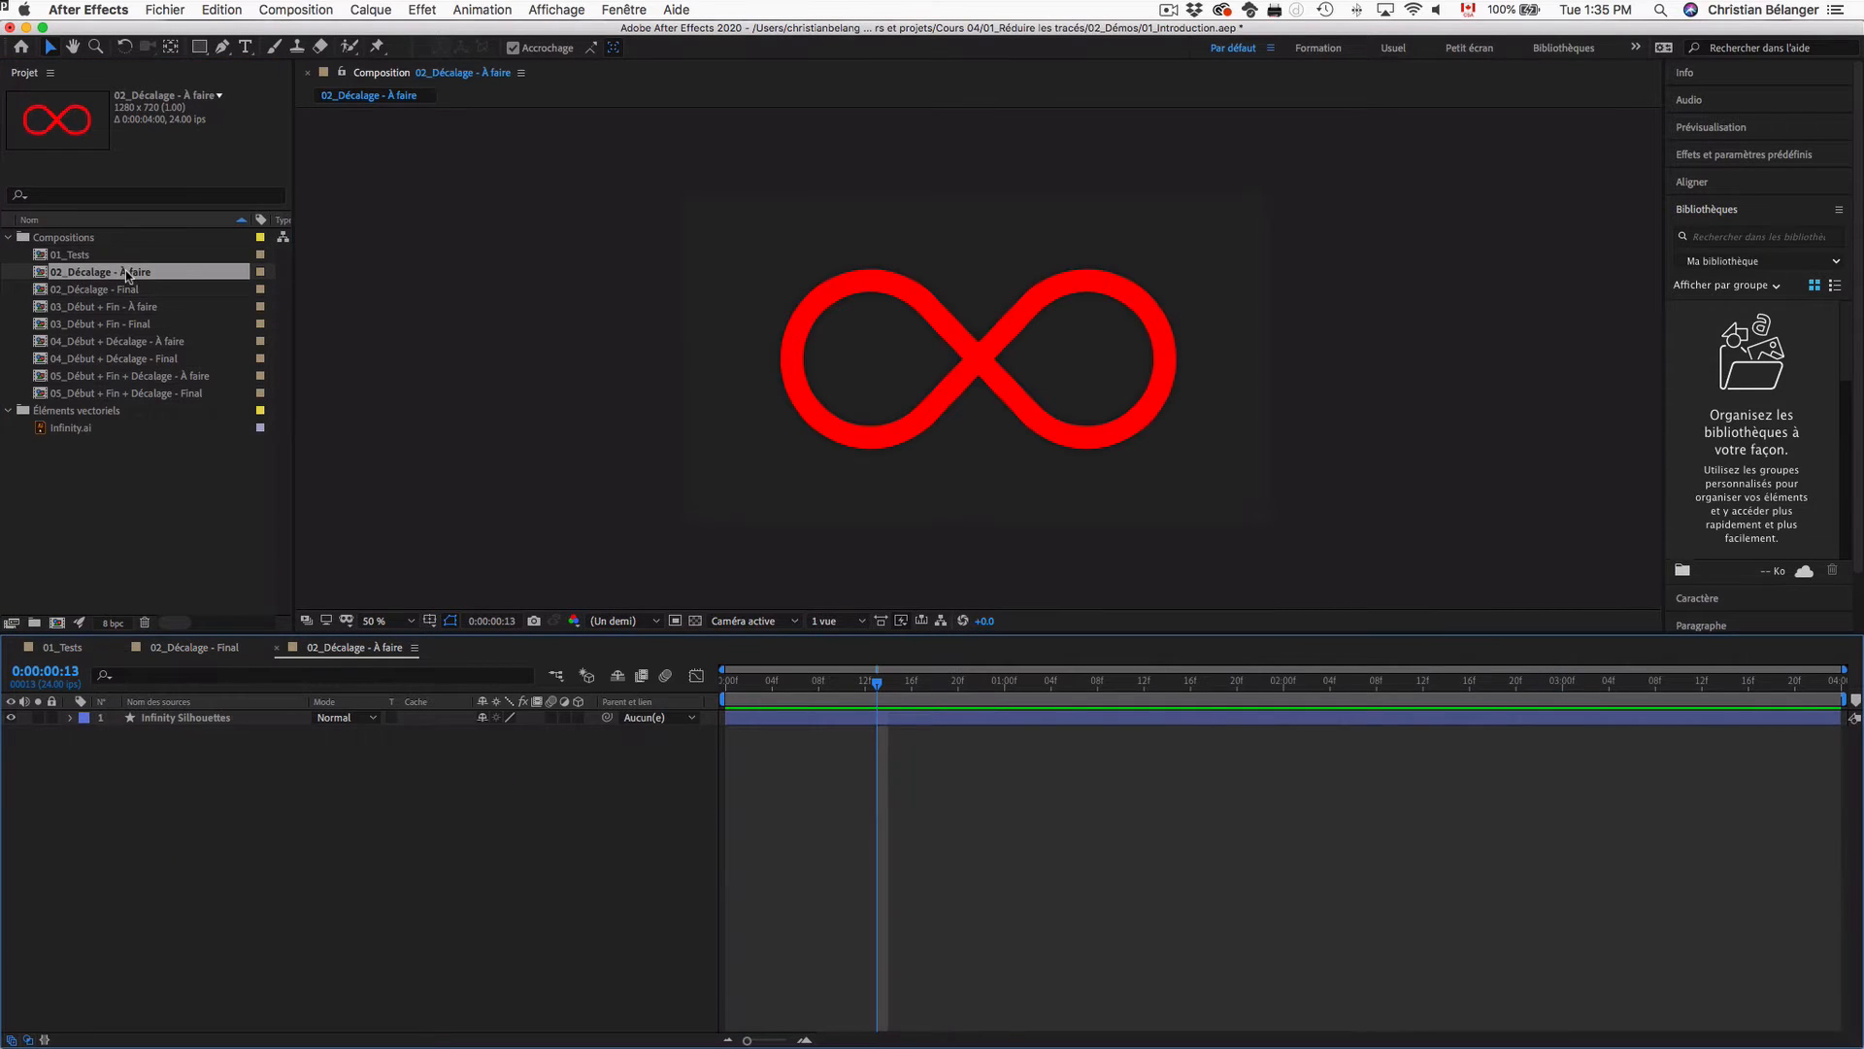
{"action": "left_click", "coordinate": [121, 289]}
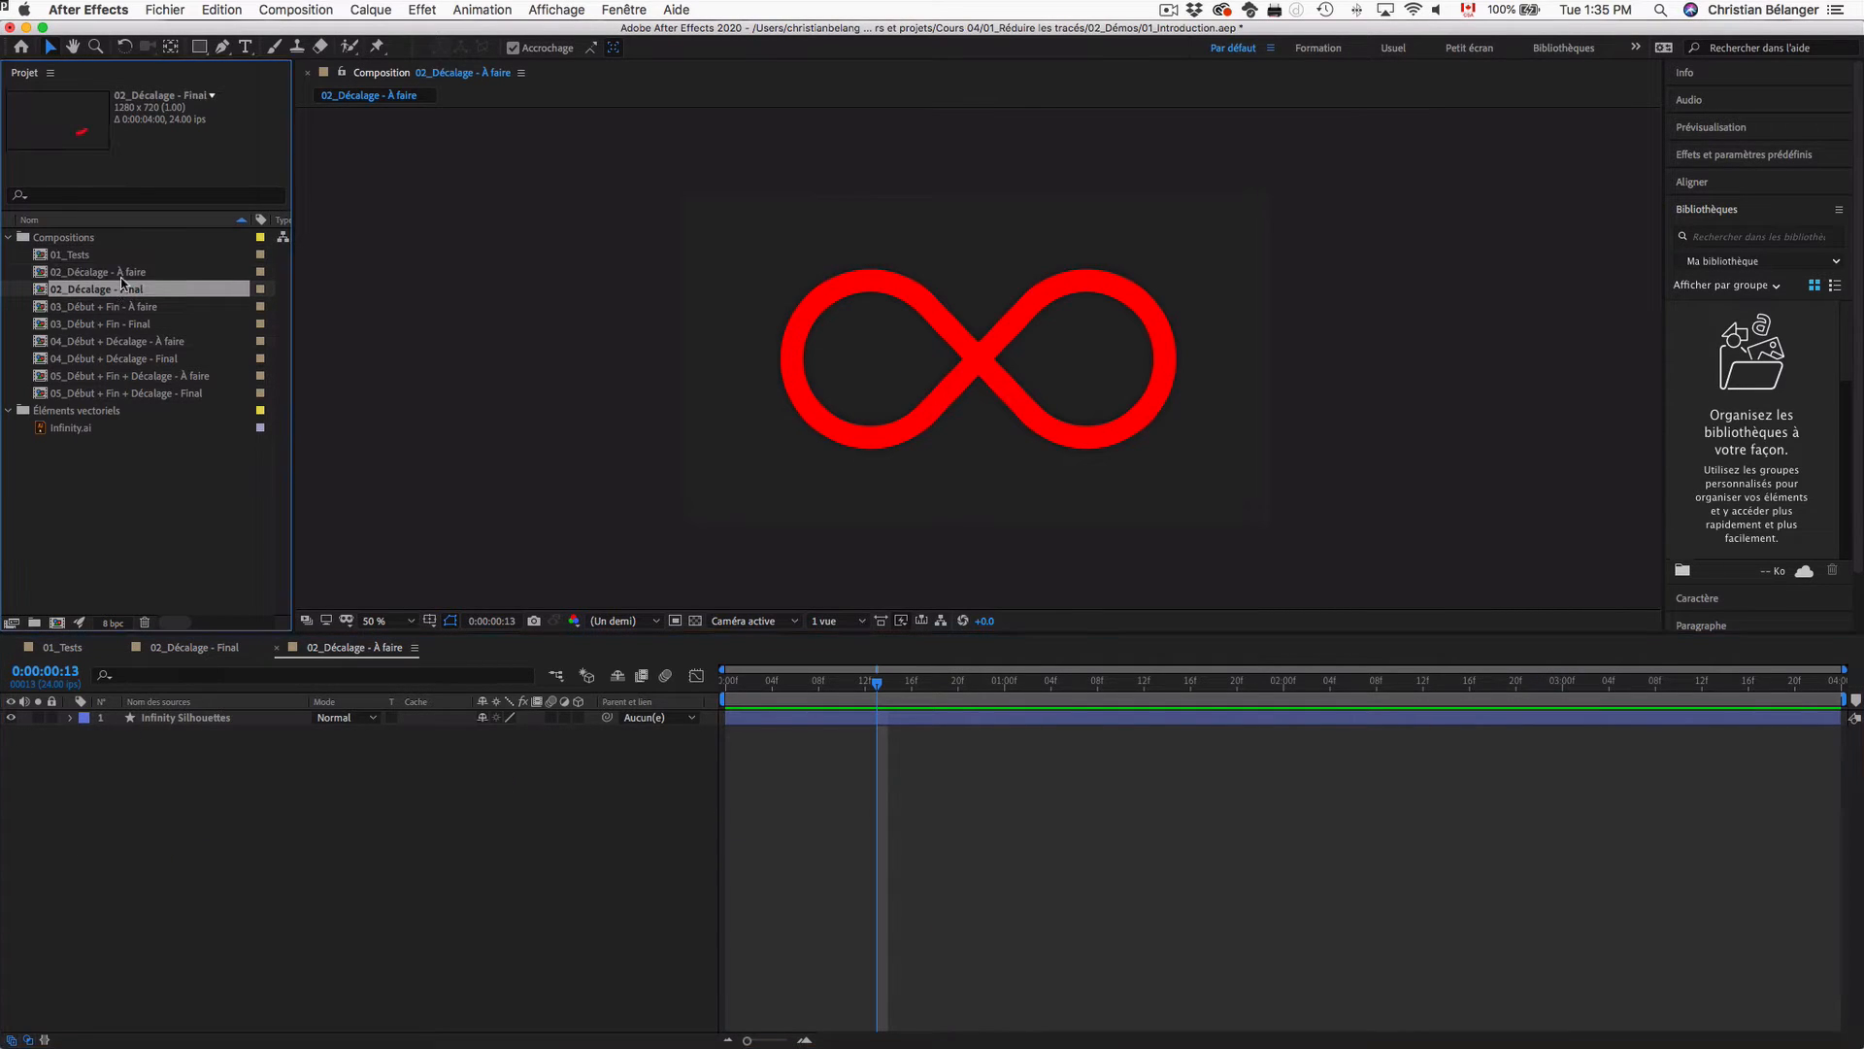
{"action": "left_click", "coordinate": [125, 273]}
Step: Preview the composition 03_Début + Fin - Final and open 03_Début + Fin - À faire to compare it
{"action": "double_click", "coordinate": [103, 326]}
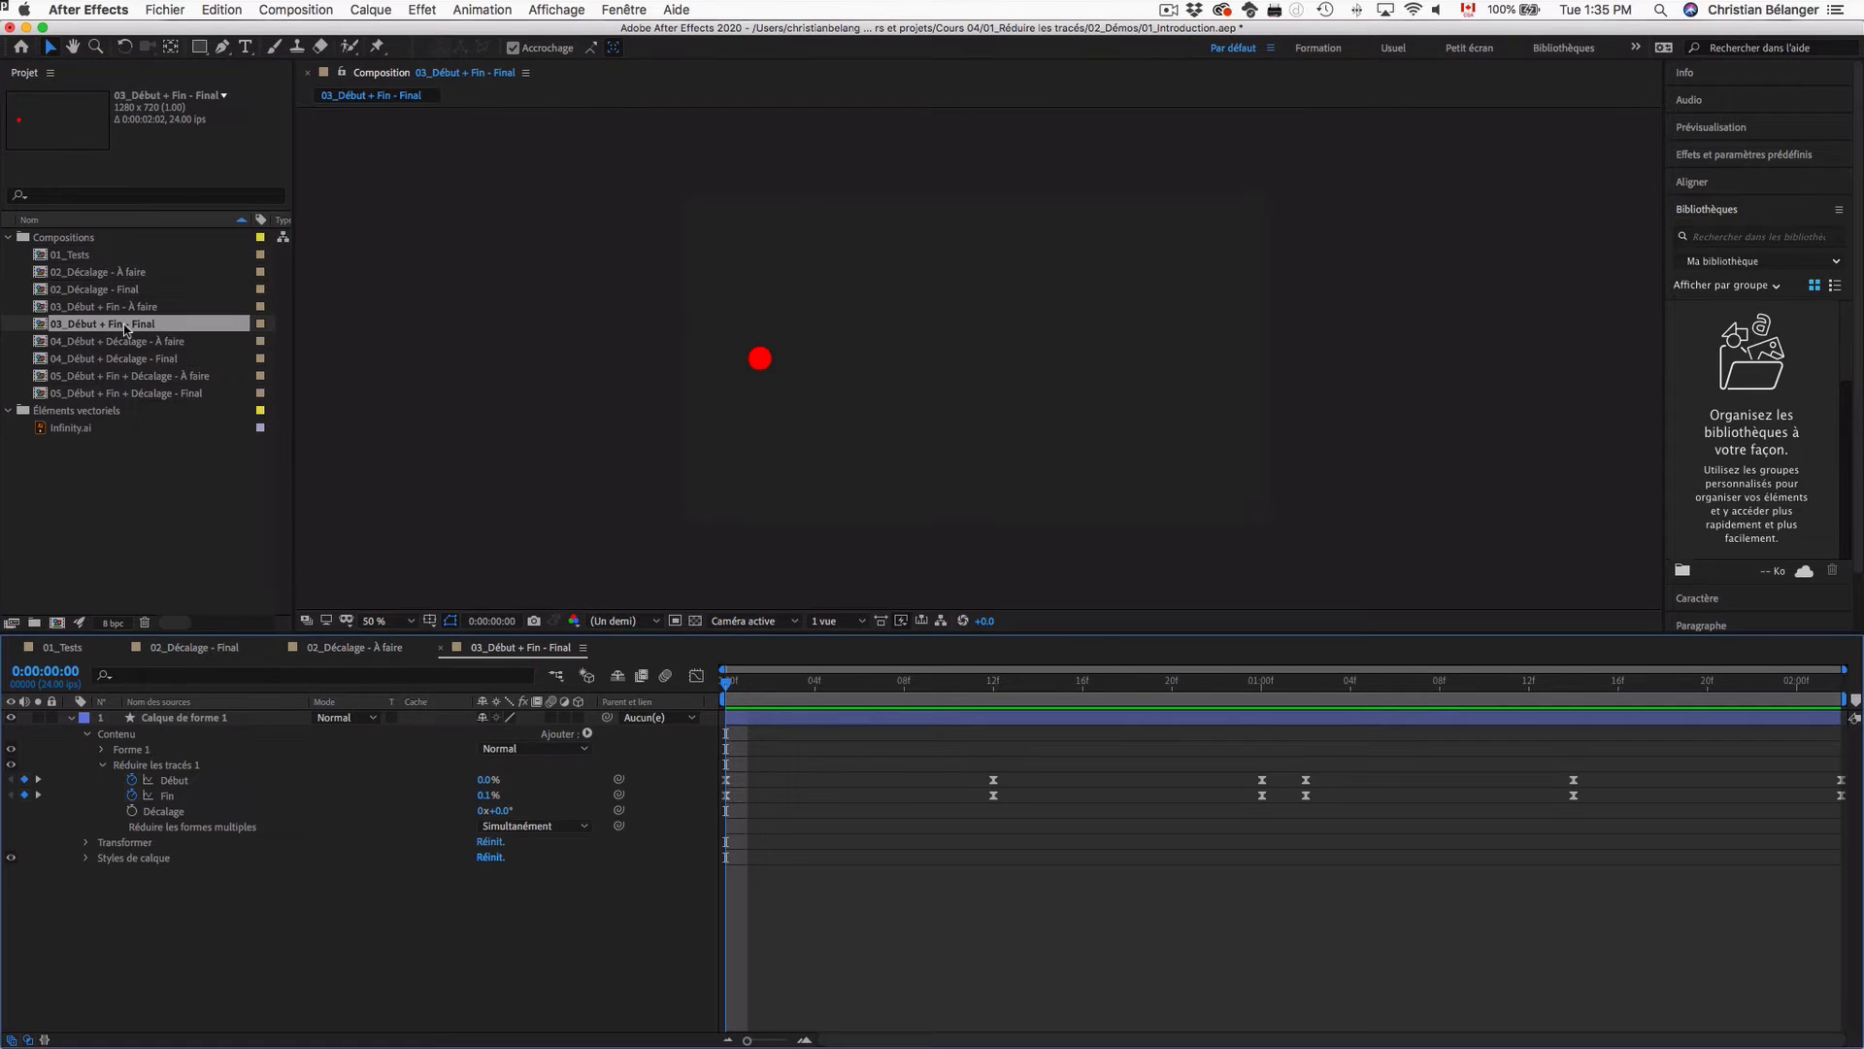
{"action": "key", "text": "space"}
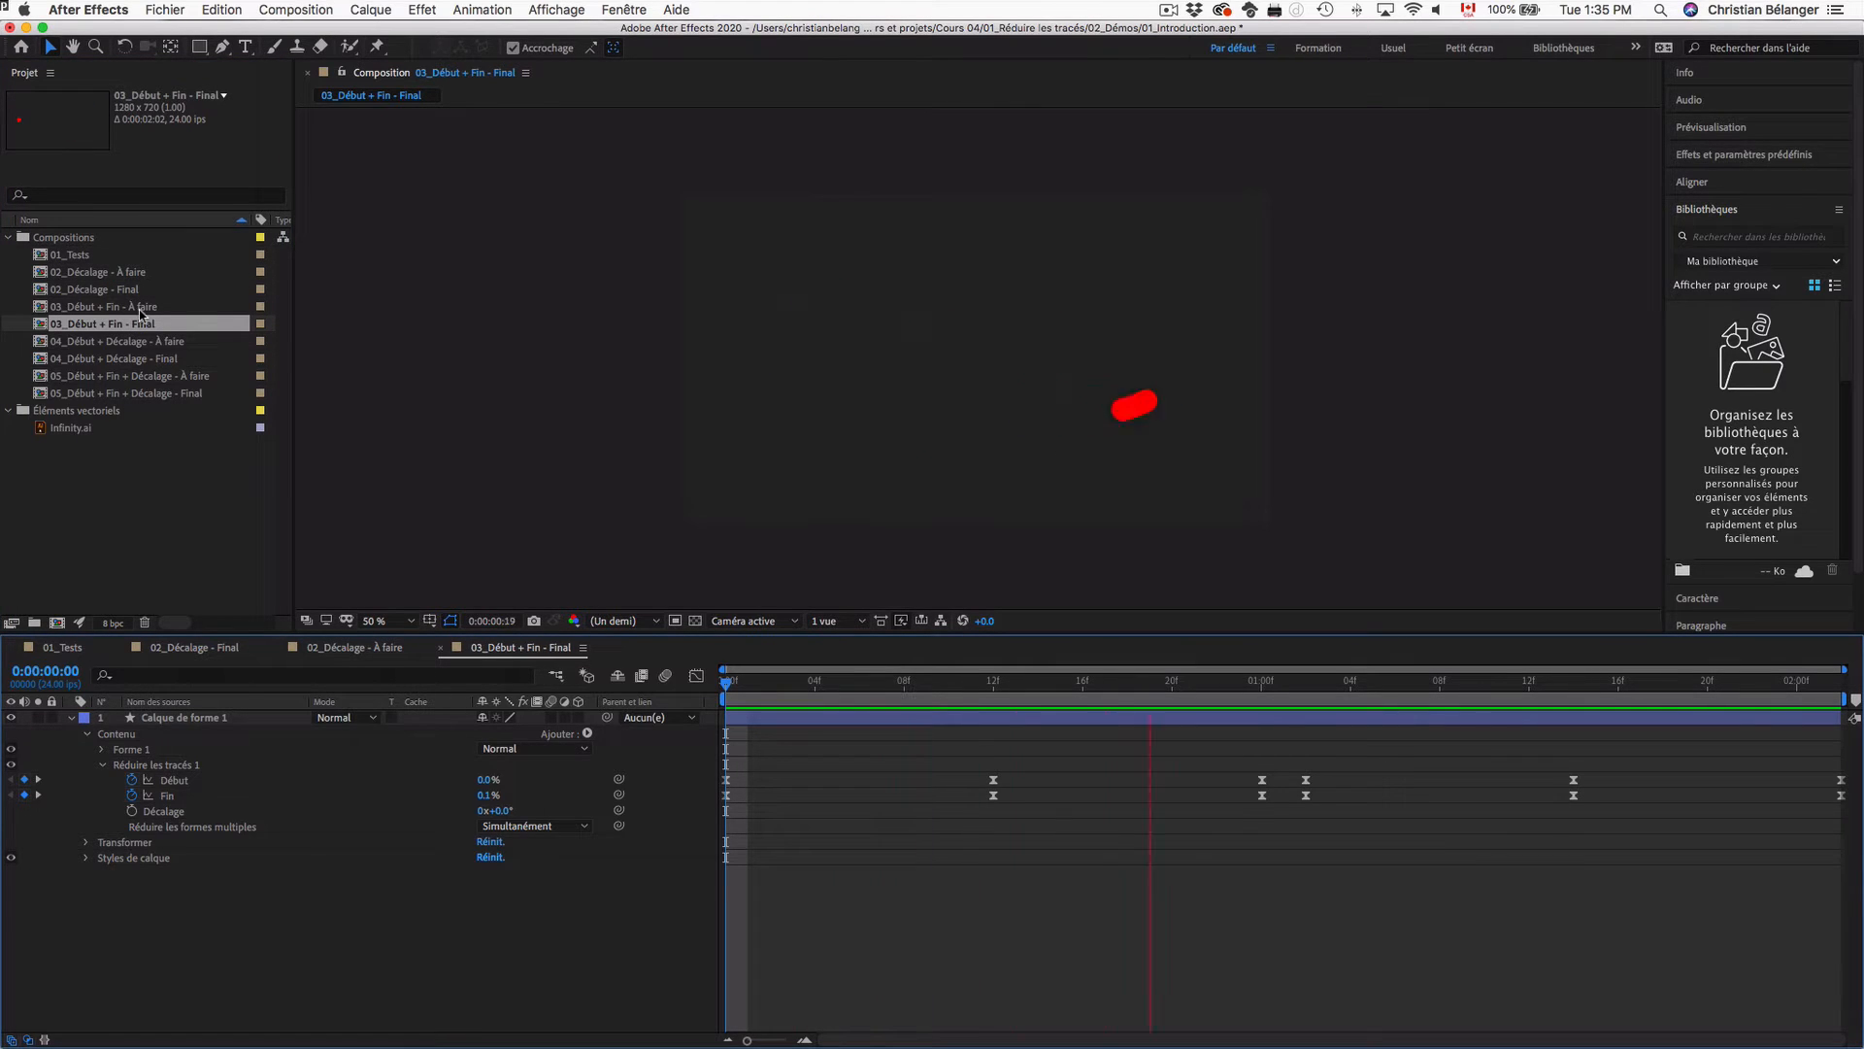
{"action": "key", "text": "space"}
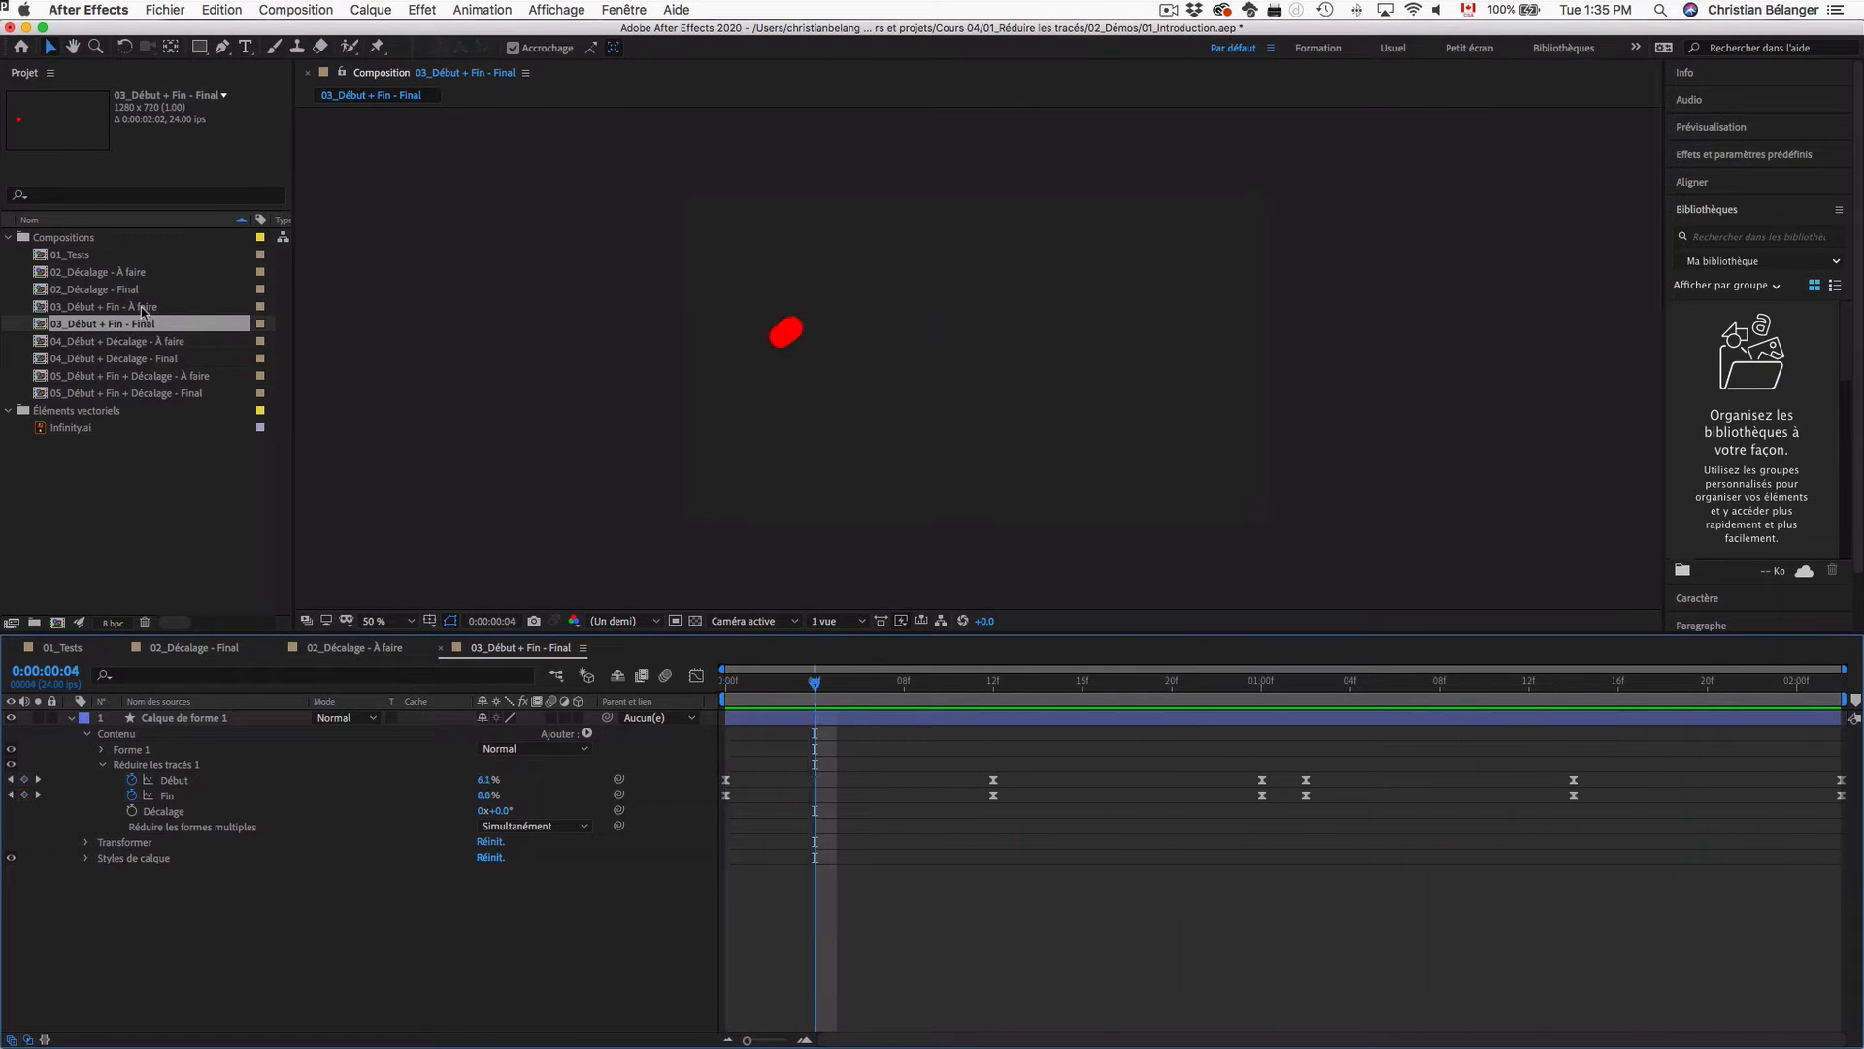
{"action": "double_click", "coordinate": [142, 307]}
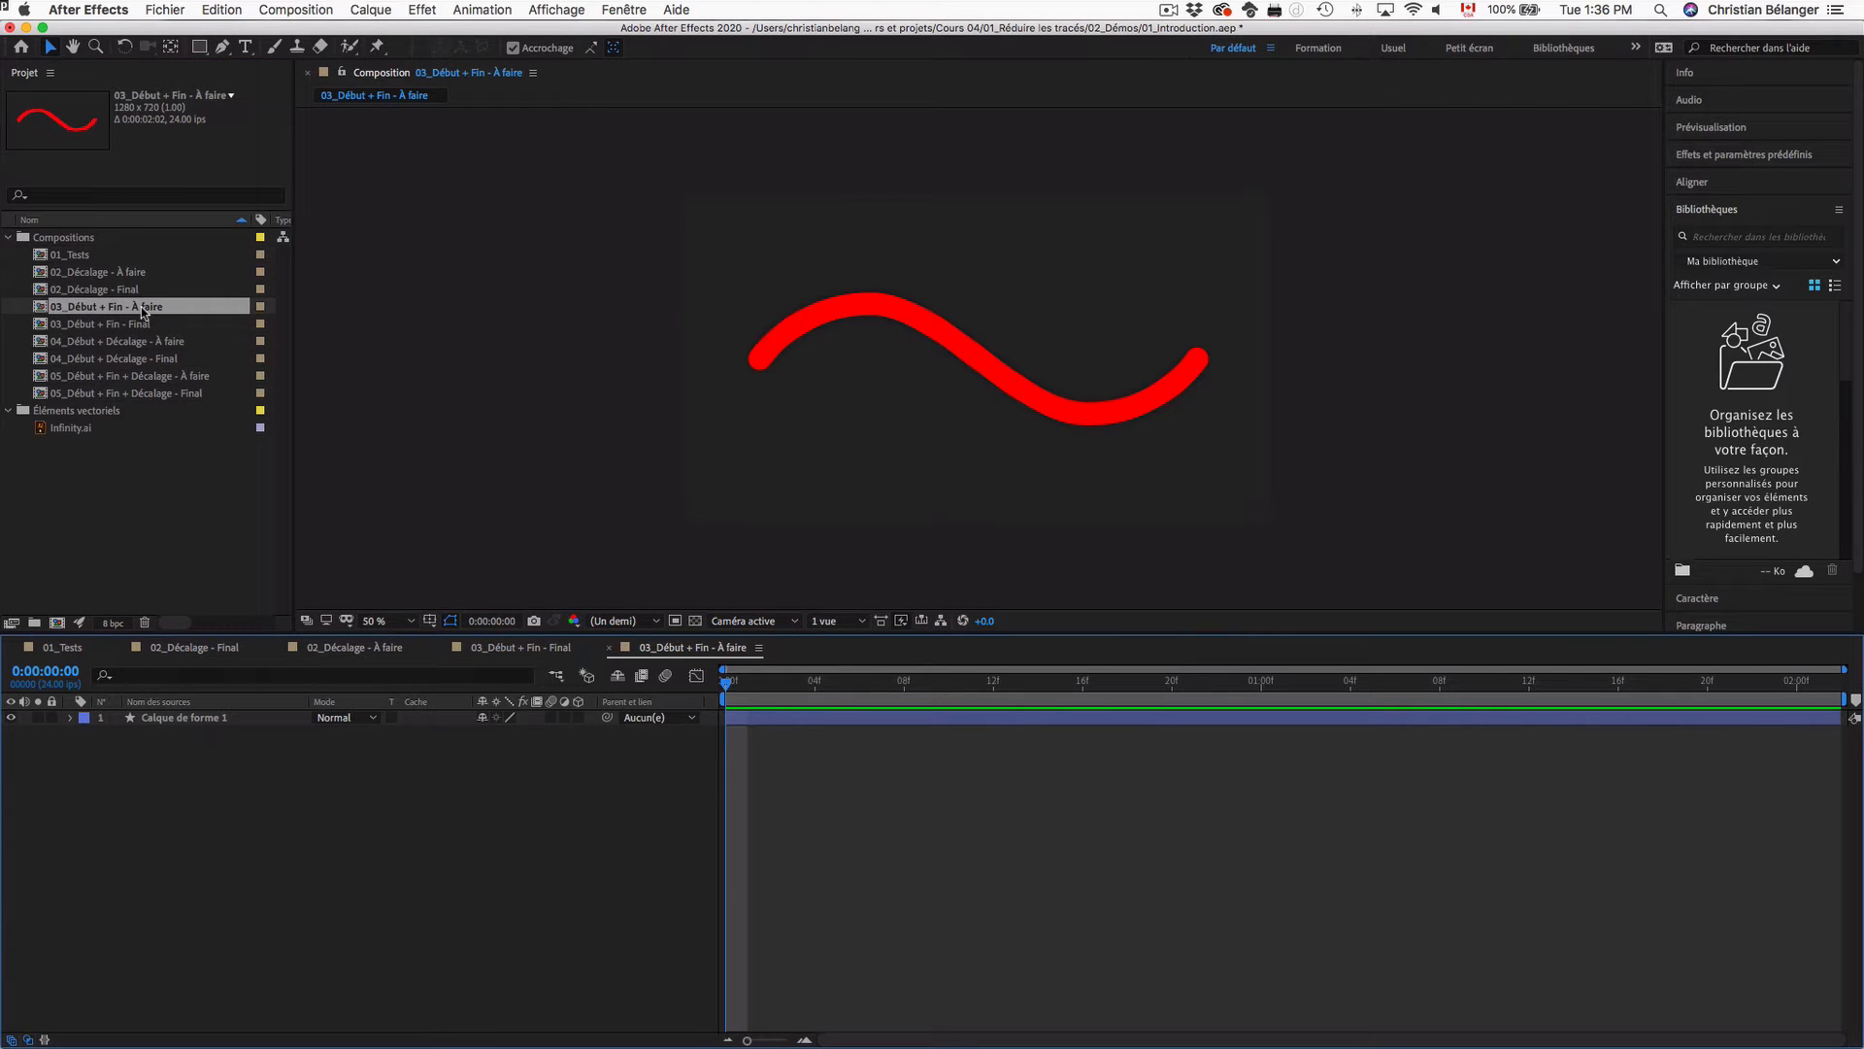
Step: Look through the project's À faire and Final compositions, from 05_Début + Fin + Décalage - Final back to 02_Décalage - À faire
{"action": "left_click", "coordinate": [101, 394]}
{"action": "key", "text": "Up"}
{"action": "key", "text": "Up"}
{"action": "key", "text": "Up"}
{"action": "key", "text": "Up"}
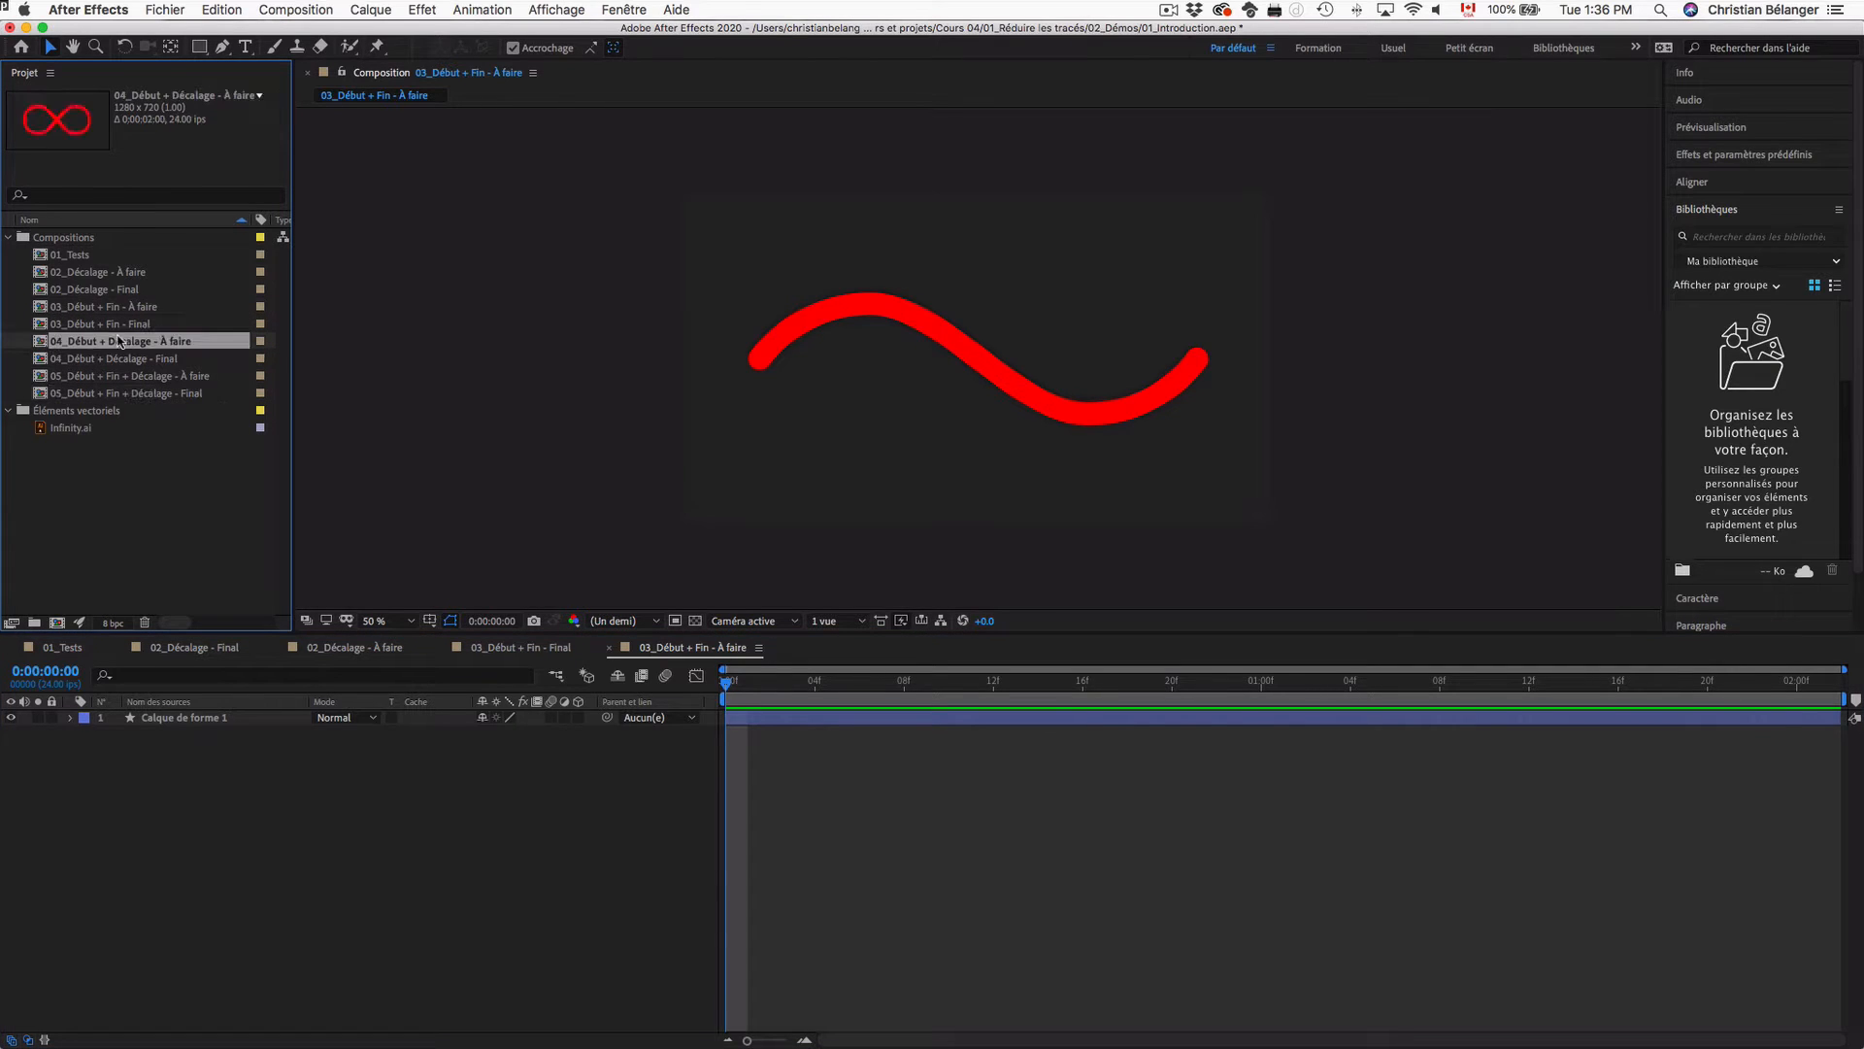
{"action": "key", "text": "Up"}
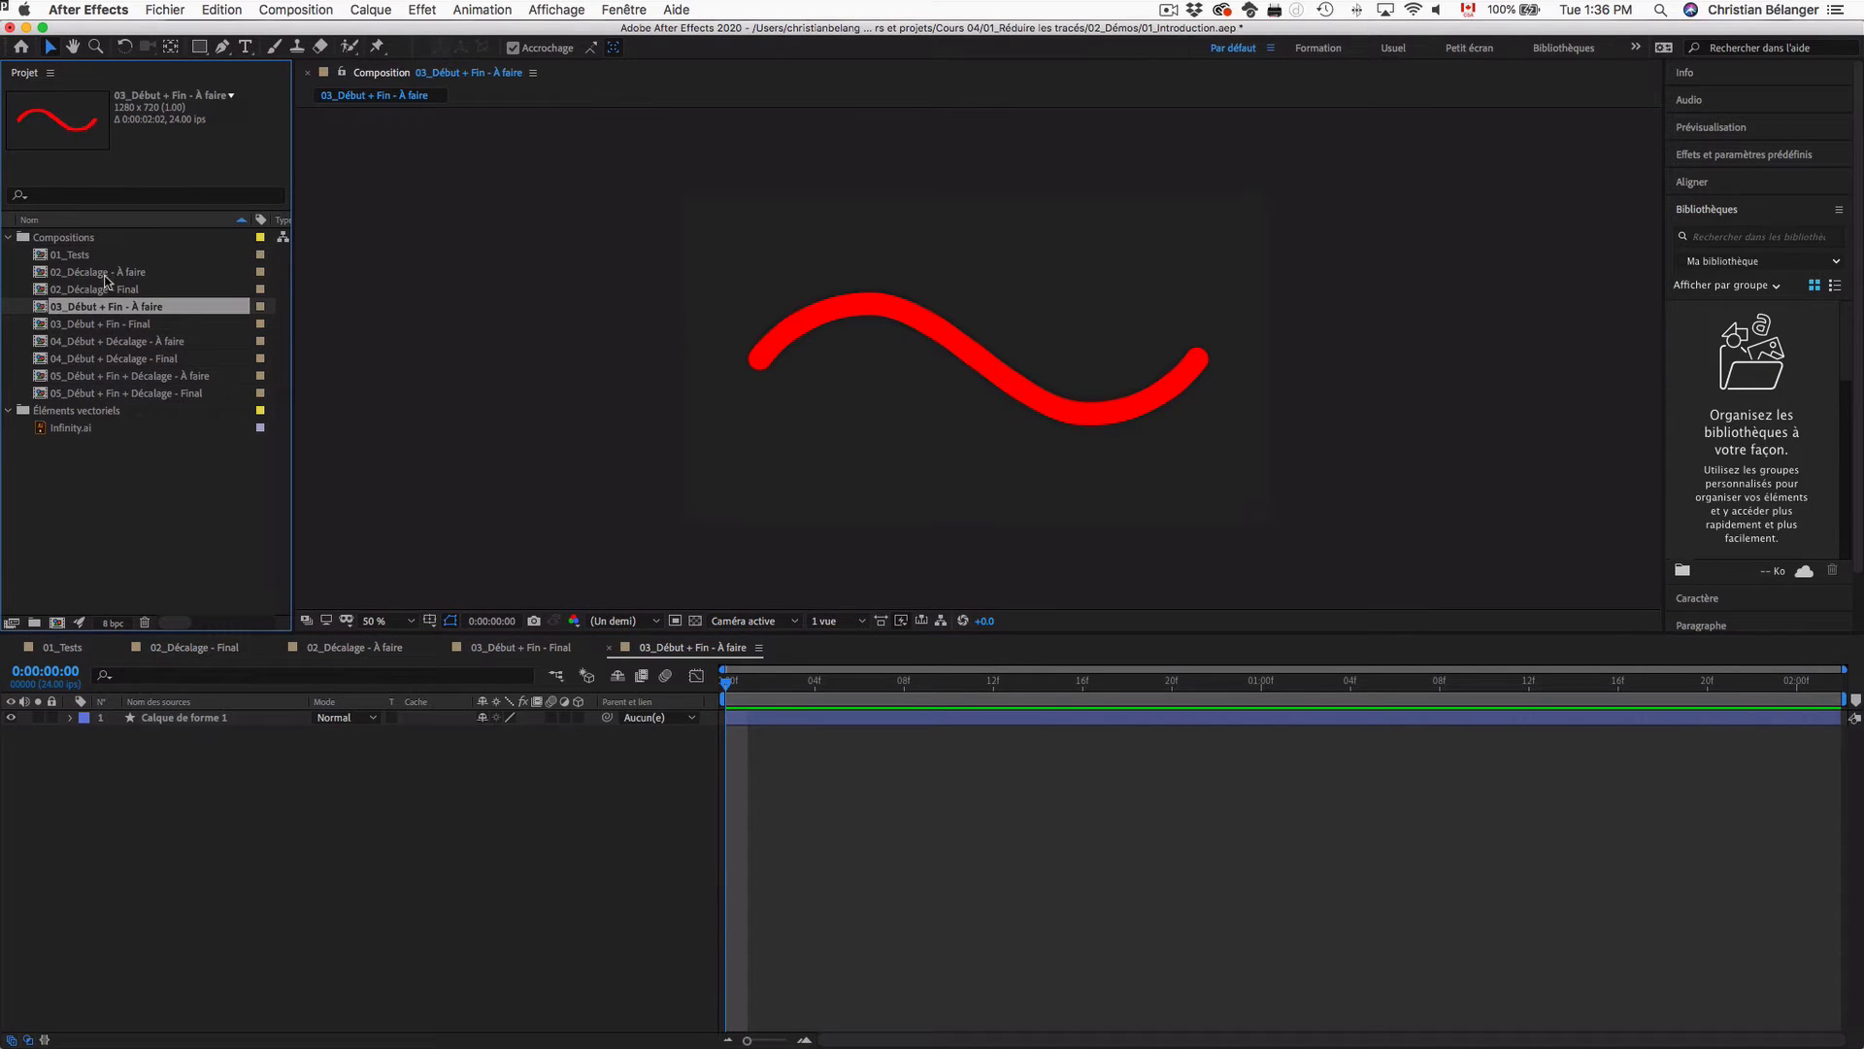
{"action": "left_click", "coordinate": [106, 277]}
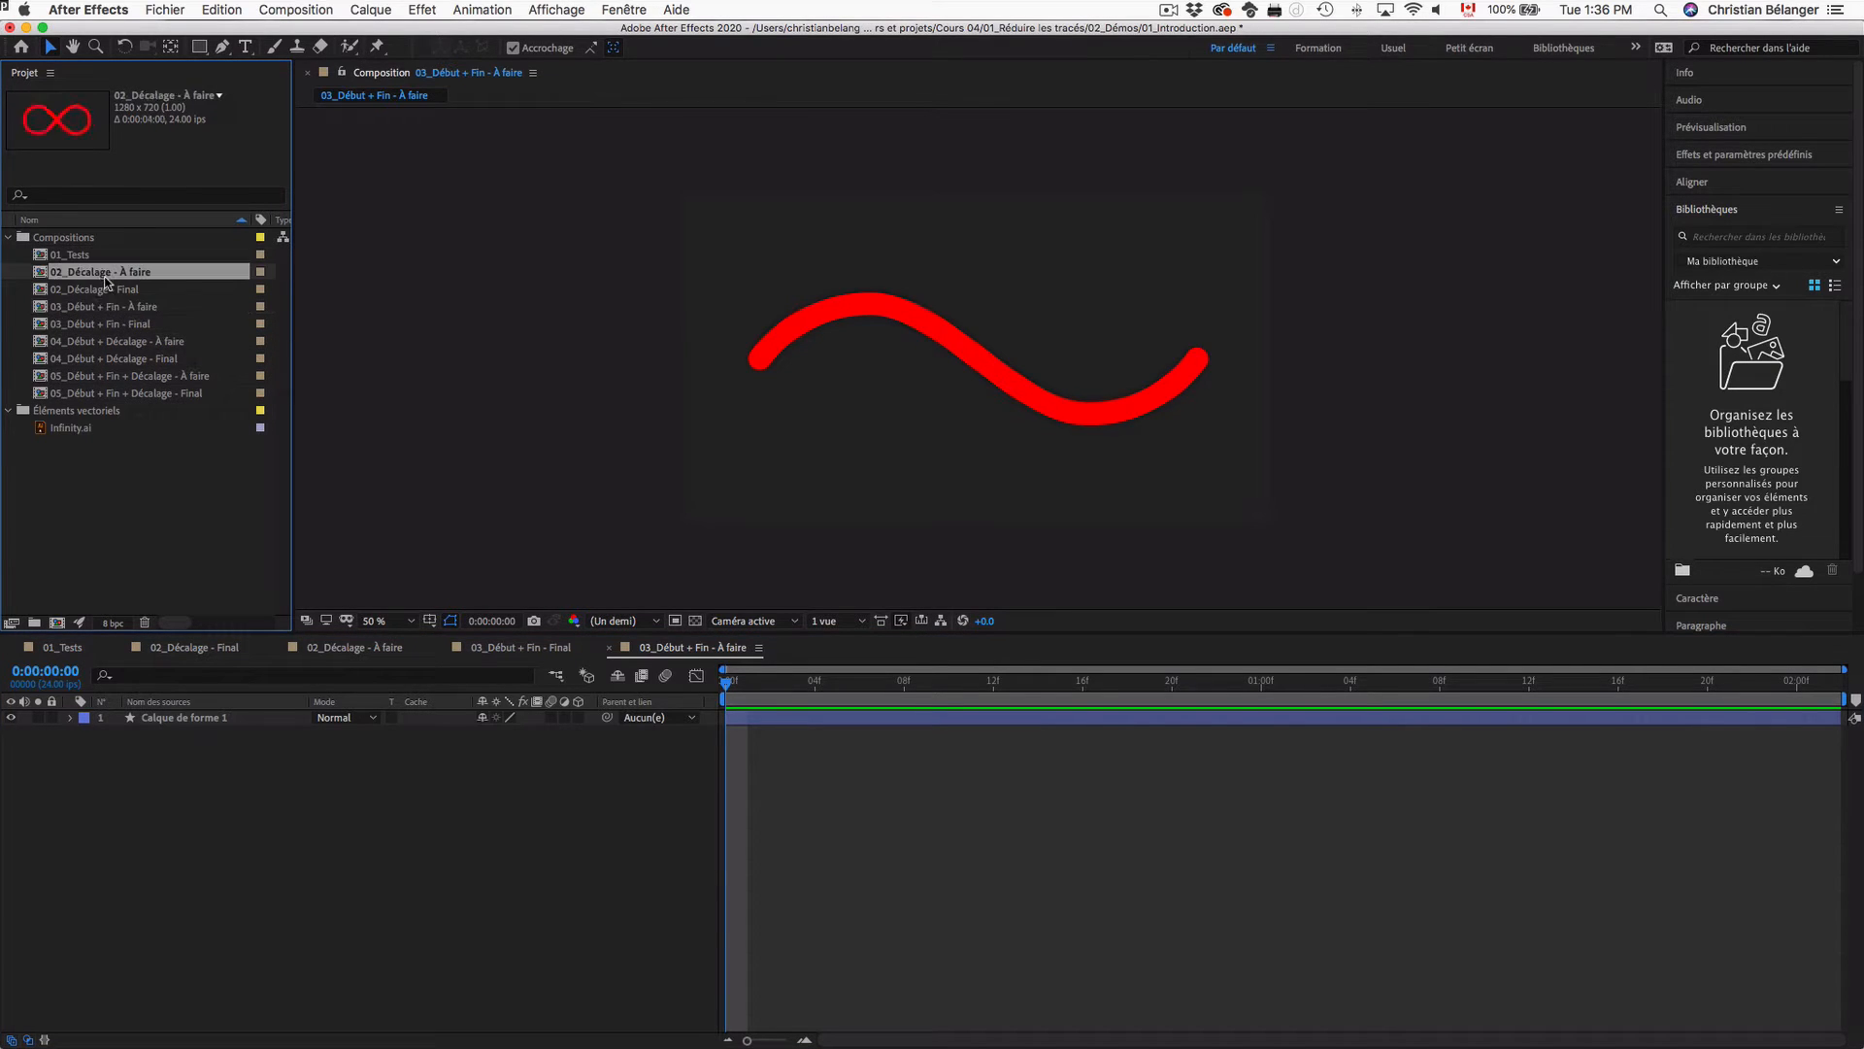
Step: Examine the keyframed properties in two finished compositions: Décalage in 02_Décalage - Final, and Début and Fin in 03_Début + Fin - Final
{"action": "double_click", "coordinate": [153, 288]}
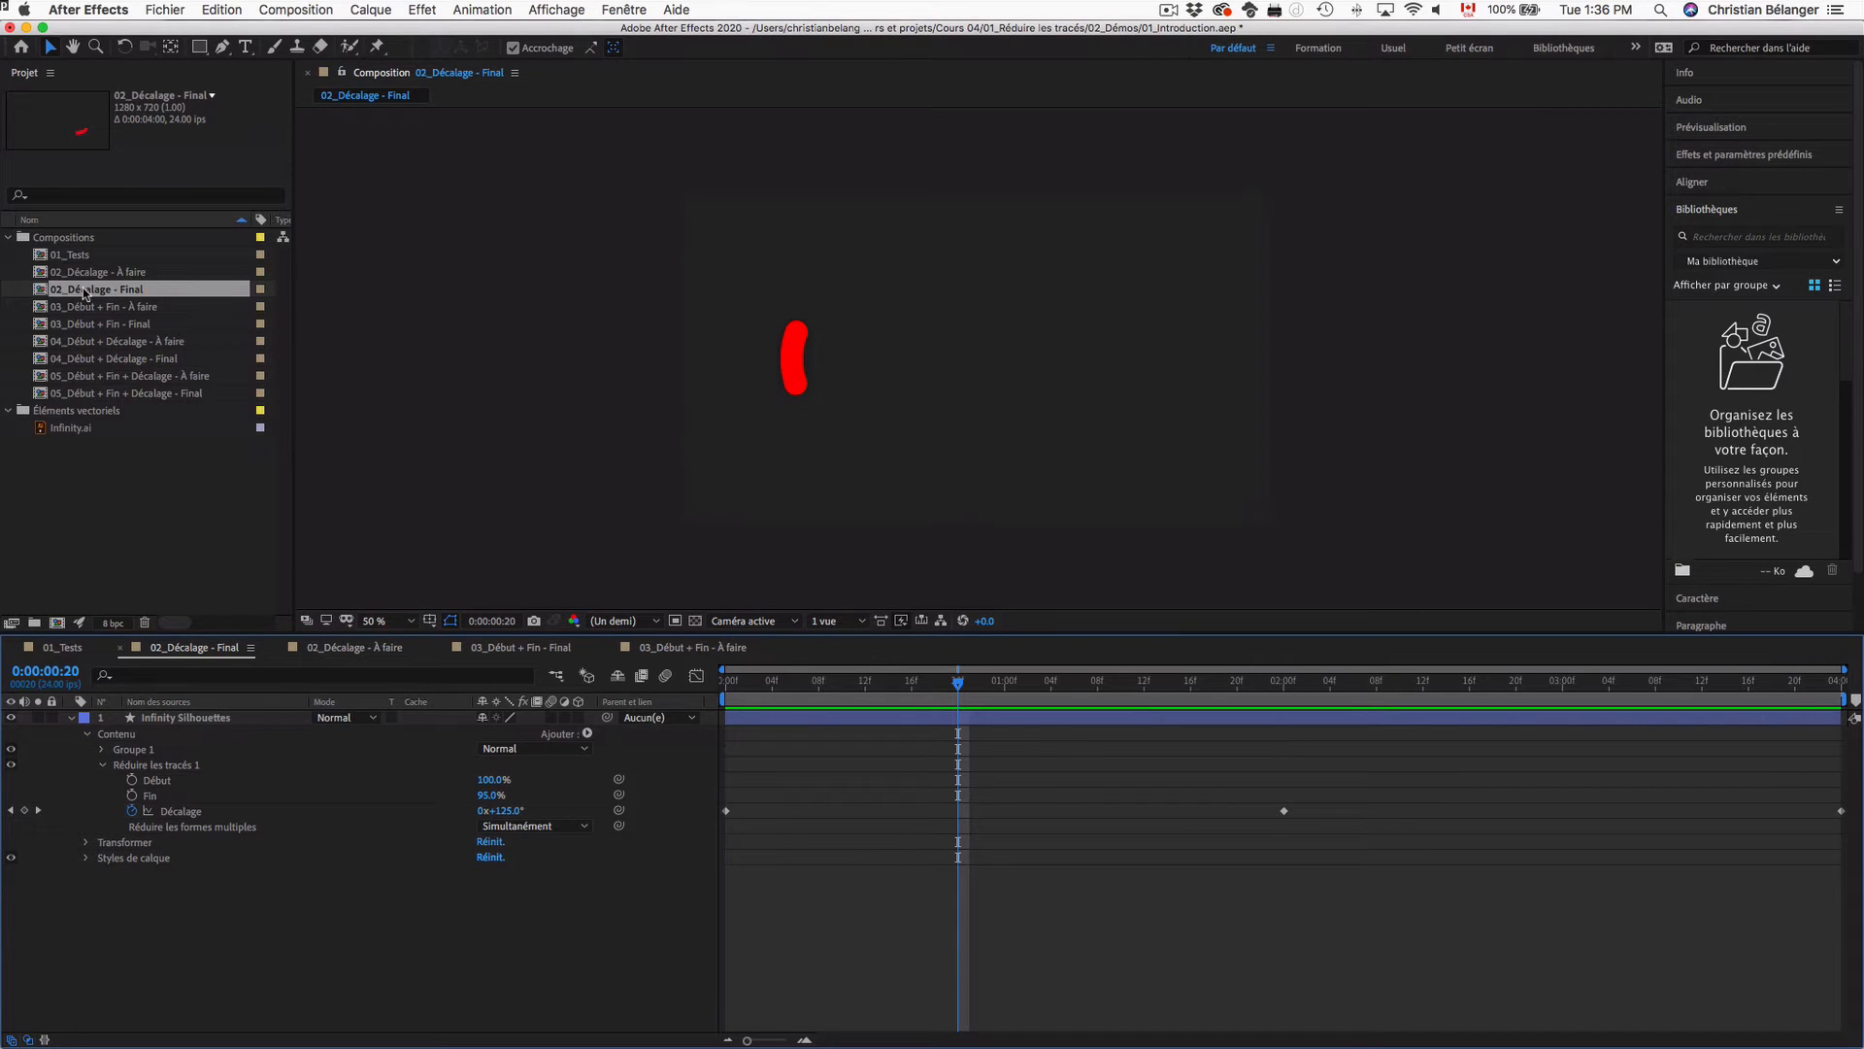
{"action": "left_click", "coordinate": [181, 810]}
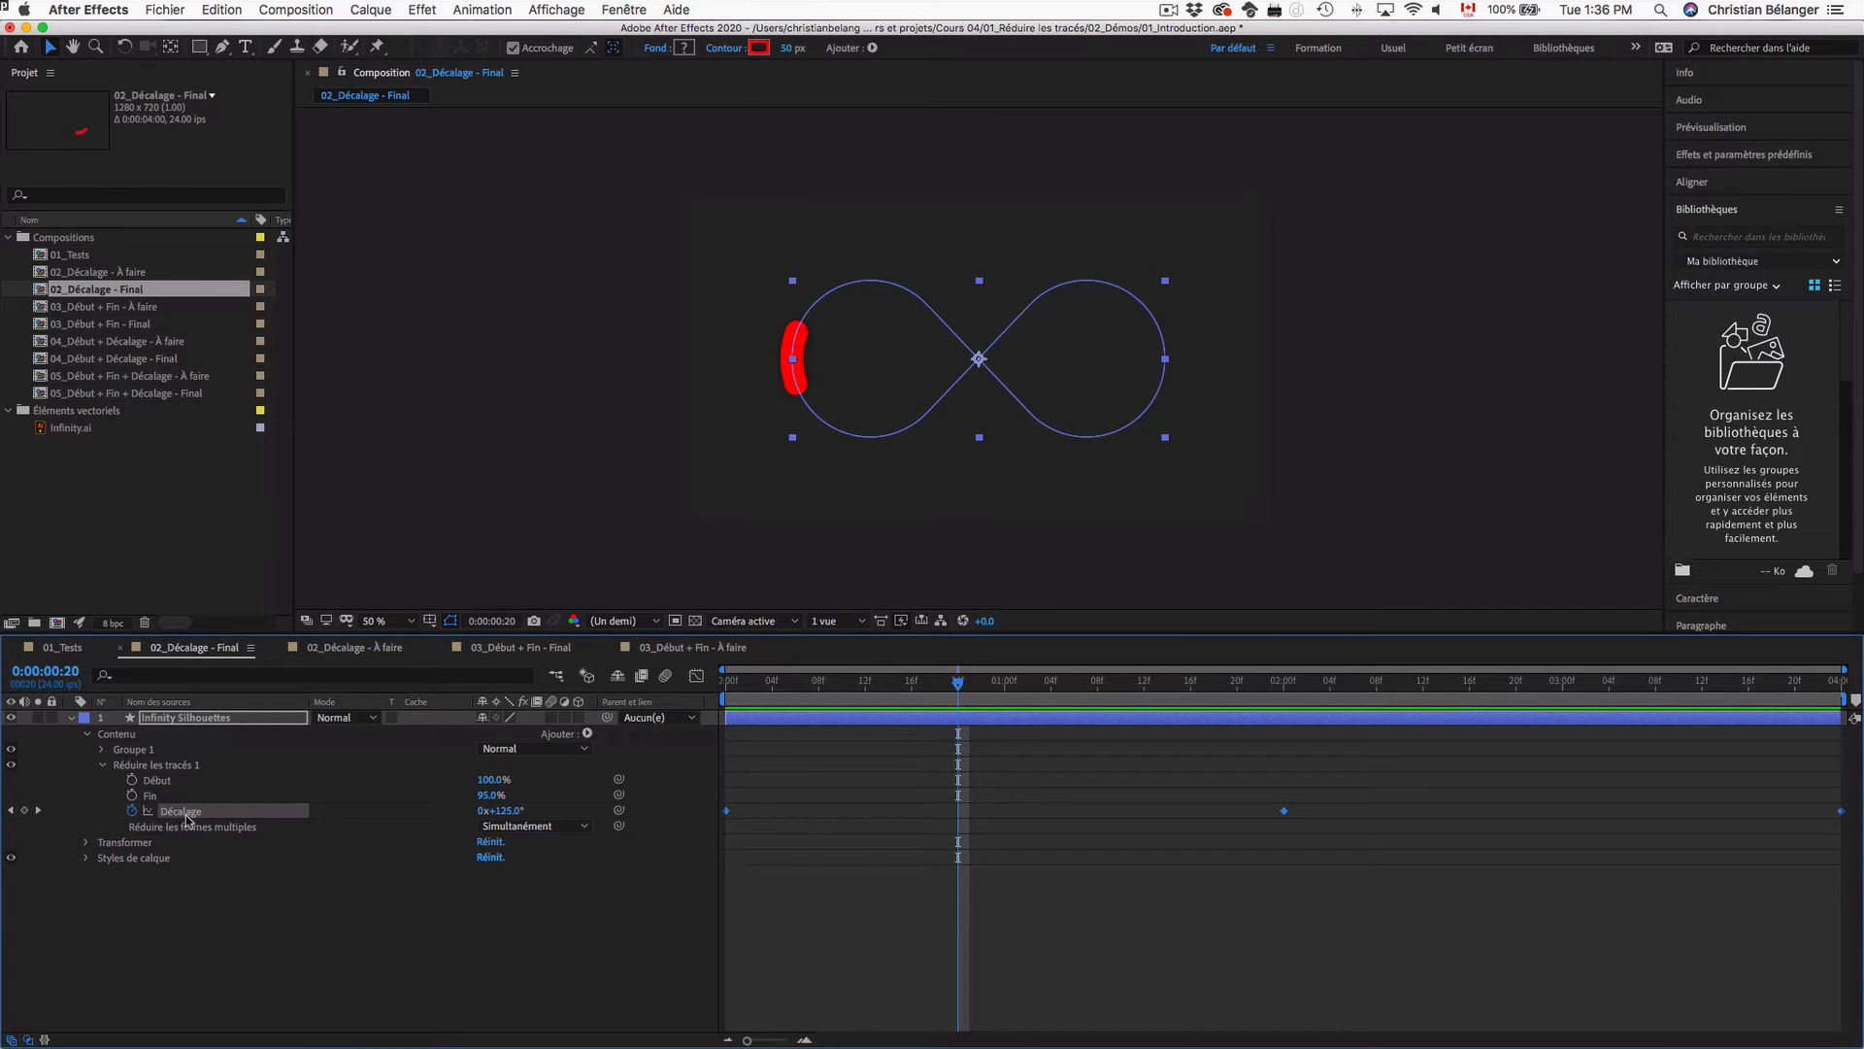
{"action": "double_click", "coordinate": [80, 325]}
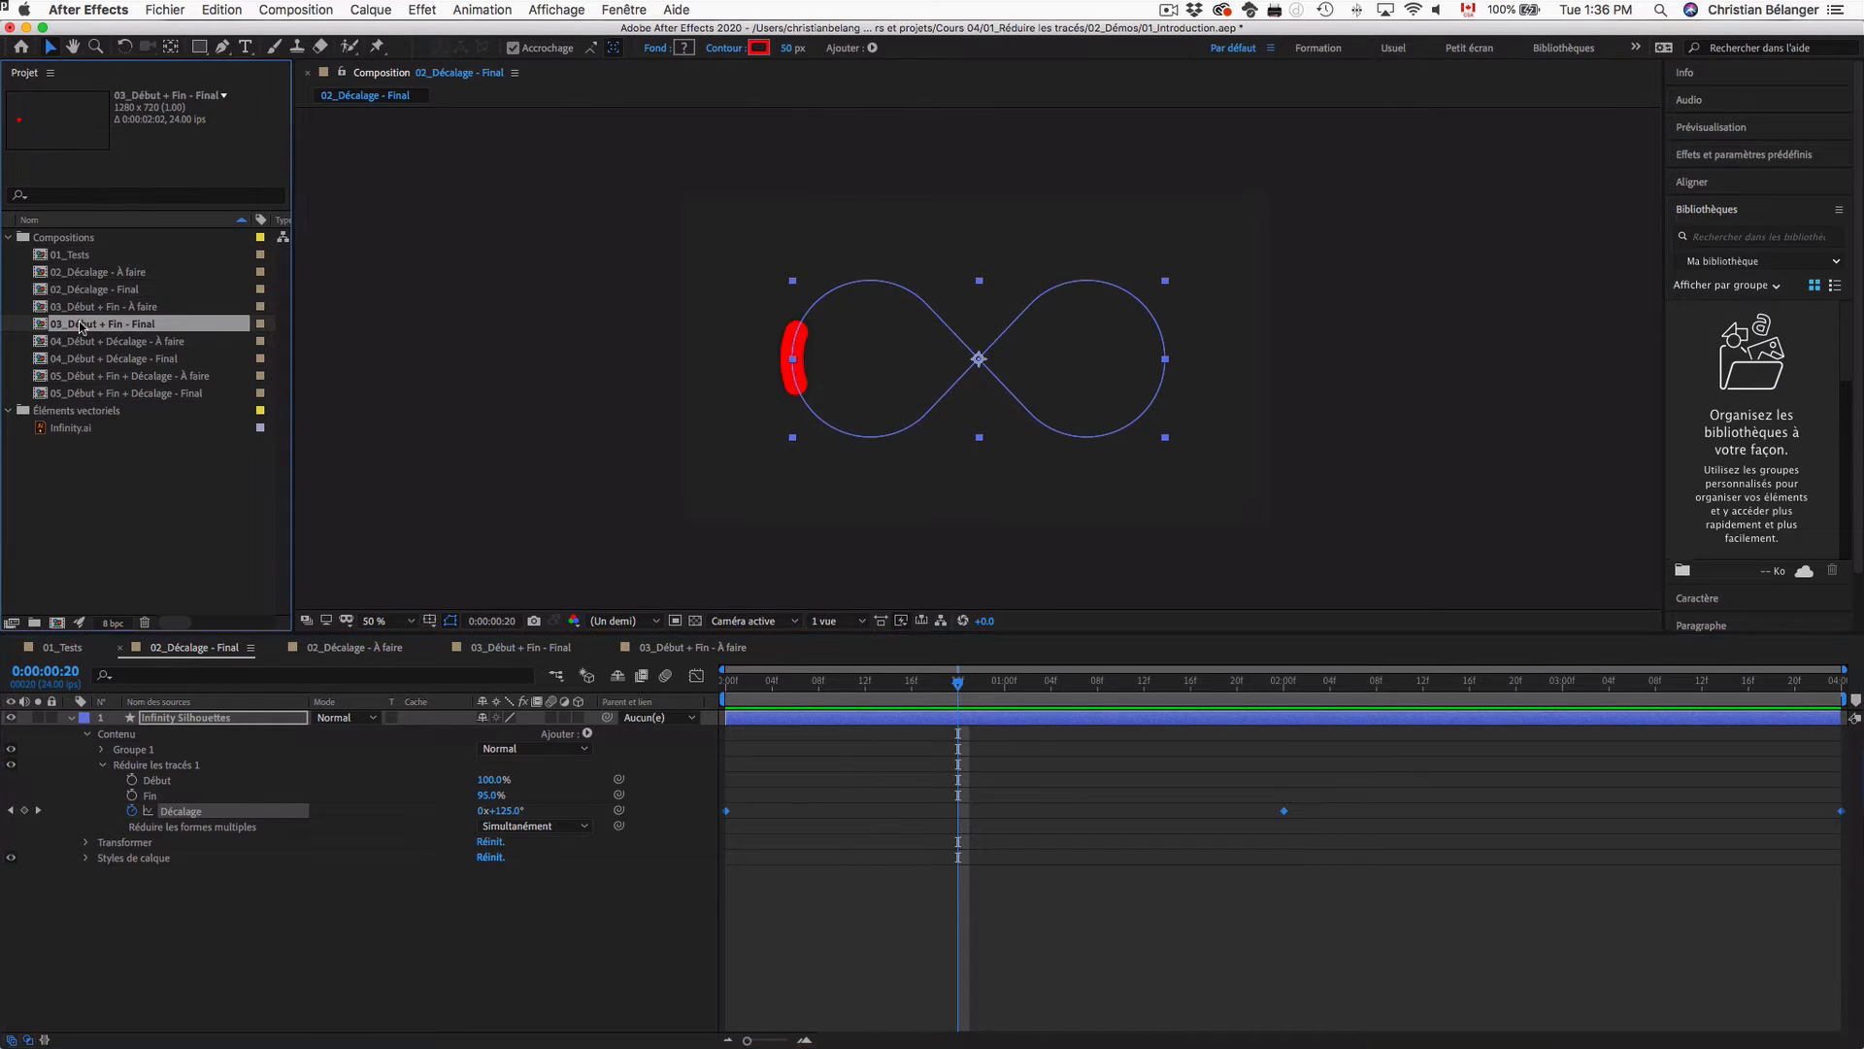
{"action": "left_click", "coordinate": [174, 781]}
{"action": "left_click", "coordinate": [189, 796], "text": "shift"}
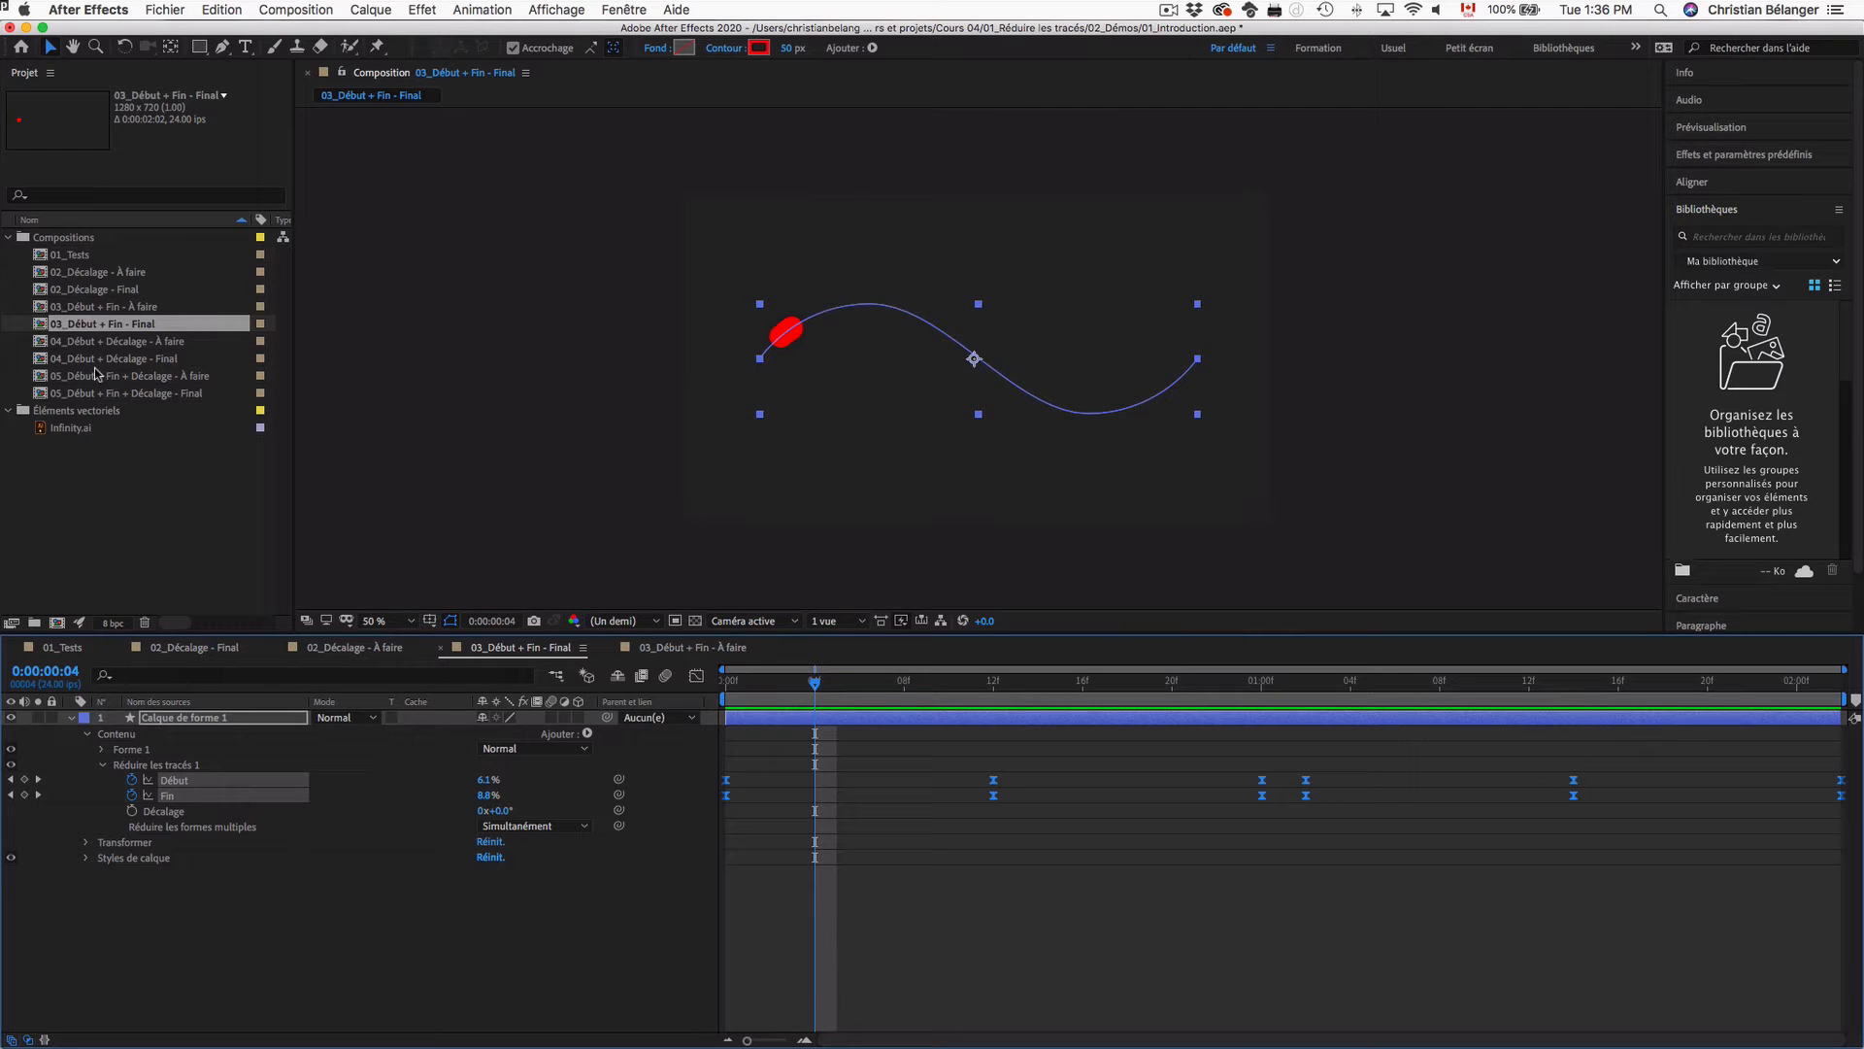
Step: Open the composition 04_Début + Décalage - Final and preview its animation
{"action": "double_click", "coordinate": [126, 360]}
{"action": "key", "text": "space"}
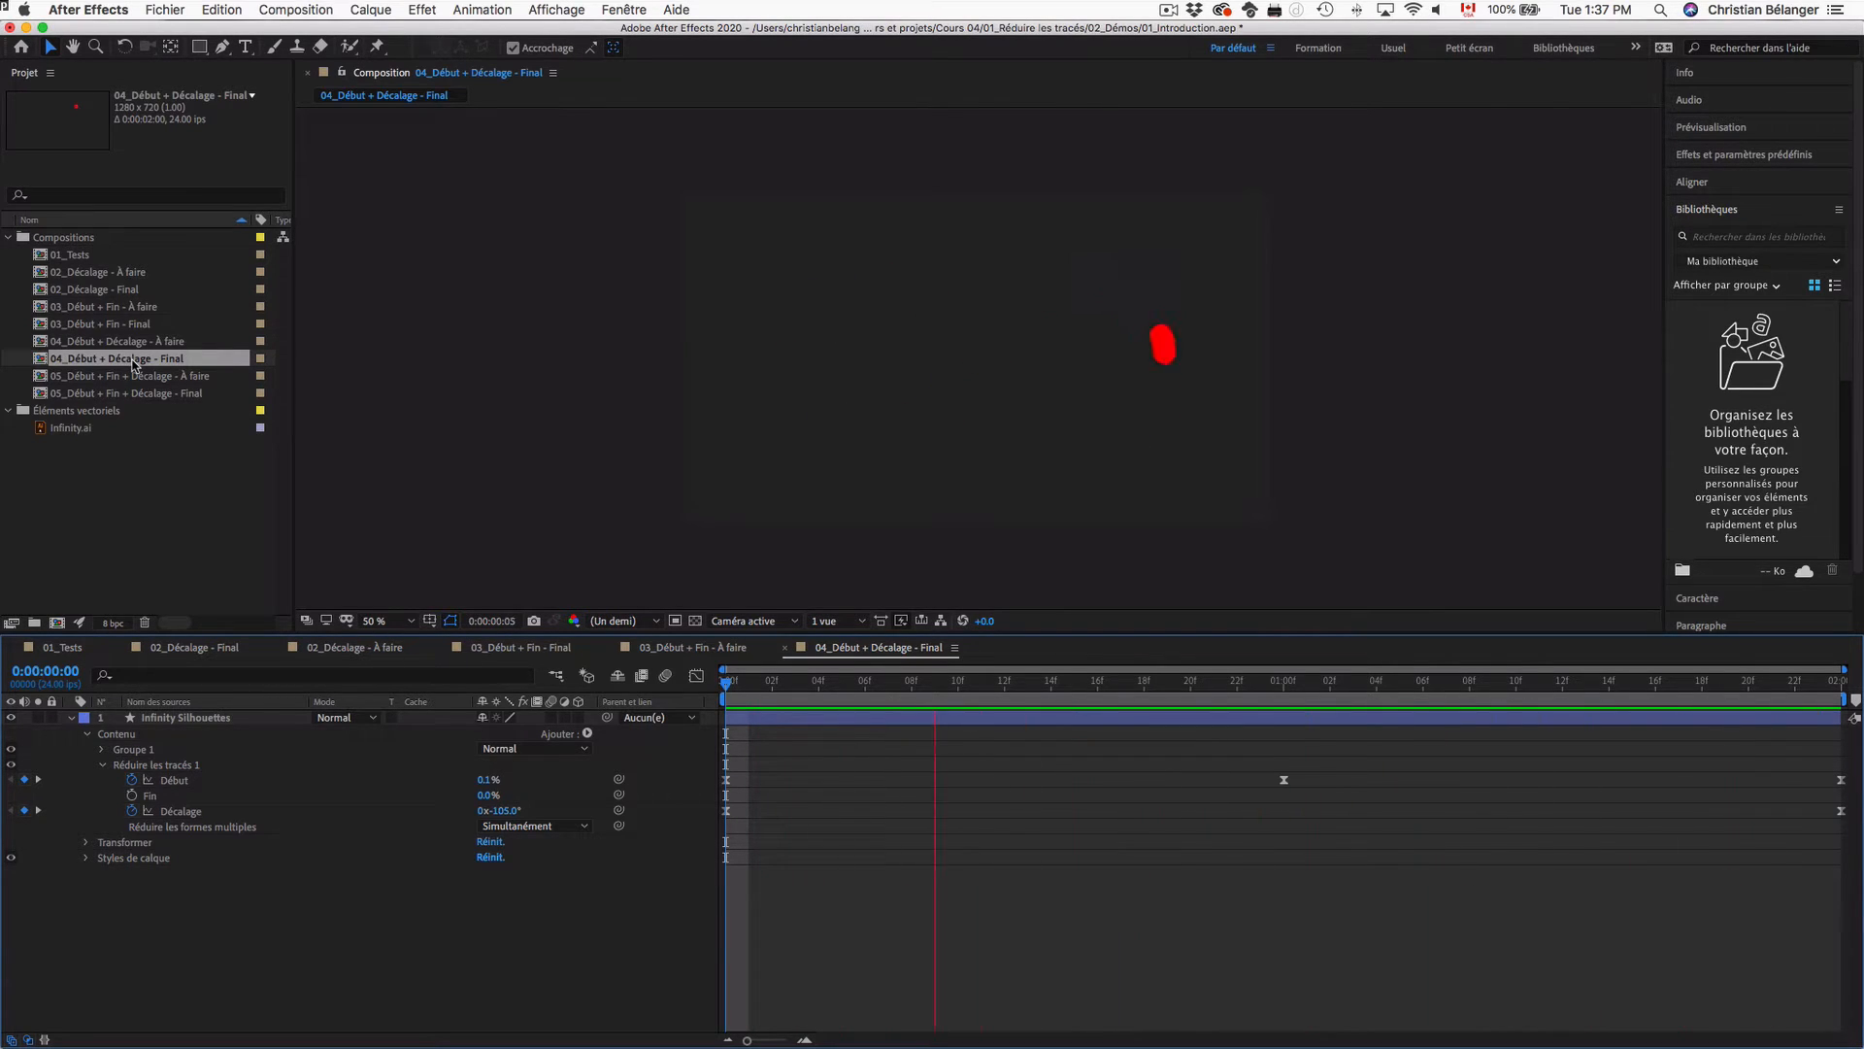
{"action": "key", "text": "space"}
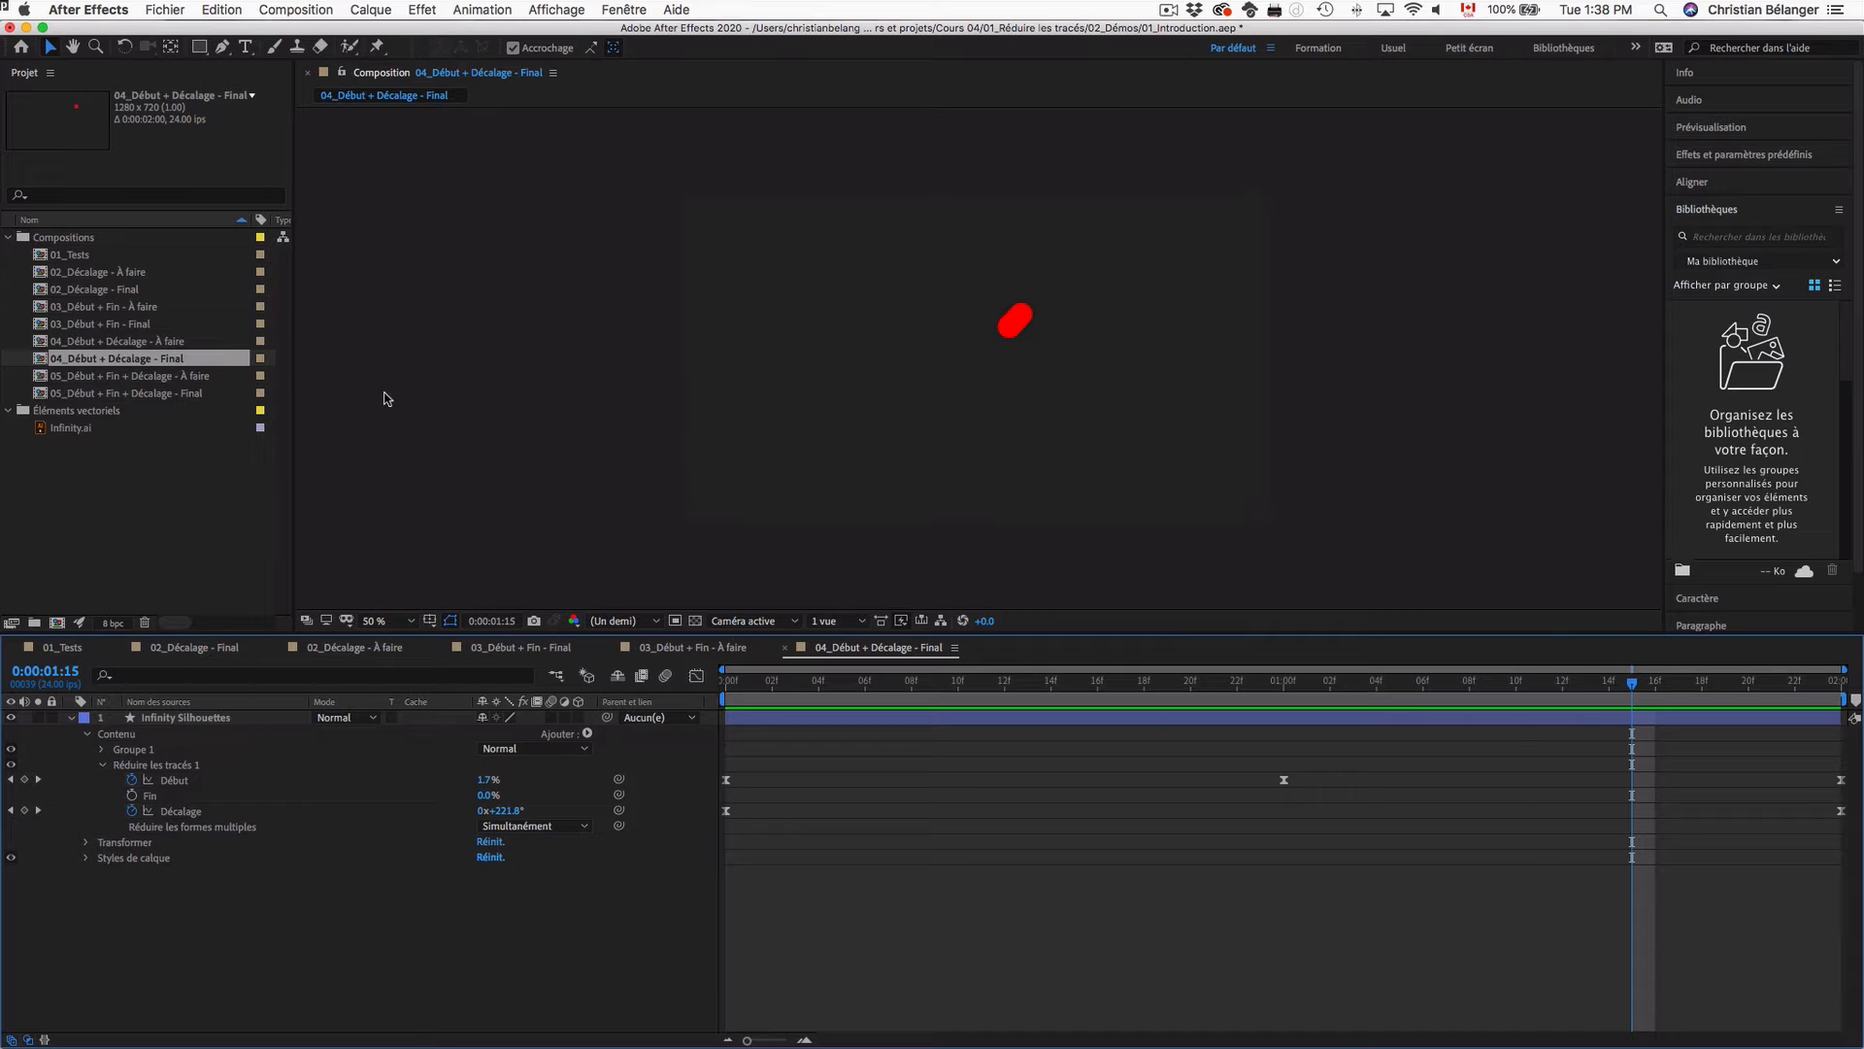
Step: Close the current project and open 02_Conclusion.aep from the 02_Démos folder
{"action": "key", "text": "backslash"}
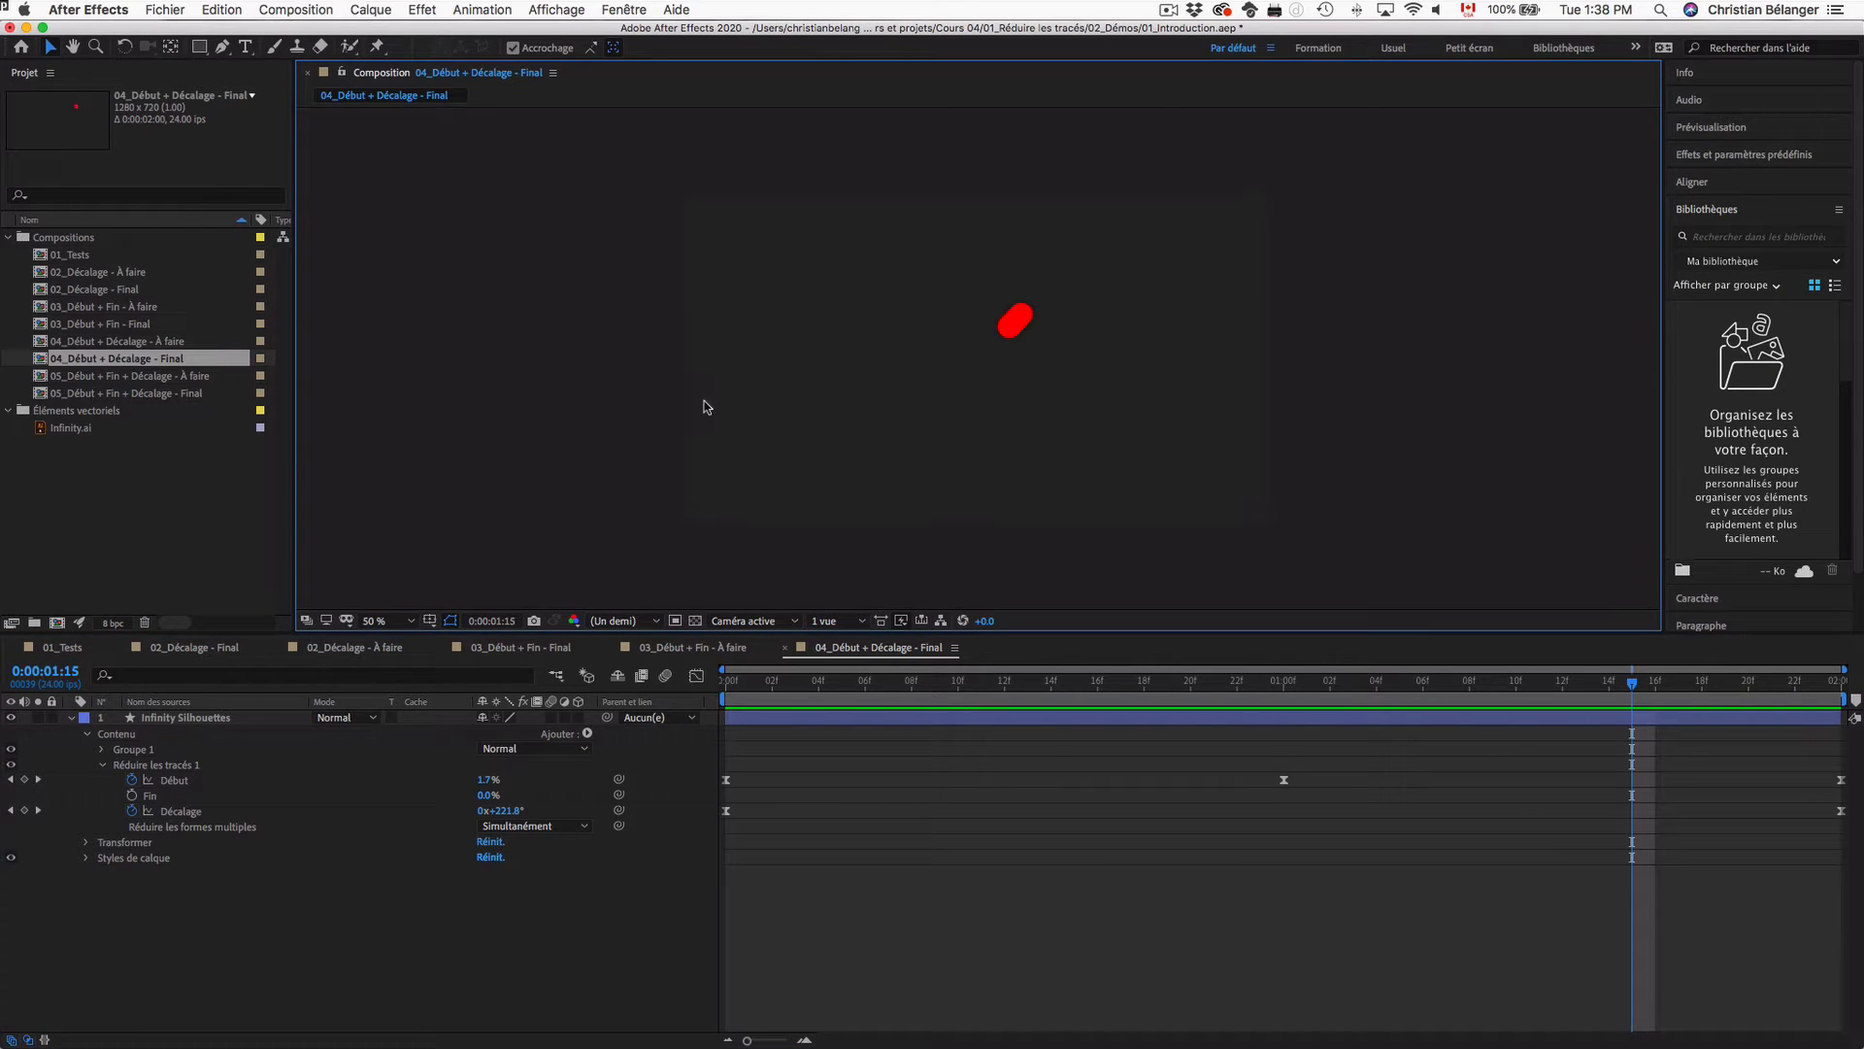
{"action": "key", "text": "super+alt+n"}
{"action": "left_click", "coordinate": [872, 561]}
{"action": "key", "text": "super+Tab"}
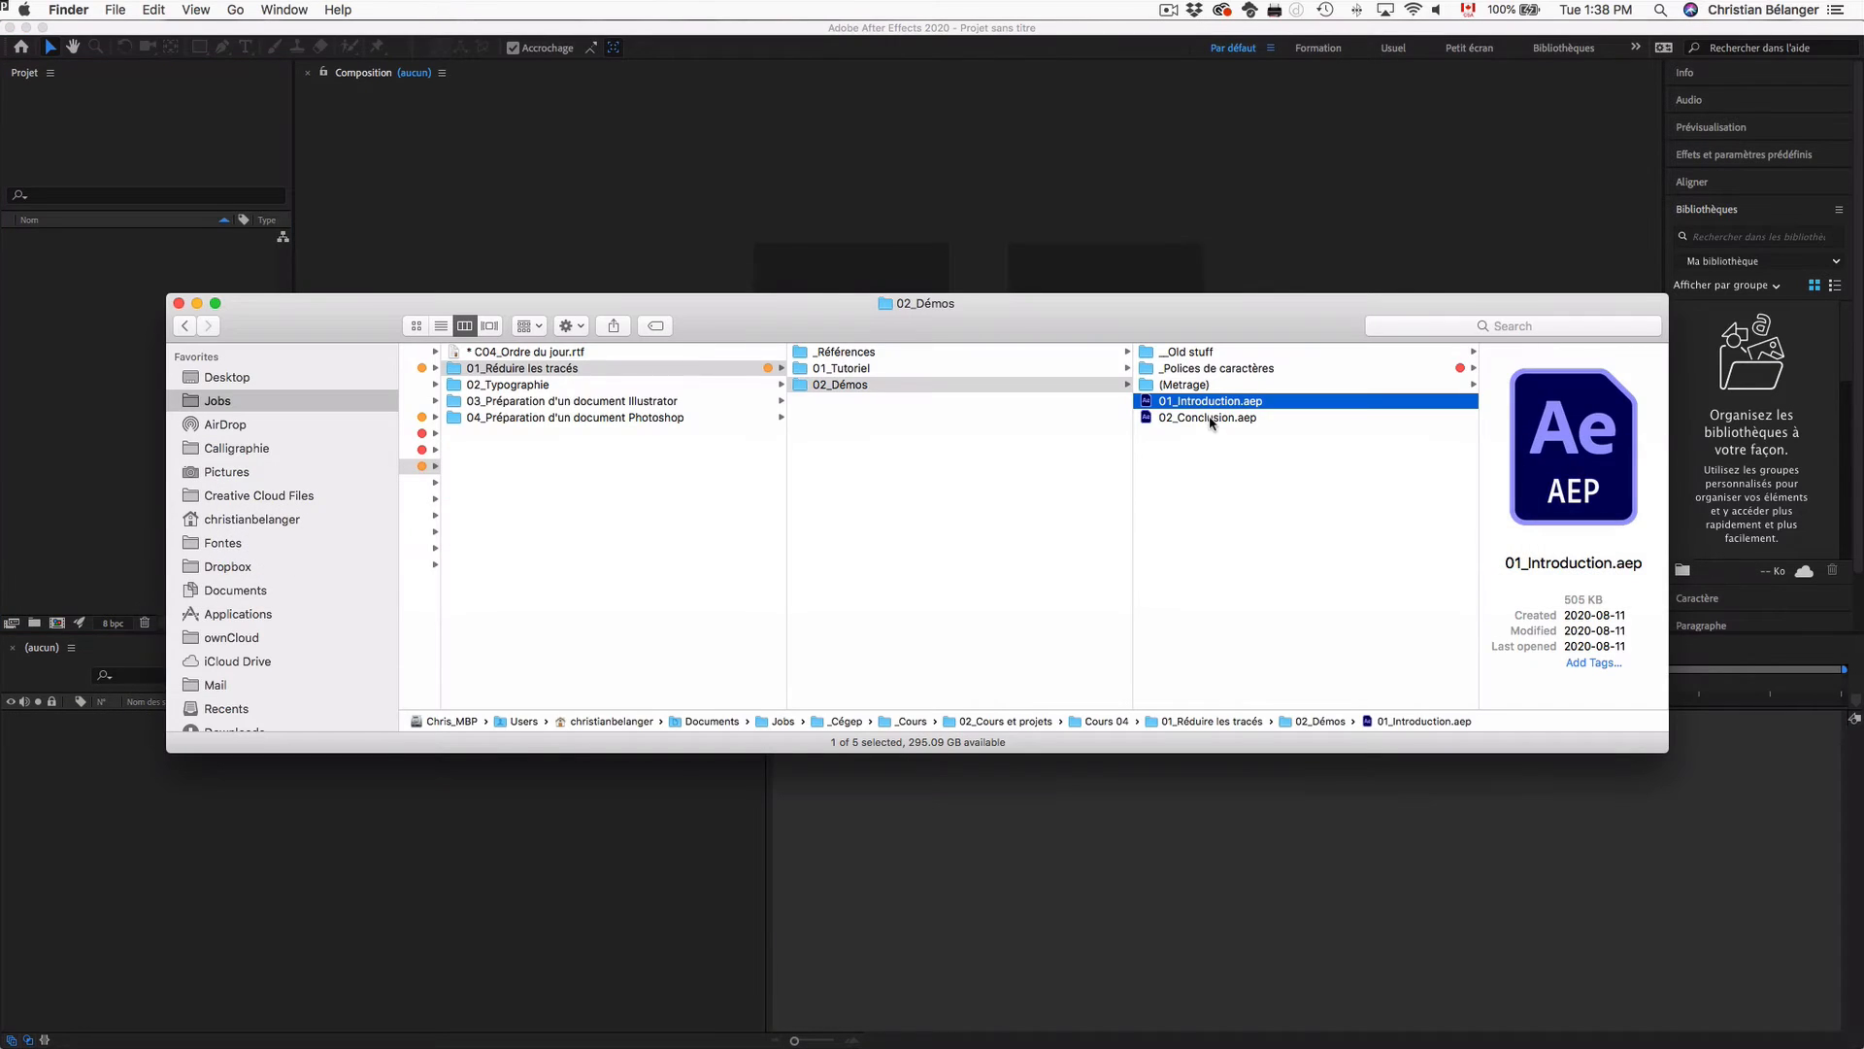
{"action": "double_click", "coordinate": [1212, 417]}
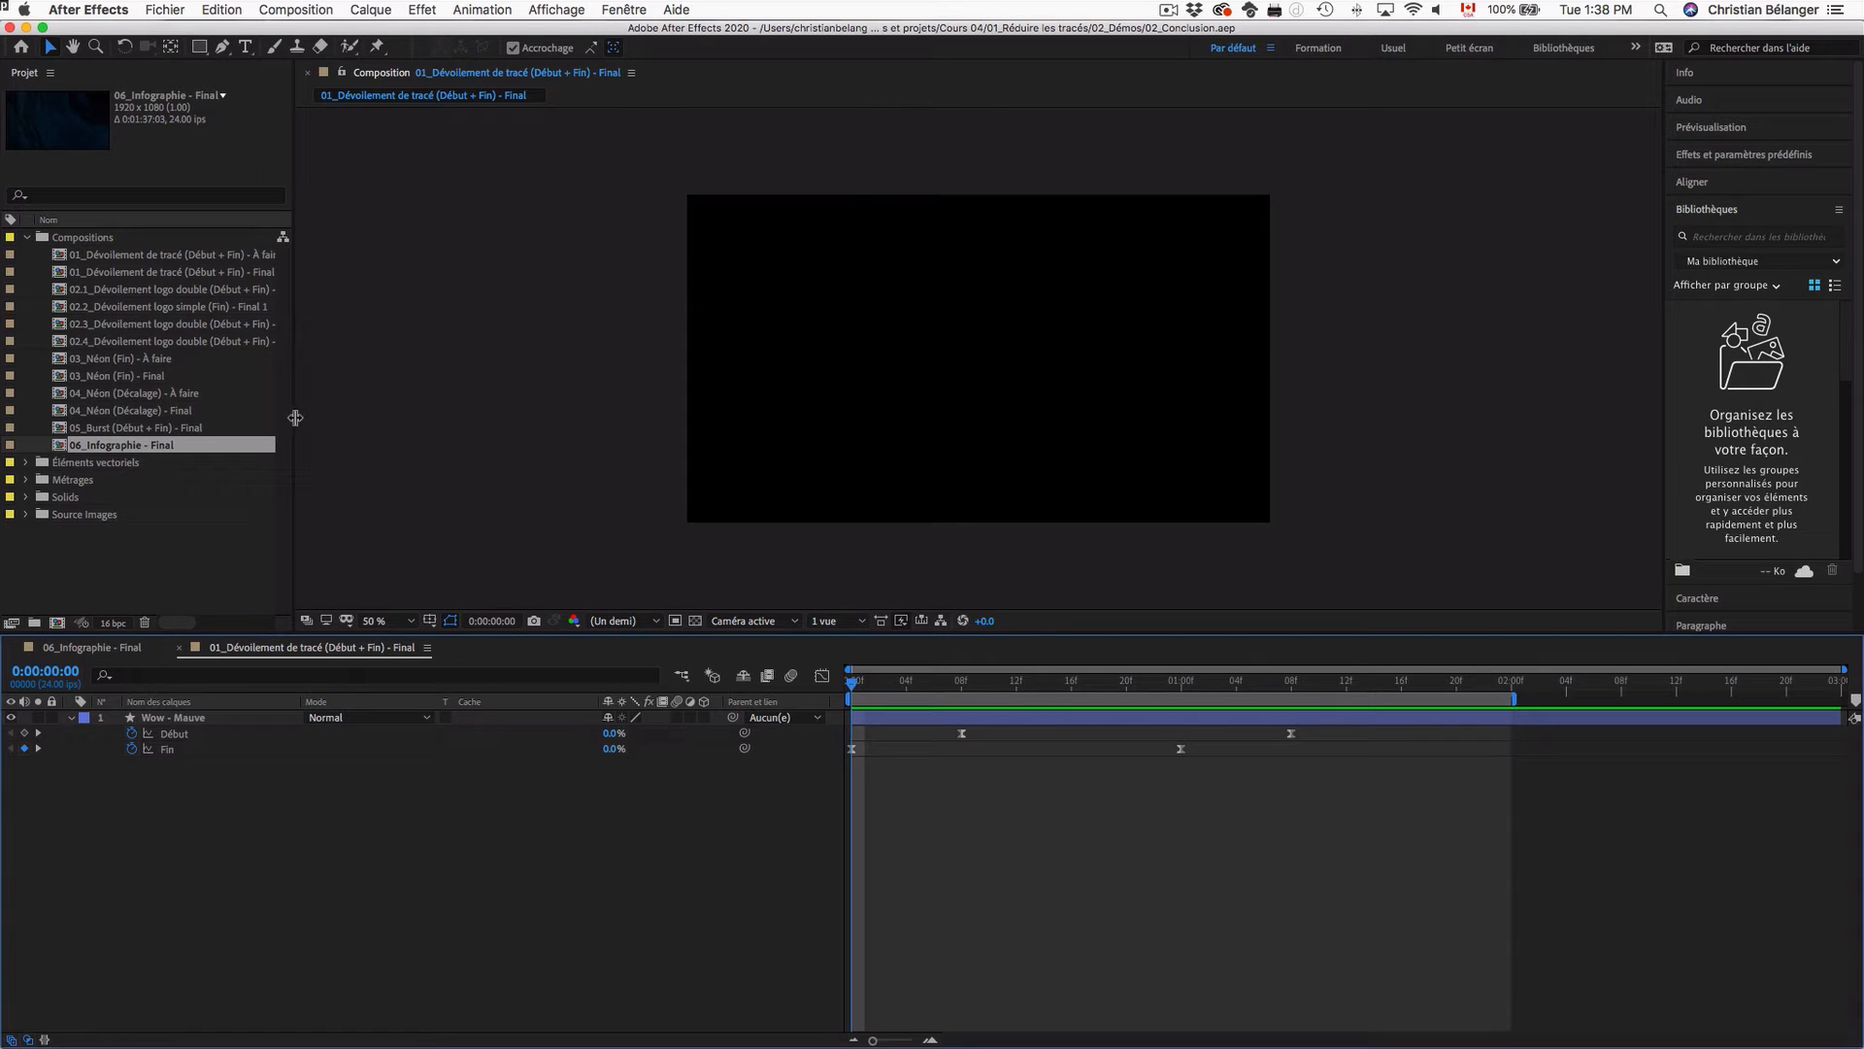
Step: Widen the project list to read the full names and preview 01_Dévoilement de tracé (Début + Fin) - Final
{"action": "left_click_drag", "start_coordinate": [294, 420], "coordinate": [387, 419]}
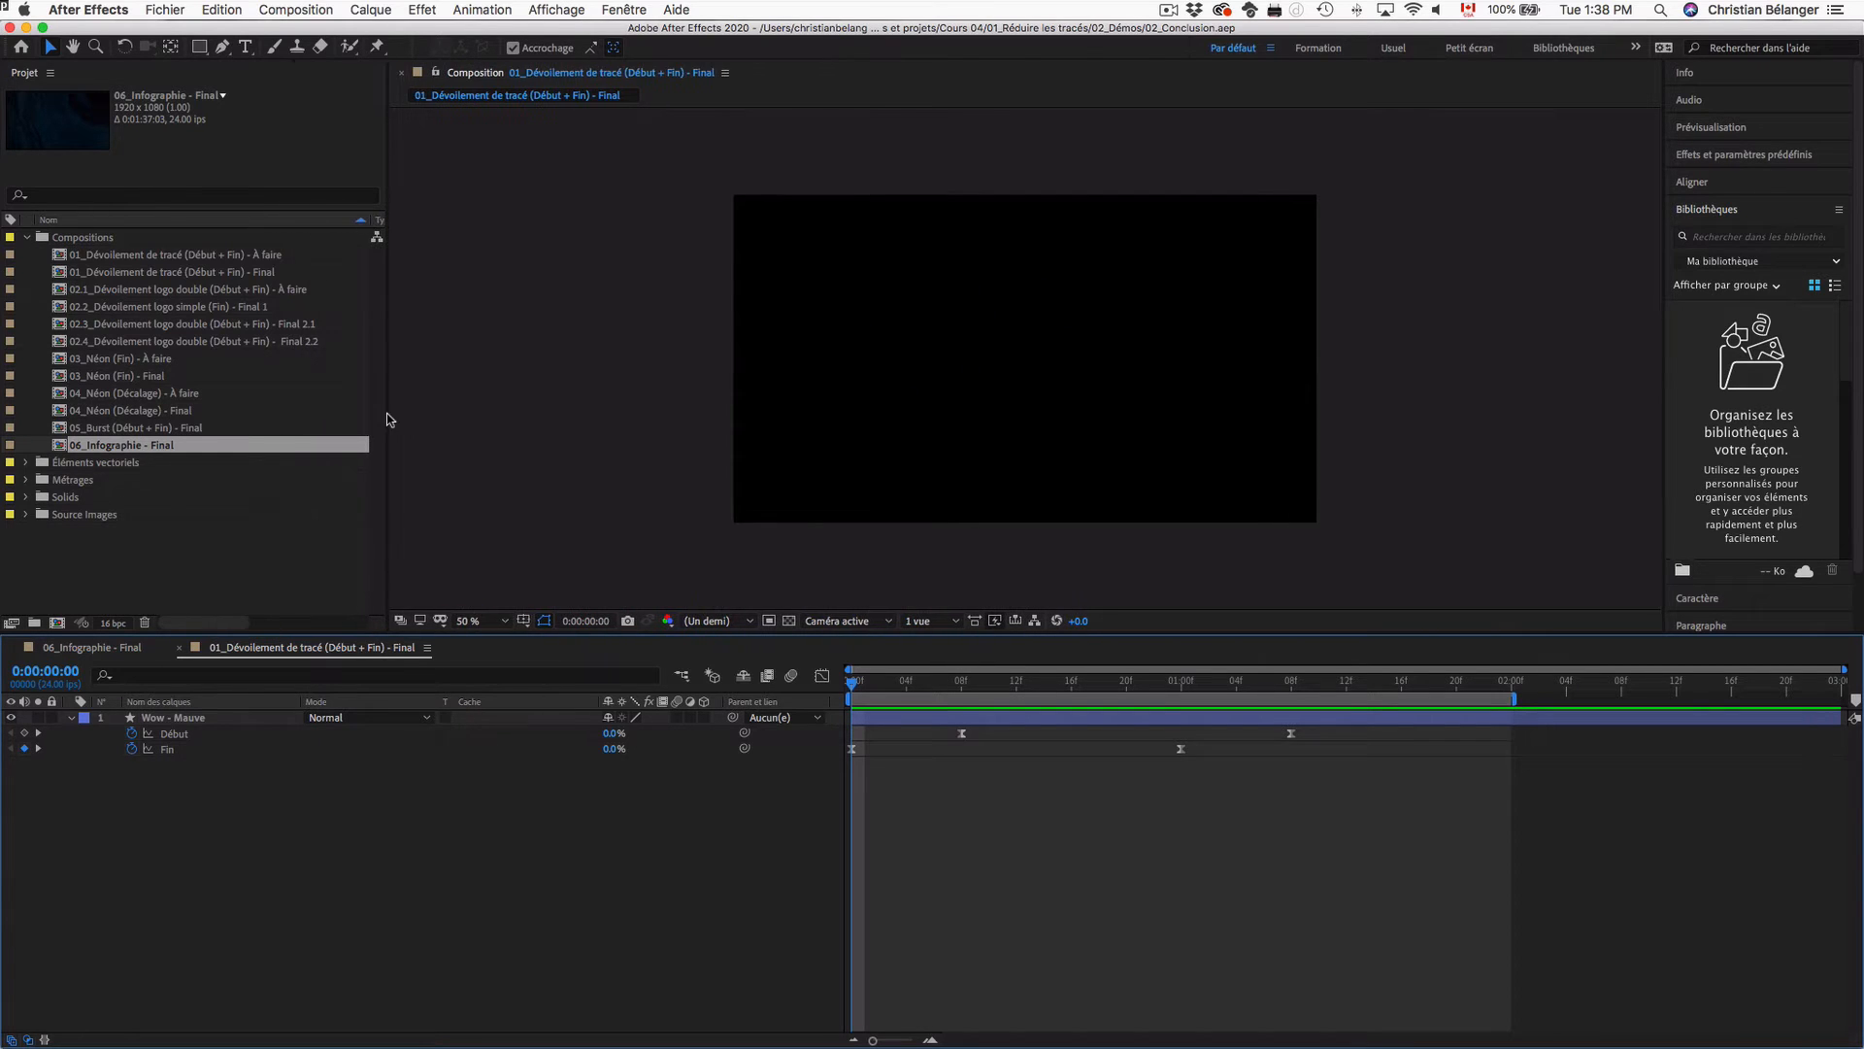
{"action": "left_click", "coordinate": [165, 274]}
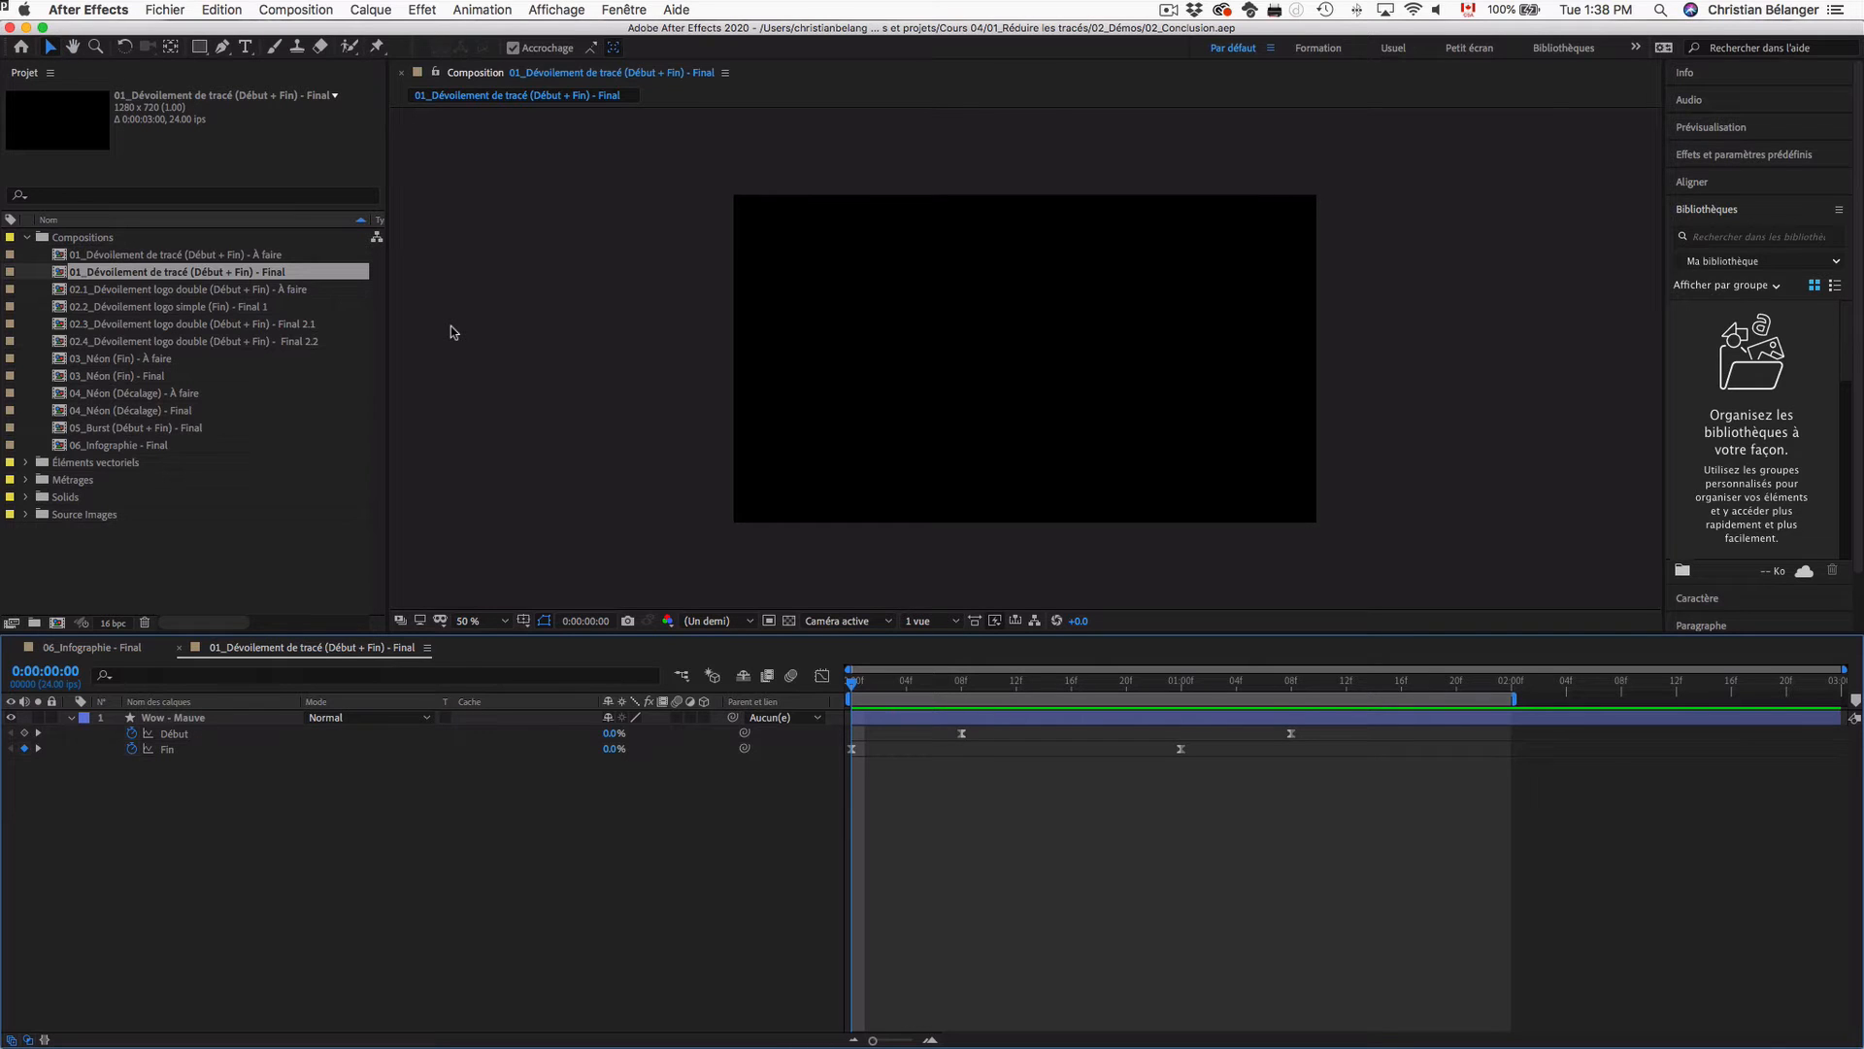
{"action": "key", "text": "space"}
{"action": "key", "text": "space"}
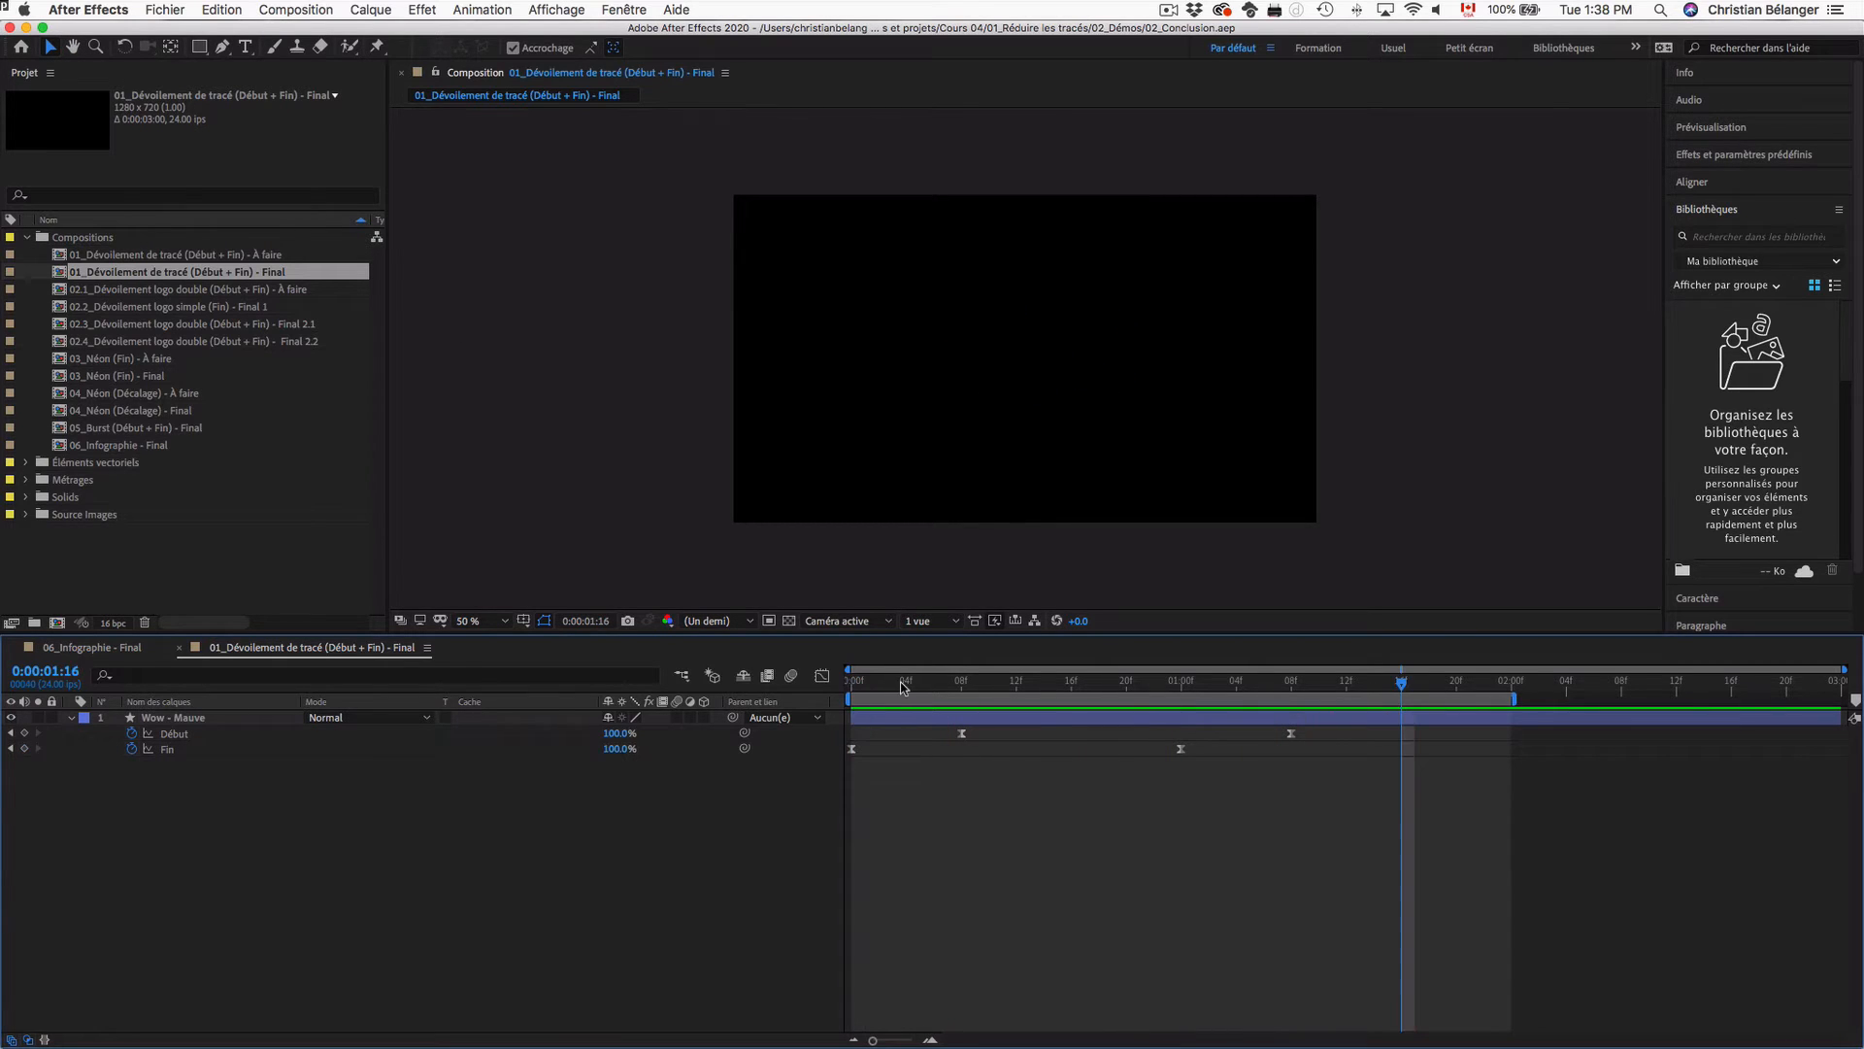
Step: Scrub through the Wow - Mauve animation from its first frame to examine the timing of the Début and Fin keyframes
{"action": "mouse_move", "coordinate": [903, 685]}
{"action": "left_mouse_down"}
{"action": "mouse_move", "coordinate": [851, 686]}
{"action": "mouse_move", "coordinate": [1292, 680]}
{"action": "mouse_move", "coordinate": [851, 680]}
{"action": "left_mouse_up"}
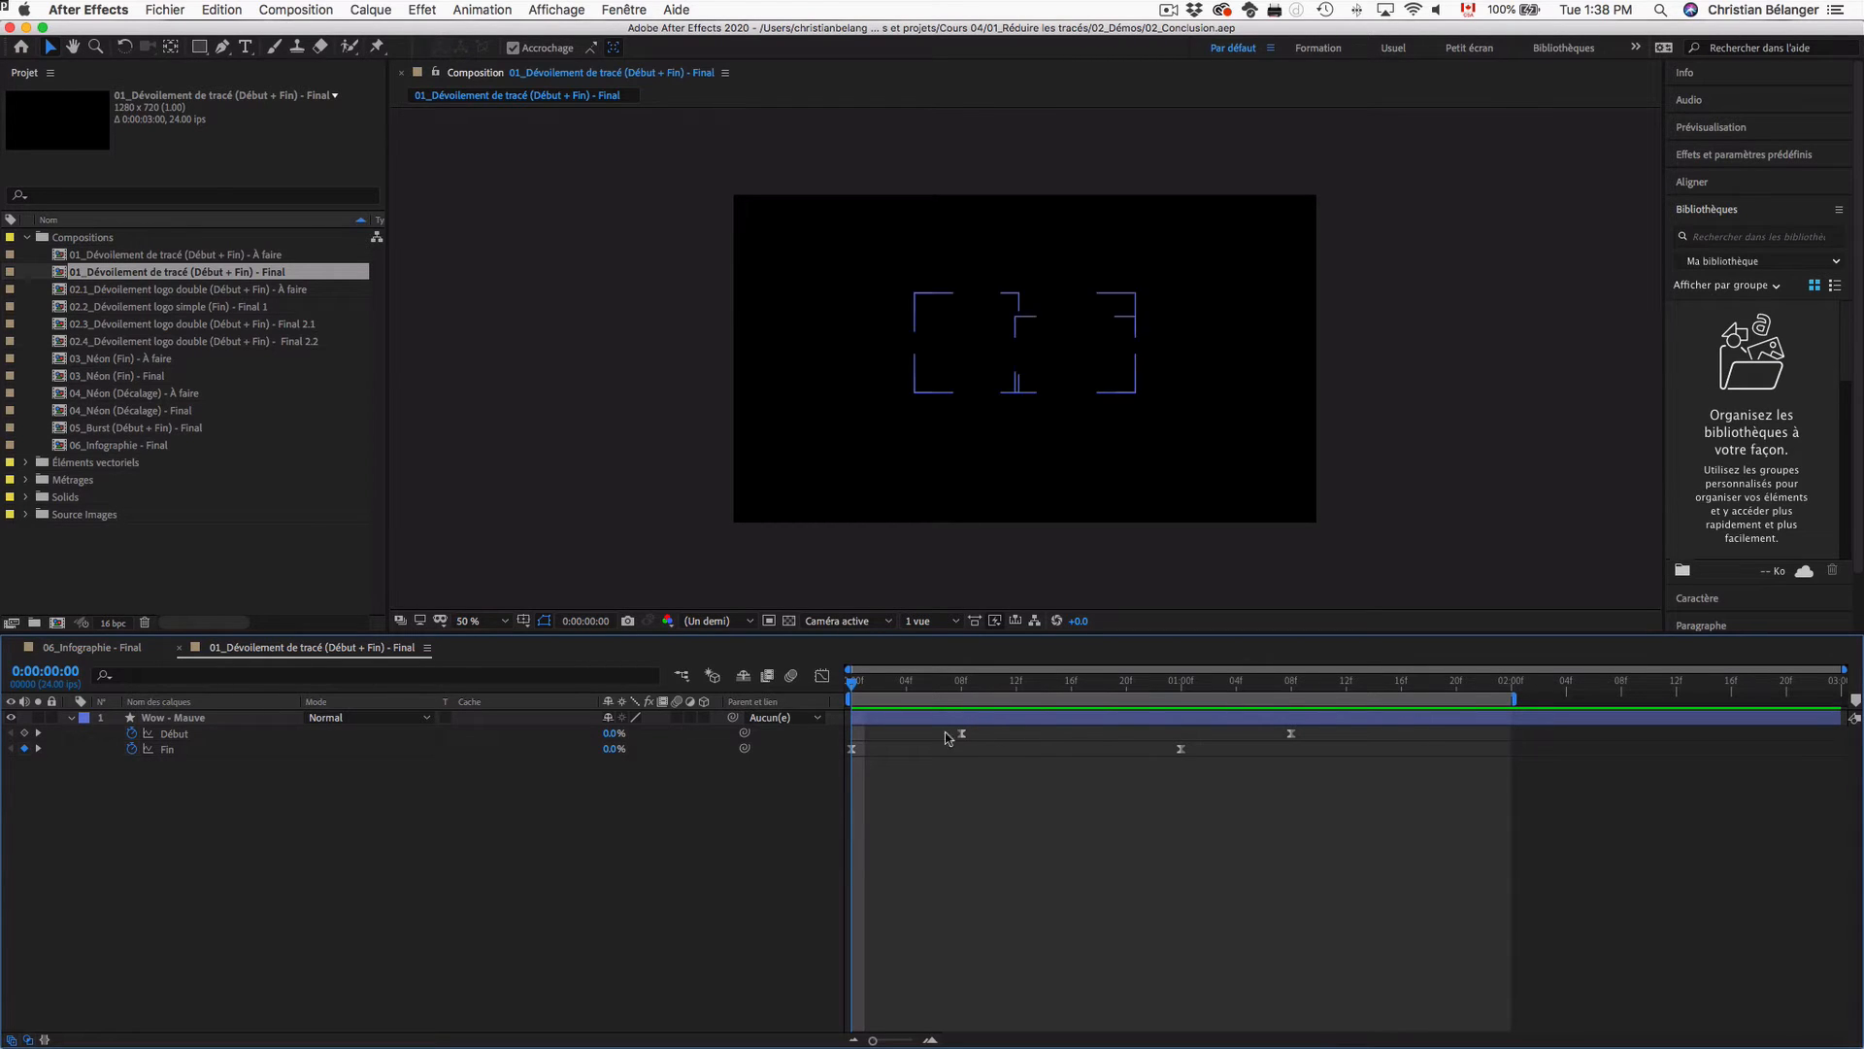
{"action": "left_click", "coordinate": [866, 683]}
{"action": "left_click_drag", "start_coordinate": [871, 687], "coordinate": [1026, 692]}
{"action": "mouse_move", "coordinate": [1040, 687]}
{"action": "left_mouse_down"}
{"action": "mouse_move", "coordinate": [1301, 698]}
{"action": "mouse_move", "coordinate": [822, 697]}
{"action": "left_mouse_up"}
{"action": "left_click", "coordinate": [247, 733]}
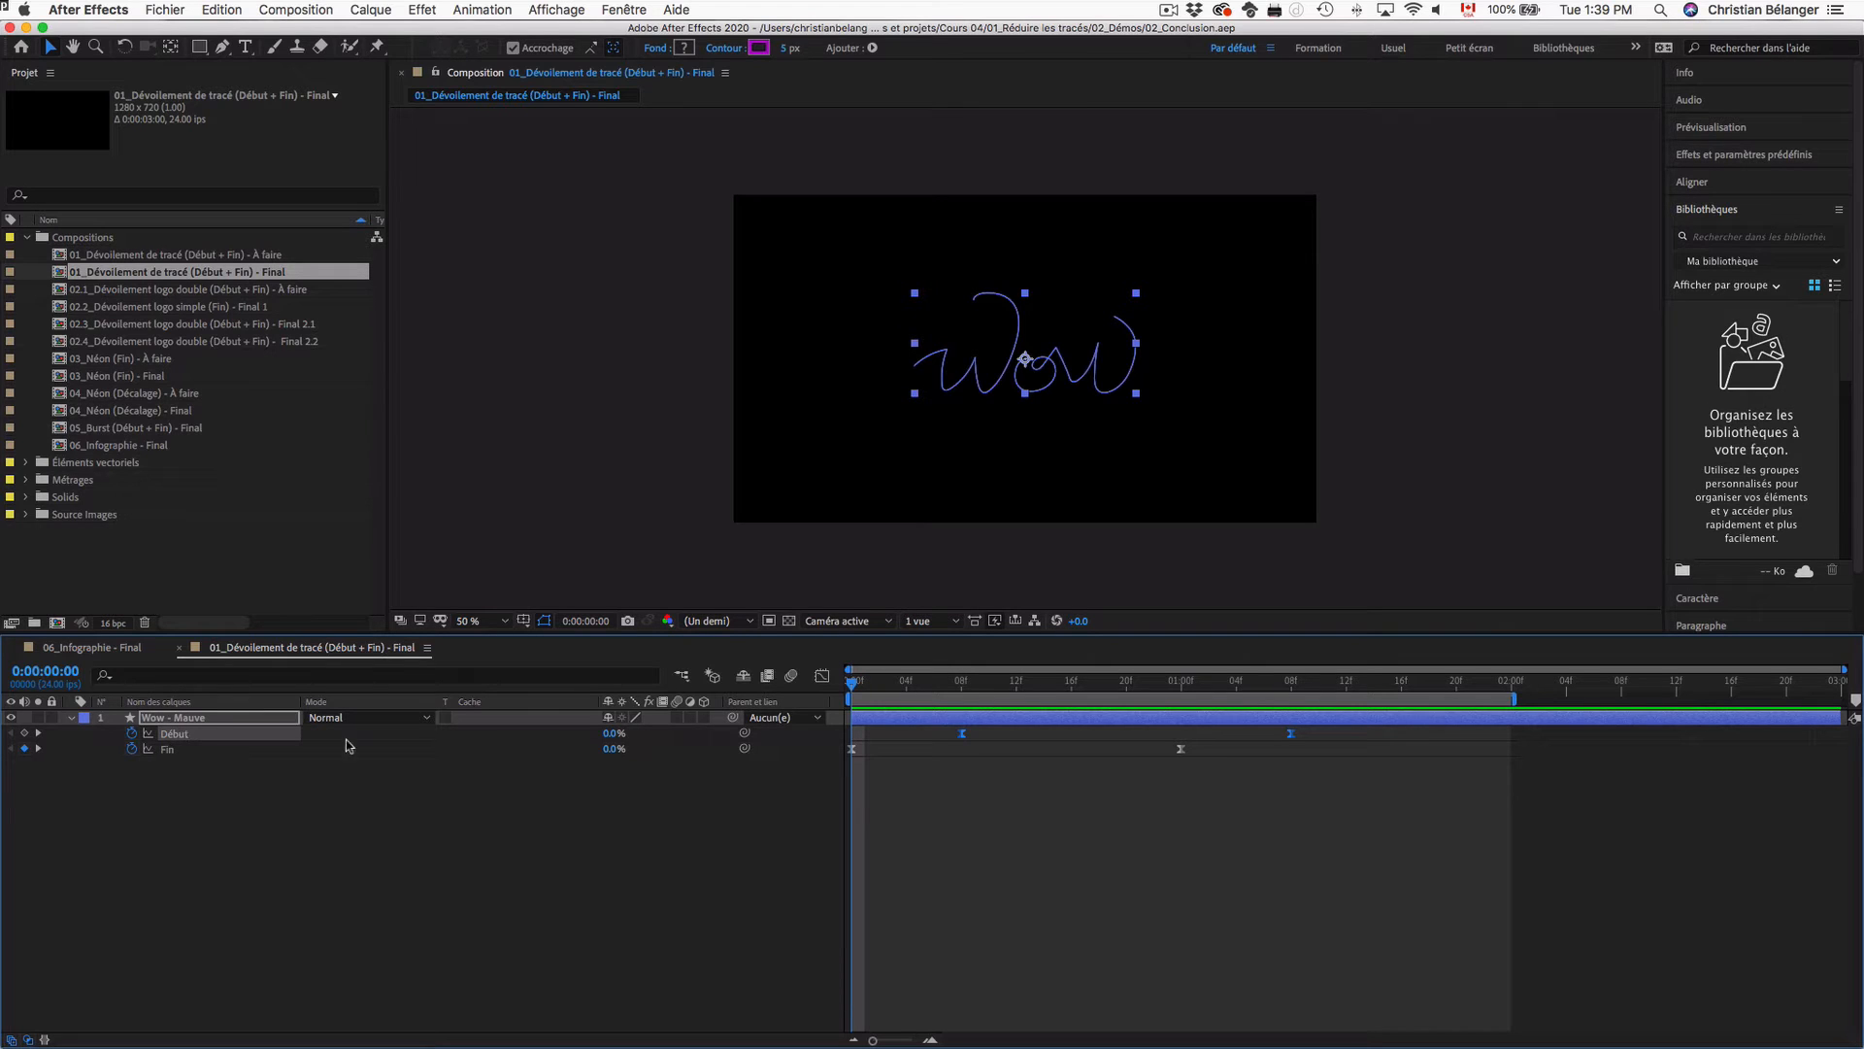
{"action": "left_click_drag", "start_coordinate": [867, 688], "coordinate": [1305, 692]}
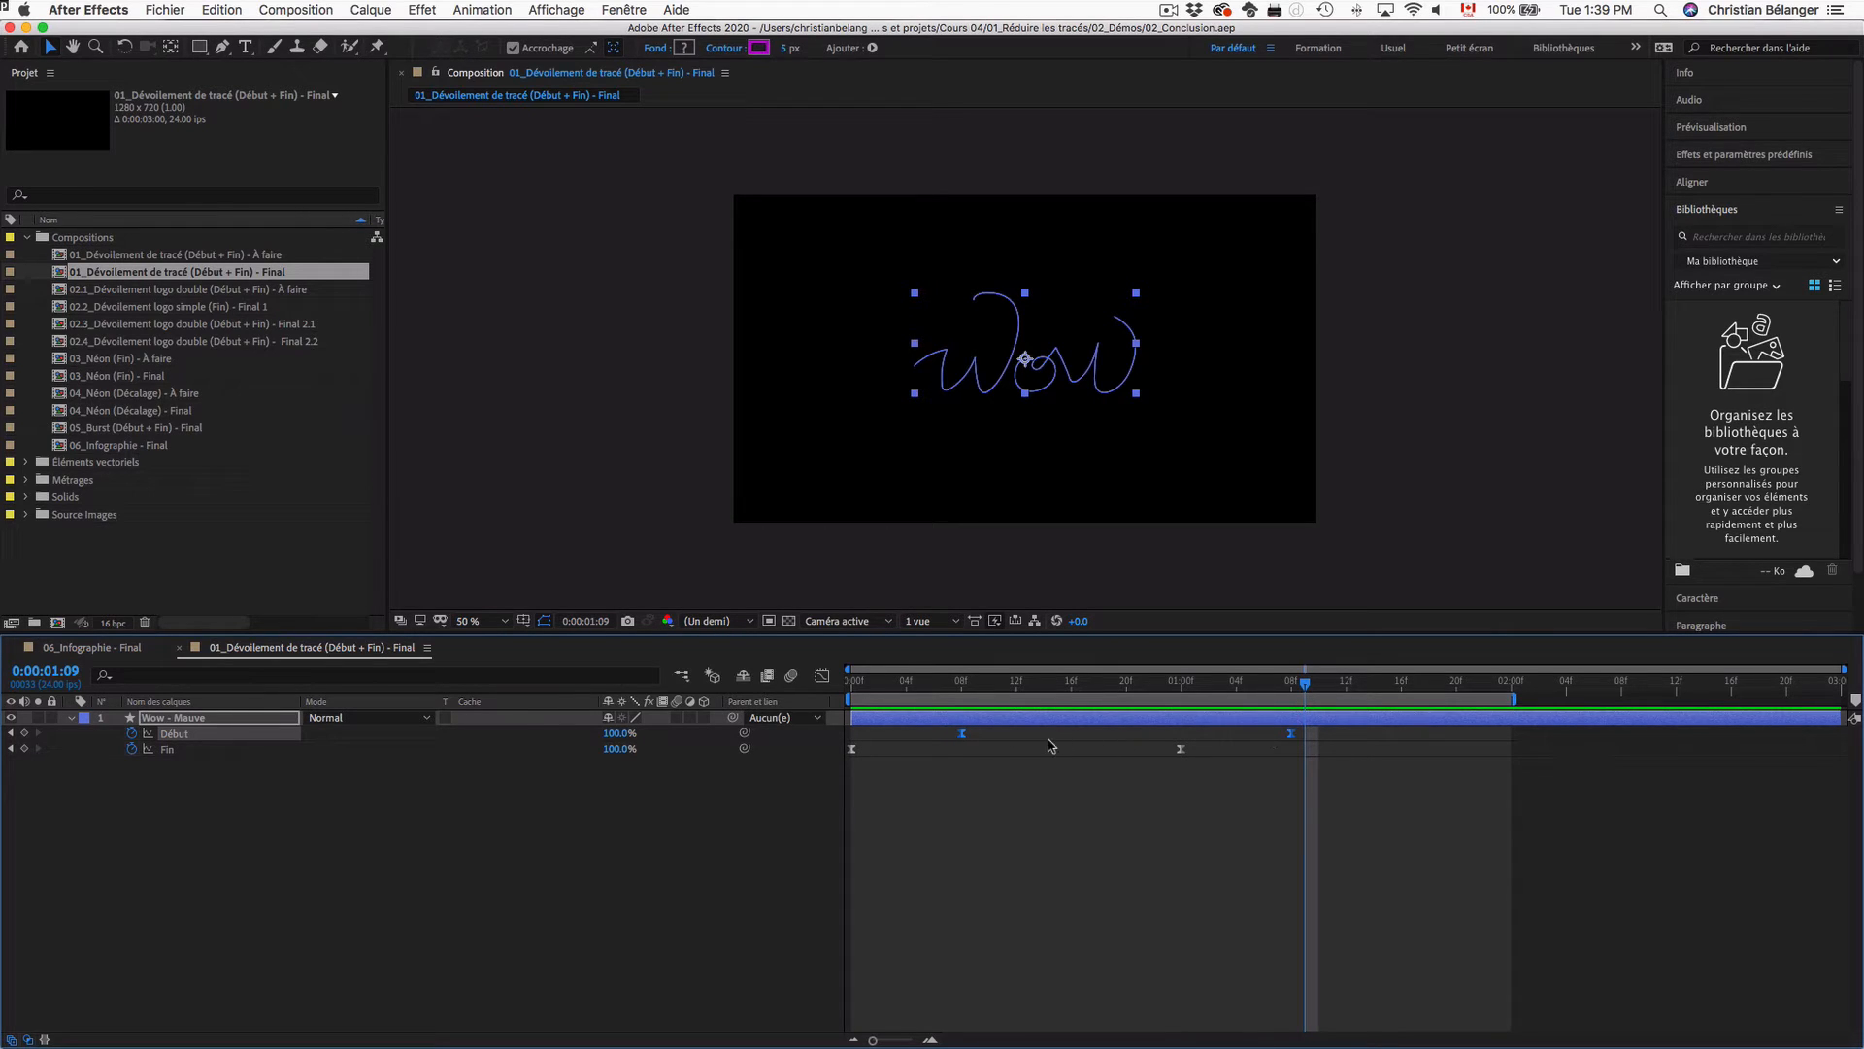
Step: Open 01_Dévoilement de tracé (Début + Fin) - À faire and create shapes from the Wow.ai vector layer
{"action": "double_click", "coordinate": [239, 257]}
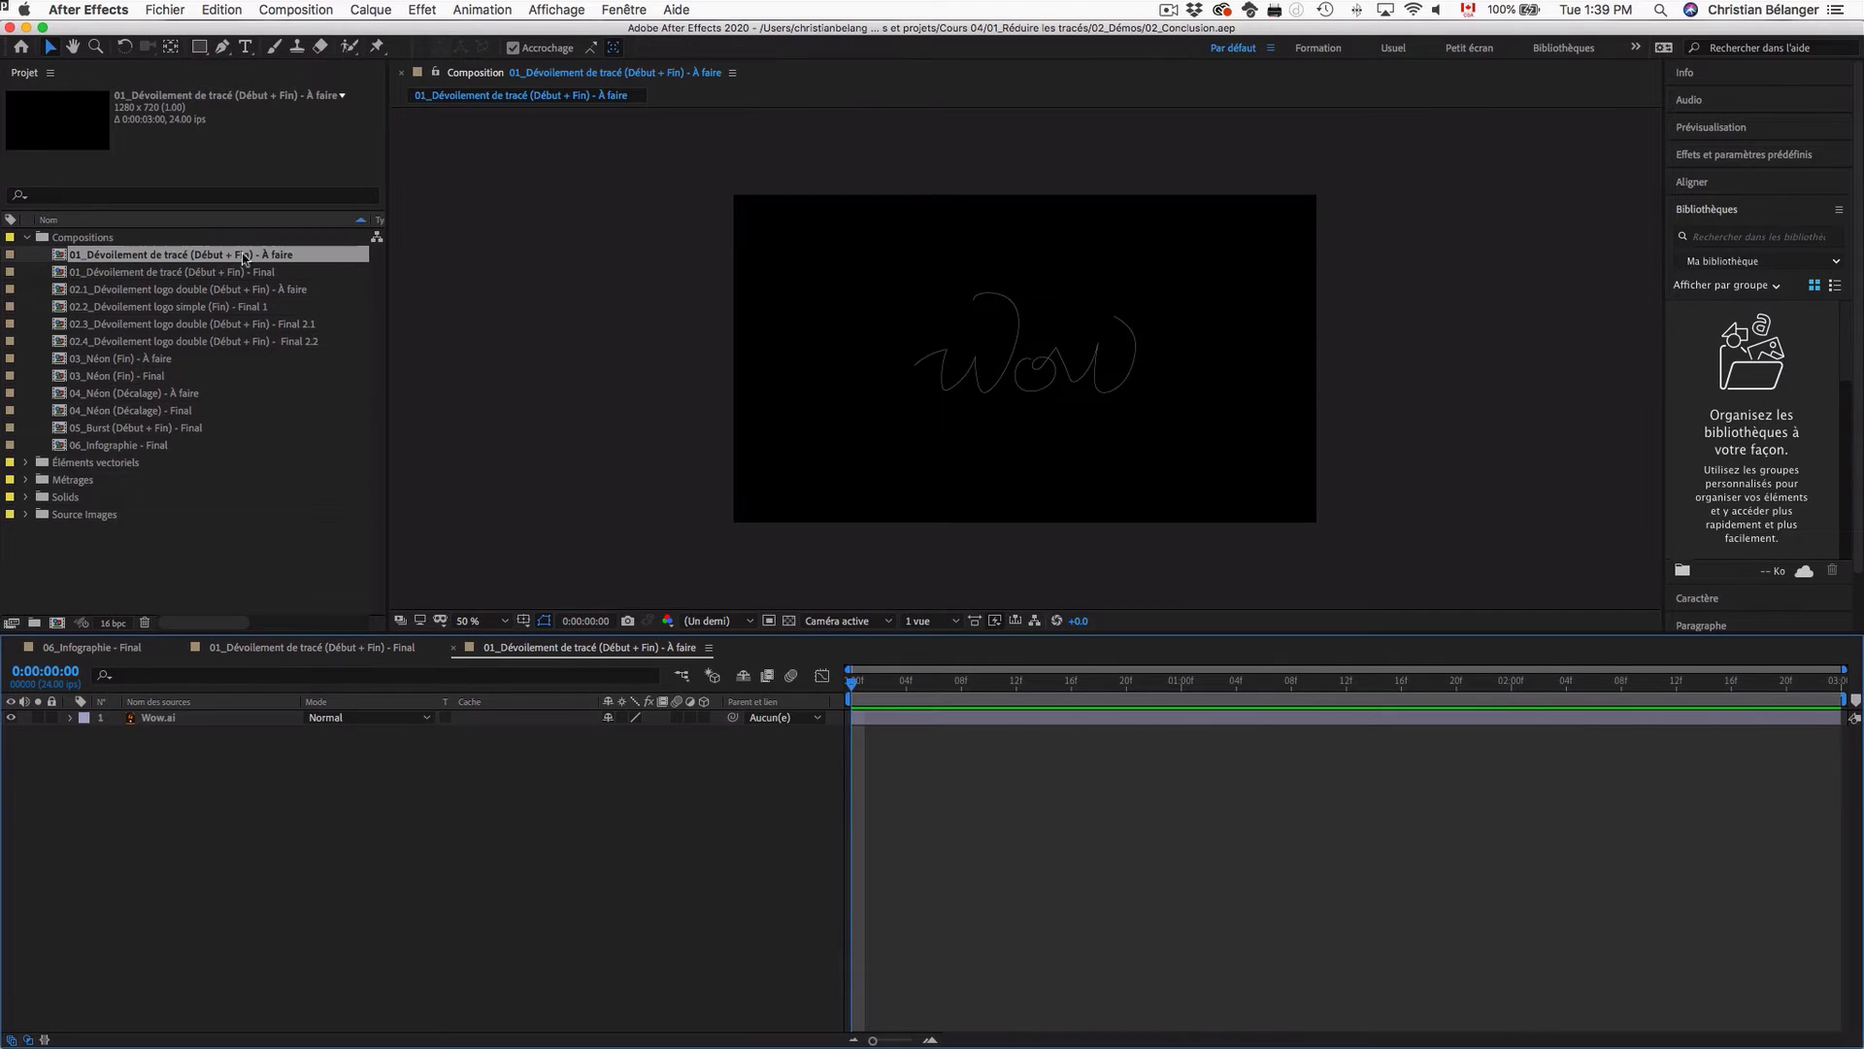
{"action": "left_click", "coordinate": [200, 720]}
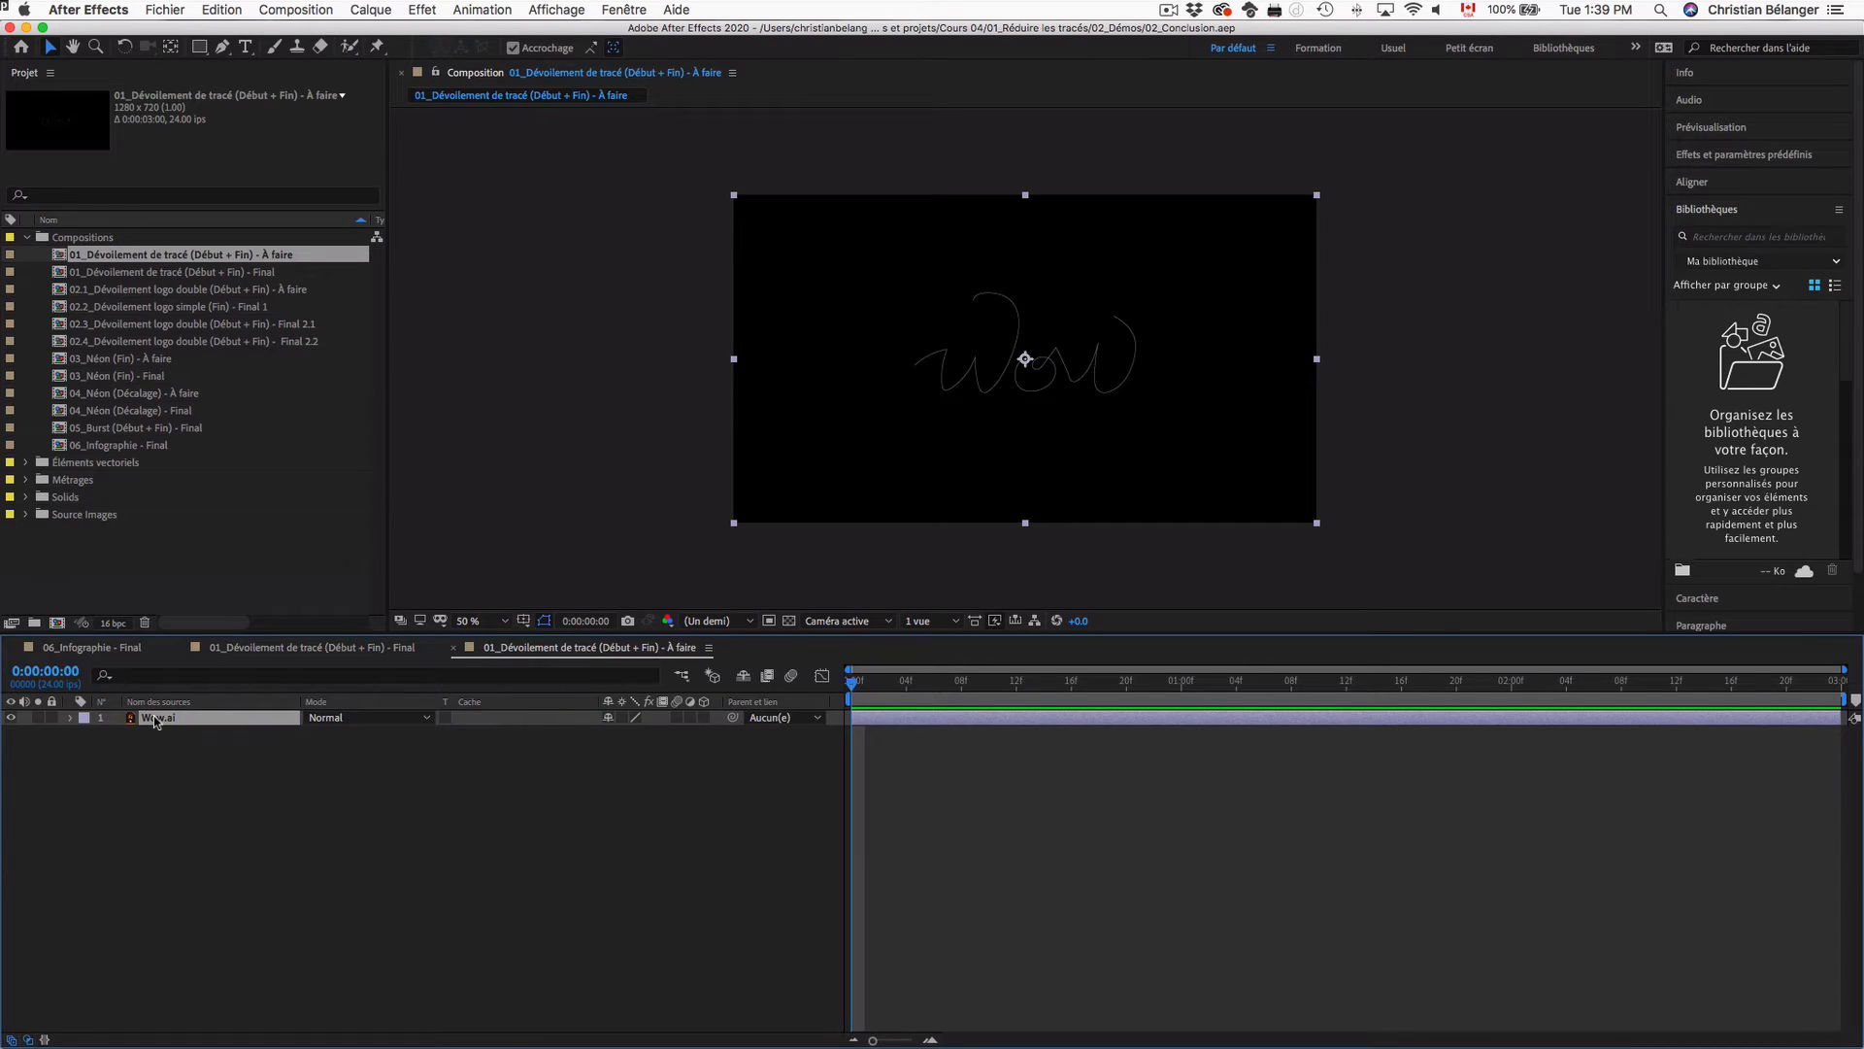
{"action": "left_click", "coordinate": [69, 717]}
{"action": "right_click", "coordinate": [194, 722]}
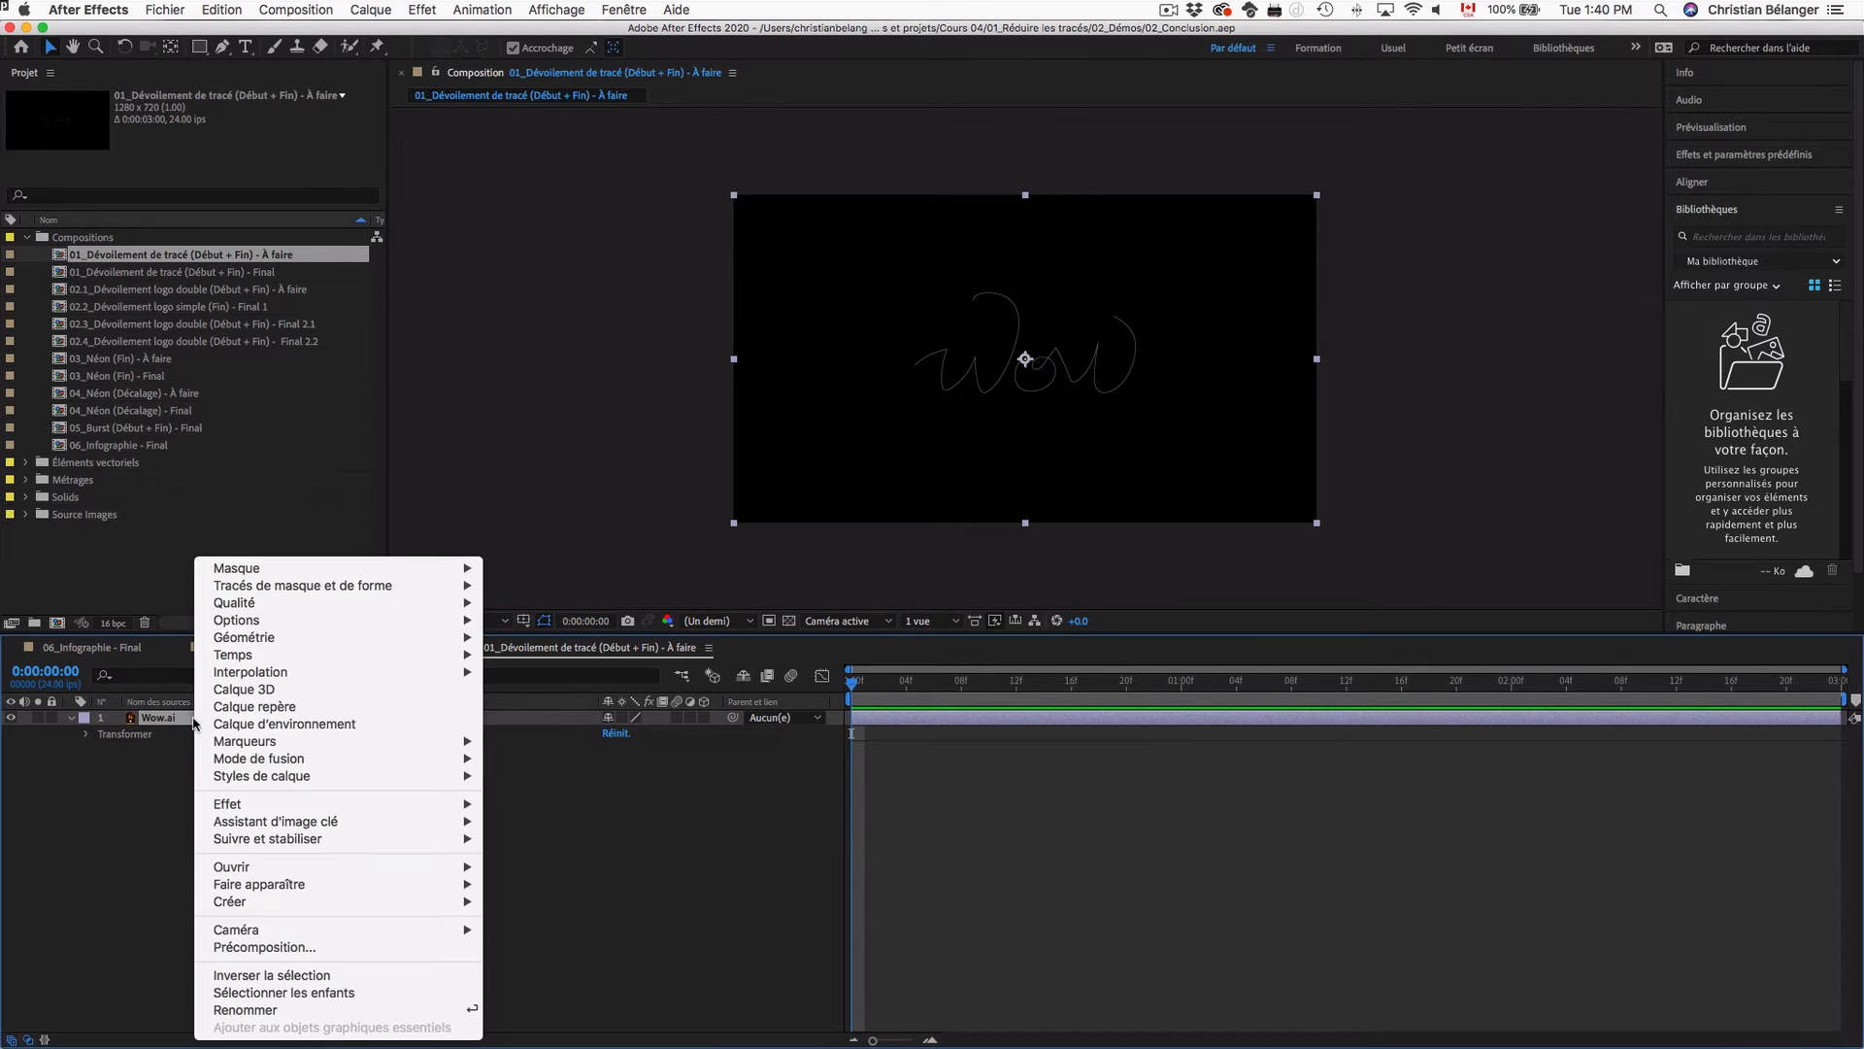
{"action": "mouse_move", "coordinate": [279, 905]}
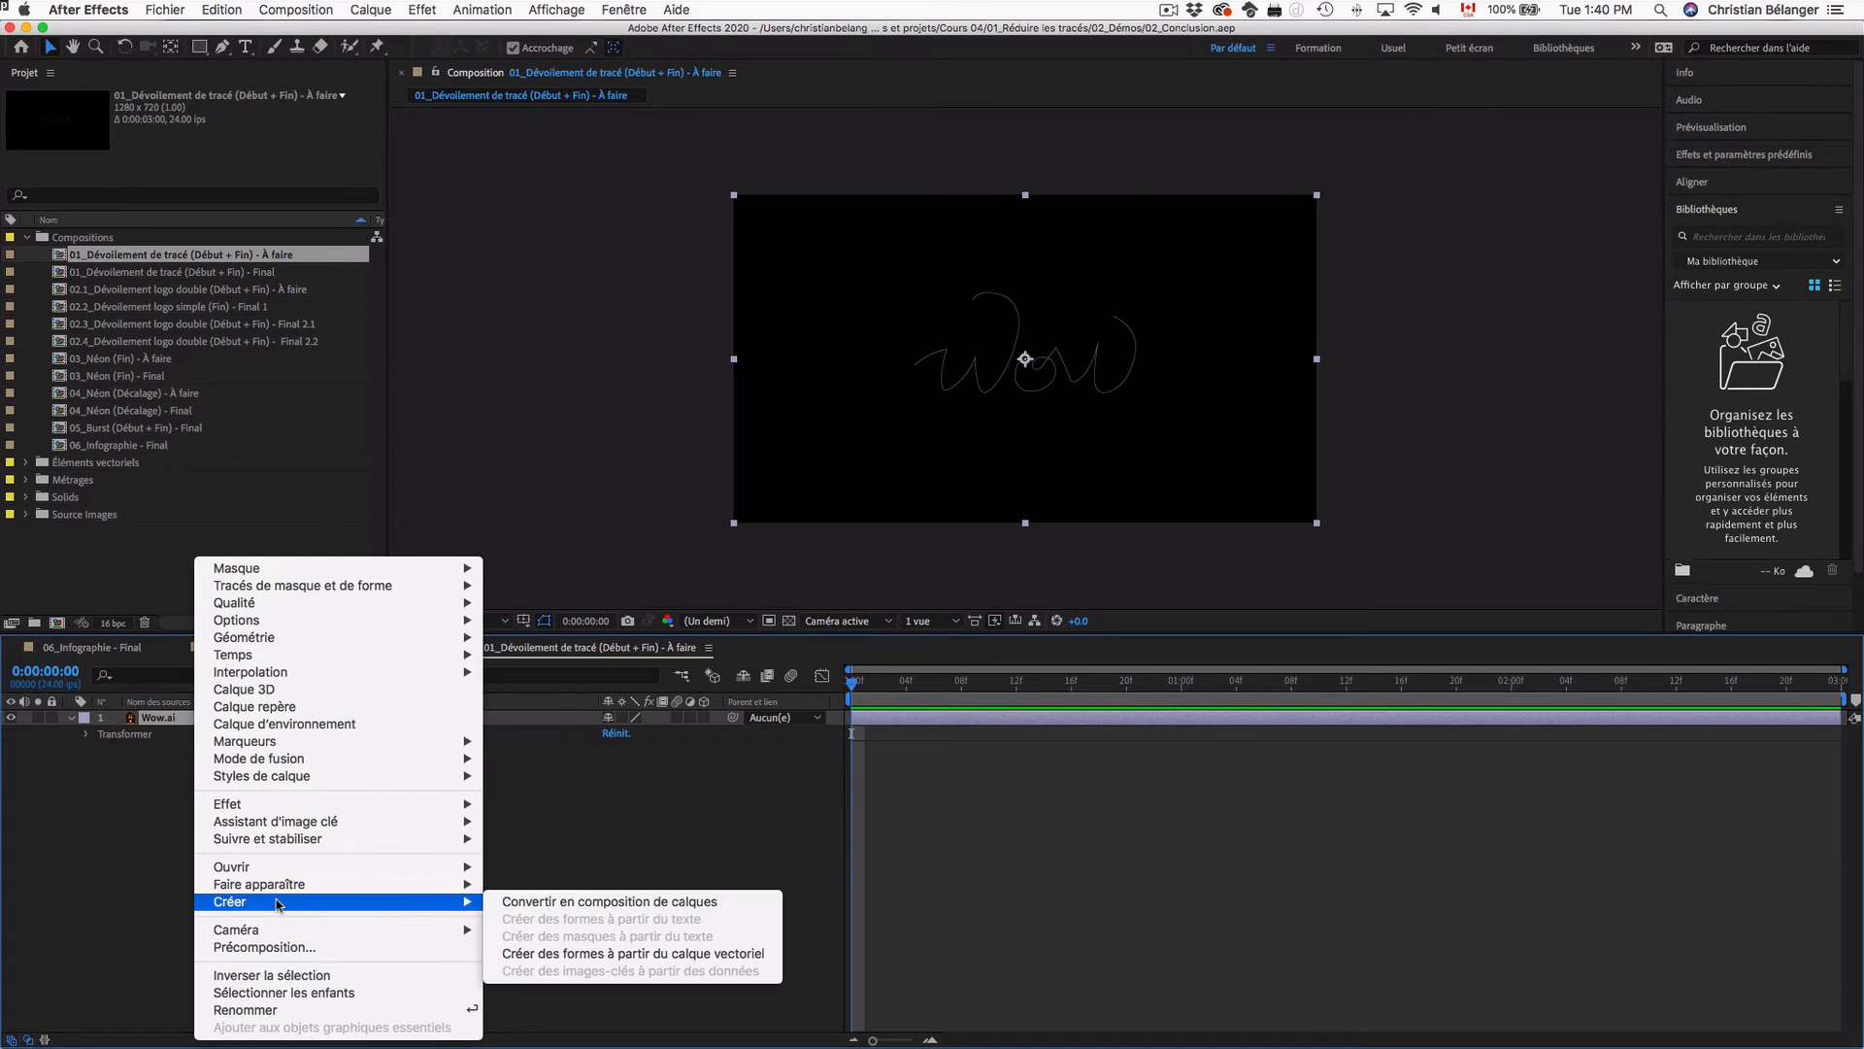
{"action": "left_click", "coordinate": [545, 955]}
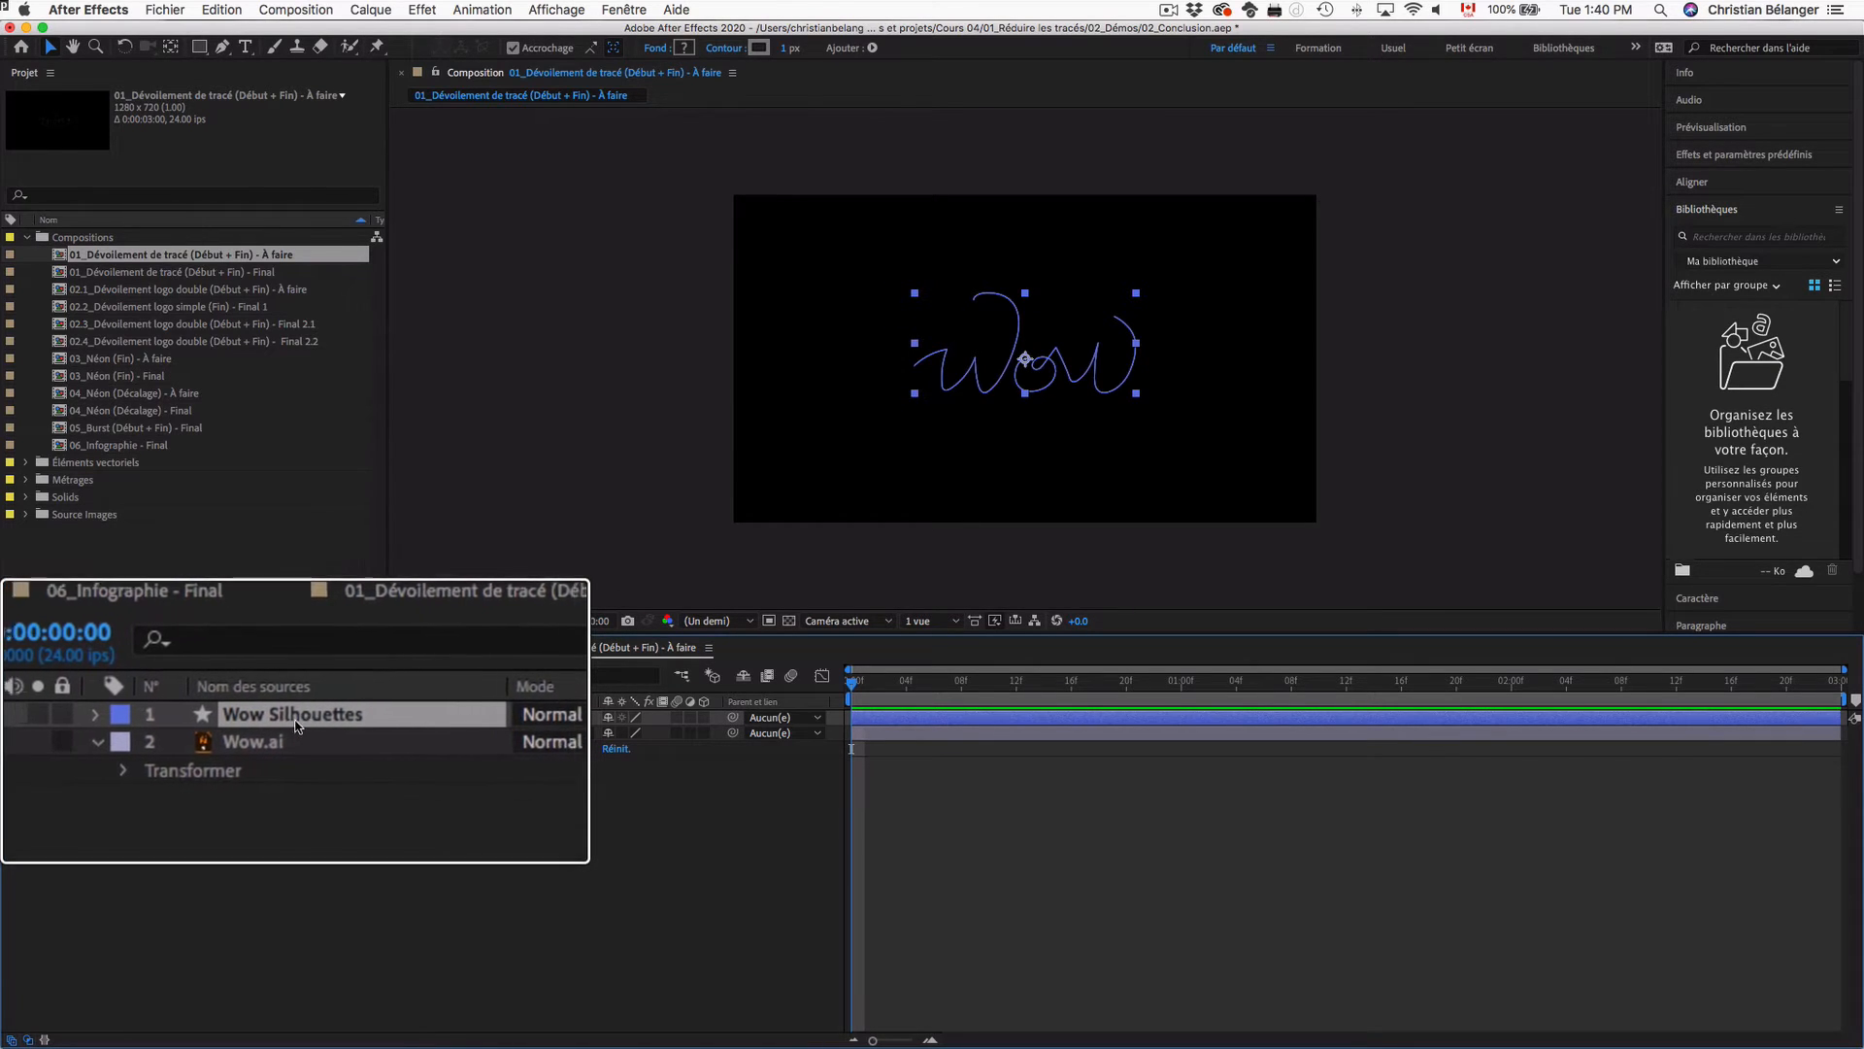
Step: Collapse the Wow.ai layer and expand Wow Silhouettes down to the groups in its Contenu
{"action": "left_click", "coordinate": [156, 733]}
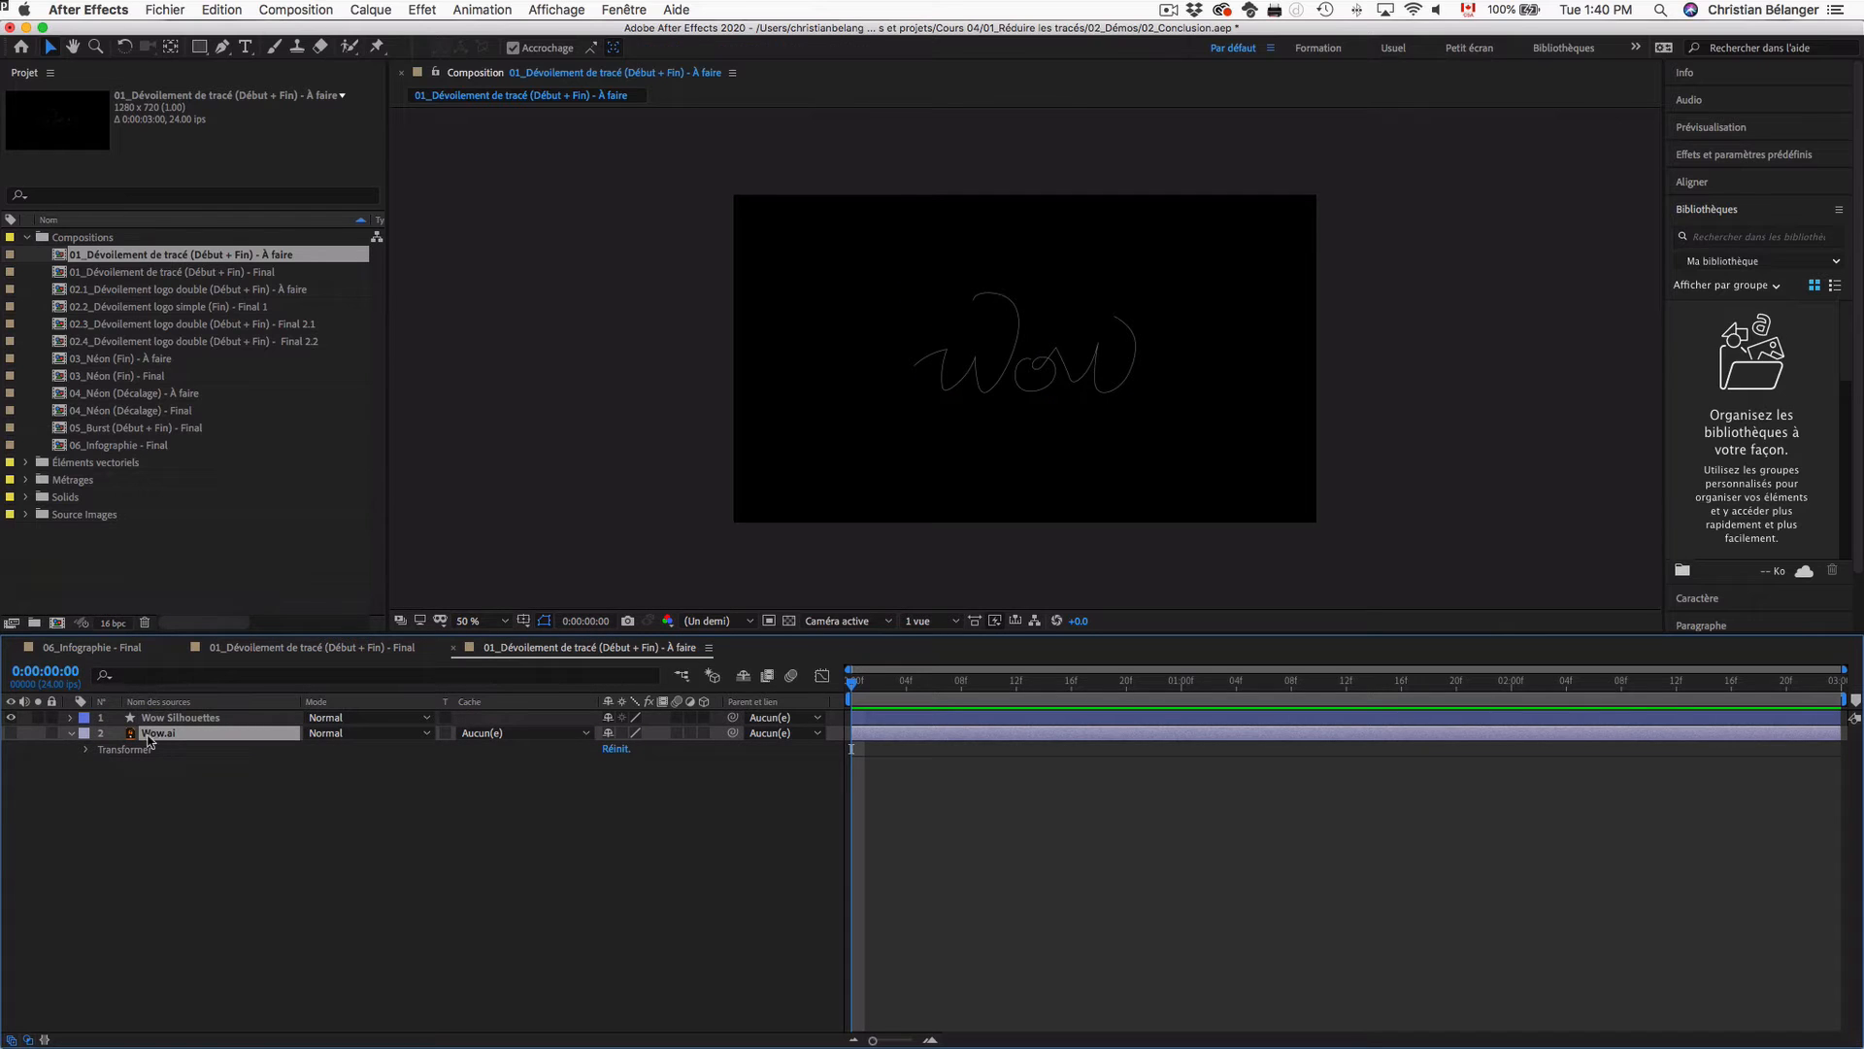
{"action": "left_click", "coordinate": [71, 733]}
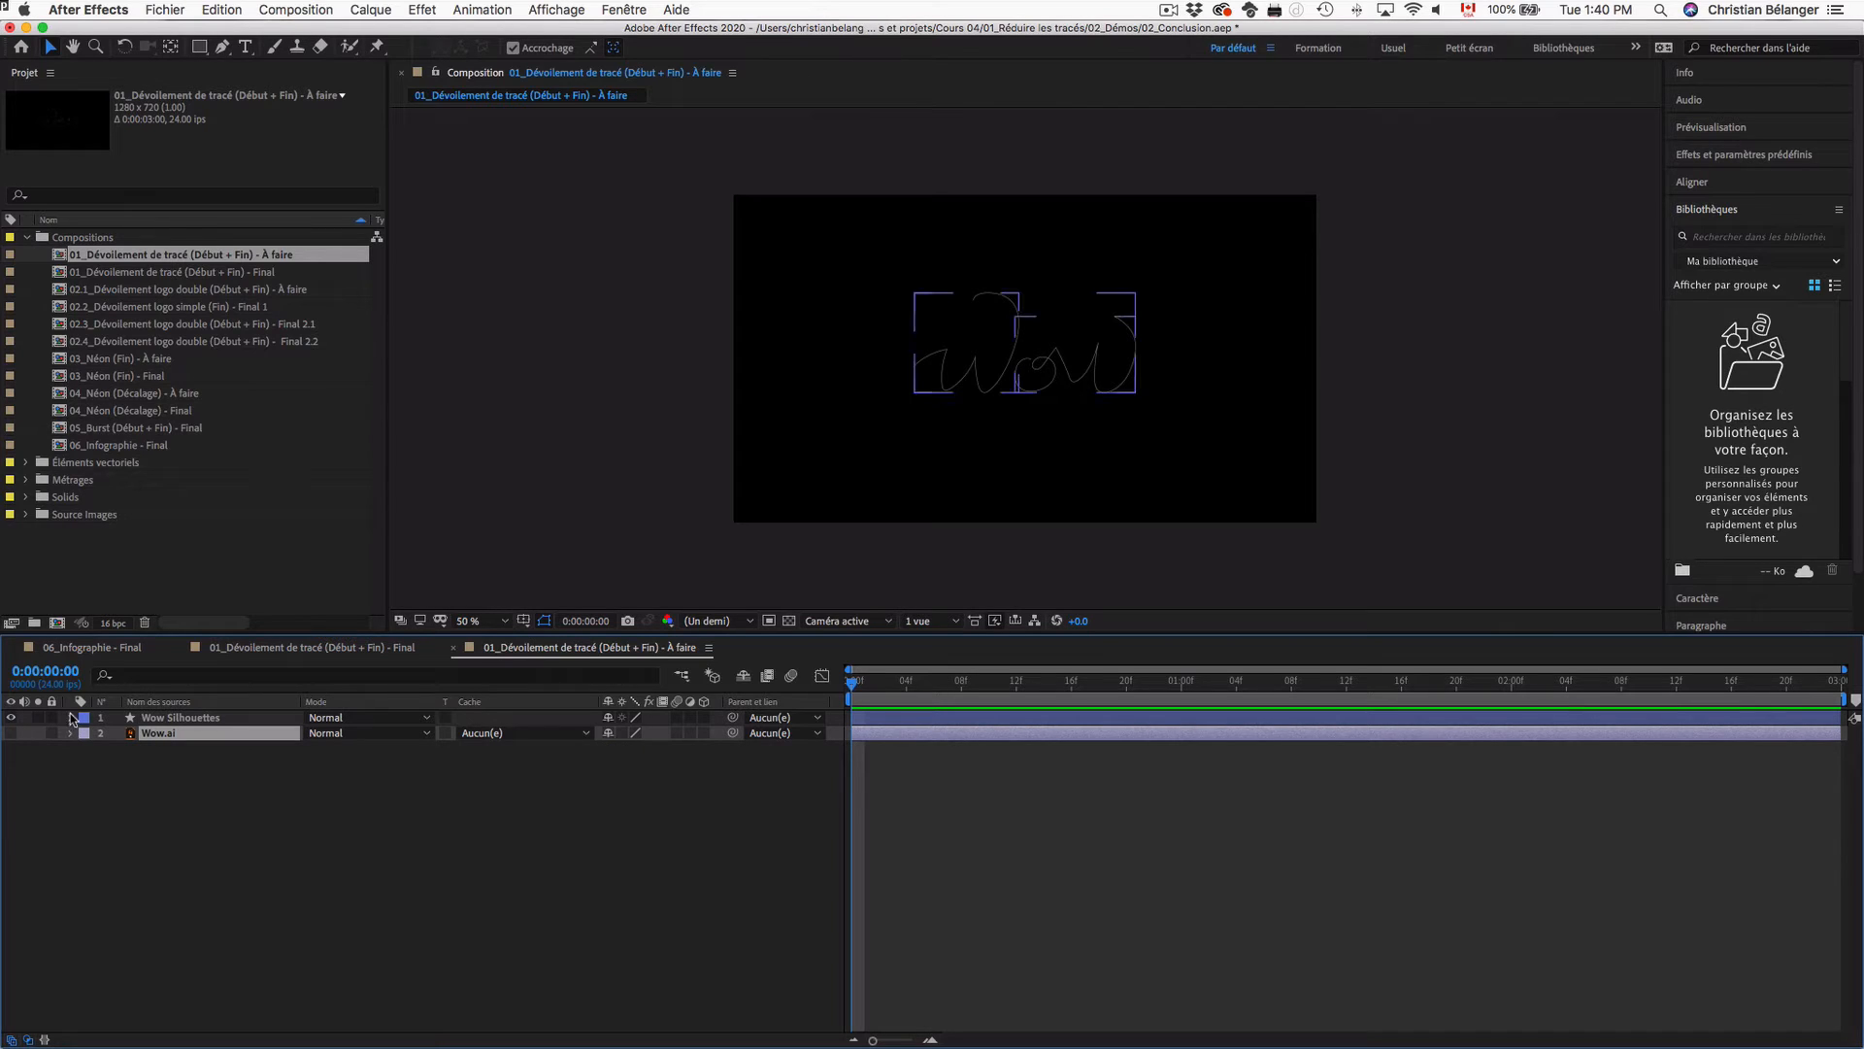
{"action": "left_click", "coordinate": [70, 719]}
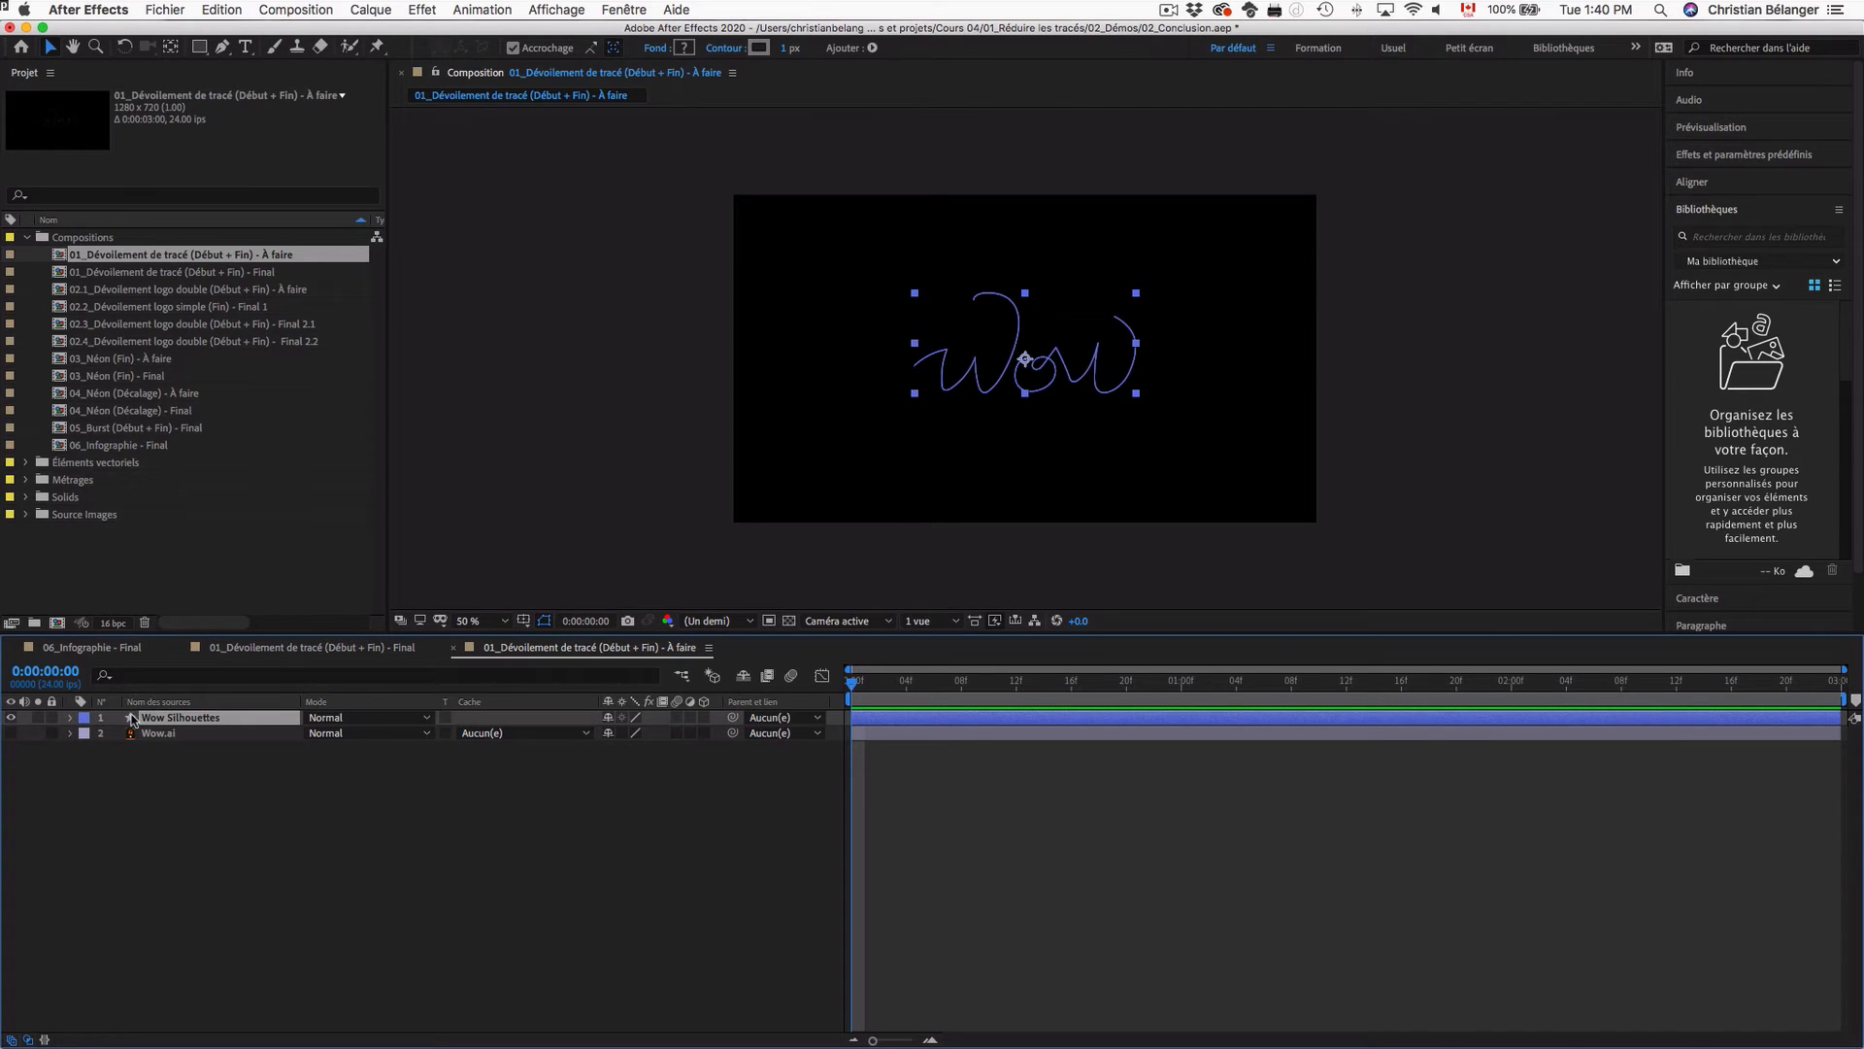
{"action": "left_click", "coordinate": [71, 718]}
{"action": "left_click", "coordinate": [118, 736]}
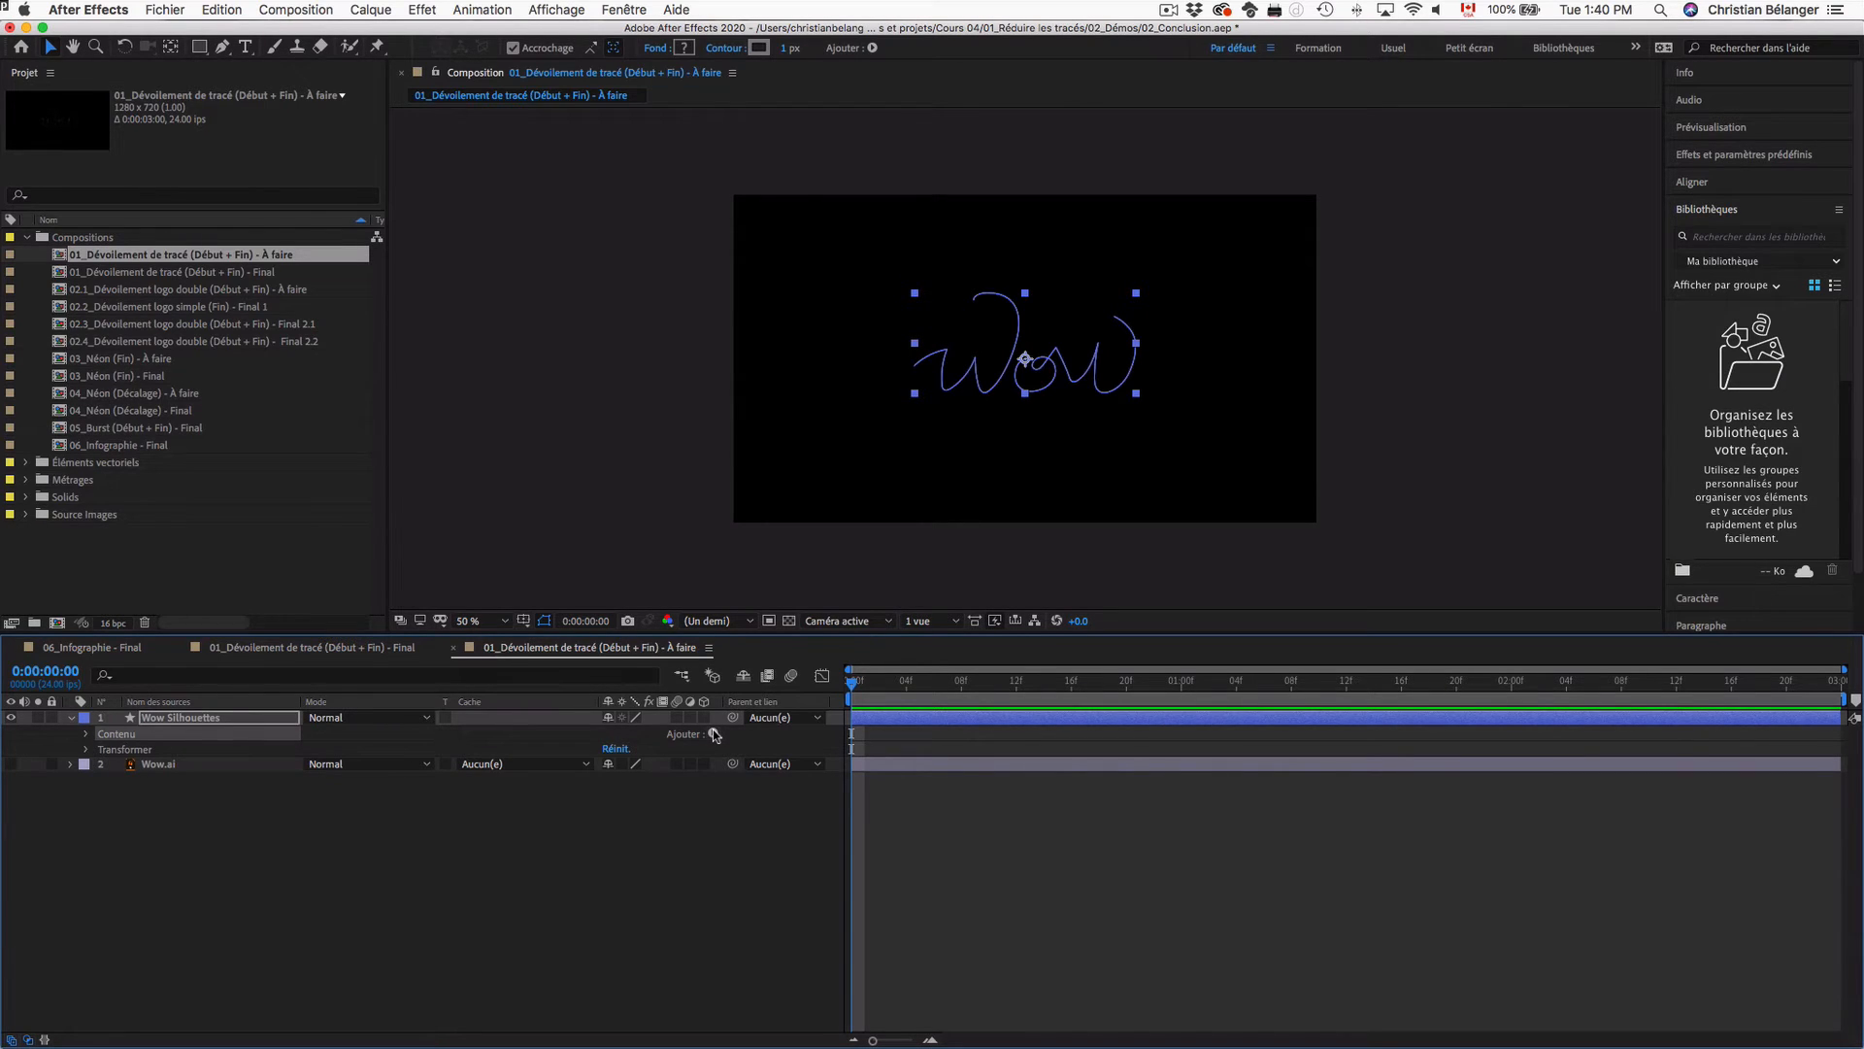
{"action": "left_click", "coordinate": [702, 812]}
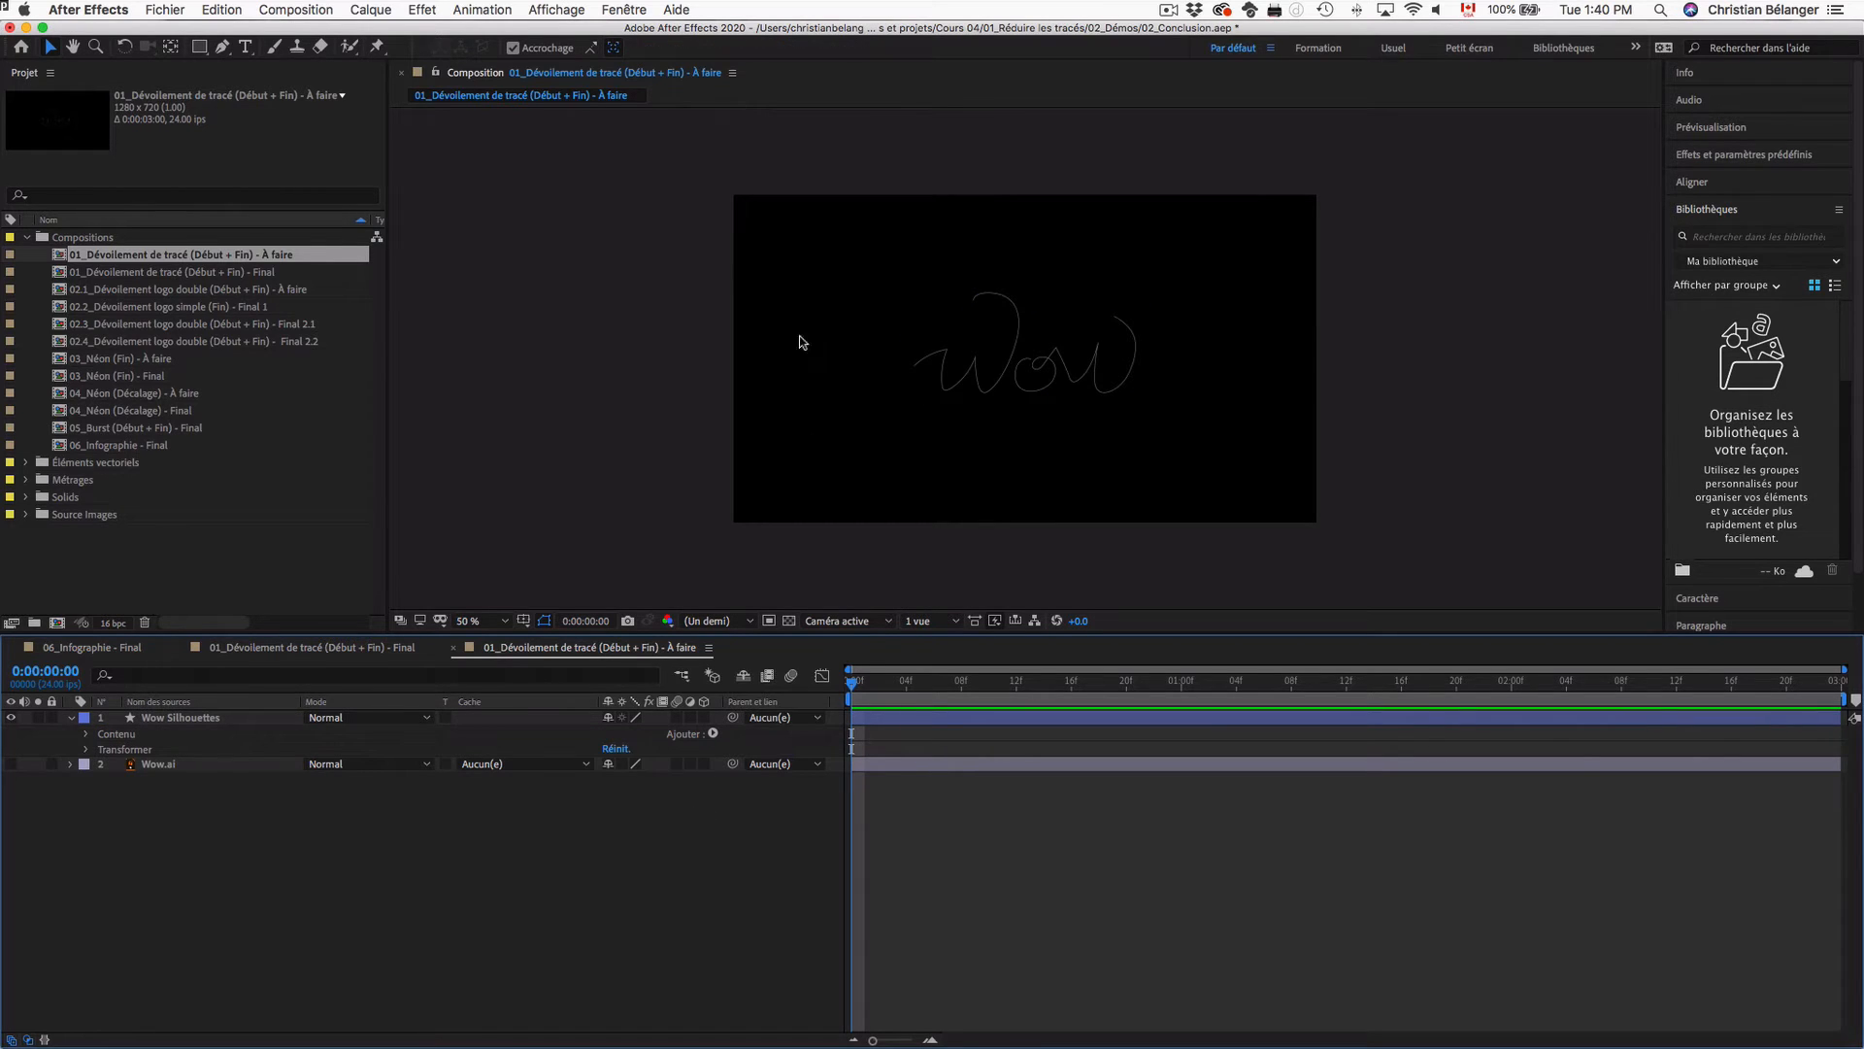
{"action": "left_click_drag", "start_coordinate": [571, 264], "coordinate": [1449, 491]}
{"action": "left_click", "coordinate": [1448, 488]}
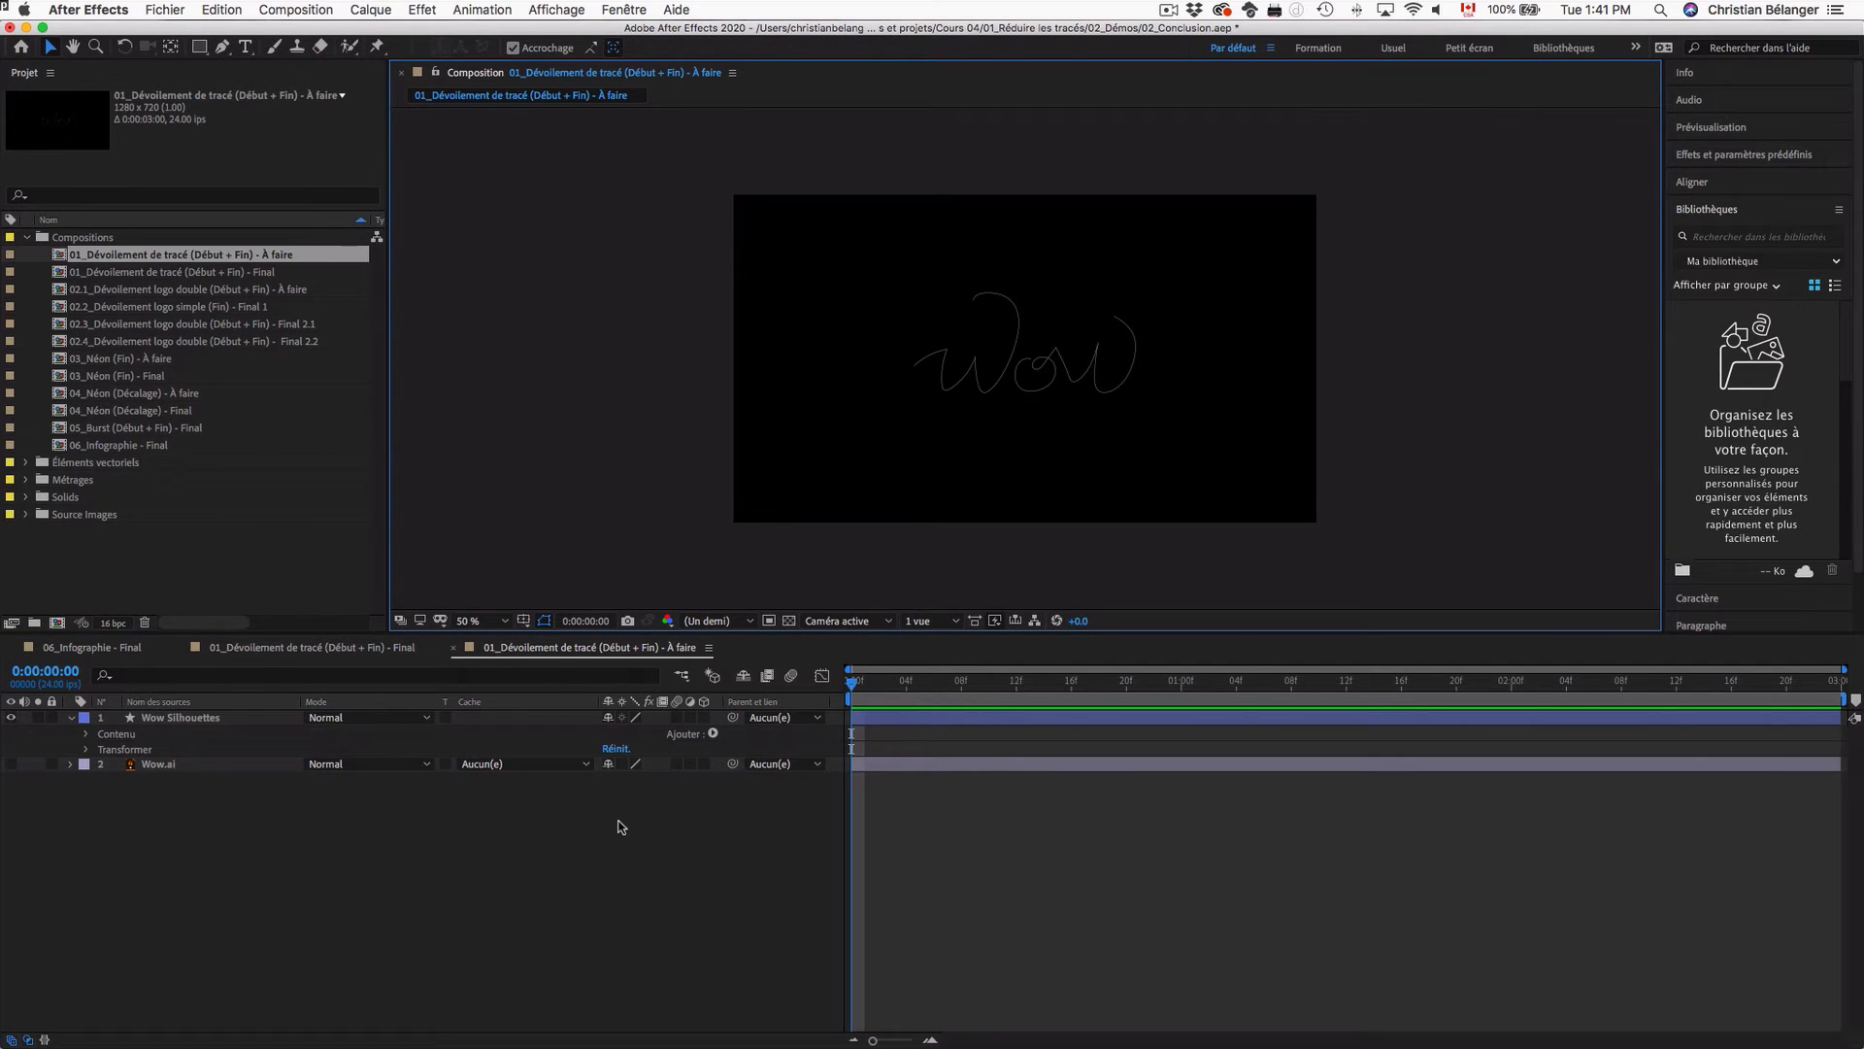
{"action": "left_click", "coordinate": [110, 748]}
{"action": "left_click", "coordinate": [86, 735]}
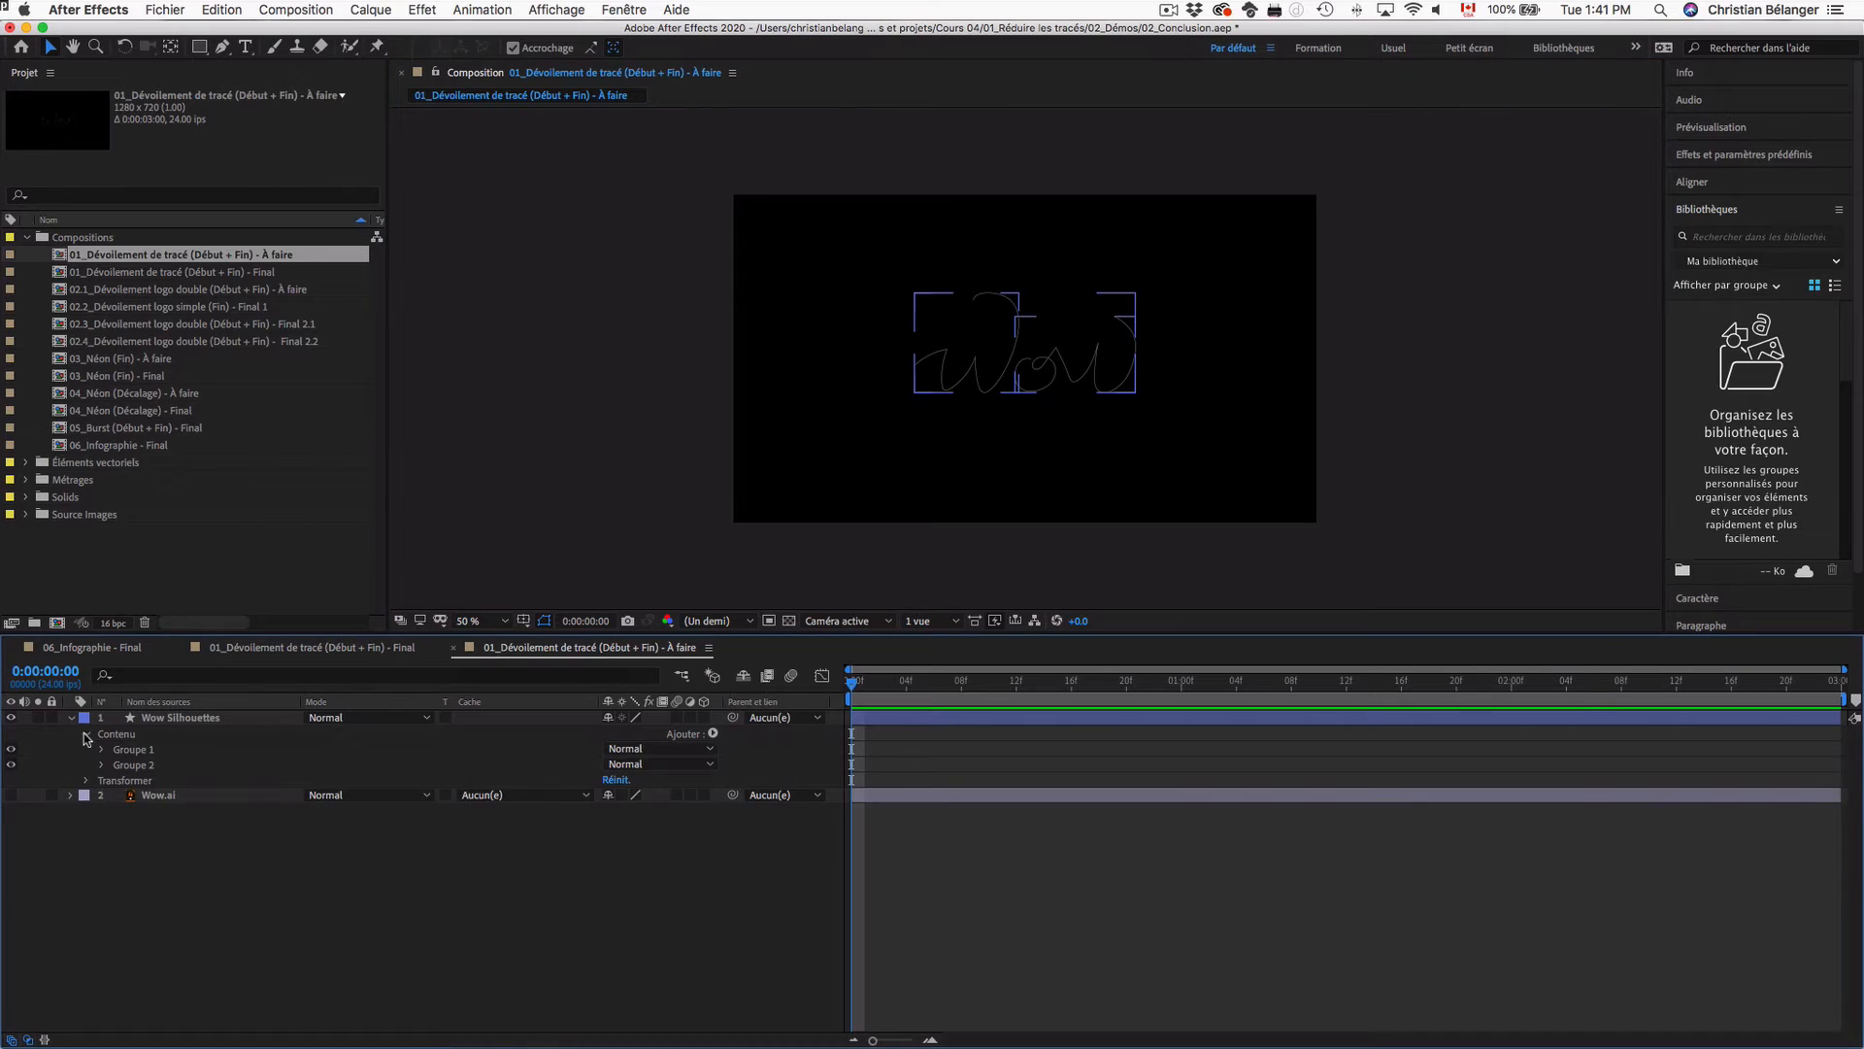
Step: Hide and show Groupe 1 and Groupe 2, and select each one, to identify which letters it contains
{"action": "left_click", "coordinate": [11, 751]}
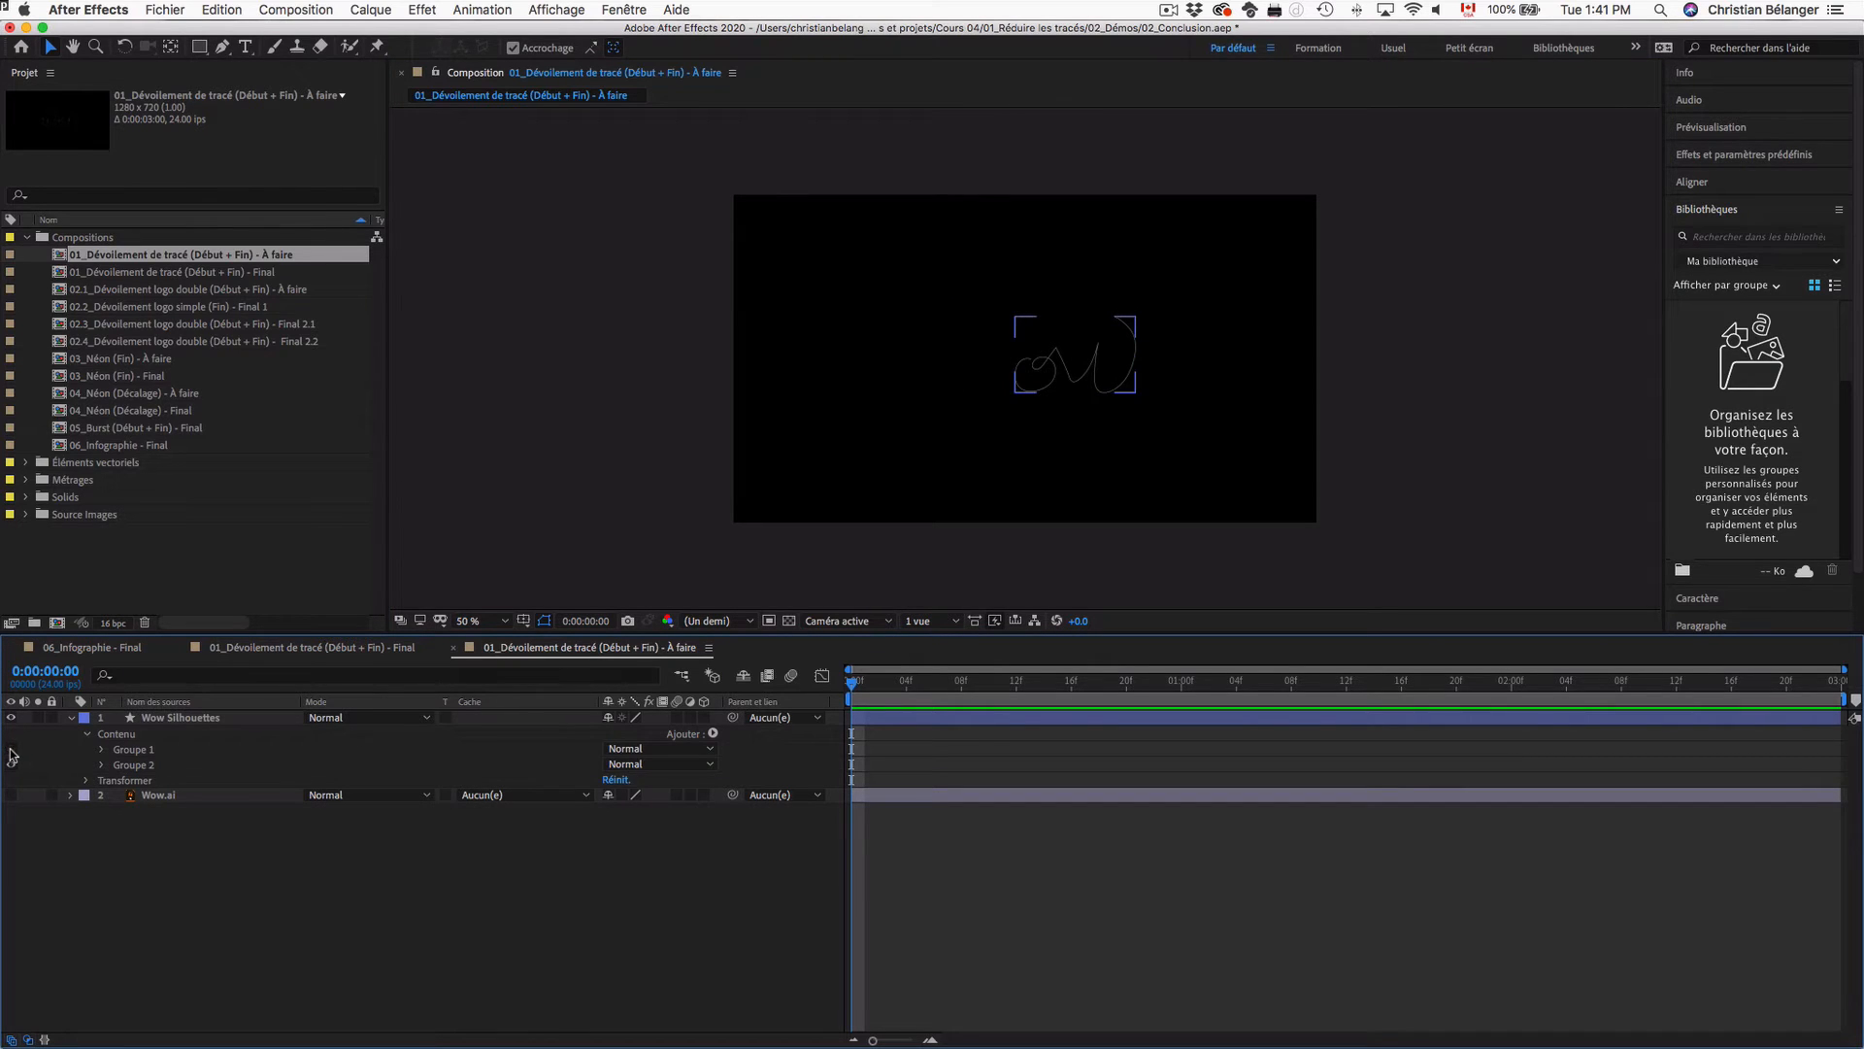
{"action": "left_click", "coordinate": [11, 751]}
{"action": "left_click", "coordinate": [11, 751]}
{"action": "left_click", "coordinate": [10, 751]}
{"action": "left_click", "coordinate": [13, 767]}
{"action": "left_click", "coordinate": [13, 767]}
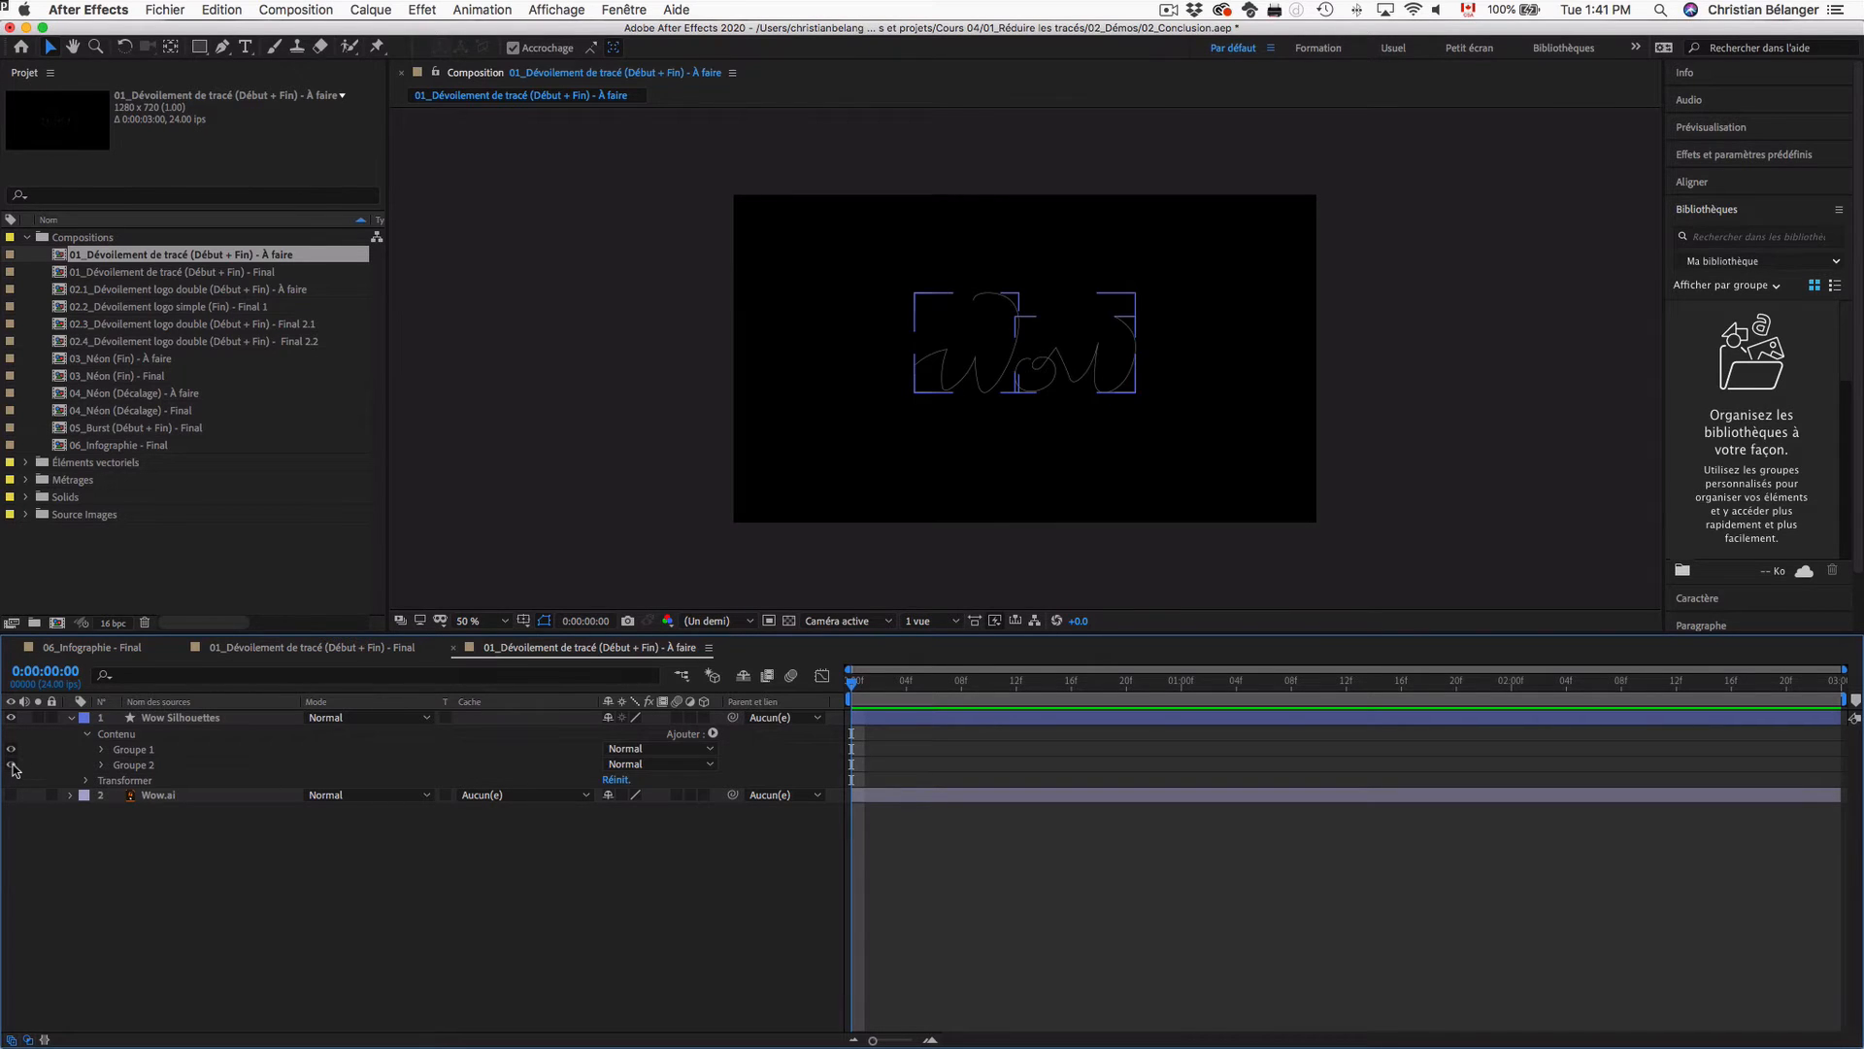
{"action": "left_click", "coordinate": [139, 752]}
{"action": "left_click", "coordinate": [142, 766]}
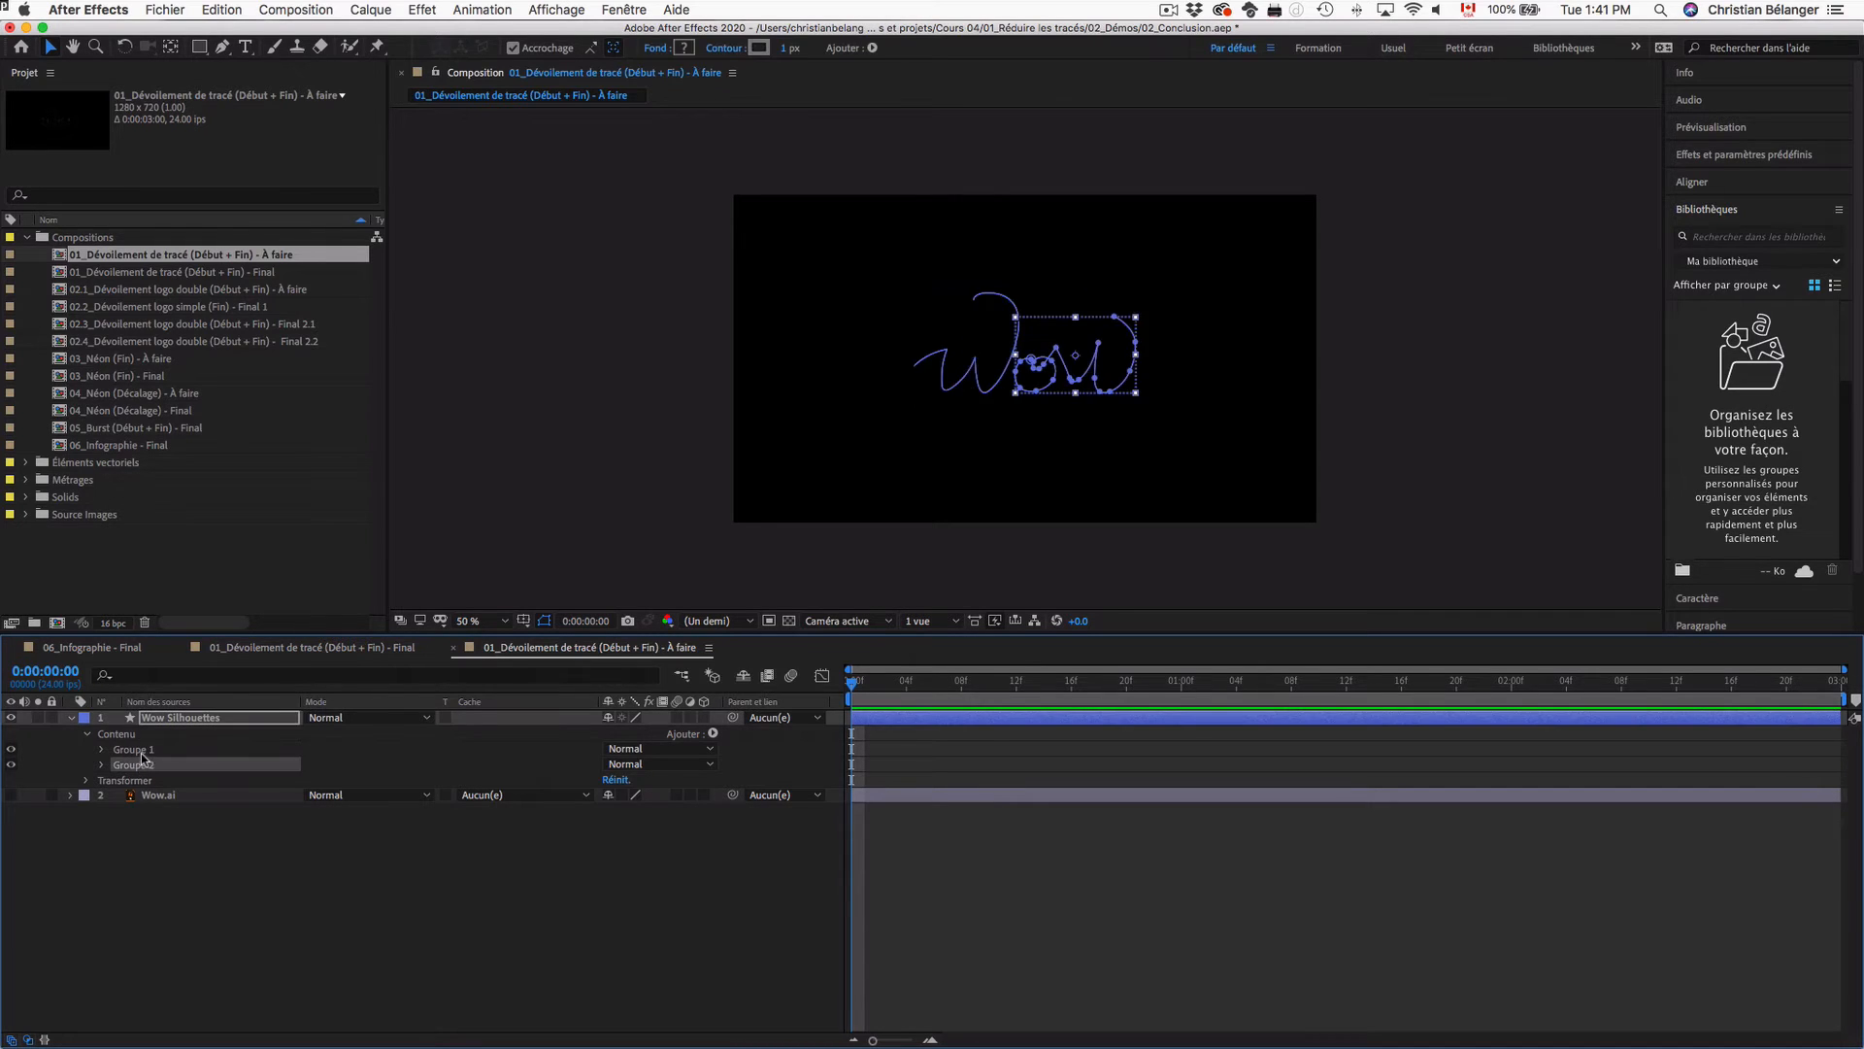
{"action": "left_click", "coordinate": [140, 753]}
{"action": "left_click", "coordinate": [145, 767]}
{"action": "left_click", "coordinate": [139, 830]}
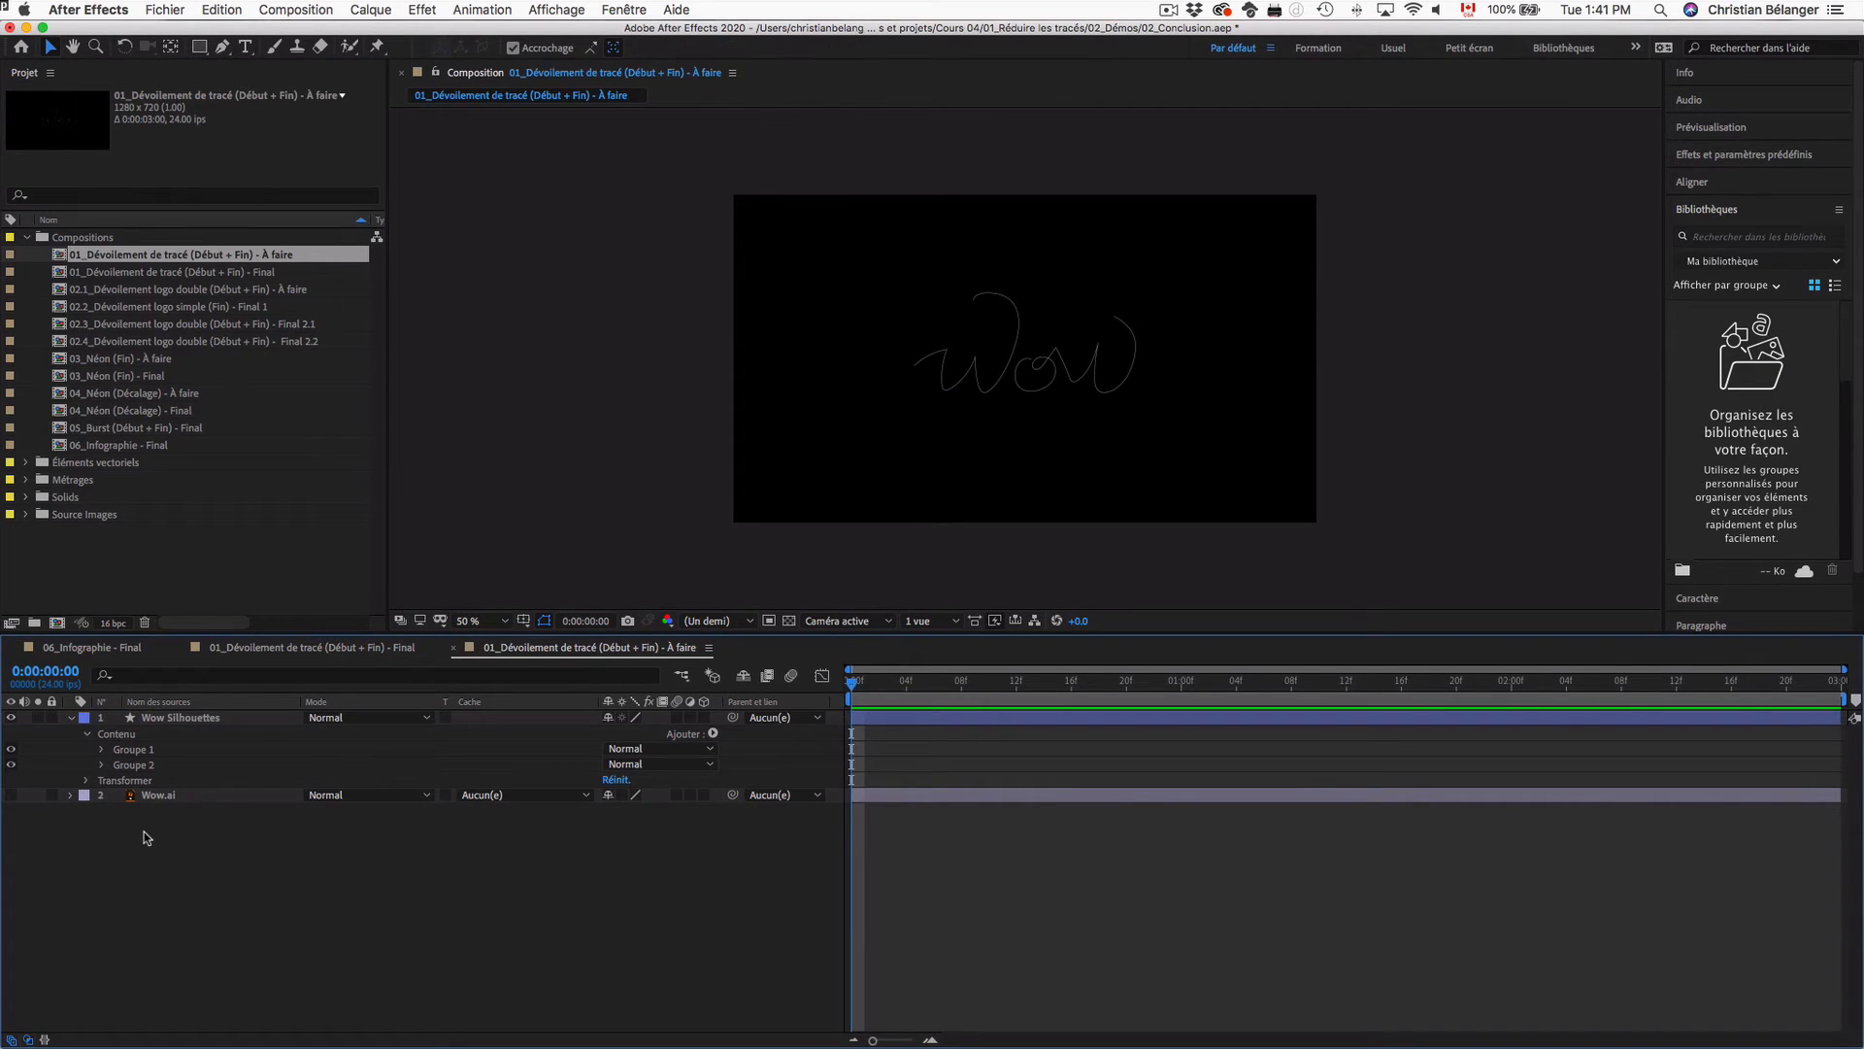
Step: Rename Groupe 1 as W and Groupe 2 as ow in the Wow Silhouettes layer
{"action": "left_click", "coordinate": [103, 749]}
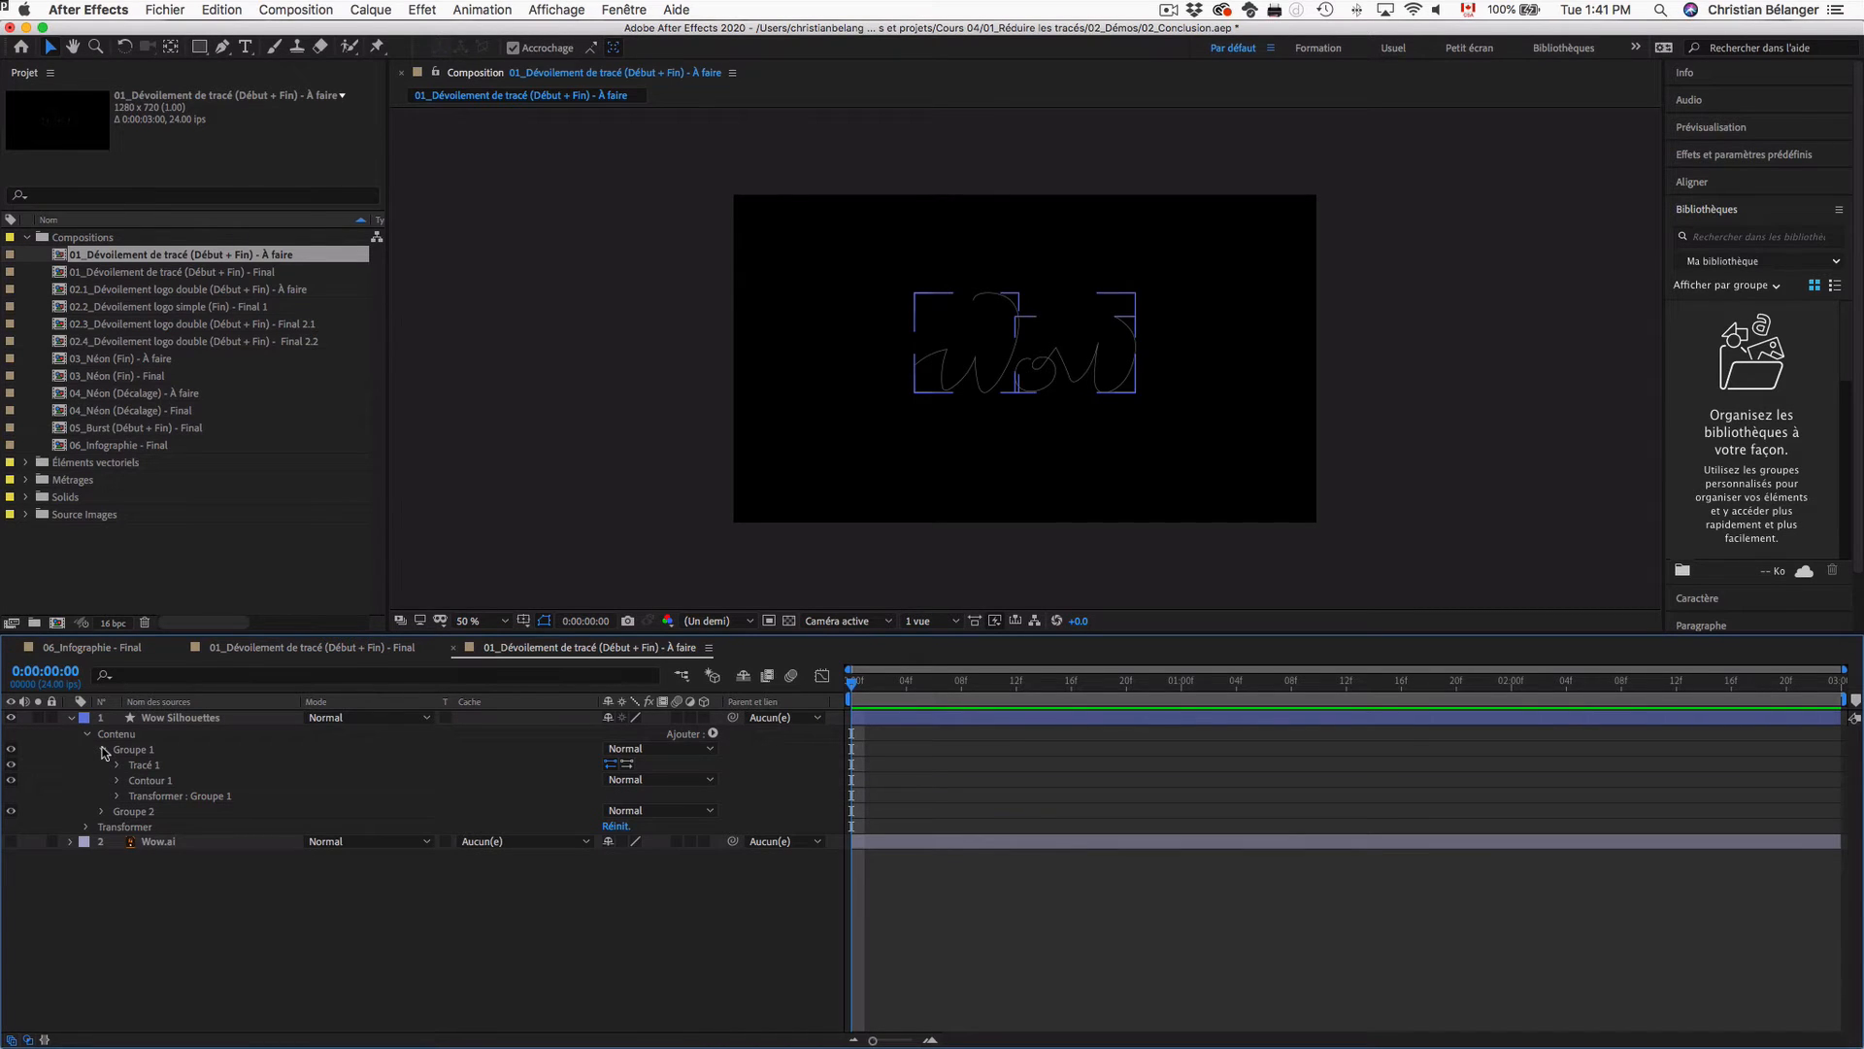
{"action": "left_click", "coordinate": [127, 749]}
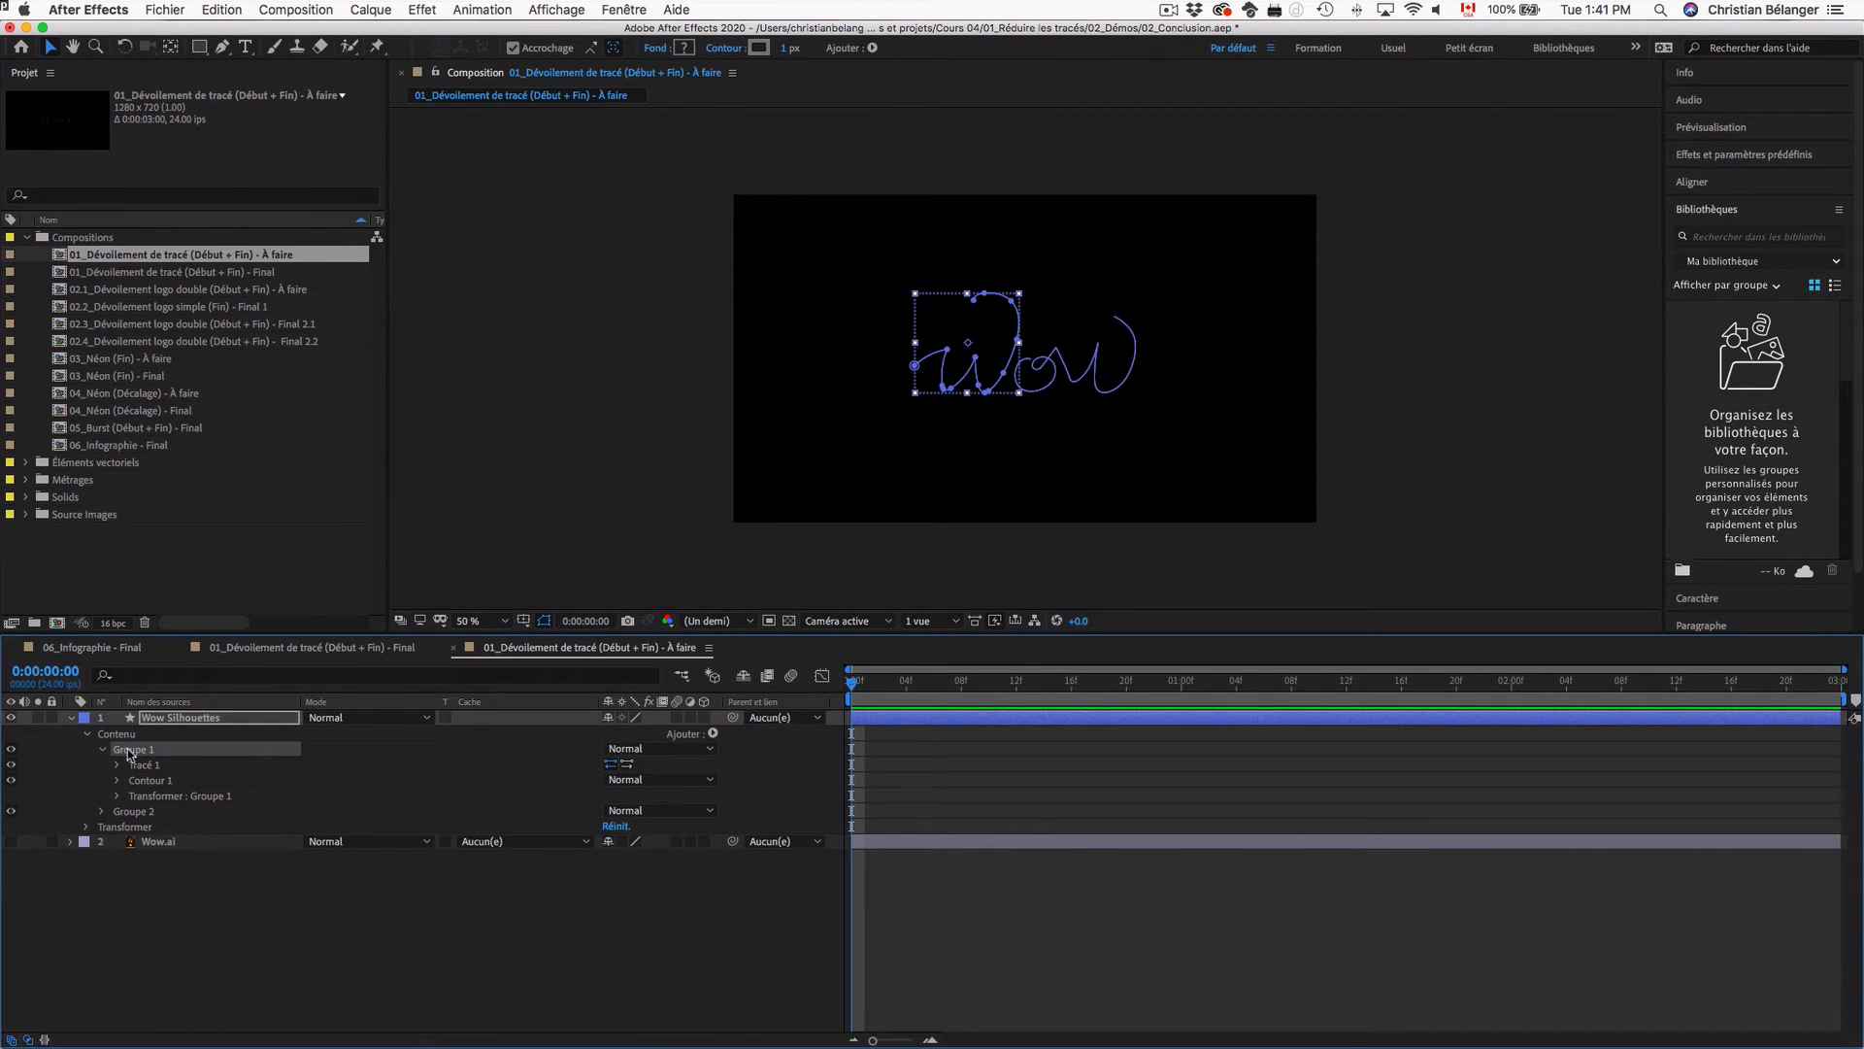
{"action": "key", "text": "Return"}
{"action": "type", "text": "W"}
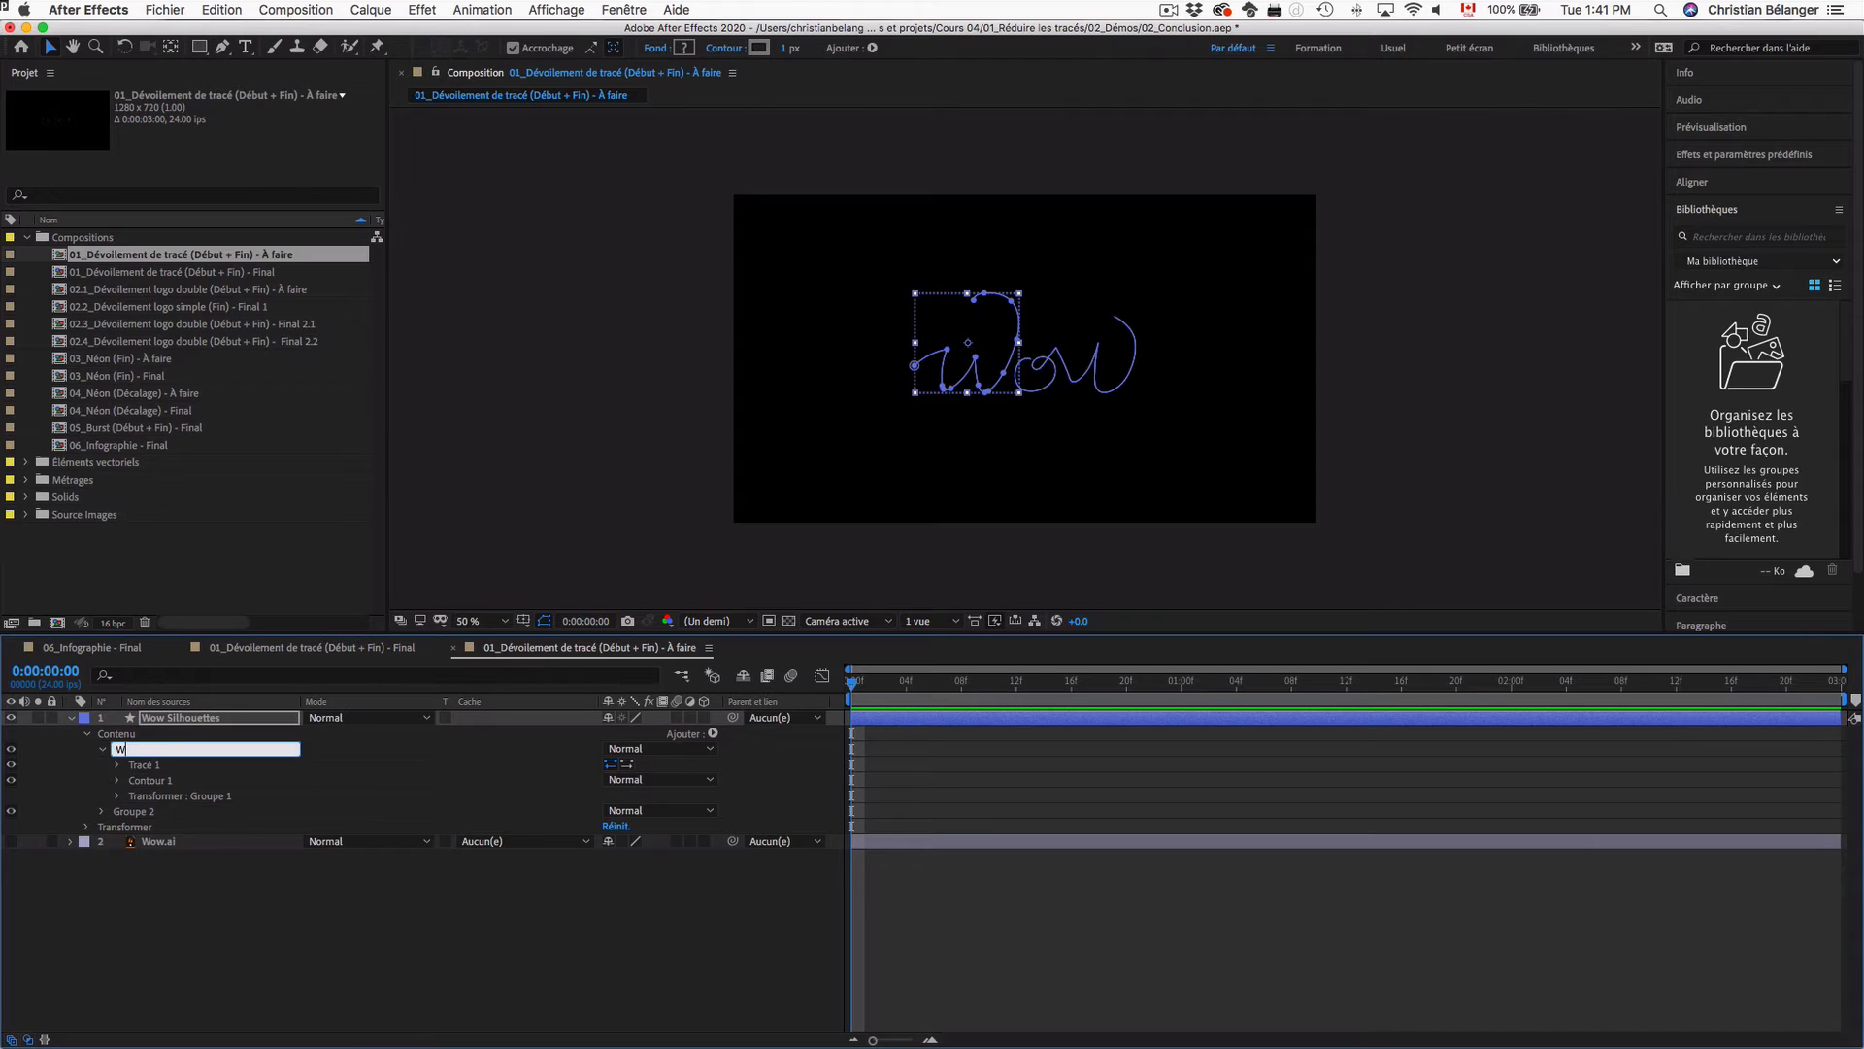
{"action": "key", "text": "Return"}
{"action": "left_click", "coordinate": [136, 812]}
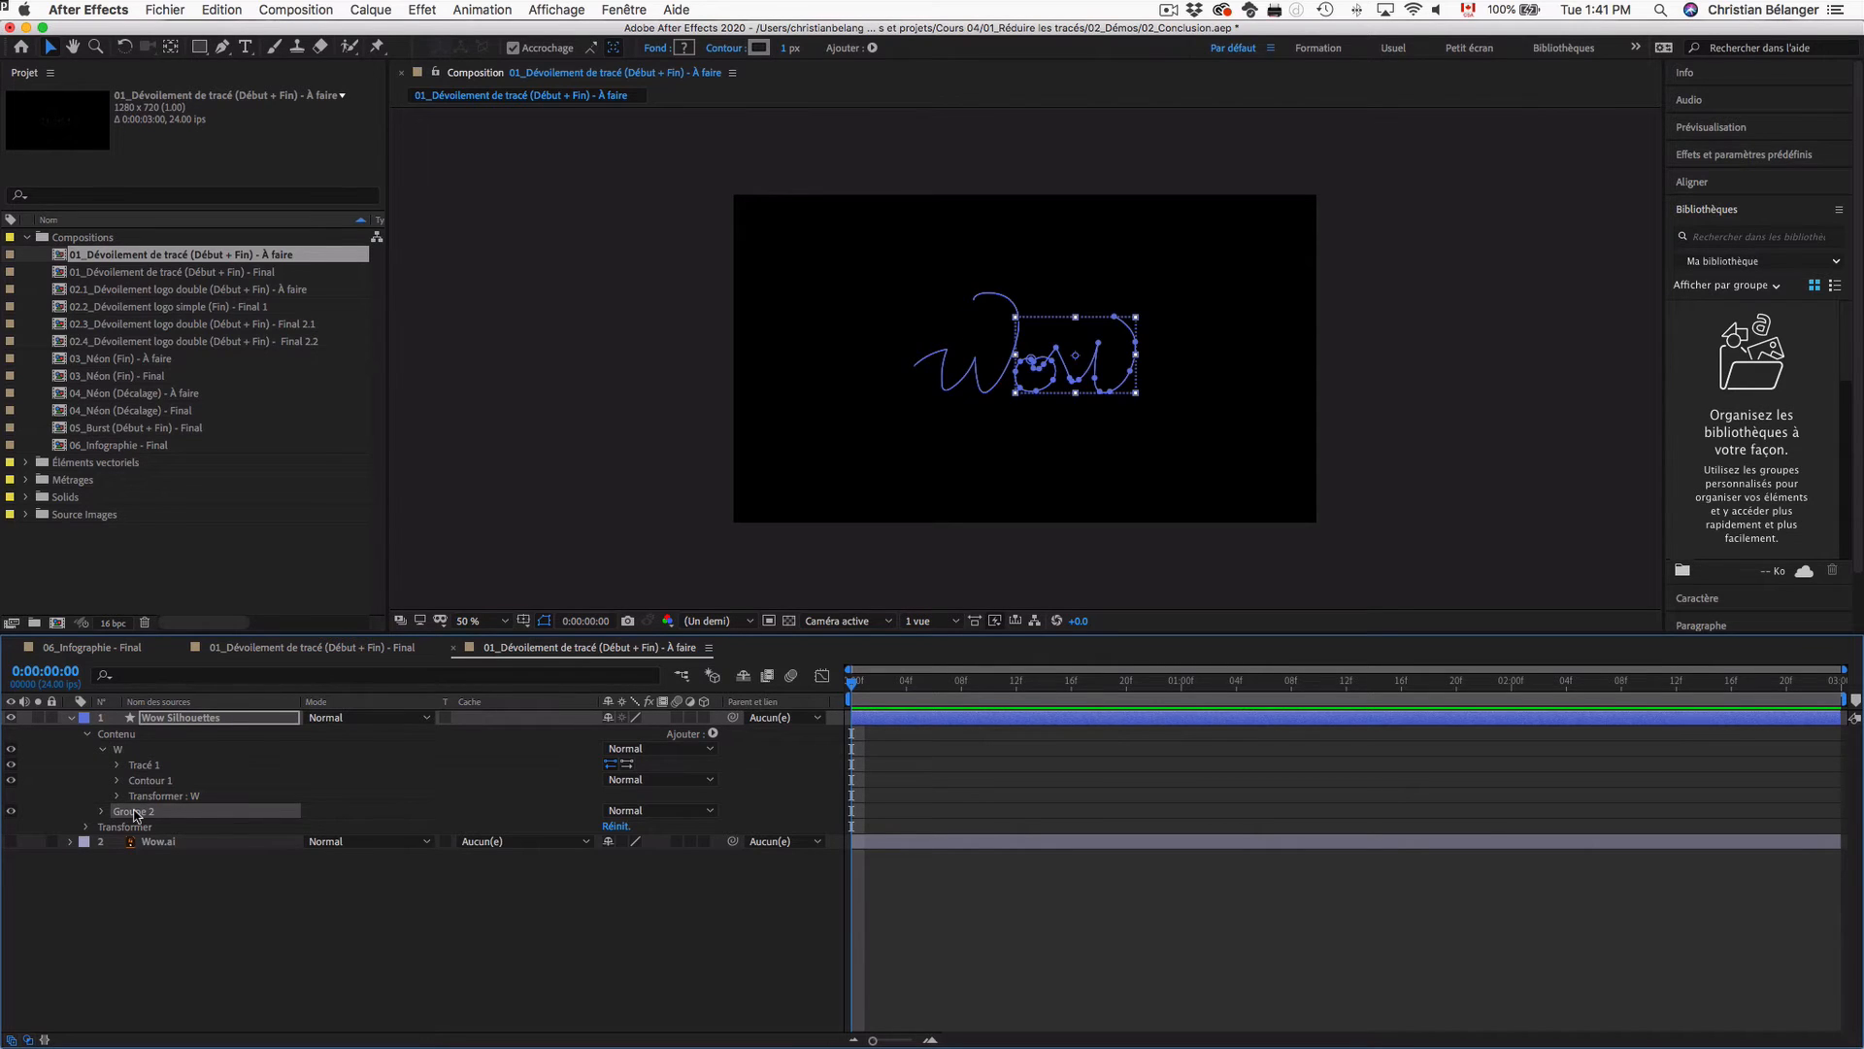
{"action": "key", "text": "Return"}
{"action": "type", "text": "oe"}
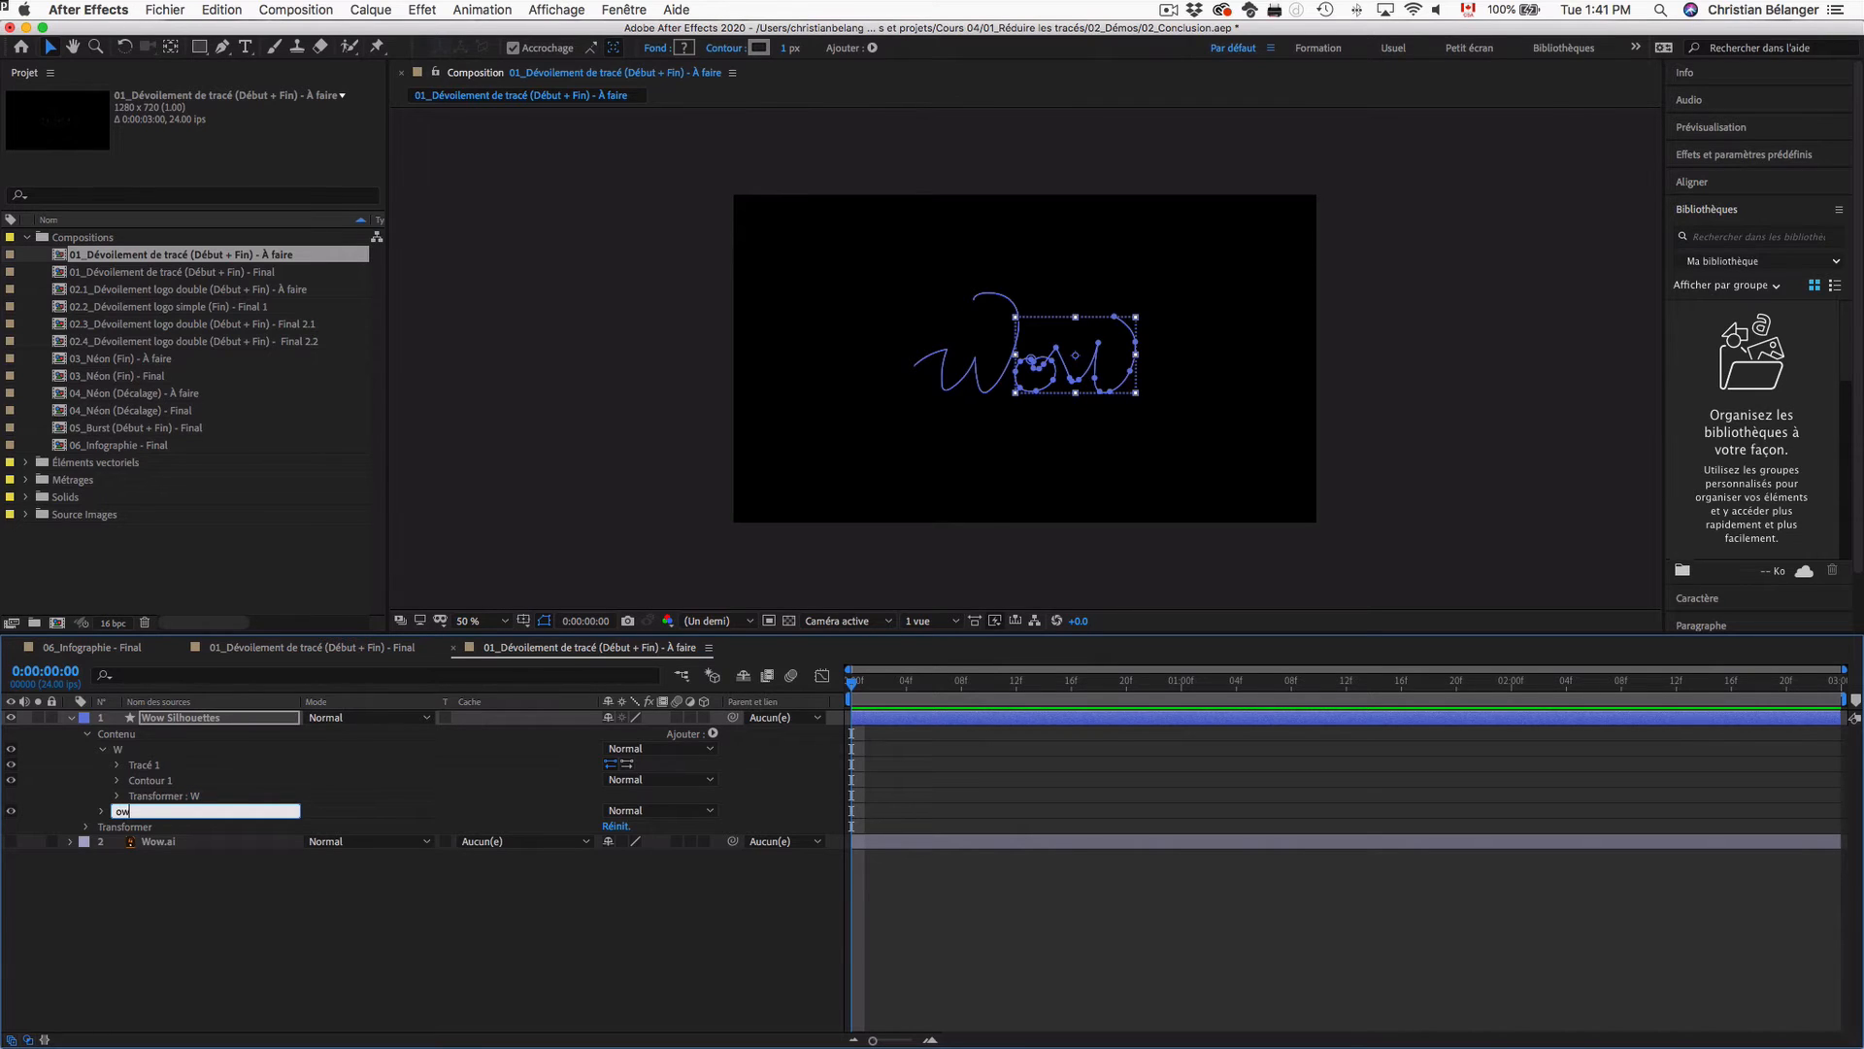
{"action": "key", "text": "Return"}
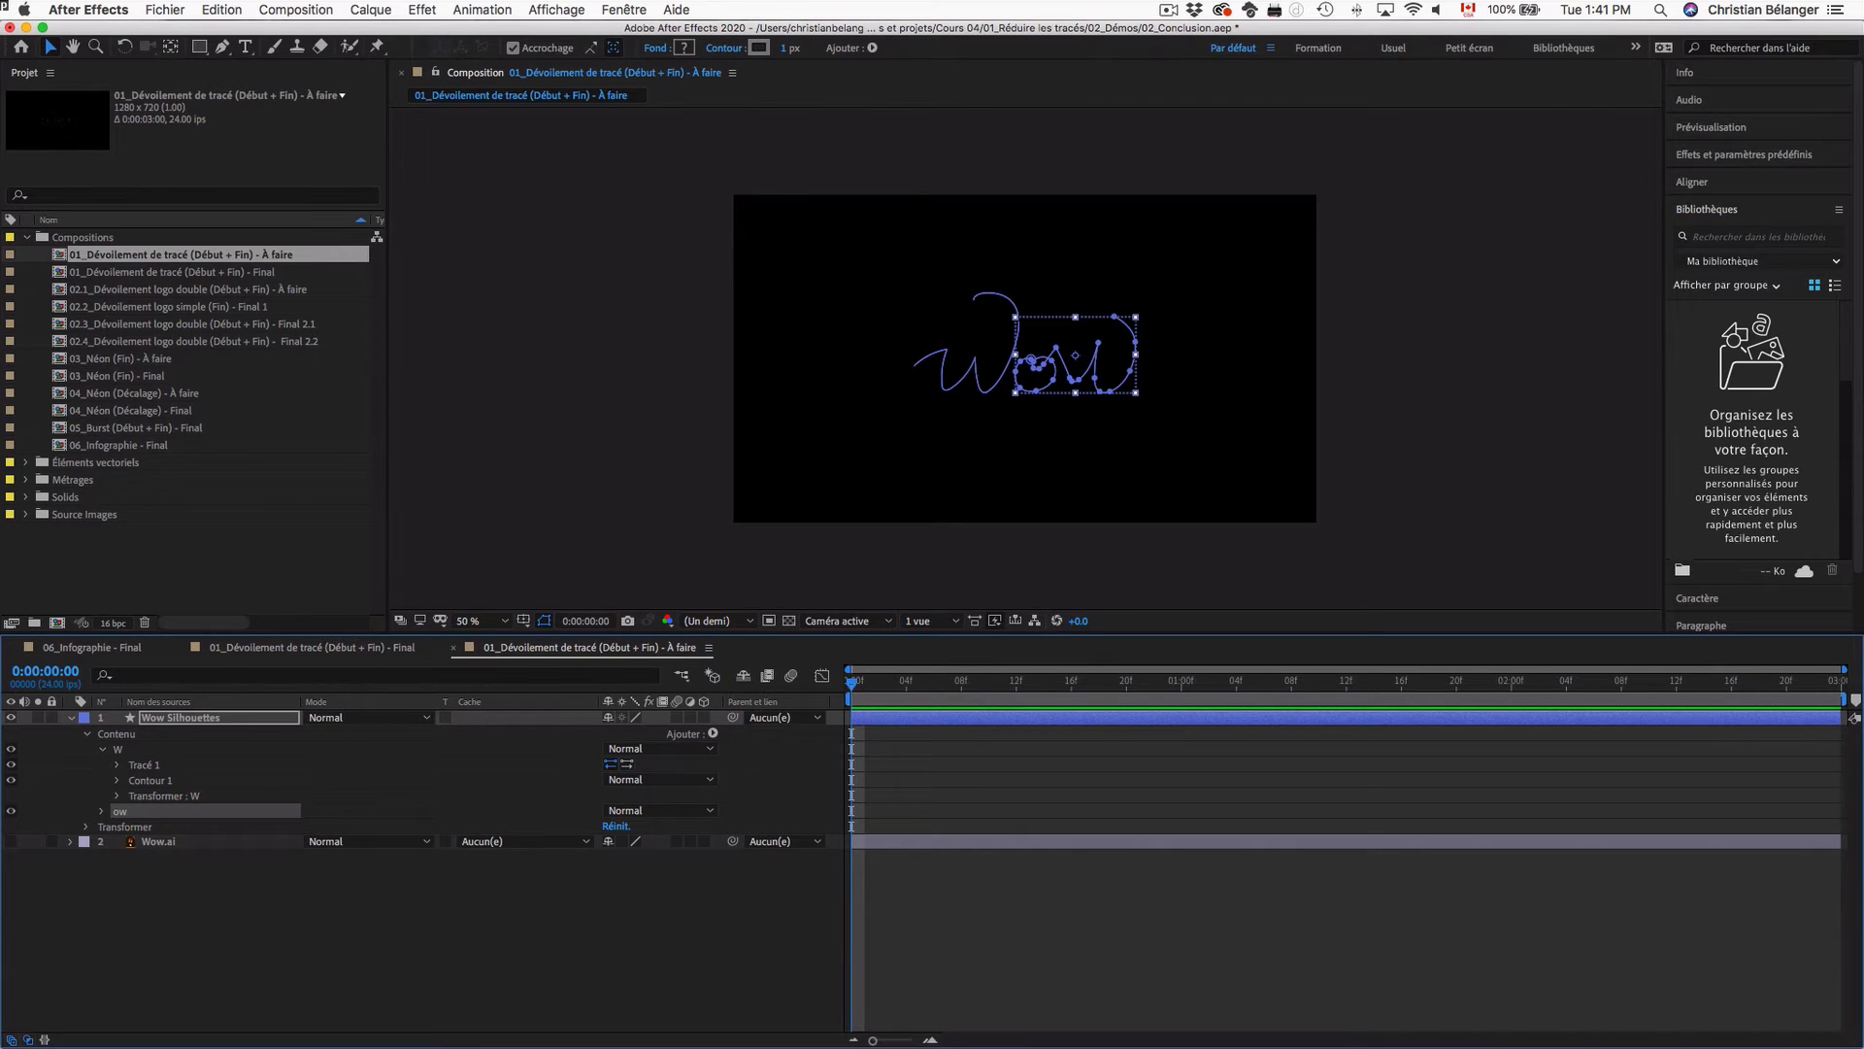
Step: Collapse the W group and check the letters of W and ow by hiding and showing each group
{"action": "left_click", "coordinate": [102, 748]}
{"action": "left_click", "coordinate": [138, 749]}
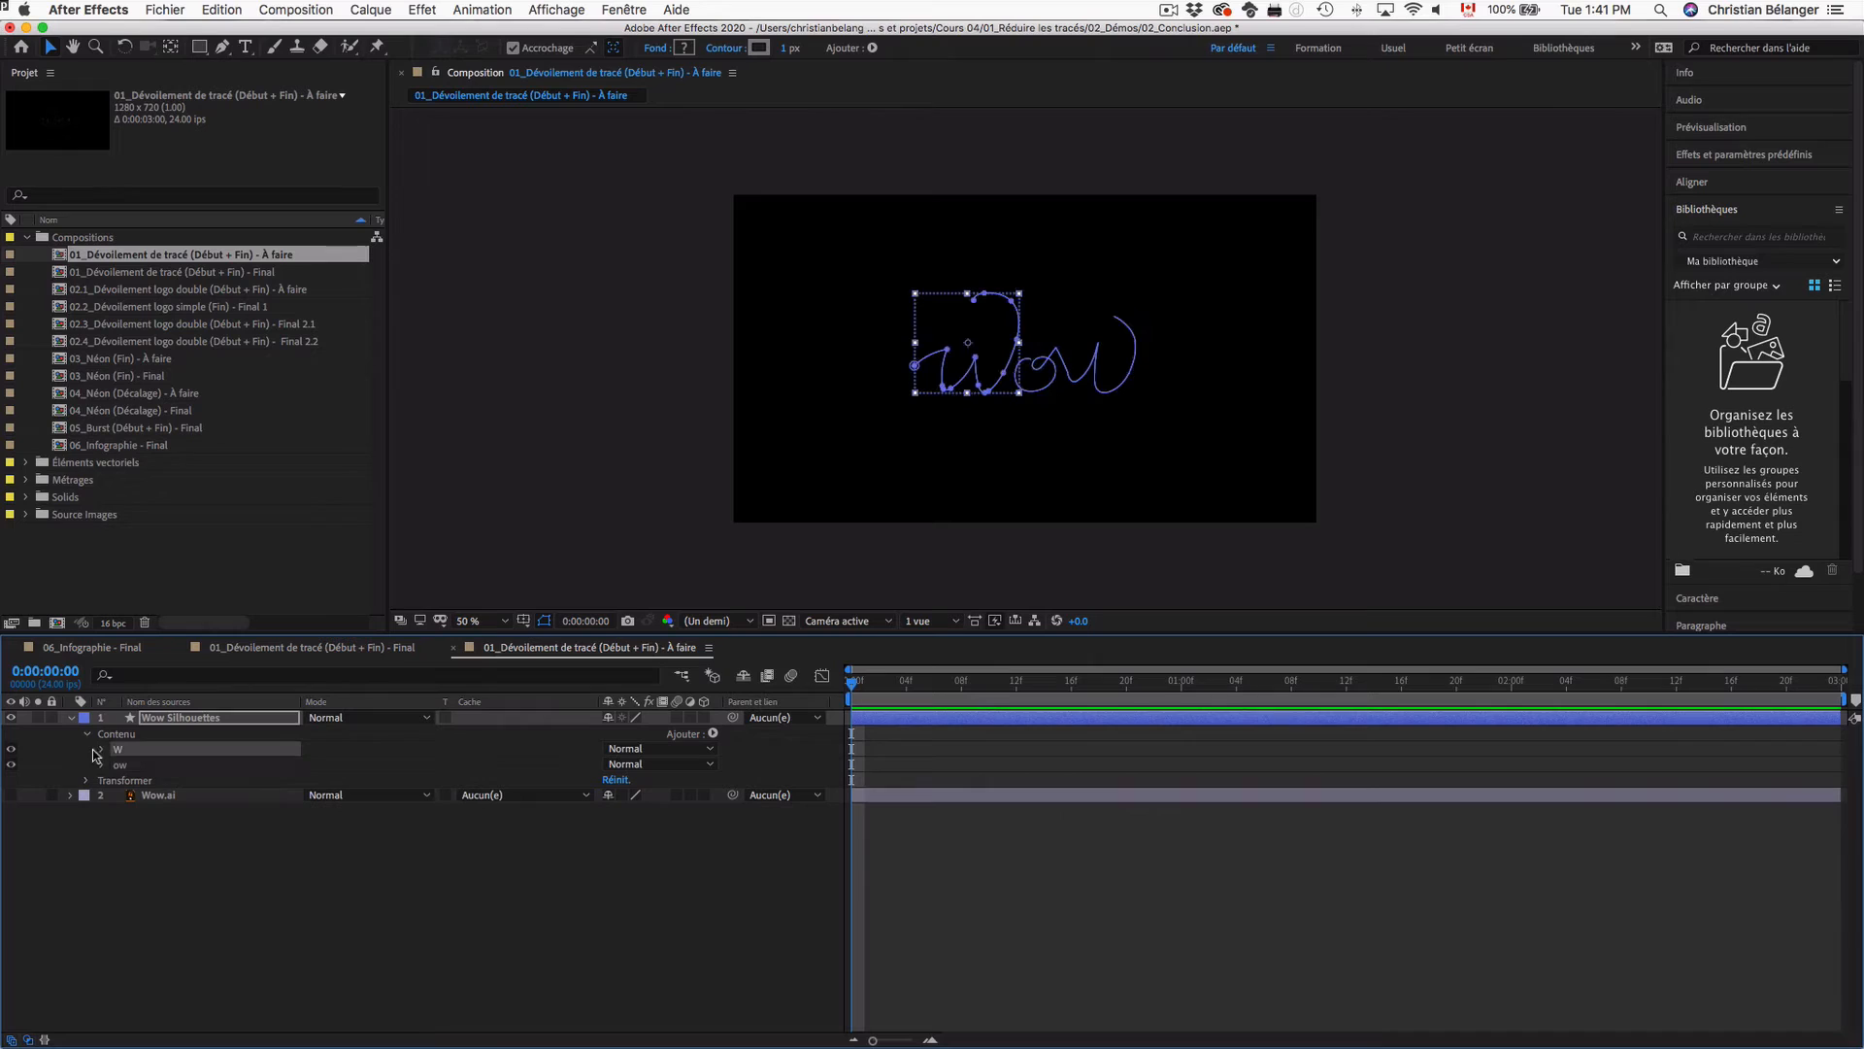
{"action": "left_click", "coordinate": [11, 748]}
{"action": "left_click", "coordinate": [10, 749]}
{"action": "left_click", "coordinate": [10, 765]}
{"action": "left_click", "coordinate": [10, 764]}
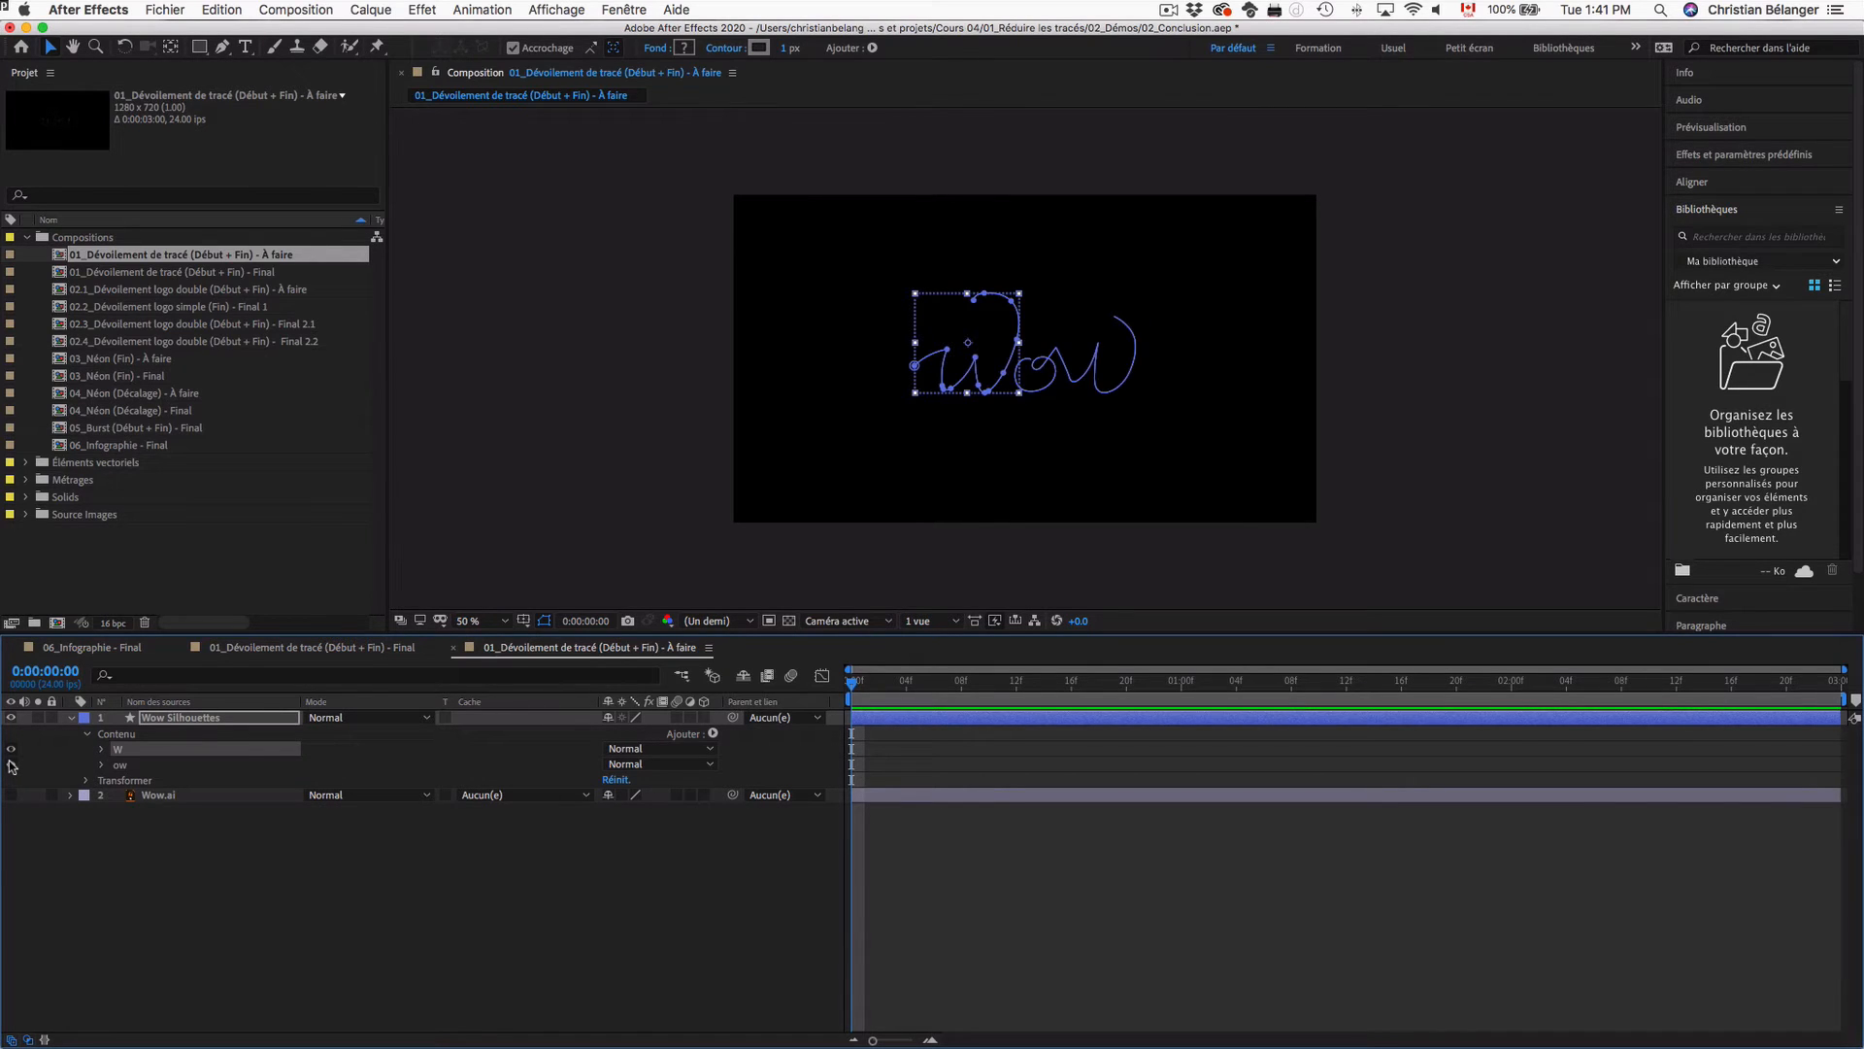
Step: Set the Largeur du contour of Contour 1 in the W group to 10
{"action": "left_click", "coordinate": [101, 750]}
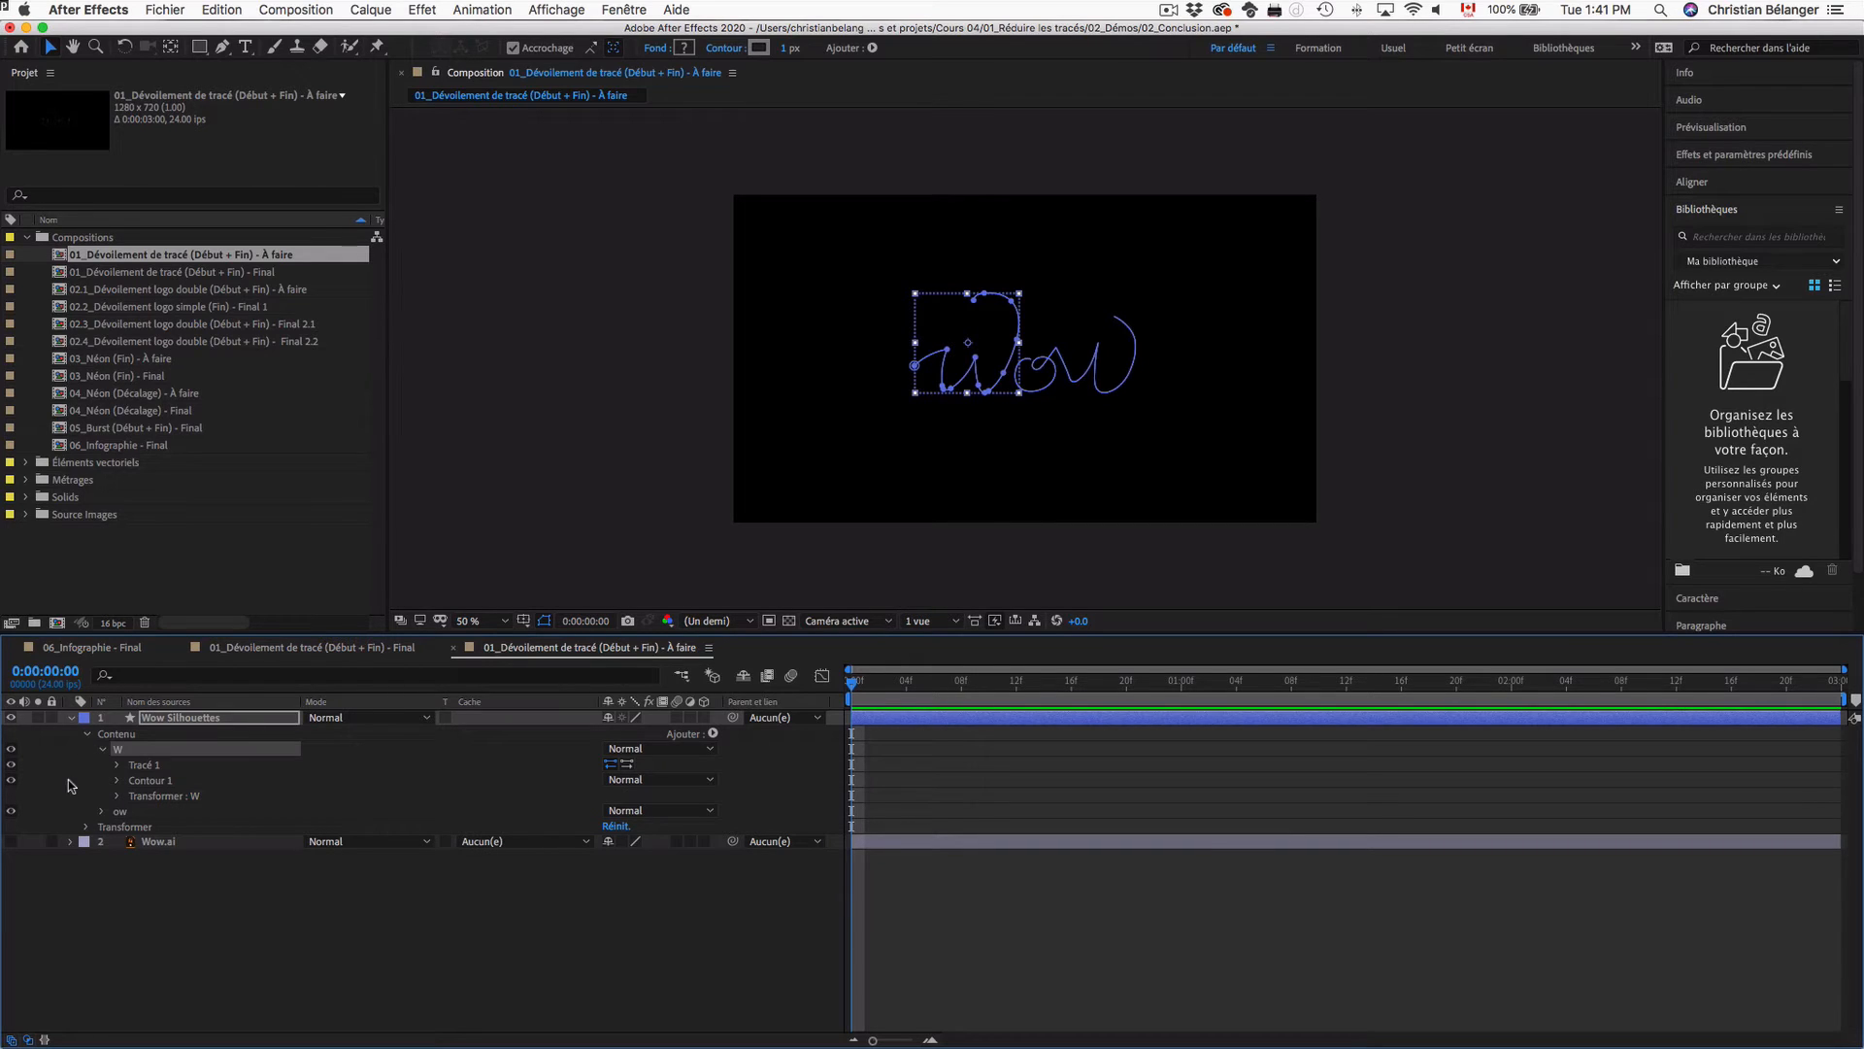
{"action": "left_click", "coordinate": [116, 780]}
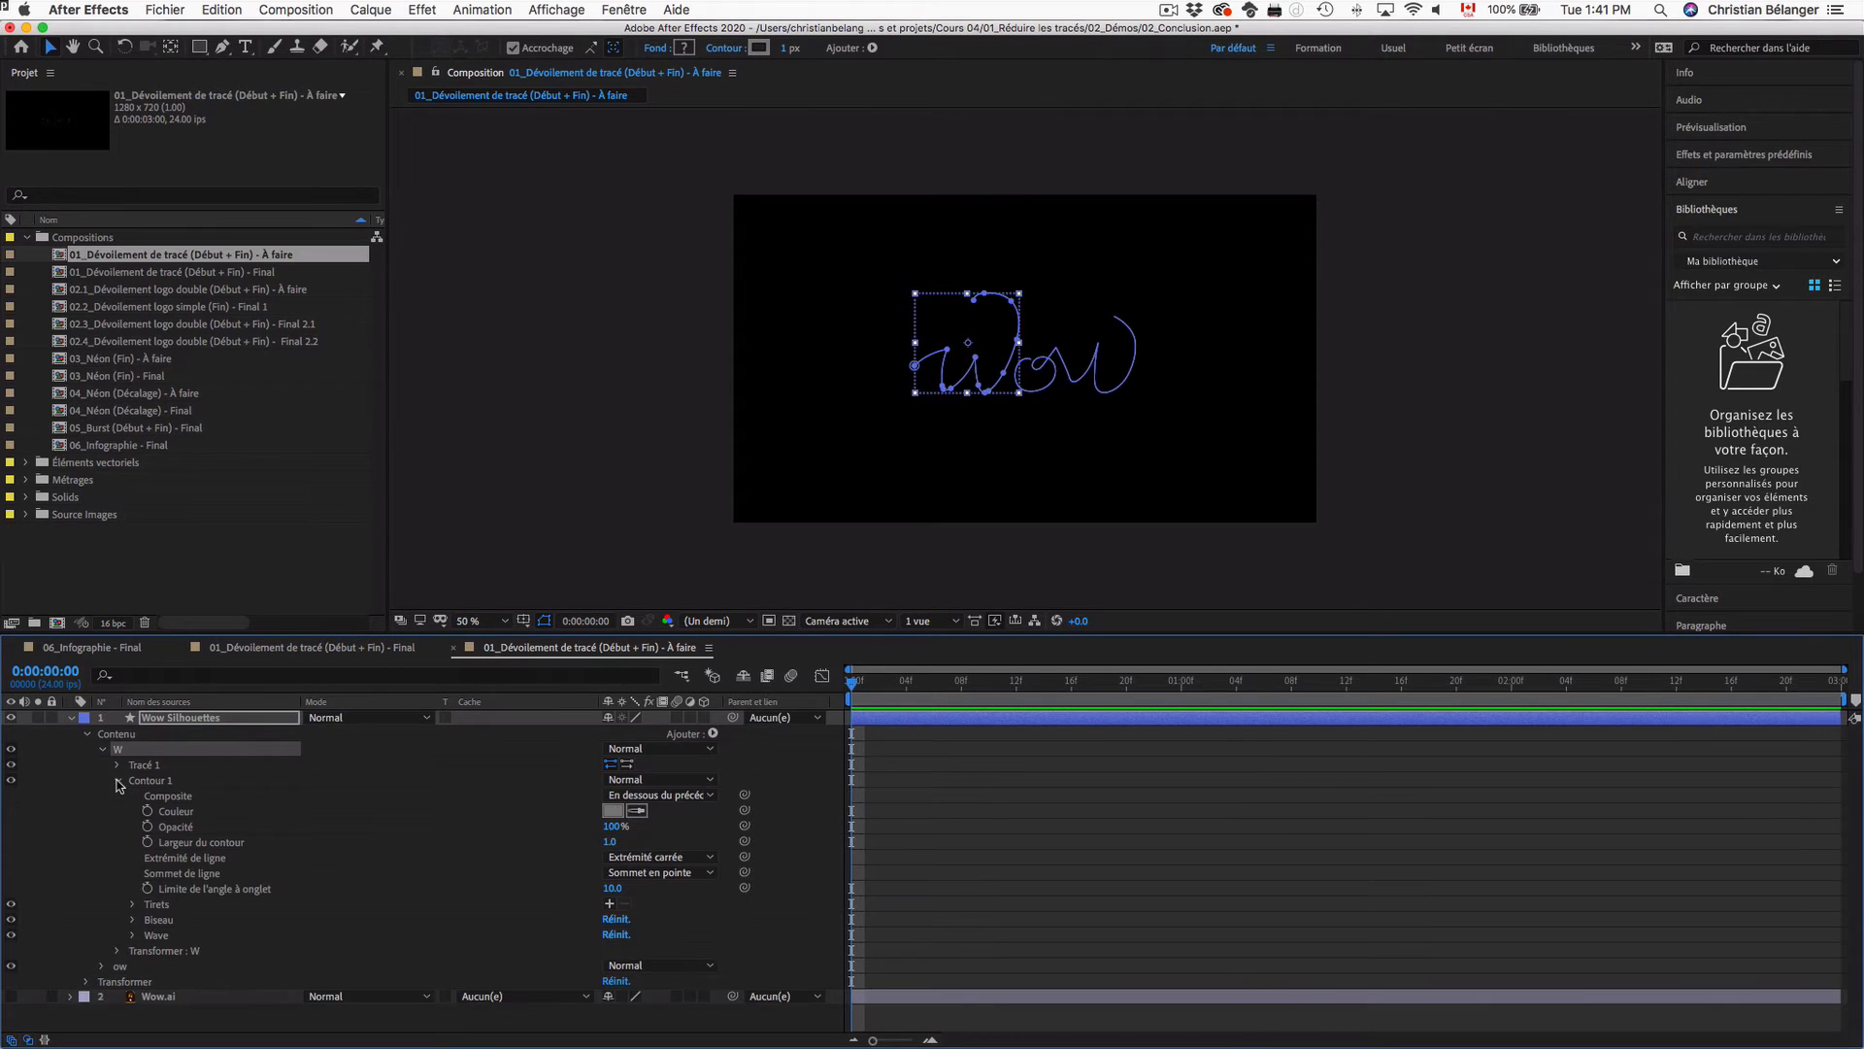
{"action": "left_click", "coordinate": [185, 843]}
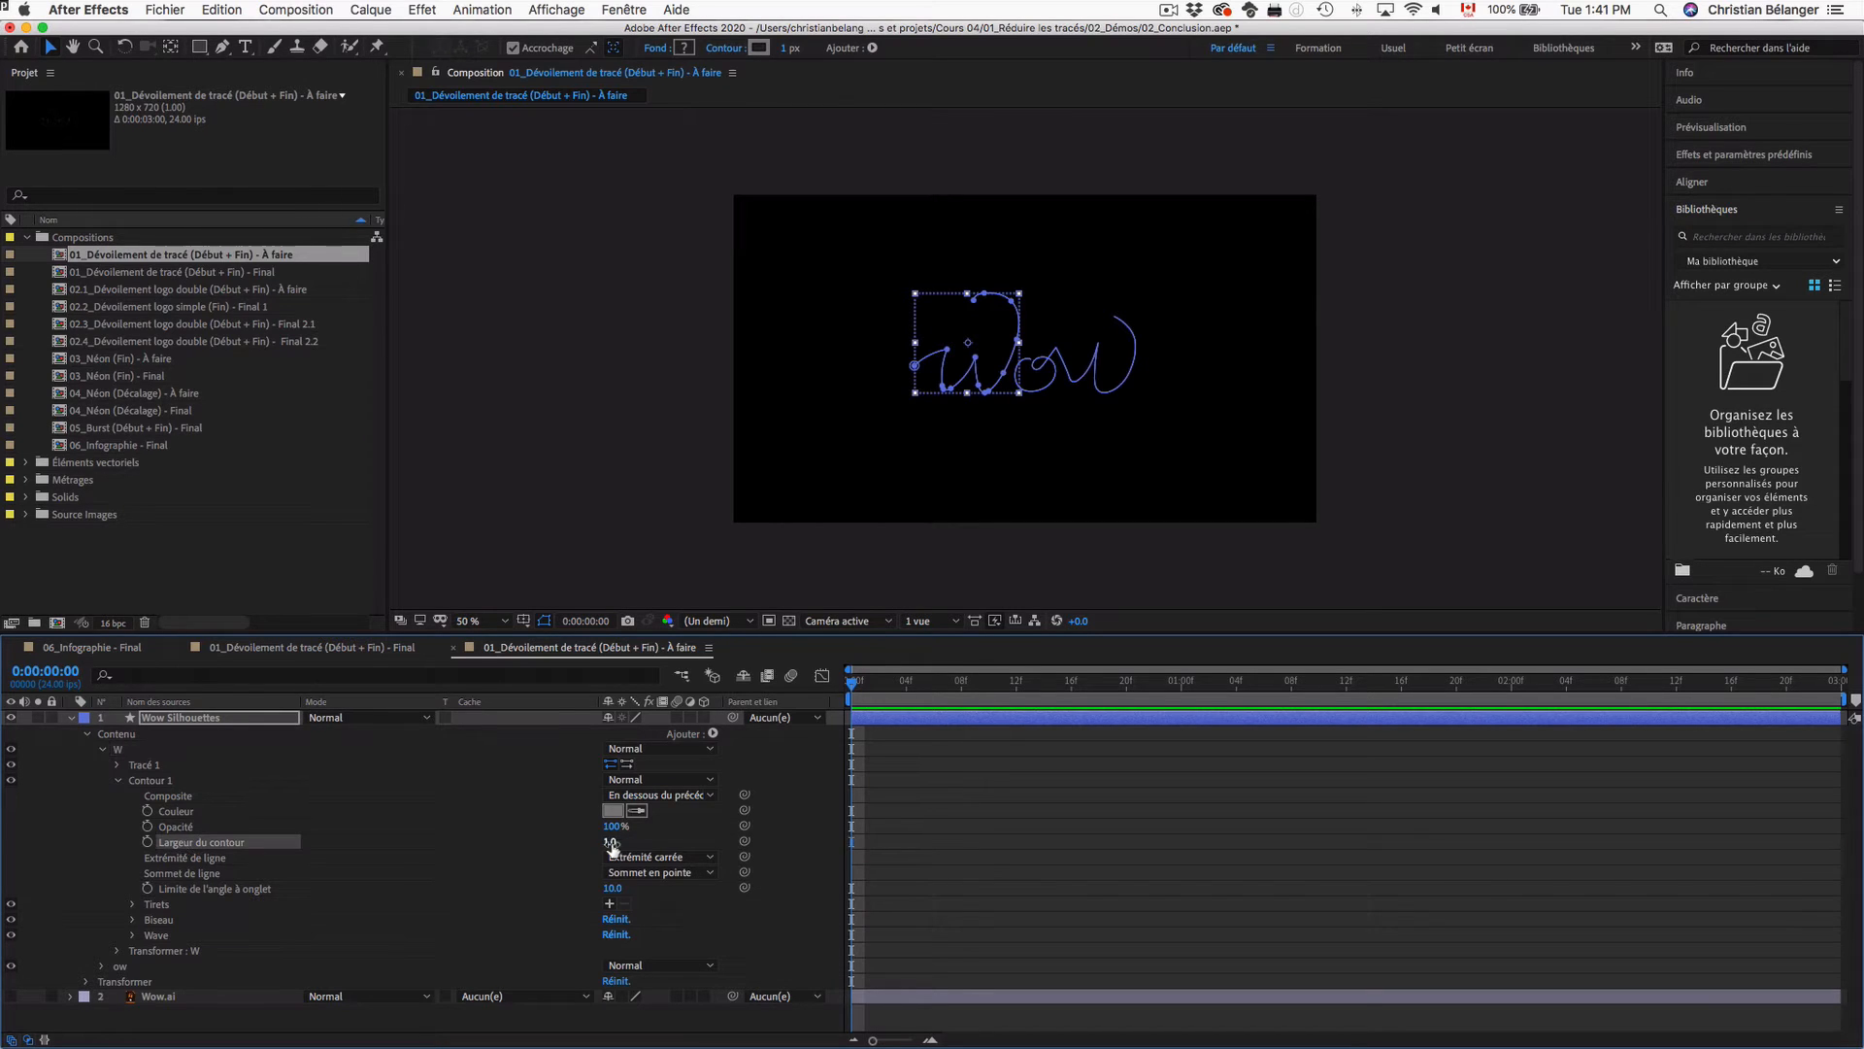
{"action": "left_click", "coordinate": [610, 840]}
{"action": "type", "text": "5"}
{"action": "key", "text": "Return"}
{"action": "left_click", "coordinate": [606, 850]}
{"action": "left_click", "coordinate": [608, 843]}
{"action": "type", "text": "10"}
{"action": "key", "text": "Return"}
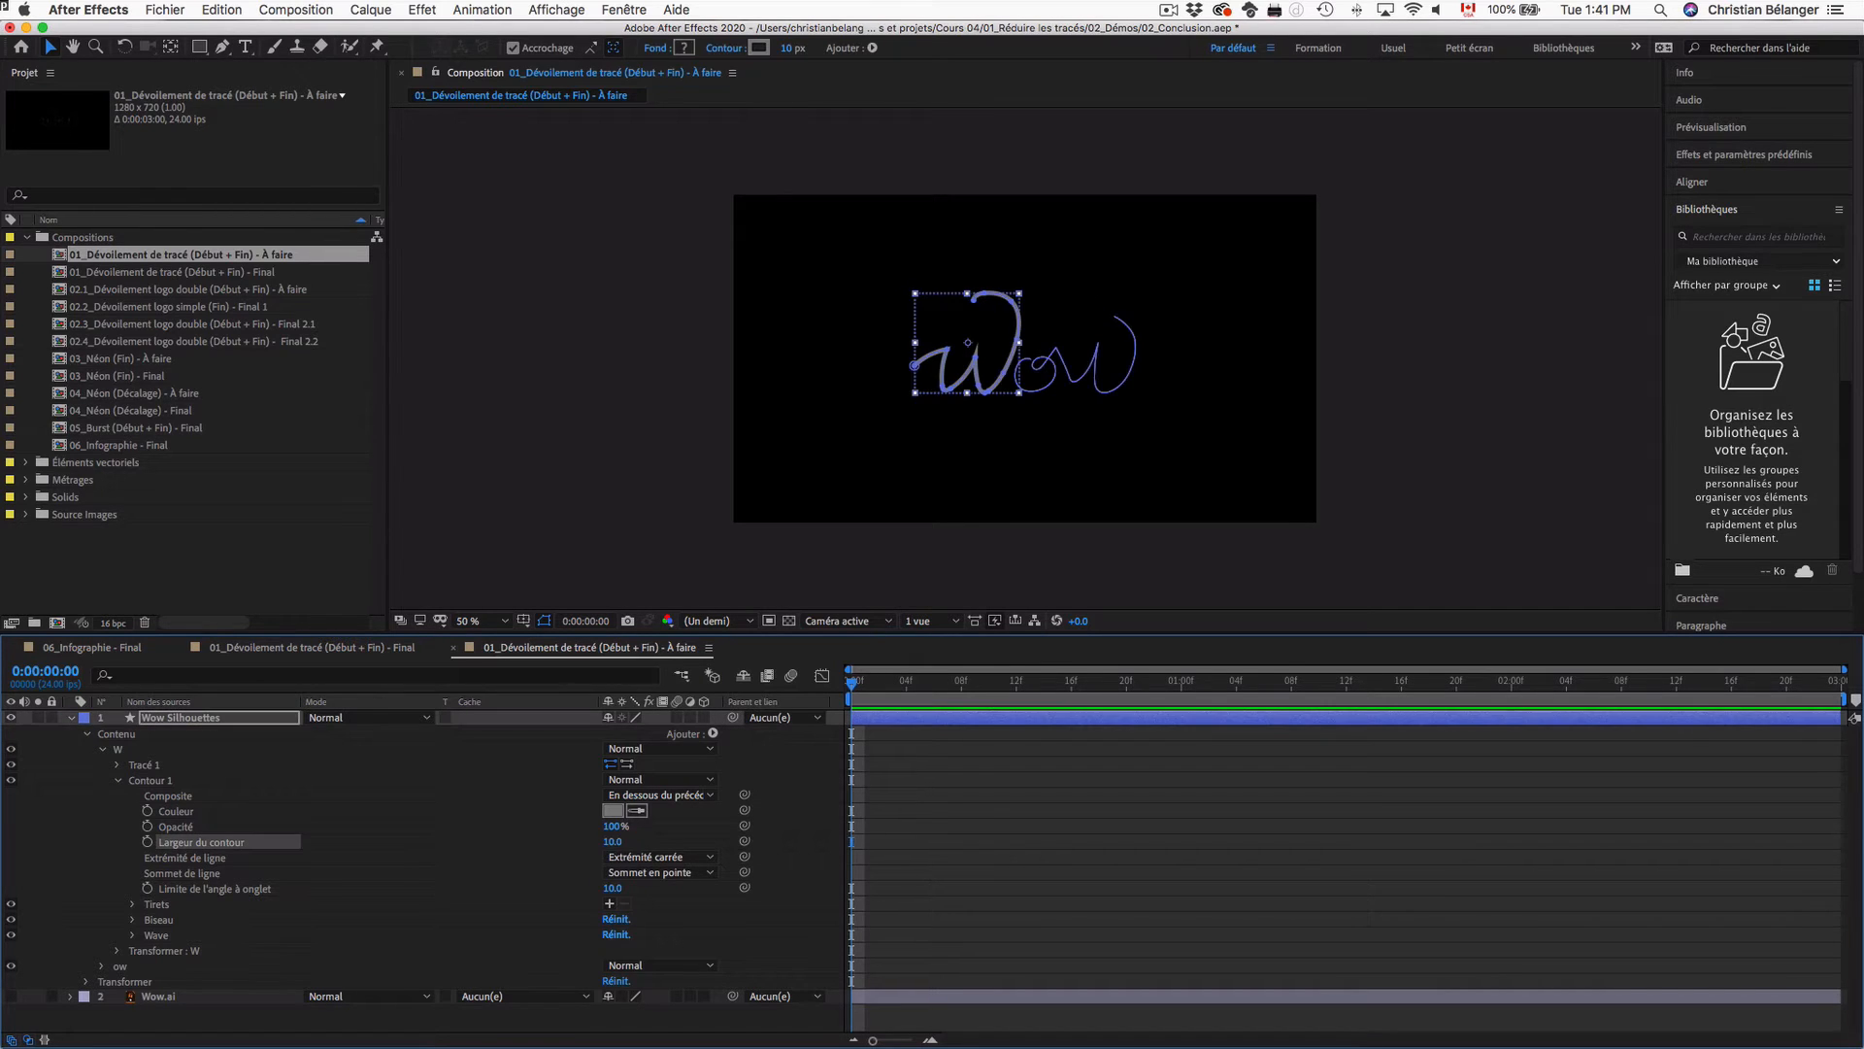
Step: Change the stroke colour of the W group's Contour 1 to green, 1EB600
{"action": "left_click", "coordinate": [613, 811]}
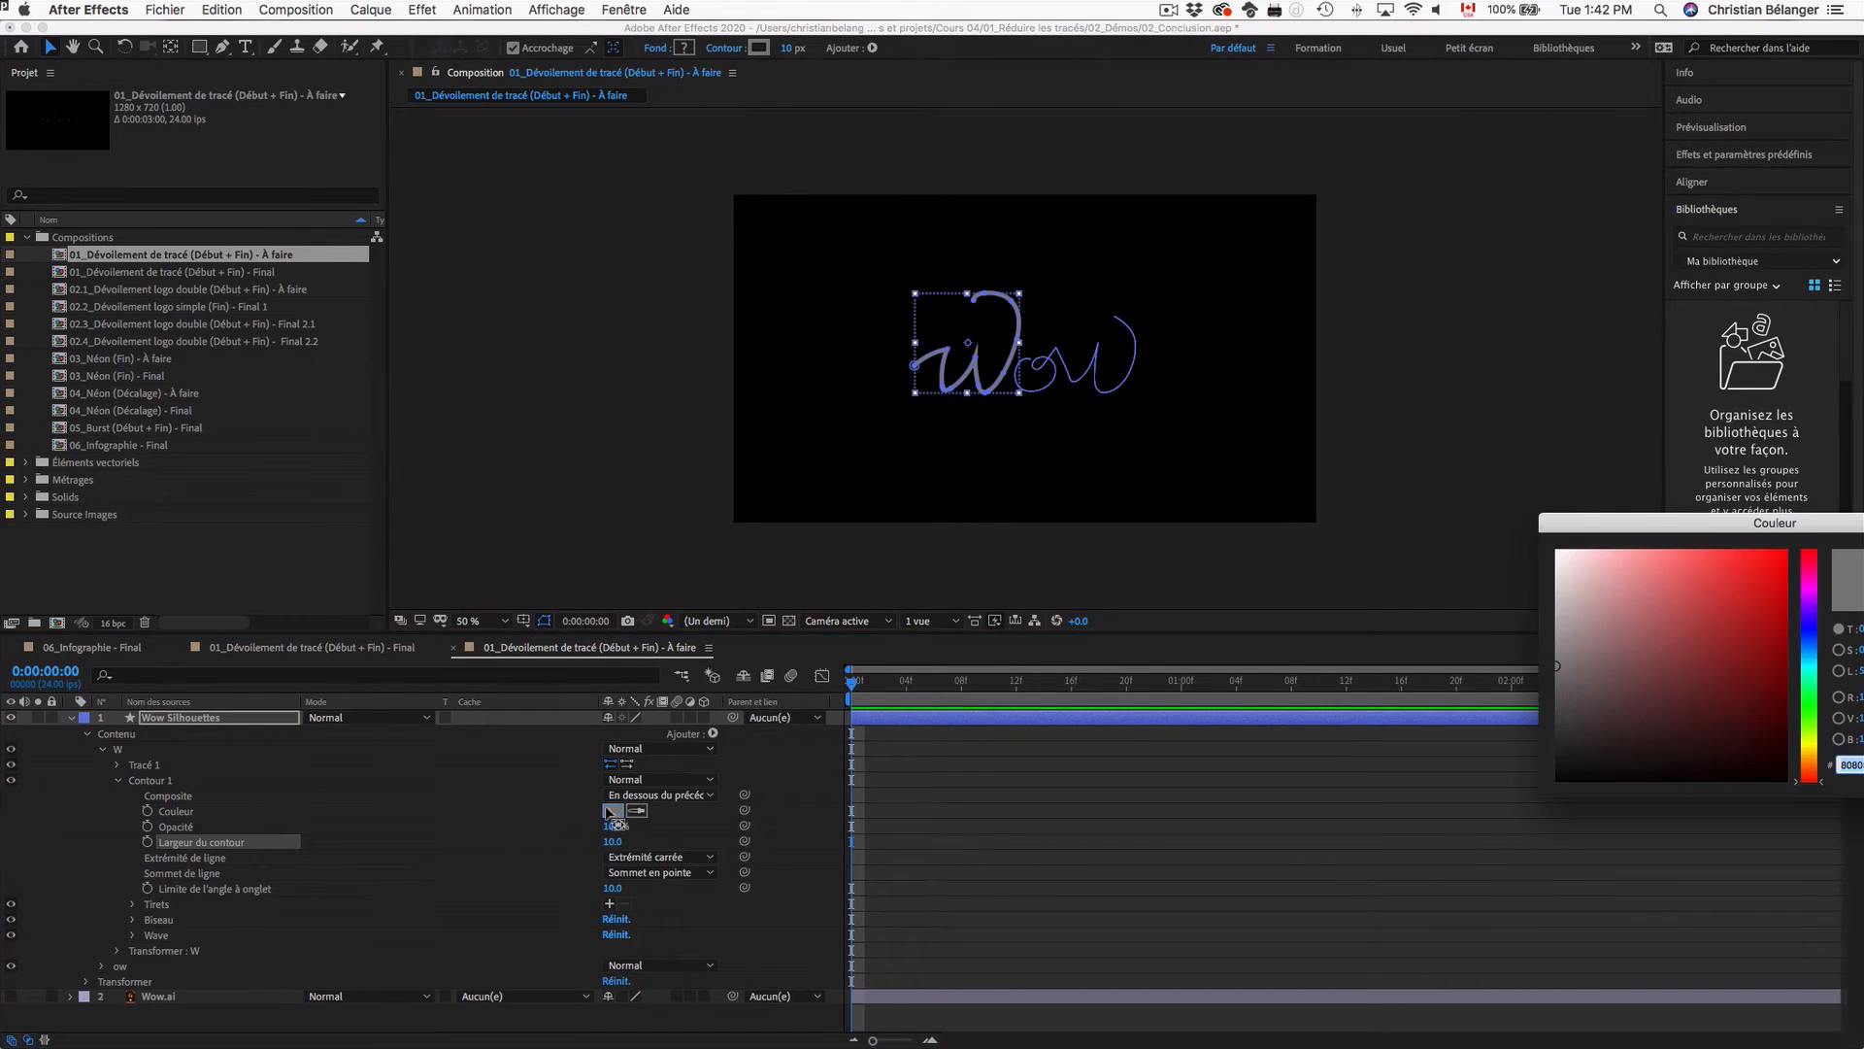
{"action": "left_click_drag", "start_coordinate": [1586, 525], "coordinate": [608, 540]}
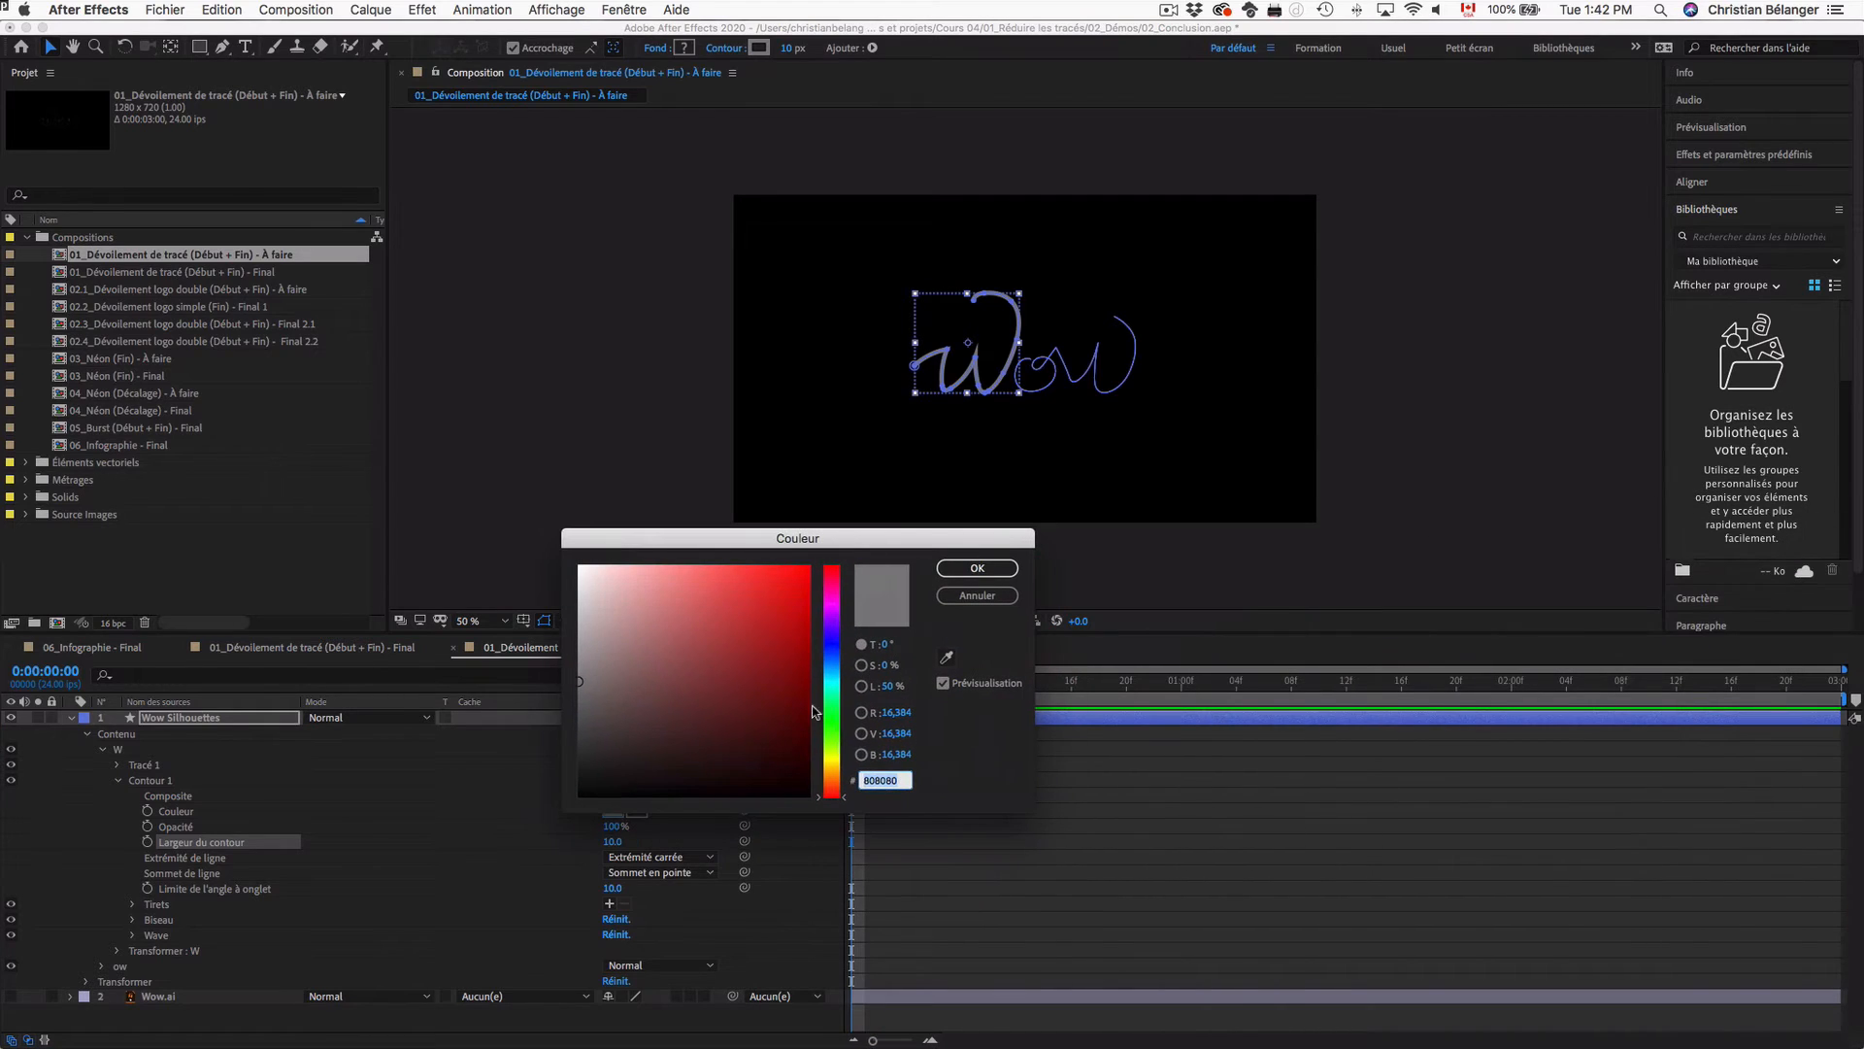
{"action": "left_click_drag", "start_coordinate": [844, 800], "coordinate": [850, 758]}
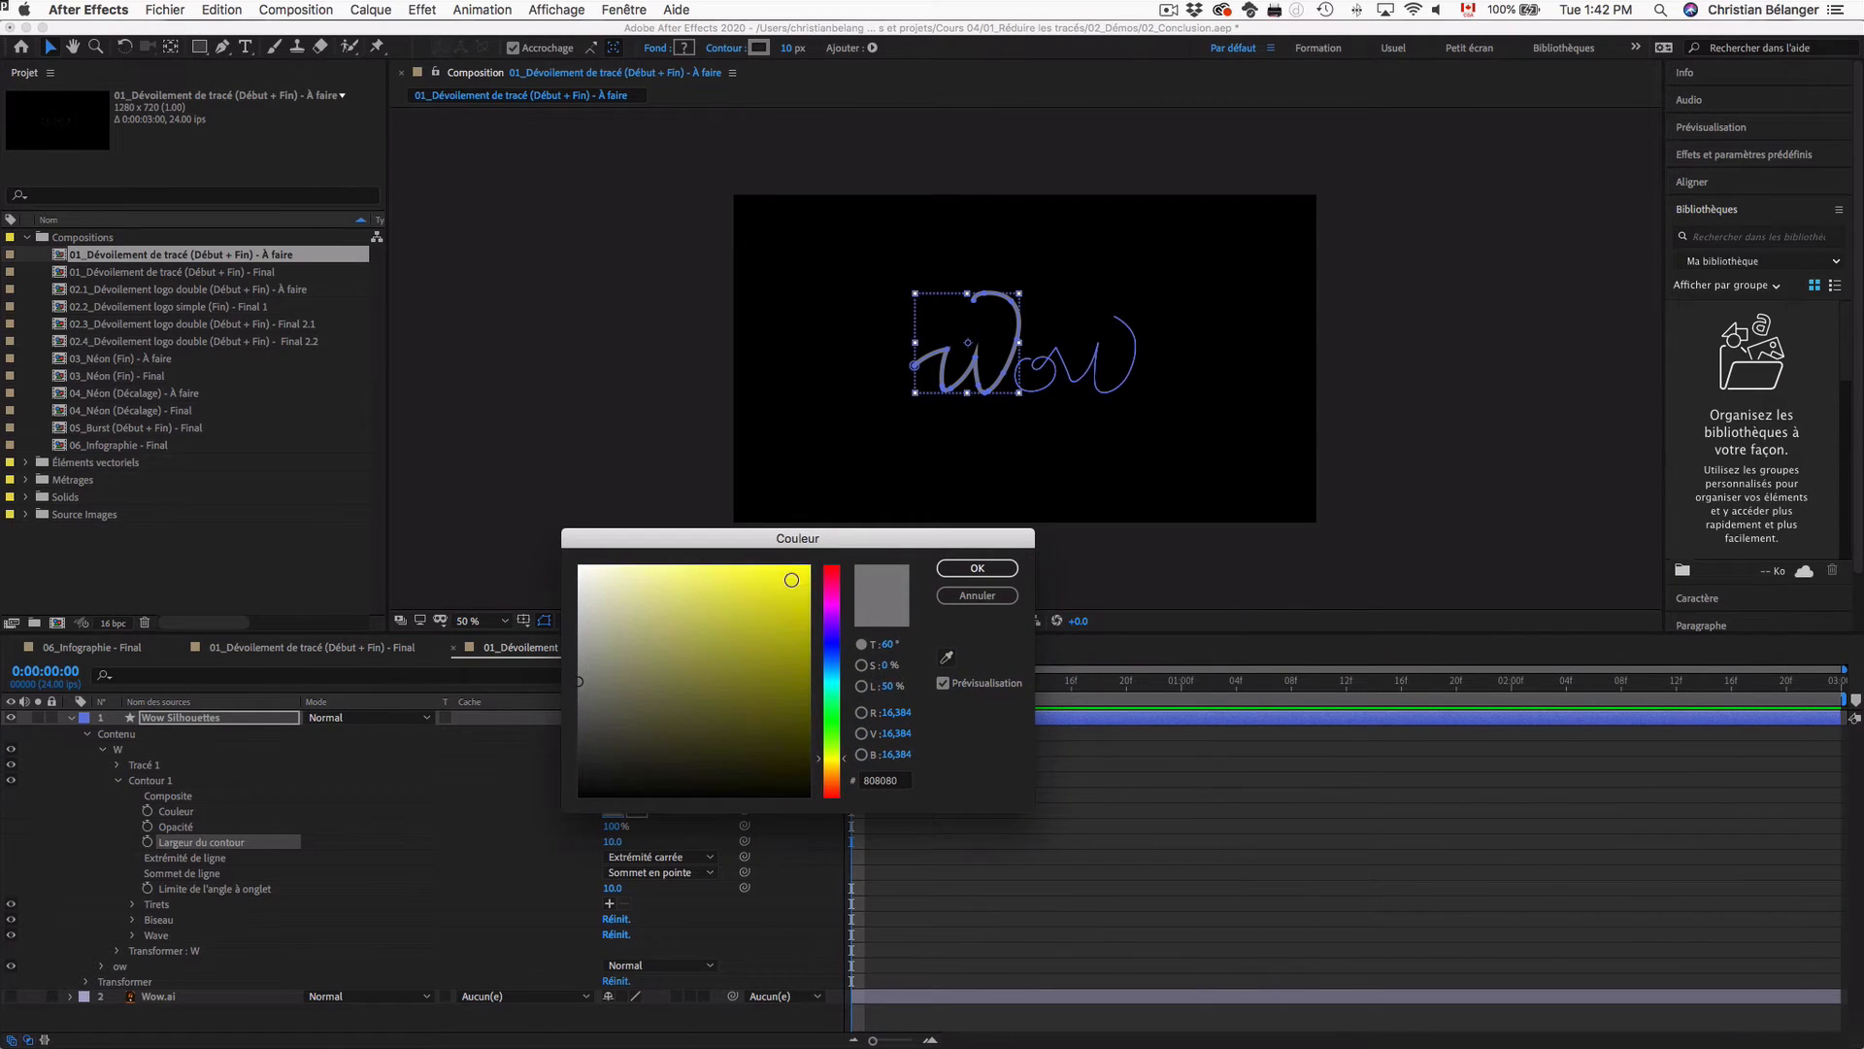
{"action": "left_click", "coordinate": [807, 592]}
{"action": "mouse_move", "coordinate": [807, 591]}
{"action": "left_mouse_down"}
{"action": "mouse_move", "coordinate": [807, 680]}
{"action": "mouse_move", "coordinate": [809, 632]}
{"action": "left_mouse_up"}
{"action": "mouse_move", "coordinate": [850, 761]}
{"action": "left_mouse_down"}
{"action": "mouse_move", "coordinate": [844, 787]}
{"action": "mouse_move", "coordinate": [845, 723]}
{"action": "left_mouse_up"}
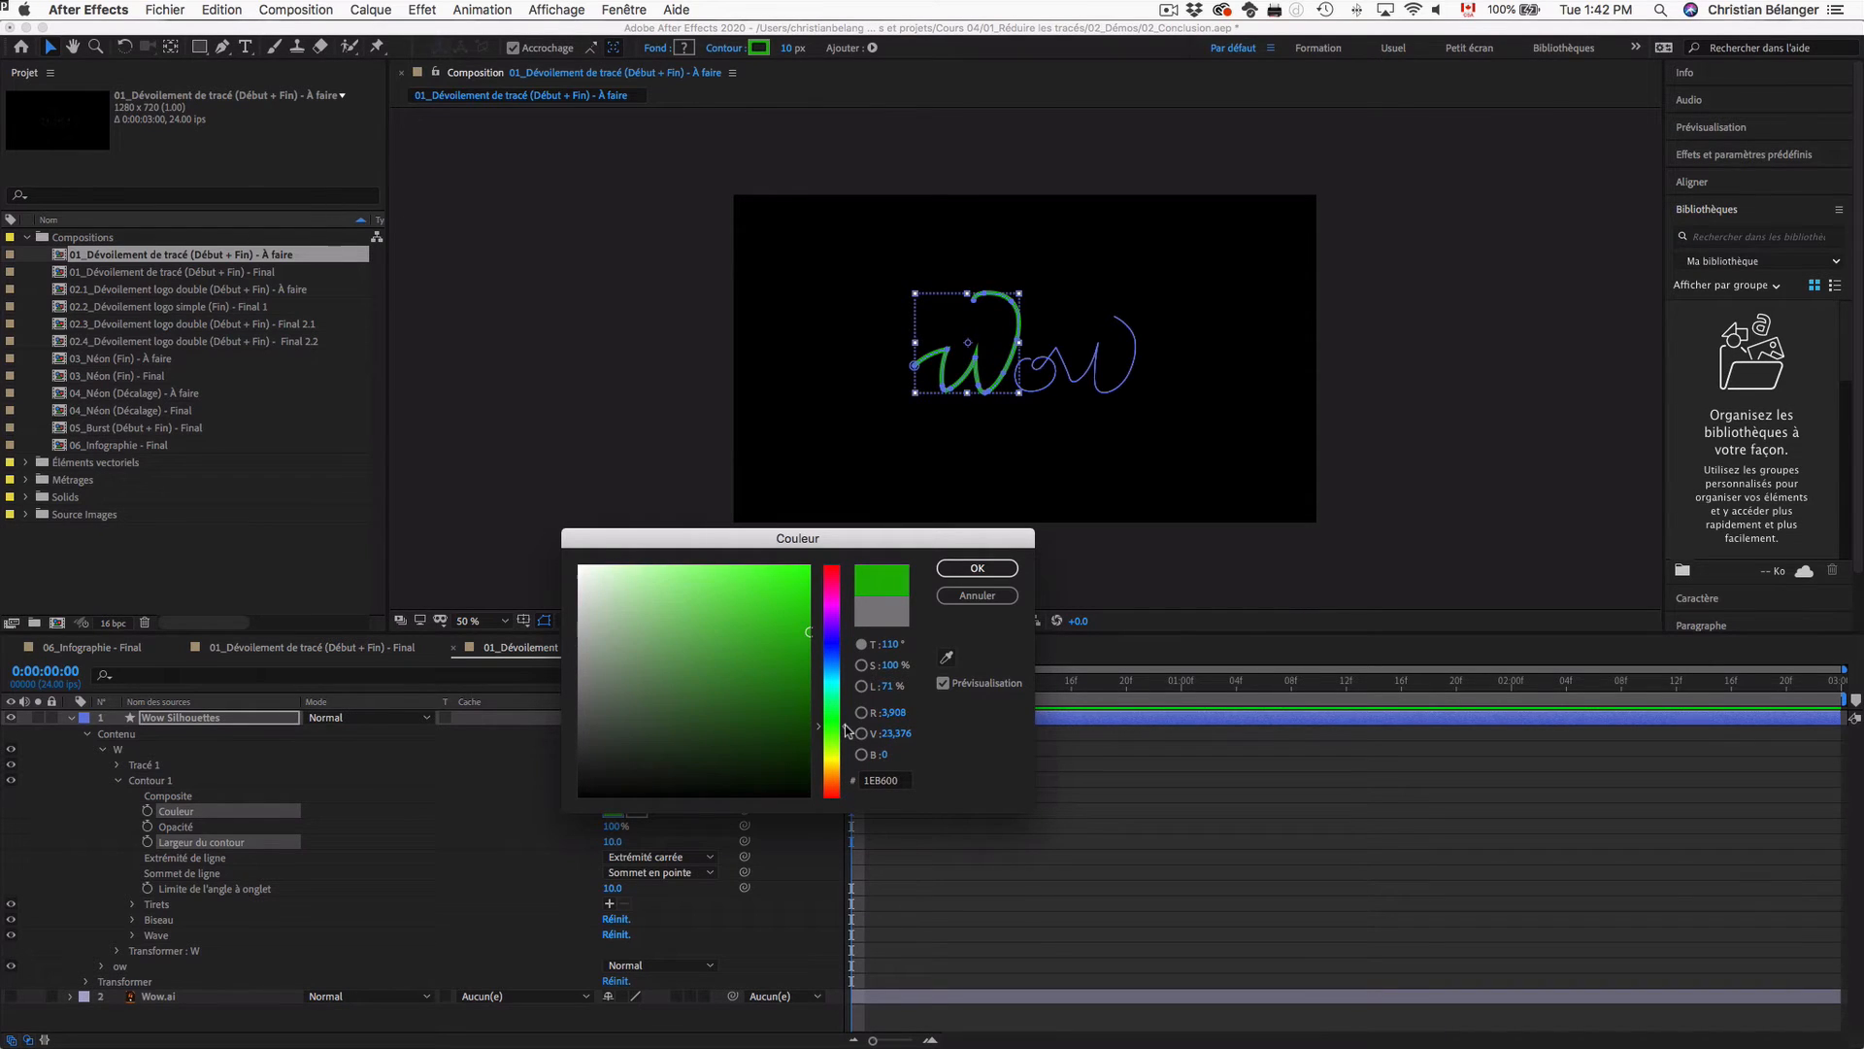
{"action": "left_click", "coordinate": [903, 780]}
{"action": "left_click", "coordinate": [976, 571]}
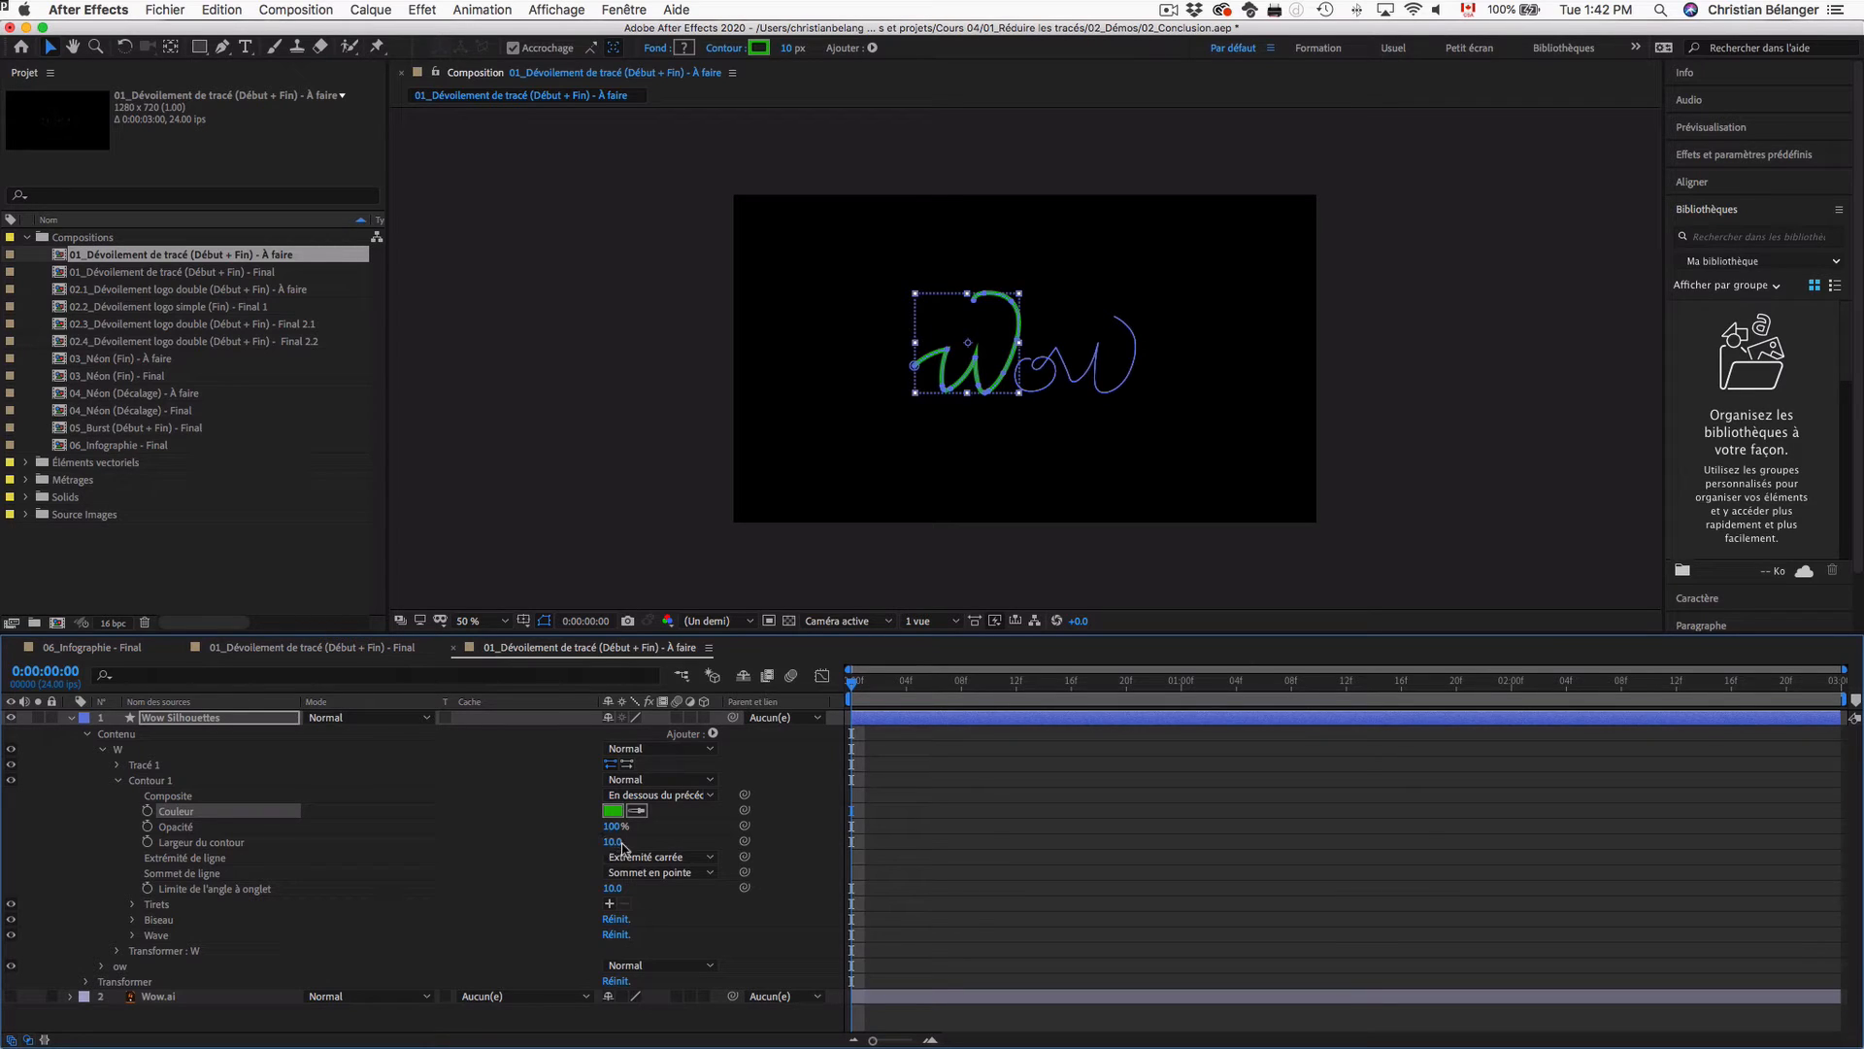
Step: Collapse the W group and give Contour 1 of the ow group the same green stroke colour, 1EB600
{"action": "left_click", "coordinate": [118, 781]}
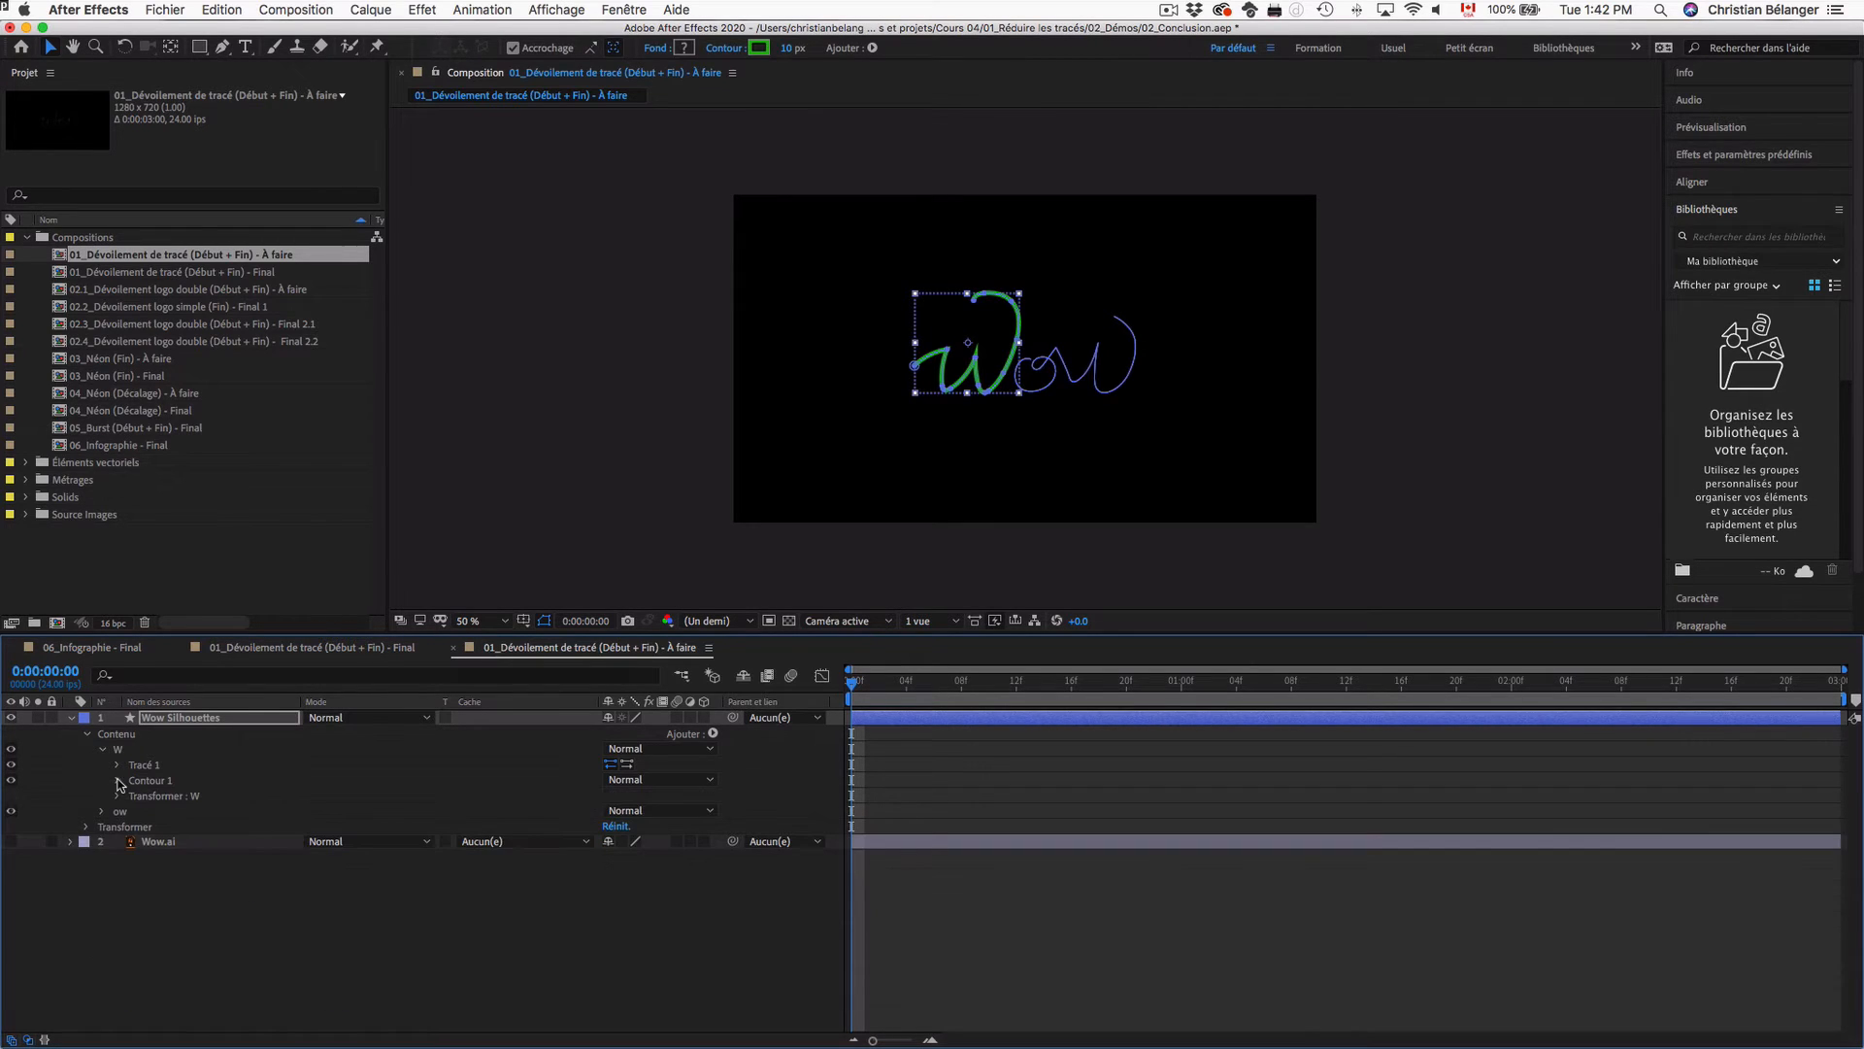
{"action": "left_click", "coordinate": [102, 749]}
{"action": "left_click", "coordinate": [102, 765]}
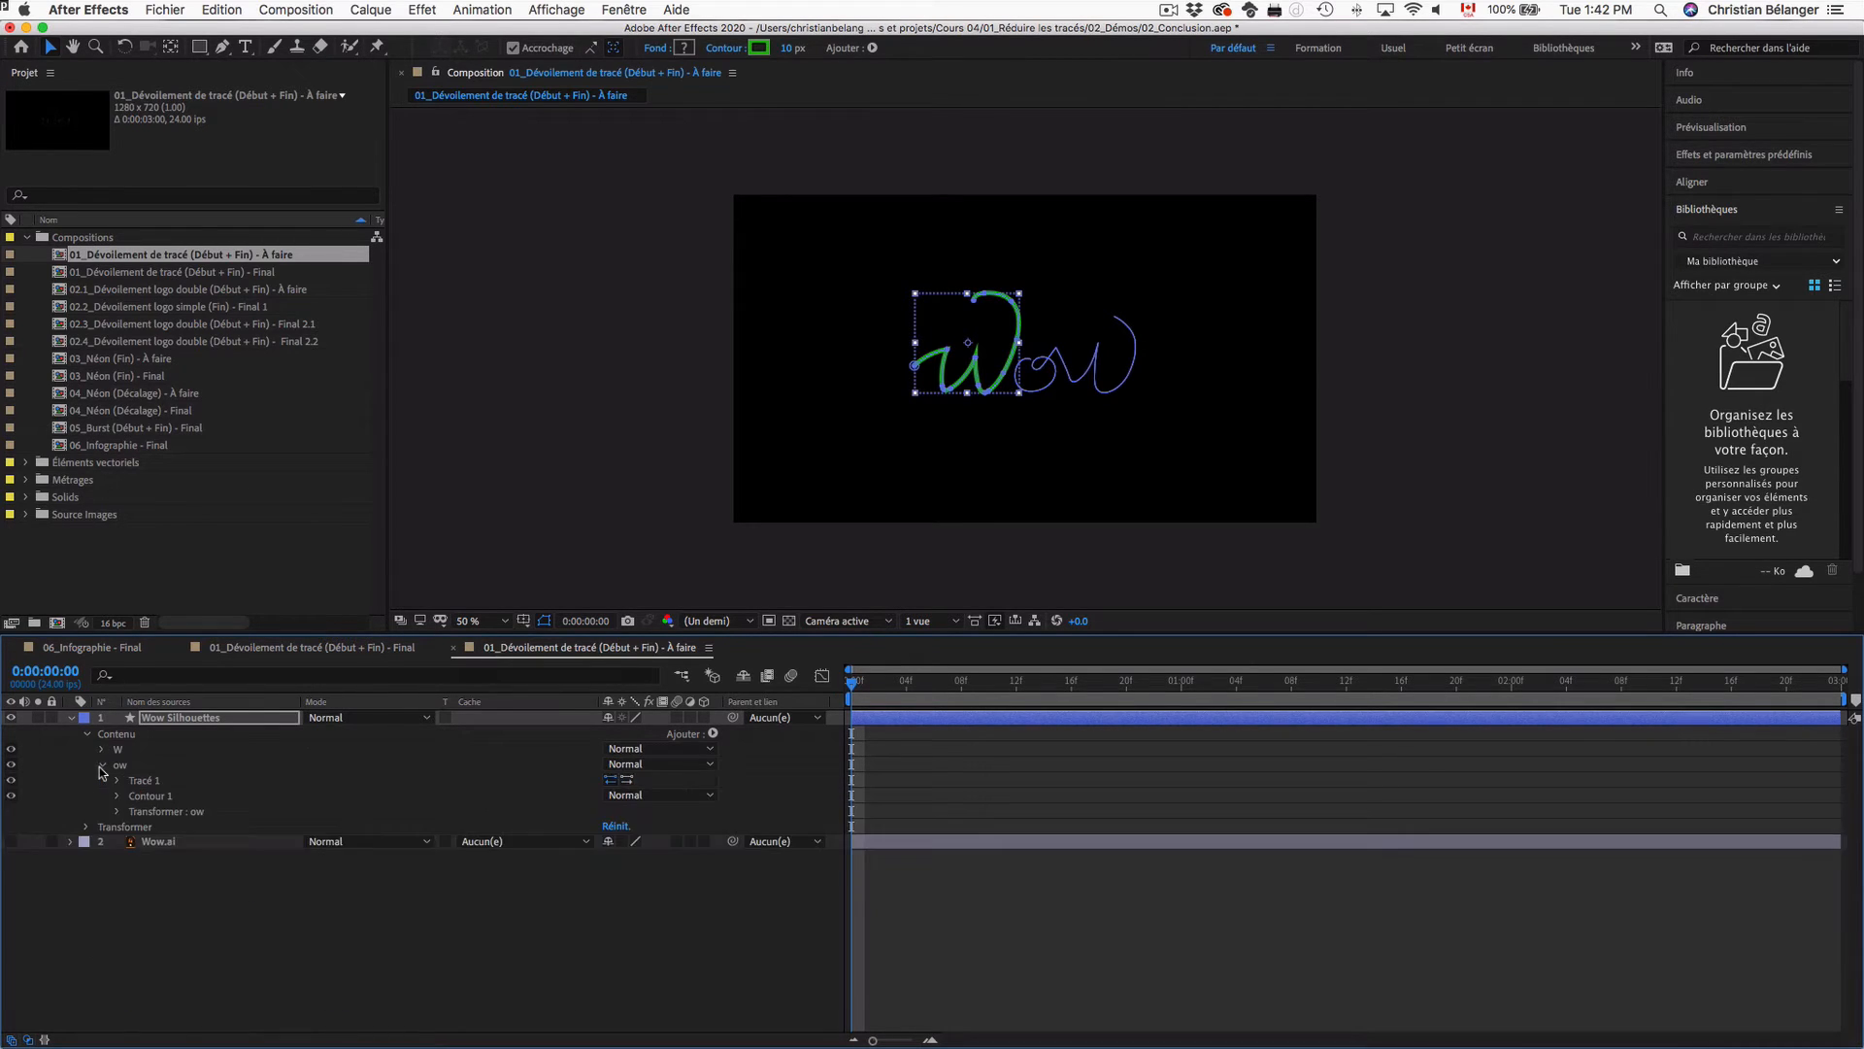
{"action": "left_click", "coordinate": [118, 796]}
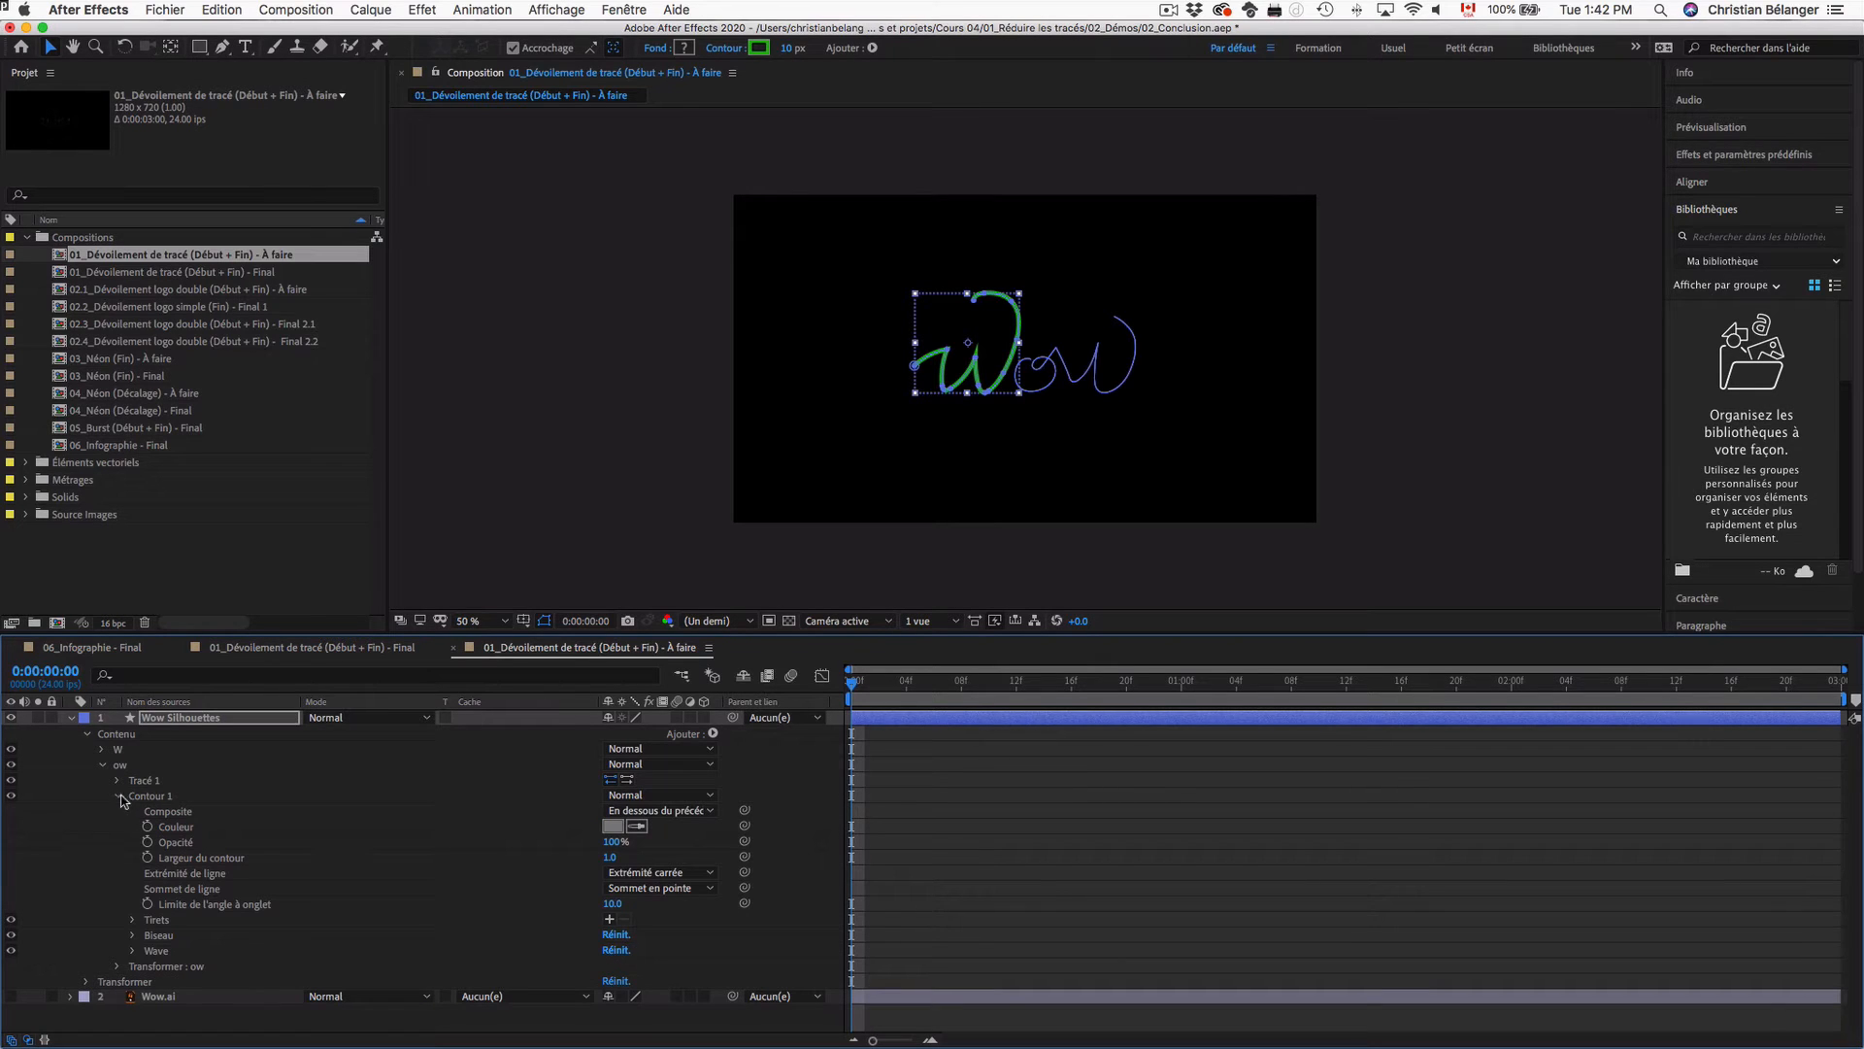
{"action": "left_click", "coordinate": [612, 826]}
{"action": "key", "text": "Escape"}
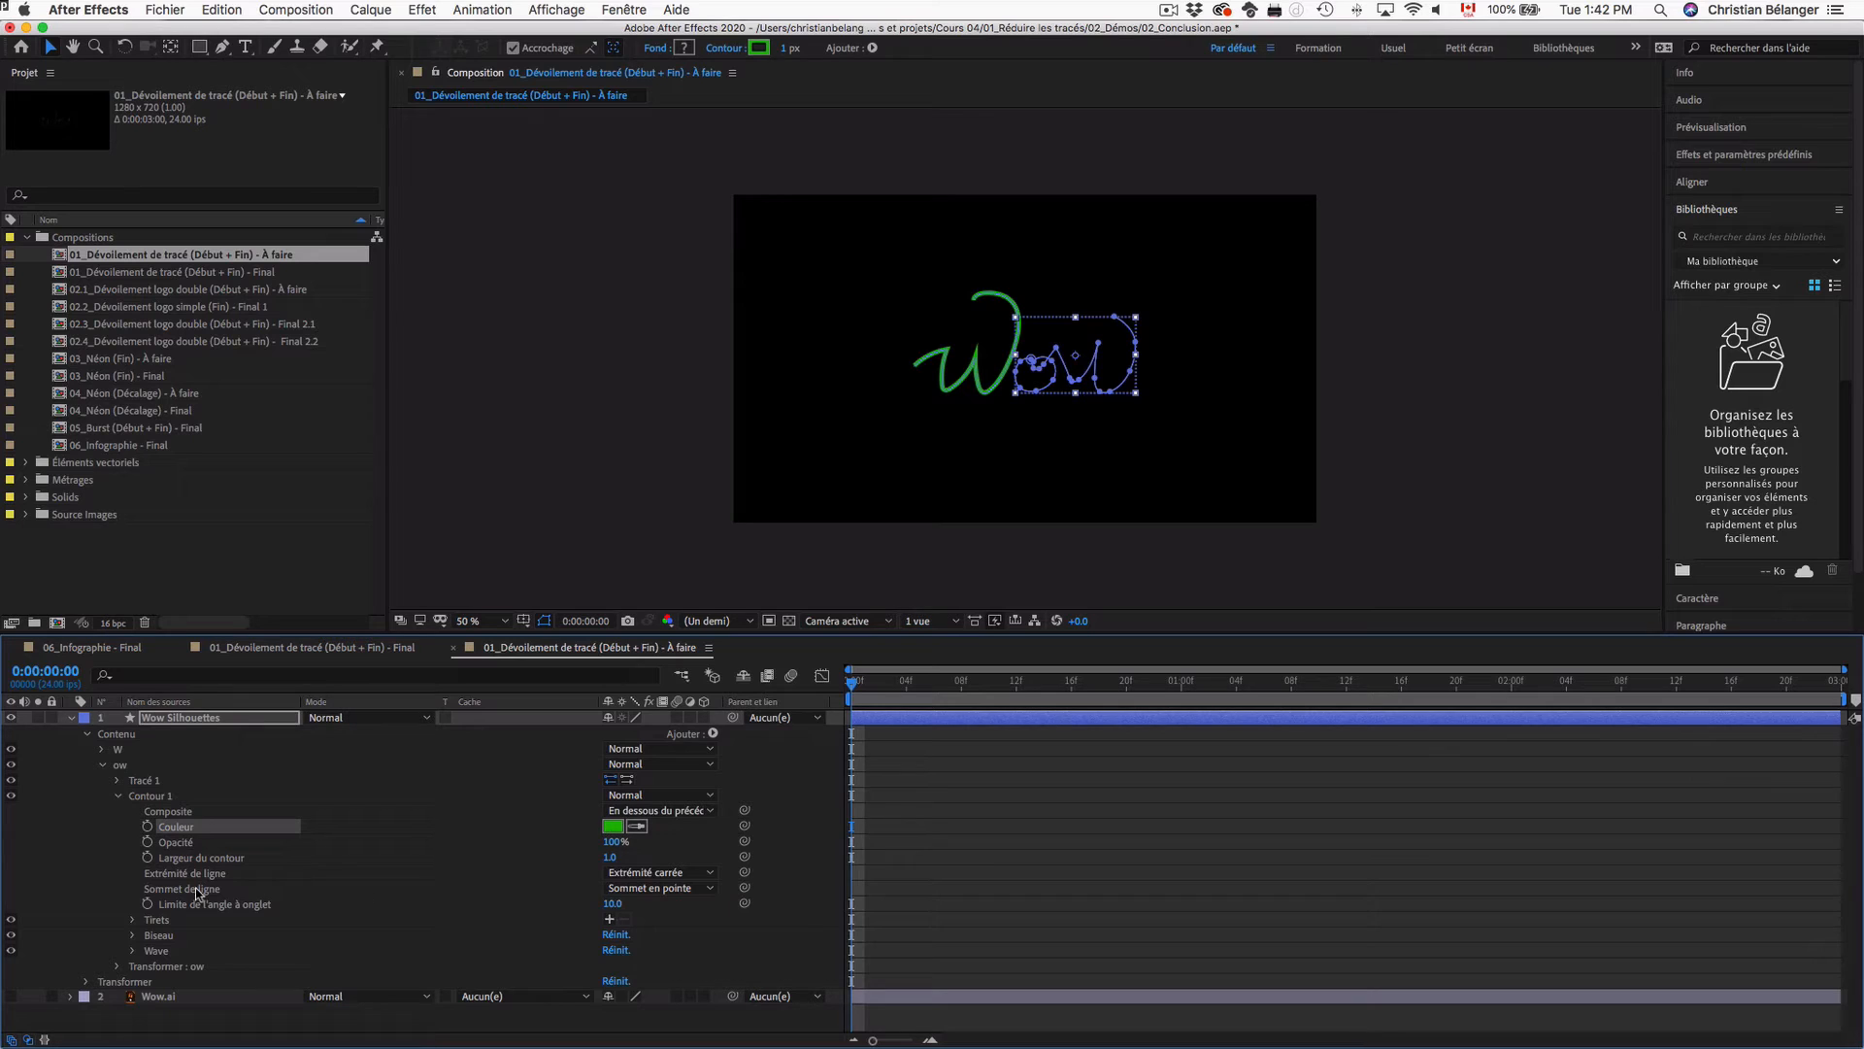
Step: Set the ow group's Largeur du contour to 10 and deselect the layer
{"action": "left_click", "coordinate": [213, 858]}
{"action": "left_click", "coordinate": [610, 857]}
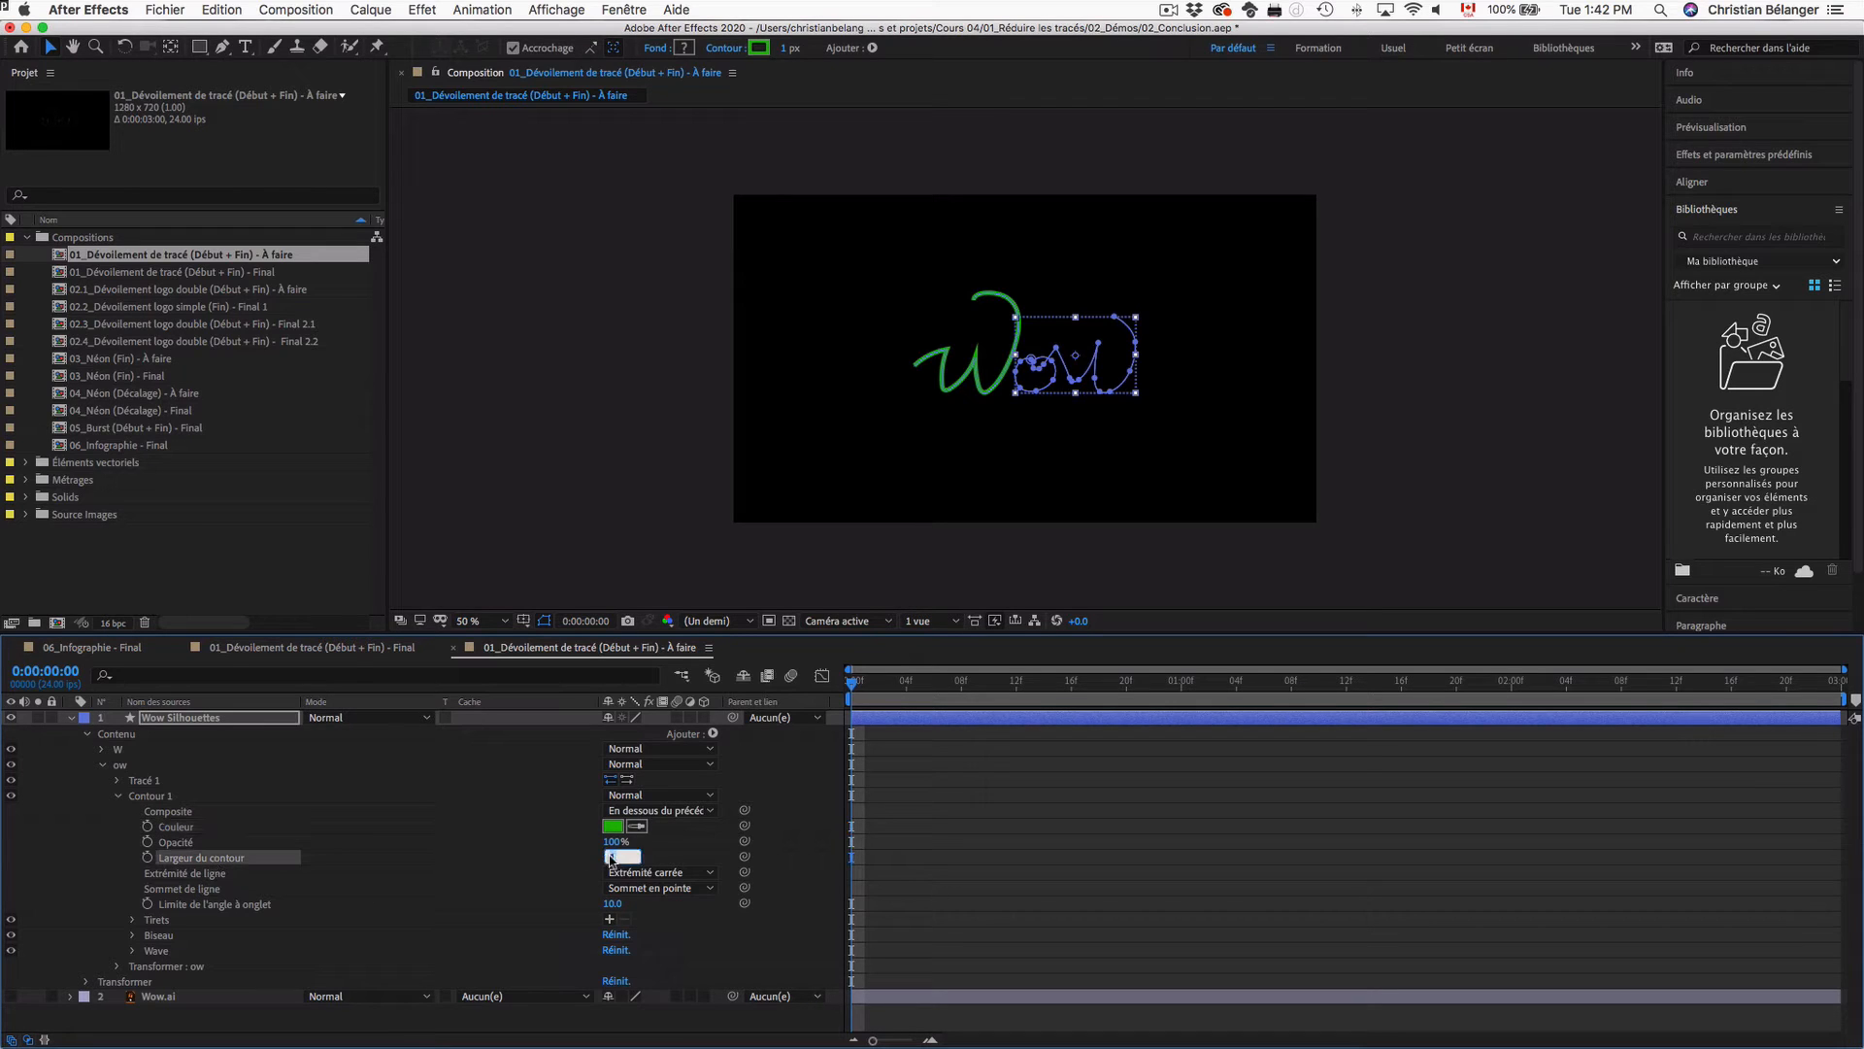
{"action": "type", "text": "10"}
{"action": "key", "text": "Return"}
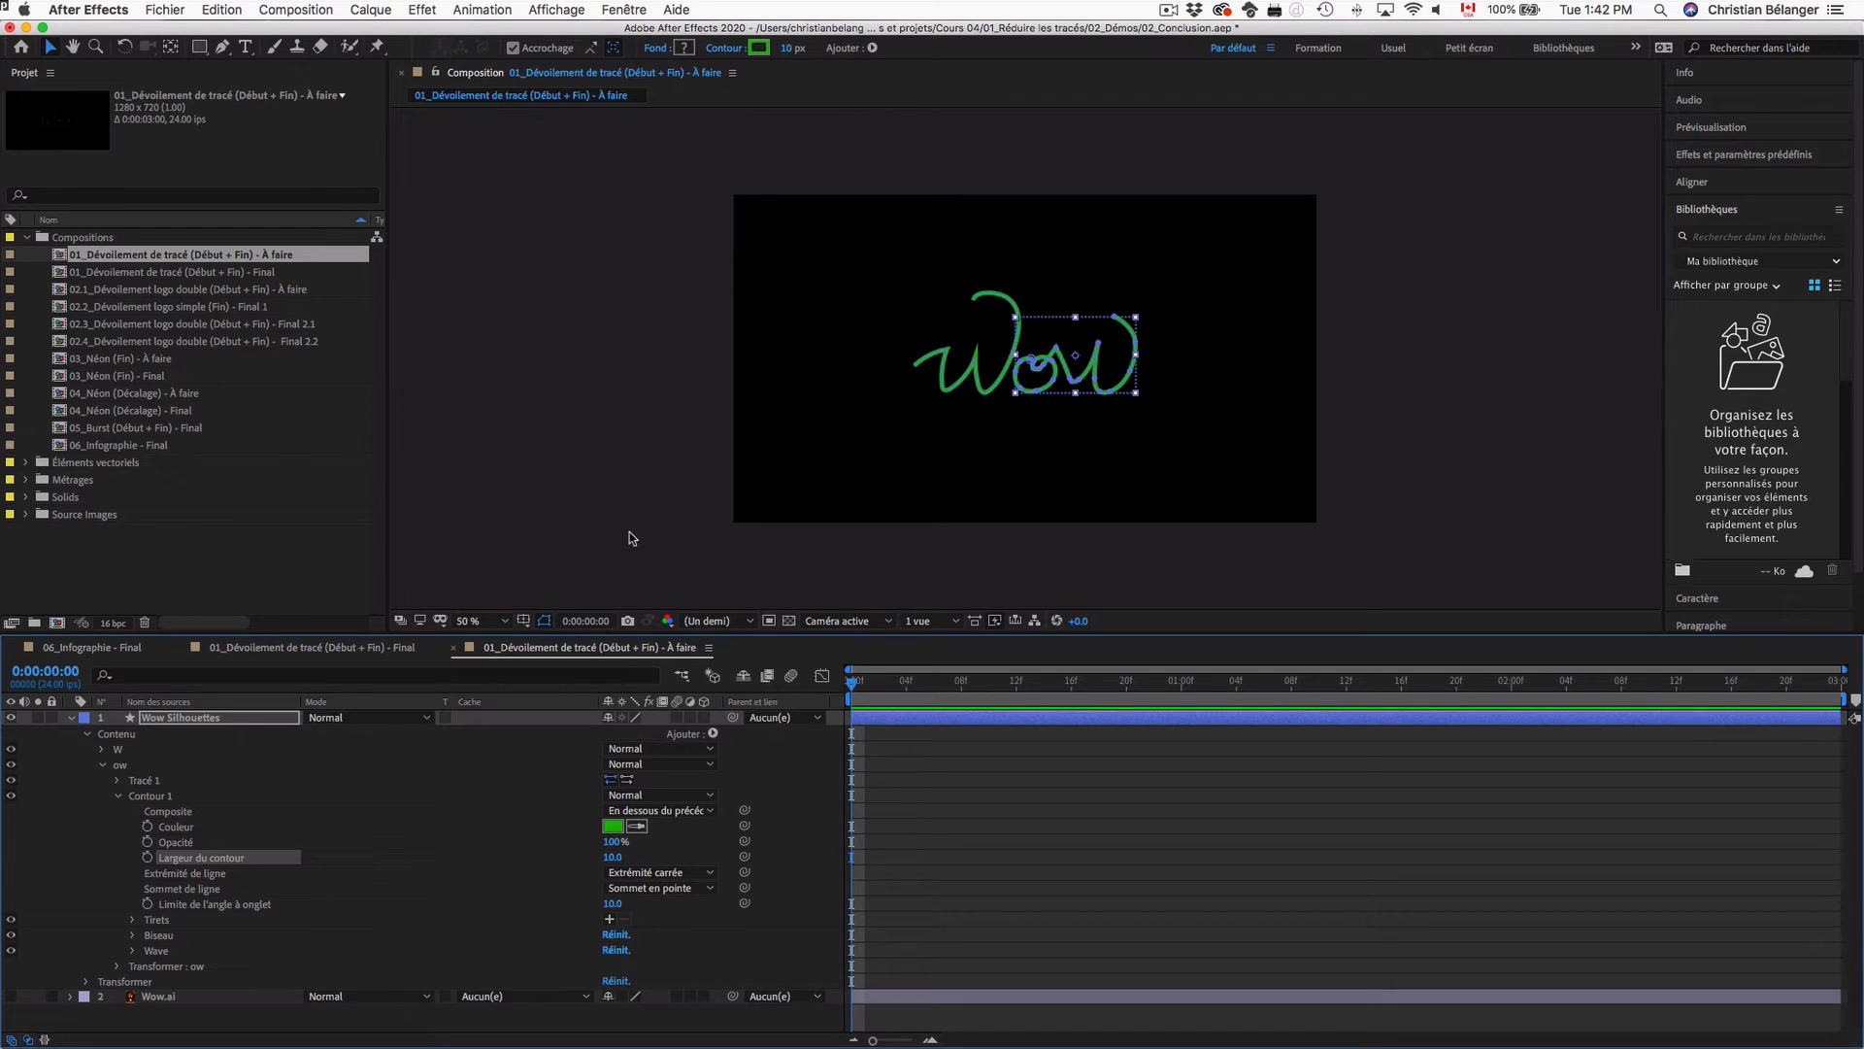
{"action": "left_click", "coordinate": [632, 539]}
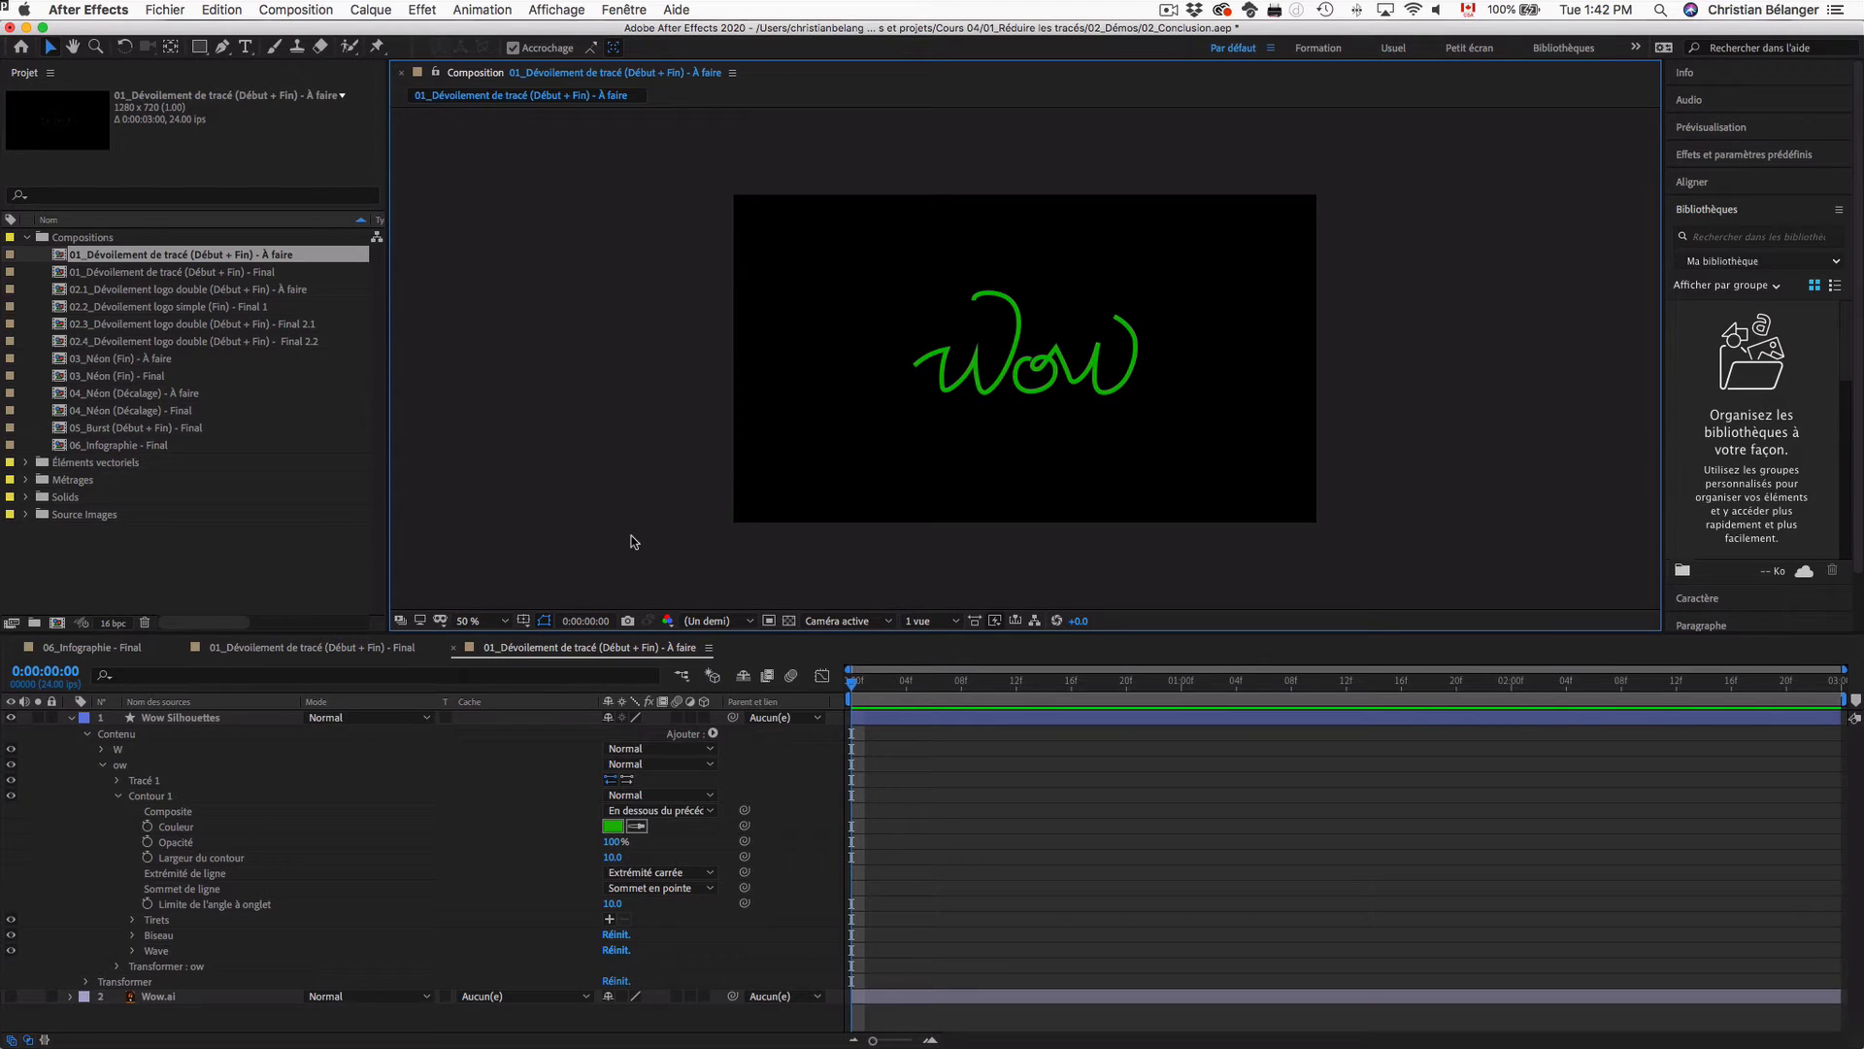
Step: Set the Extrémité de ligne of the ow group's stroke to Extrémité arrondie
{"action": "key", "text": "slash"}
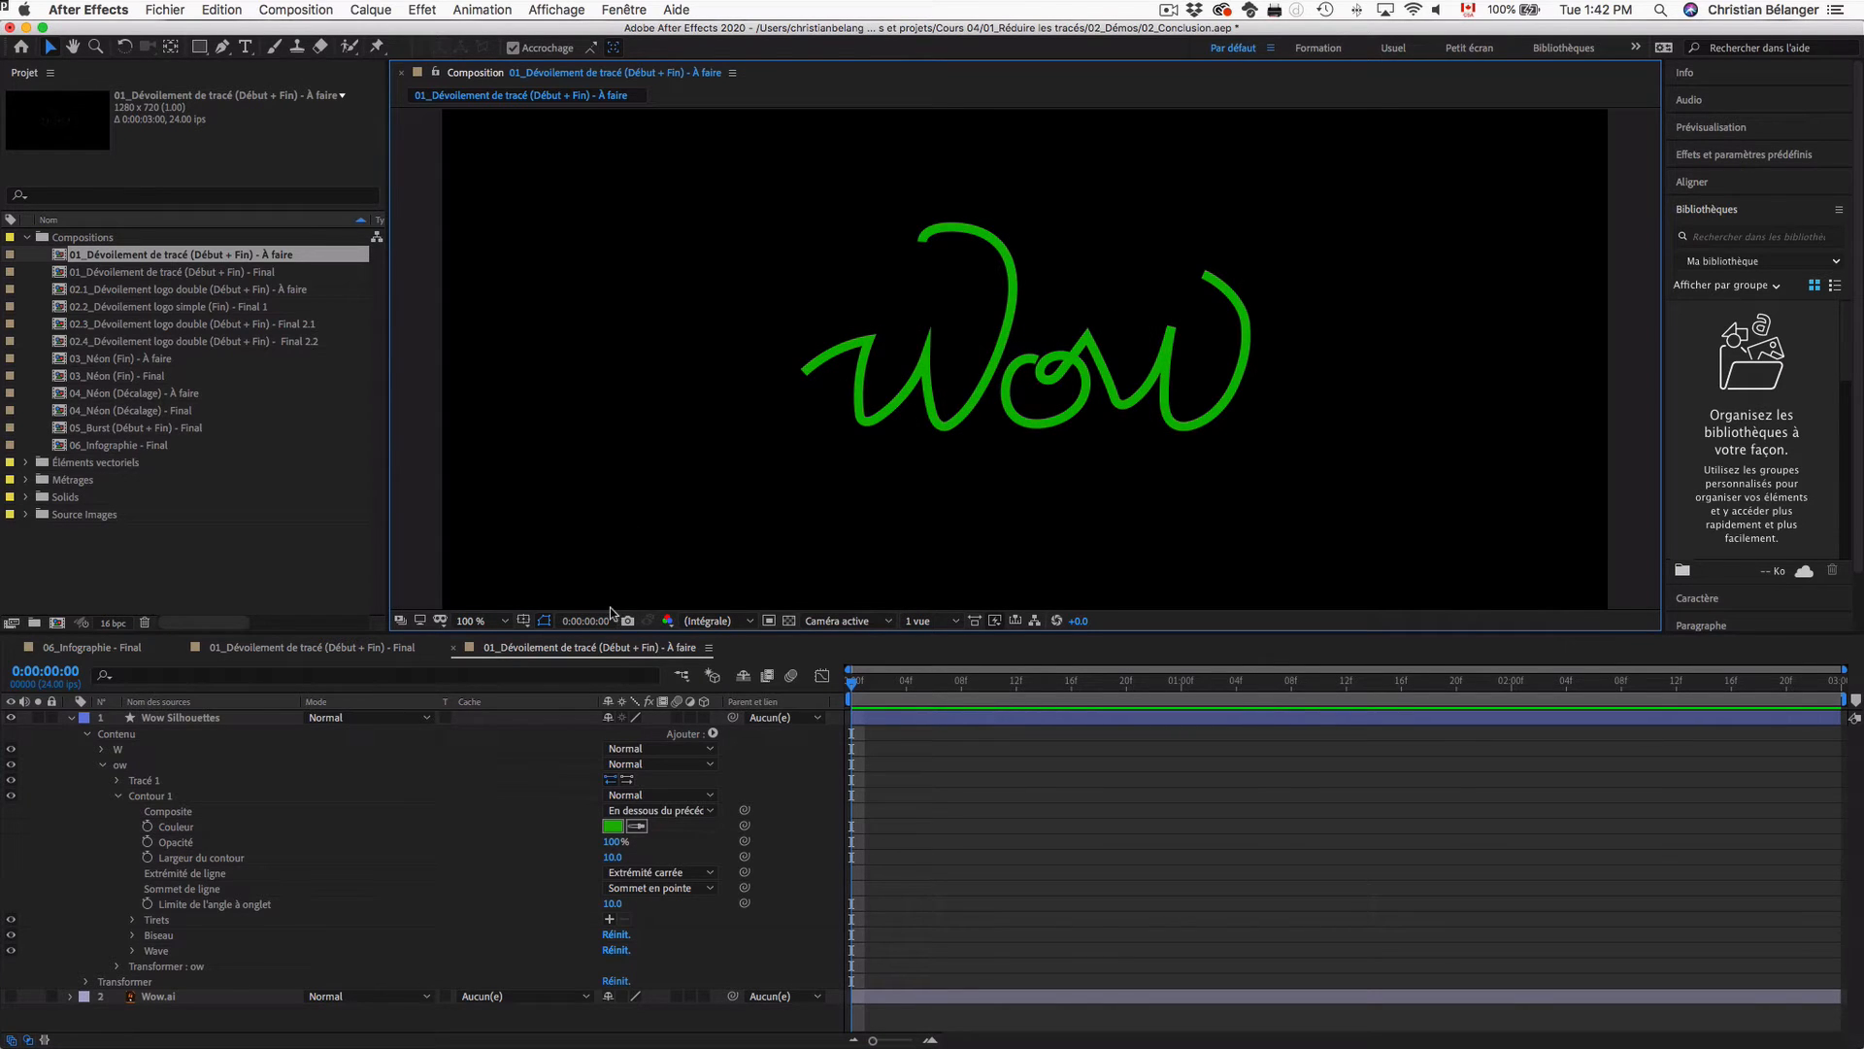
{"action": "left_click", "coordinate": [661, 872]}
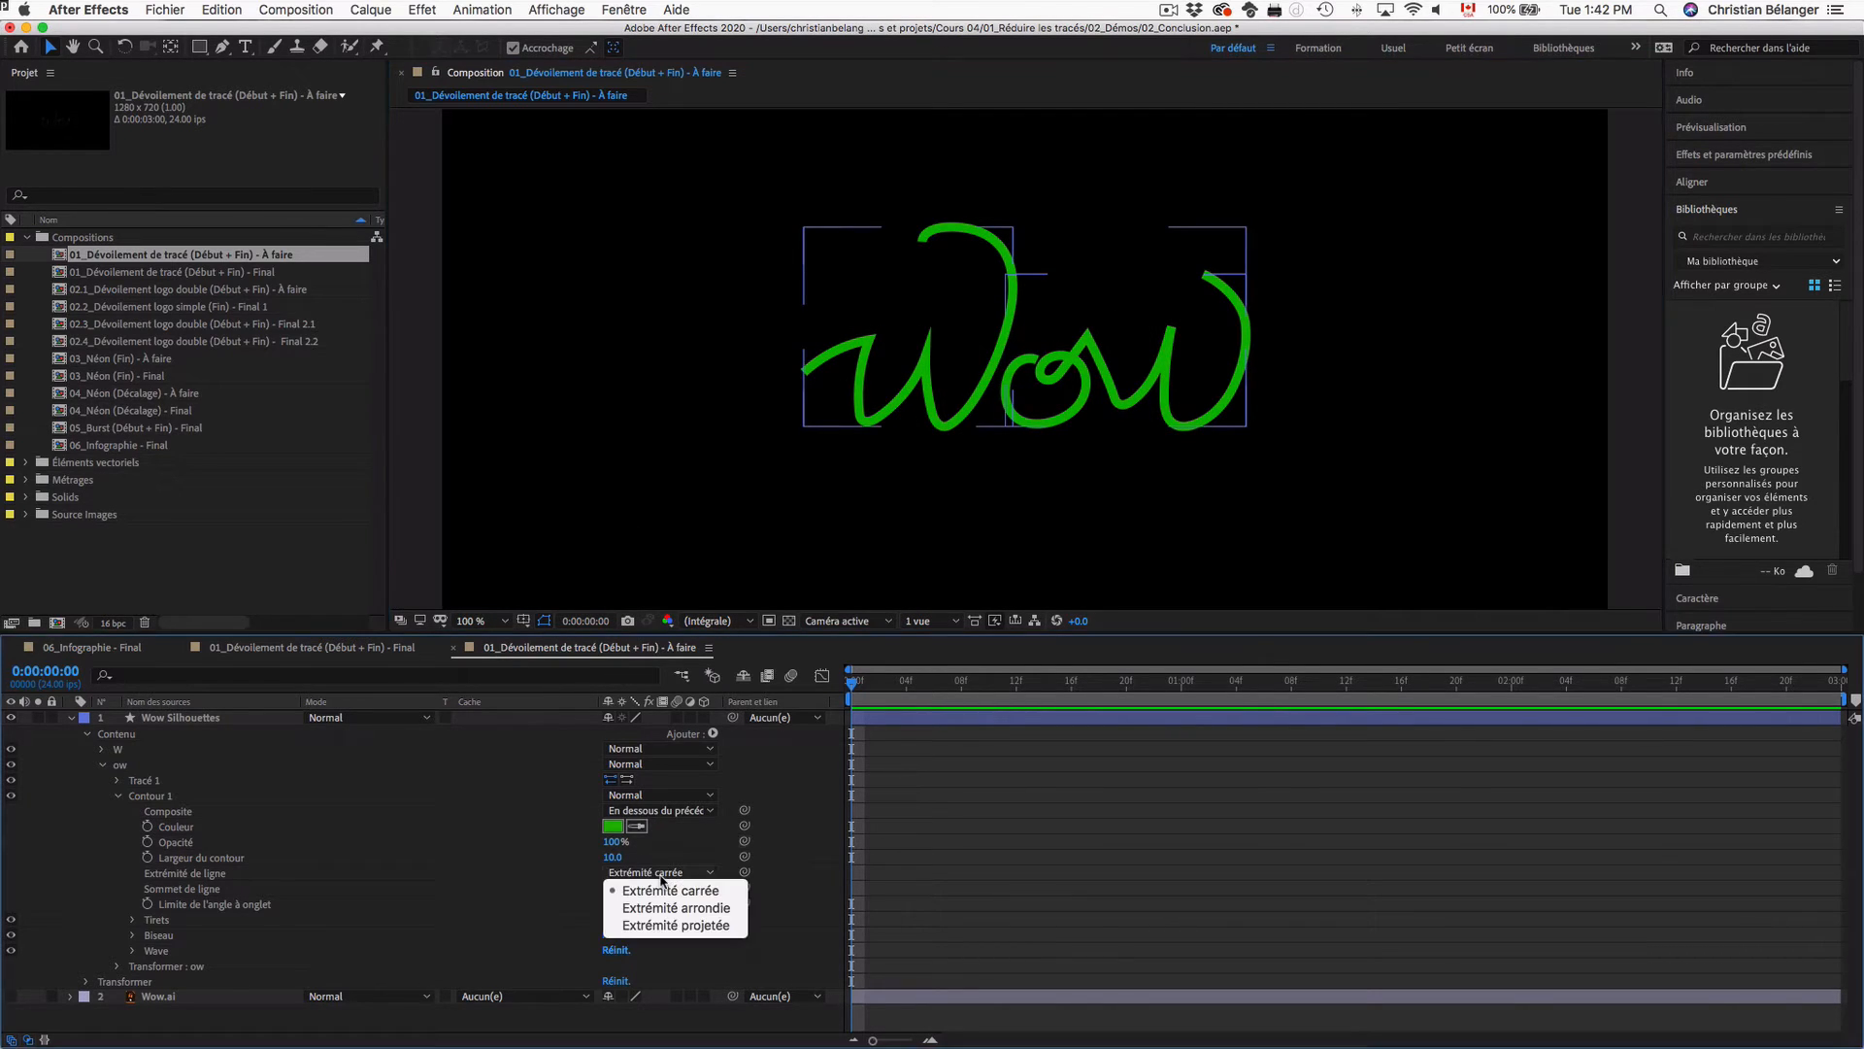
{"action": "left_click", "coordinate": [660, 908]}
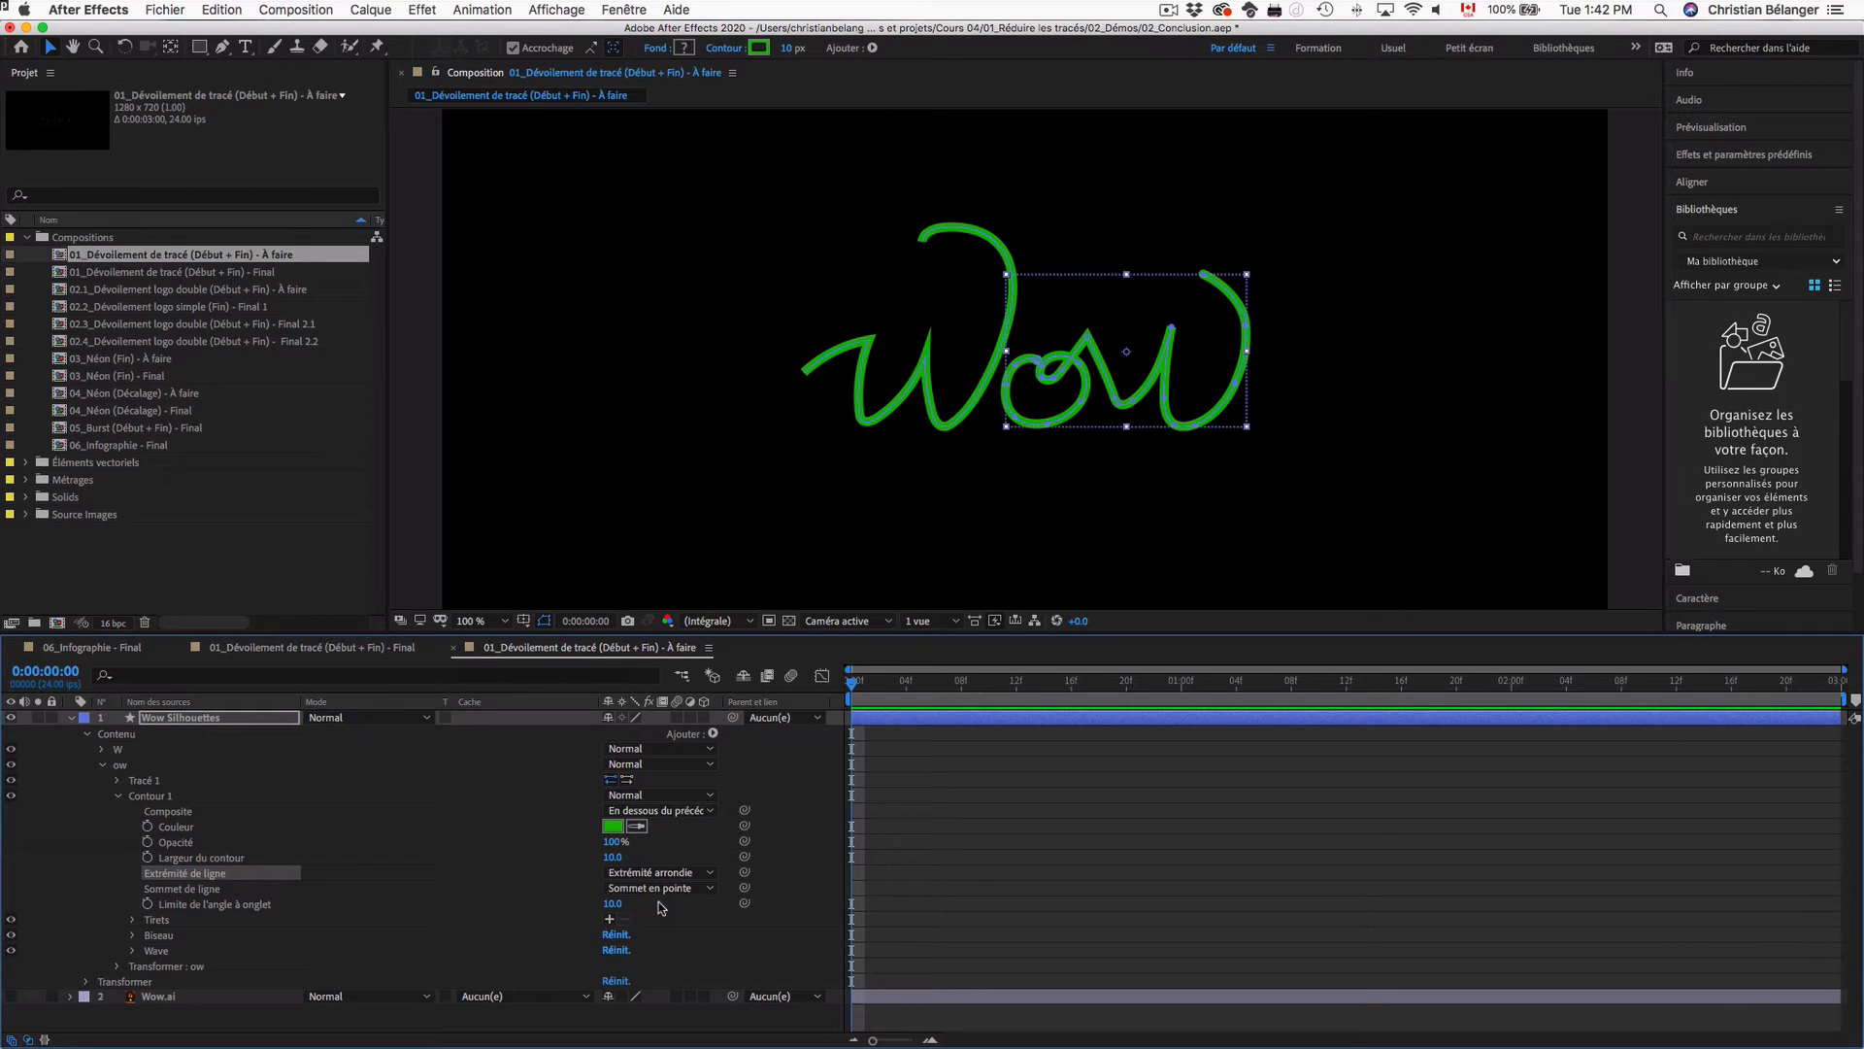
Step: Set the W group's Extrémité de ligne to Extrémité arrondie, and collapse the Contenu of Wow Silhouettes
{"action": "left_click", "coordinate": [103, 764]}
{"action": "left_click", "coordinate": [101, 749]}
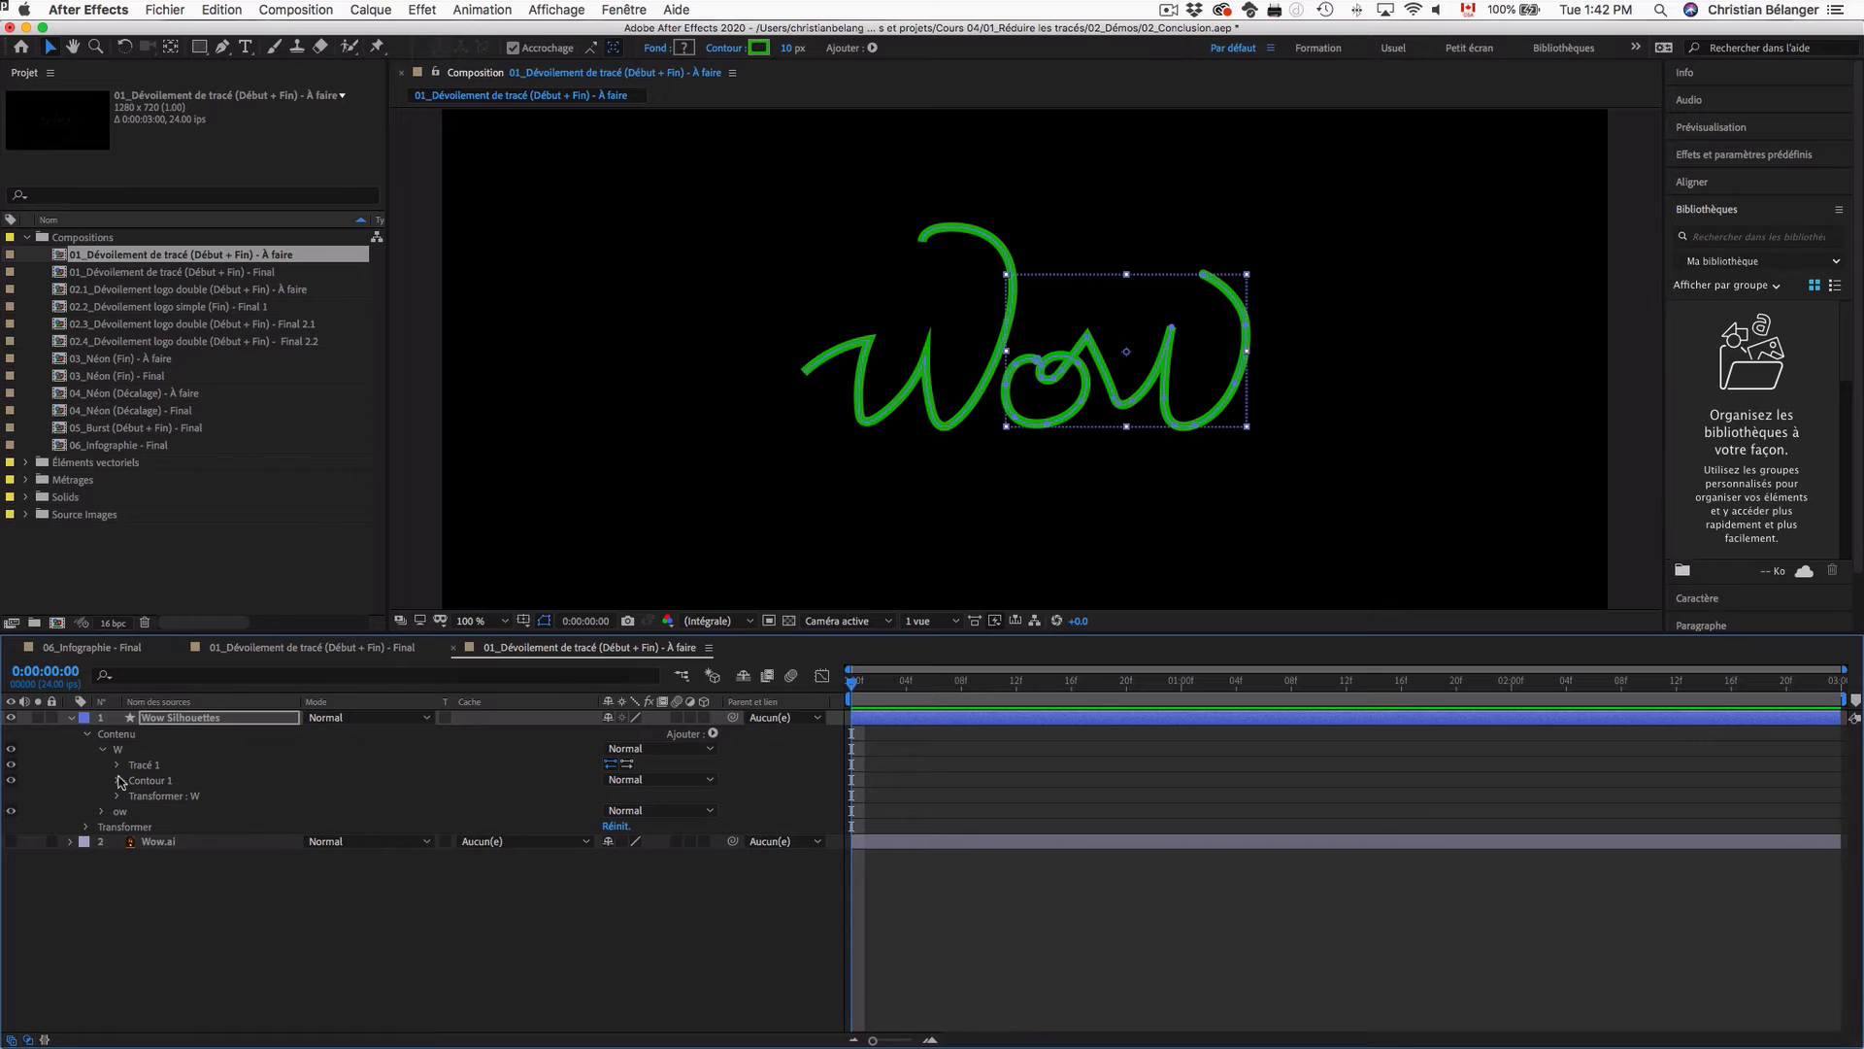
{"action": "left_click", "coordinate": [119, 780]}
{"action": "left_click", "coordinate": [659, 857]}
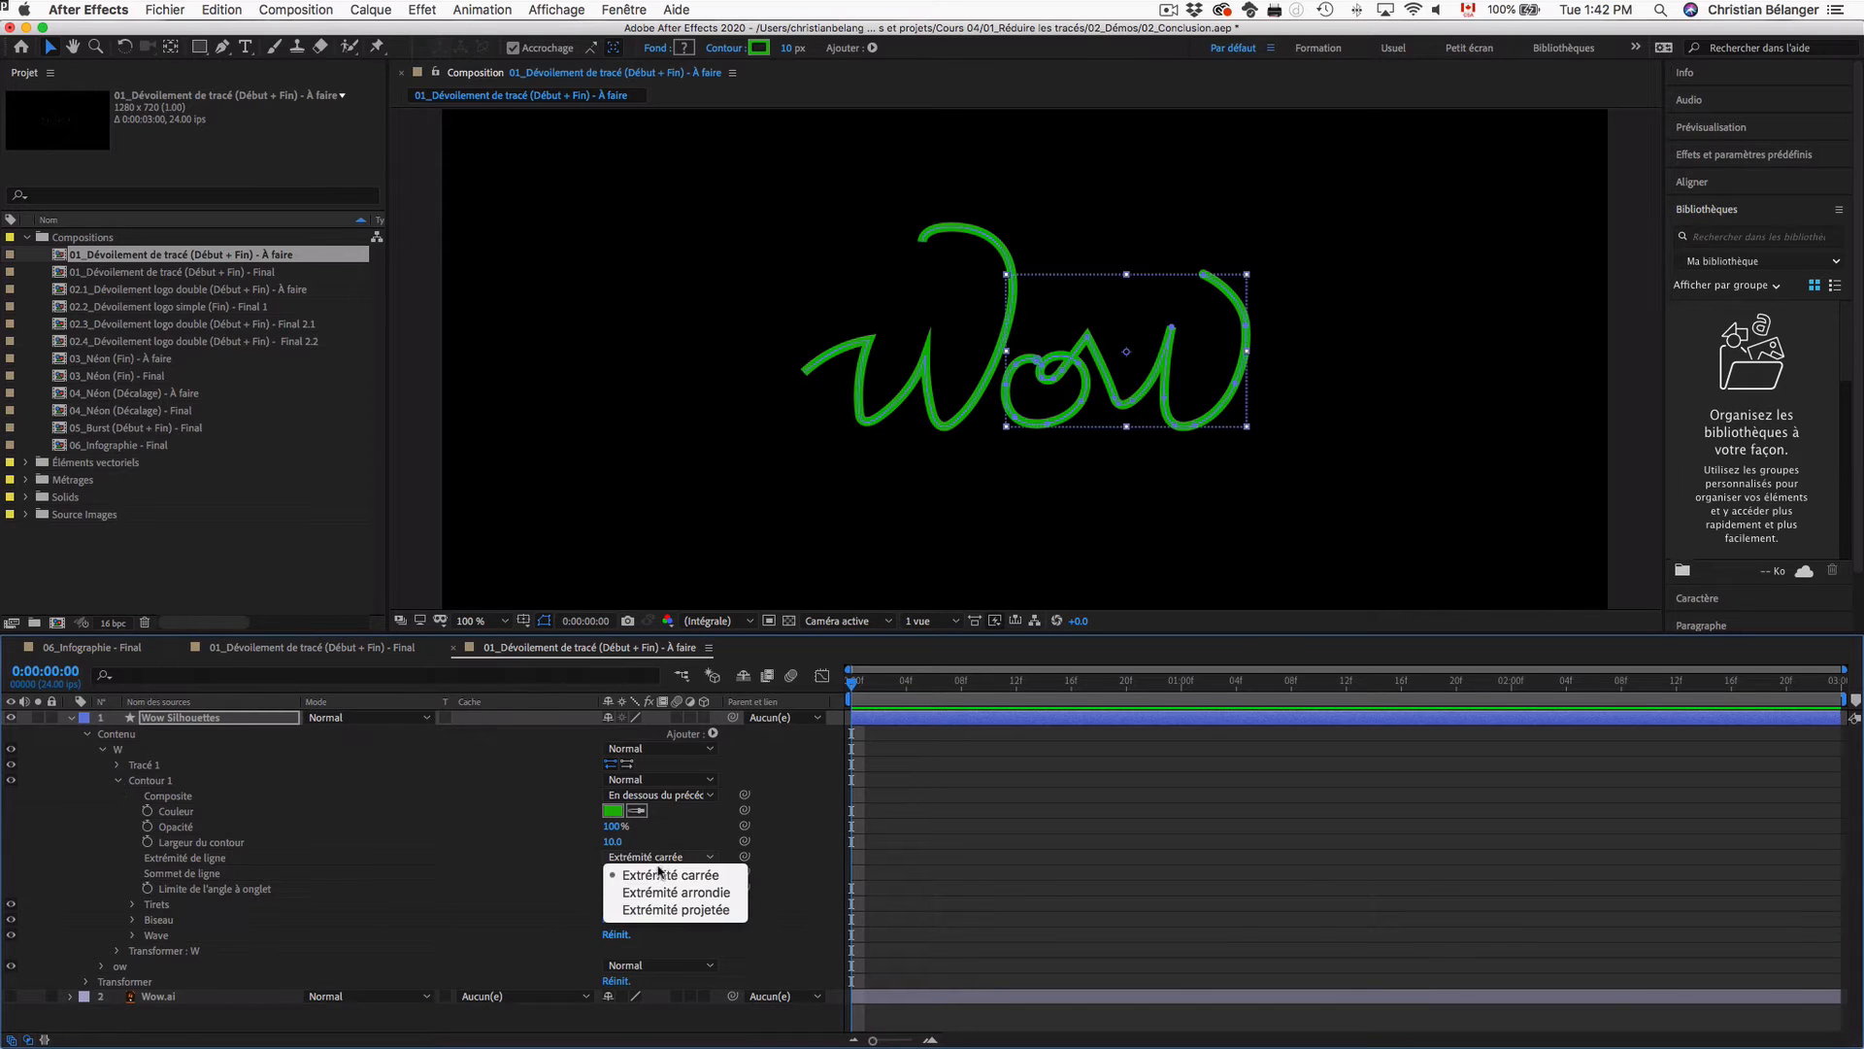
{"action": "left_click", "coordinate": [676, 892]}
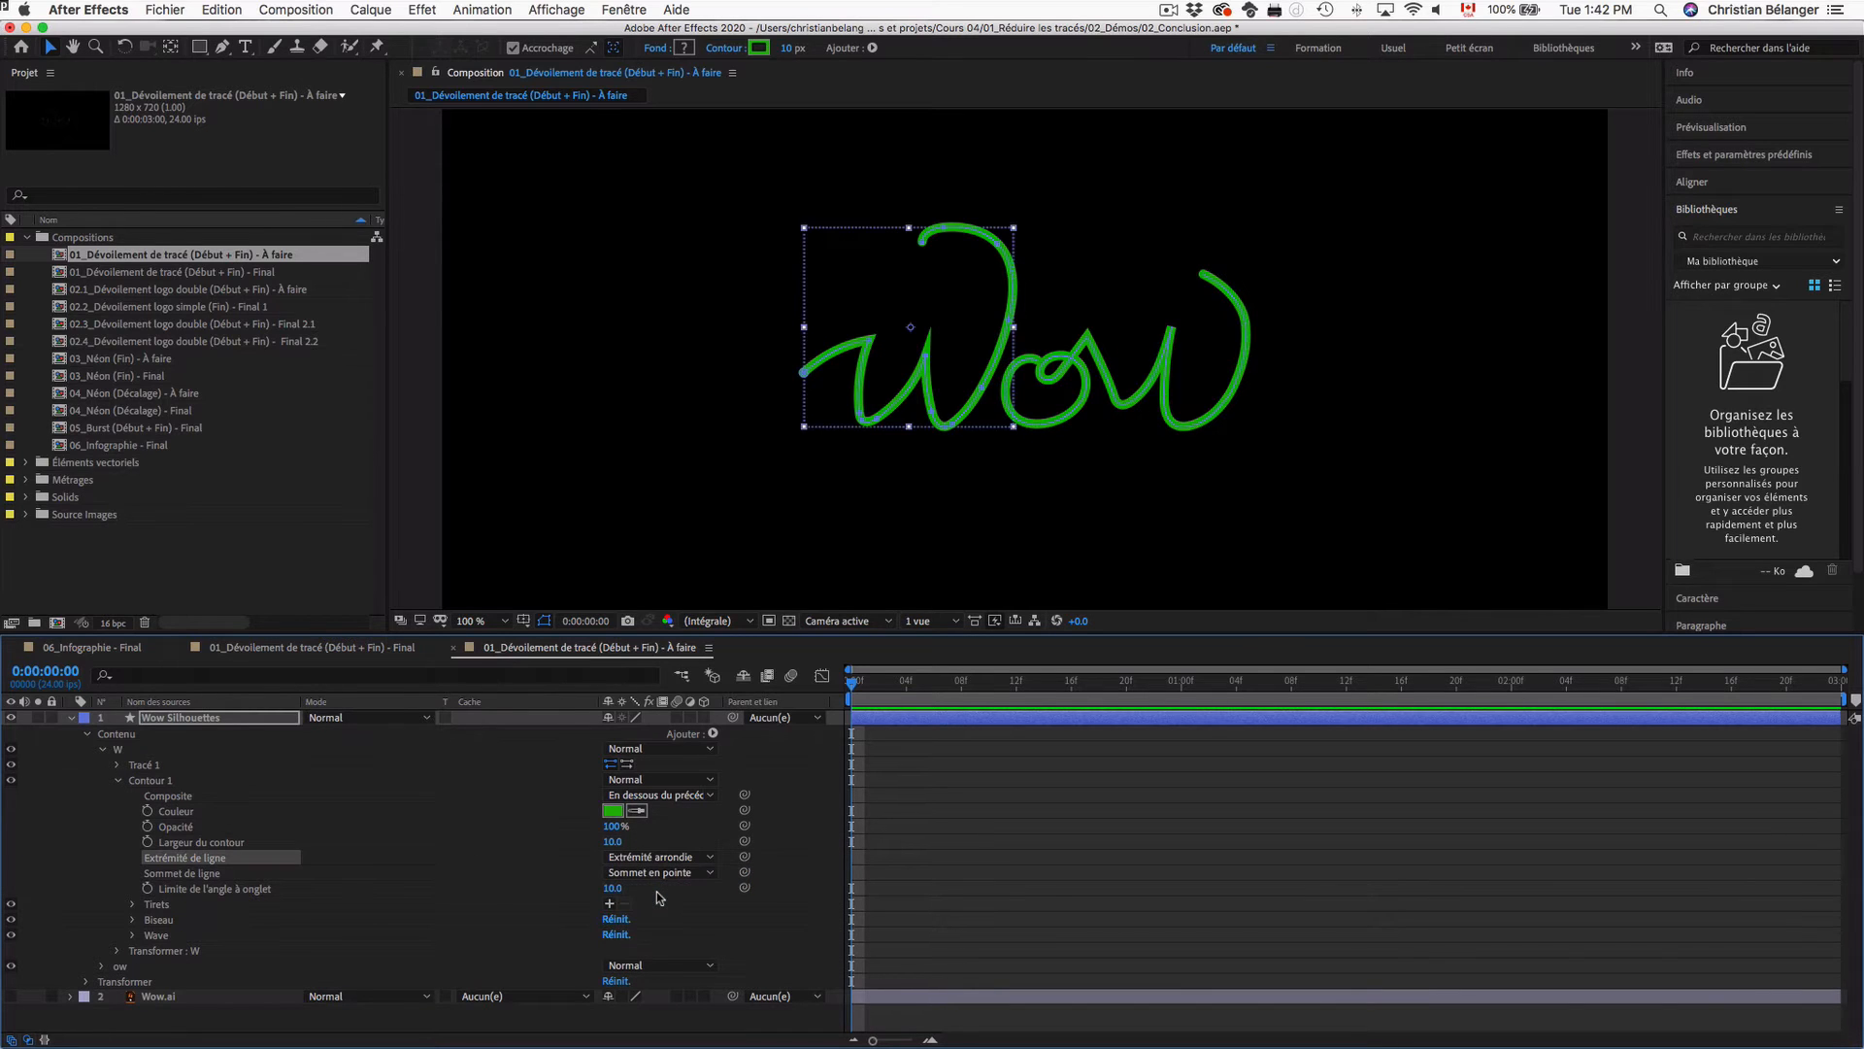
{"action": "left_click", "coordinate": [101, 748]}
{"action": "left_click", "coordinate": [88, 733]}
{"action": "left_click", "coordinate": [116, 799]}
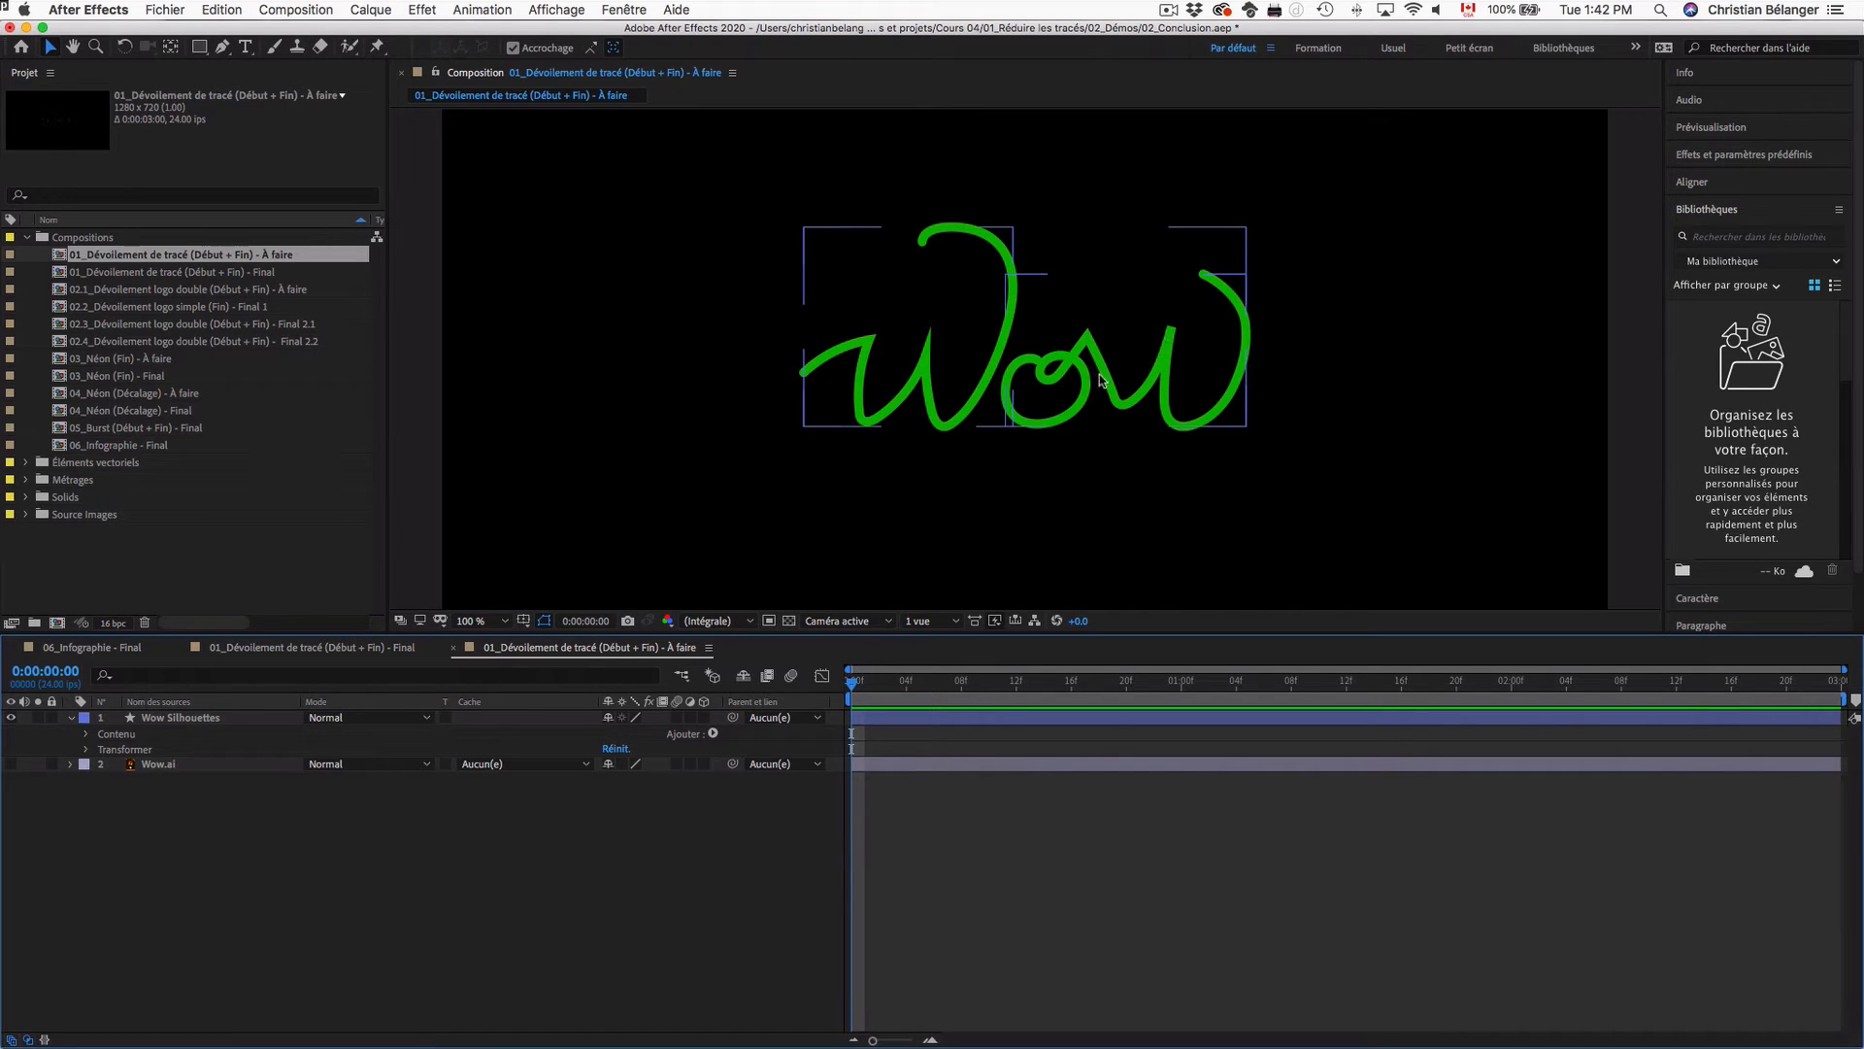
Step: Set the ow group's Sommet de ligne to Sommet en arrondi, undoing and redoing it to compare the corners
{"action": "left_click", "coordinate": [85, 734]}
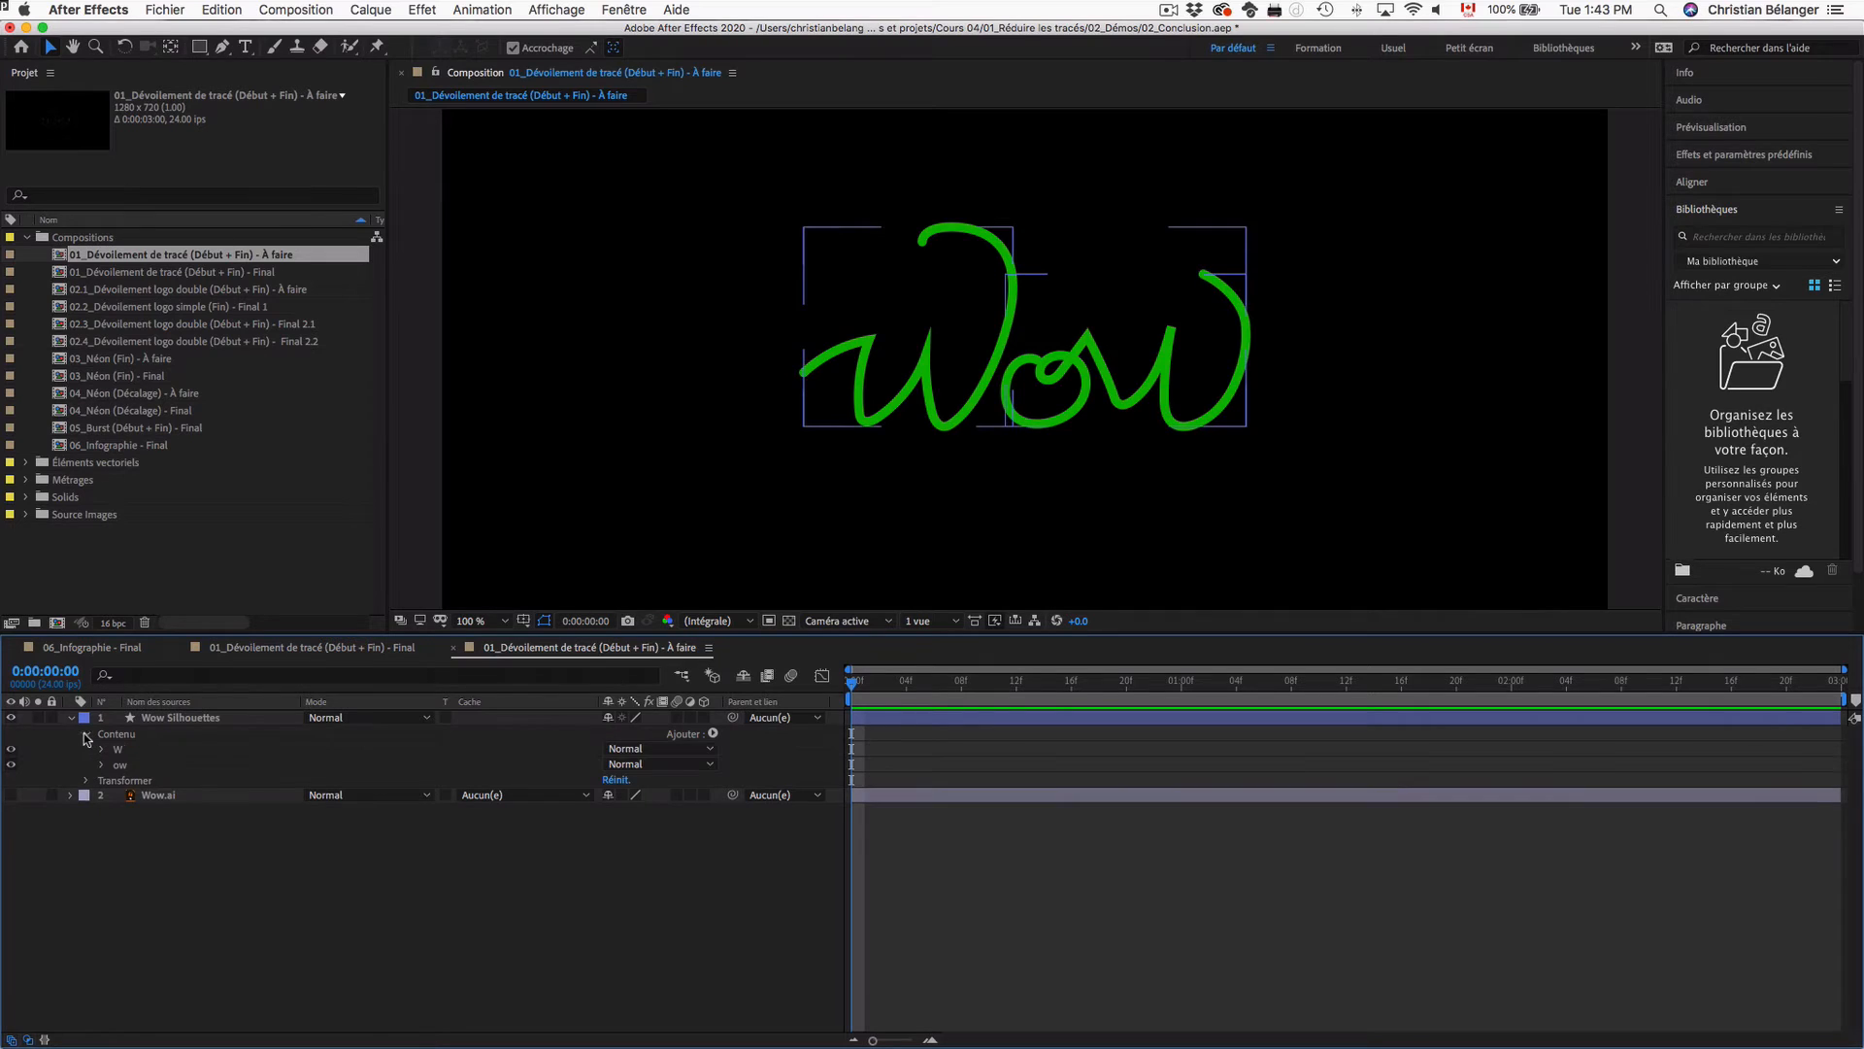
{"action": "left_click", "coordinate": [102, 765]}
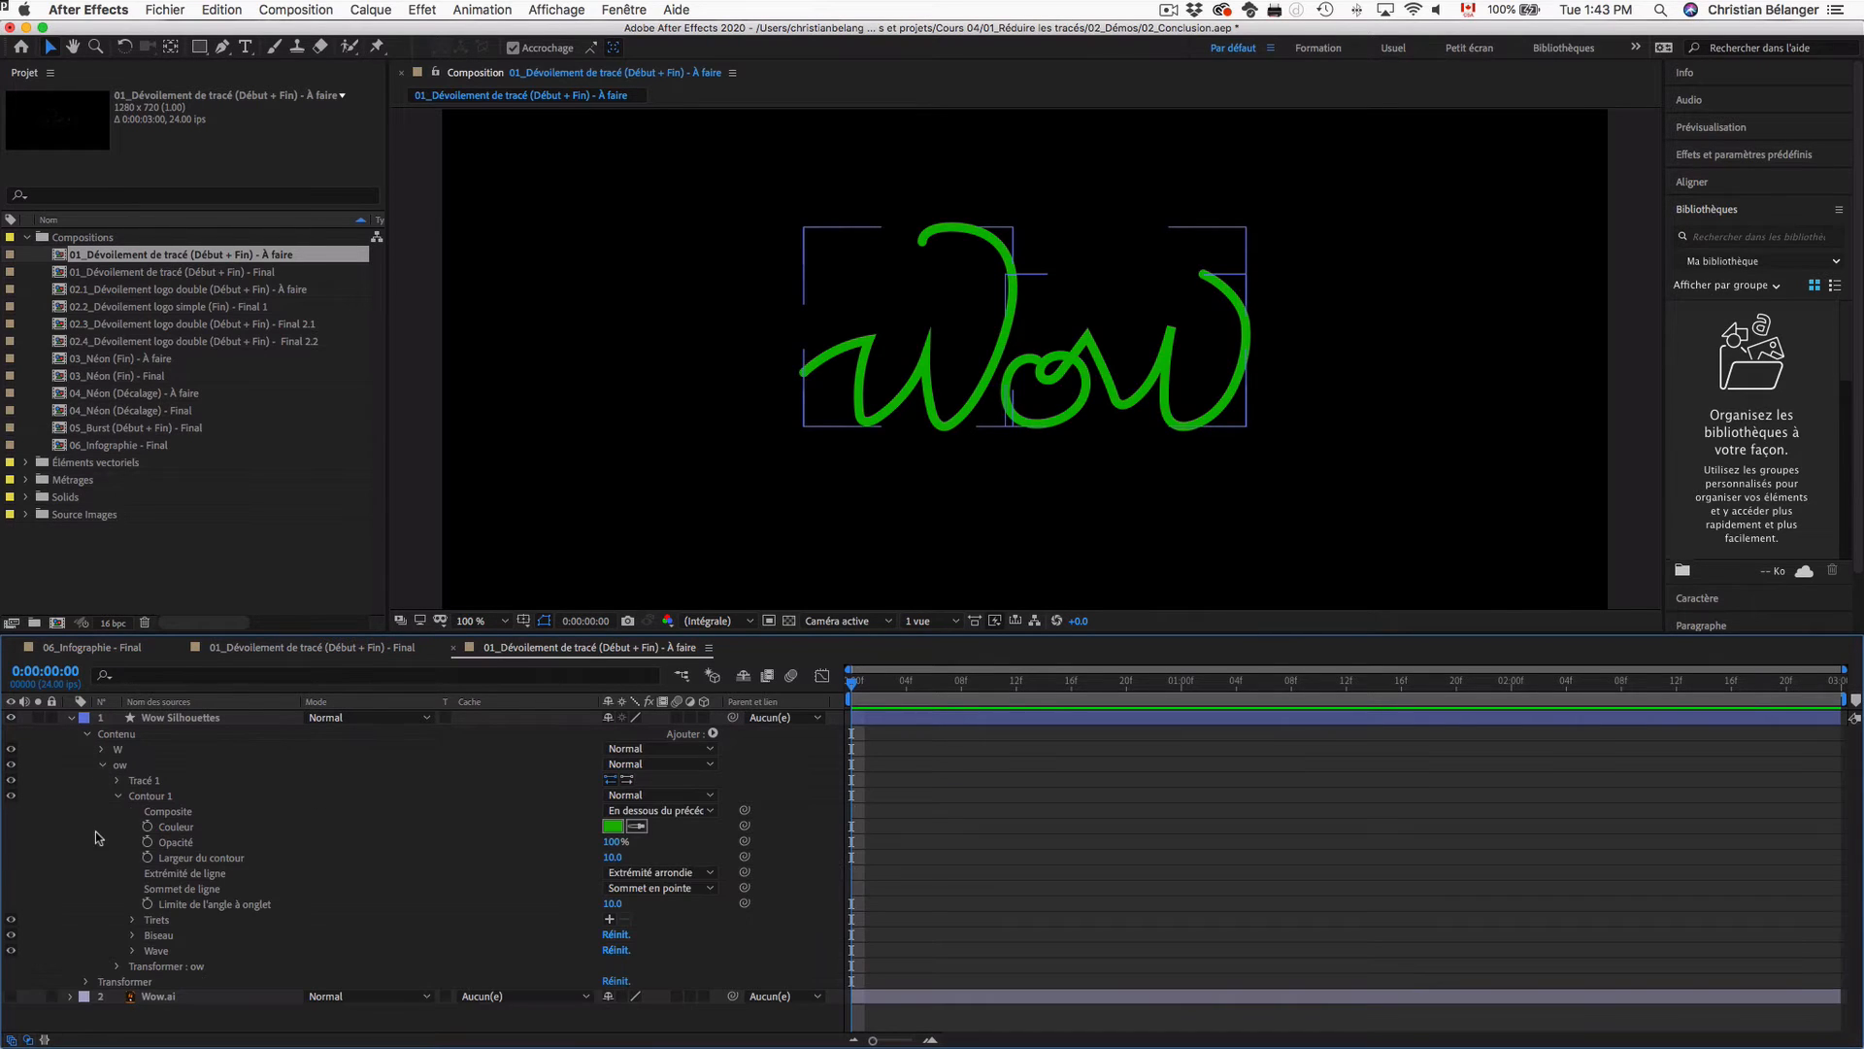
{"action": "left_click", "coordinate": [190, 887]}
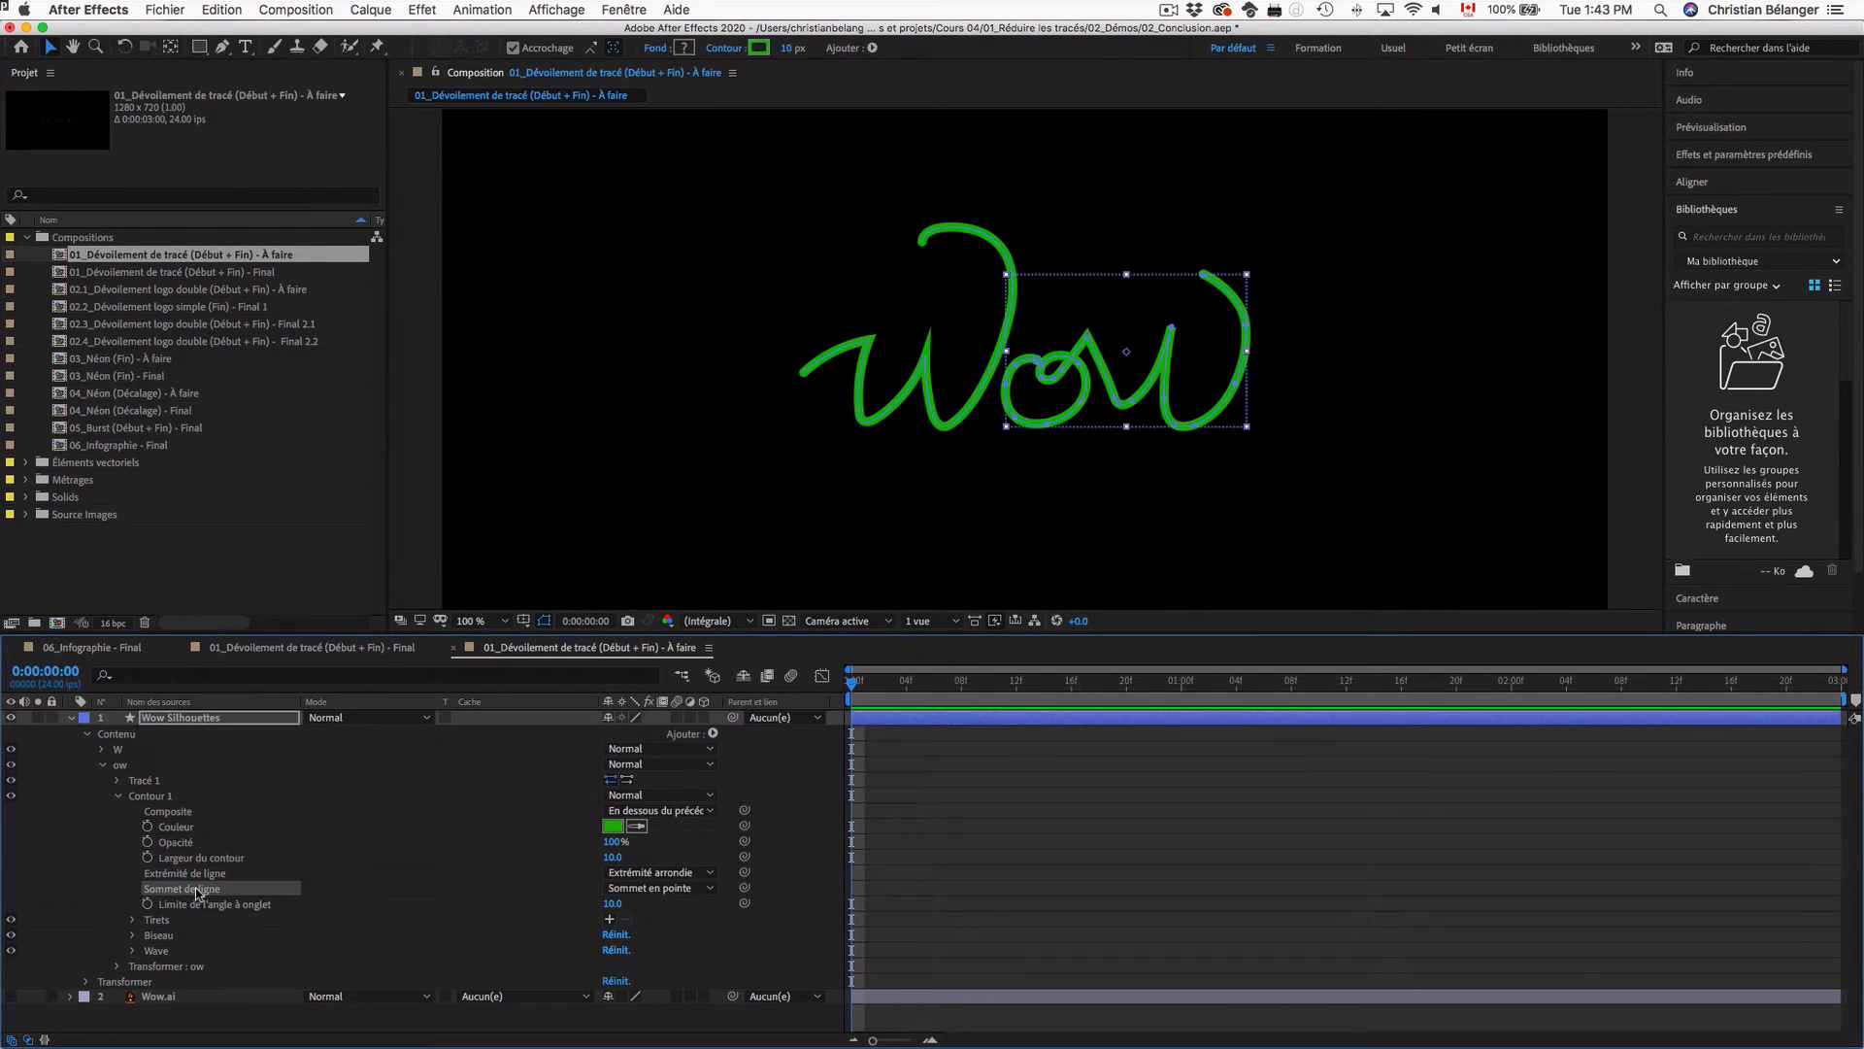
{"action": "left_click", "coordinate": [698, 889]}
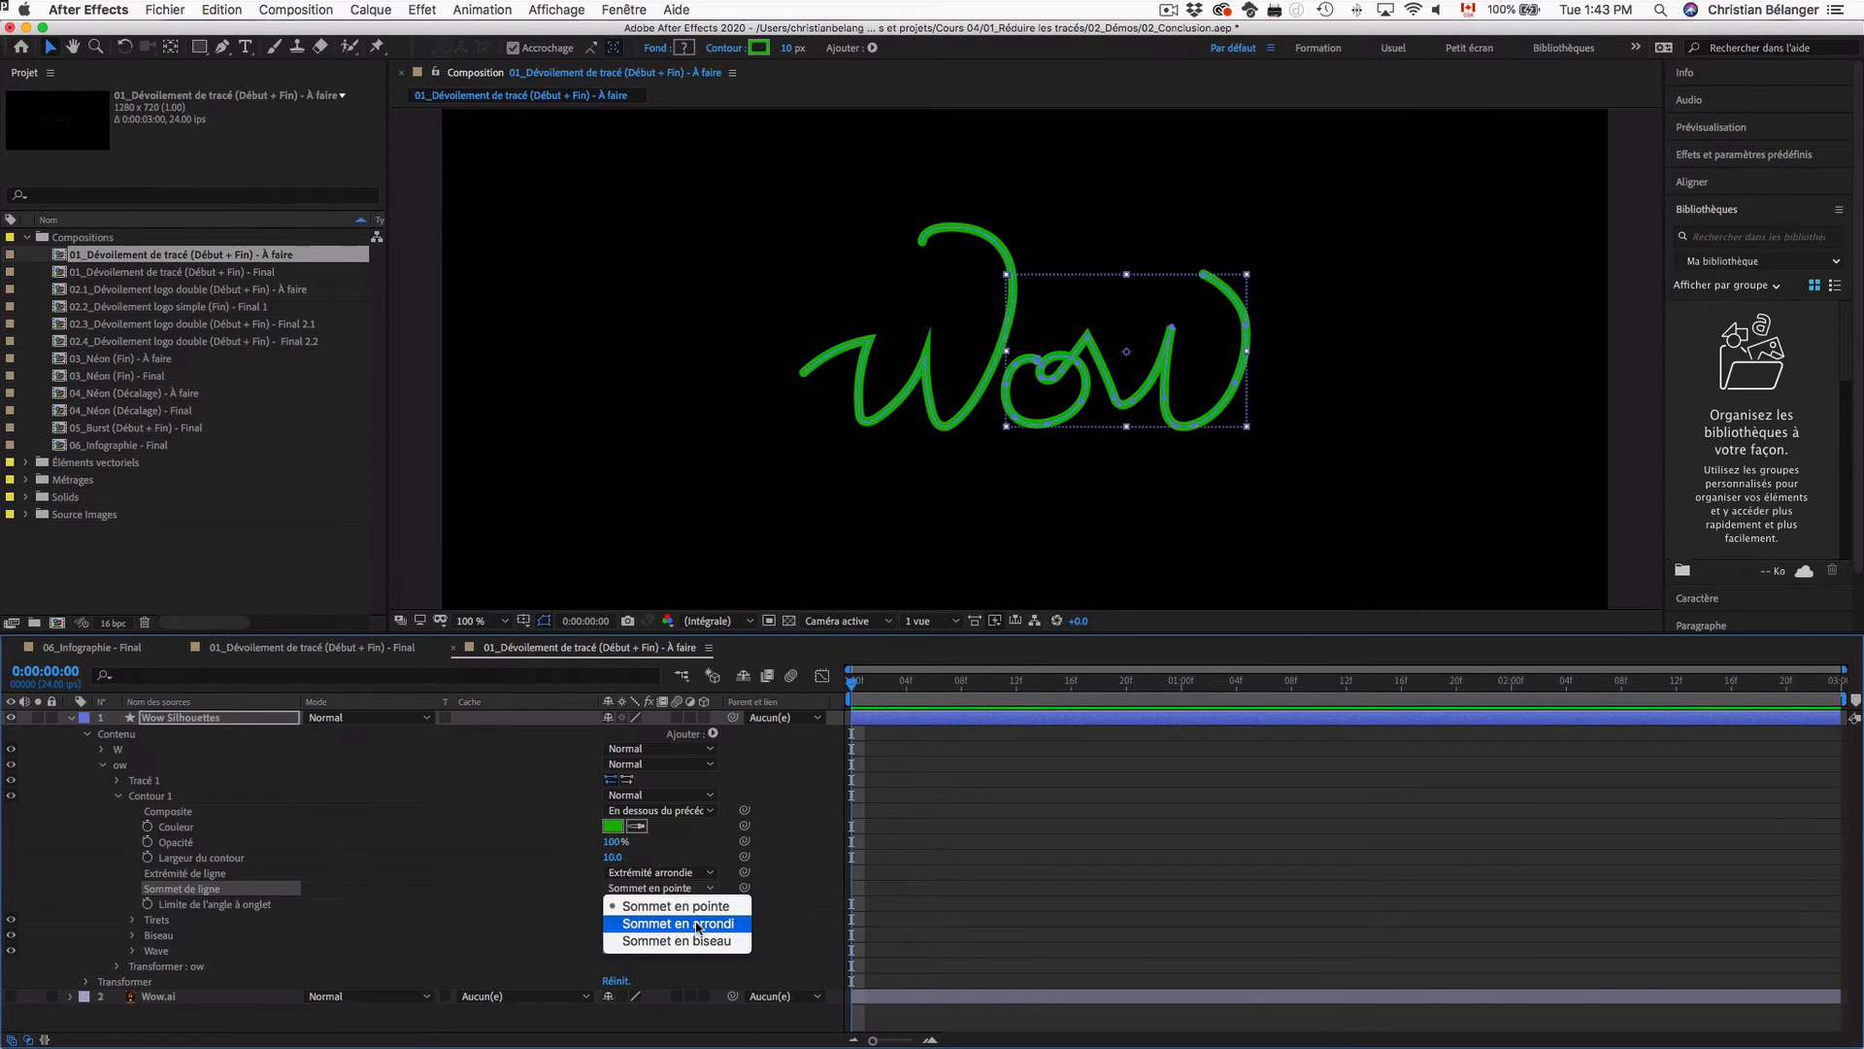
{"action": "left_click", "coordinate": [698, 923]}
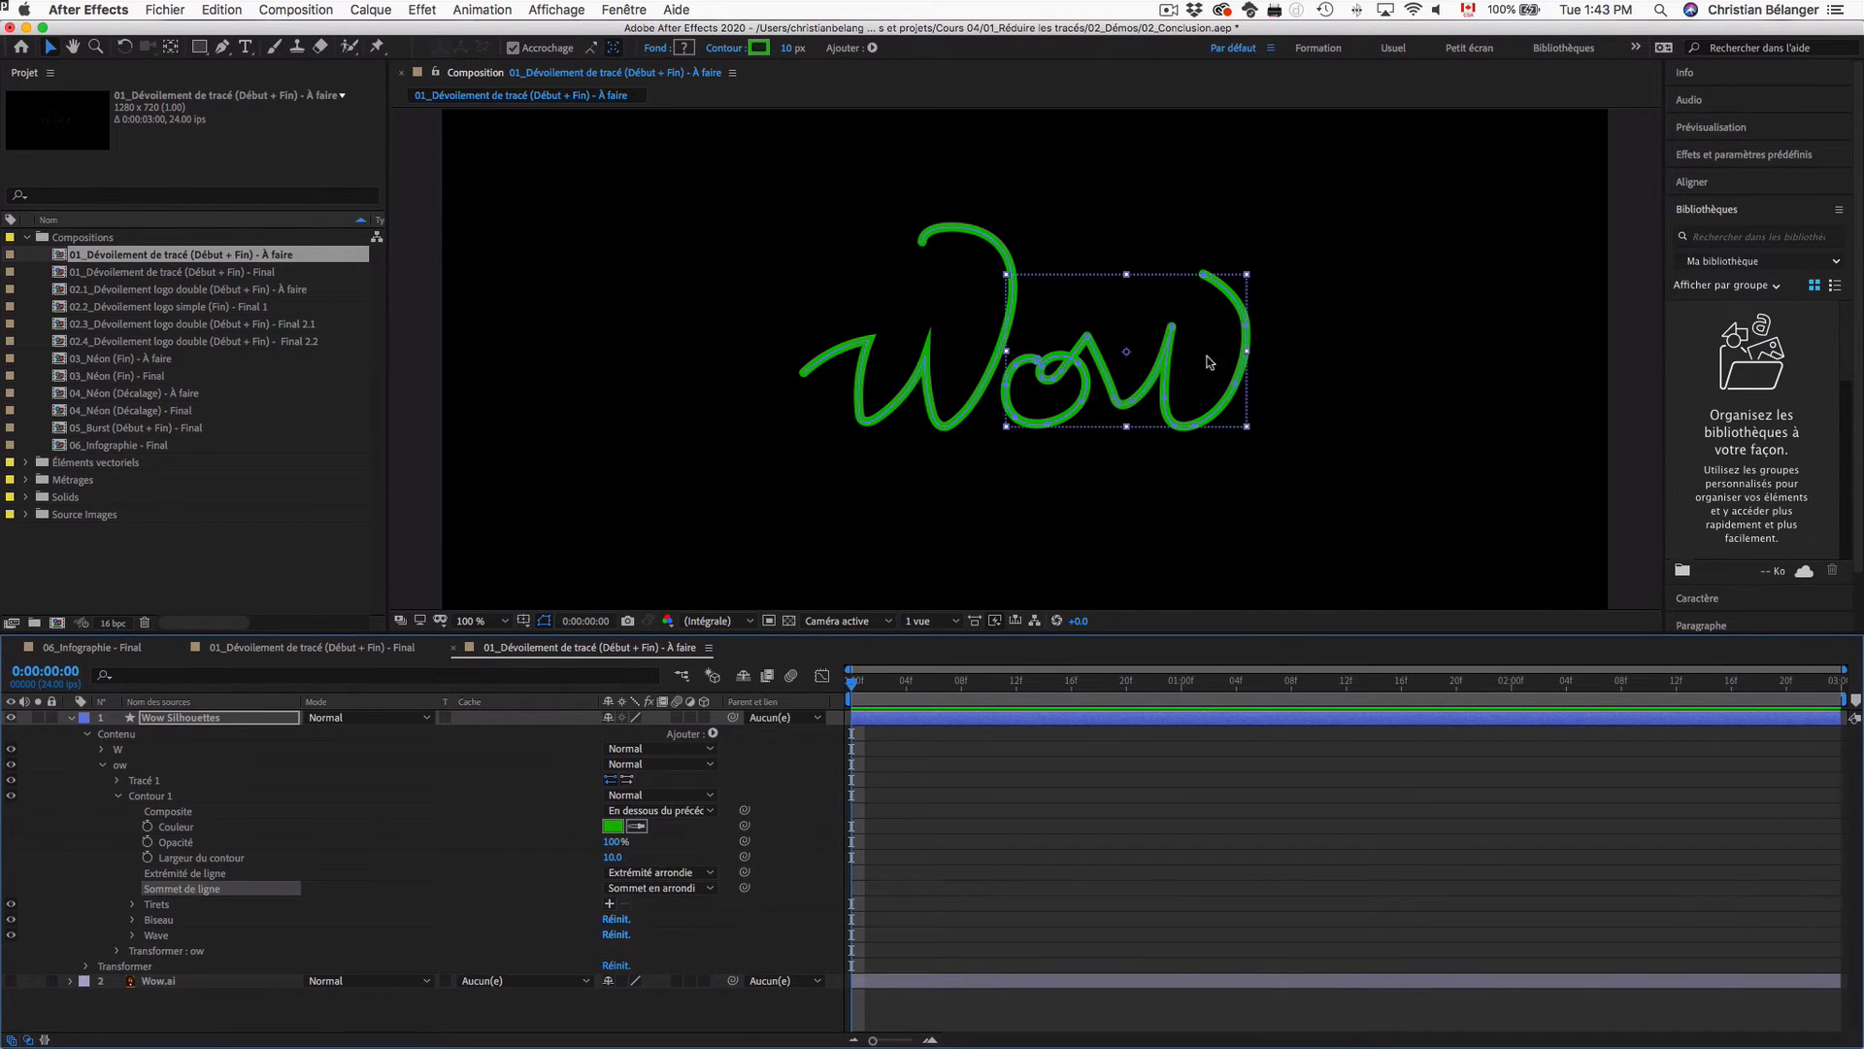
{"action": "left_click", "coordinate": [1316, 354]}
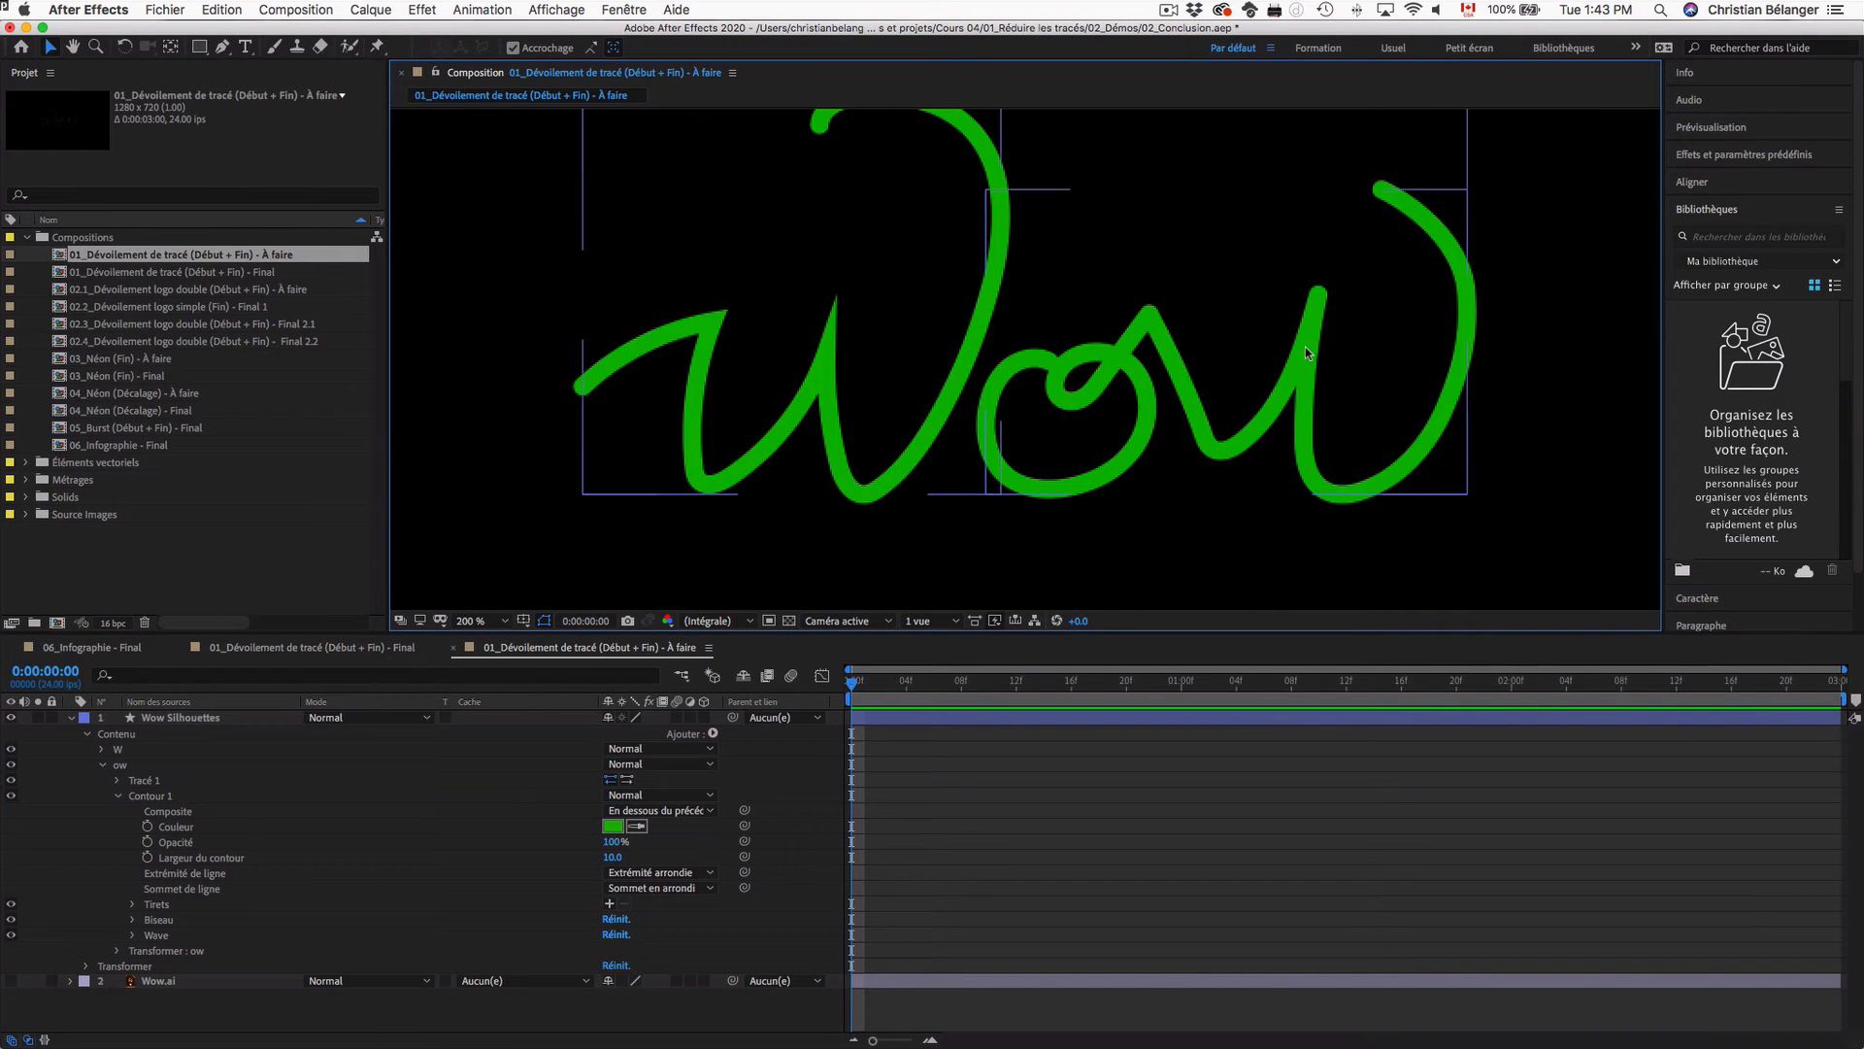
{"action": "key", "text": "super+z"}
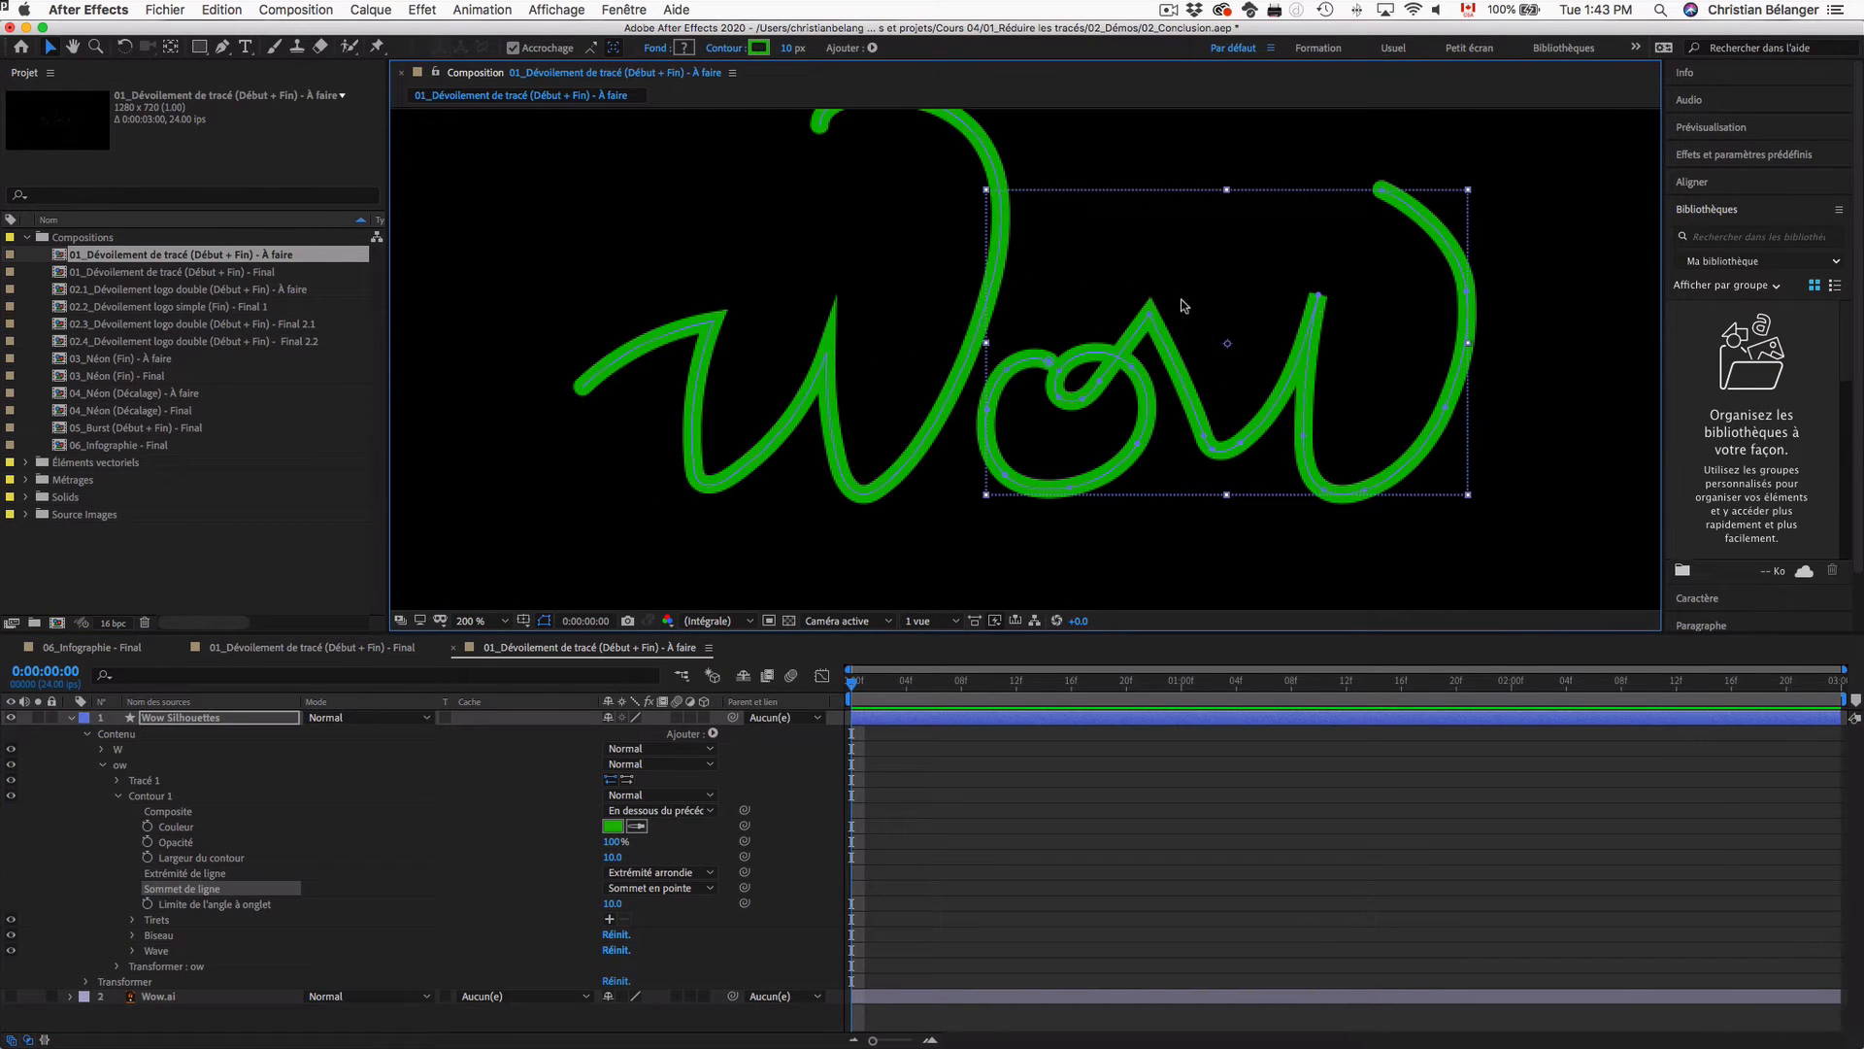
{"action": "key", "text": "super+shift+z"}
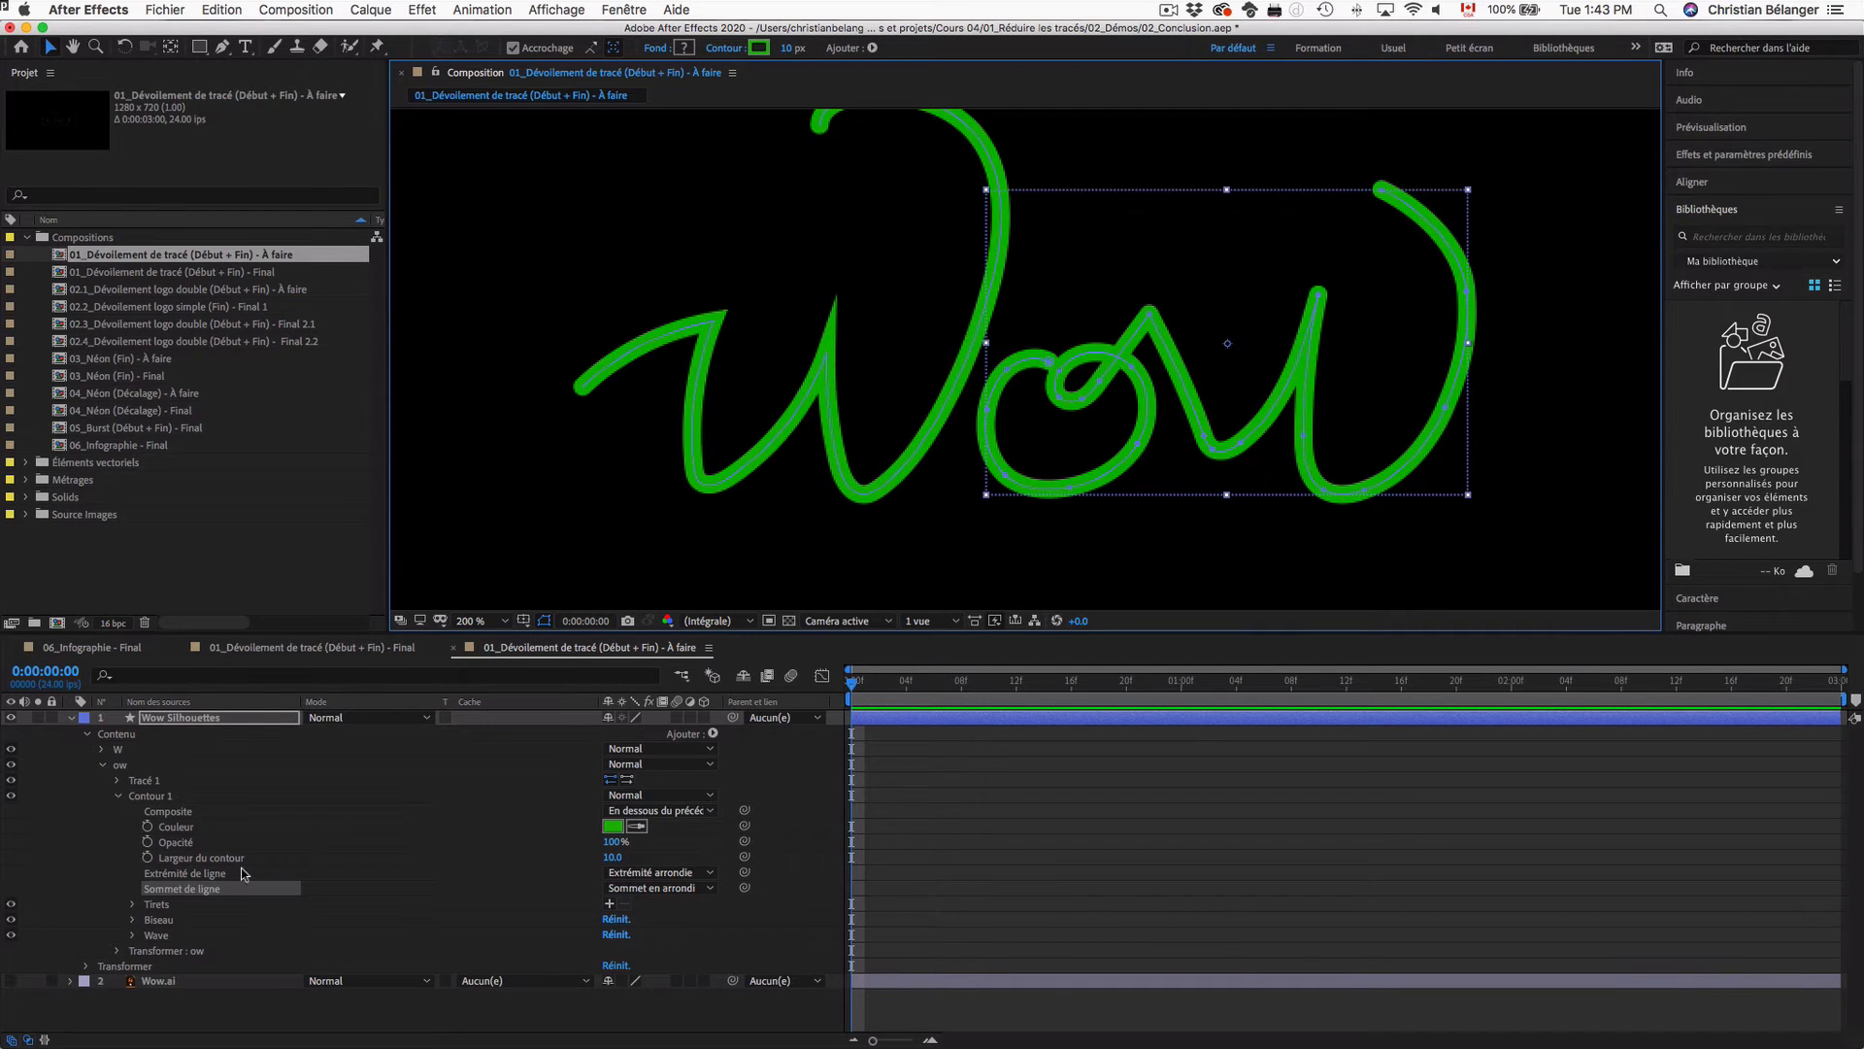
Step: Collapse the ow group, set the W group's Sommet de ligne to Sommet en arrondi, and deselect the layer
{"action": "left_click", "coordinate": [115, 795]}
{"action": "left_click", "coordinate": [103, 765]}
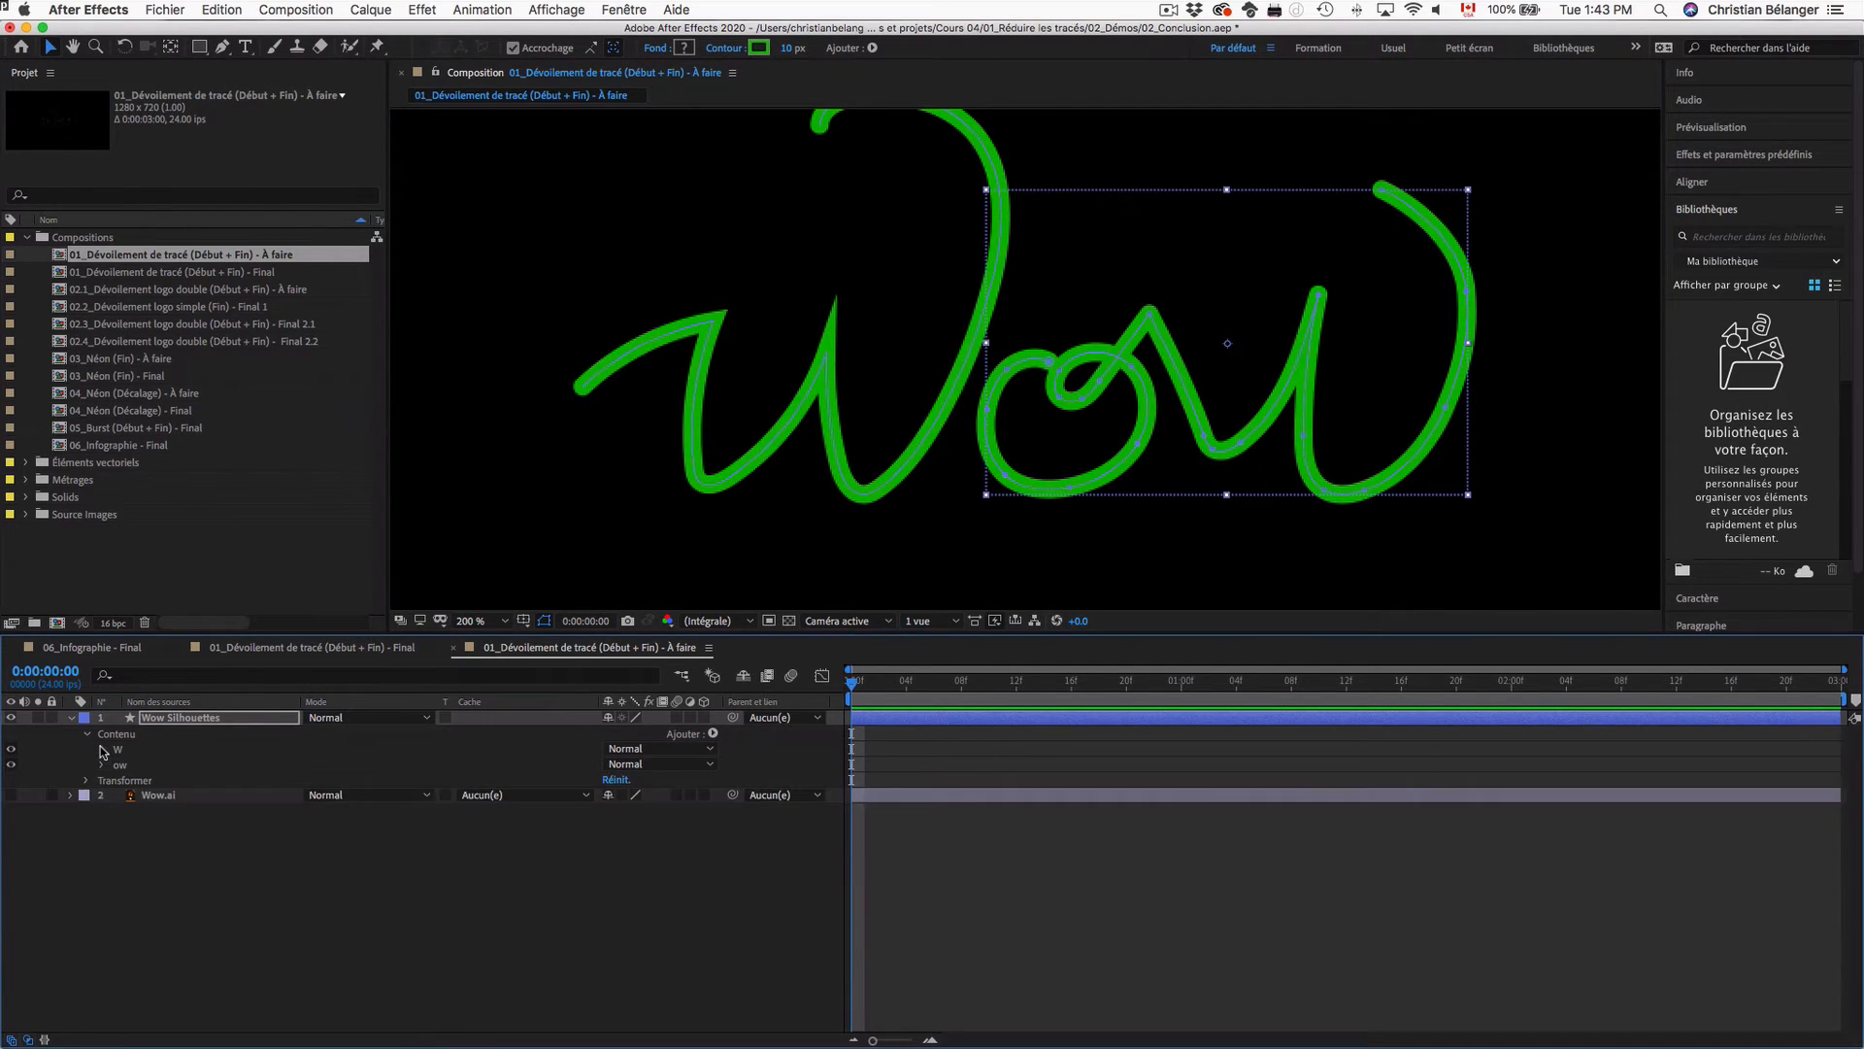
{"action": "left_click", "coordinate": [102, 749]}
{"action": "left_click", "coordinate": [192, 874]}
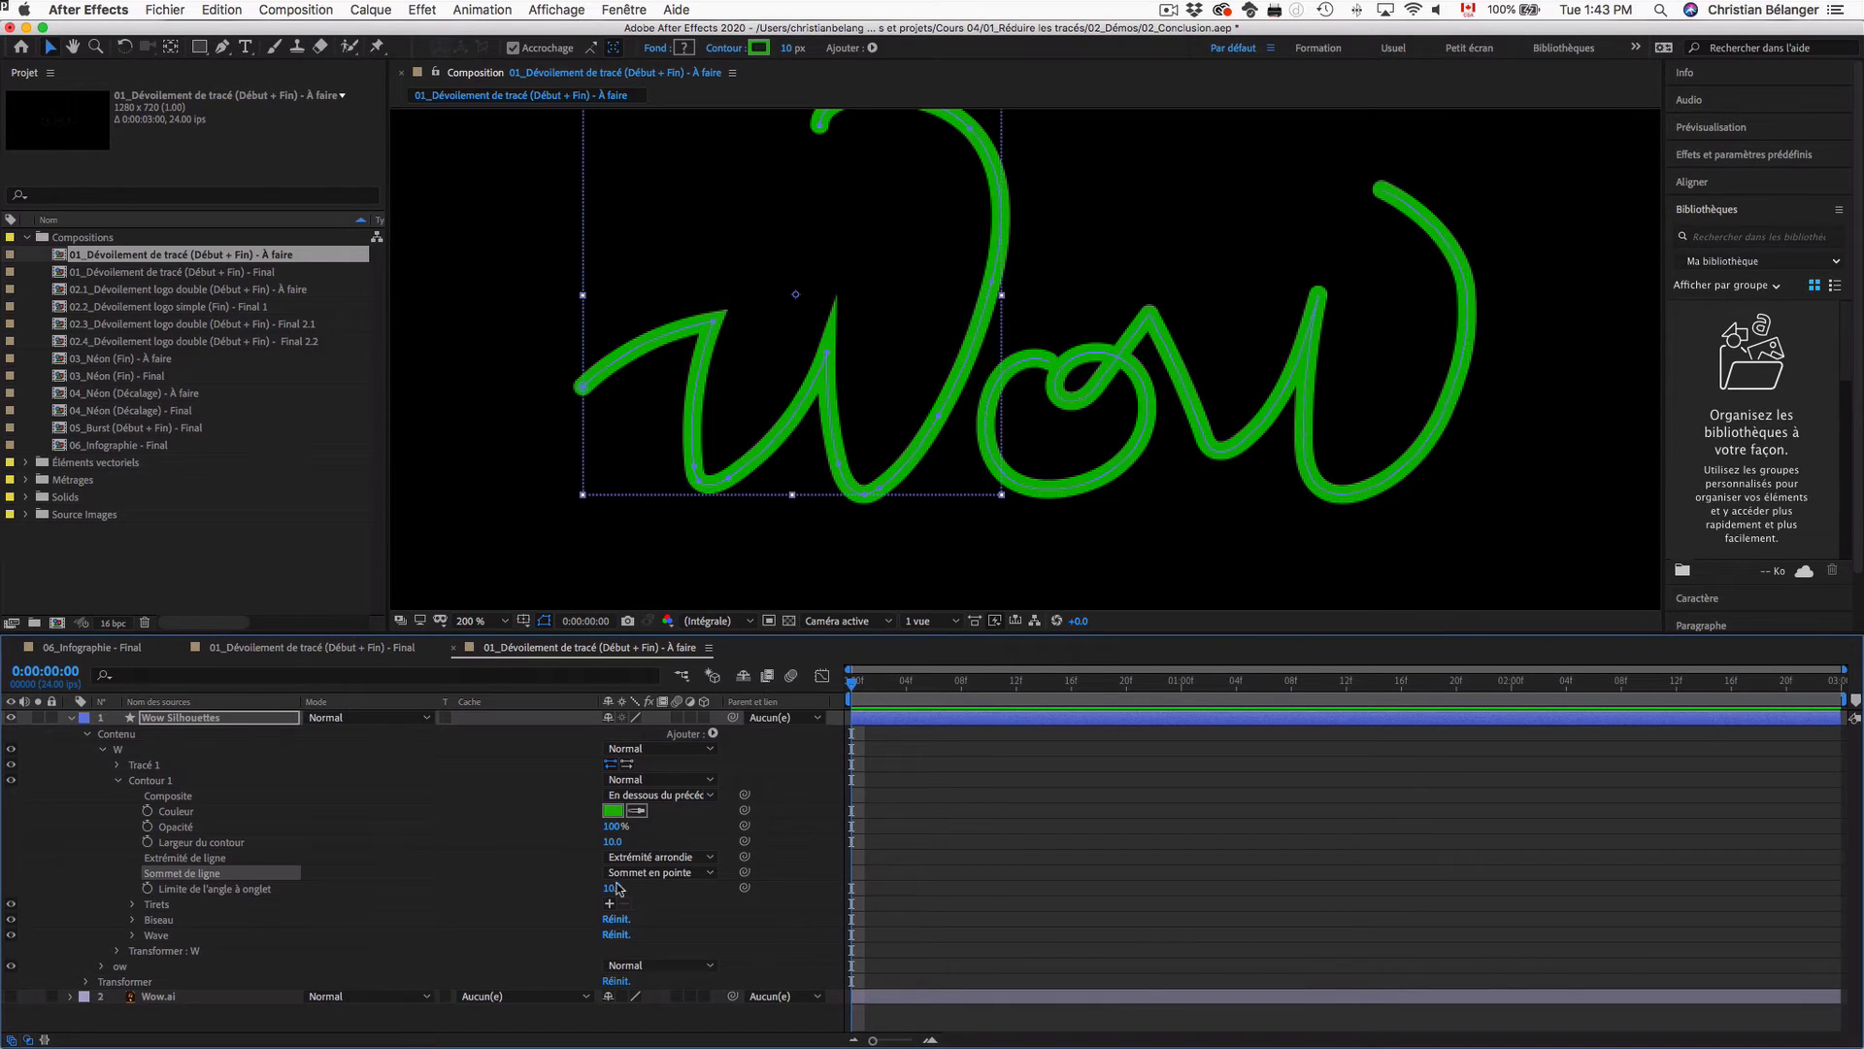
{"action": "left_click", "coordinate": [658, 873]}
{"action": "left_click", "coordinate": [656, 909]}
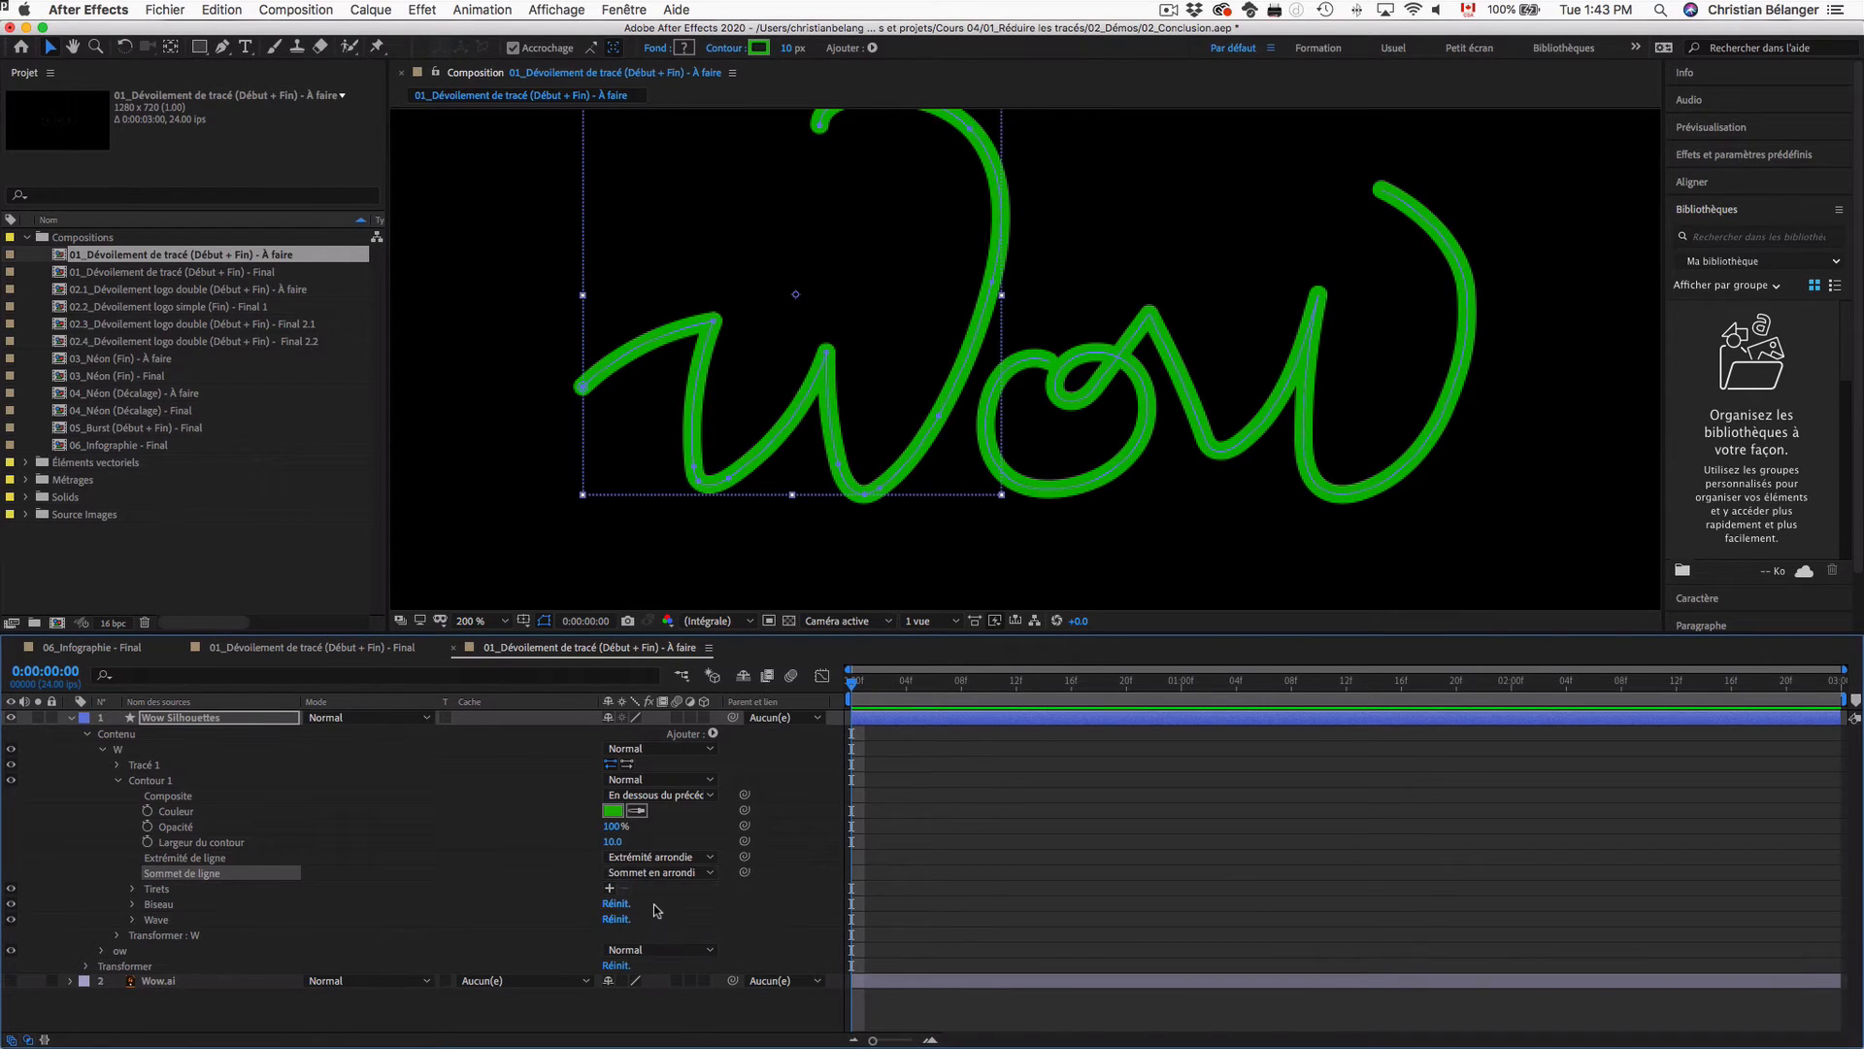
{"action": "left_click", "coordinate": [481, 432]}
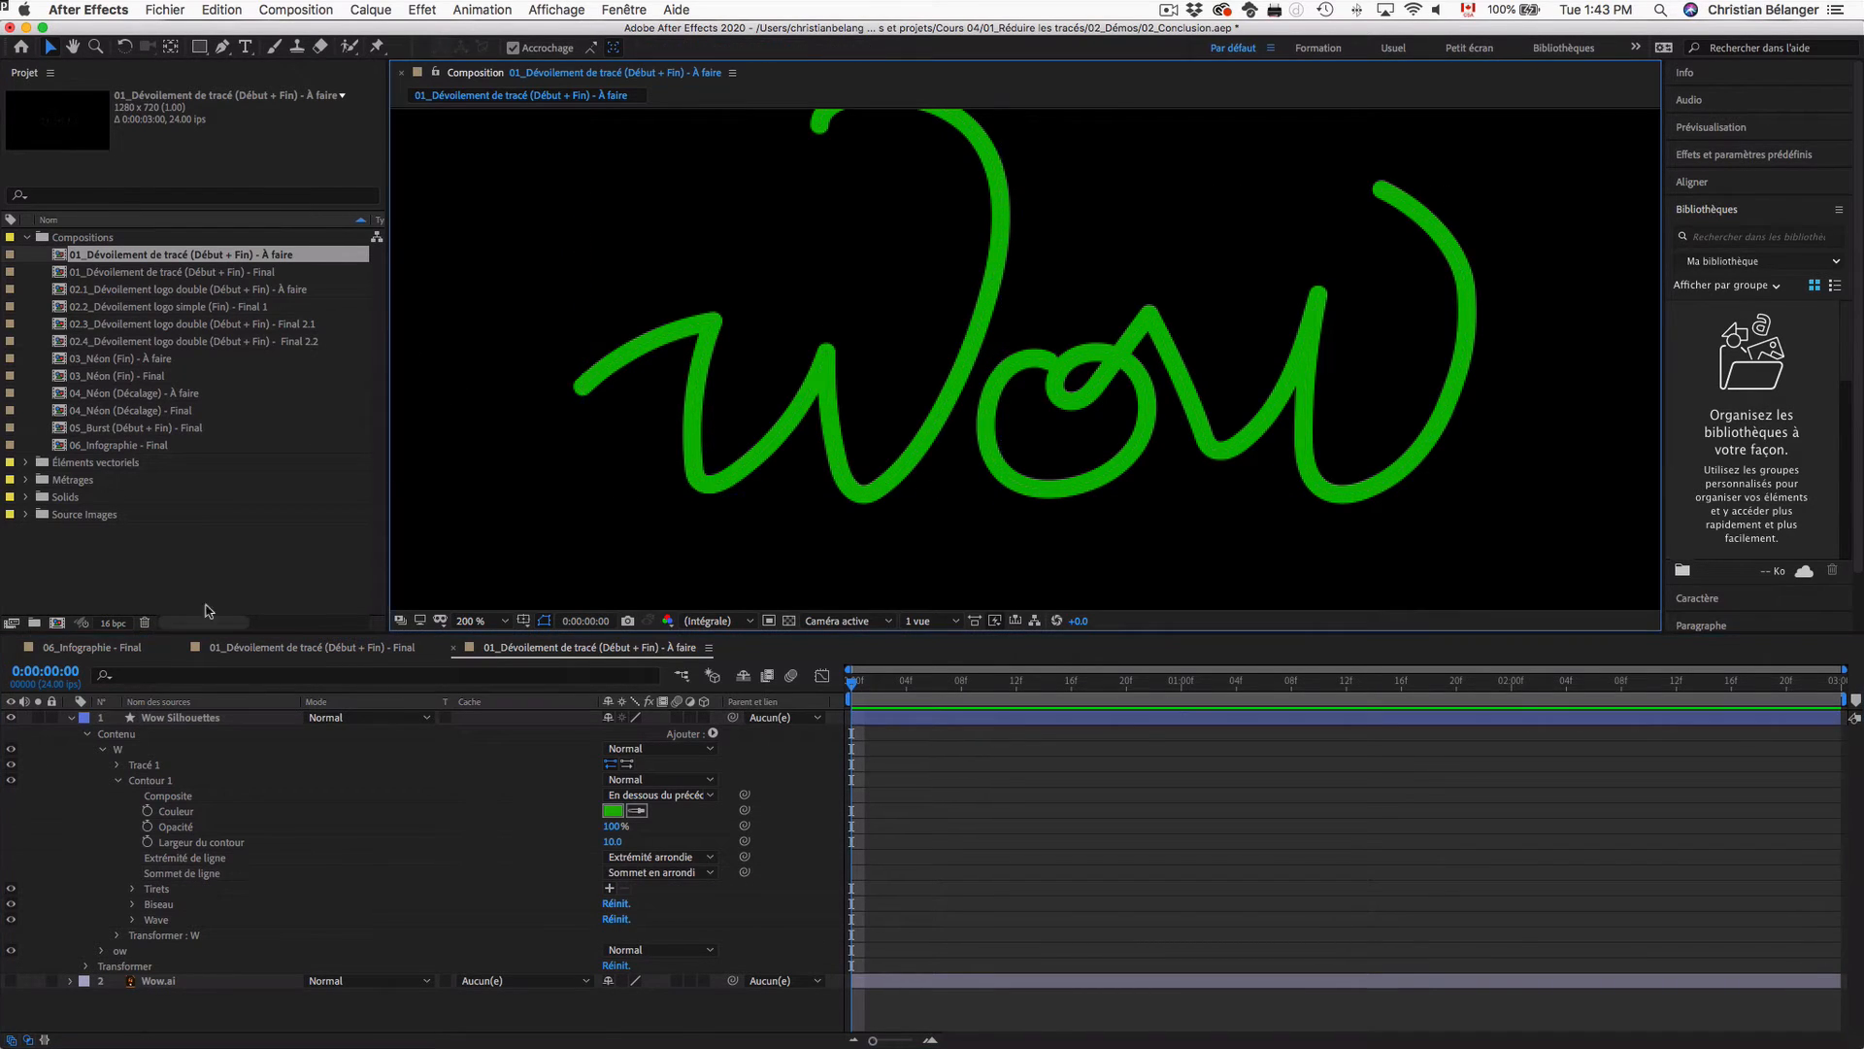
Step: Collapse the W group so that the Contenu of Wow Silhouettes lists only the W and ow groups, with the lettering viewed at 100%
{"action": "left_click", "coordinate": [87, 735]}
{"action": "left_click", "coordinate": [480, 486]}
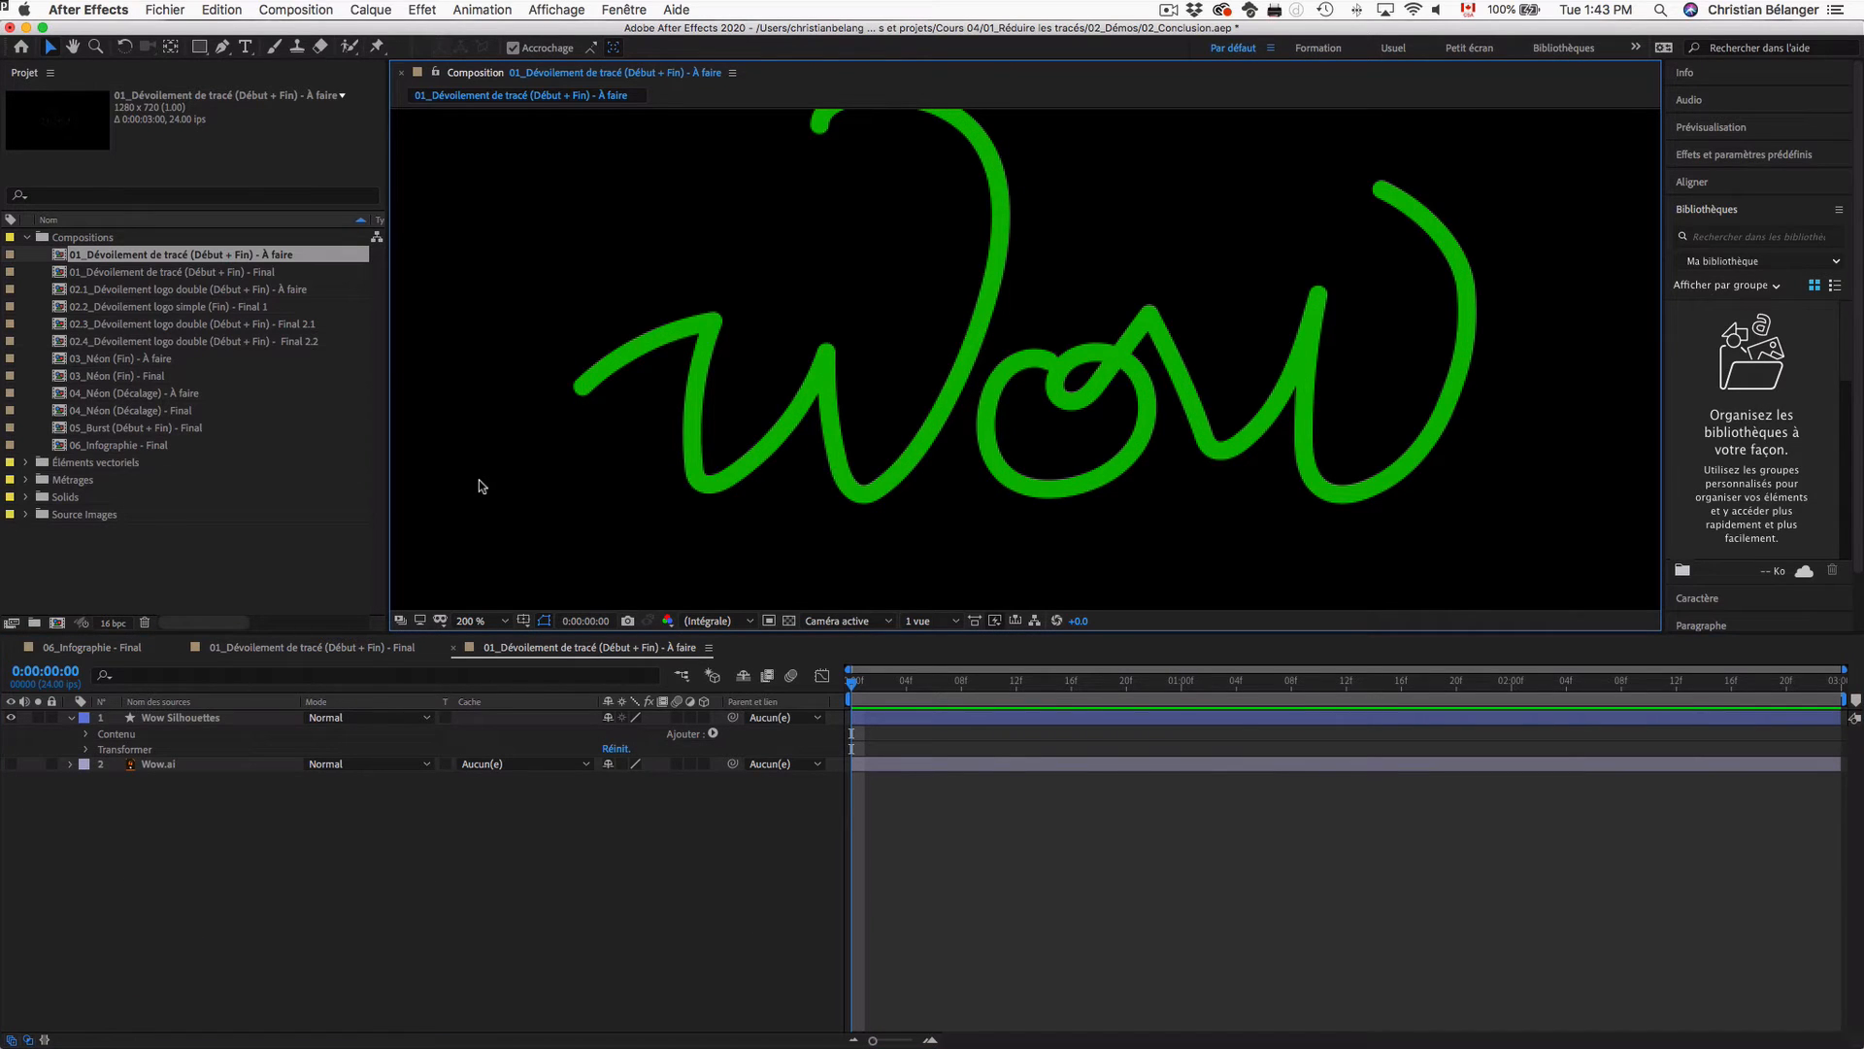
{"action": "scroll", "coordinate": [480, 486], "scroll_direction": "down", "scroll_amount": 3}
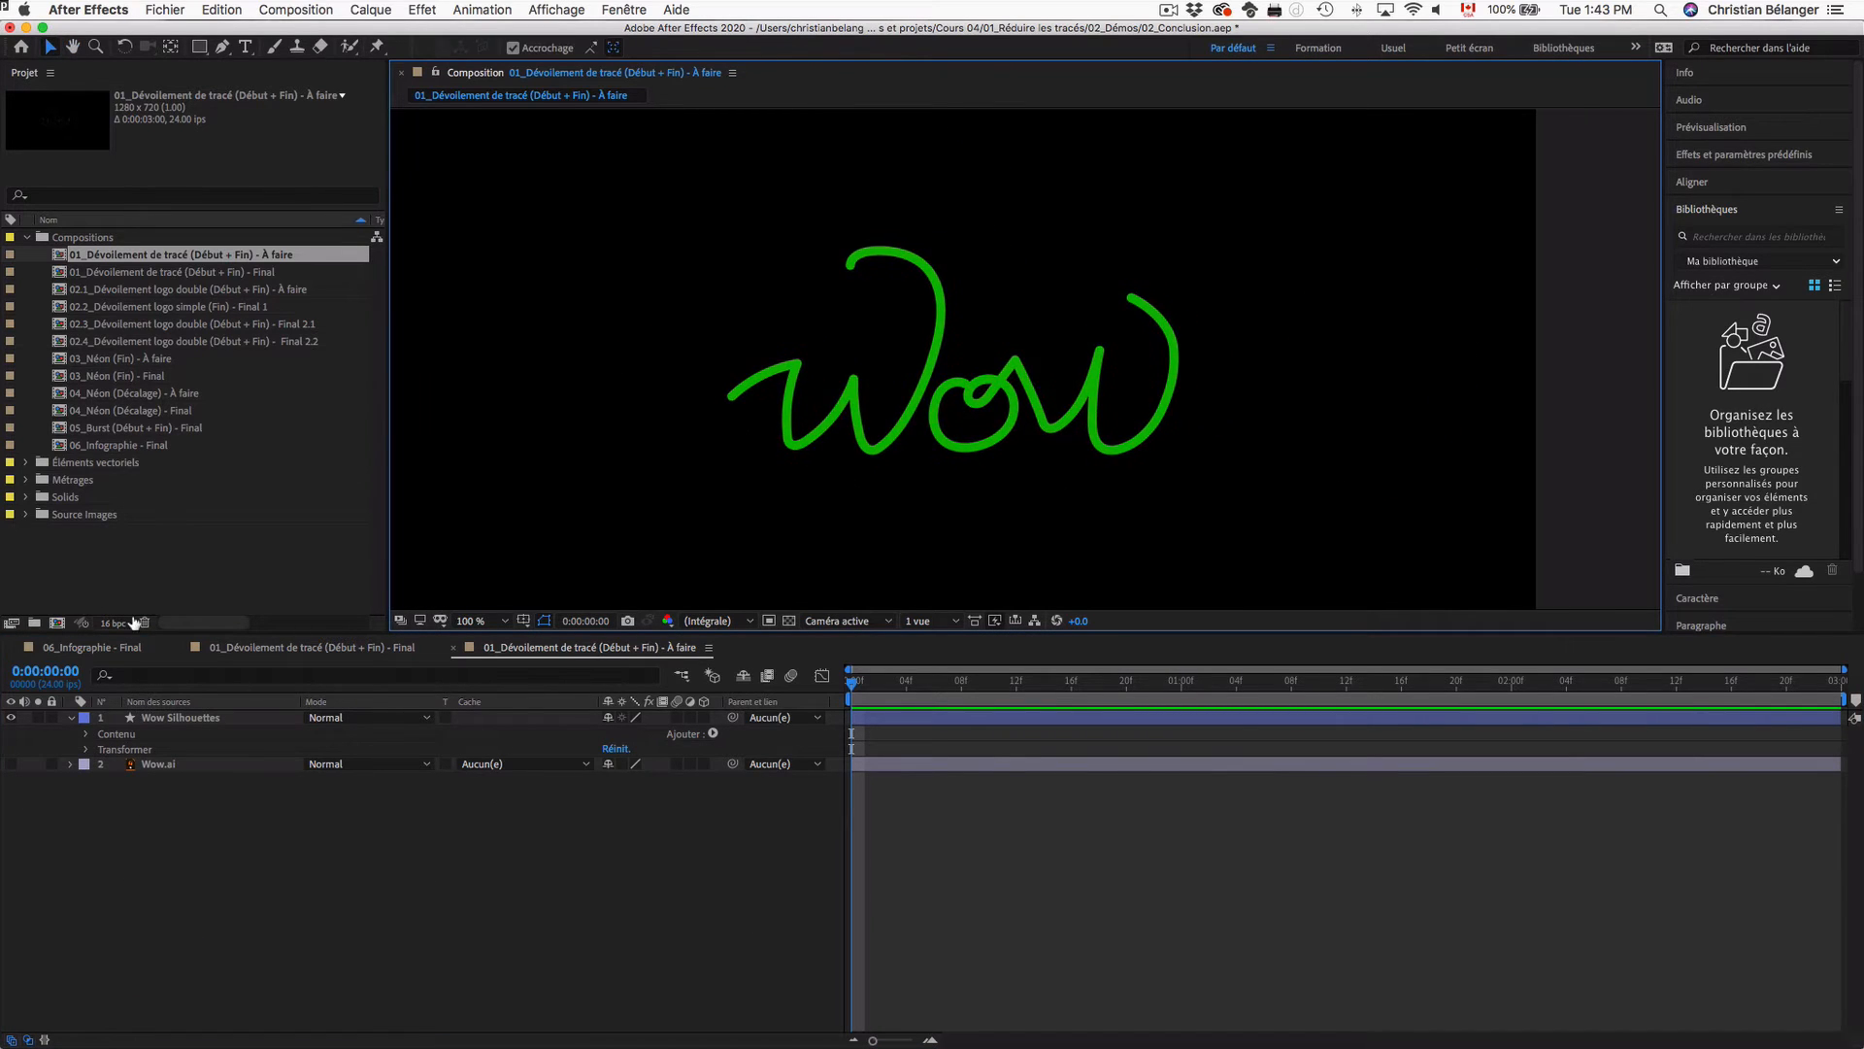
{"action": "left_click", "coordinate": [109, 738]}
{"action": "left_click", "coordinate": [88, 734]}
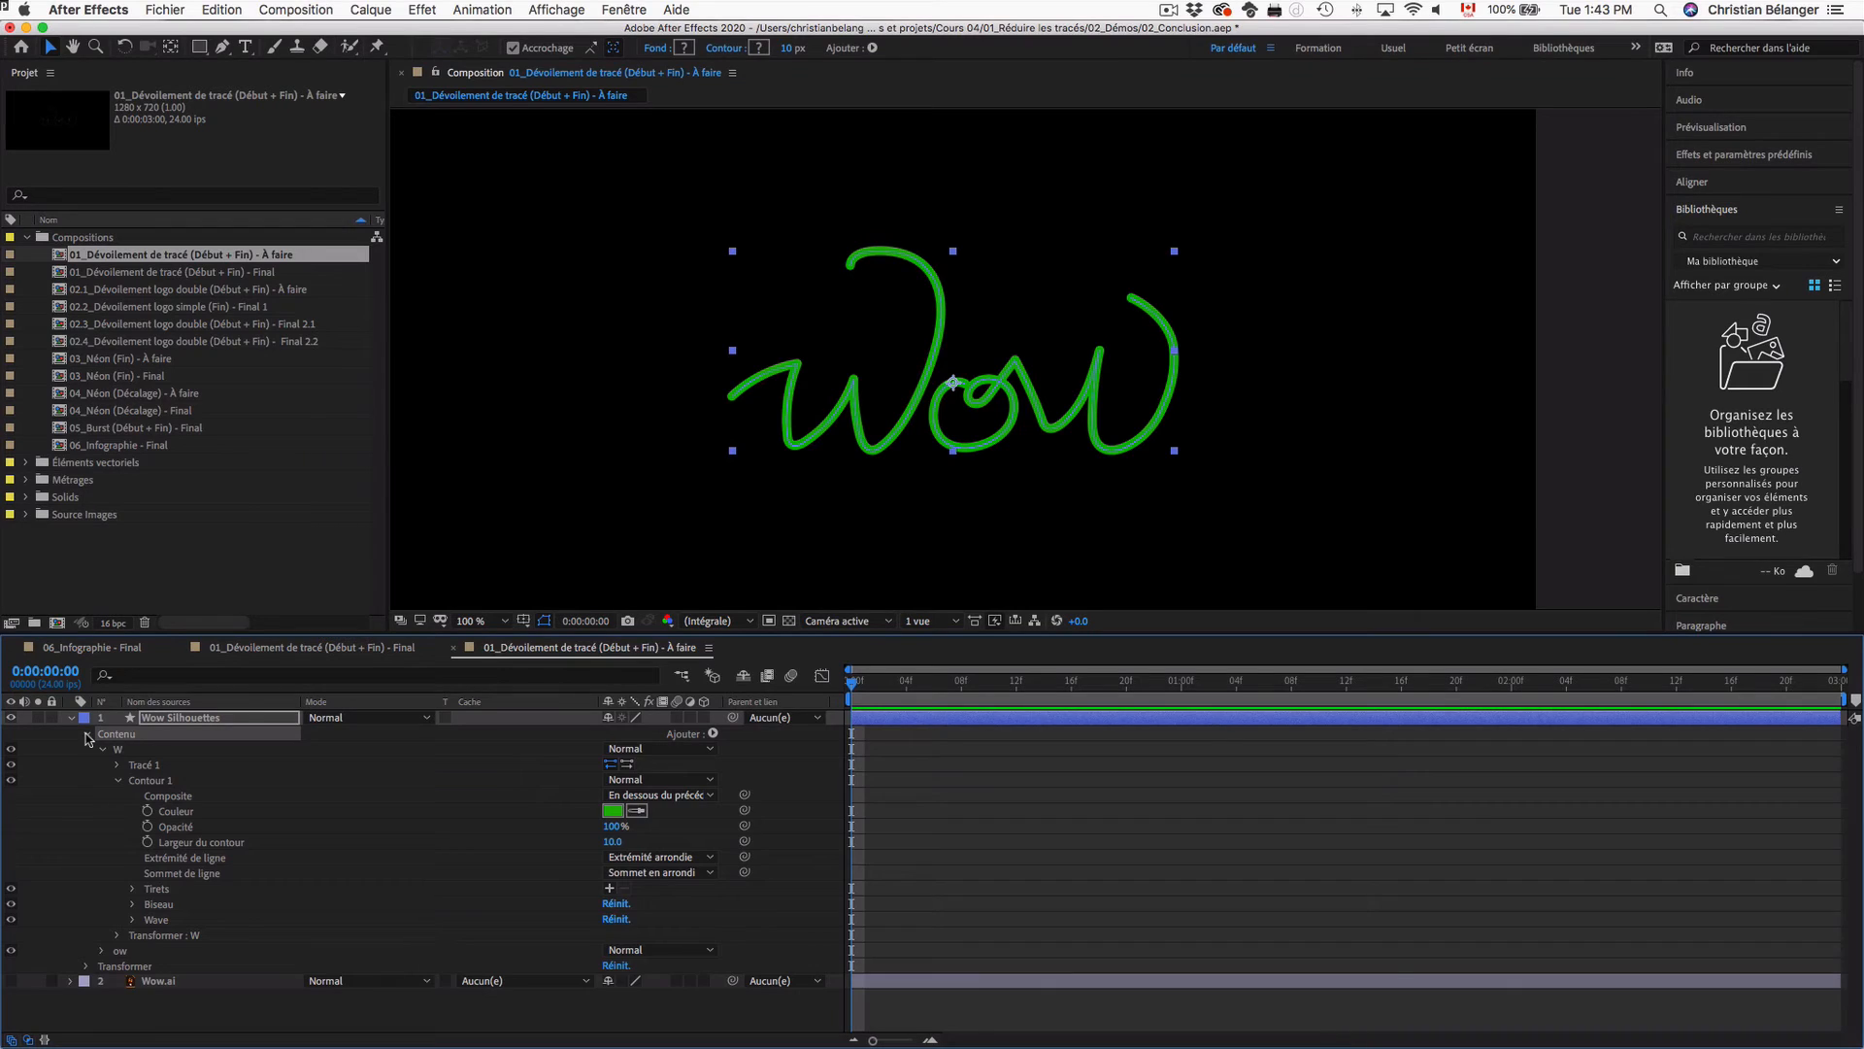
{"action": "left_click", "coordinate": [105, 750]}
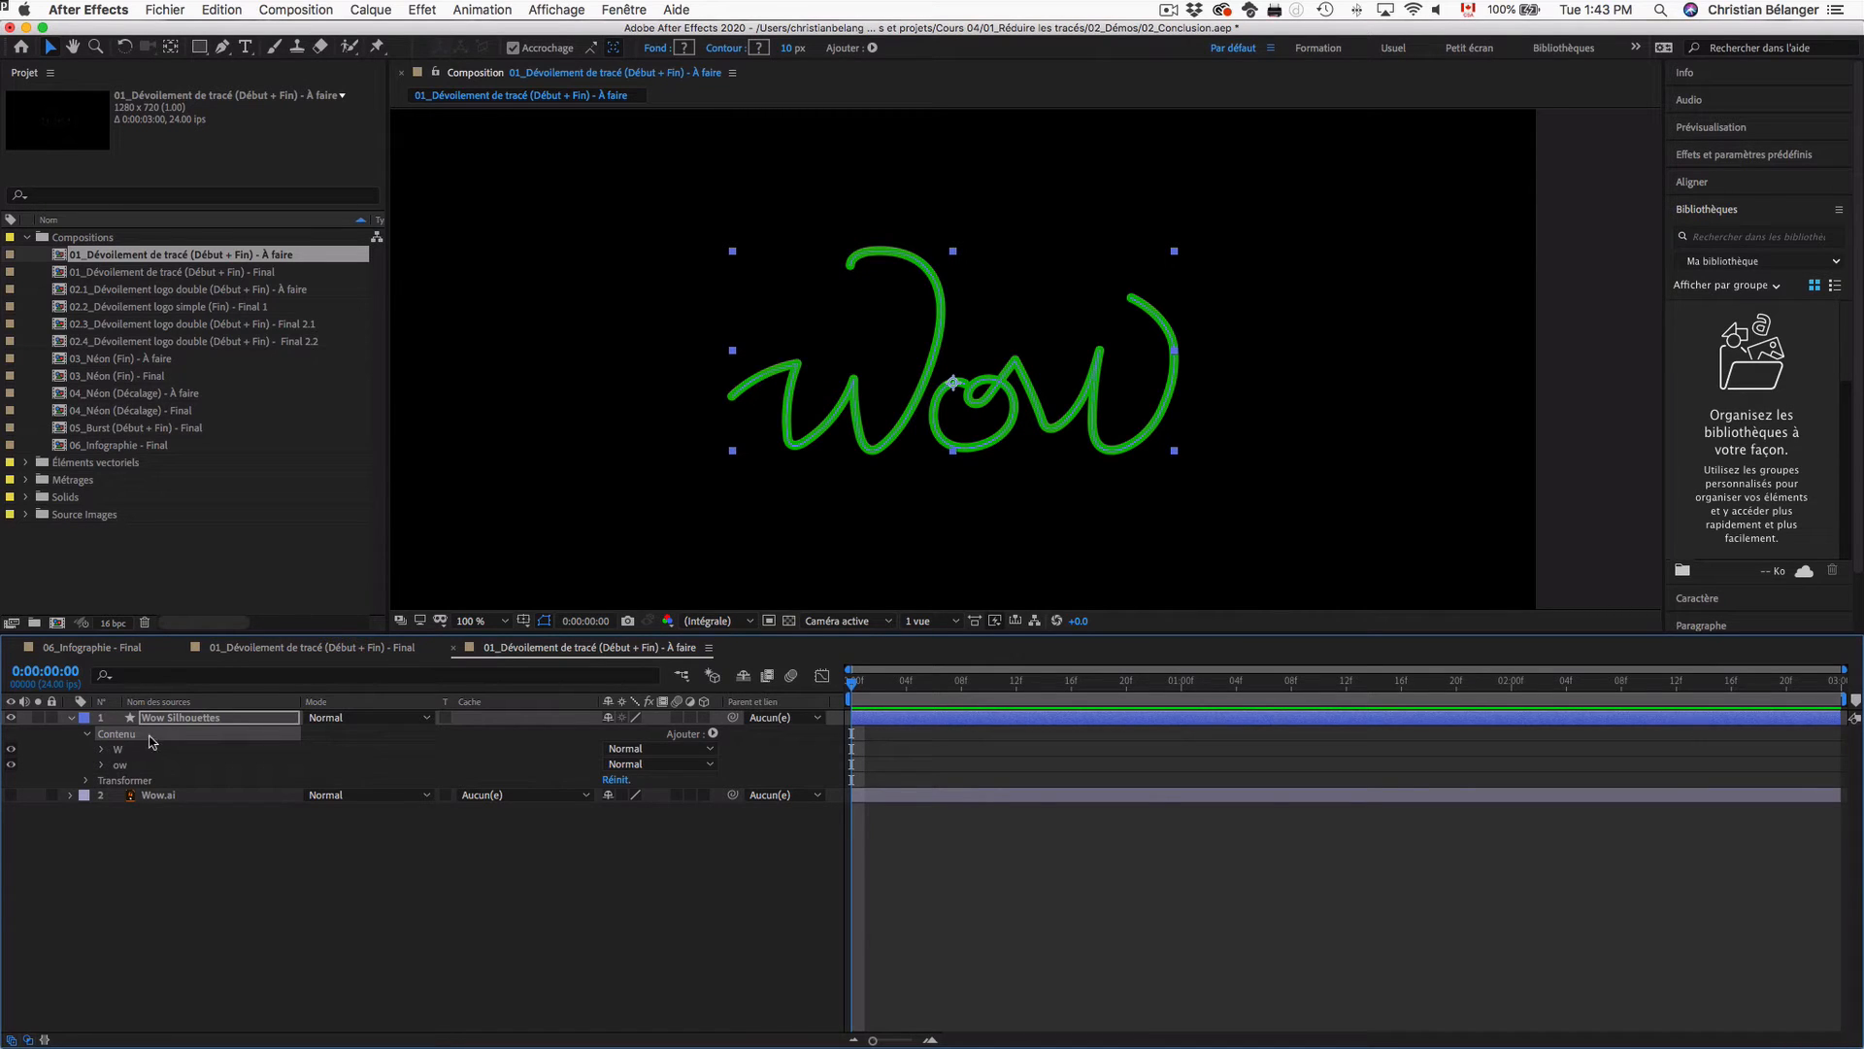
Step: Add a Réduire les tracés operator at the Contenu level of the Wow Silhouettes layer
{"action": "left_click", "coordinate": [240, 720]}
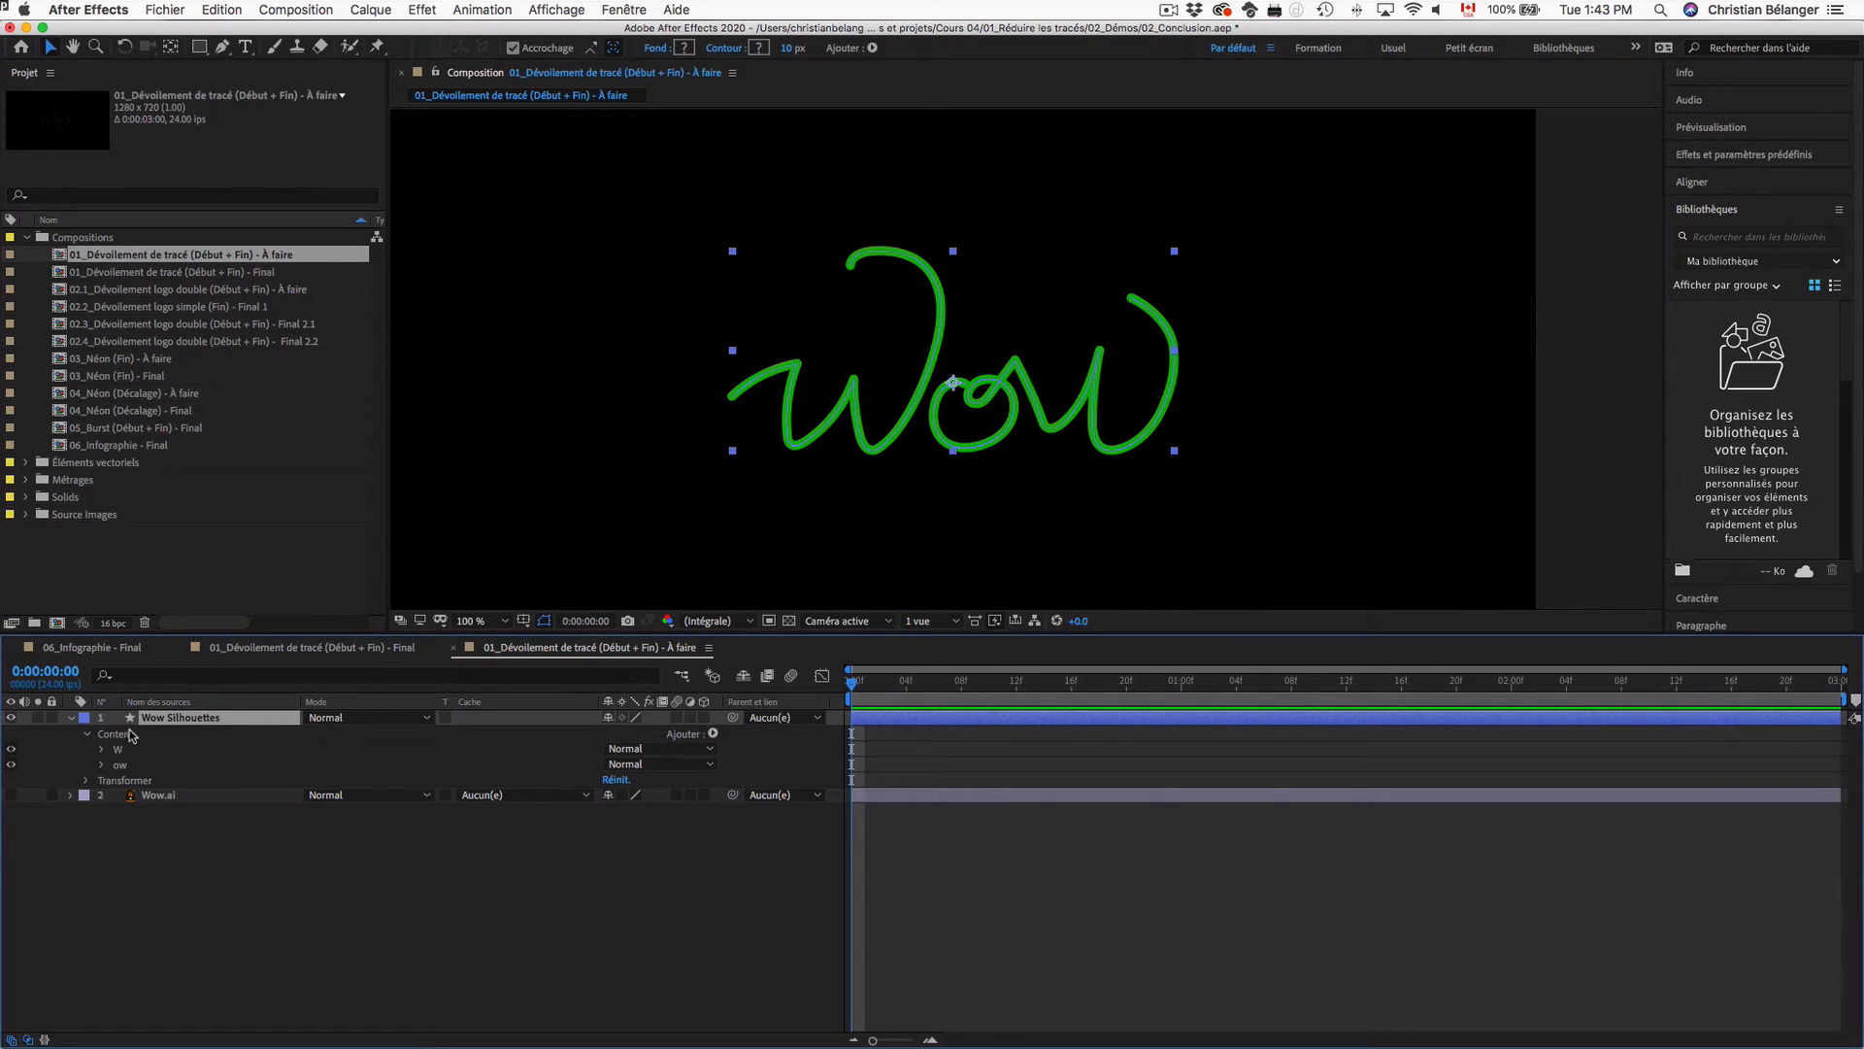
{"action": "left_click", "coordinate": [155, 738]}
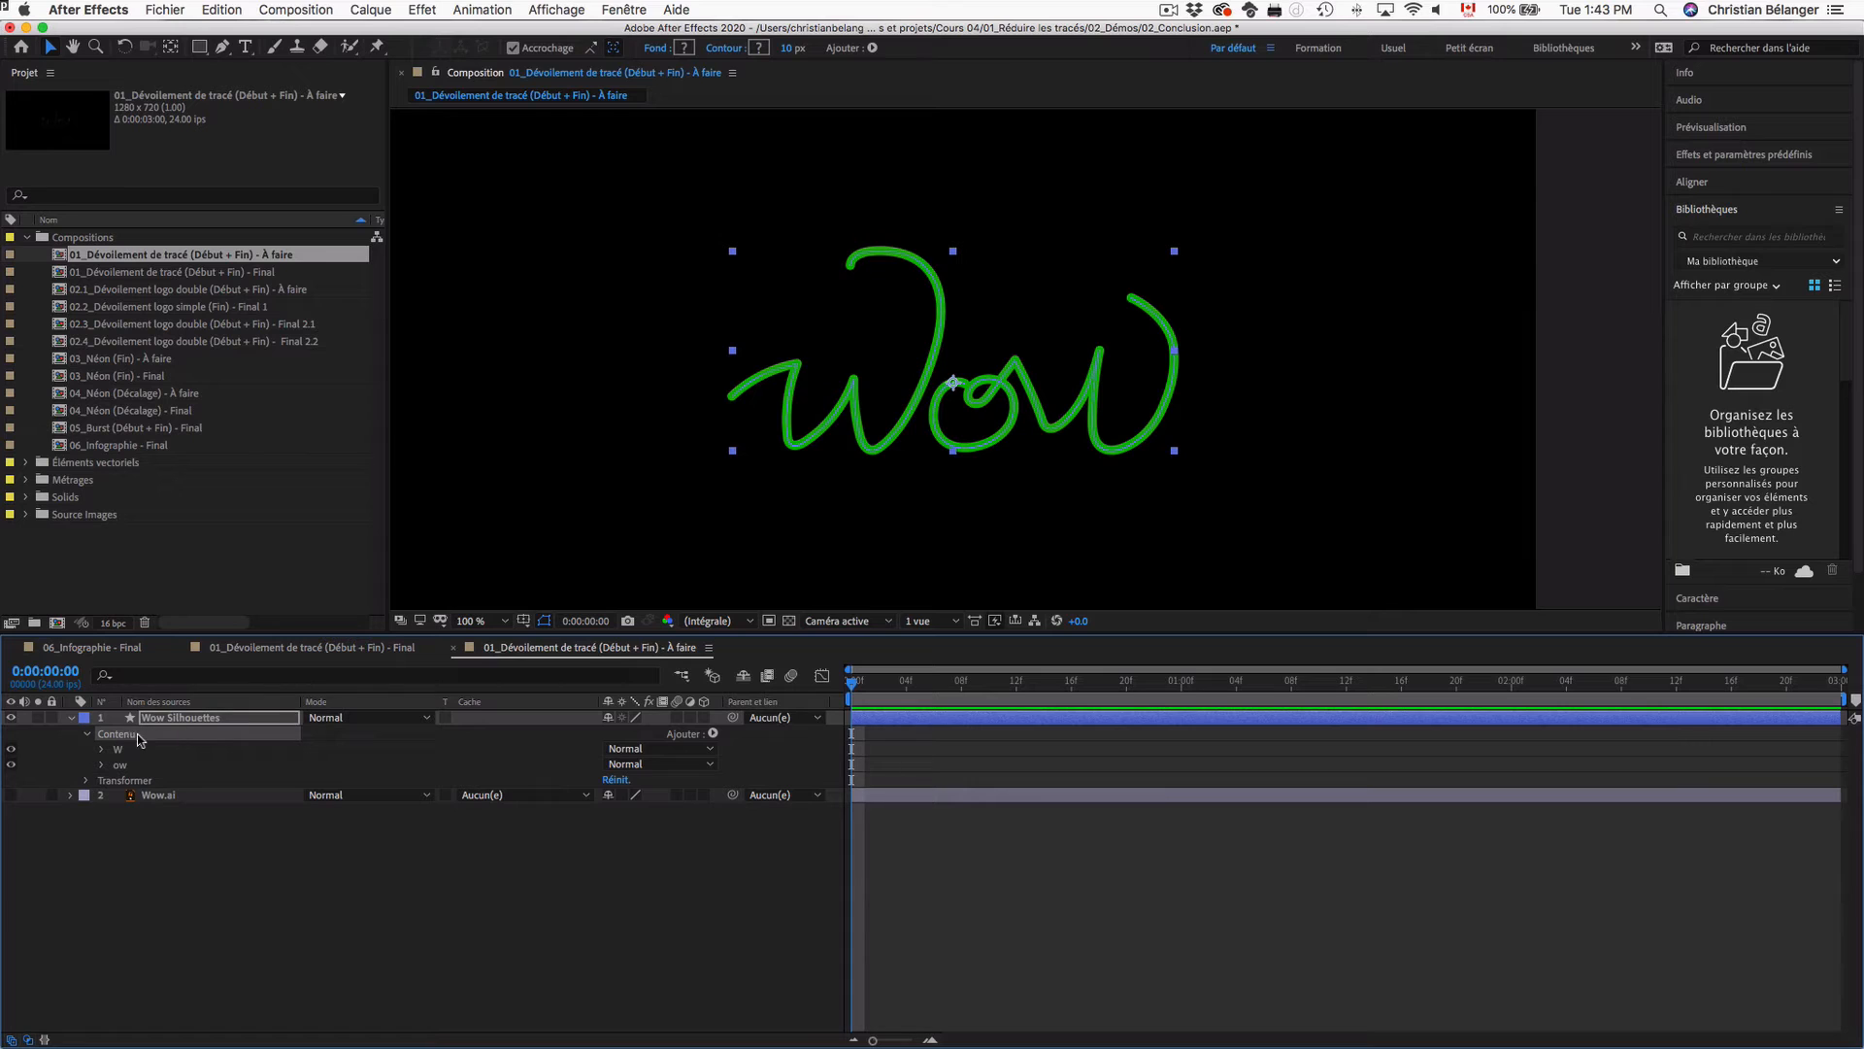
{"action": "left_click", "coordinate": [714, 734]}
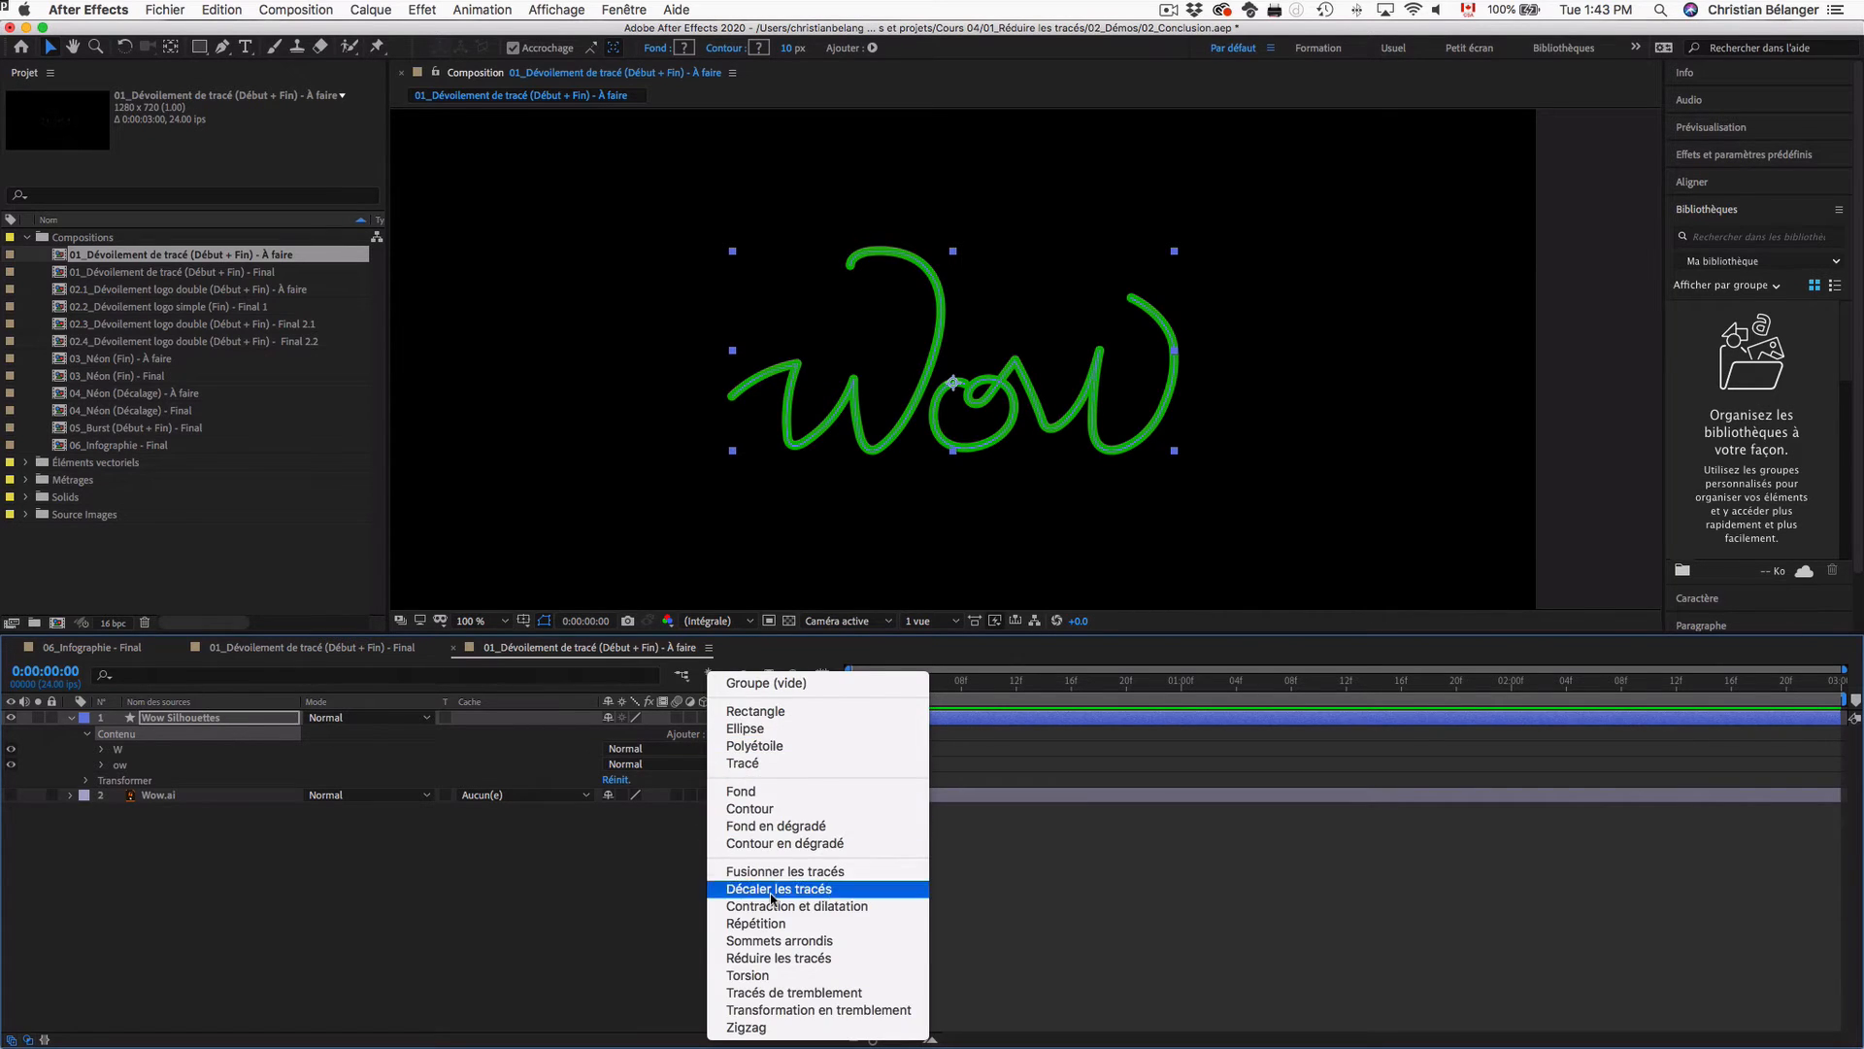
{"action": "left_click", "coordinate": [823, 959]}
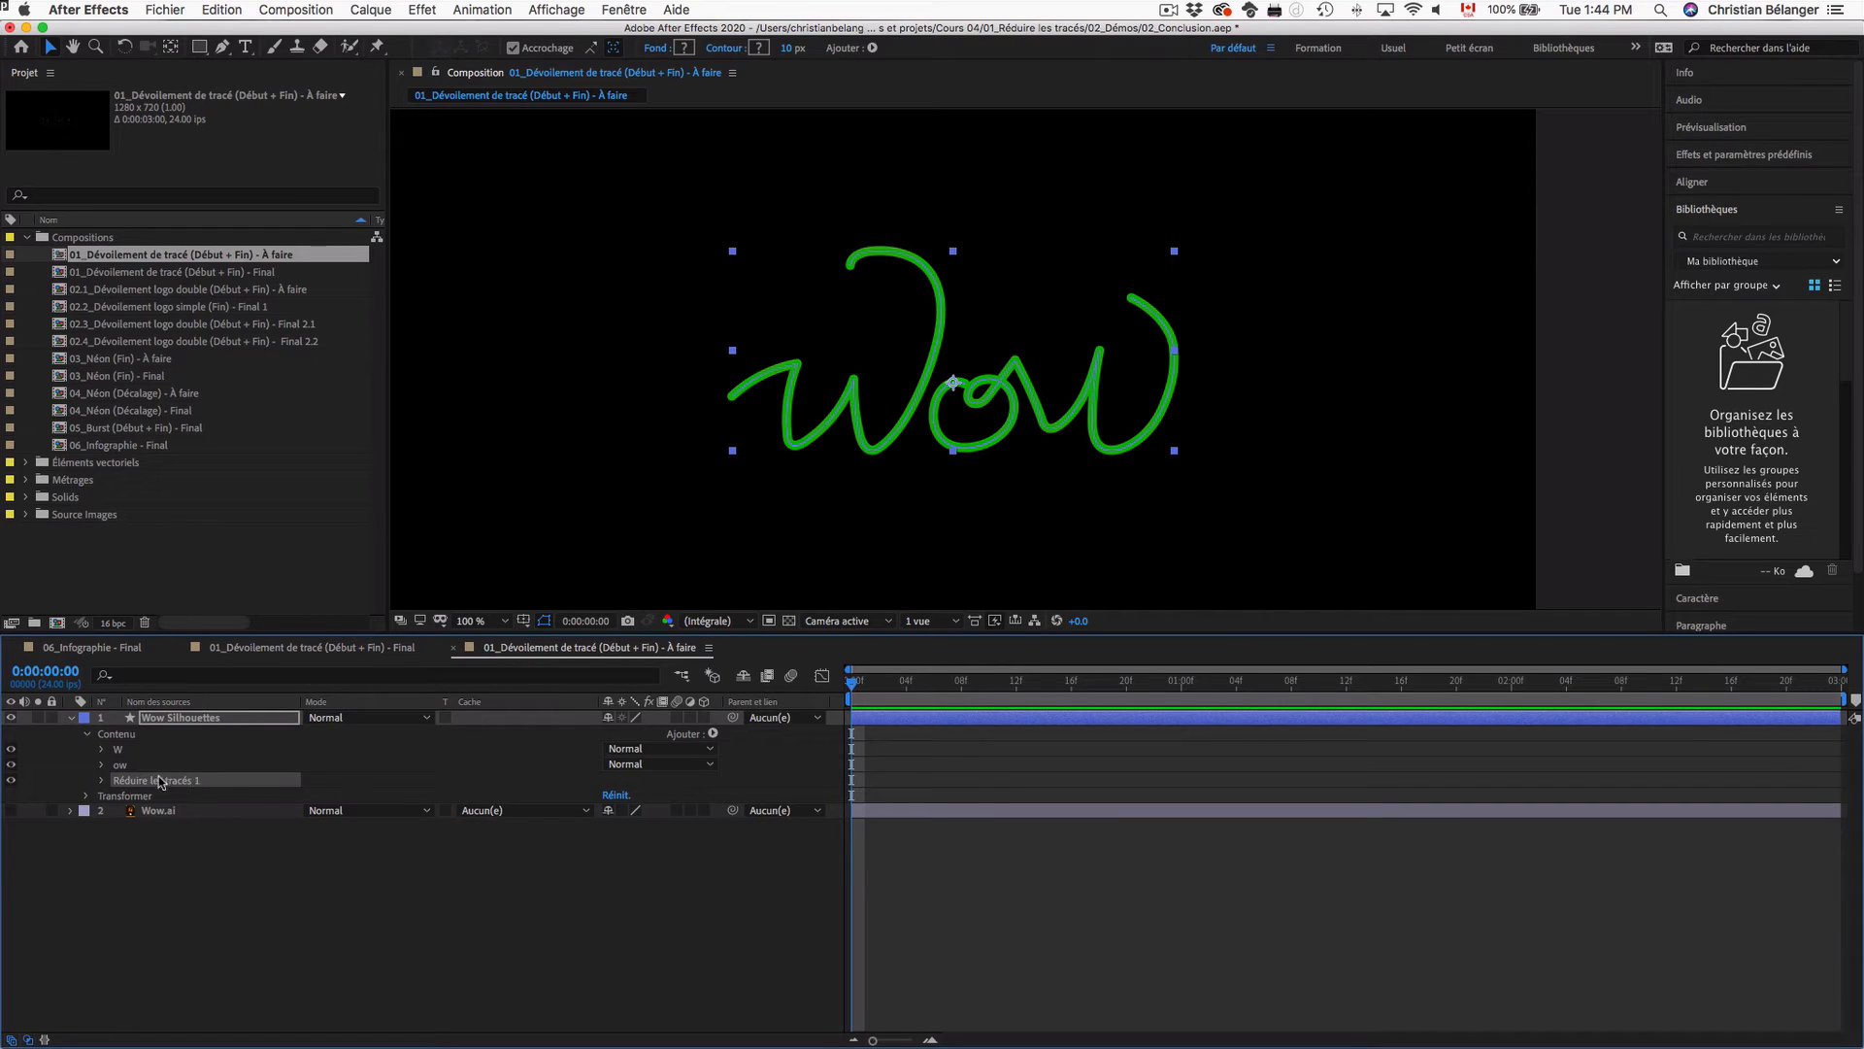
Step: Highlight the W and ow groups in turn, and delete the Réduire les tracés operator beneath them
{"action": "left_click", "coordinate": [142, 752]}
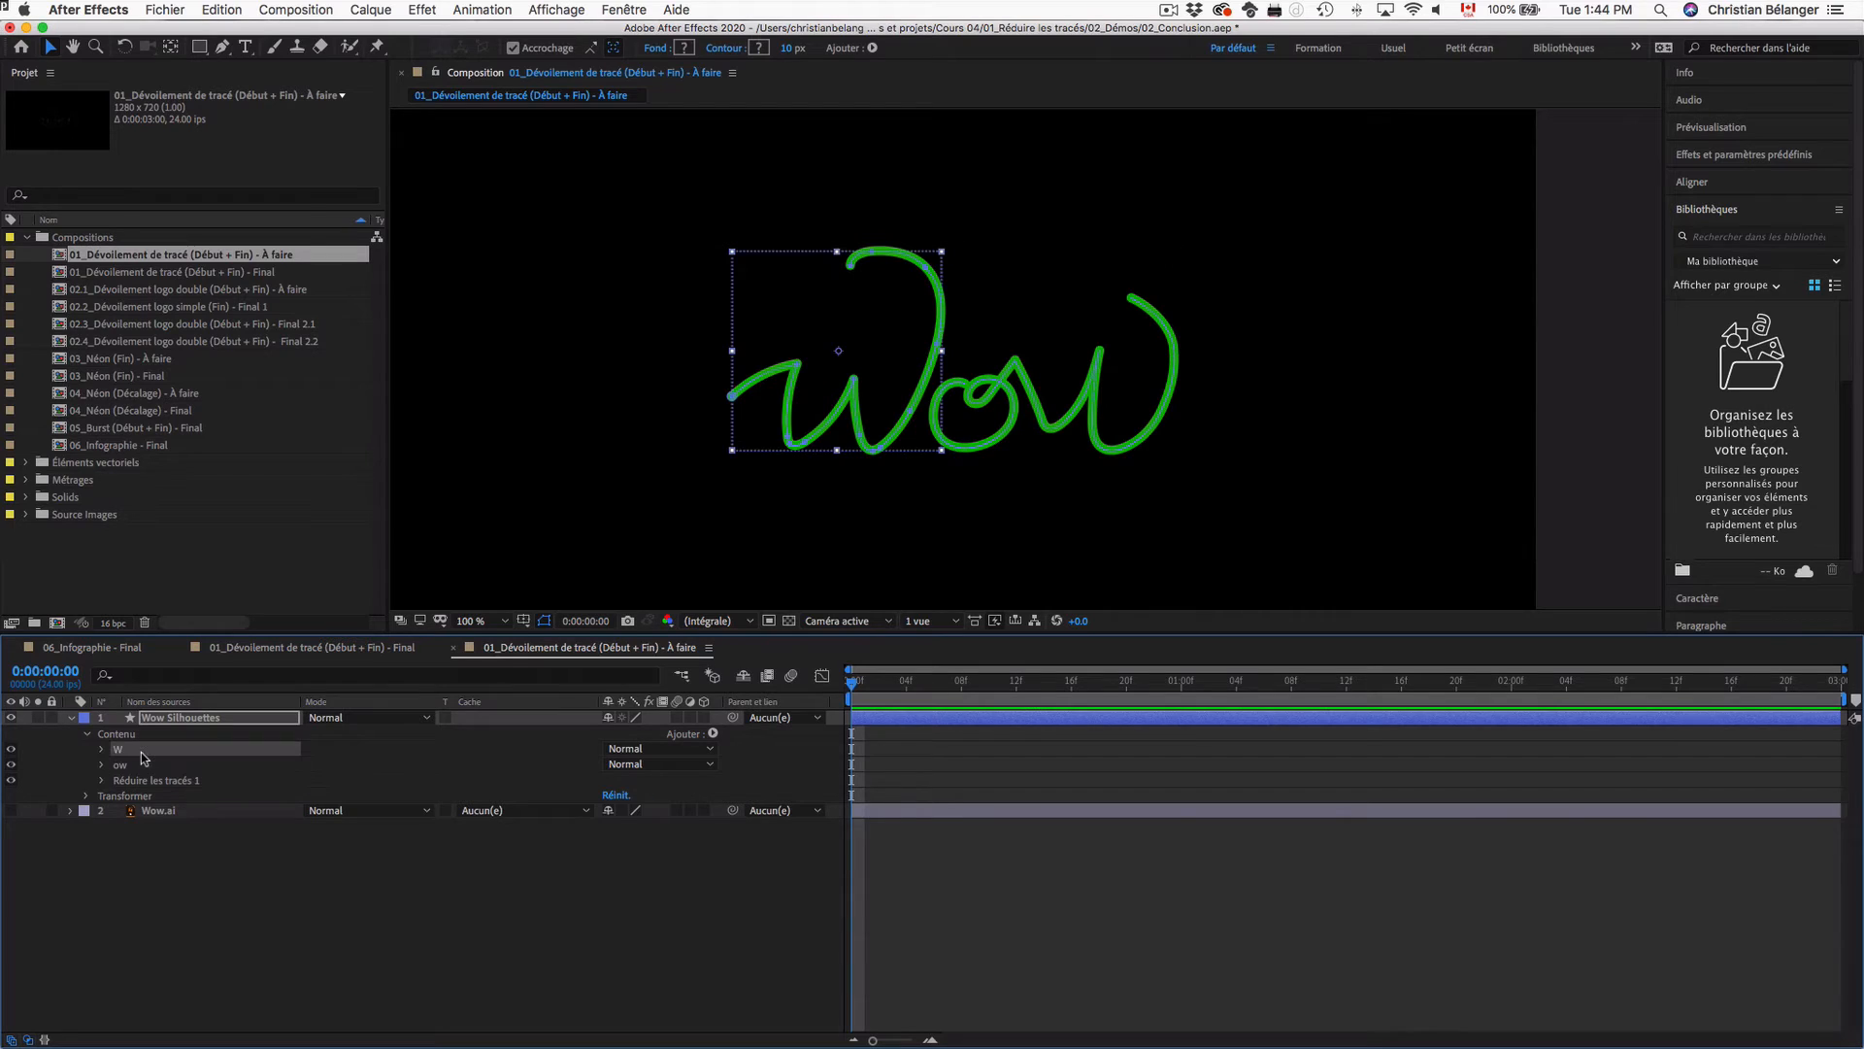
{"action": "left_click", "coordinate": [138, 765]}
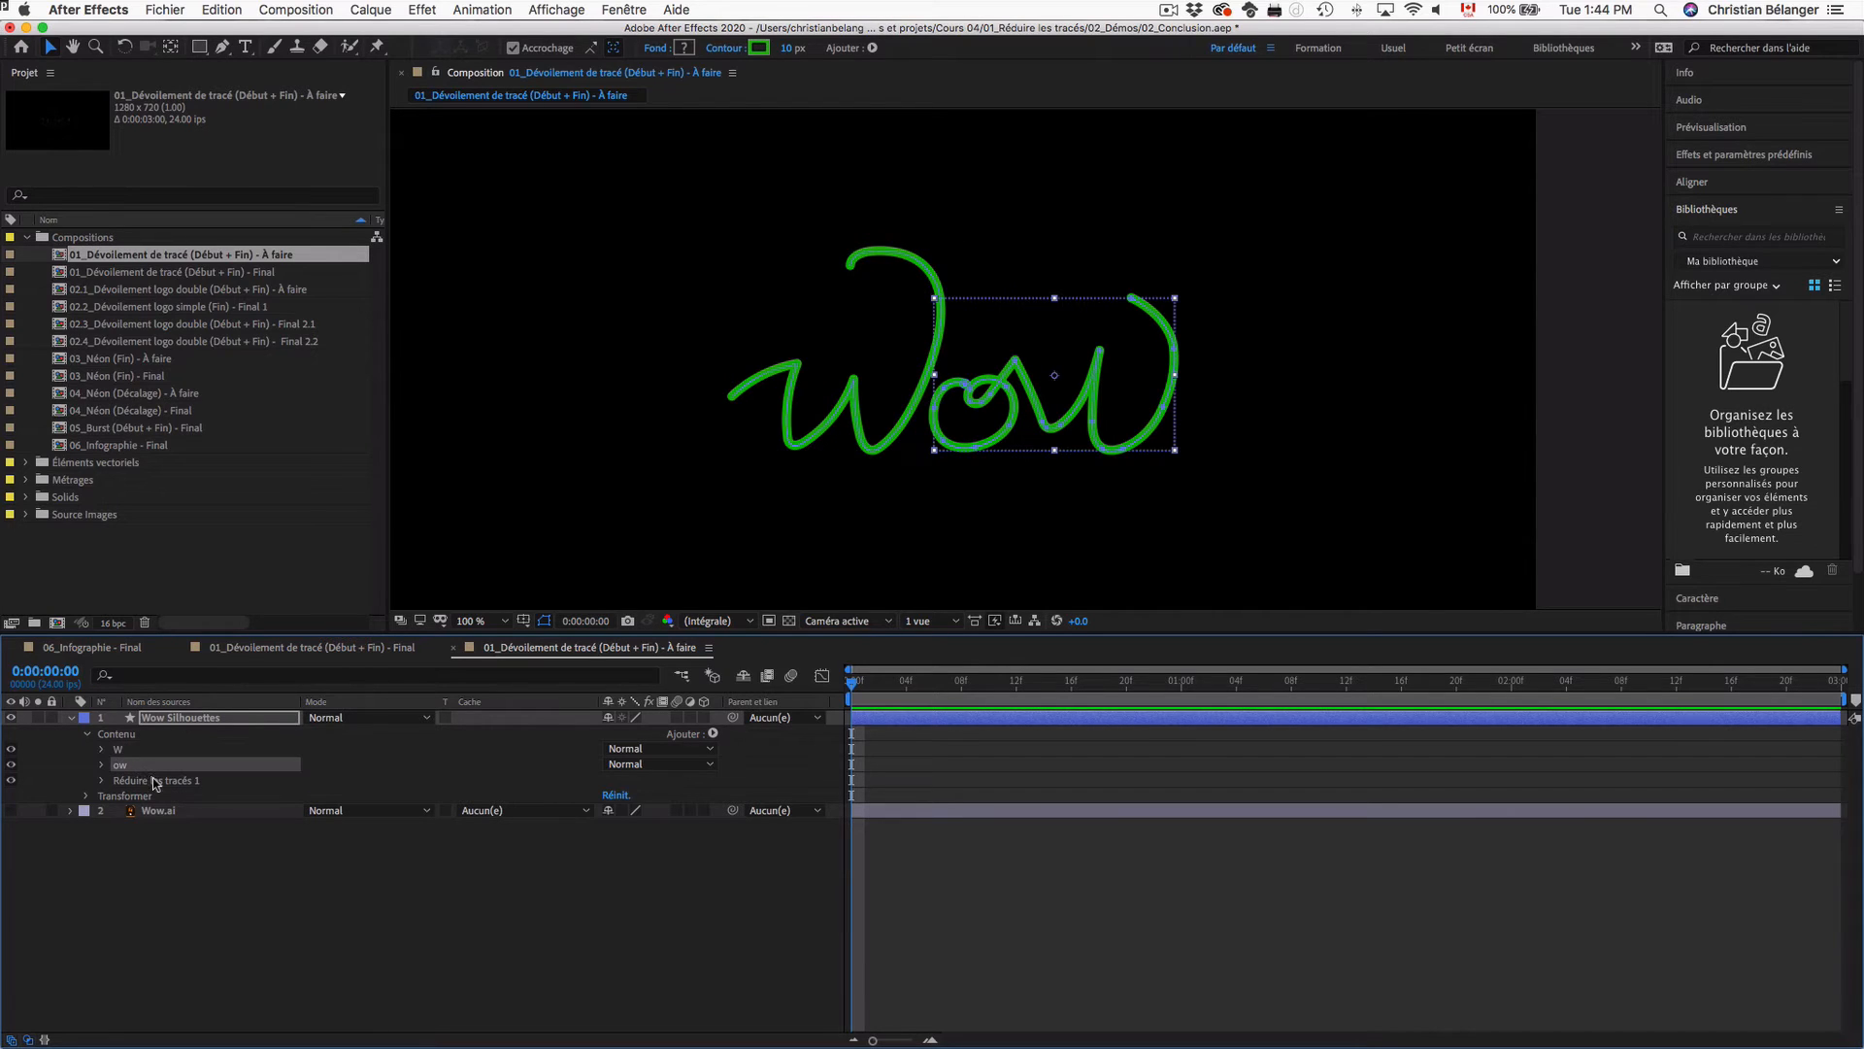
{"action": "left_click", "coordinate": [158, 783]}
{"action": "key", "text": "Delete"}
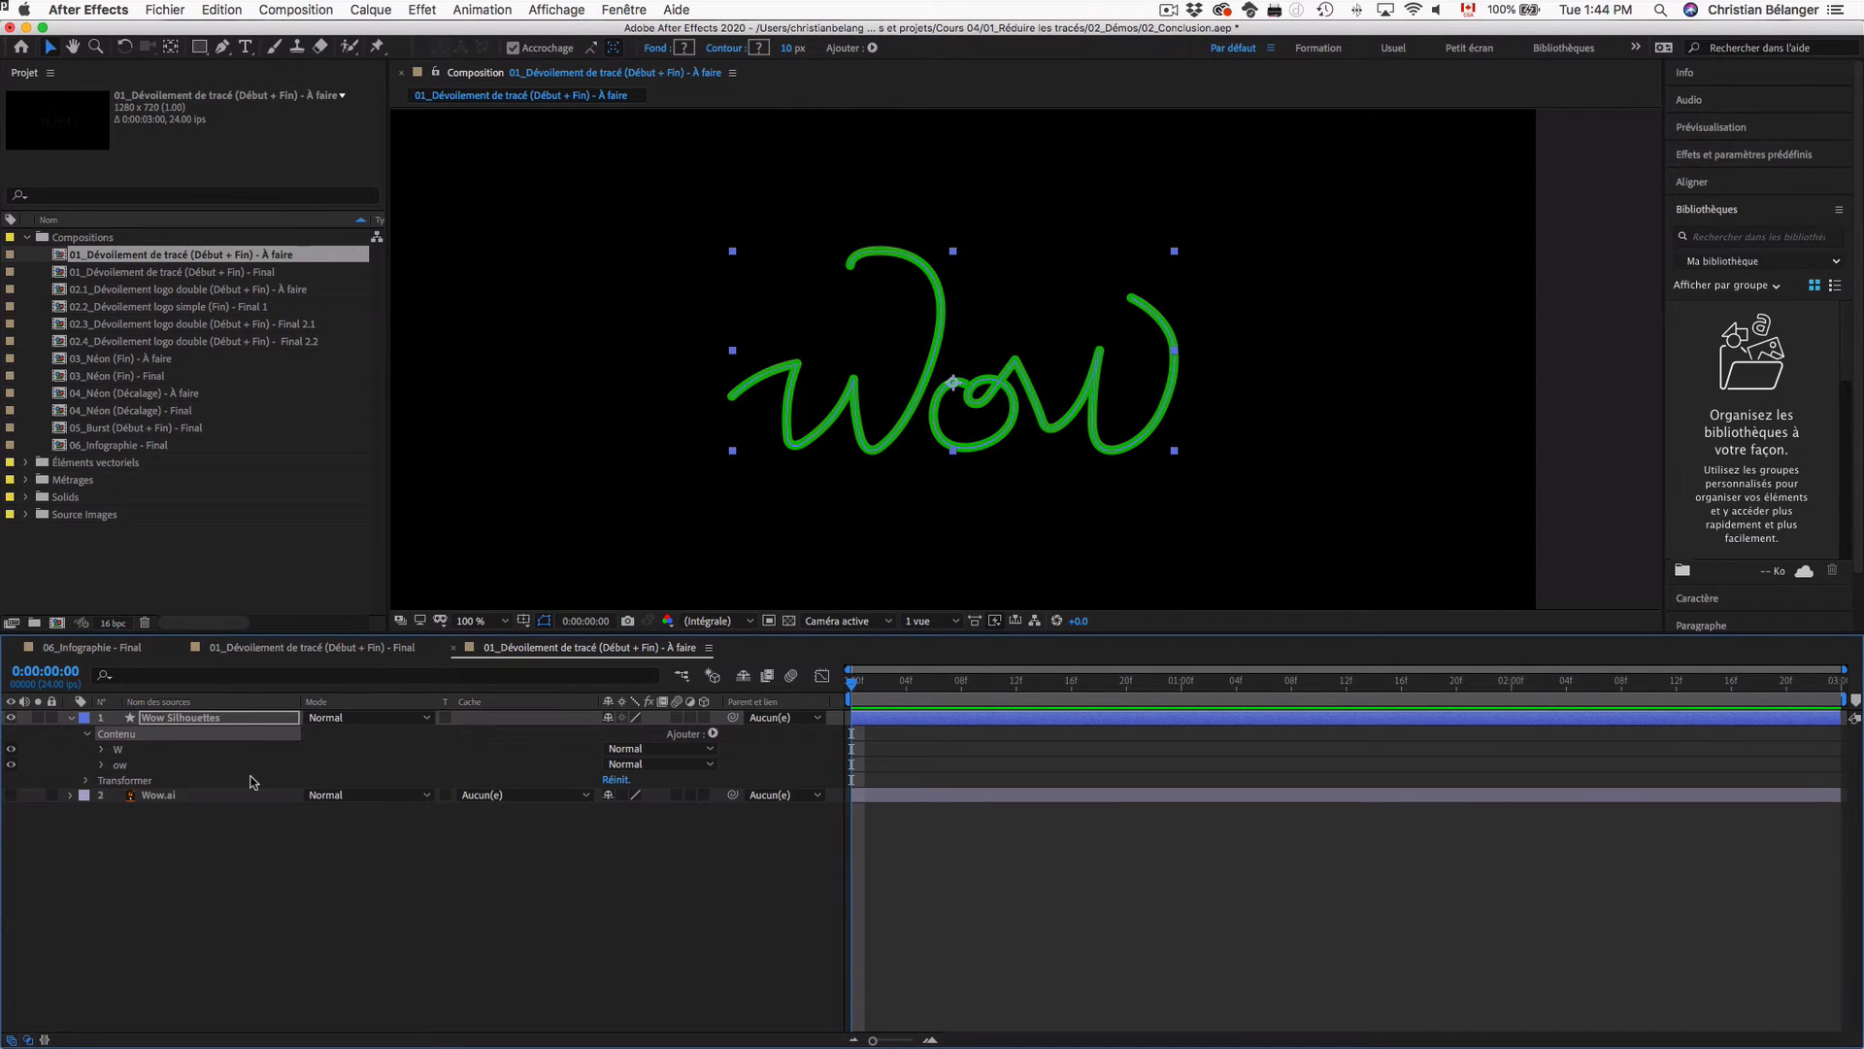
Step: Try a Réduire les tracés operator inside the W group only, remove it again, and collapse the group
{"action": "left_click", "coordinate": [137, 751]}
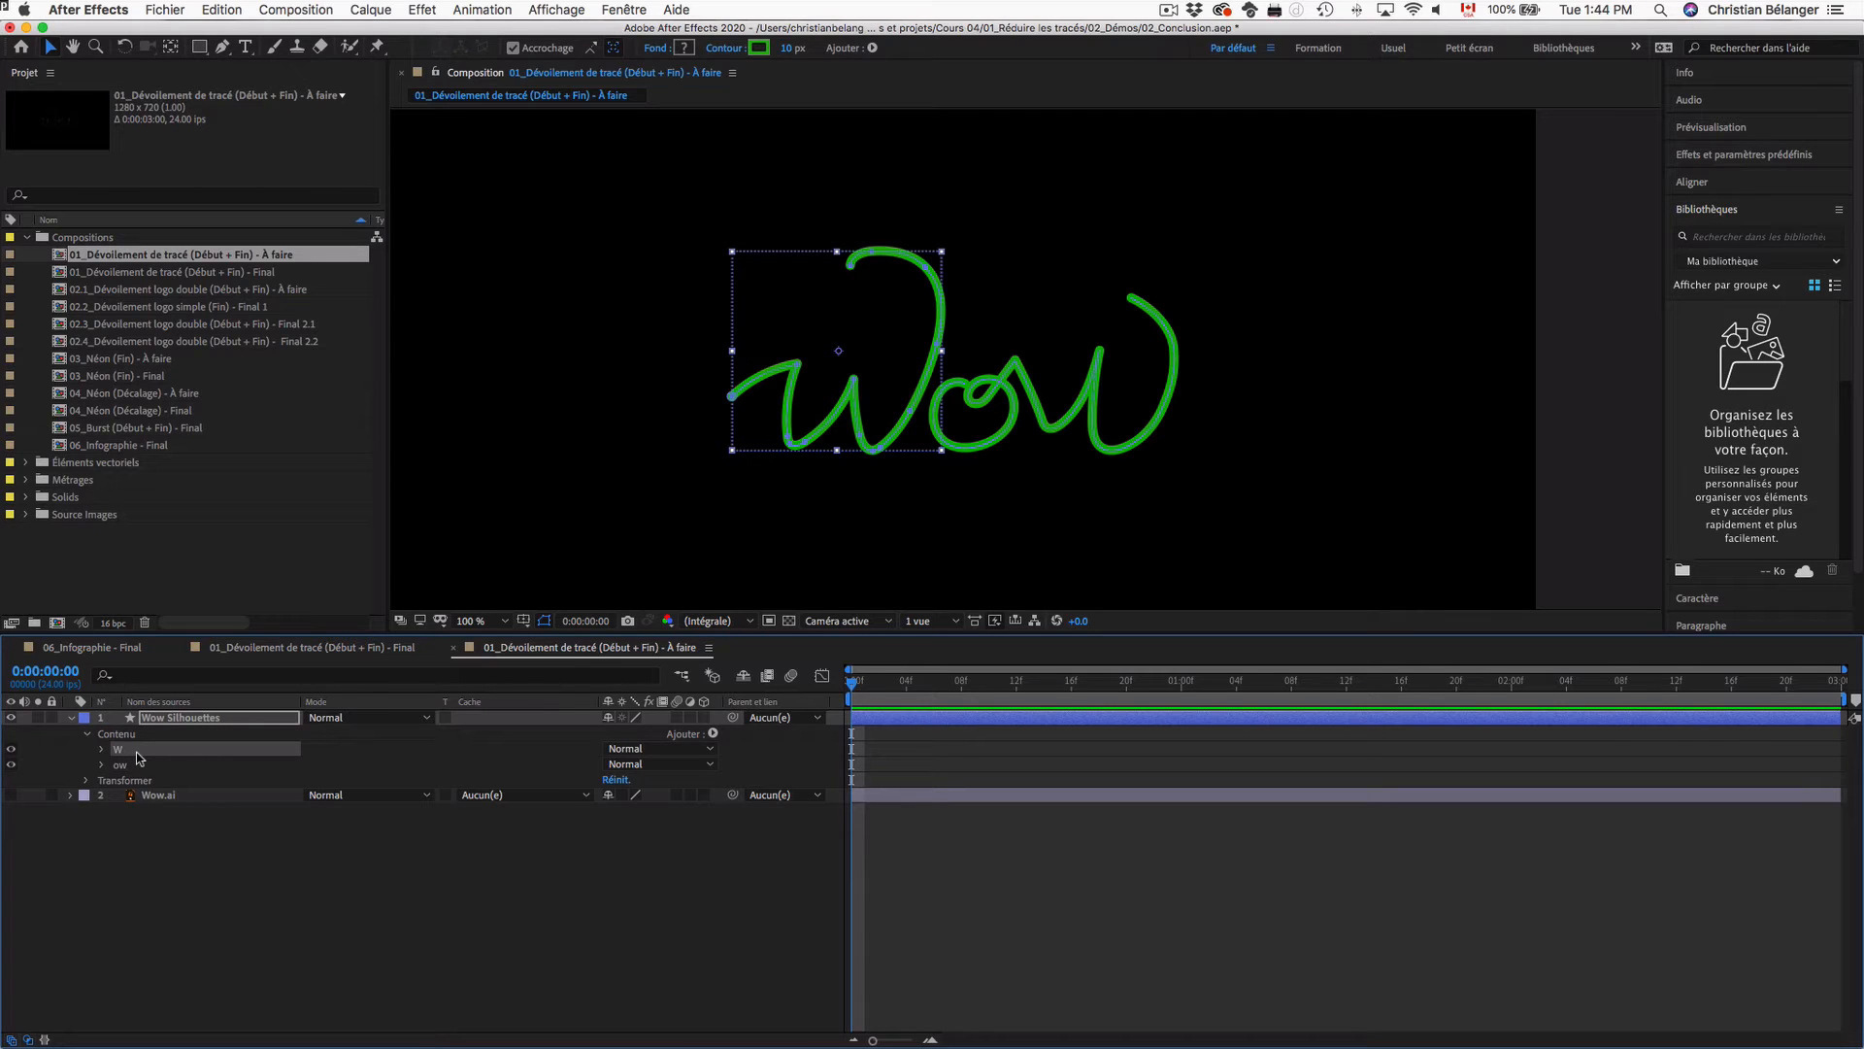
{"action": "left_click", "coordinate": [713, 733]}
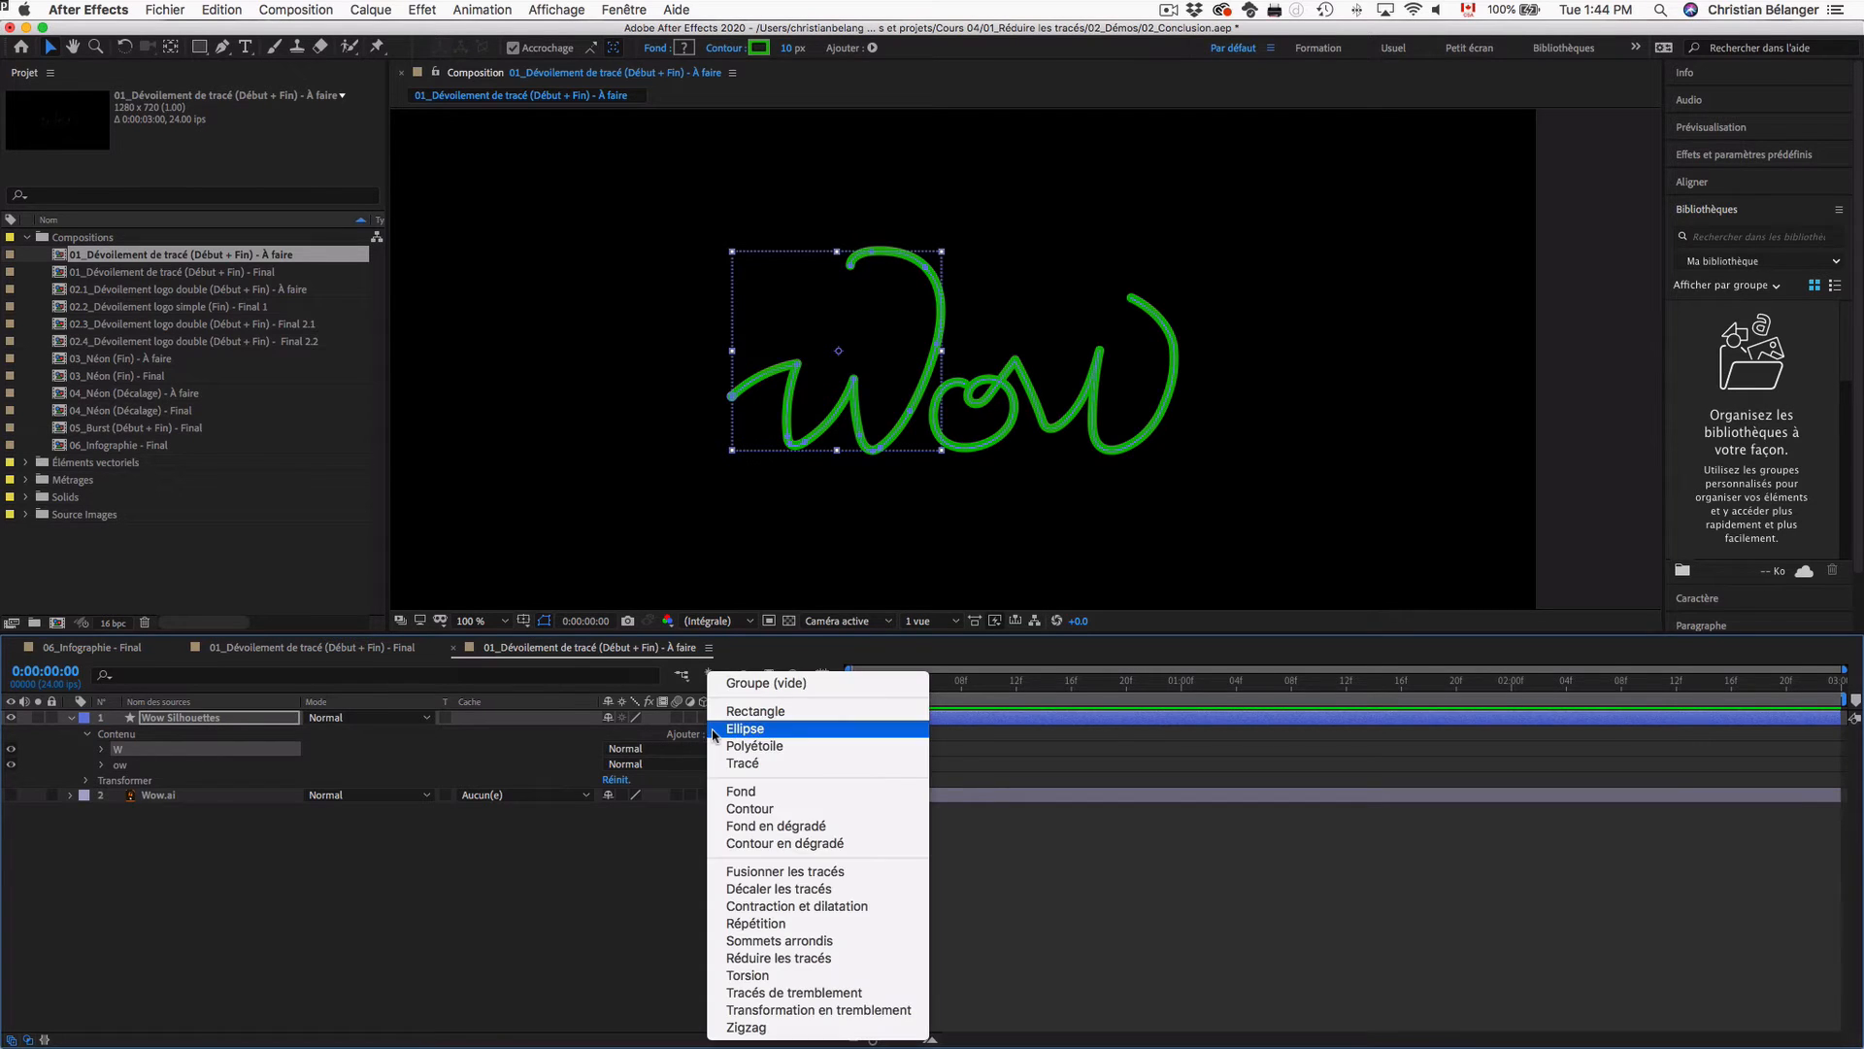
{"action": "left_click", "coordinate": [768, 957]}
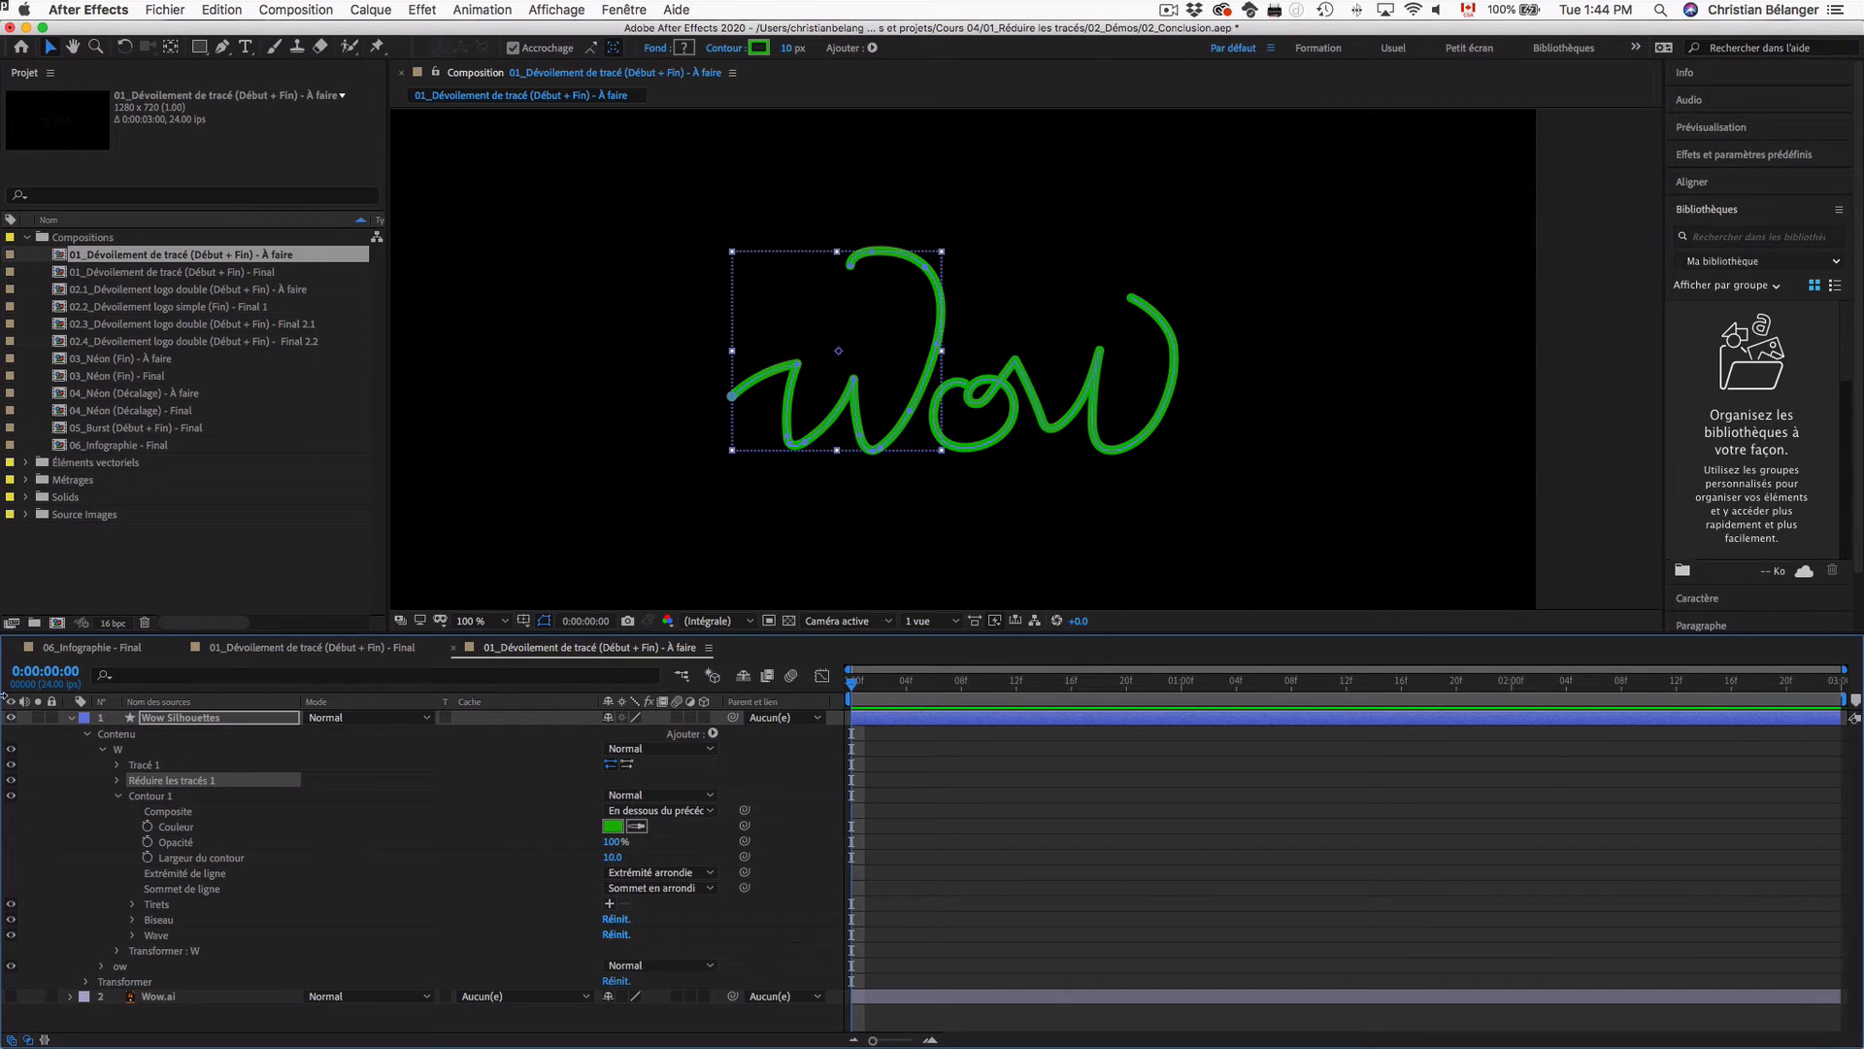
{"action": "left_click", "coordinate": [118, 795]}
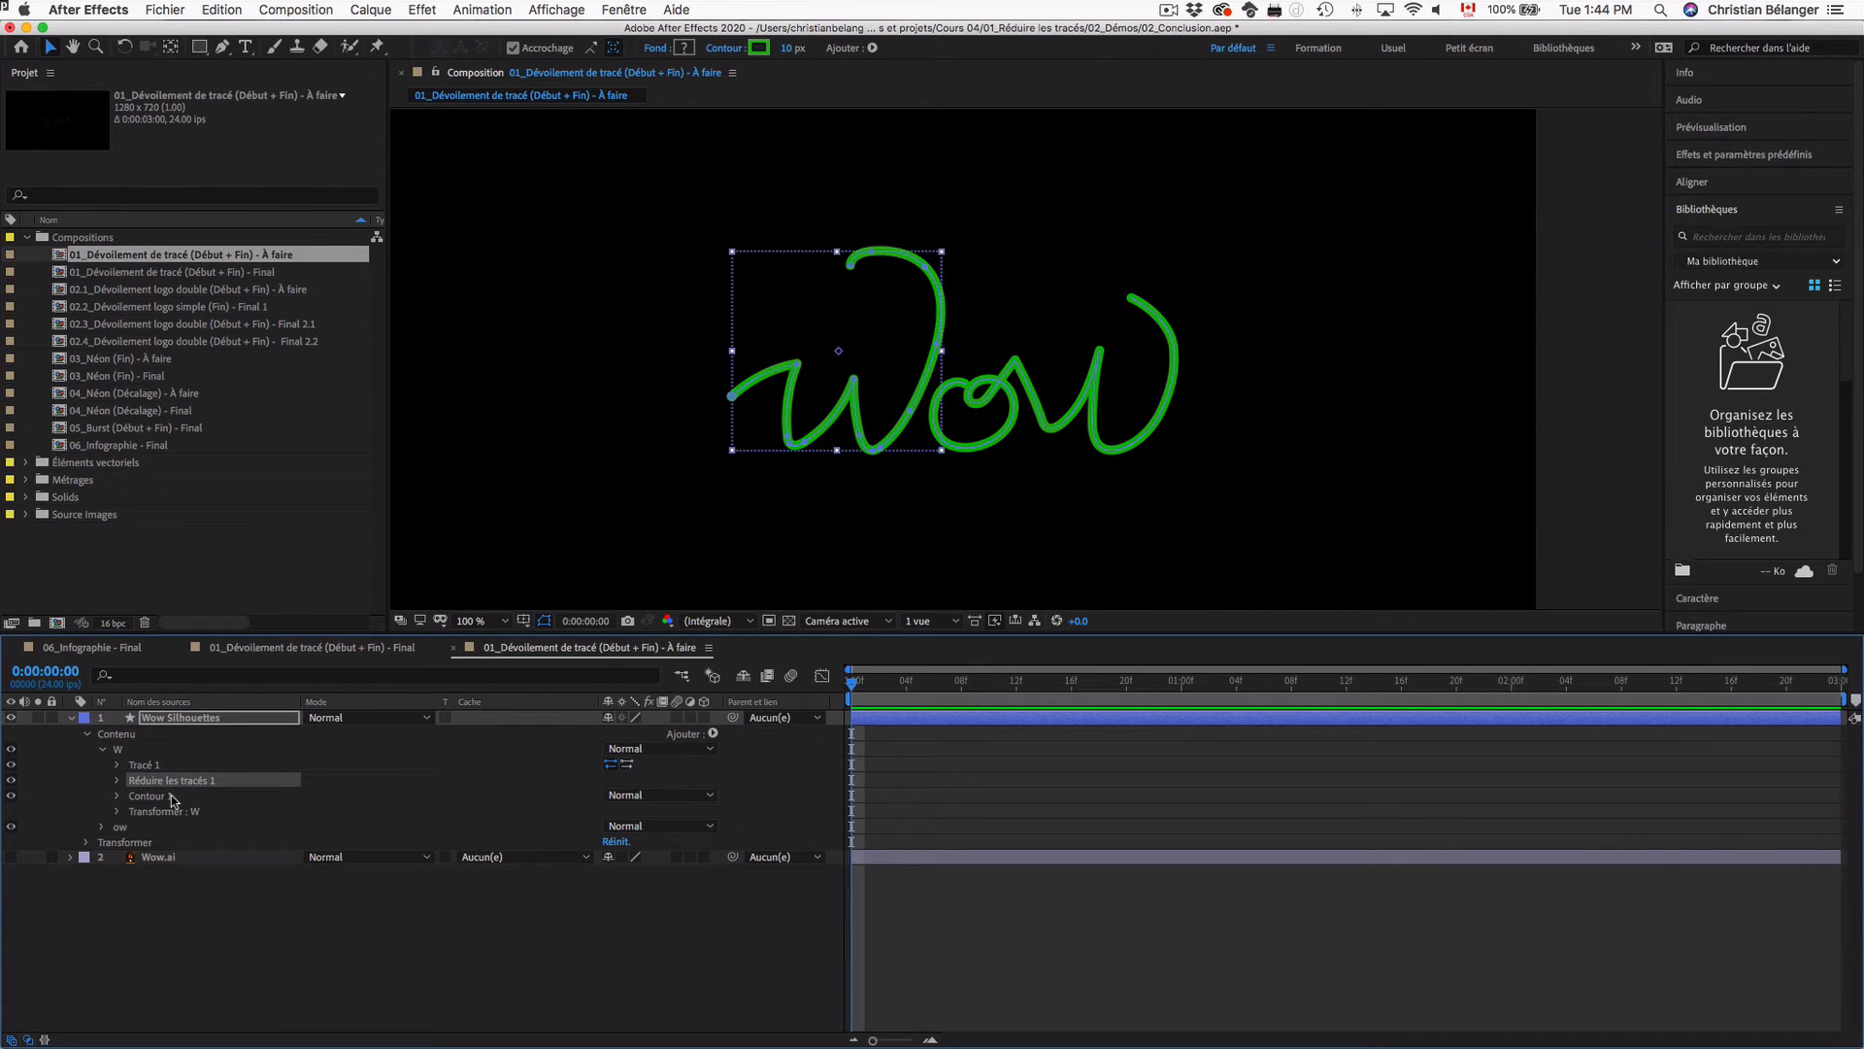
{"action": "key", "text": "Delete"}
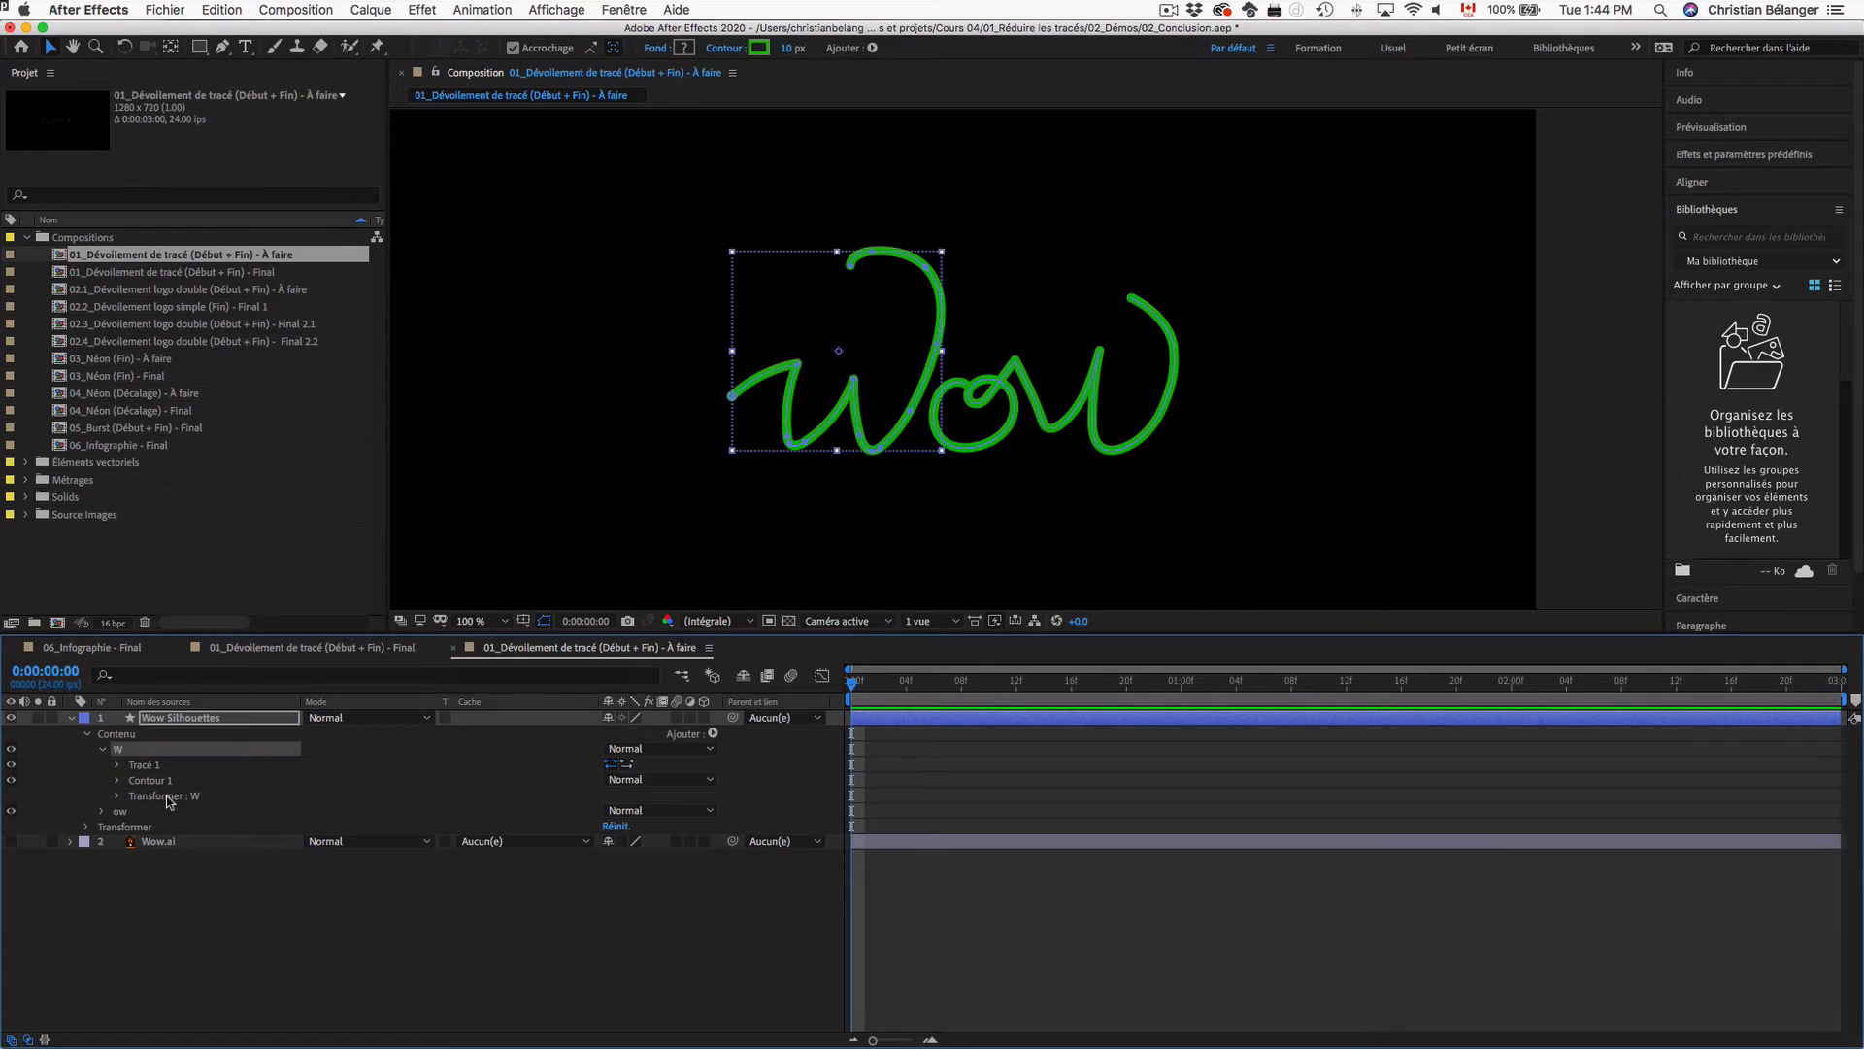
{"action": "left_click", "coordinate": [102, 750]}
Step: Add one Réduire les tracés operator to the Contenu of Wow Silhouettes so that it applies to both the W and ow groups
{"action": "left_click", "coordinate": [110, 736]}
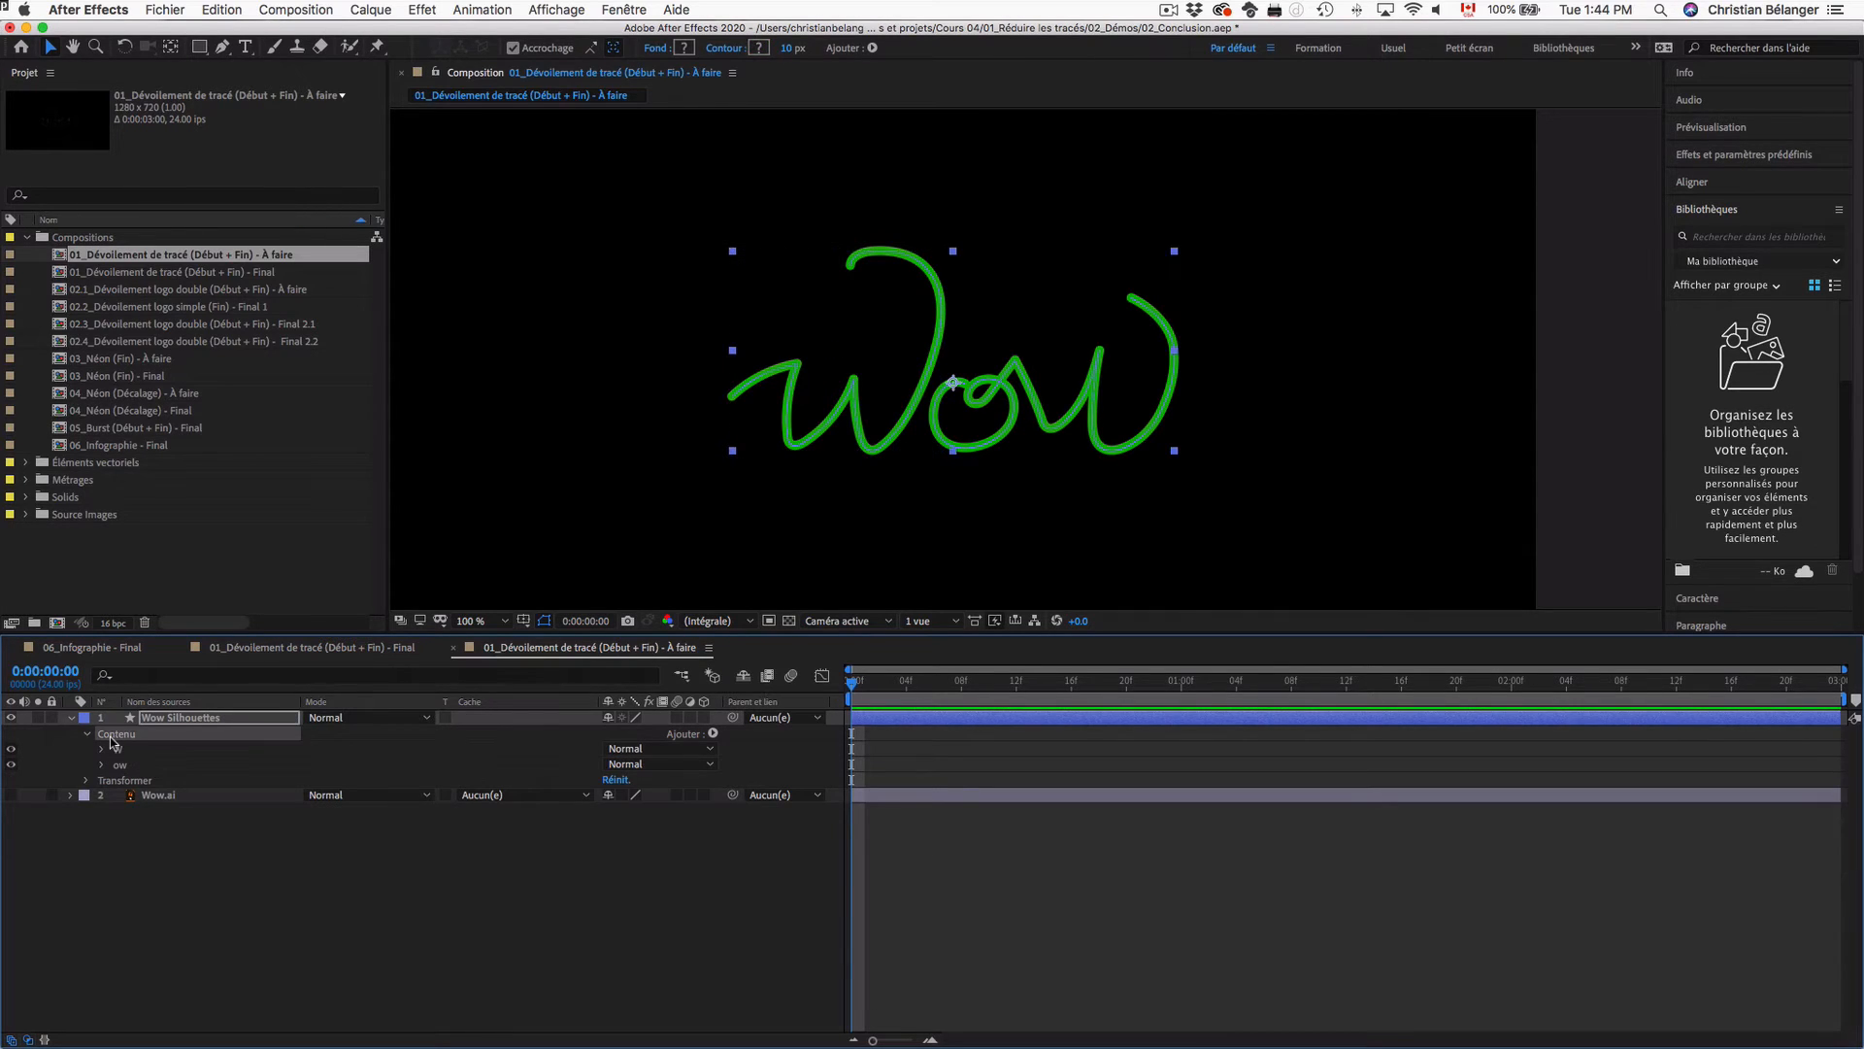
{"action": "left_click", "coordinate": [714, 734]}
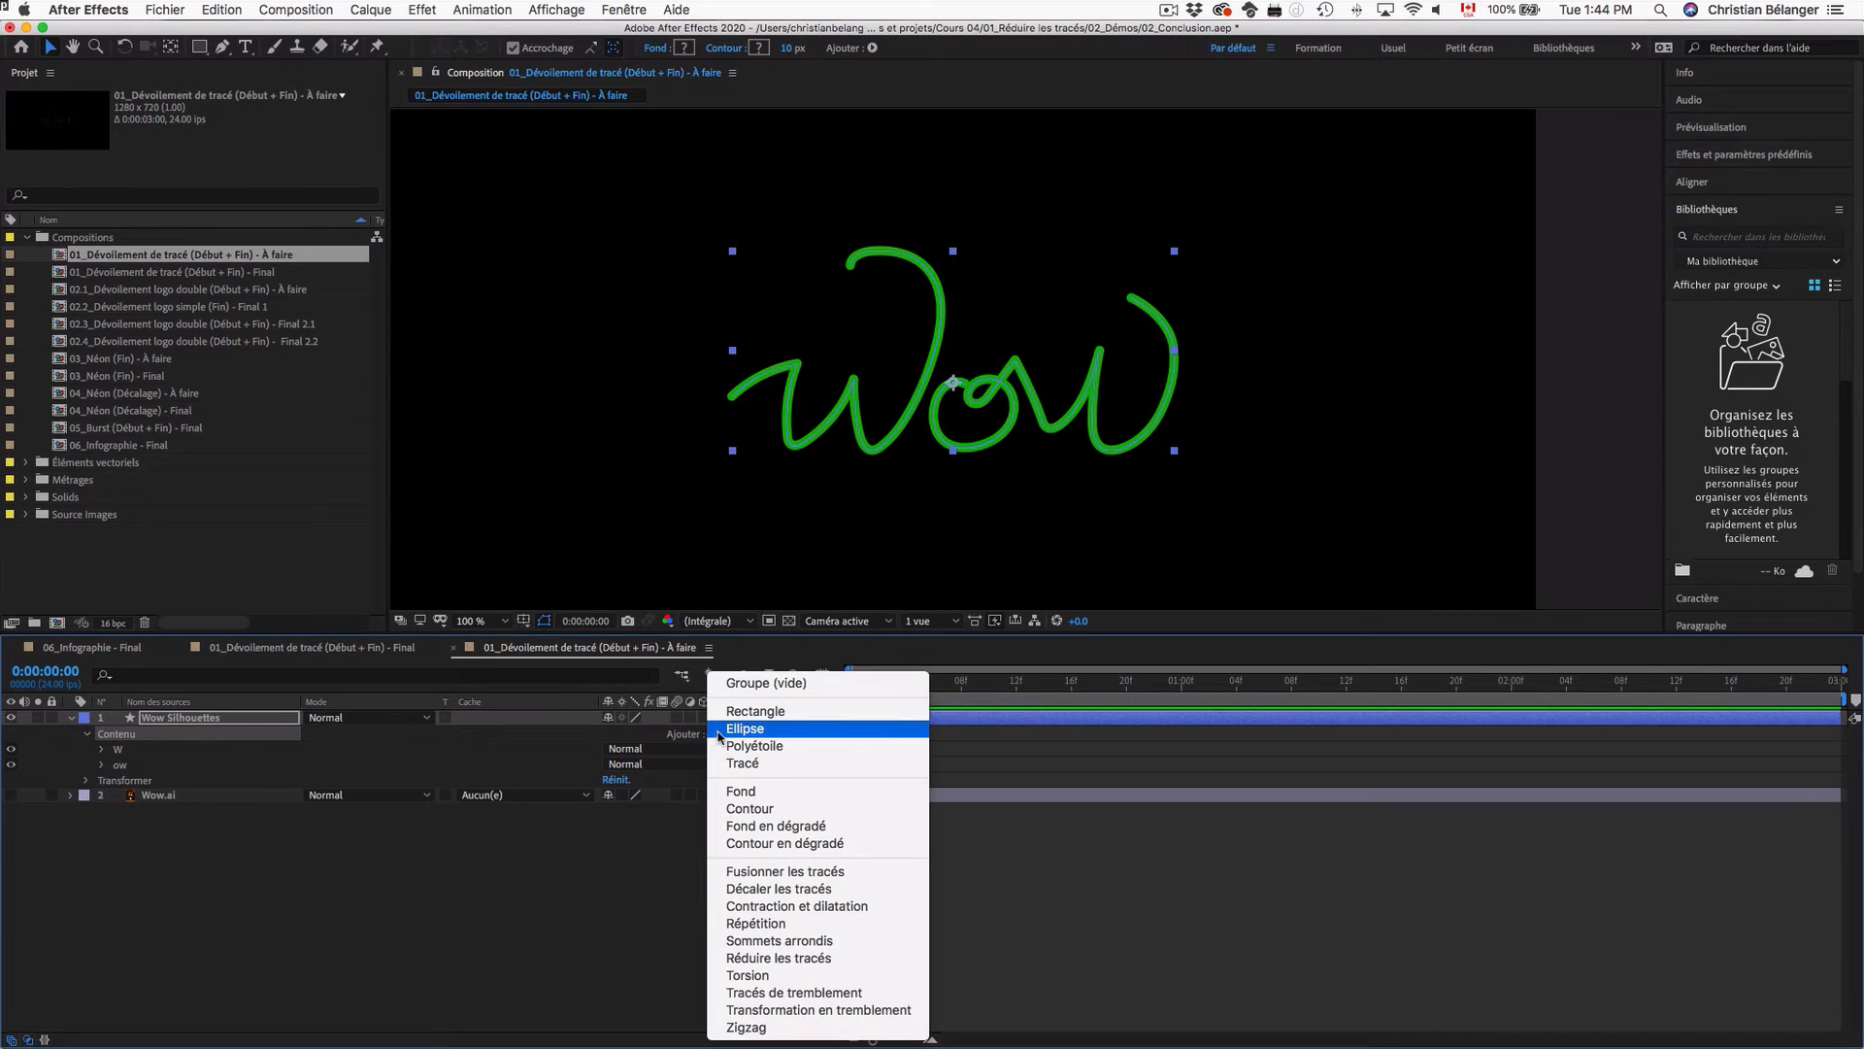
{"action": "left_click", "coordinate": [597, 870]}
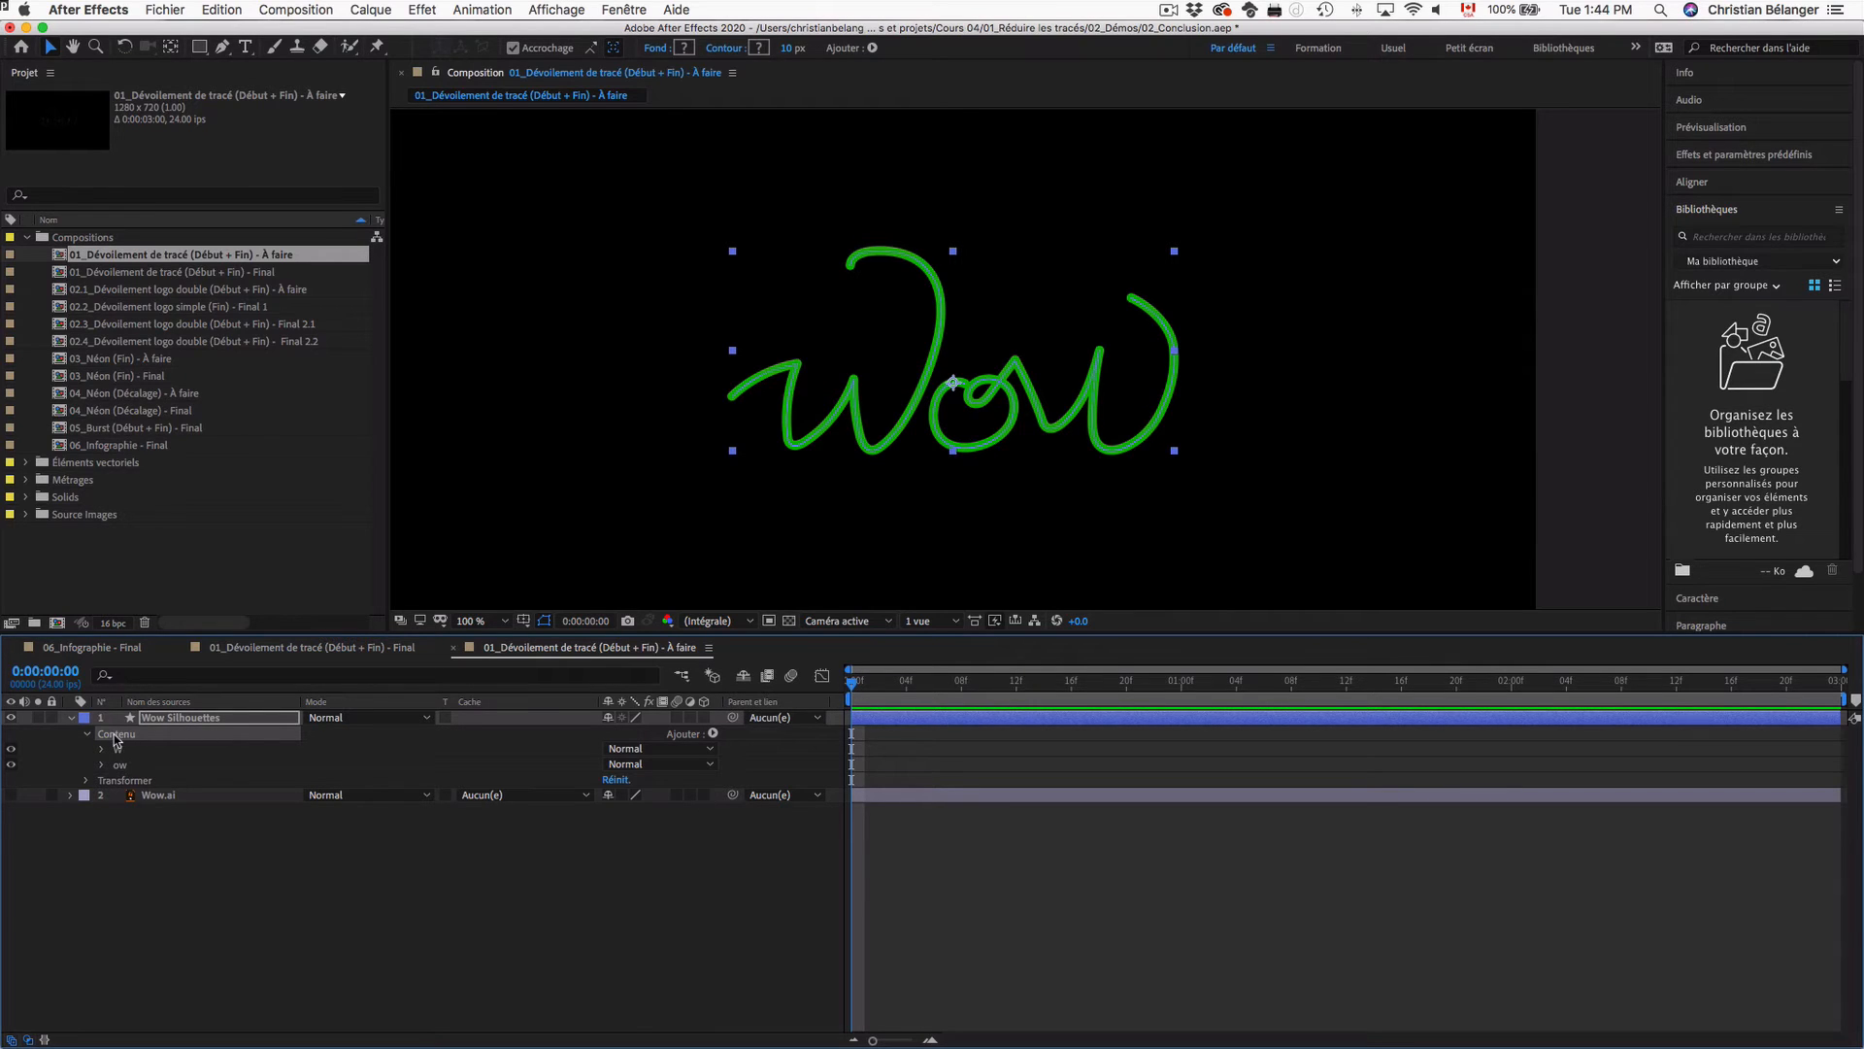
{"action": "left_click", "coordinate": [713, 733]}
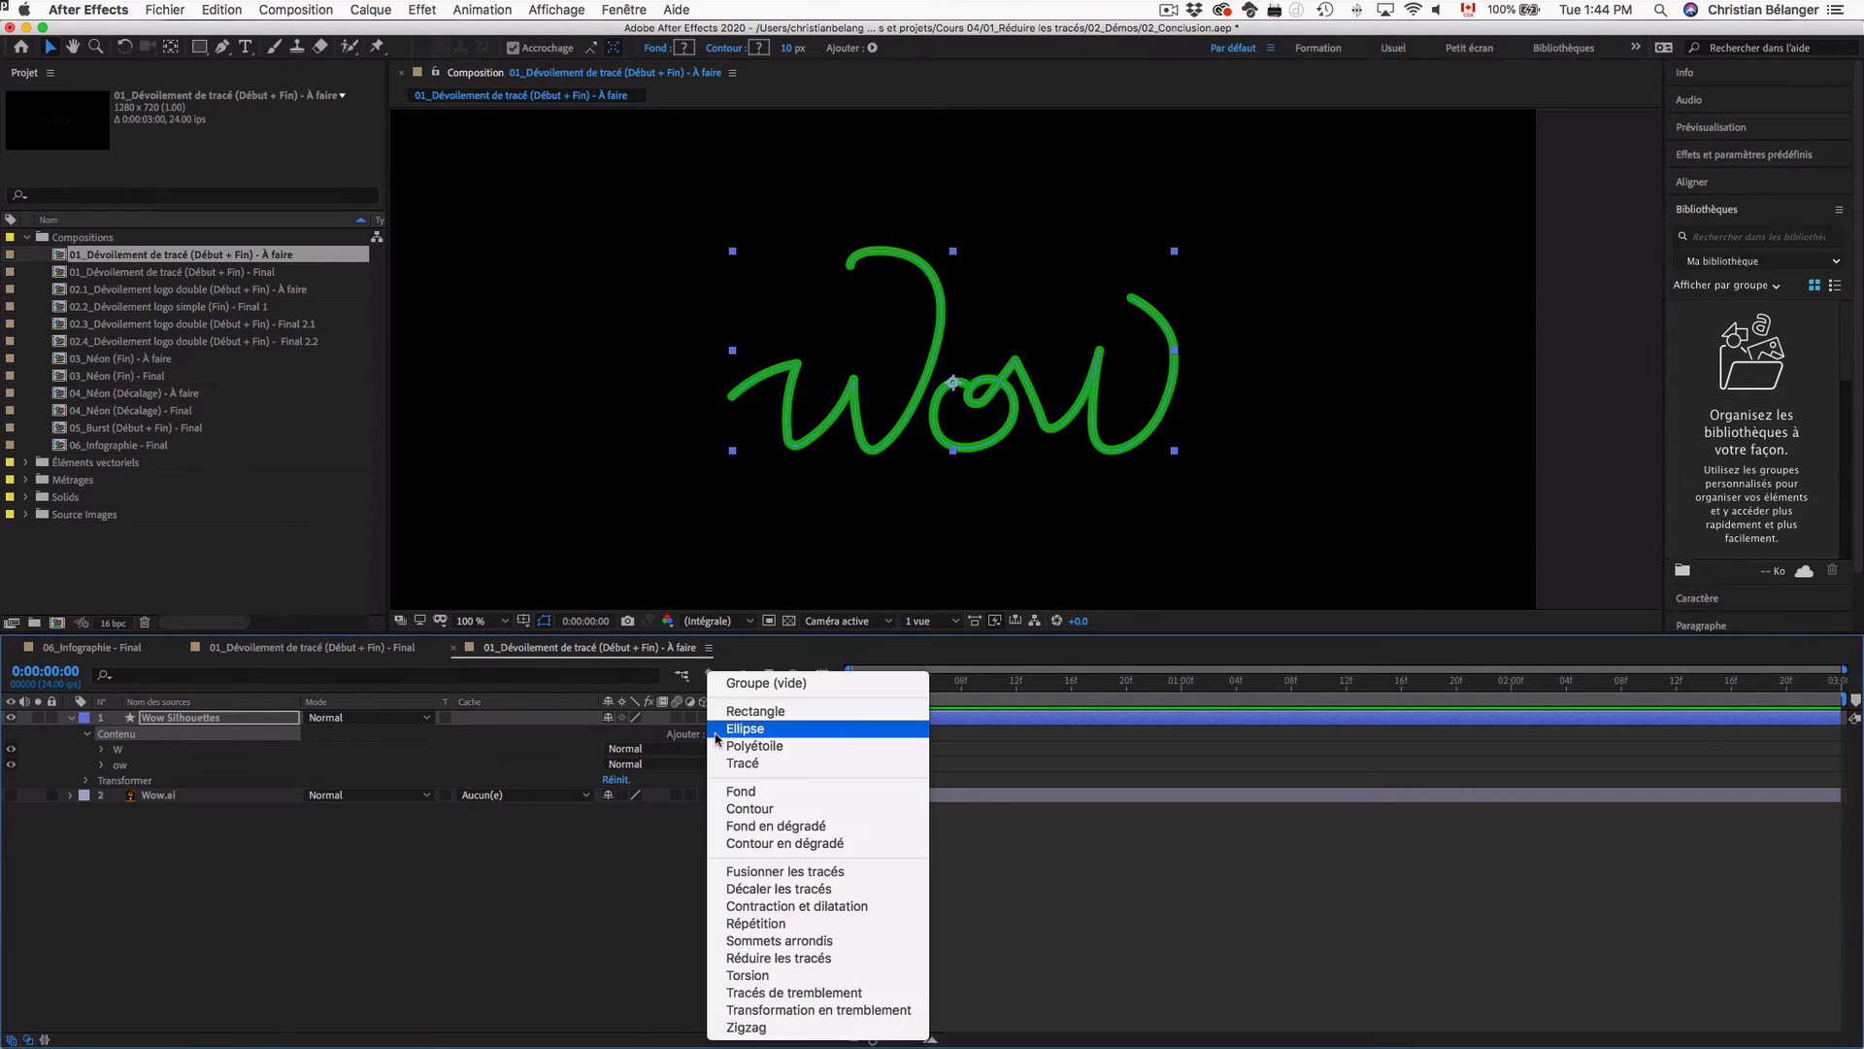
{"action": "left_click", "coordinate": [781, 959]}
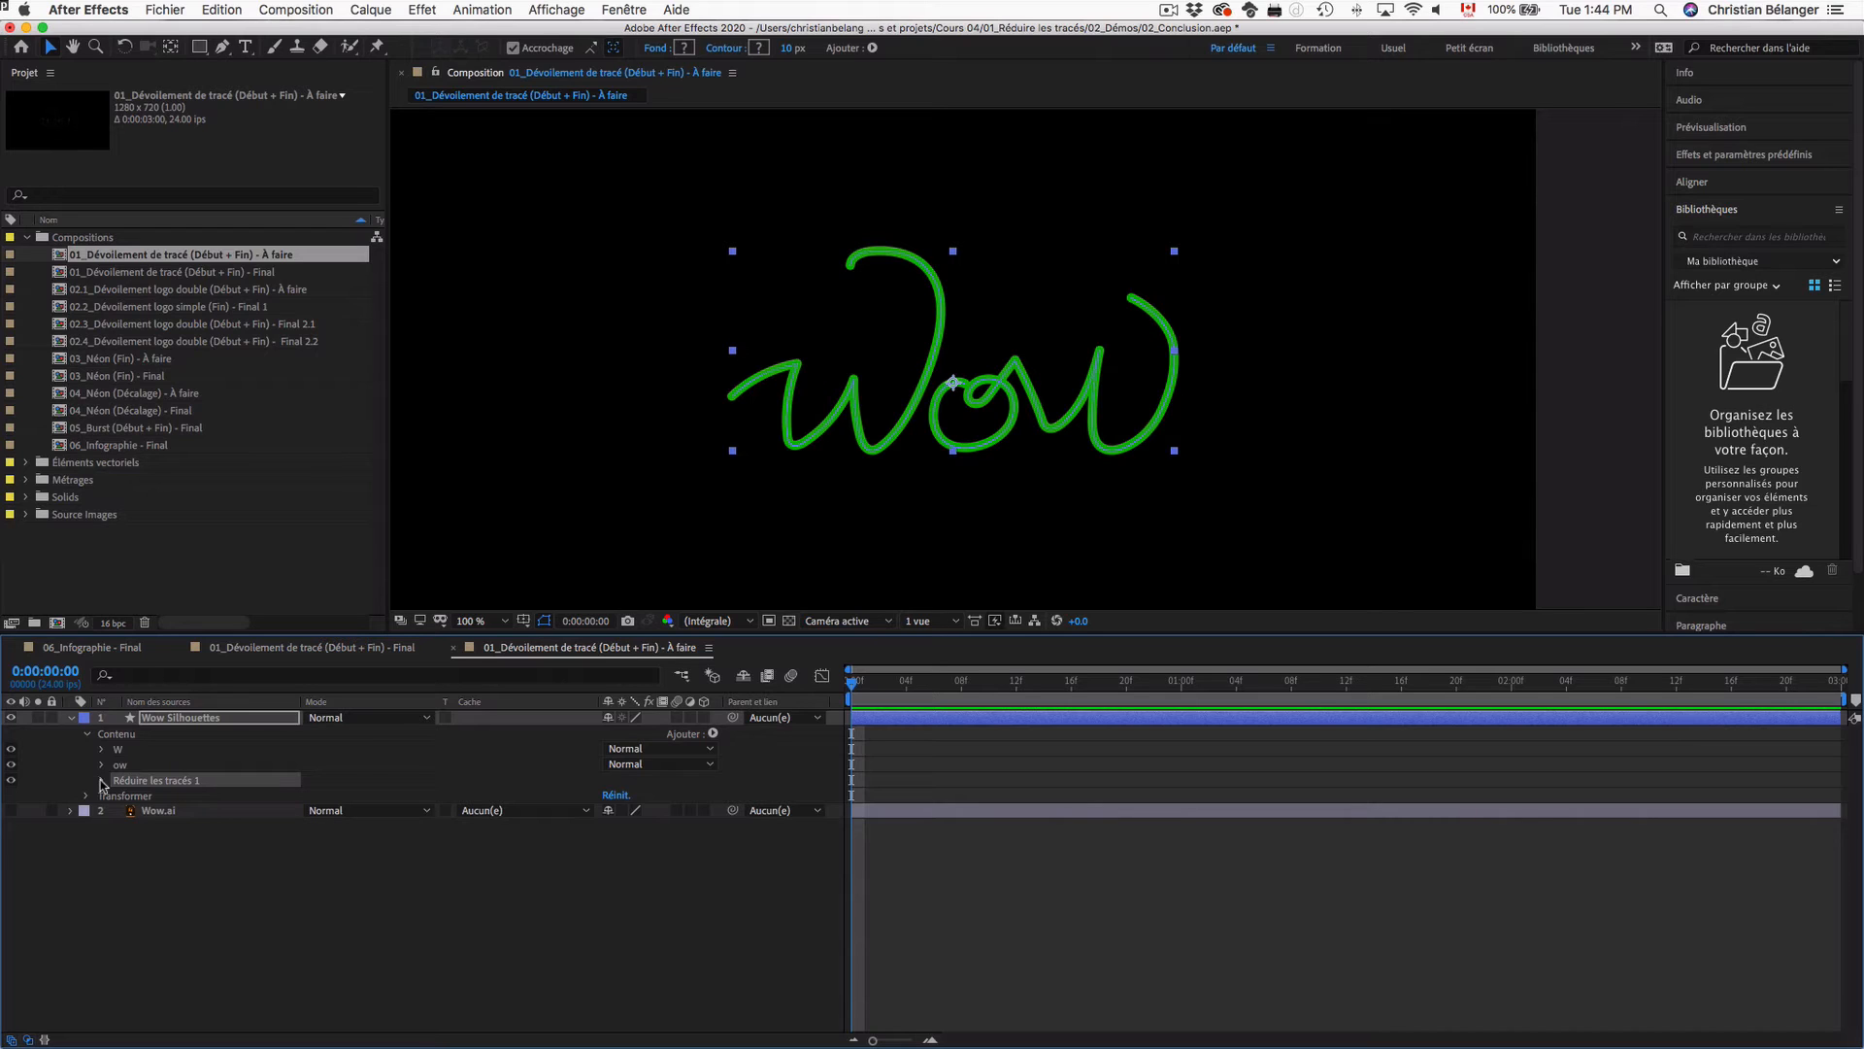
Step: Check the first frame of 01_Dévoilement de tracé (Début + Fin) - Final, and return to the À faire composition
{"action": "double_click", "coordinate": [201, 273]}
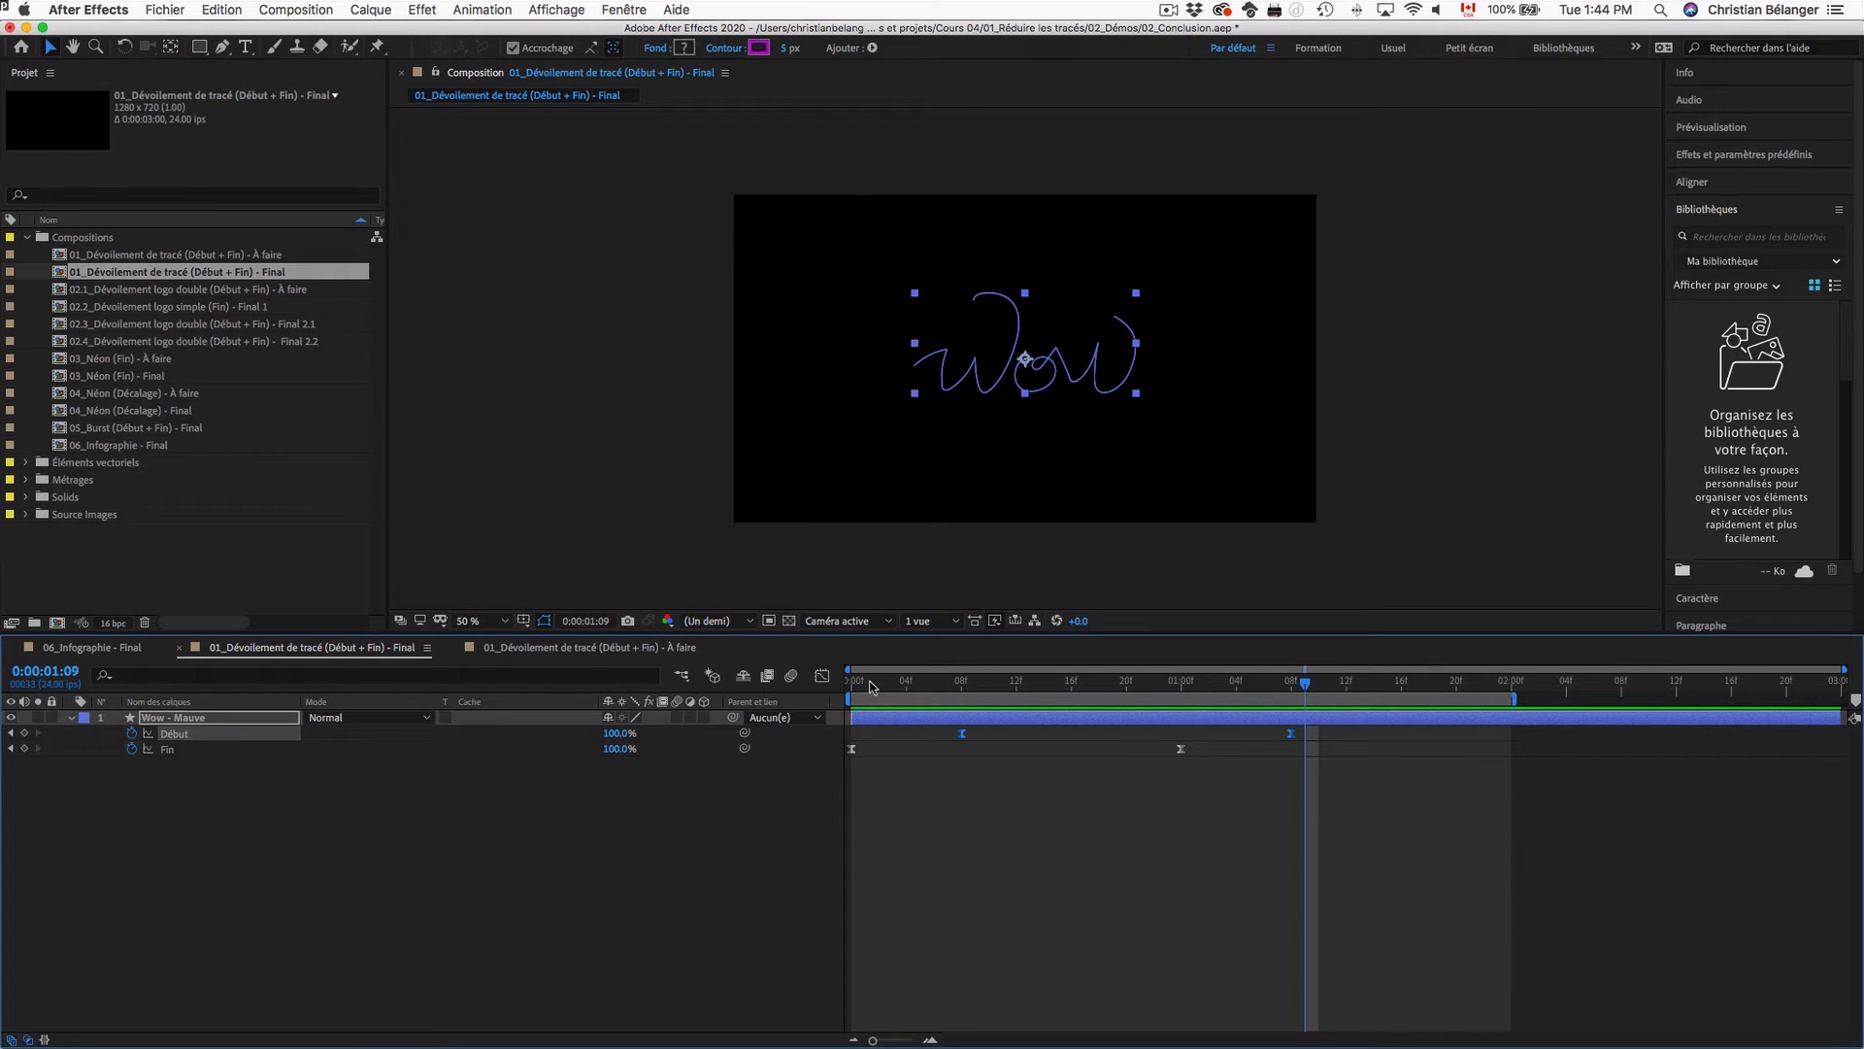
{"action": "mouse_move", "coordinate": [866, 683]}
{"action": "left_mouse_down"}
{"action": "mouse_move", "coordinate": [831, 686]}
{"action": "mouse_move", "coordinate": [1329, 691]}
{"action": "mouse_move", "coordinate": [850, 688]}
{"action": "left_mouse_up"}
{"action": "left_click", "coordinate": [865, 832]}
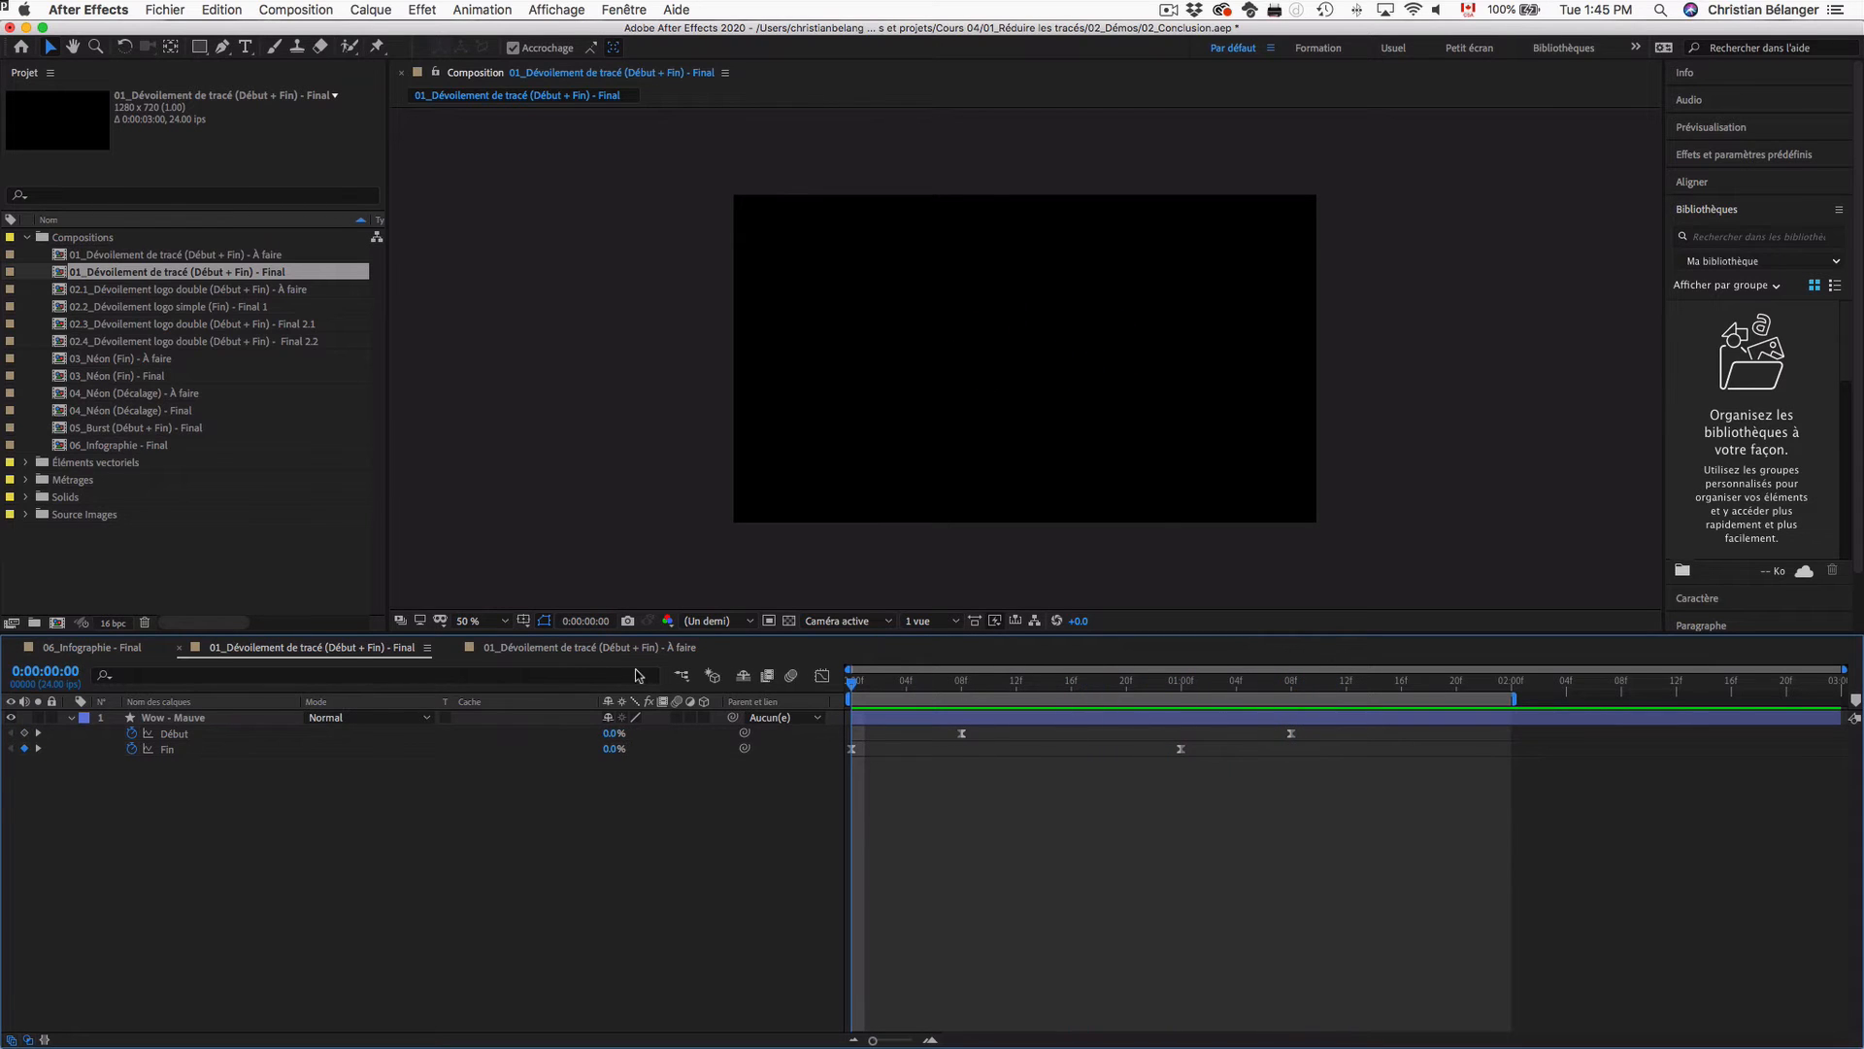
{"action": "double_click", "coordinate": [249, 256]}
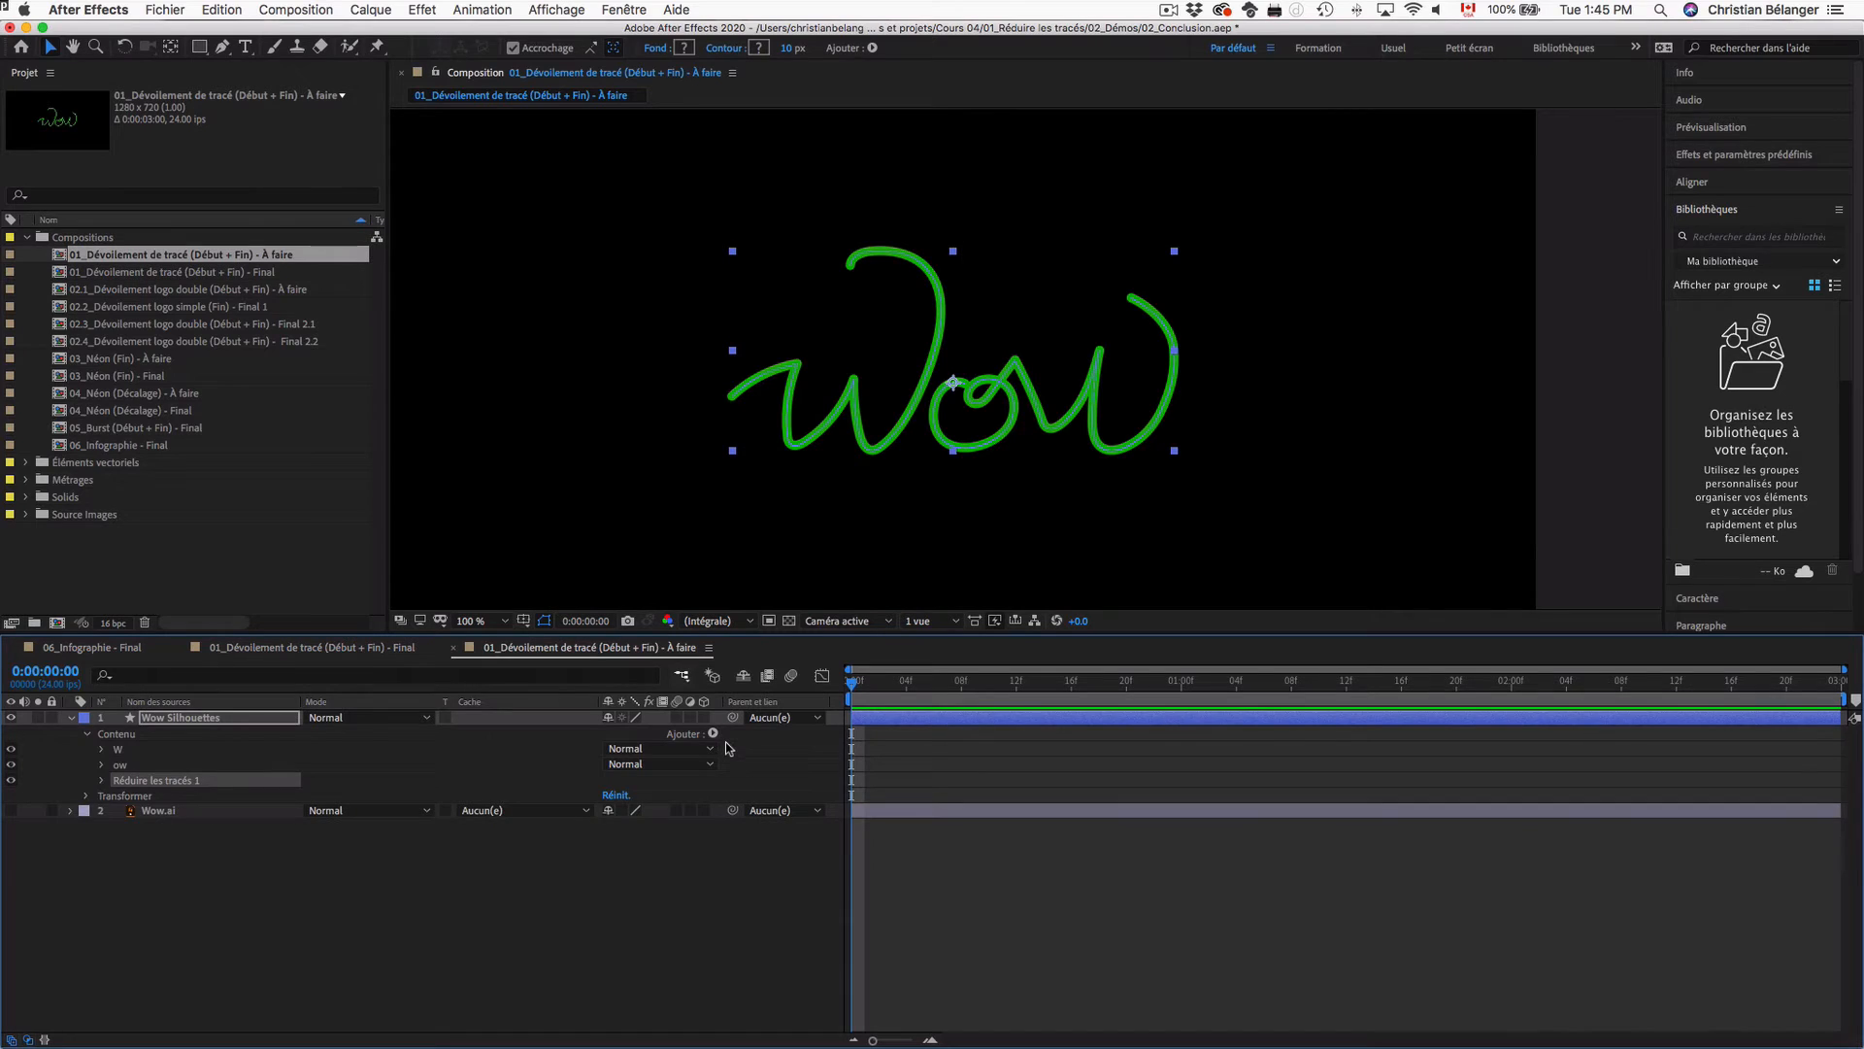
Step: Expand Réduire les tracés 1 and set its Fin to 0%
{"action": "left_click", "coordinate": [101, 781]}
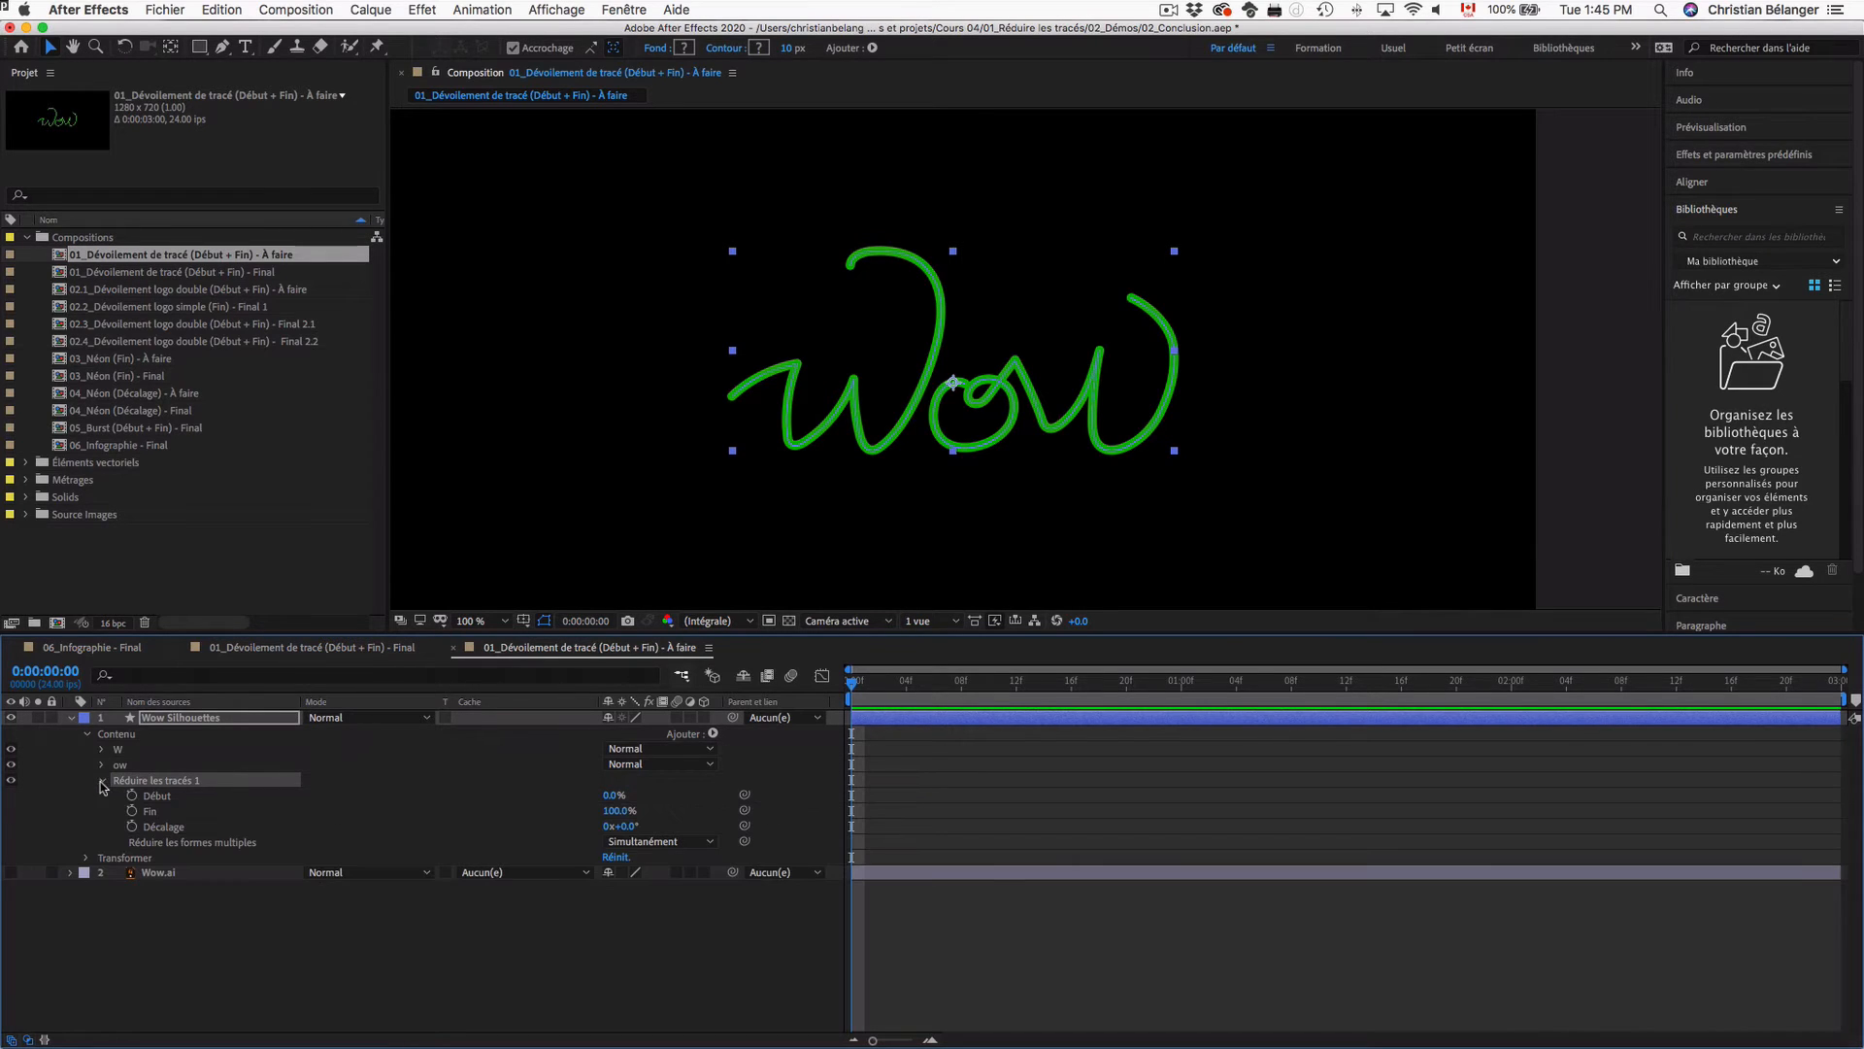
{"action": "left_click", "coordinate": [617, 811]}
{"action": "type", "text": "0"}
{"action": "key", "text": "Return"}
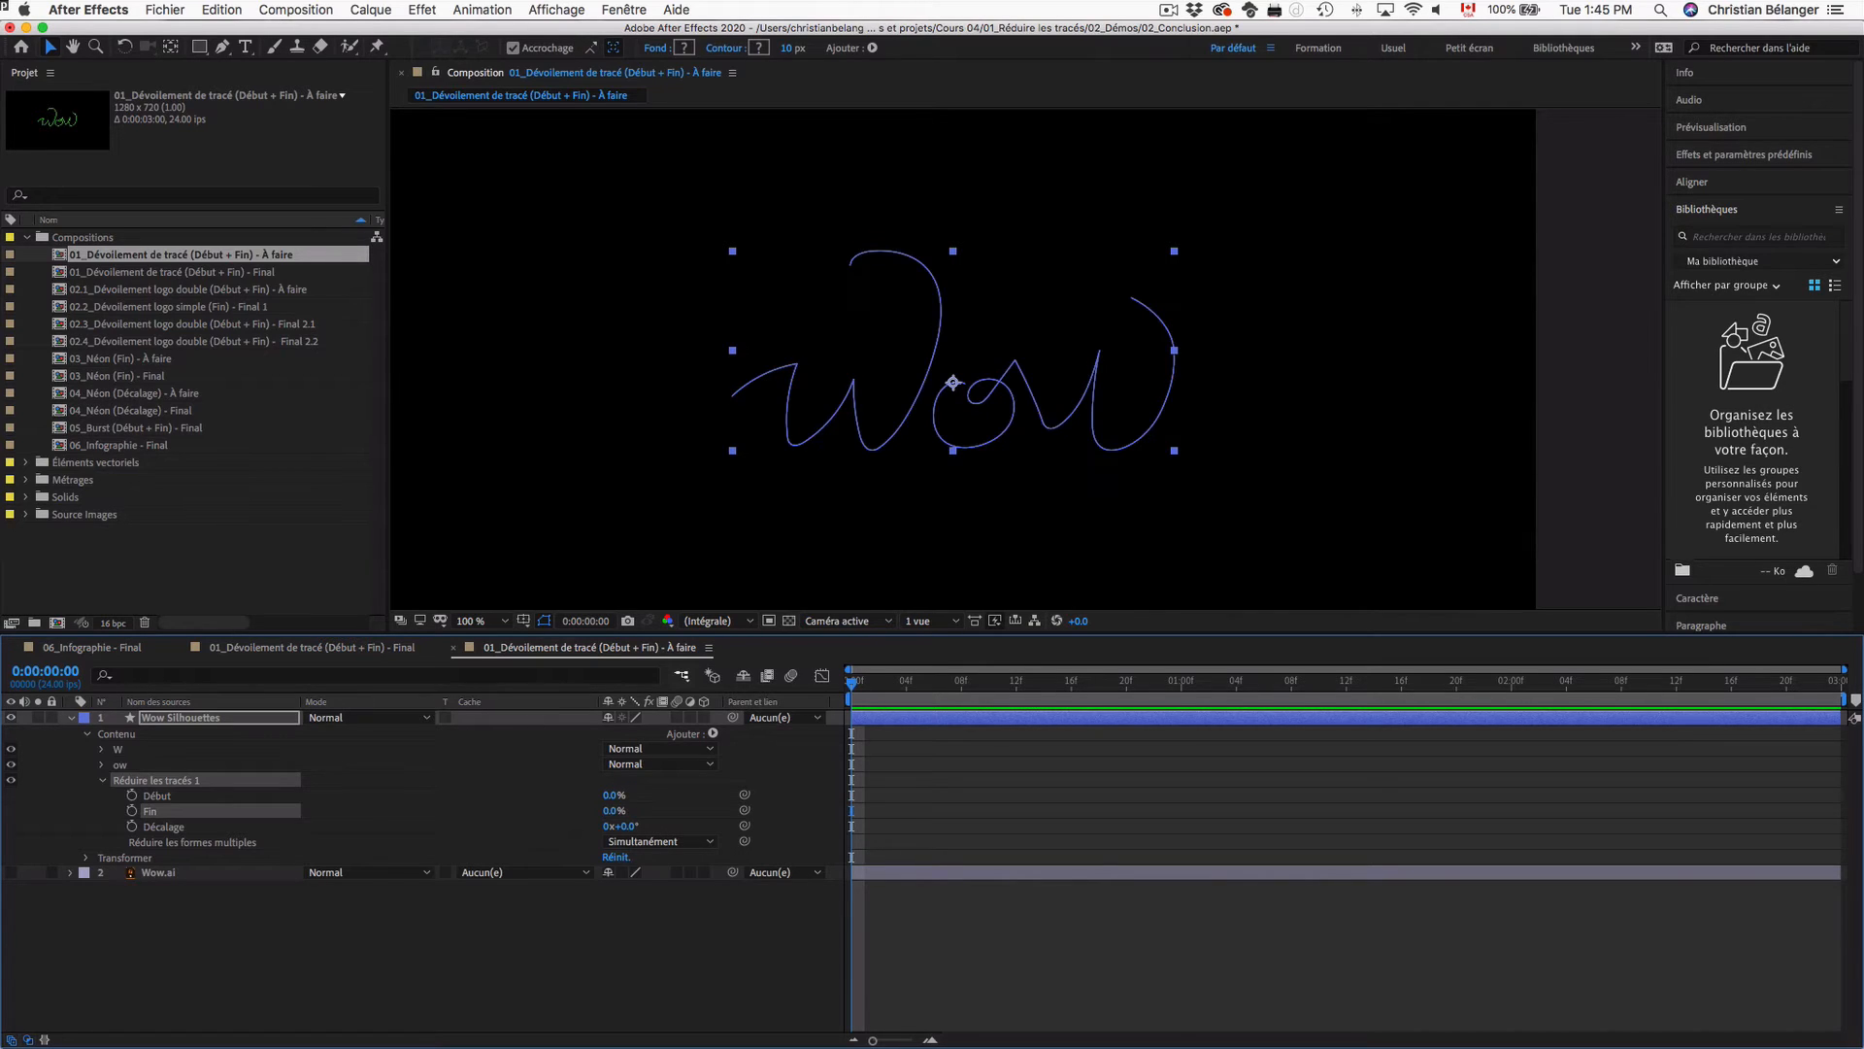
Step: Sweep the Fin value of Réduire les tracés 1 up to 100% to preview the reveal of both groups
{"action": "left_click", "coordinate": [627, 987]}
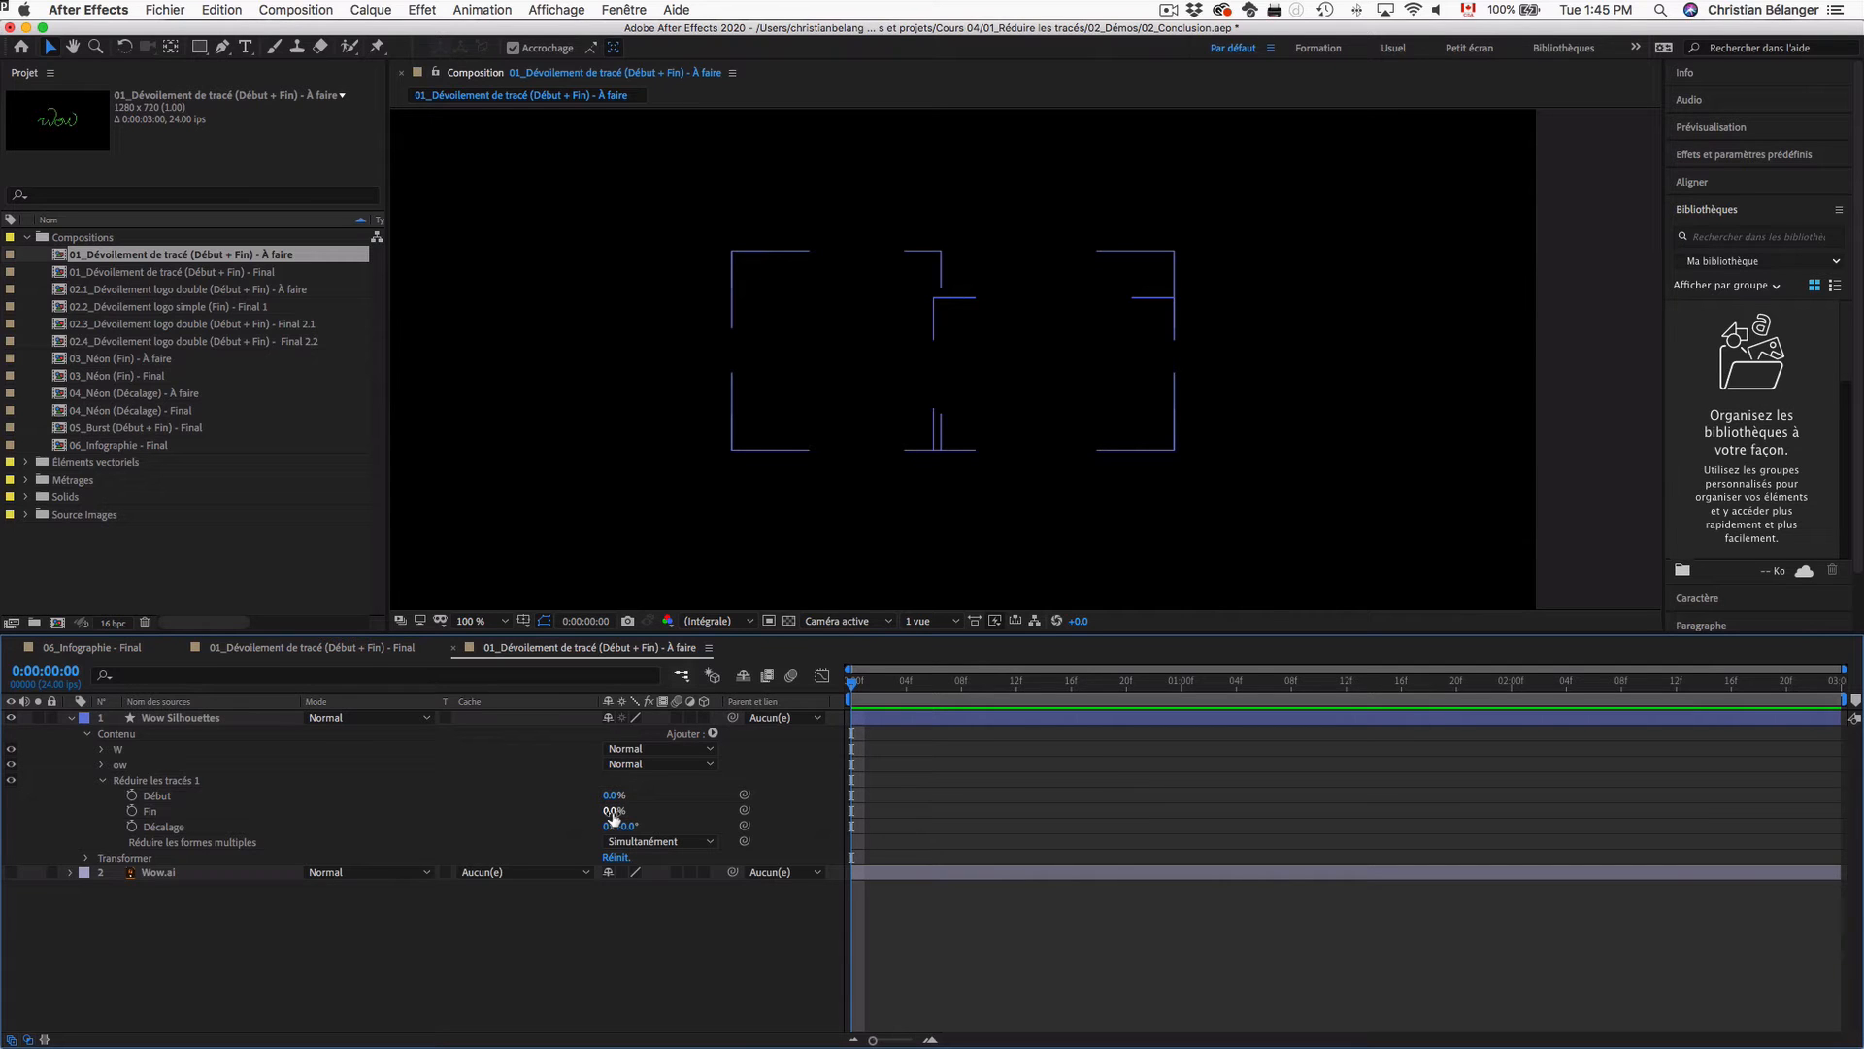
{"action": "left_click_drag", "start_coordinate": [613, 811], "coordinate": [676, 815]}
{"action": "left_click_drag", "start_coordinate": [690, 816], "coordinate": [722, 816]}
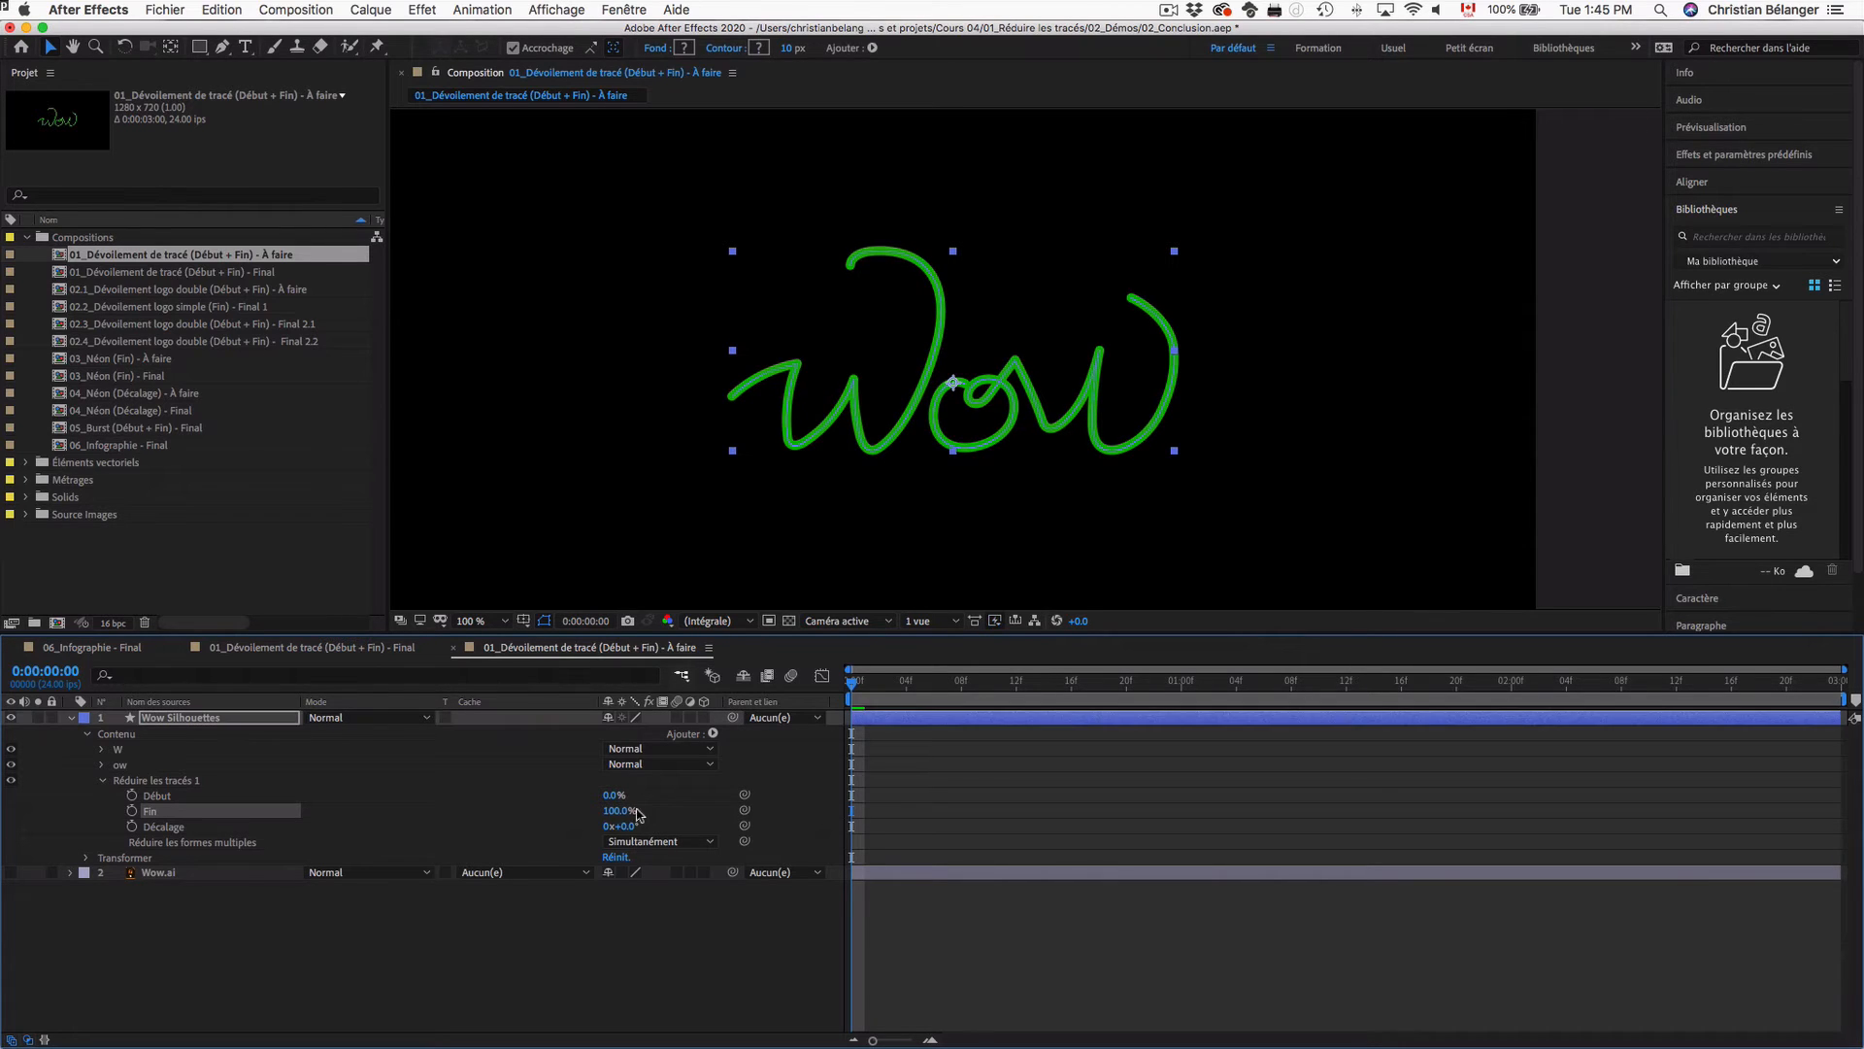
Step: Reset Fin to 0% and raise it to 37% to show both groups partially drawn
{"action": "left_click", "coordinate": [615, 811]}
{"action": "type", "text": "0"}
{"action": "key", "text": "Return"}
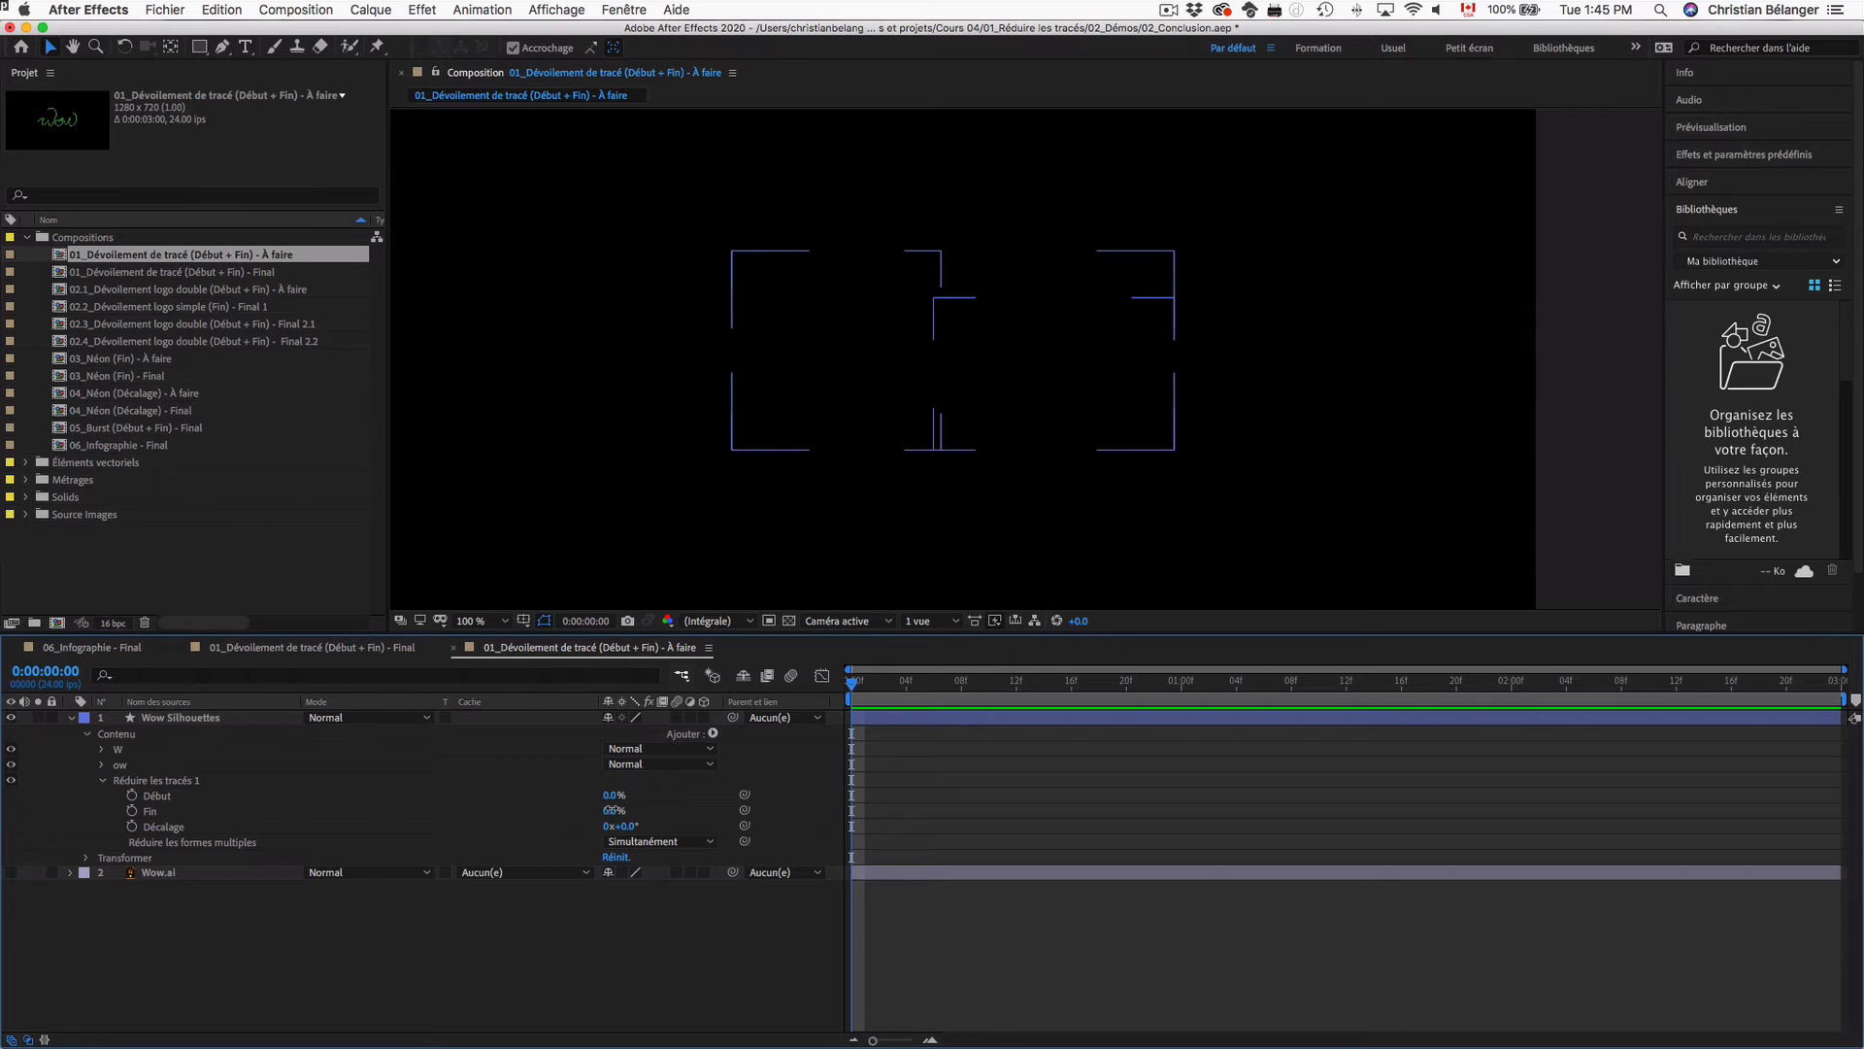
{"action": "mouse_move", "coordinate": [611, 810]}
{"action": "left_mouse_down"}
{"action": "mouse_move", "coordinate": [715, 808]}
{"action": "mouse_move", "coordinate": [614, 810]}
{"action": "mouse_move", "coordinate": [633, 810]}
{"action": "left_mouse_up"}
Step: Set Réduire les formes multiples to Individuellement, and raise Fin to 100% to draw the groups one after the other
{"action": "left_click", "coordinate": [222, 845]}
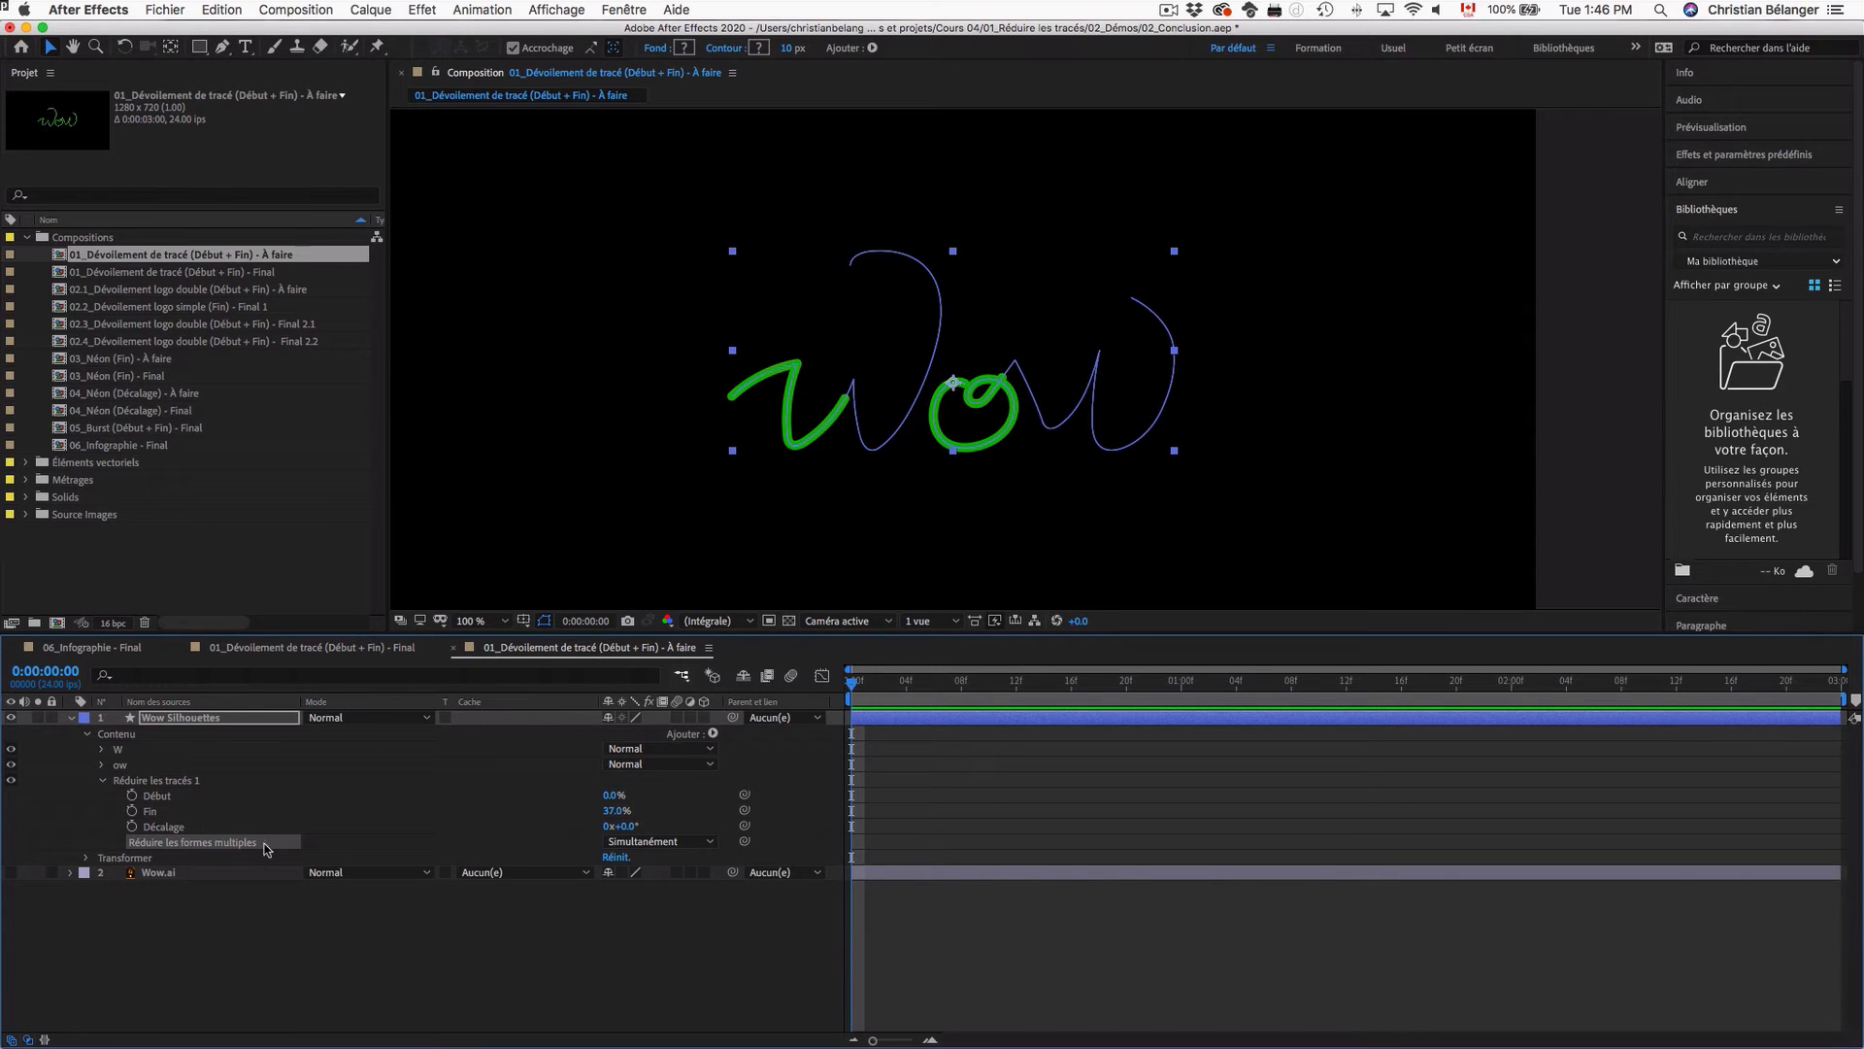
{"action": "left_click", "coordinate": [680, 842]}
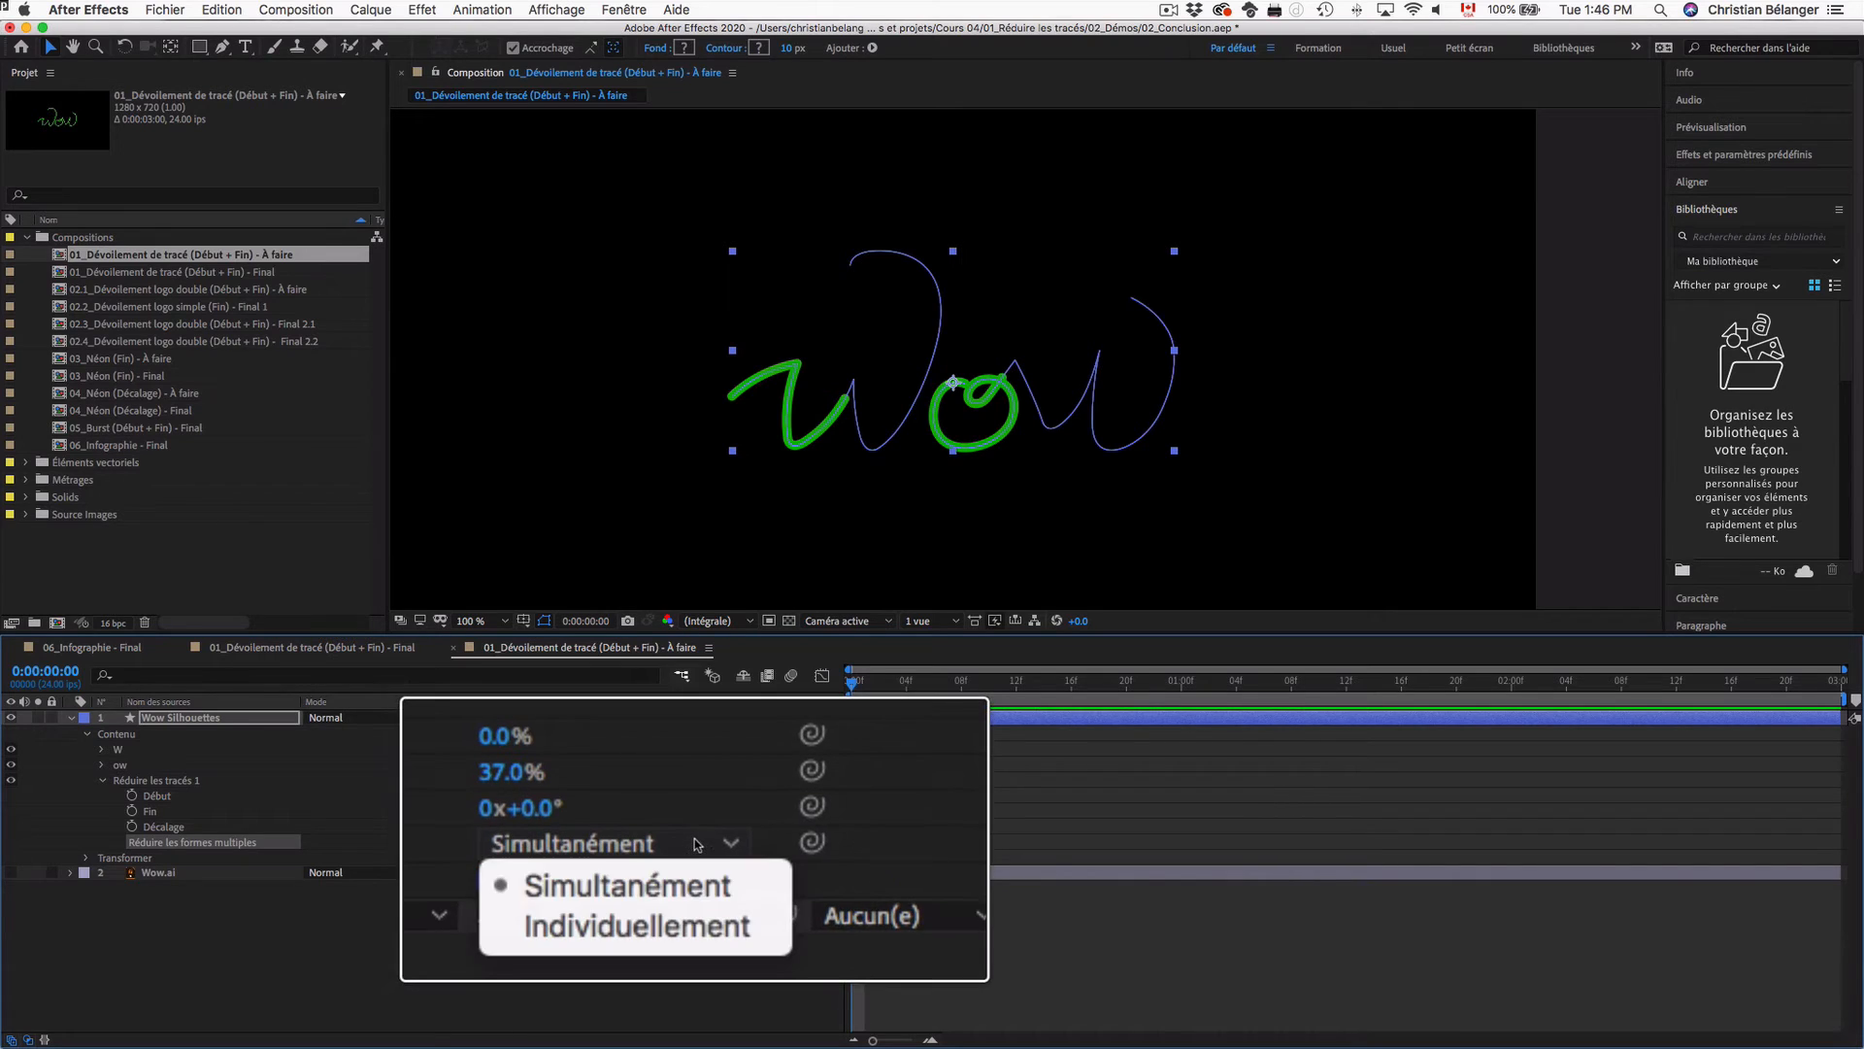
{"action": "left_click", "coordinate": [666, 878]}
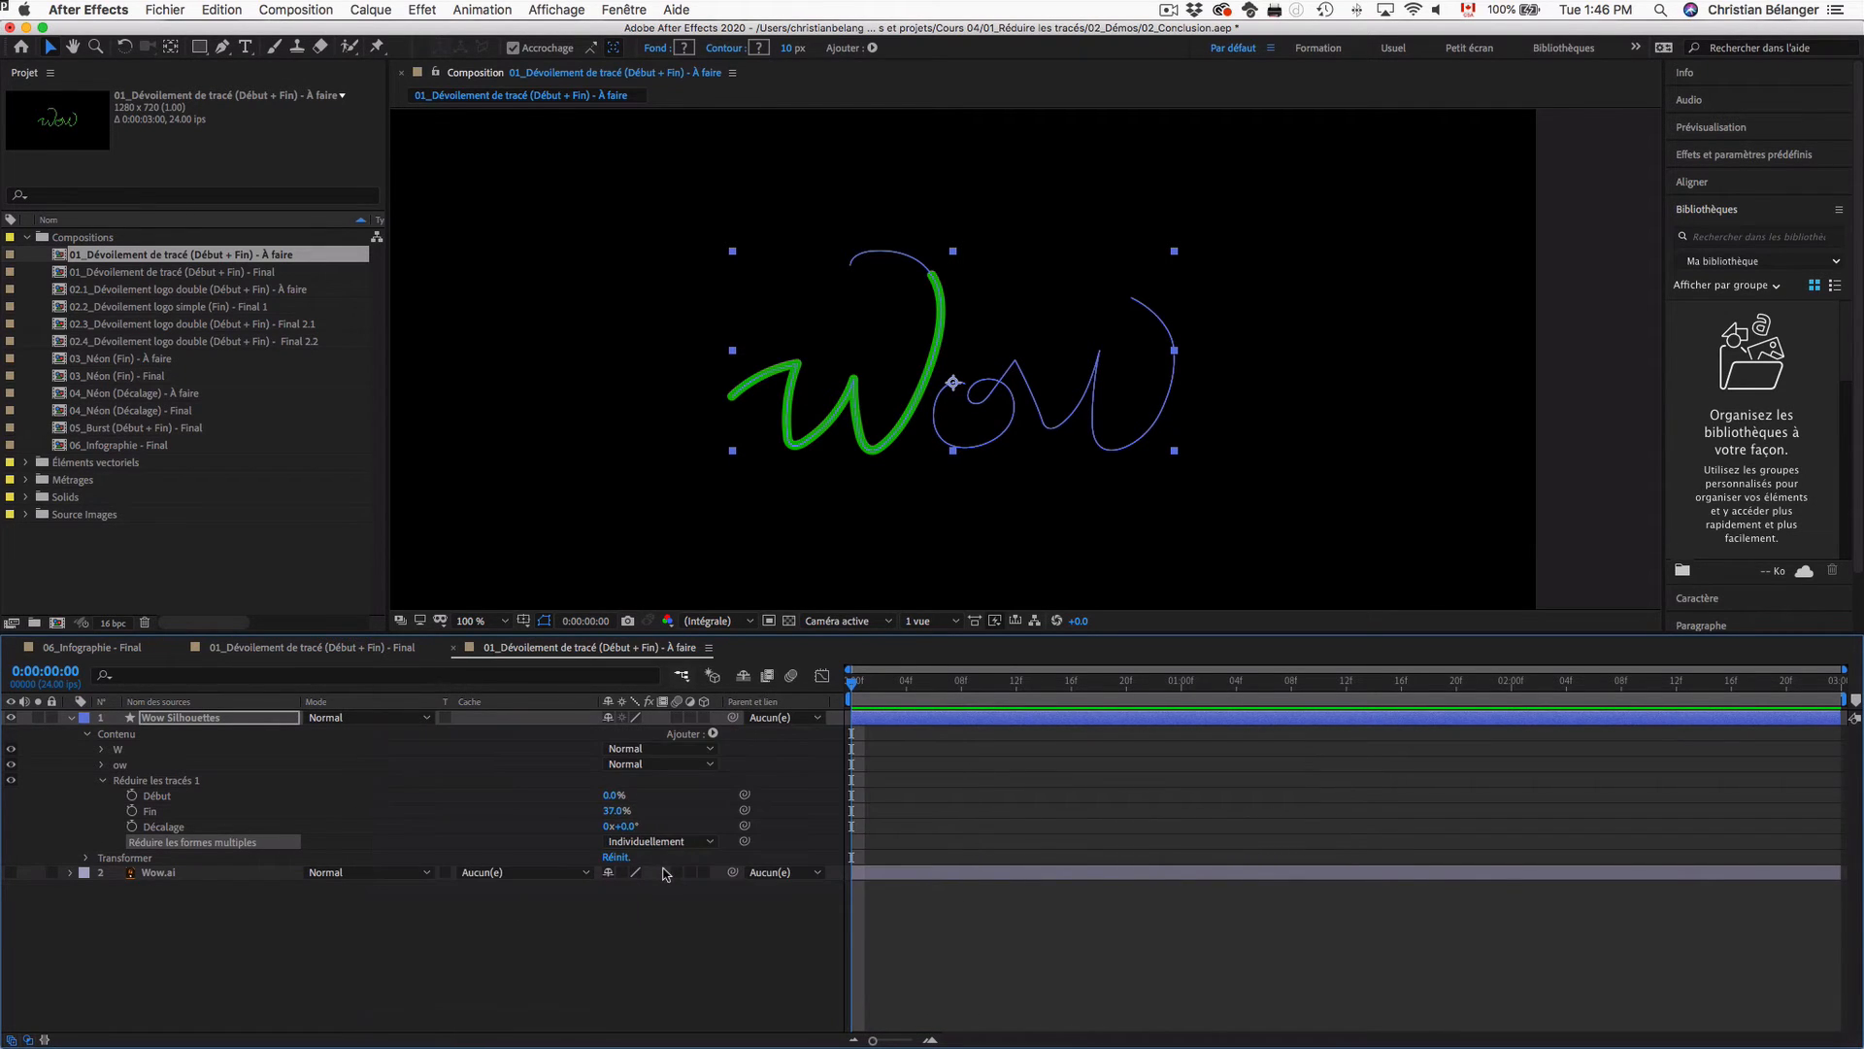
{"action": "mouse_move", "coordinate": [621, 812]}
{"action": "left_mouse_down"}
{"action": "mouse_move", "coordinate": [575, 812]}
{"action": "mouse_move", "coordinate": [678, 813]}
{"action": "left_mouse_up"}
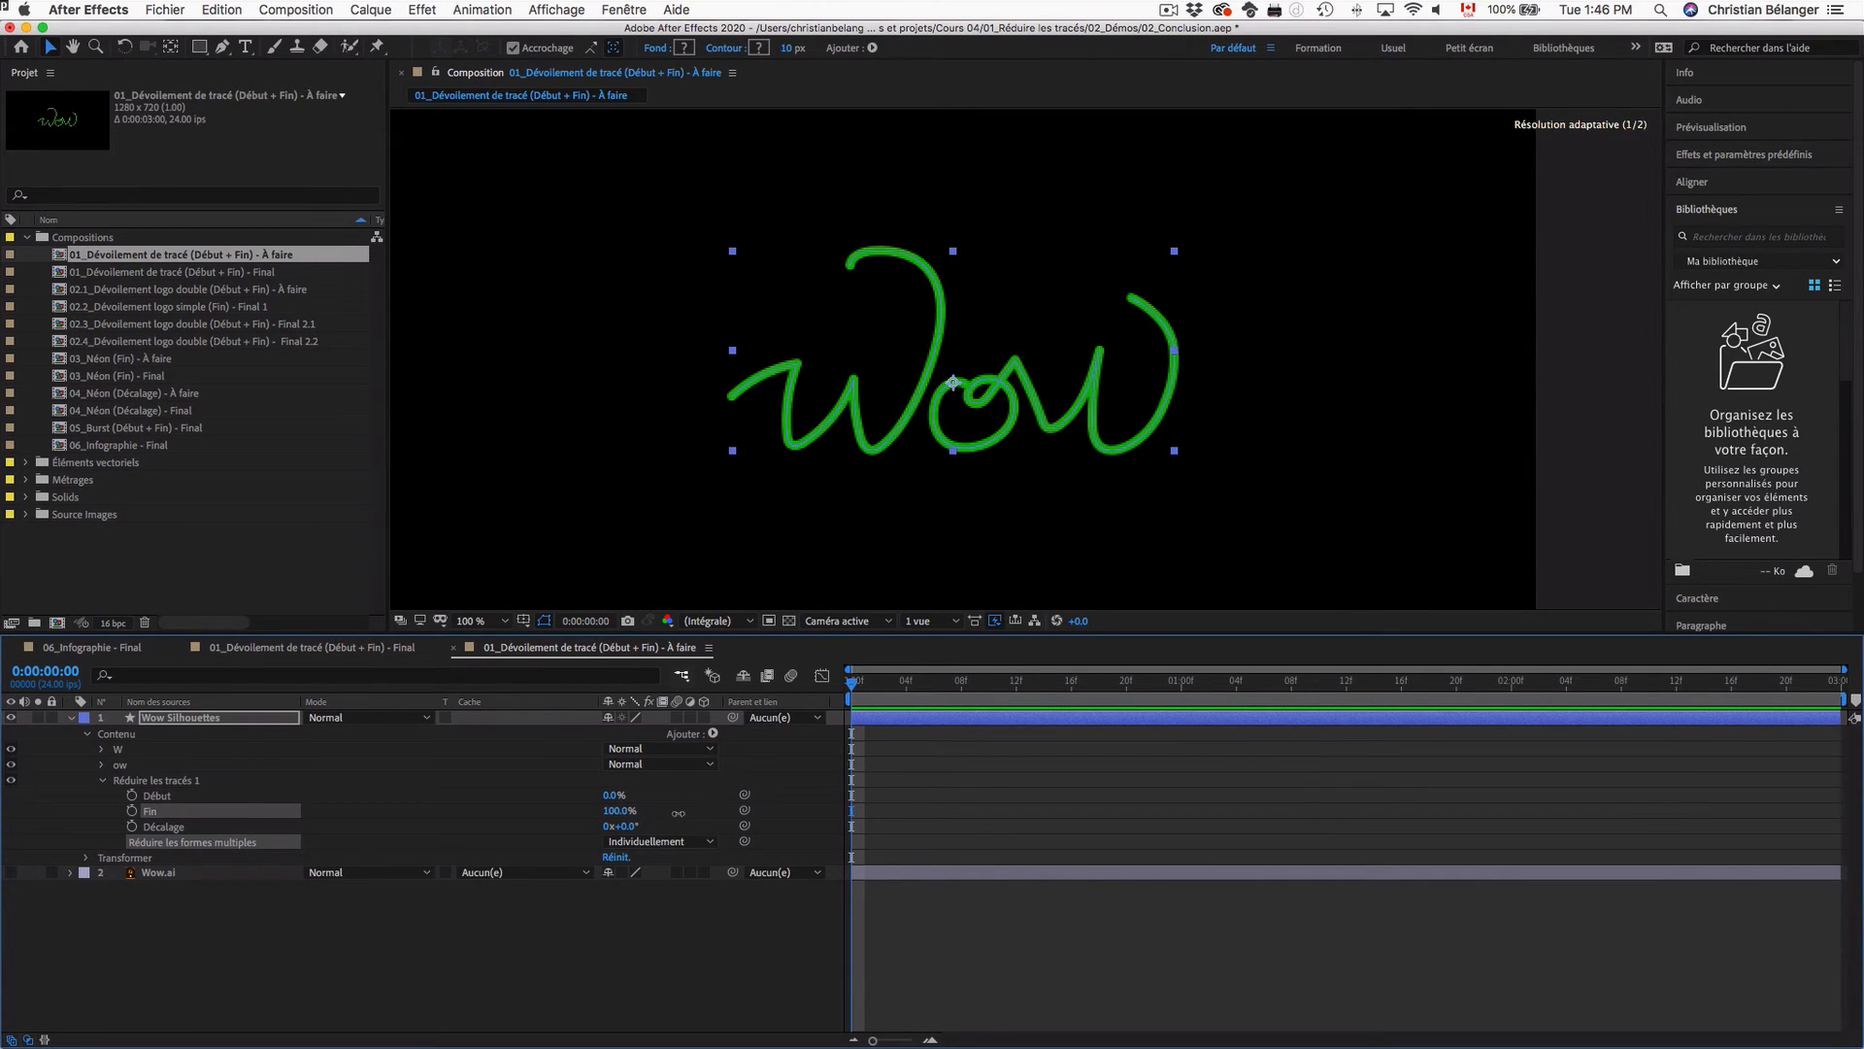
Step: Collapse Réduire les tracés 1 and review the order of W, ow and the operator by selecting each in turn
{"action": "left_click", "coordinate": [105, 780]}
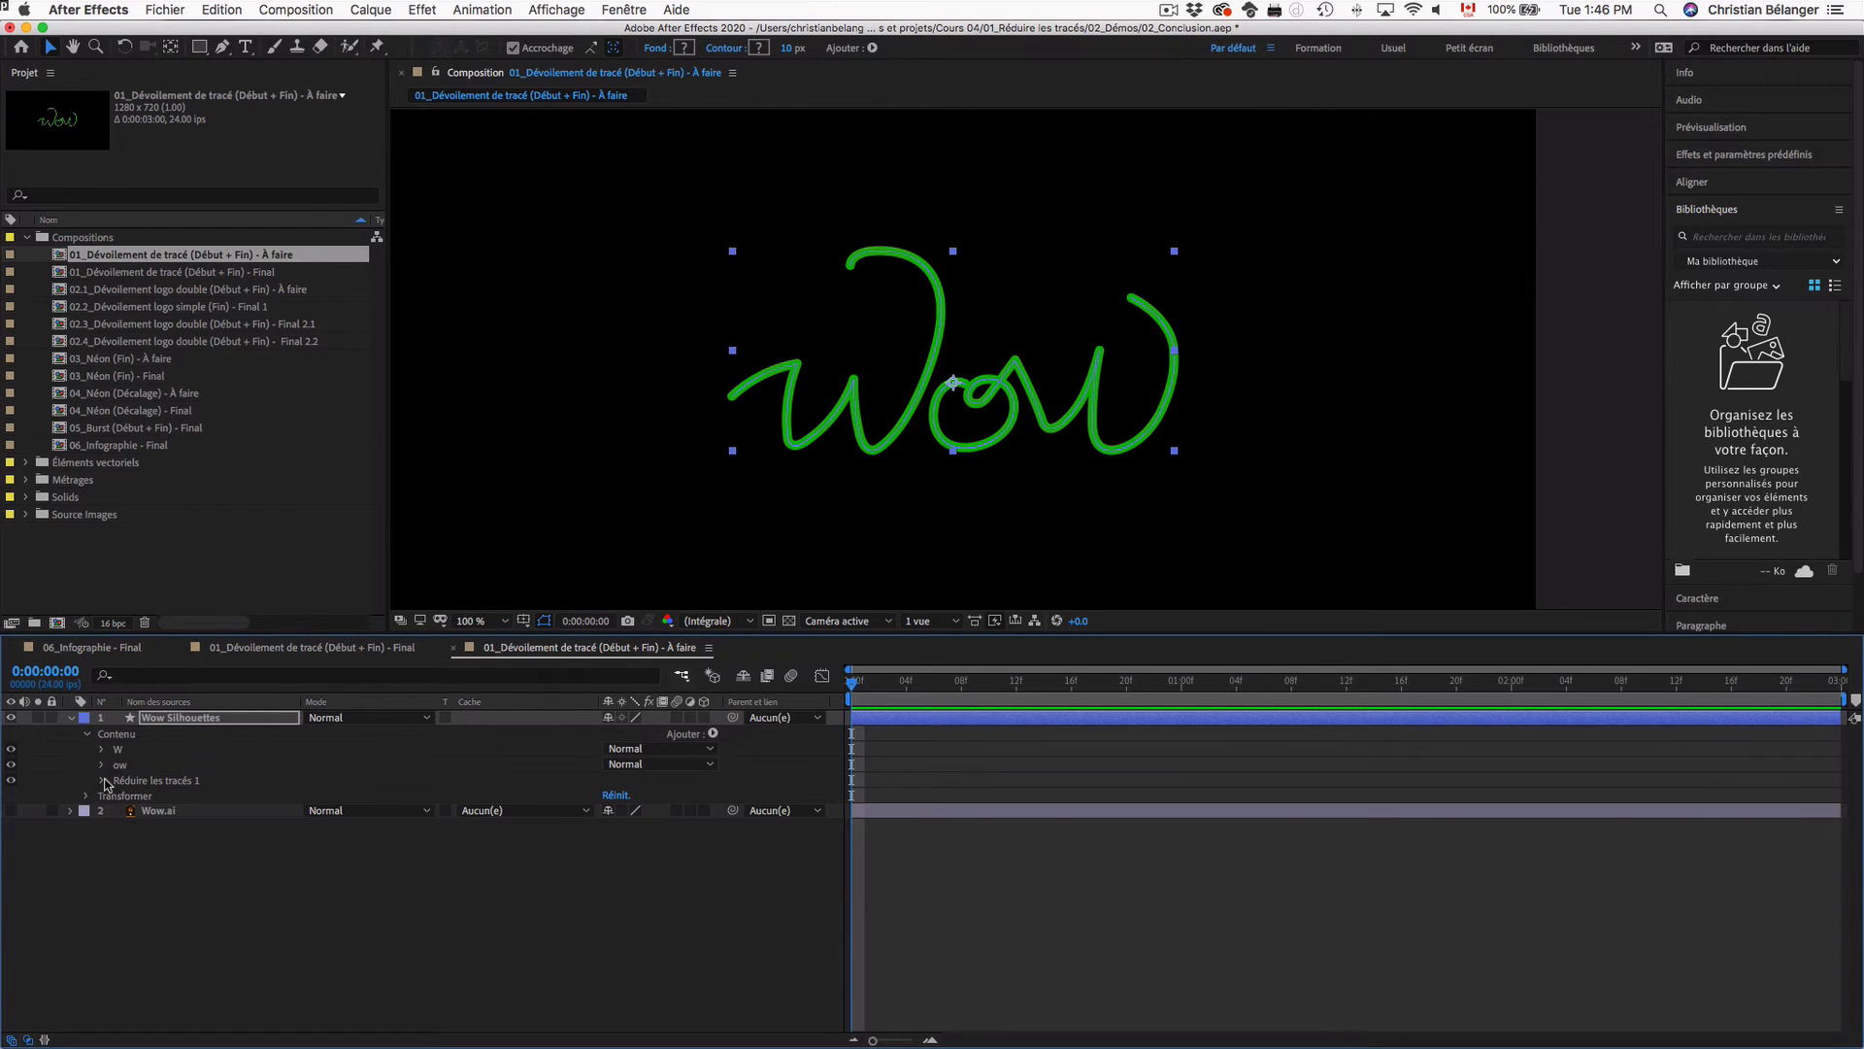
{"action": "left_click", "coordinate": [138, 749]}
{"action": "left_click", "coordinate": [138, 764]}
{"action": "left_click", "coordinate": [138, 781]}
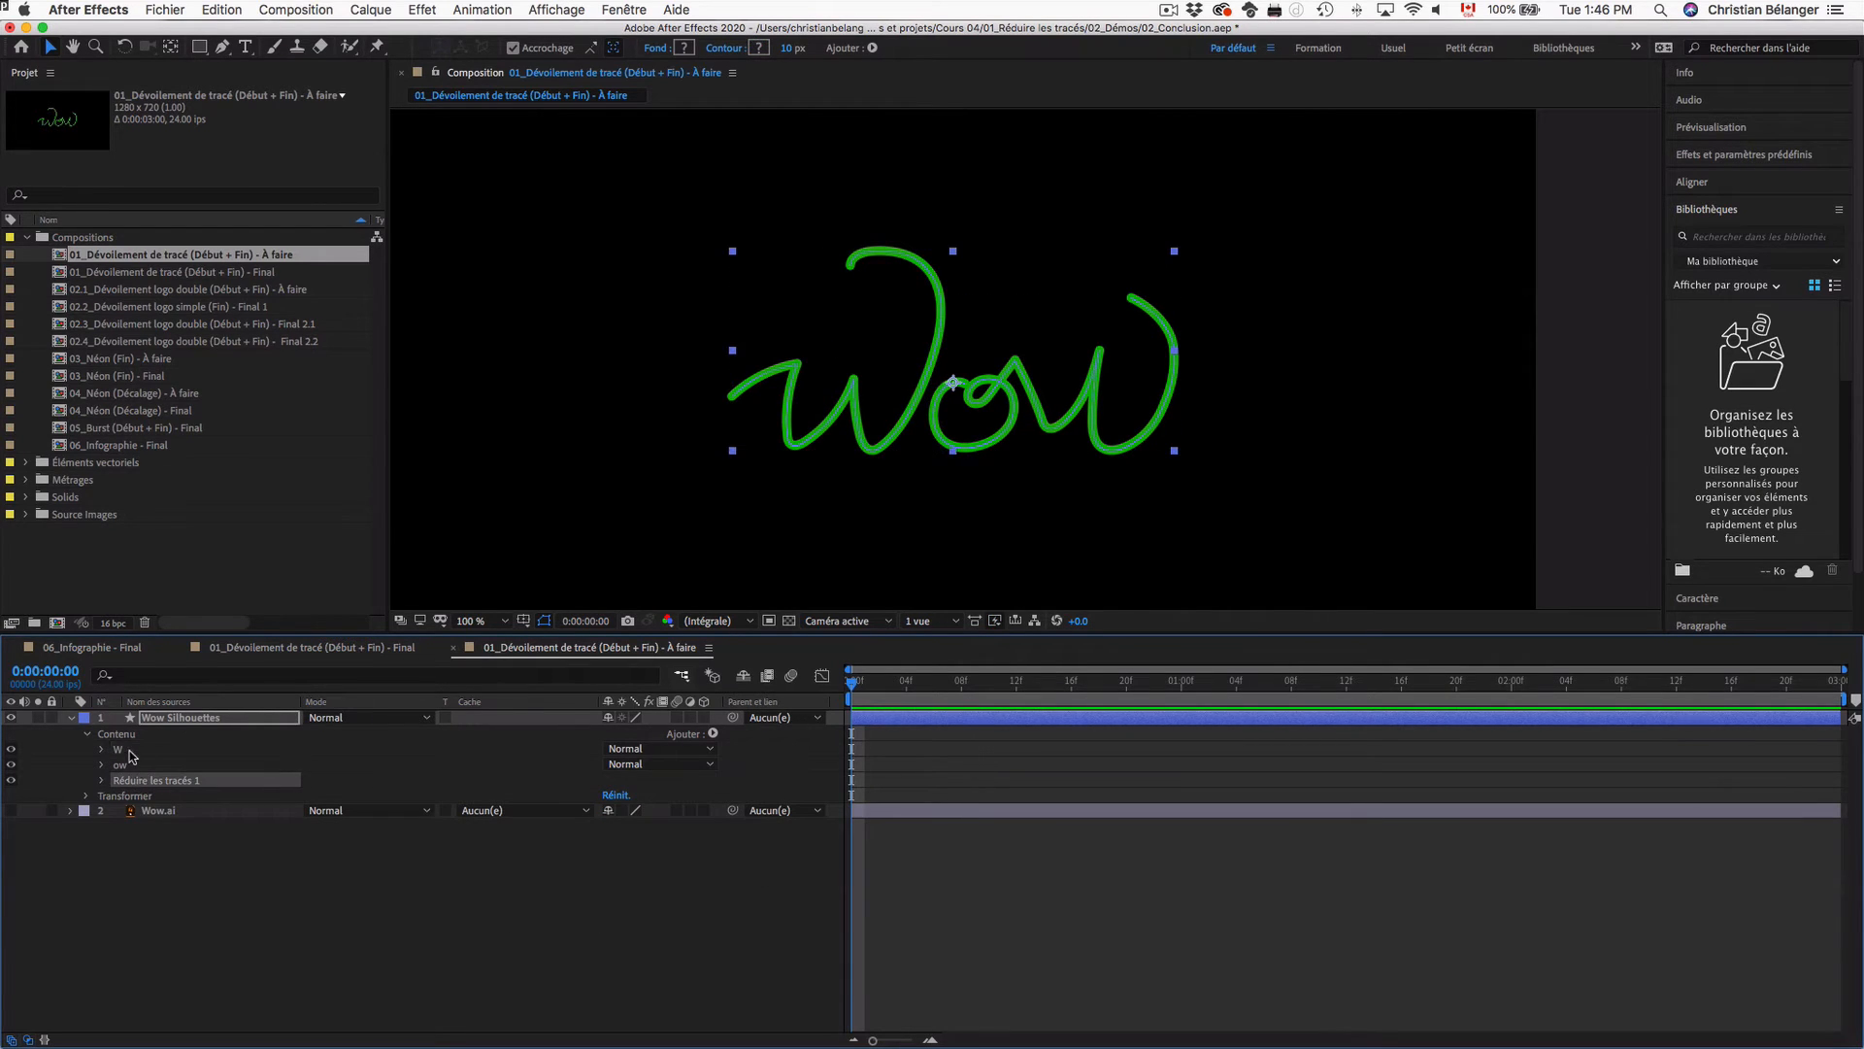
Step: Move the ow group above W in Contenu, and sweep the Fin value of Réduire les tracés 1 to preview the changed drawing order
{"action": "left_click", "coordinate": [138, 749]}
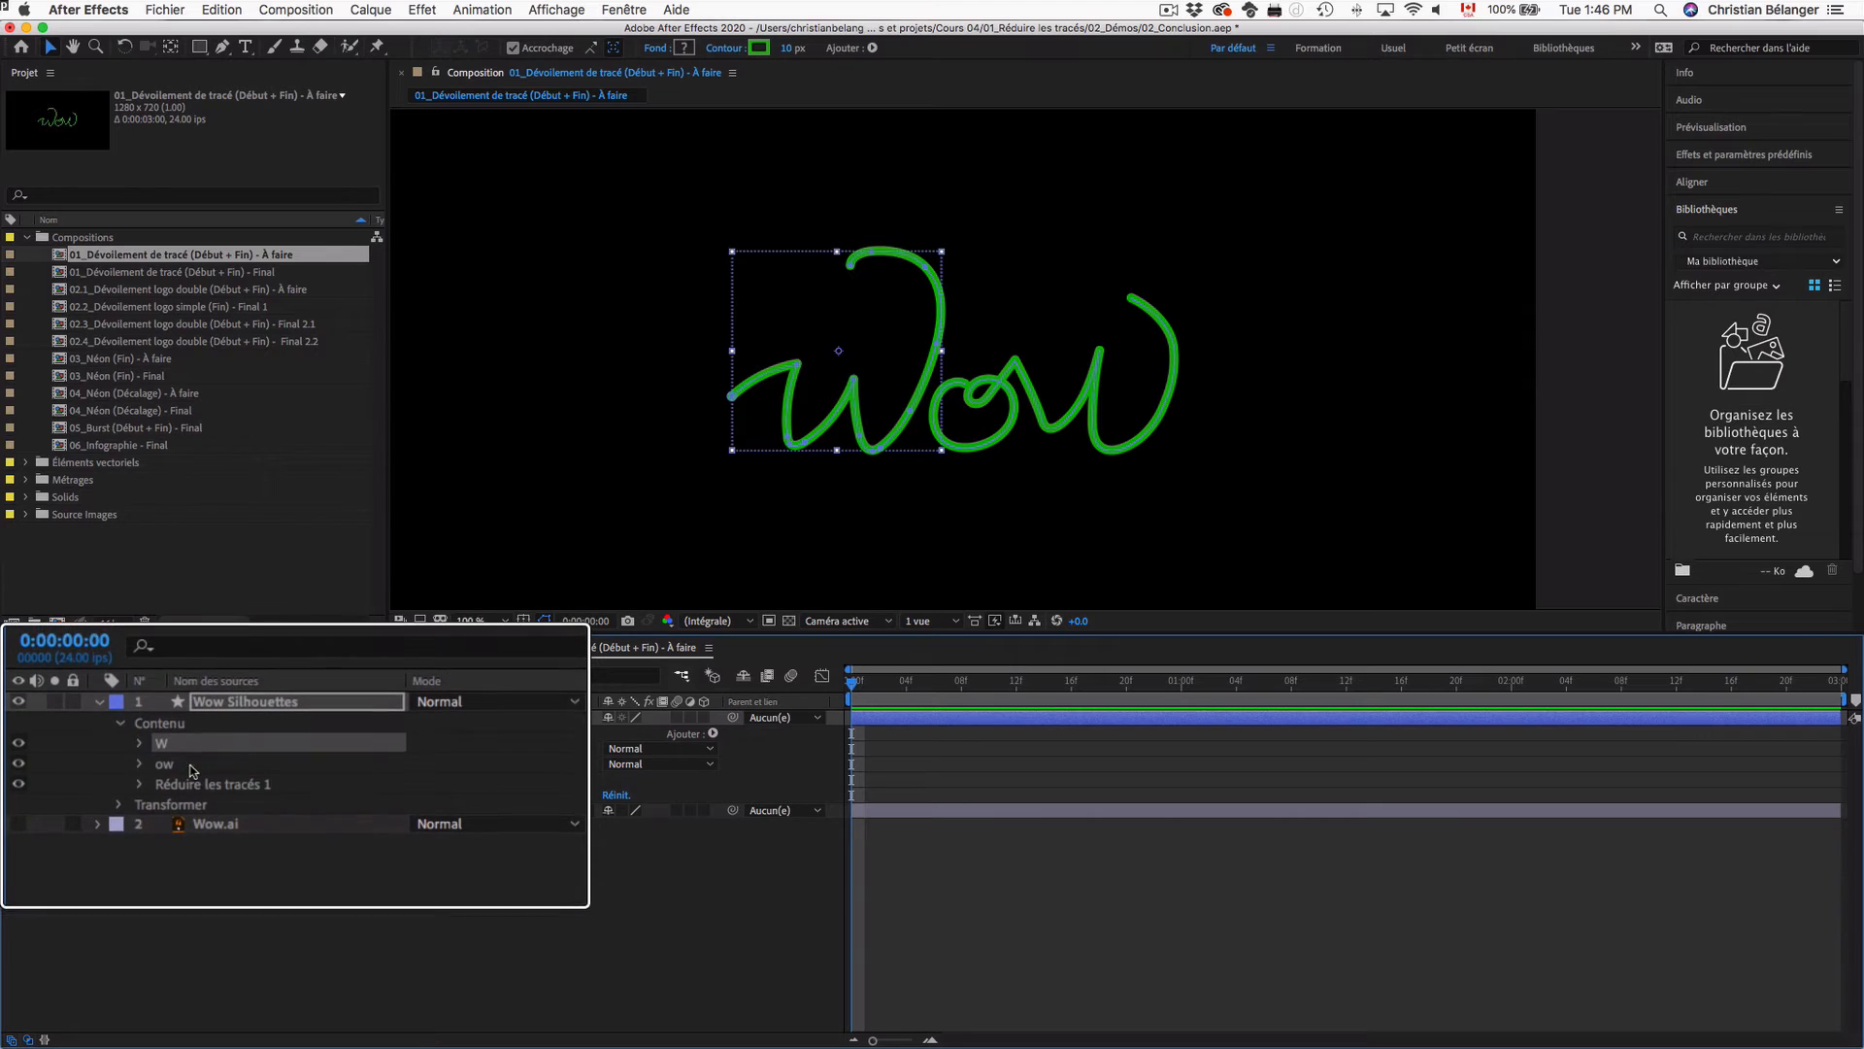
{"action": "left_click", "coordinate": [113, 766]}
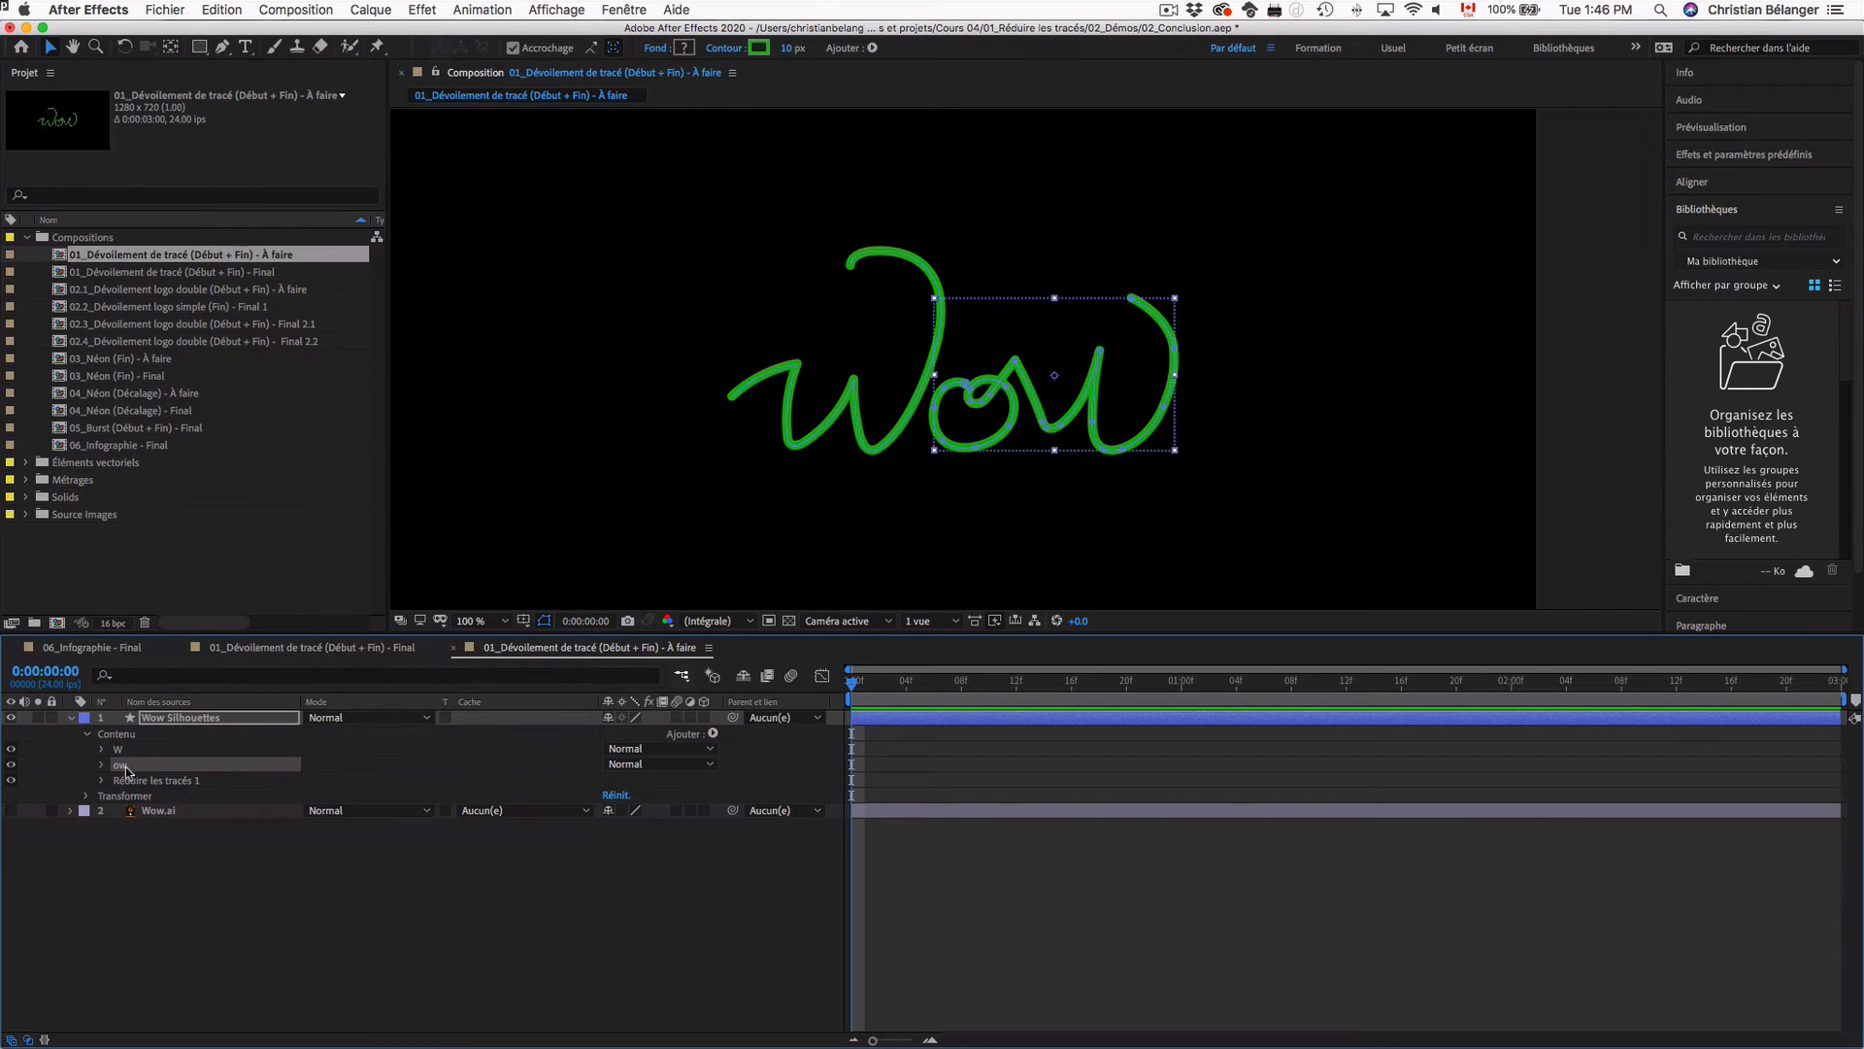
{"action": "left_click_drag", "start_coordinate": [140, 765], "coordinate": [140, 746]}
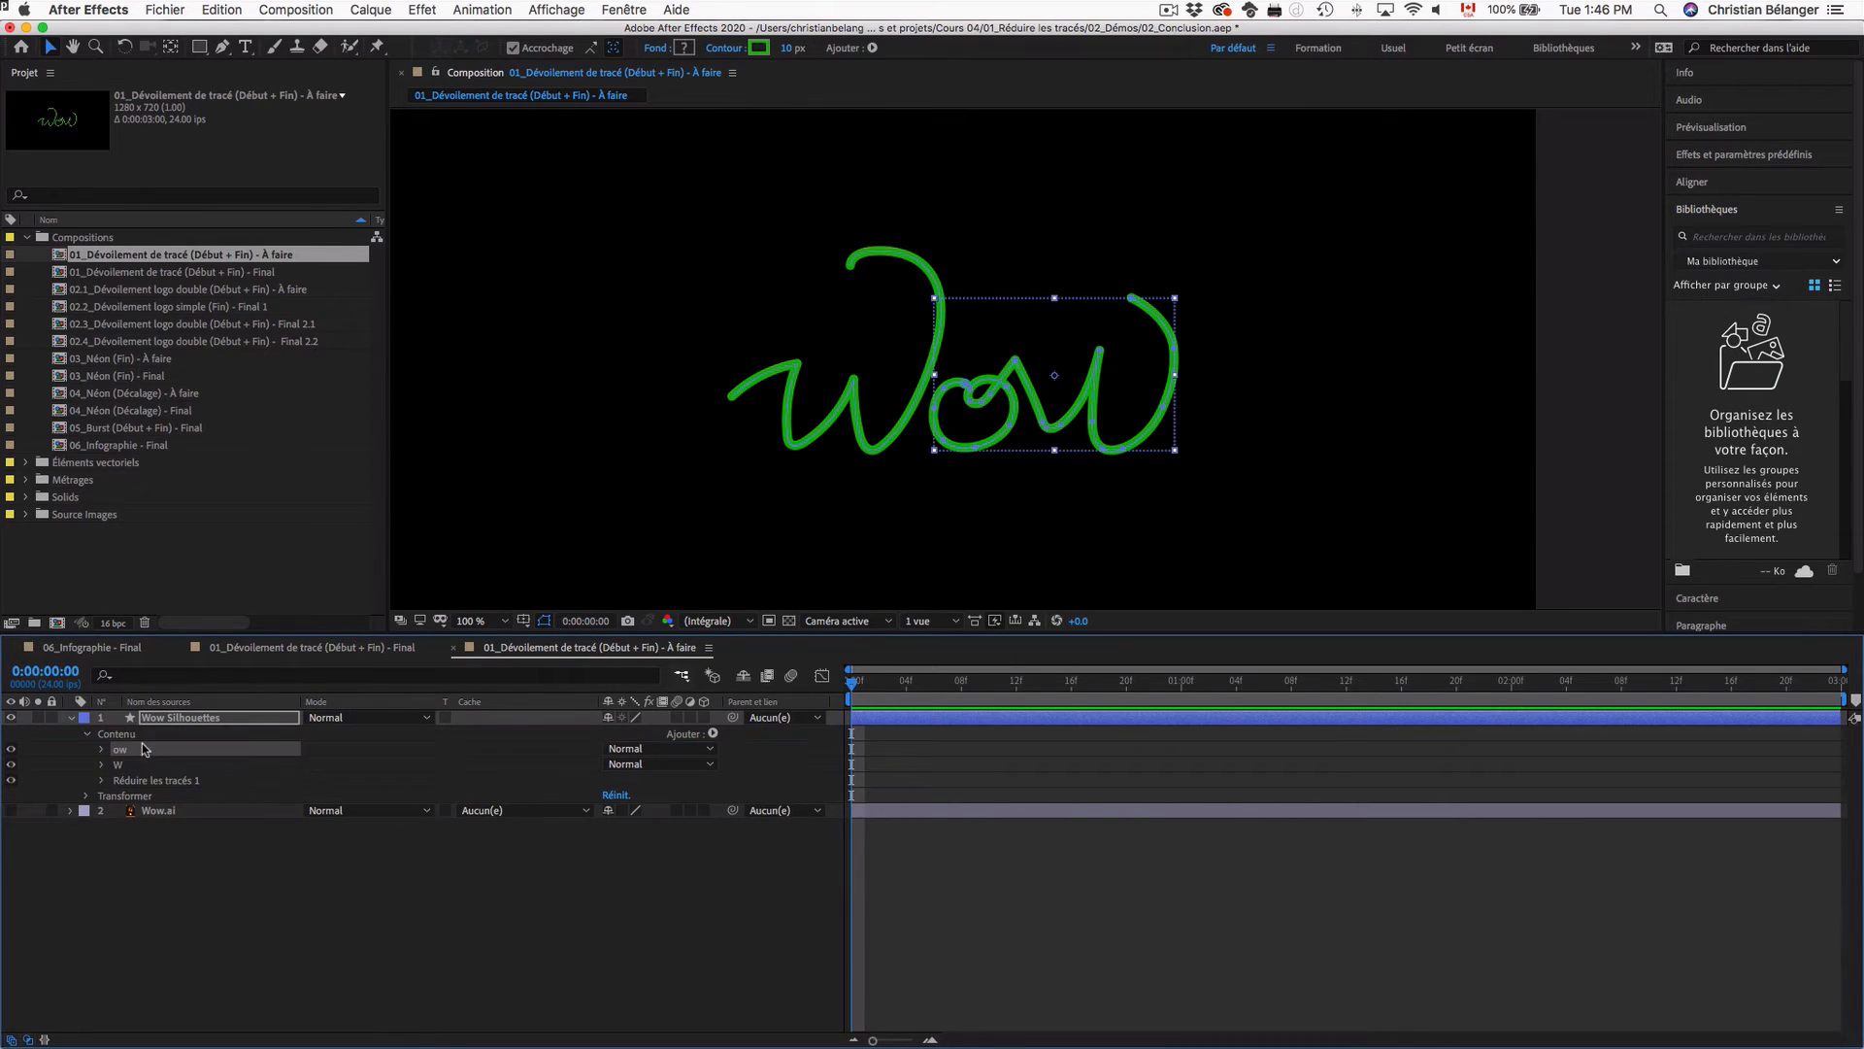
{"action": "left_click", "coordinate": [100, 782]}
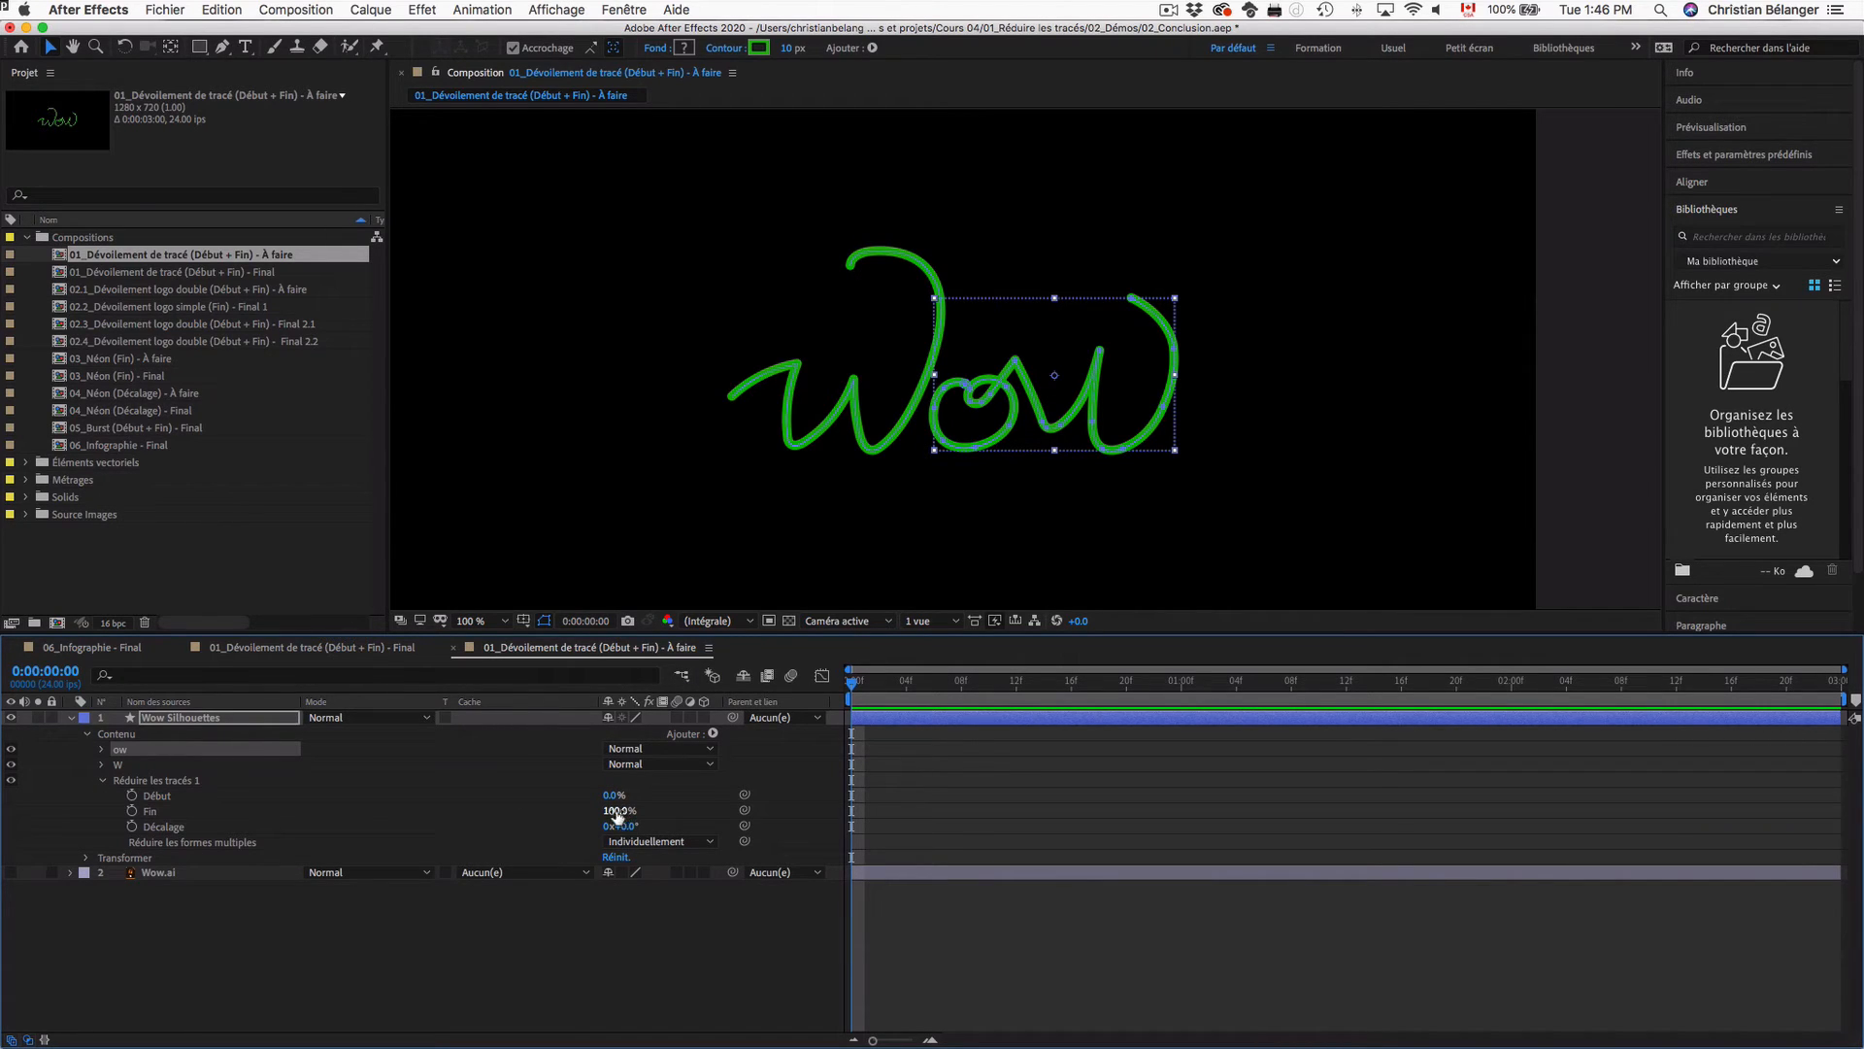
{"action": "mouse_move", "coordinate": [617, 814]}
{"action": "left_mouse_down"}
{"action": "mouse_move", "coordinate": [559, 814]}
{"action": "mouse_move", "coordinate": [717, 814]}
{"action": "left_mouse_up"}
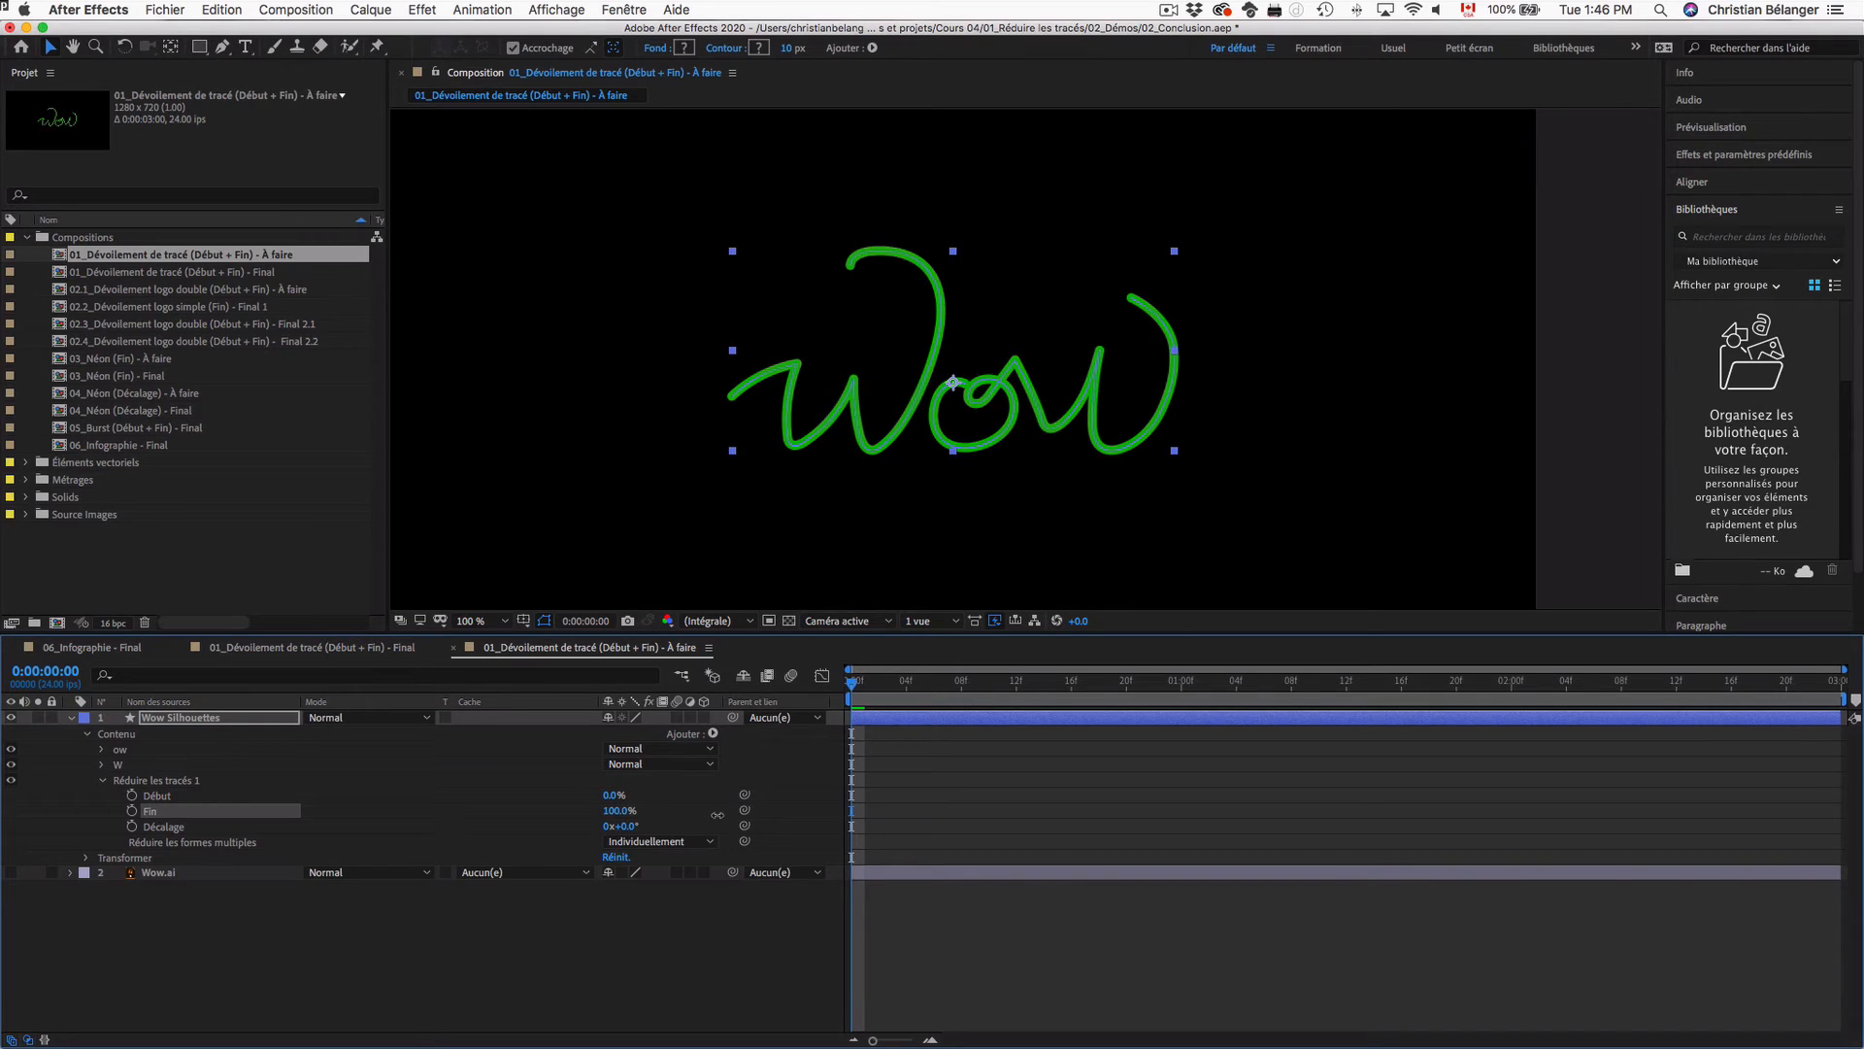
{"action": "left_click", "coordinate": [226, 843]}
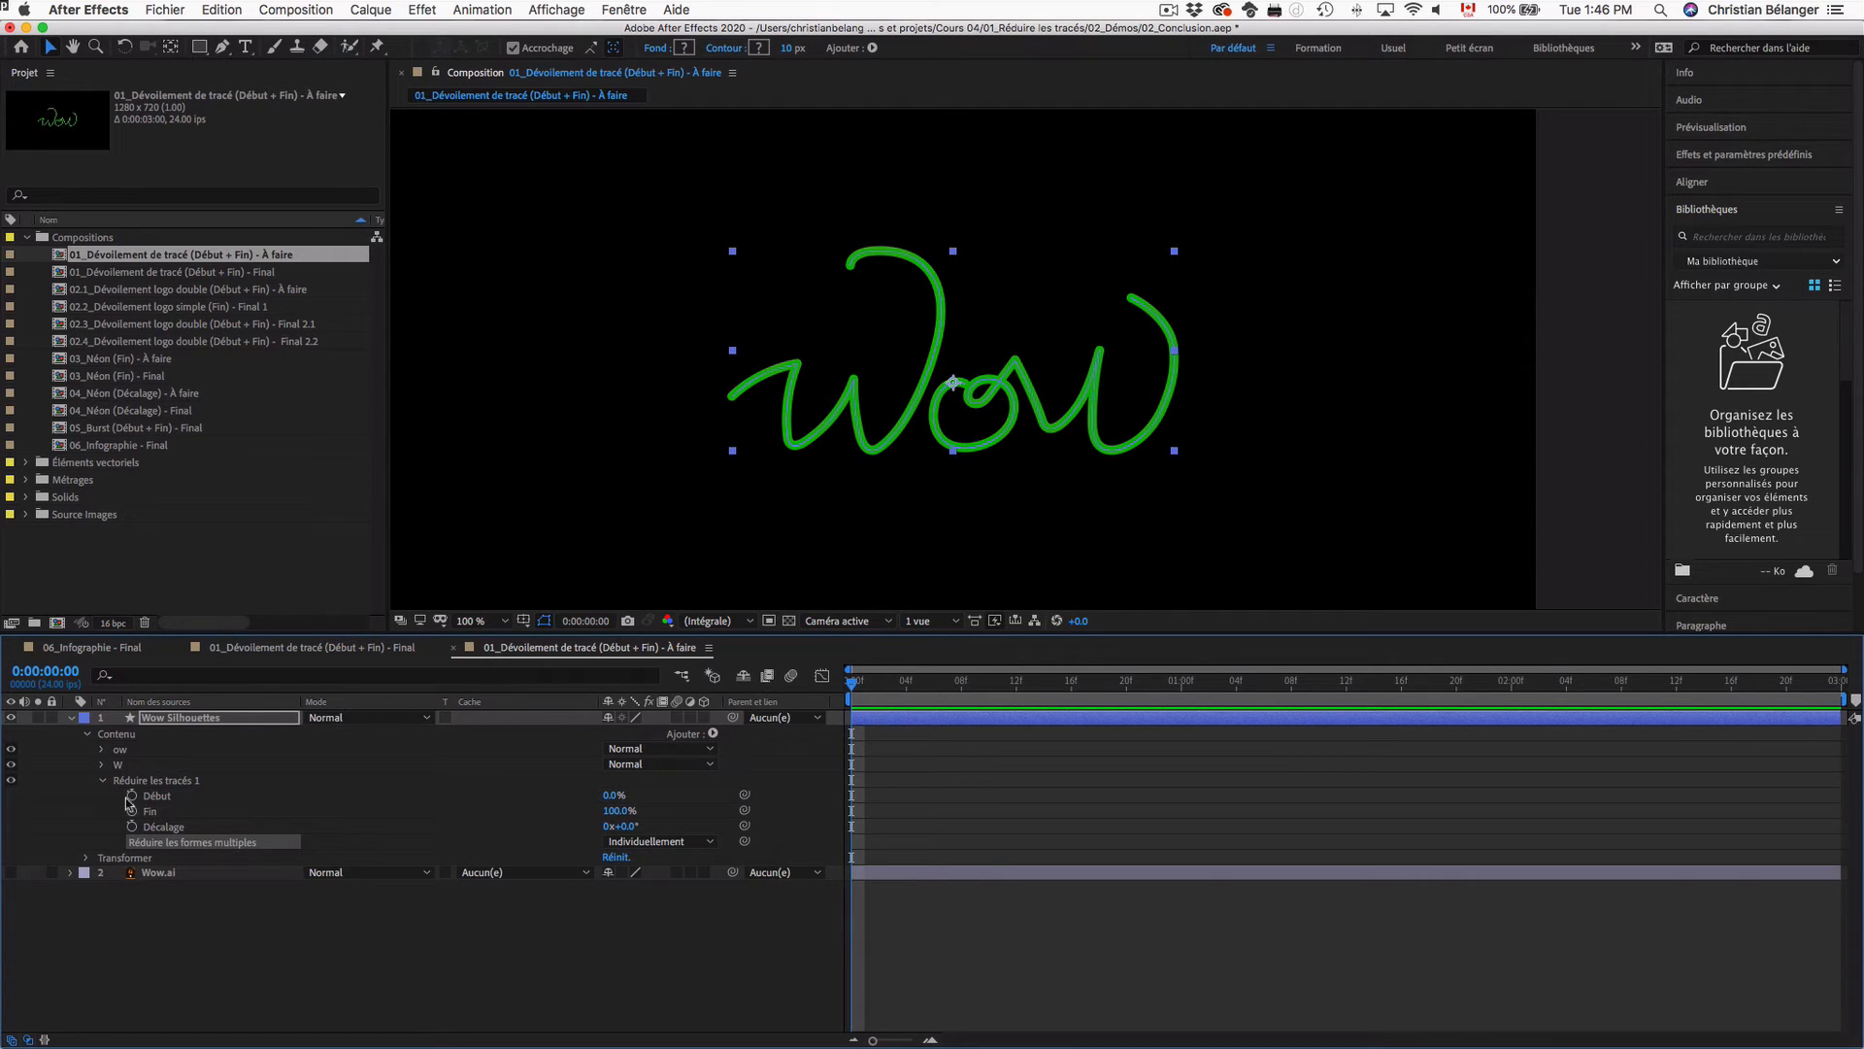
Step: Move the W group back above ow in the contents of Wow Silhouettes
{"action": "left_click", "coordinate": [129, 751]}
{"action": "left_click", "coordinate": [129, 765]}
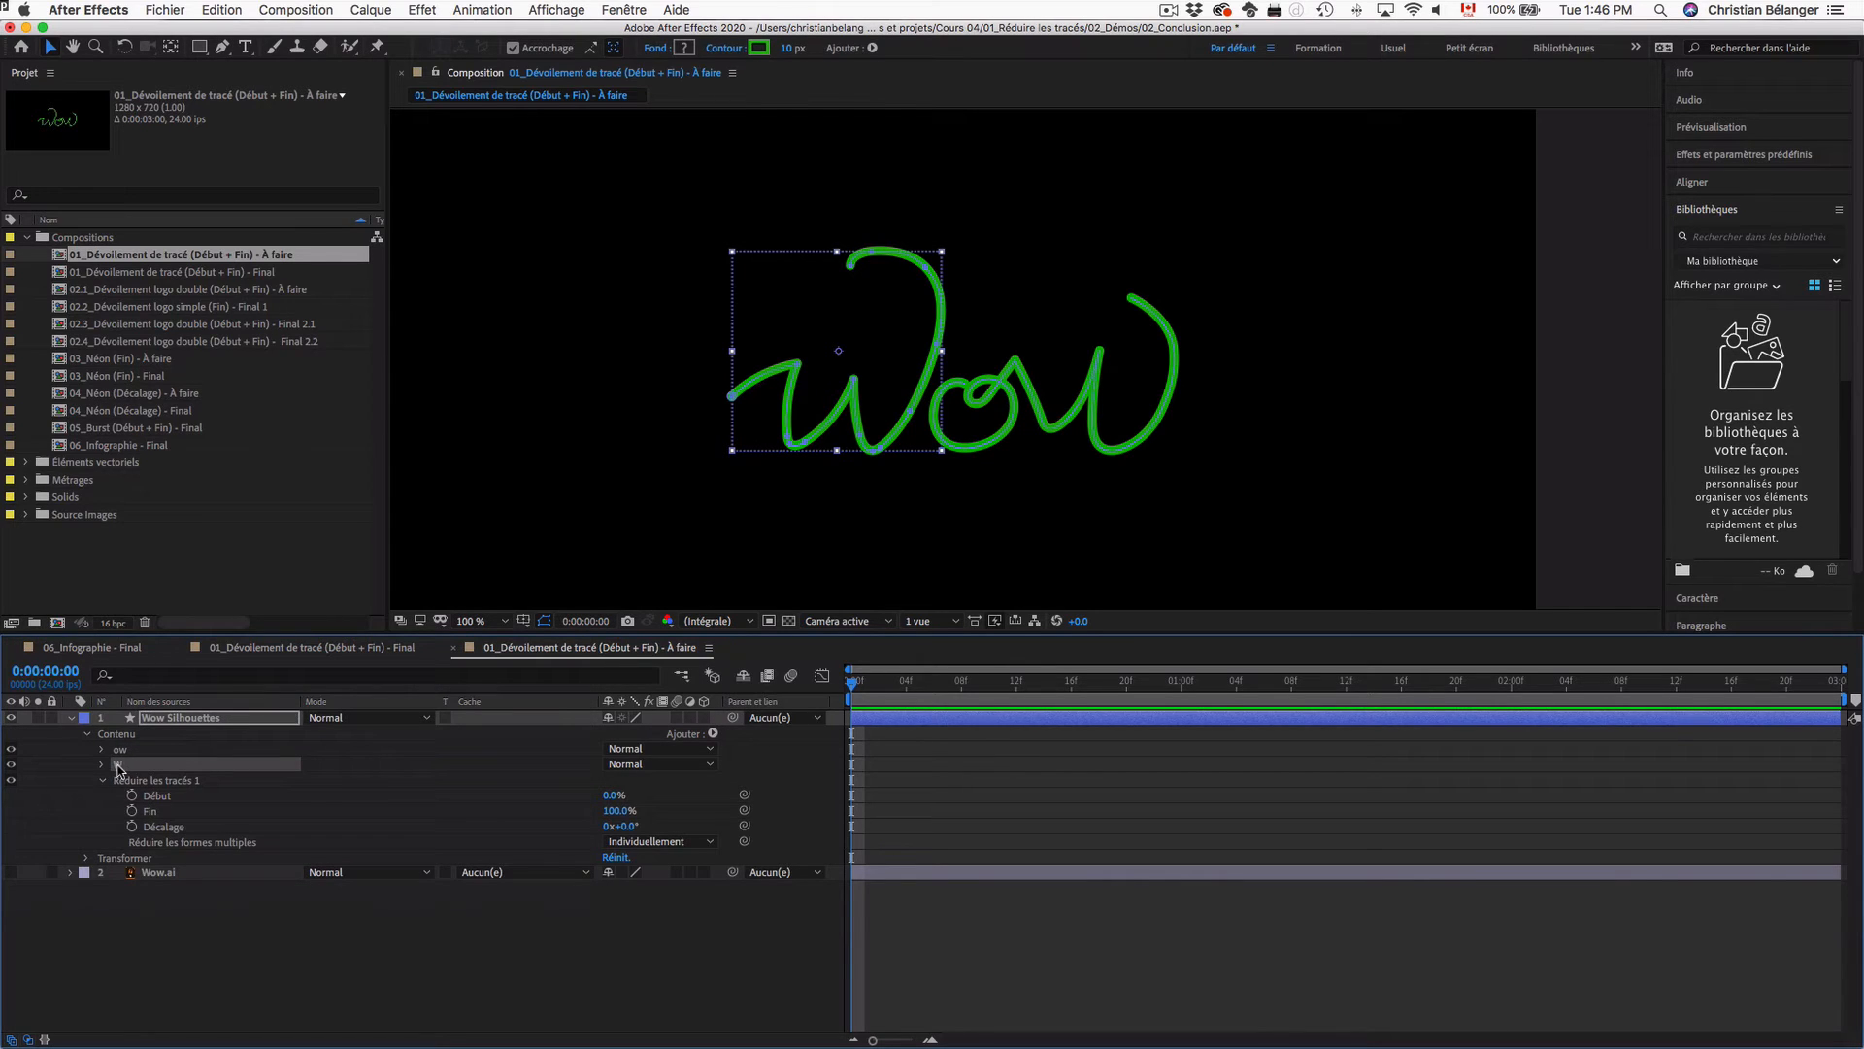
{"action": "left_click_drag", "start_coordinate": [136, 770], "coordinate": [127, 744]}
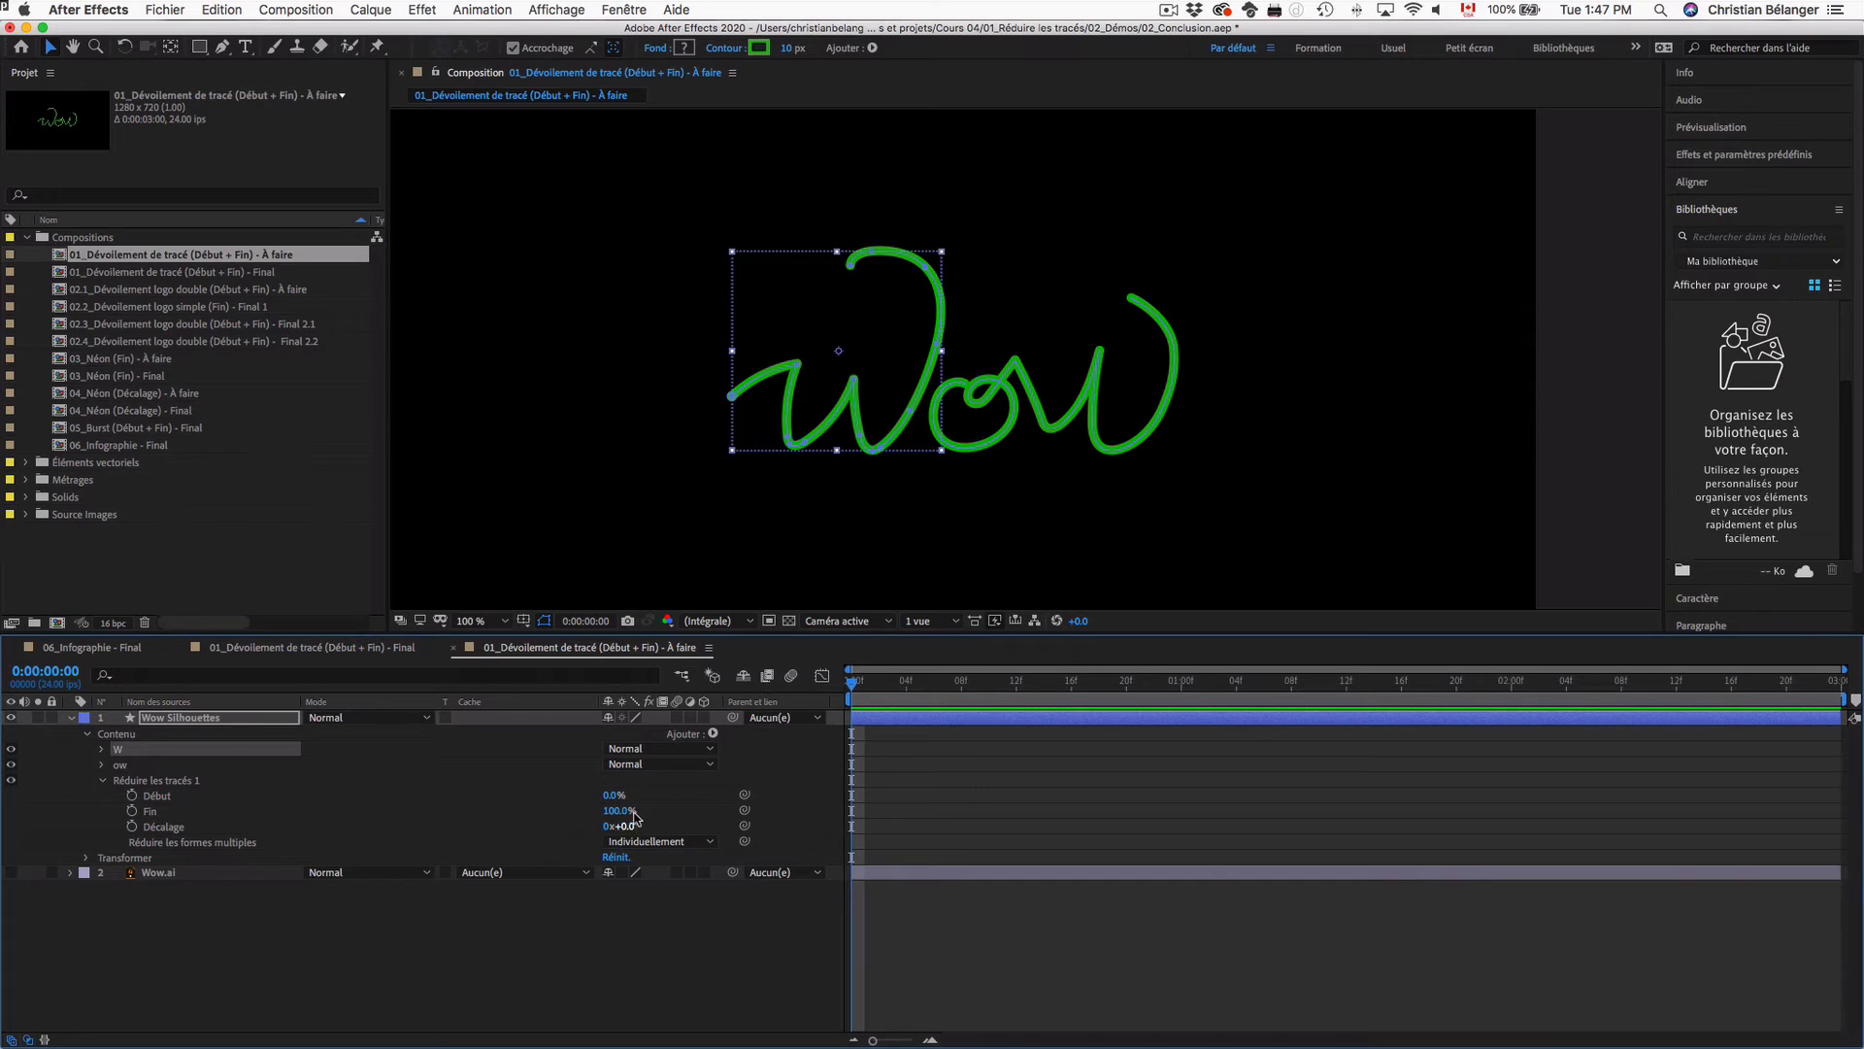
Step: Keyframe Fin of Réduire les tracés 1 from 0% at 0:00:00:00 to 100% at 0:00:01:00
{"action": "left_click_drag", "start_coordinate": [634, 814], "coordinate": [487, 812]}
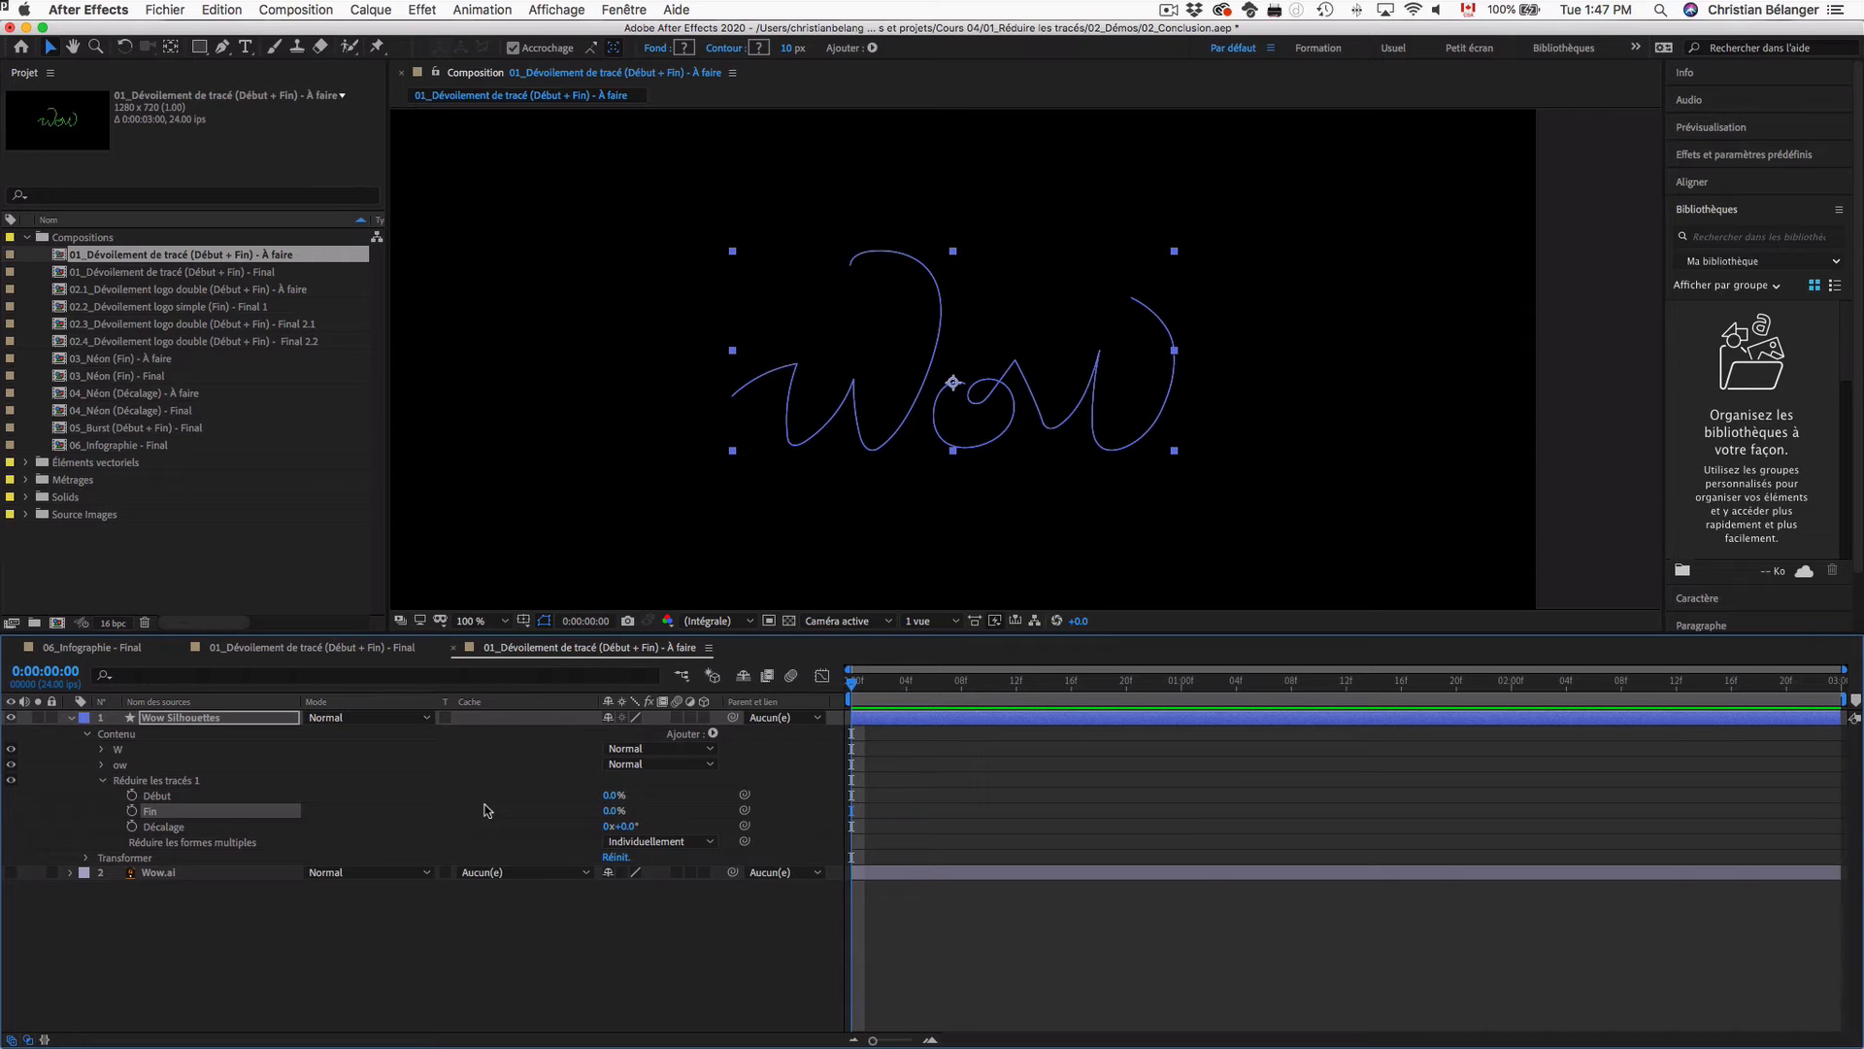
{"action": "left_click", "coordinate": [131, 810]}
{"action": "left_click_drag", "start_coordinate": [1058, 689], "coordinate": [1181, 689]}
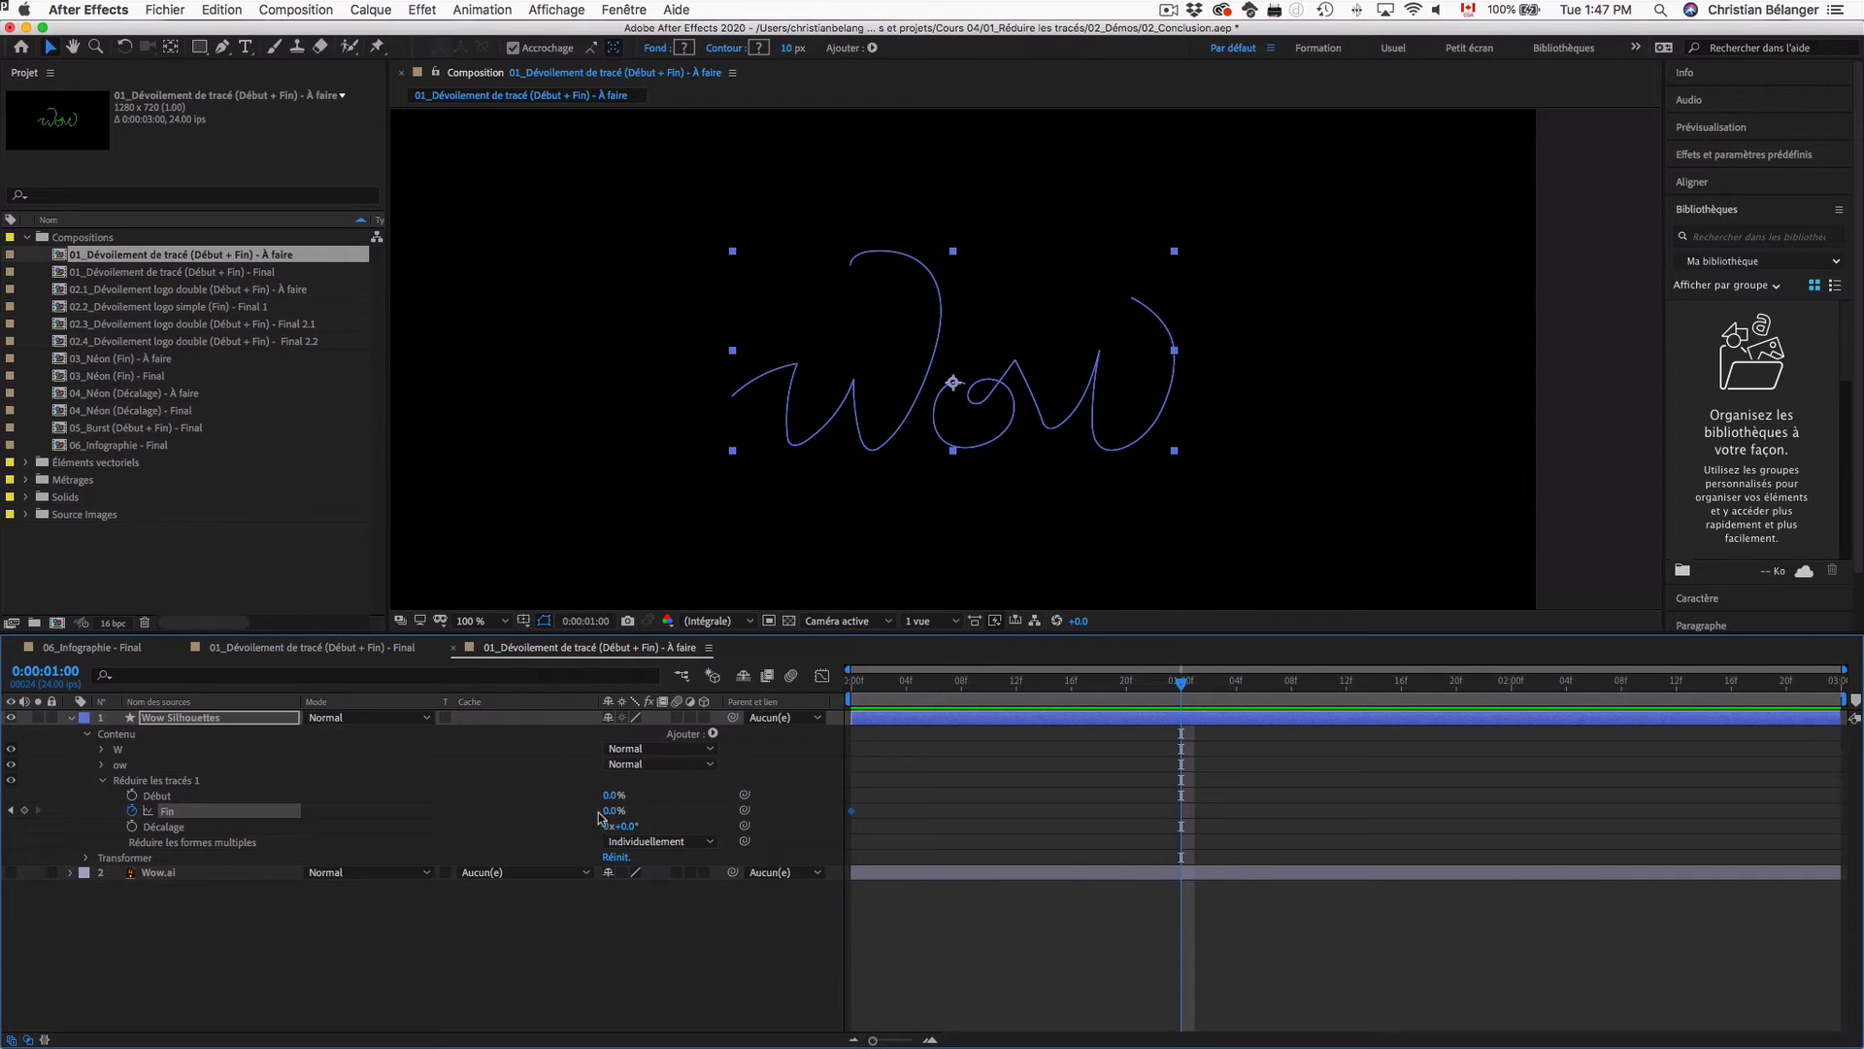
{"action": "left_click_drag", "start_coordinate": [608, 811], "coordinate": [999, 815]}
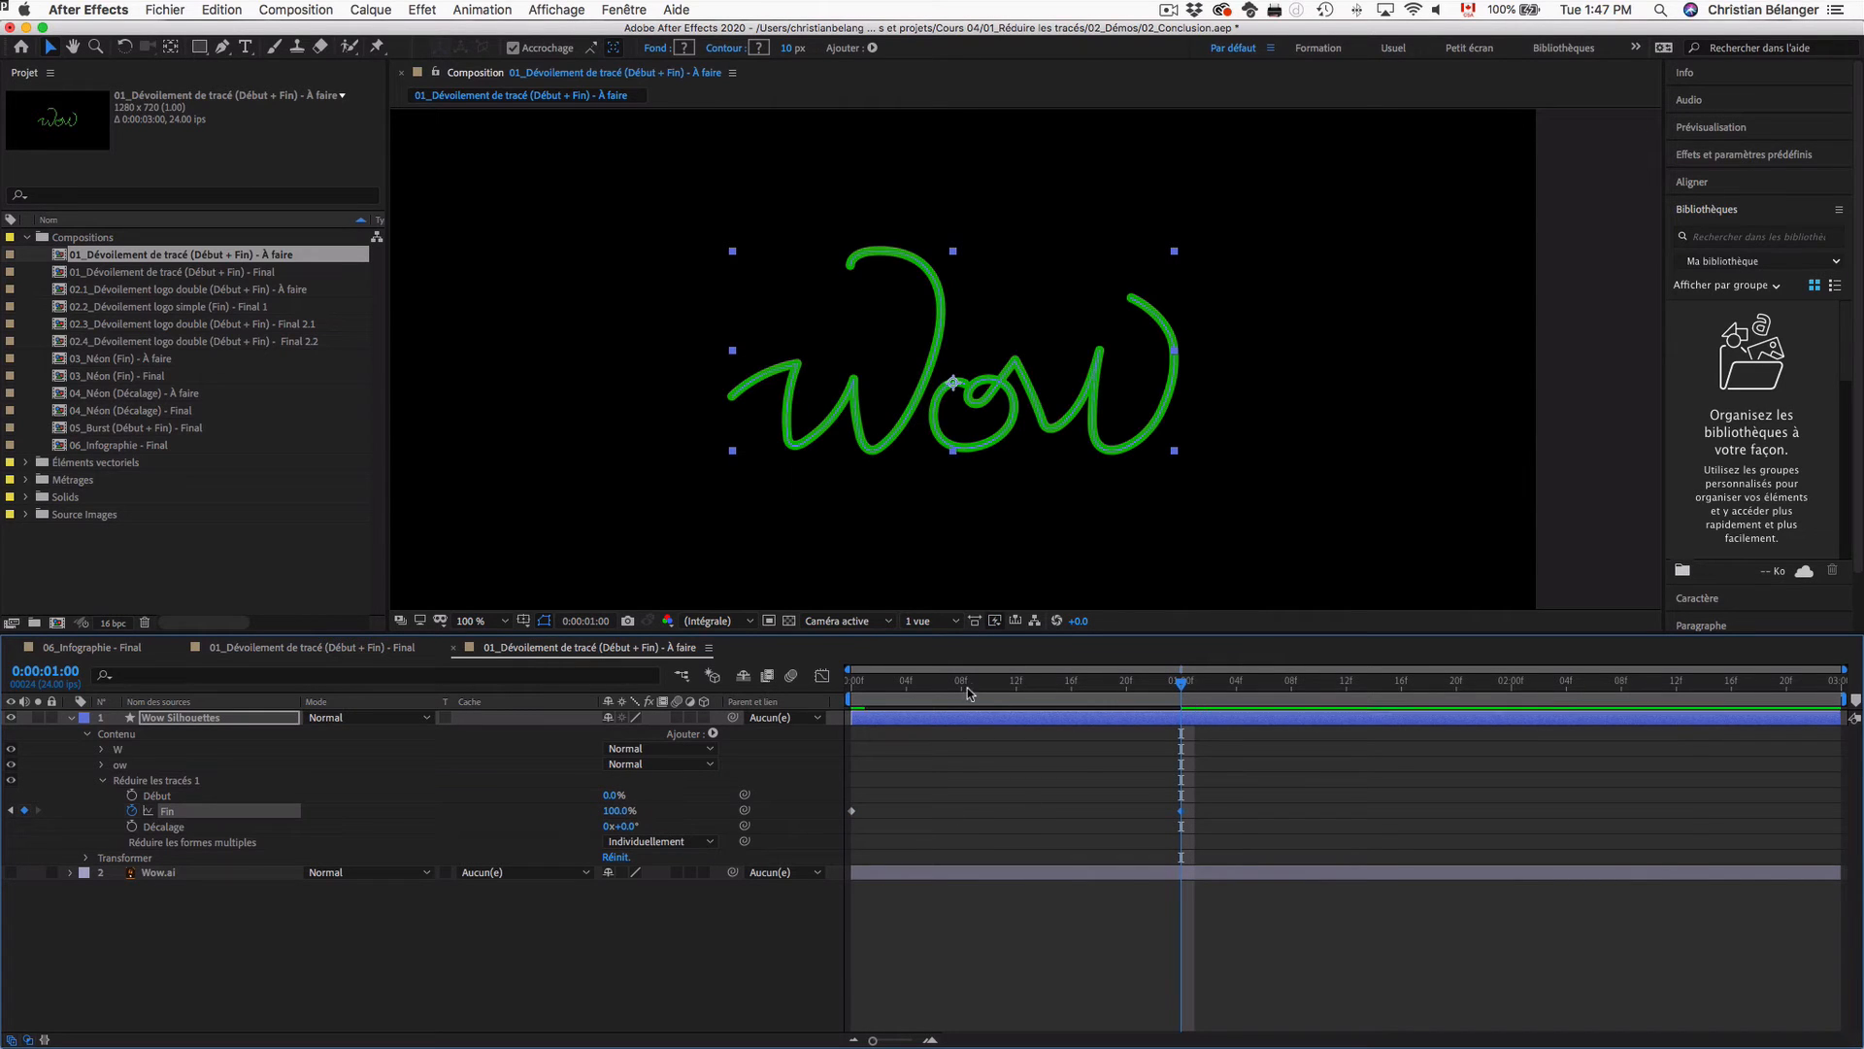
Step: Play the Wow reveal from the start, scrub back through the first second, and play it again
{"action": "key", "text": "Home"}
{"action": "key", "text": "space"}
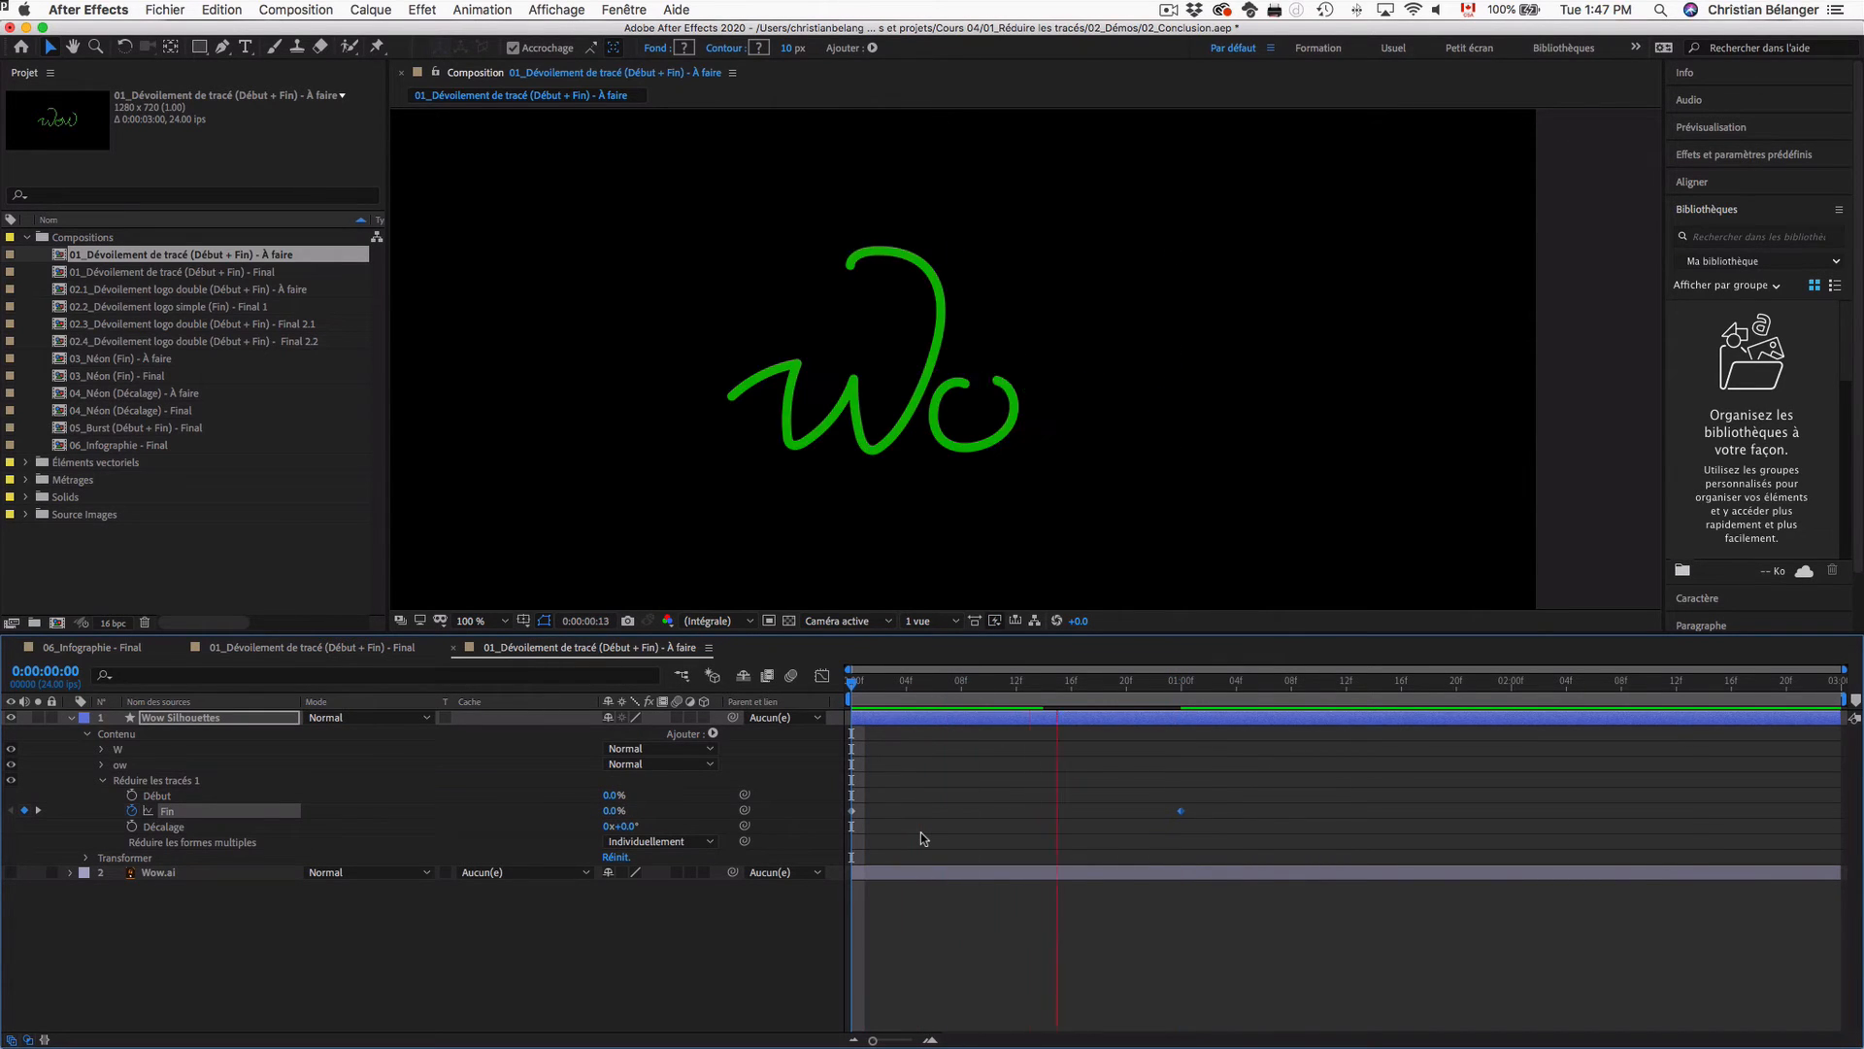
{"action": "key", "text": "space"}
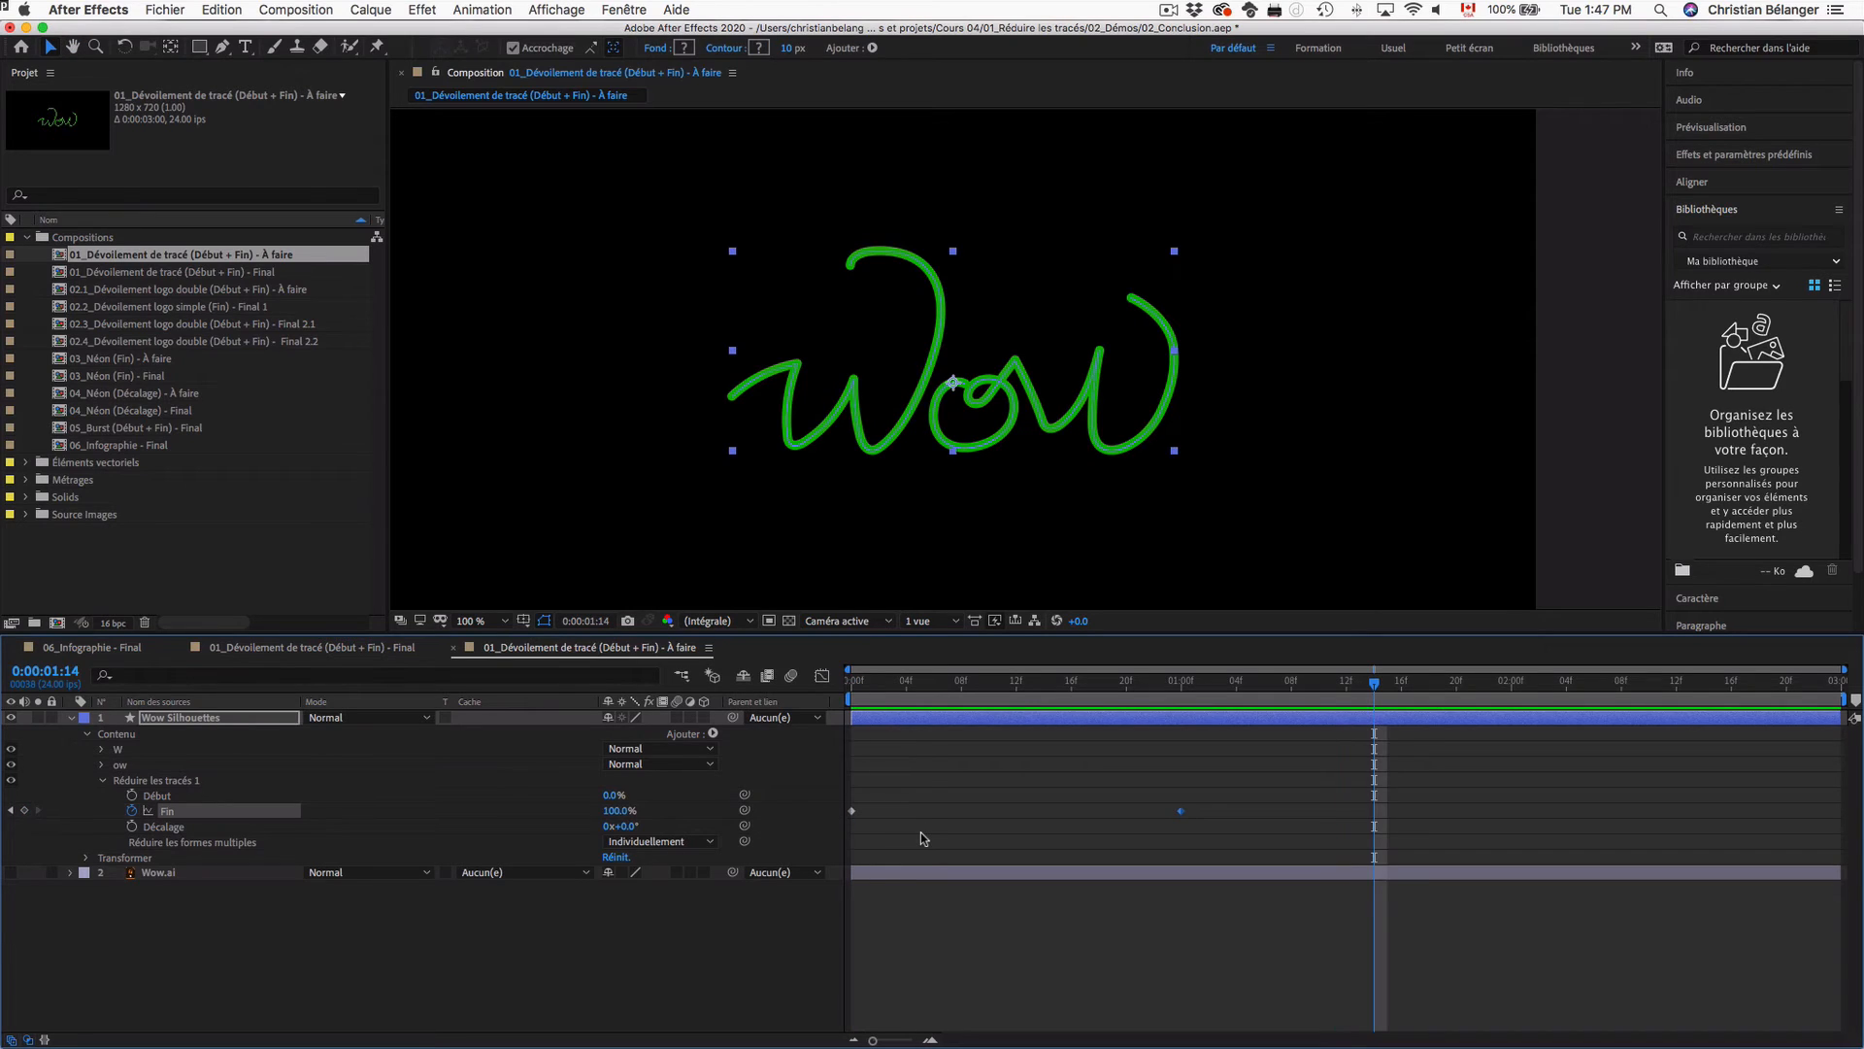
{"action": "left_click", "coordinate": [1184, 683]}
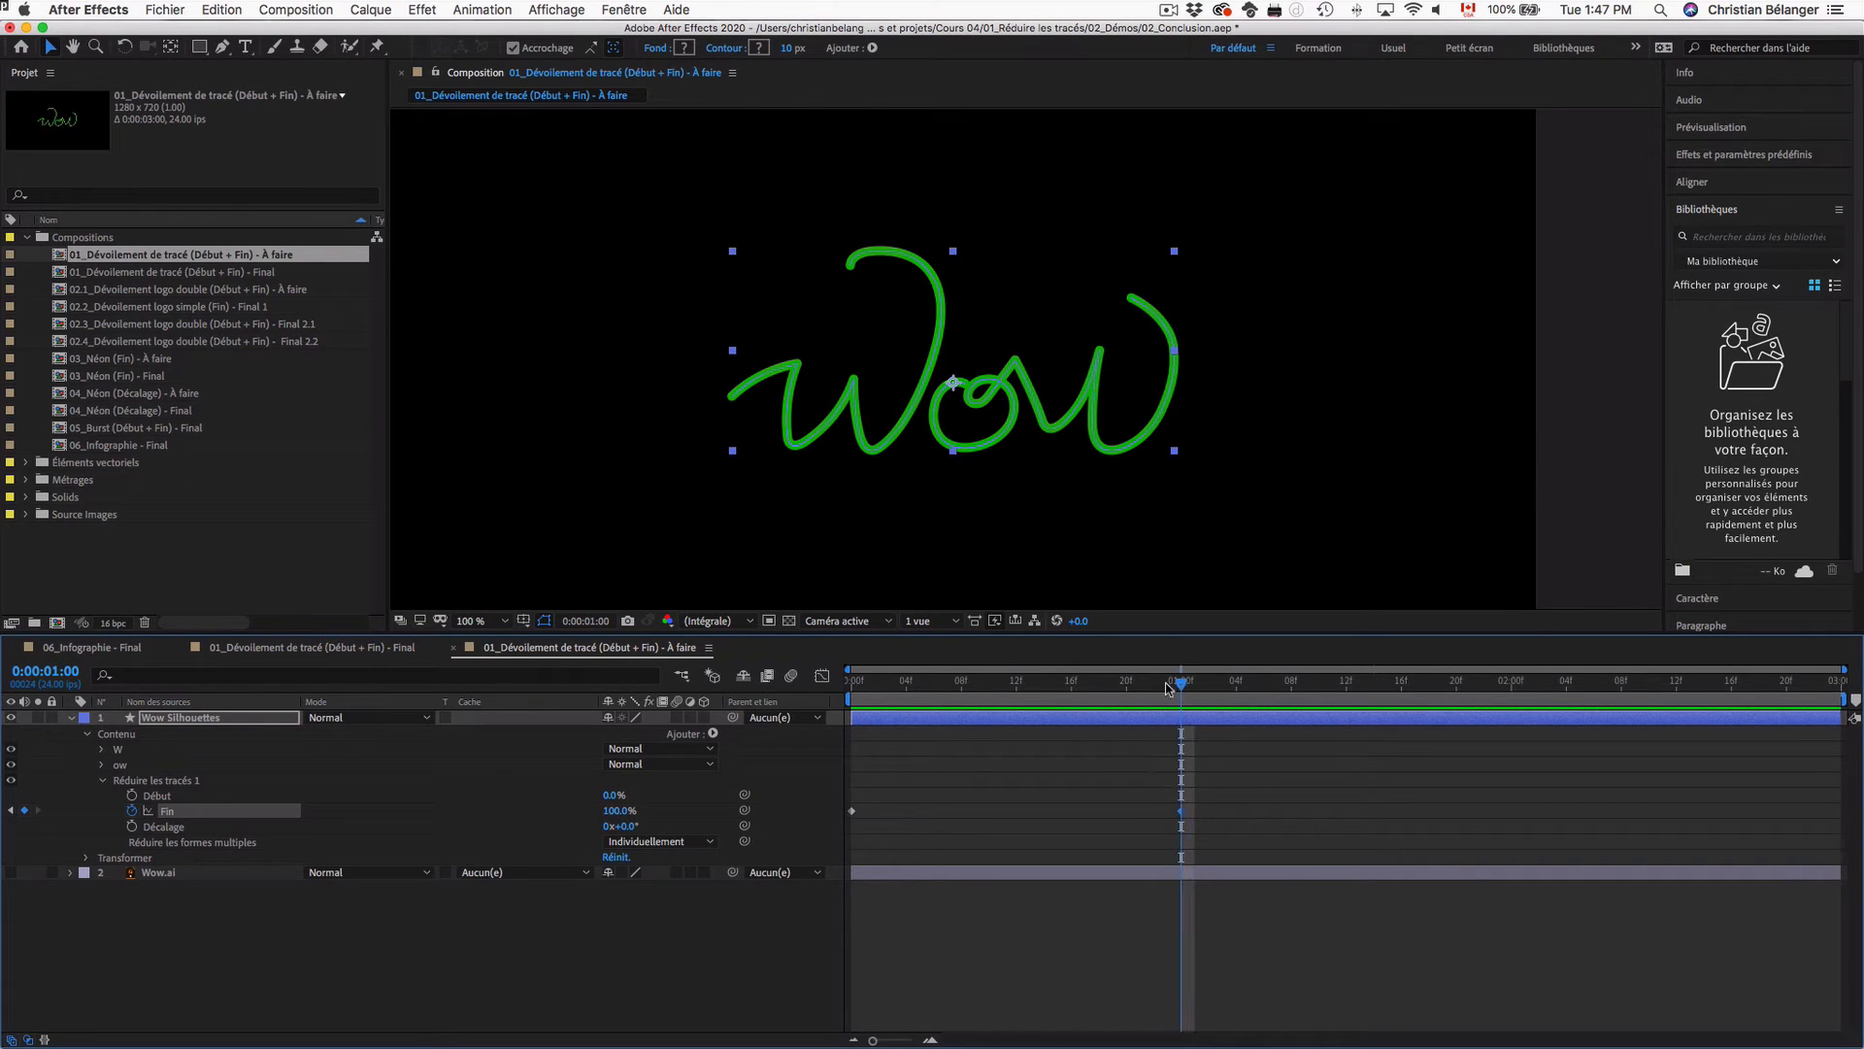
{"action": "mouse_move", "coordinate": [1167, 687]}
{"action": "left_mouse_down"}
{"action": "mouse_move", "coordinate": [869, 686]}
{"action": "mouse_move", "coordinate": [1182, 686]}
{"action": "mouse_move", "coordinate": [664, 682]}
{"action": "left_mouse_up"}
{"action": "key", "text": "space"}
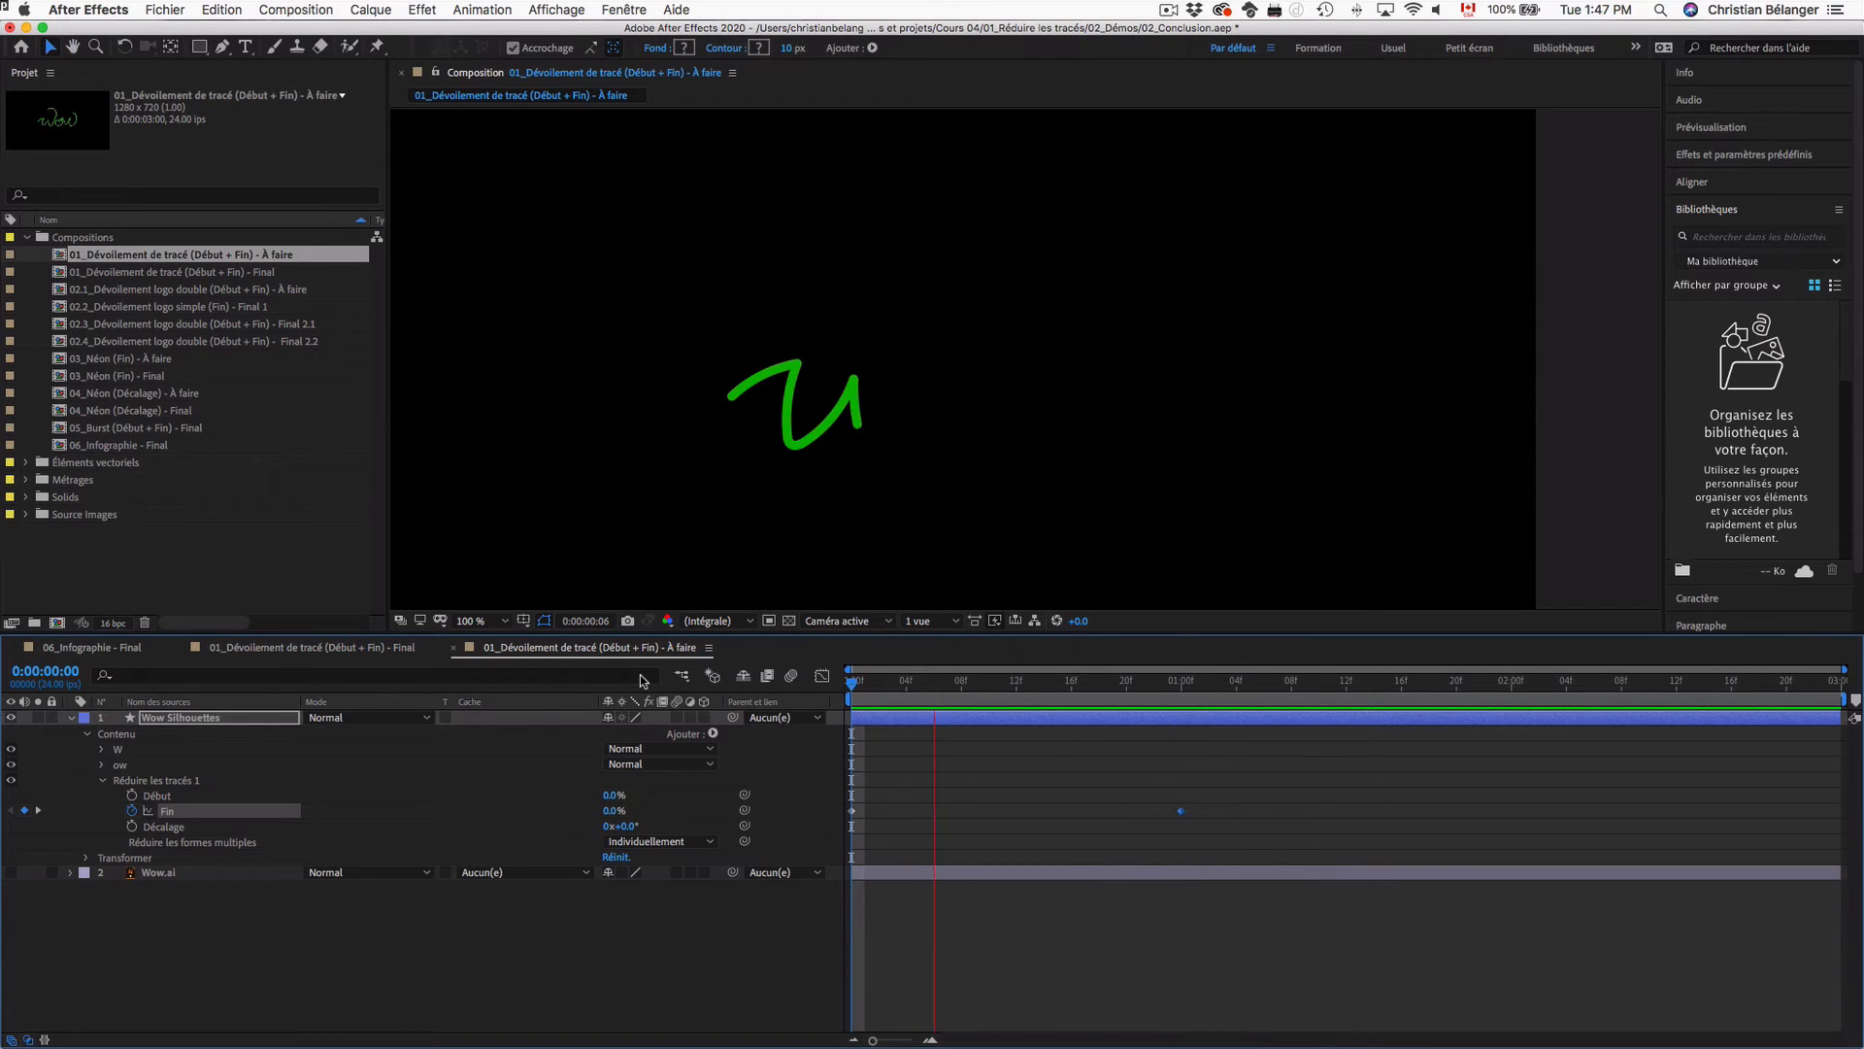
Step: At 0:00:01:00, sweep Début up to 100% and back down to preview the lettering being erased from its start
{"action": "mouse_move", "coordinate": [1186, 682]}
{"action": "left_mouse_down"}
{"action": "mouse_move", "coordinate": [948, 686]}
{"action": "mouse_move", "coordinate": [1181, 691]}
{"action": "left_mouse_up"}
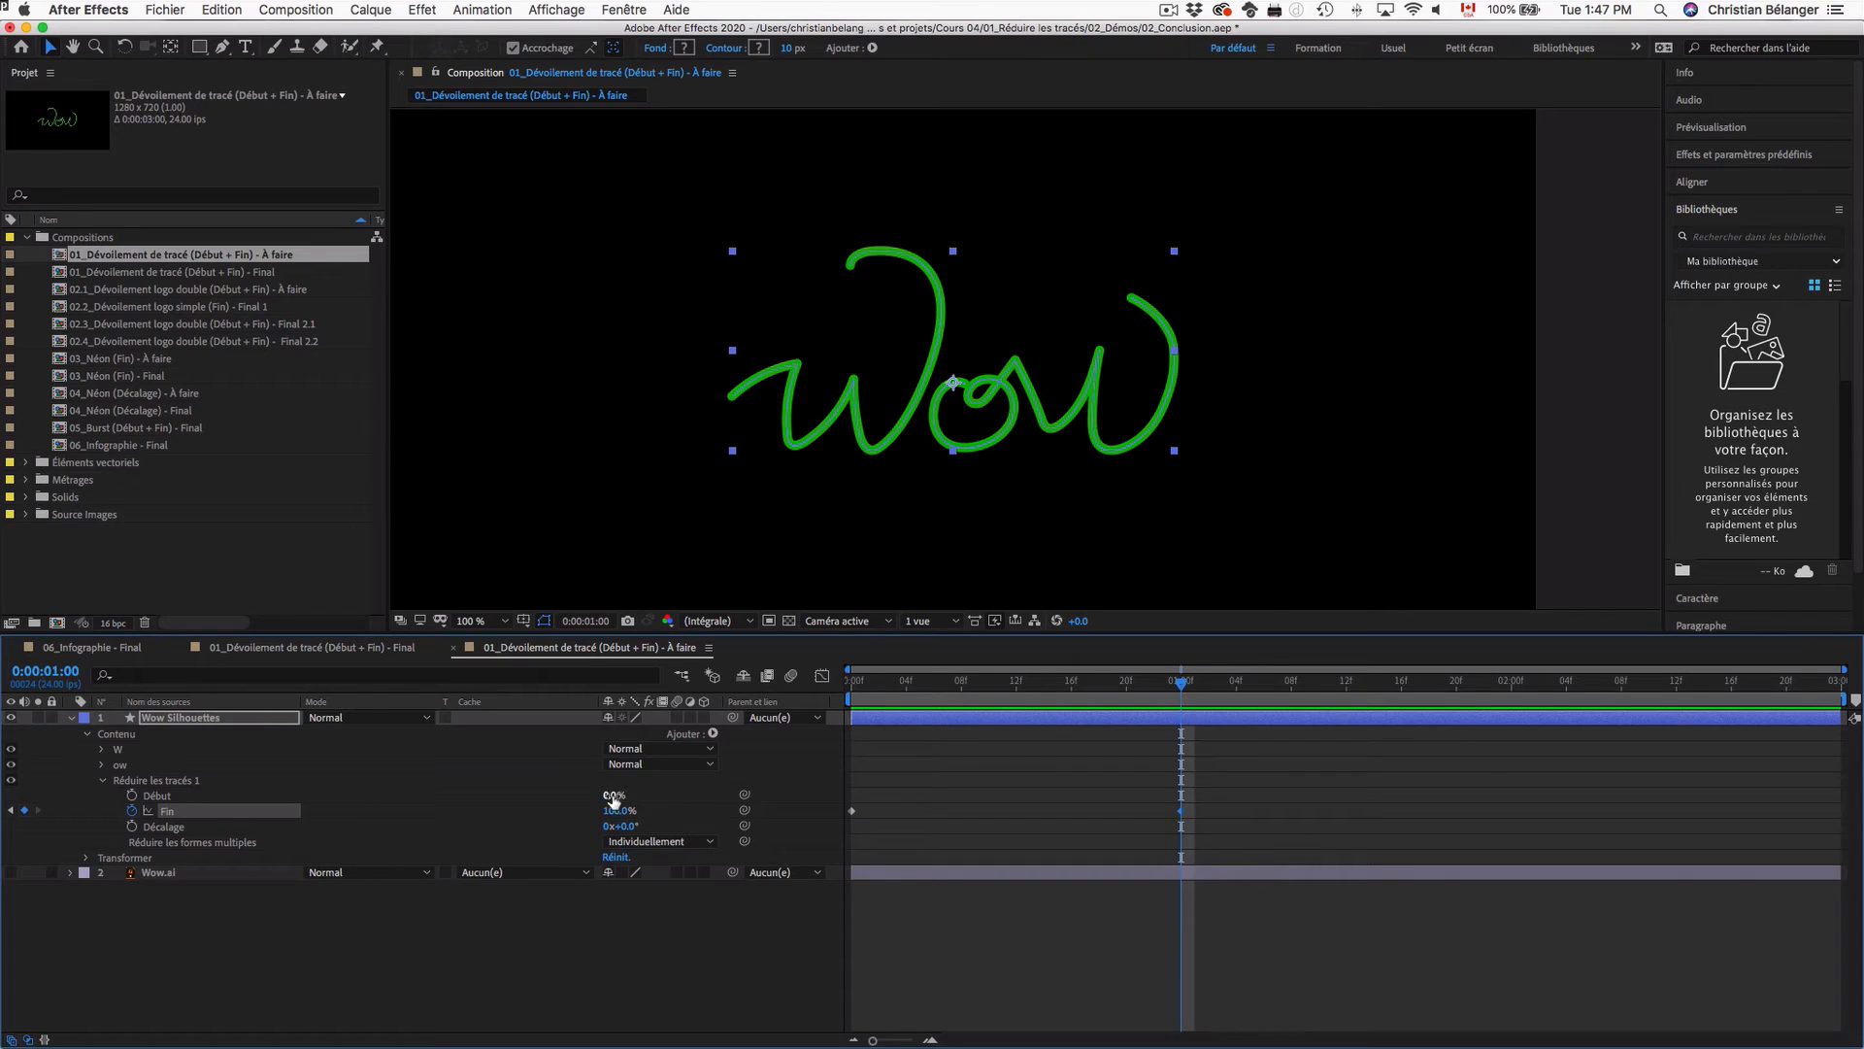
{"action": "mouse_move", "coordinate": [612, 794]}
{"action": "left_mouse_down"}
{"action": "mouse_move", "coordinate": [721, 798]}
{"action": "mouse_move", "coordinate": [607, 795]}
{"action": "left_mouse_up"}
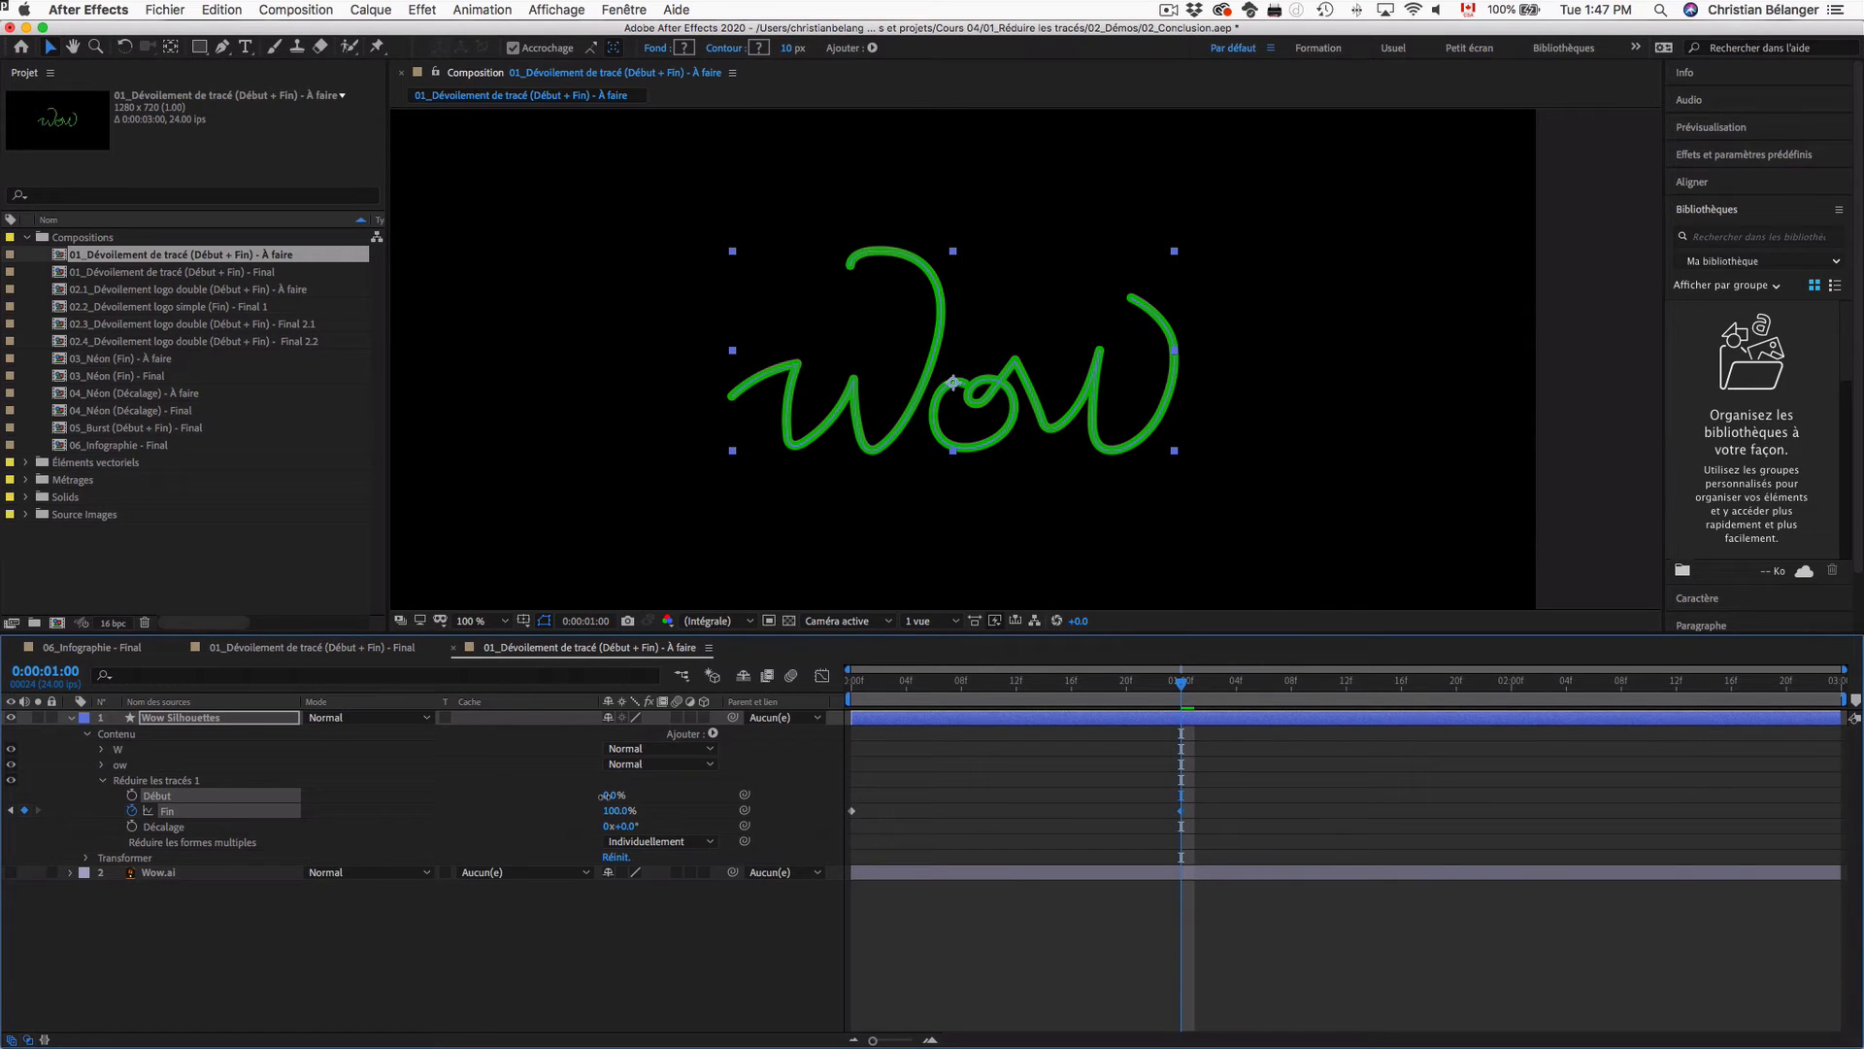
{"action": "left_click", "coordinate": [604, 794]}
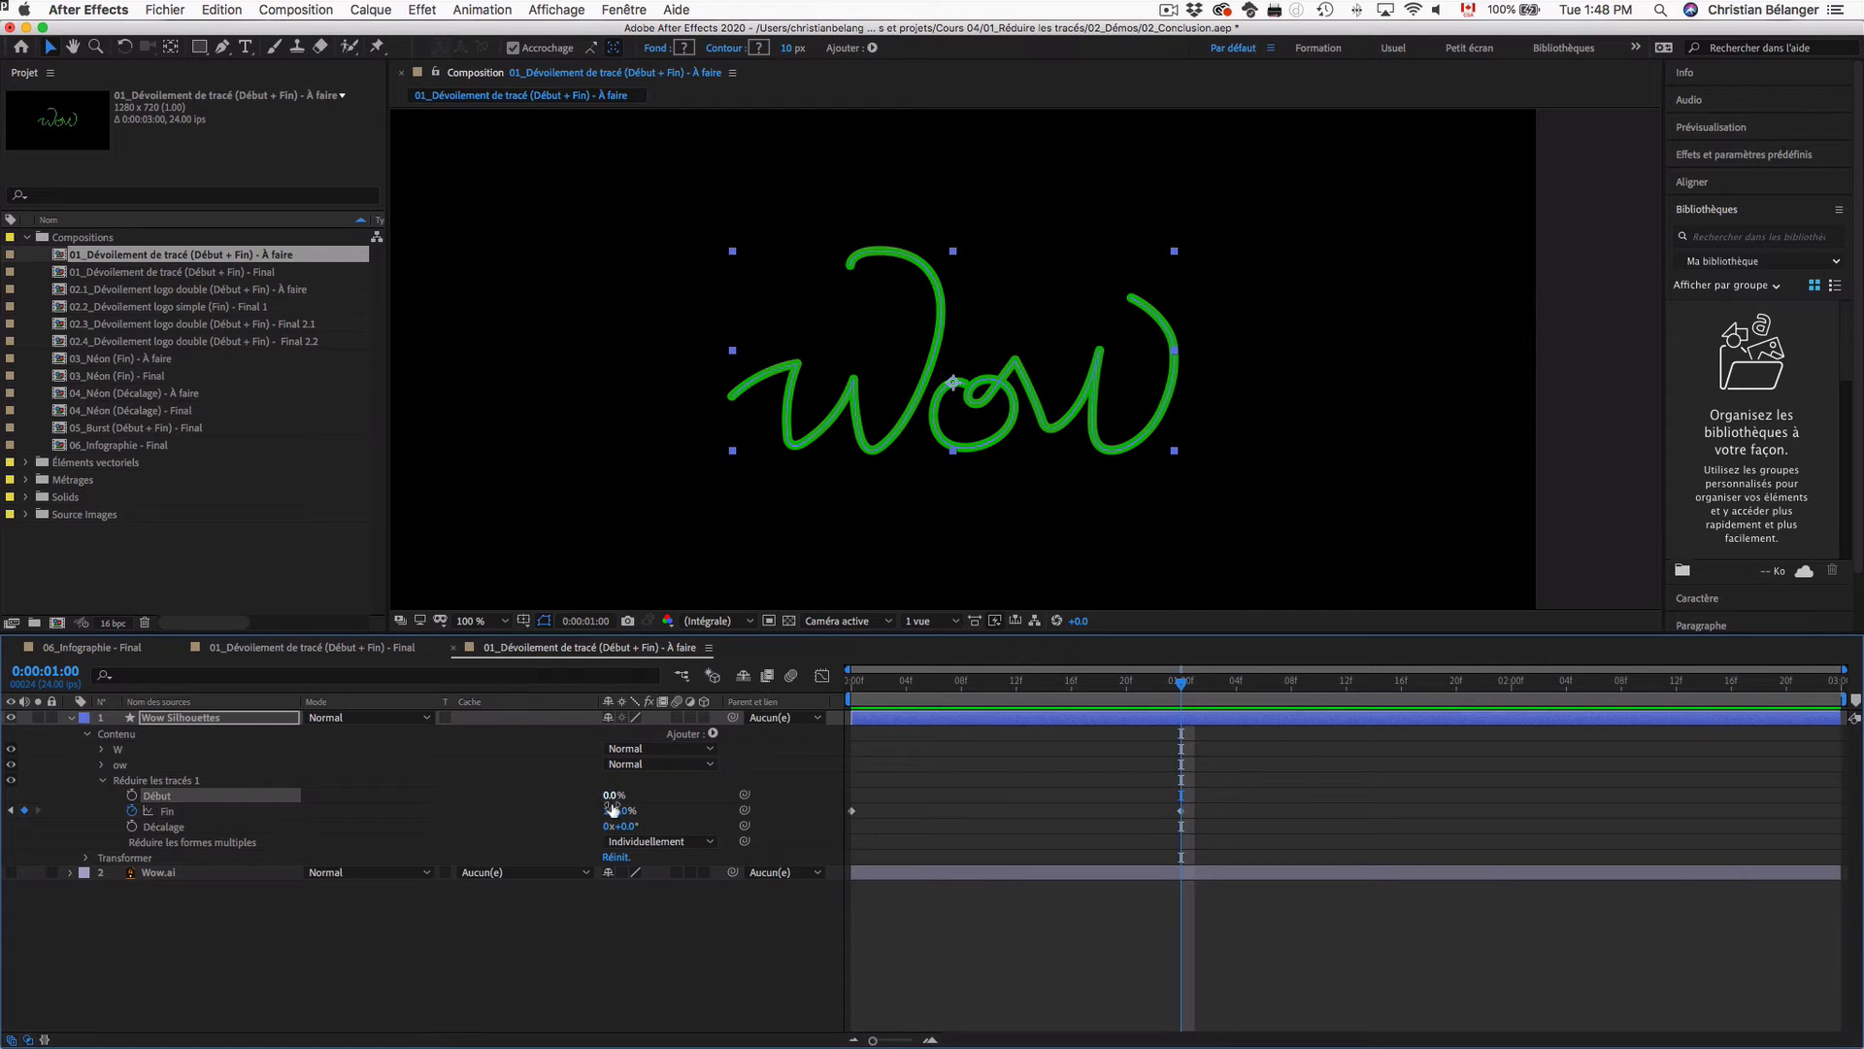
{"action": "left_click_drag", "start_coordinate": [607, 795], "coordinate": [726, 794]}
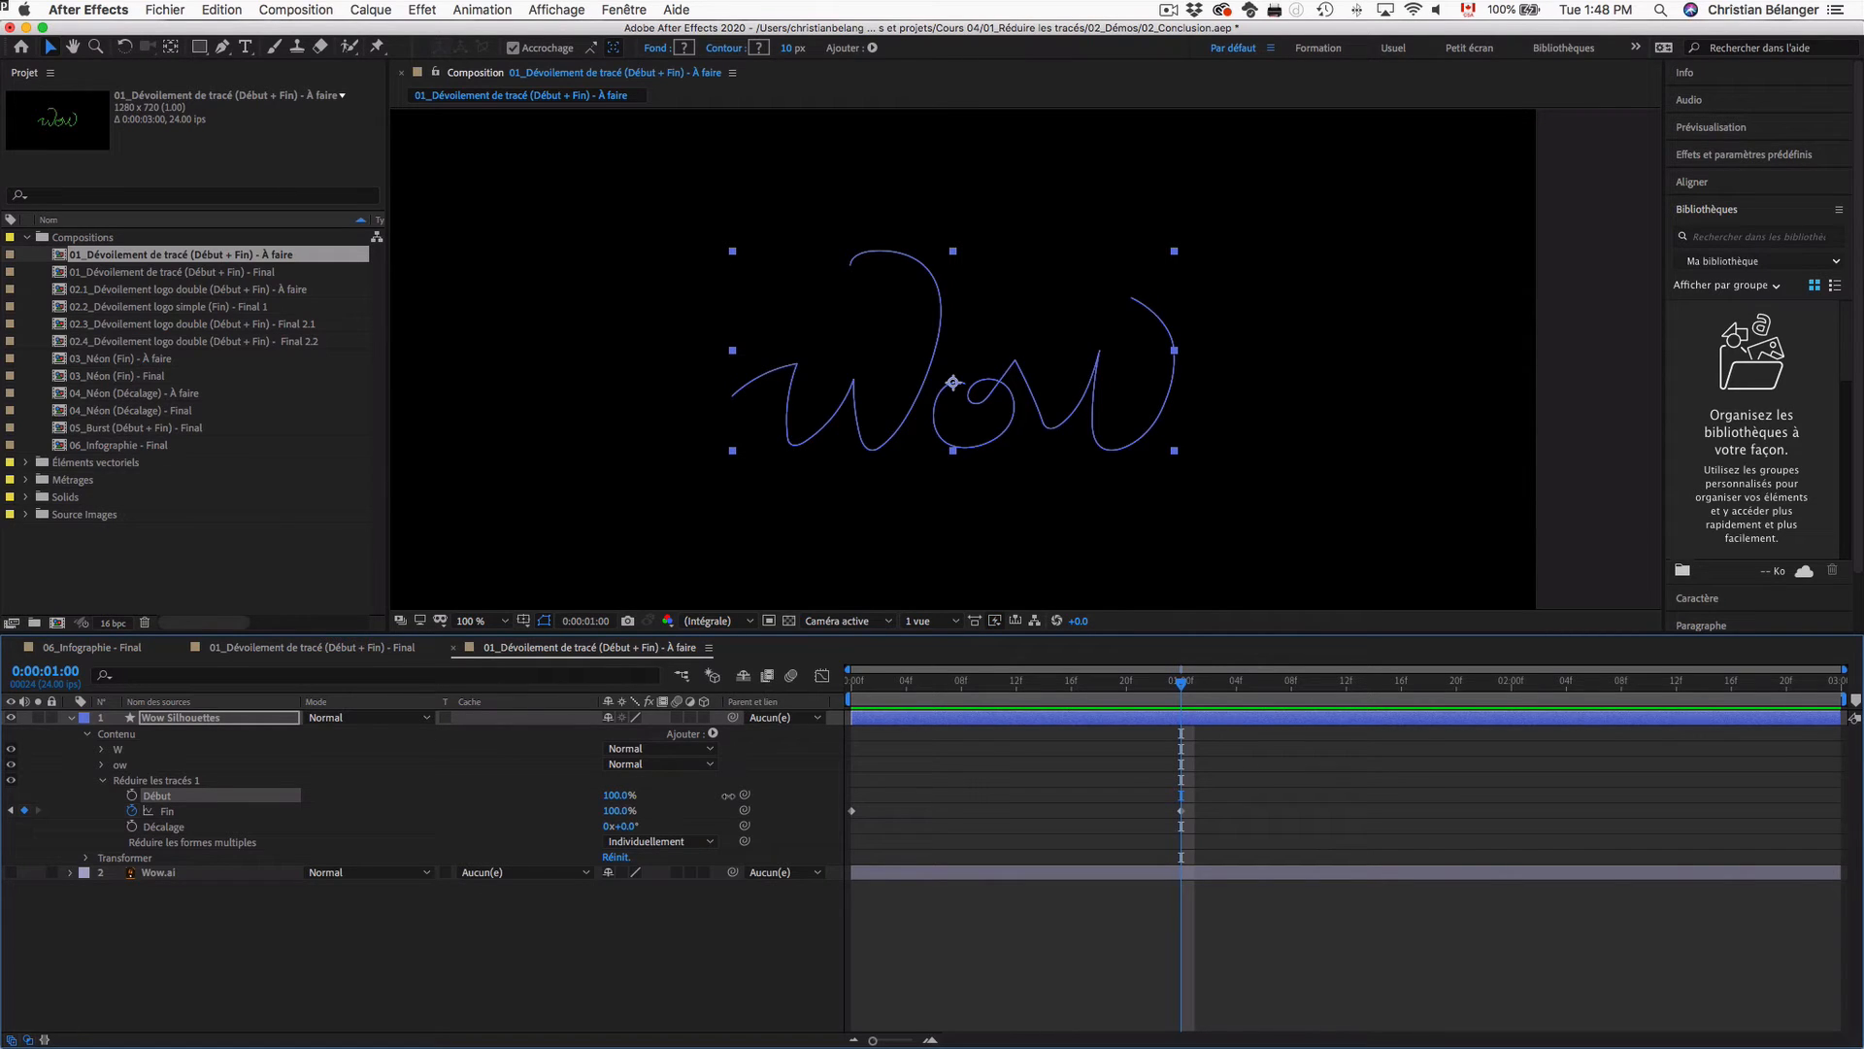
{"action": "left_click_drag", "start_coordinate": [641, 795], "coordinate": [607, 797]}
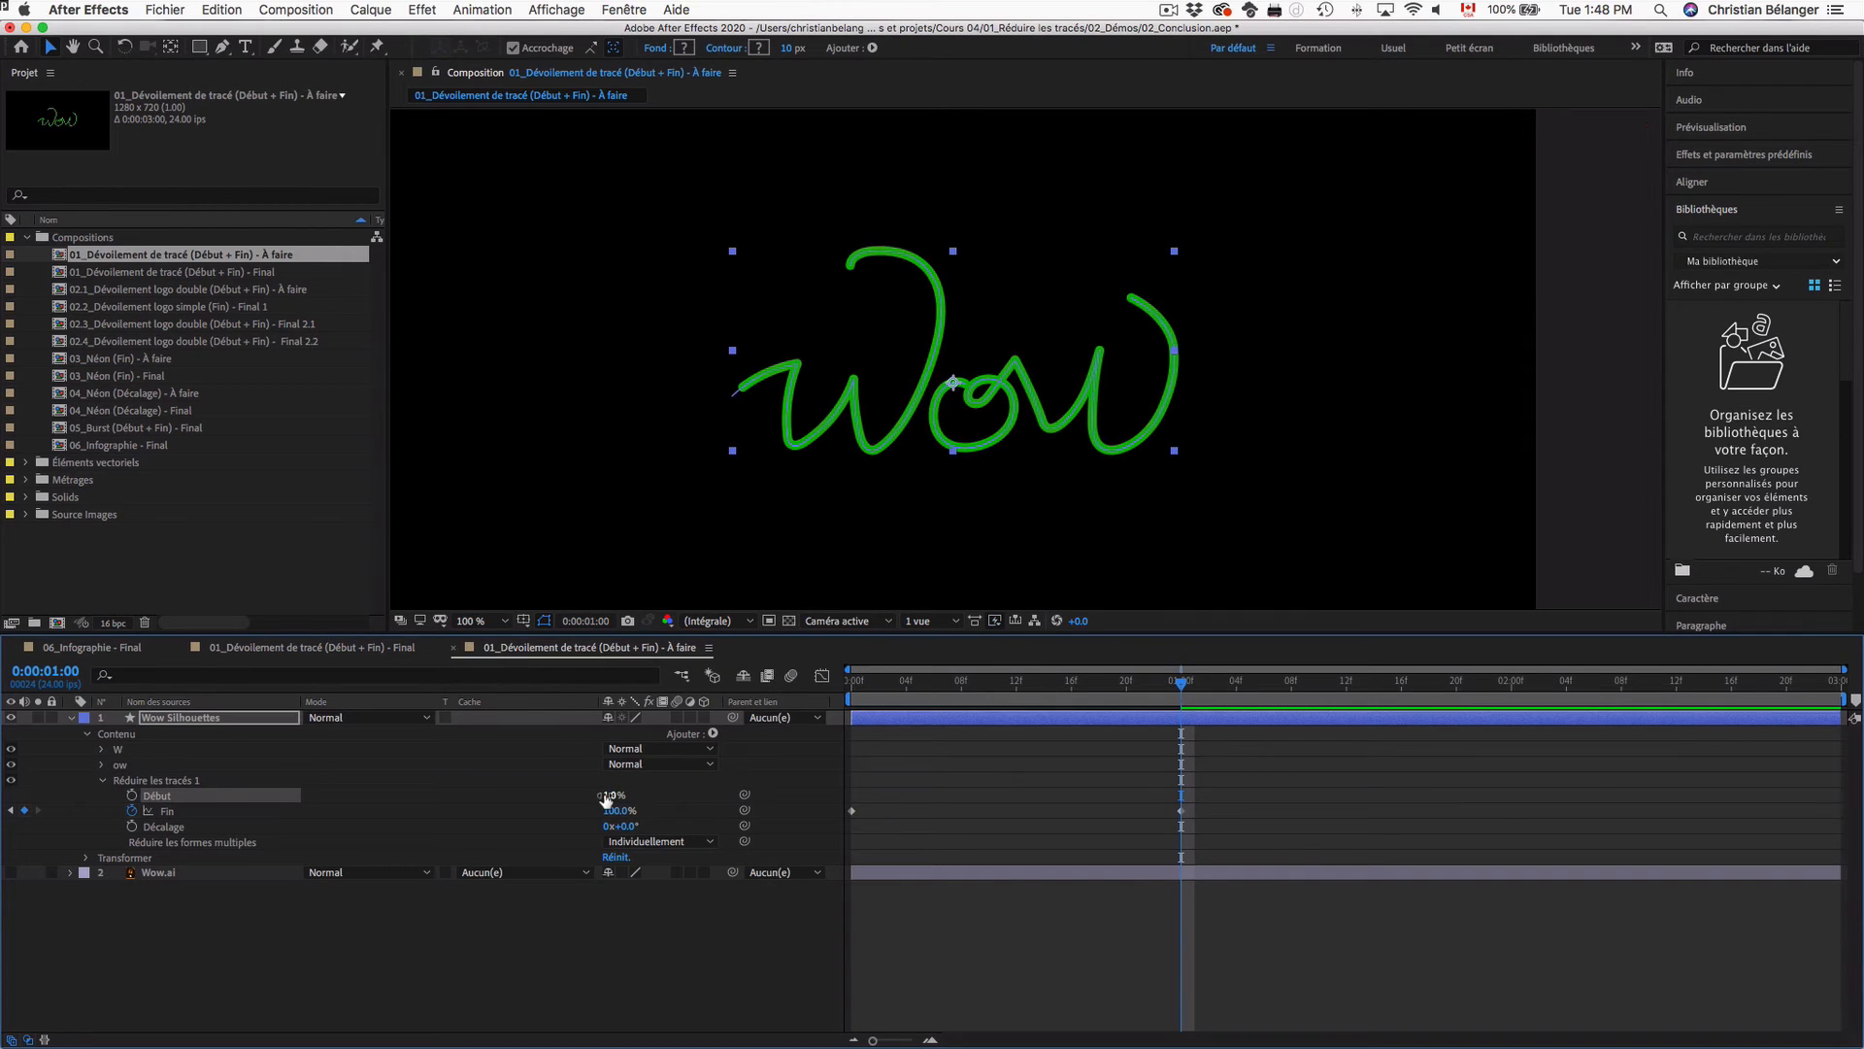
Step: Keyframe Début of Réduire les tracés 1 from 0% at 0:00:01:00 to 100% at 0:00:02:00
{"action": "left_click", "coordinate": [132, 795]}
{"action": "left_click_drag", "start_coordinate": [607, 795], "coordinate": [580, 805]}
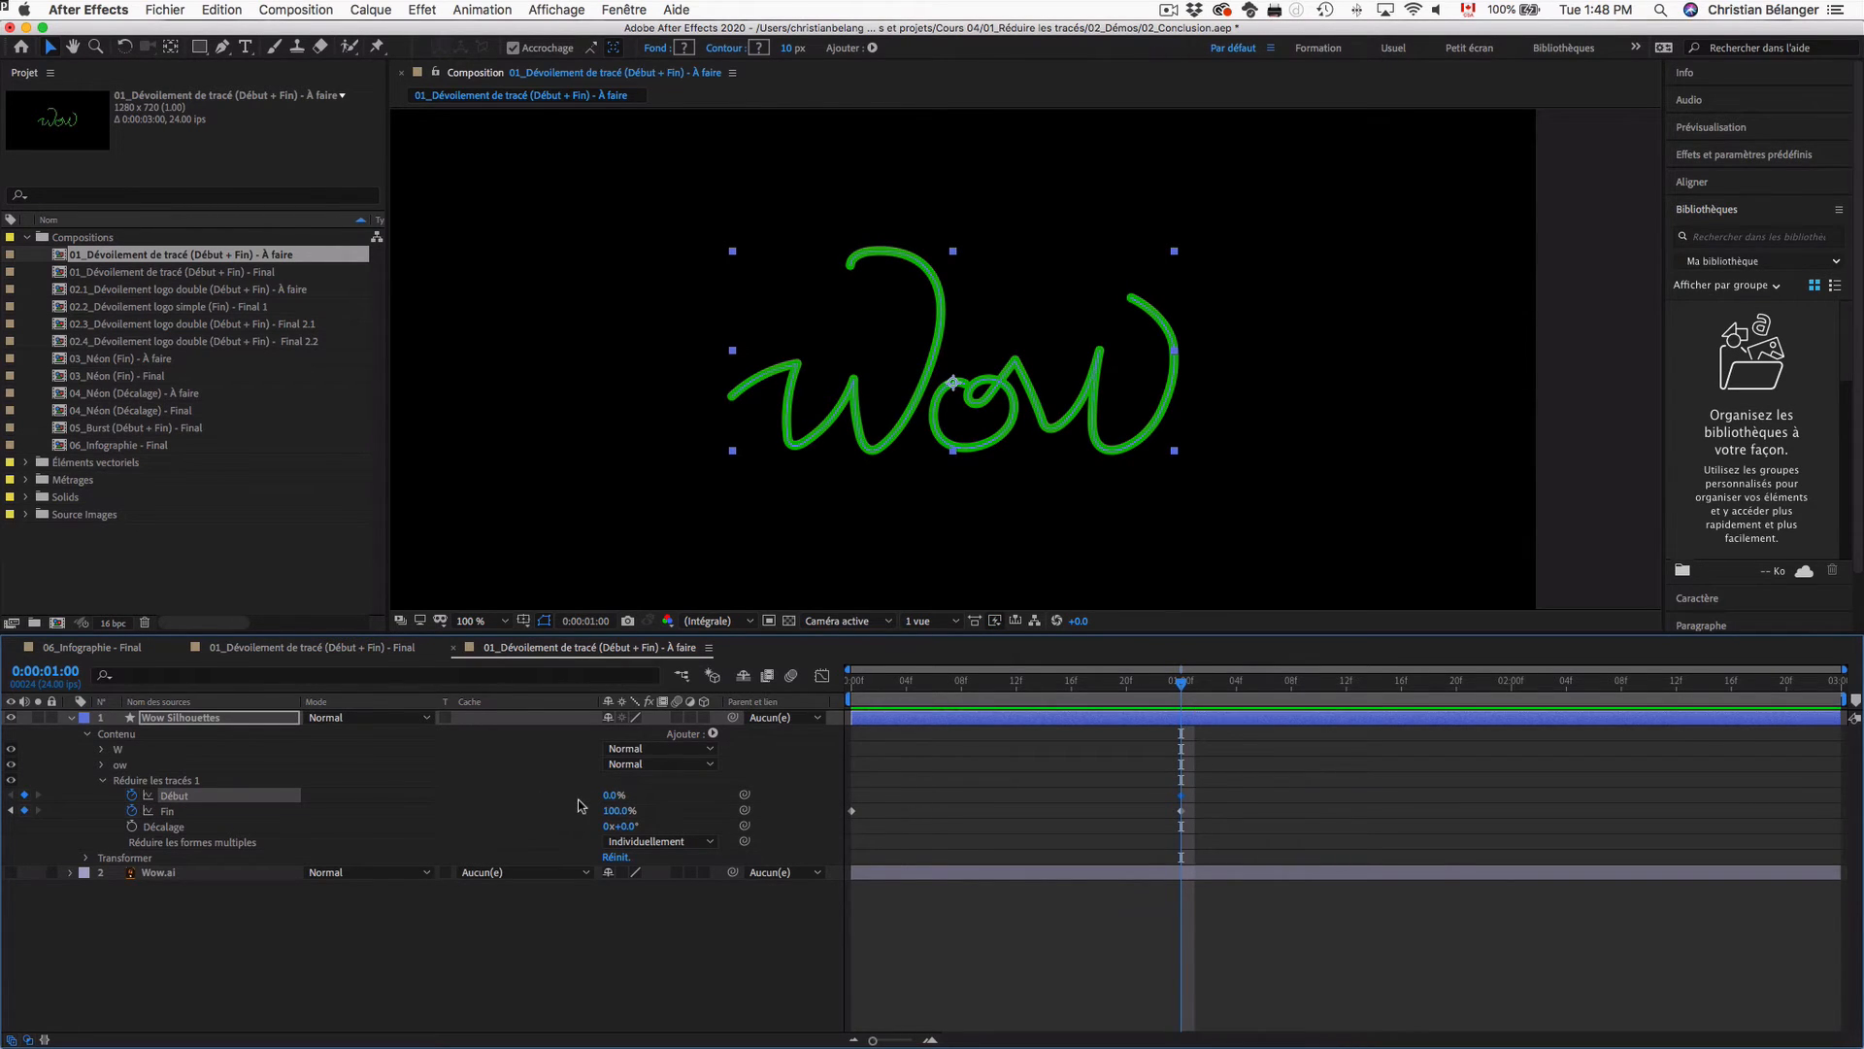
{"action": "left_click_drag", "start_coordinate": [1388, 687], "coordinate": [1514, 688]}
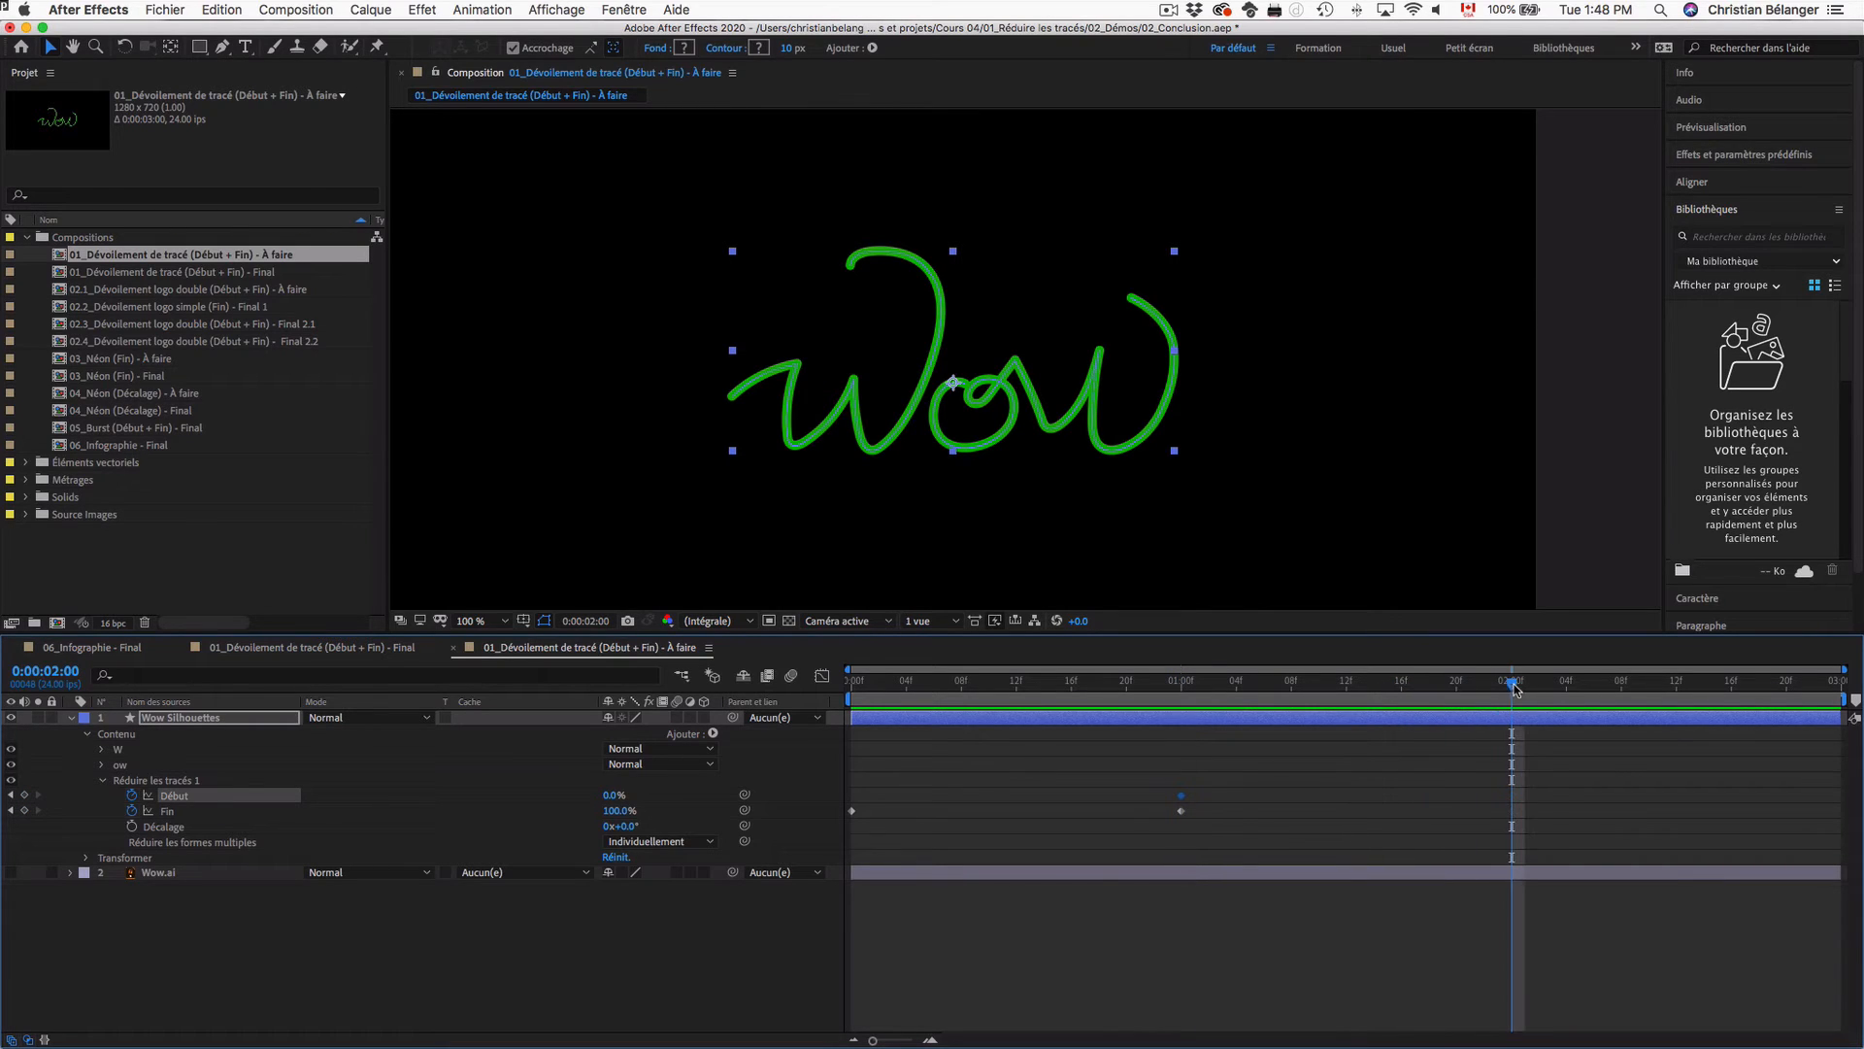
{"action": "left_click_drag", "start_coordinate": [615, 802], "coordinate": [835, 800]}
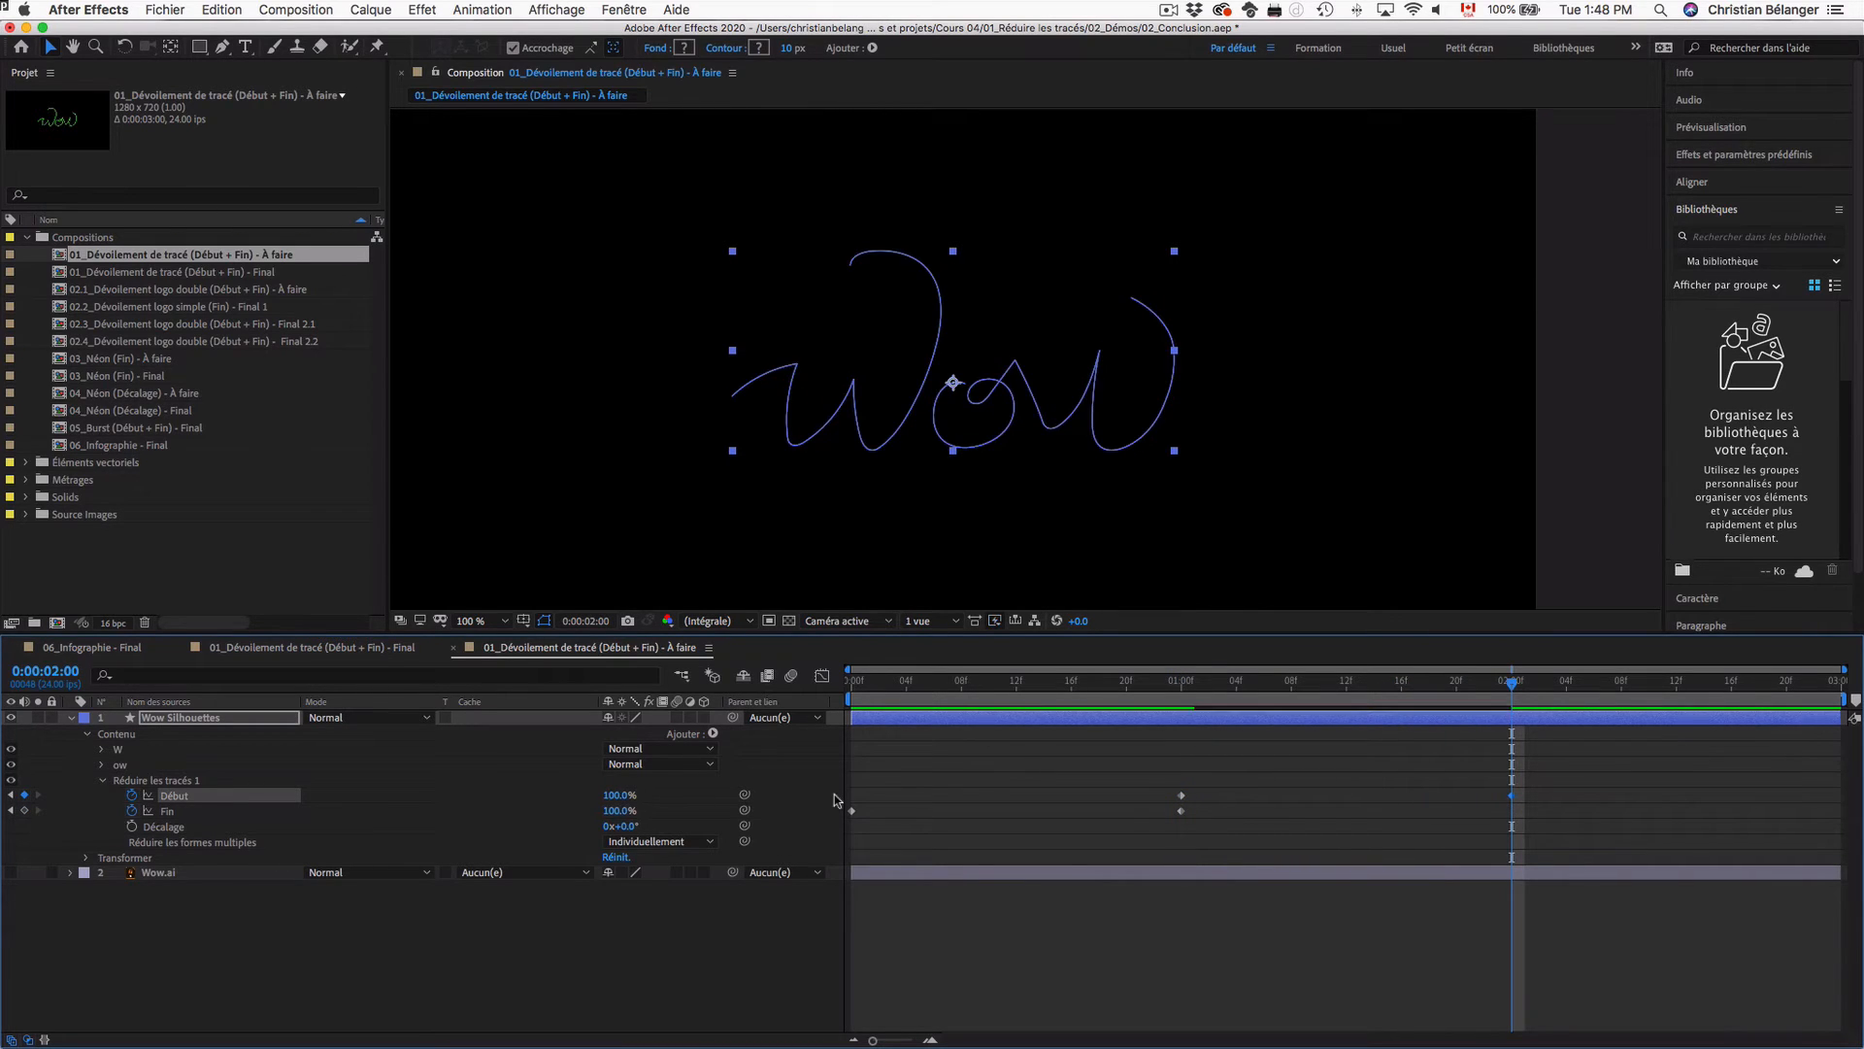
Step: Play the reveal and disappearance from the start, review the moment around 0:00:01:00, and return to the first frame
{"action": "left_click_drag", "start_coordinate": [1014, 687], "coordinate": [791, 684]}
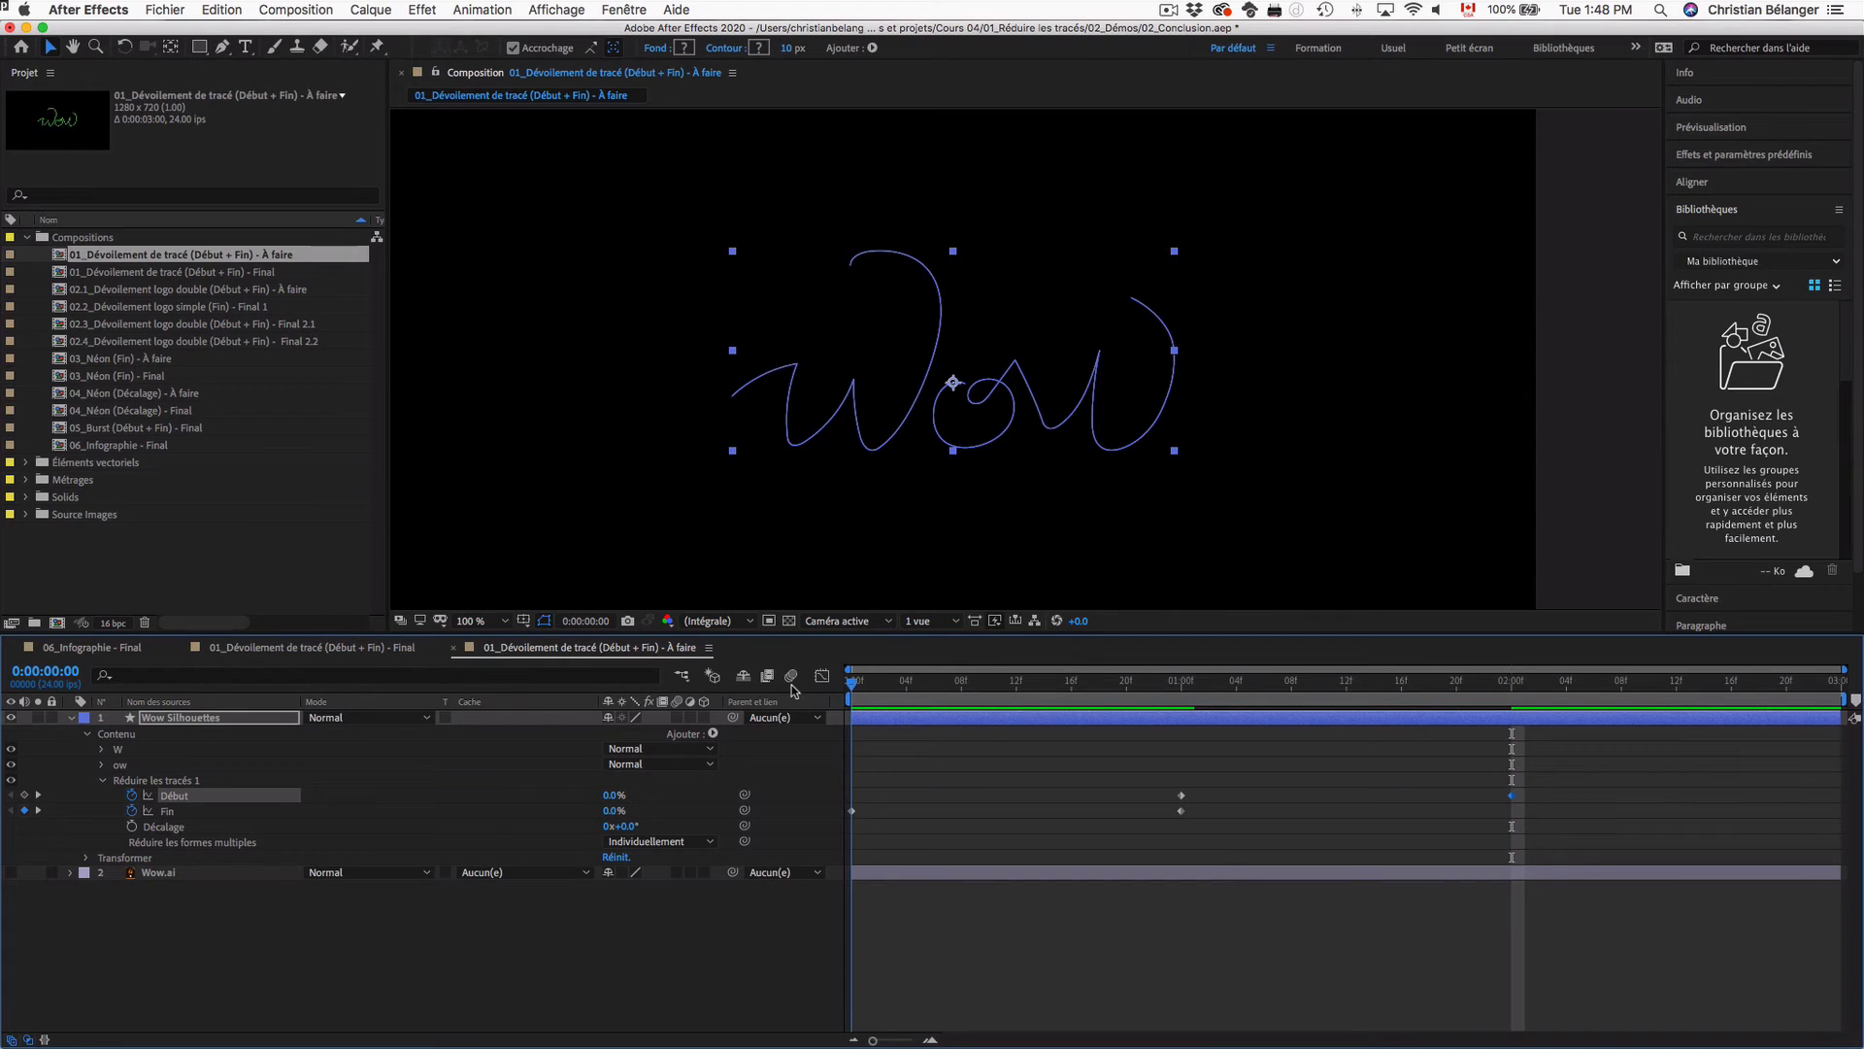
{"action": "key", "text": "space"}
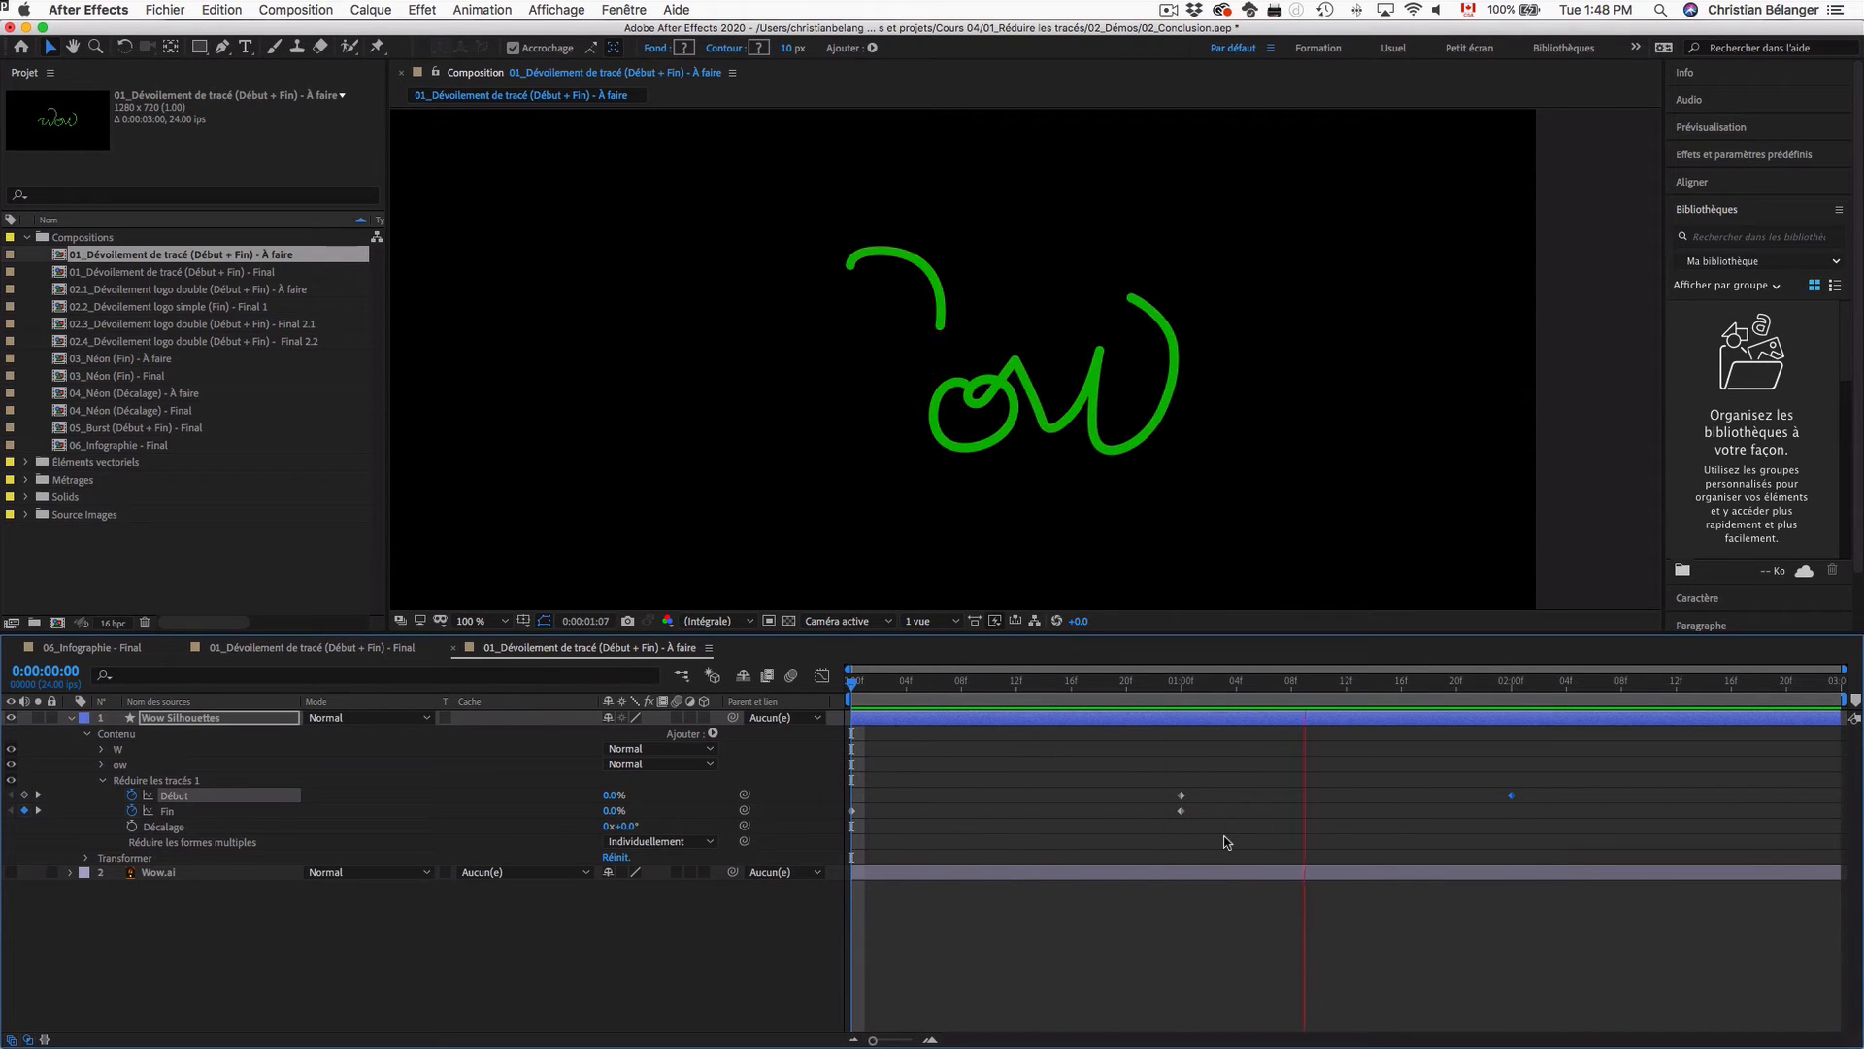
{"action": "left_click", "coordinate": [1183, 685]}
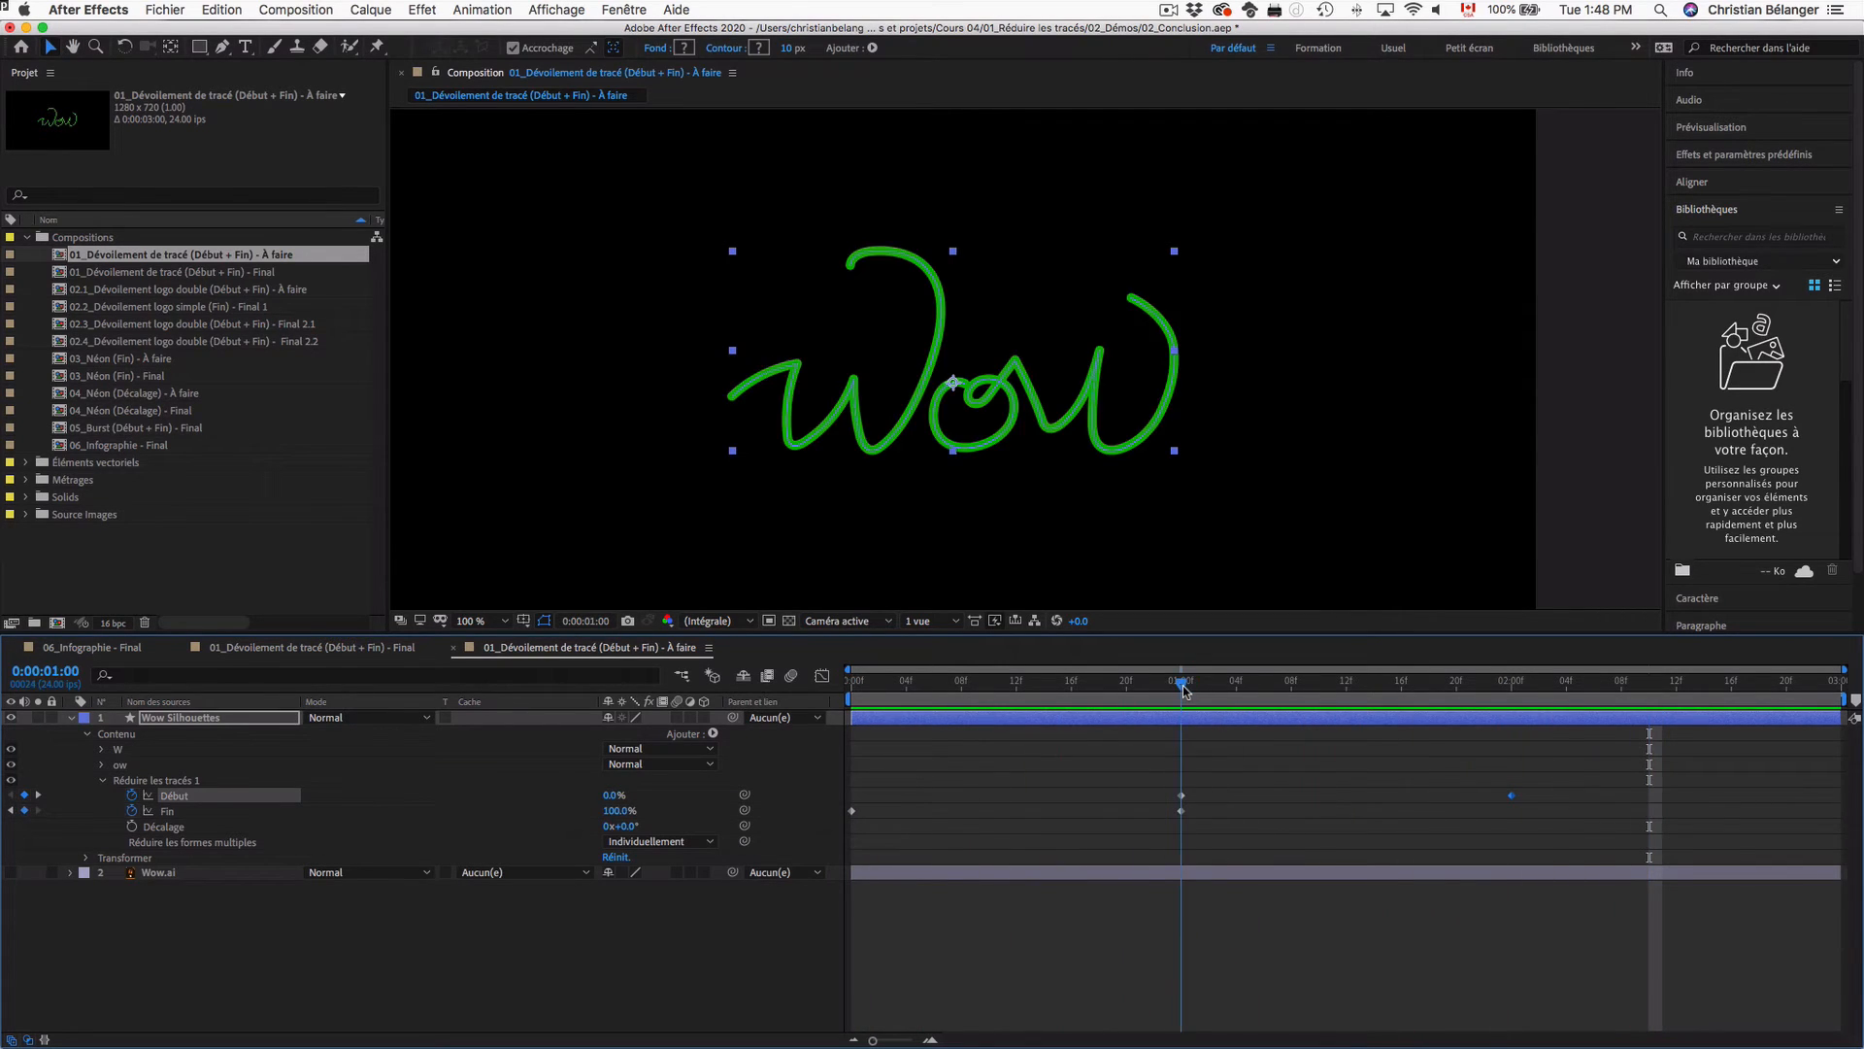
{"action": "mouse_move", "coordinate": [1184, 685]}
{"action": "left_mouse_down"}
{"action": "mouse_move", "coordinate": [713, 685]}
{"action": "mouse_move", "coordinate": [1600, 685]}
{"action": "mouse_move", "coordinate": [1141, 699]}
{"action": "left_mouse_up"}
{"action": "key", "text": "Home"}
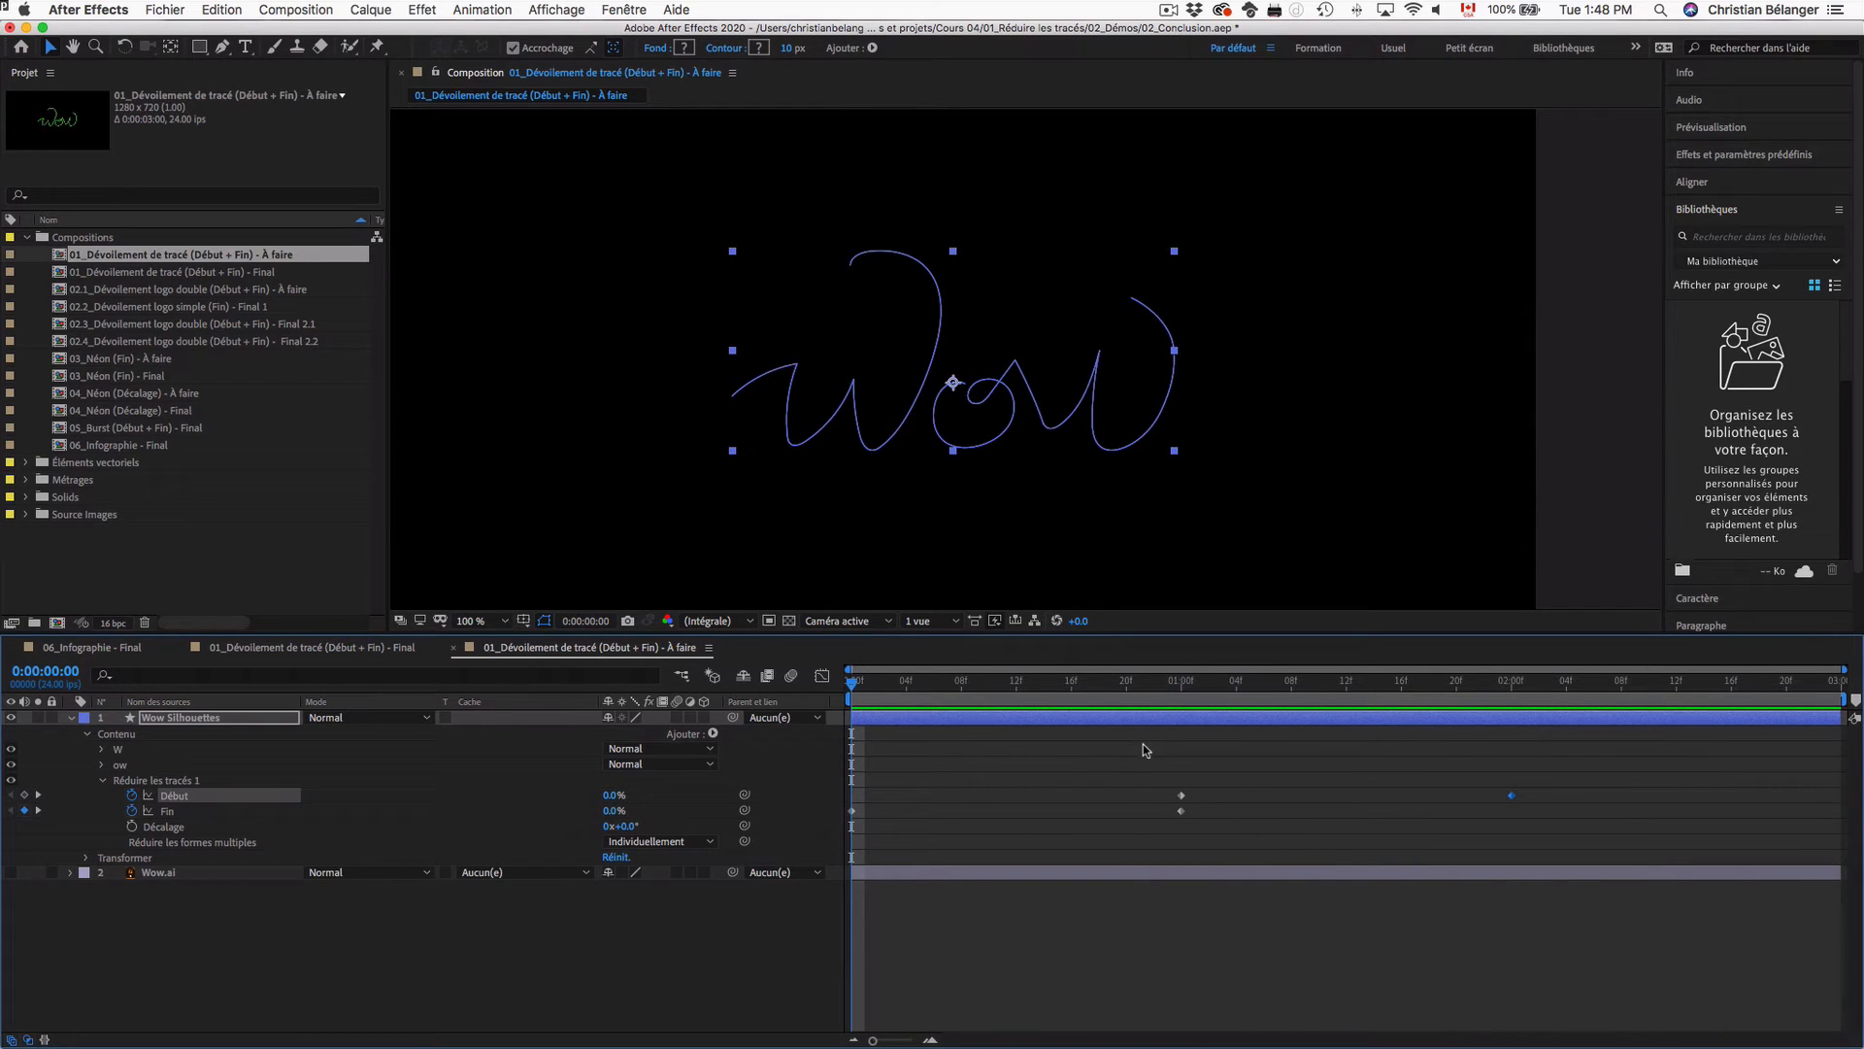
Step: Try shifting both Début keyframes earlier so they overlap the Fin animation, and undo the shift
{"action": "left_click", "coordinate": [1082, 938]}
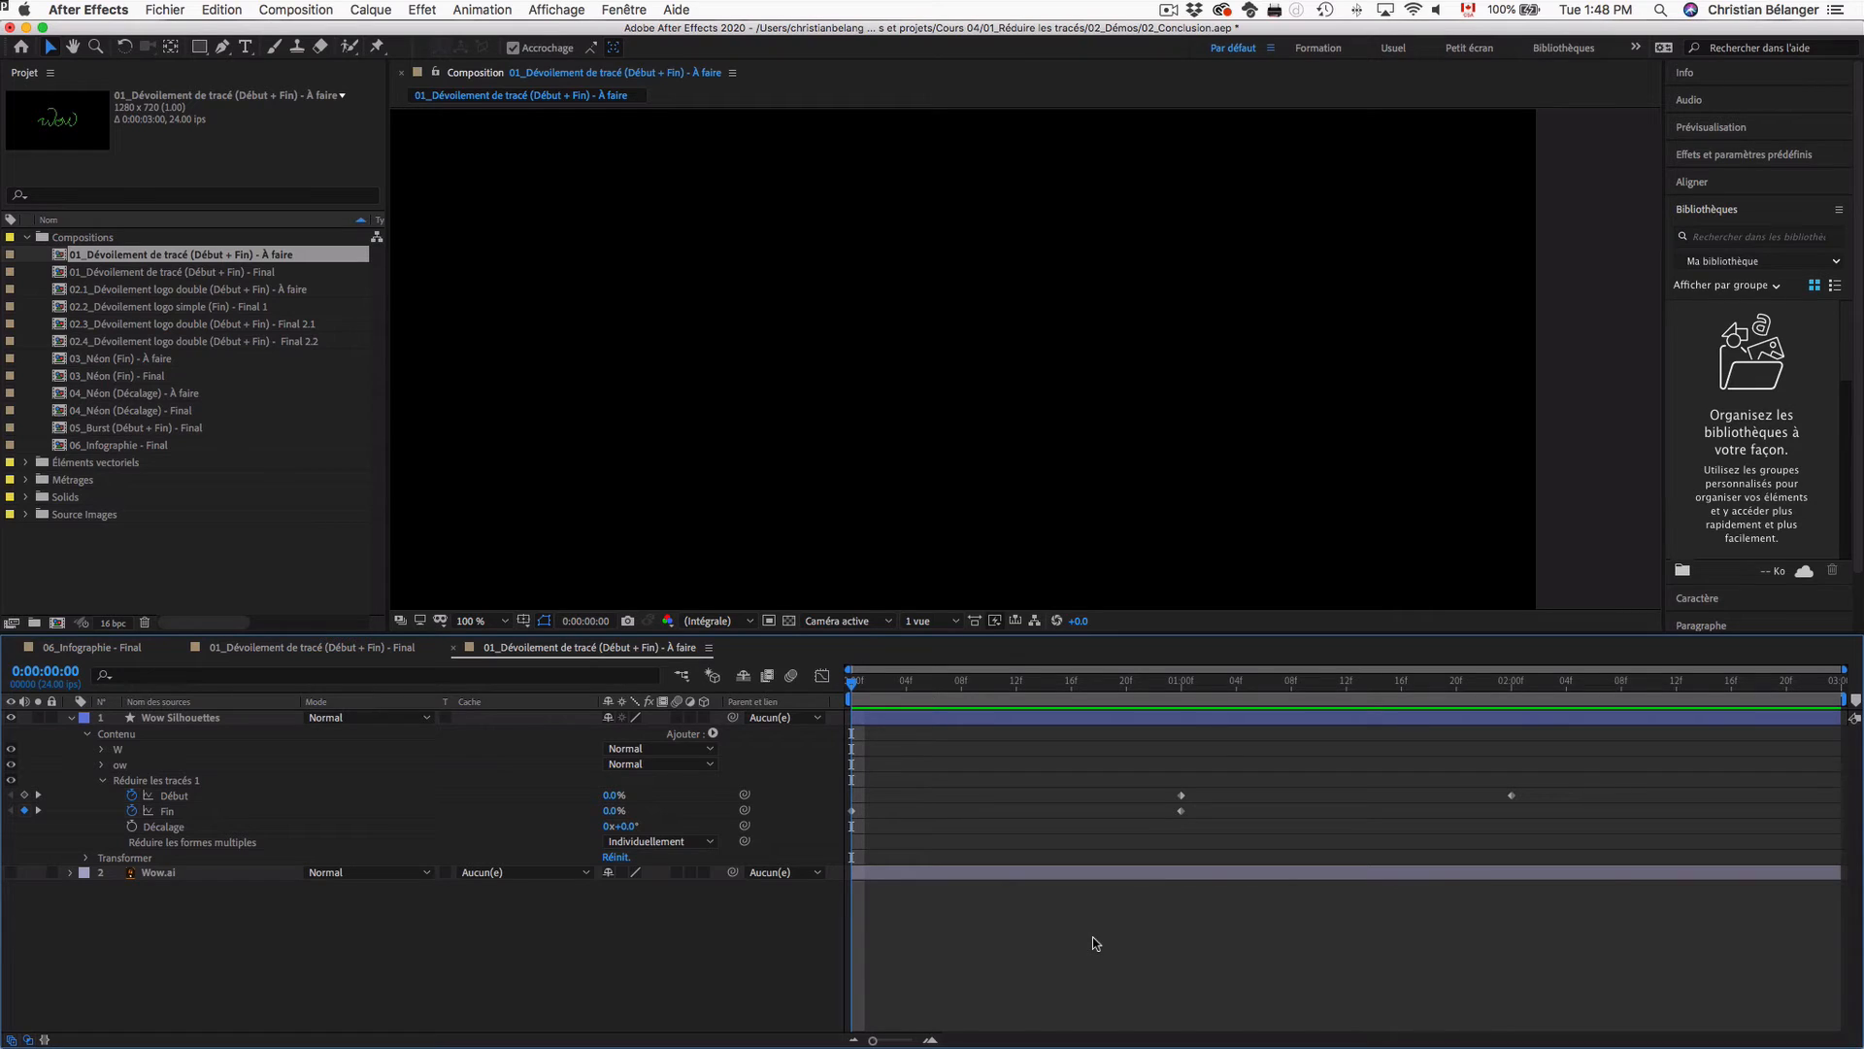
{"action": "left_click_drag", "start_coordinate": [1153, 783], "coordinate": [1550, 802]}
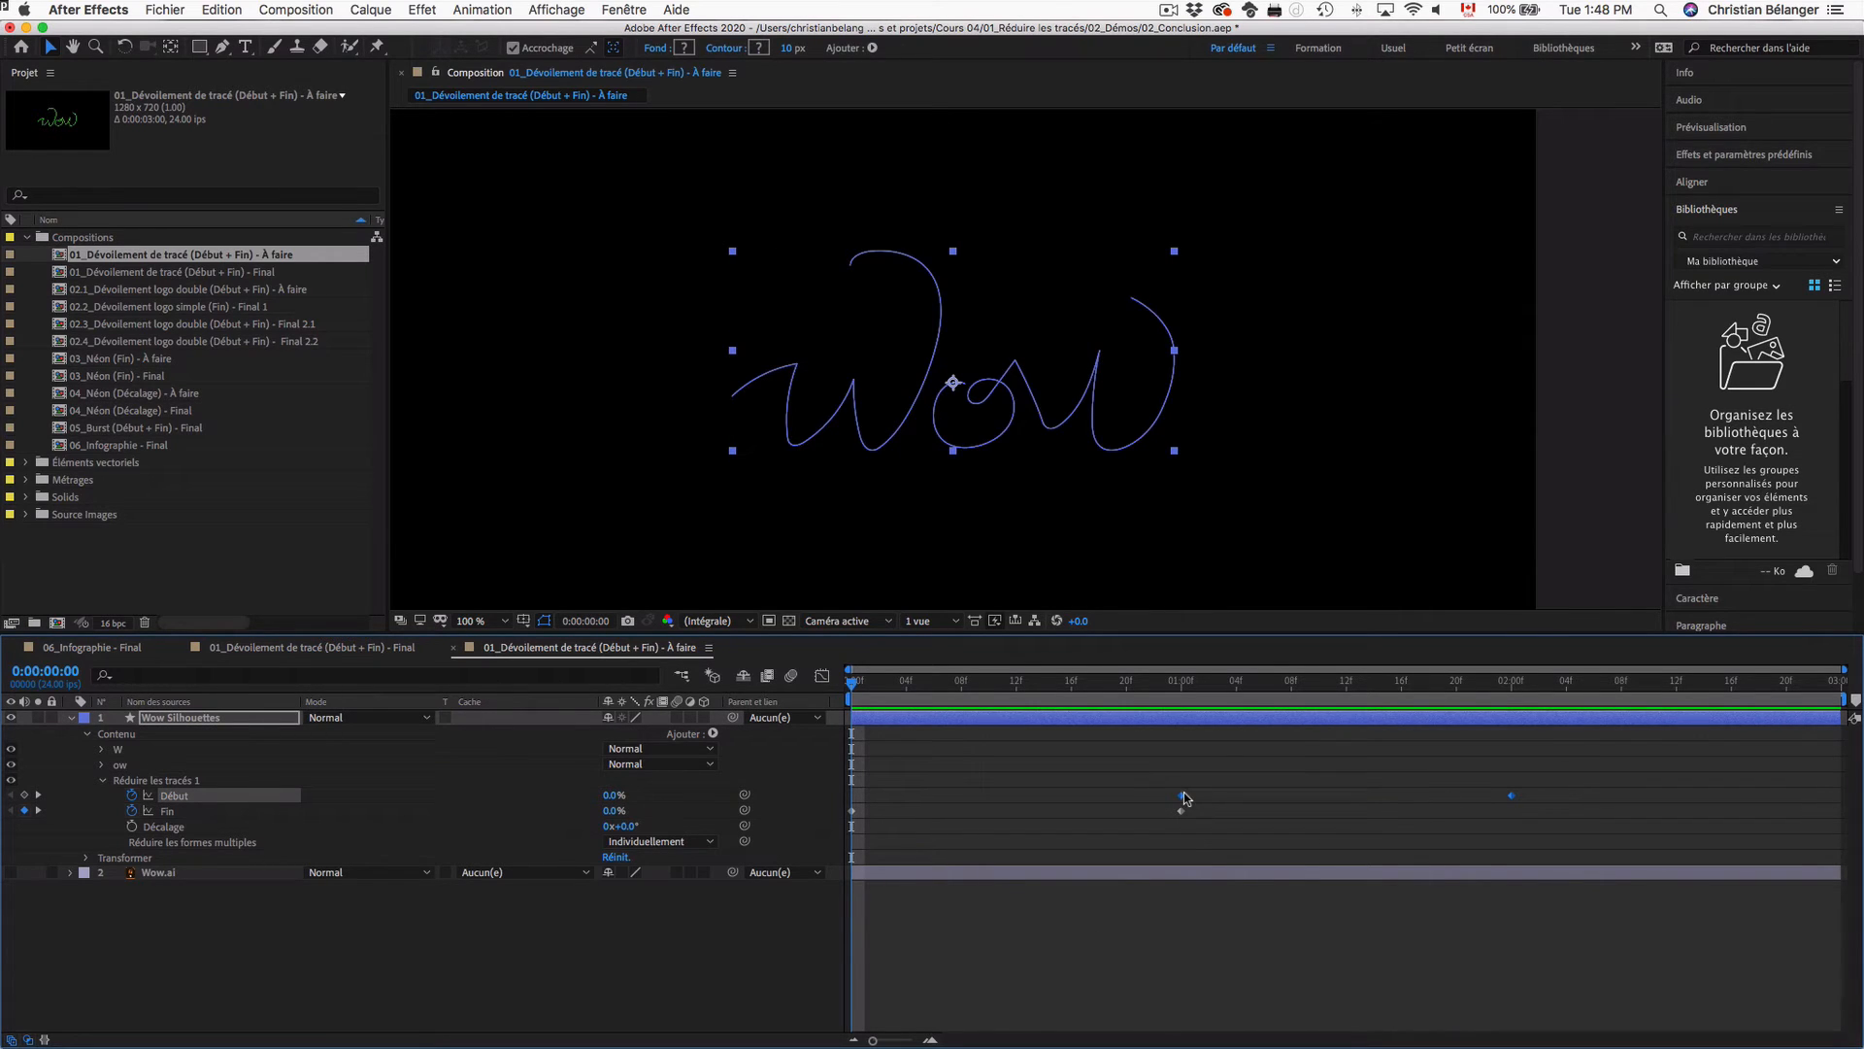
{"action": "left_click_drag", "start_coordinate": [1186, 798], "coordinate": [969, 800]}
{"action": "left_click_drag", "start_coordinate": [1006, 800], "coordinate": [1018, 797]}
{"action": "mouse_move", "coordinate": [921, 691]}
{"action": "left_mouse_down"}
{"action": "mouse_move", "coordinate": [840, 689]}
{"action": "mouse_move", "coordinate": [1303, 708]}
{"action": "mouse_move", "coordinate": [855, 697]}
{"action": "left_mouse_up"}
{"action": "left_click", "coordinate": [1168, 970]}
{"action": "key", "text": "ctrl+z"}
Step: Replay the current animation, and shift both Début keyframes earlier to 0:00:00:12 and 0:00:01:12 before playing it back
{"action": "key", "text": "space"}
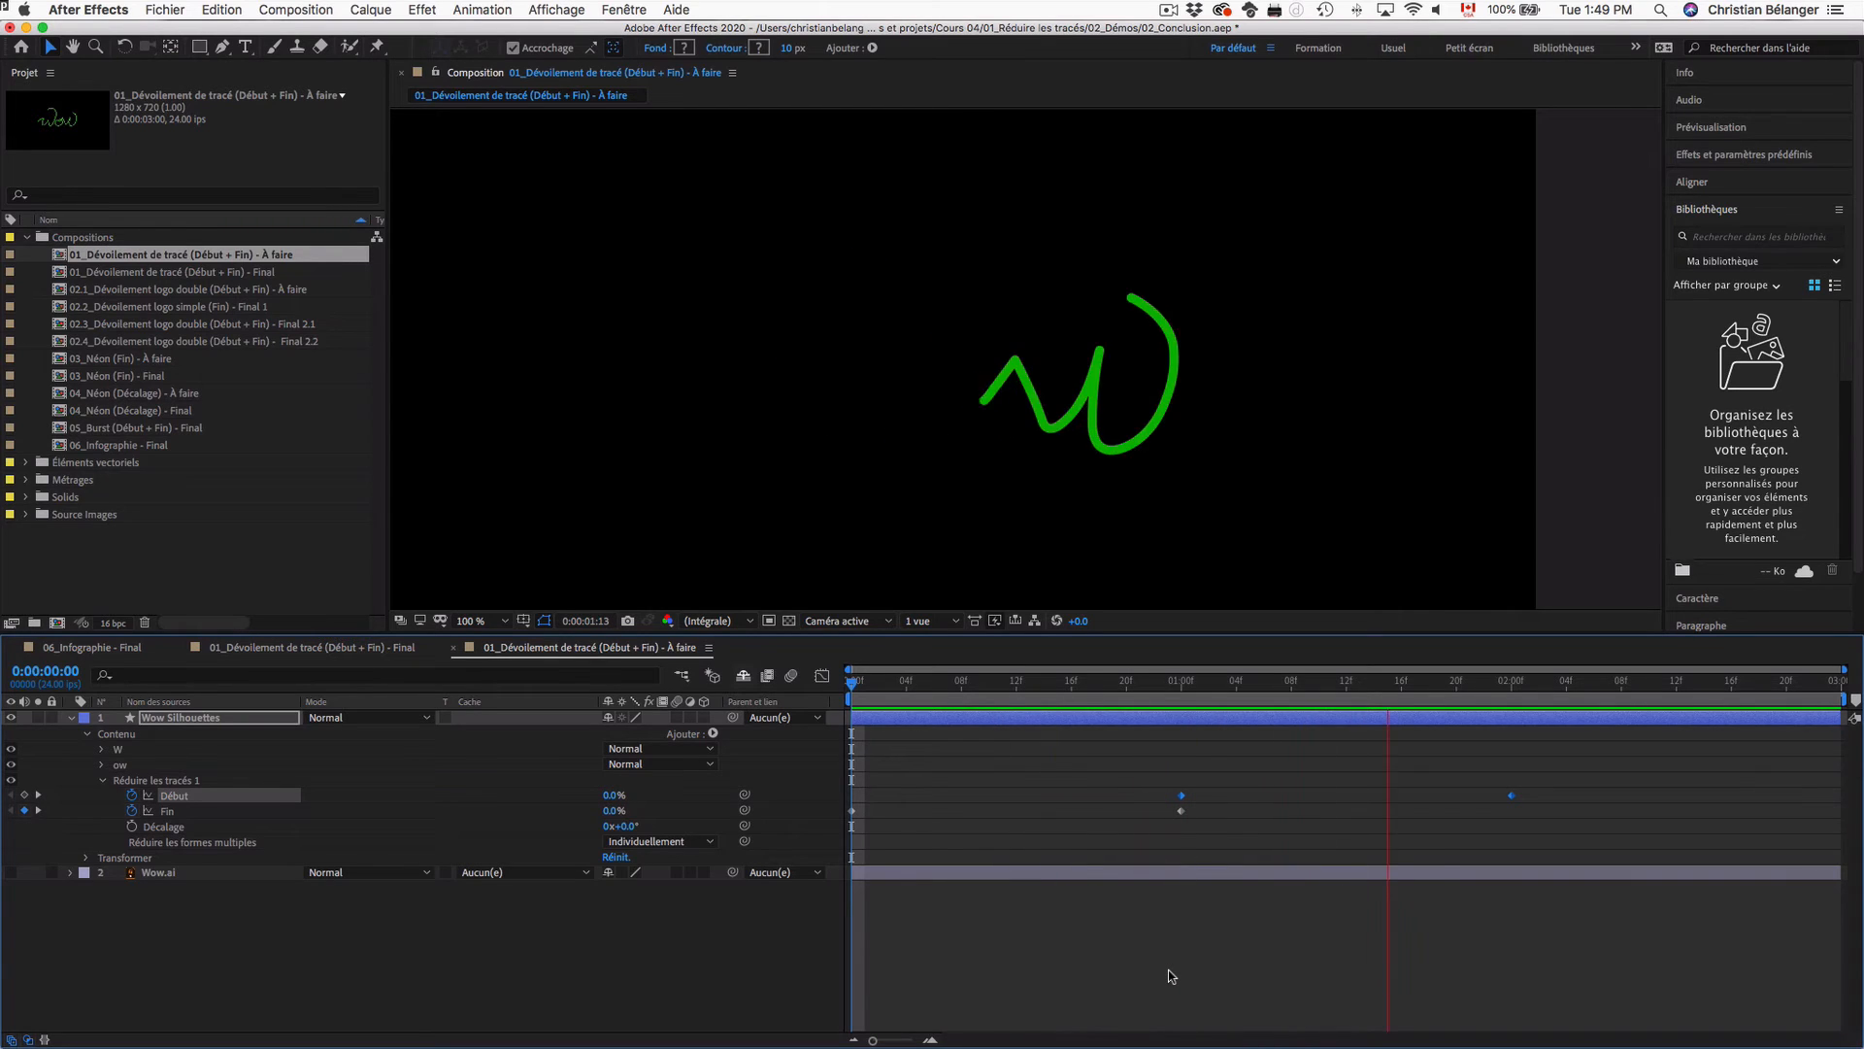
{"action": "key", "text": "space"}
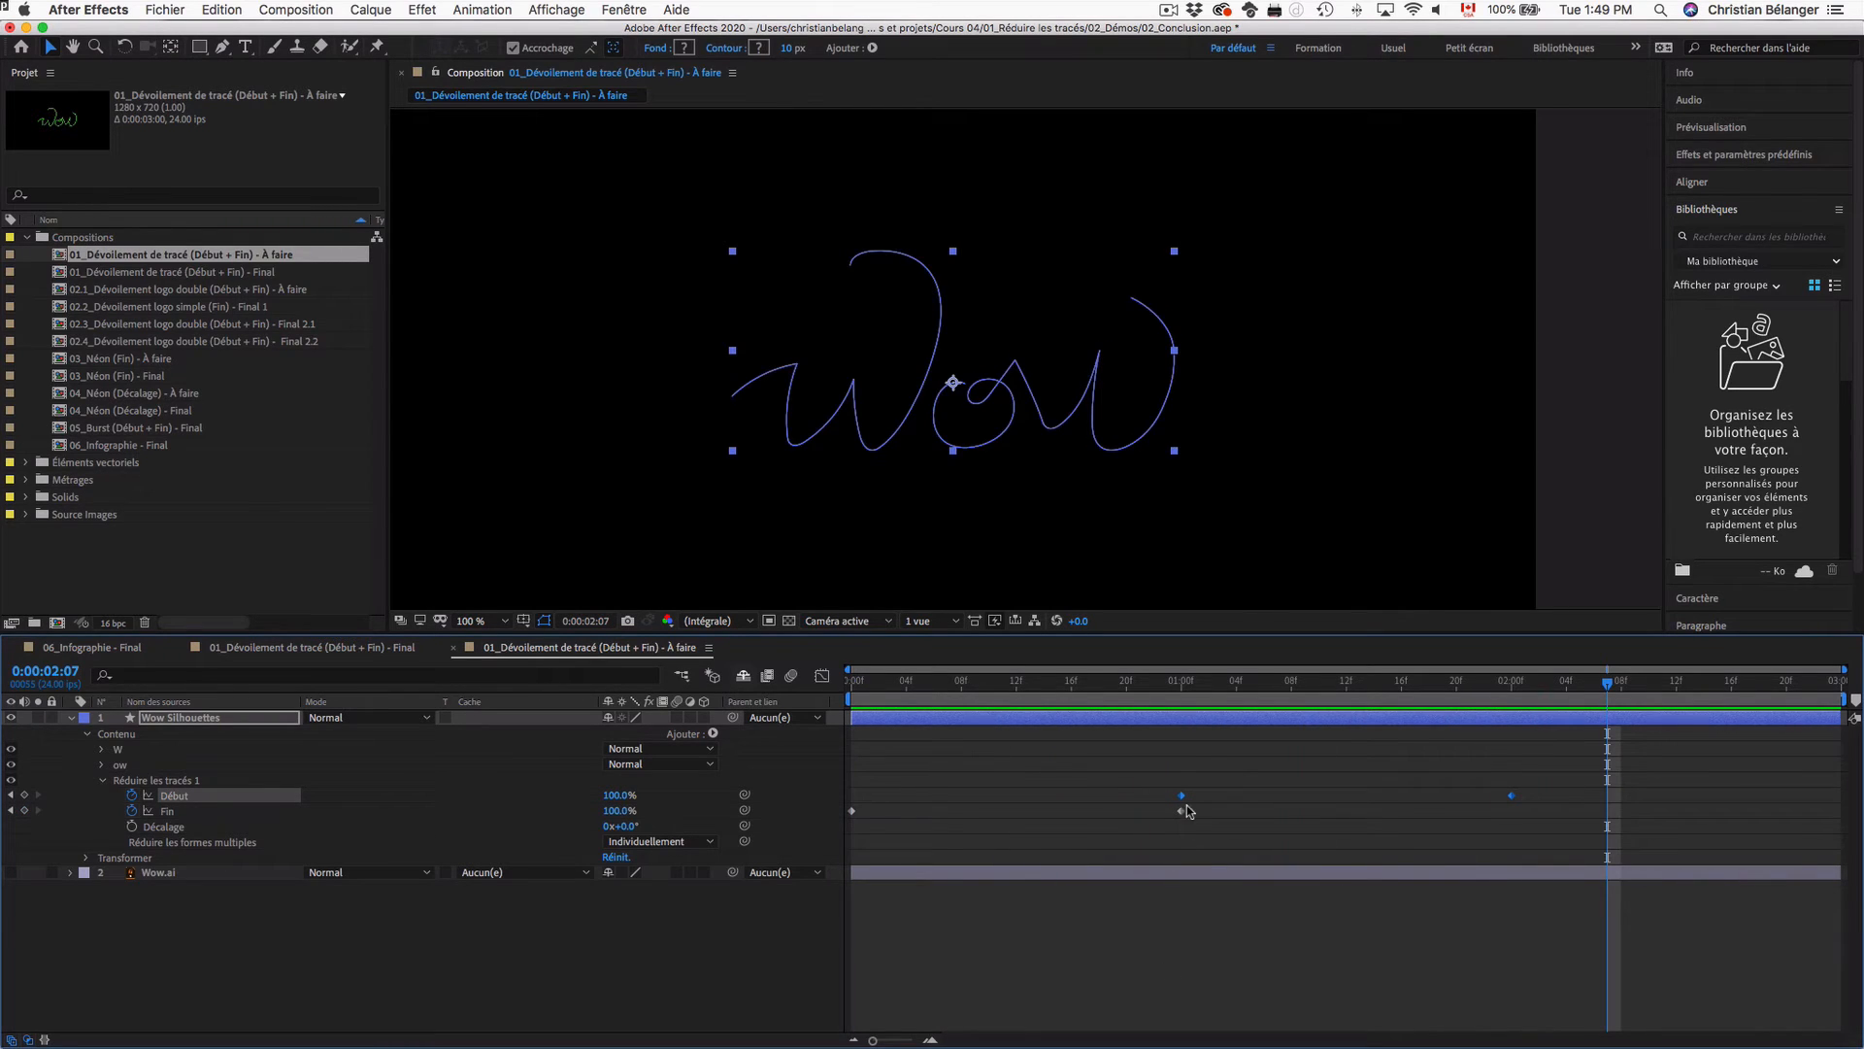
{"action": "left_click_drag", "start_coordinate": [1182, 795], "coordinate": [1017, 799]}
{"action": "key", "text": "space"}
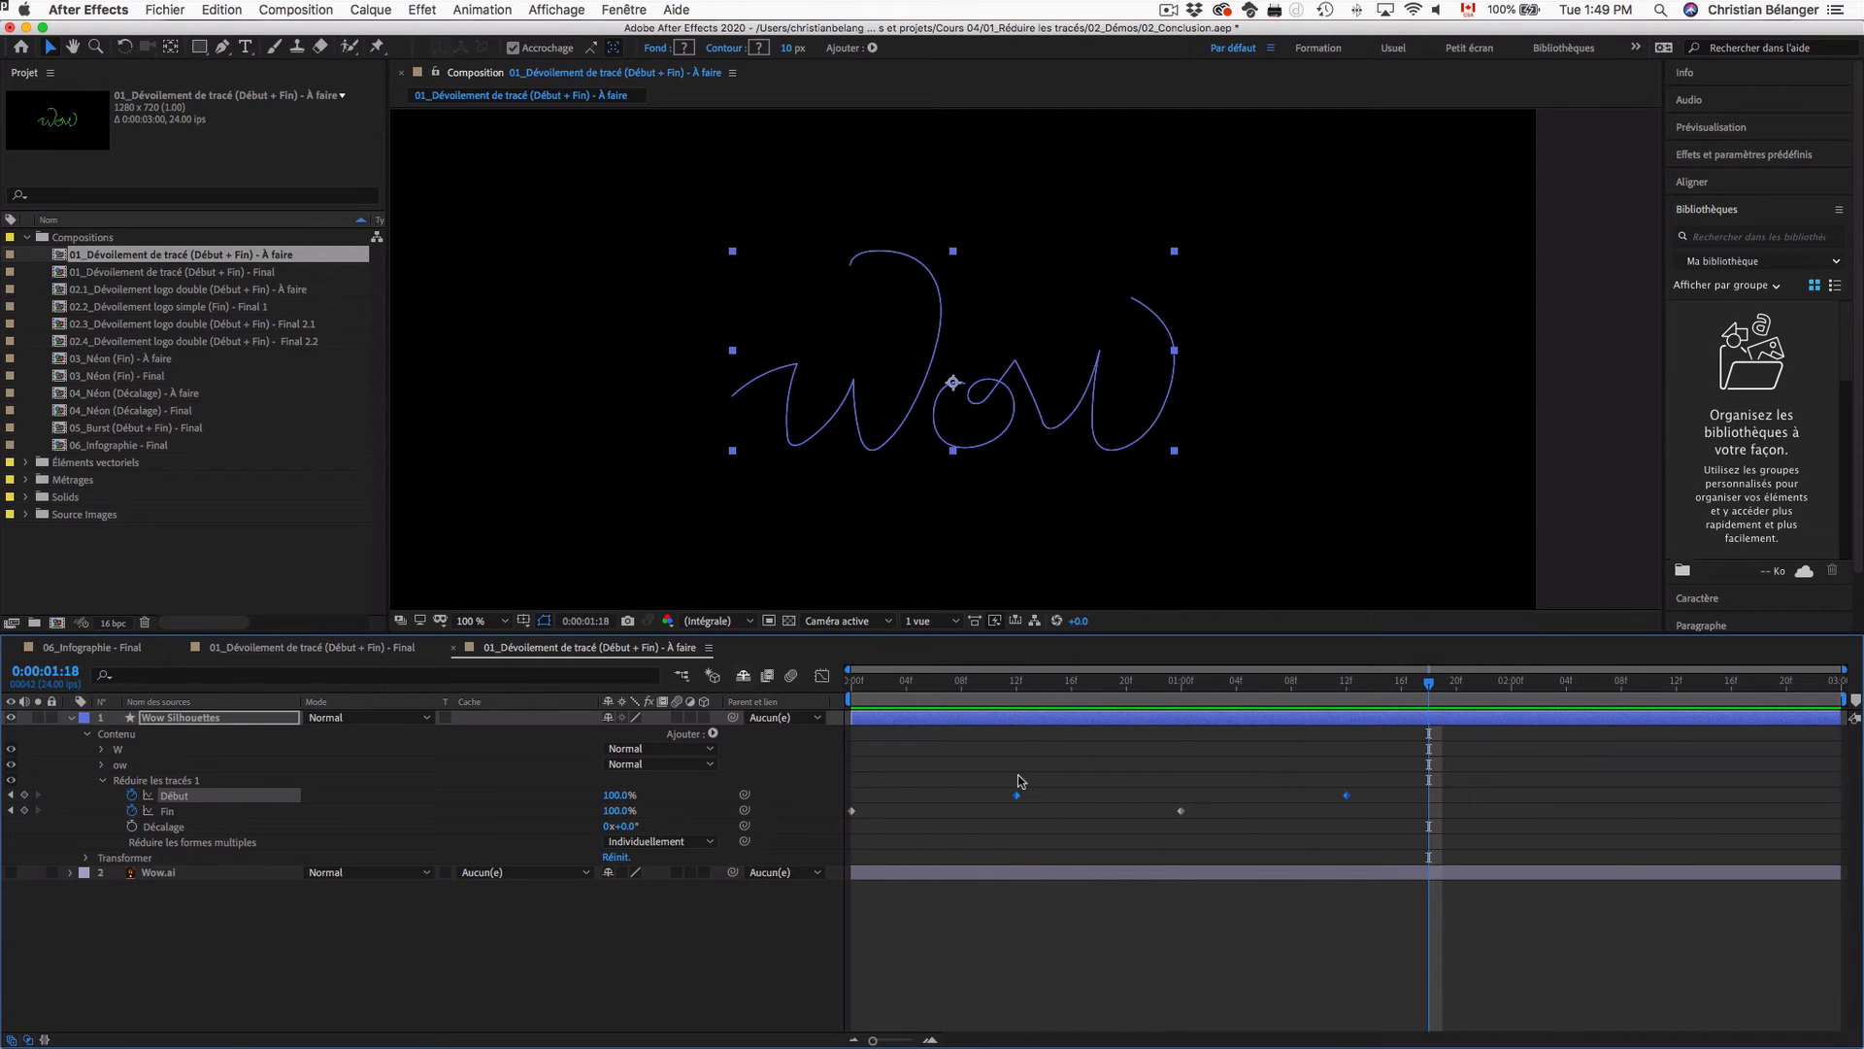
Step: Apply Easy Ease to all four Début and Fin keyframes, and play the animation from the start
{"action": "left_click", "coordinate": [1377, 774]}
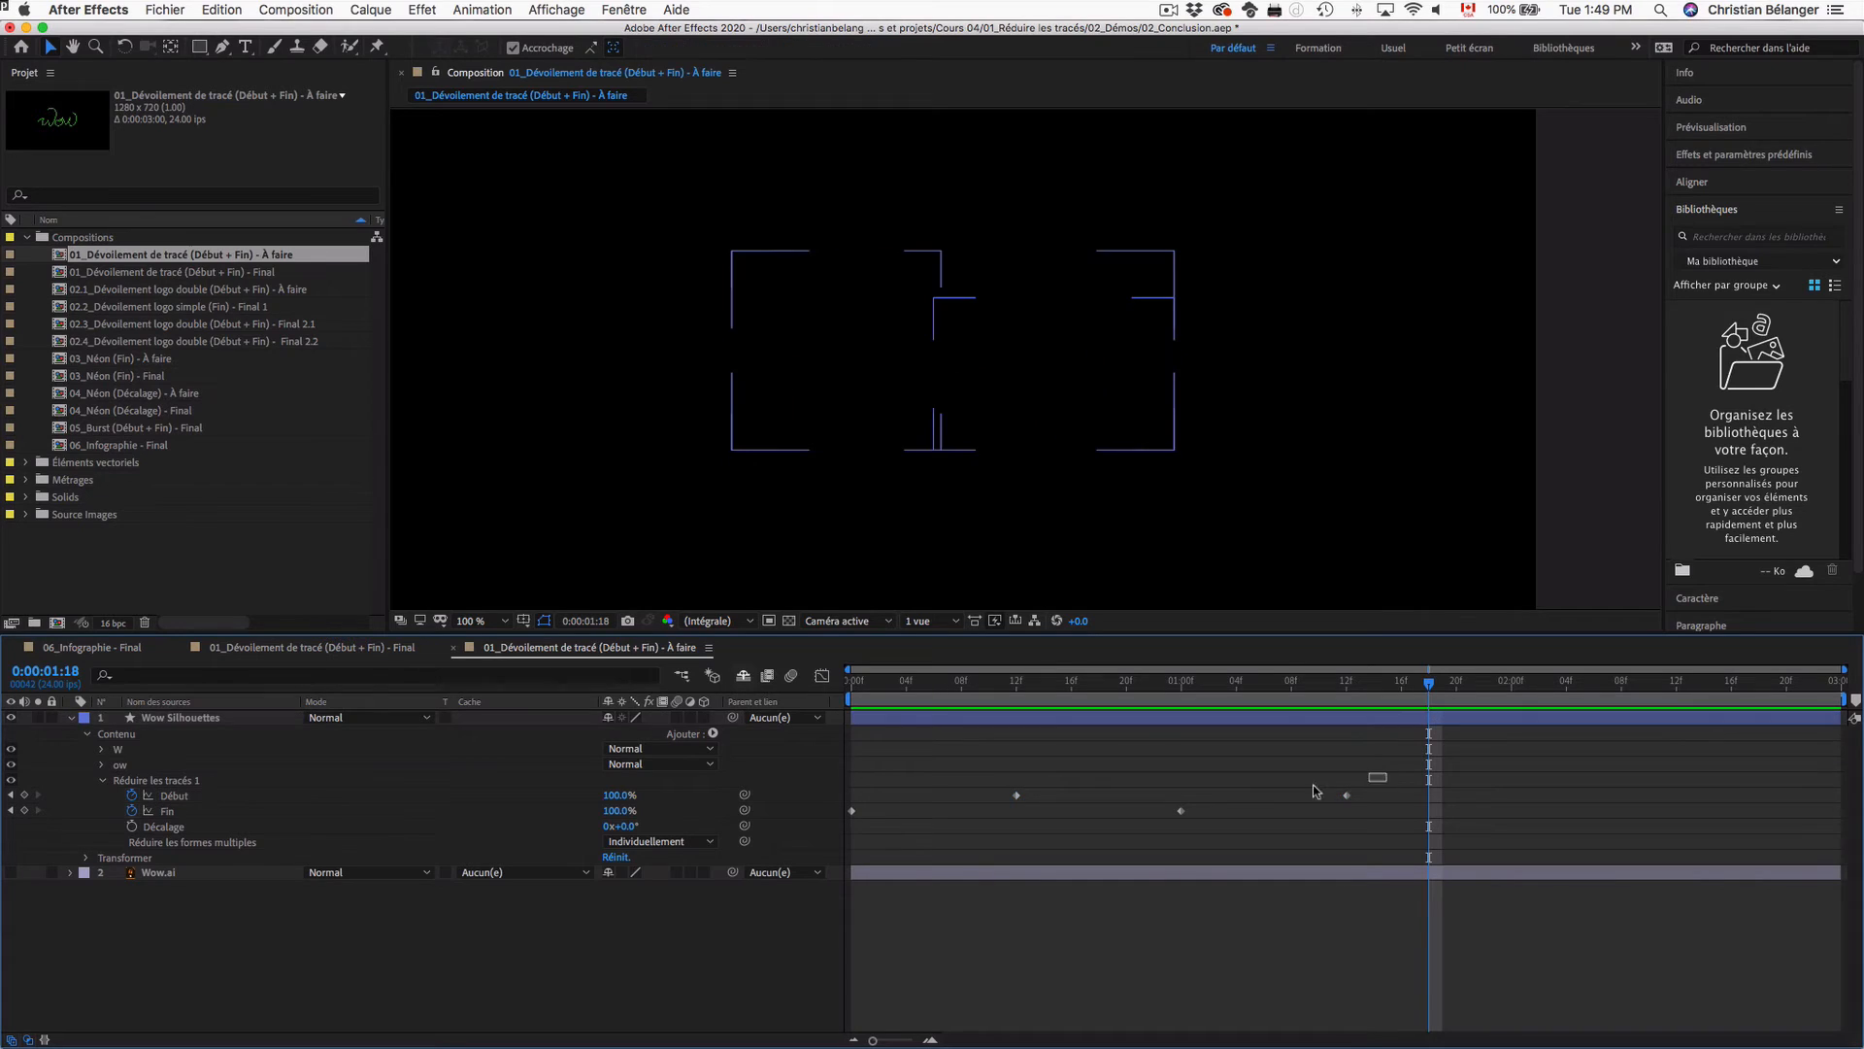
{"action": "left_click_drag", "start_coordinate": [1314, 790], "coordinate": [788, 835]}
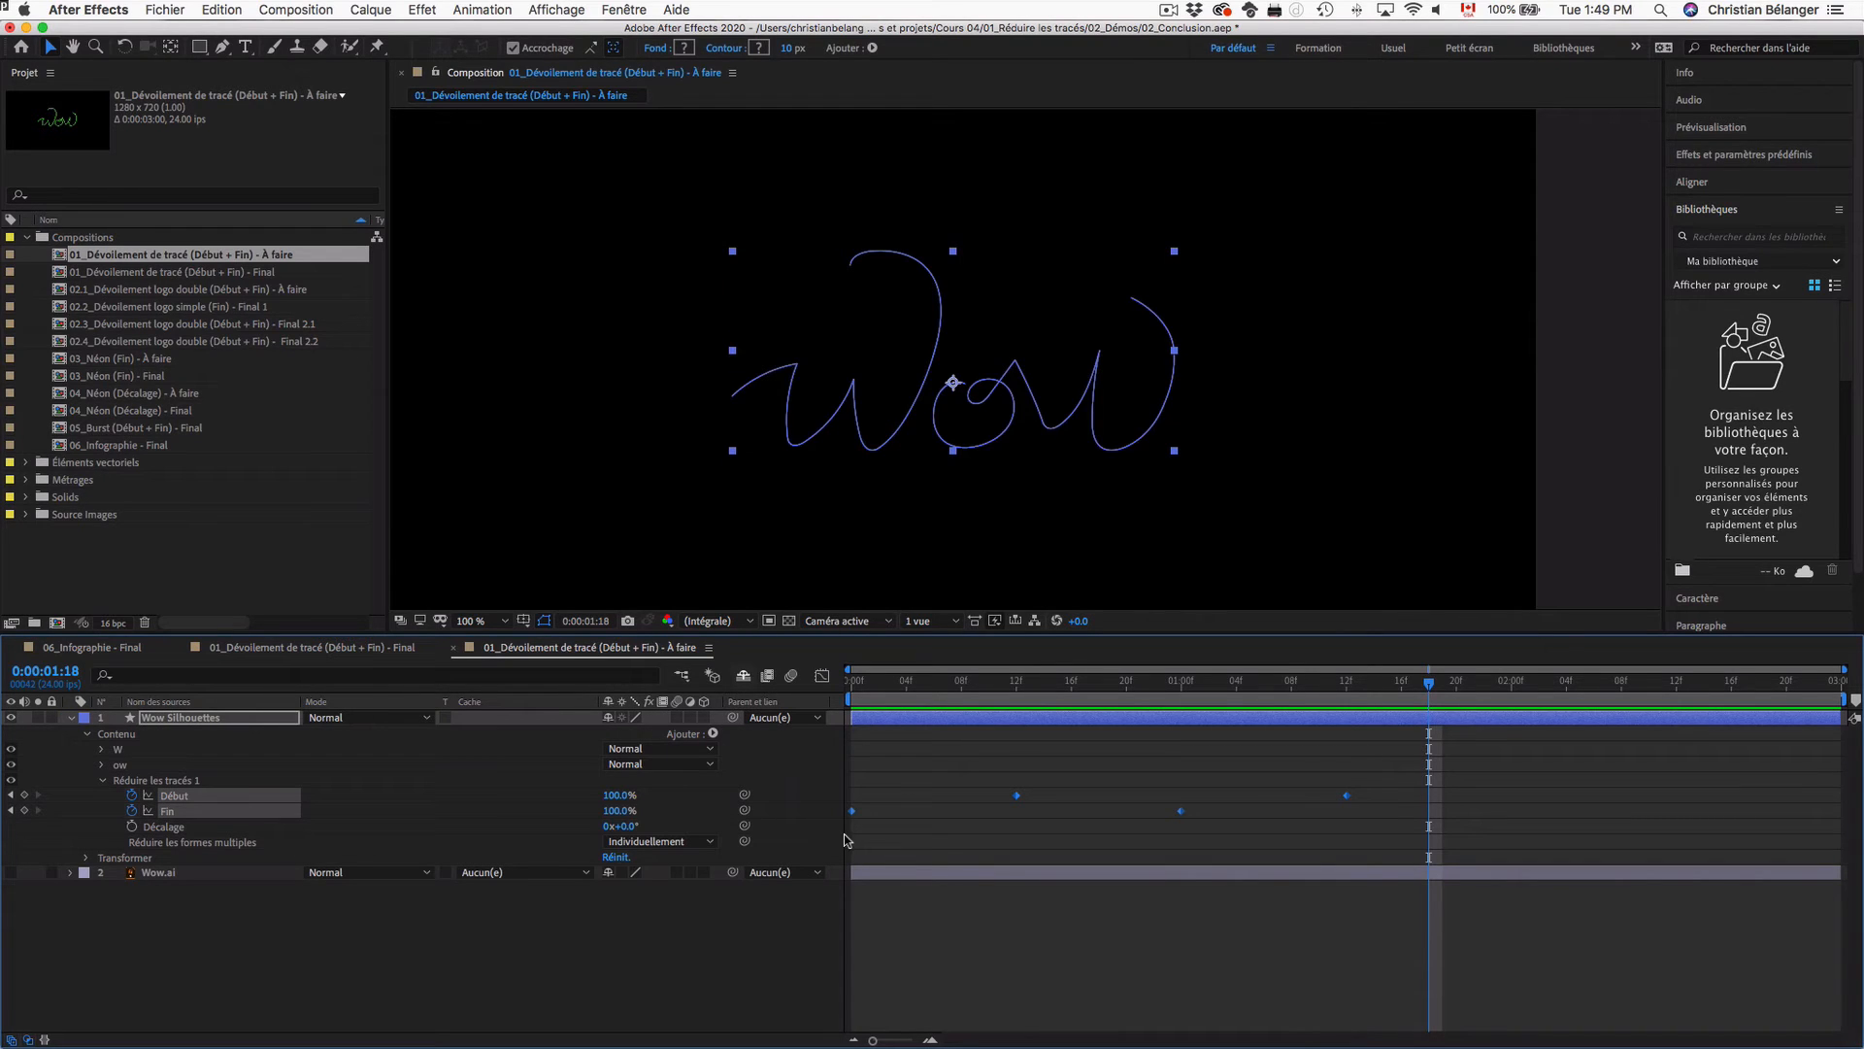
{"action": "key", "text": "F9"}
{"action": "key", "text": "Home"}
{"action": "key", "text": "space"}
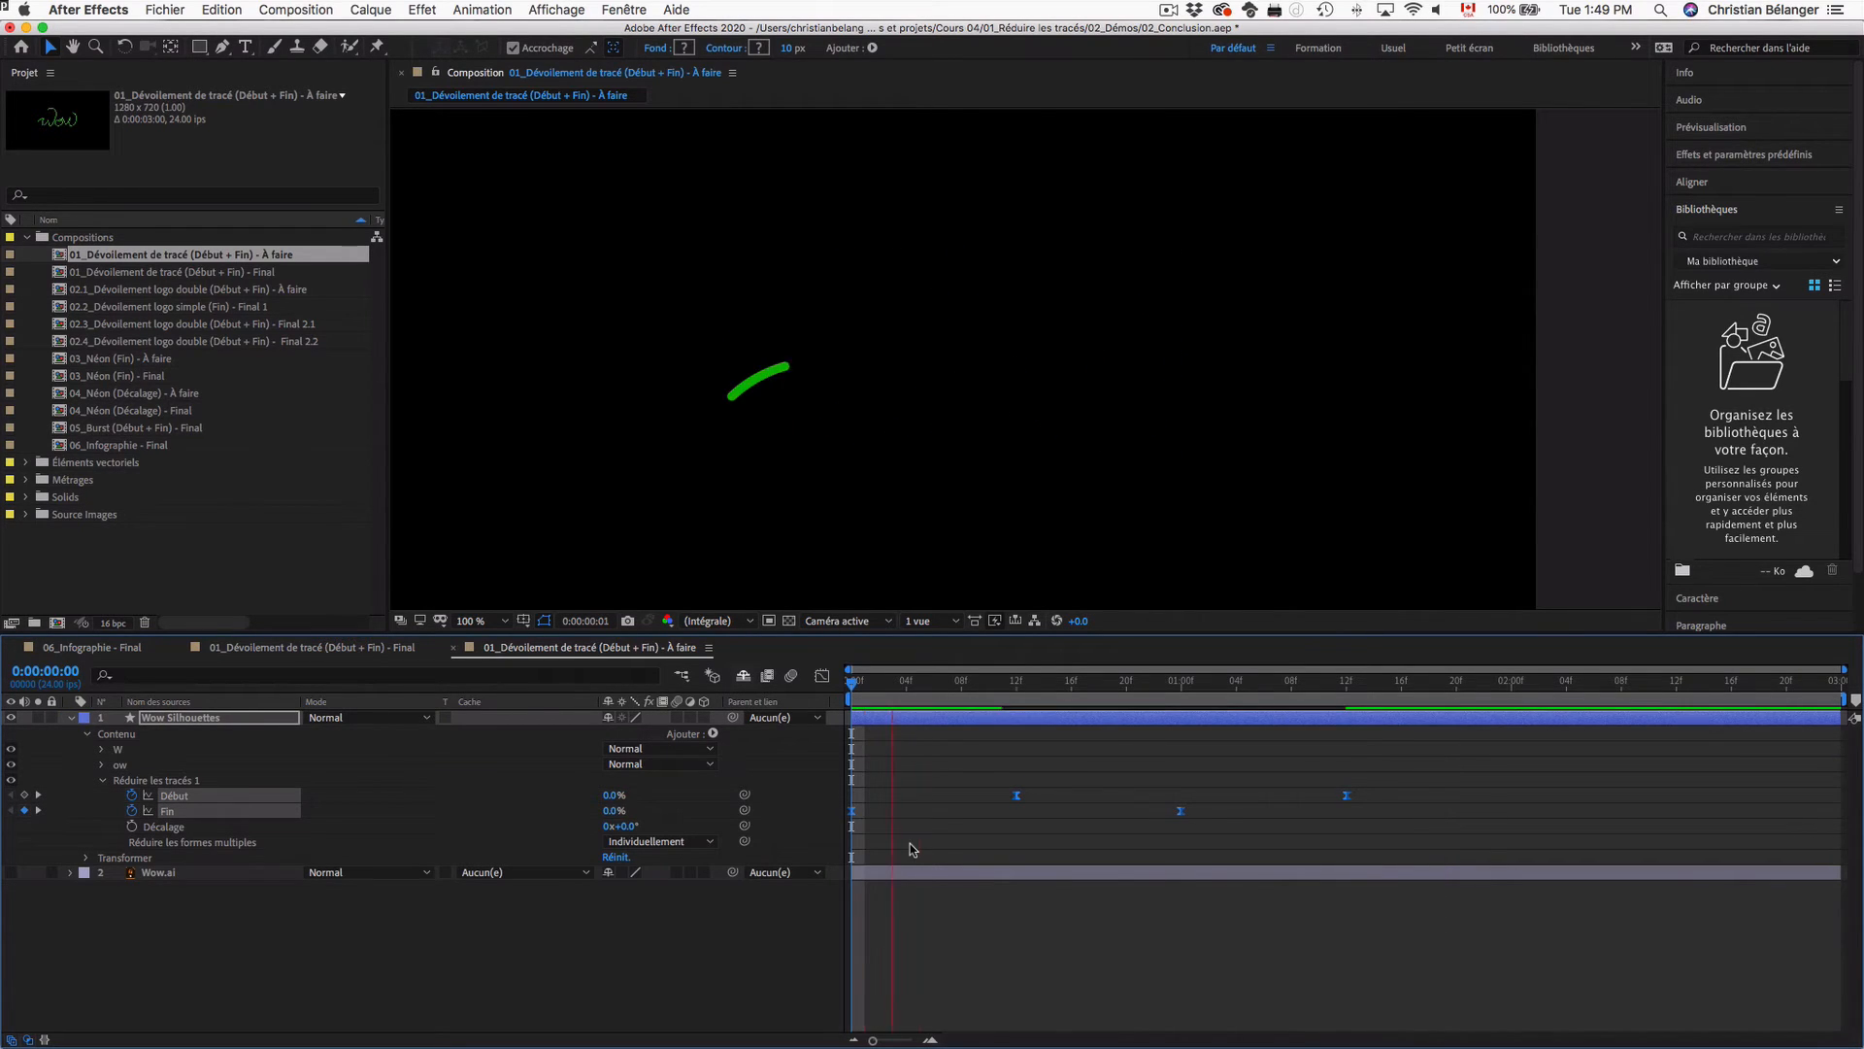
Step: Stop the playback, deselect the eased keyframes, and collapse the Wow Silhouettes layer
{"action": "key", "text": "space"}
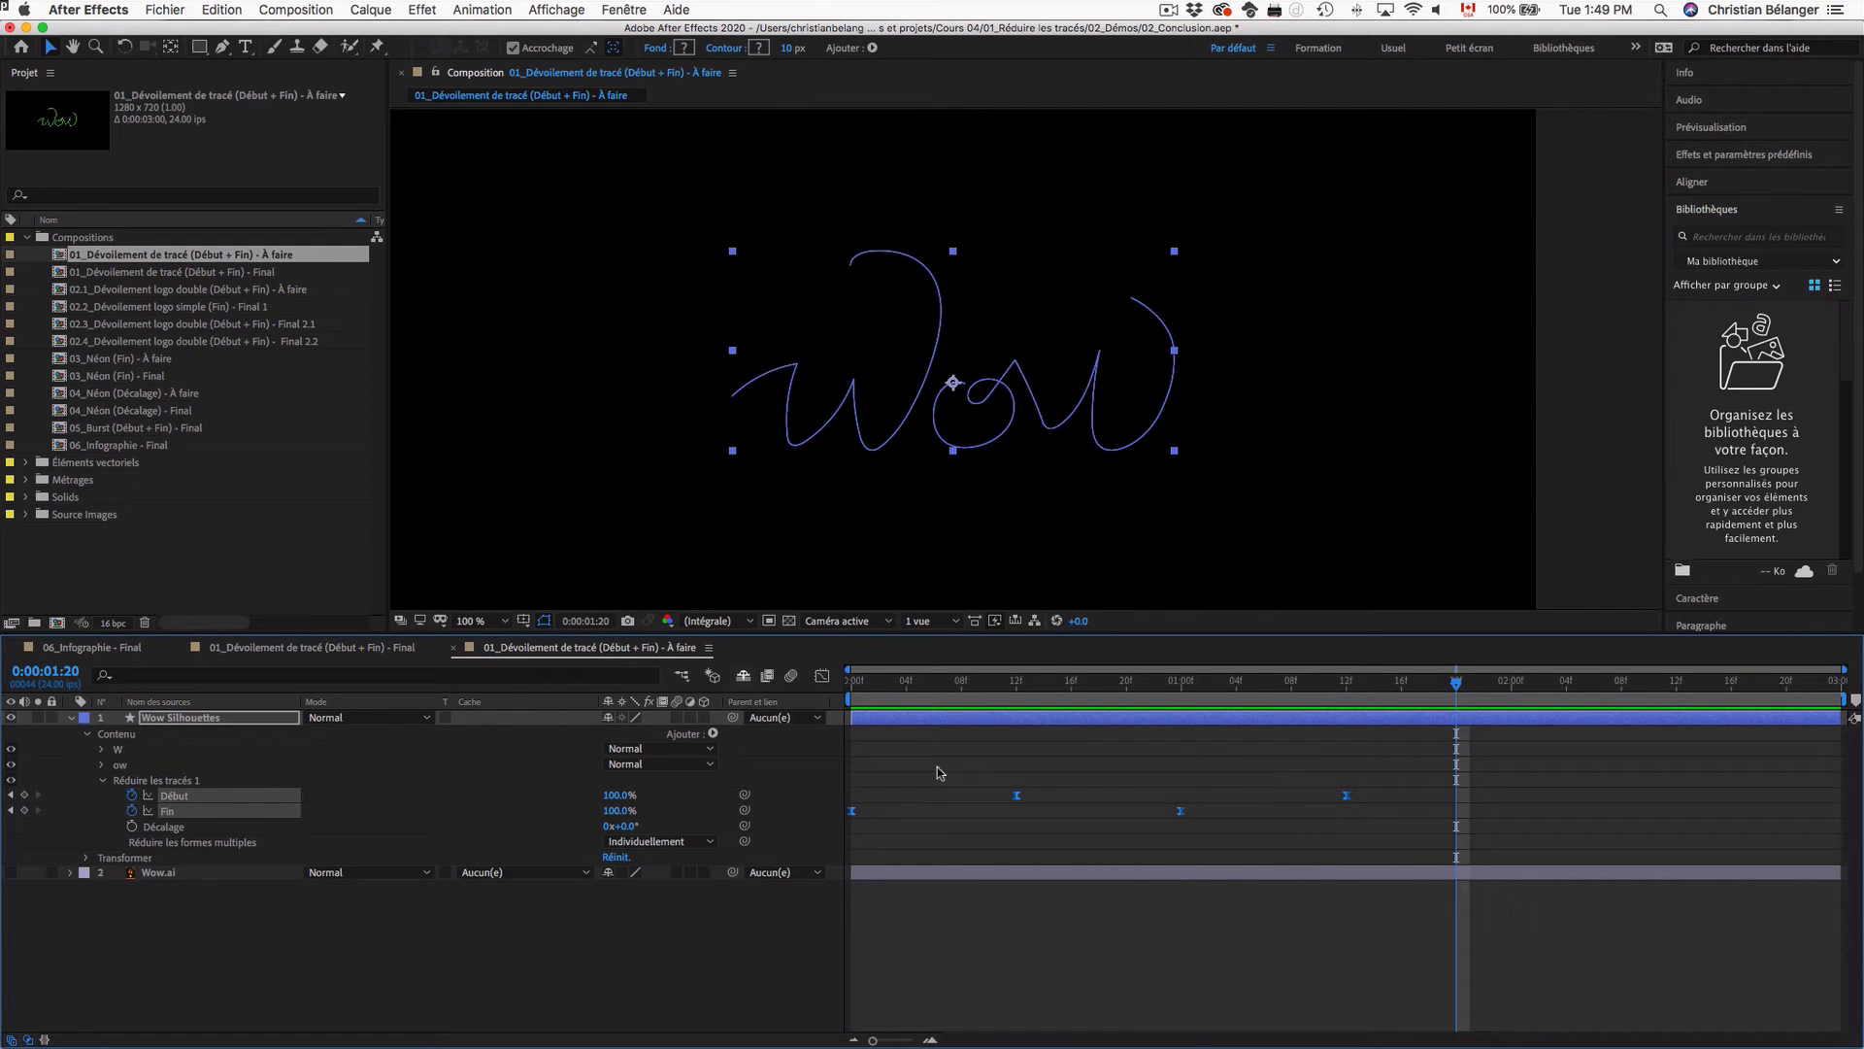
{"action": "left_click", "coordinate": [942, 918]}
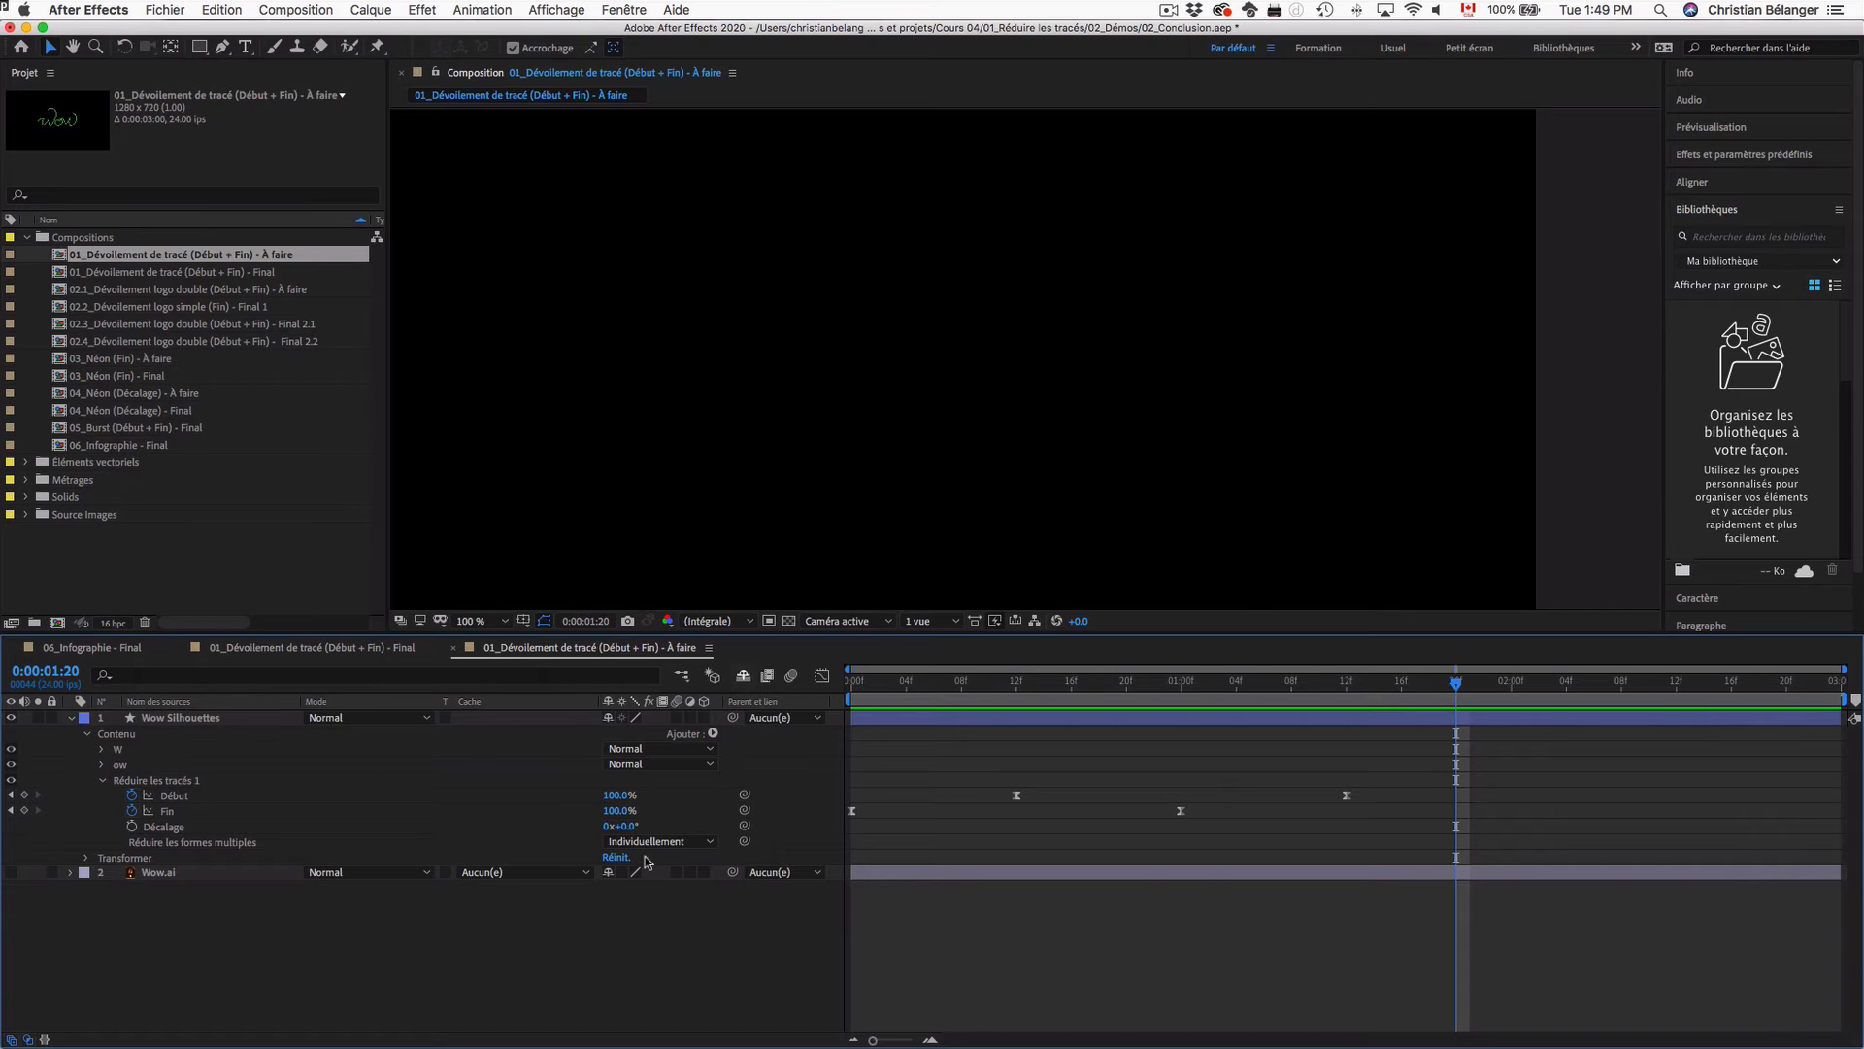
{"action": "left_click", "coordinate": [71, 720]}
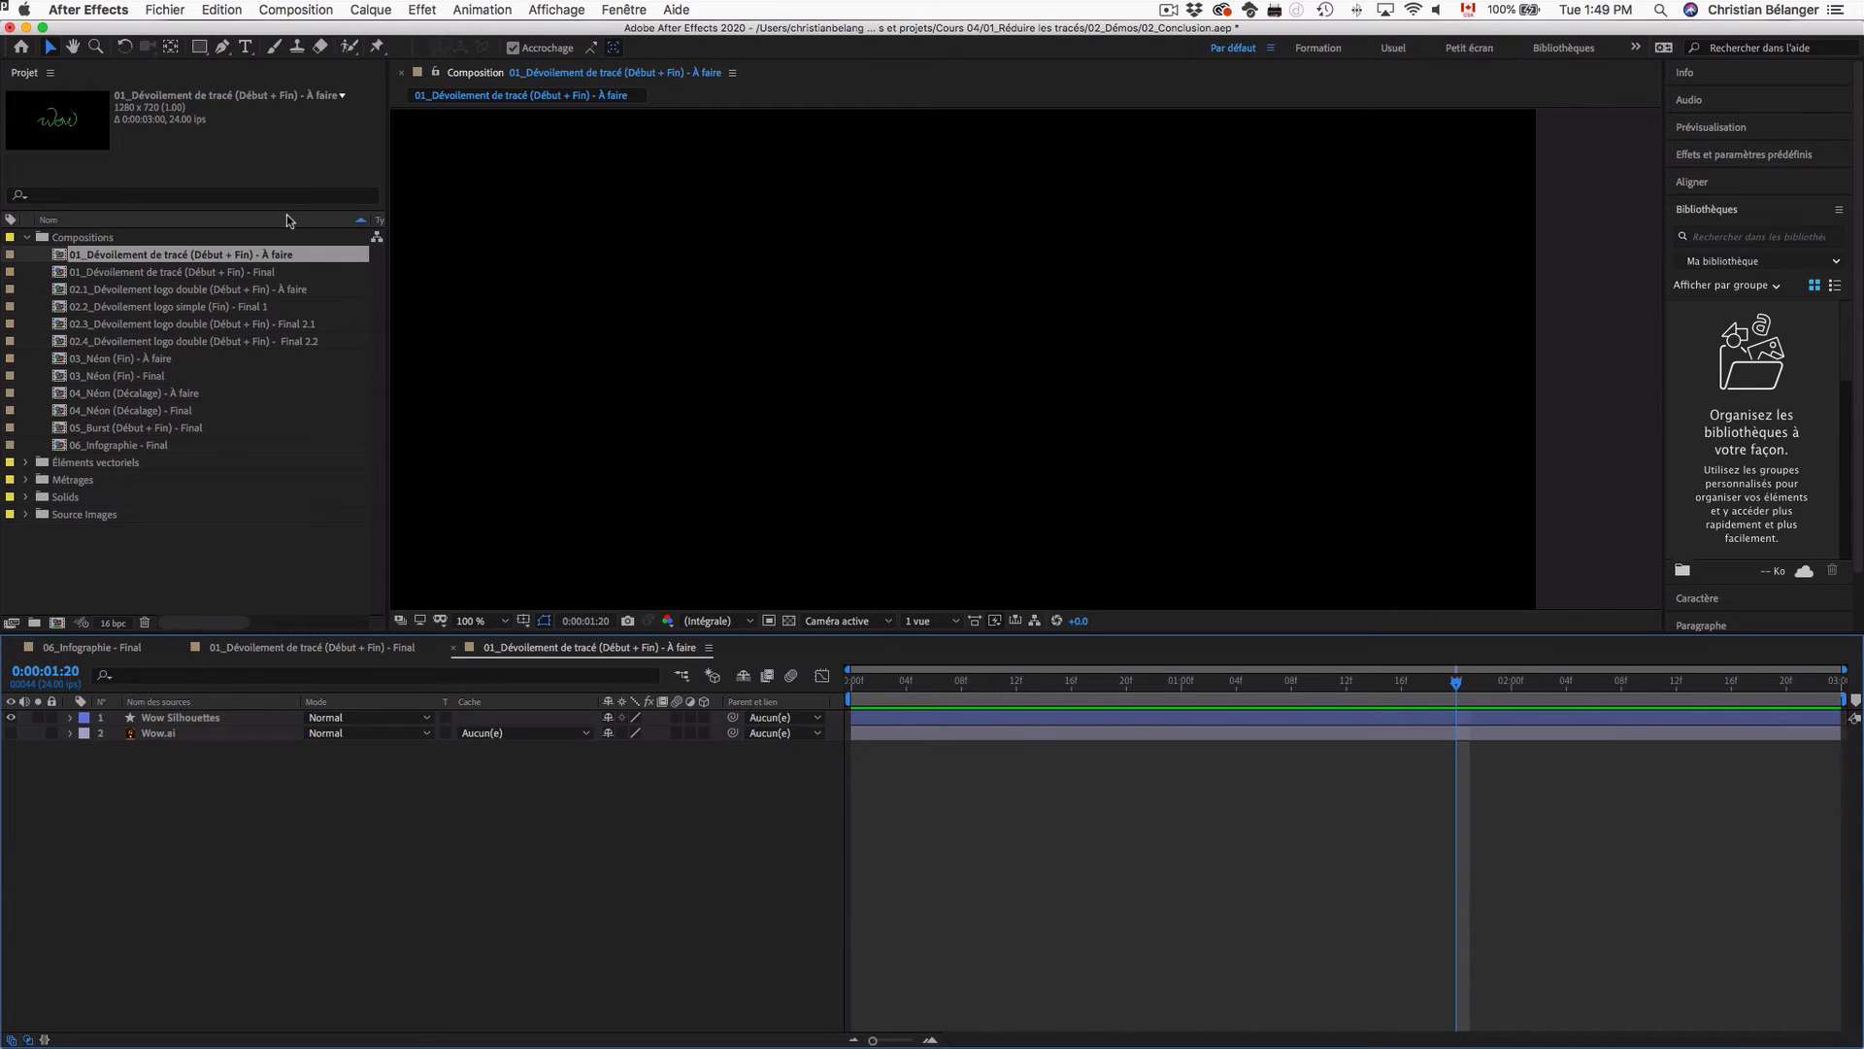
Step: Open the composition 02.2_Dévoilement logo simple (Fin) - Final 1 and play the red Rodeo logo reveal past 0:00:02:00
{"action": "left_click", "coordinate": [173, 307]}
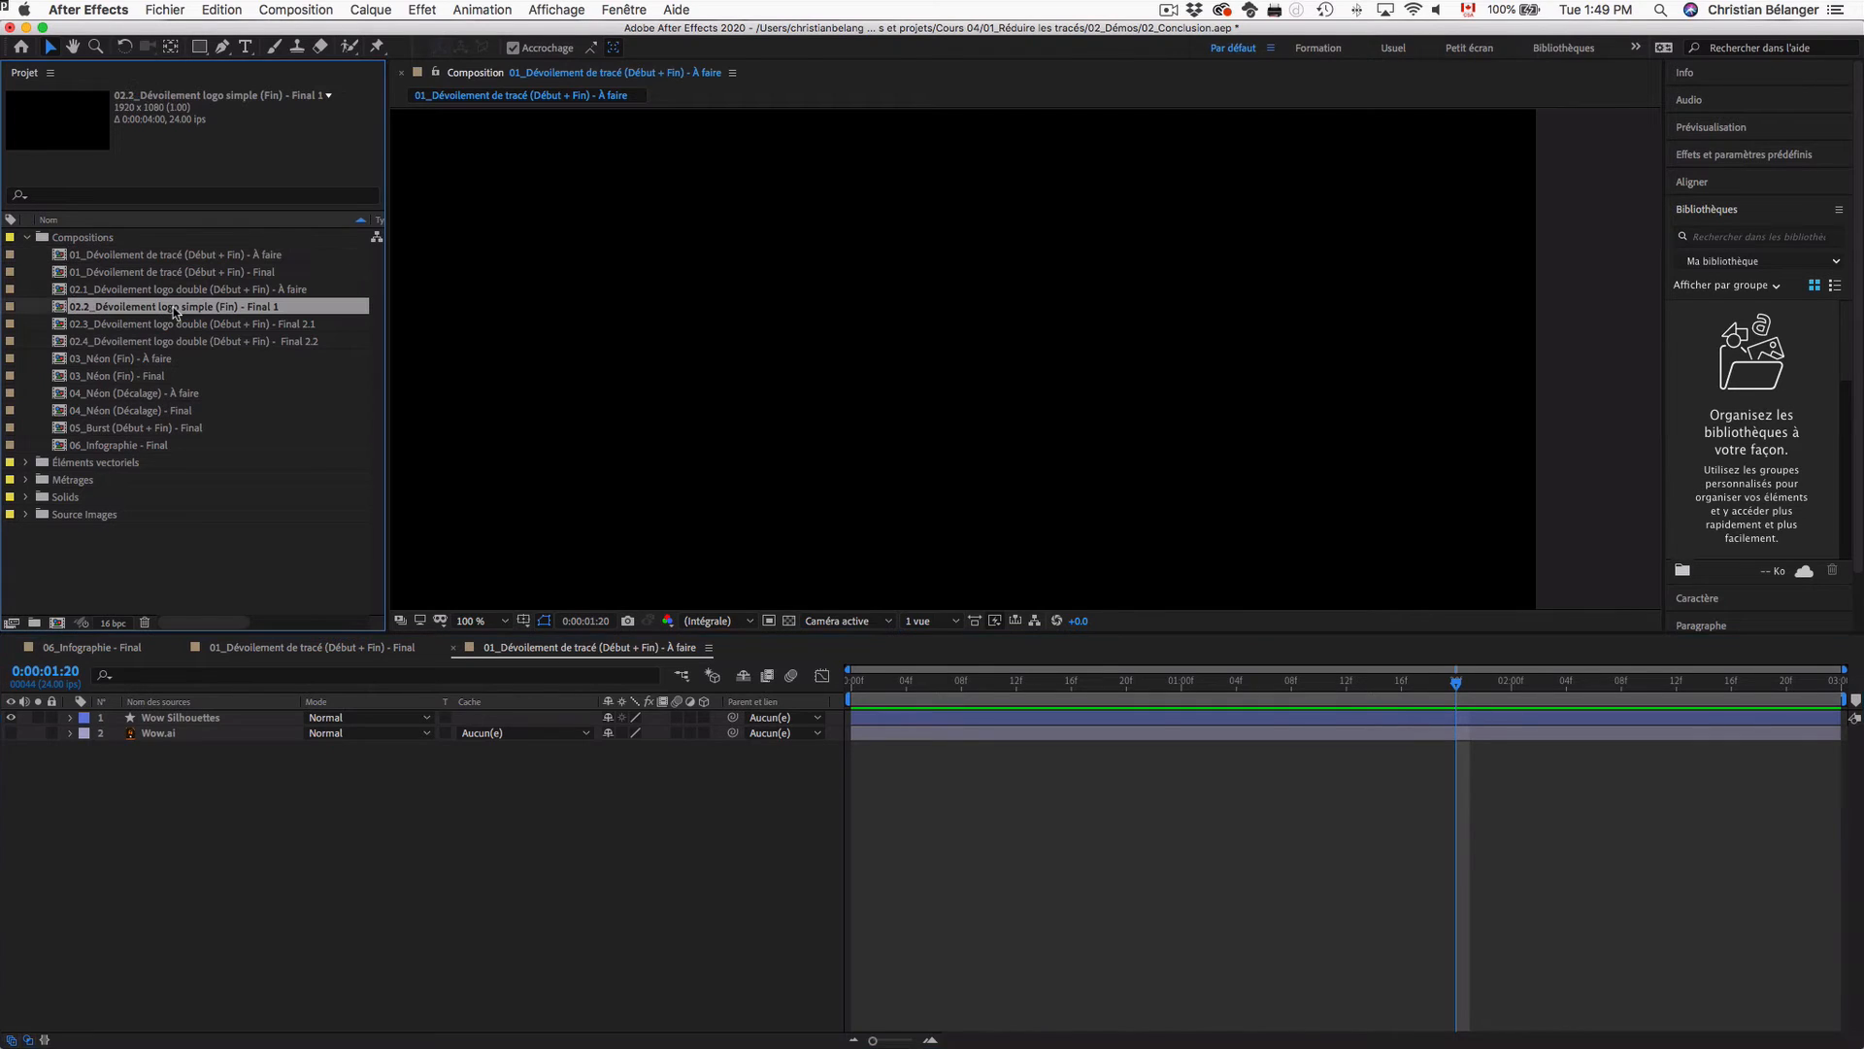
{"action": "double_click", "coordinate": [173, 307]}
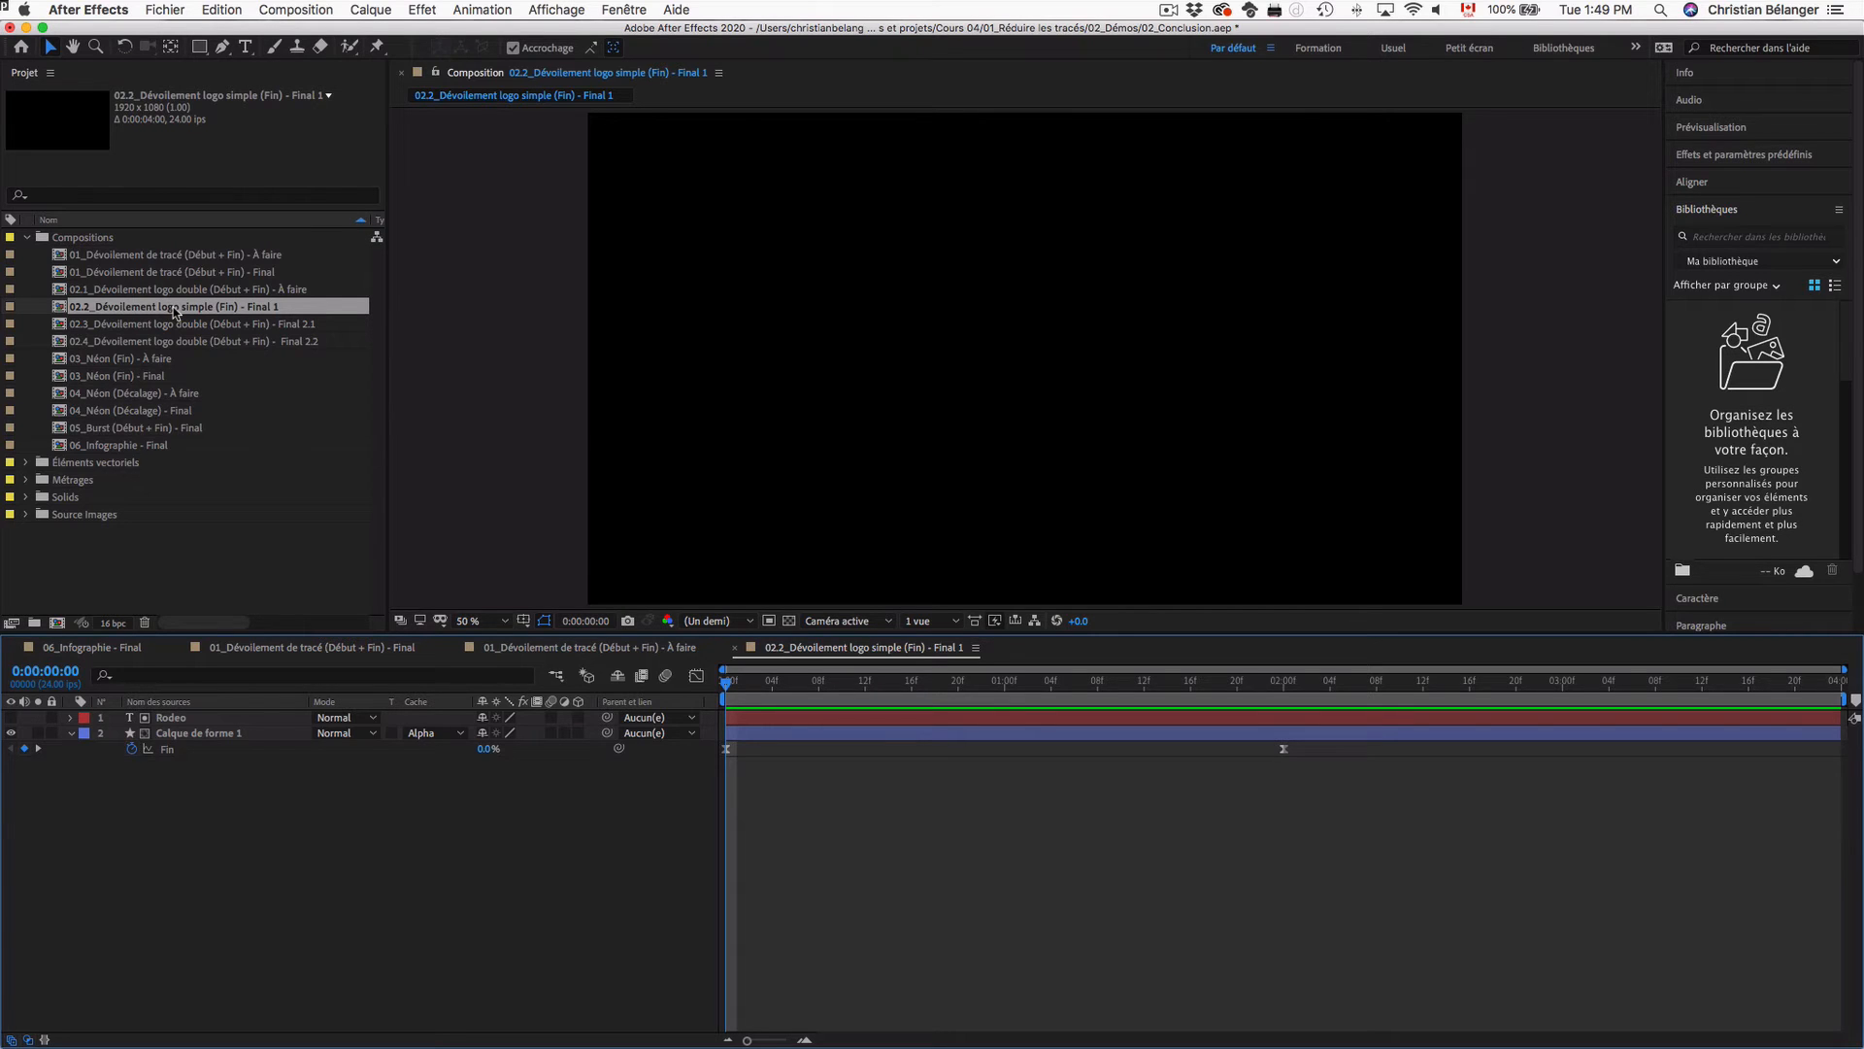
{"action": "key", "text": "space"}
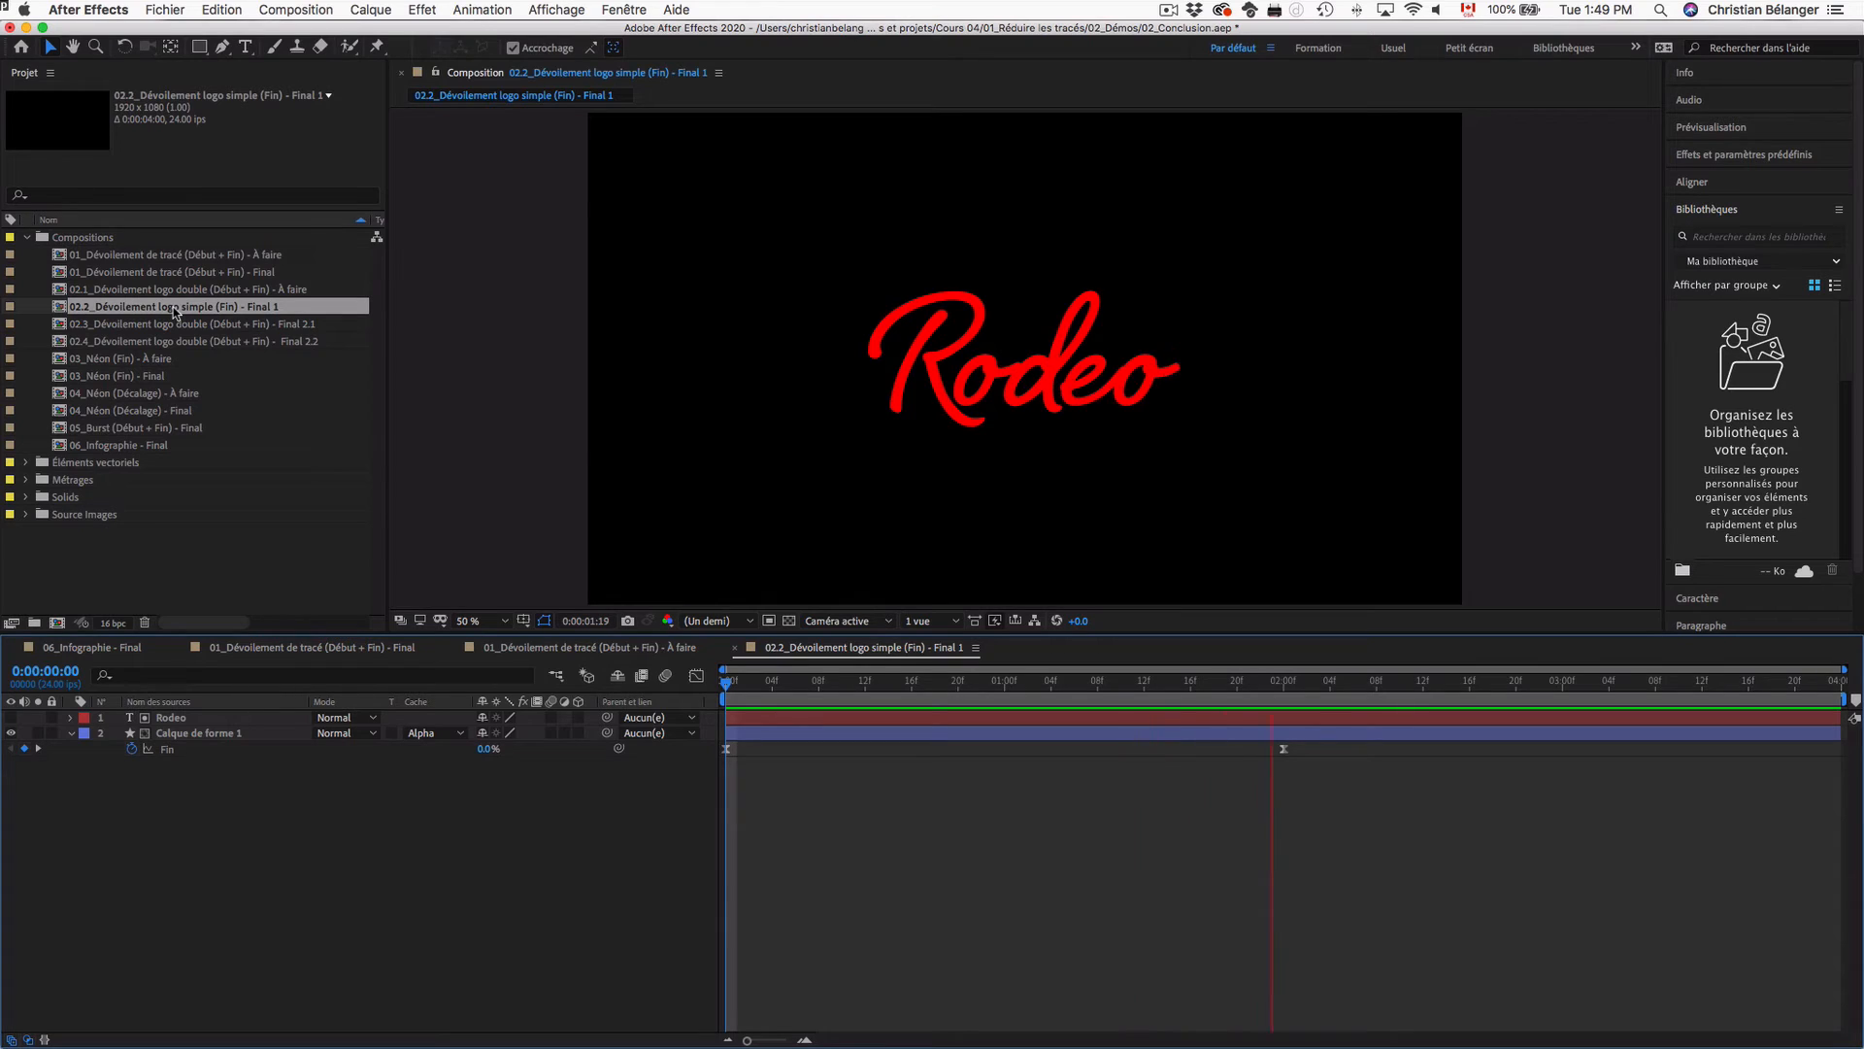
{"action": "key", "text": "space"}
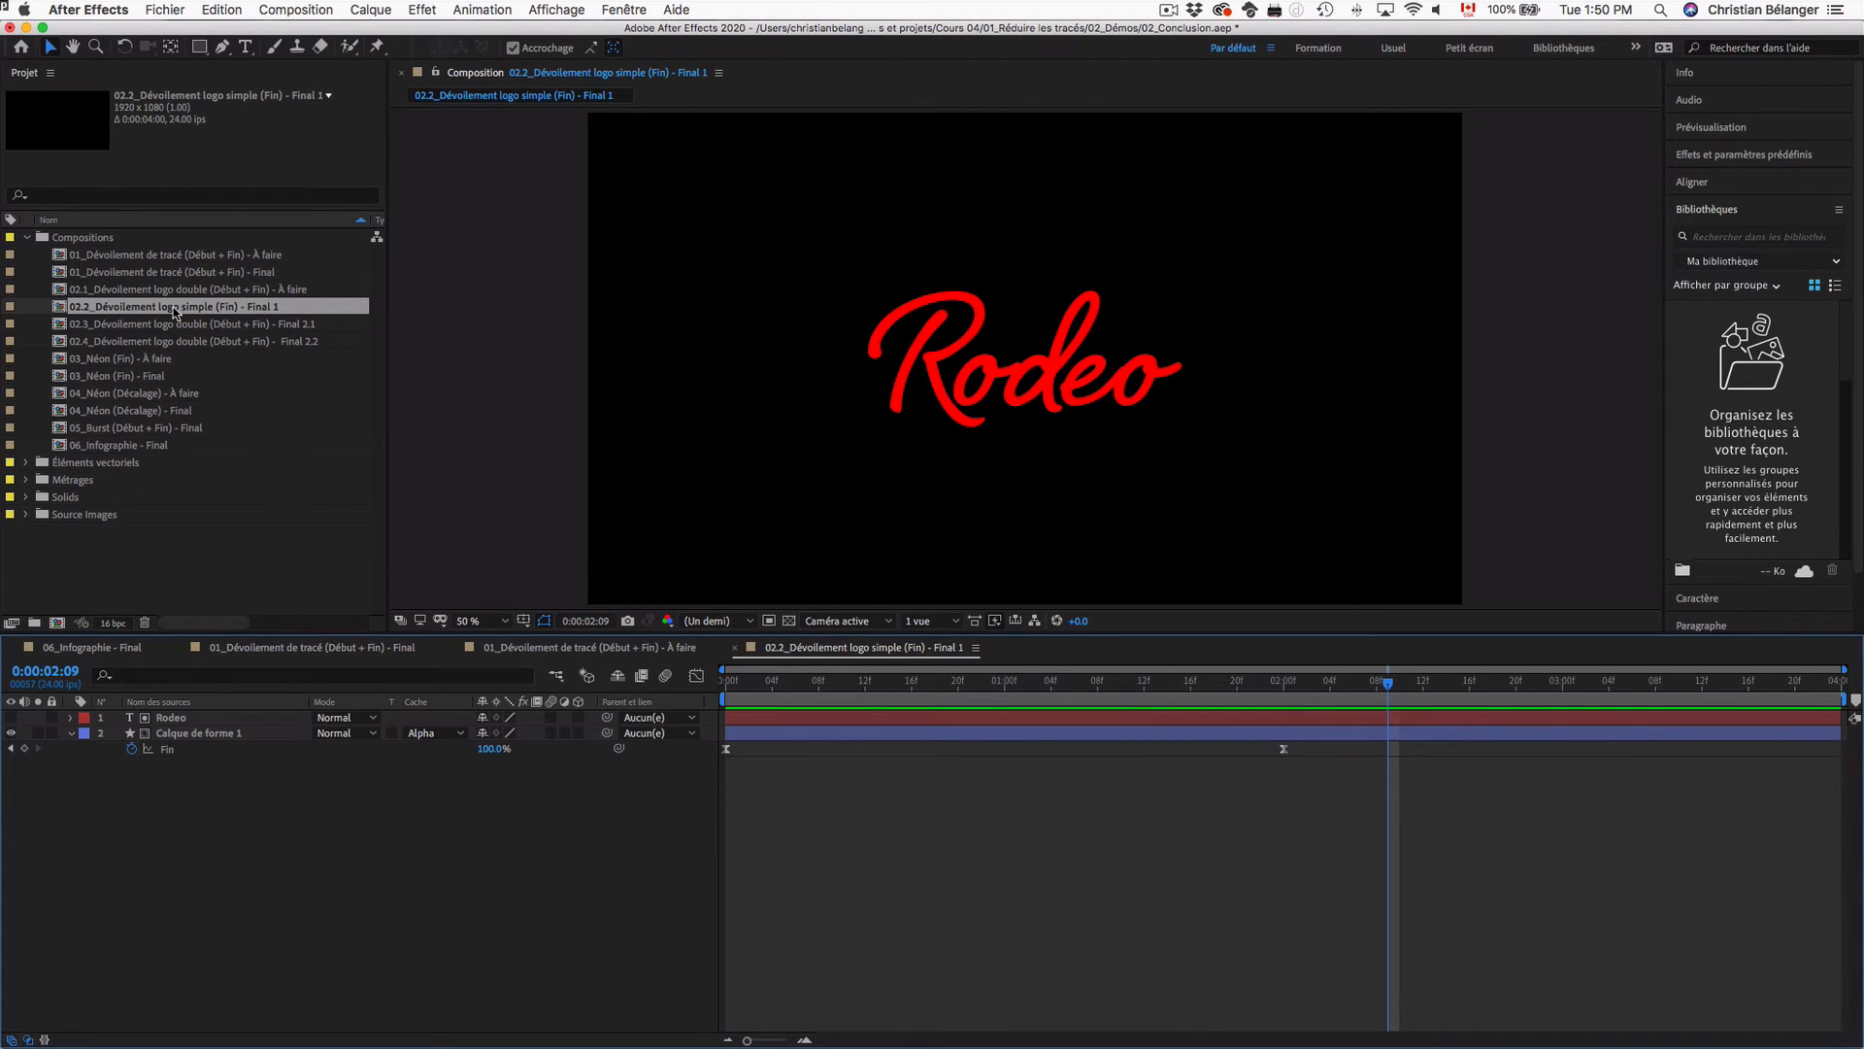
Step: Scrub through 01_Dévoilement de tracé (Début + Fin) - Final for comparison, and return to the first frame of 02.2_Dévoilement logo simple
{"action": "double_click", "coordinate": [186, 273]}
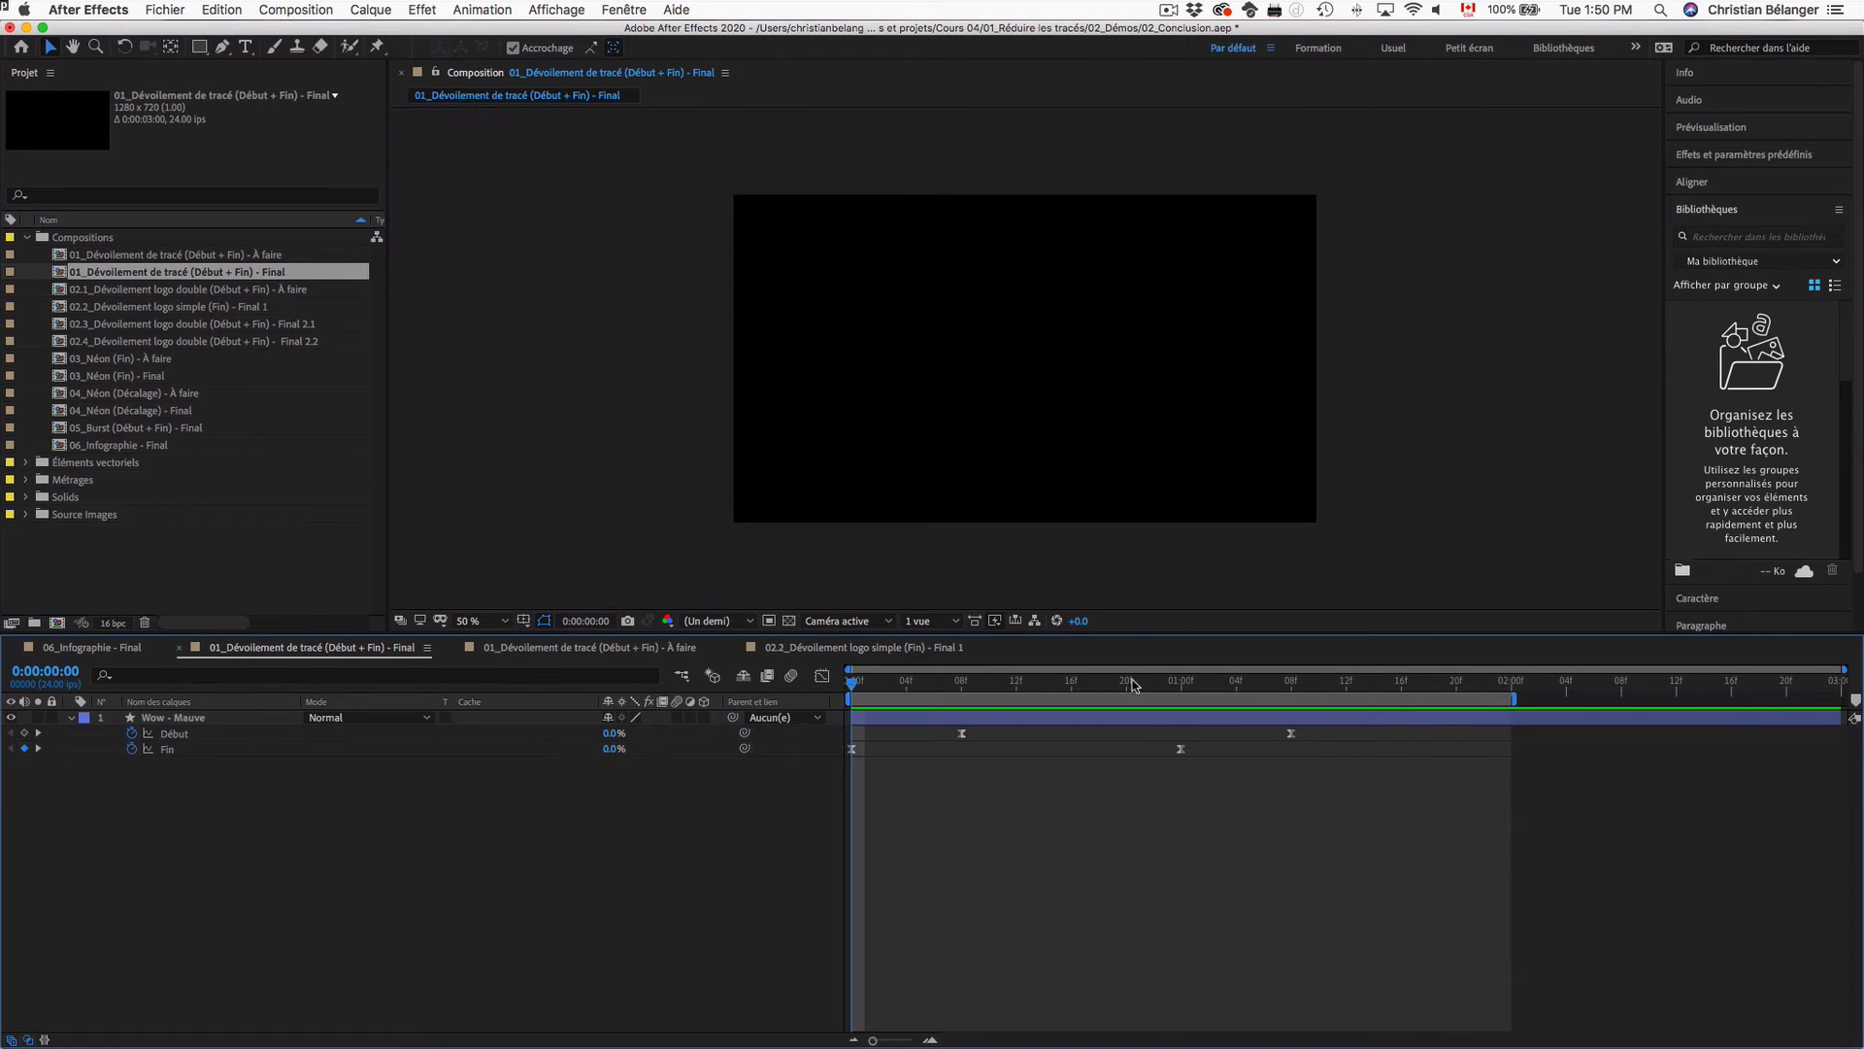
{"action": "mouse_move", "coordinate": [1134, 684]}
{"action": "left_mouse_down"}
{"action": "mouse_move", "coordinate": [1277, 685]}
{"action": "mouse_move", "coordinate": [814, 695]}
{"action": "left_mouse_up"}
{"action": "double_click", "coordinate": [258, 307]}
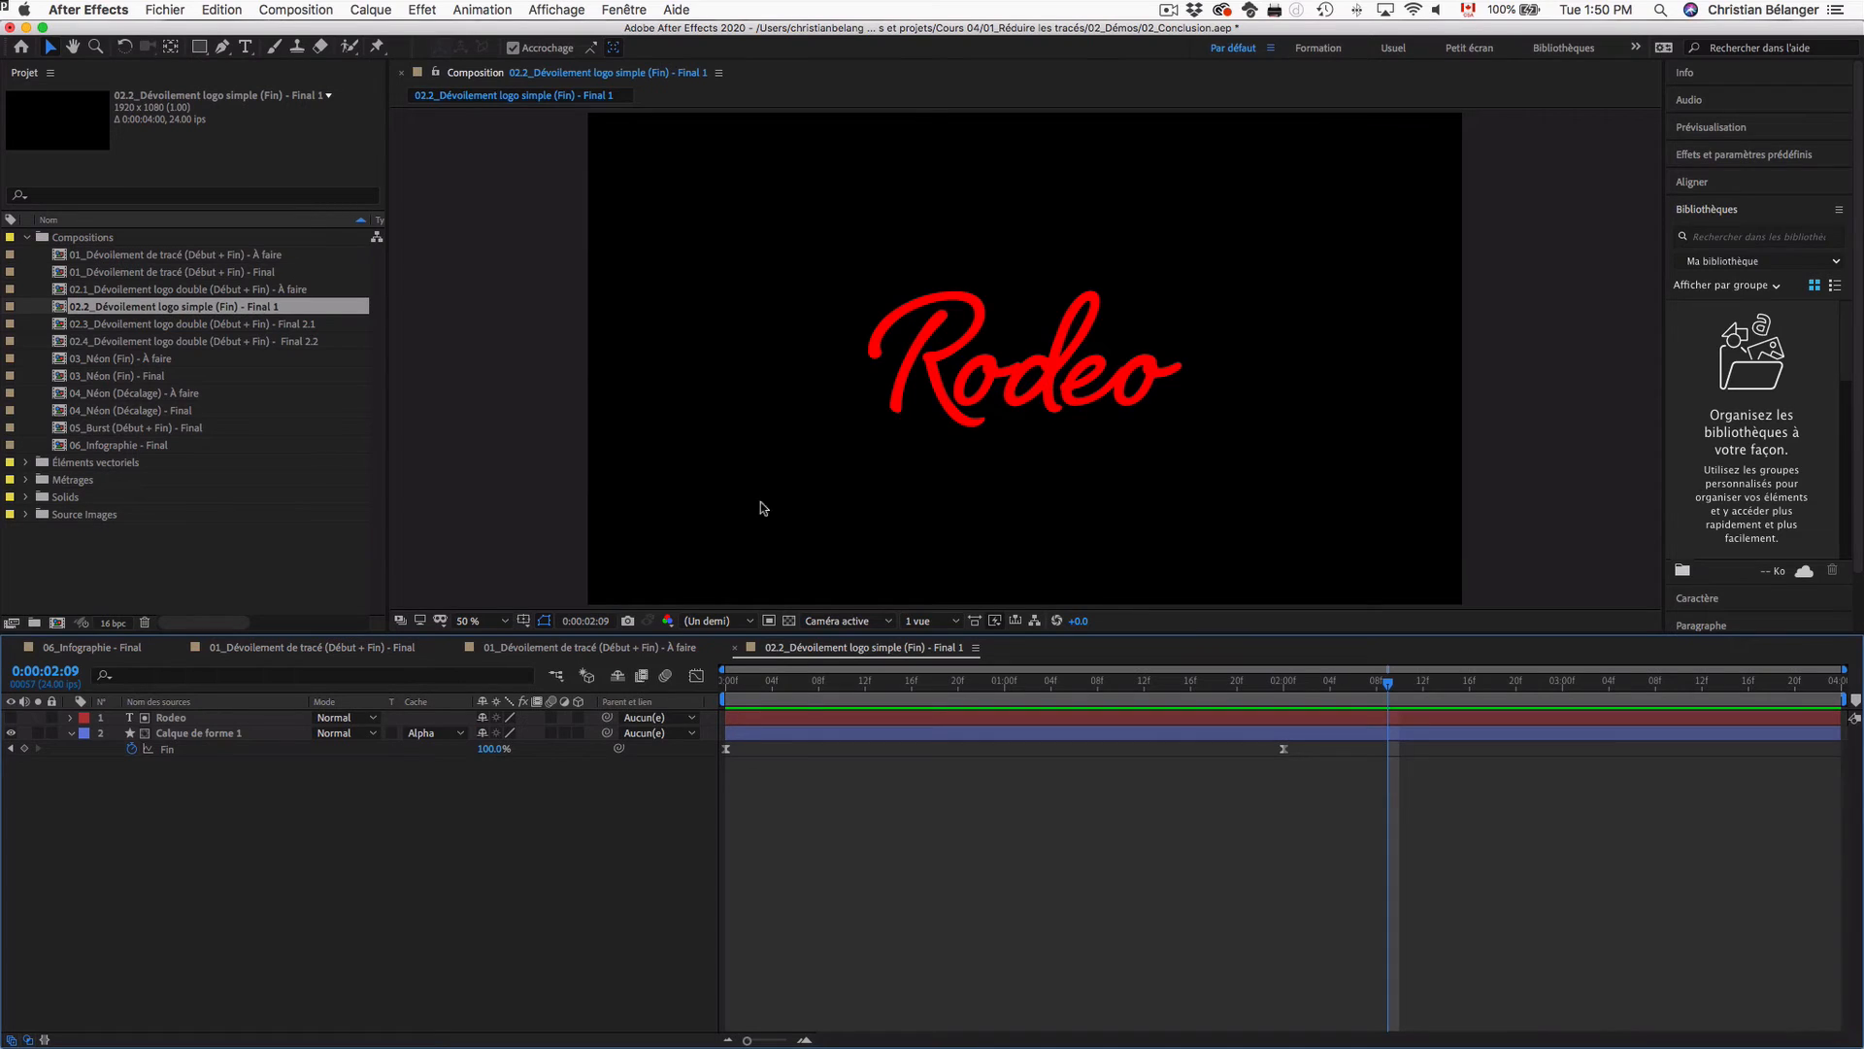
{"action": "mouse_move", "coordinate": [749, 688]}
{"action": "left_mouse_down"}
{"action": "mouse_move", "coordinate": [727, 690]}
{"action": "mouse_move", "coordinate": [1283, 689]}
{"action": "mouse_move", "coordinate": [668, 696]}
{"action": "left_mouse_up"}
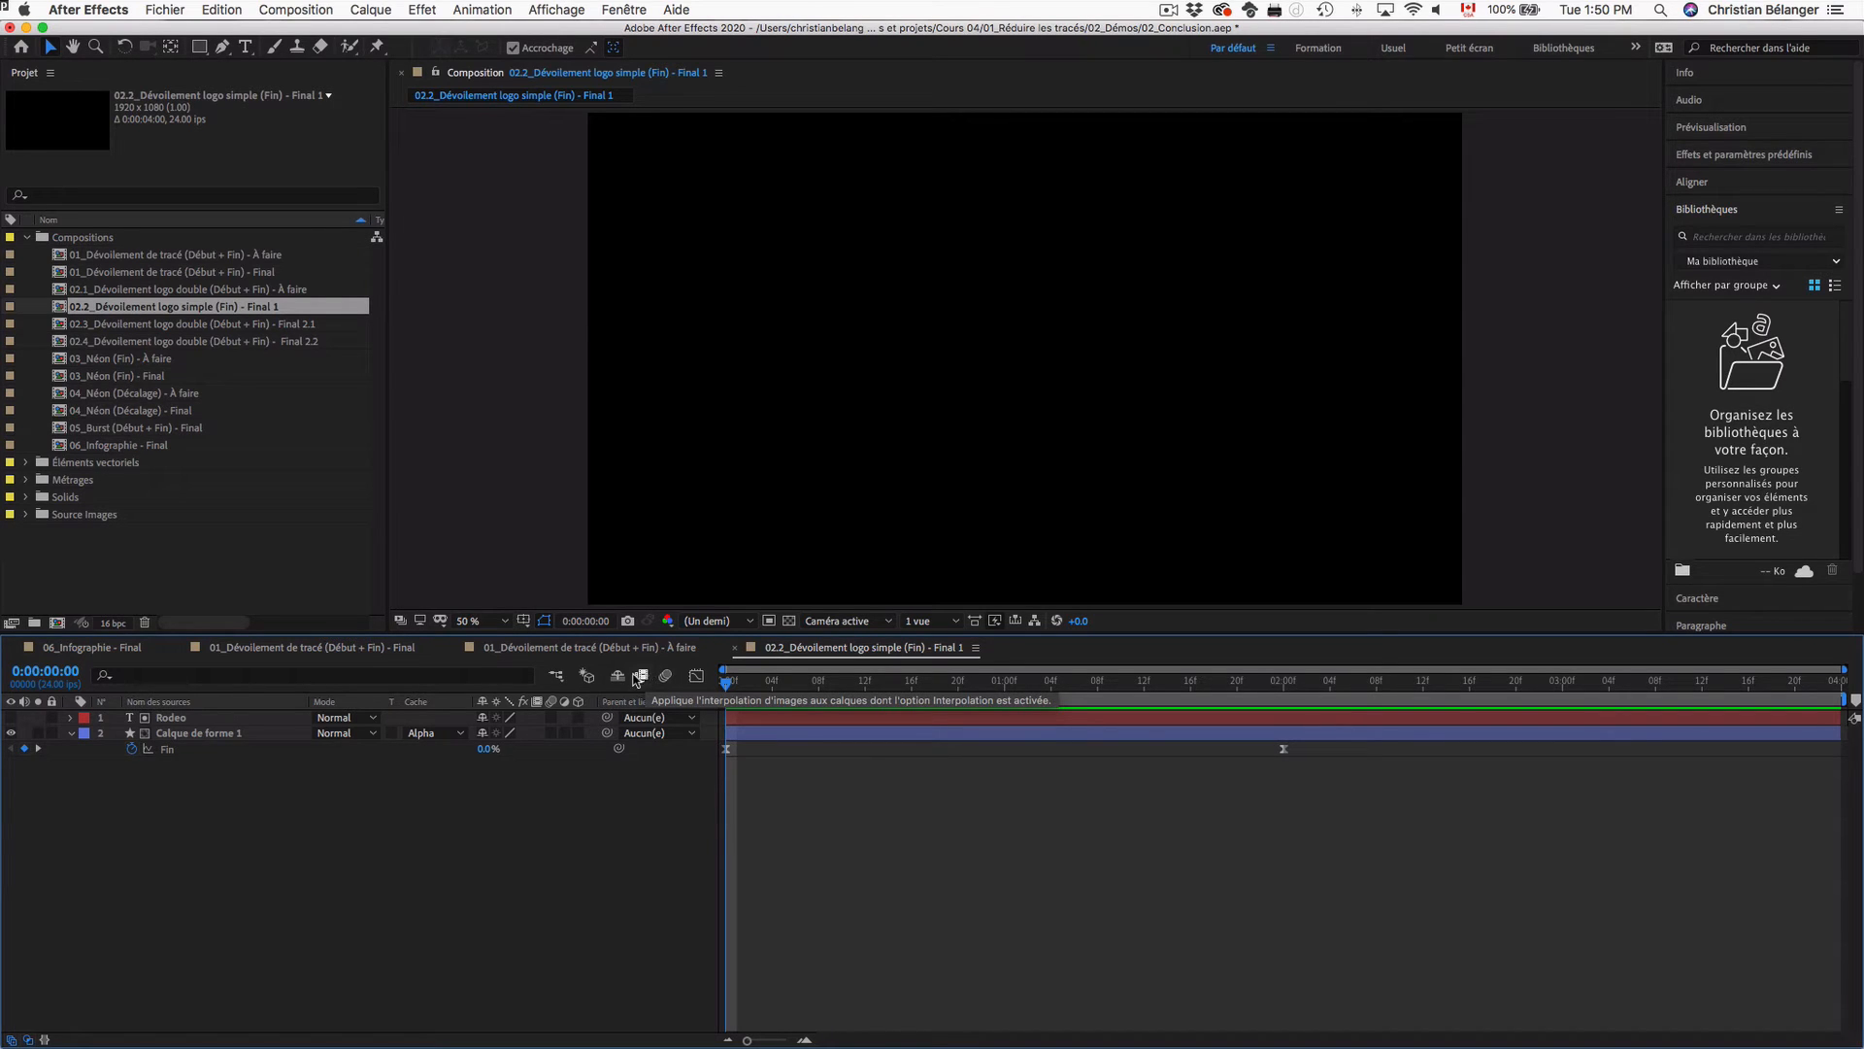
Step: Collapse and hide the Calique de forme 1 layer, and make the Rodeo text layer visible and selected
{"action": "left_click", "coordinate": [71, 735]}
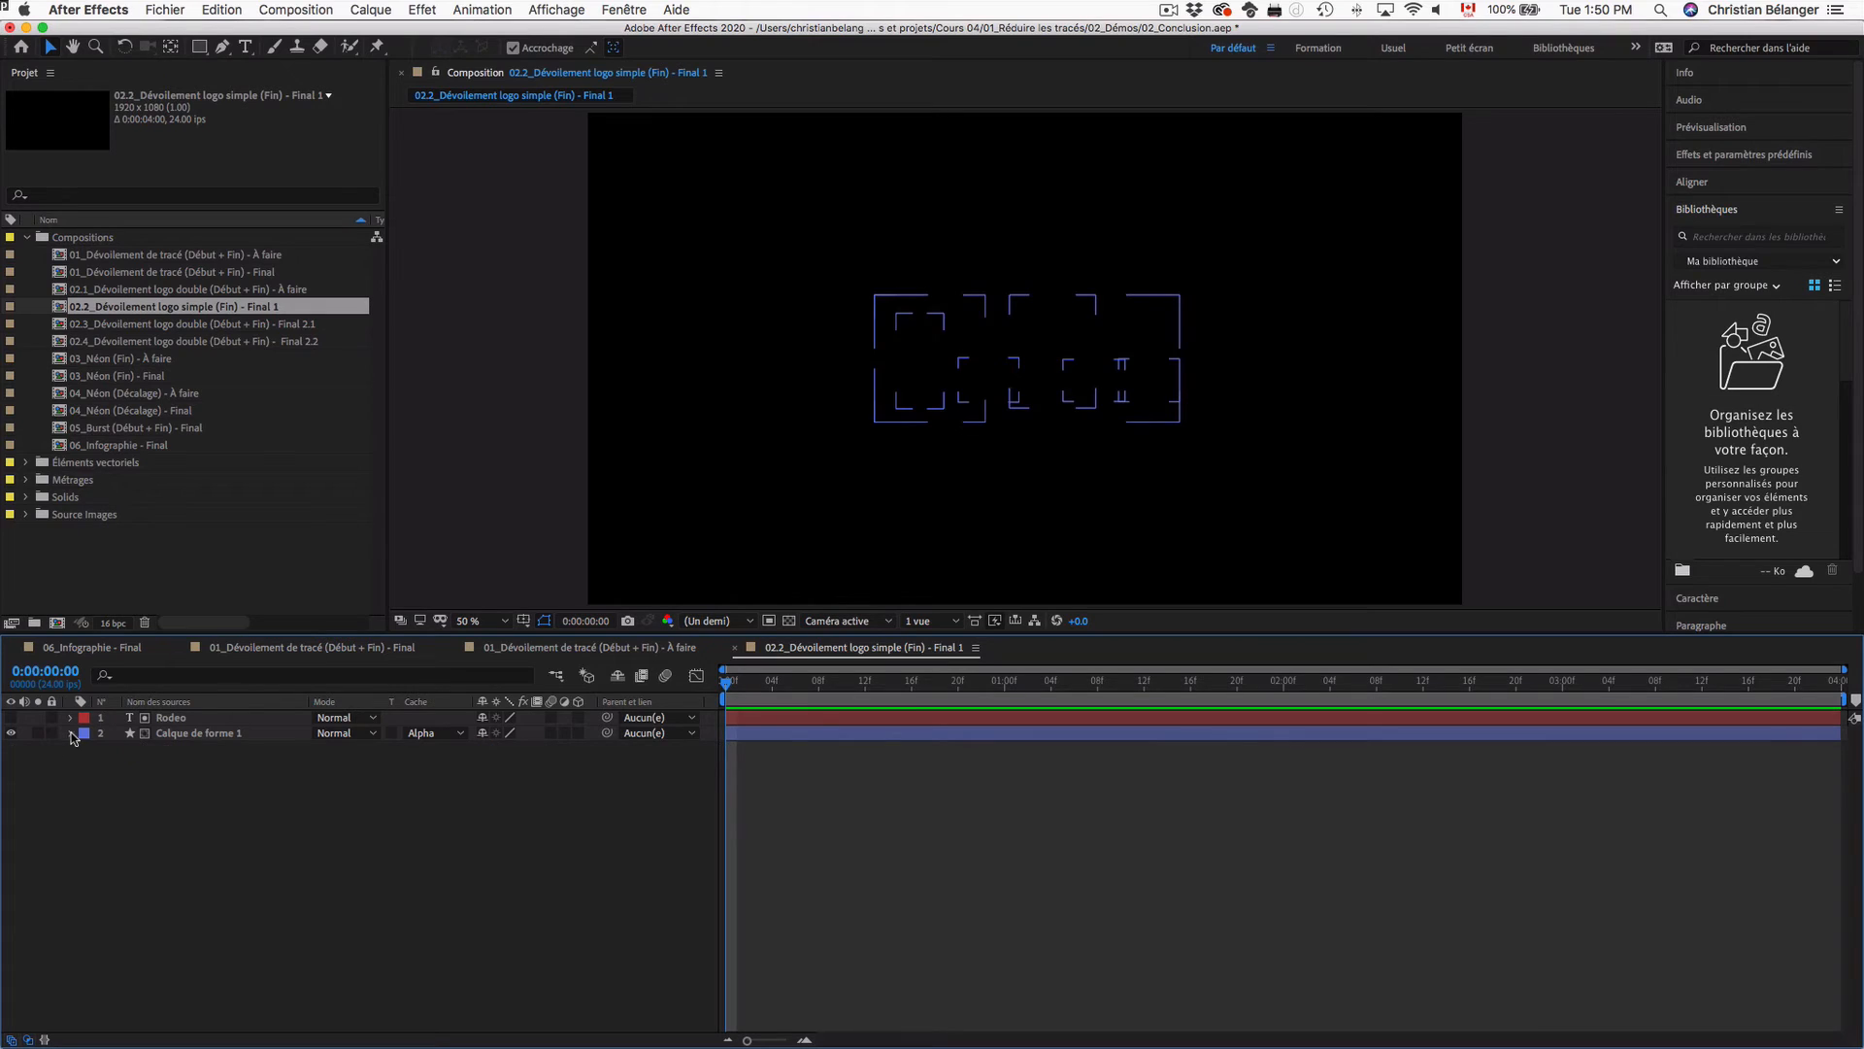
{"action": "left_click", "coordinate": [11, 732]}
{"action": "left_click", "coordinate": [10, 717]}
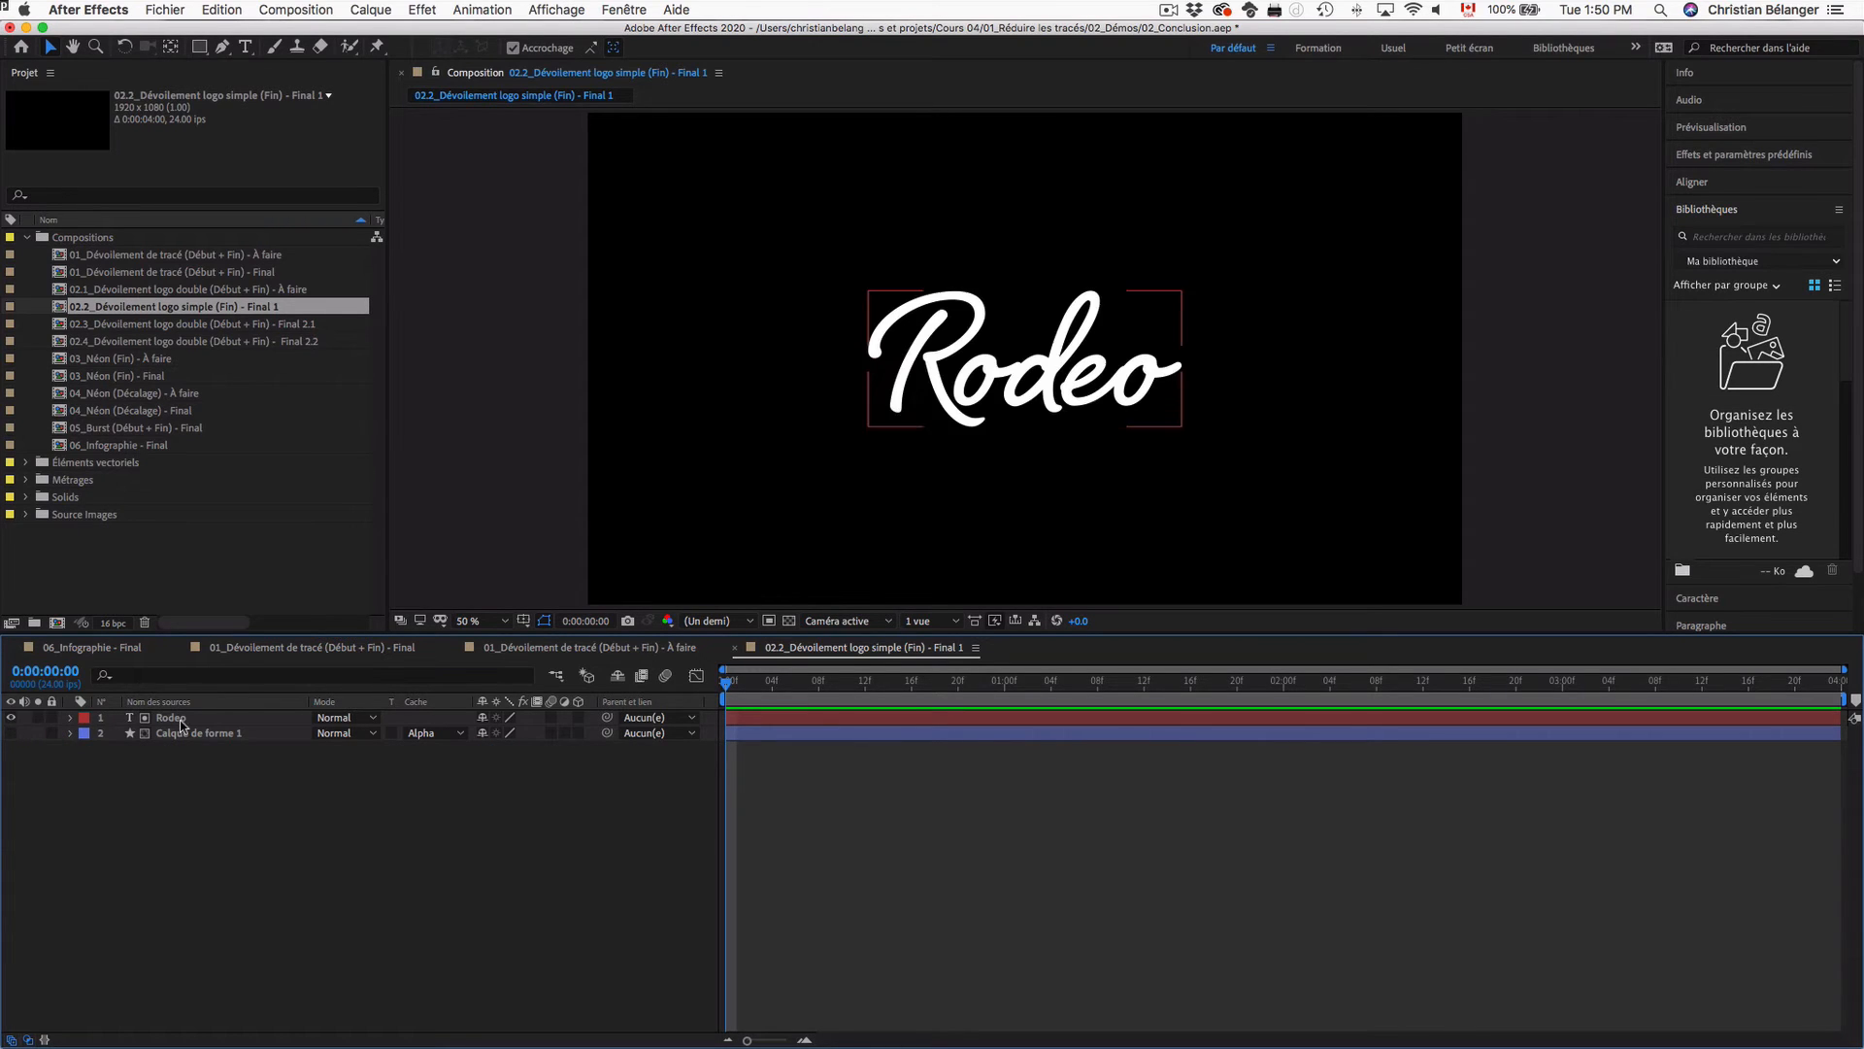
{"action": "left_click", "coordinate": [180, 720]}
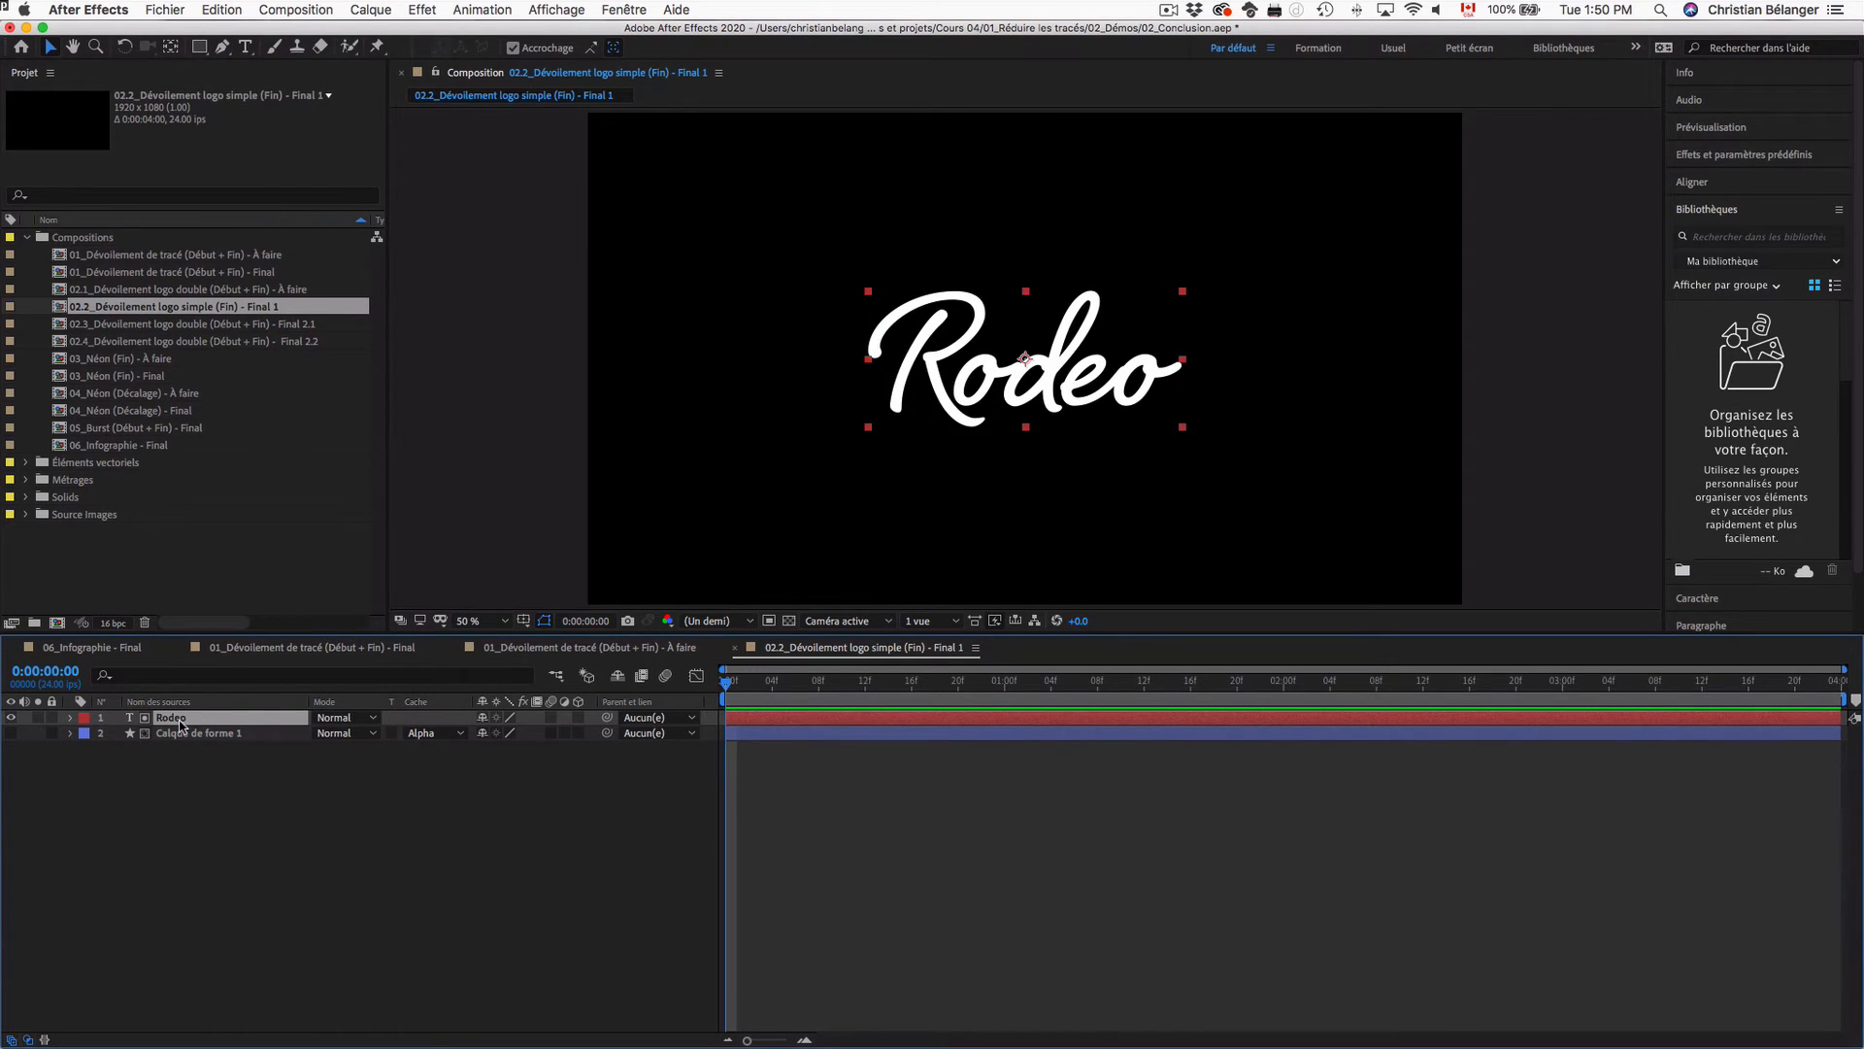
Step: Show the character settings of the Rodeo text layer and check the fonts folder of the project files in Finder
{"action": "left_click", "coordinate": [1696, 598]}
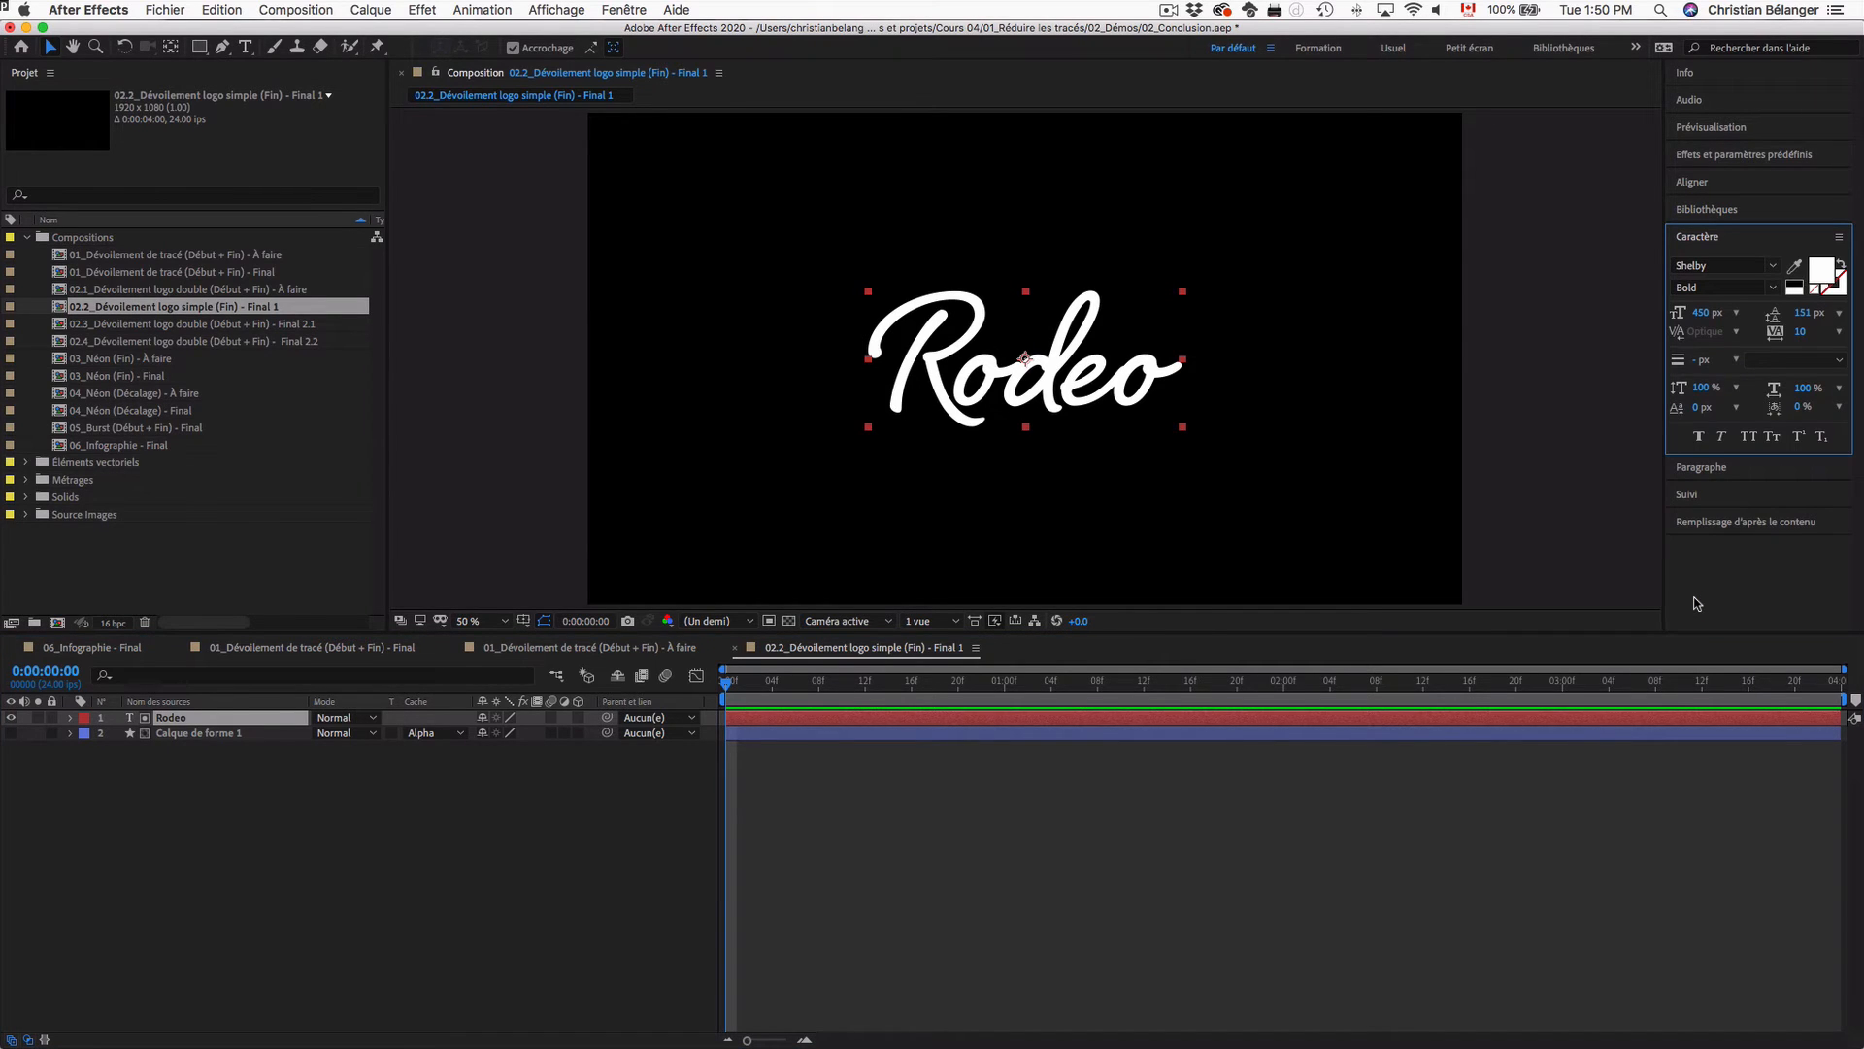
{"action": "key", "text": "super+Tab"}
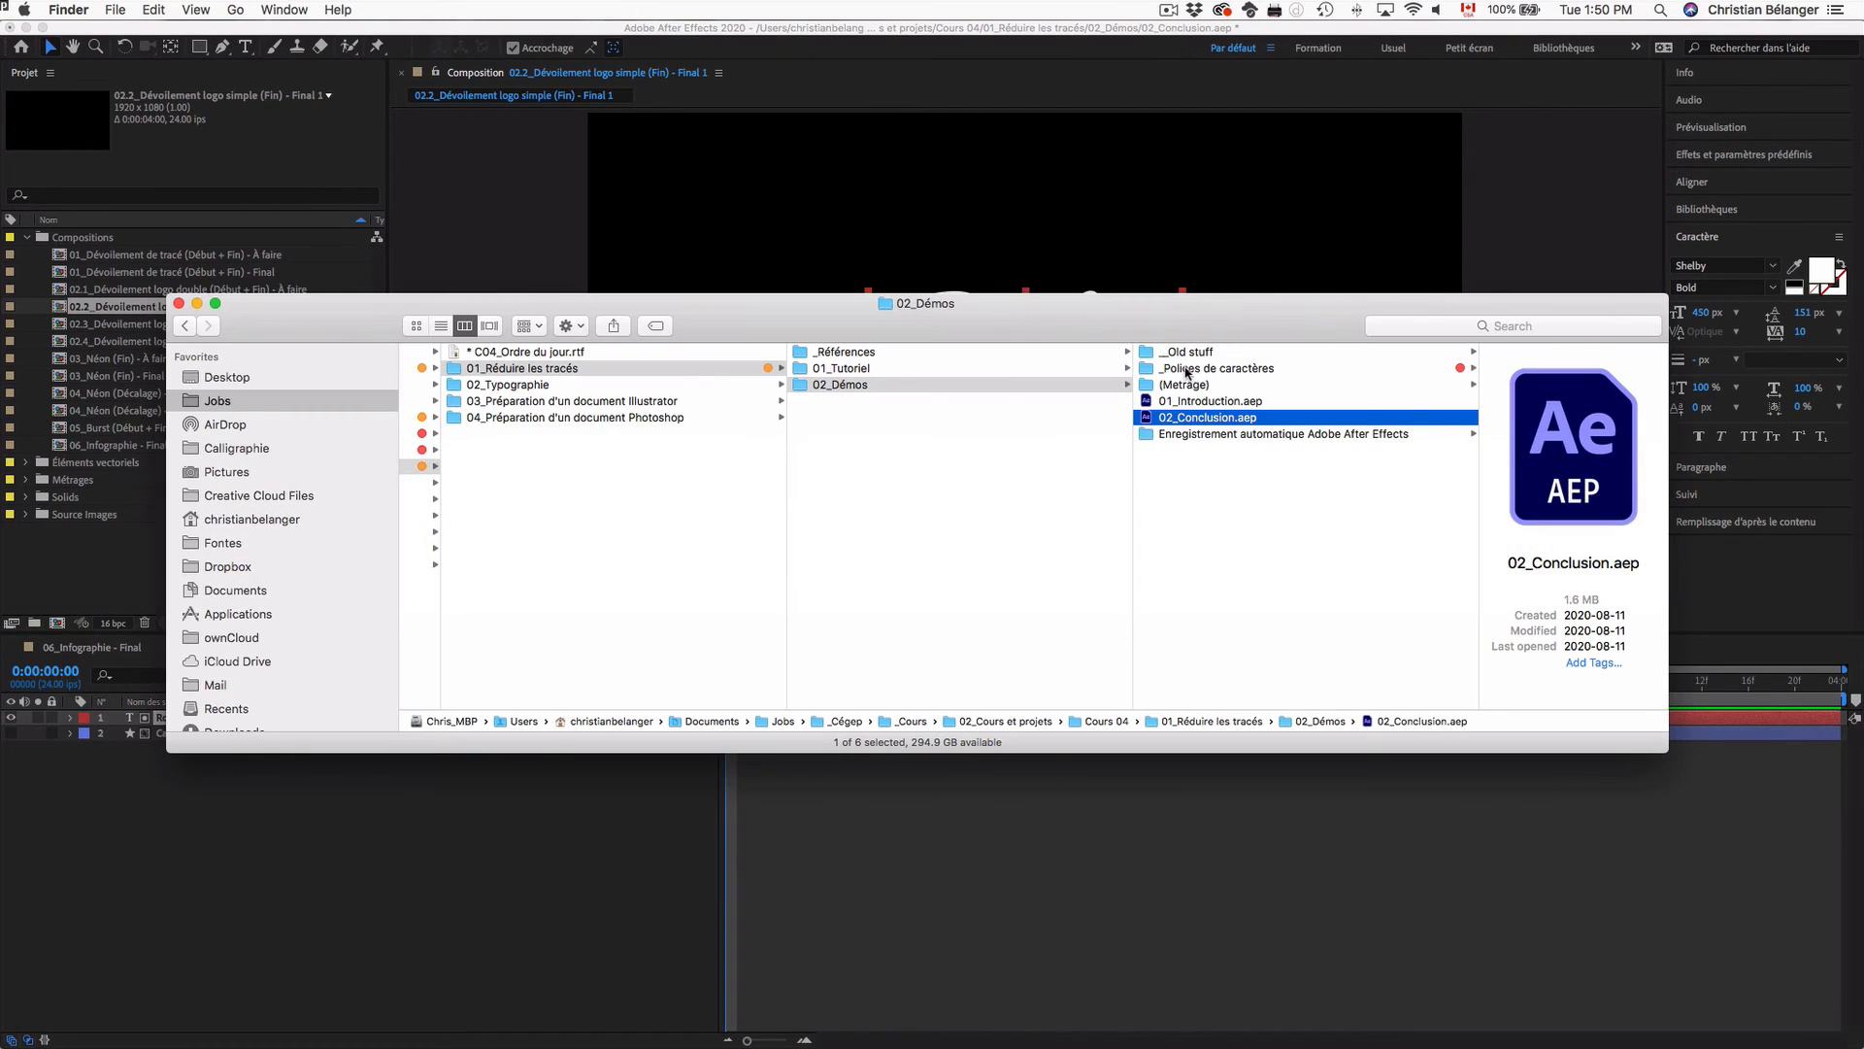
{"action": "key", "text": "super+Tab"}
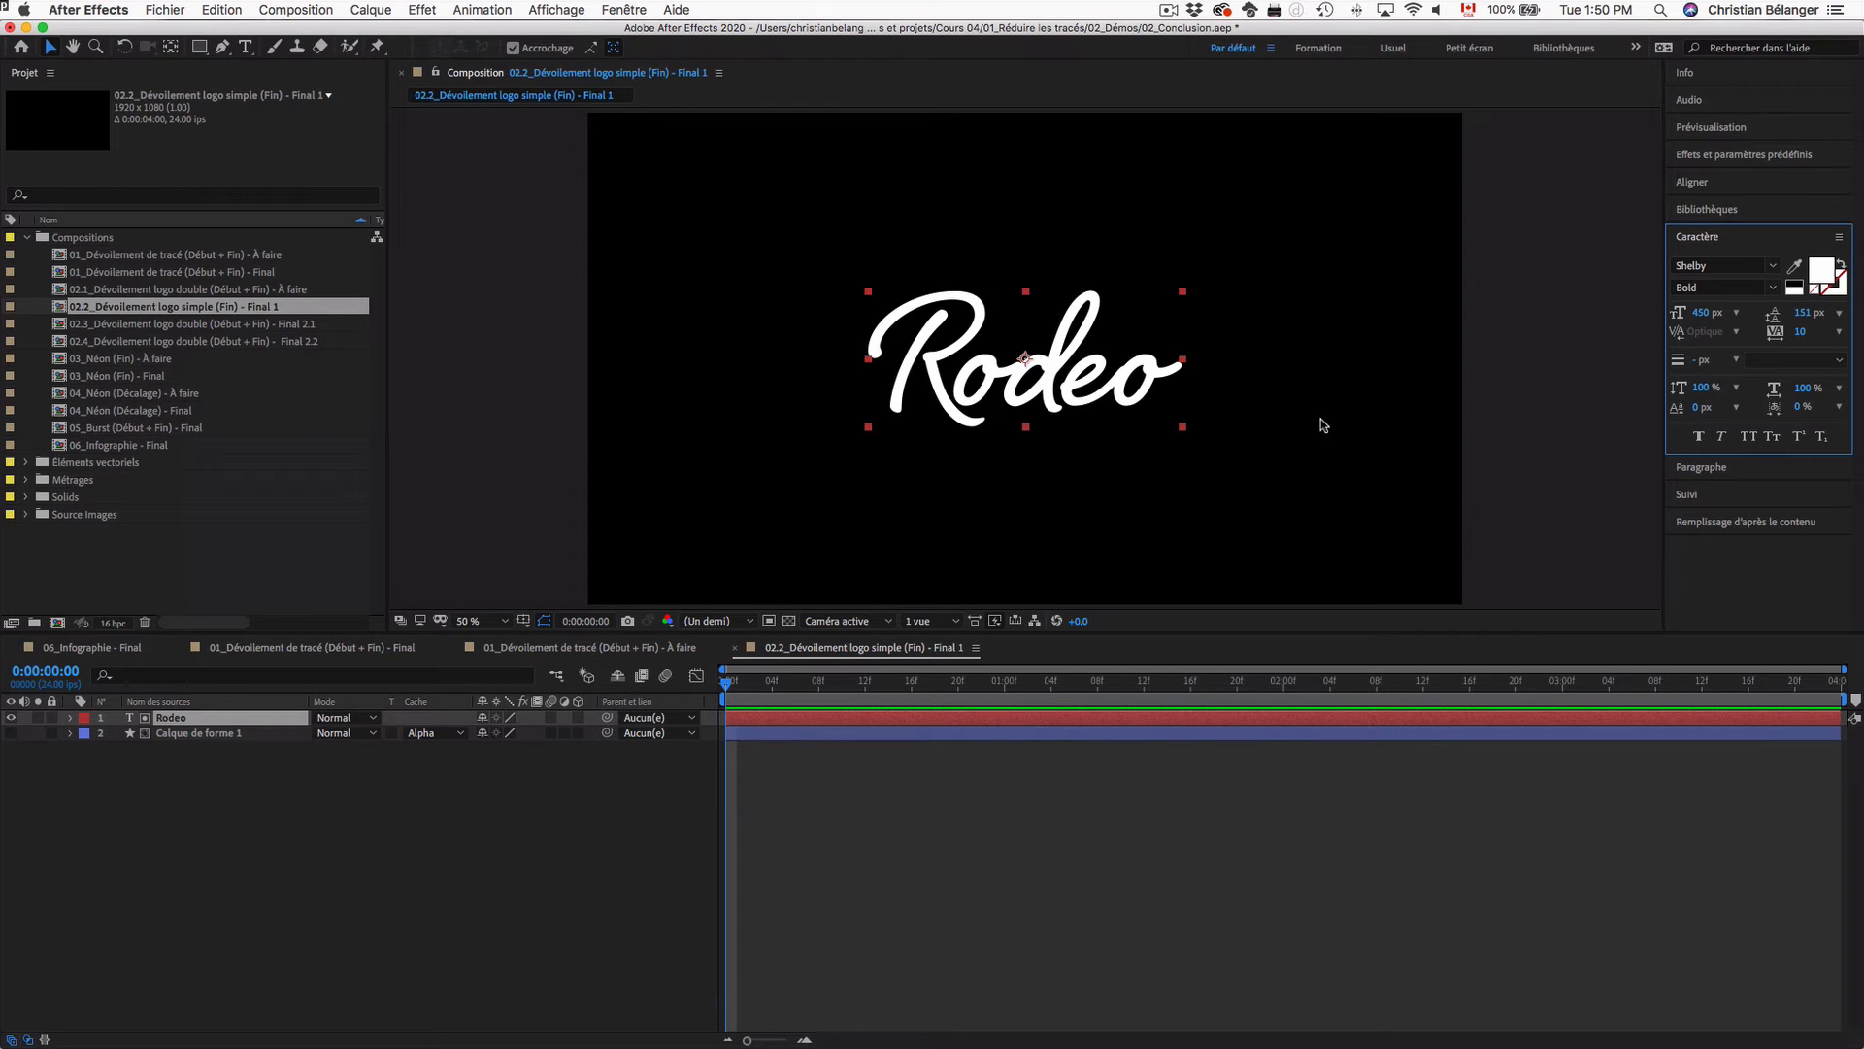
Step: Hide the Rodeo text layer and remove the track matte from Calque de forme 1
{"action": "left_click", "coordinate": [9, 717]}
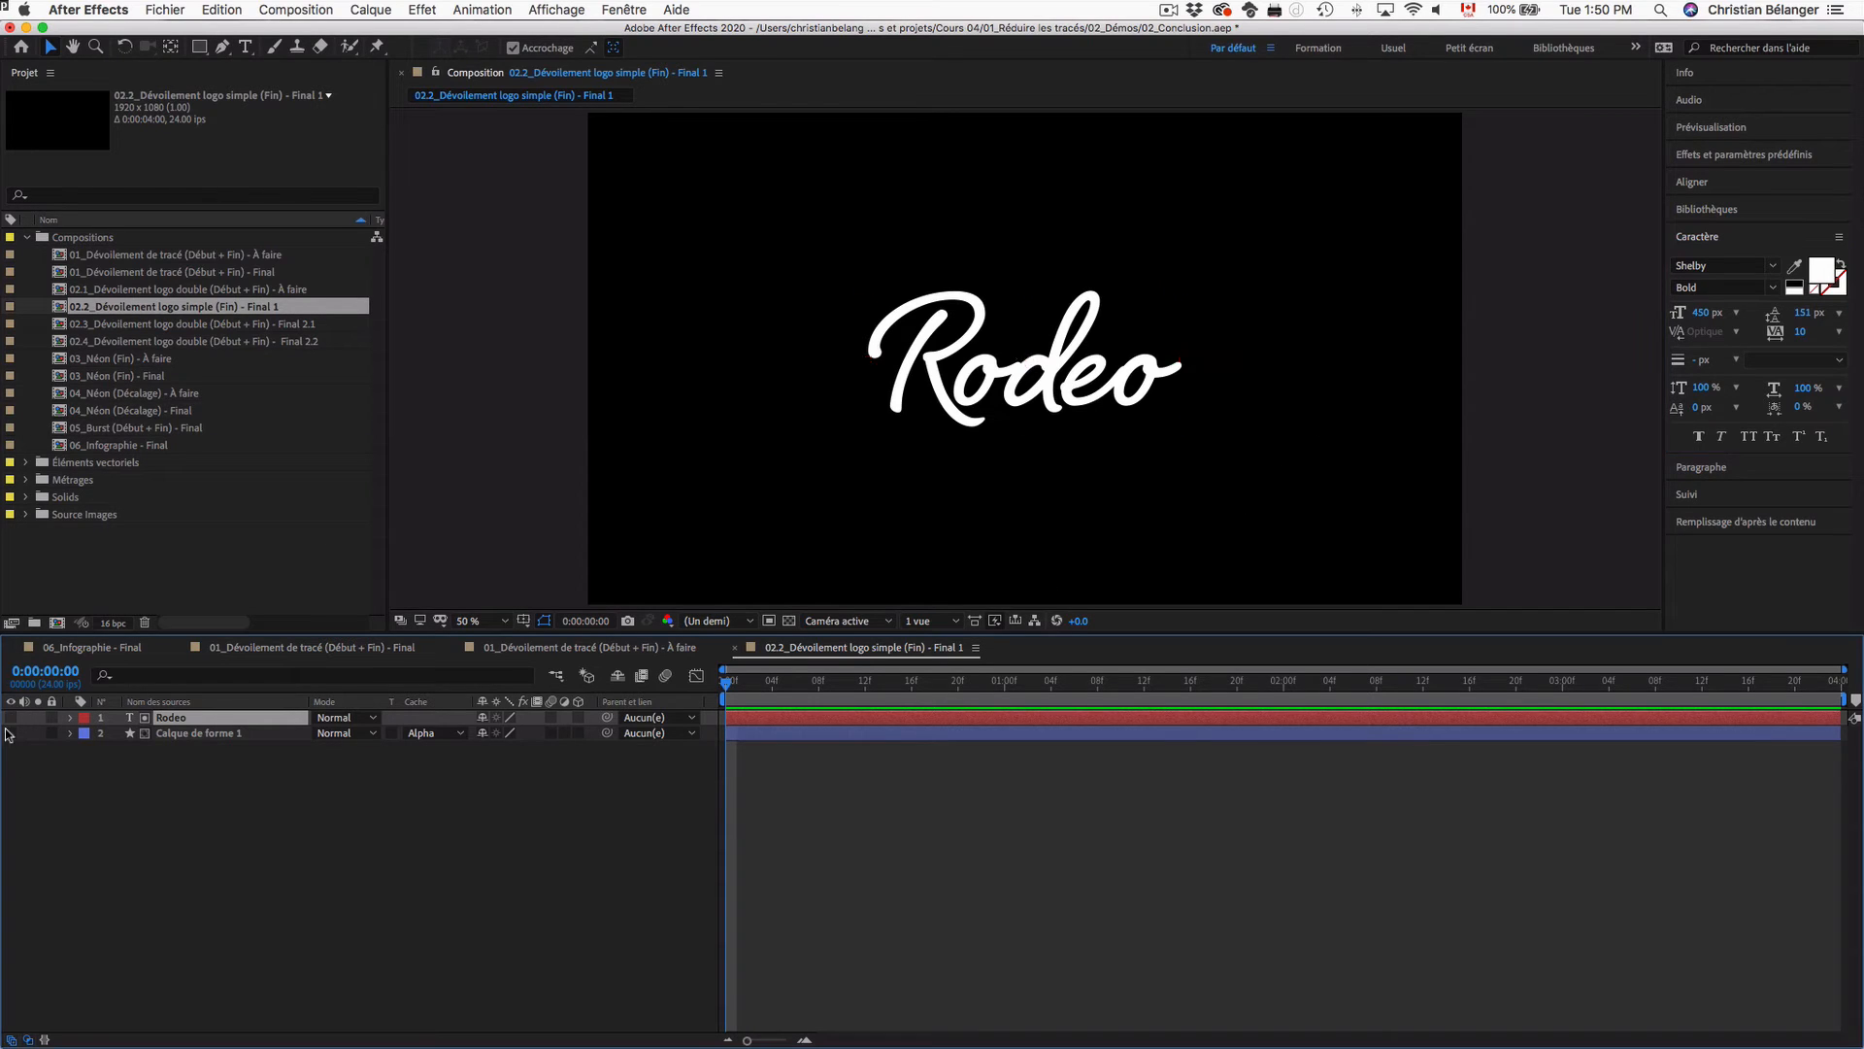
{"action": "left_click", "coordinate": [194, 734]}
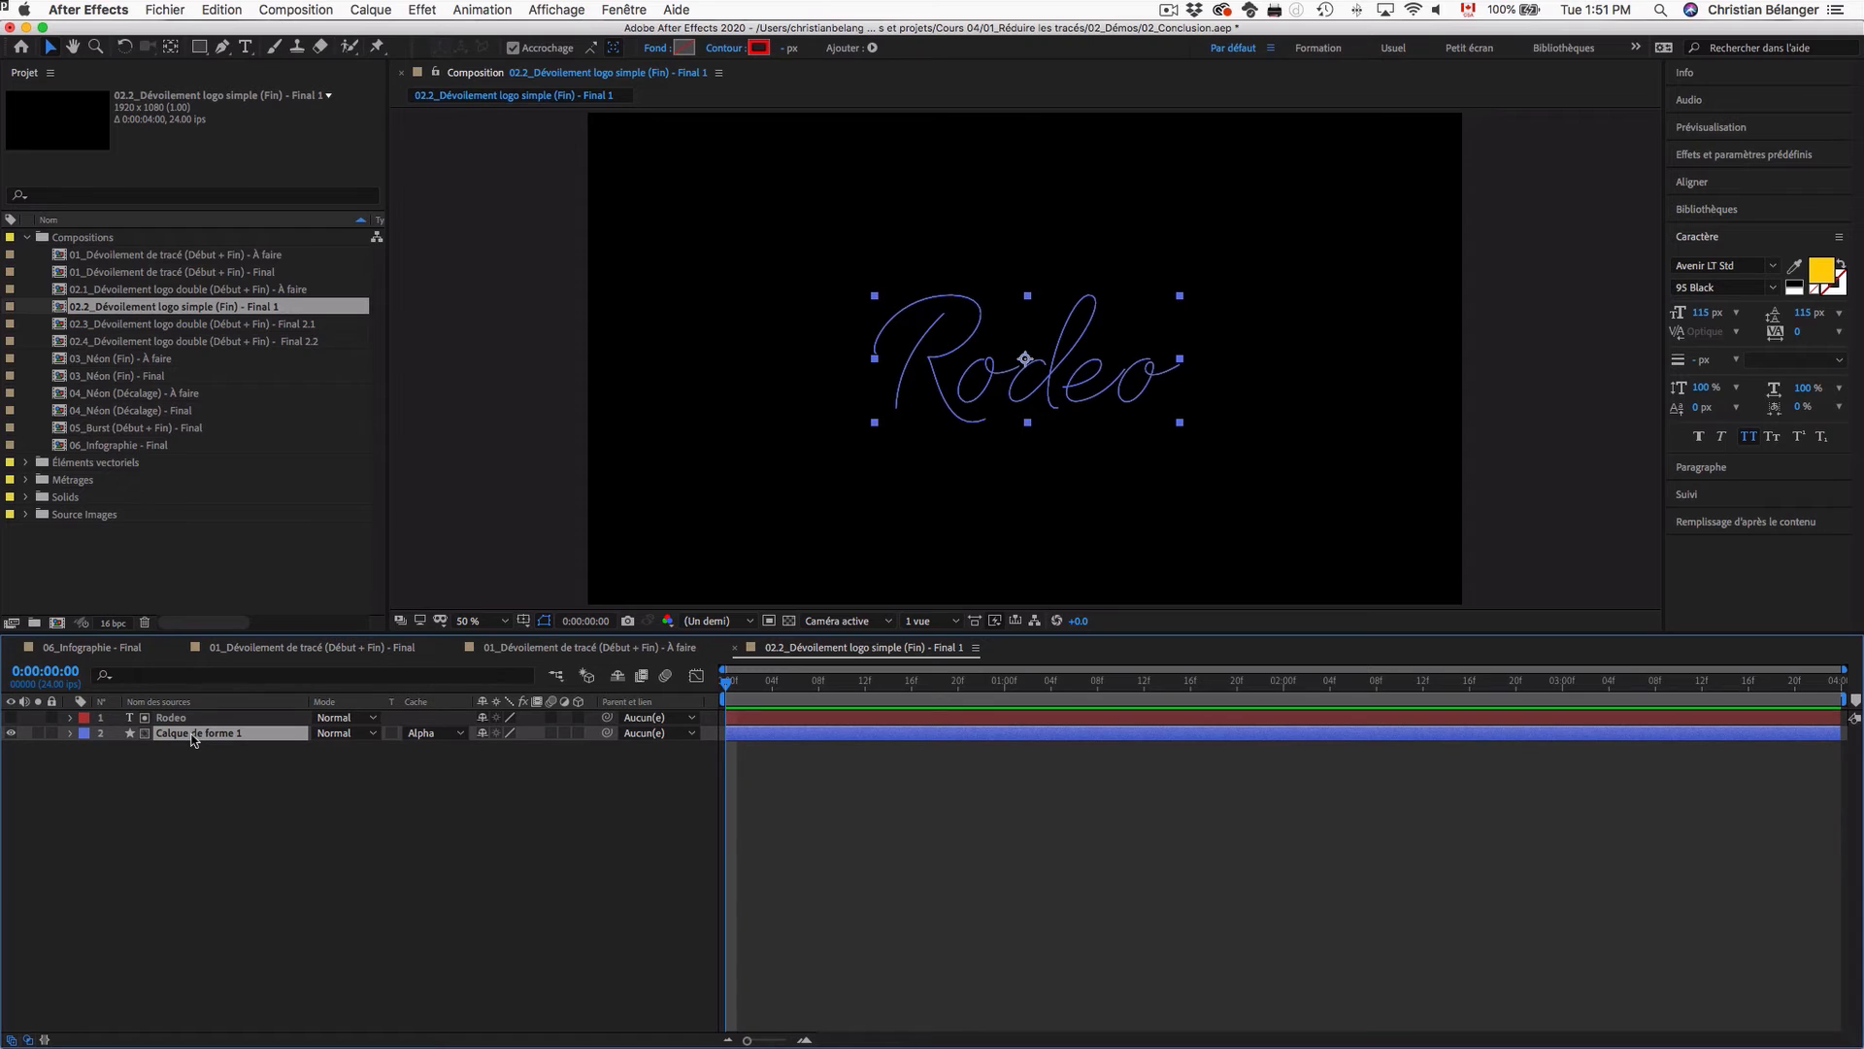
{"action": "left_click", "coordinate": [457, 734]}
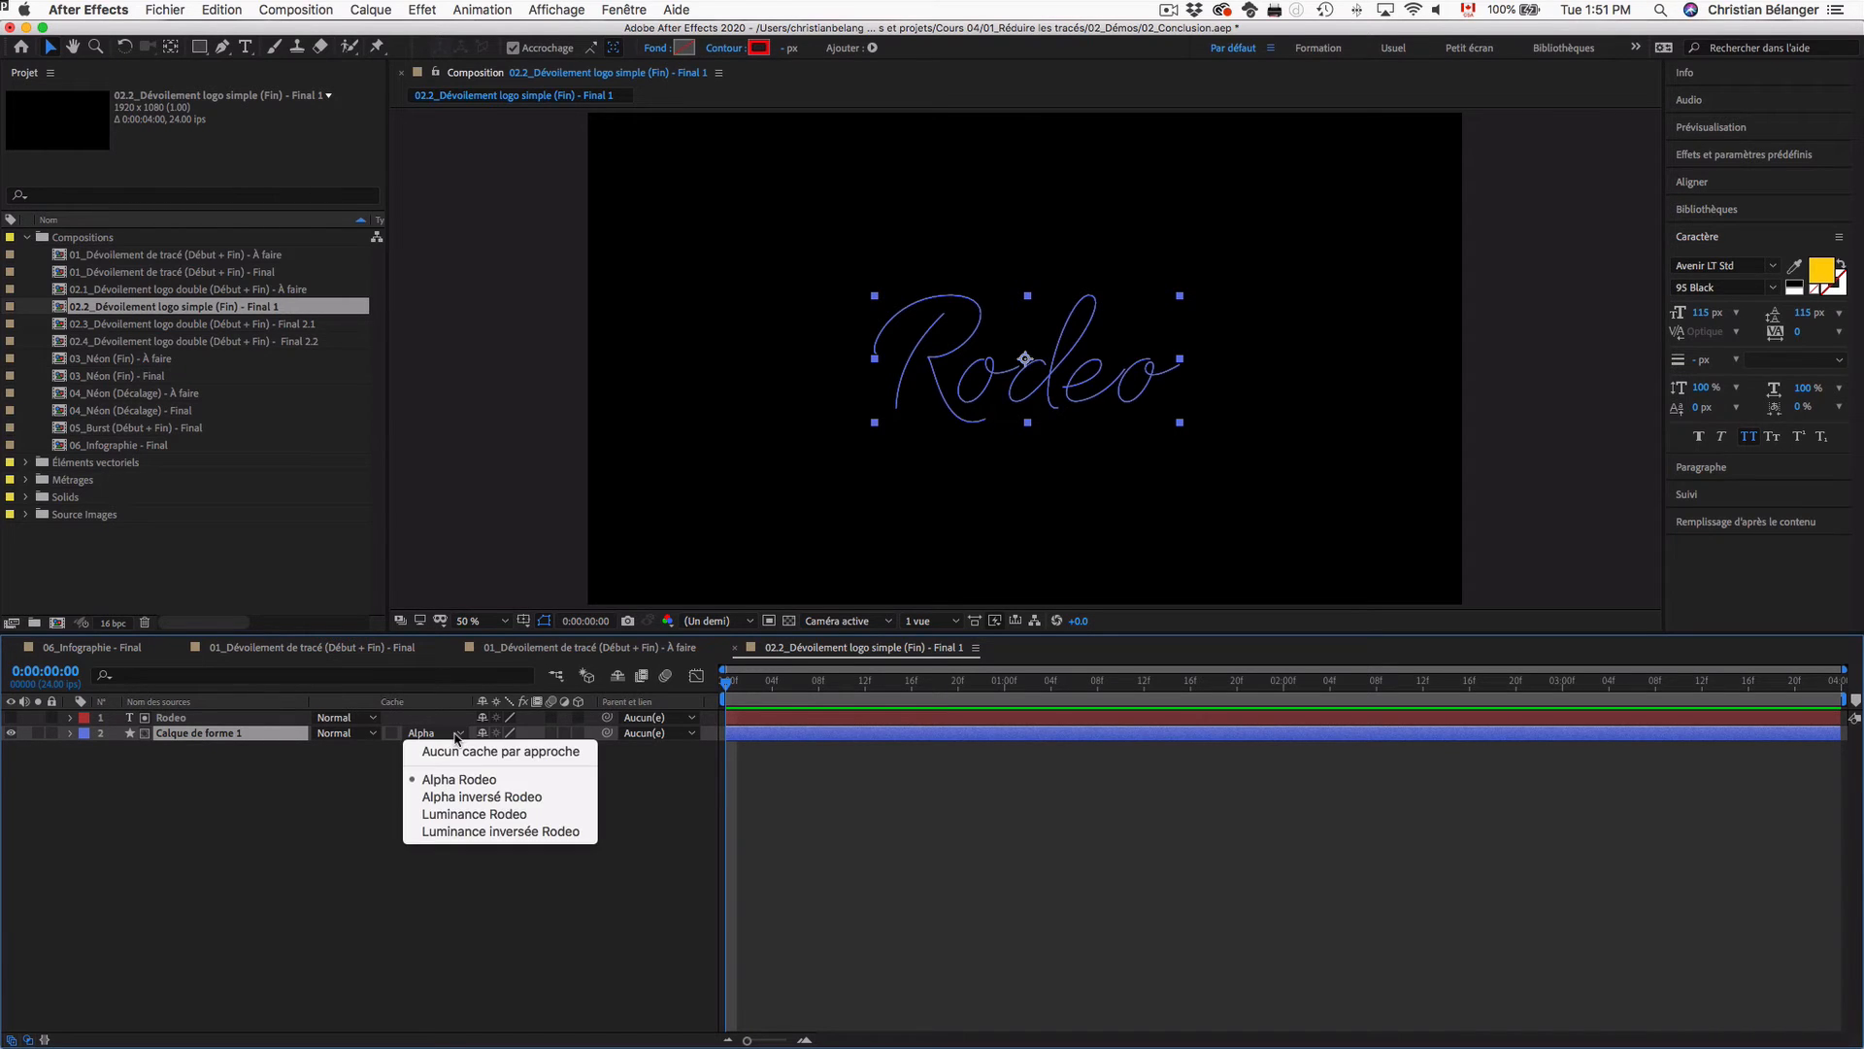
{"action": "left_click", "coordinate": [340, 767]}
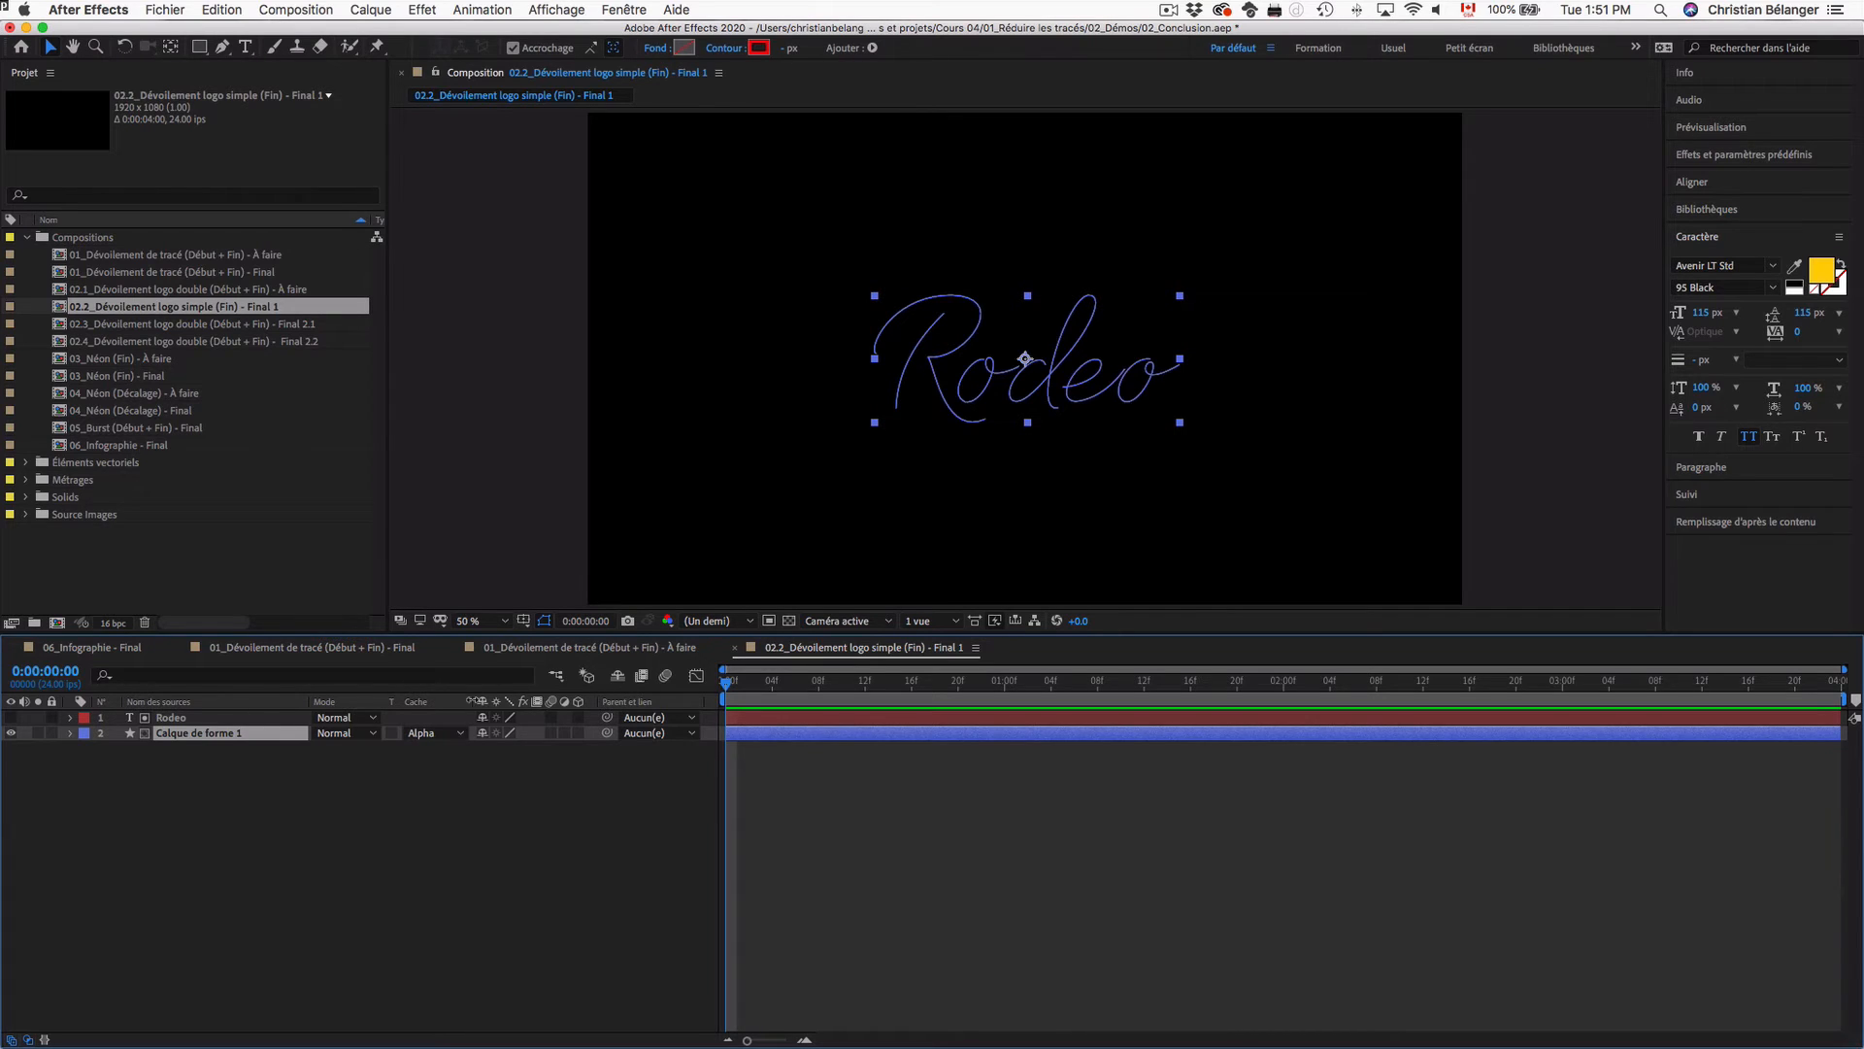
{"action": "left_click_drag", "start_coordinate": [470, 700], "coordinate": [522, 700]}
{"action": "left_click", "coordinate": [464, 733]}
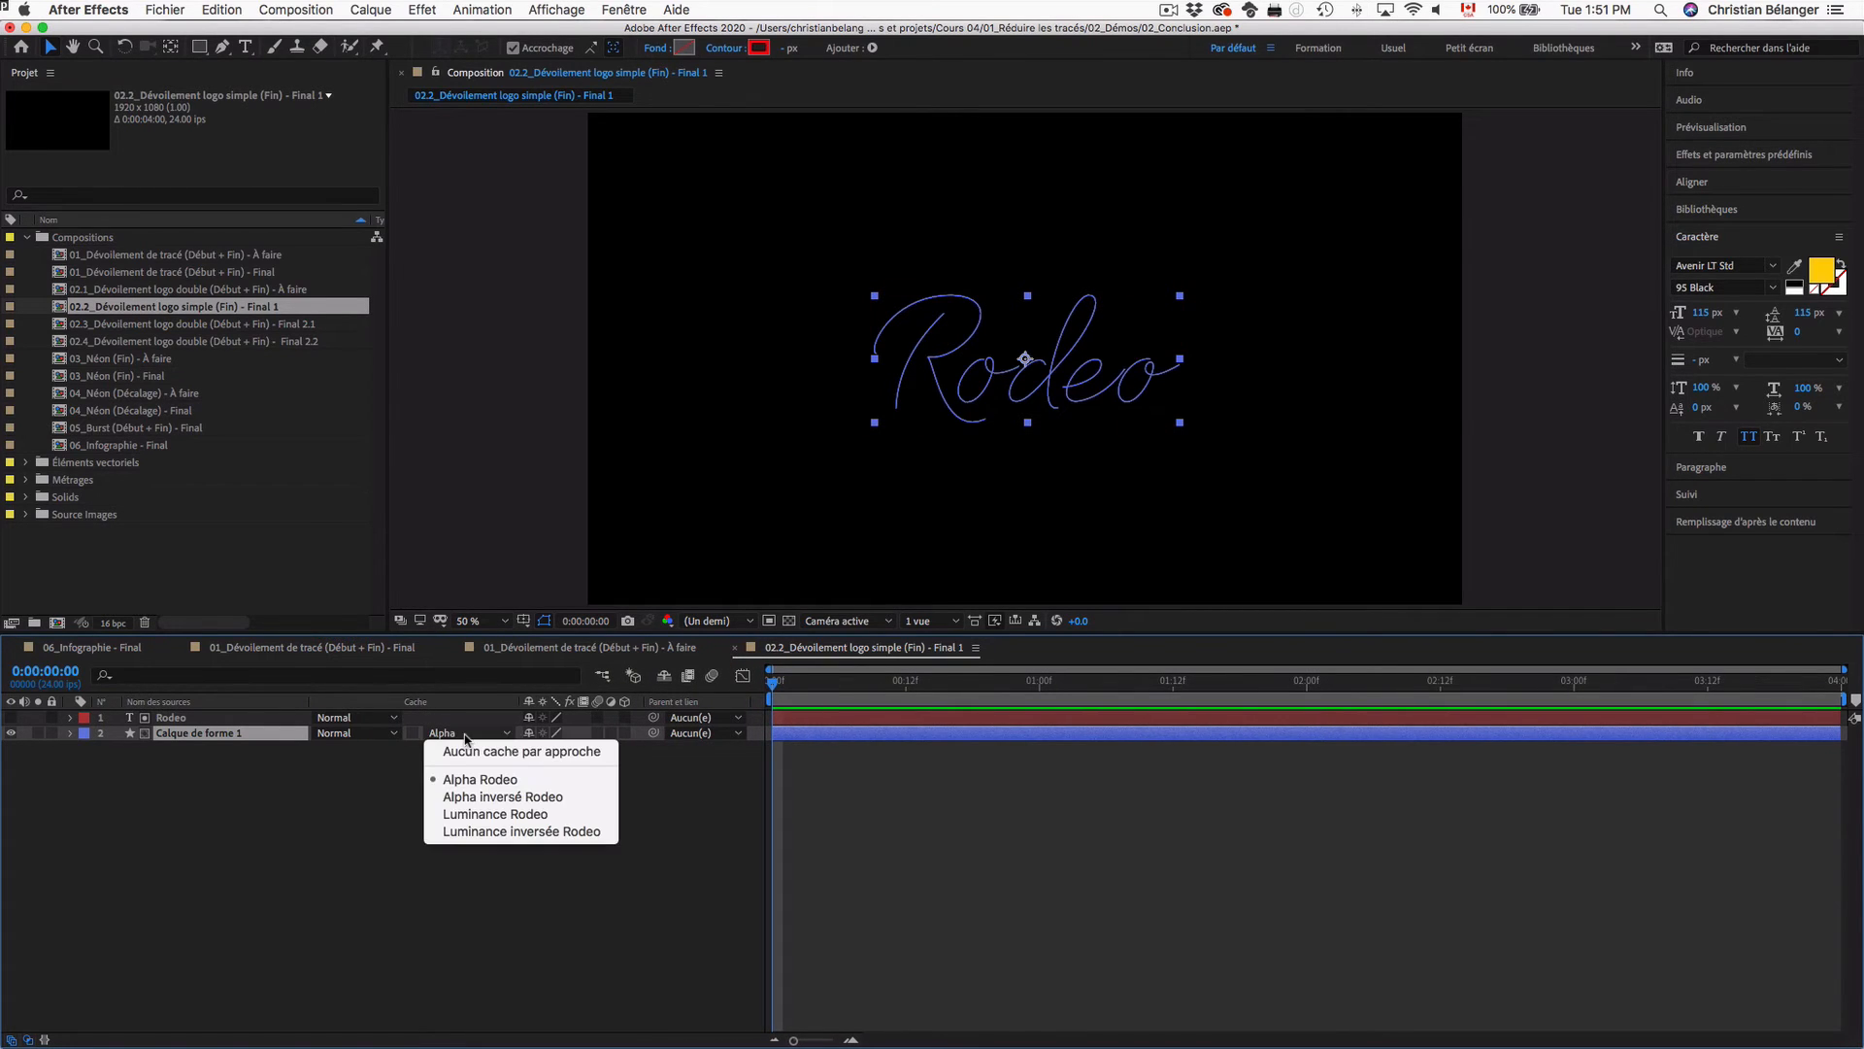
{"action": "left_click", "coordinate": [466, 750]}
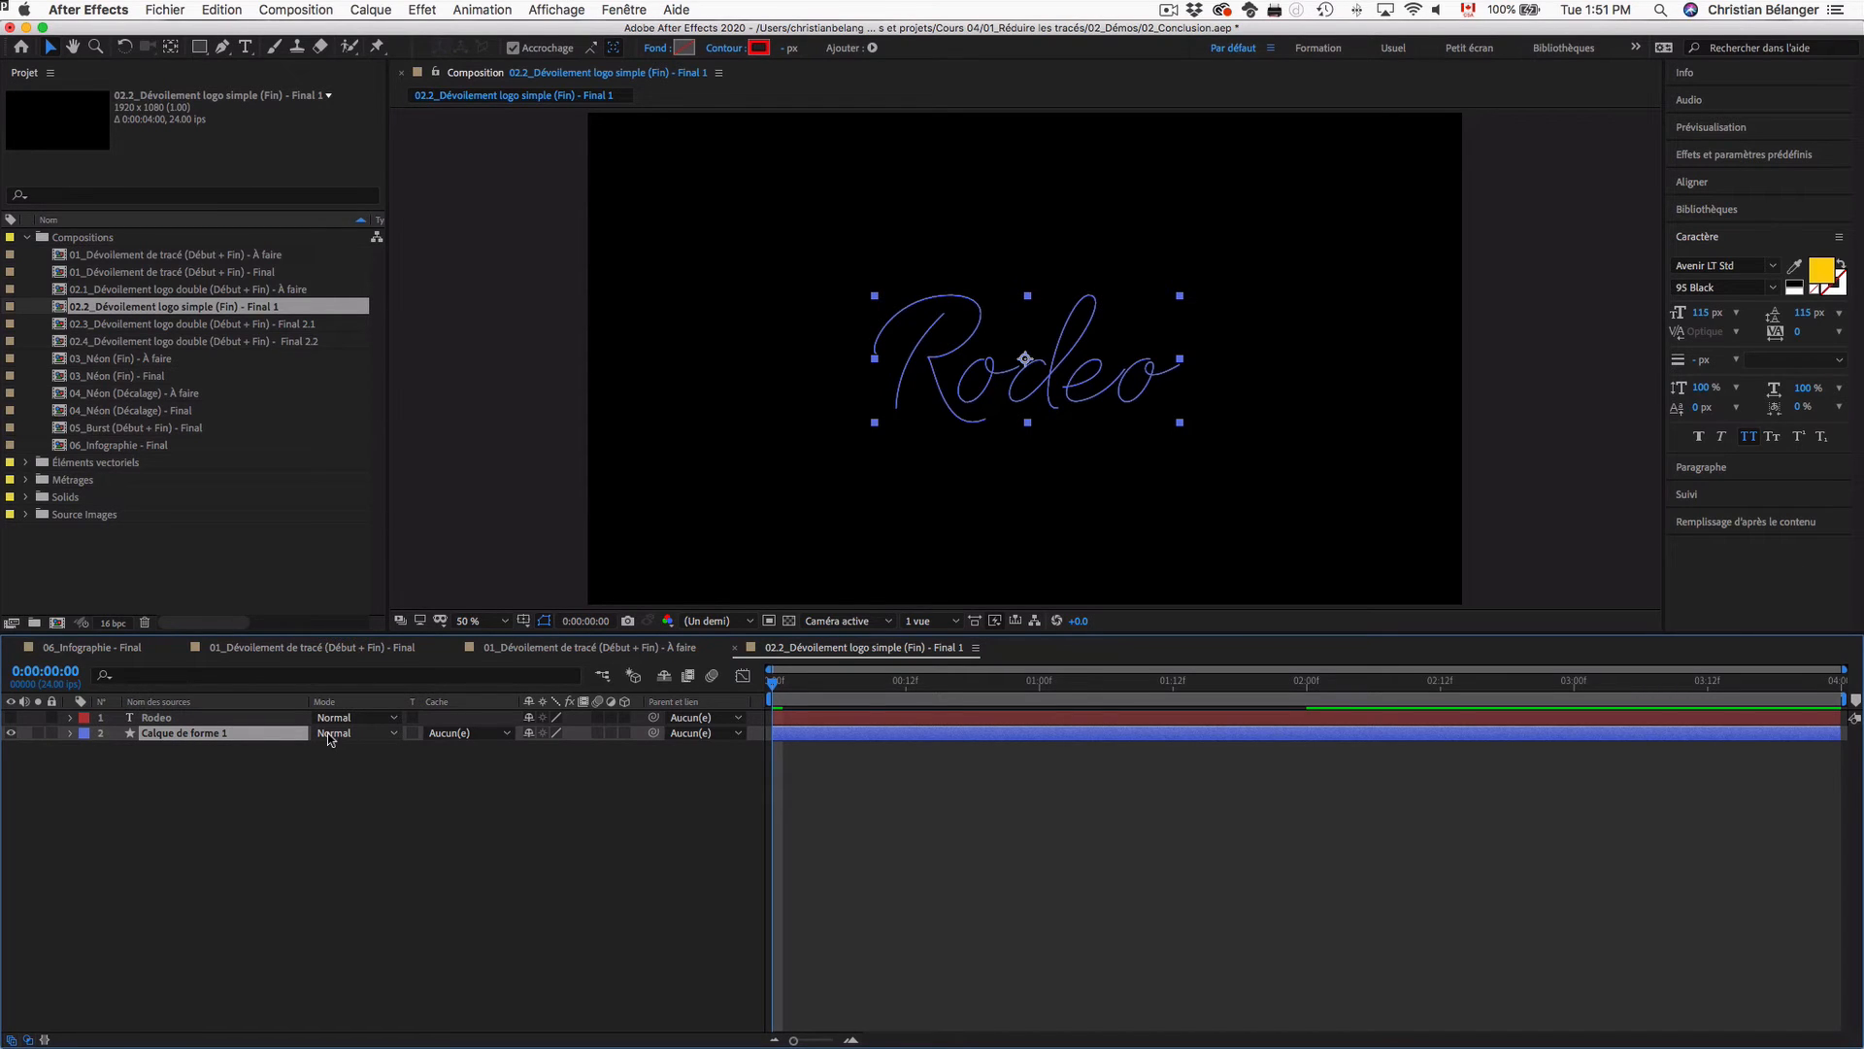
Step: Expand the contents of Calque de forme 1 and examine which stroke each letter group, from R - 1 to the last o, covers
{"action": "key", "text": "u"}
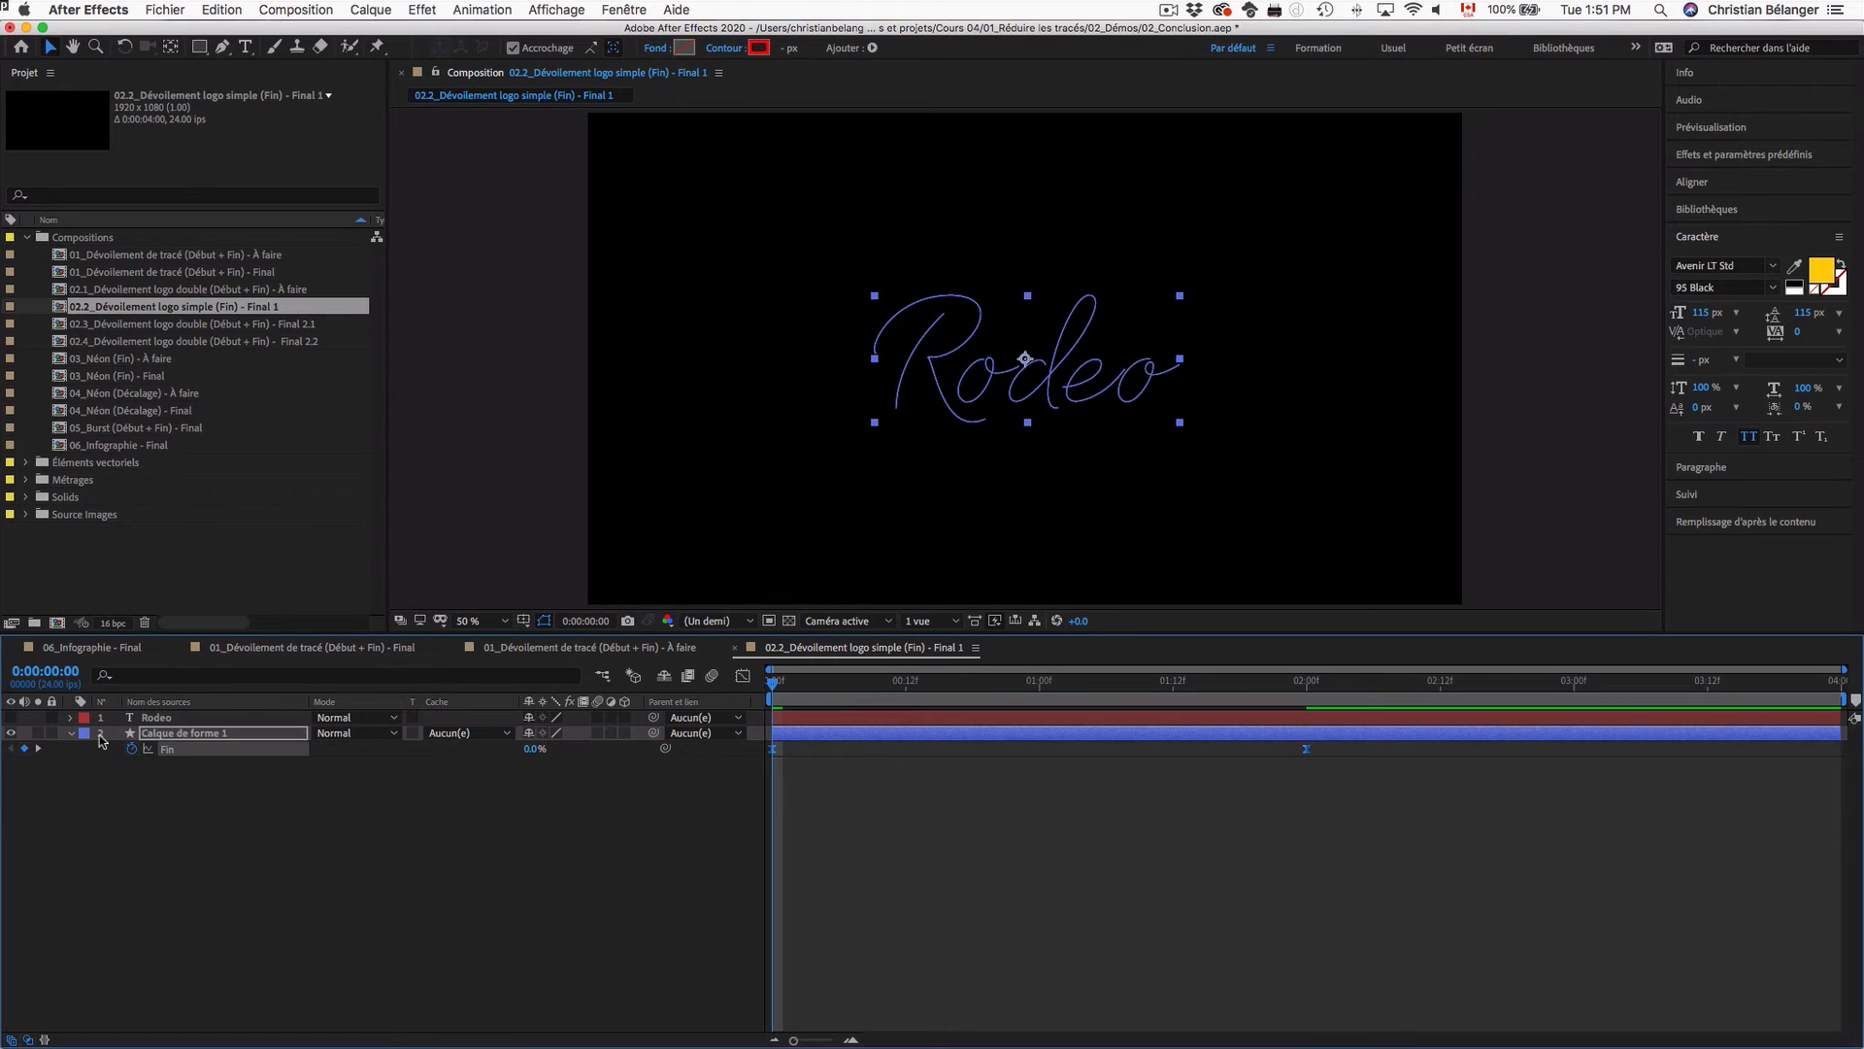
{"action": "left_click", "coordinate": [70, 734]}
{"action": "left_click", "coordinate": [70, 734]}
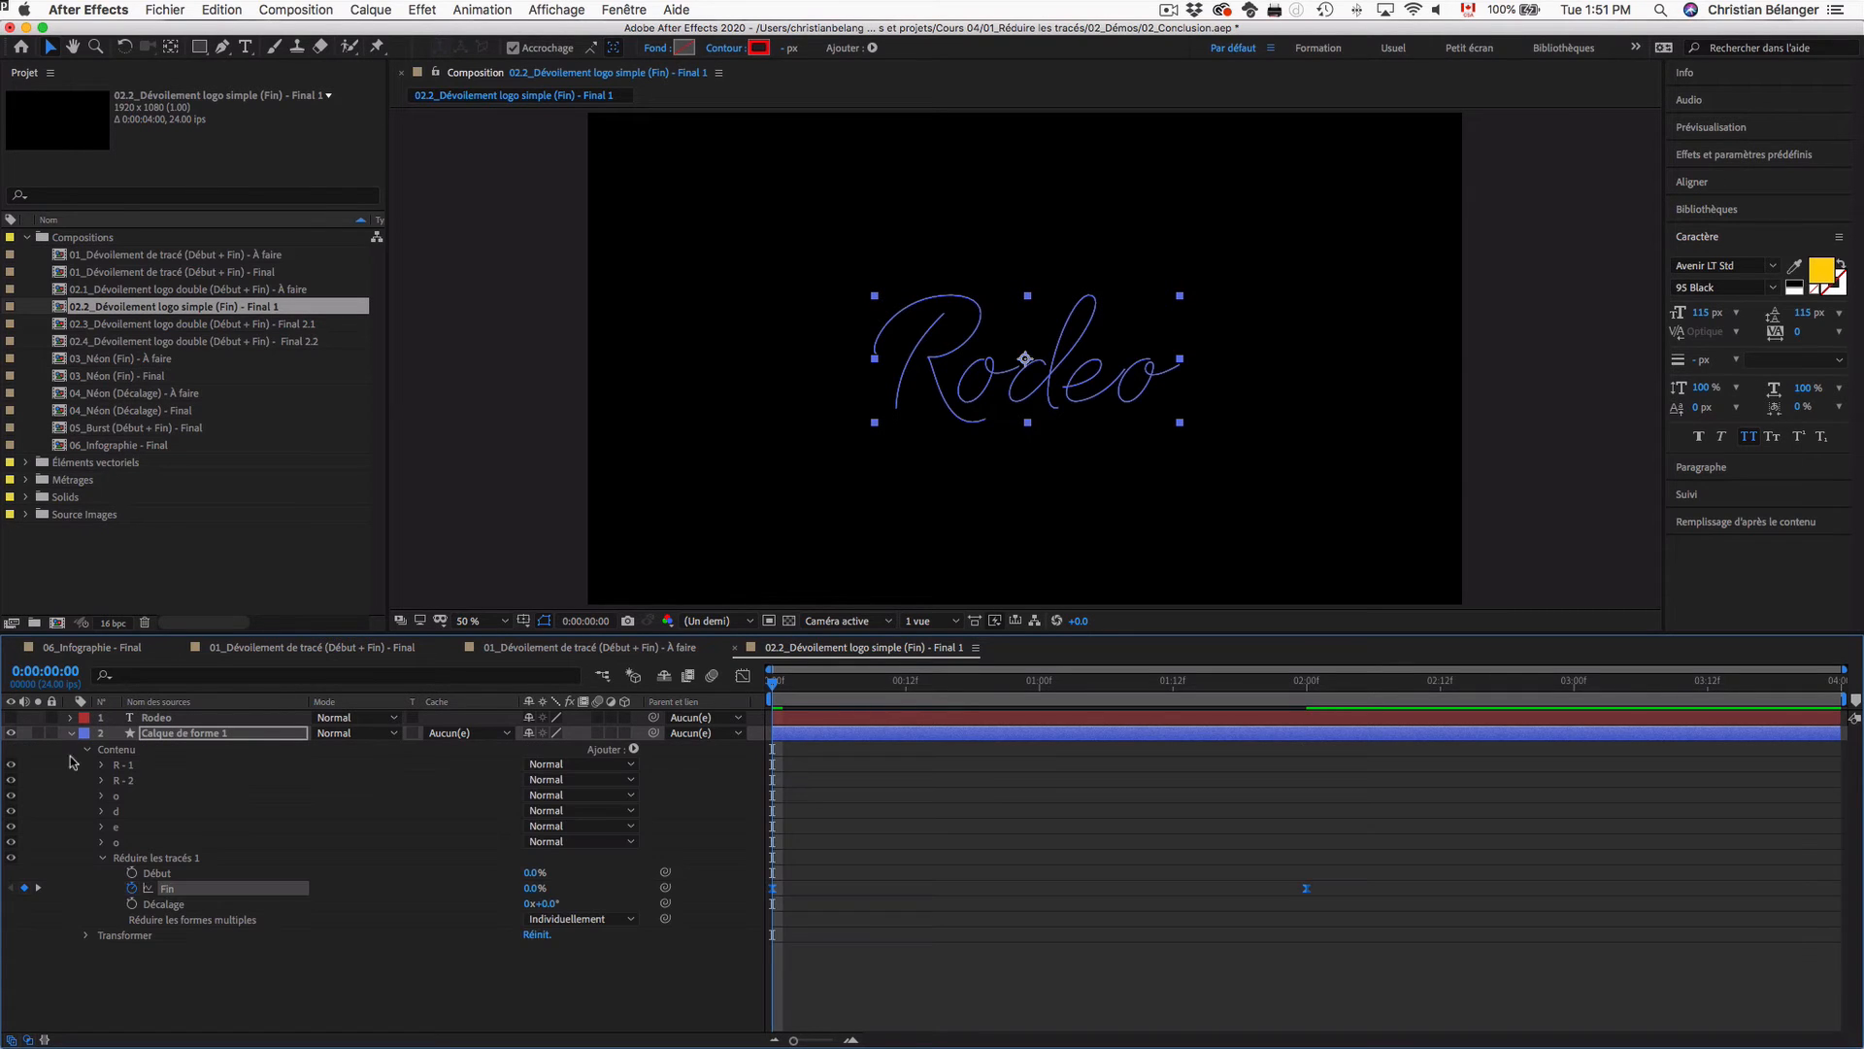
{"action": "left_click", "coordinate": [103, 858]}
{"action": "left_click", "coordinate": [142, 767]}
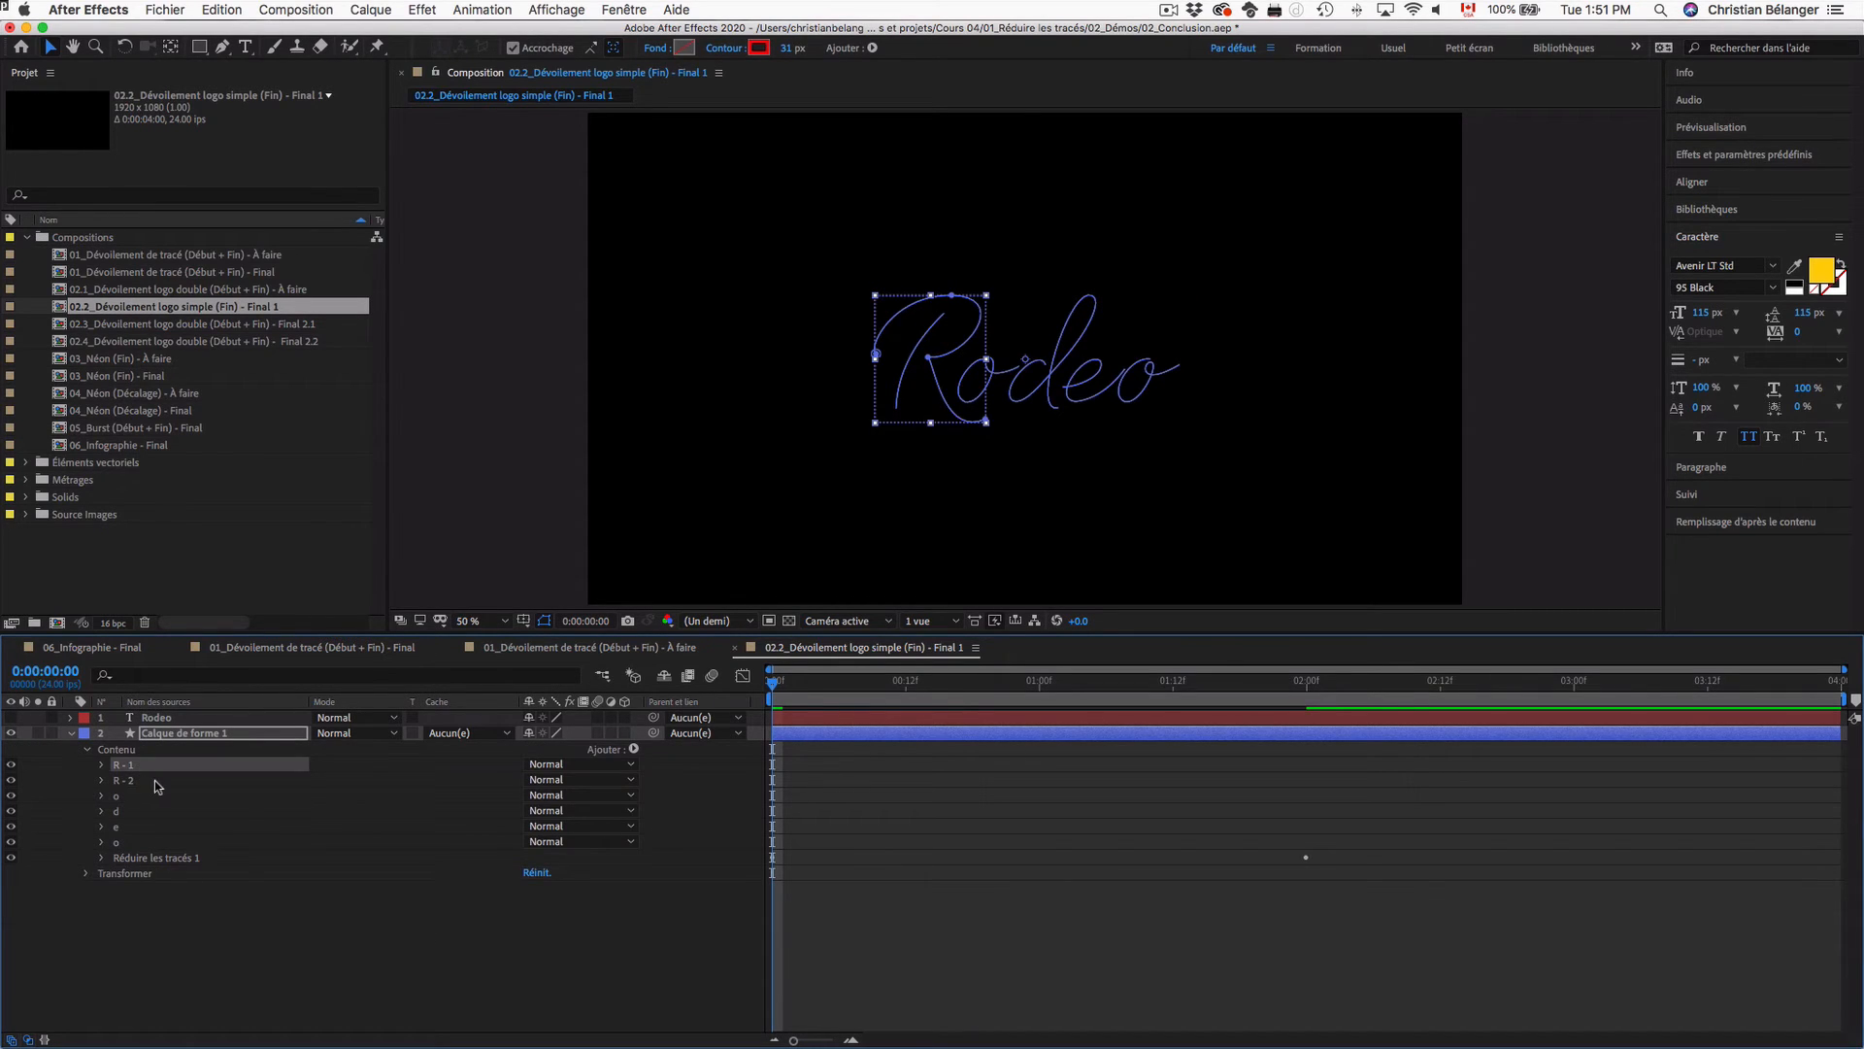
{"action": "left_click", "coordinate": [154, 779]}
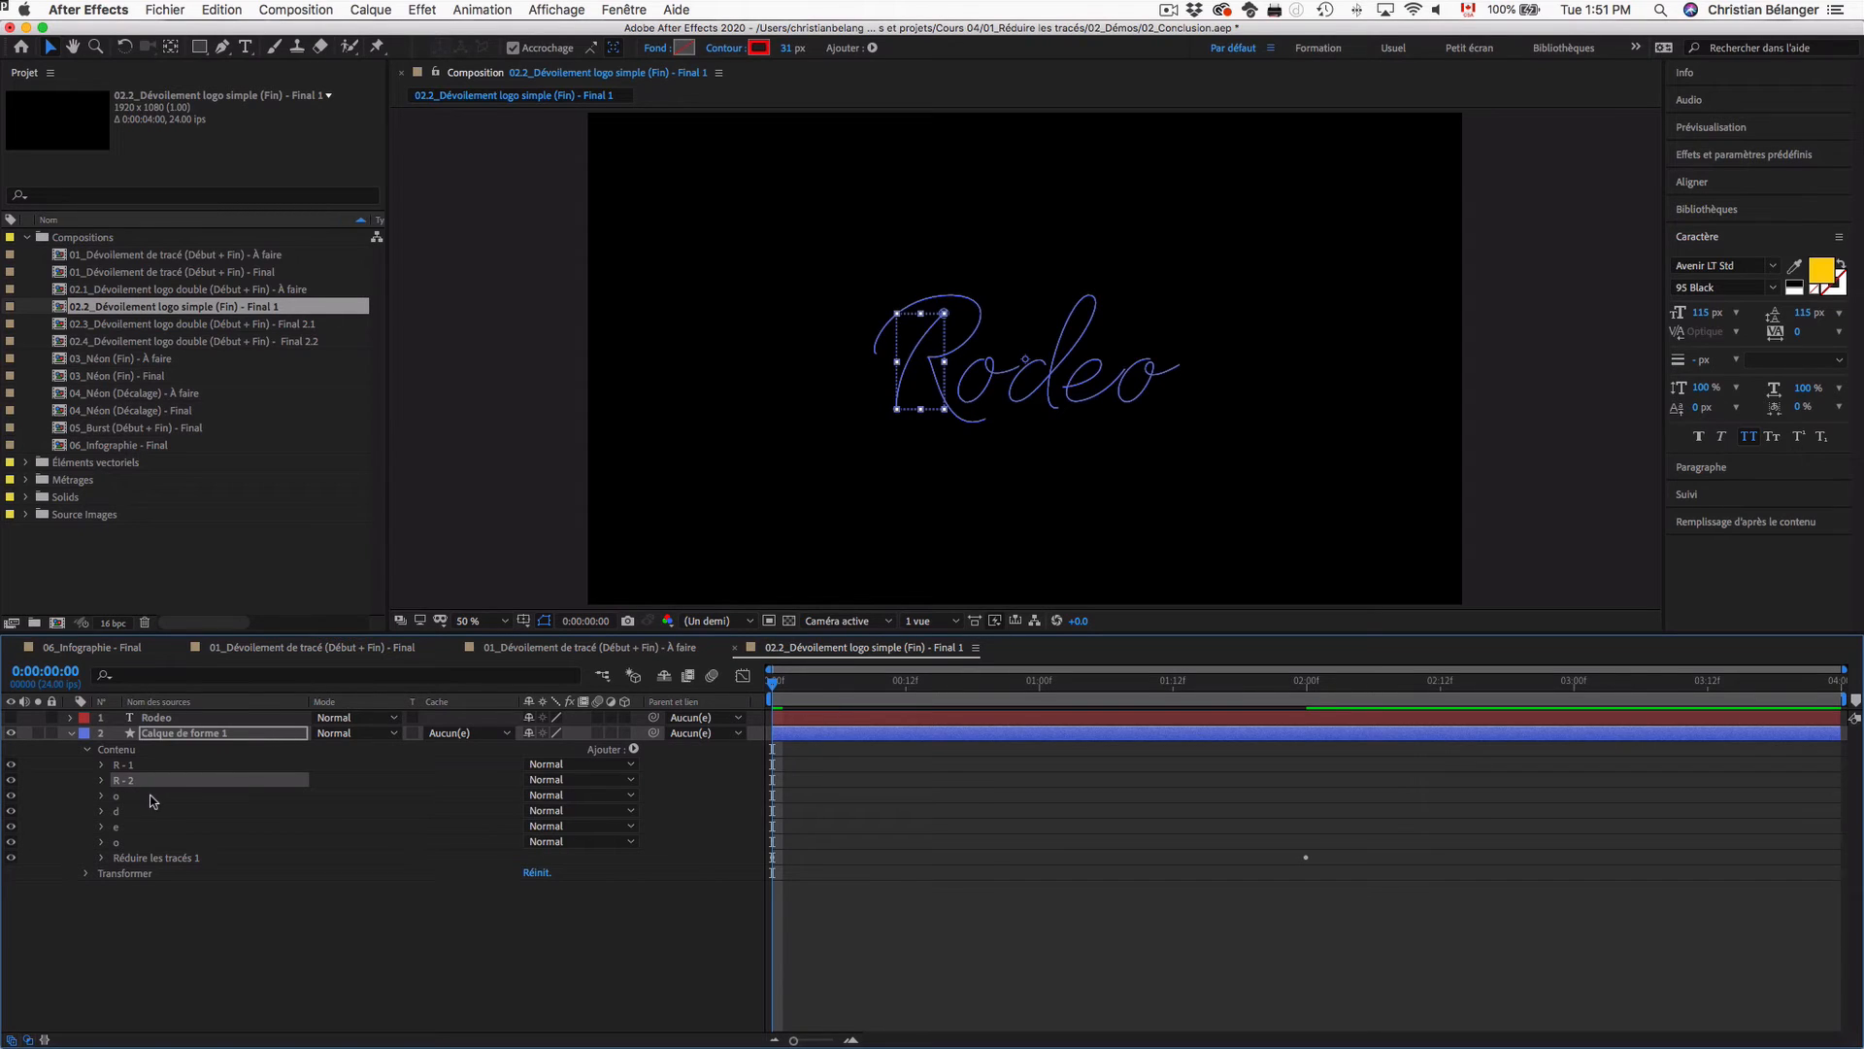
{"action": "left_click", "coordinate": [152, 798]}
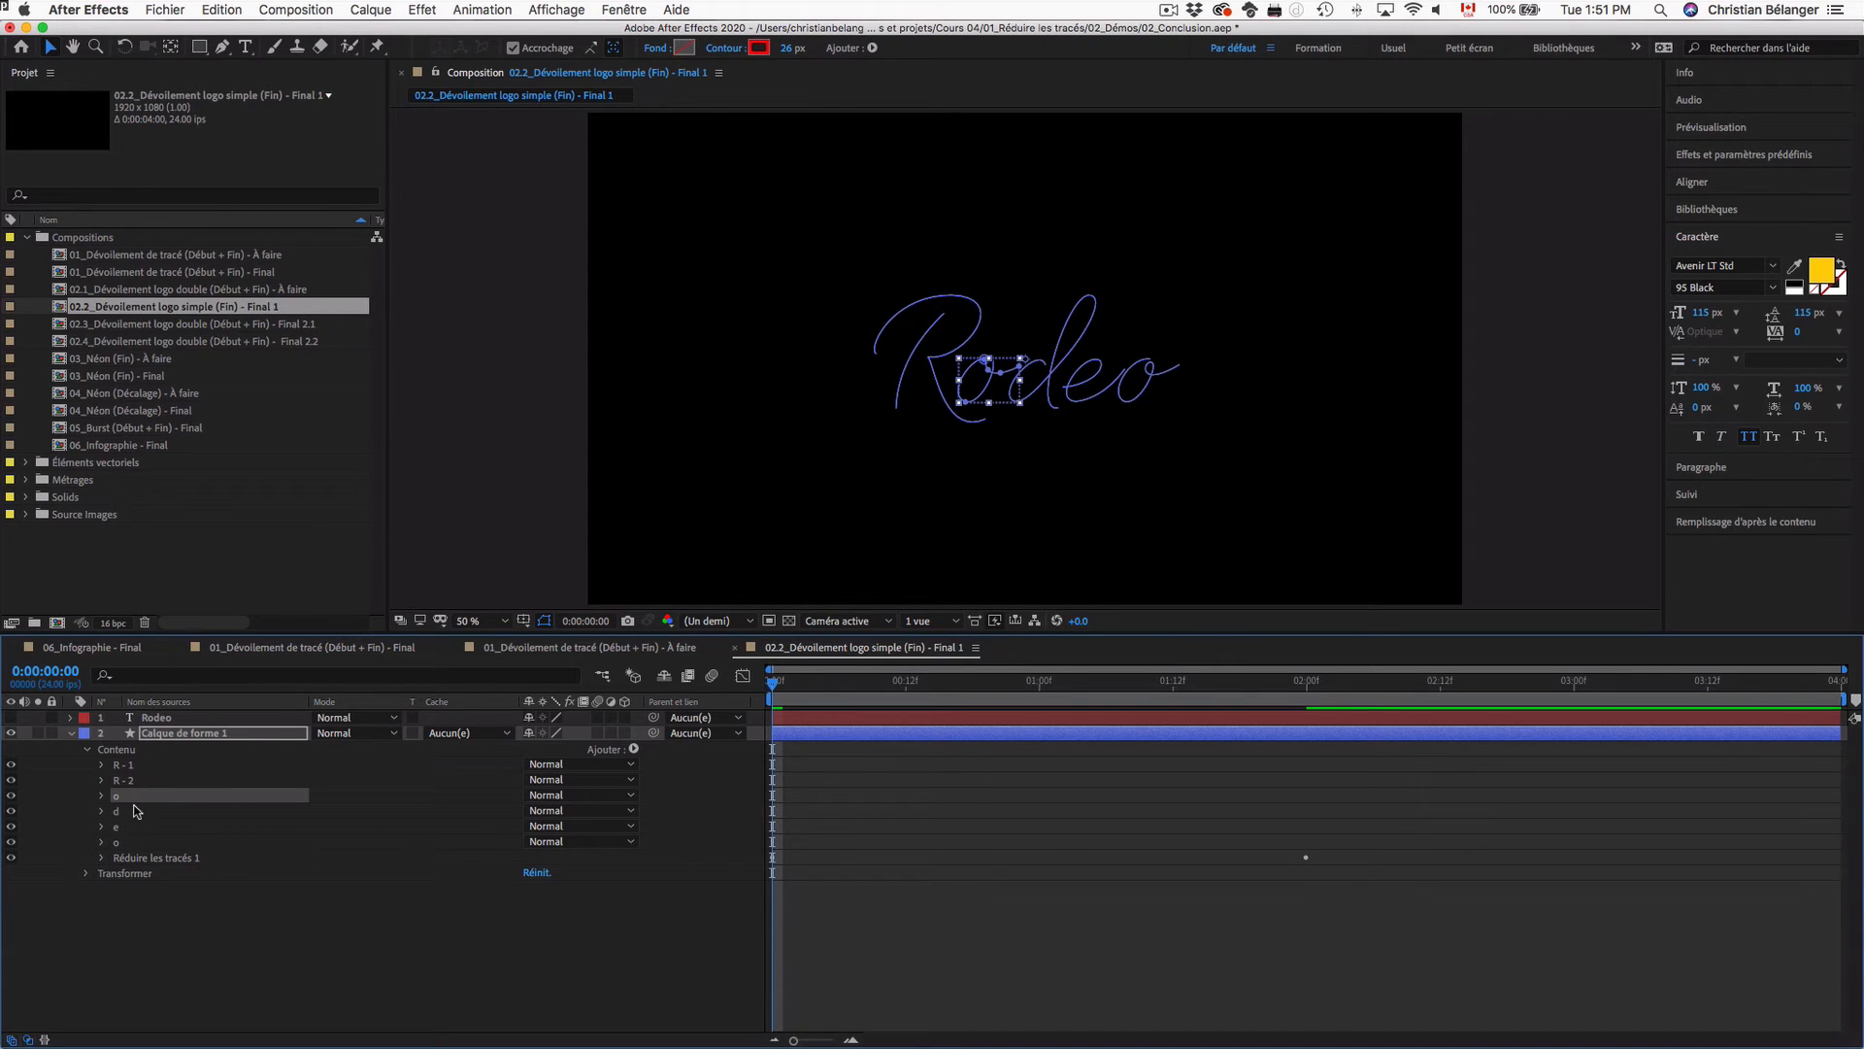
{"action": "left_click", "coordinate": [139, 810]}
{"action": "left_click", "coordinate": [138, 826]}
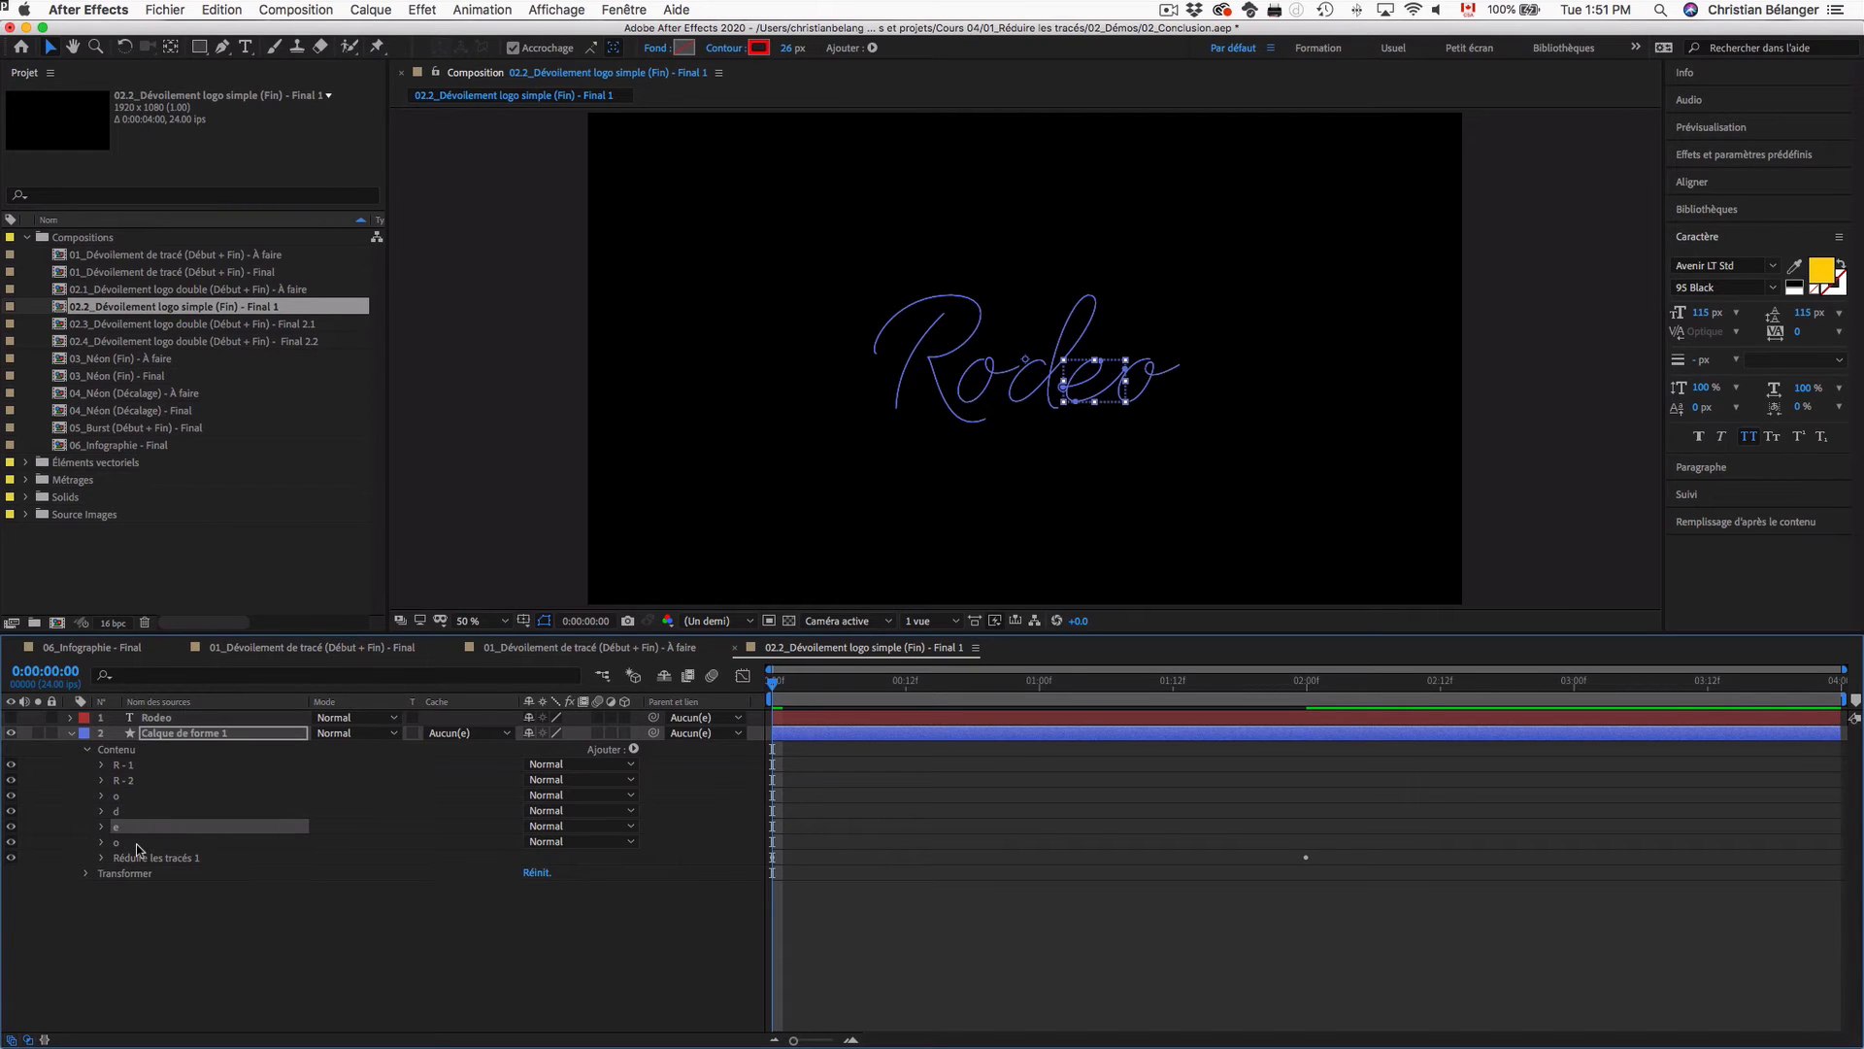
{"action": "left_click", "coordinate": [136, 843]}
{"action": "left_click", "coordinate": [151, 826]}
{"action": "left_click", "coordinate": [154, 812]}
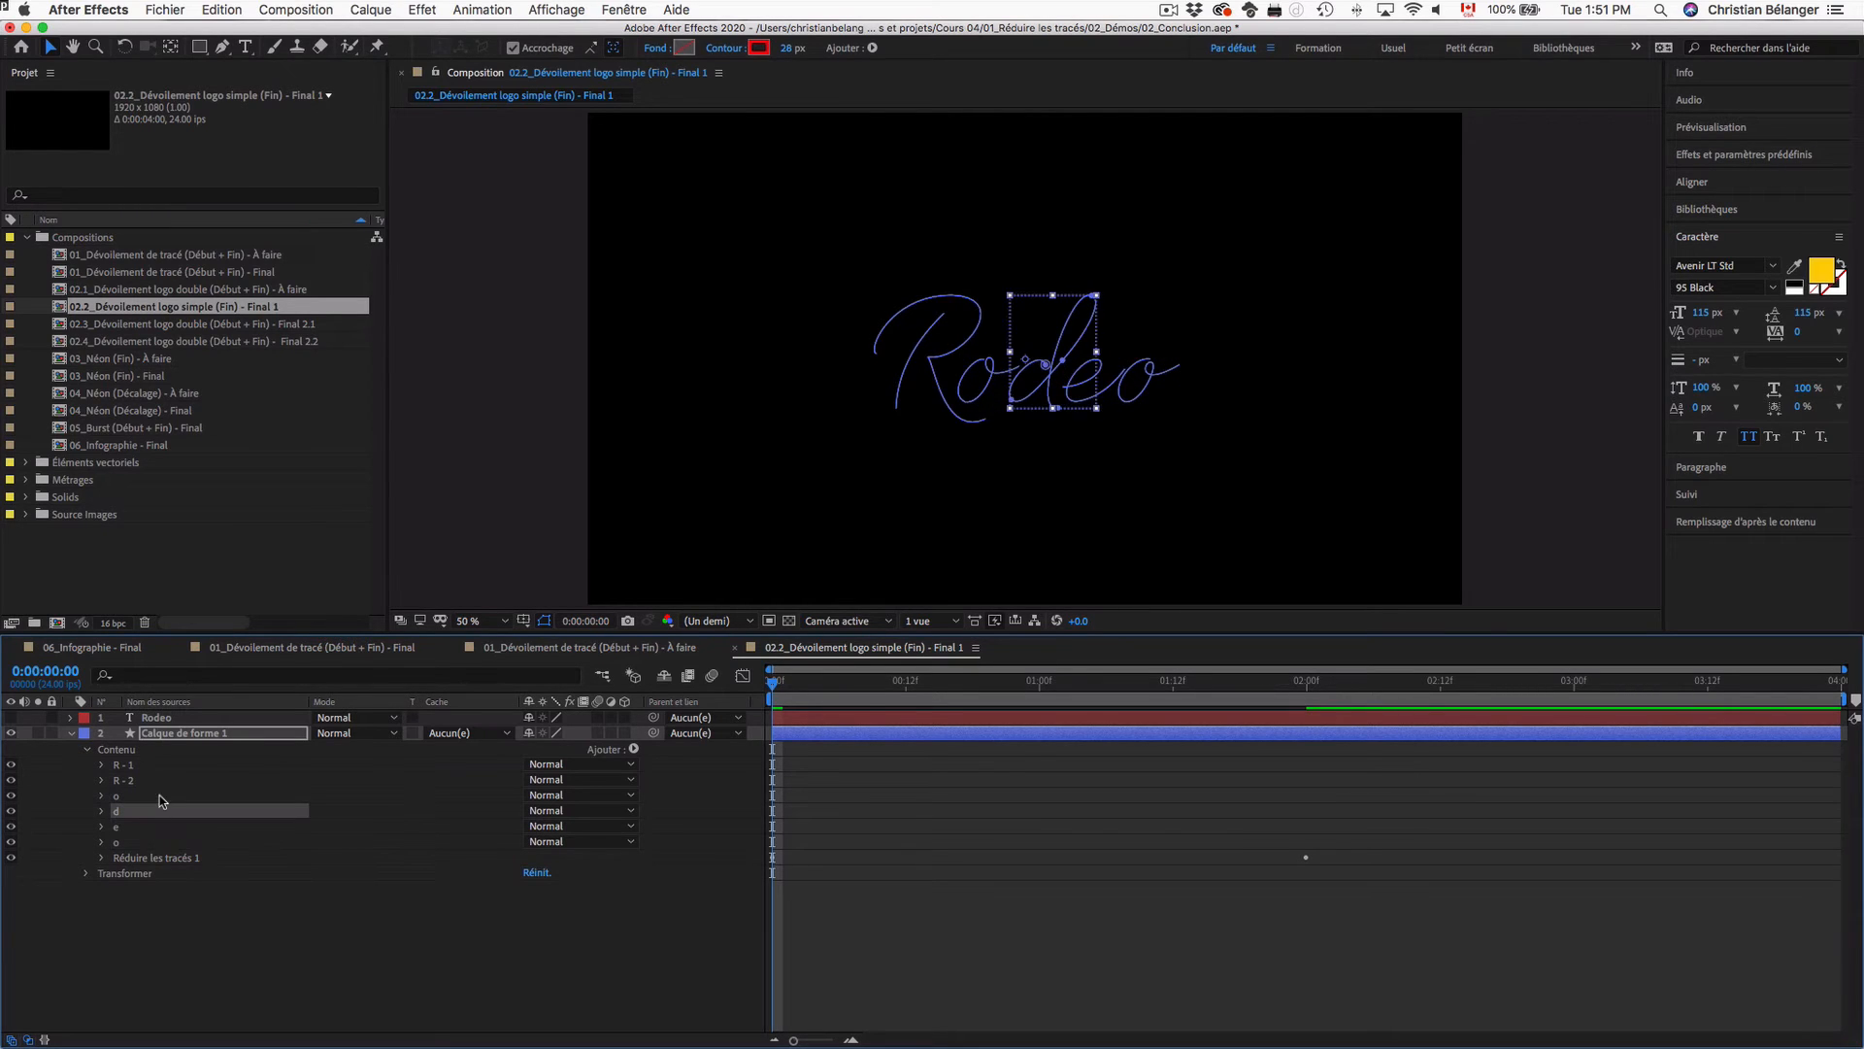
{"action": "left_click", "coordinate": [160, 795]}
{"action": "left_click", "coordinate": [162, 780]}
{"action": "left_click", "coordinate": [165, 764]}
{"action": "left_click", "coordinate": [167, 749]}
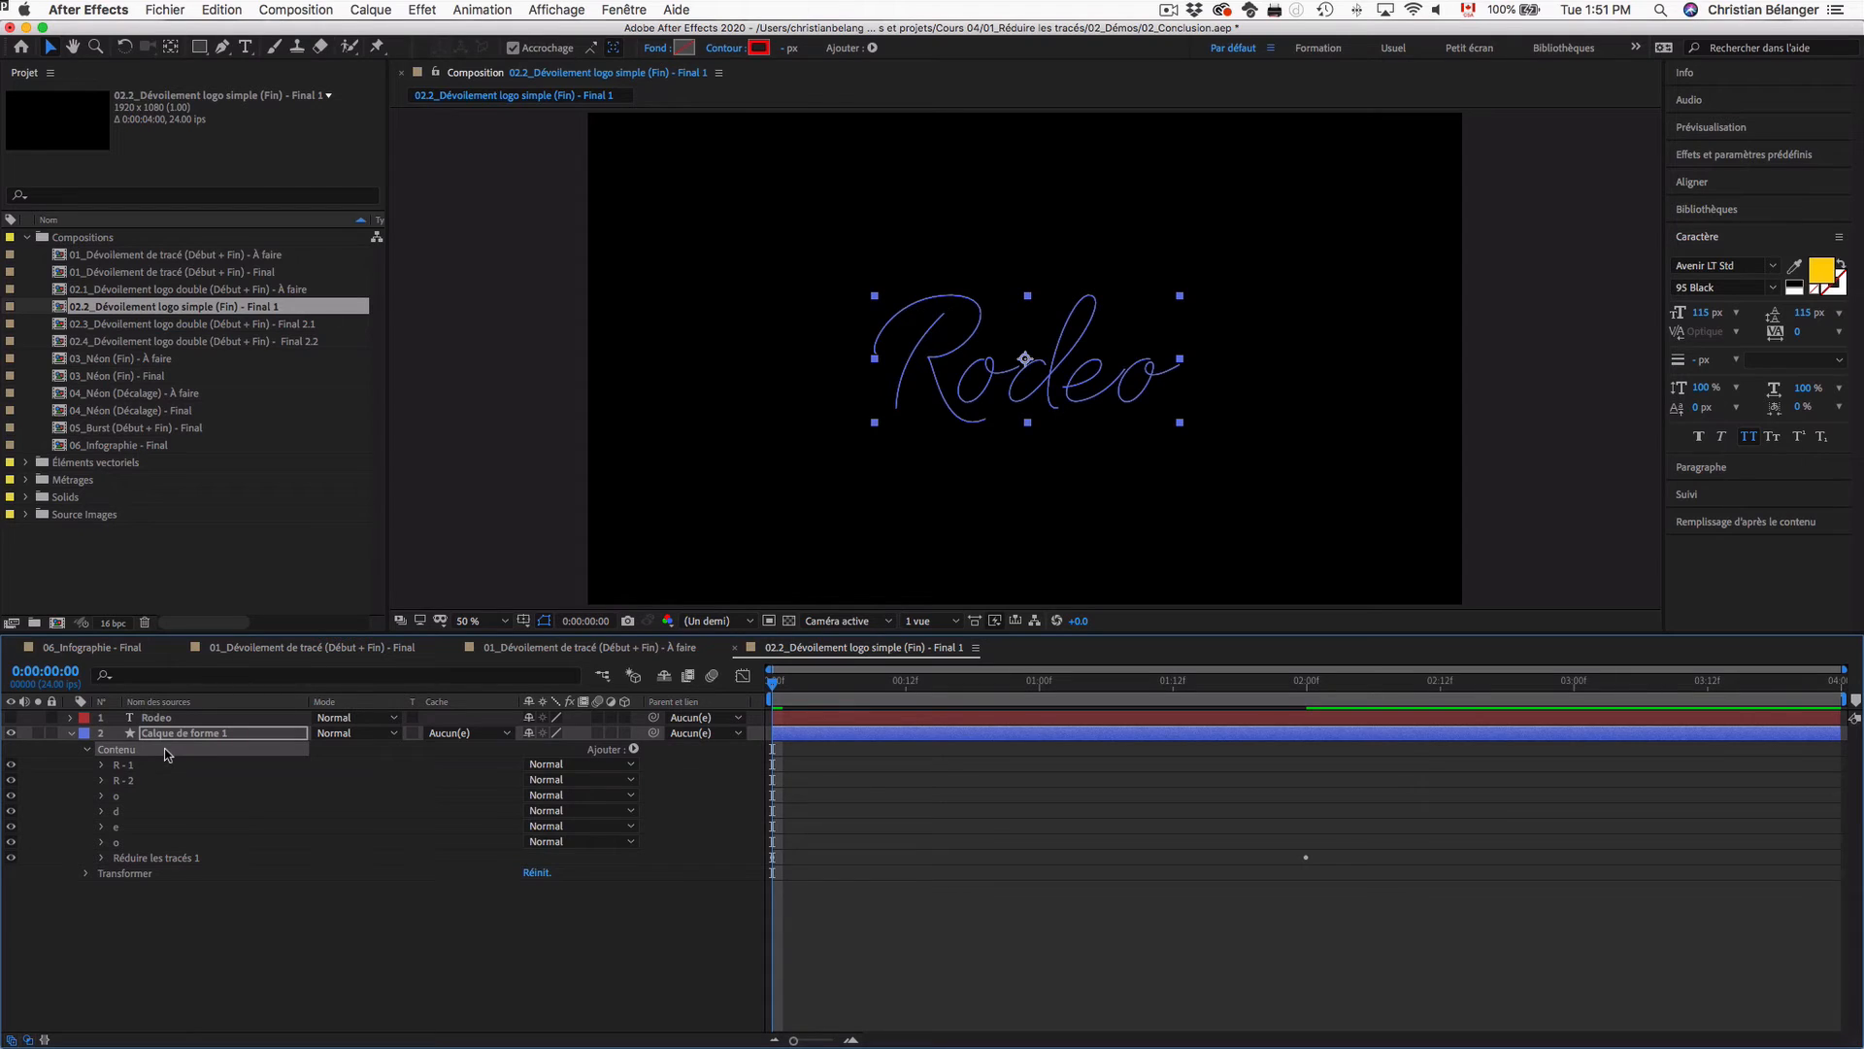
{"action": "left_click", "coordinate": [247, 735]}
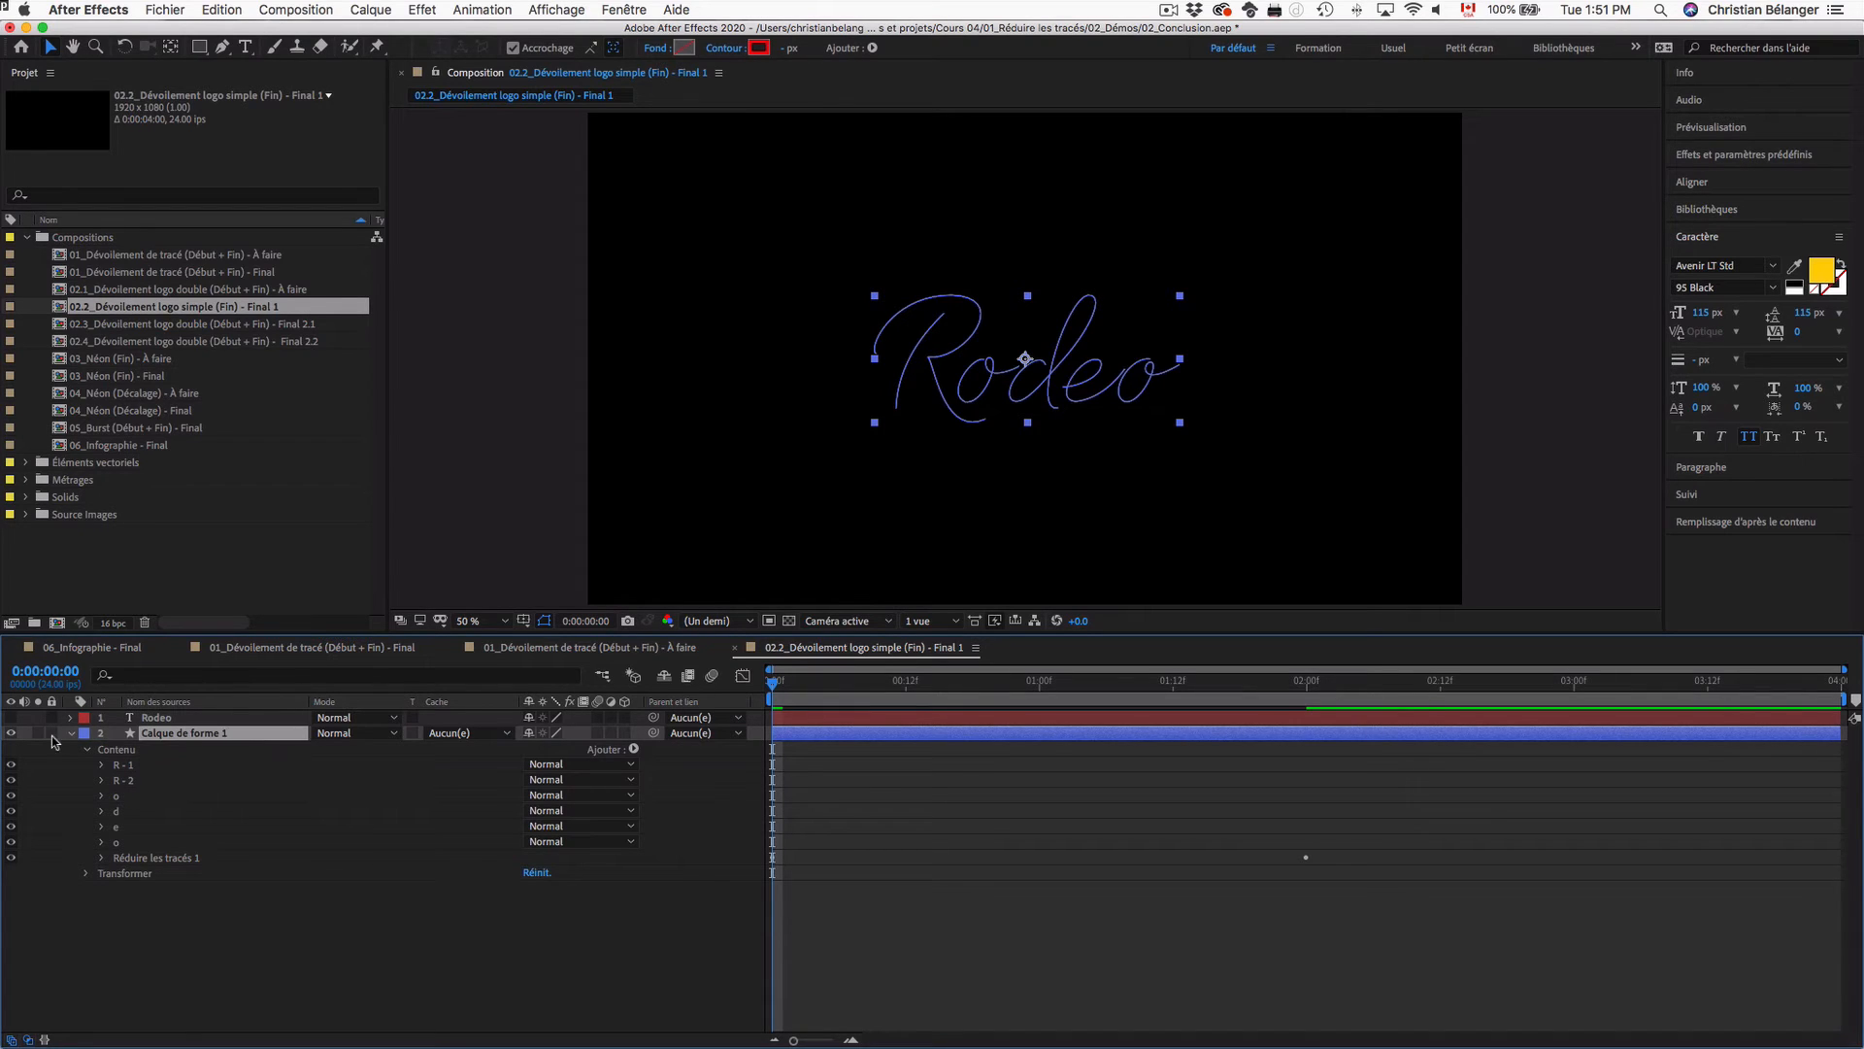
{"action": "left_click", "coordinate": [87, 749]}
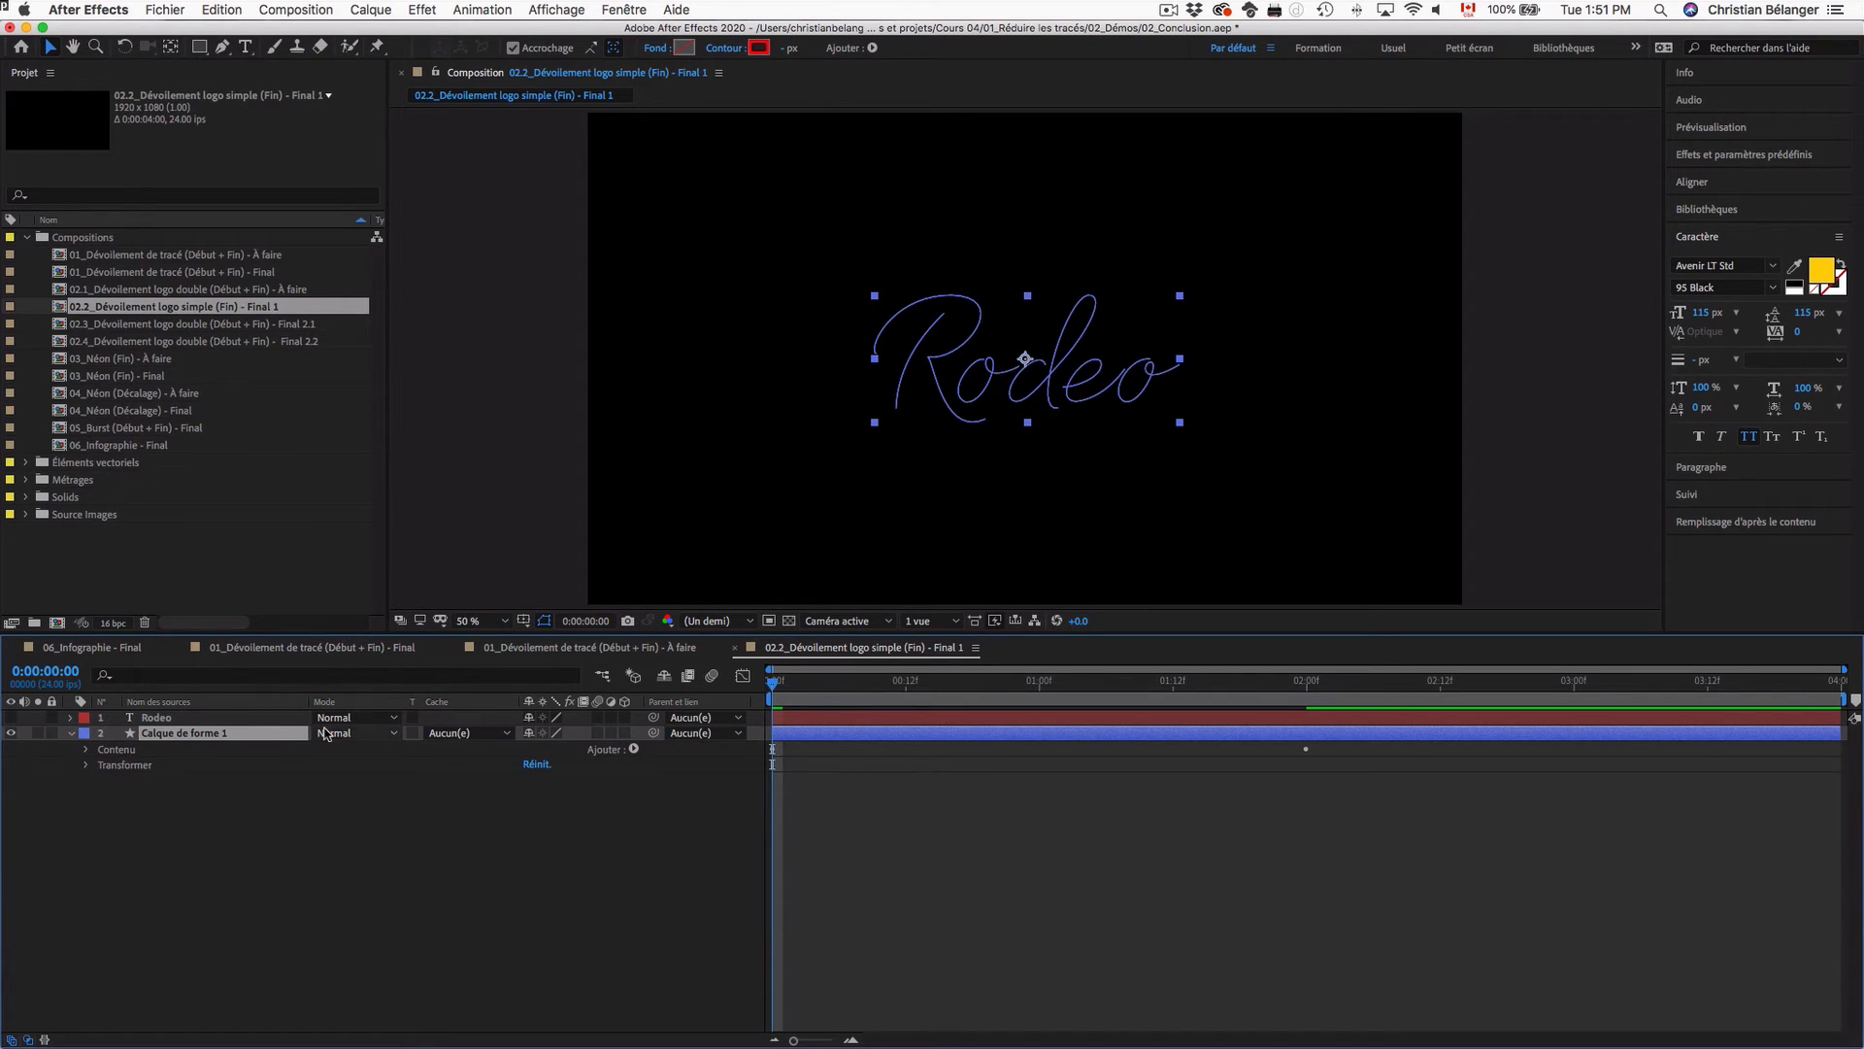
Step: Set the track matte of Calque de forme 1 to Alpha Rodeo, and check the reveal at 0:00:02:04 against the visible Rodeo text
{"action": "left_click", "coordinate": [11, 718]}
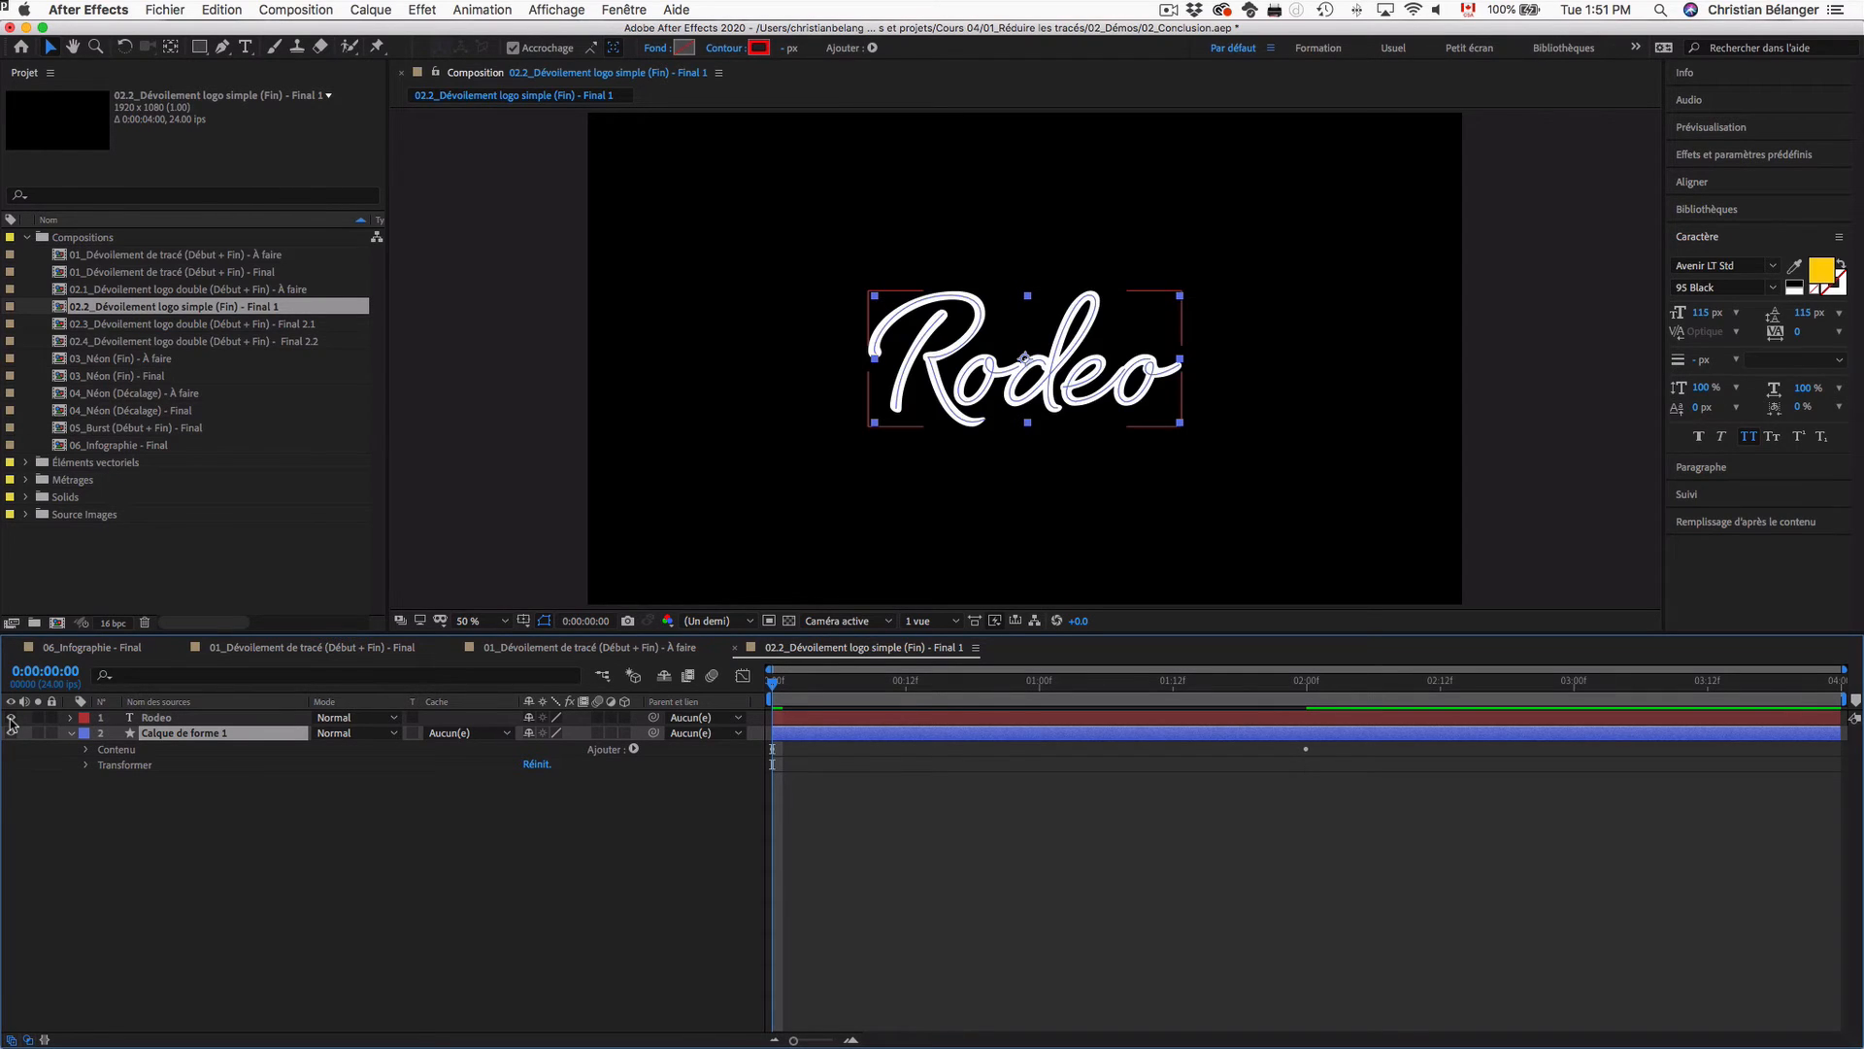
{"action": "left_click", "coordinate": [194, 721]}
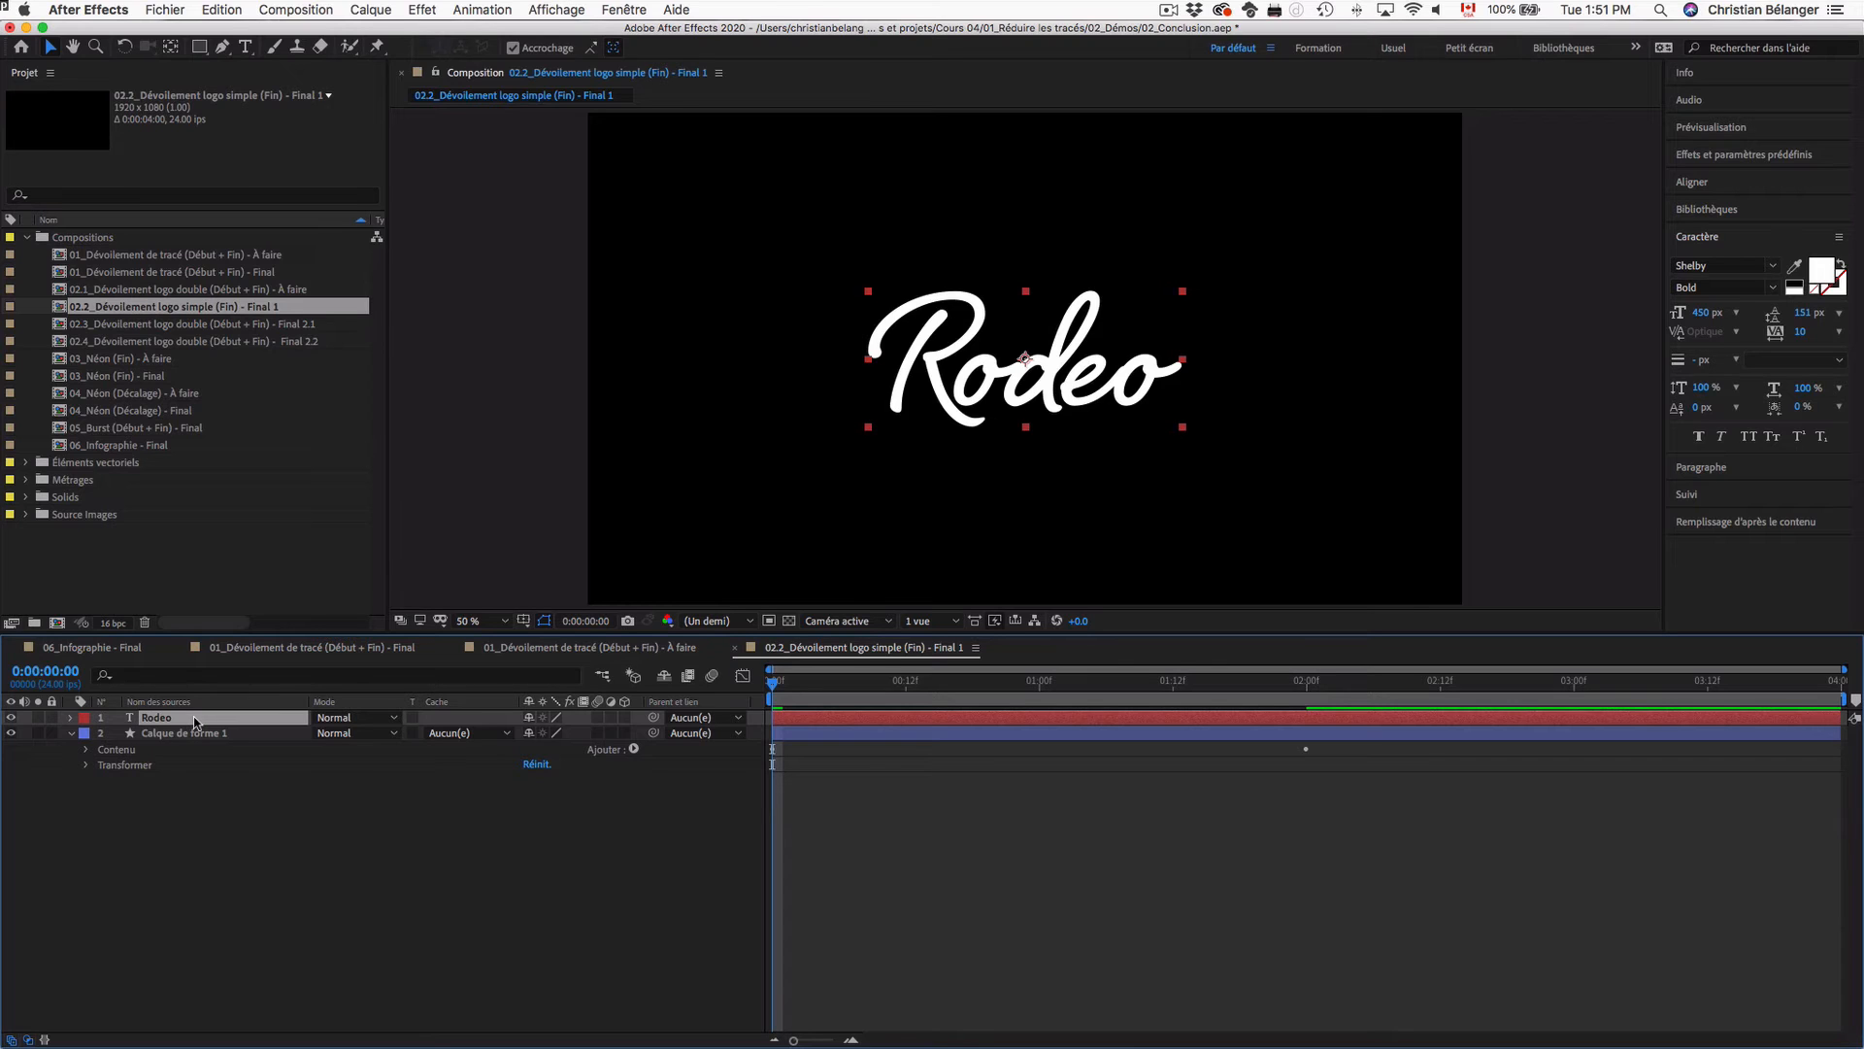
{"action": "left_click", "coordinate": [471, 734]}
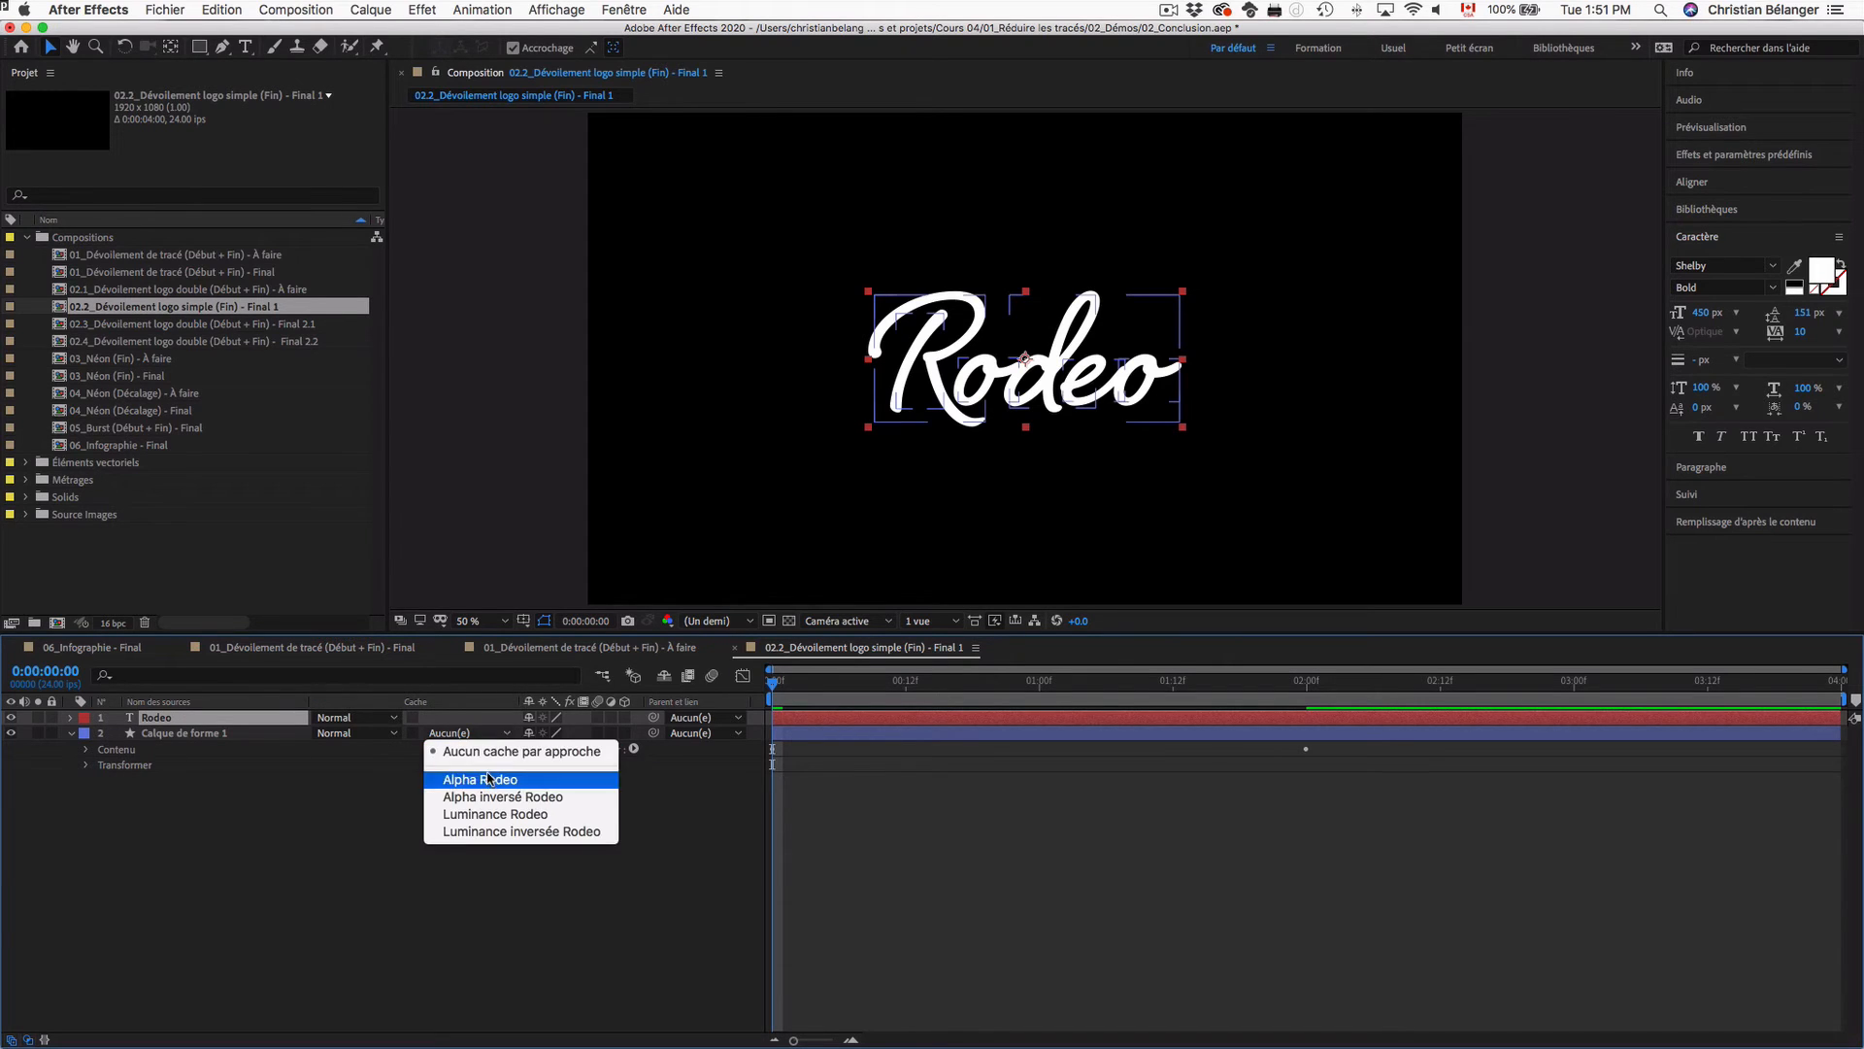
{"action": "left_click", "coordinate": [488, 778]}
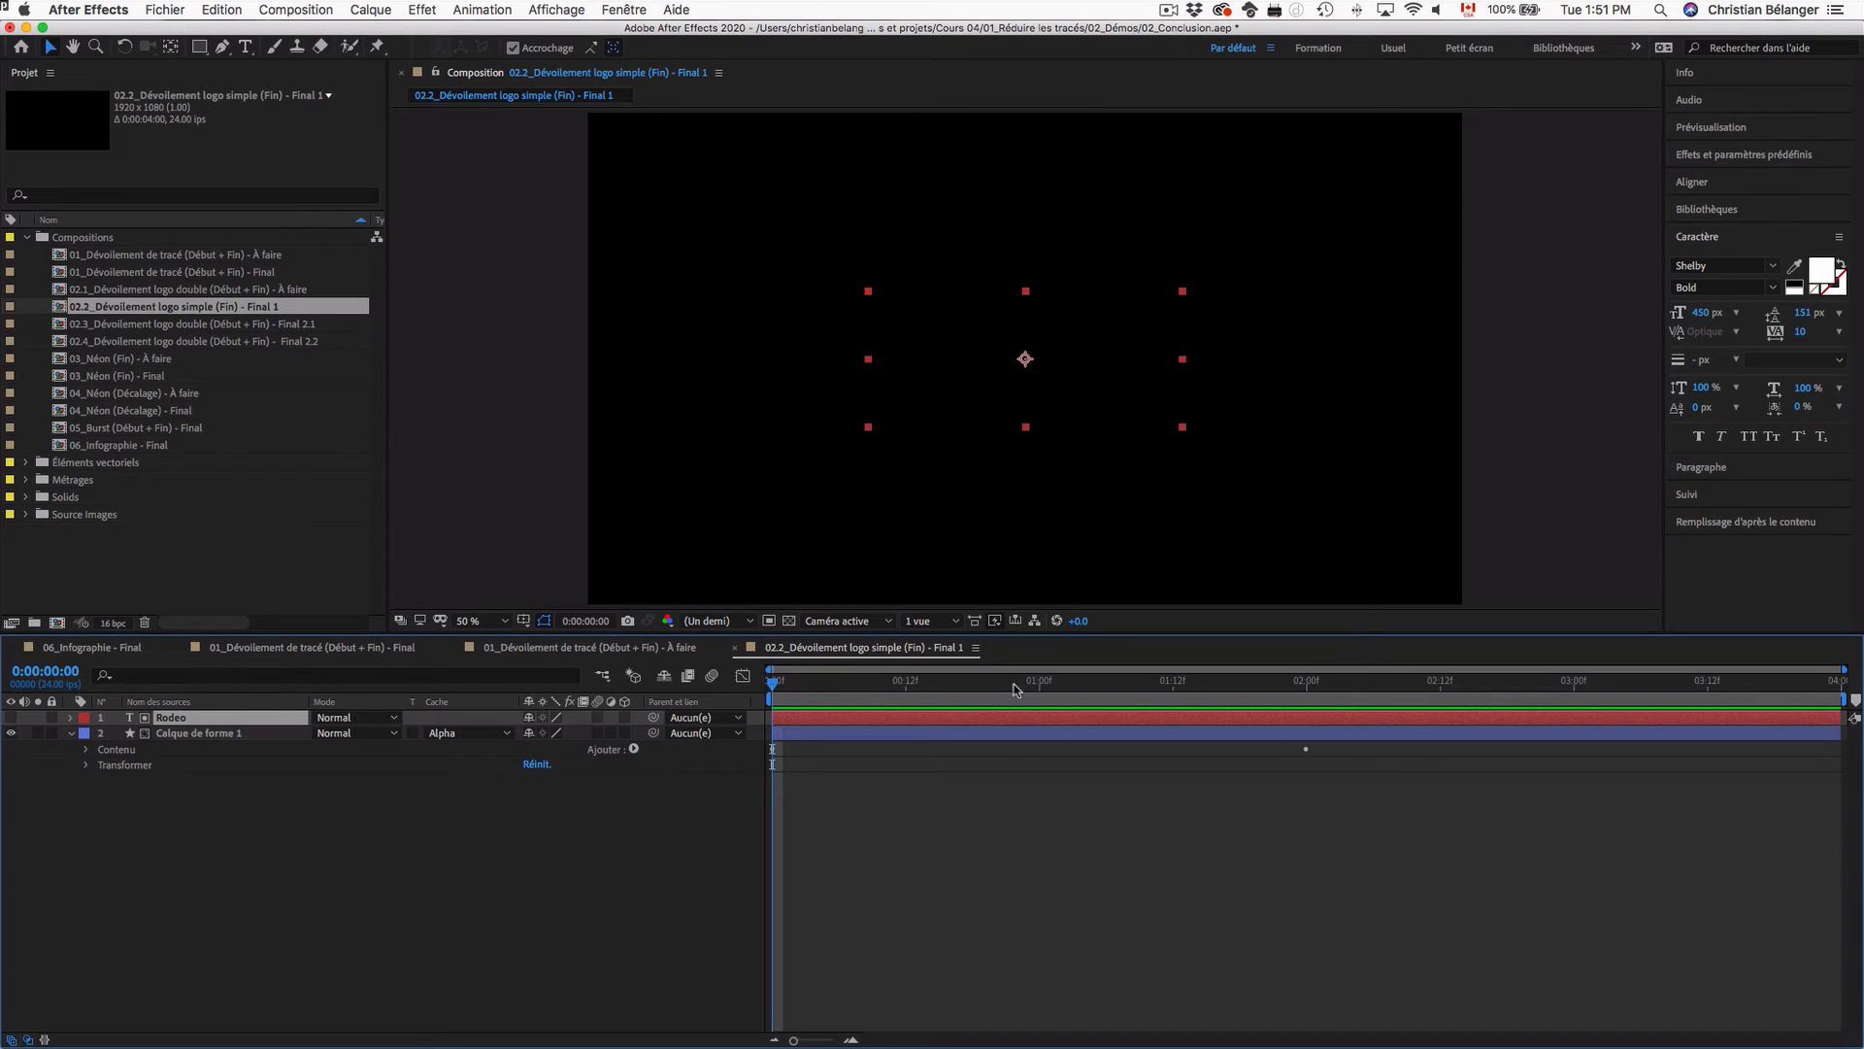
{"action": "left_click_drag", "start_coordinate": [950, 686], "coordinate": [1351, 687]}
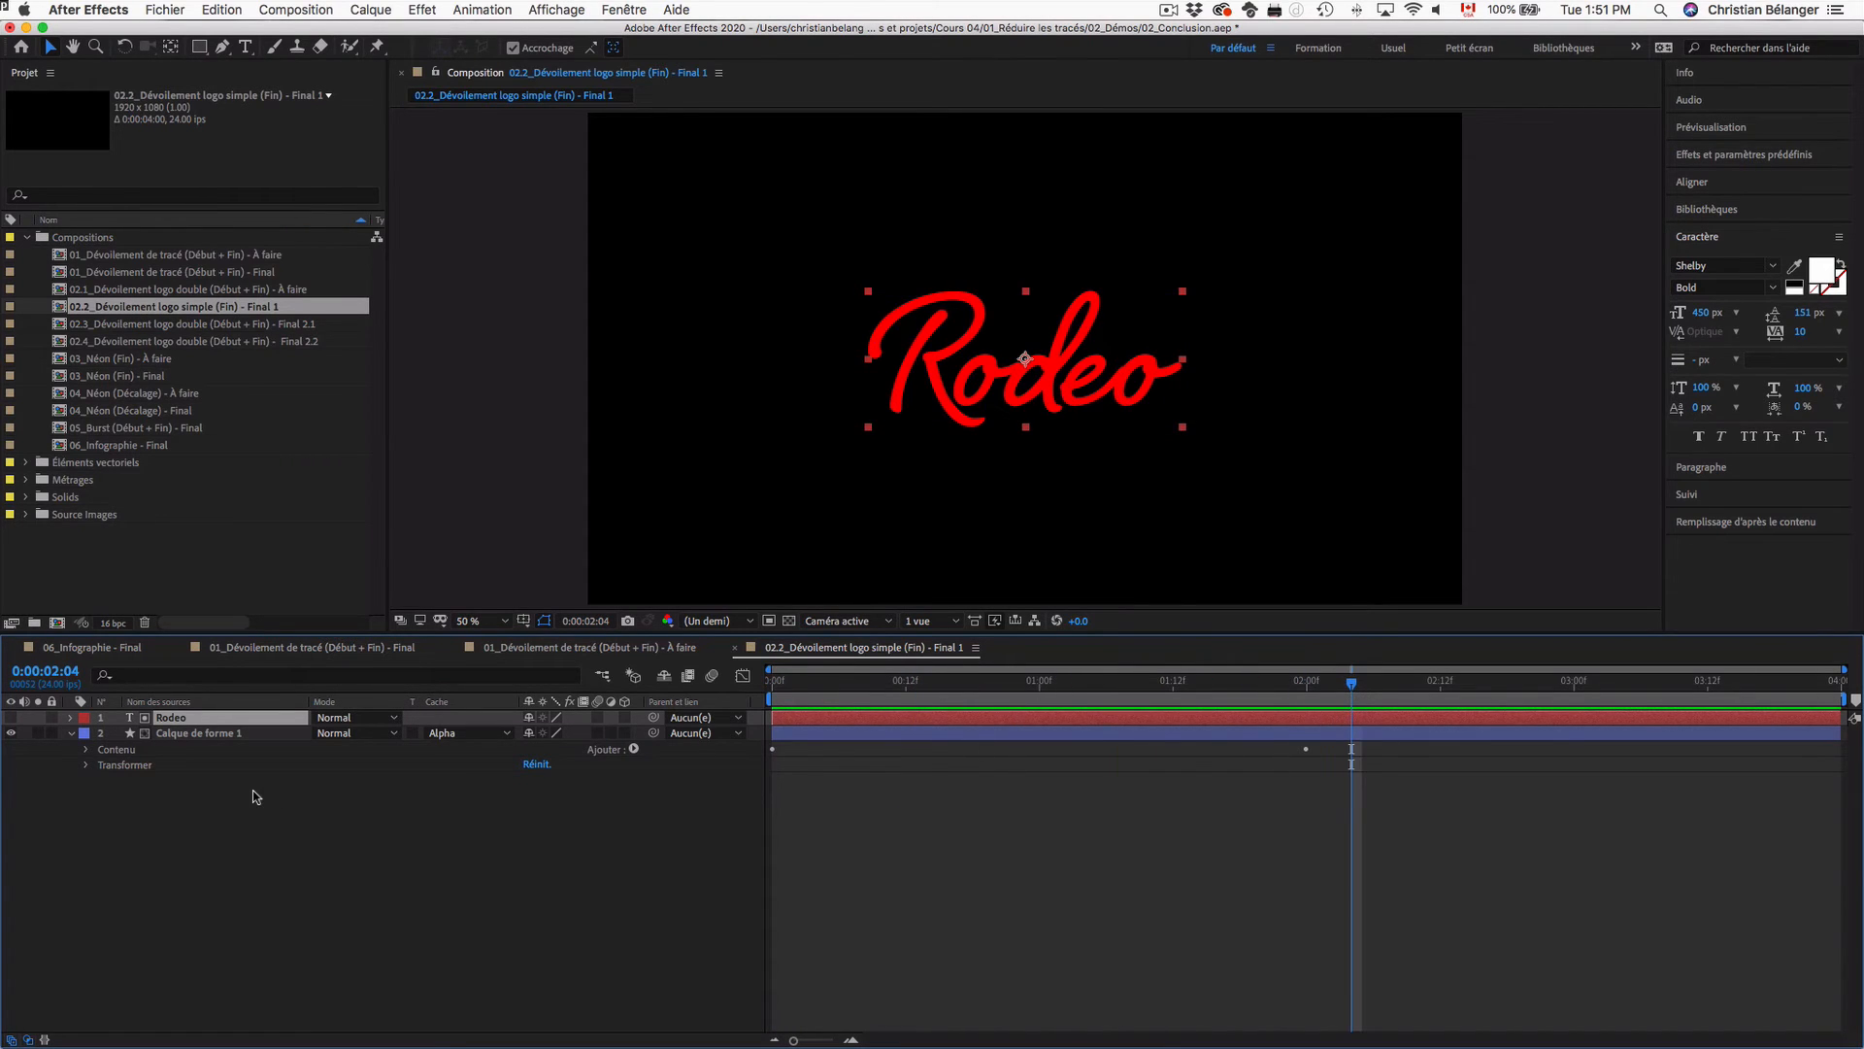
{"action": "left_click", "coordinate": [11, 717]}
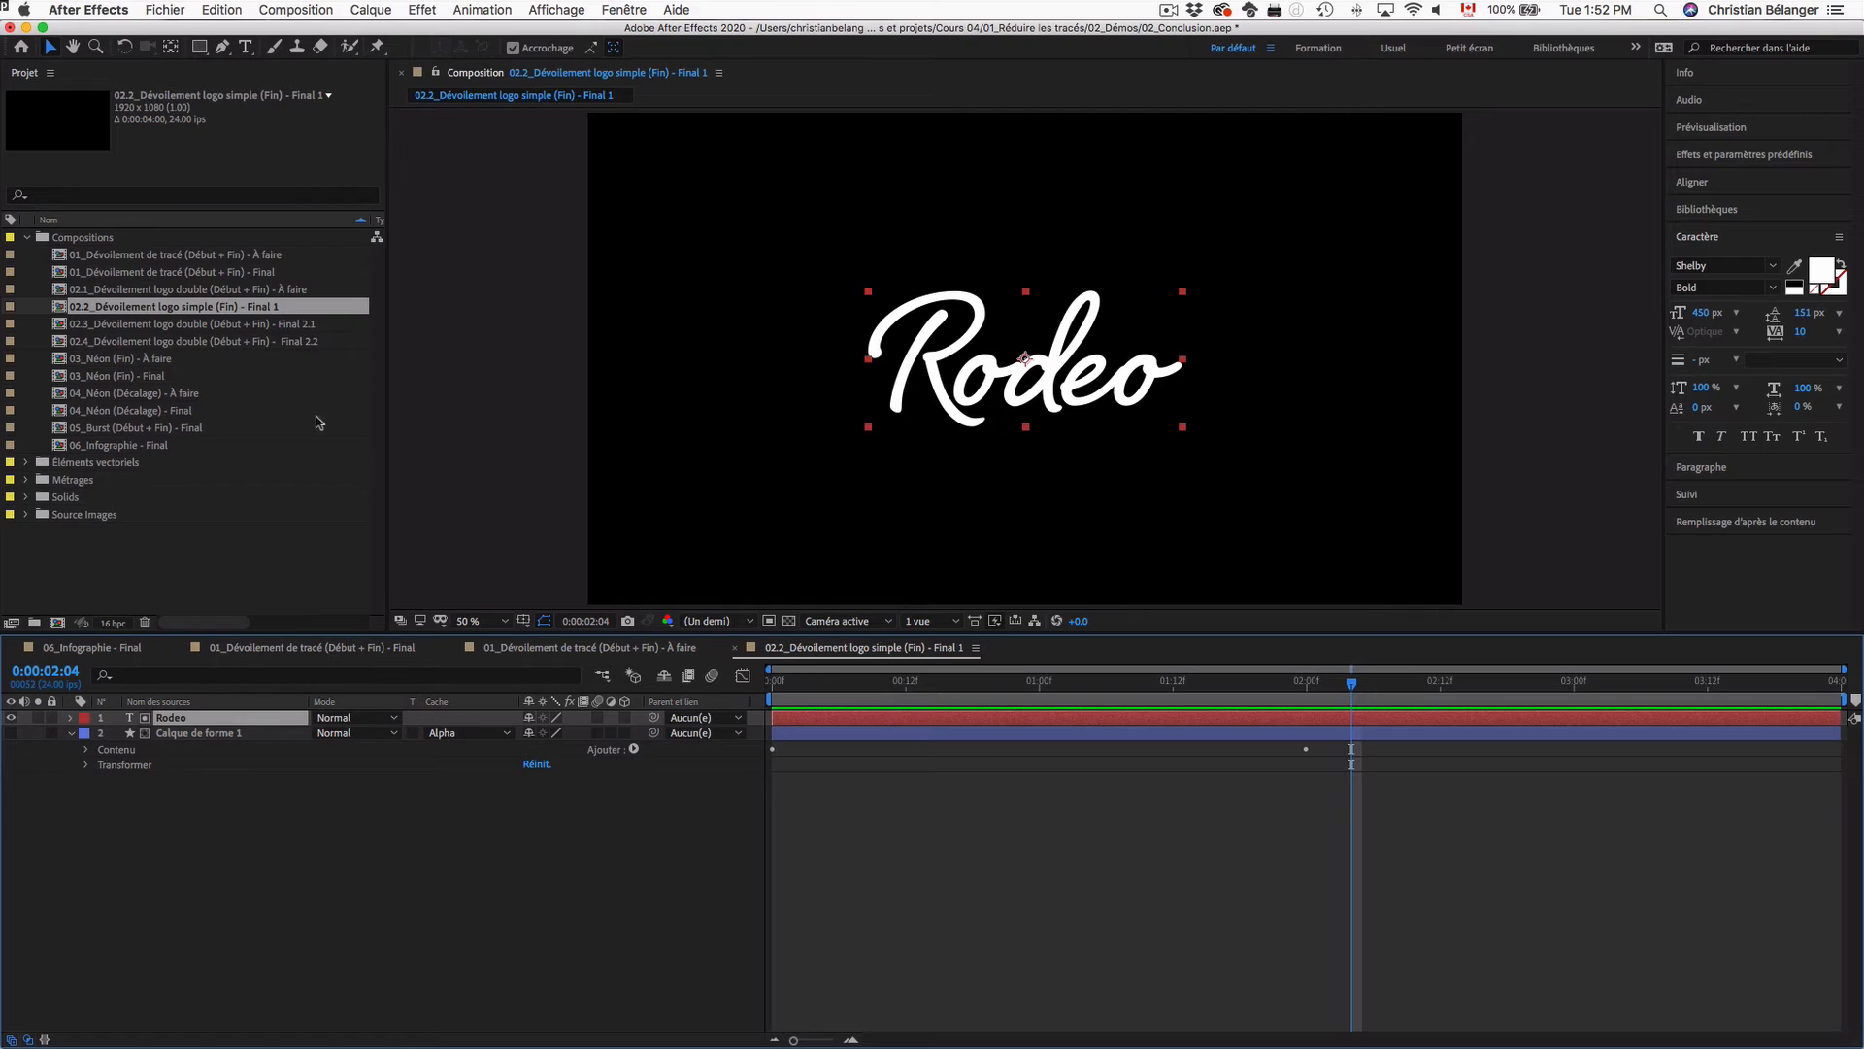
Step: Open the composition 02.1_Dévoilement logo double (Début + Fin) - À faire and lock its Rodeo text layer
{"action": "double_click", "coordinate": [113, 289]}
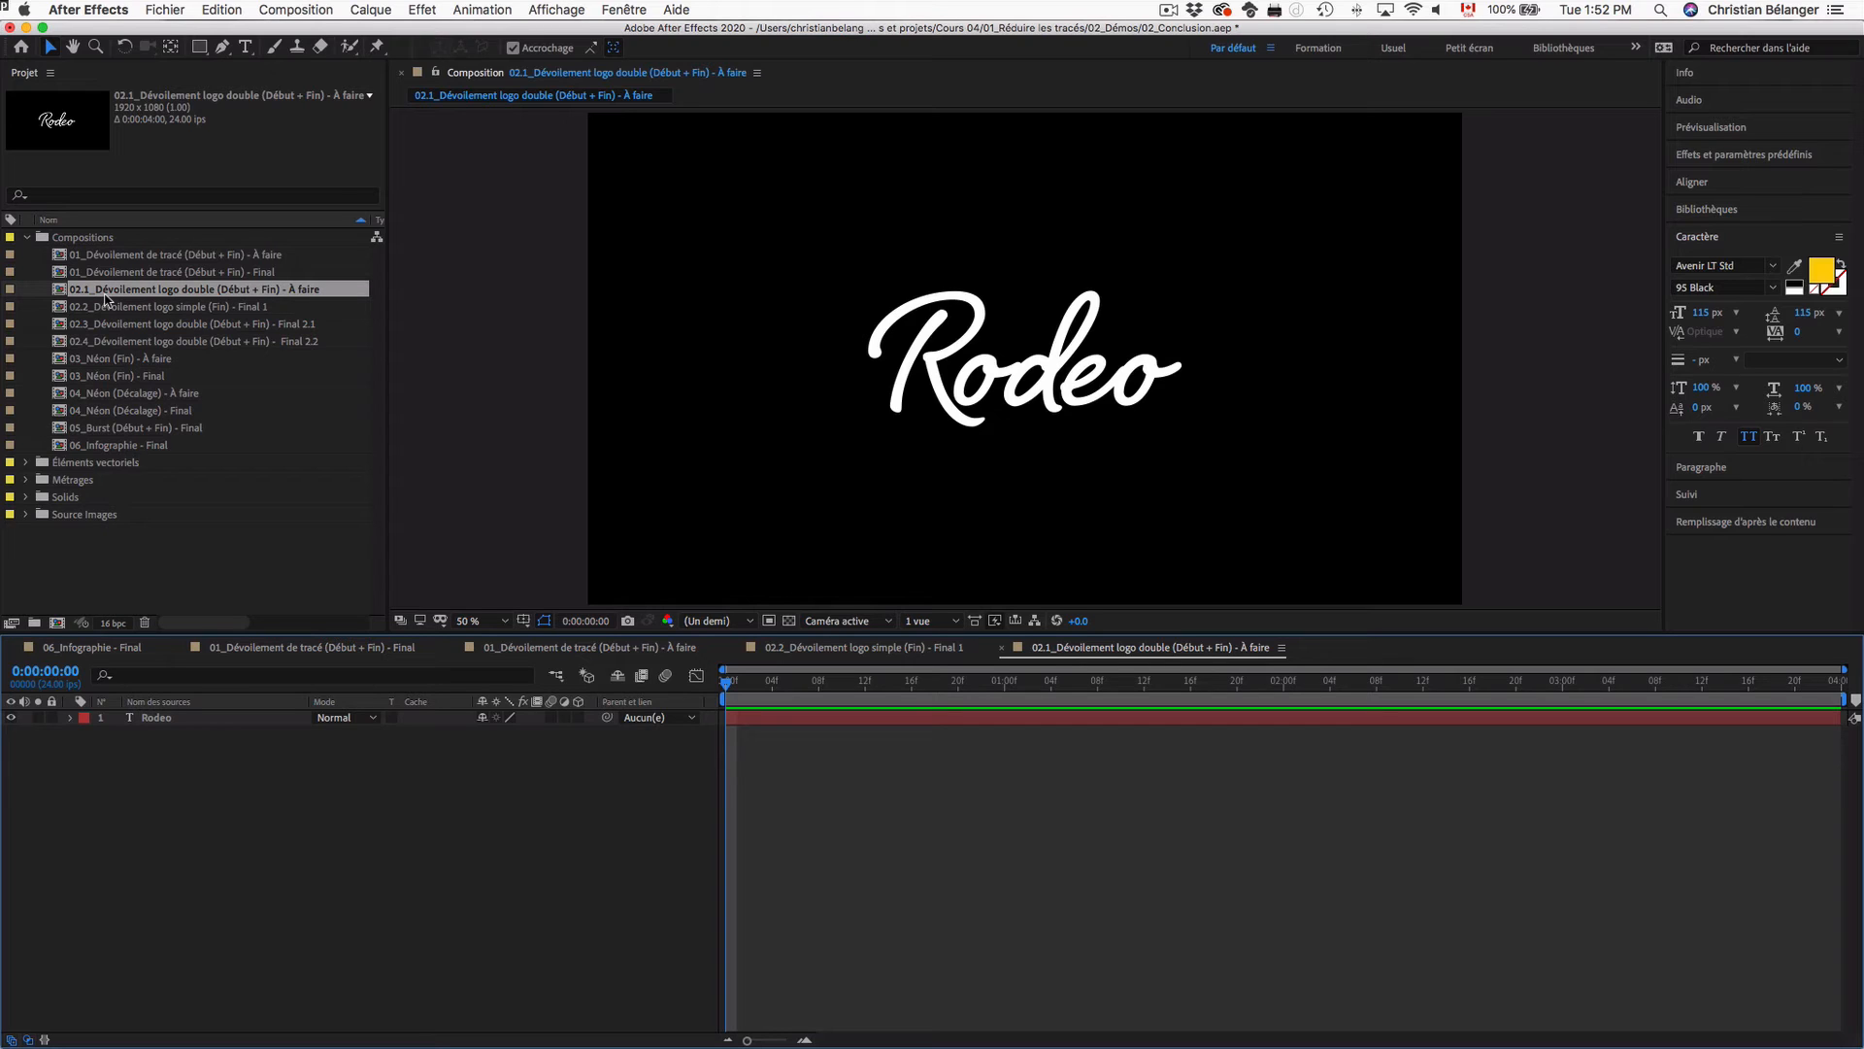
{"action": "left_click", "coordinate": [191, 719]}
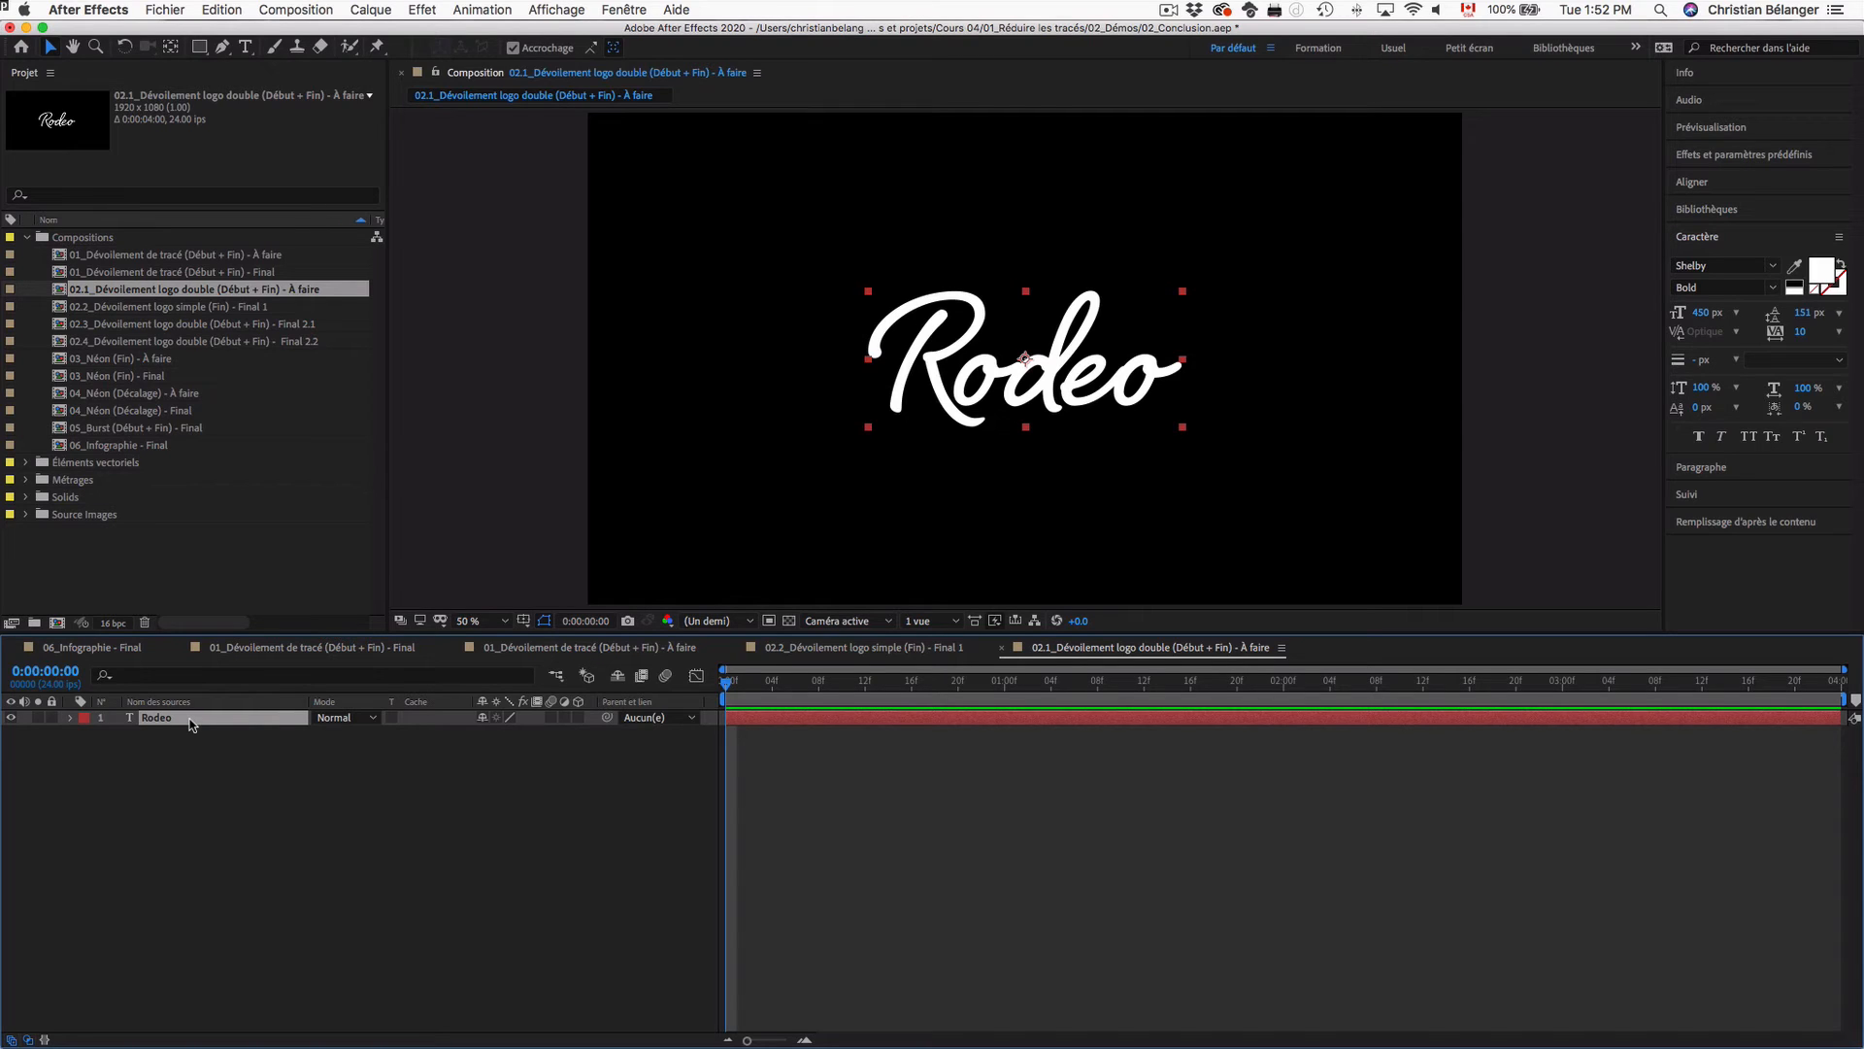
{"action": "left_click", "coordinate": [51, 717]}
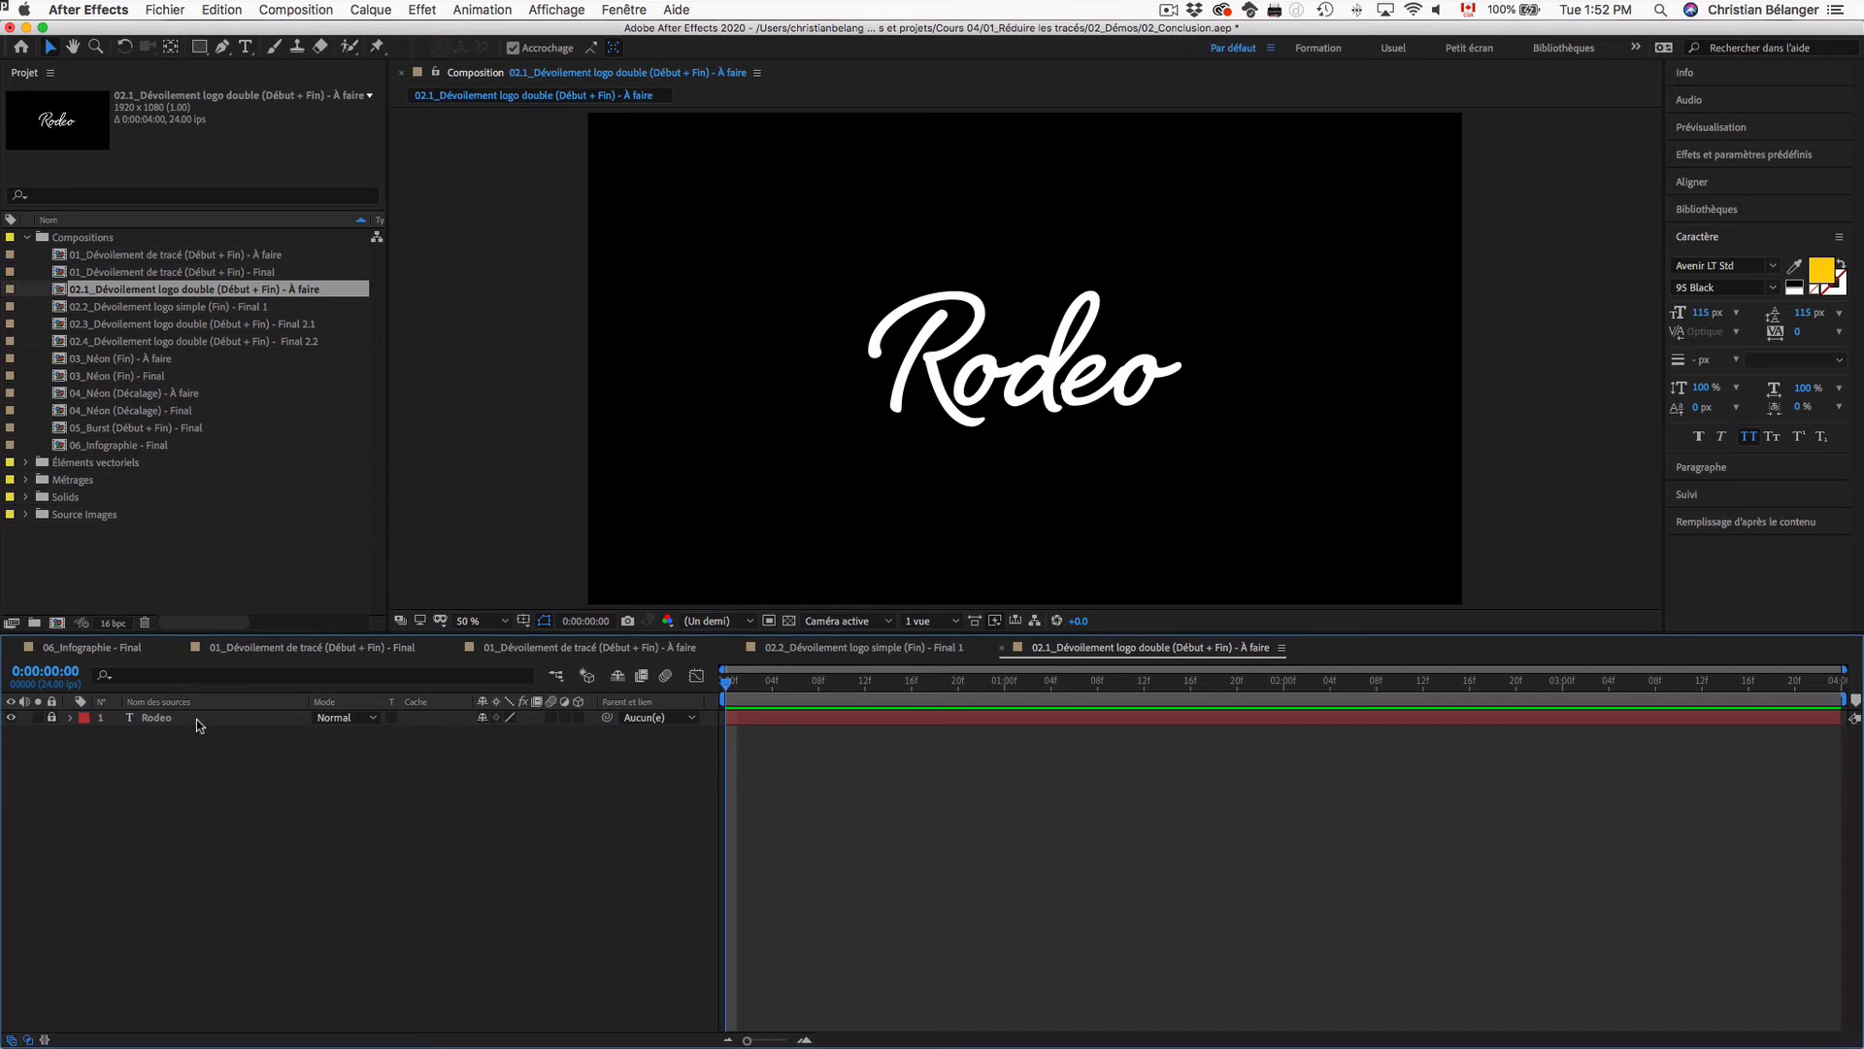
Step: With the Pen tool, trace a curve from the left end of the R's upper stroke to its top, adjusting the starting handle
{"action": "key", "text": "g"}
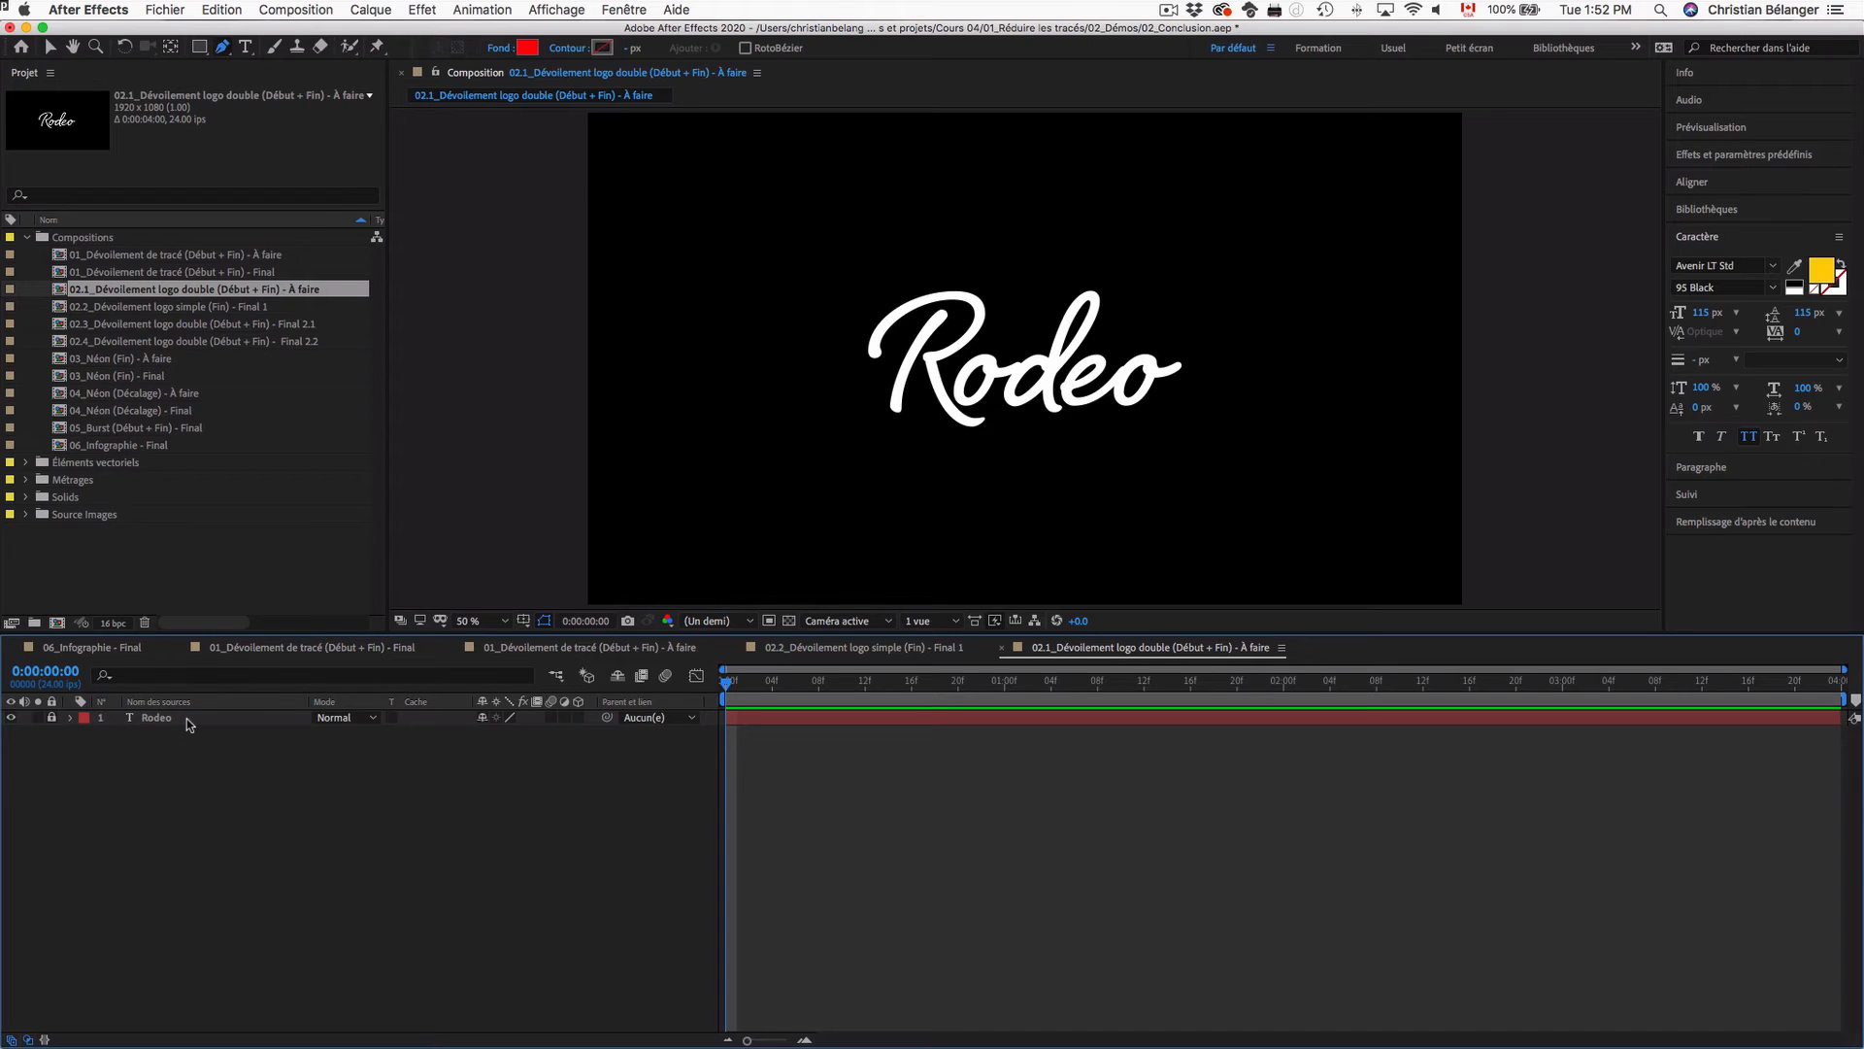
{"action": "key", "text": "slash"}
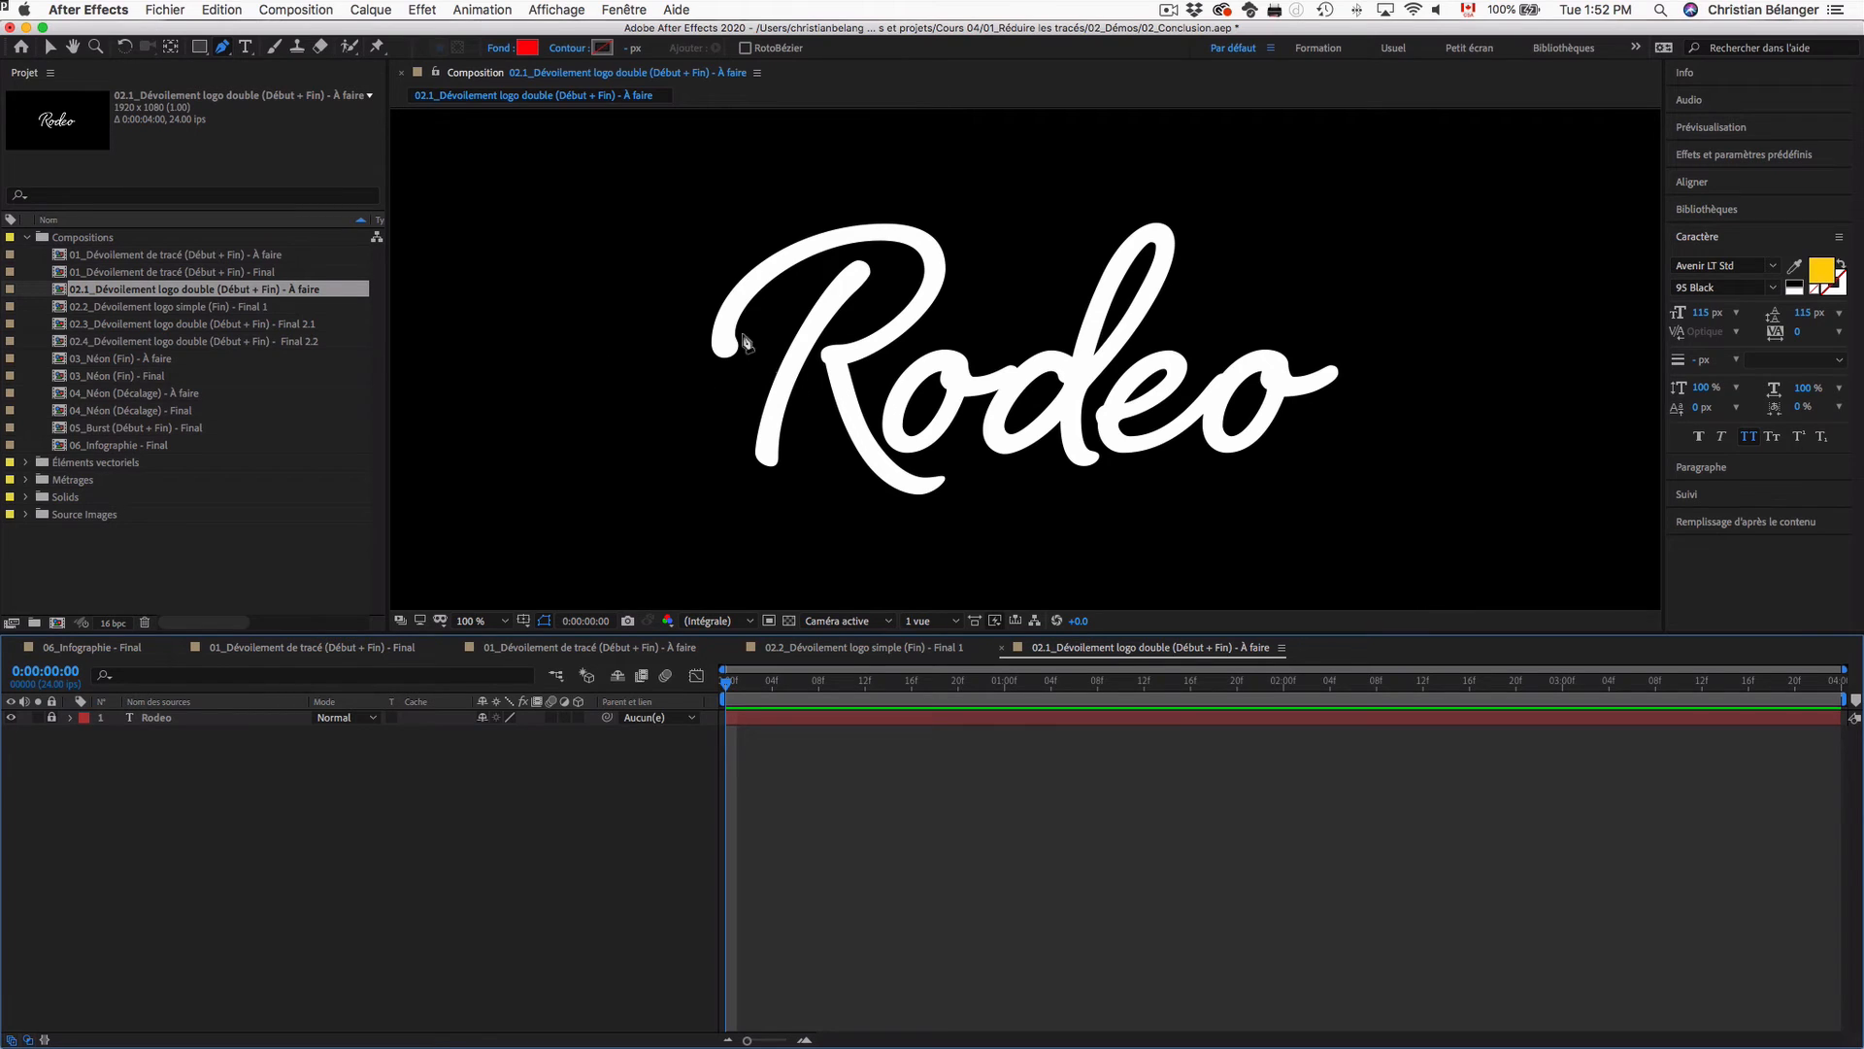
{"action": "left_click_drag", "start_coordinate": [735, 370], "coordinate": [721, 337]}
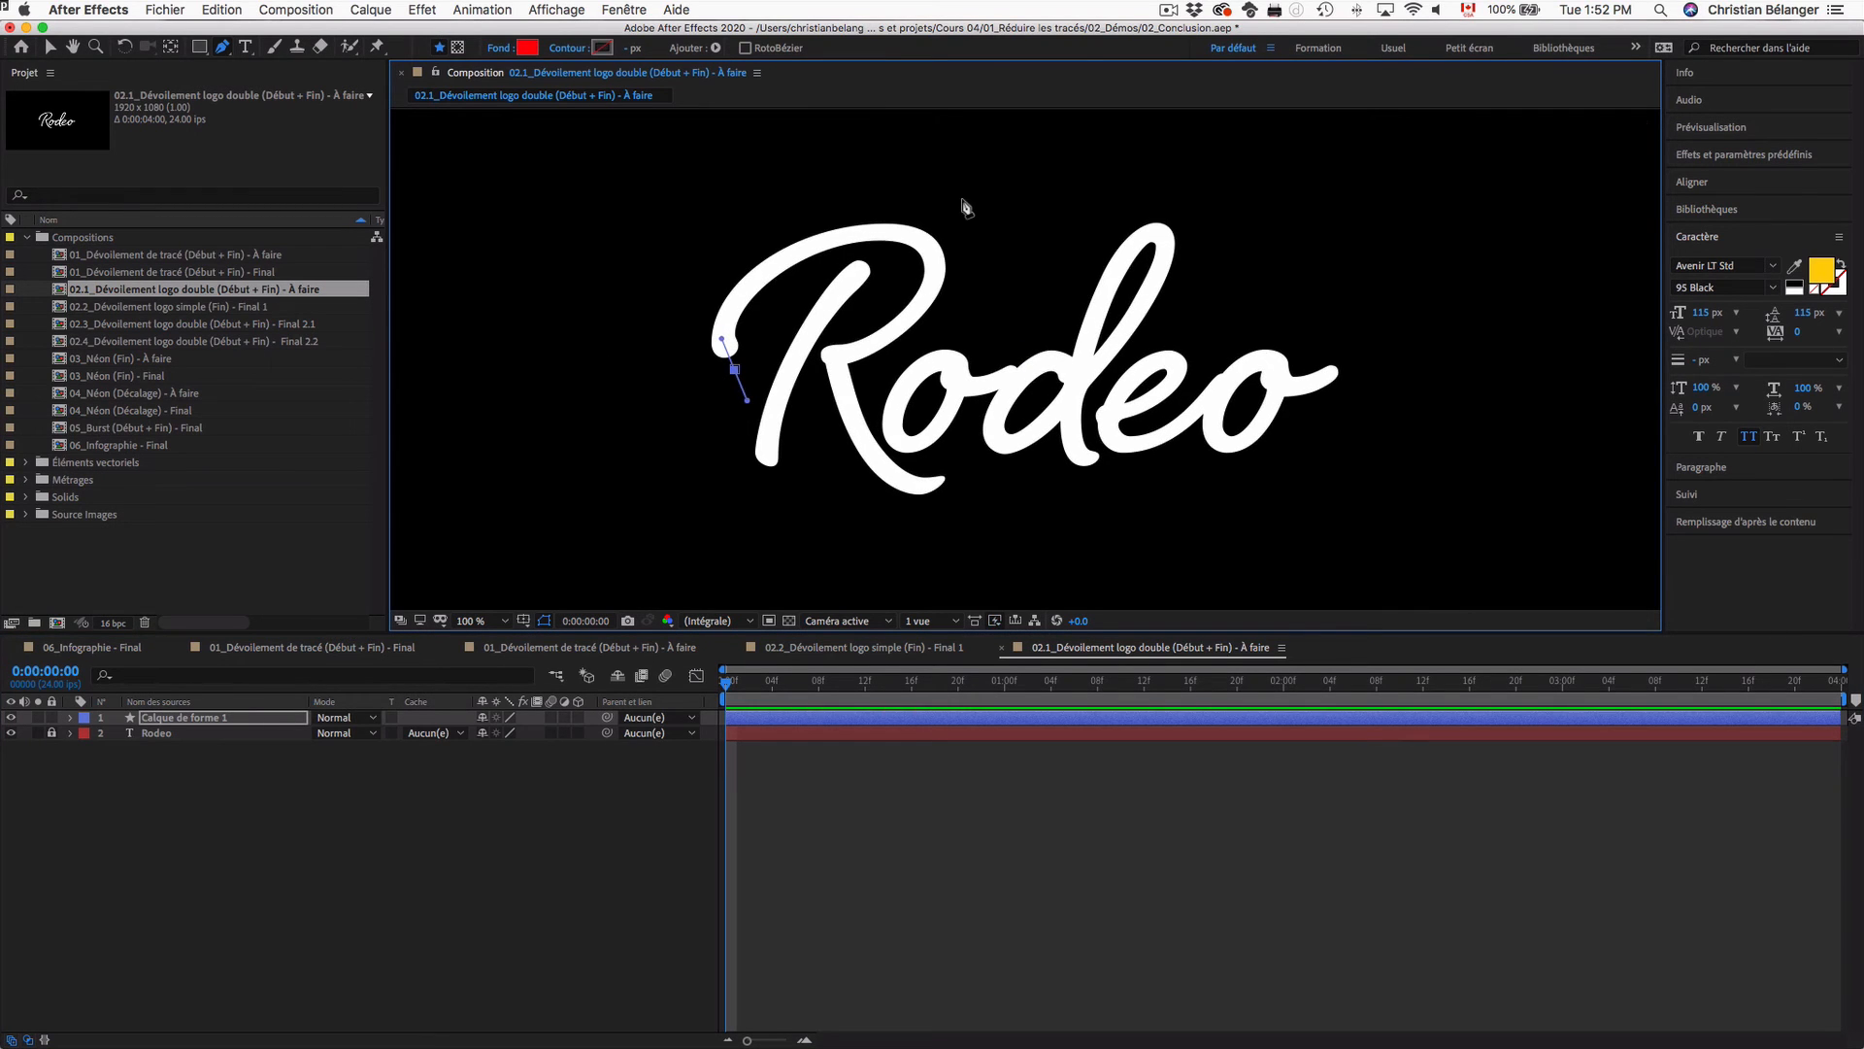
{"action": "left_click_drag", "start_coordinate": [899, 233], "coordinate": [1073, 231]}
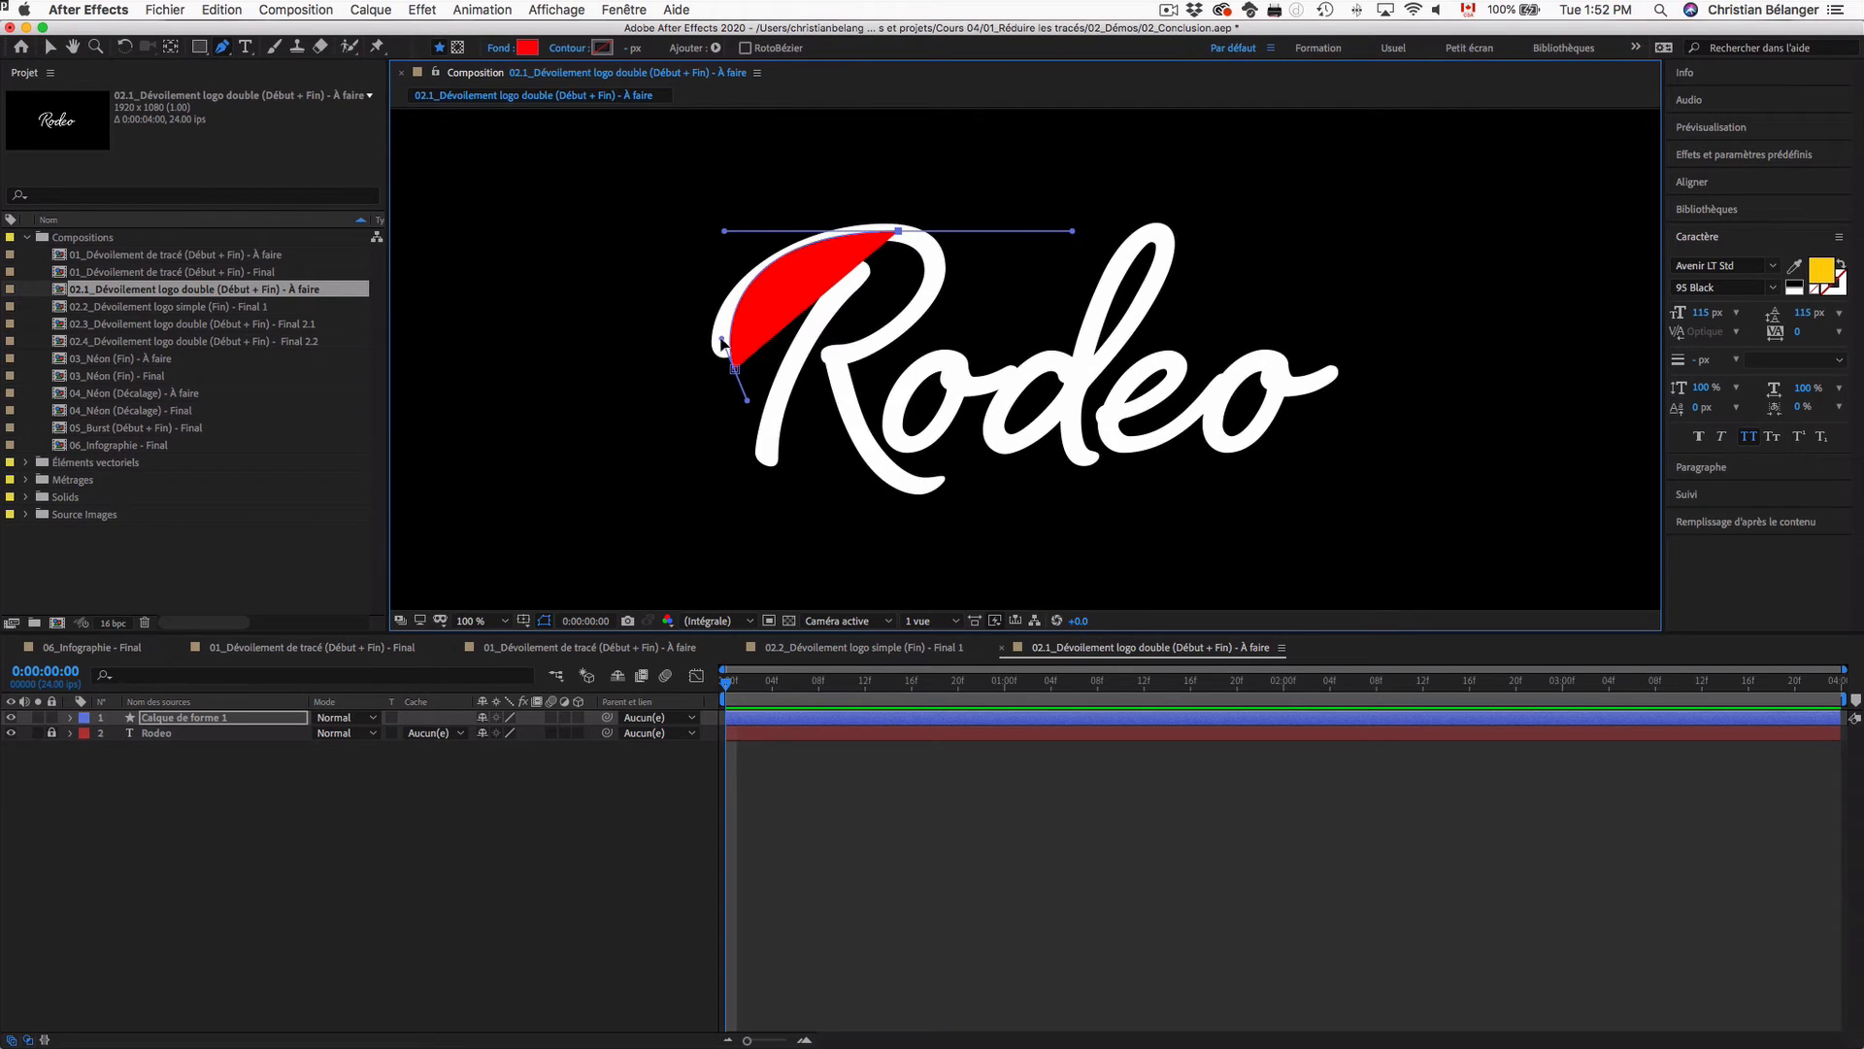
{"action": "left_click_drag", "start_coordinate": [722, 337], "coordinate": [714, 342]}
Step: Set the fill of the traced R curve to none
{"action": "left_click", "coordinate": [500, 48]}
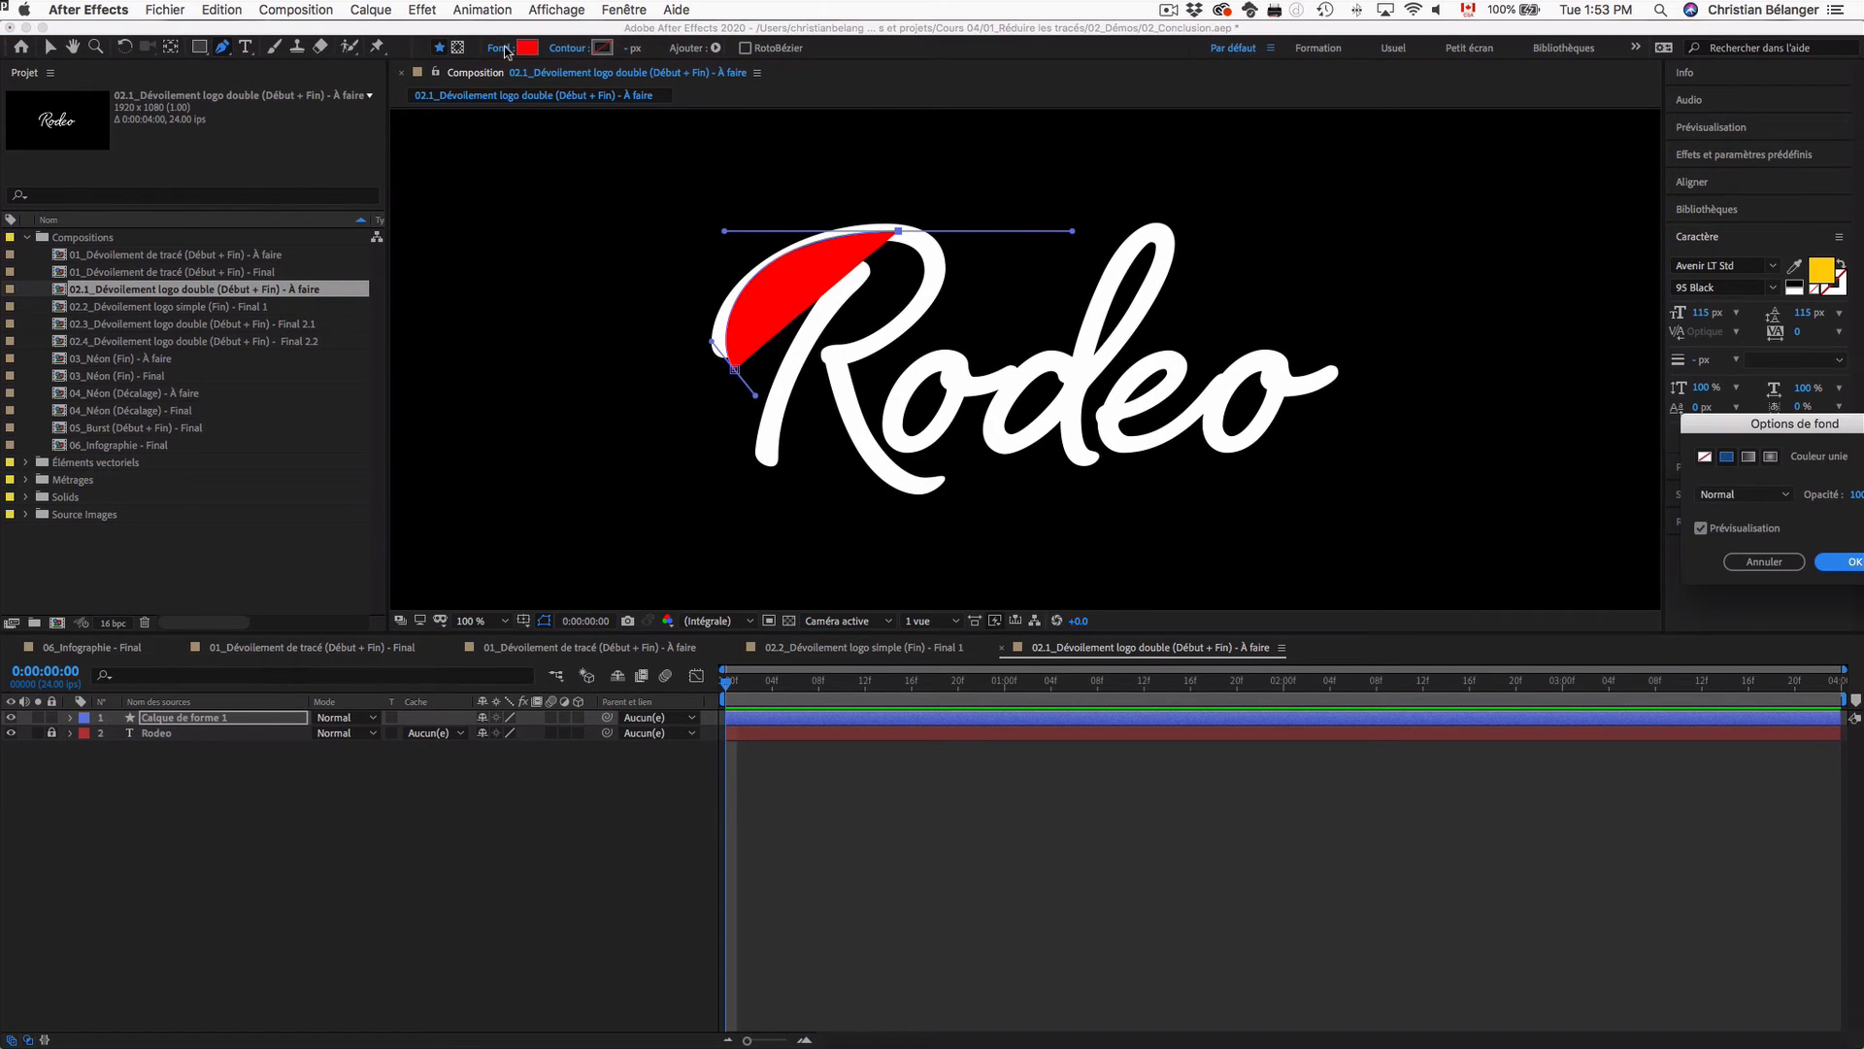
{"action": "left_click_drag", "start_coordinate": [1728, 423], "coordinate": [712, 352]}
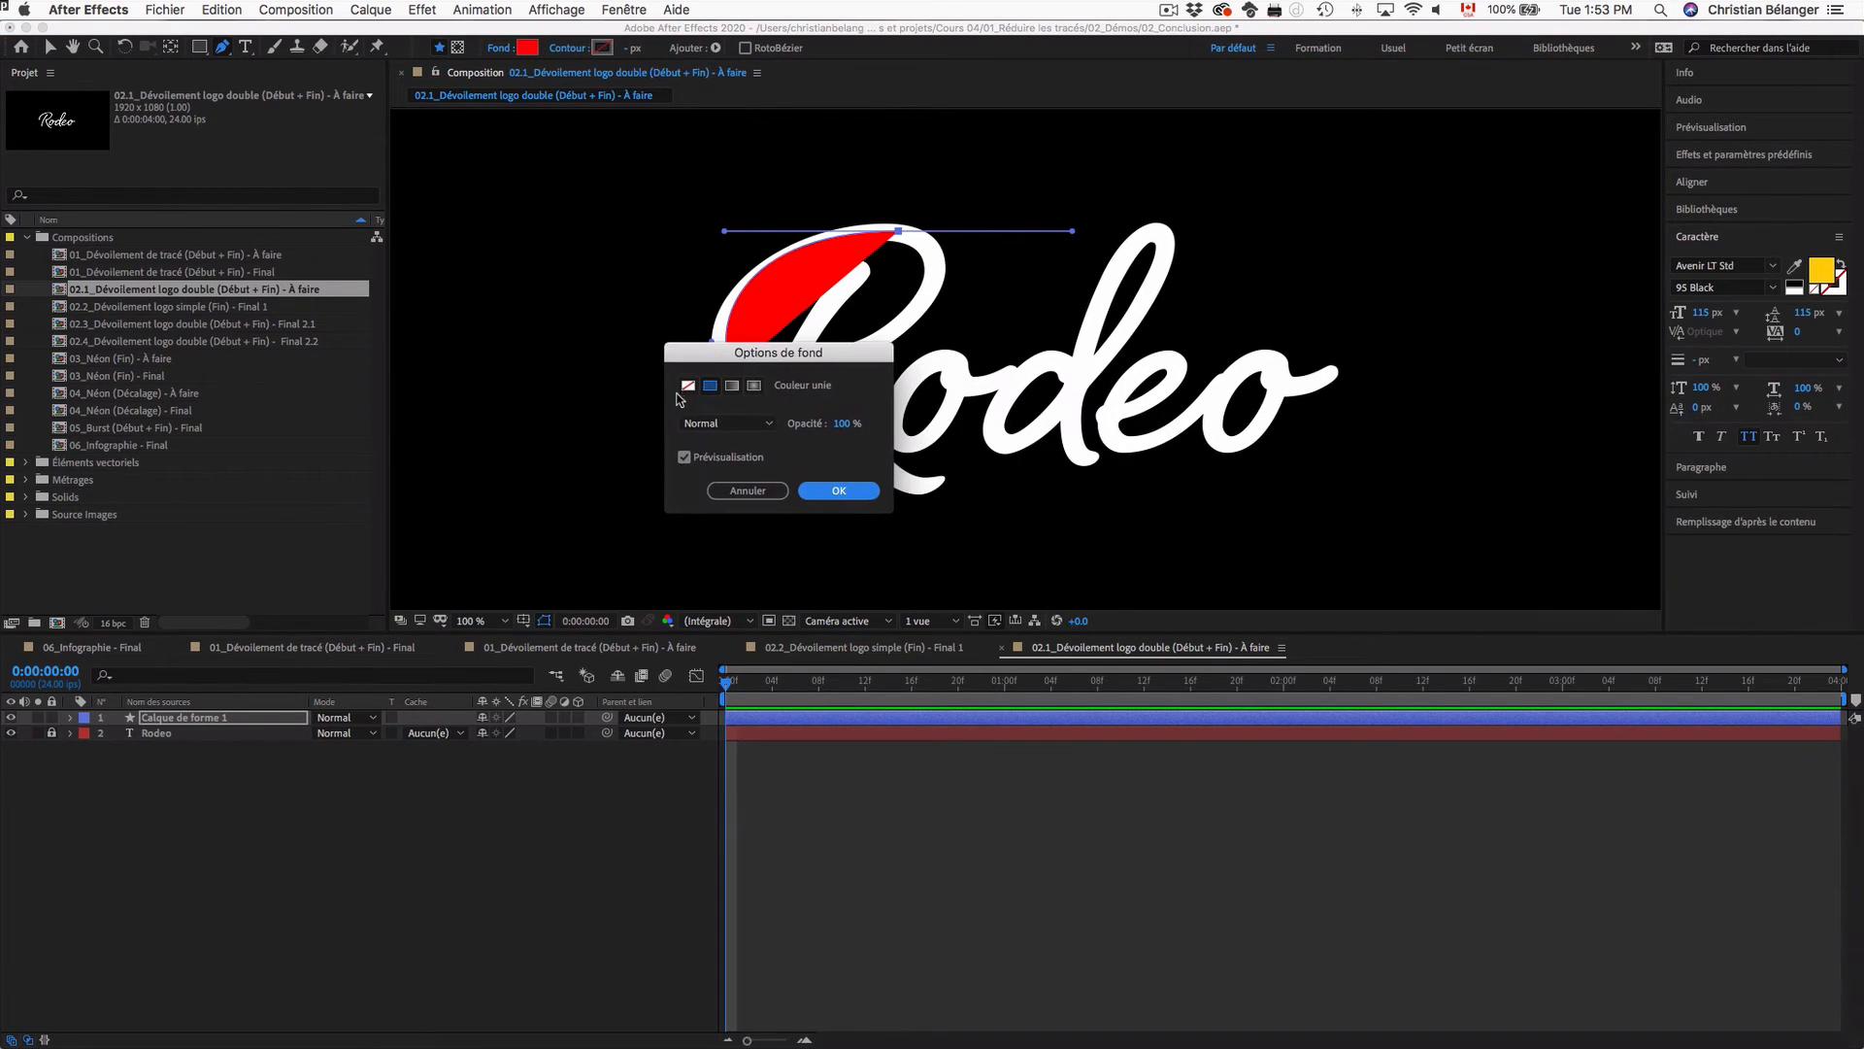
{"action": "left_click", "coordinate": [688, 385]}
{"action": "left_click", "coordinate": [826, 491]}
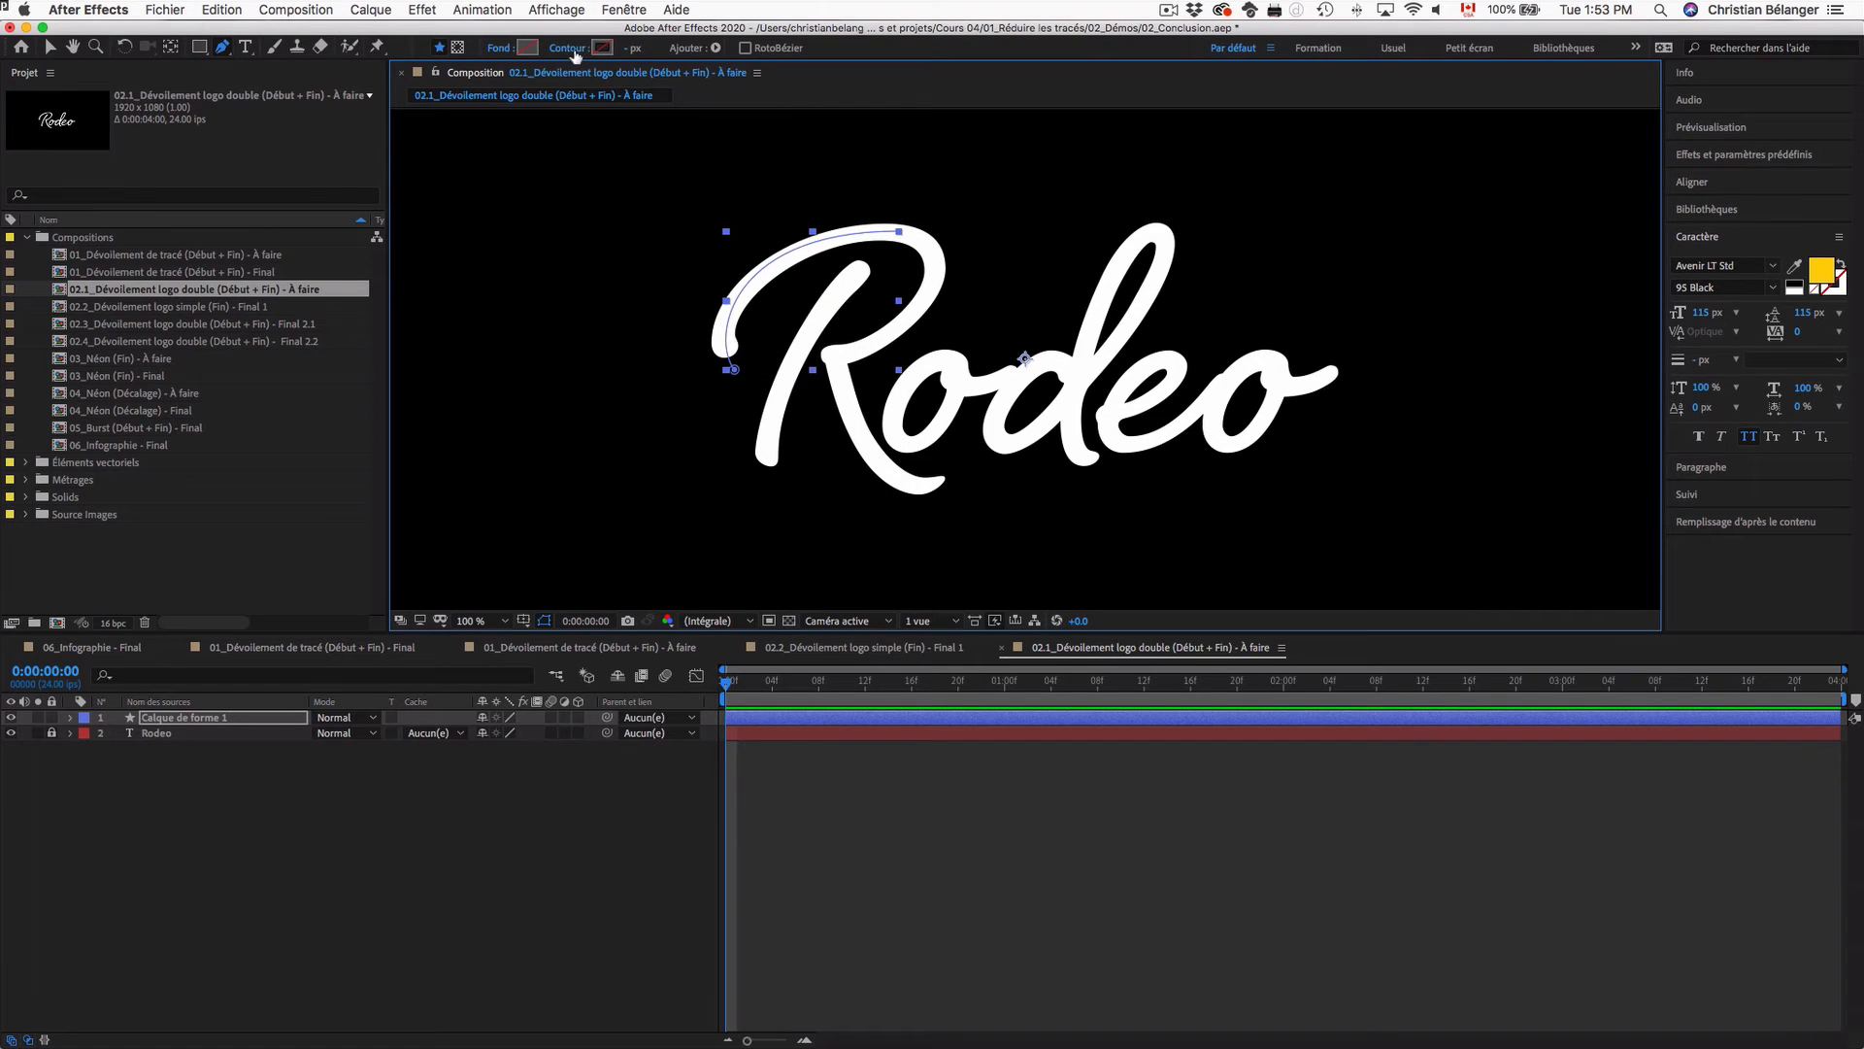
Step: Give the traced R curve a solid-colour stroke and place the Calque de forme 1 layer beneath Rodeo
{"action": "left_click", "coordinate": [570, 49]}
{"action": "left_click", "coordinate": [710, 385]}
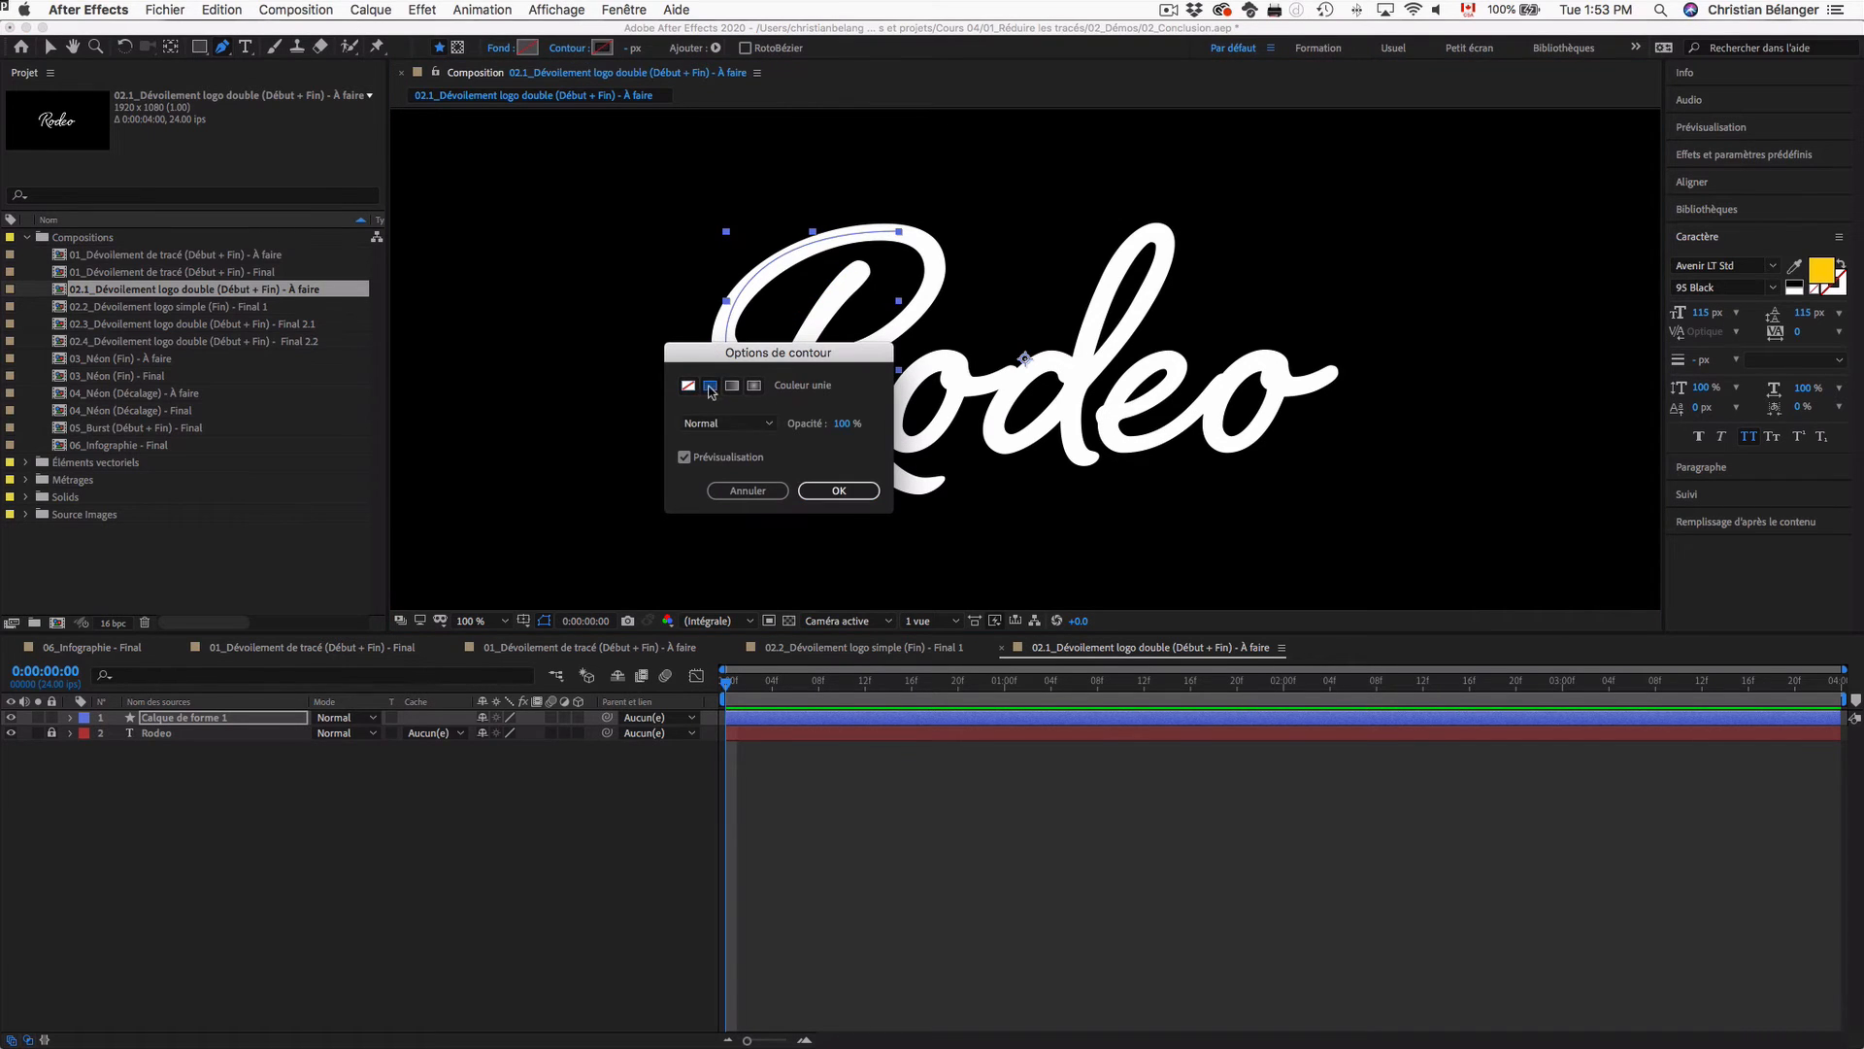
{"action": "left_click", "coordinate": [841, 491]}
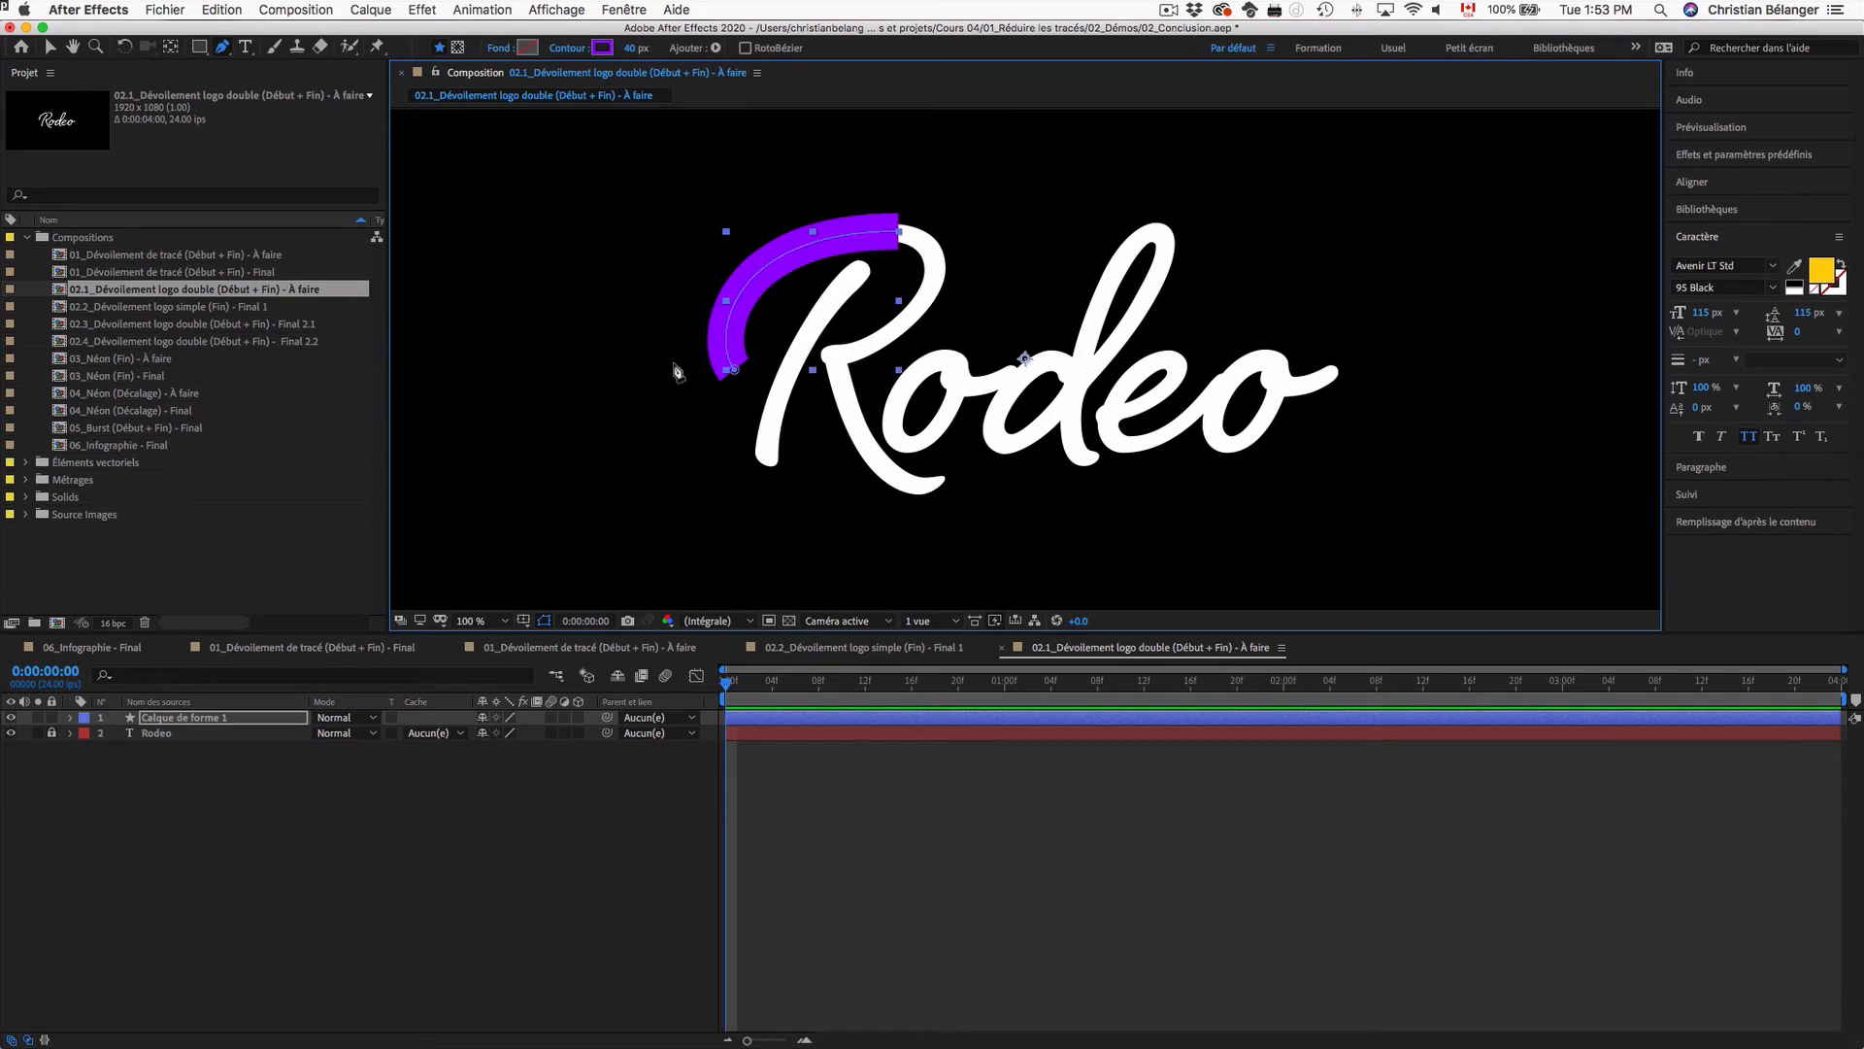
{"action": "left_click_drag", "start_coordinate": [241, 722], "coordinate": [239, 744]}
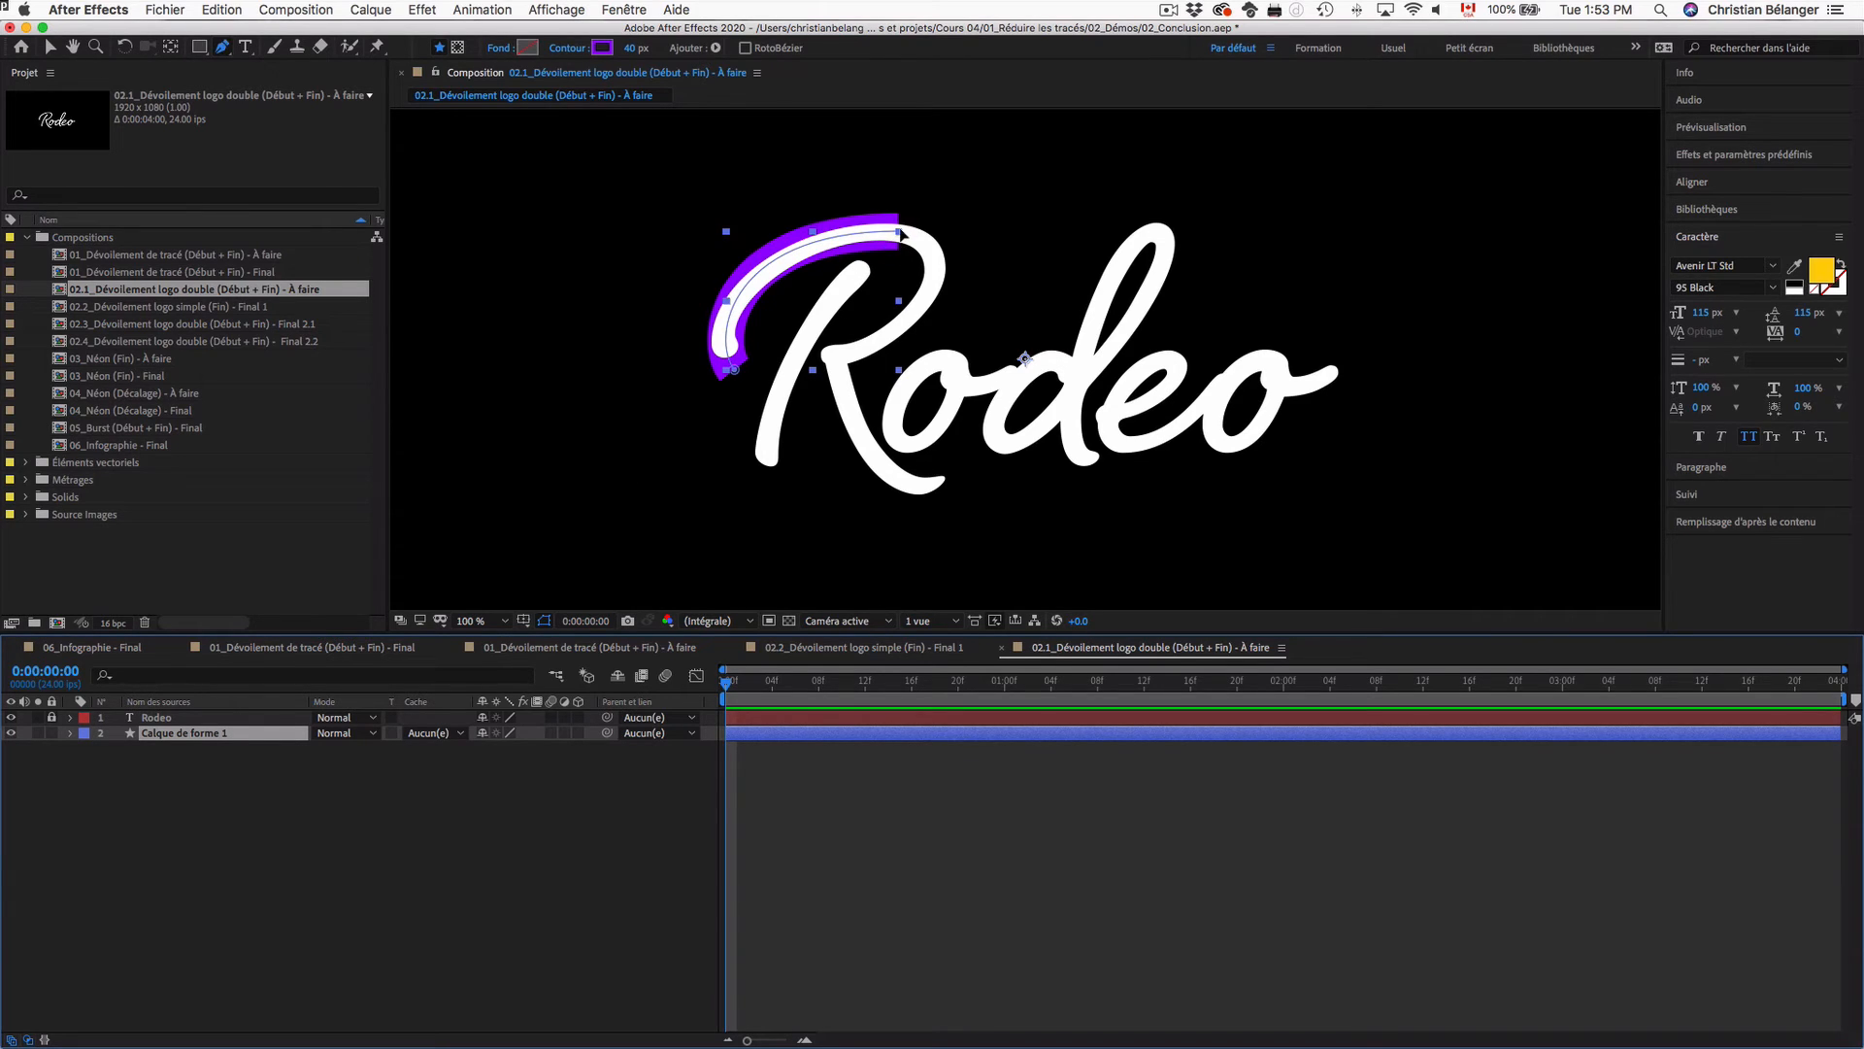
Step: Extend the R path from its top around the bowl to the middle junction, reshaping the top point's handles to follow the letter
{"action": "left_click_drag", "start_coordinate": [901, 235], "coordinate": [1078, 231]}
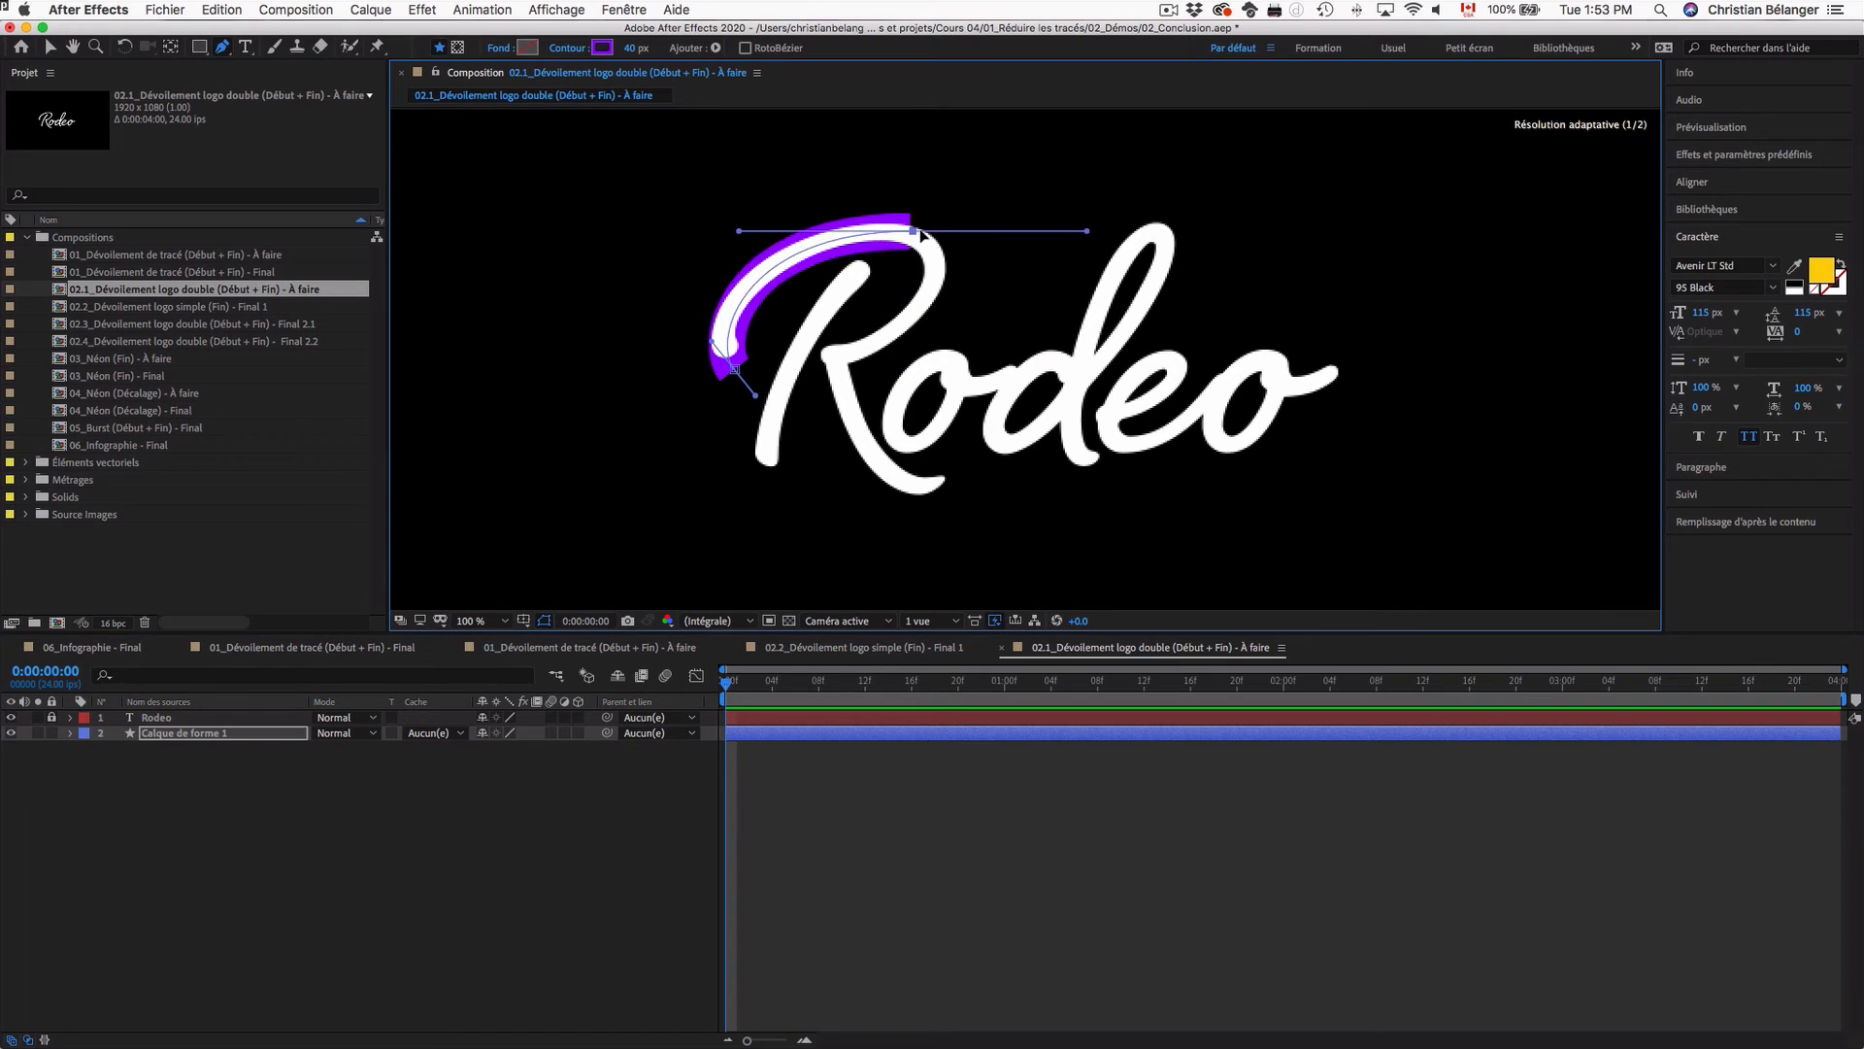
{"action": "left_click", "coordinate": [835, 359]}
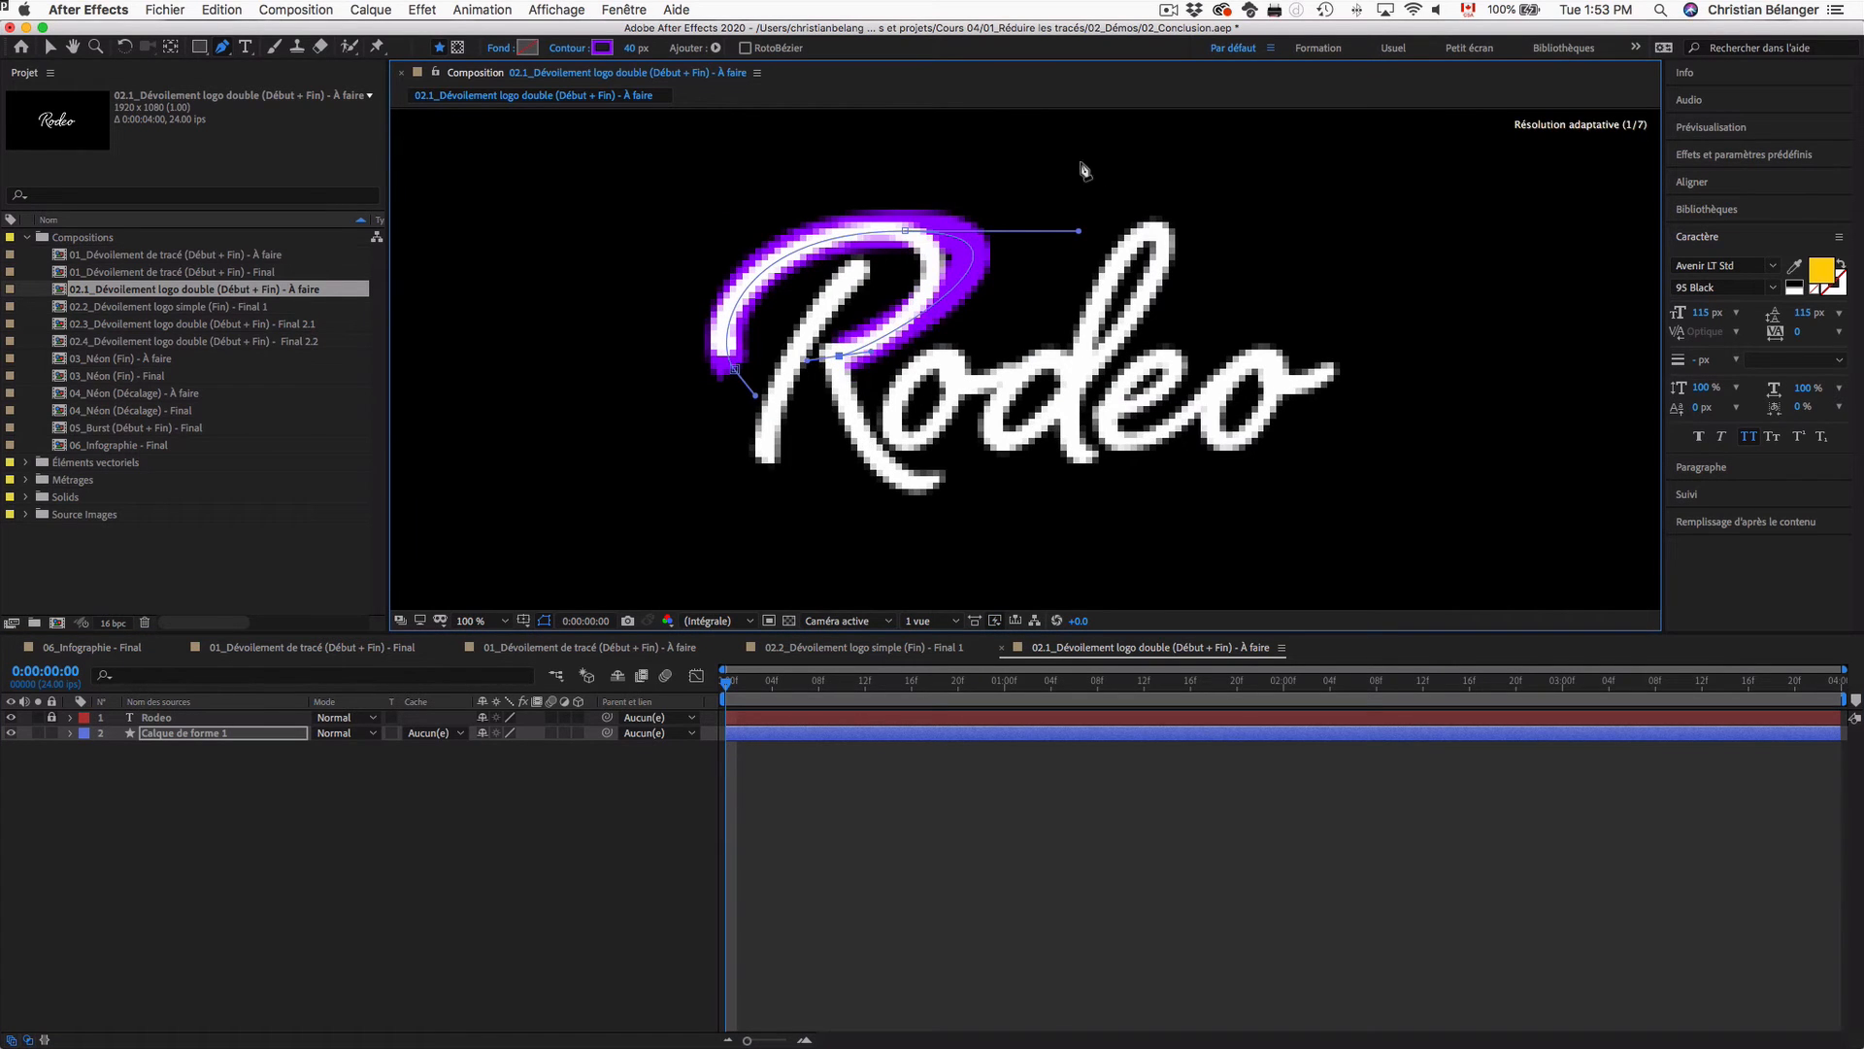
{"action": "left_click_drag", "start_coordinate": [1078, 231], "coordinate": [998, 260]}
{"action": "mouse_move", "coordinate": [757, 173]}
{"action": "left_mouse_down"}
{"action": "mouse_move", "coordinate": [906, 238]}
{"action": "mouse_move", "coordinate": [740, 173]}
{"action": "mouse_move", "coordinate": [707, 263]}
{"action": "mouse_move", "coordinate": [714, 247]}
{"action": "left_mouse_up"}
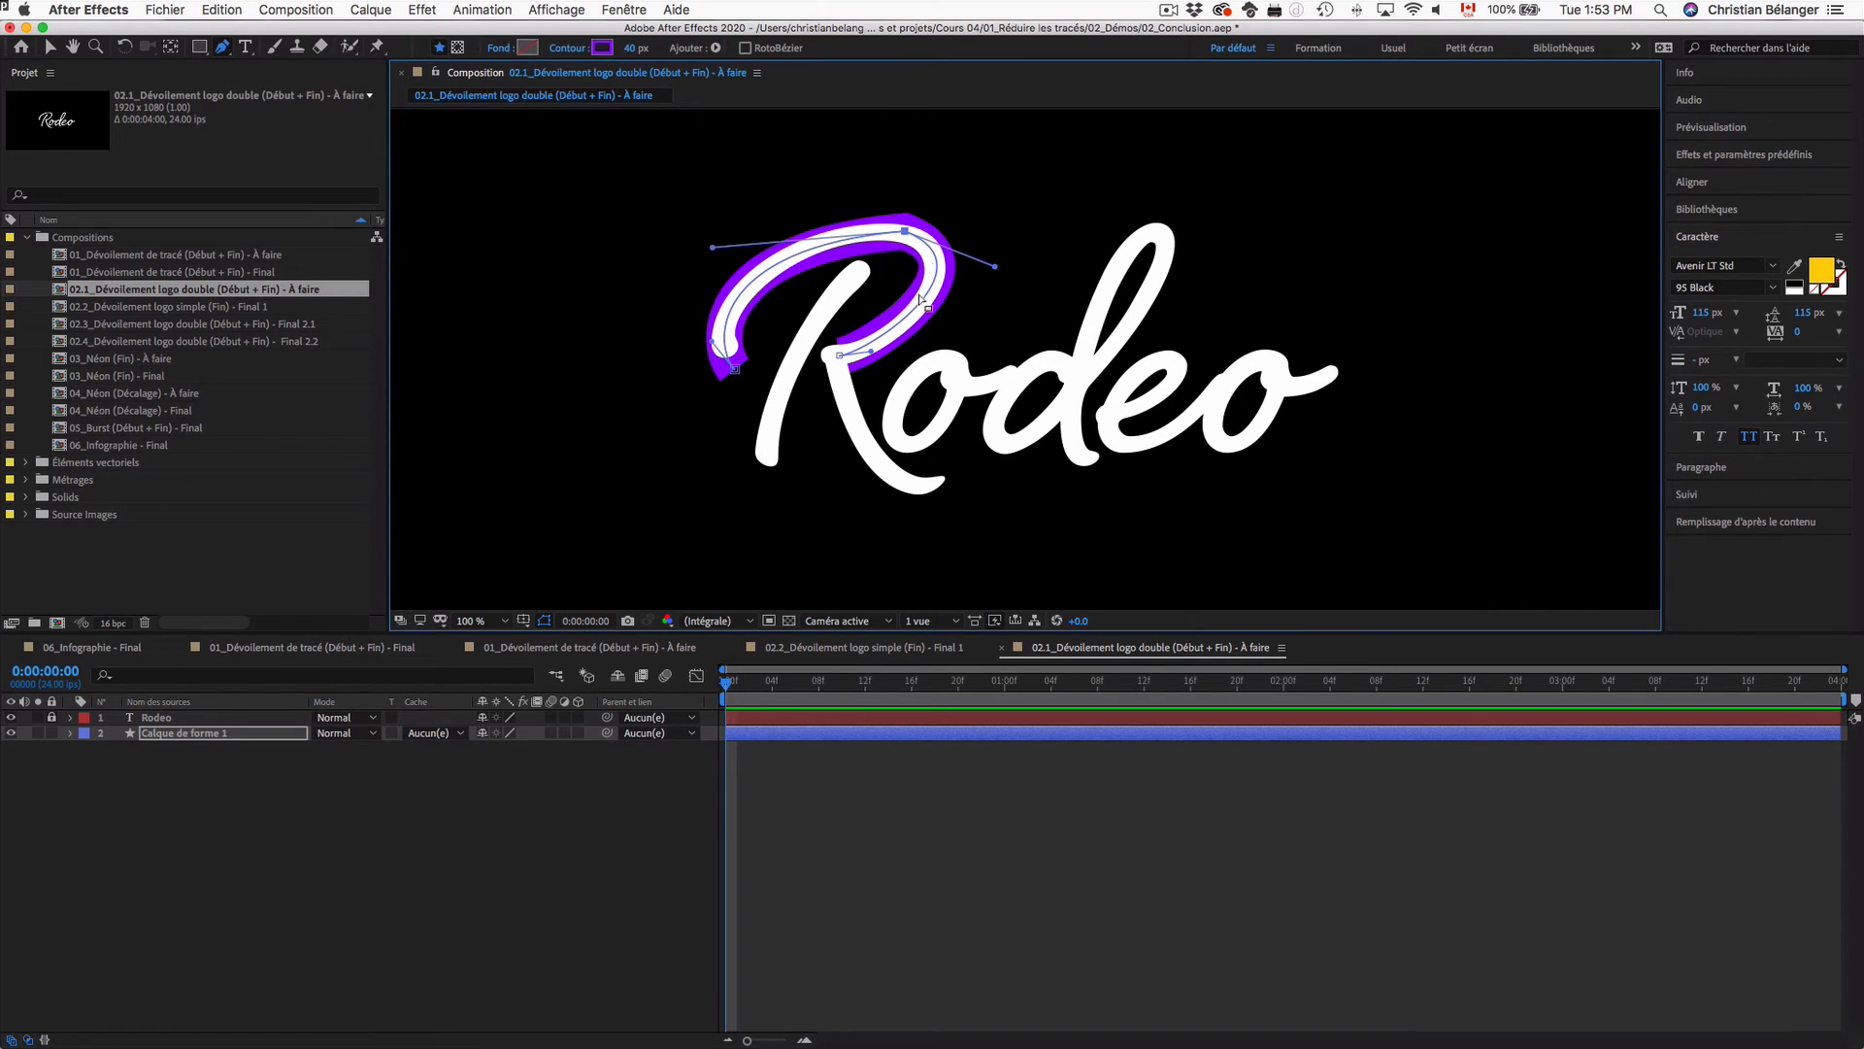
Step: Continue the path from the middle junction down the R's leg to its tip, and adjust the junction's handle for a sharp turn
{"action": "left_click", "coordinate": [839, 357]}
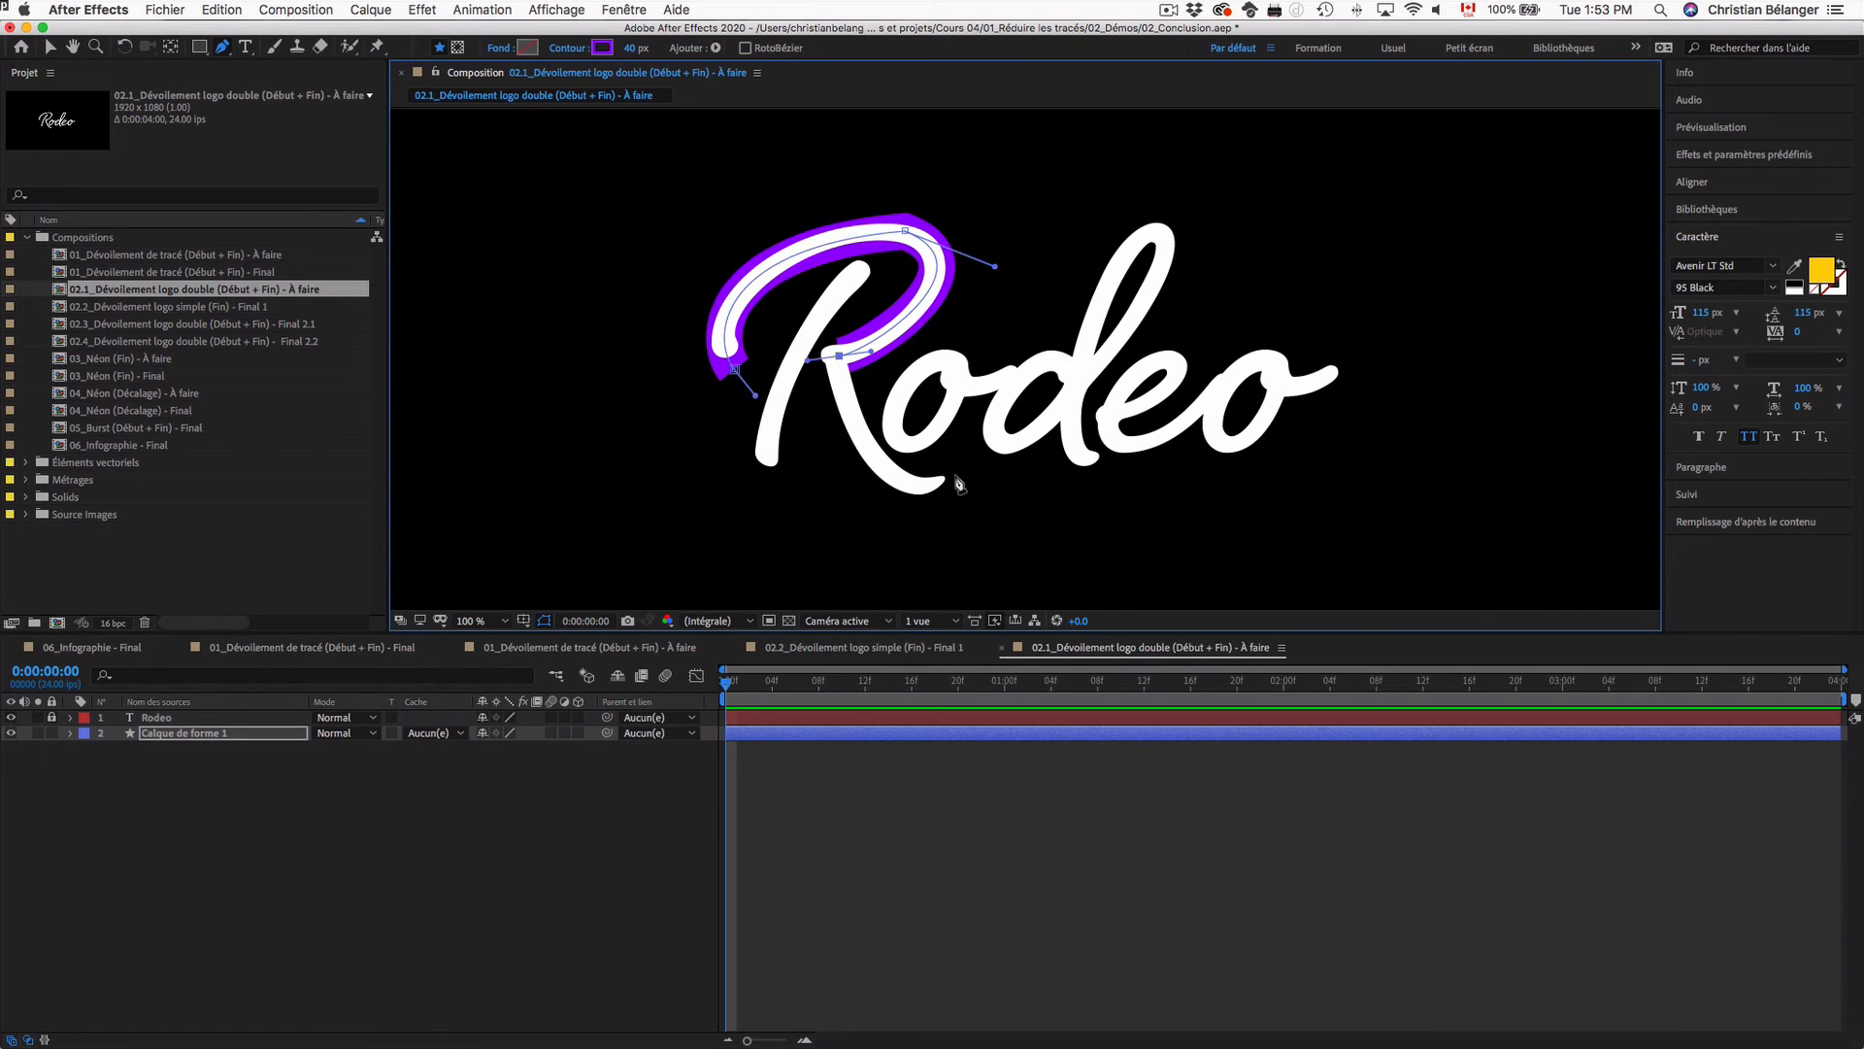
{"action": "left_click_drag", "start_coordinate": [957, 475], "coordinate": [1053, 425]}
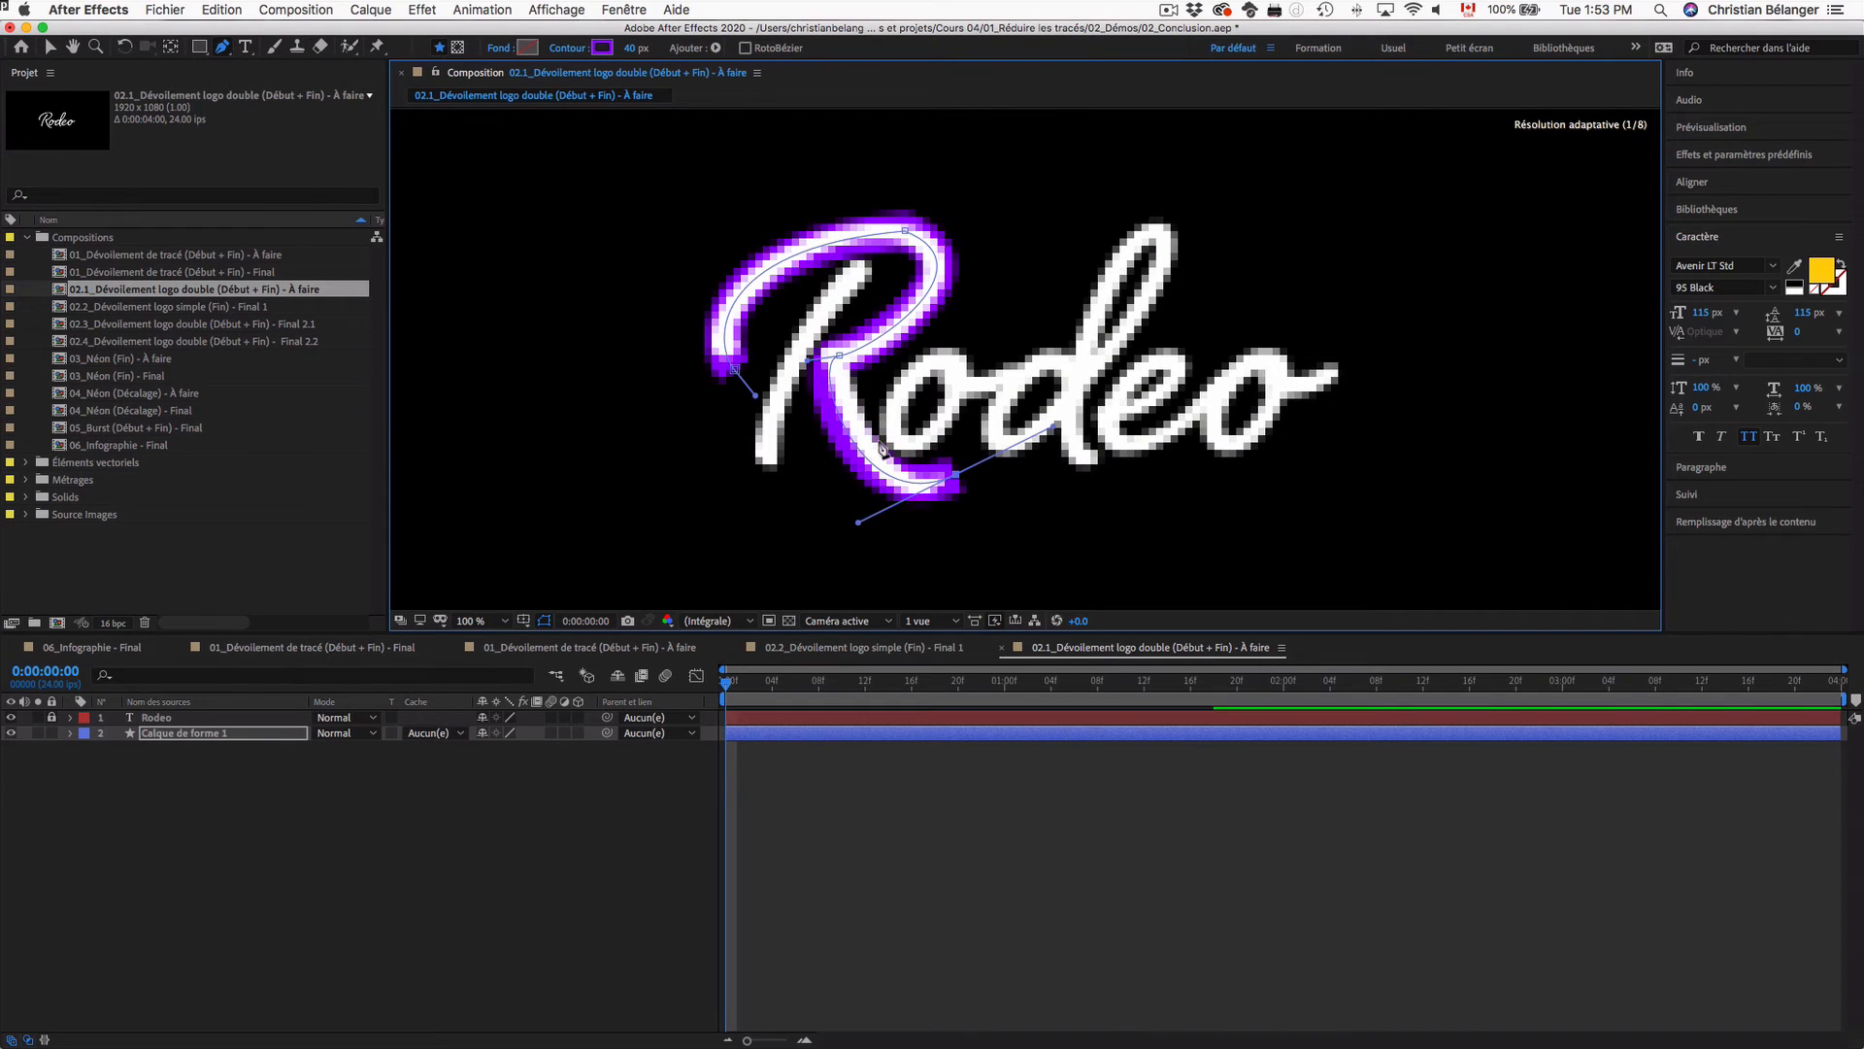
{"action": "left_click", "coordinate": [839, 355], "text": "alt"}
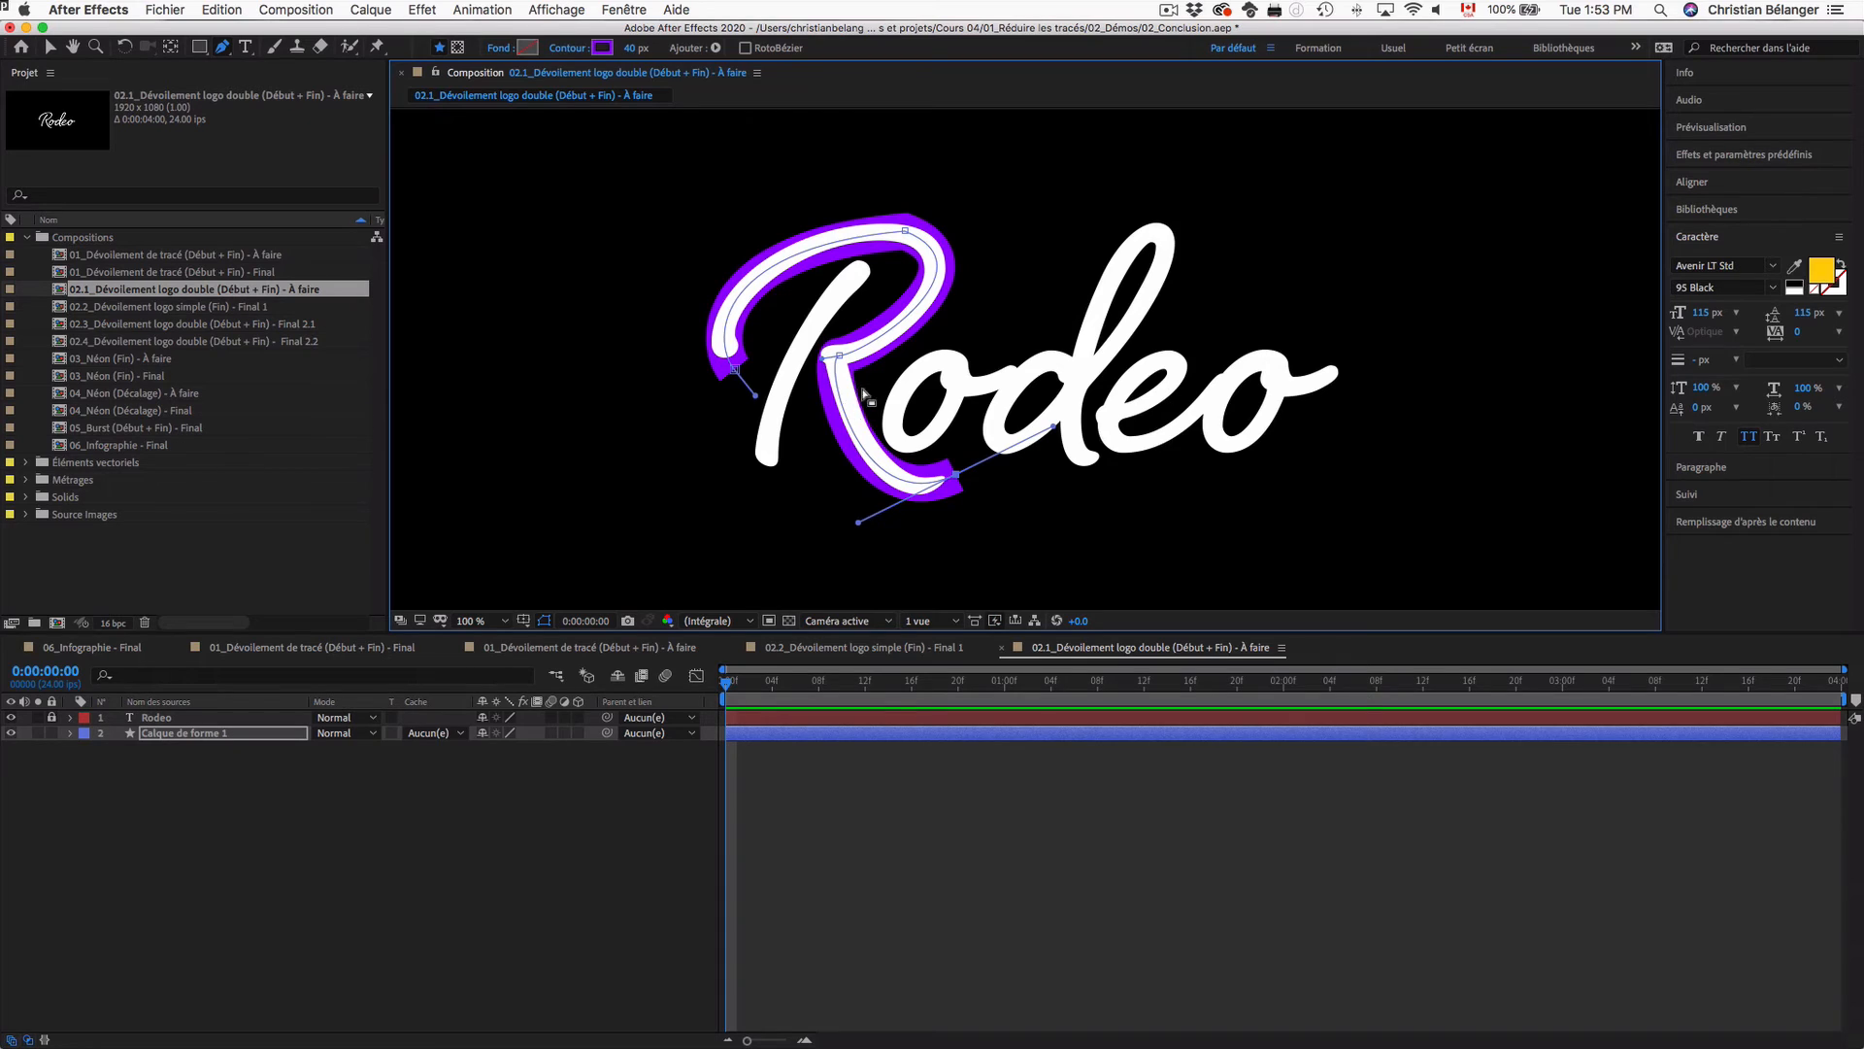
{"action": "left_click_drag", "start_coordinate": [823, 359], "coordinate": [826, 356]}
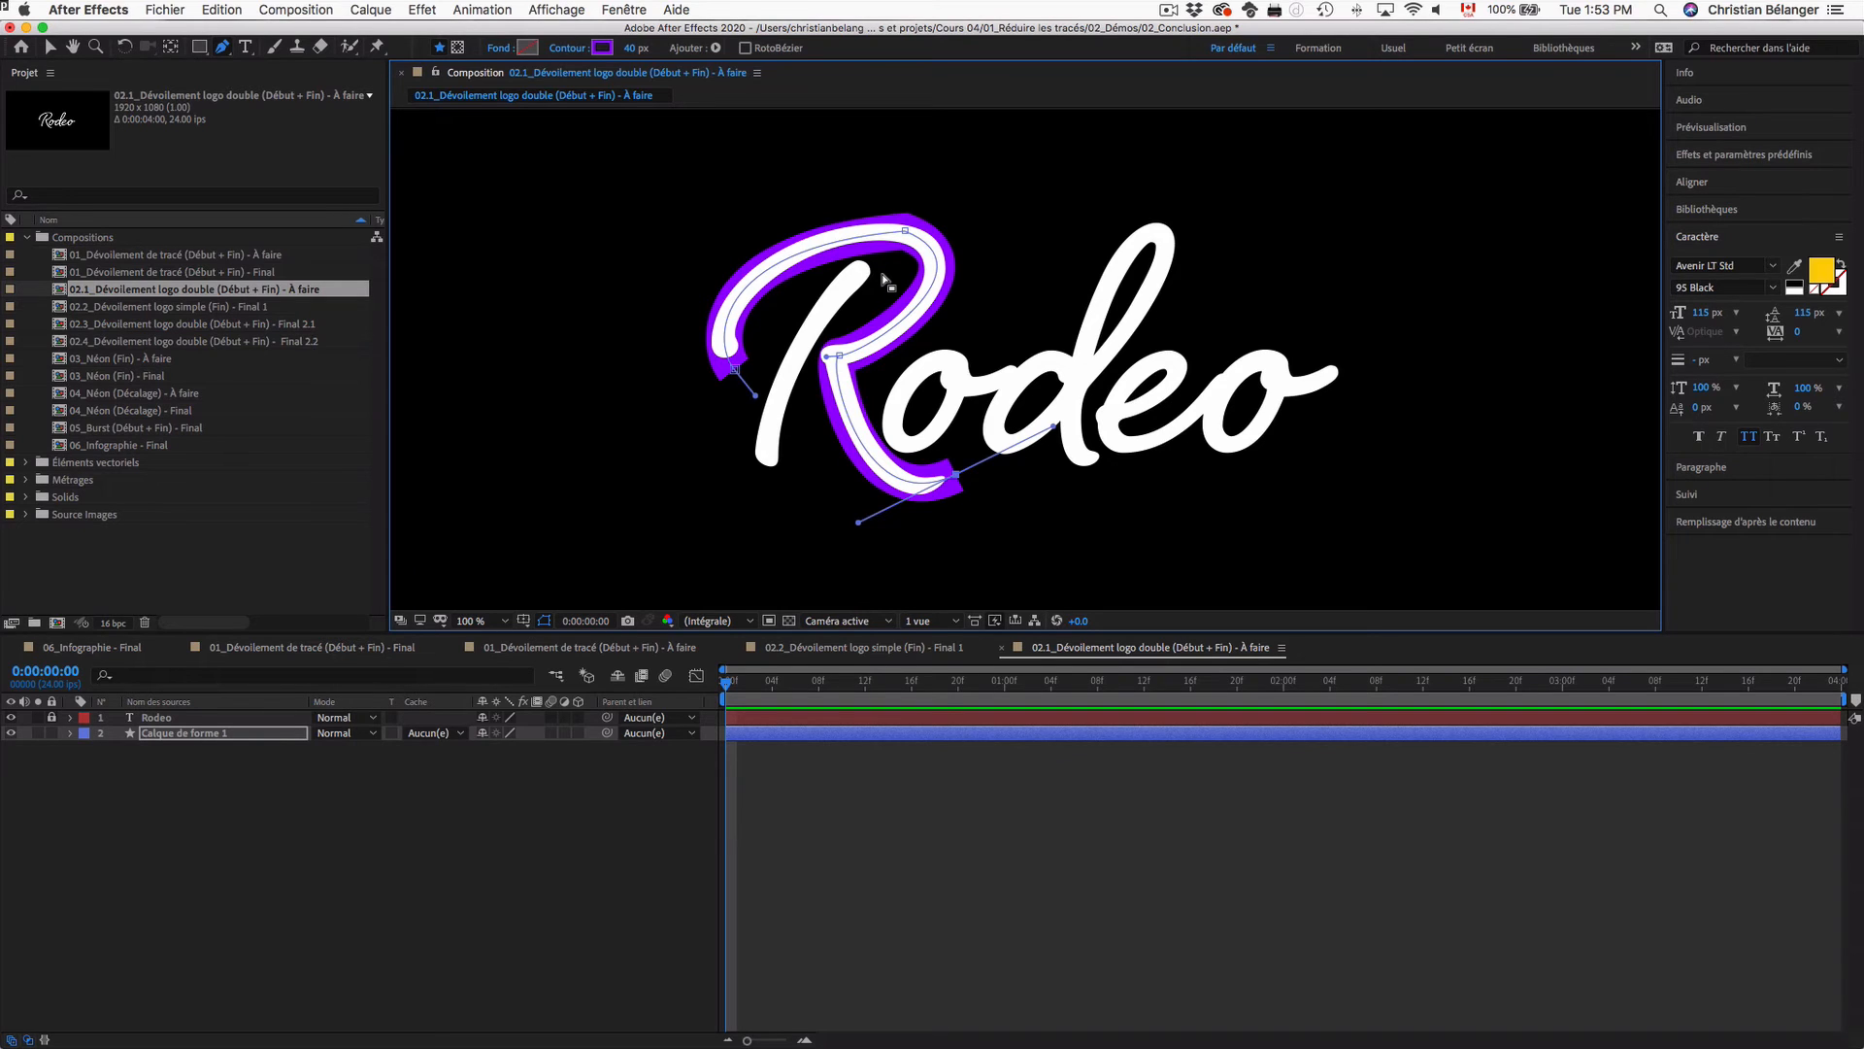
Step: Trace the R's stem as a separate curved path from top to bottom, and unlock the Rodeo layer
{"action": "left_click_drag", "start_coordinate": [870, 258], "coordinate": [851, 277]}
{"action": "mouse_move", "coordinate": [767, 477]}
{"action": "left_mouse_down"}
{"action": "mouse_move", "coordinate": [765, 509]}
{"action": "mouse_move", "coordinate": [767, 415]}
{"action": "left_mouse_up"}
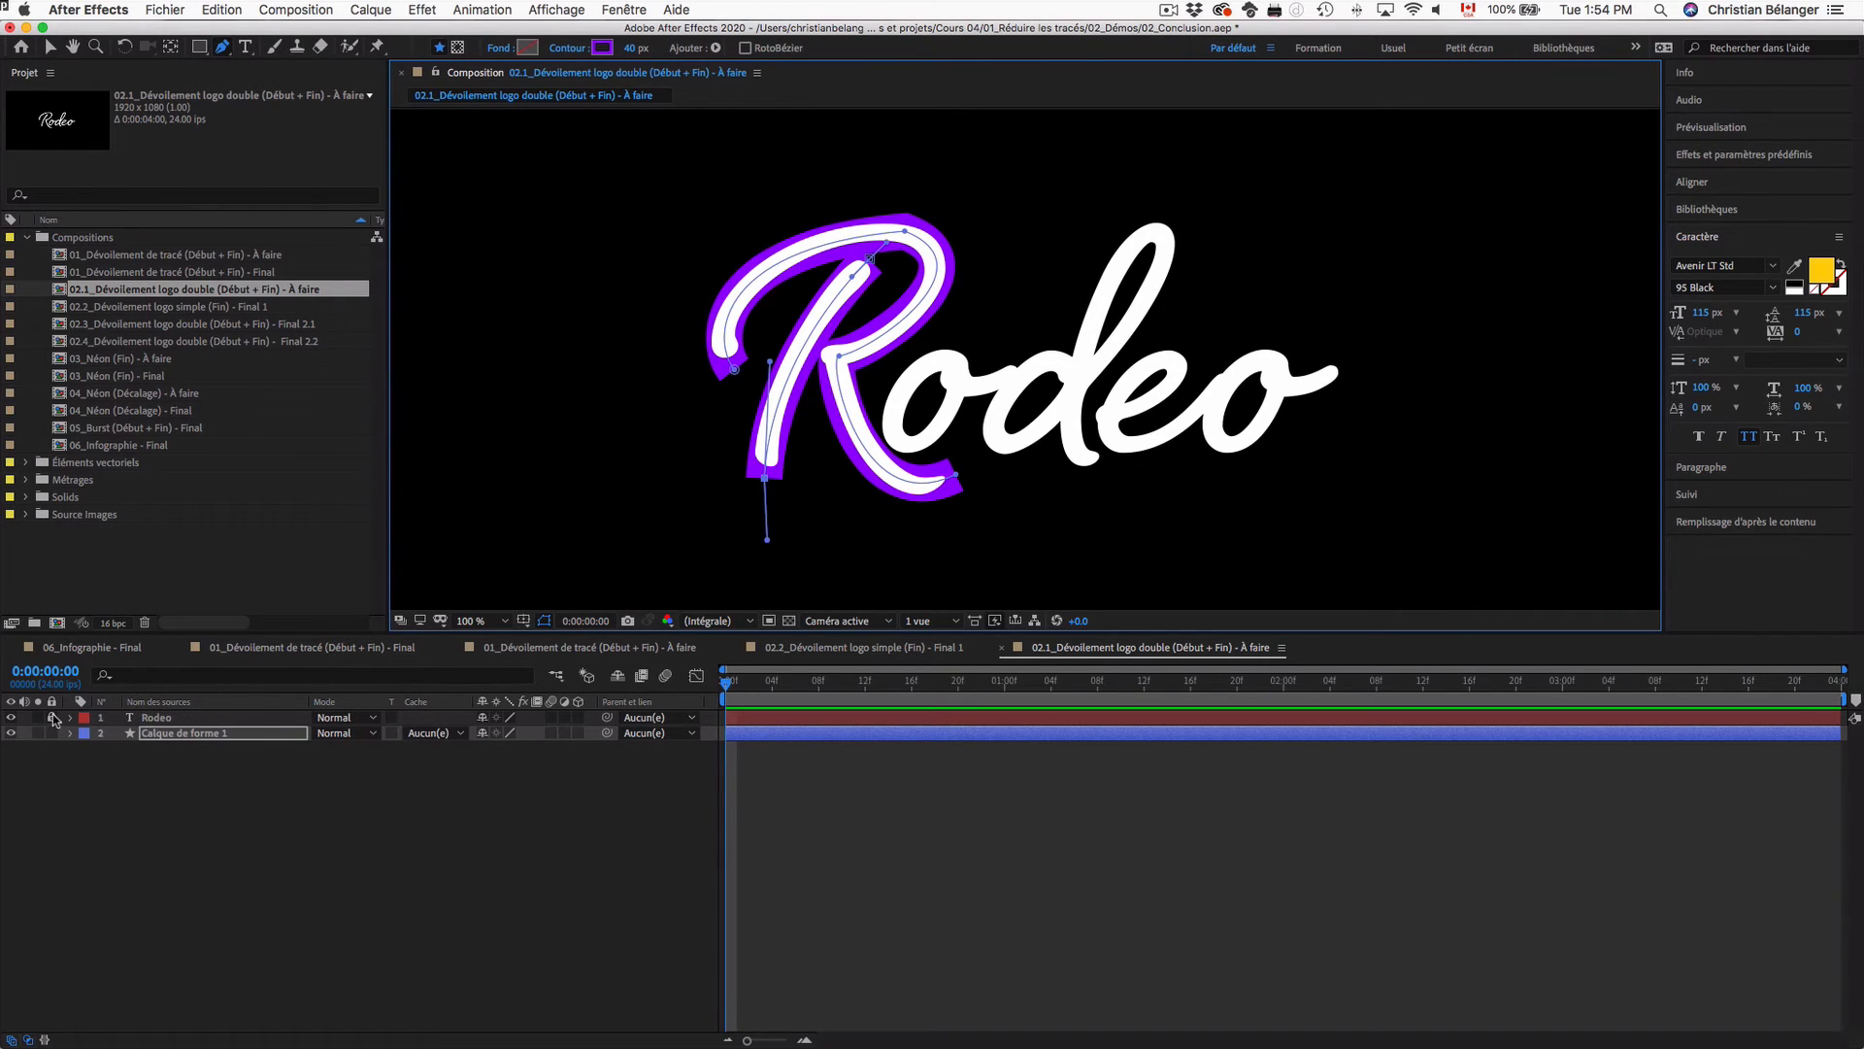
{"action": "left_click", "coordinate": [186, 722]}
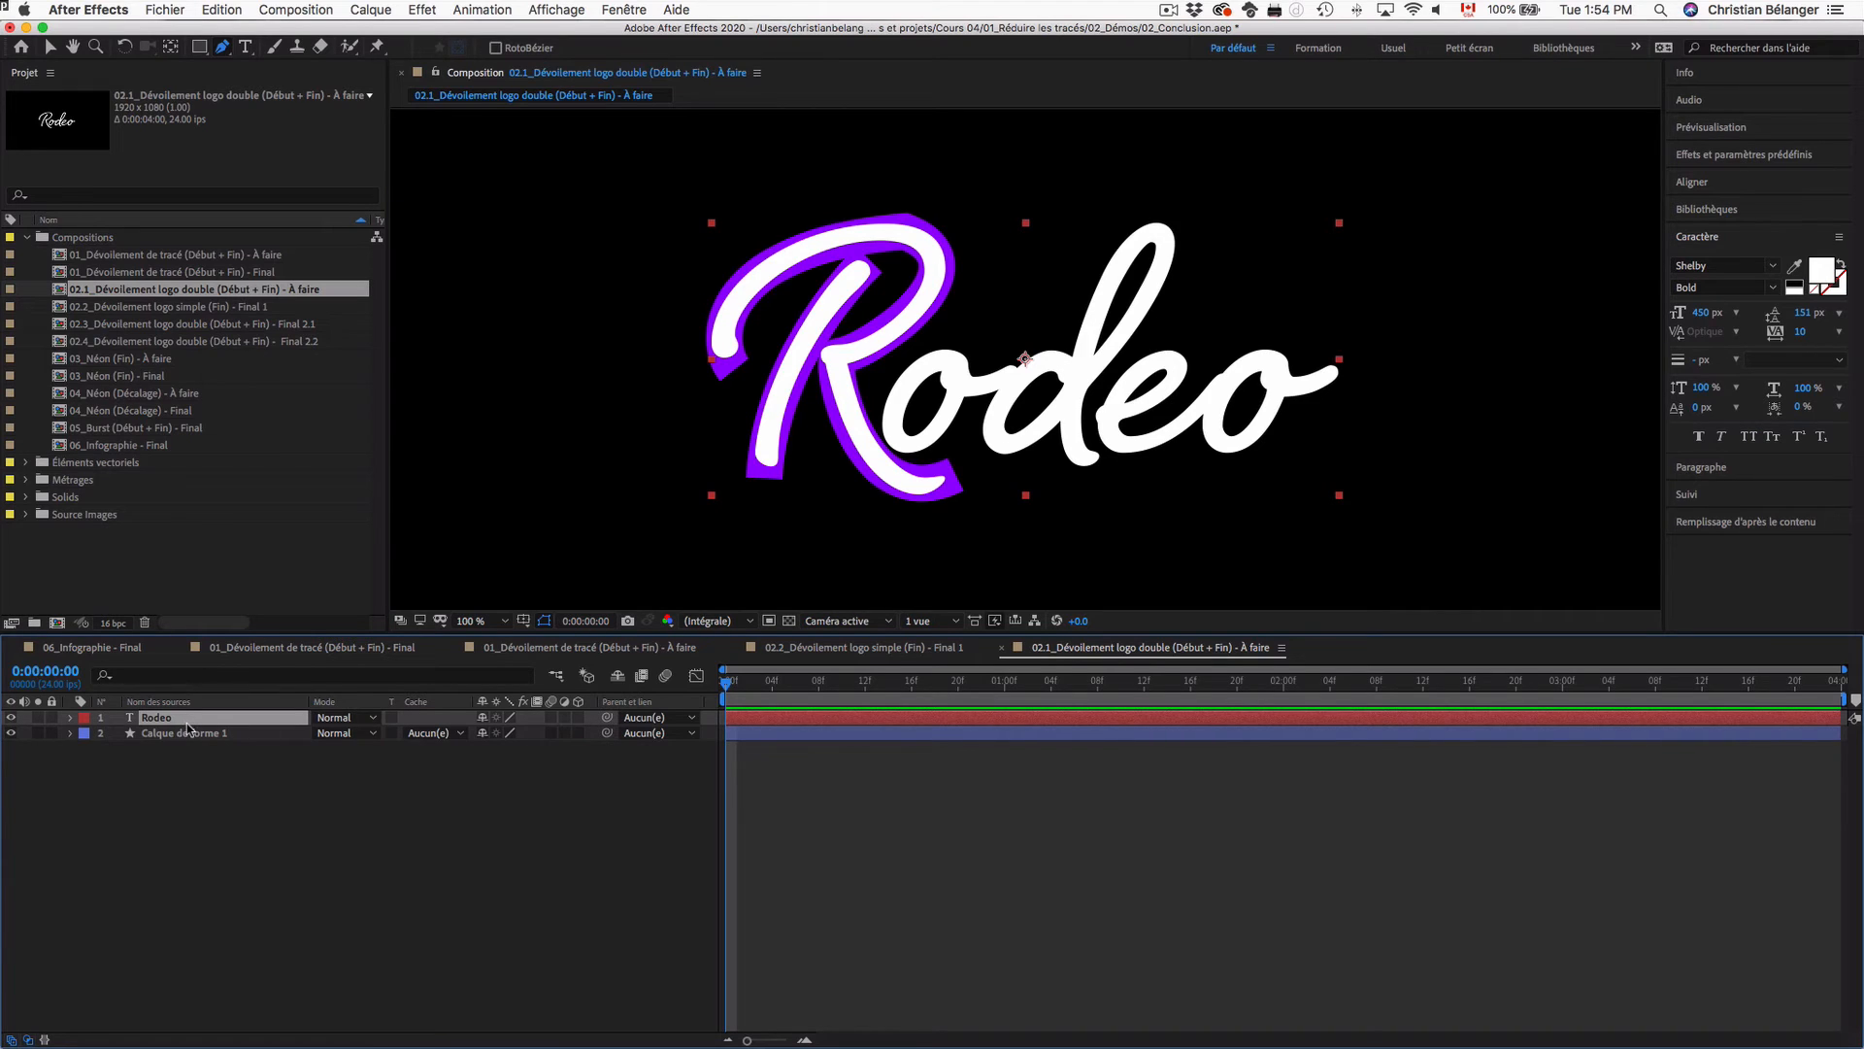
Step: Set the track matte of Calque de forme 1 to Alpha Rodeo
{"action": "left_click", "coordinate": [202, 732]}
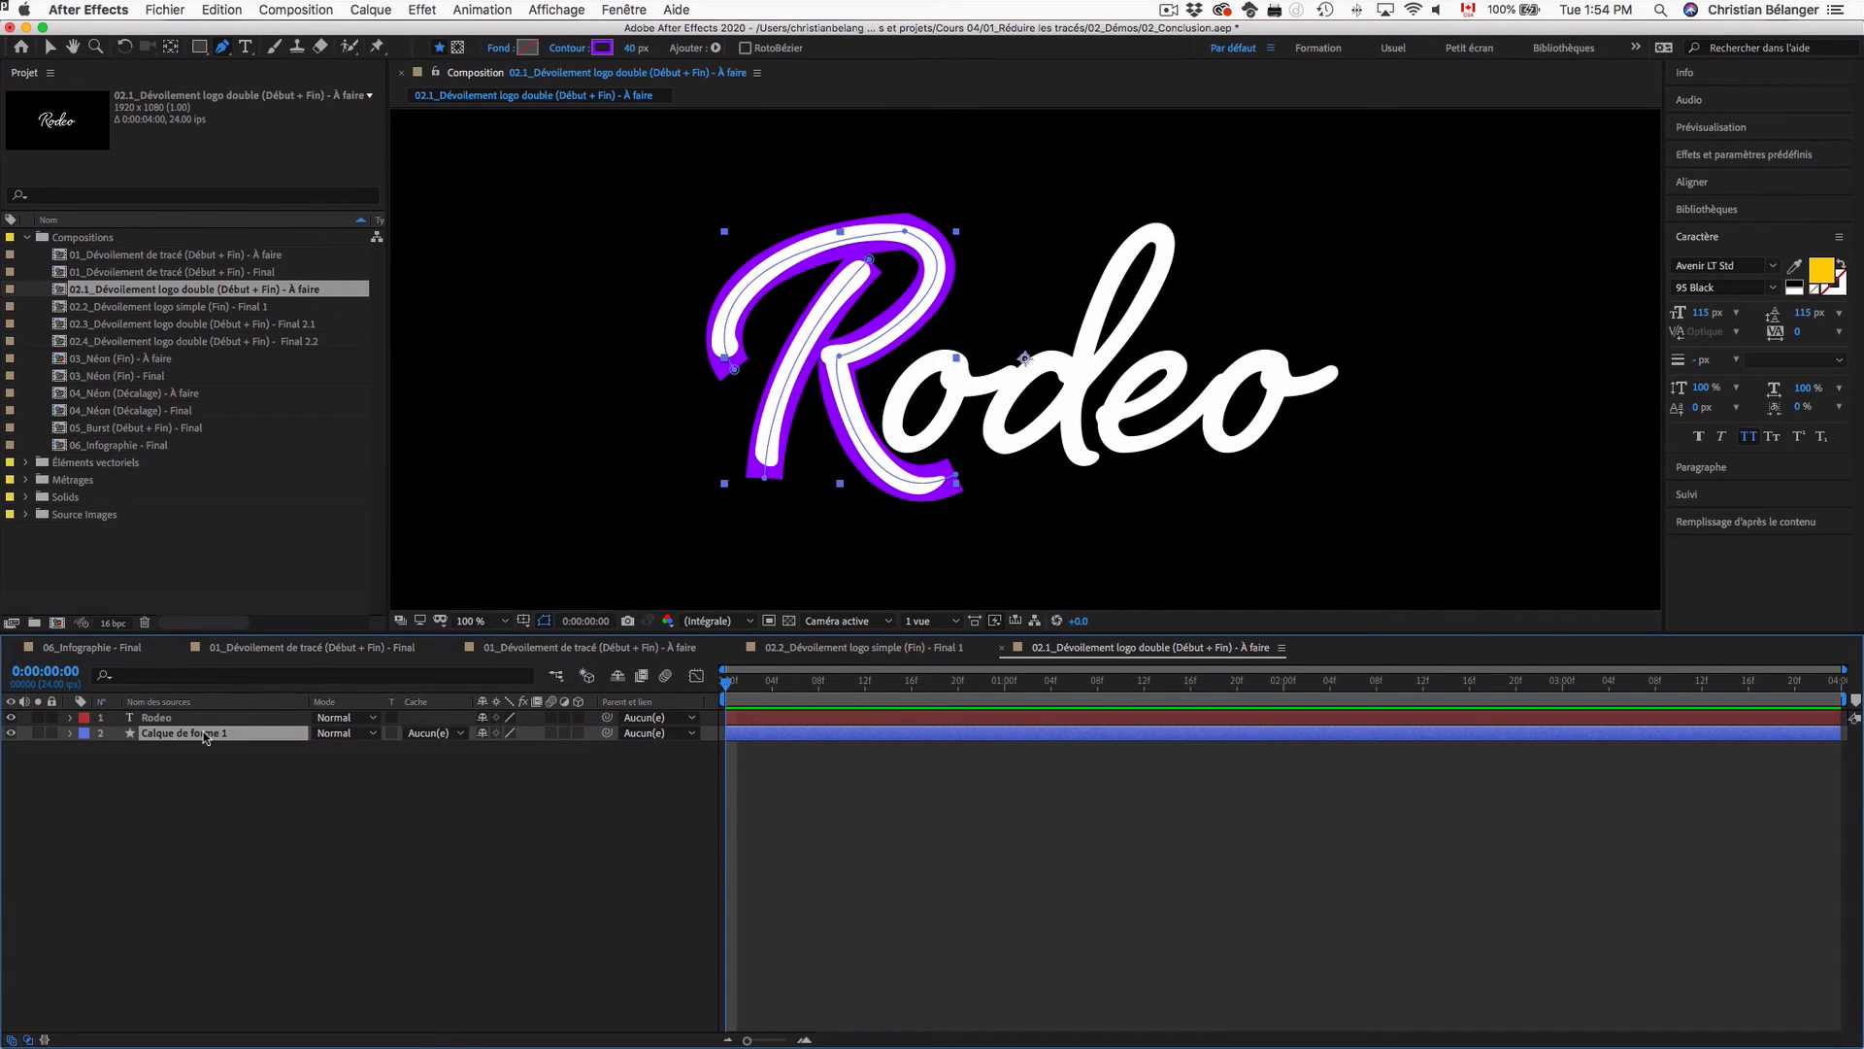
{"action": "key", "text": "BackSpace"}
{"action": "key", "text": "BackSpace"}
{"action": "type", "text": "1"}
{"action": "left_click", "coordinate": [433, 733]}
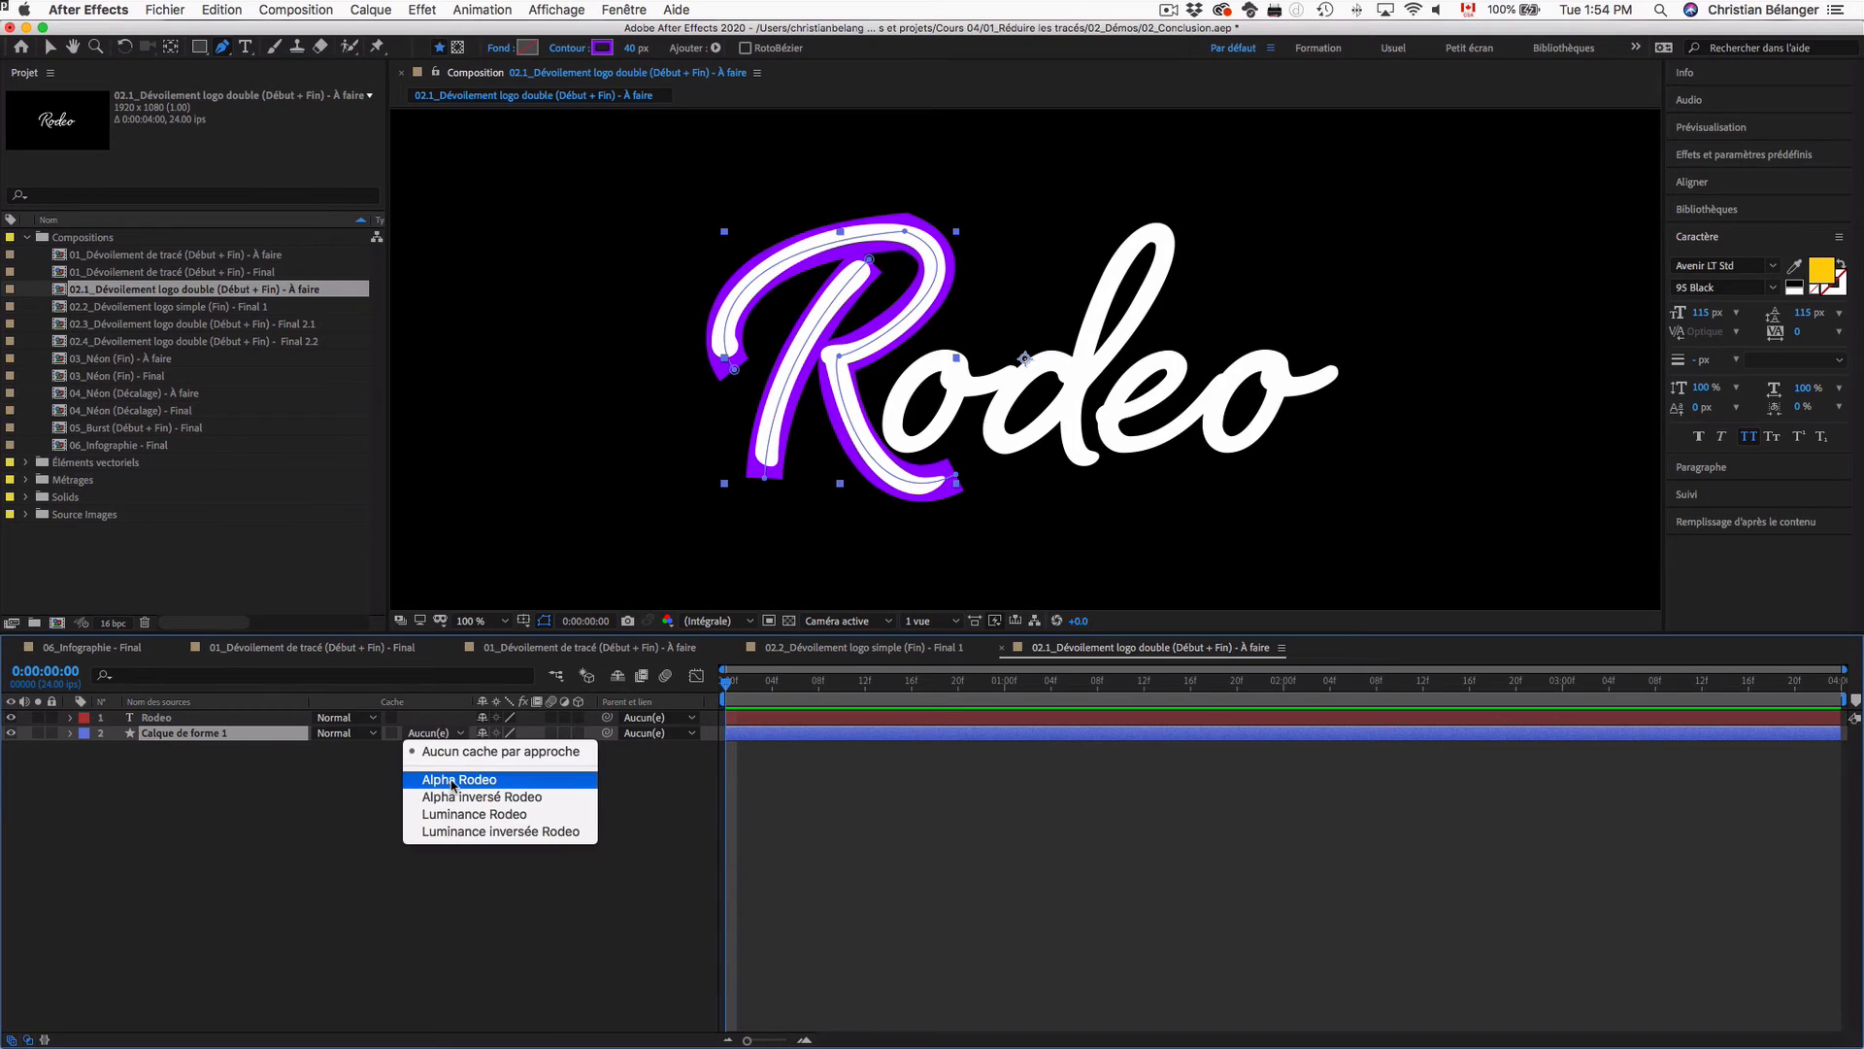
{"action": "left_click", "coordinate": [453, 781]}
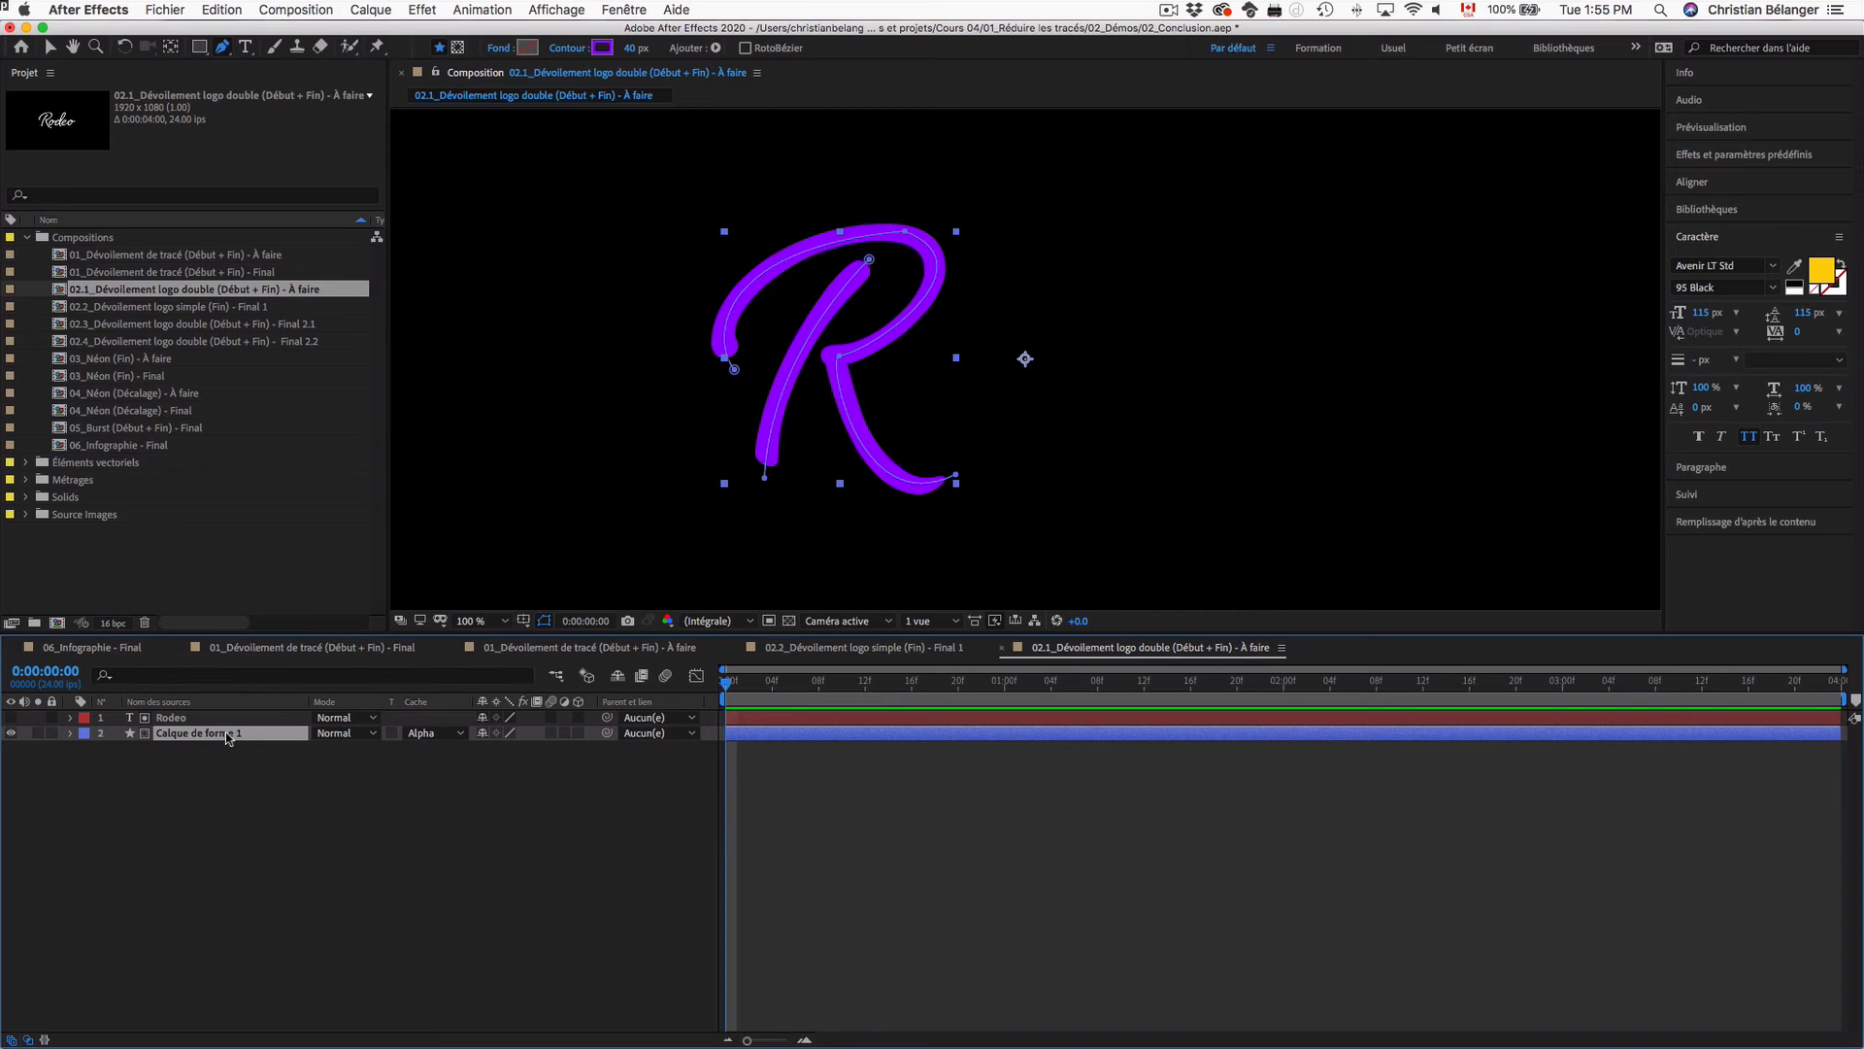
Step: Add a Réduire les tracés operator to the contents of Calque de forme 1 and expand its properties
{"action": "left_click", "coordinate": [172, 718]}
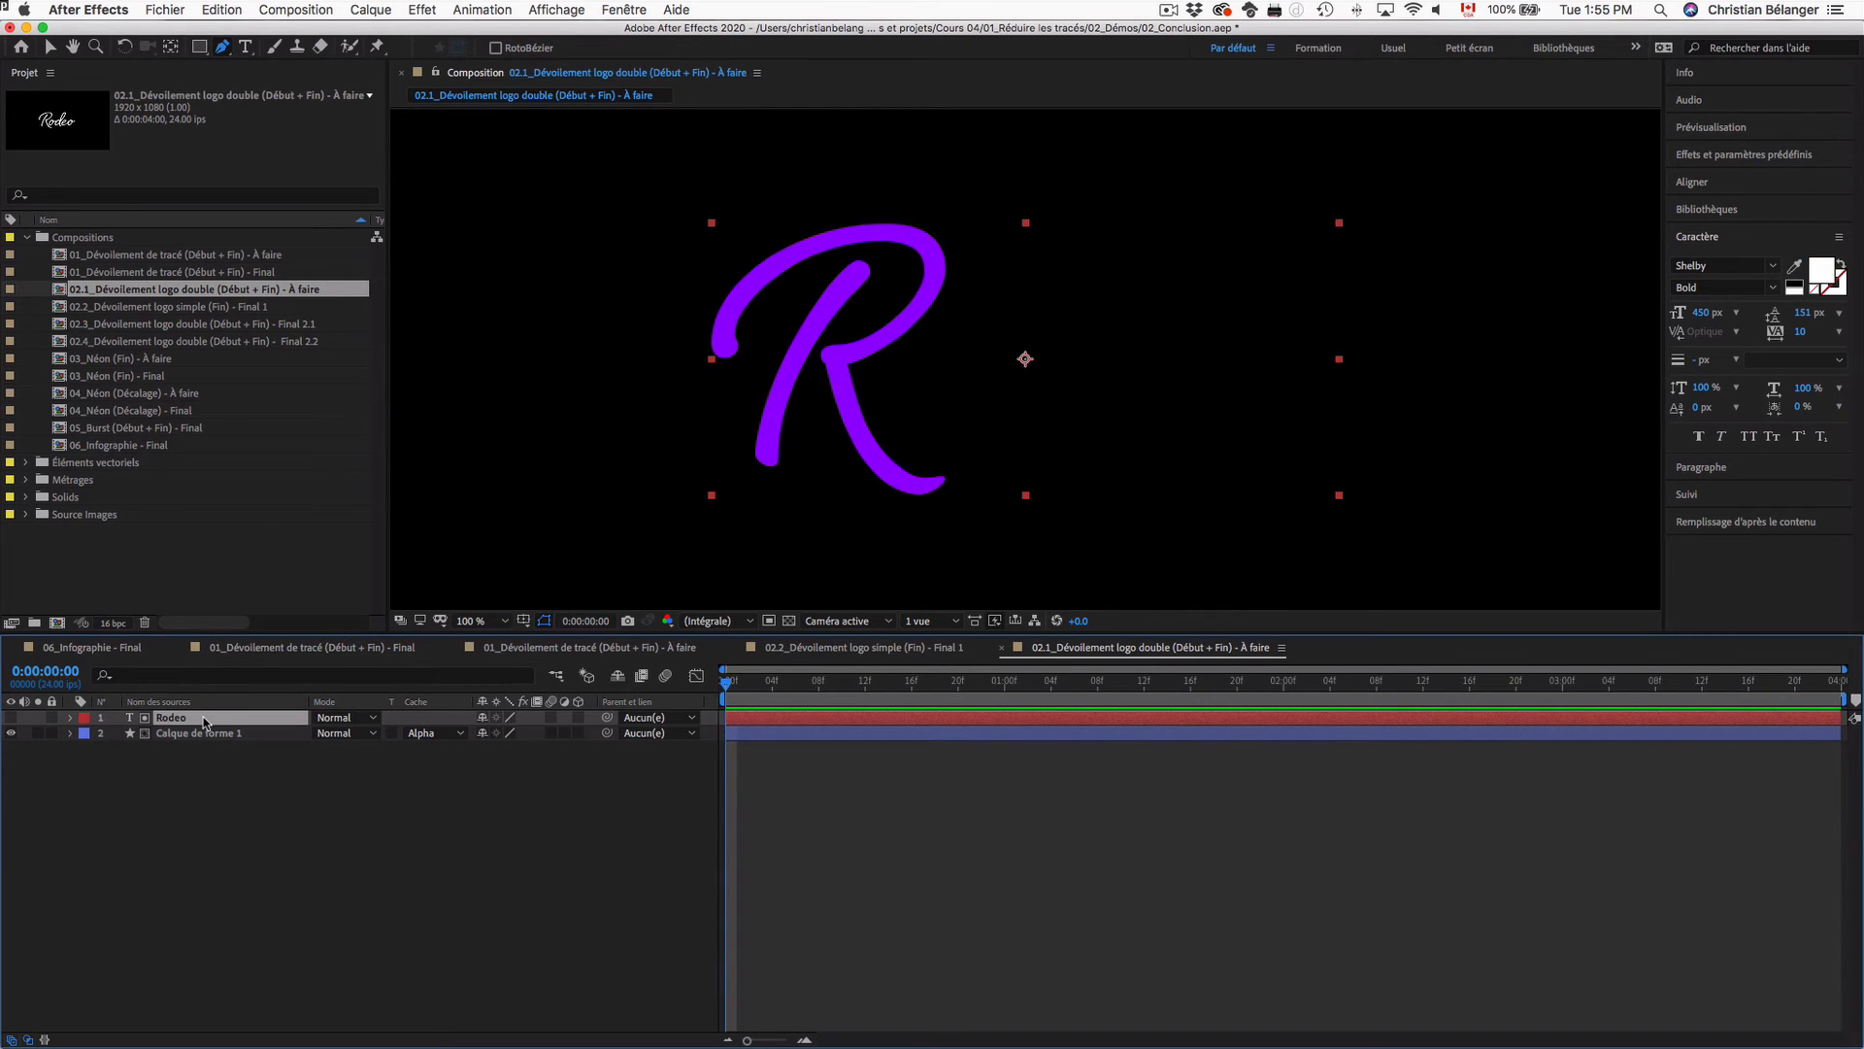
{"action": "left_click", "coordinate": [195, 734], "text": "shift"}
{"action": "left_click", "coordinate": [71, 737]}
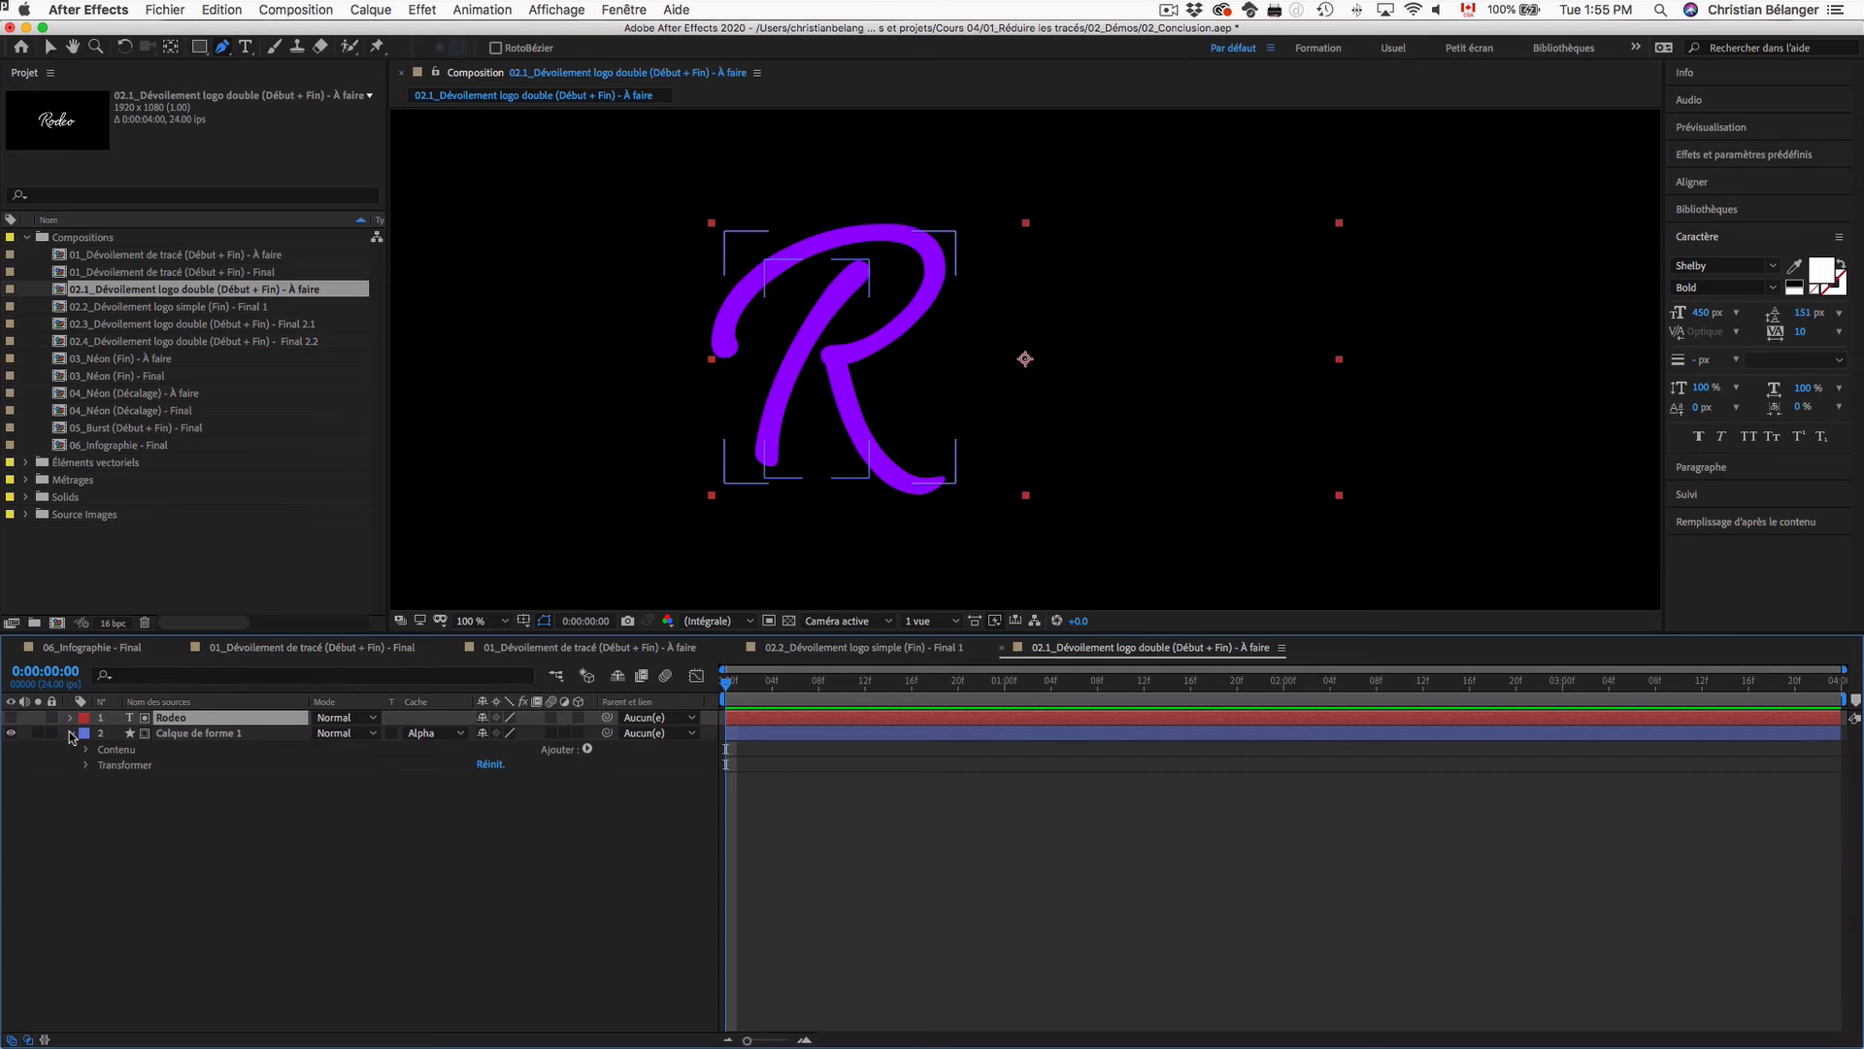
{"action": "left_click", "coordinate": [183, 734]}
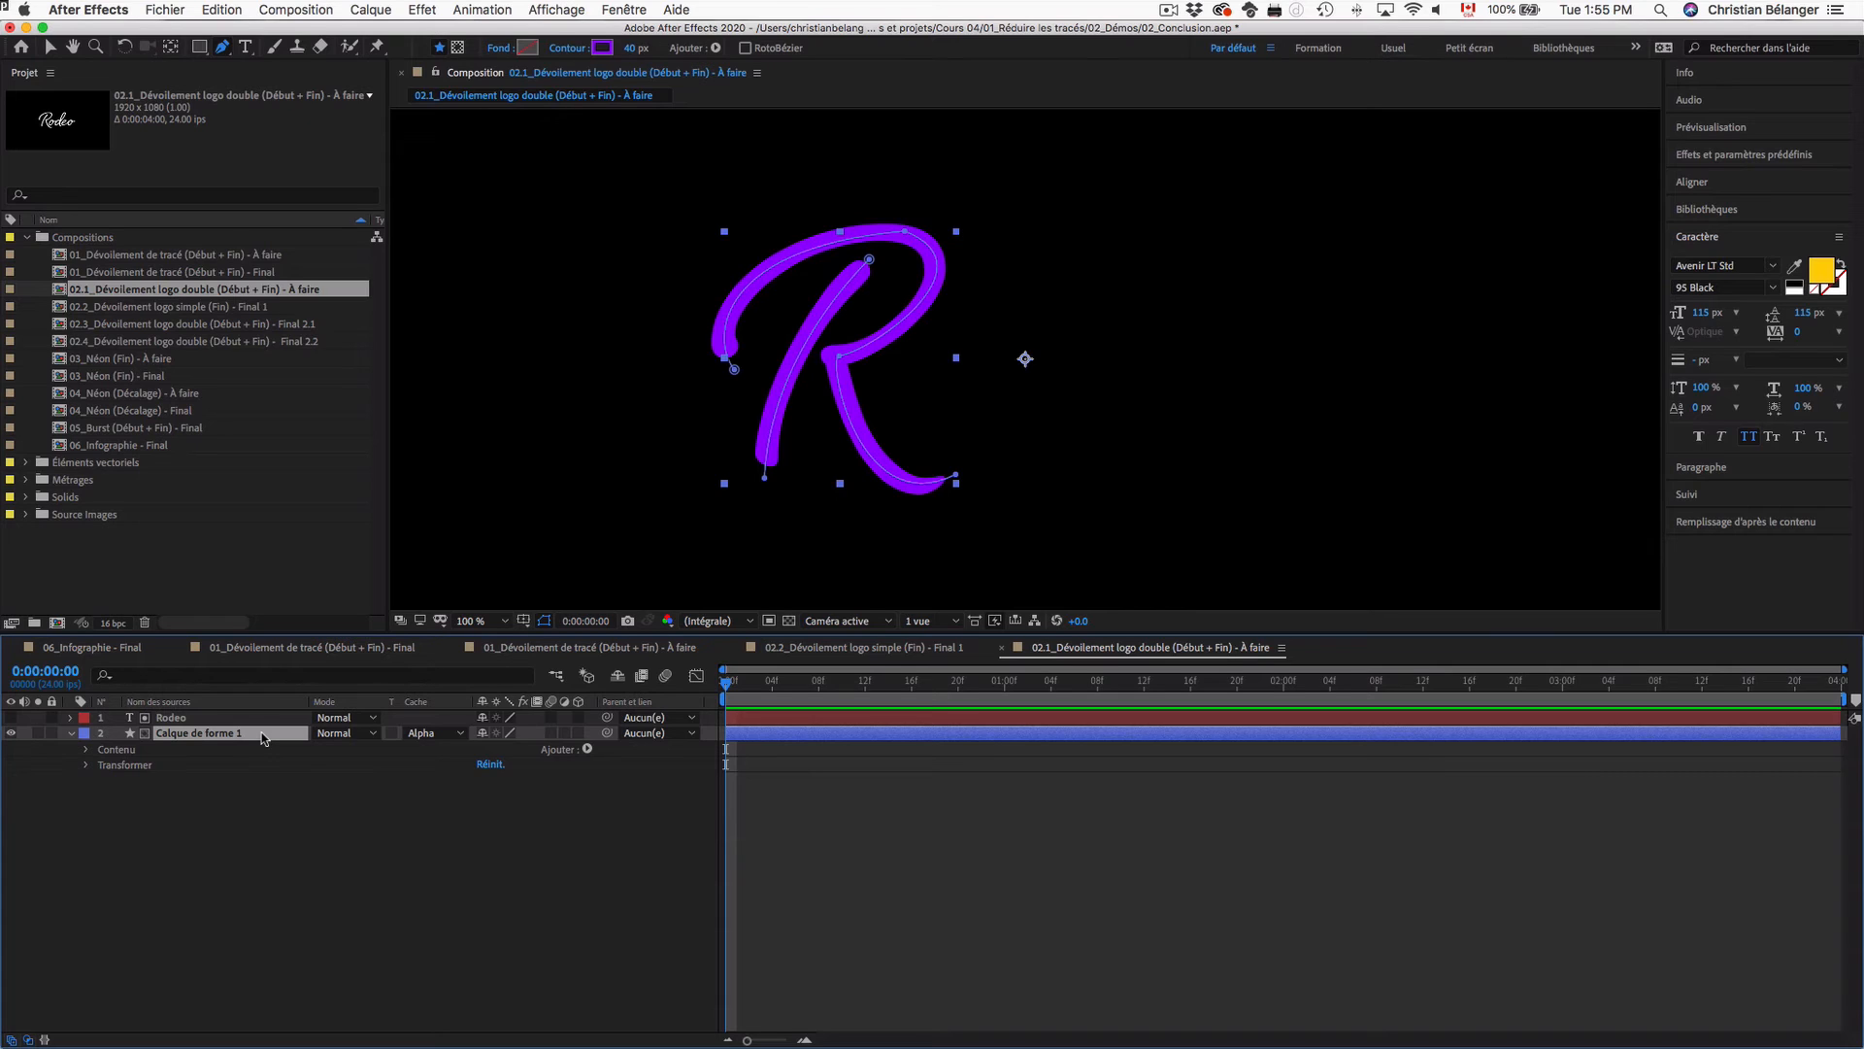
{"action": "left_click", "coordinate": [588, 749]}
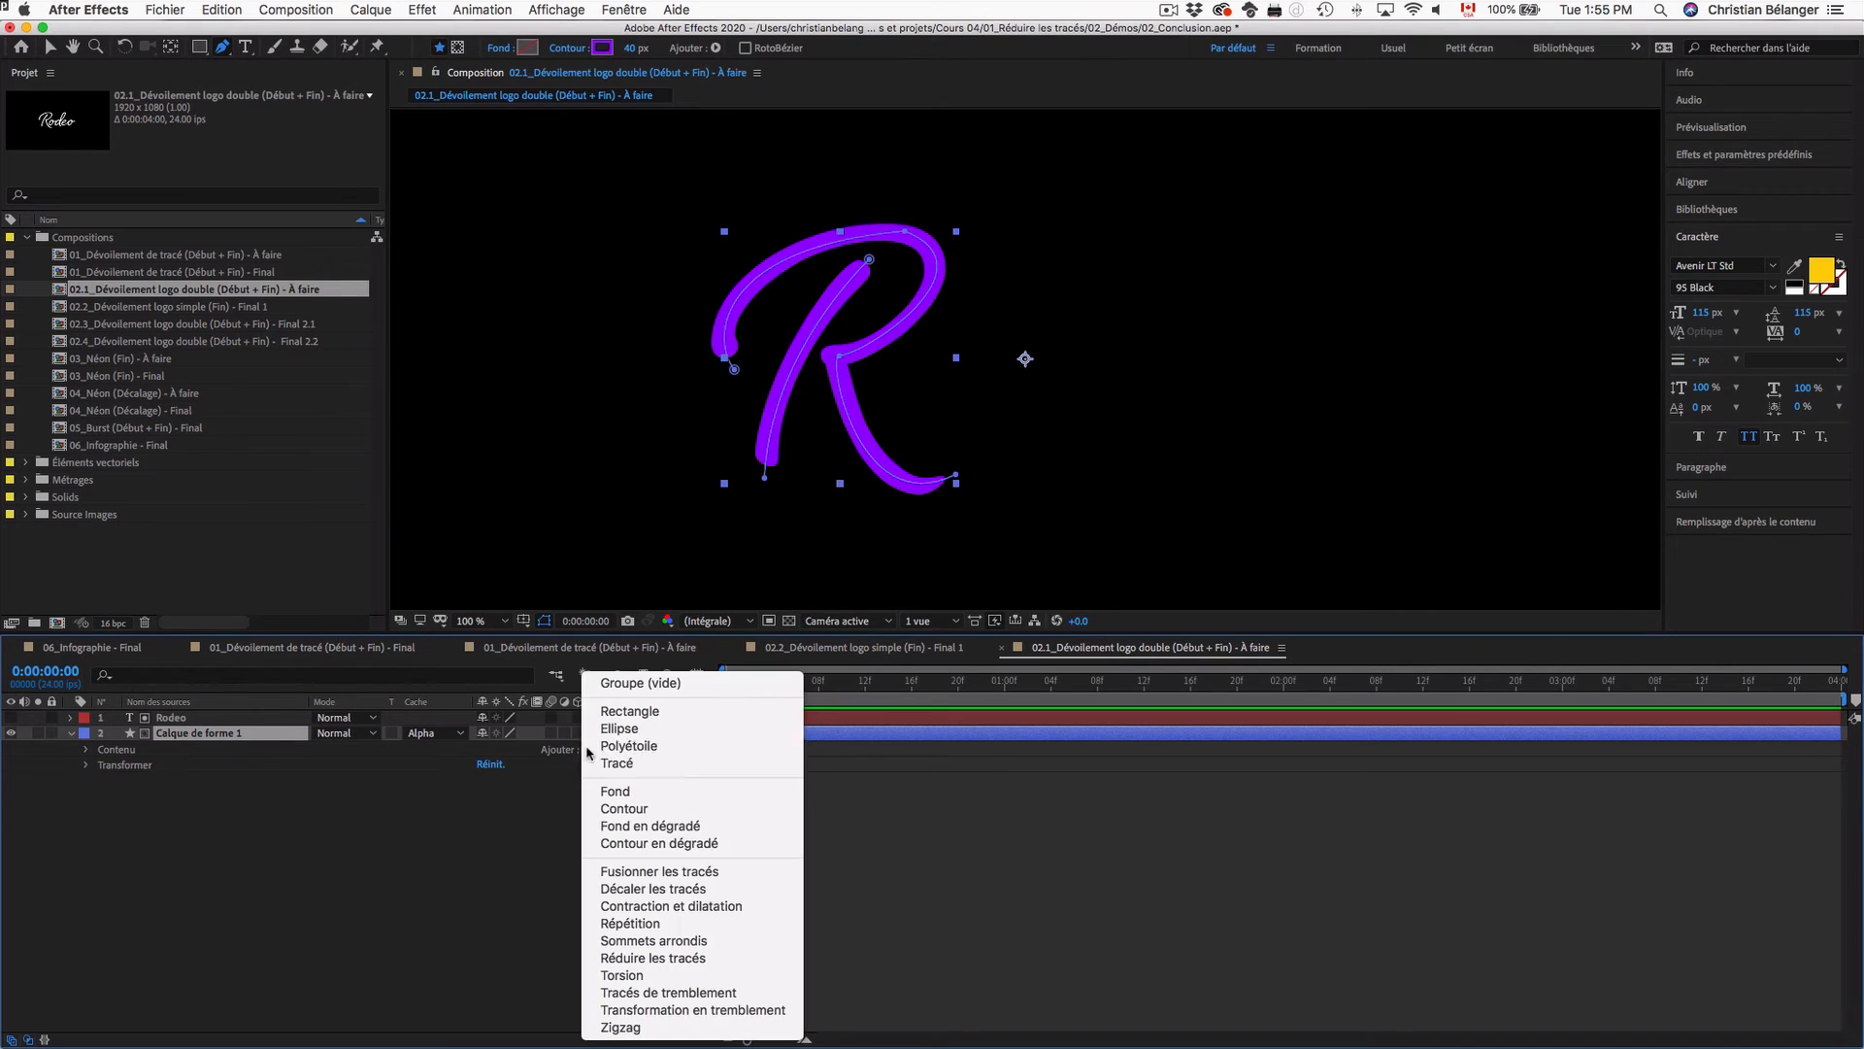
{"action": "left_click", "coordinate": [633, 957]}
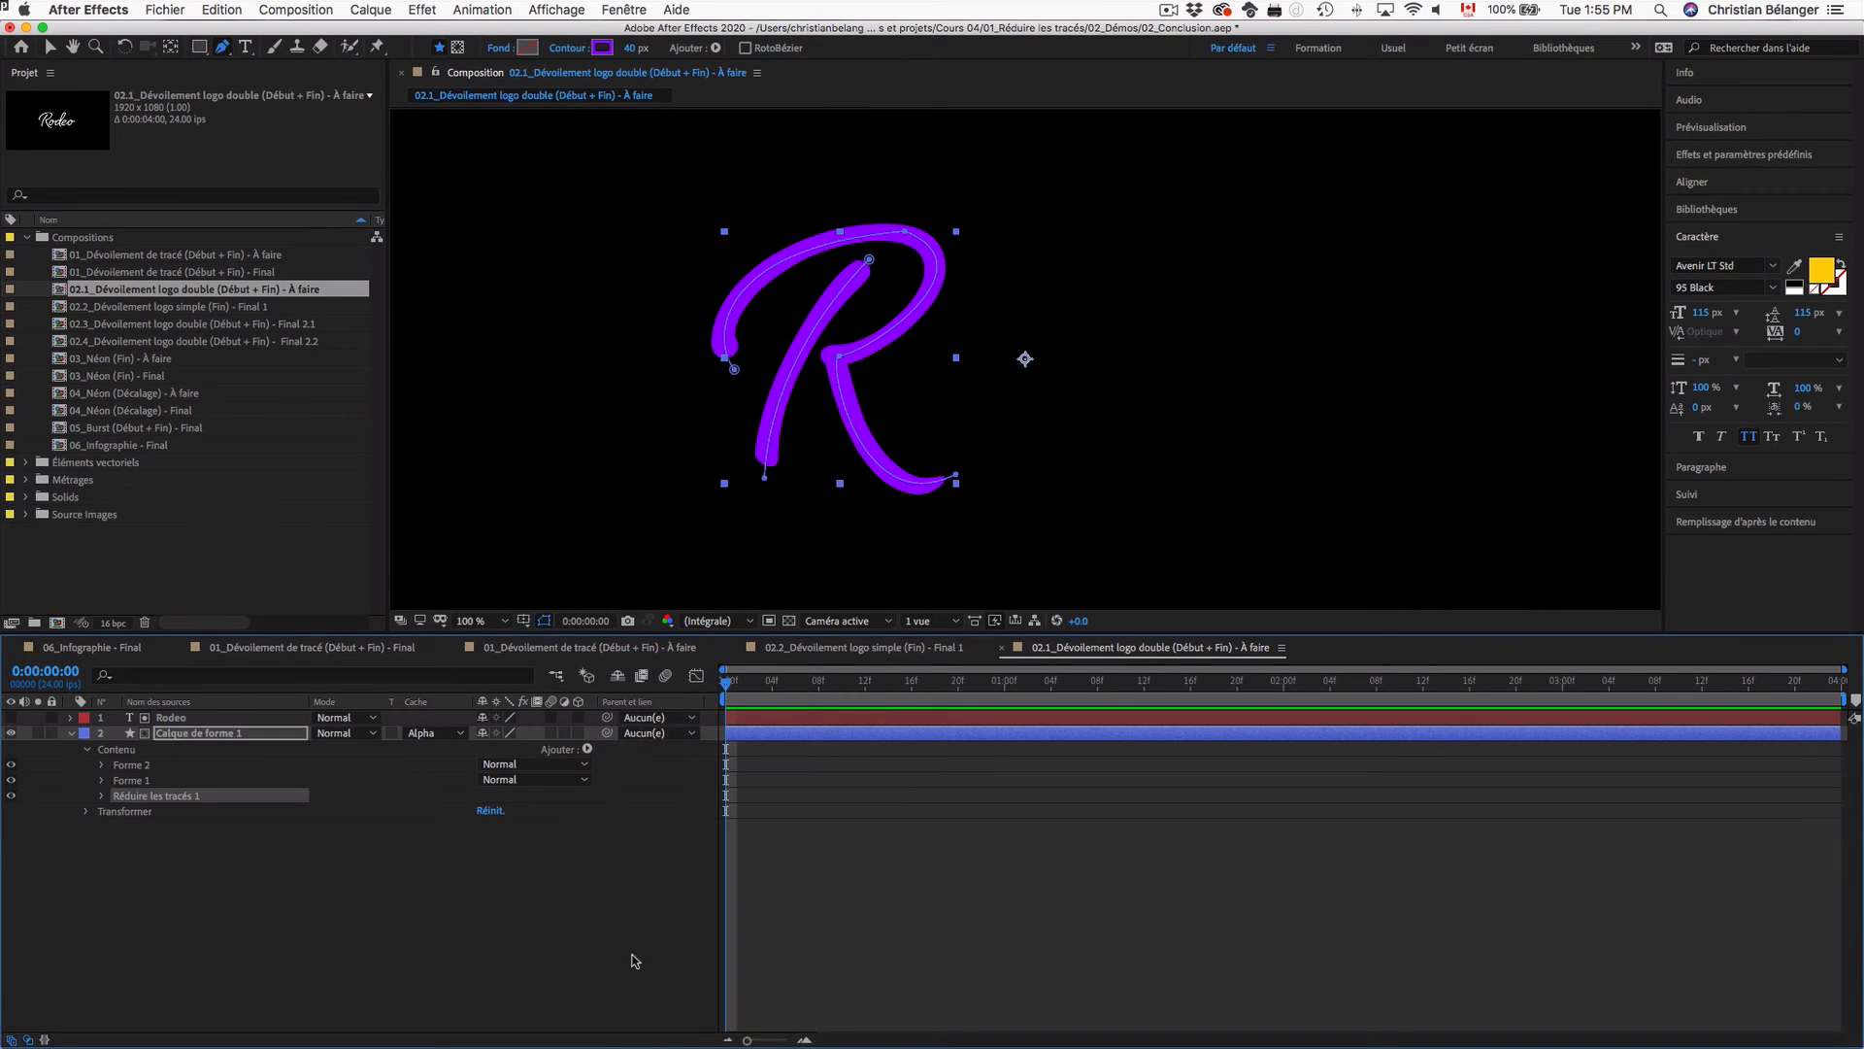
{"action": "left_click", "coordinate": [102, 796]}
Step: Keyframe the Fin property of Réduire les tracés from 0% at 0:00:00:00 to 100% at 0:00:00:16
{"action": "left_click_drag", "start_coordinate": [491, 832], "coordinate": [372, 831]}
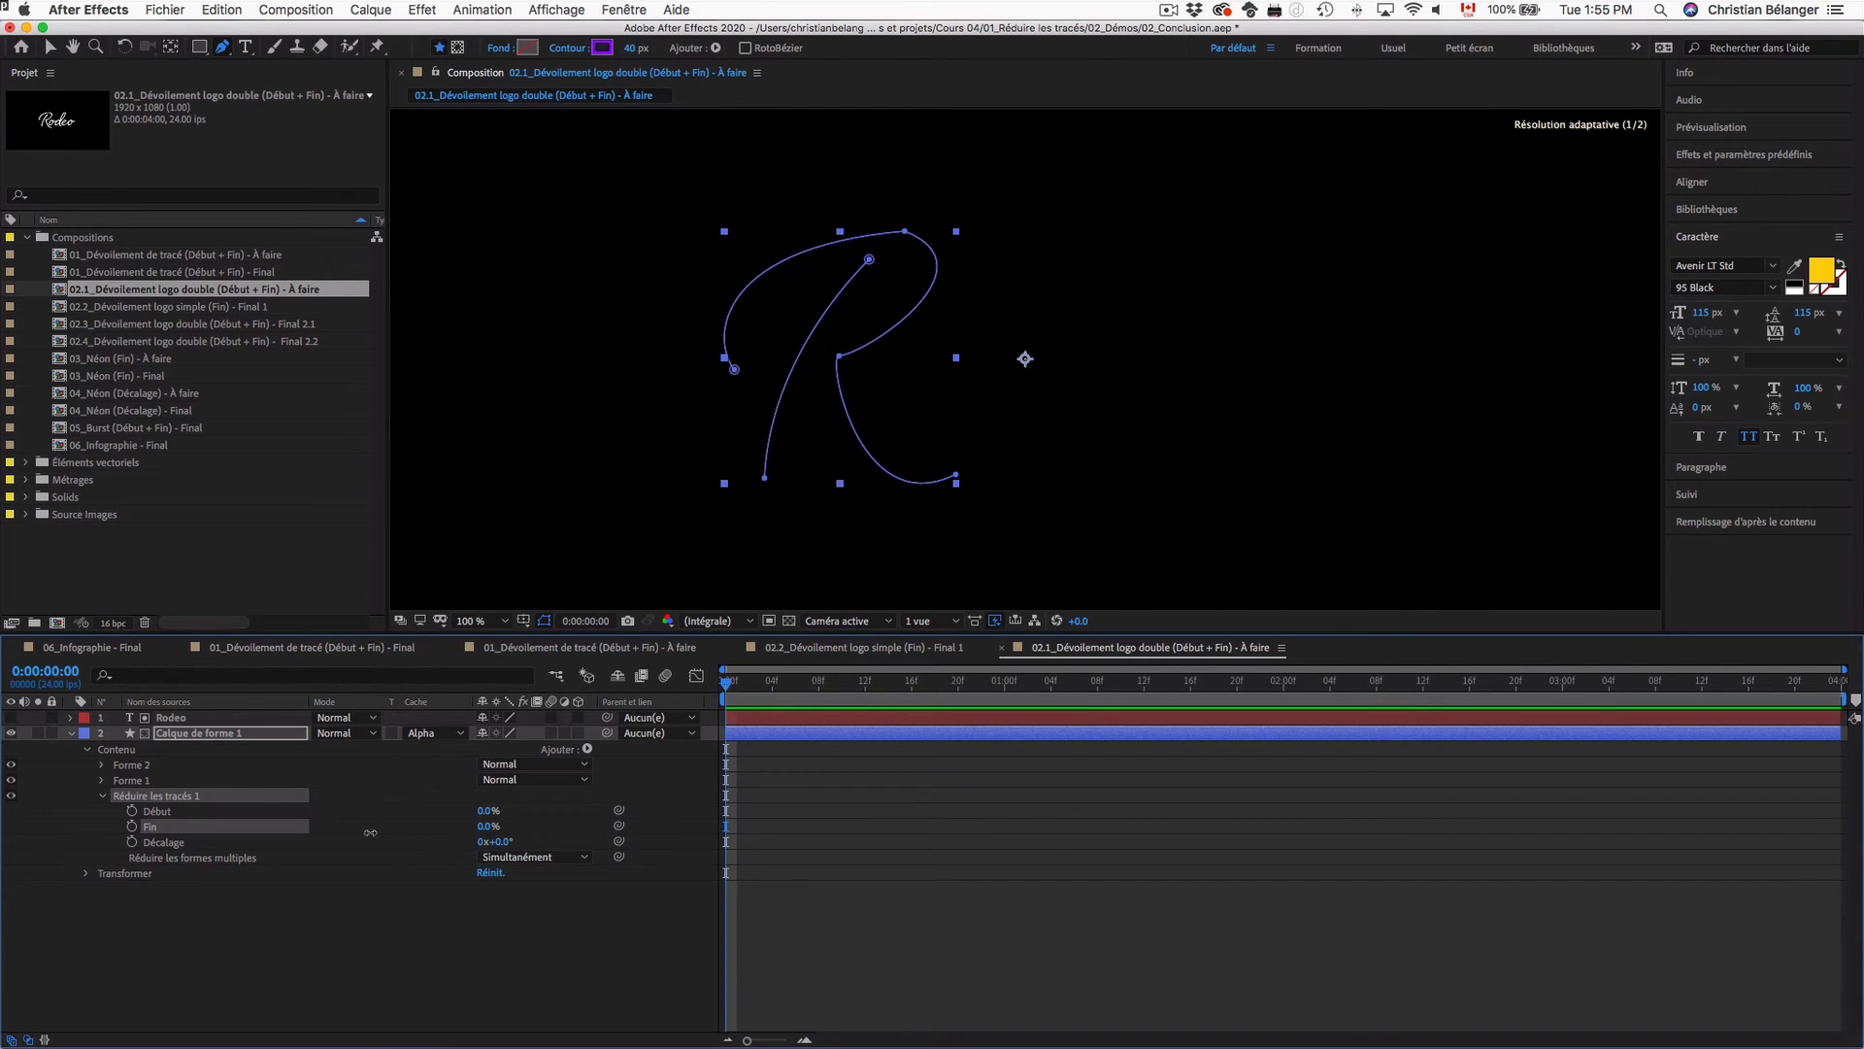
{"action": "left_click", "coordinate": [132, 826]}
{"action": "left_click", "coordinate": [912, 684]}
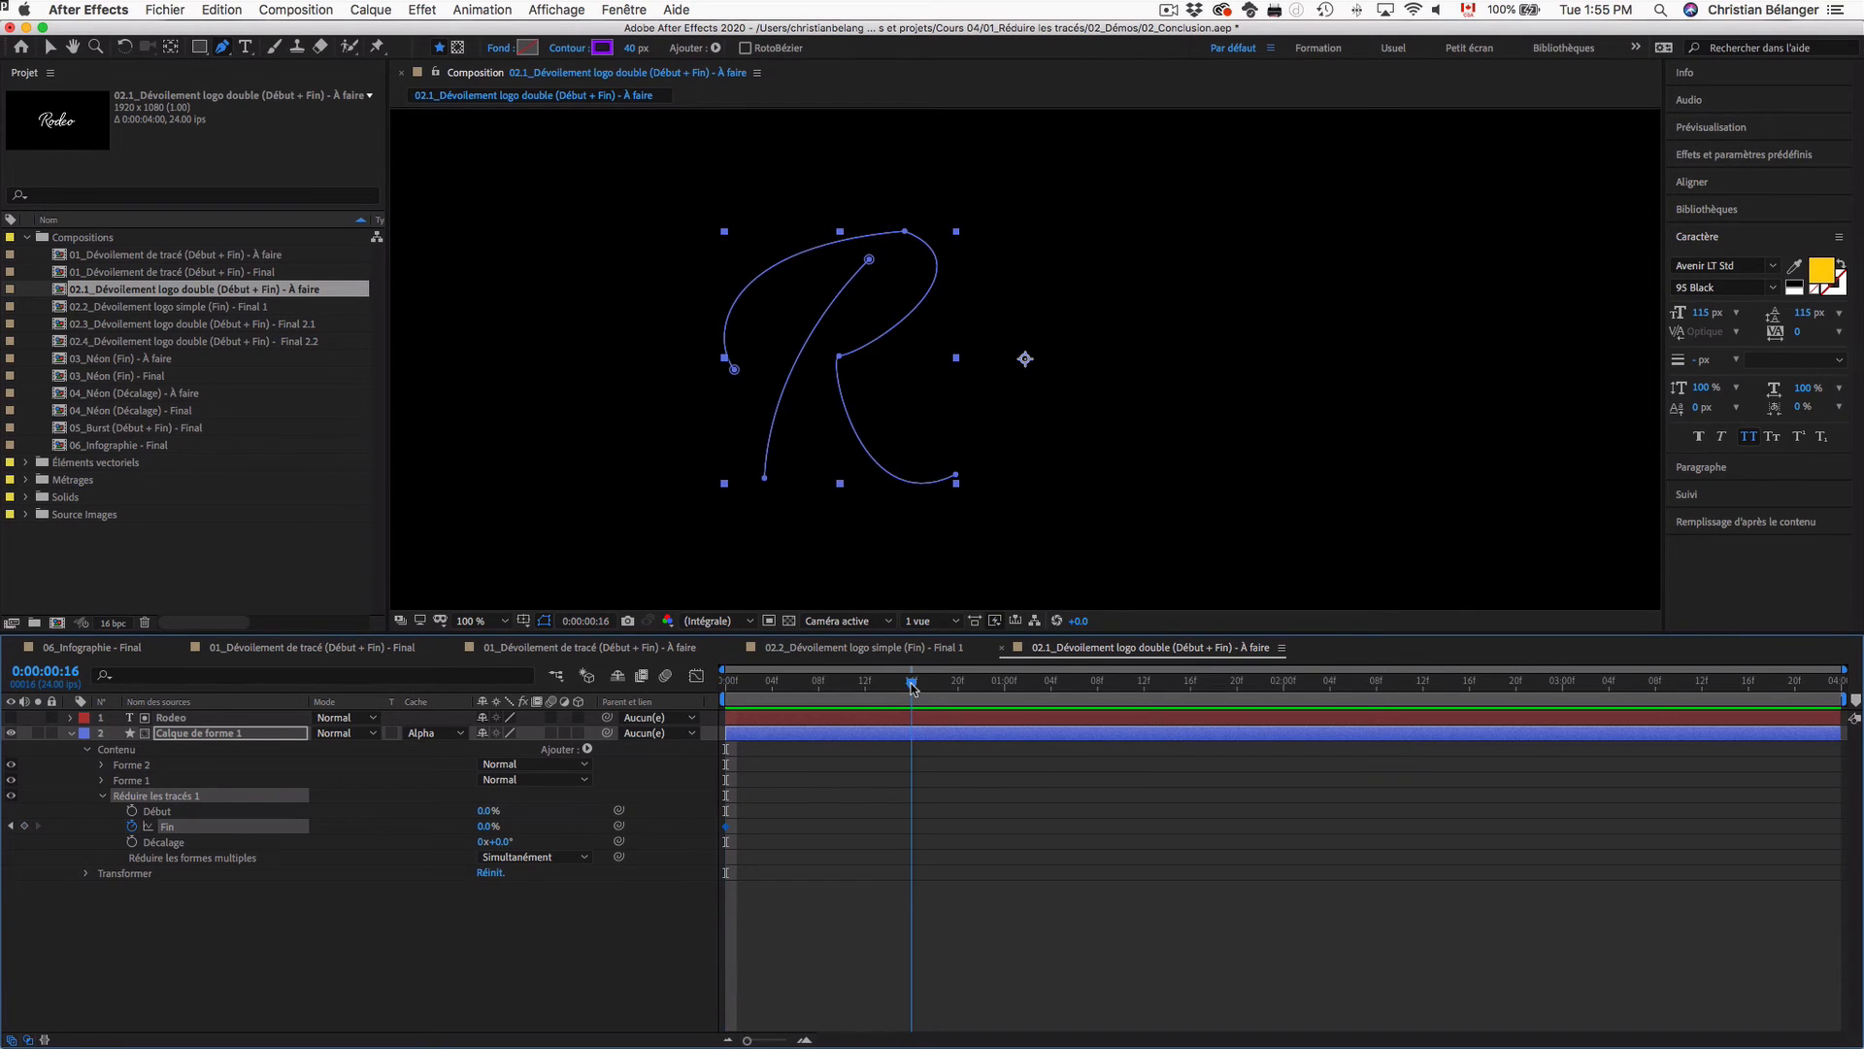
{"action": "left_click_drag", "start_coordinate": [482, 826], "coordinate": [675, 832]}
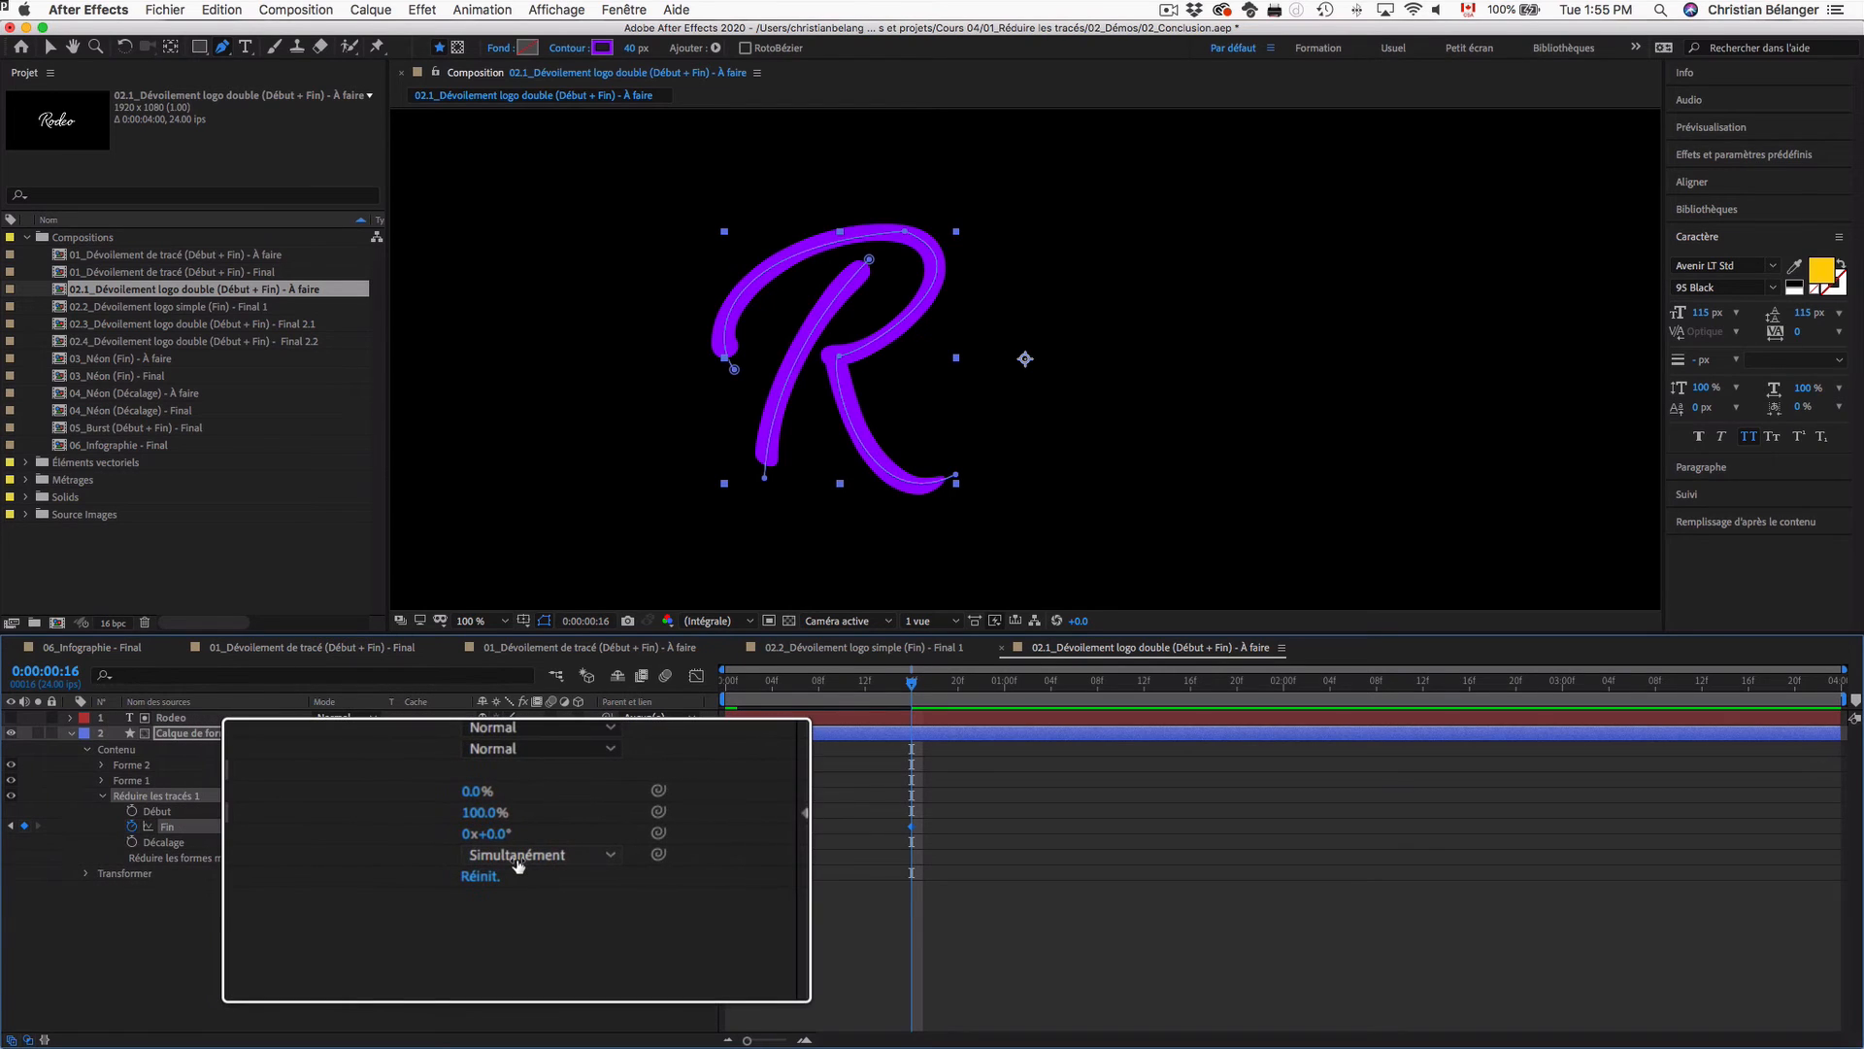
Step: Set Réduire les formes multiples to Individuellement and preview the R's drawing animation from the start
{"action": "left_click", "coordinate": [518, 863]}
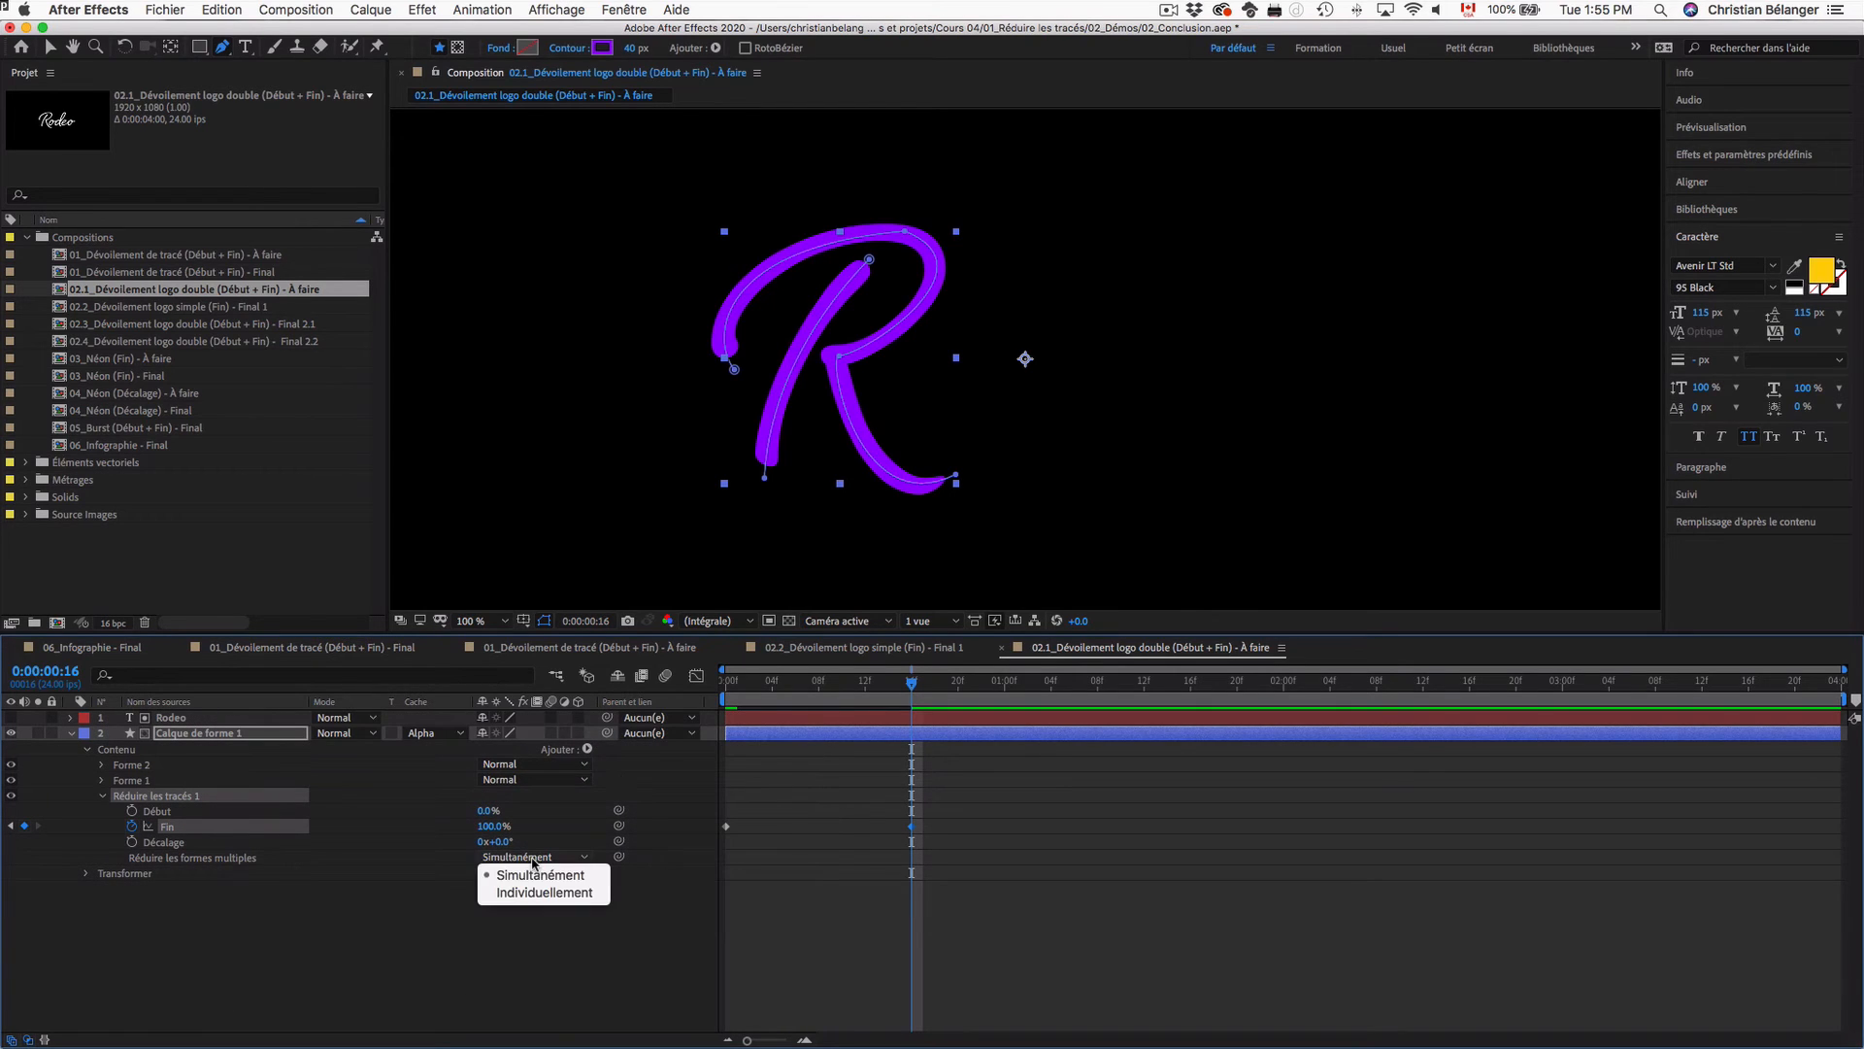
{"action": "left_click", "coordinate": [536, 892]}
{"action": "left_click_drag", "start_coordinate": [757, 679], "coordinate": [701, 680]}
{"action": "key", "text": "space"}
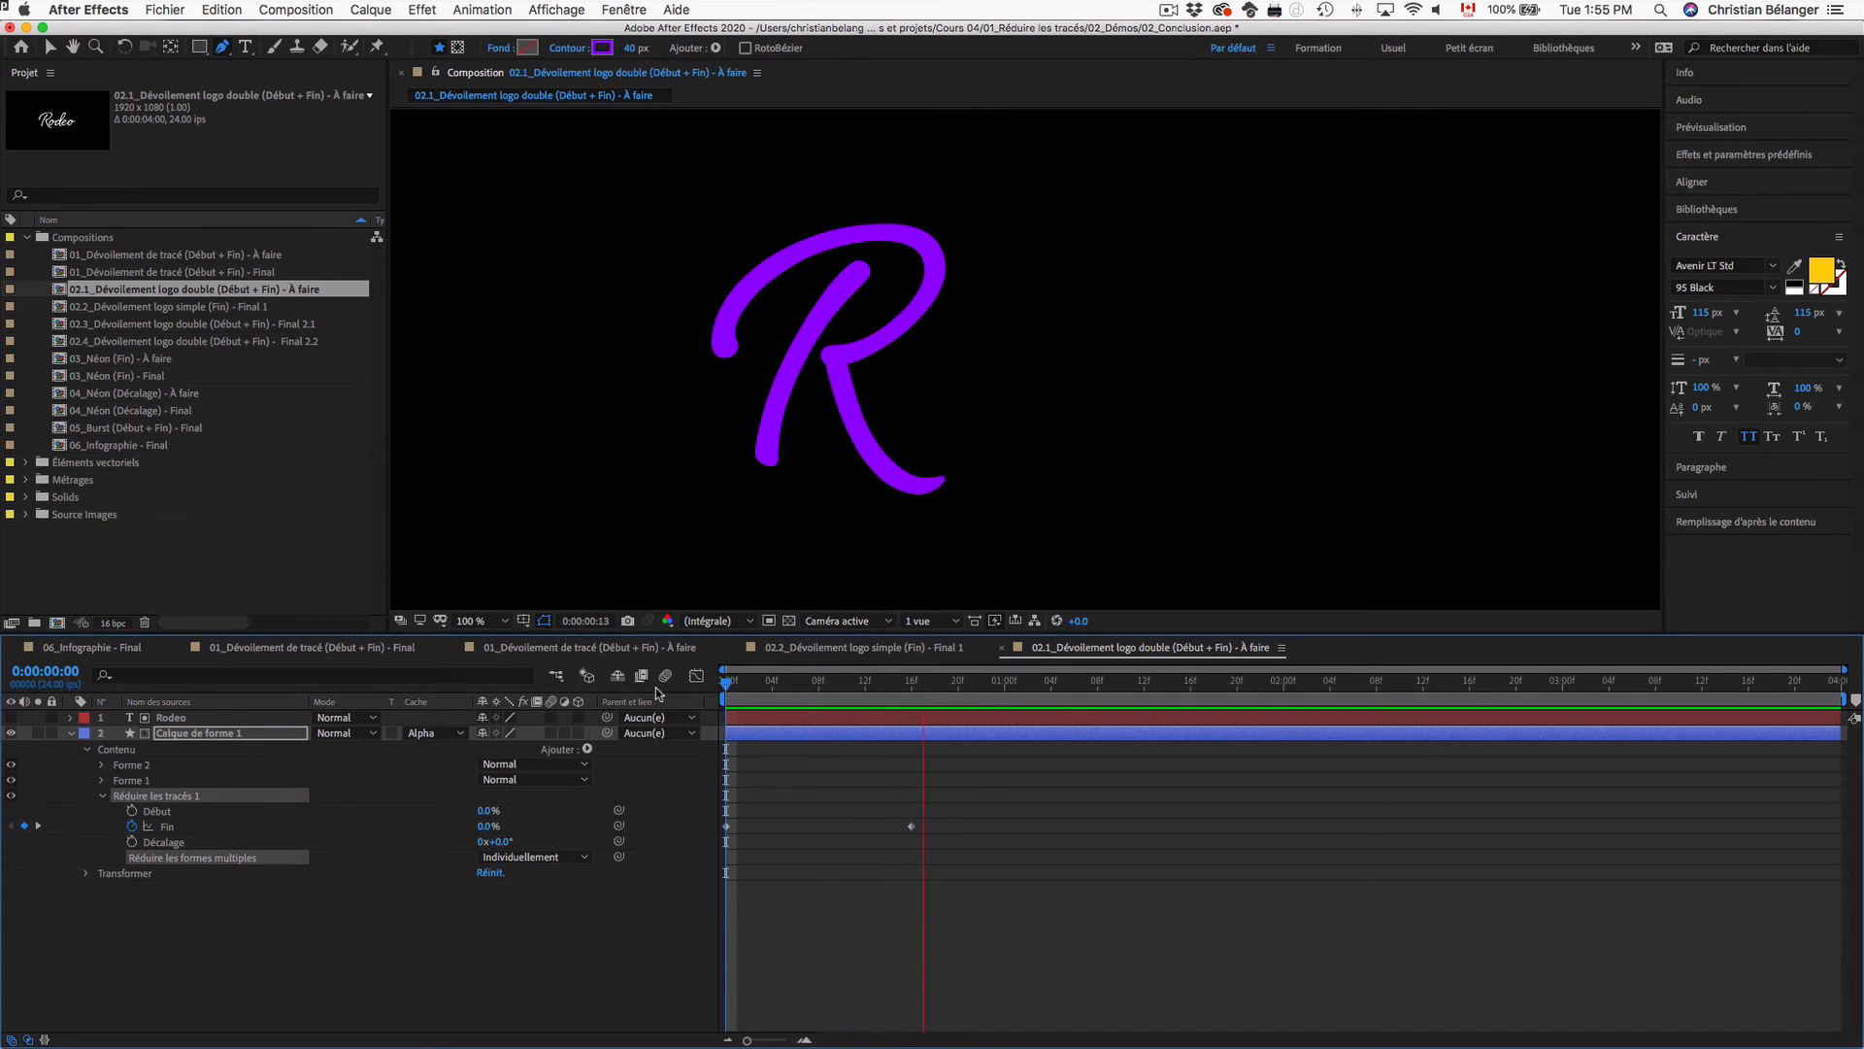
{"action": "key", "text": "space"}
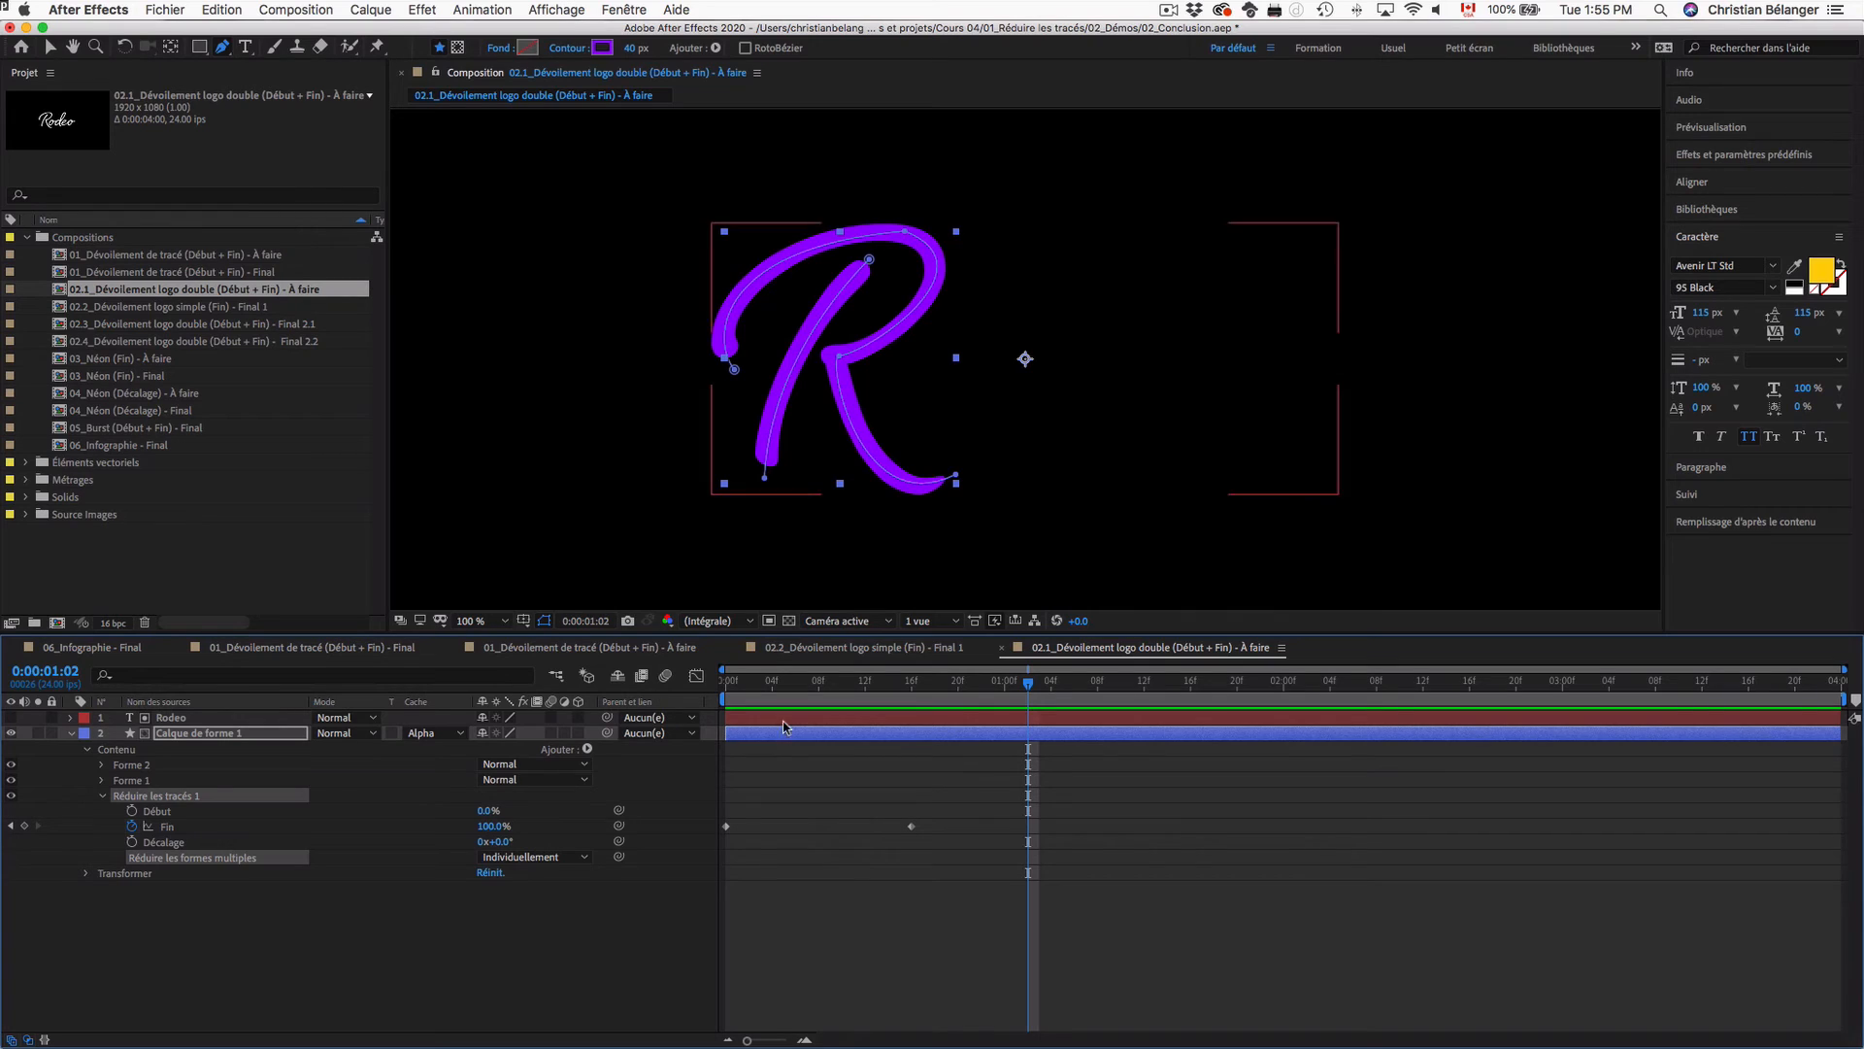
Step: At 0:00:00:16, collapse Calque de forme 1 and compare it with the Rodeo text by temporarily swapping the two layers' visibility
{"action": "left_click", "coordinate": [912, 684]}
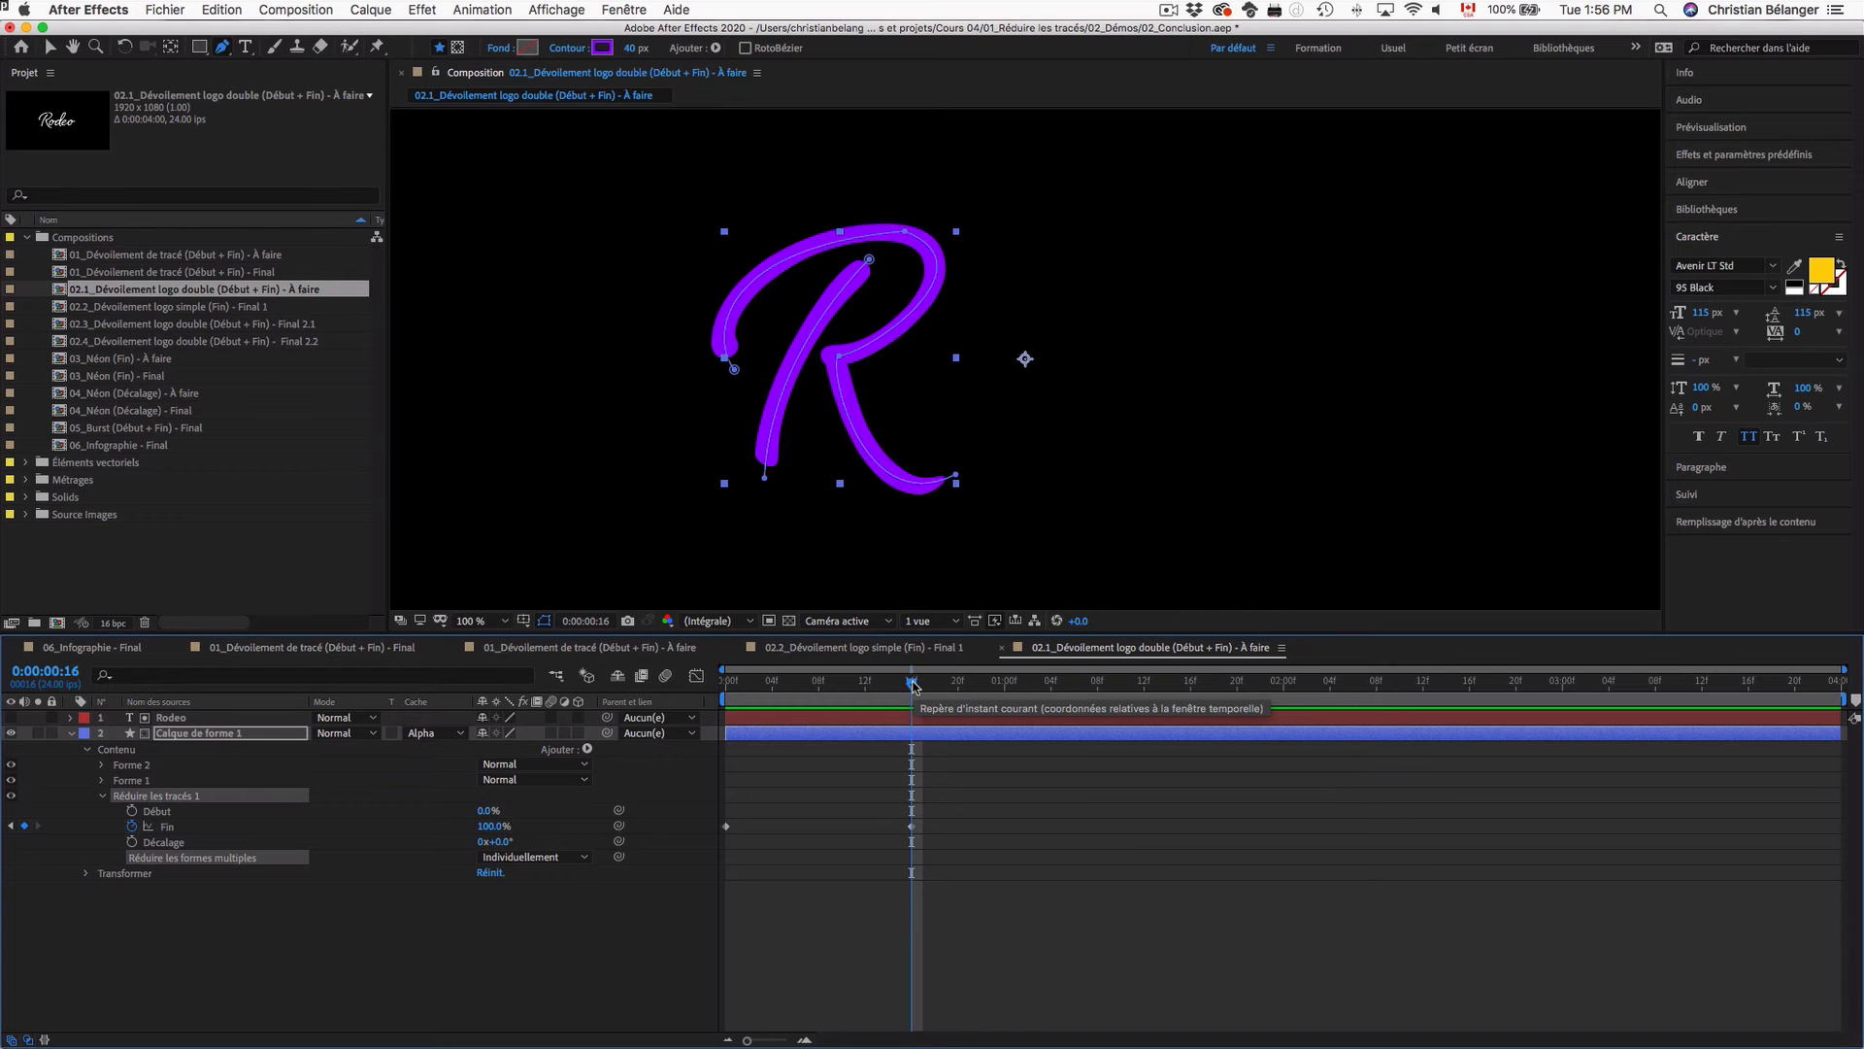
{"action": "left_click", "coordinate": [71, 734]}
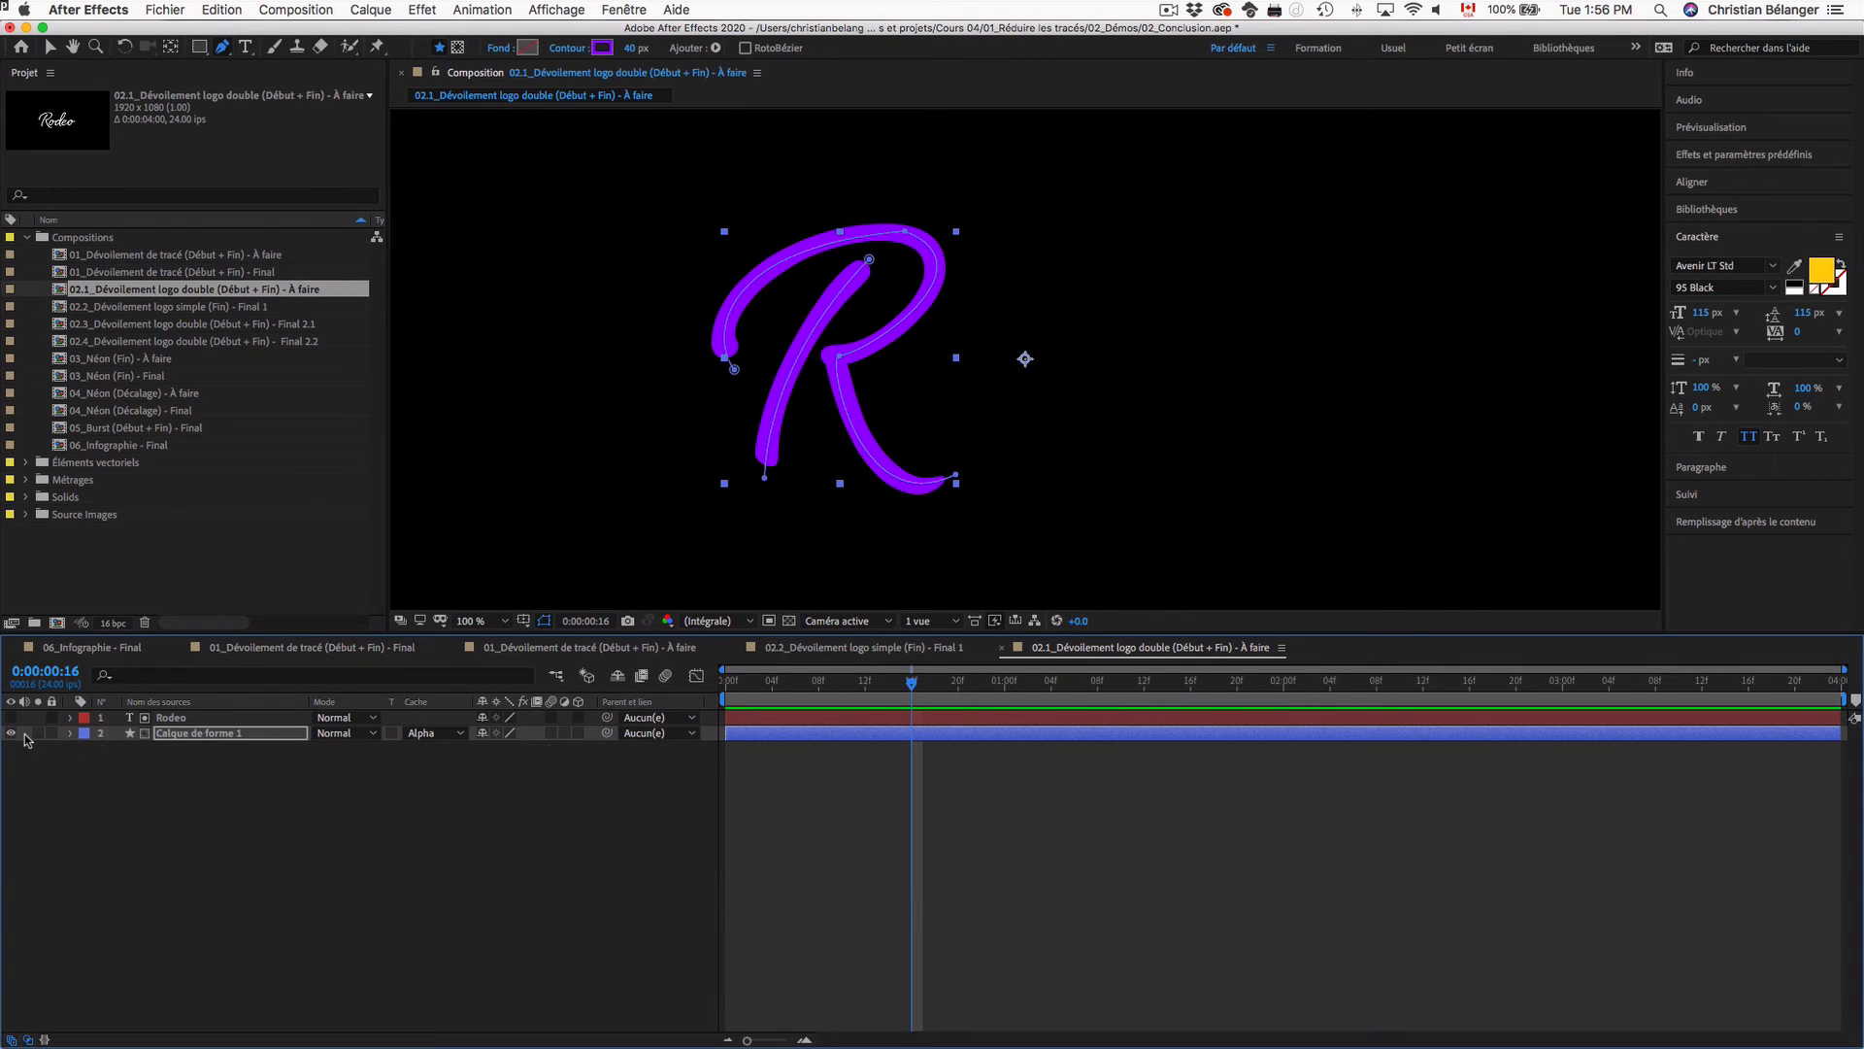
{"action": "left_click", "coordinate": [10, 733]}
{"action": "left_click", "coordinate": [10, 717]}
{"action": "left_click", "coordinate": [129, 718]}
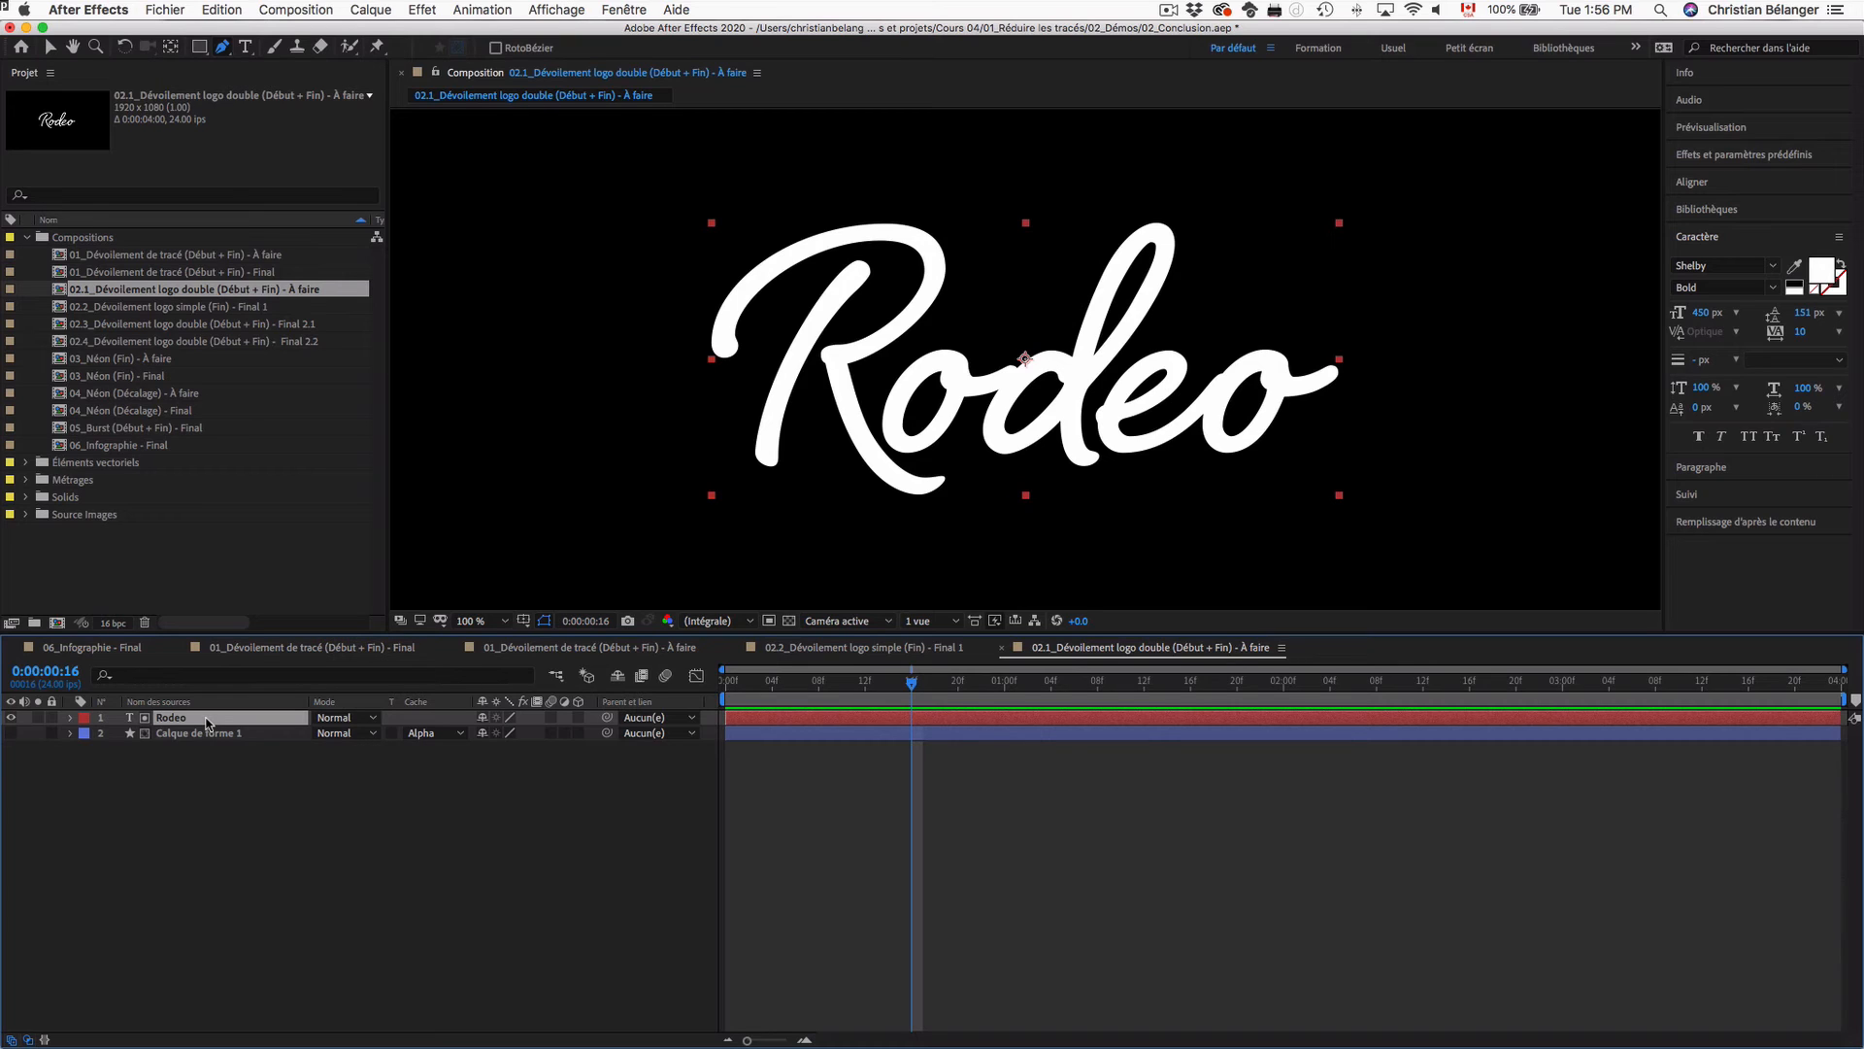
{"action": "left_click", "coordinate": [10, 717]}
{"action": "left_click", "coordinate": [11, 733]}
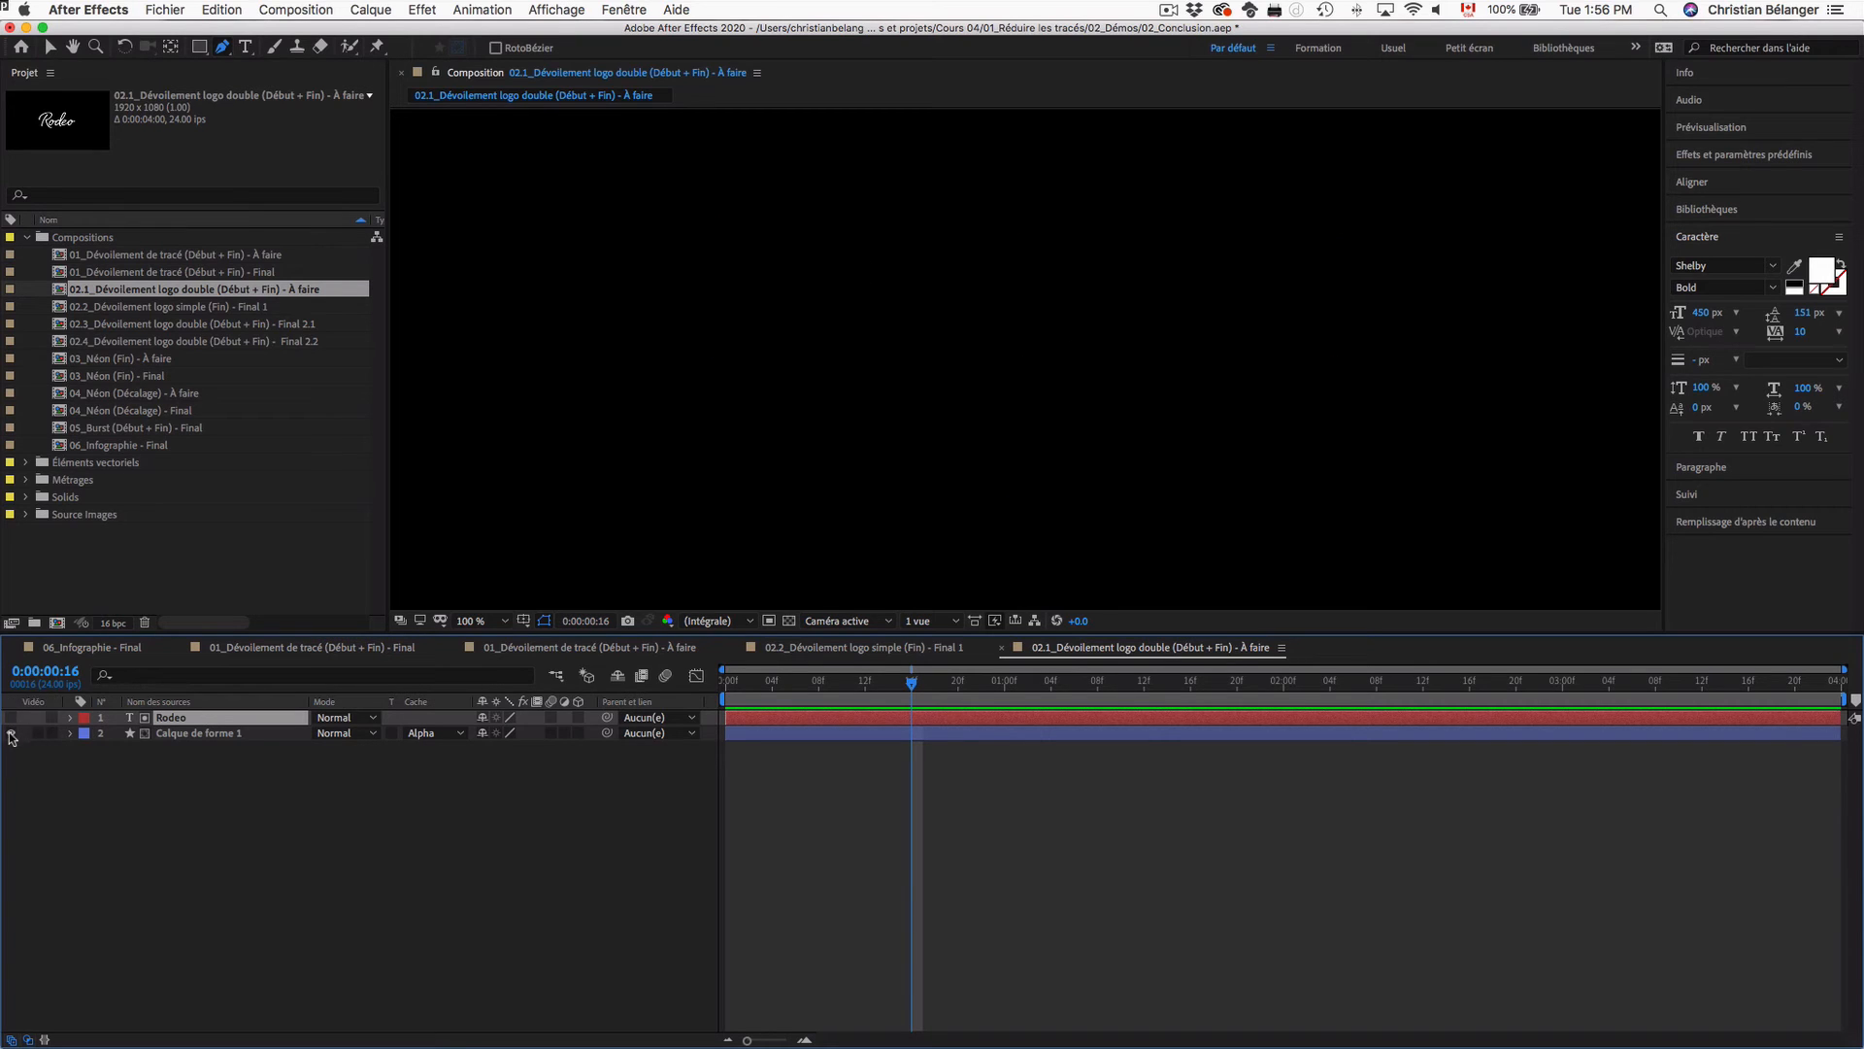
Step: Remove the track matte from Calque de forme 1 and show the Rodeo layer over the strokes
{"action": "left_click", "coordinate": [184, 731]}
{"action": "left_click", "coordinate": [432, 733]}
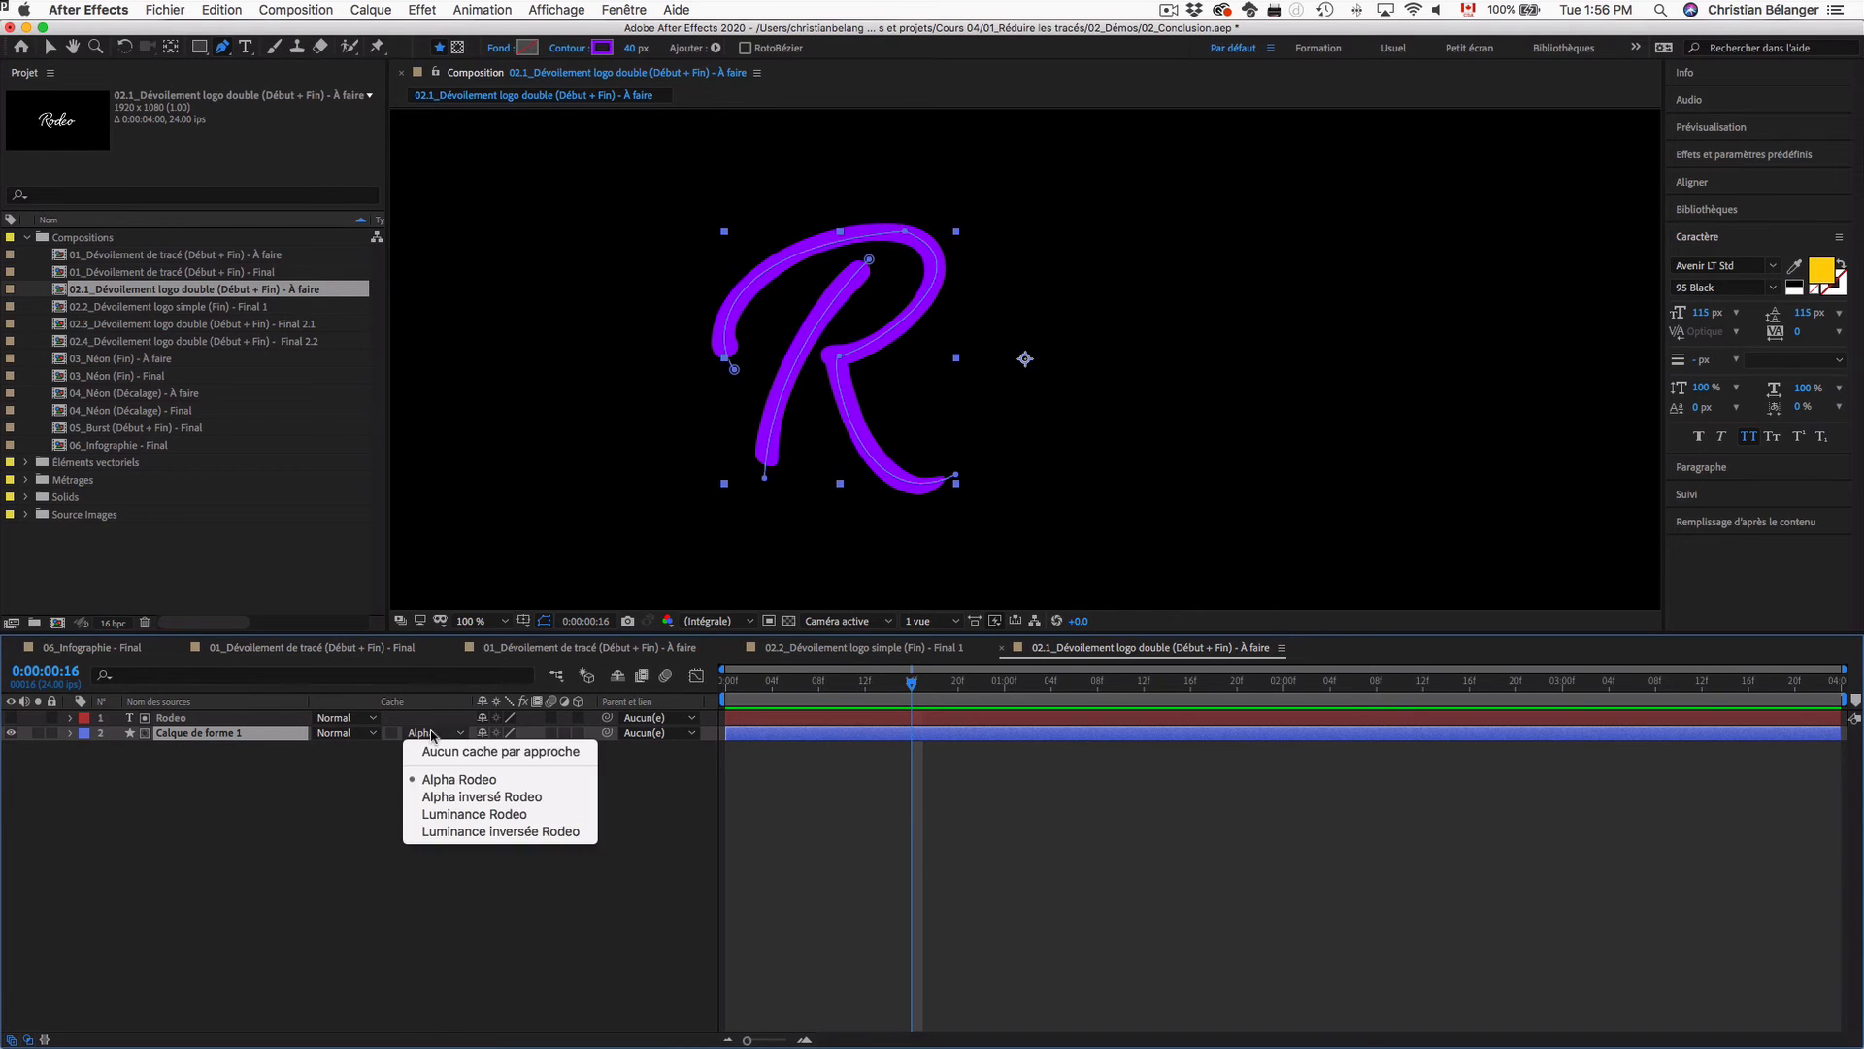
{"action": "left_click", "coordinate": [432, 752]}
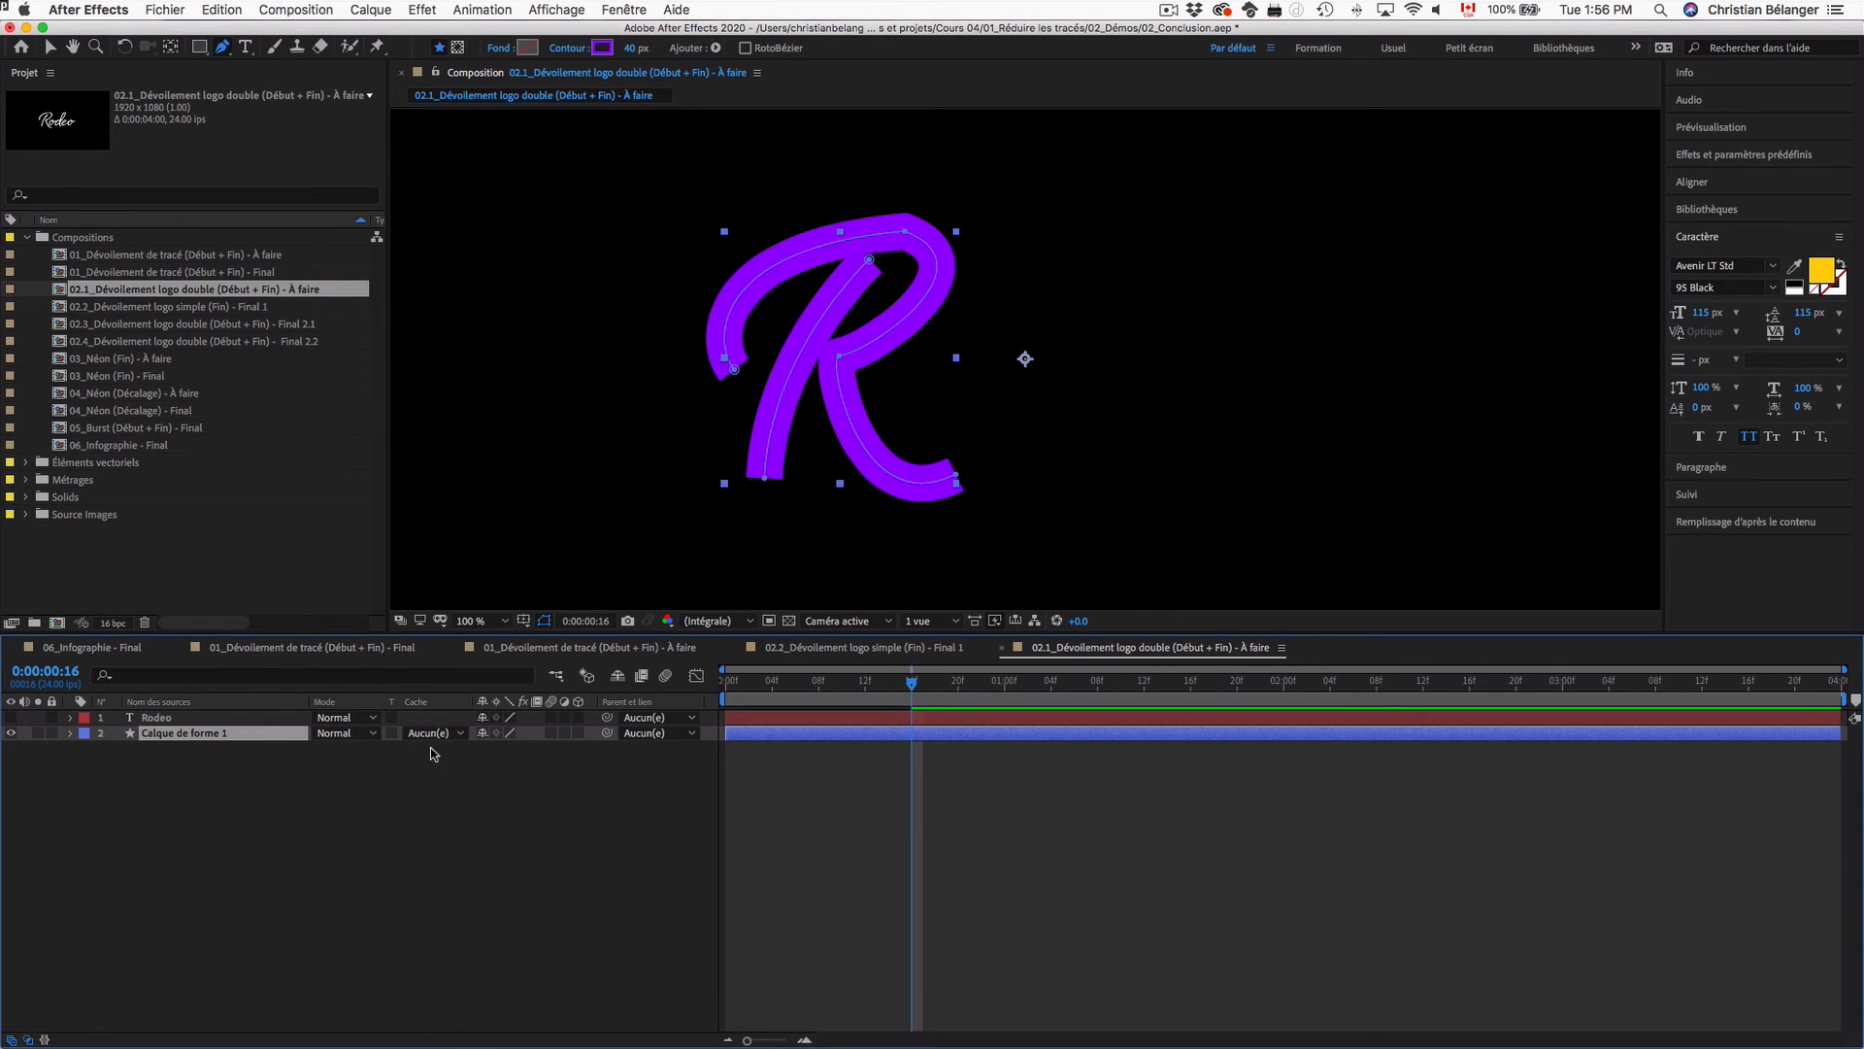
{"action": "left_click", "coordinate": [10, 718]}
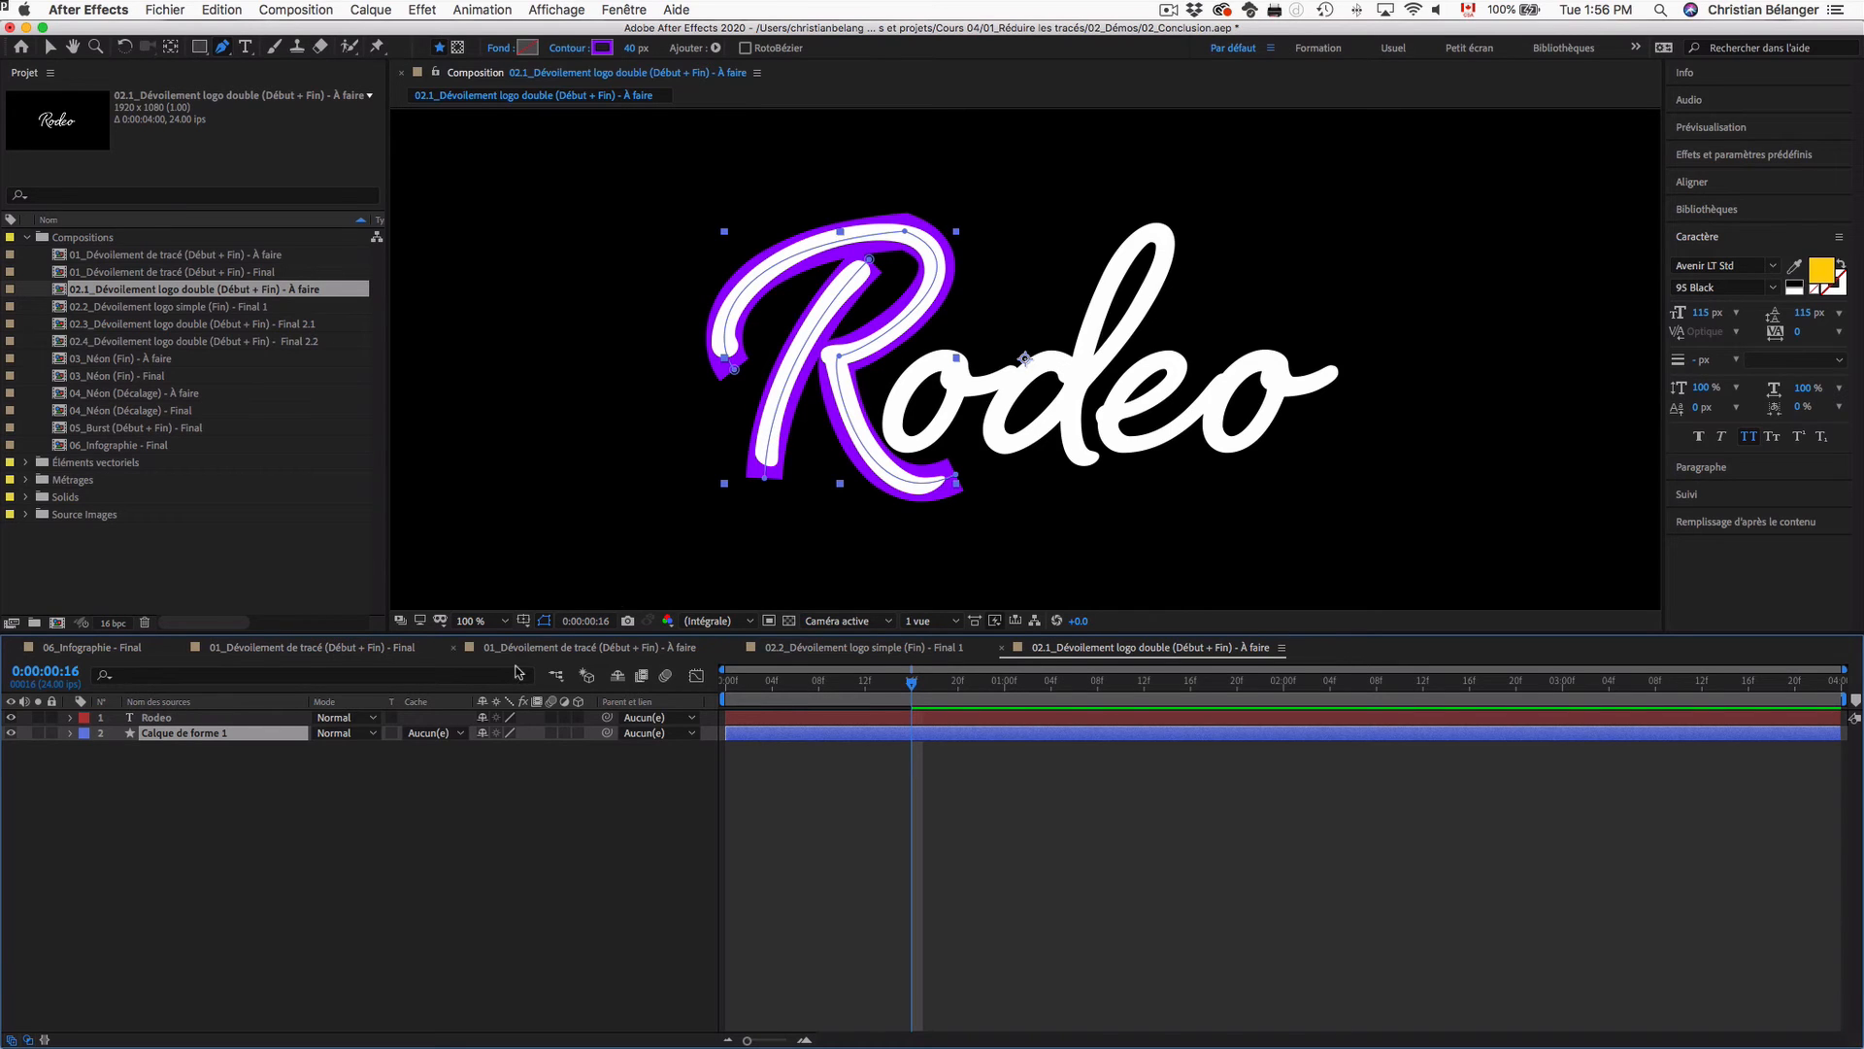
Step: Restore the Alpha Rodeo track matte on Calque de forme 1
{"action": "left_click", "coordinate": [251, 718]}
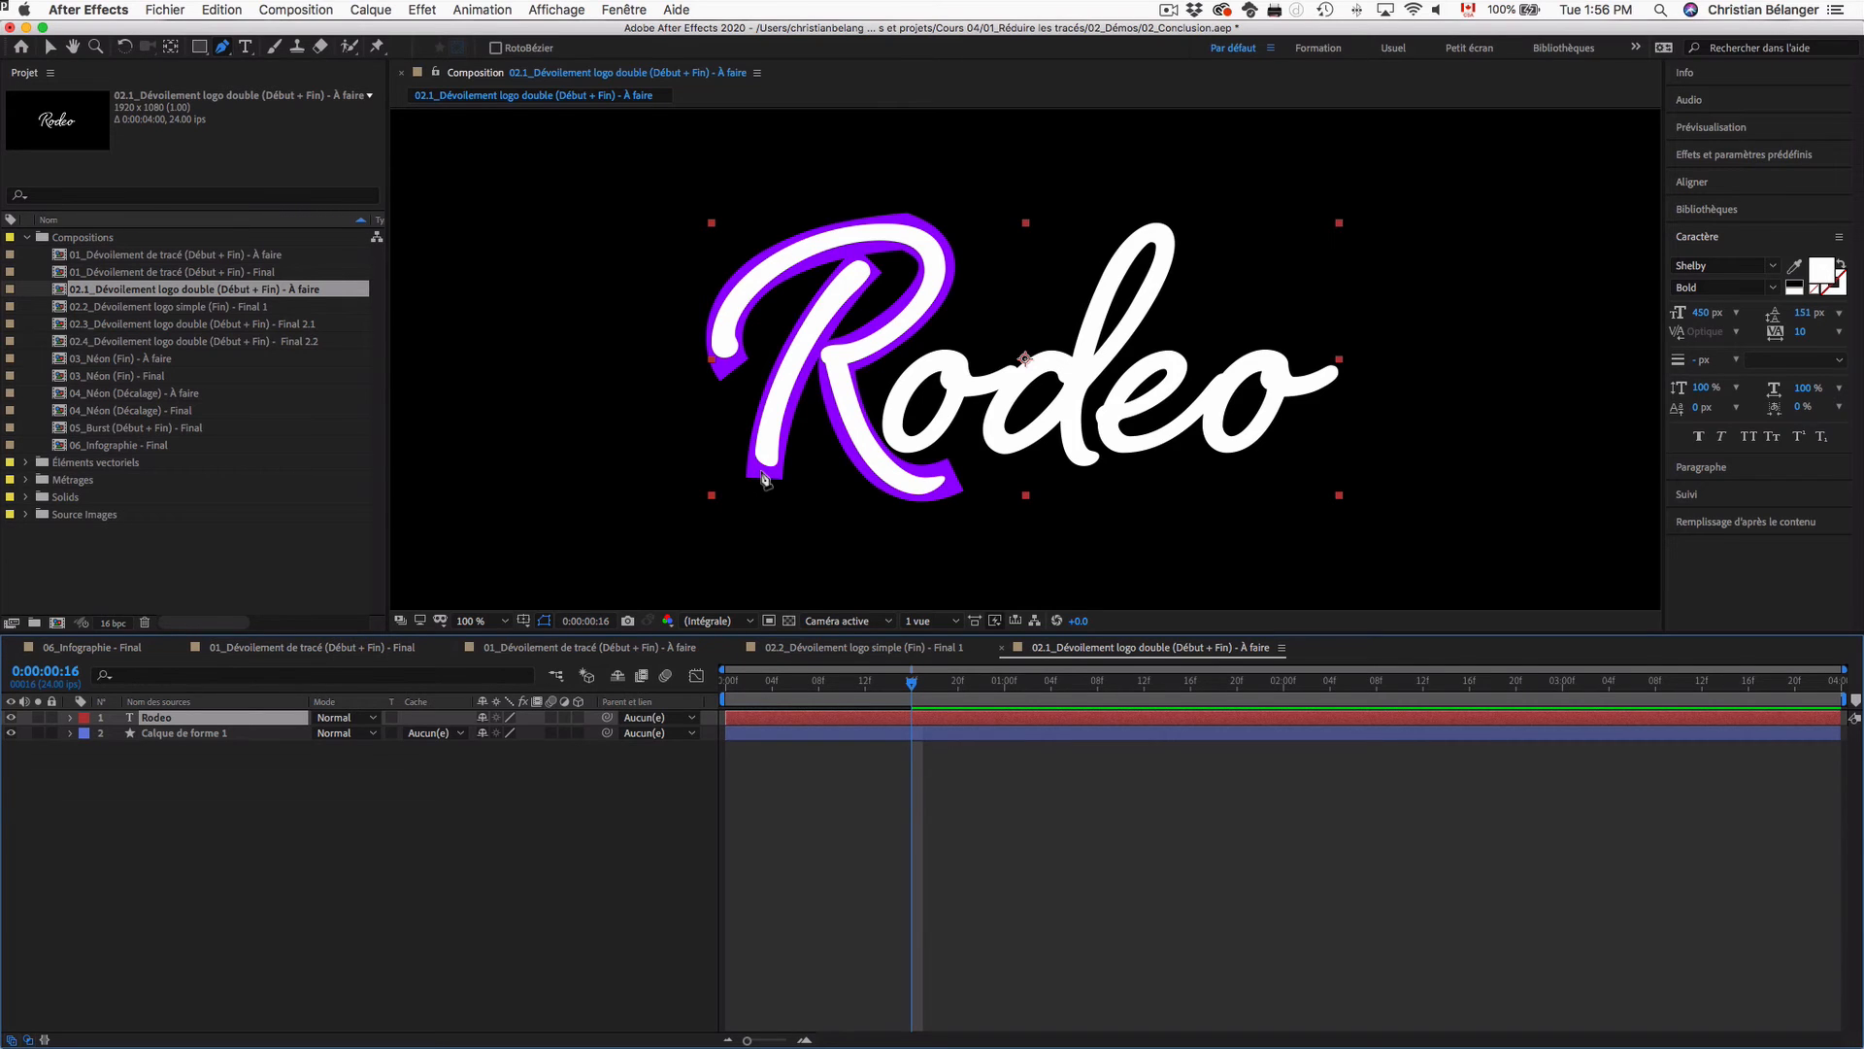
{"action": "left_click", "coordinate": [437, 733]}
{"action": "left_click", "coordinate": [442, 780]}
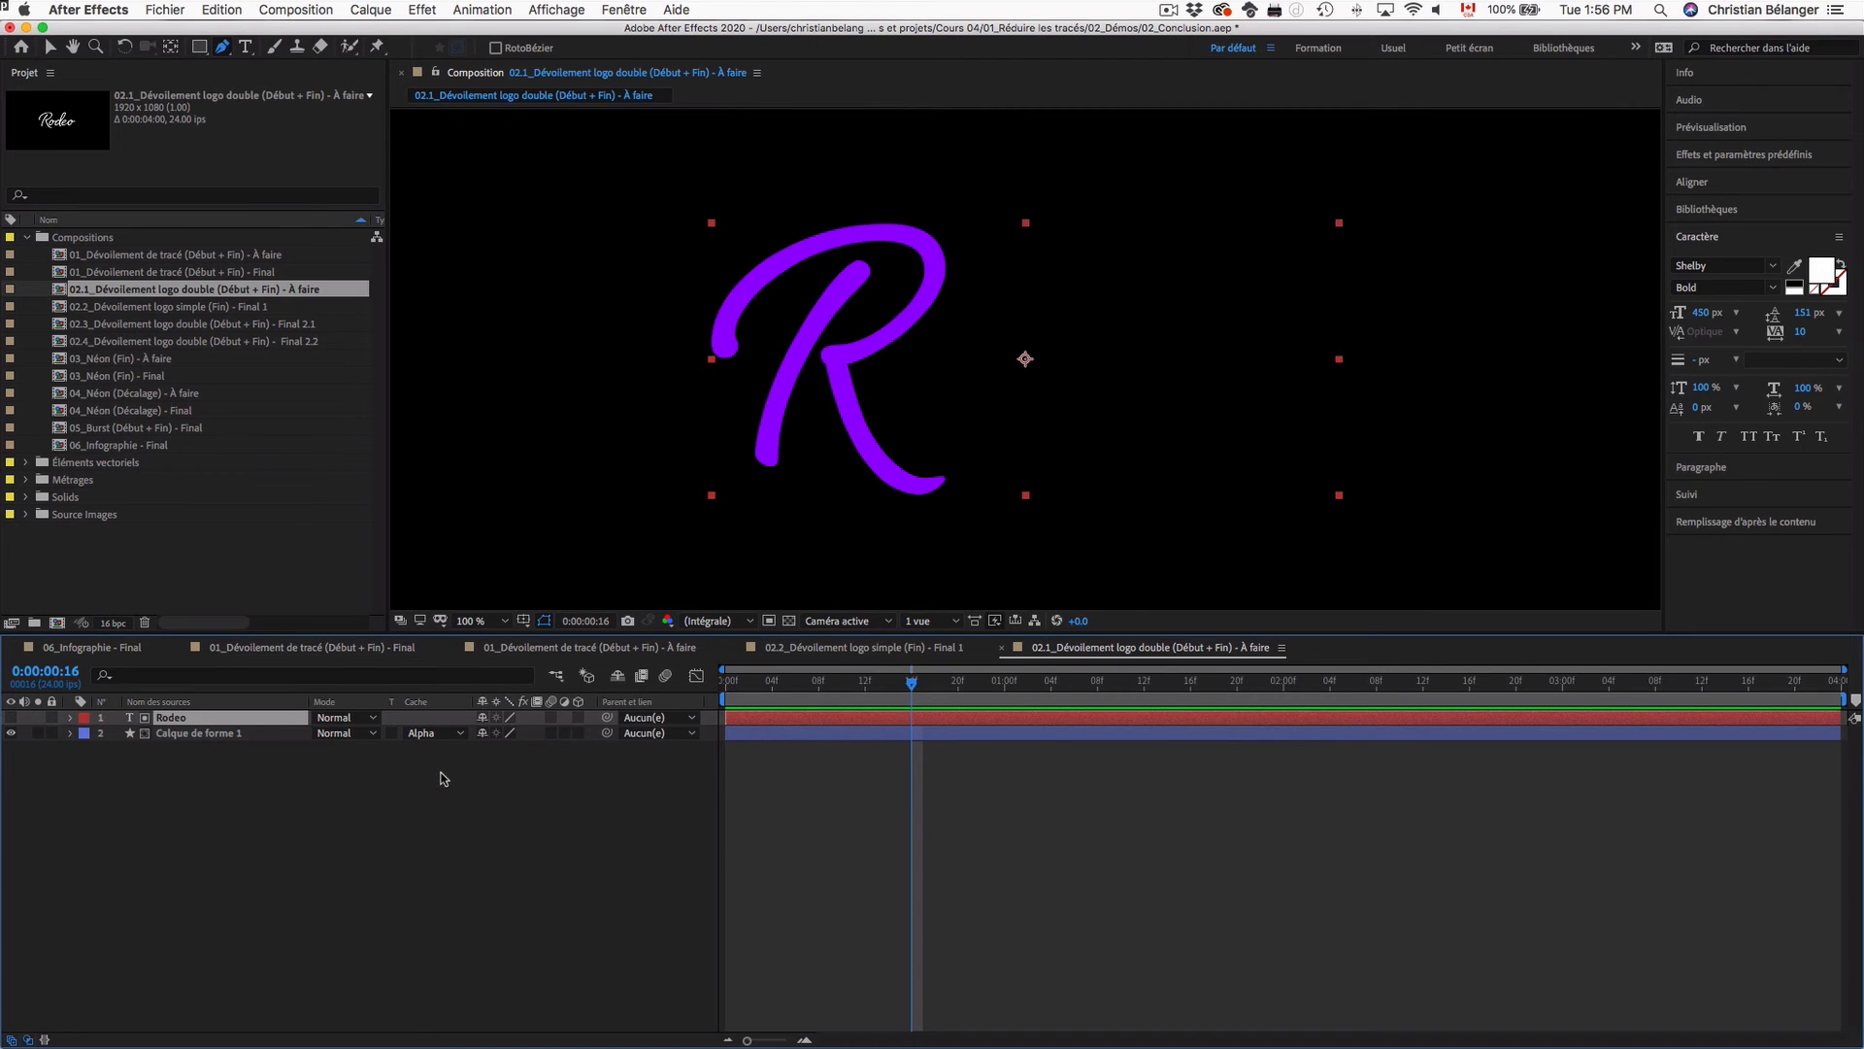
Step: Expand Calque de forme 1, select its Réduire les tracés 1 and preview the R's drawing animation from the start
{"action": "left_click", "coordinate": [180, 734]}
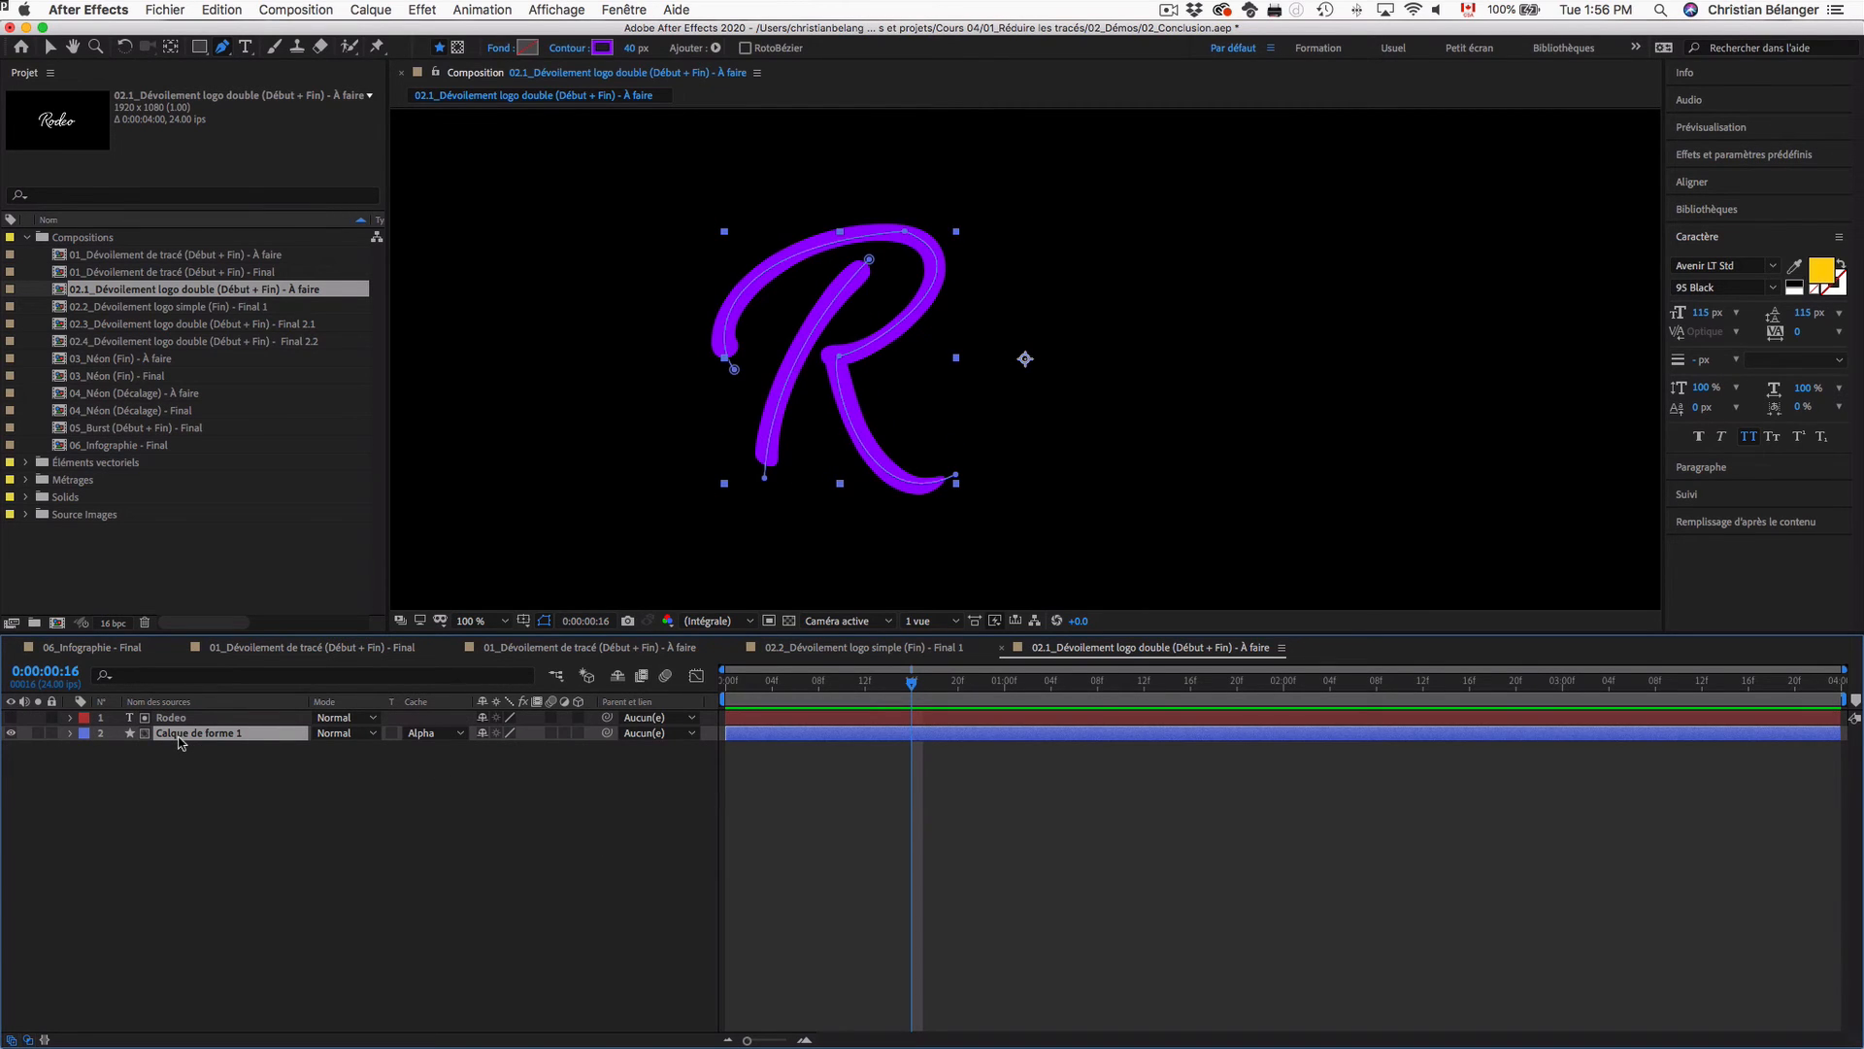
{"action": "left_click", "coordinate": [70, 734]}
{"action": "left_click", "coordinate": [178, 796]}
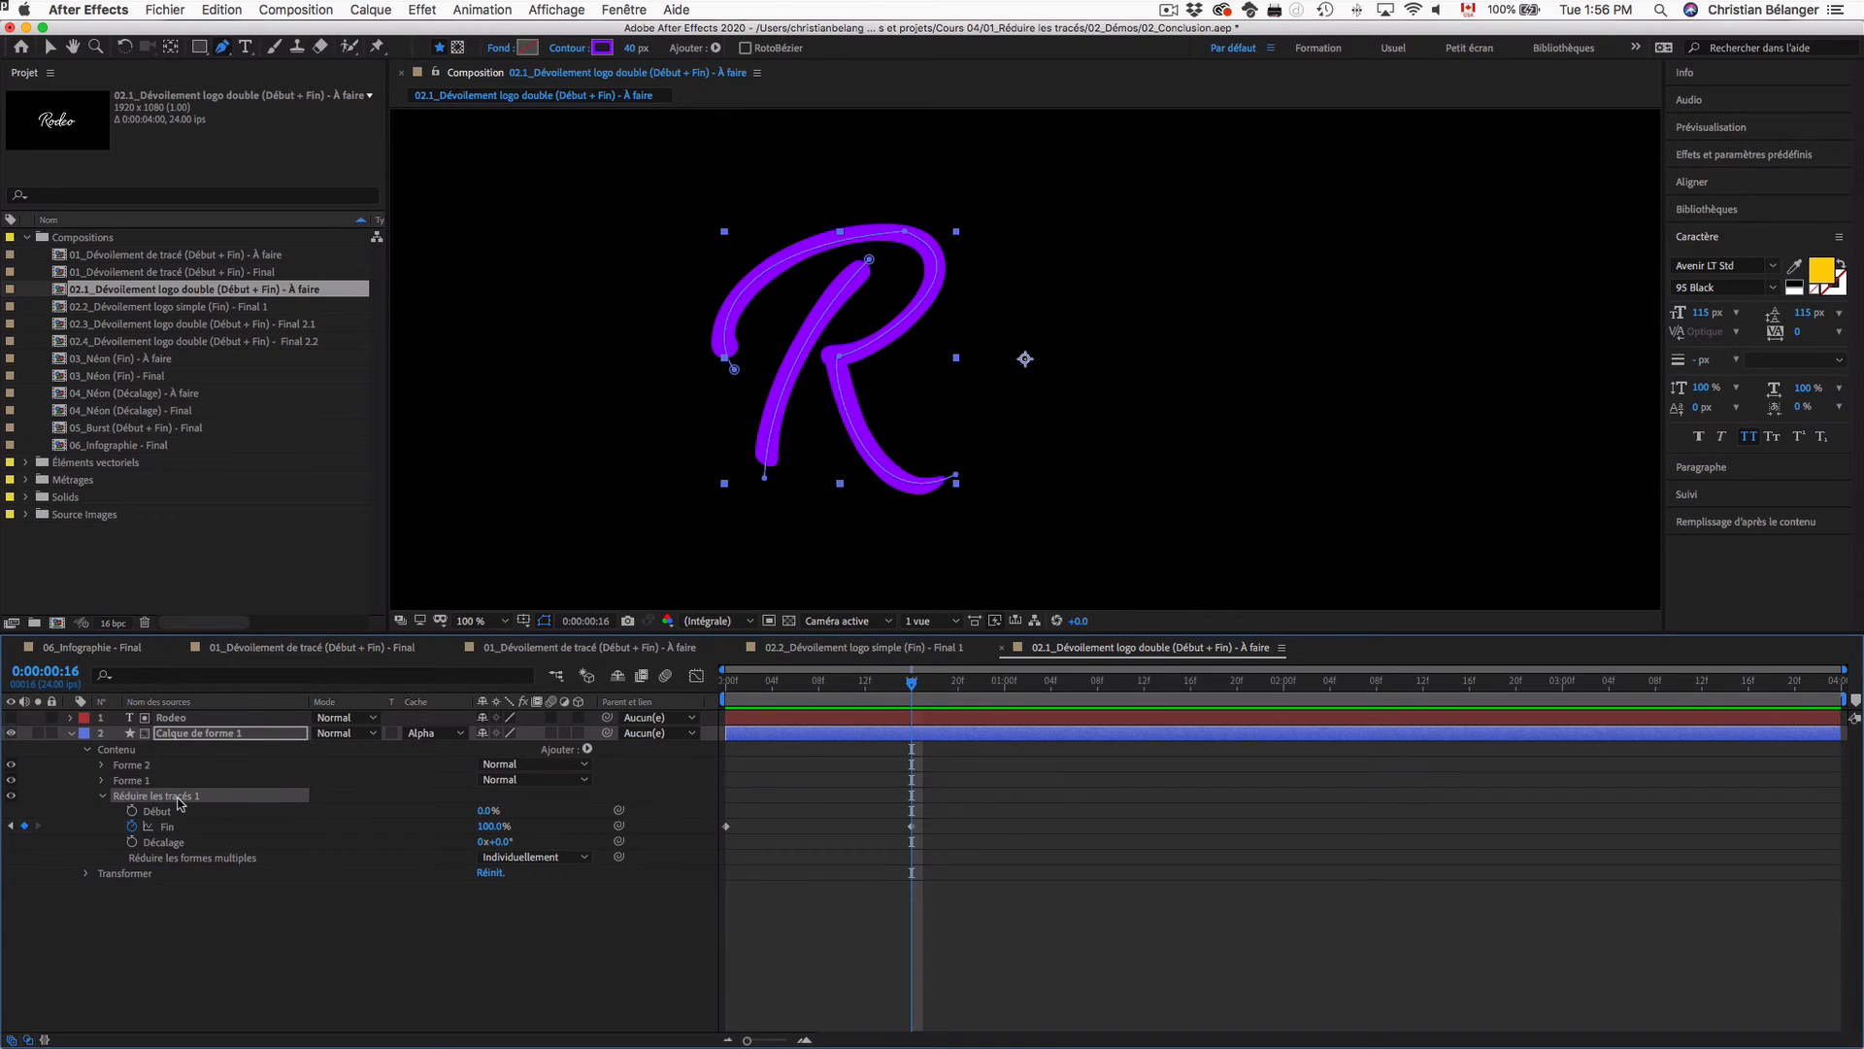
{"action": "left_click_drag", "start_coordinate": [918, 684], "coordinate": [661, 698]}
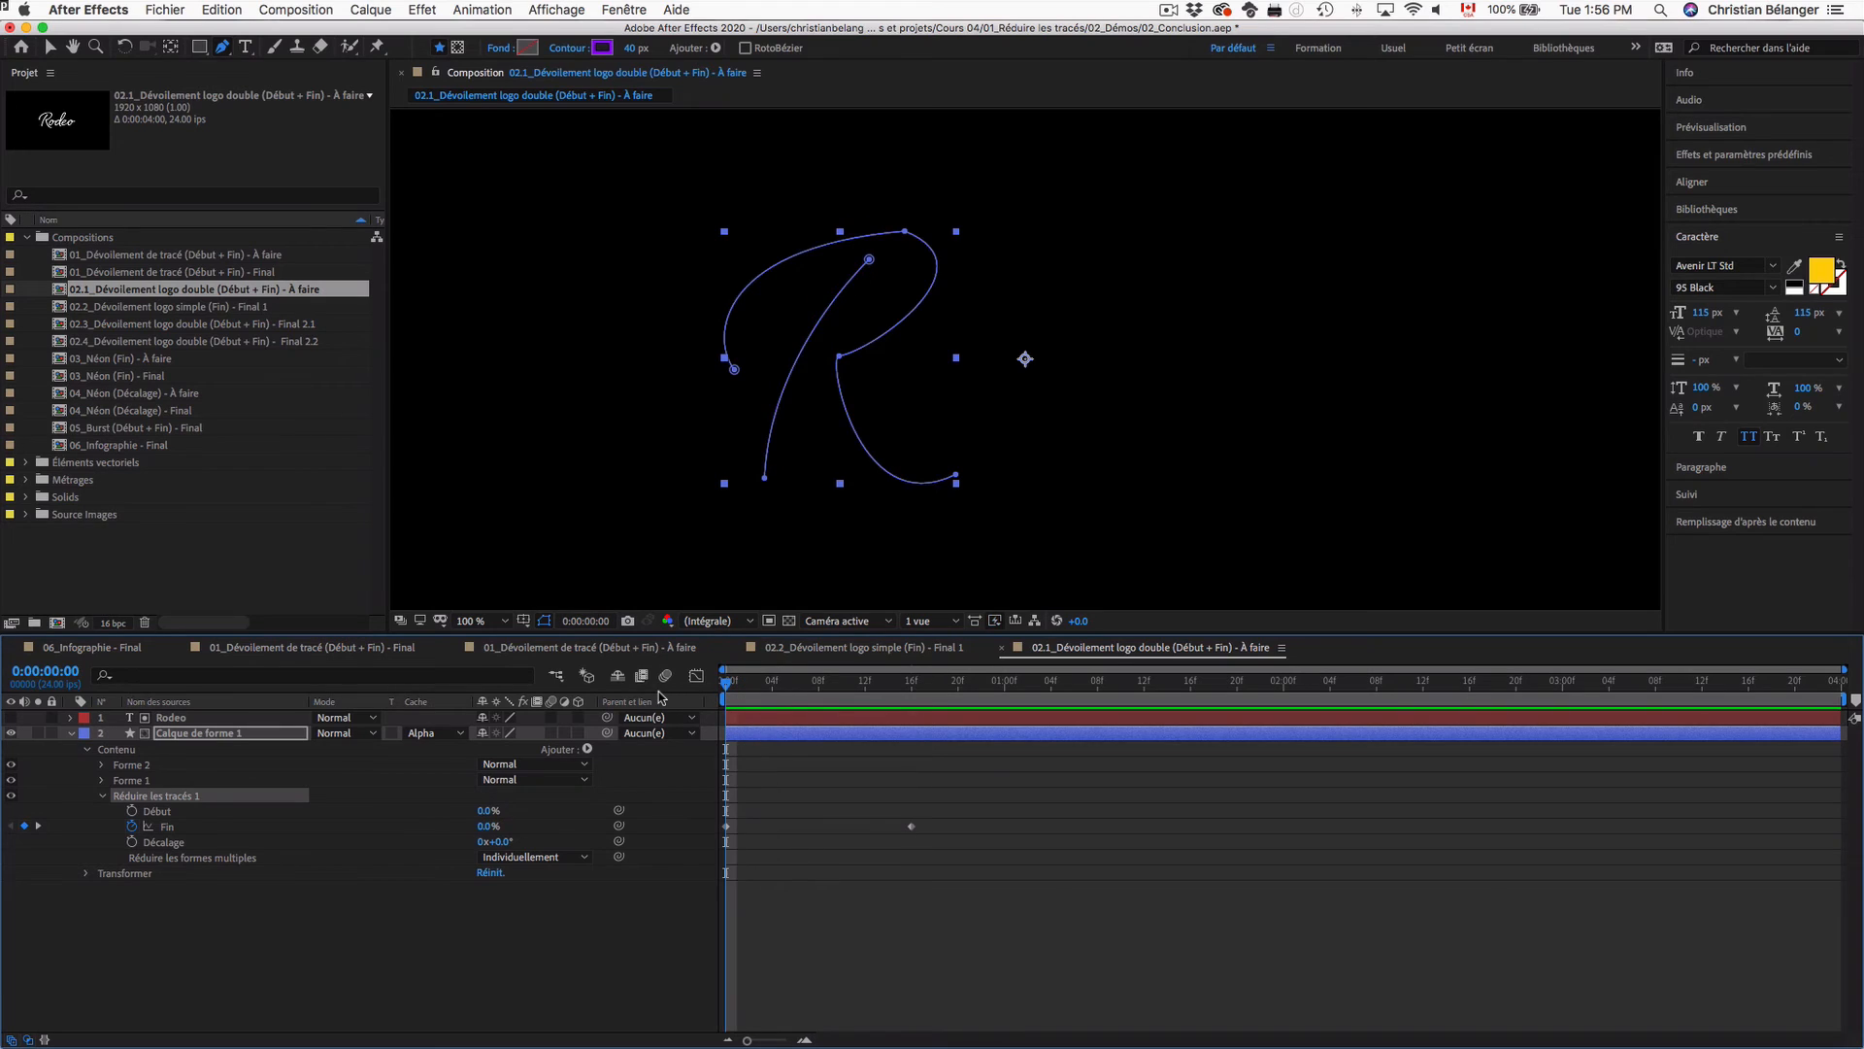
{"action": "key", "text": "space"}
{"action": "key", "text": "space"}
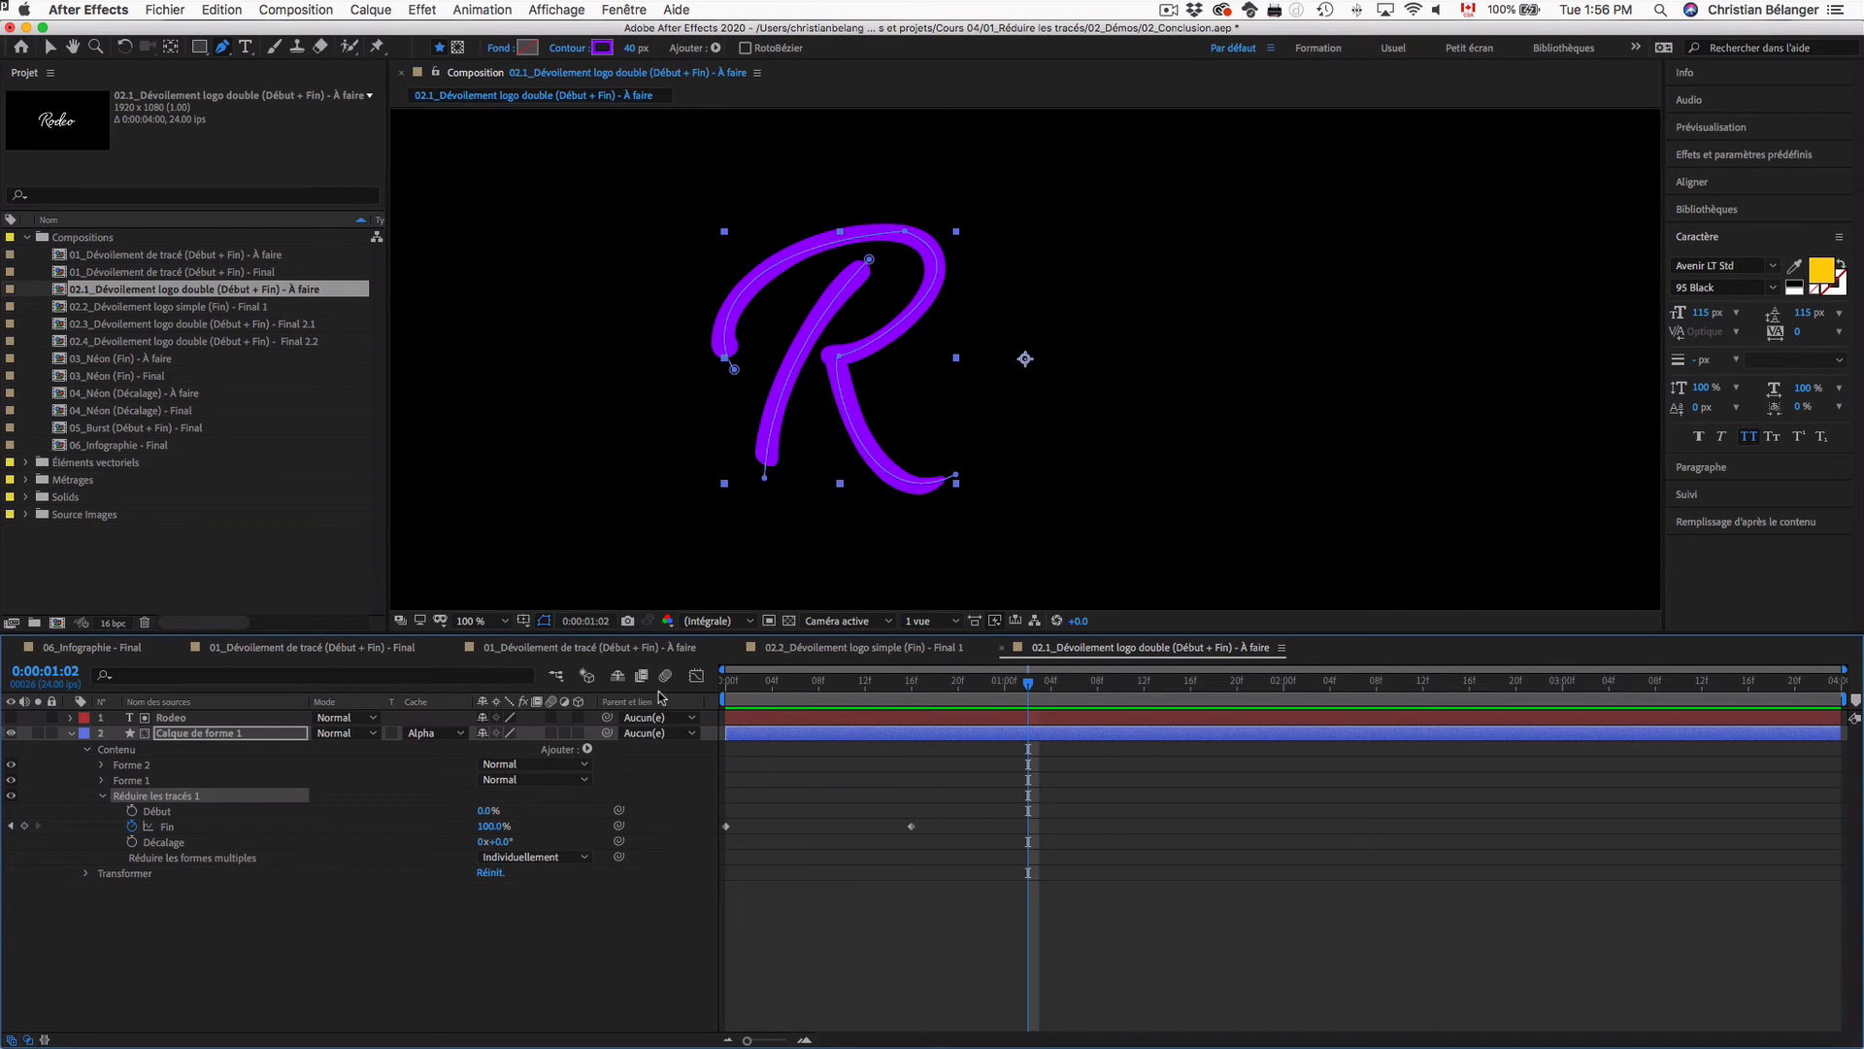
Step: In composition 02.2_Dévoilement logo simple (Fin) - Final 1, hide the Rodeo text, show Calque de forme 1 and preview the stroke animation
{"action": "double_click", "coordinate": [231, 307]}
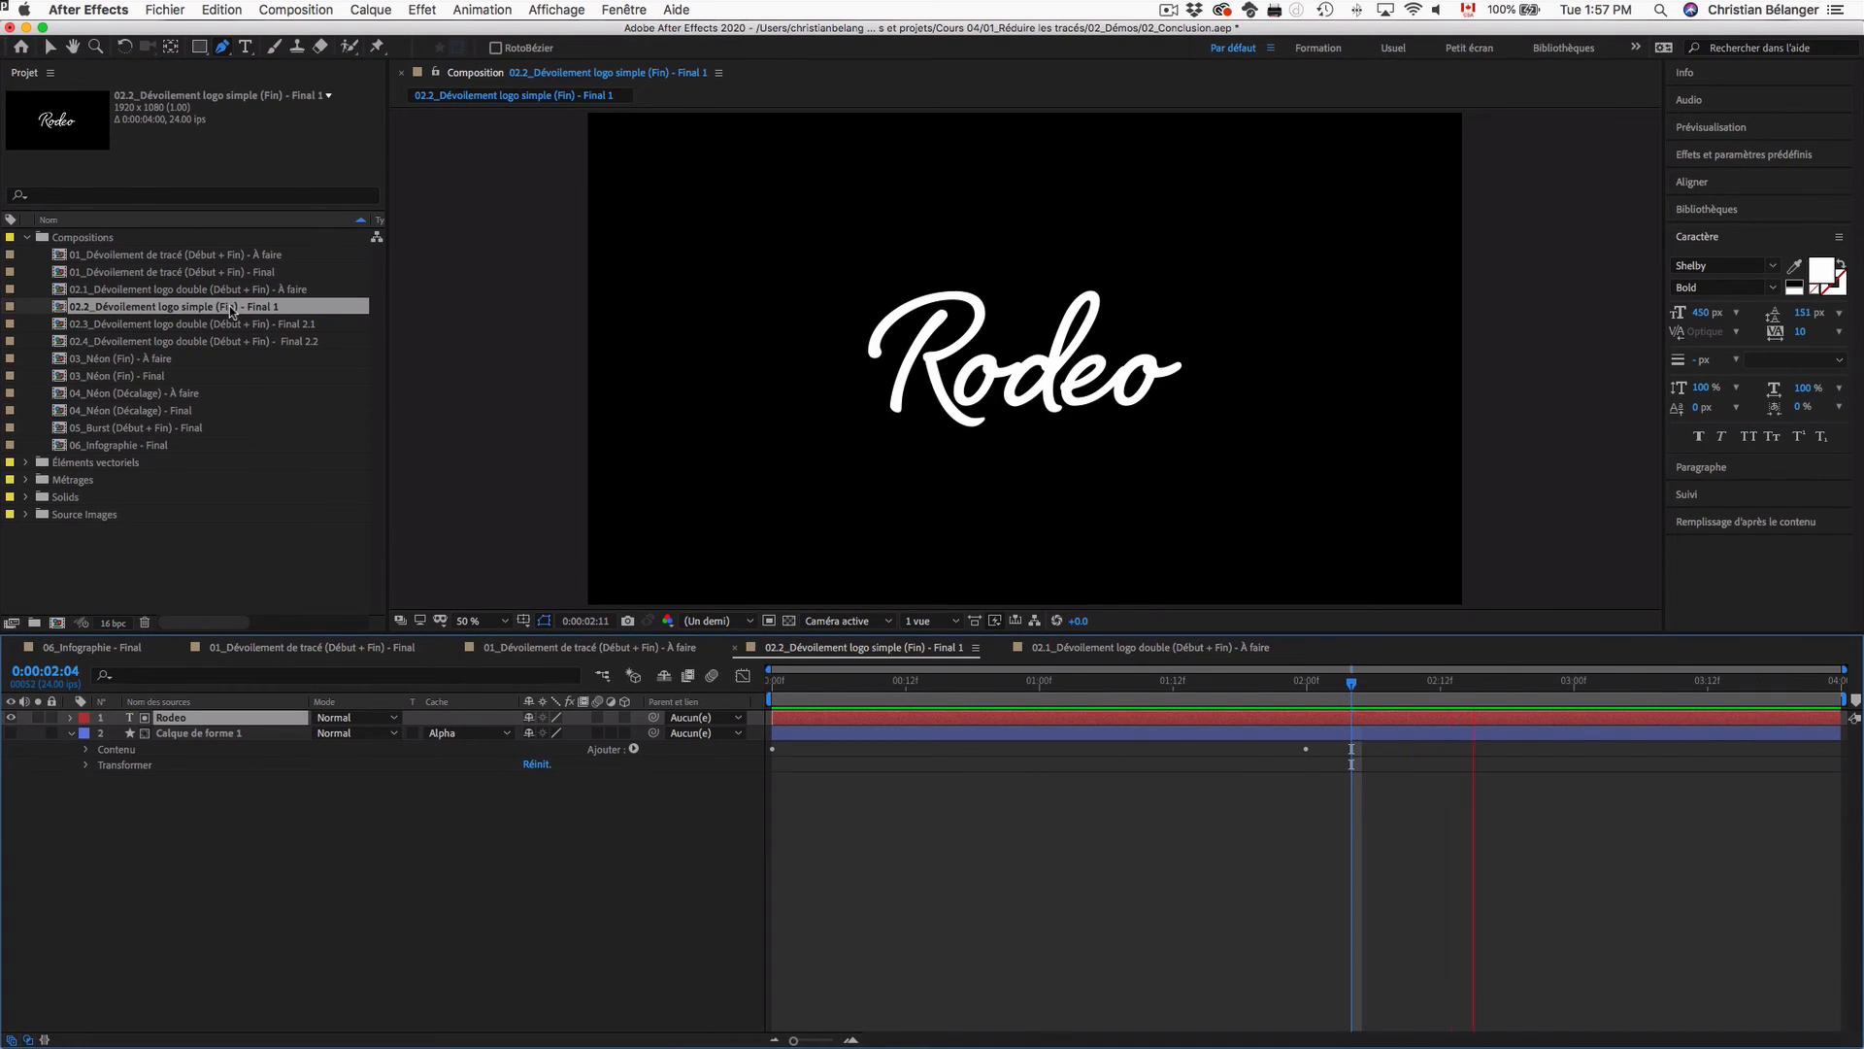
{"action": "key", "text": "Home"}
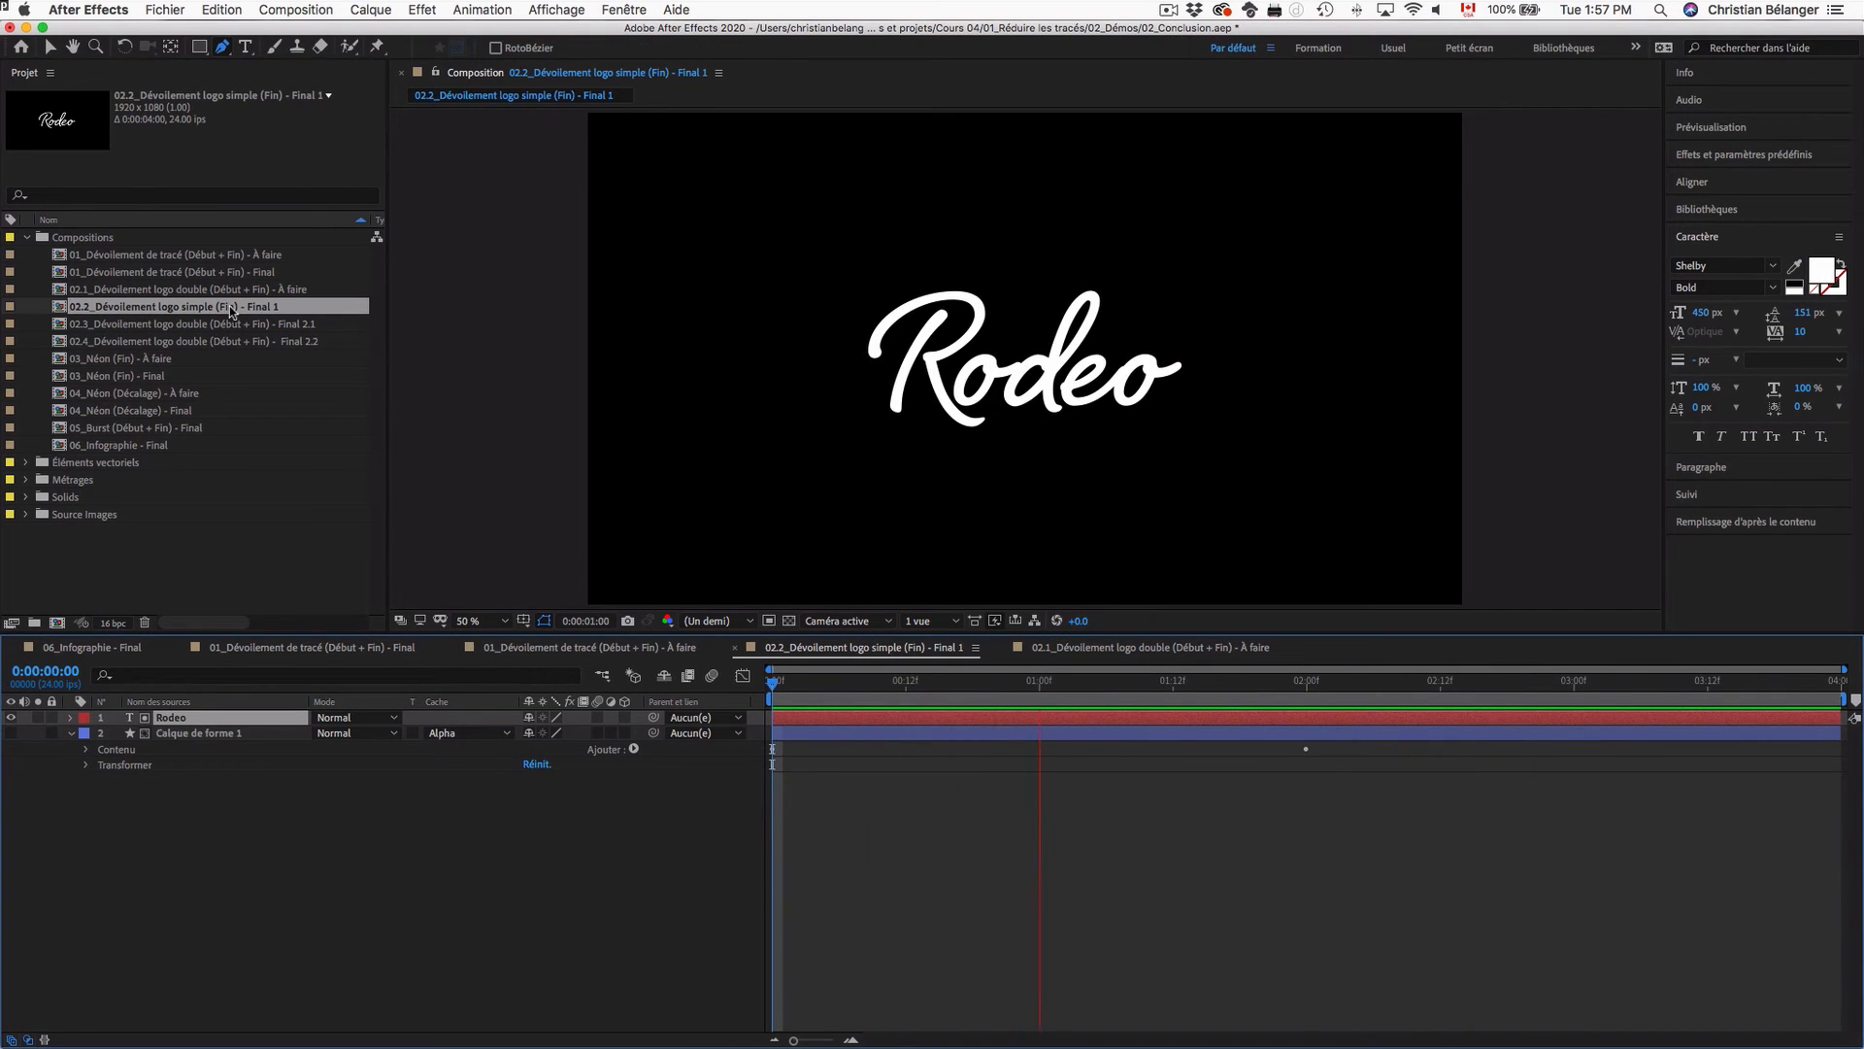
{"action": "key", "text": "k"}
{"action": "left_click", "coordinate": [11, 716]}
{"action": "left_click", "coordinate": [11, 733]}
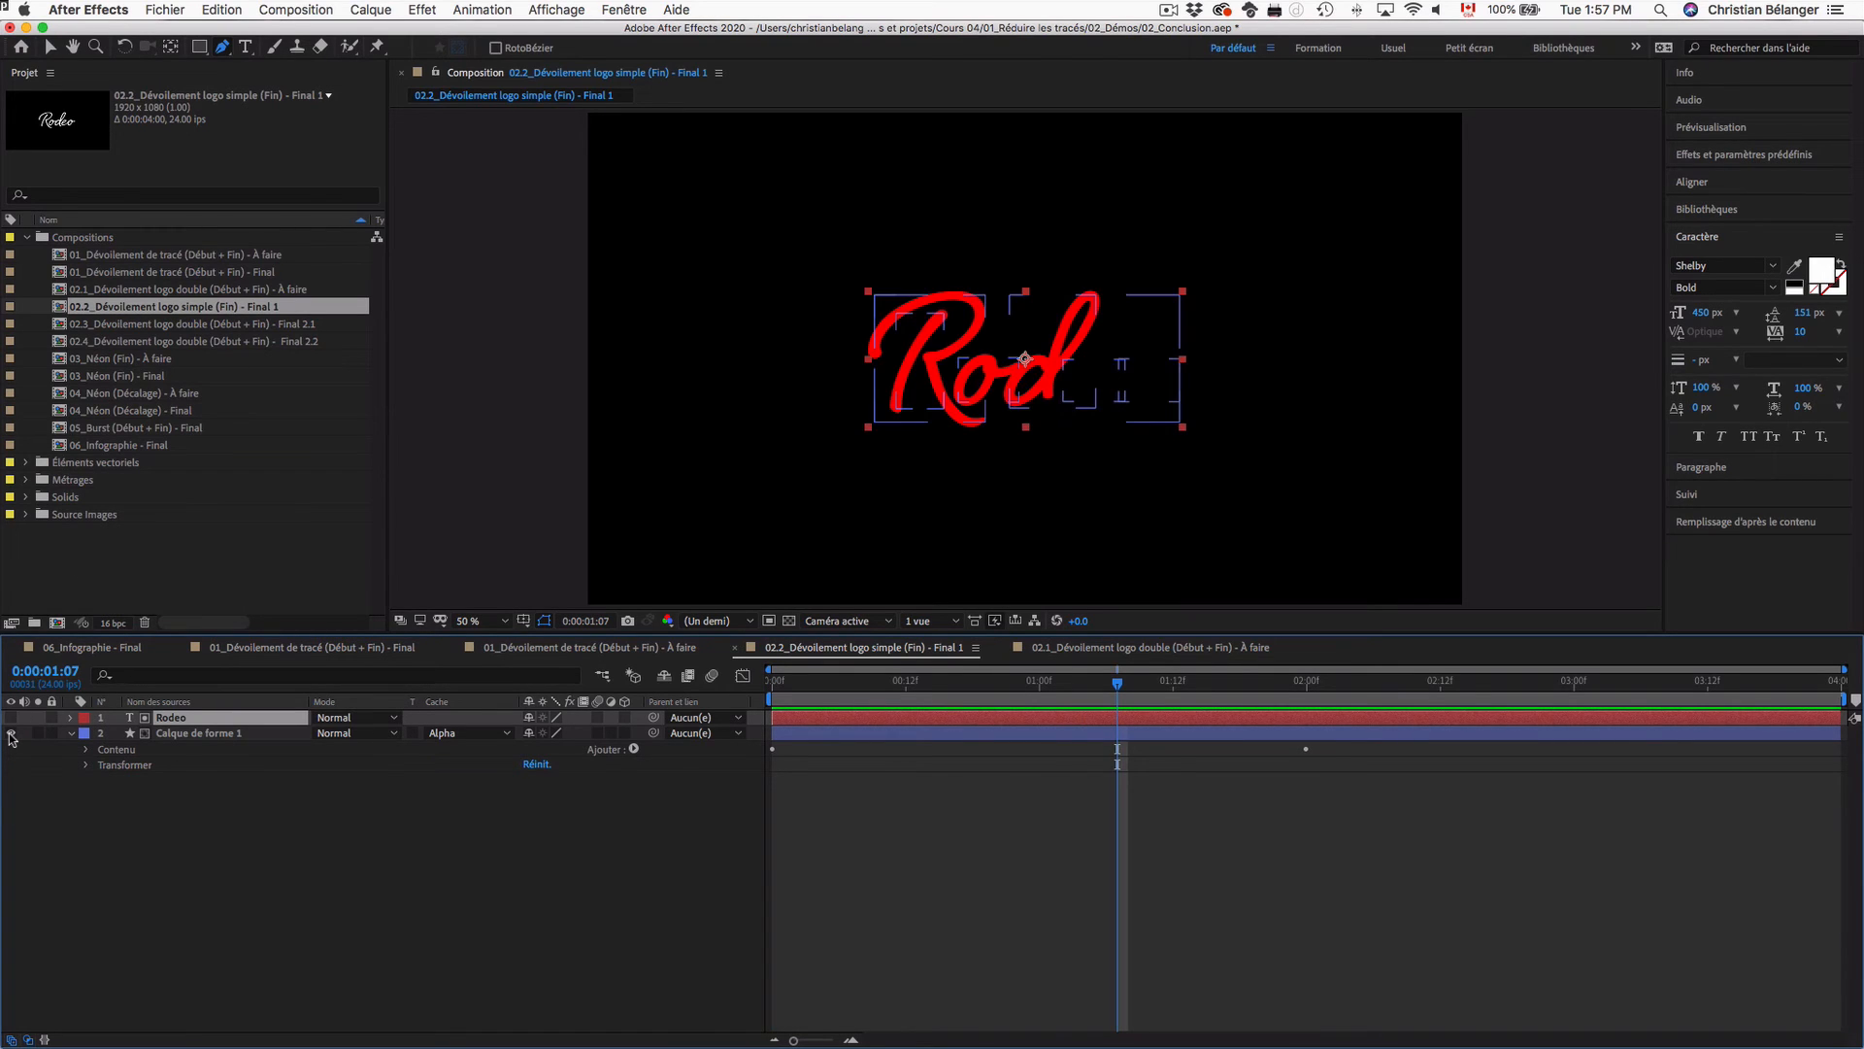
{"action": "key", "text": "space"}
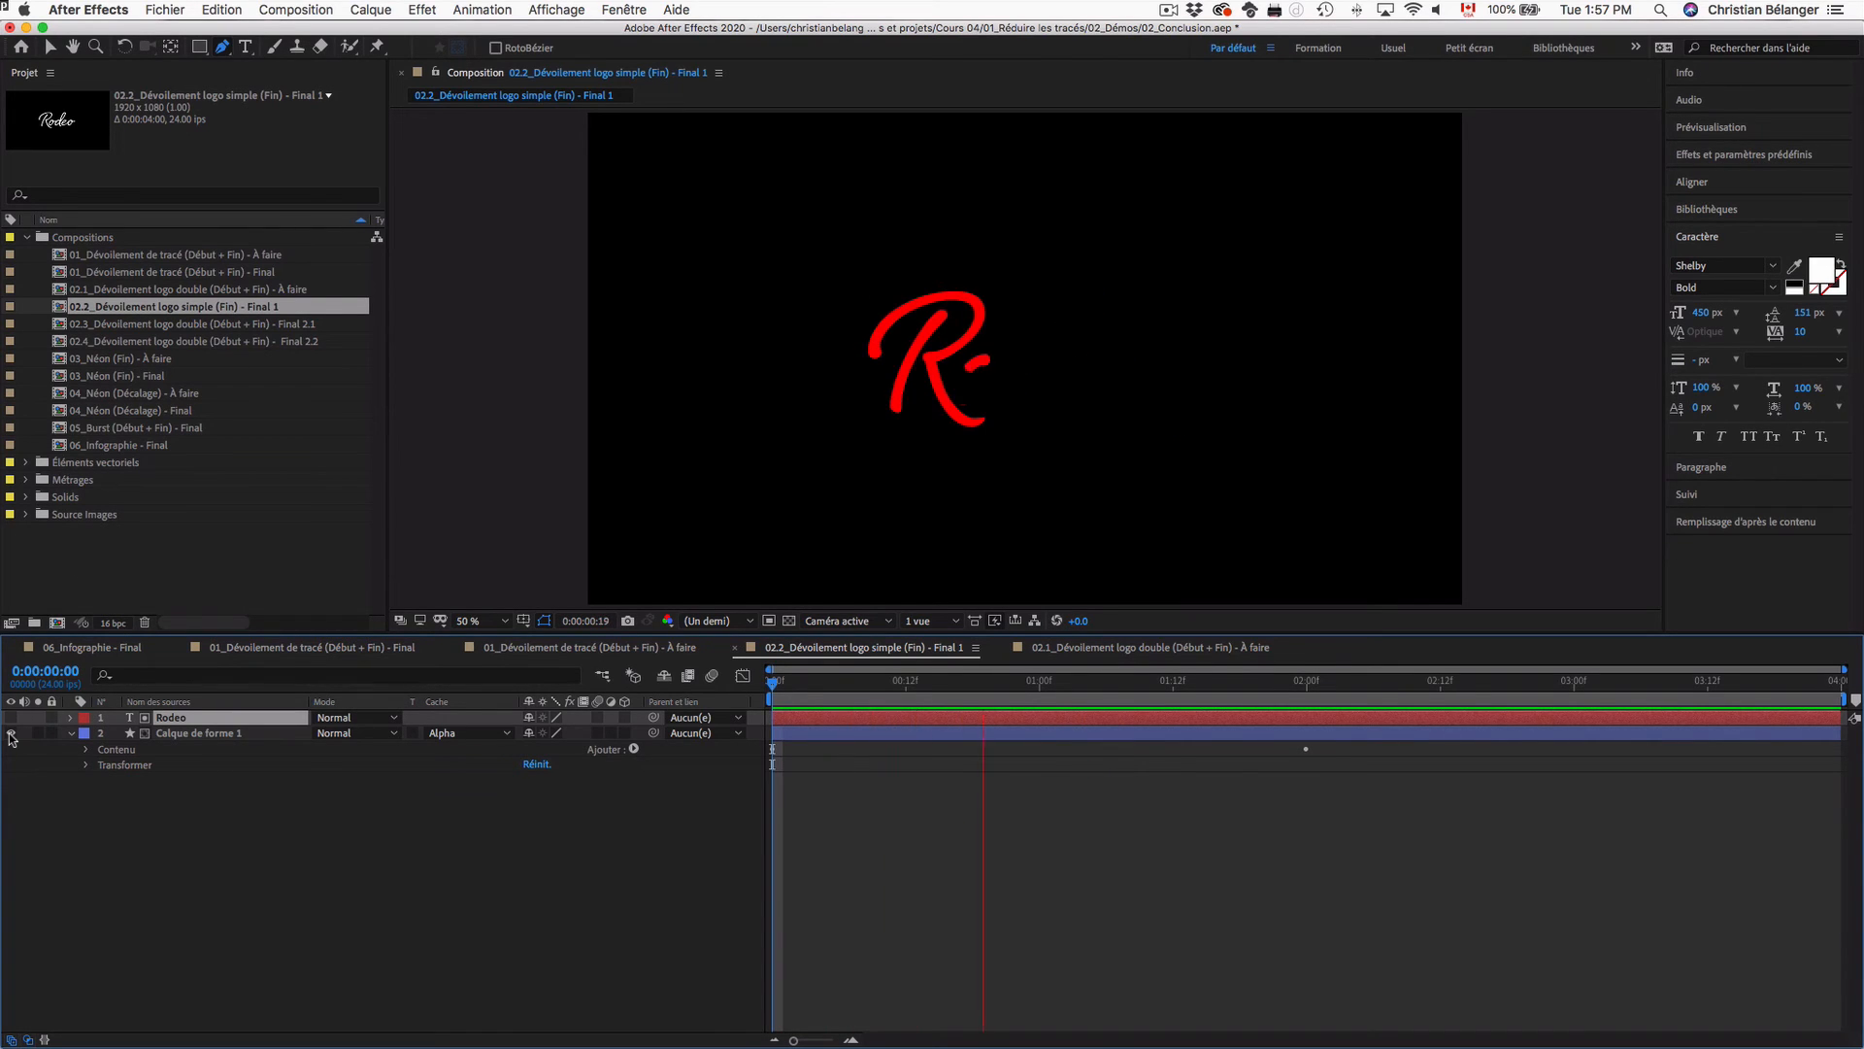
{"action": "key", "text": "space"}
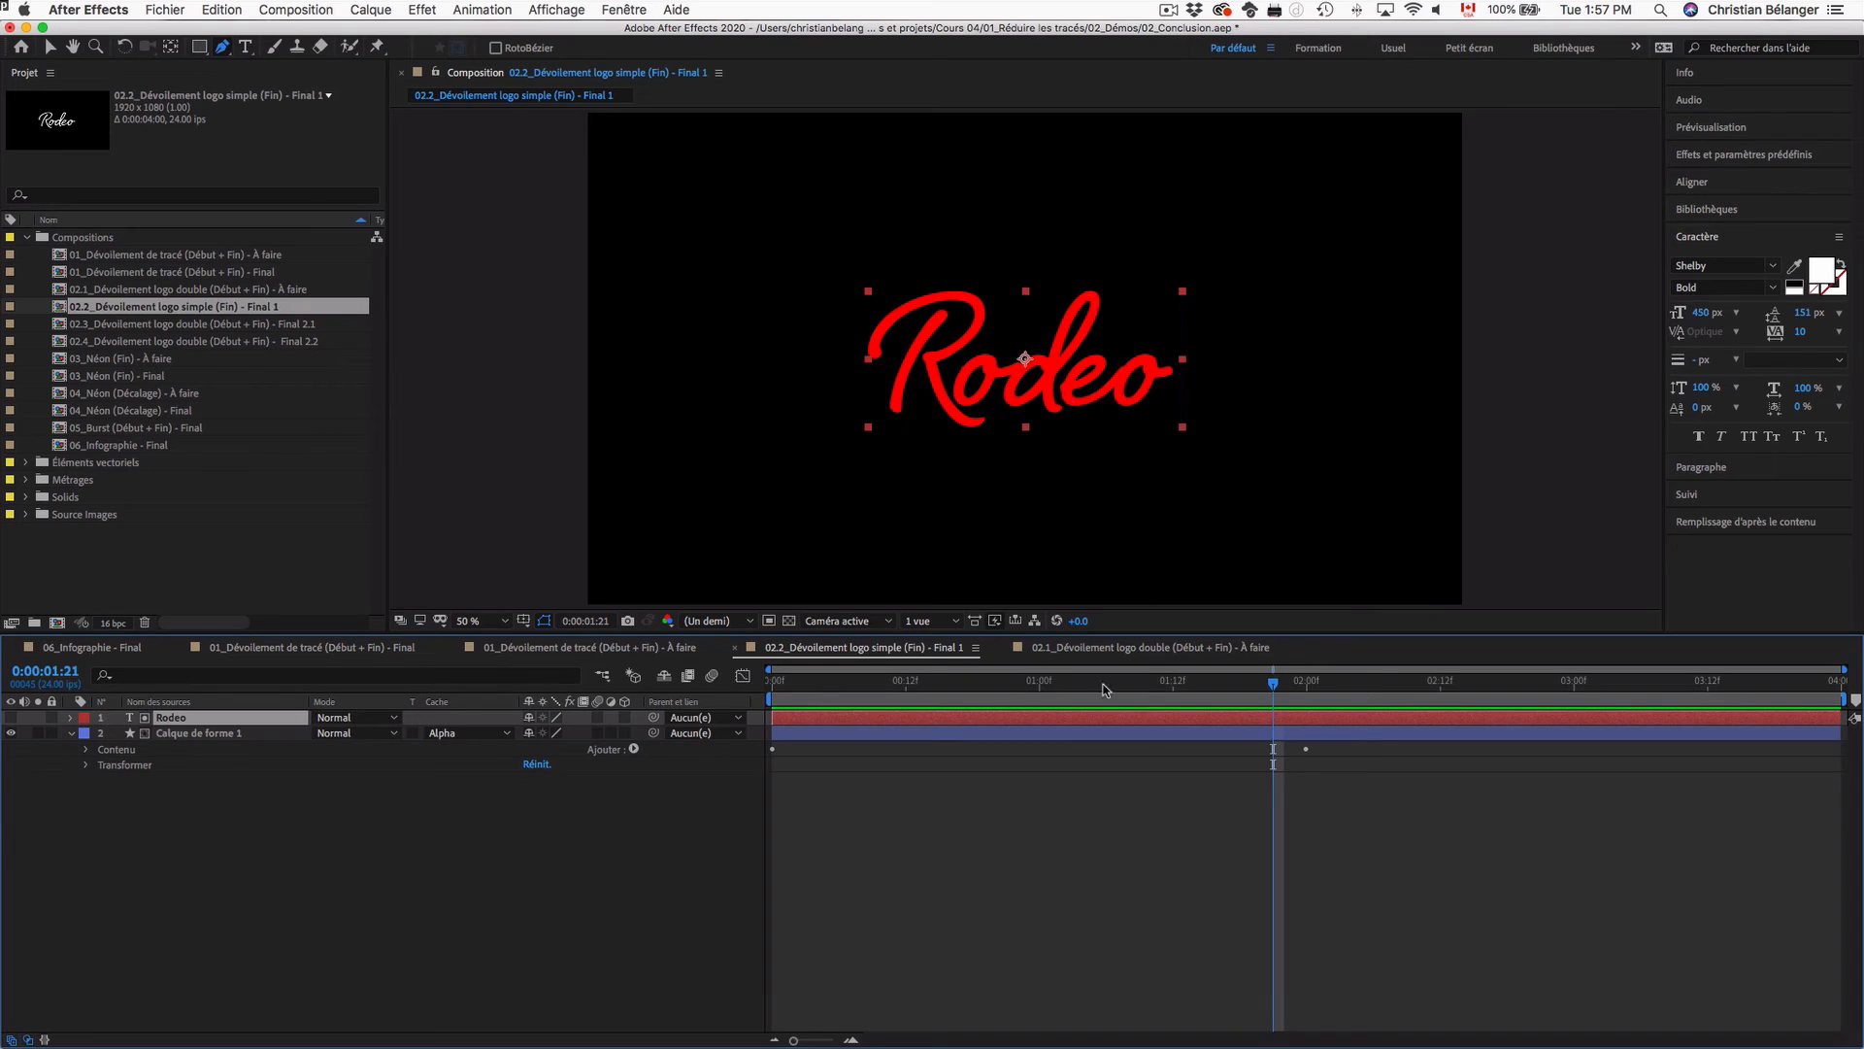
Step: At 0:00:02:12, remove the track matte from Calque de forme 1 and show the Rodeo text over the red strokes at full size
{"action": "left_click_drag", "start_coordinate": [1315, 683], "coordinate": [1440, 684]}
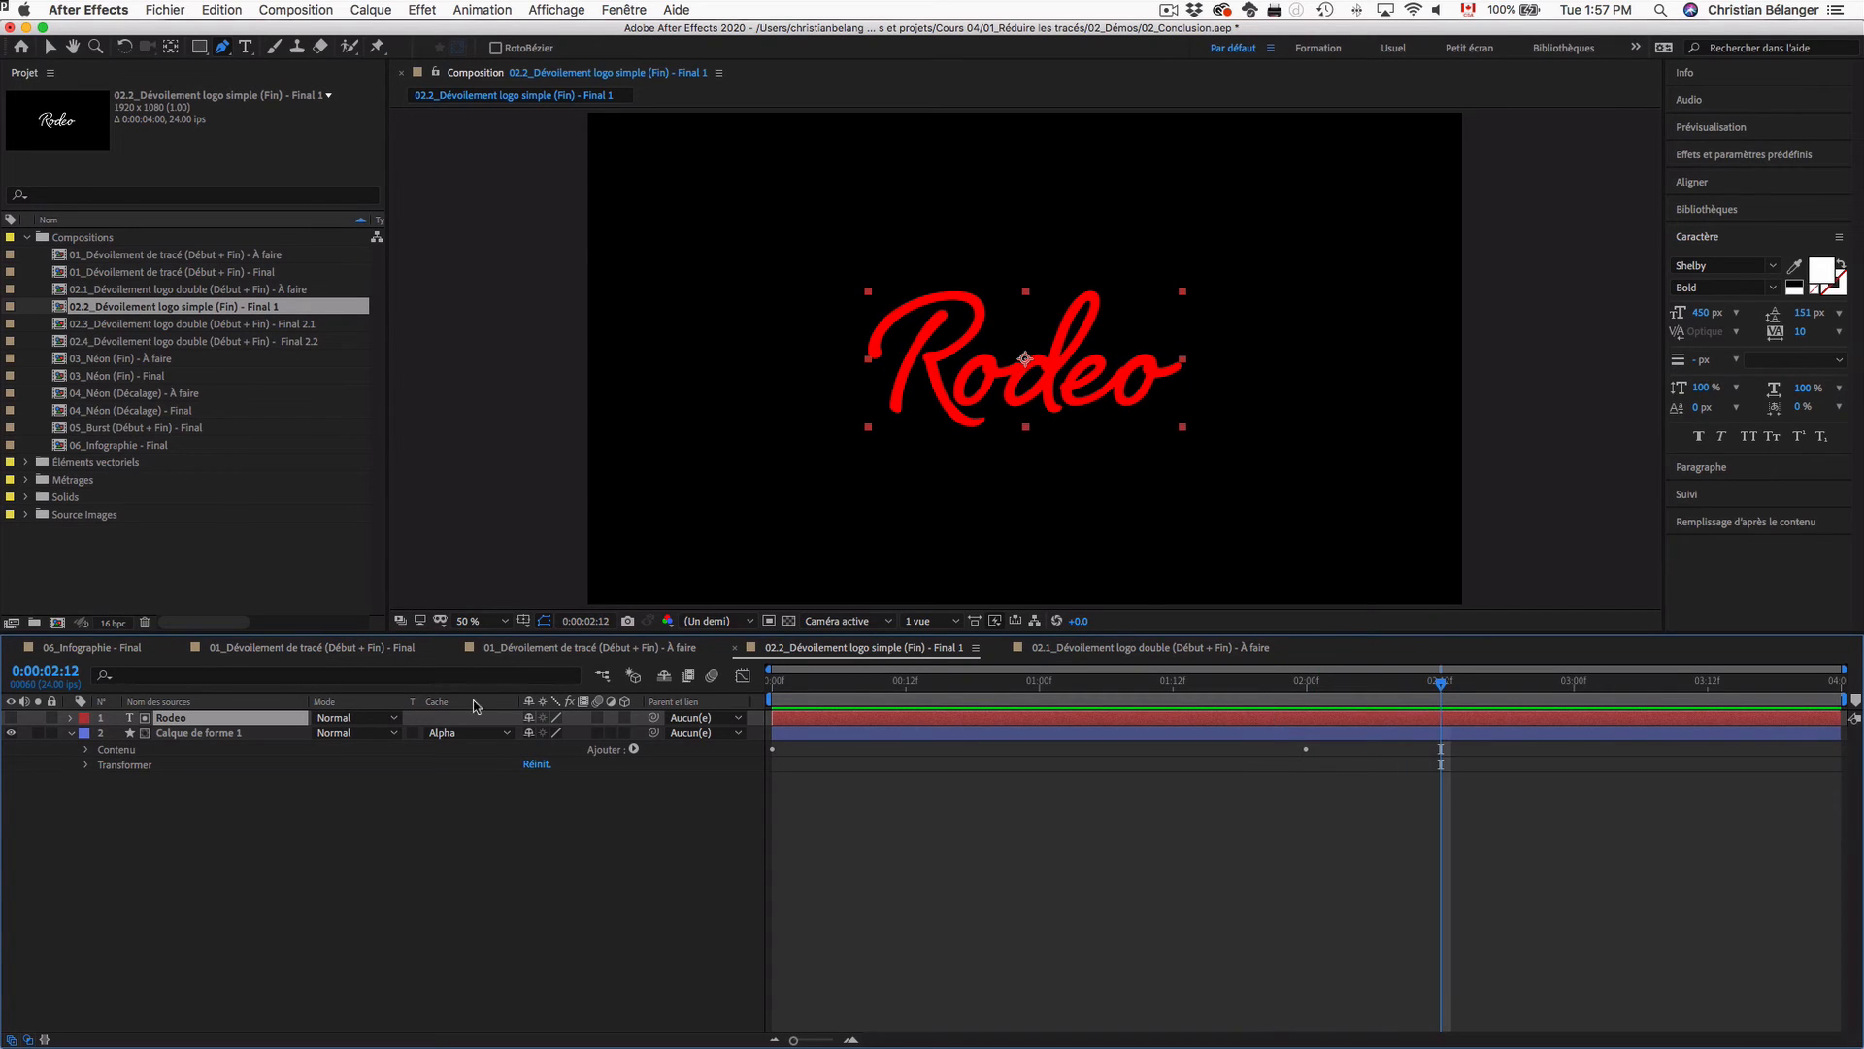
{"action": "left_click", "coordinate": [466, 733]}
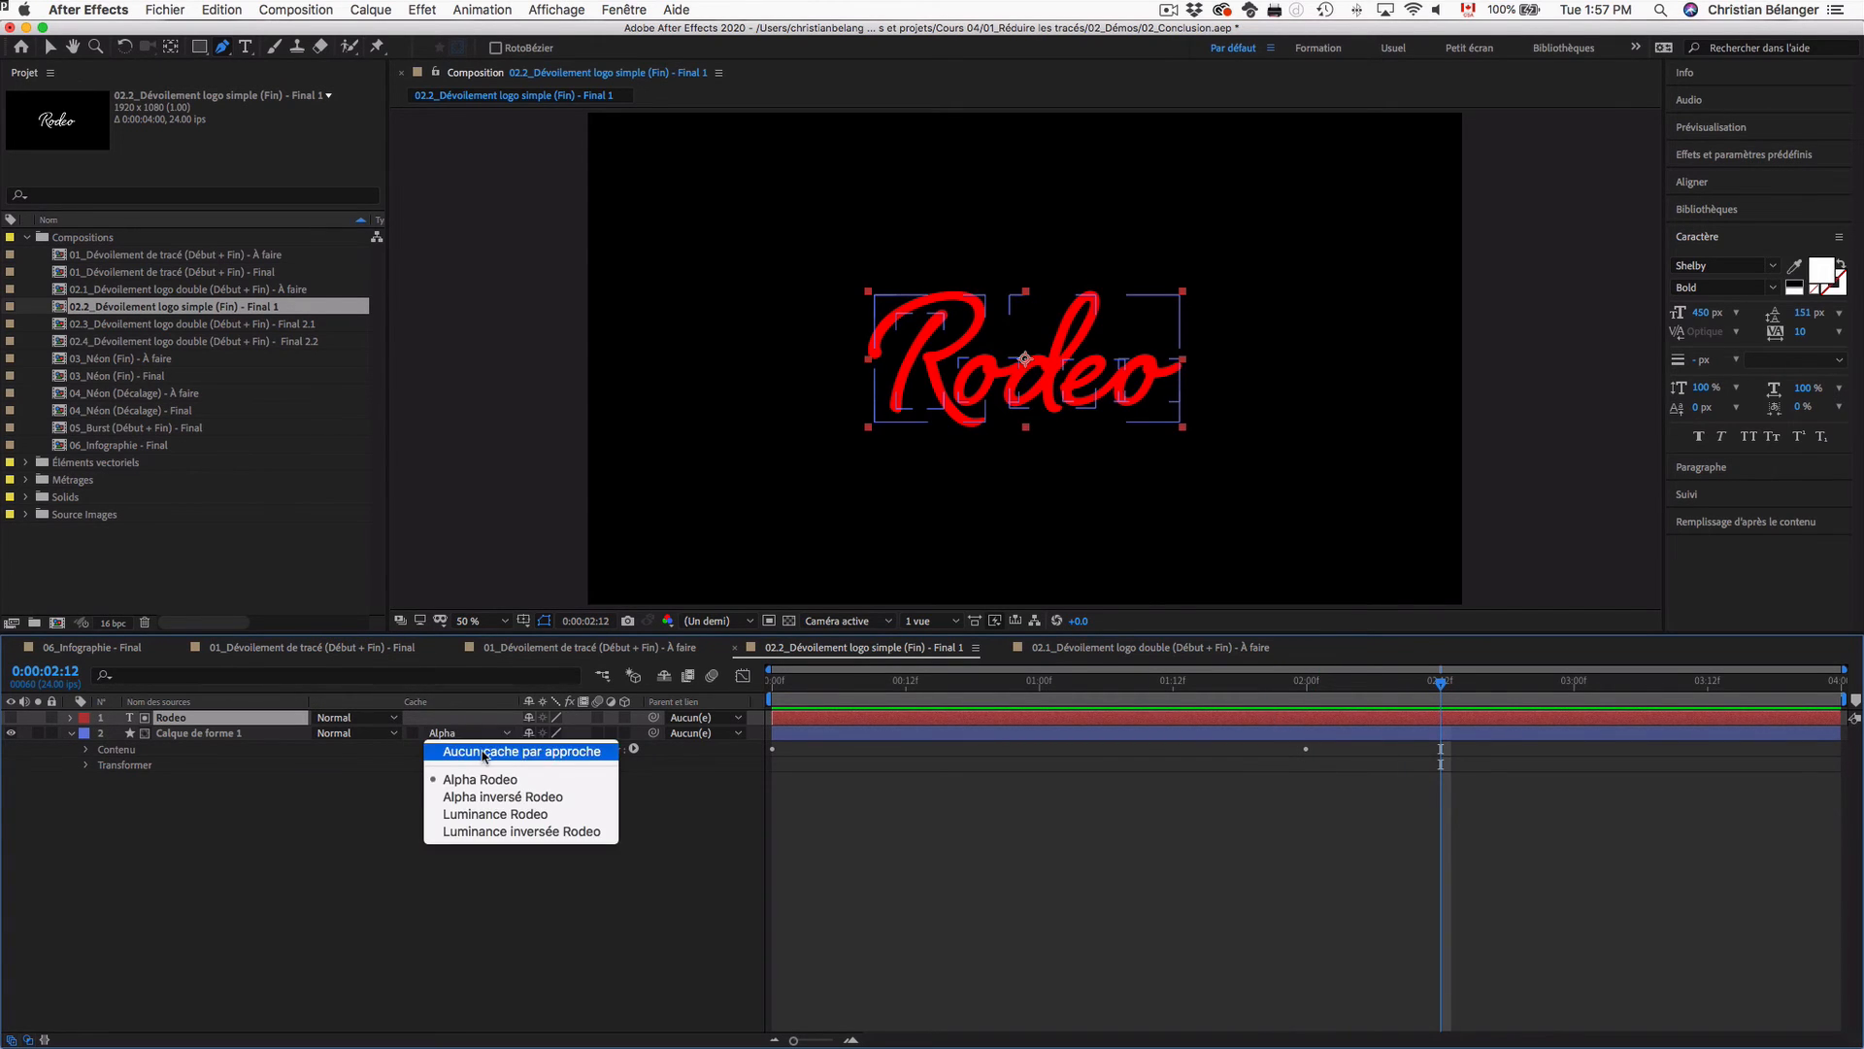
{"action": "left_click", "coordinate": [484, 752]}
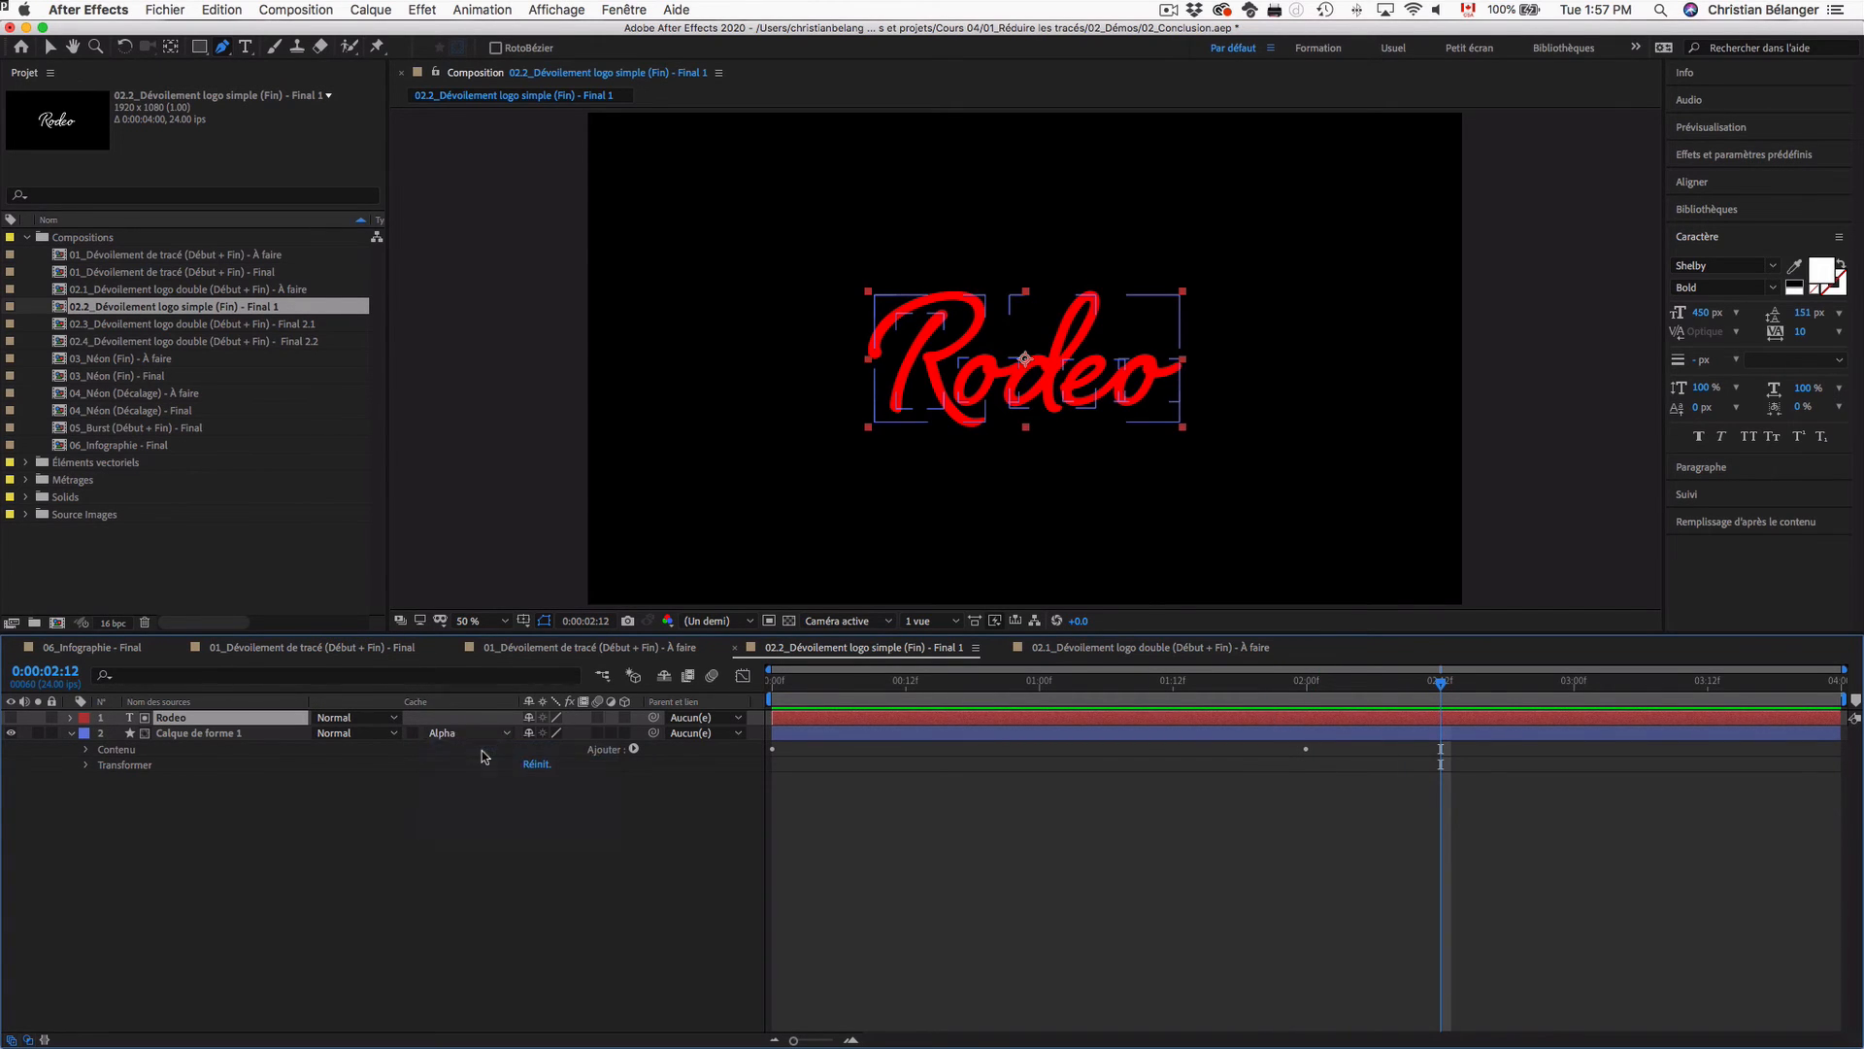
{"action": "left_click", "coordinate": [10, 718]}
{"action": "key", "text": "slash"}
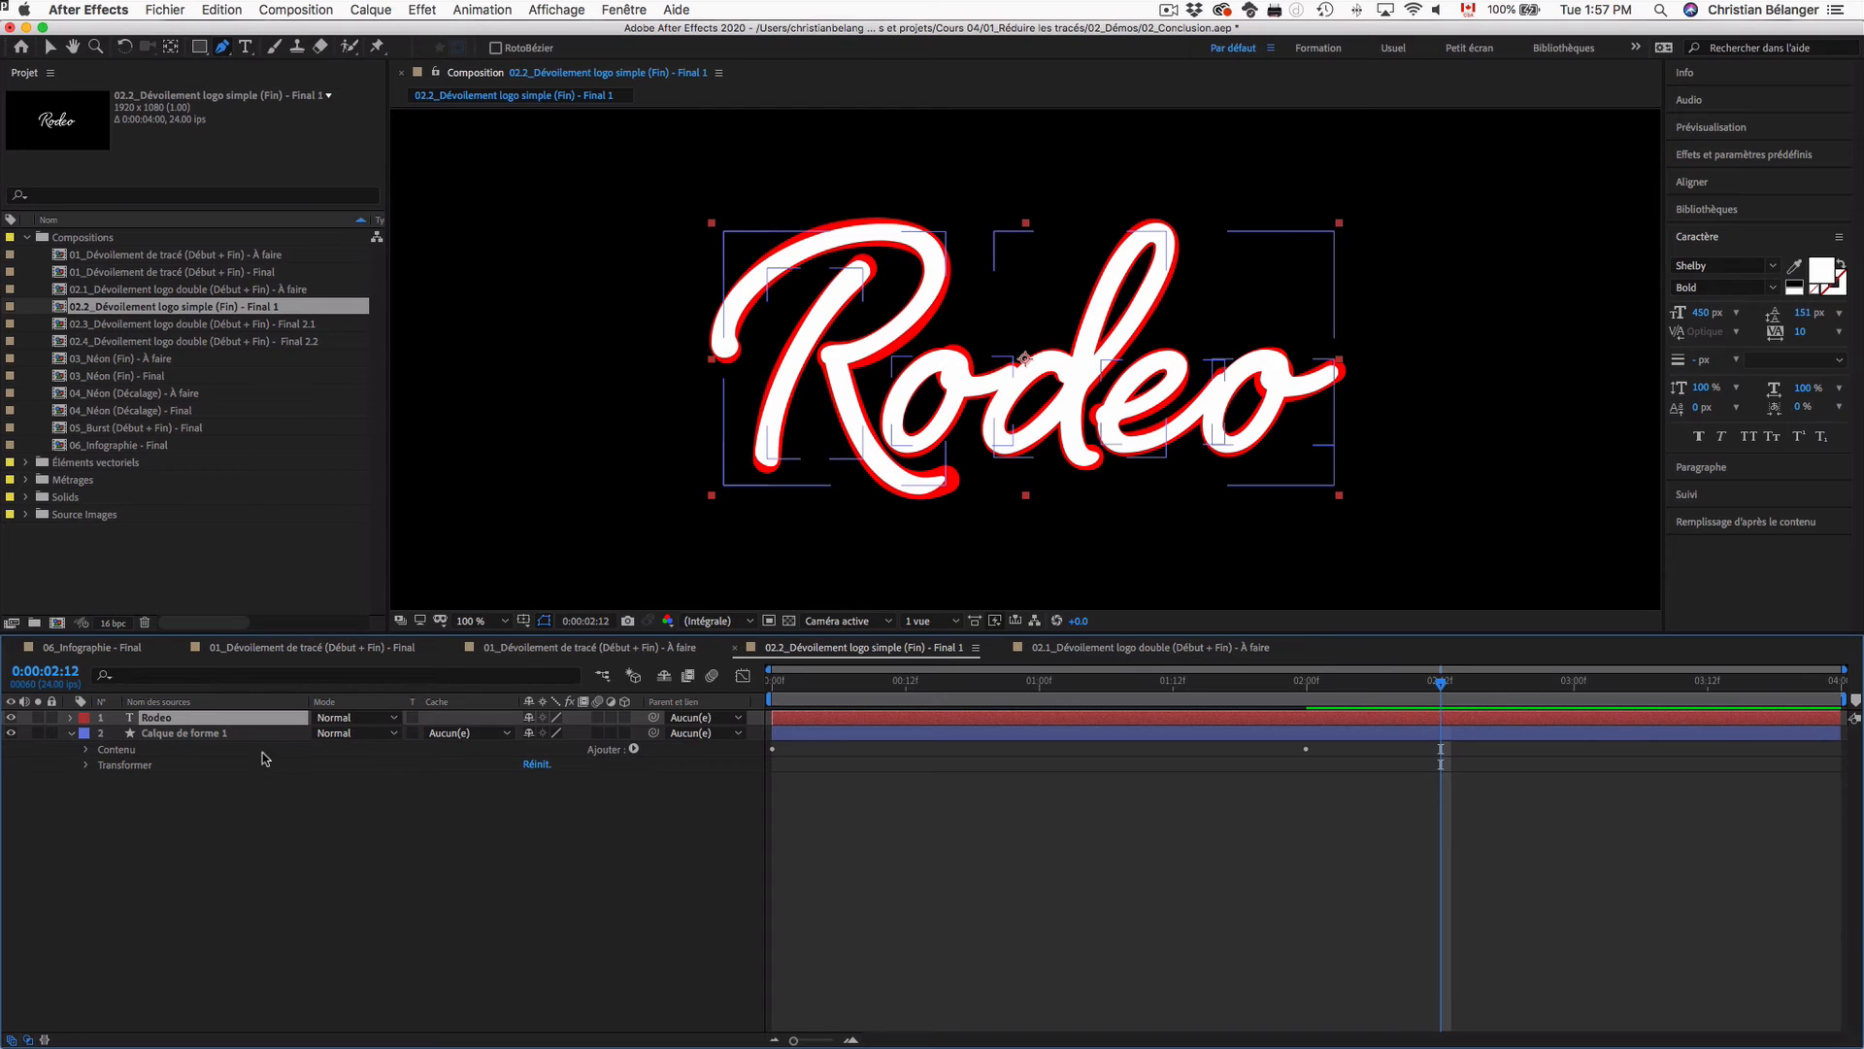
Step: Restore the Alpha Rodeo track matte on Calque de forme 1, return to the first frame and select the stroke layer
{"action": "left_click", "coordinate": [476, 735]}
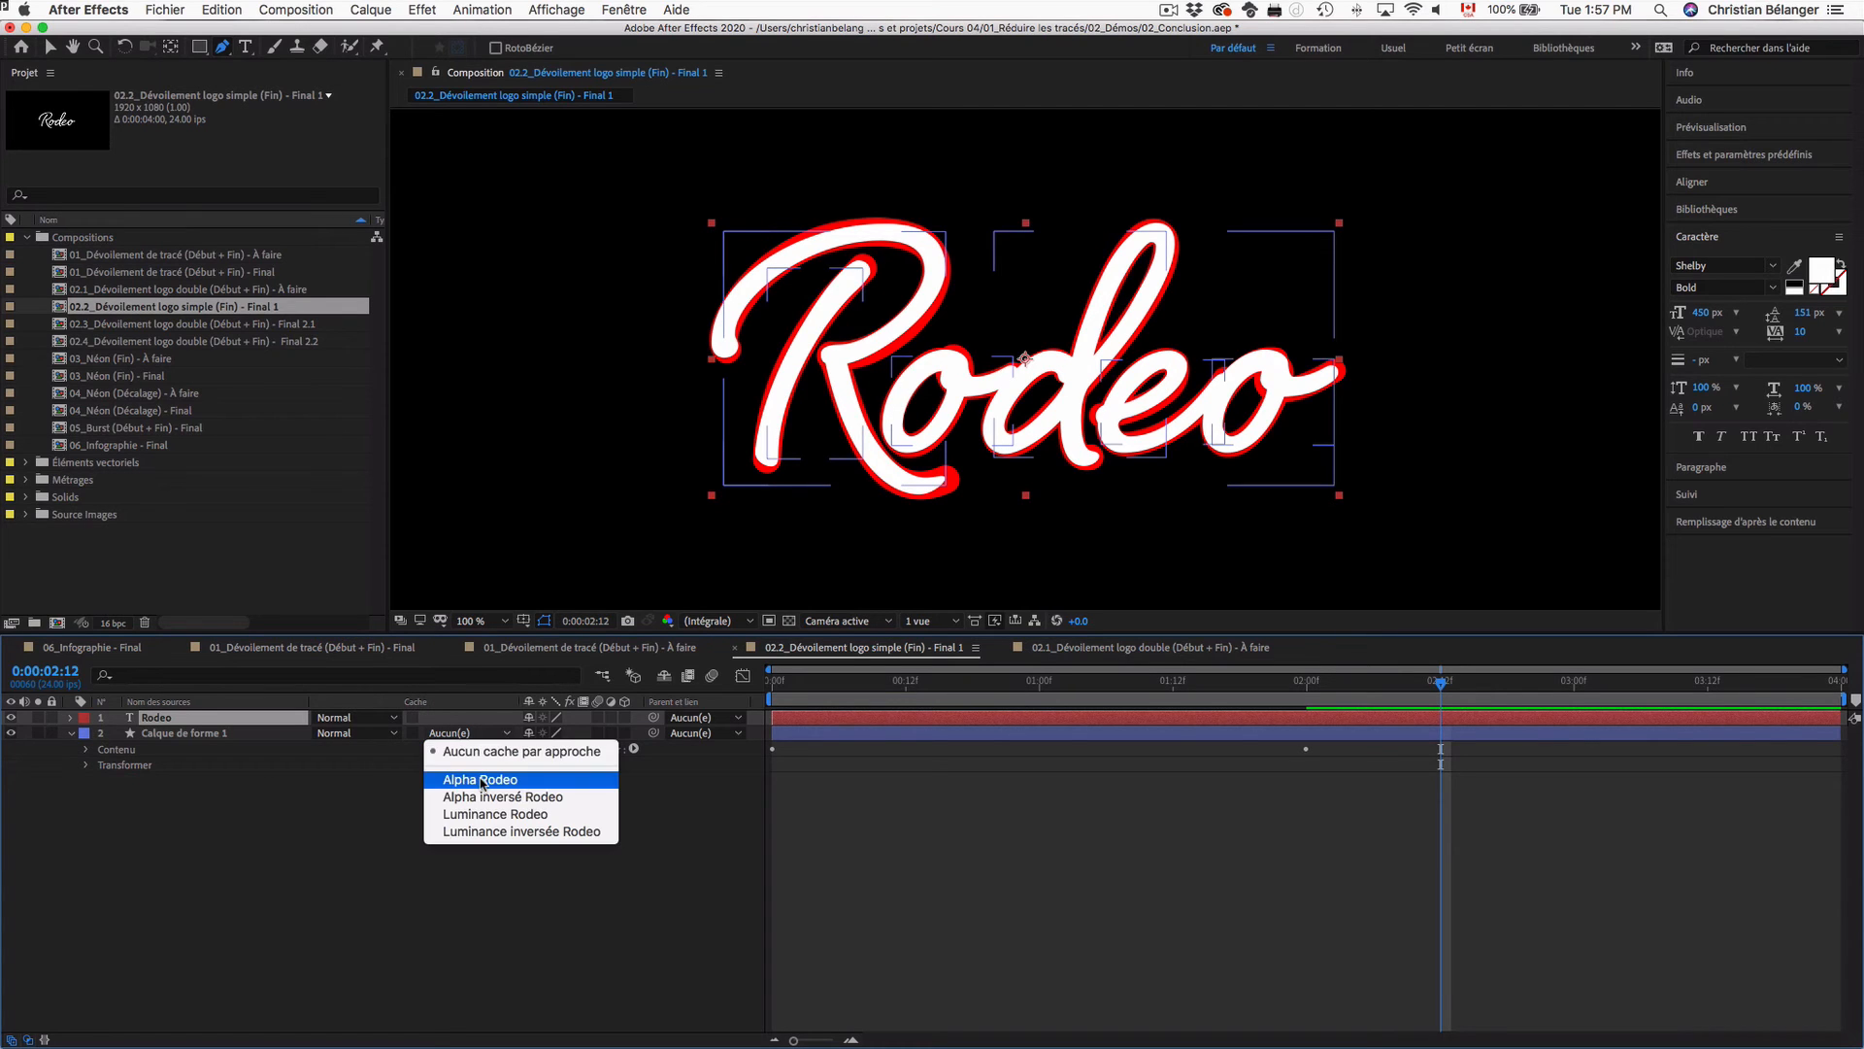
{"action": "left_click", "coordinate": [479, 779]}
{"action": "mouse_move", "coordinate": [837, 686]}
{"action": "left_mouse_down"}
{"action": "mouse_move", "coordinate": [820, 687]}
{"action": "mouse_move", "coordinate": [1402, 686]}
{"action": "mouse_move", "coordinate": [773, 686]}
{"action": "left_mouse_up"}
{"action": "left_click", "coordinate": [239, 735]}
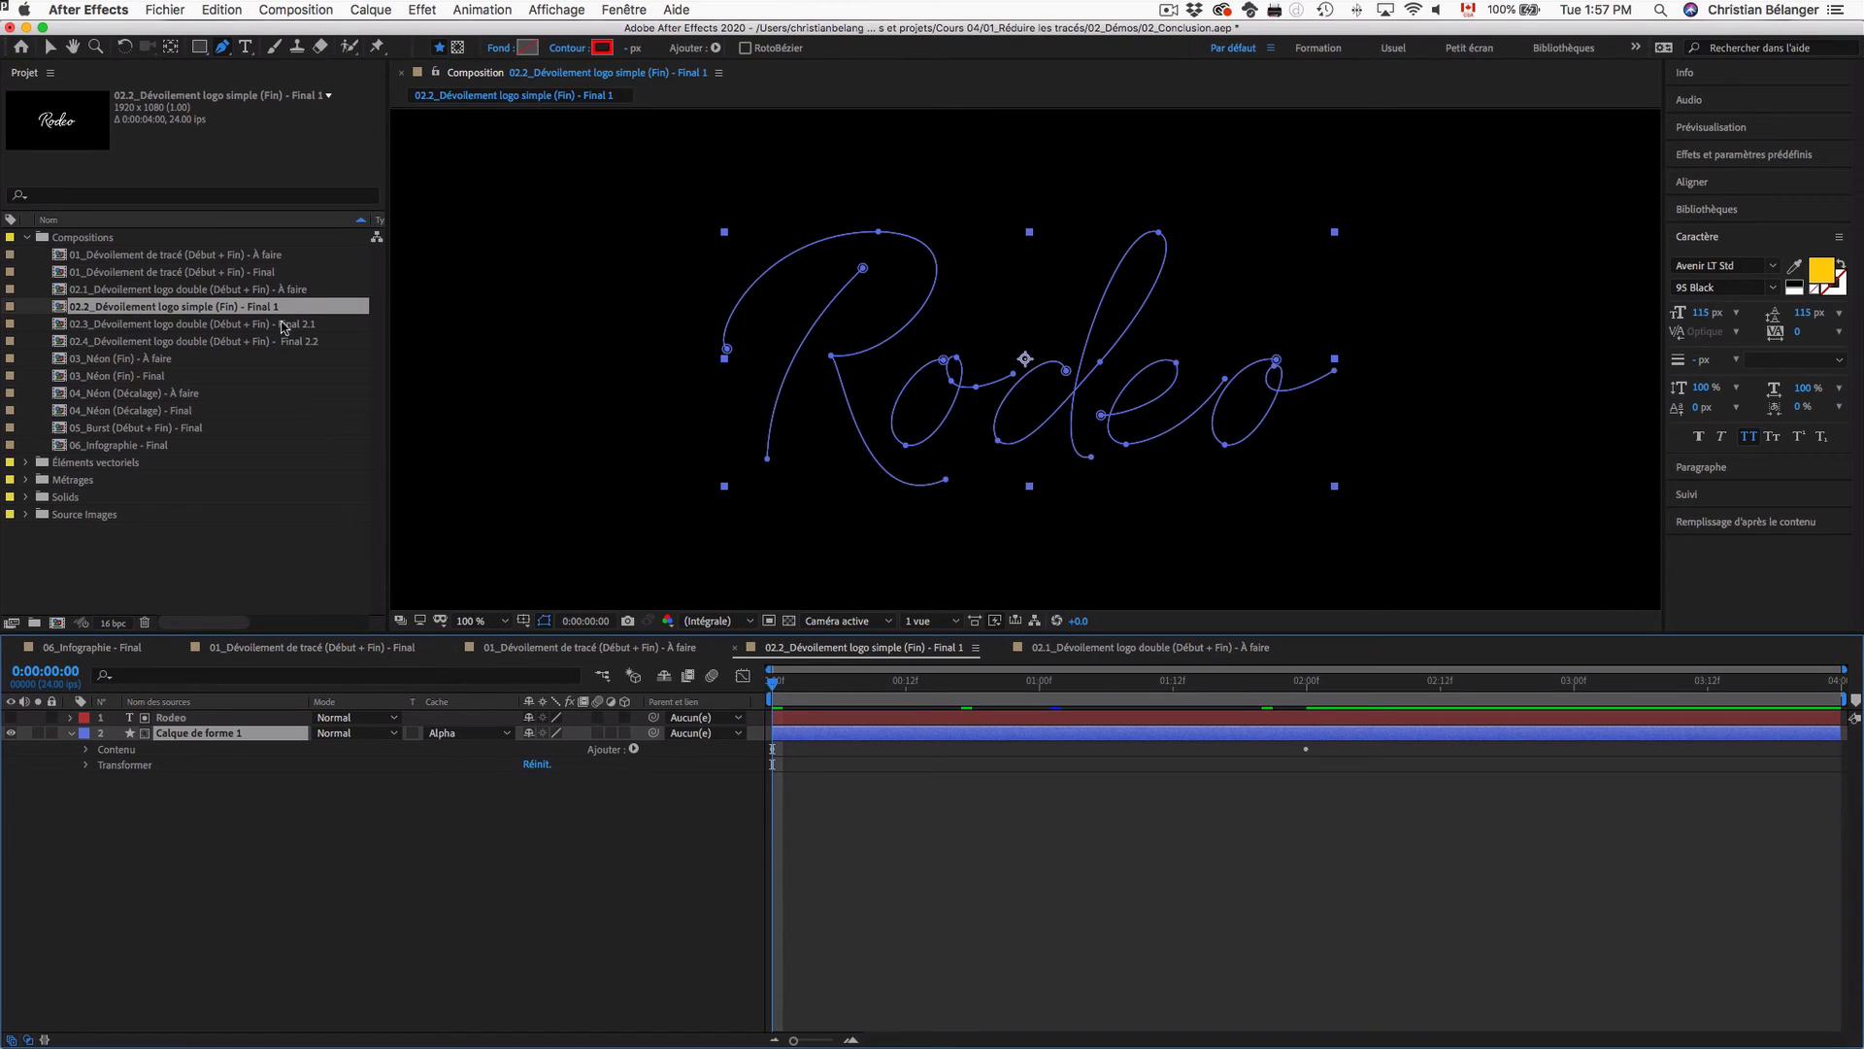
Step: Open composition 02.3_Dévoilement logo double (Début + Fin) - Final 2.1, preview the two-colour reveal and return to the first frame
{"action": "double_click", "coordinate": [182, 328]}
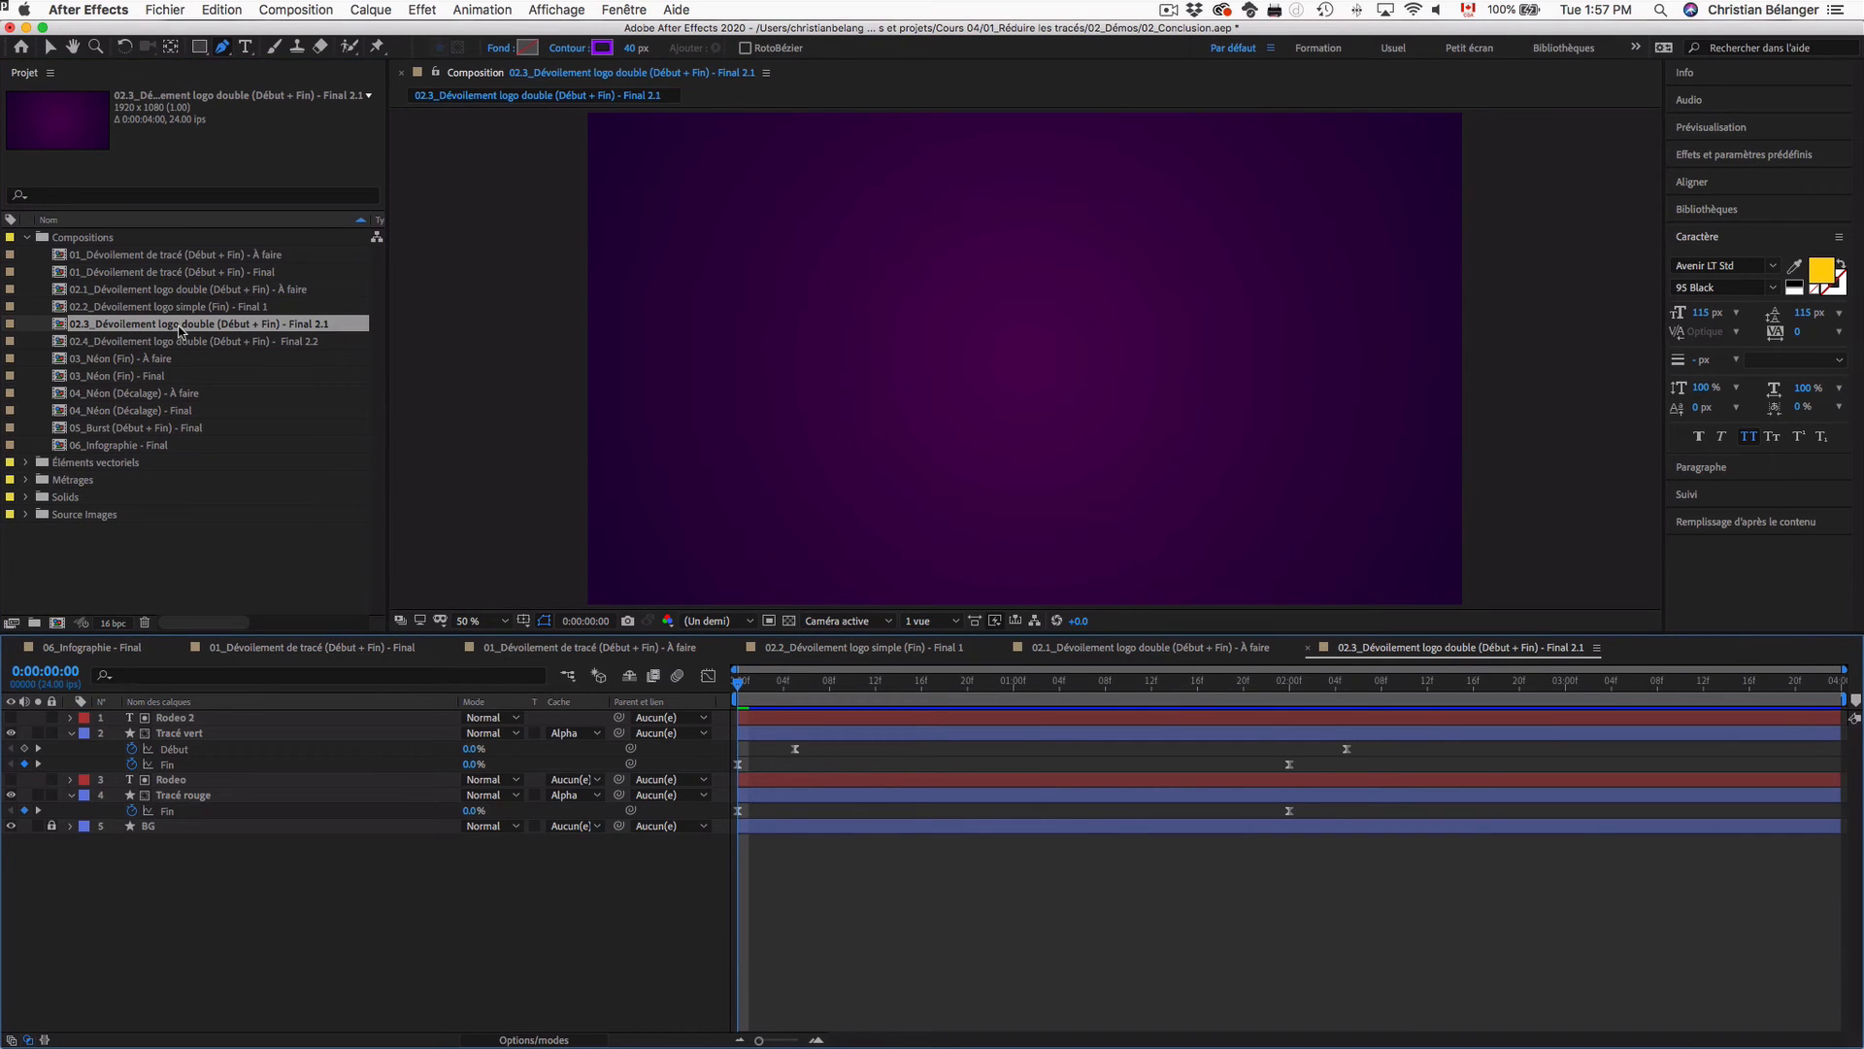
{"action": "key", "text": "space"}
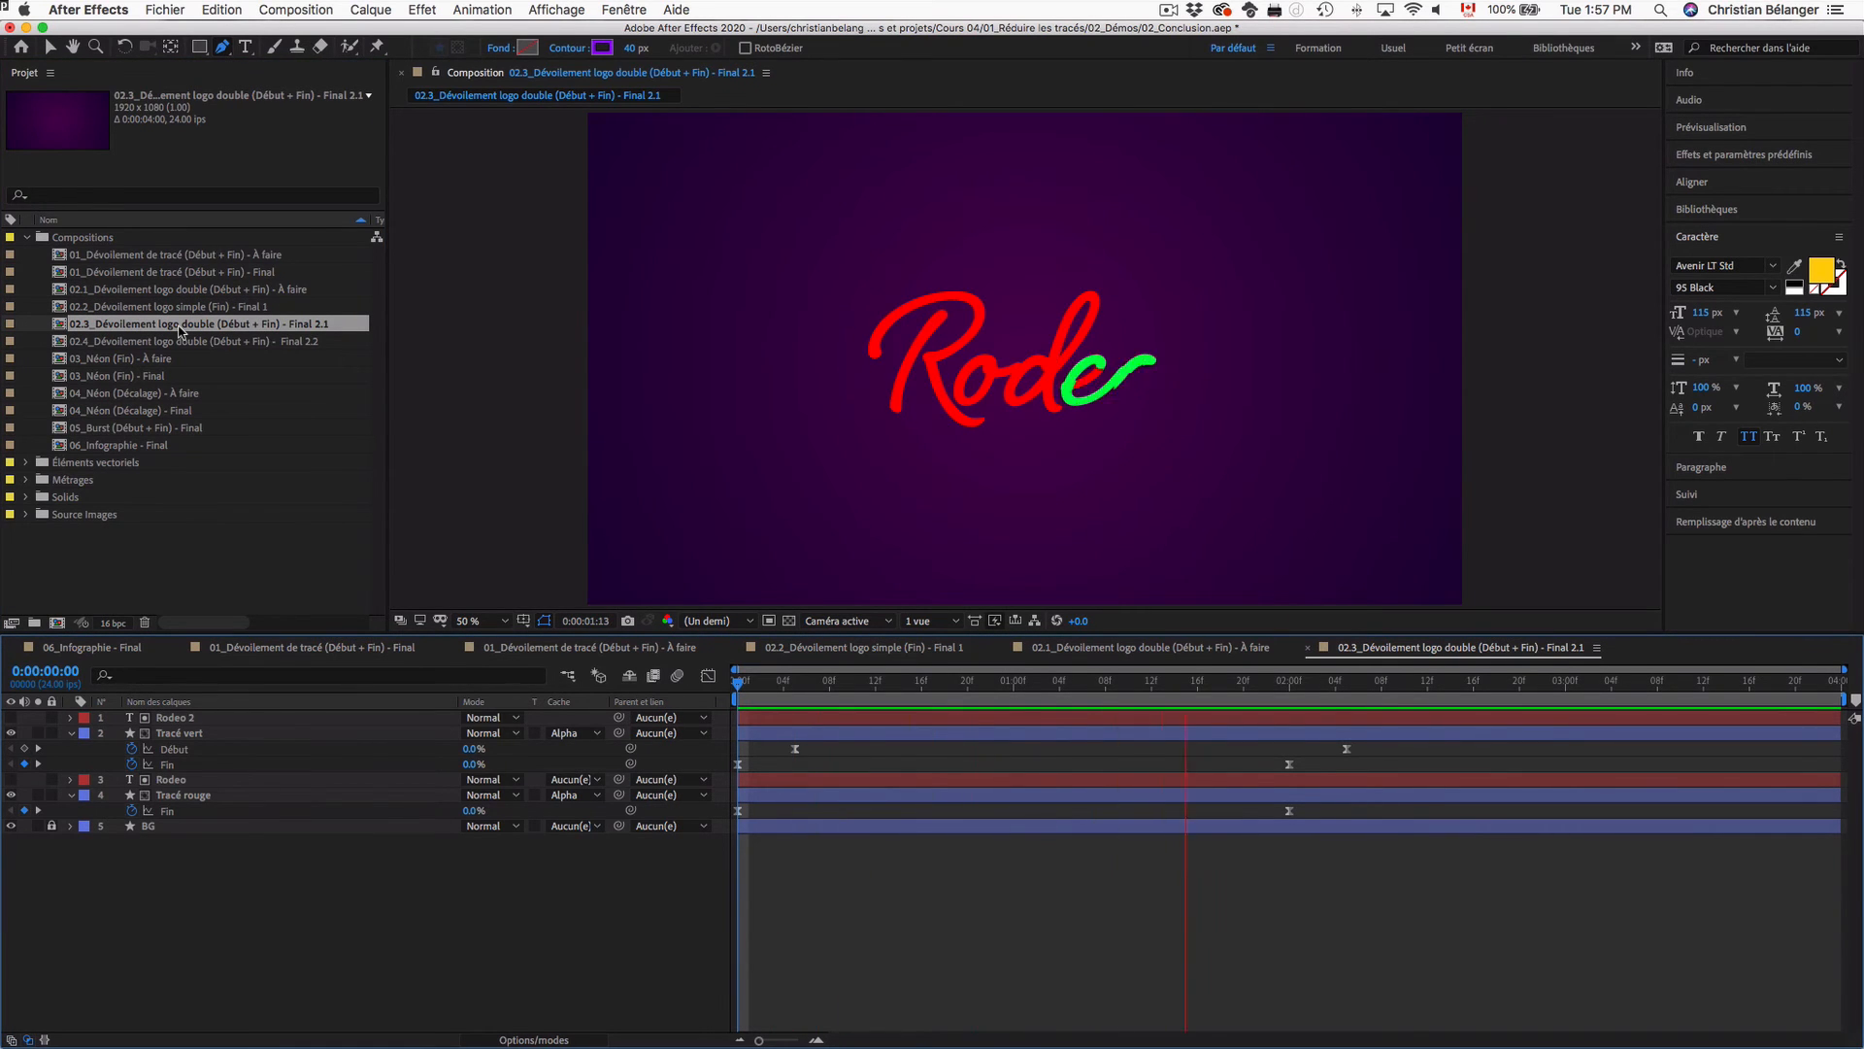
{"action": "key", "text": "space"}
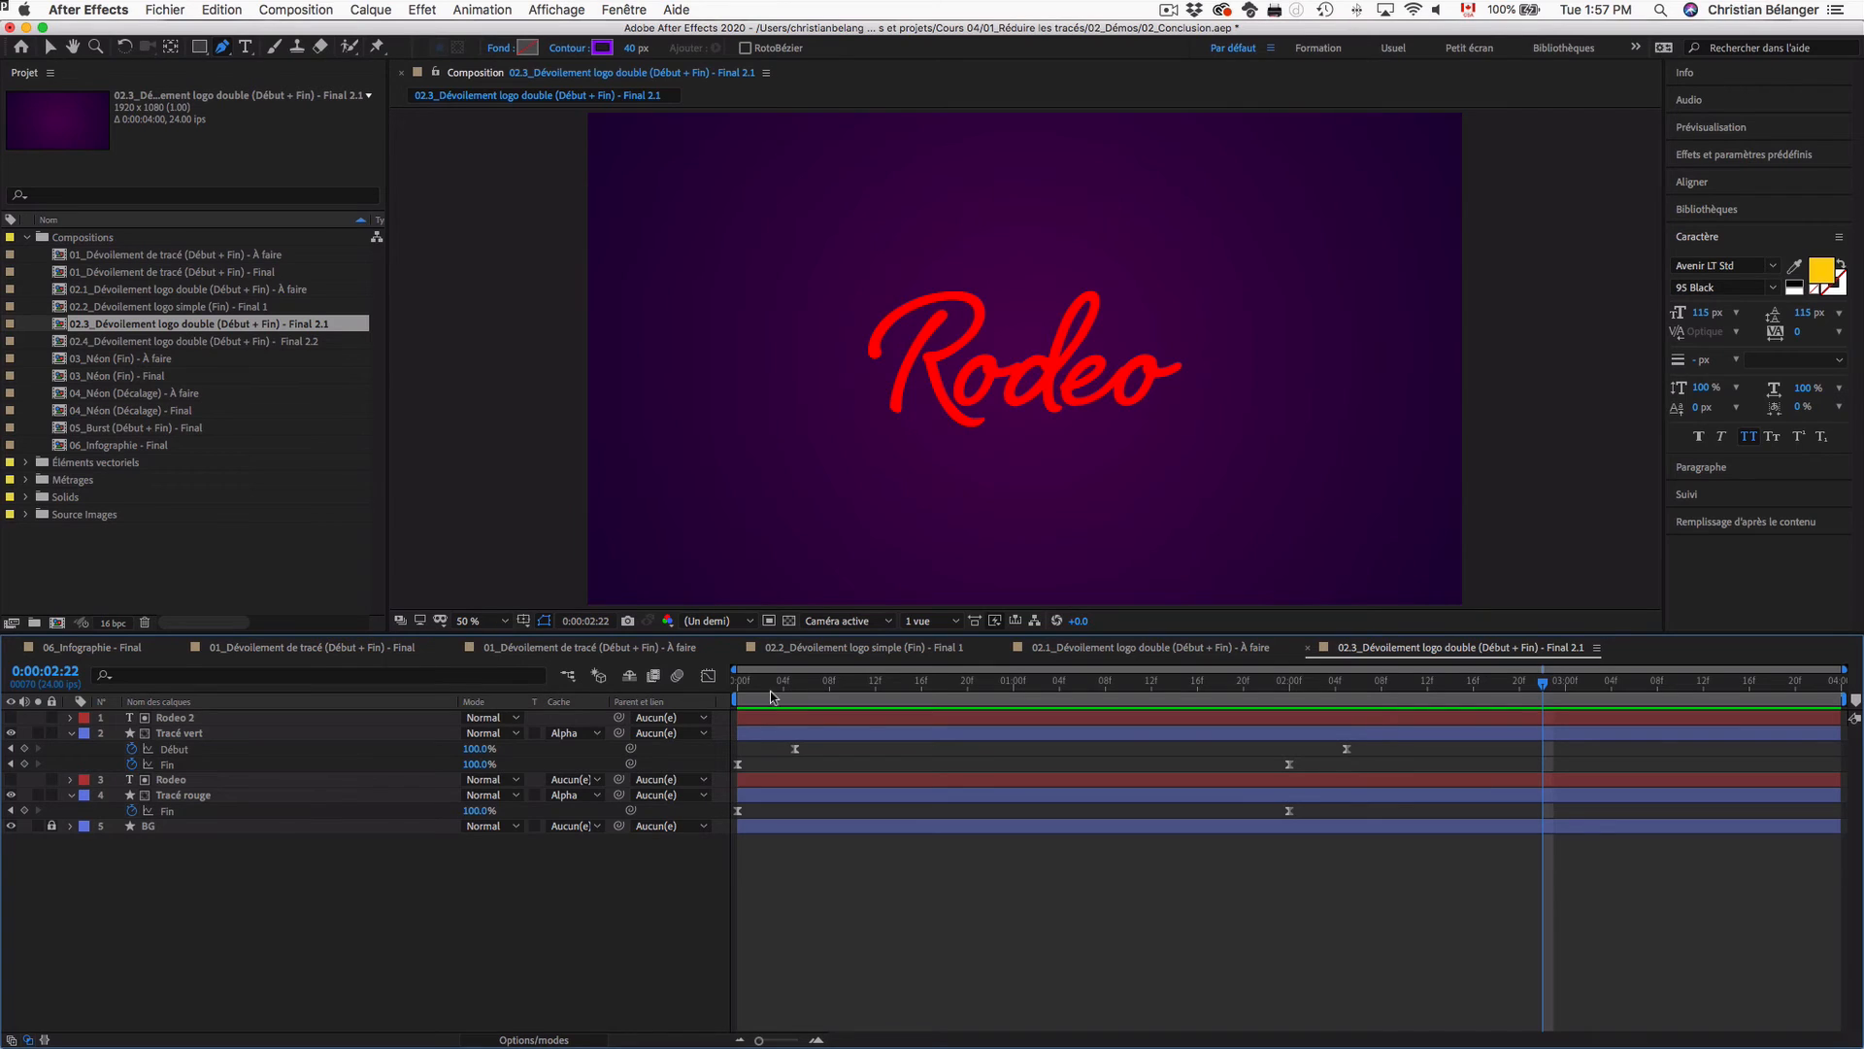
{"action": "mouse_move", "coordinate": [773, 688]}
{"action": "left_mouse_down"}
{"action": "mouse_move", "coordinate": [744, 685]}
{"action": "mouse_move", "coordinate": [1359, 695]}
{"action": "mouse_move", "coordinate": [1105, 699]}
{"action": "mouse_move", "coordinate": [740, 753]}
{"action": "mouse_move", "coordinate": [986, 755]}
{"action": "mouse_move", "coordinate": [1373, 721]}
{"action": "mouse_move", "coordinate": [722, 830]}
{"action": "left_mouse_up"}
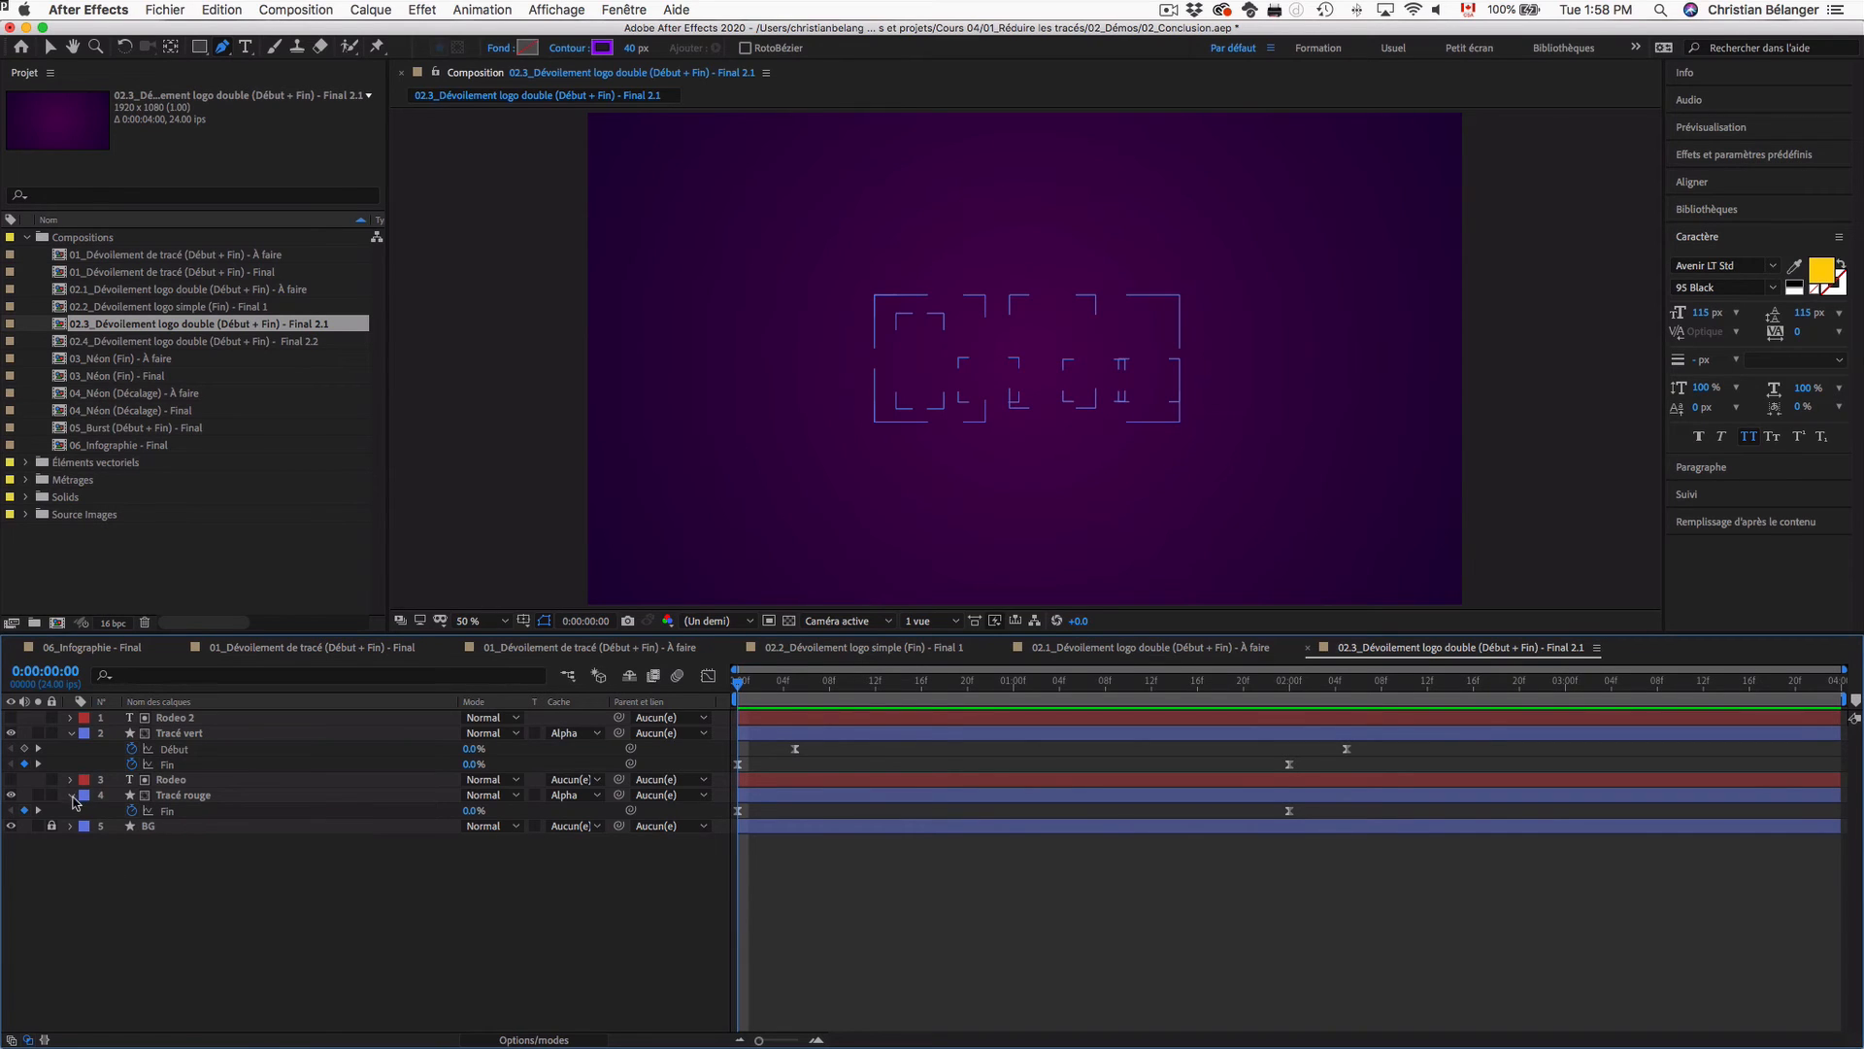
Step: Examine the duplicated text and stroke layers, revealing the keyframed Début and Fin properties of Tracé vert and Tracé rouge
{"action": "left_click", "coordinate": [72, 795]}
{"action": "left_click", "coordinate": [71, 734]}
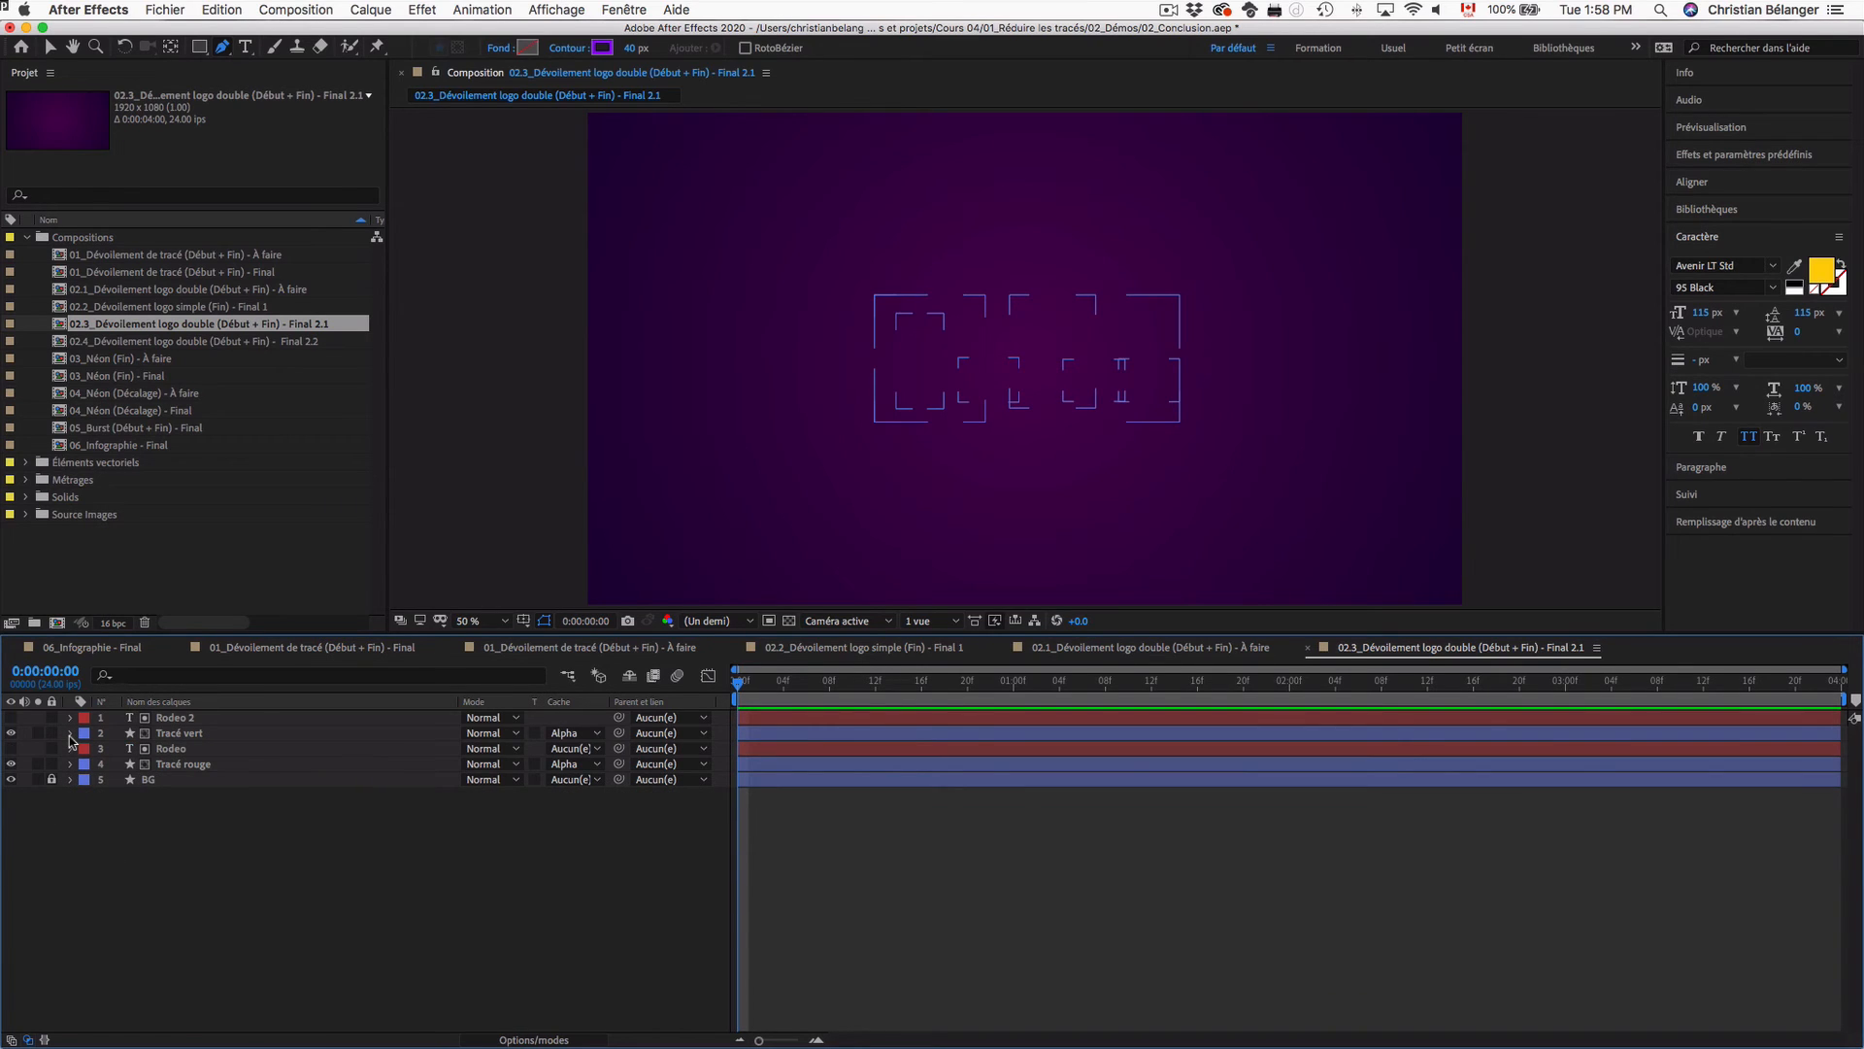
{"action": "left_click", "coordinate": [178, 720]}
{"action": "left_click", "coordinate": [171, 749]}
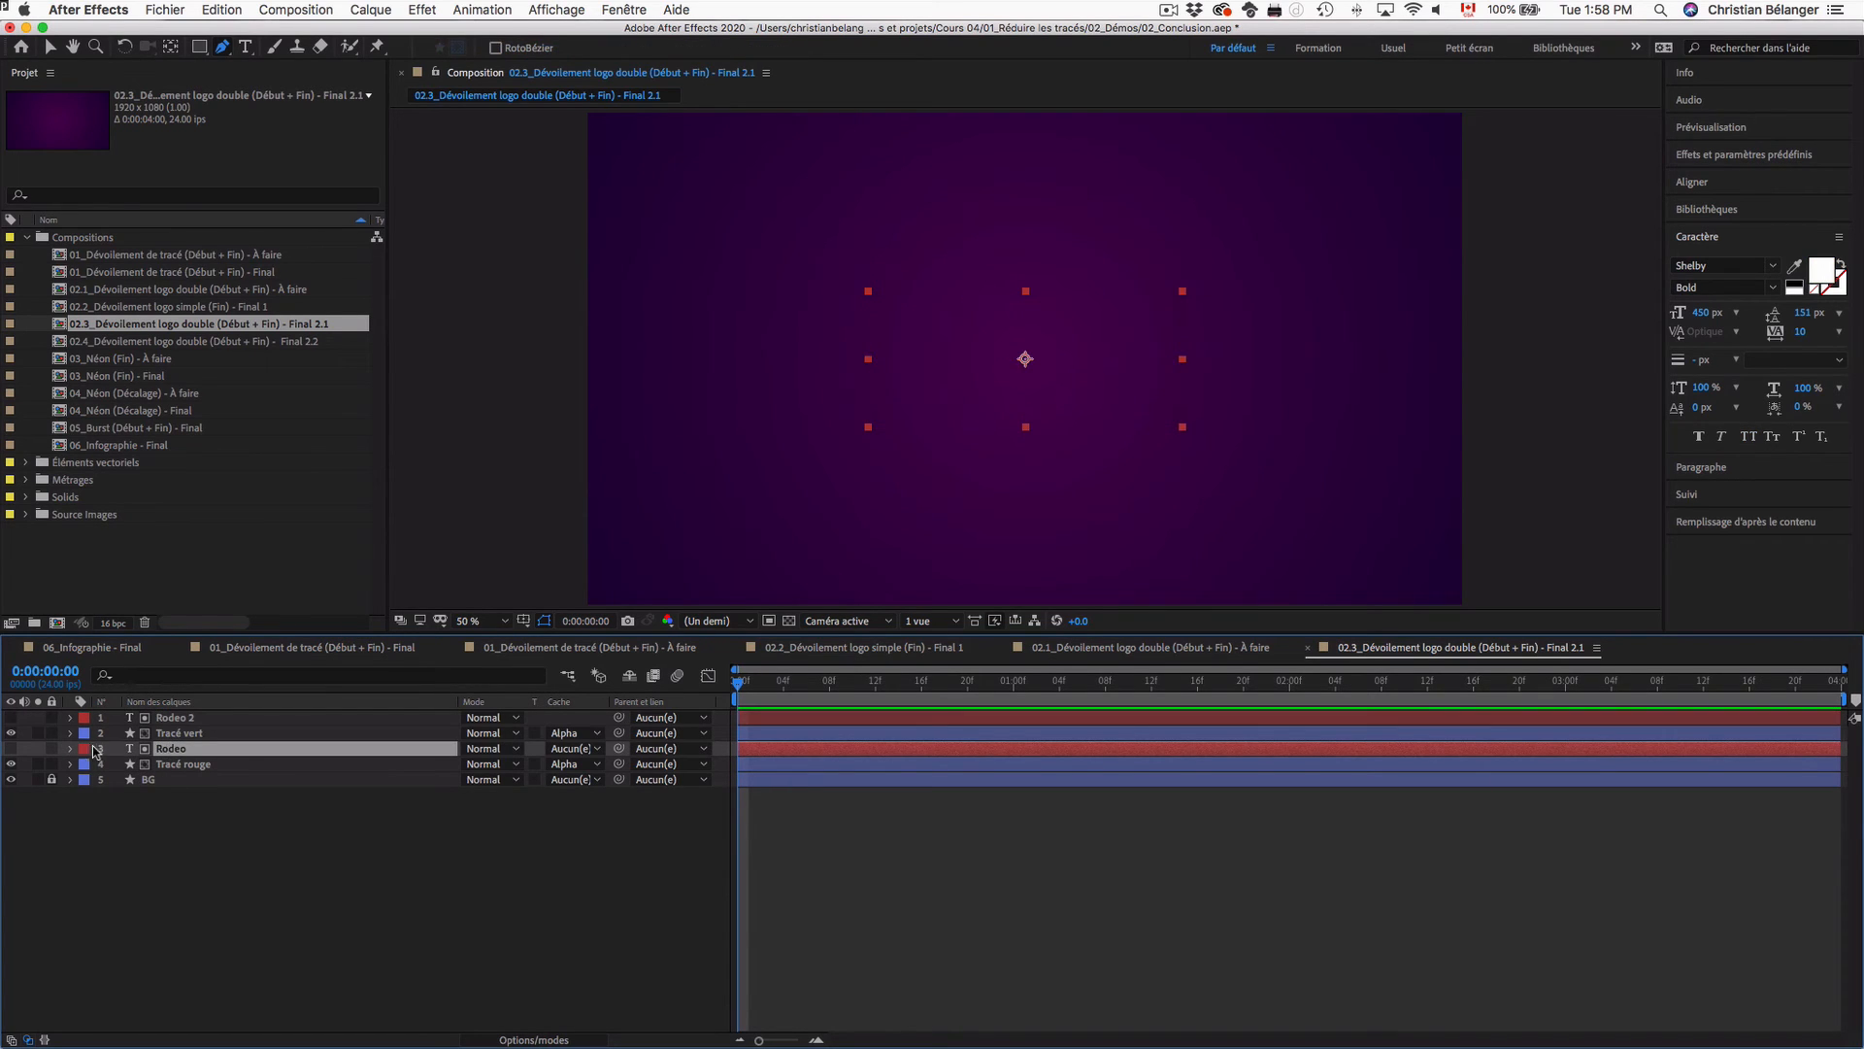
{"action": "left_click", "coordinate": [172, 734]}
{"action": "left_click", "coordinate": [177, 765]}
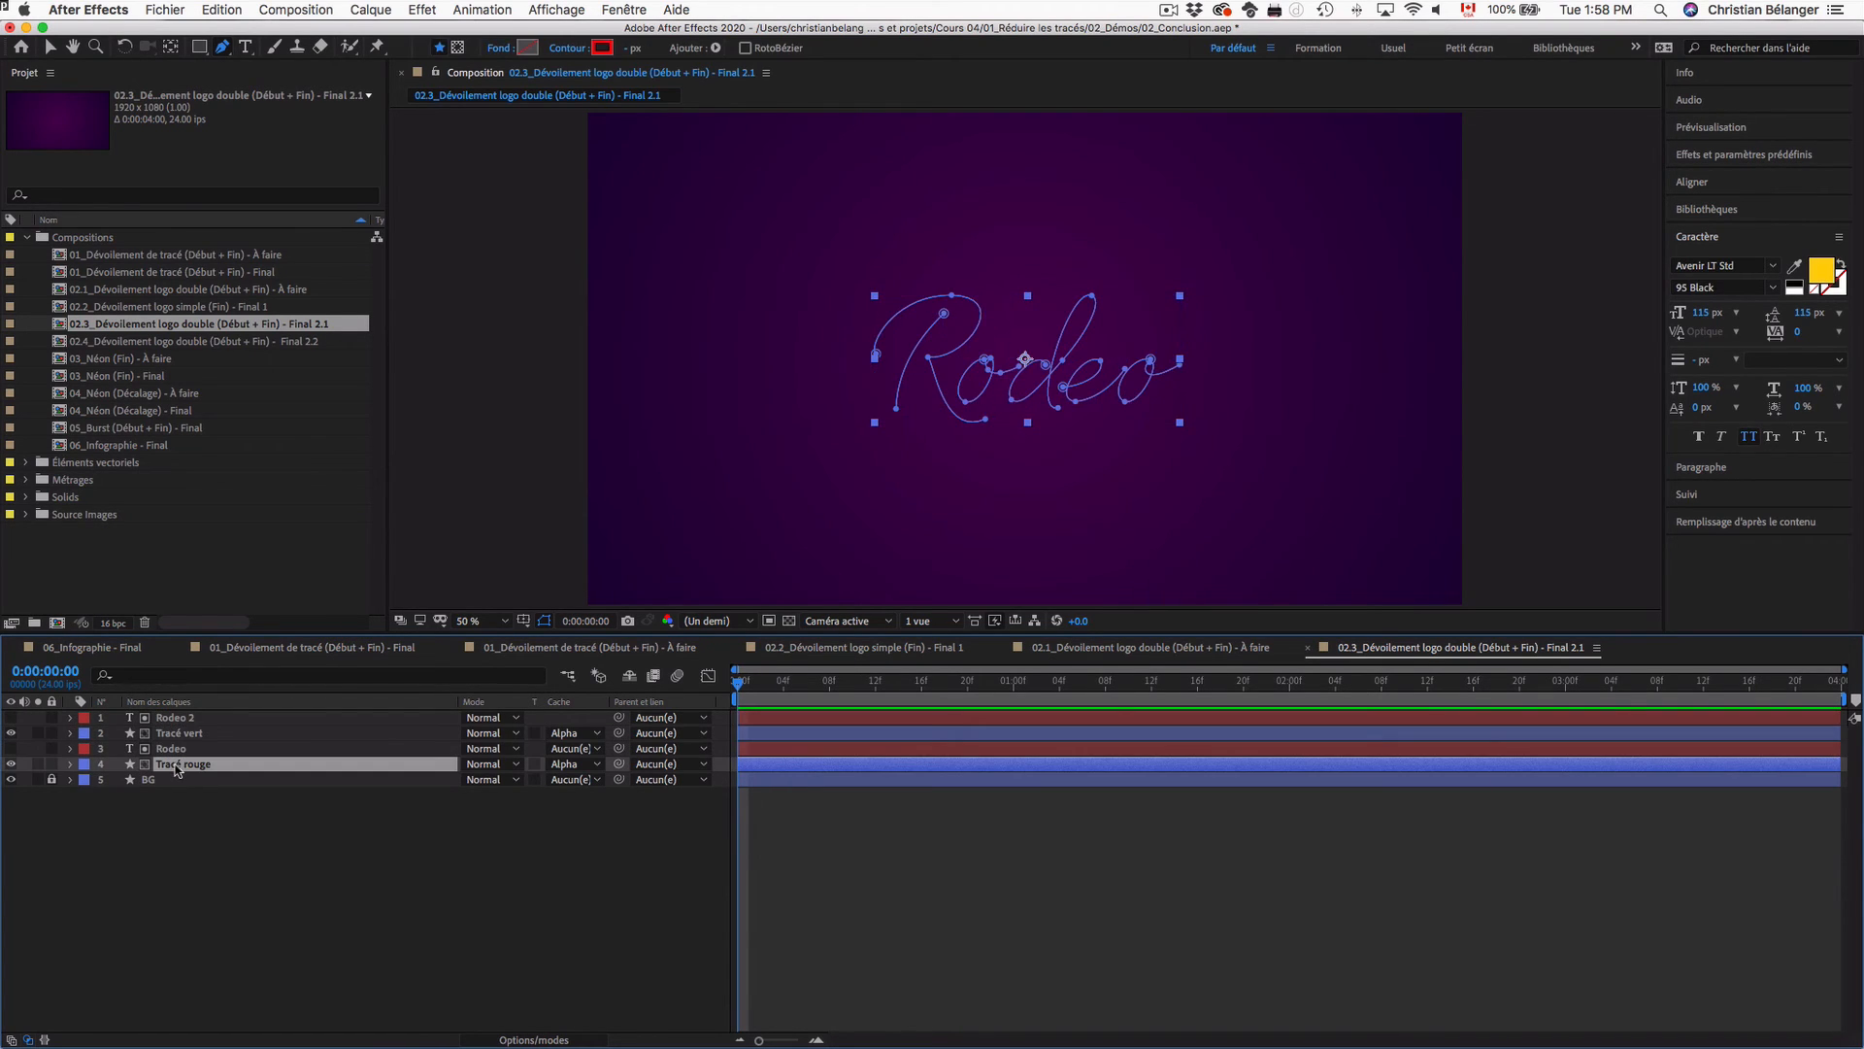
{"action": "left_click", "coordinate": [178, 734], "text": "super"}
{"action": "key", "text": "u"}
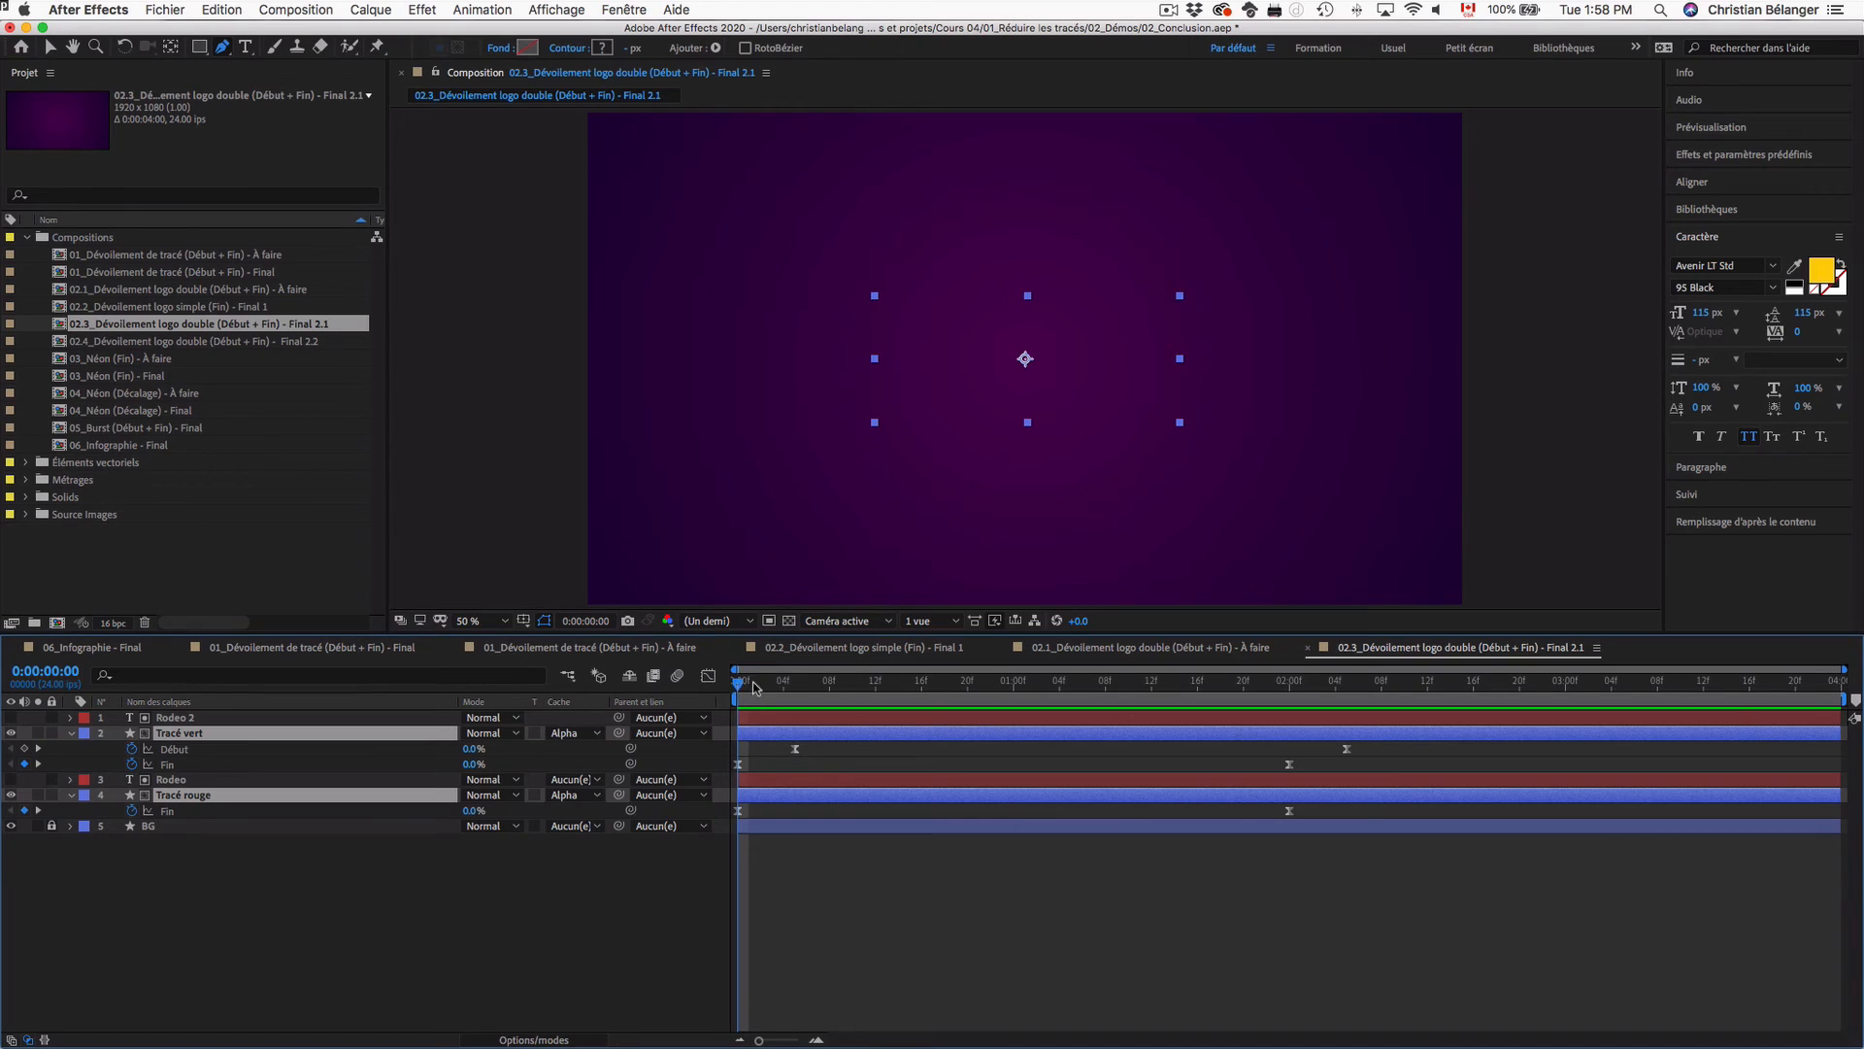
{"action": "mouse_move", "coordinate": [757, 688]}
{"action": "left_mouse_down"}
{"action": "mouse_move", "coordinate": [1297, 691]}
{"action": "mouse_move", "coordinate": [708, 685]}
{"action": "left_mouse_up"}
Step: Return to composition 02.1_Dévoilement logo double (Début + Fin) - À faire and preview the R's drawing animation twice from the start
{"action": "double_click", "coordinate": [171, 290]}
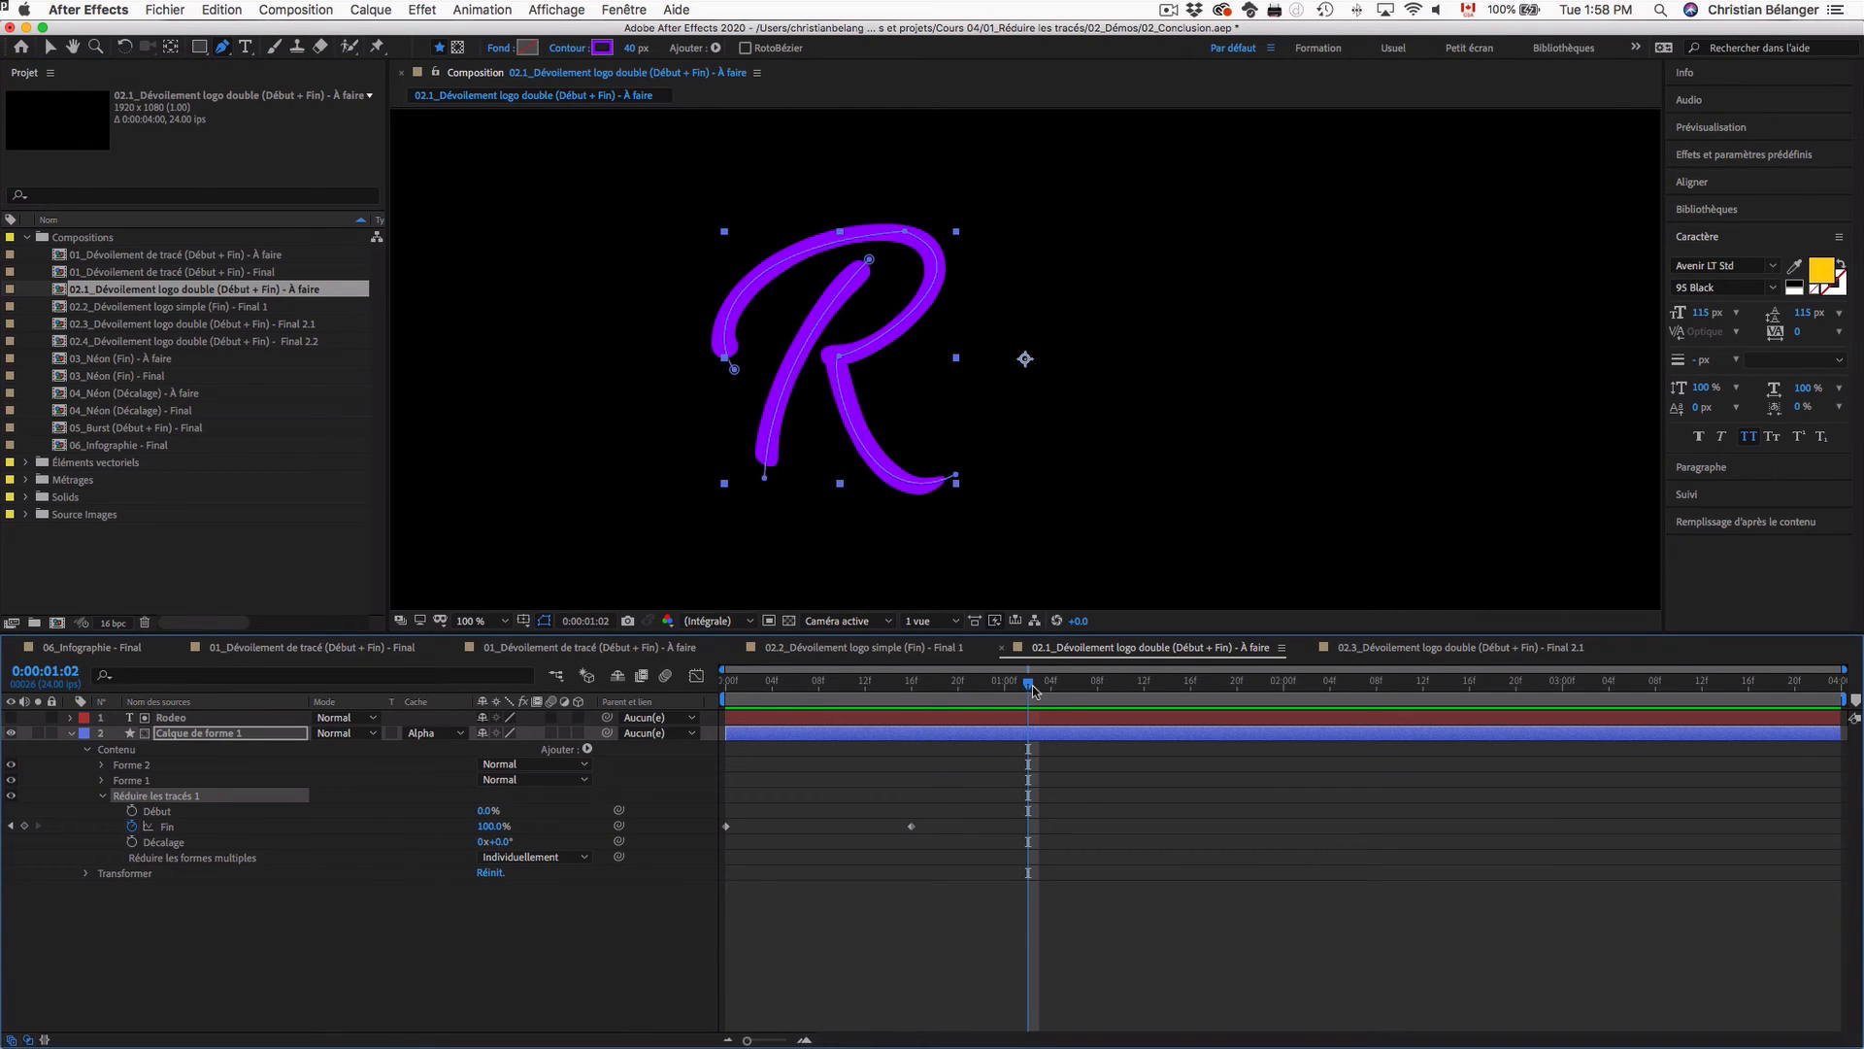
{"action": "left_click_drag", "start_coordinate": [1029, 683], "coordinate": [654, 686]}
{"action": "key", "text": "space"}
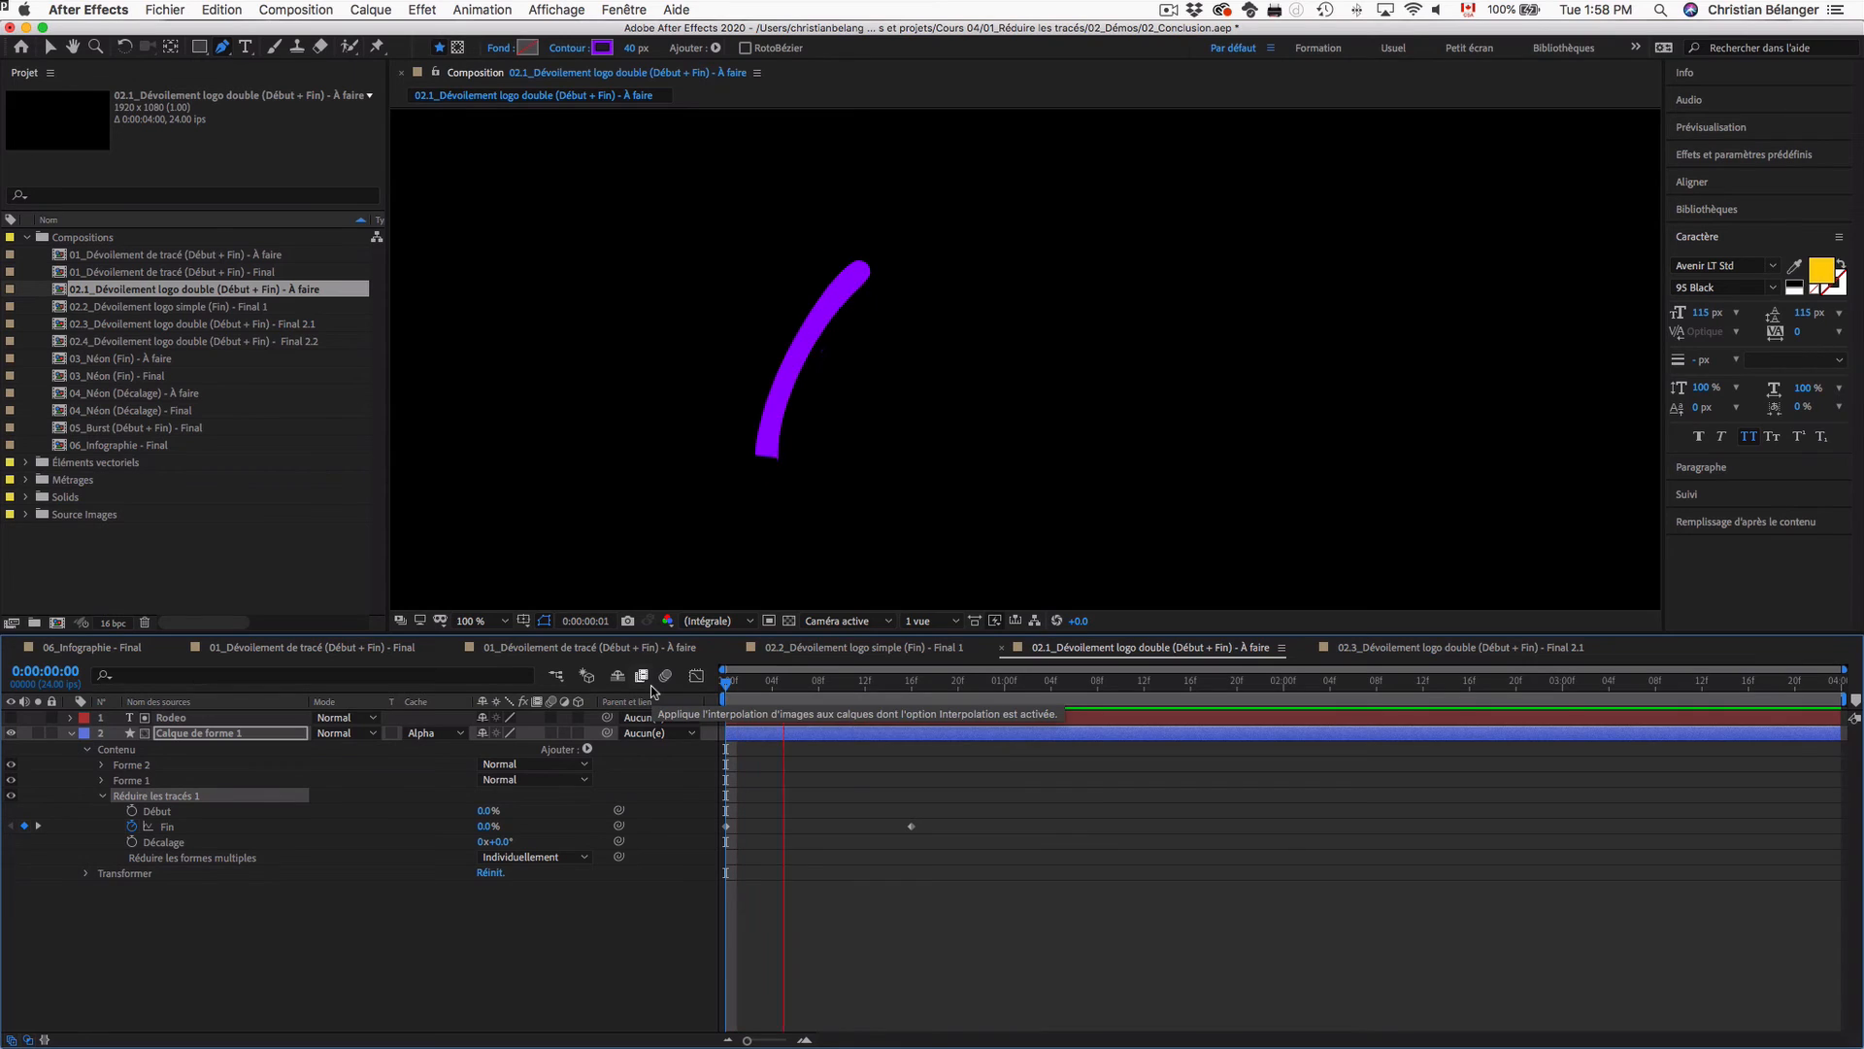
{"action": "key", "text": "space"}
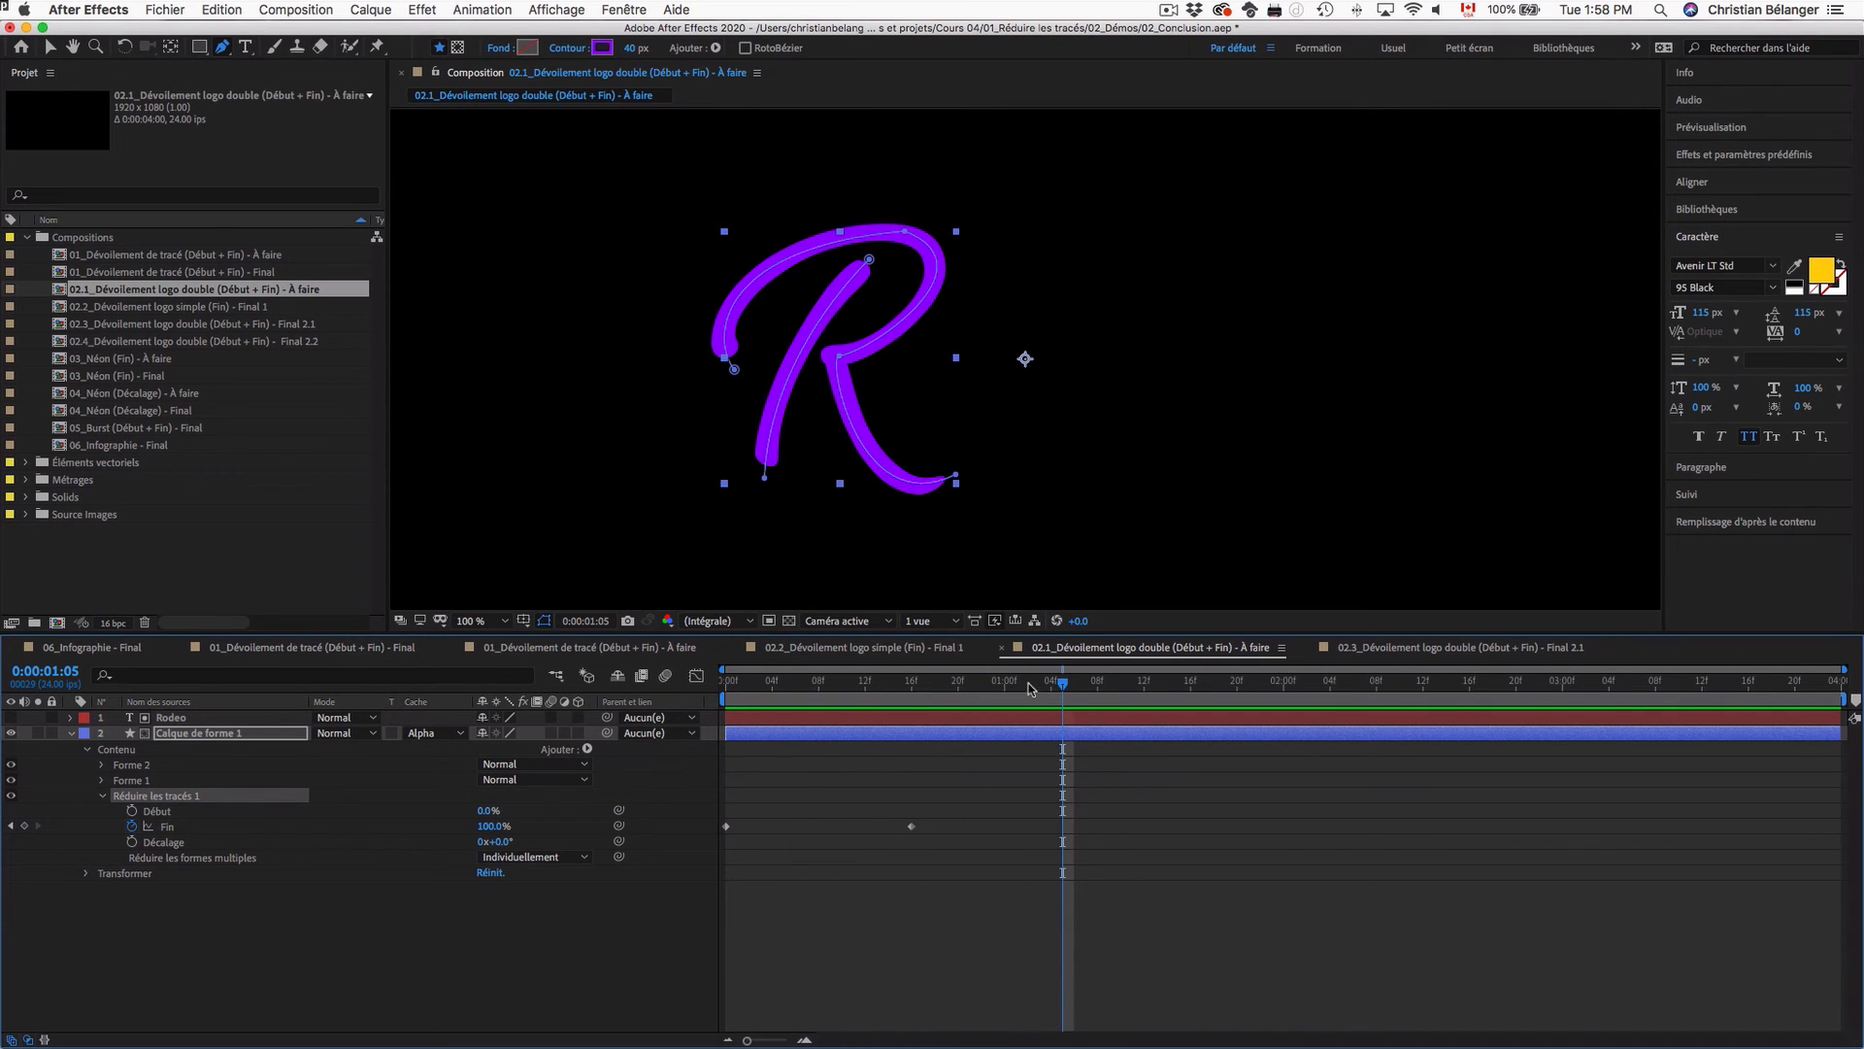
{"action": "left_click_drag", "start_coordinate": [1035, 686], "coordinate": [695, 675]}
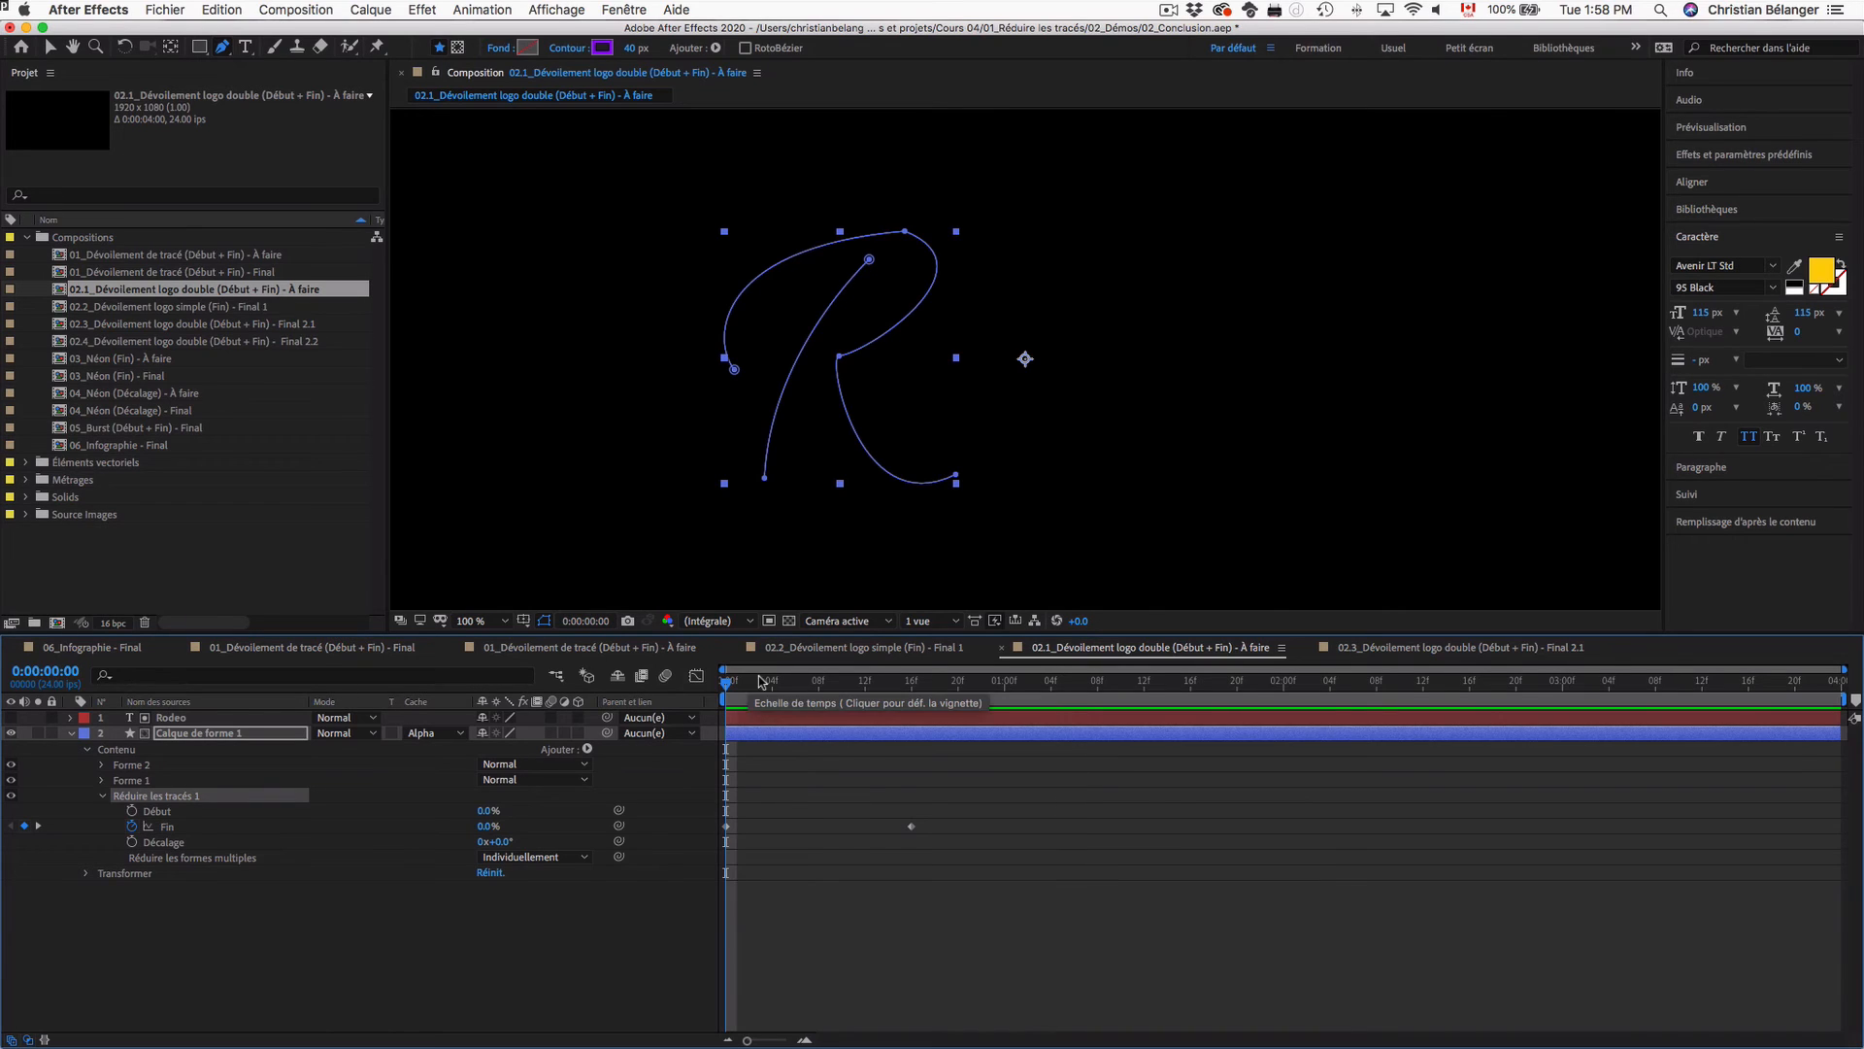
{"action": "key", "text": "space"}
{"action": "key", "text": "space"}
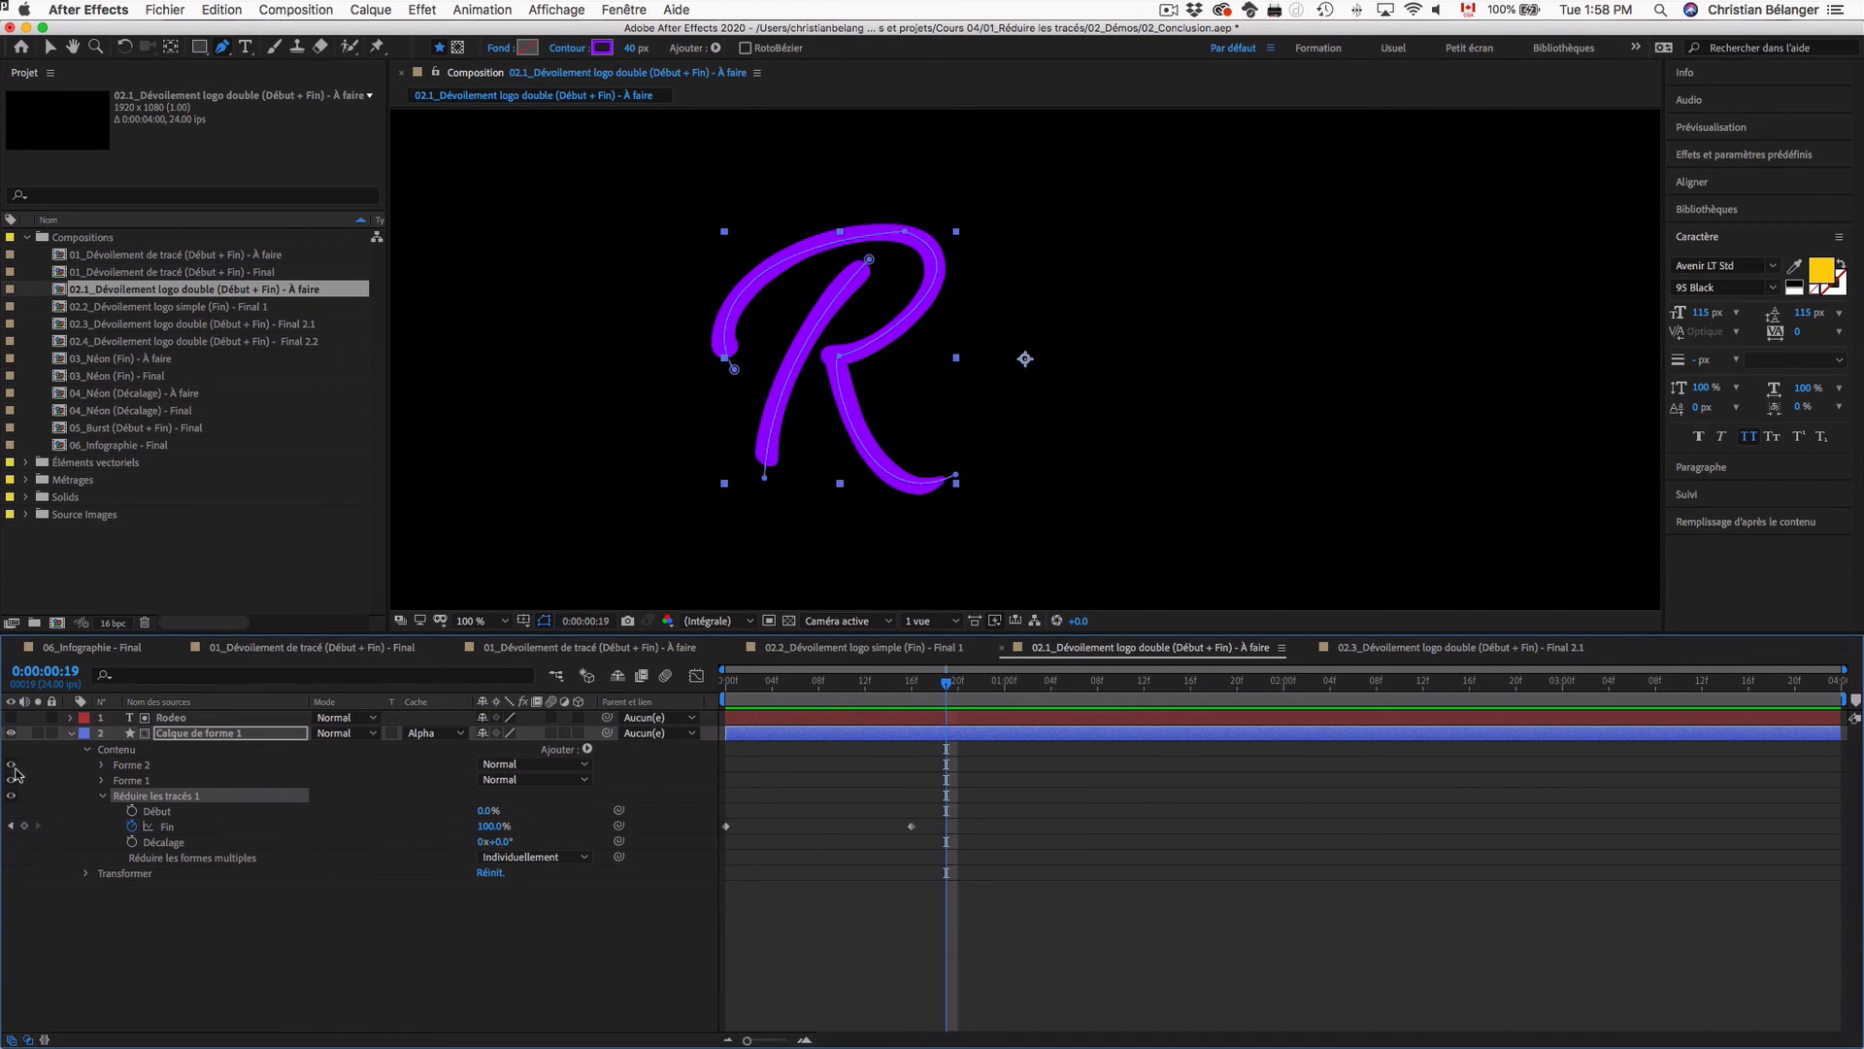
Step: Collapse Calque de forme 1 and duplicate it together with the Rodeo text layer
{"action": "left_click", "coordinate": [72, 733]}
{"action": "left_click", "coordinate": [170, 814]}
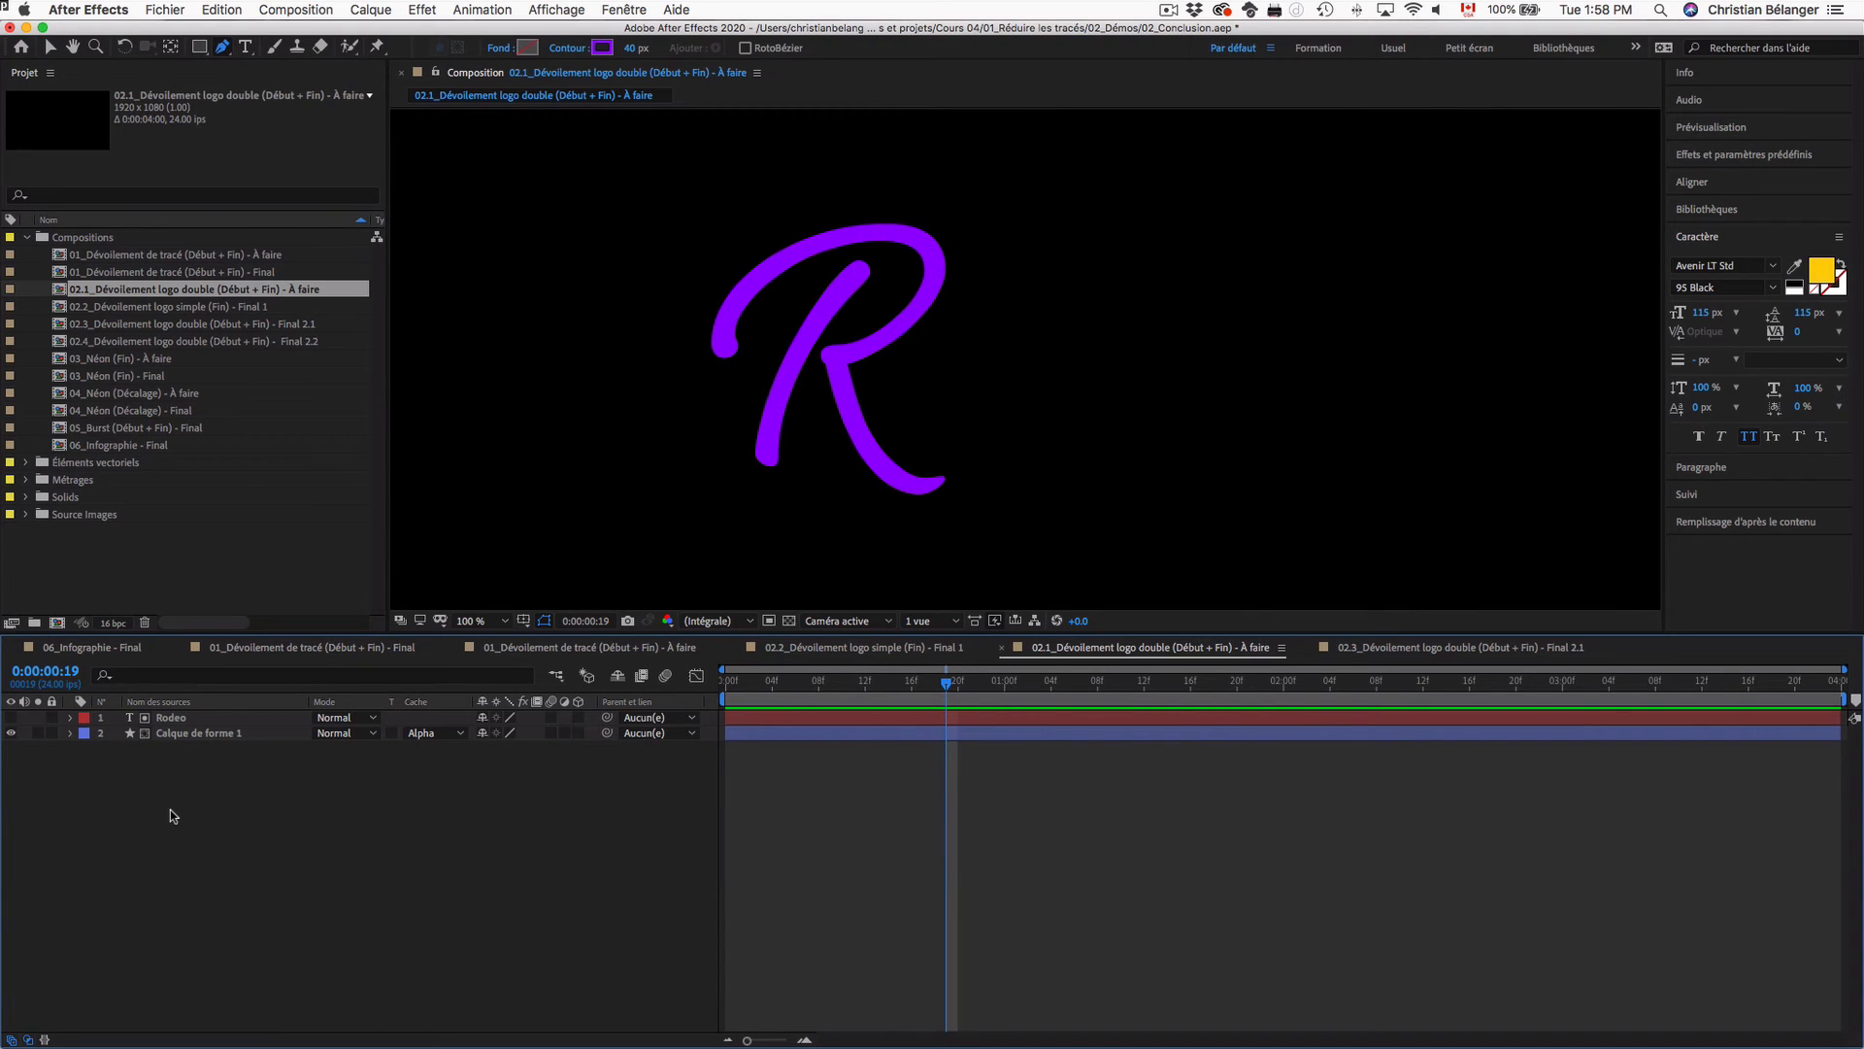
{"action": "left_click", "coordinate": [204, 721]}
{"action": "left_click", "coordinate": [216, 733], "text": "shift"}
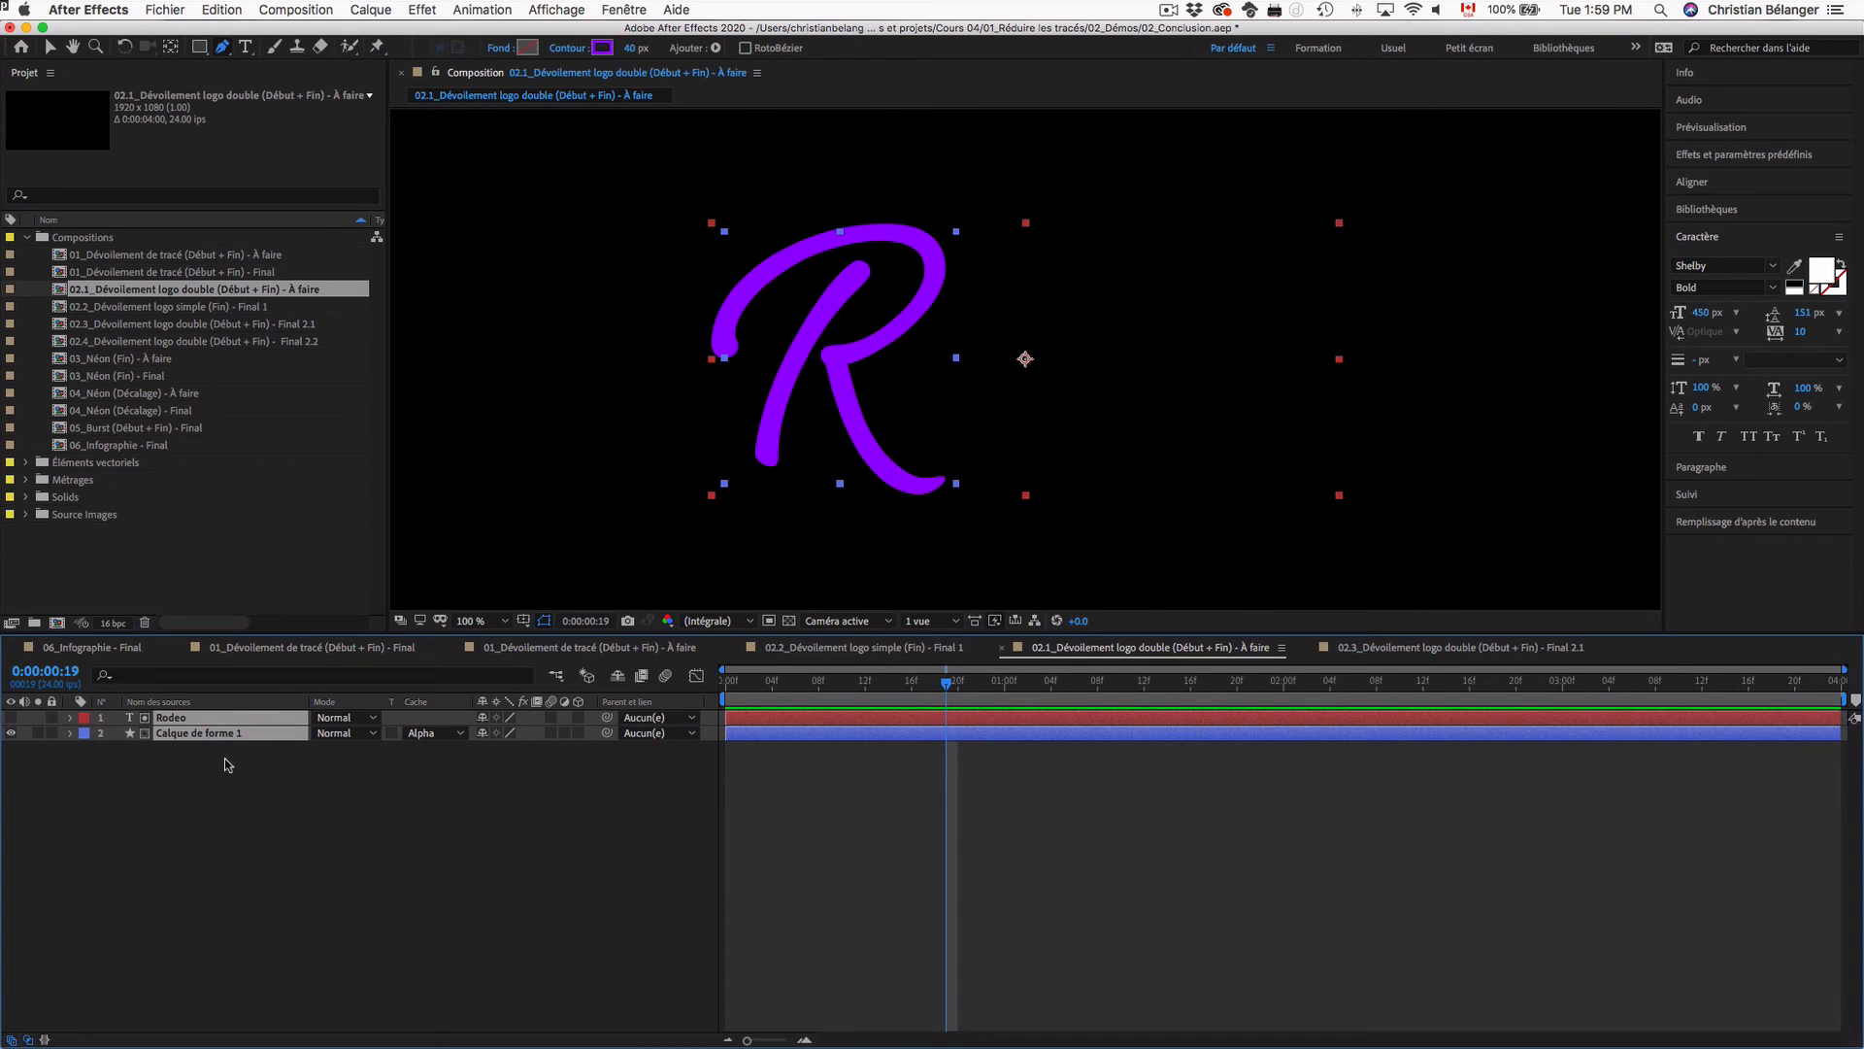
{"action": "key", "text": "super+d"}
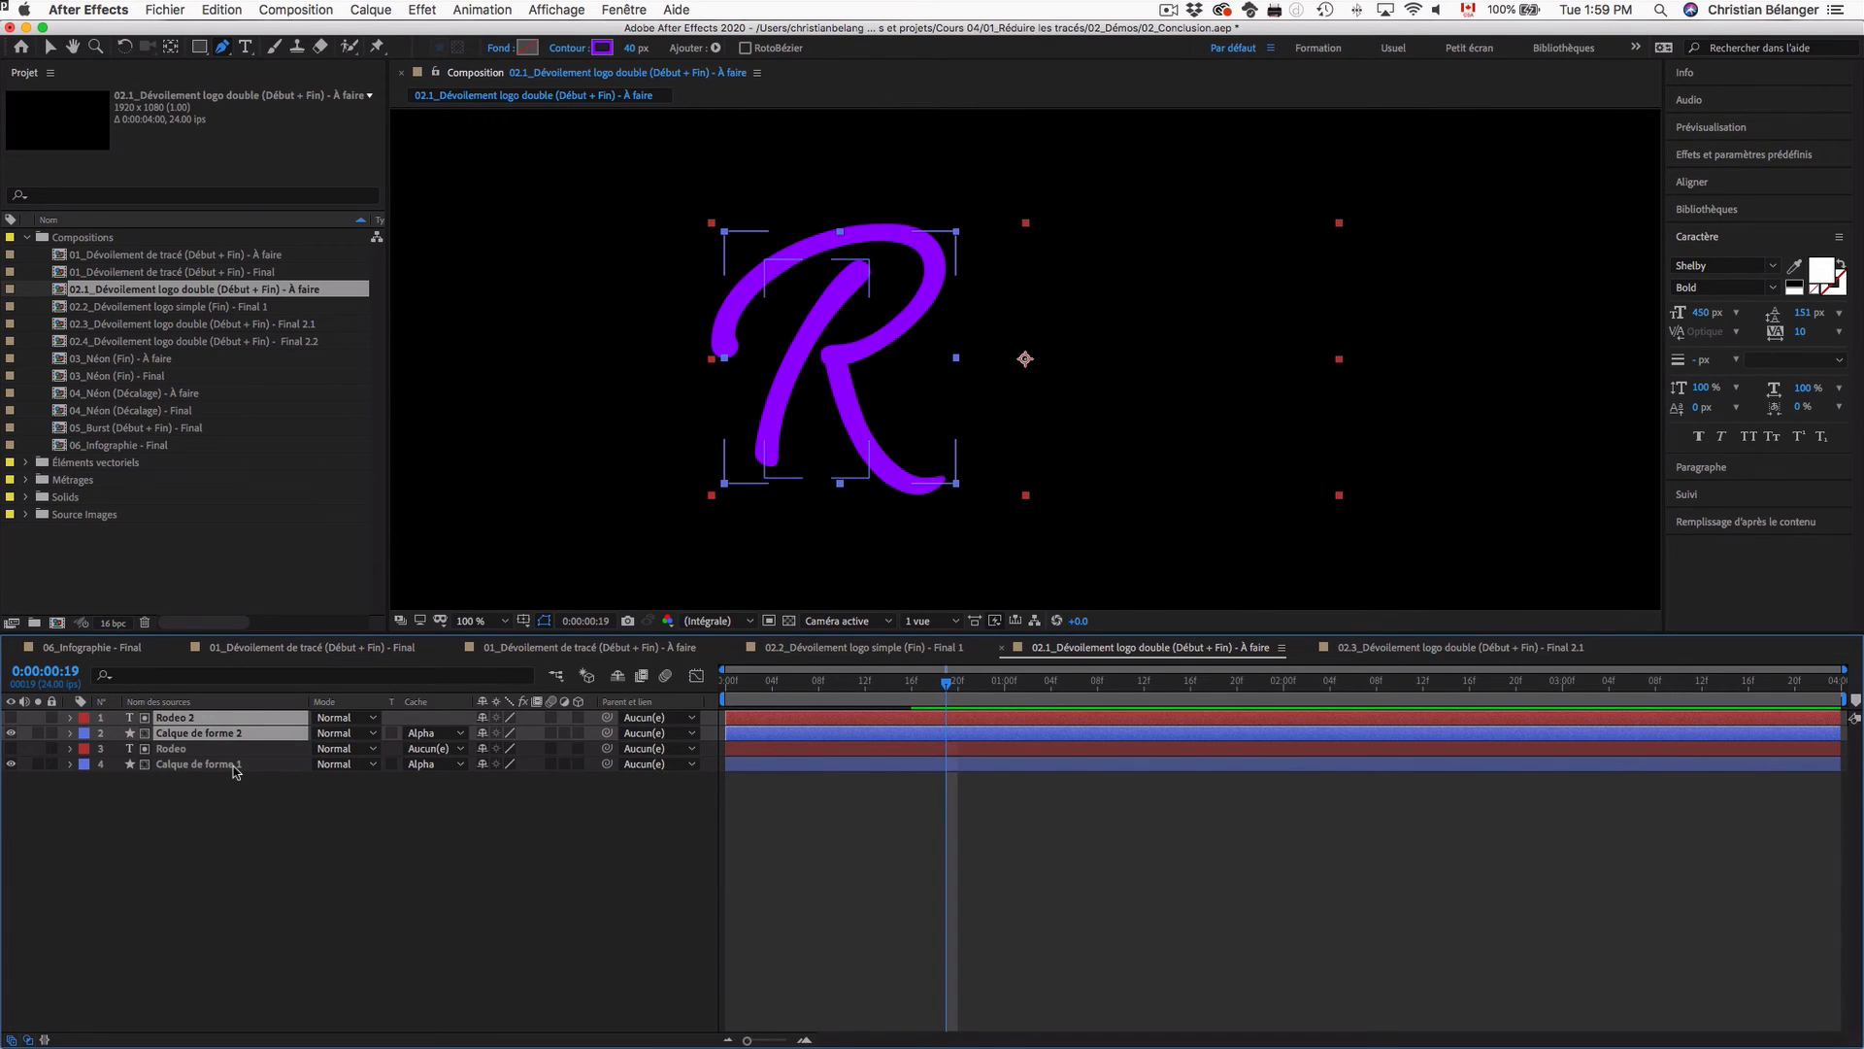
Step: Rename the original shape layer, Calque de forme 1, as Mauve
{"action": "left_click", "coordinate": [212, 807]}
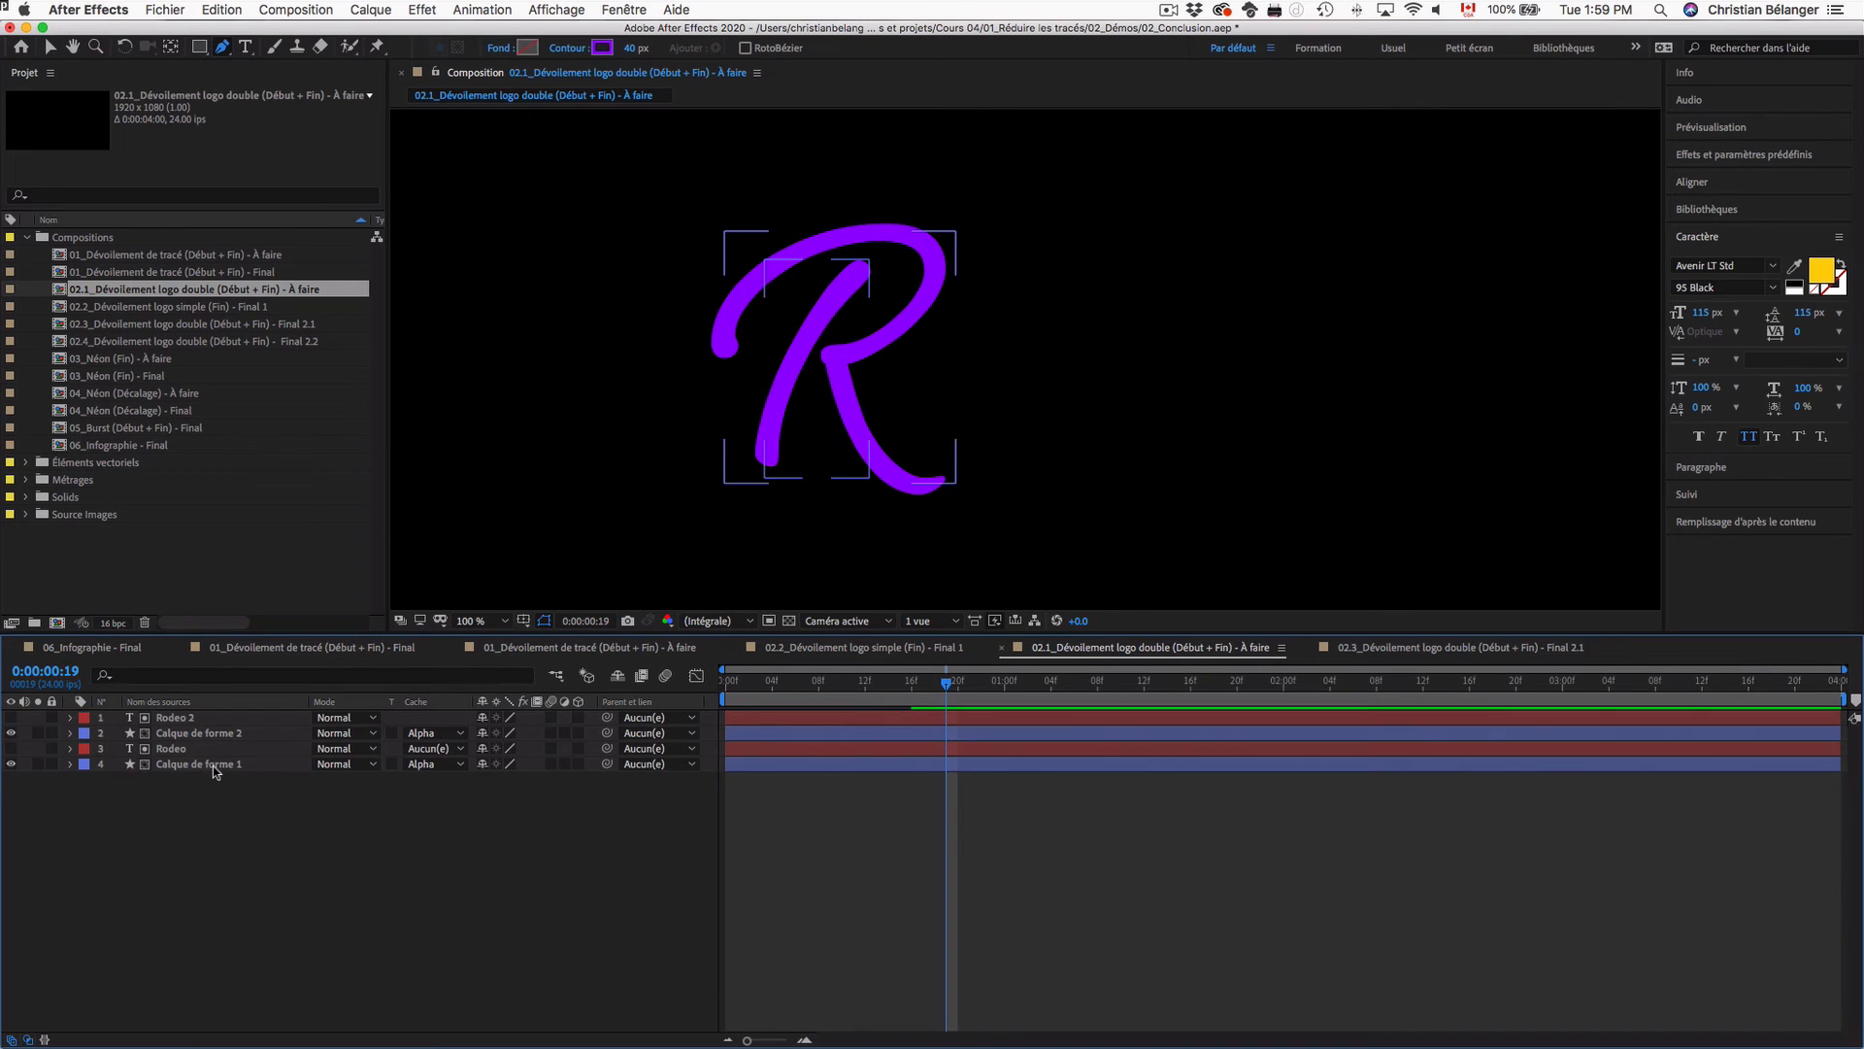
{"action": "left_click", "coordinate": [216, 767]}
{"action": "key", "text": "Return"}
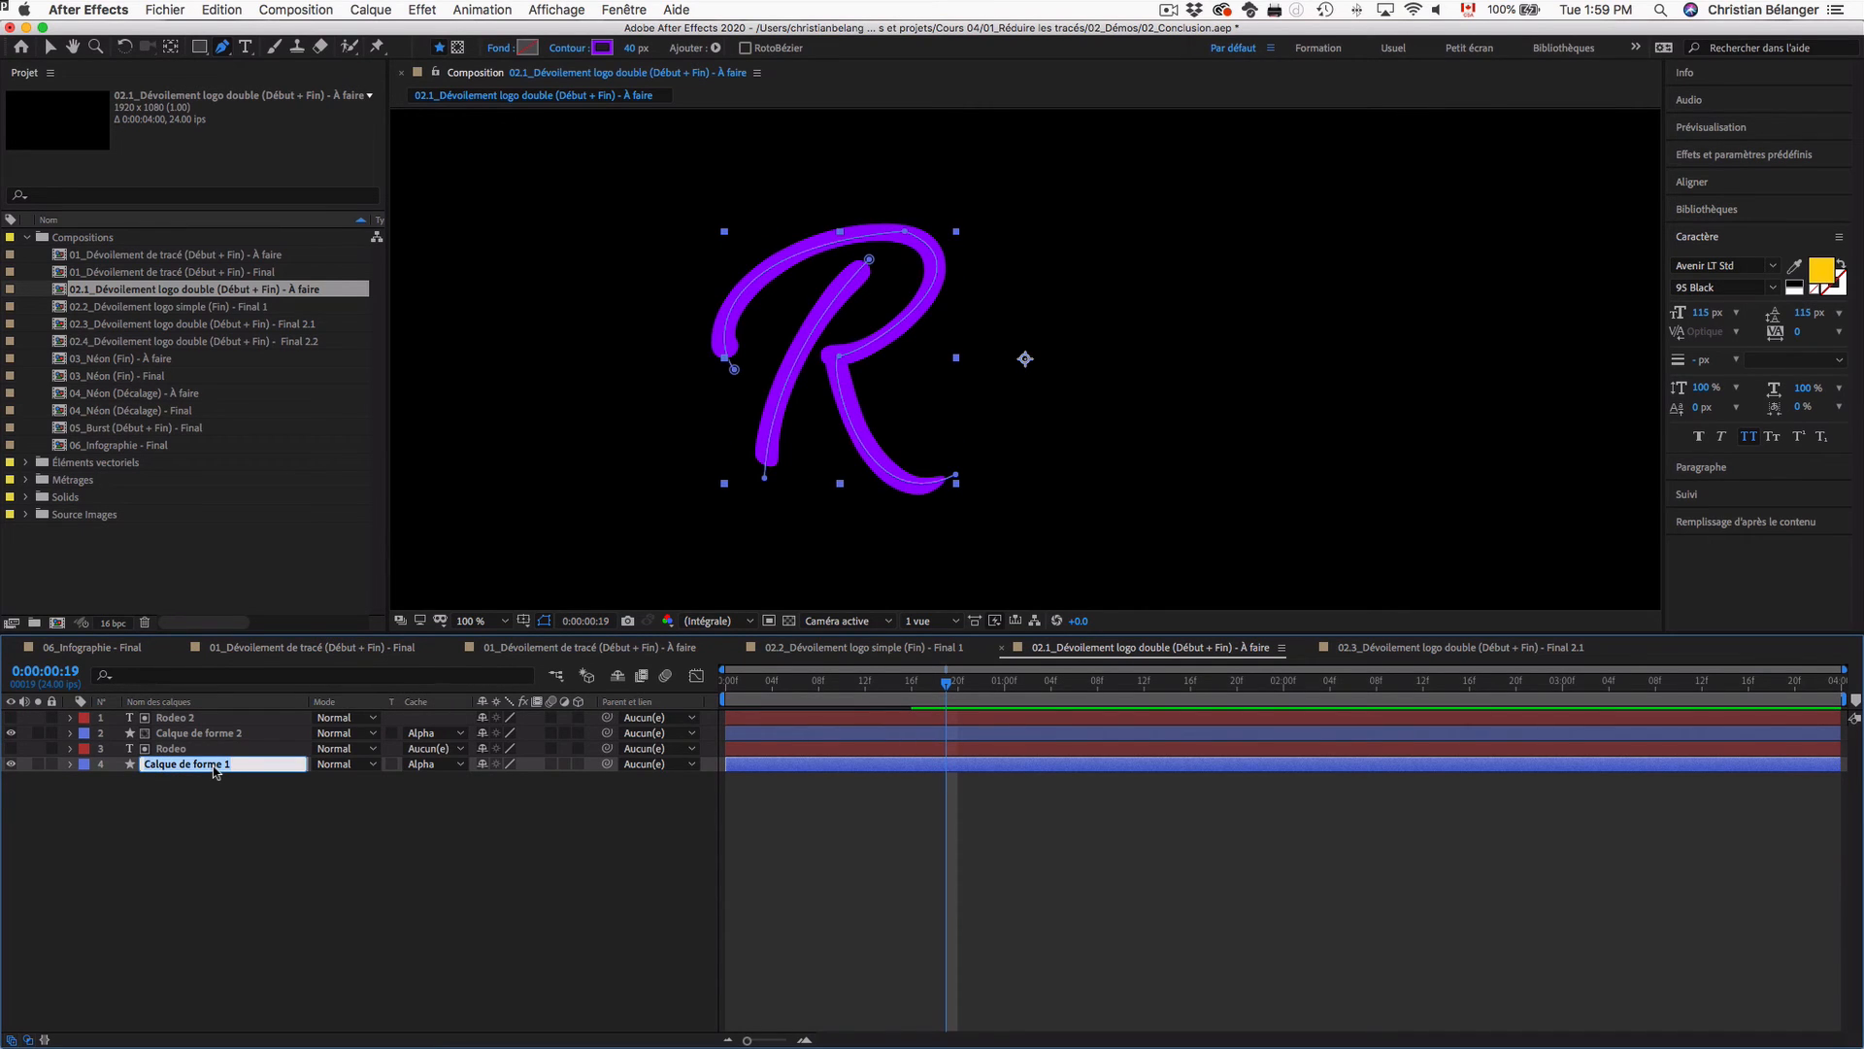
{"action": "type", "text": "Mauve"}
{"action": "key", "text": "Return"}
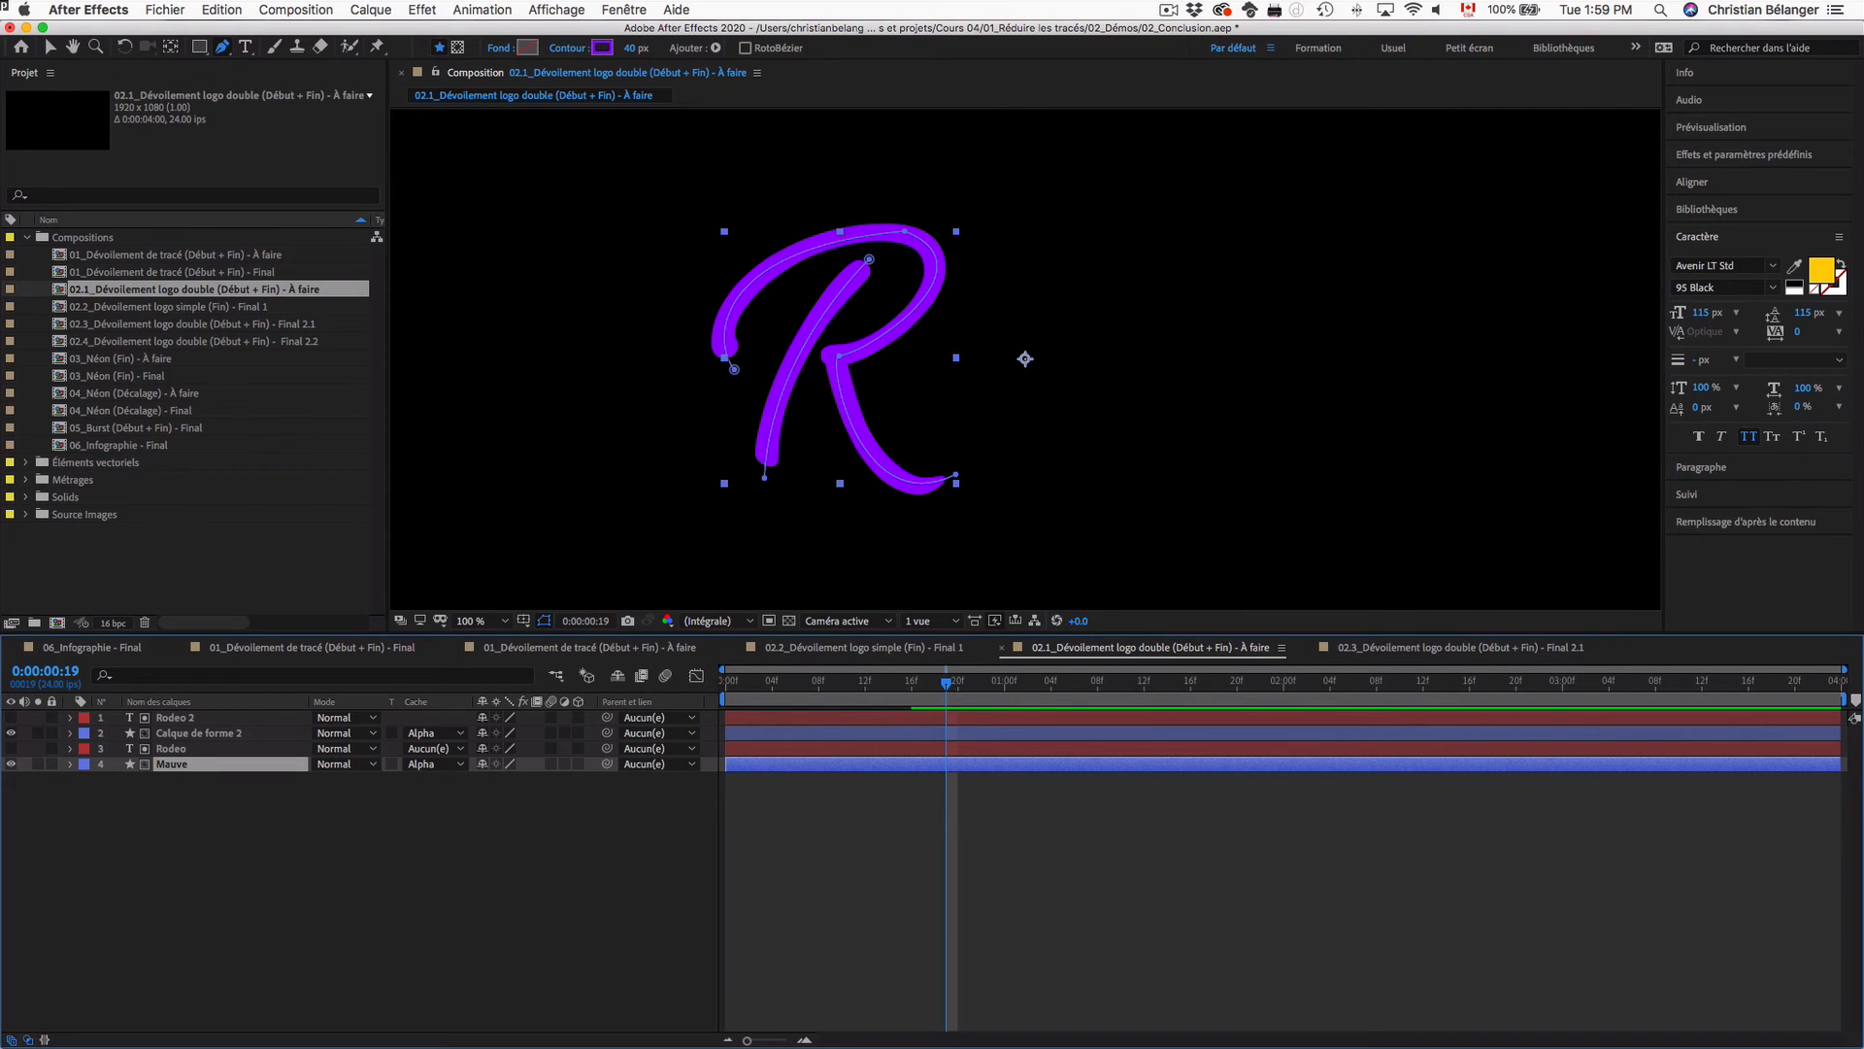
Step: Rename the Mauve shape layer as Aubergine
{"action": "left_click", "coordinate": [180, 735]}
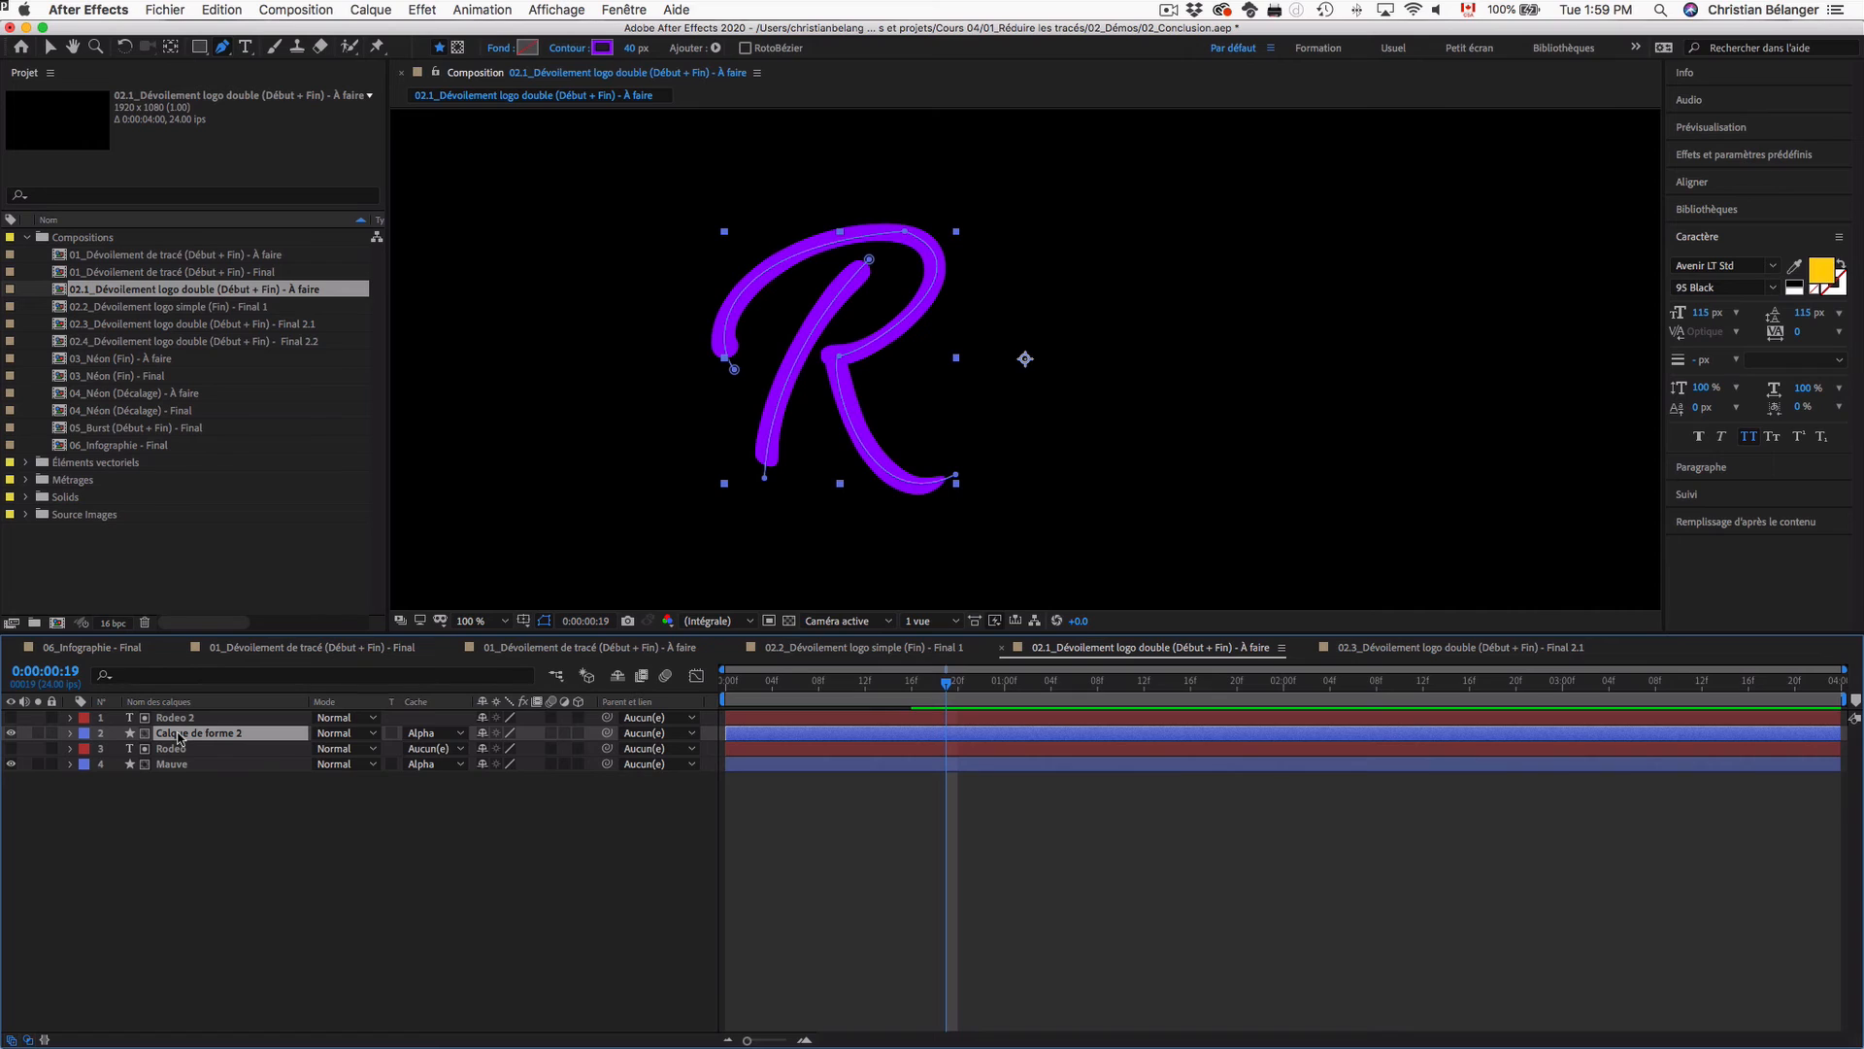
{"action": "left_click", "coordinate": [173, 764]}
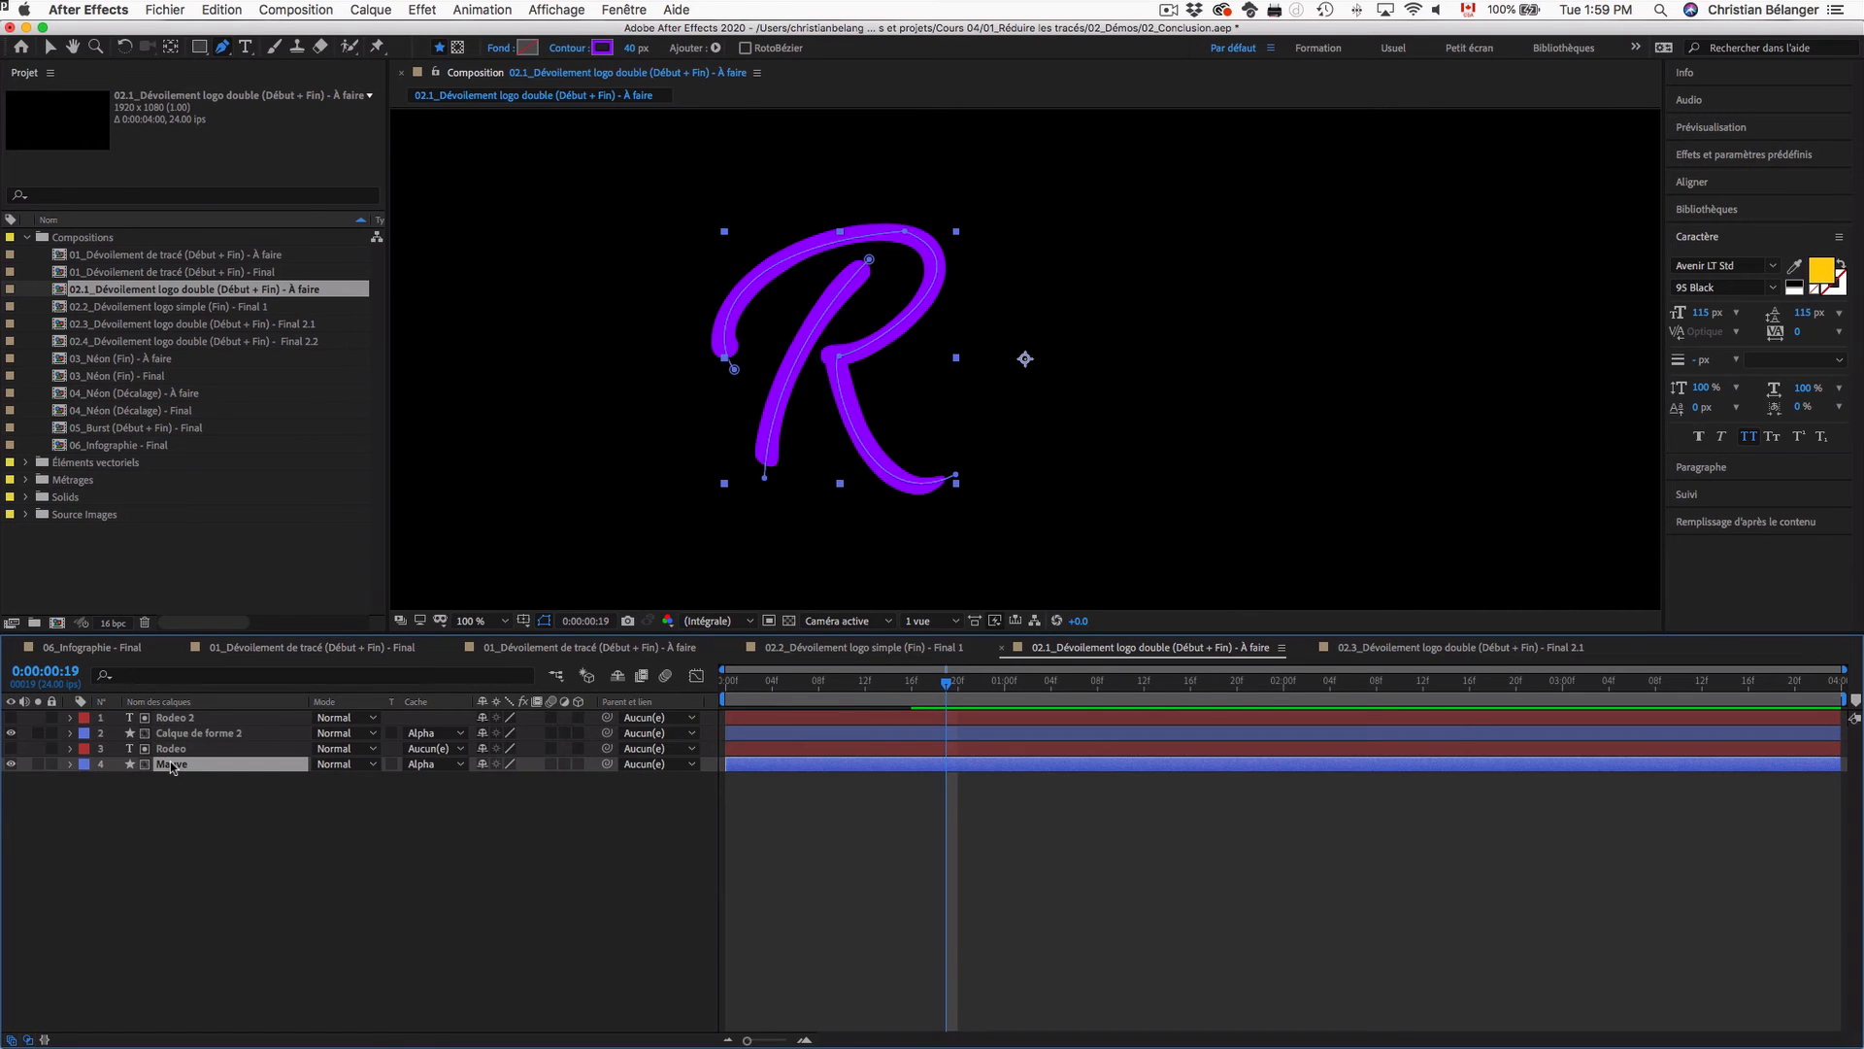
{"action": "key", "text": "Return"}
{"action": "type", "text": "Au"}
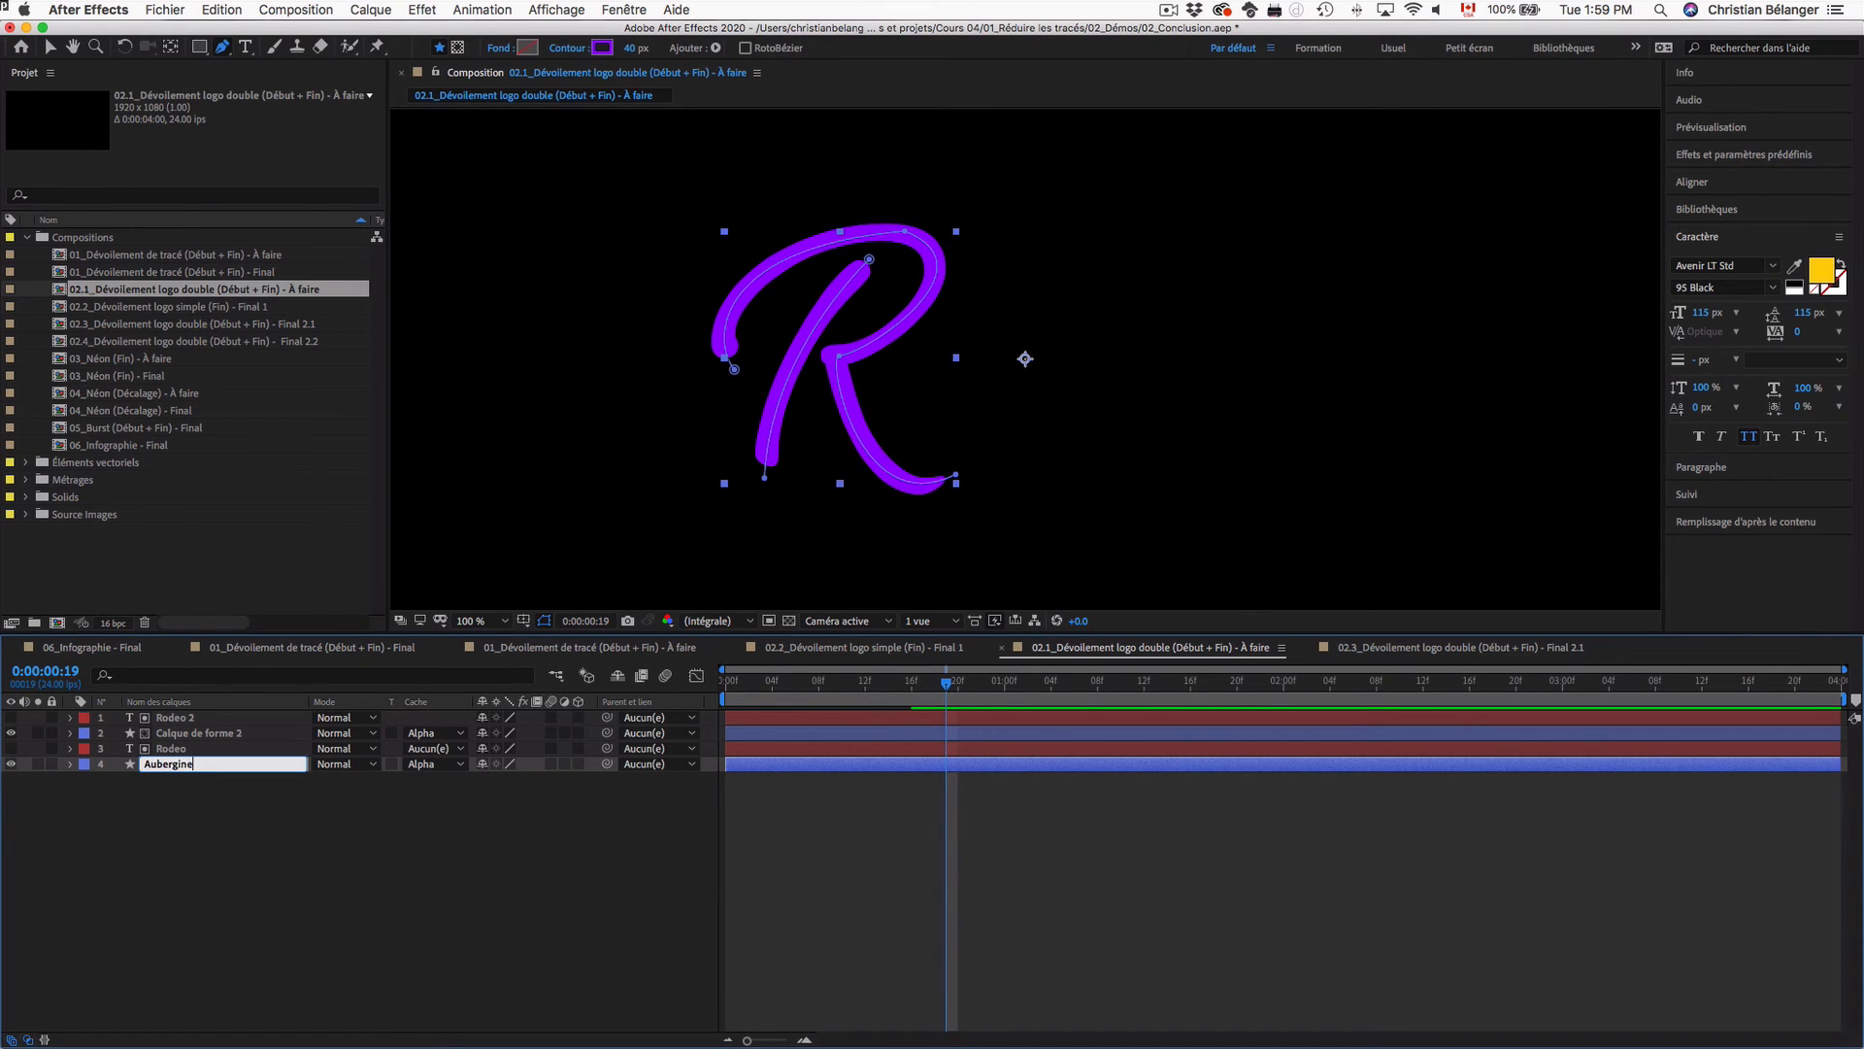
{"action": "type", "text": "bergine"}
{"action": "key", "text": "Return"}
Step: Rename the duplicated shape layer, Calque de forme 2, as Vert
{"action": "left_click", "coordinate": [194, 733]}
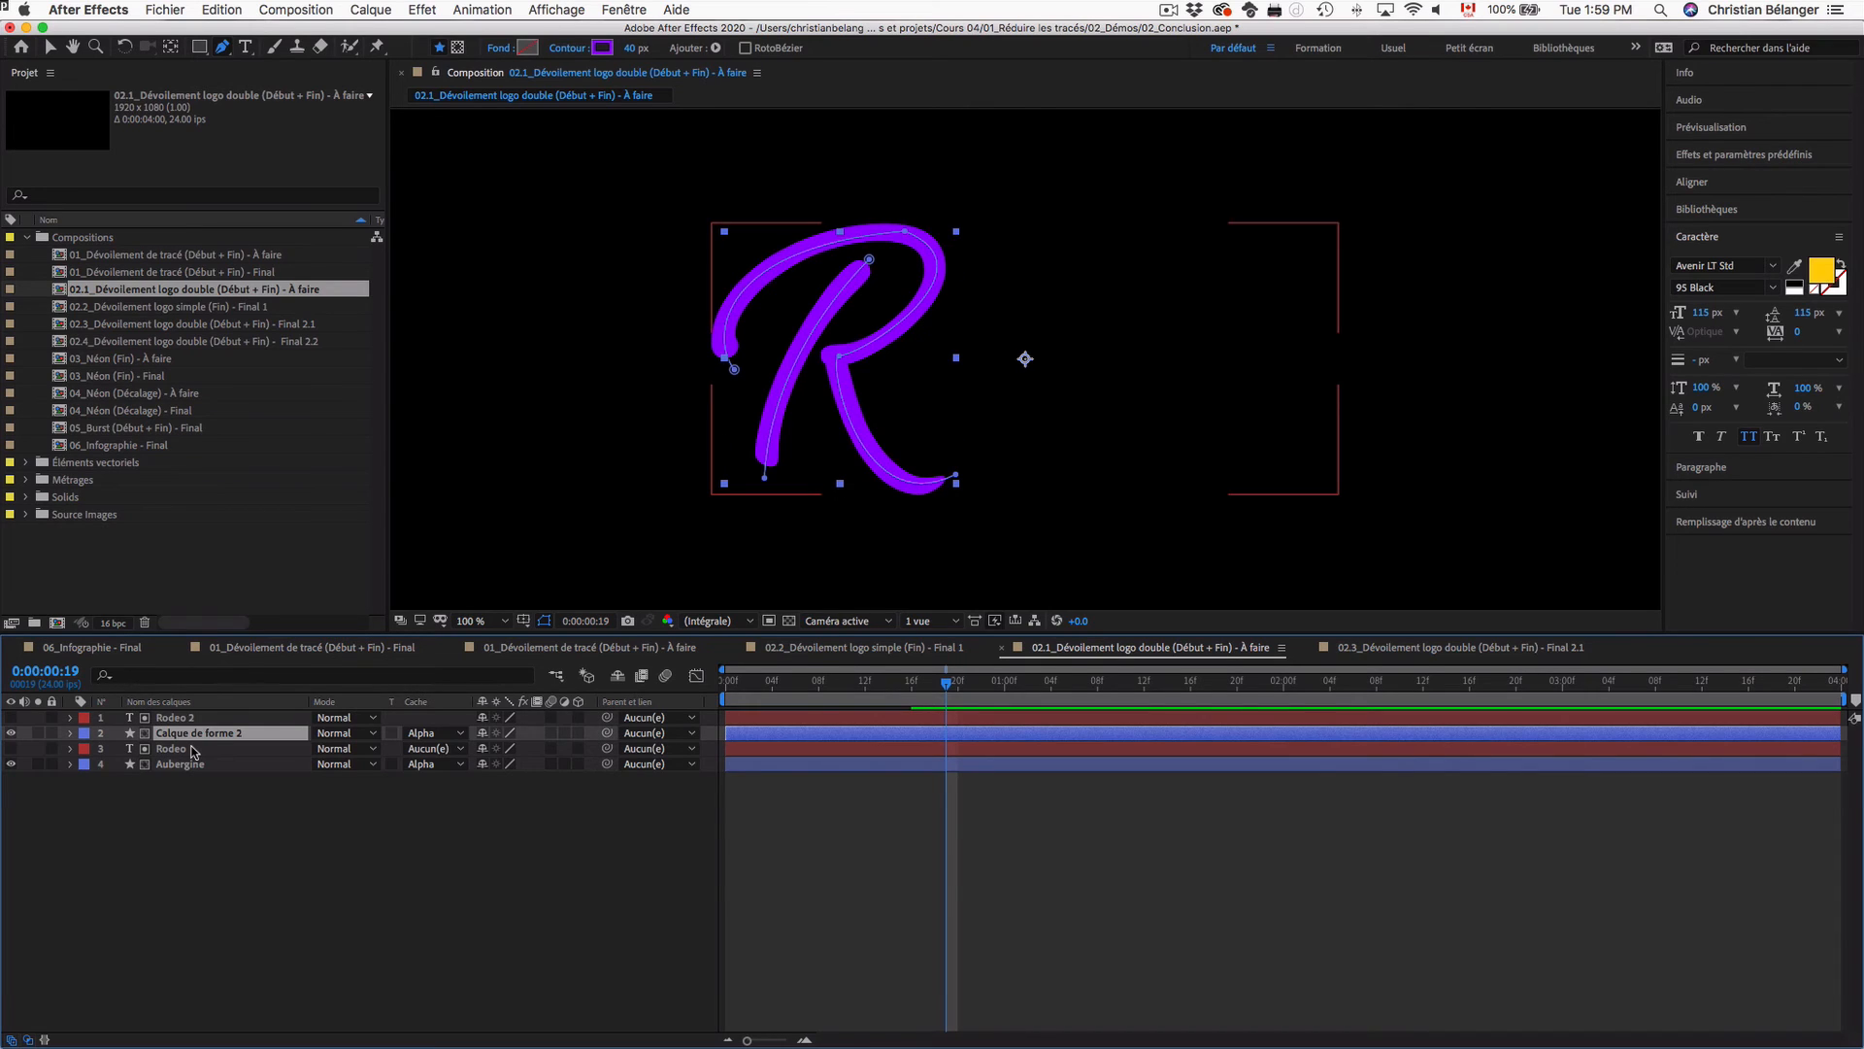
{"action": "key", "text": "Return"}
{"action": "type", "text": "Vert"}
{"action": "key", "text": "Return"}
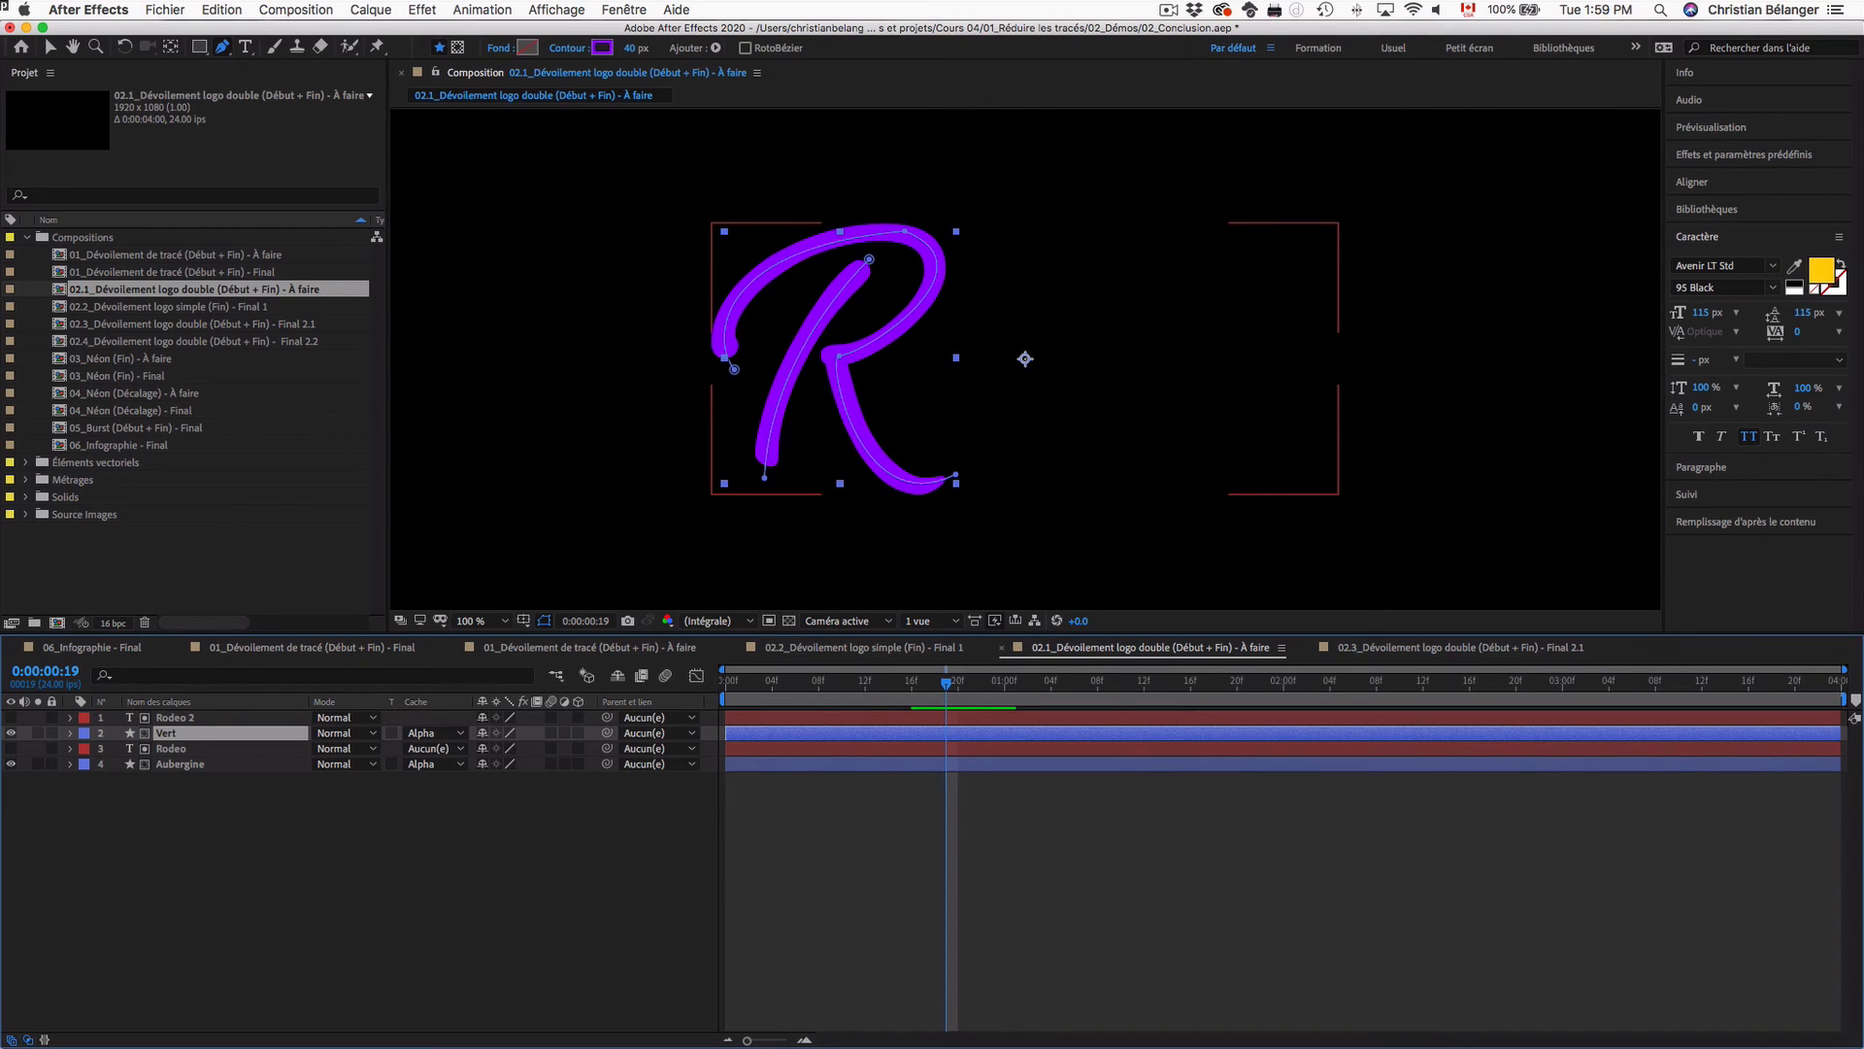
Step: Set the stroke colour of Forme 1 in the Vert layer to bright green 60FF00
{"action": "left_click", "coordinate": [11, 765]}
{"action": "left_click", "coordinate": [69, 734]}
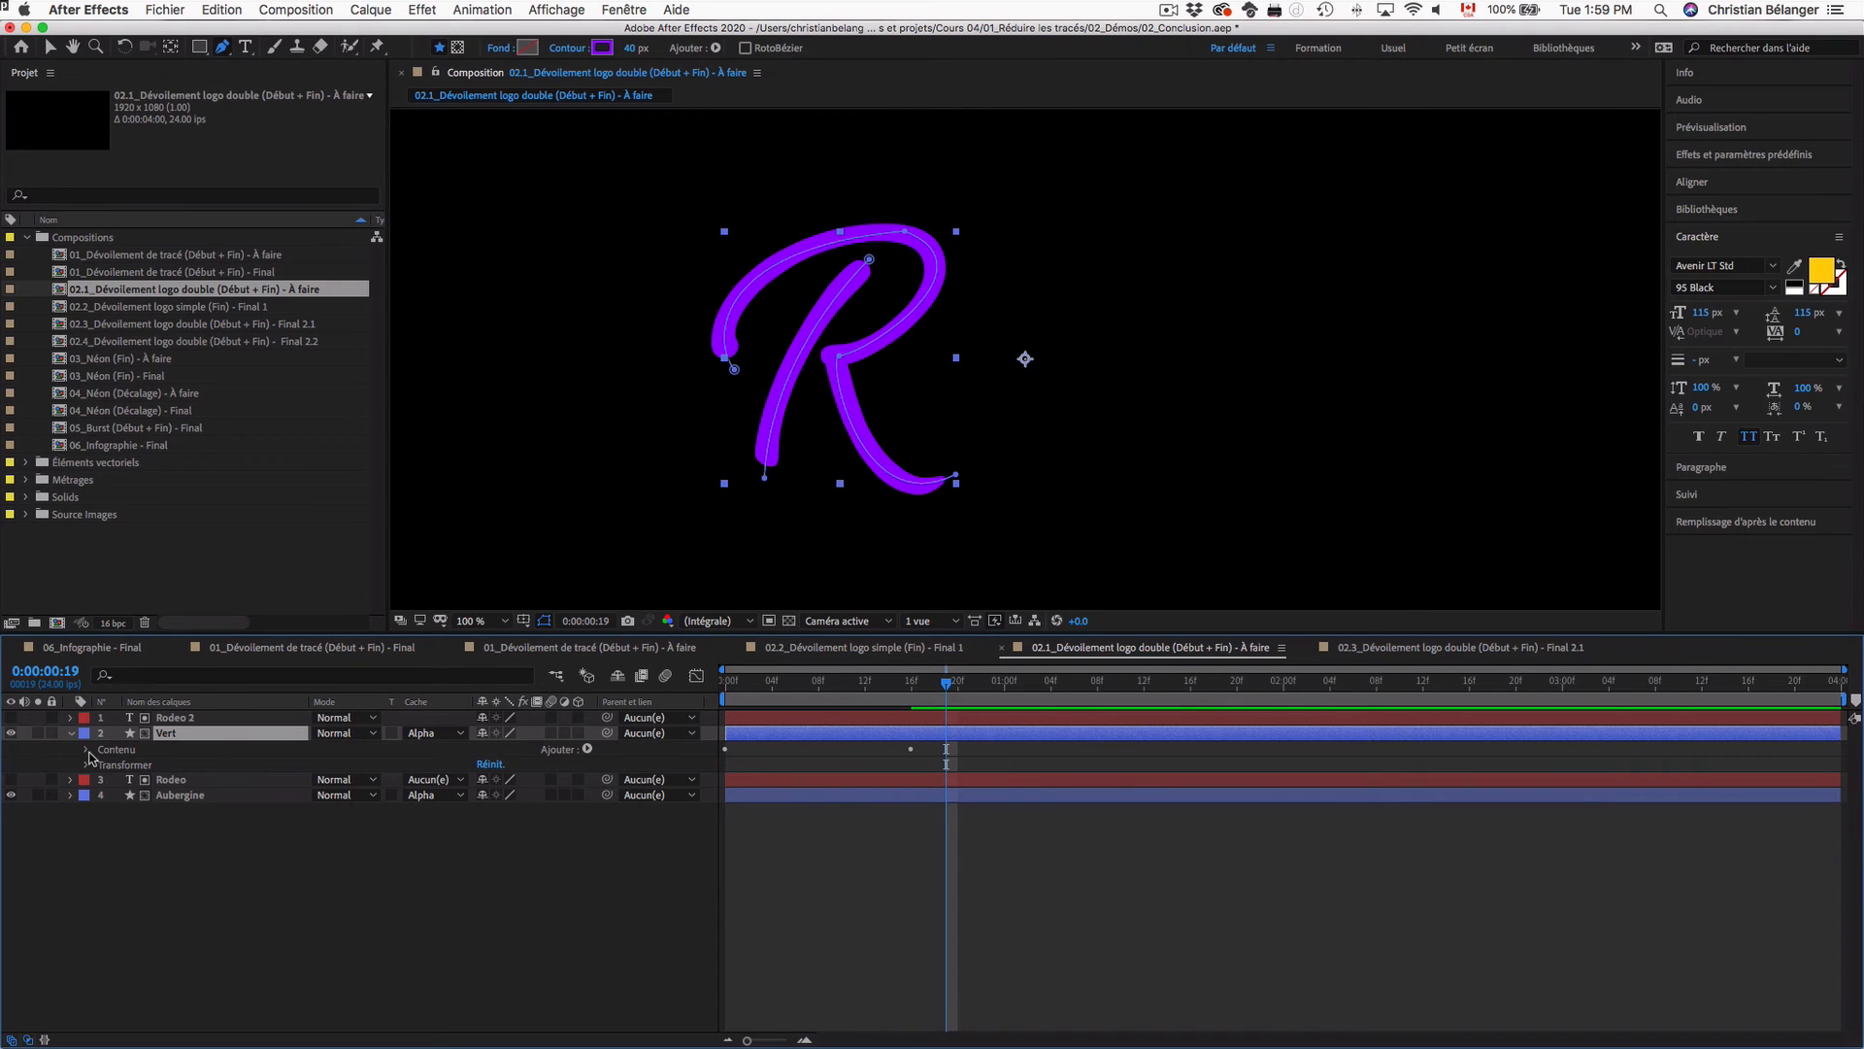
{"action": "left_click", "coordinate": [86, 750]}
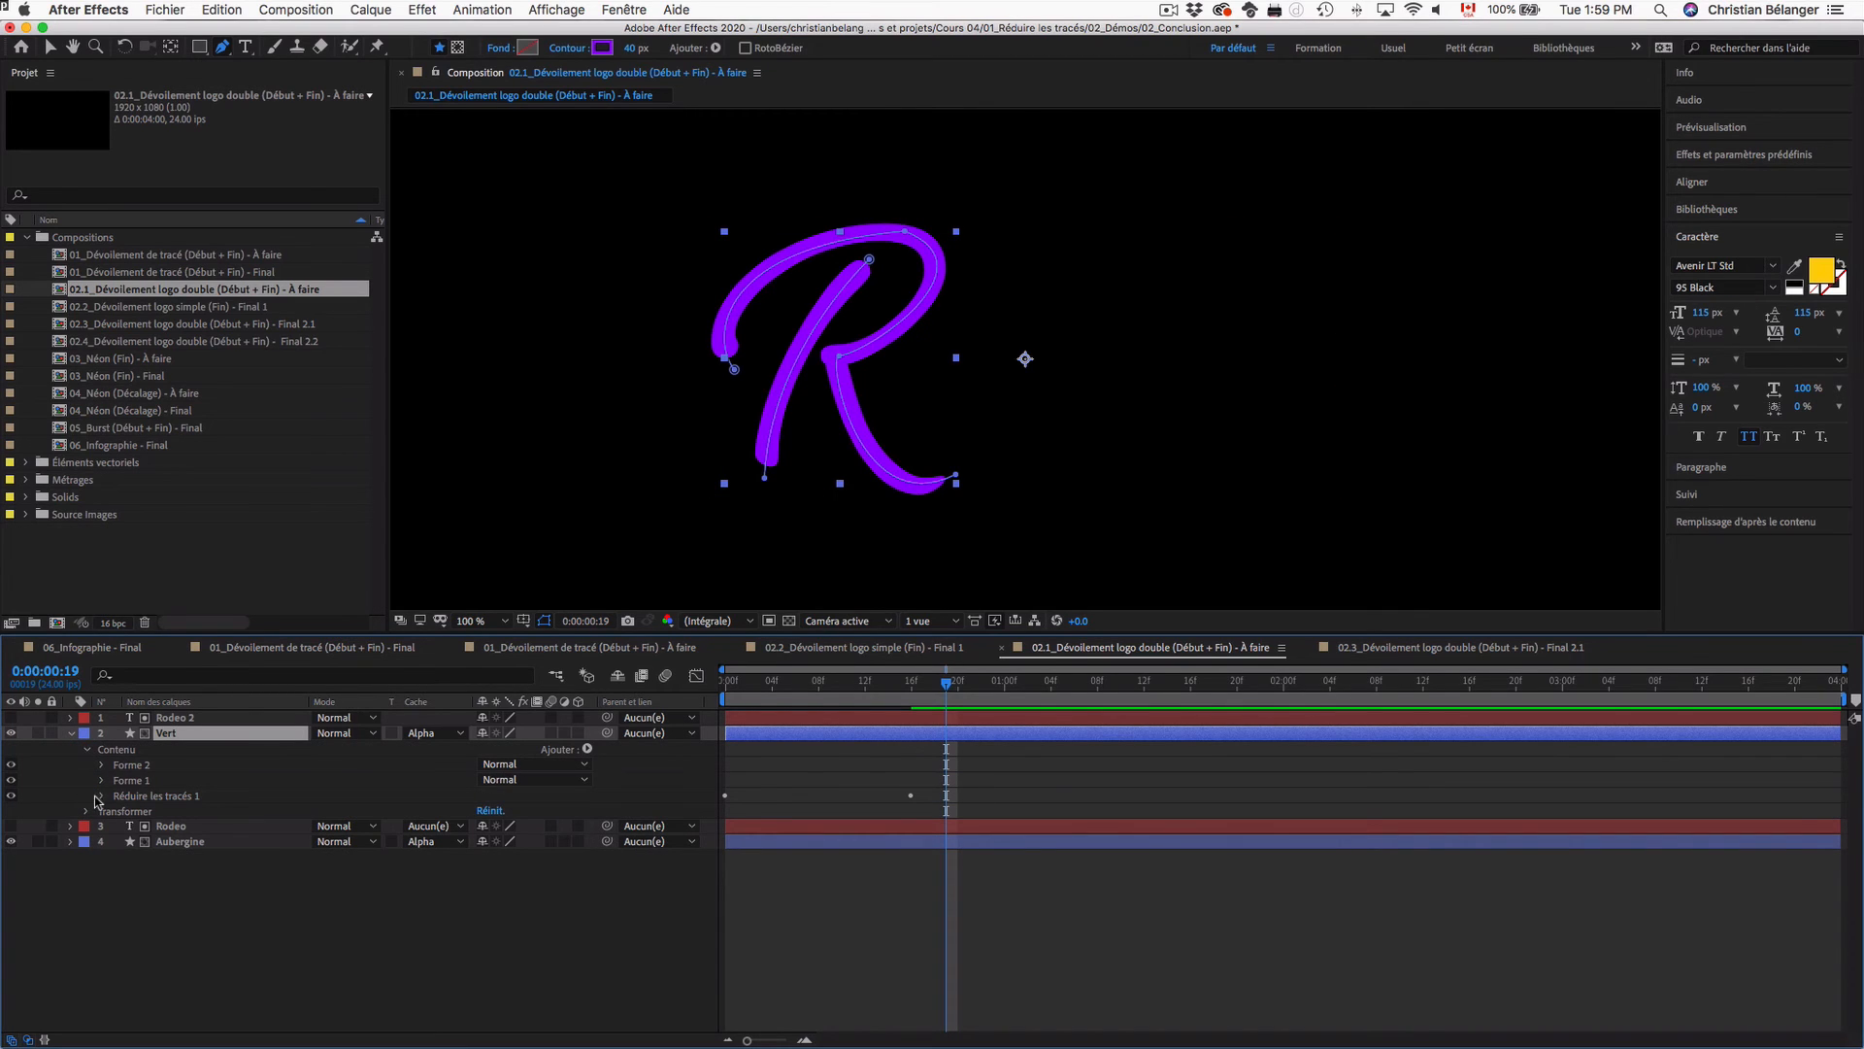
{"action": "left_click", "coordinate": [102, 780]}
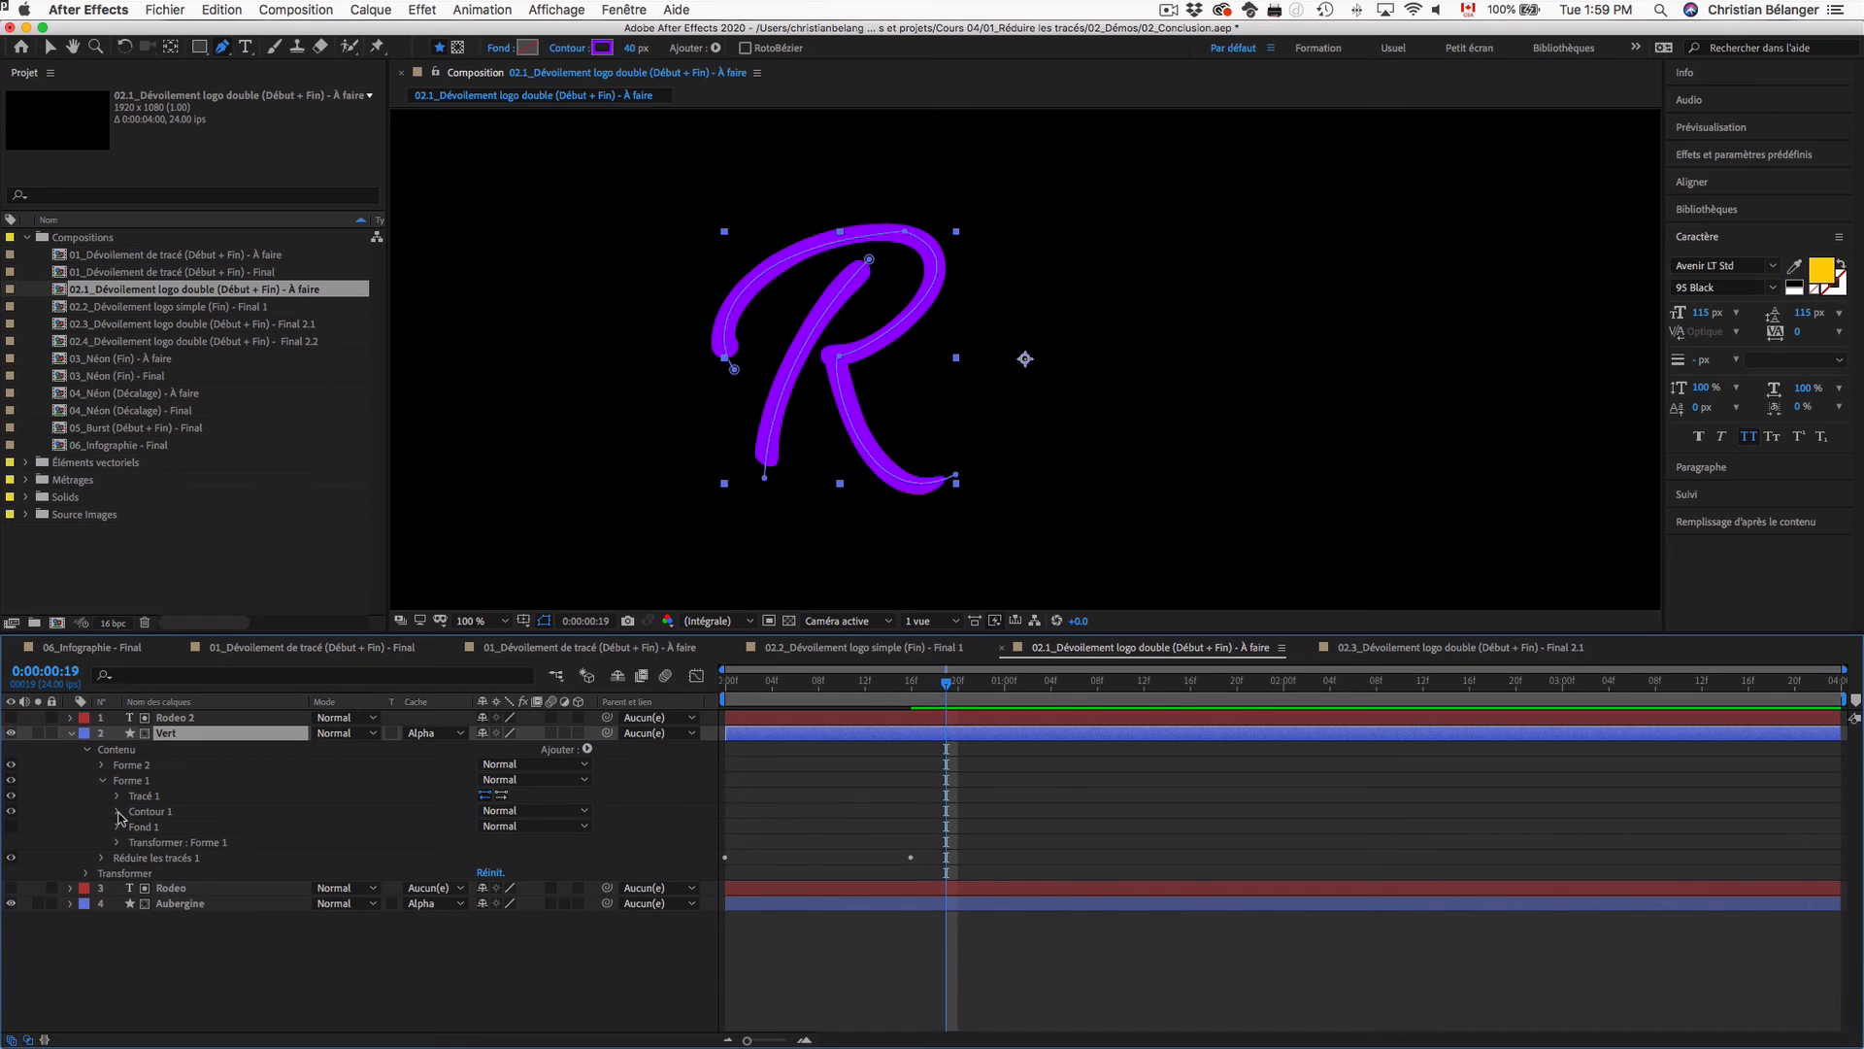
{"action": "left_click", "coordinate": [118, 812]}
{"action": "left_click", "coordinate": [487, 842]}
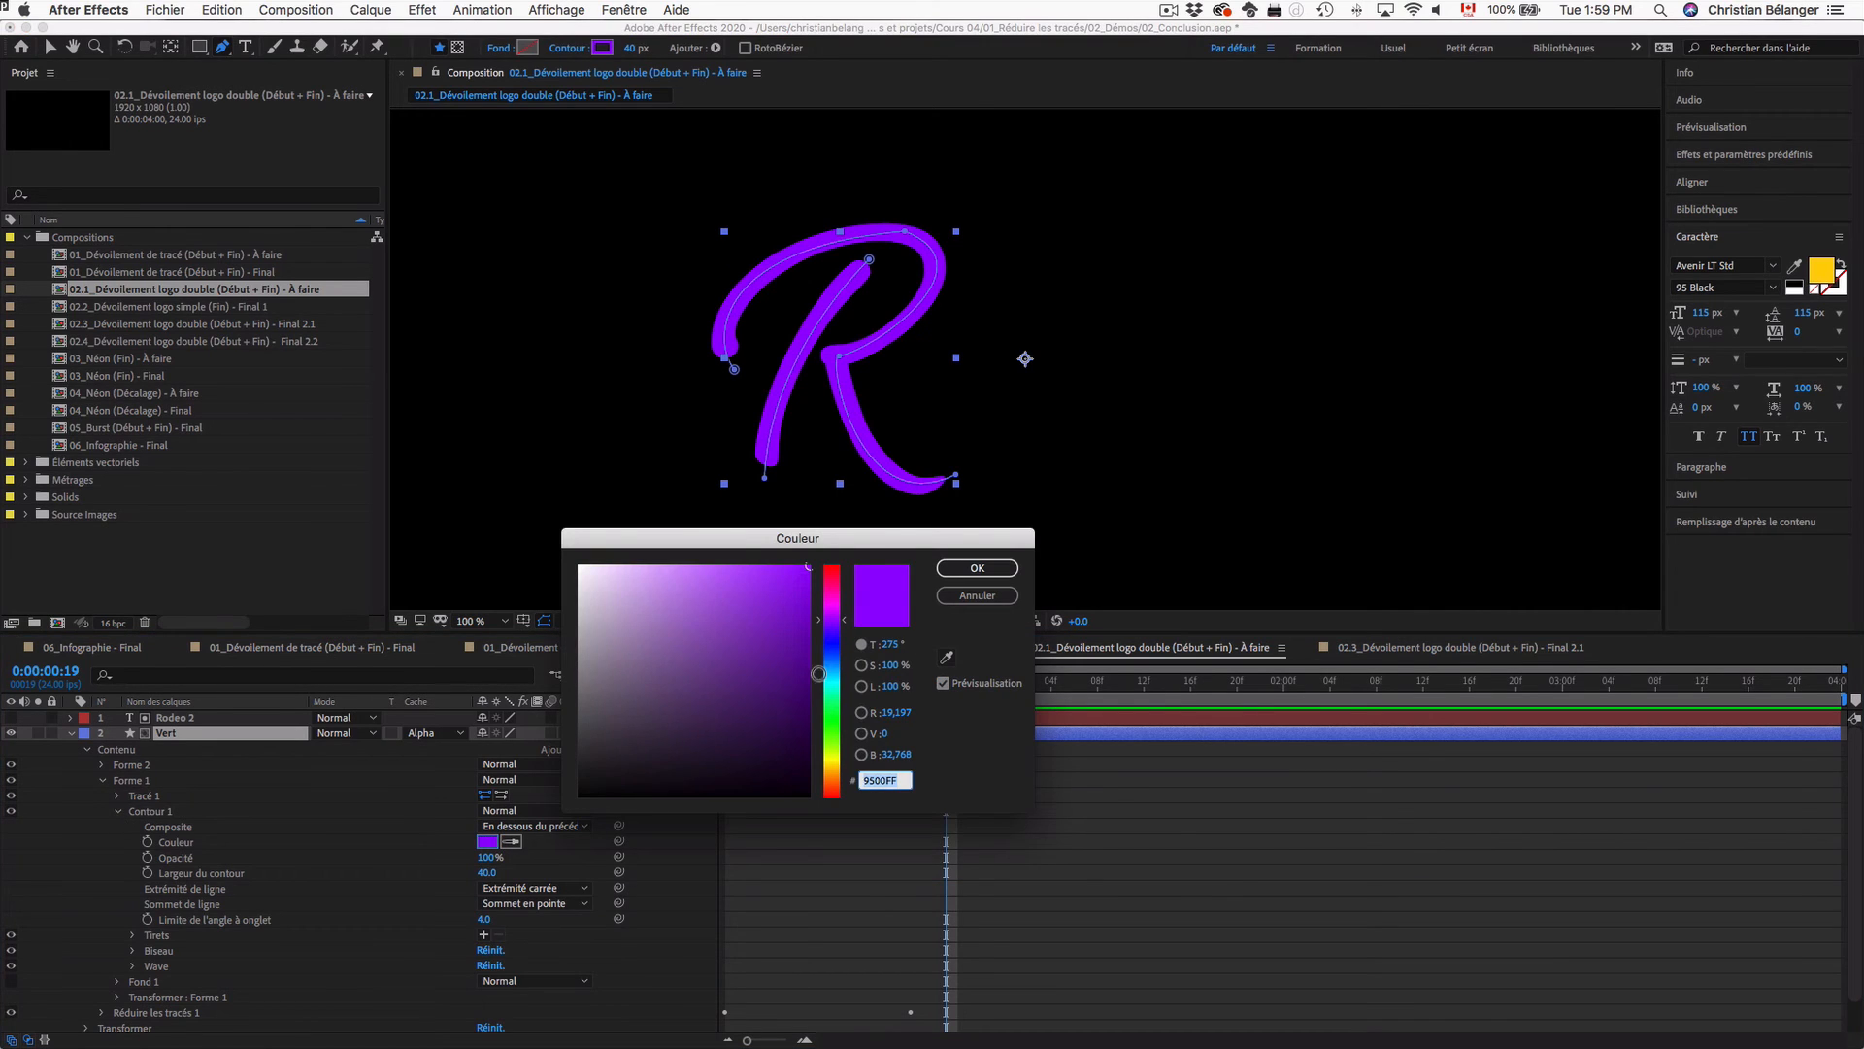
{"action": "left_click", "coordinate": [842, 735]}
{"action": "left_click", "coordinate": [971, 566]}
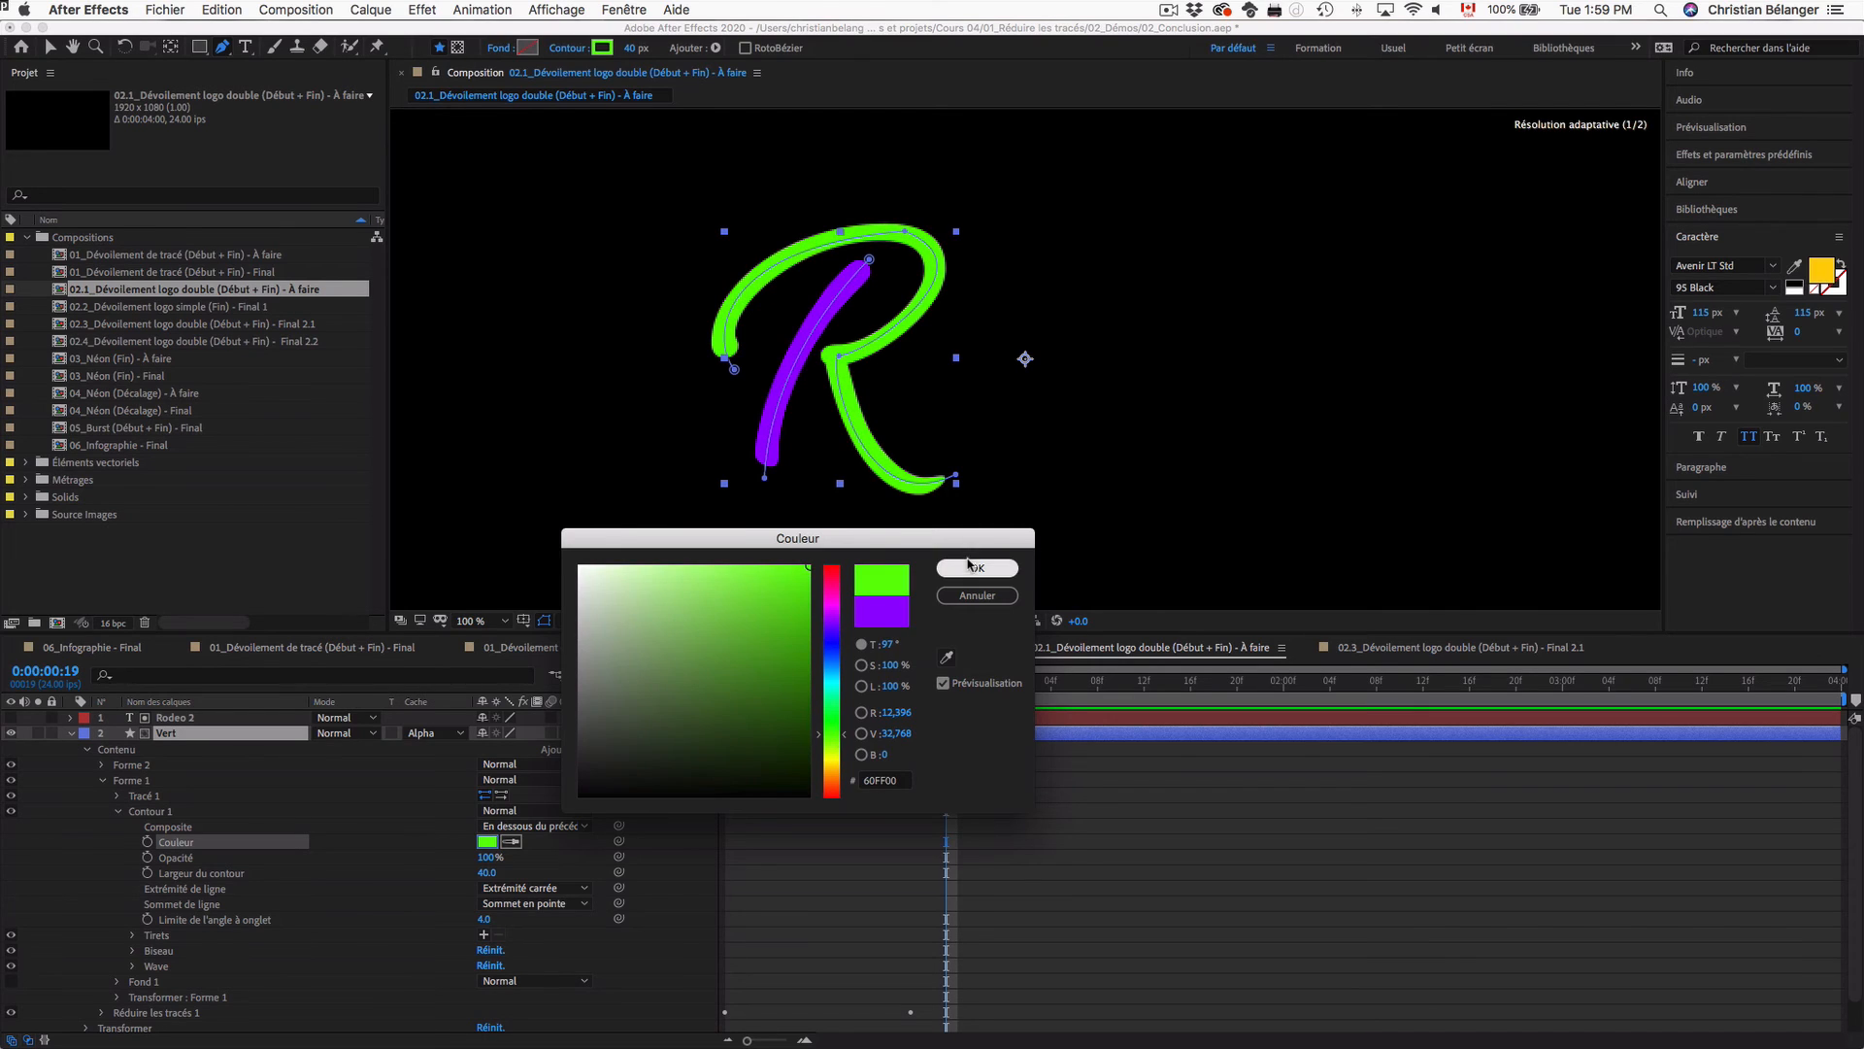
{"action": "left_click", "coordinate": [102, 781]}
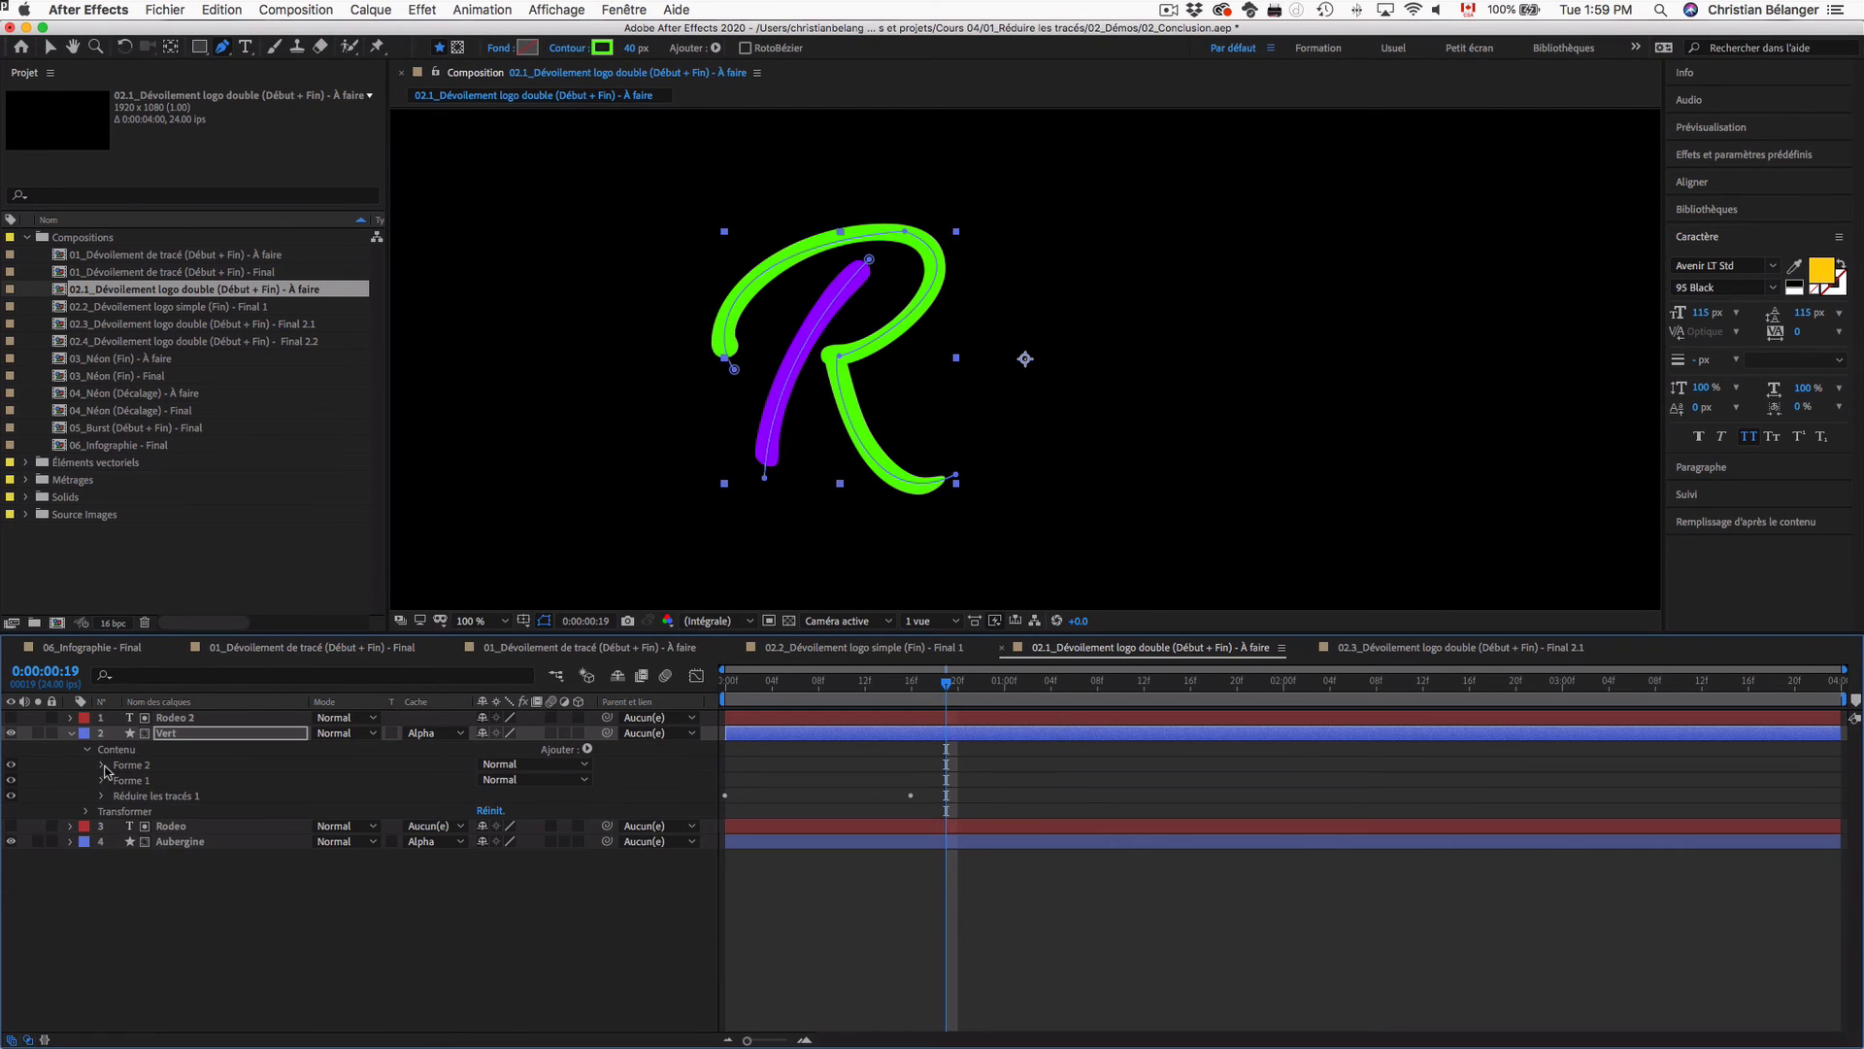
{"action": "left_click", "coordinate": [103, 765]}
{"action": "left_click", "coordinate": [118, 796]}
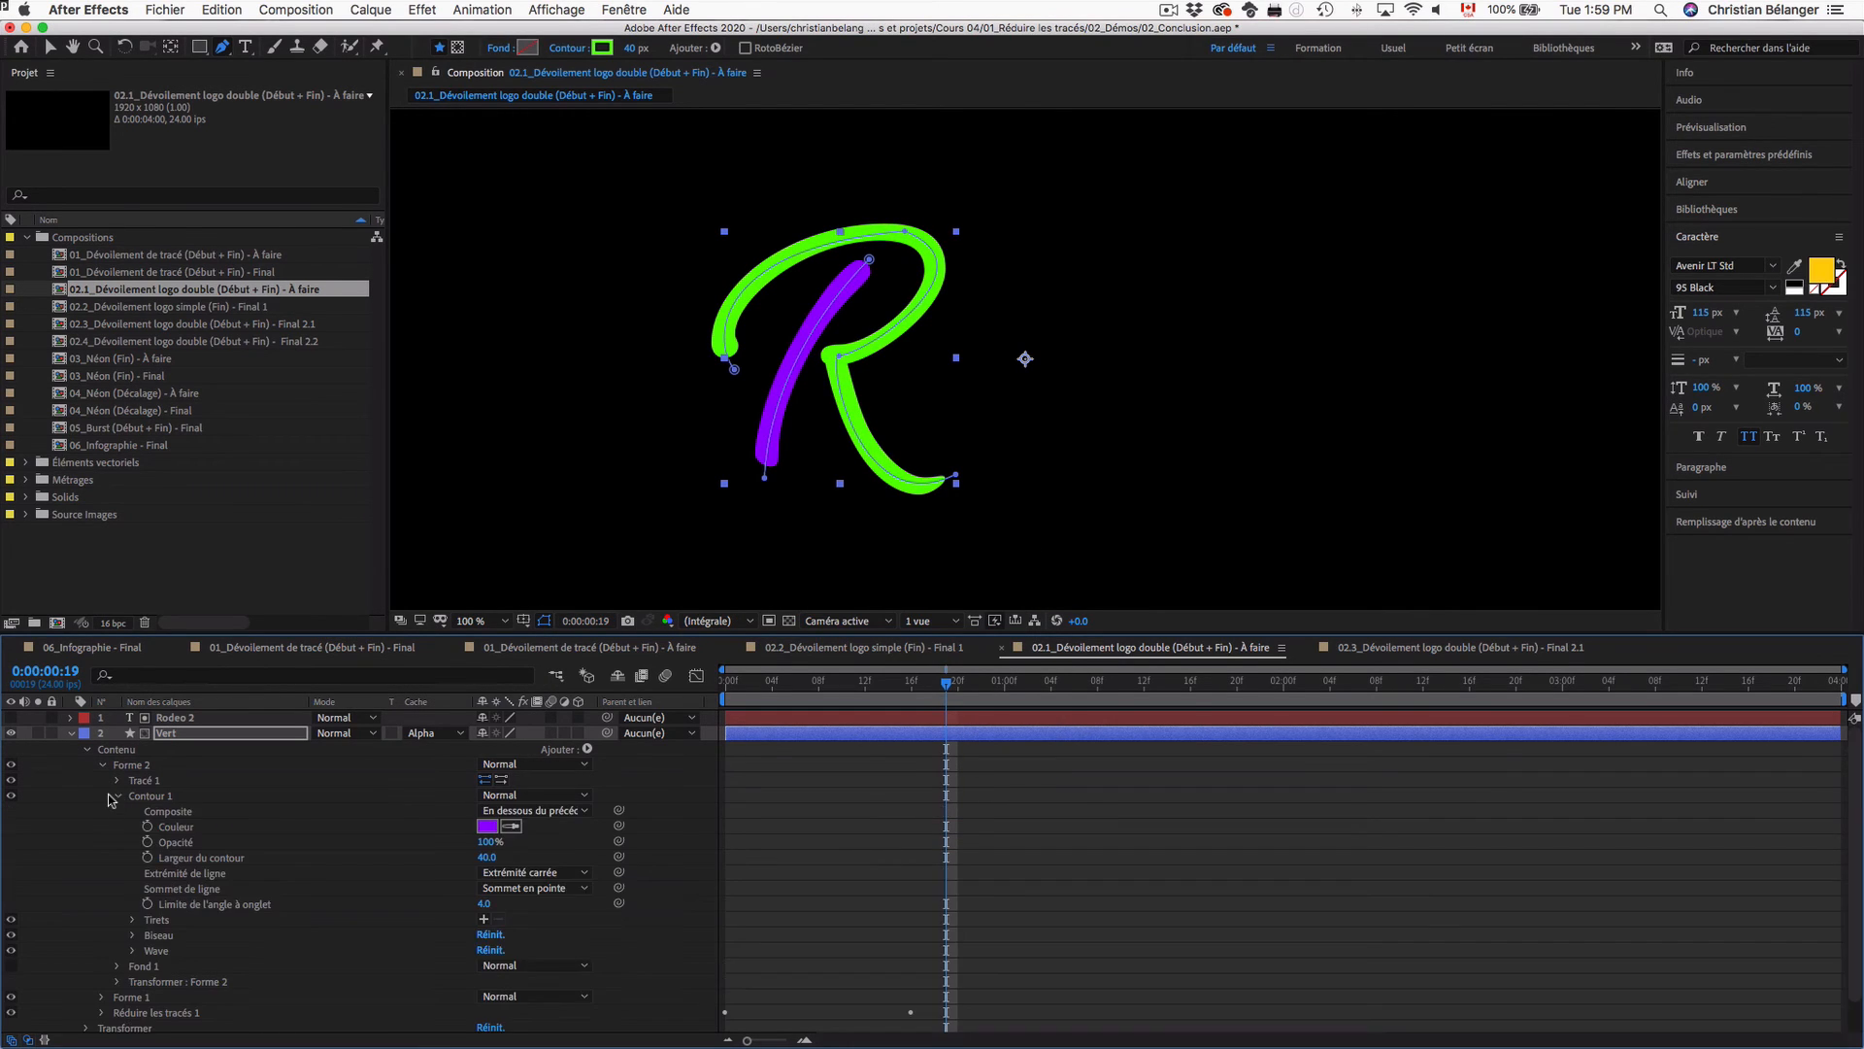
{"action": "left_click", "coordinate": [487, 827]}
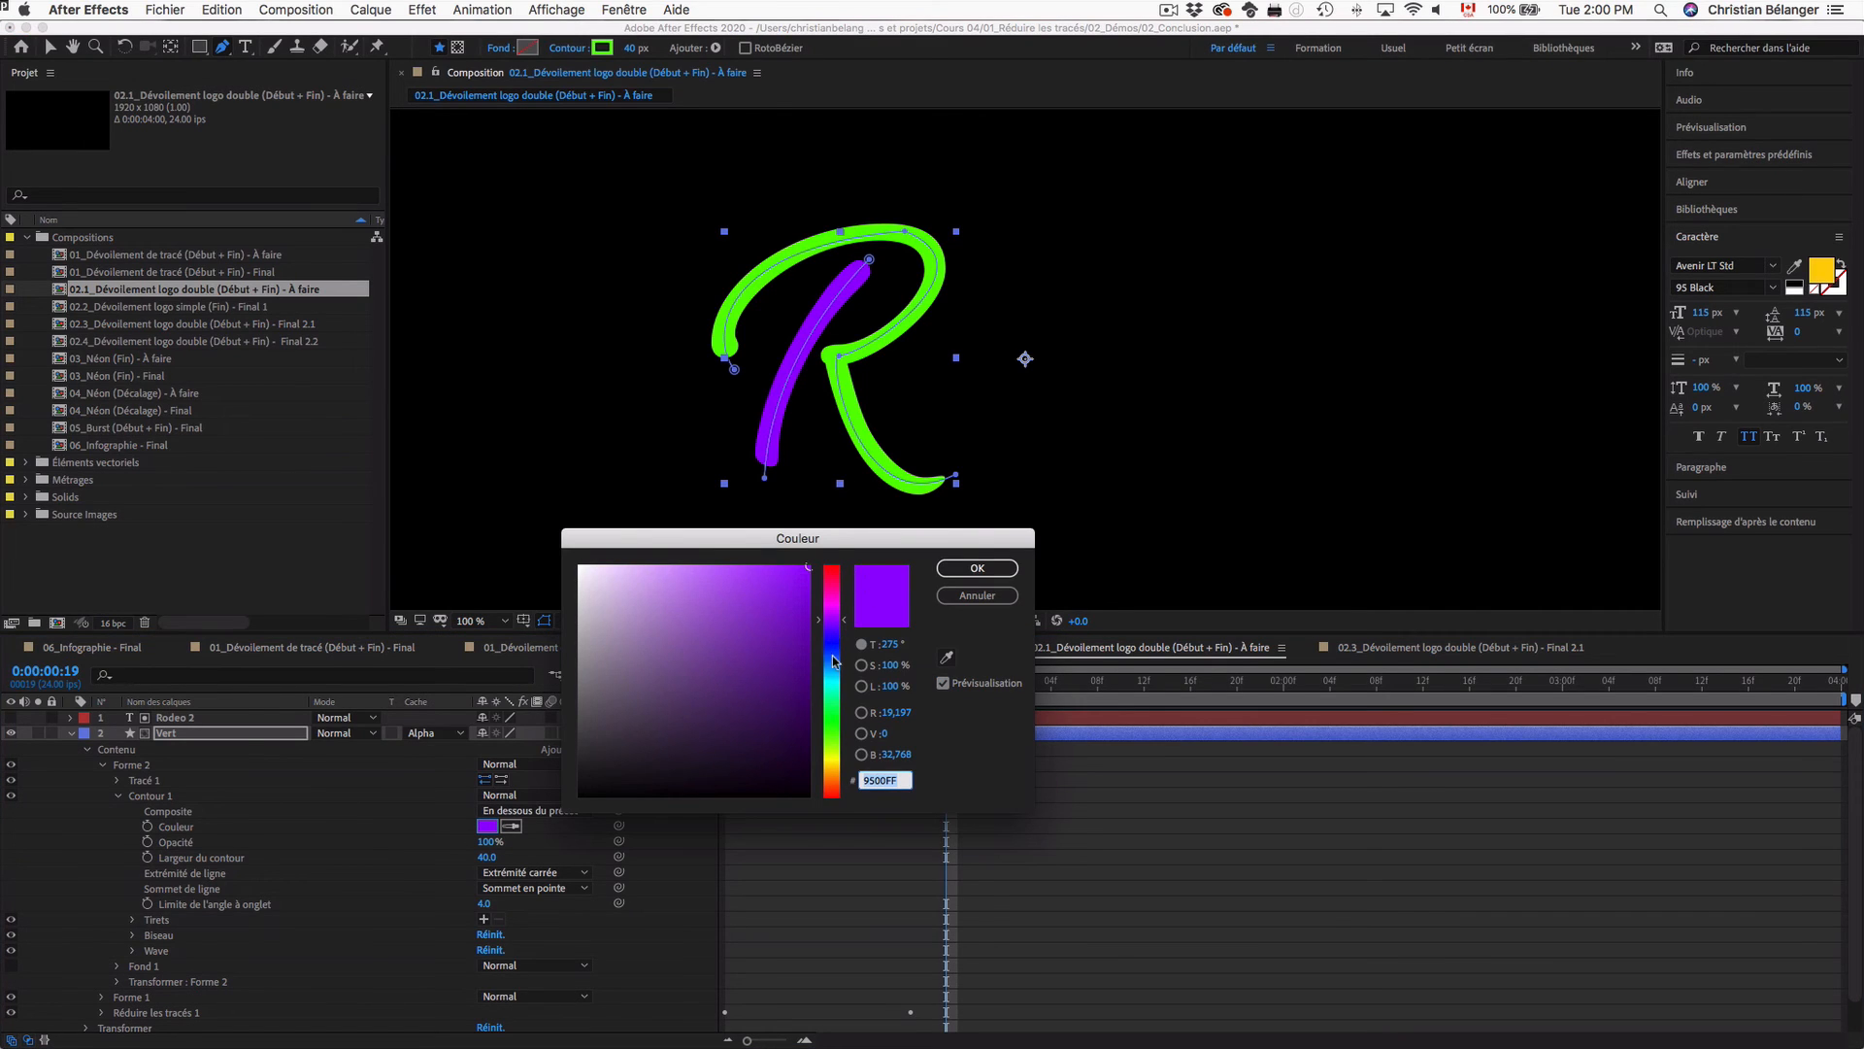
{"action": "left_click", "coordinate": [978, 568]}
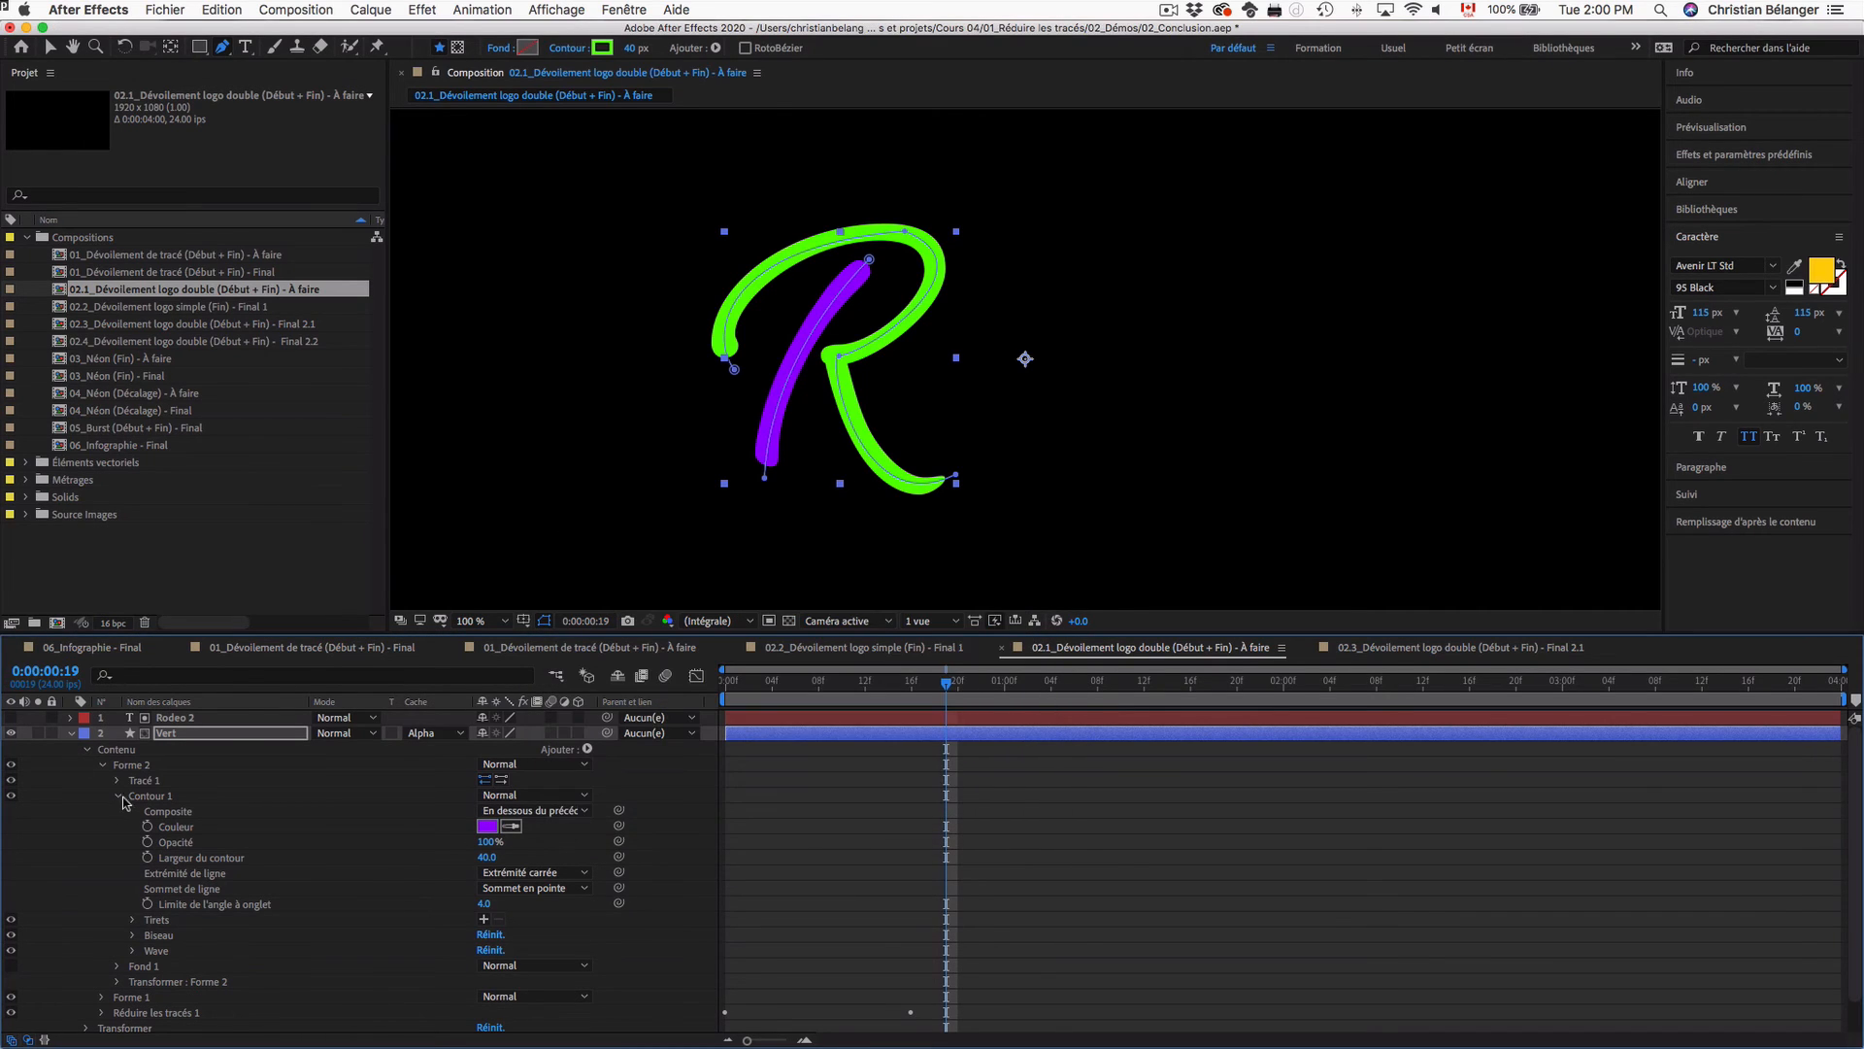
Step: Copy the green colour code from Forme 1's stroke in the Vert layer and set Forme 2's stroke to the same 60FF00
{"action": "left_click", "coordinate": [102, 766]}
{"action": "left_click", "coordinate": [101, 781]}
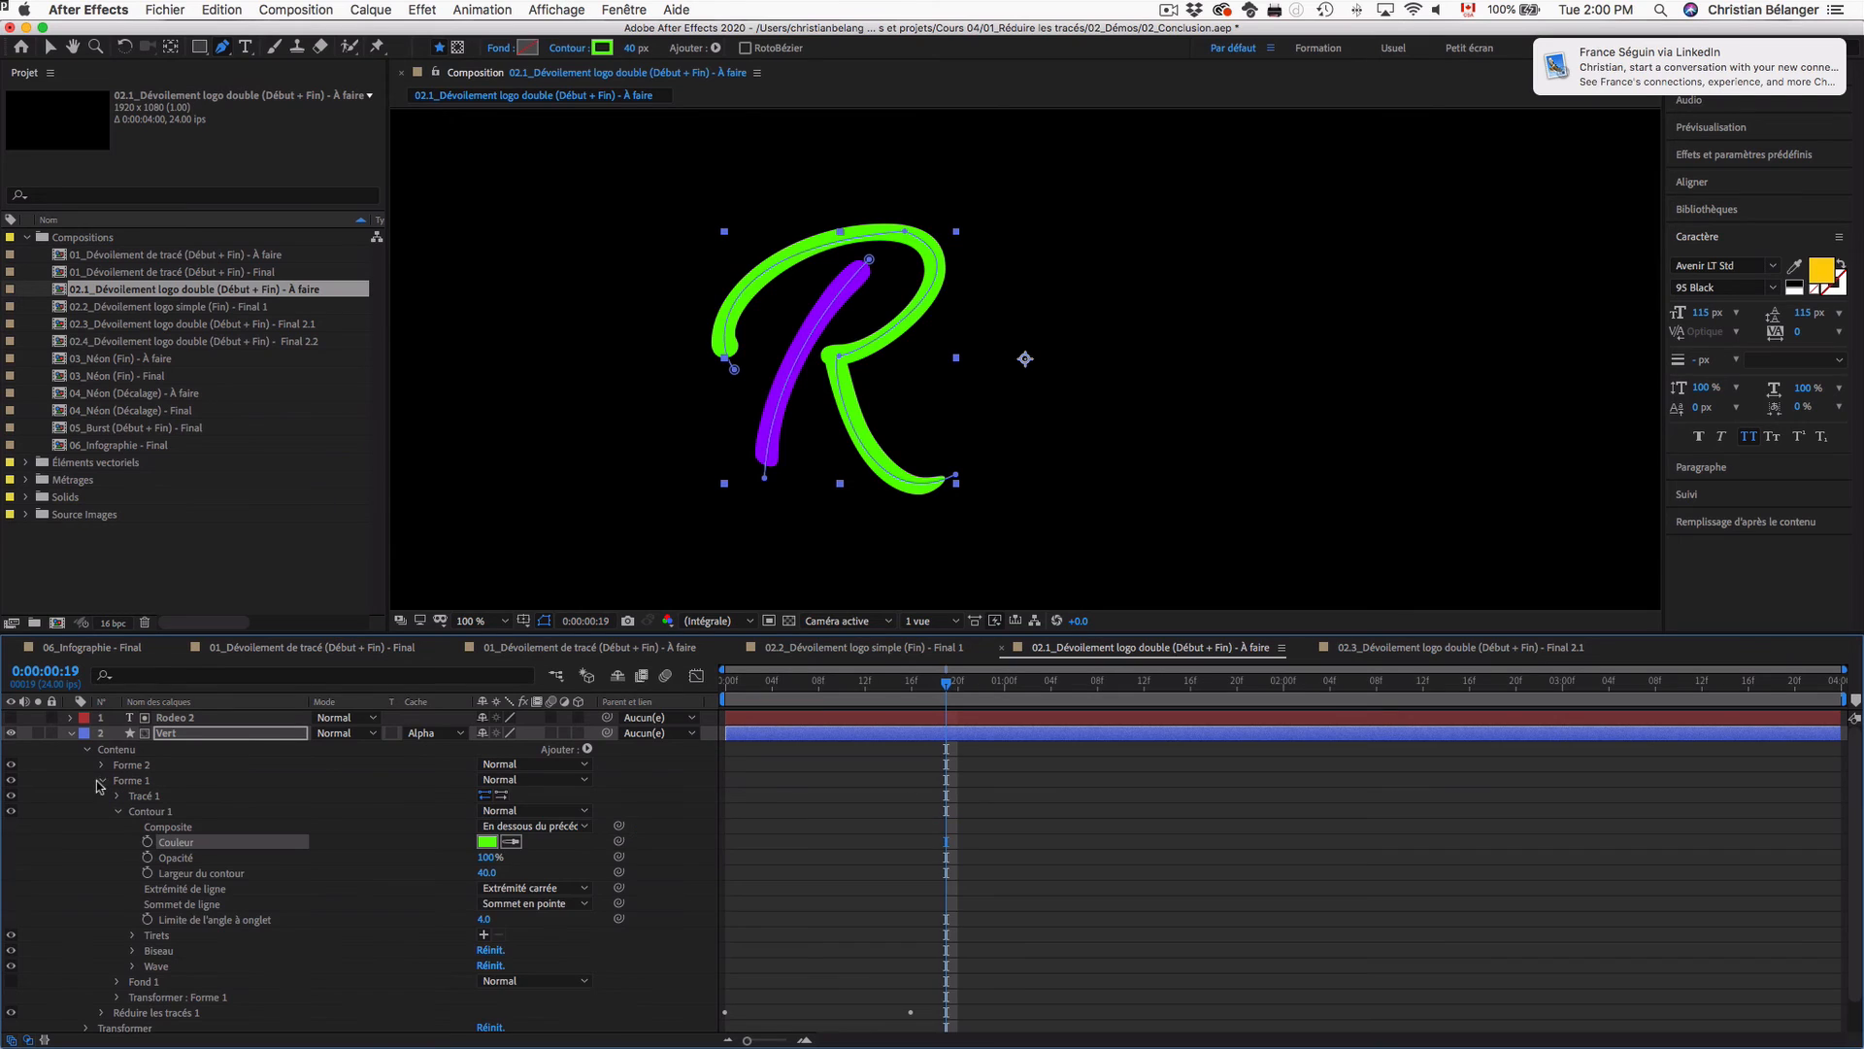
{"action": "left_click", "coordinate": [487, 842]}
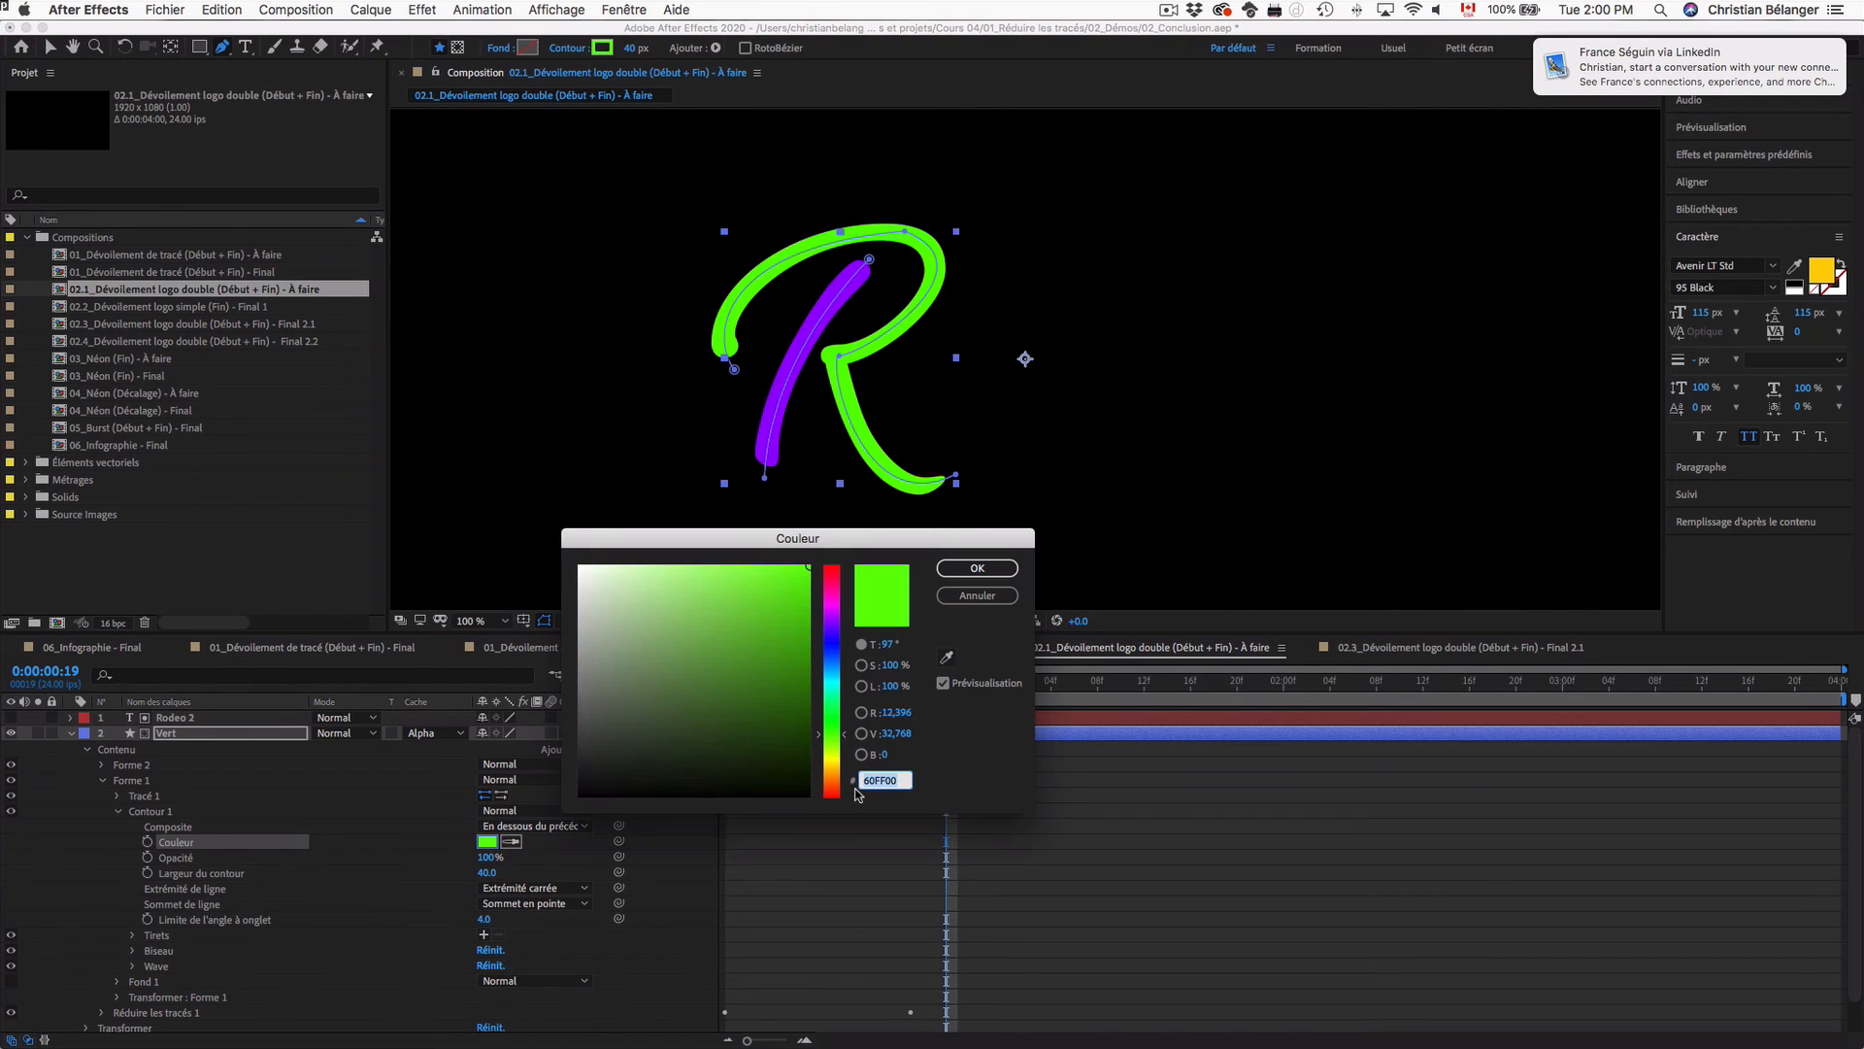
{"action": "key", "text": "Return"}
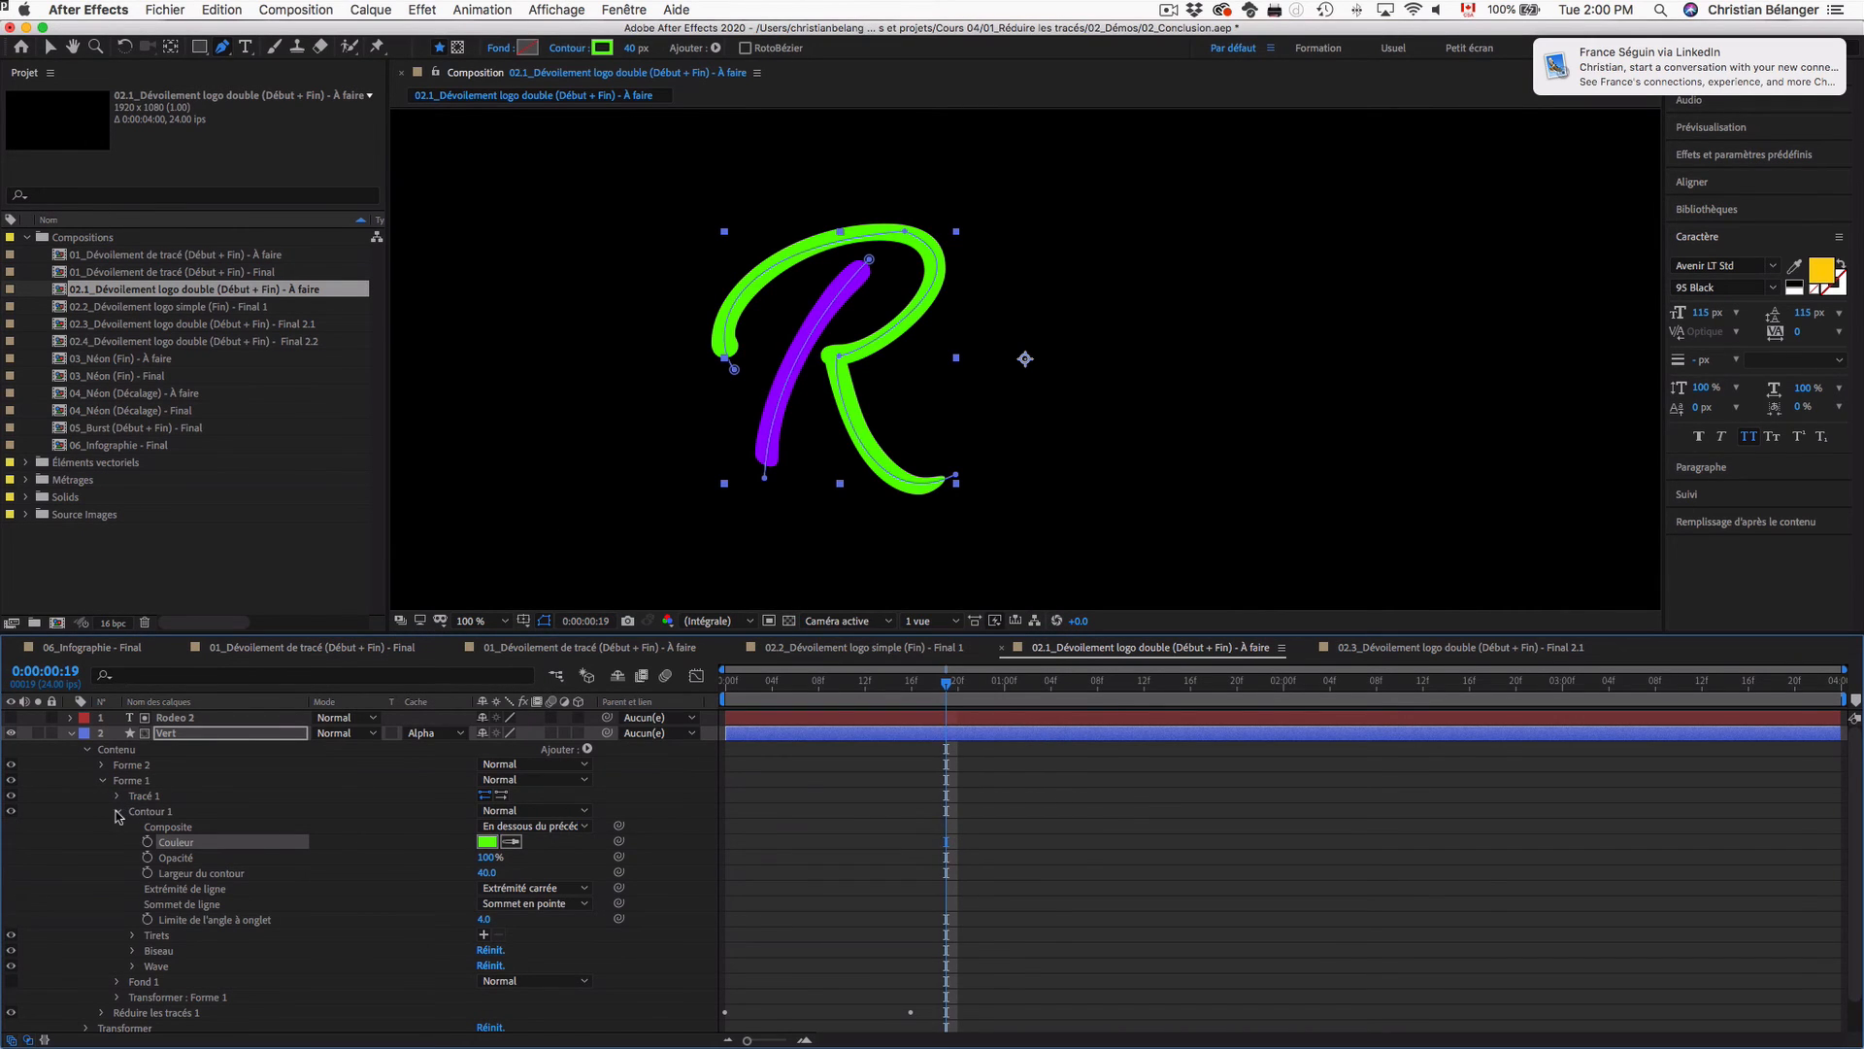
{"action": "left_click", "coordinate": [118, 814]}
{"action": "left_click", "coordinate": [102, 781]}
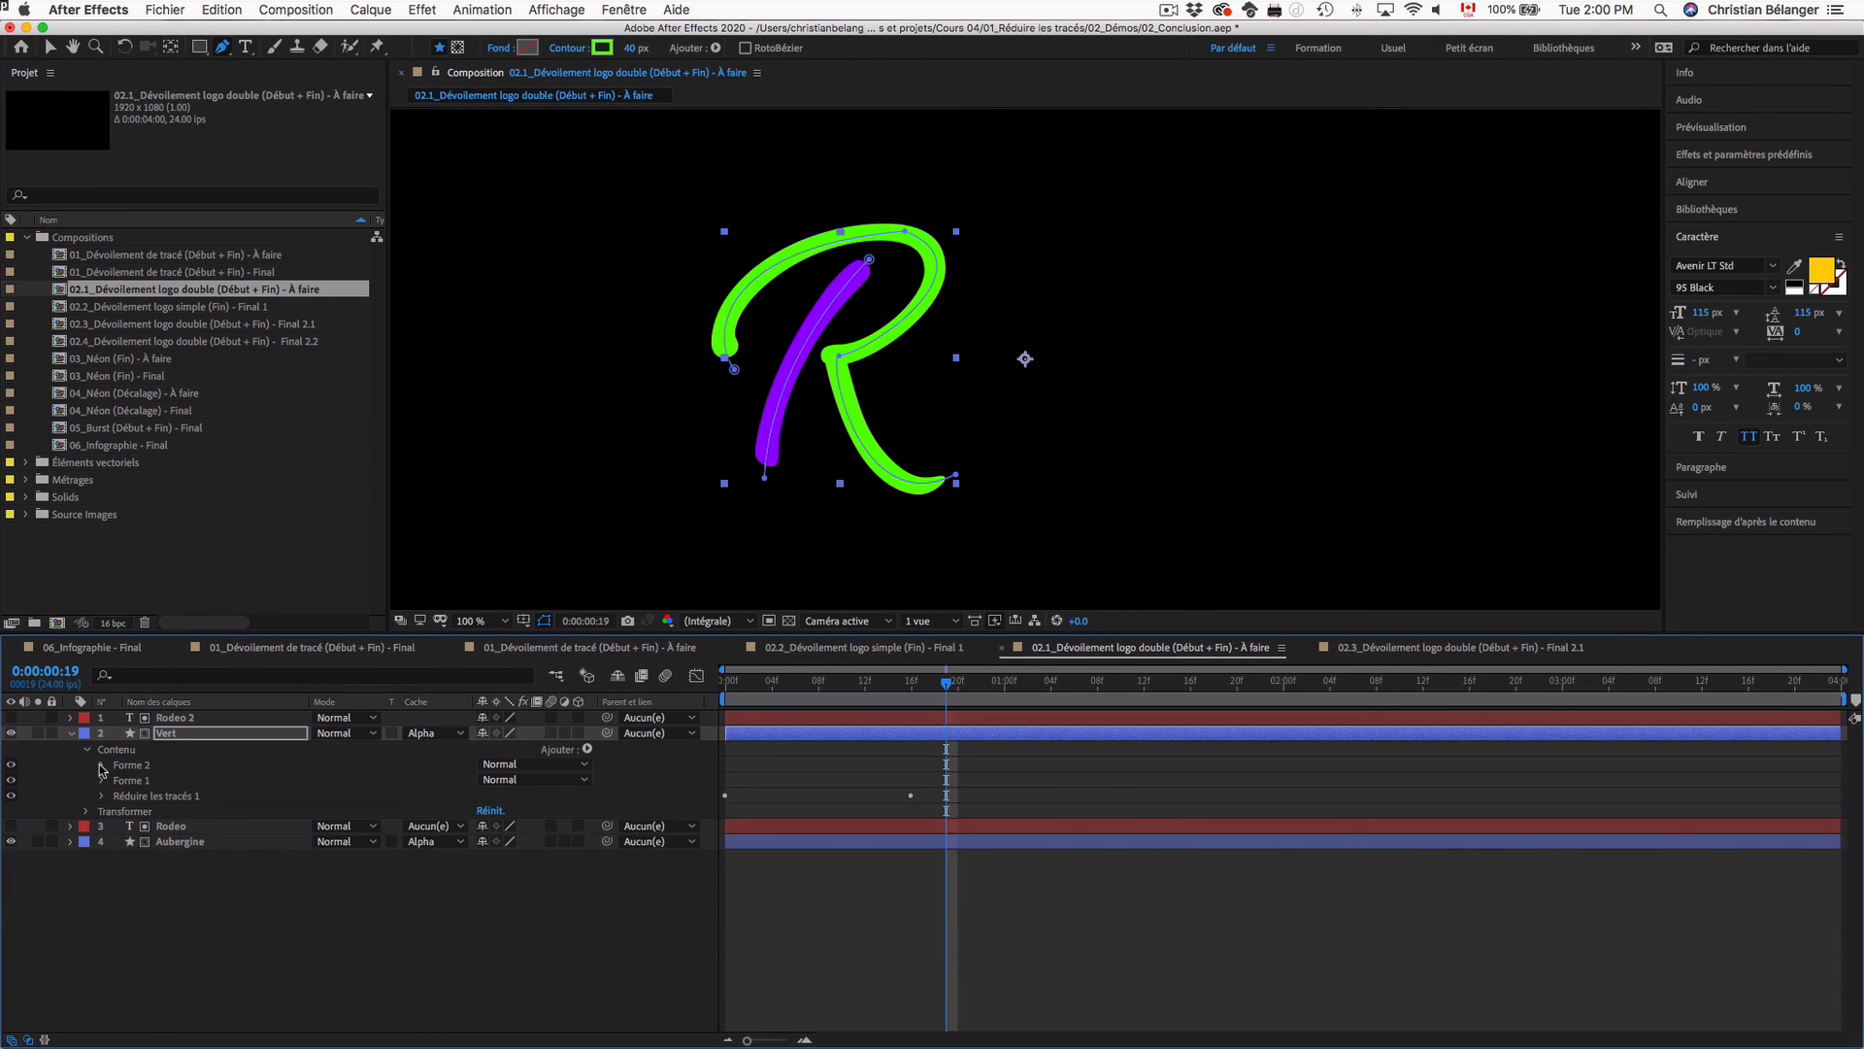
{"action": "left_click", "coordinate": [102, 766]}
{"action": "left_click", "coordinate": [488, 826]}
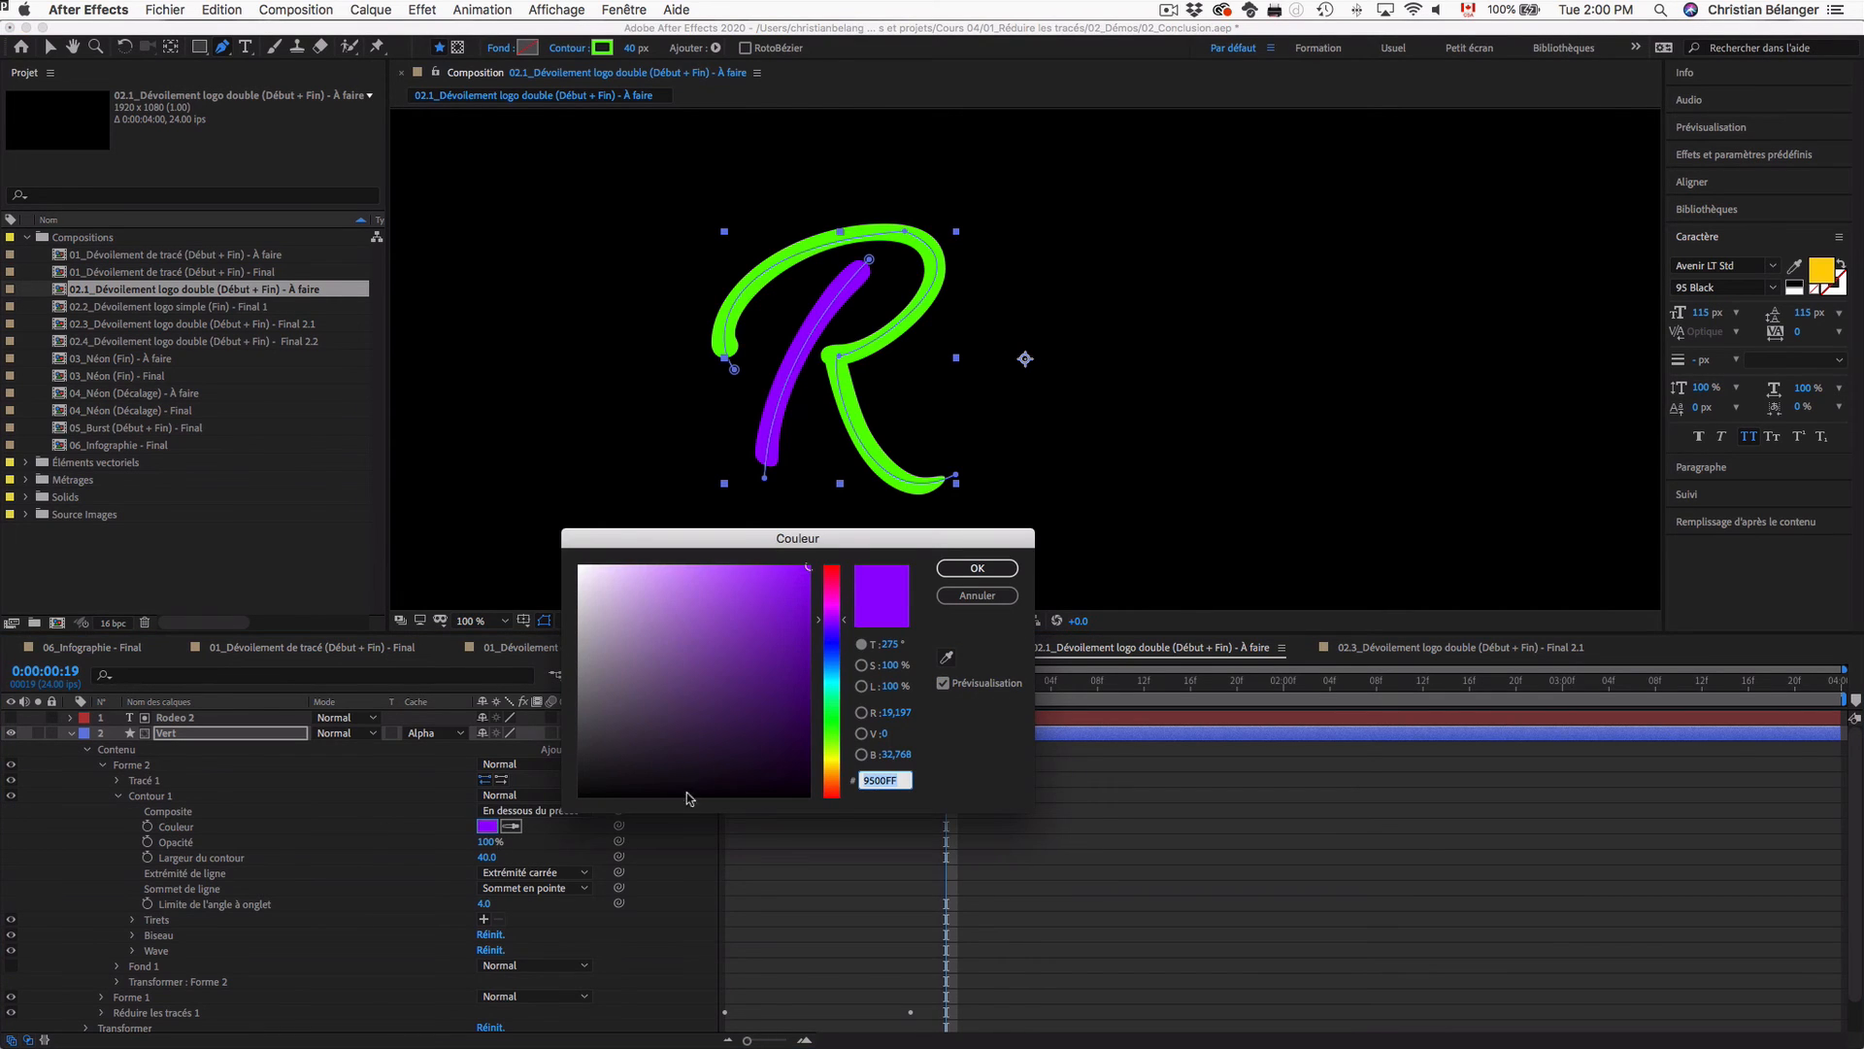
{"action": "left_click", "coordinate": [880, 780]}
{"action": "type", "text": "60FF00"}
{"action": "key", "text": "Return"}
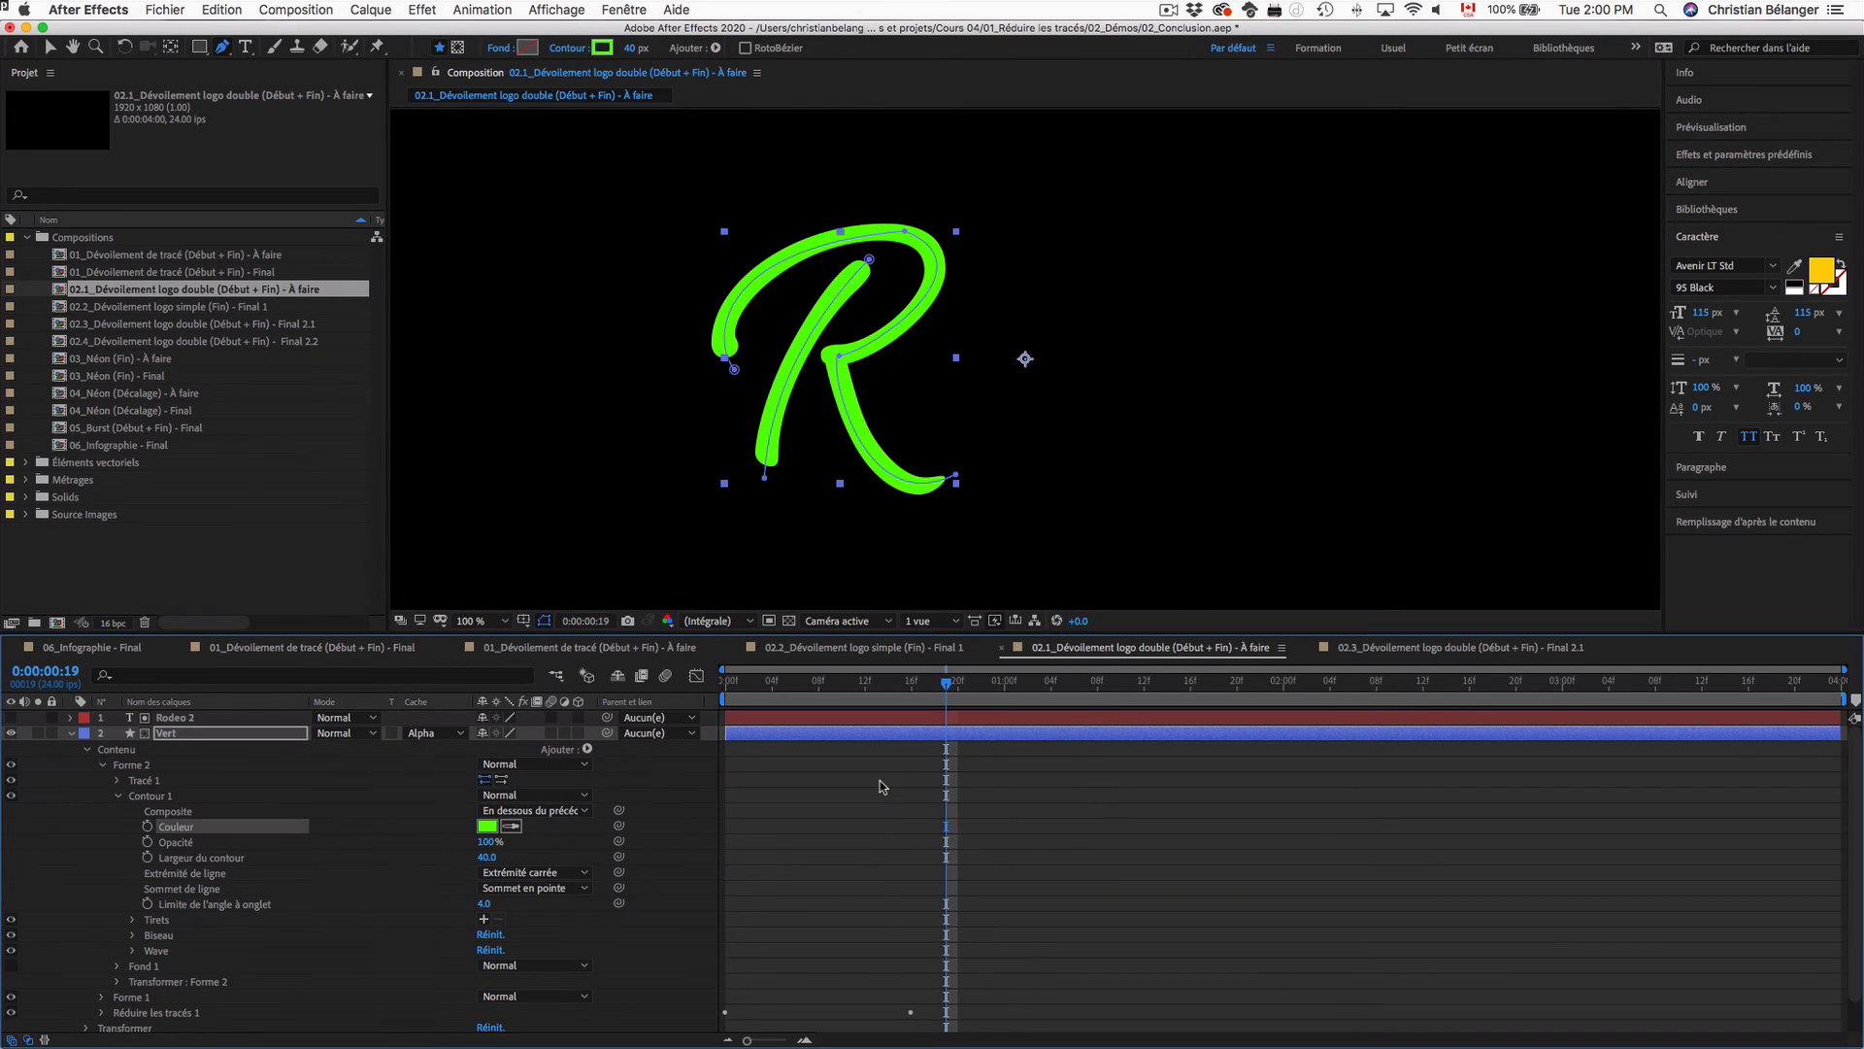
Step: Collapse the Vert layer and switch its visibility off and on to check it against the Aubergine layer
{"action": "left_click", "coordinate": [240, 738]}
{"action": "left_click", "coordinate": [70, 734]}
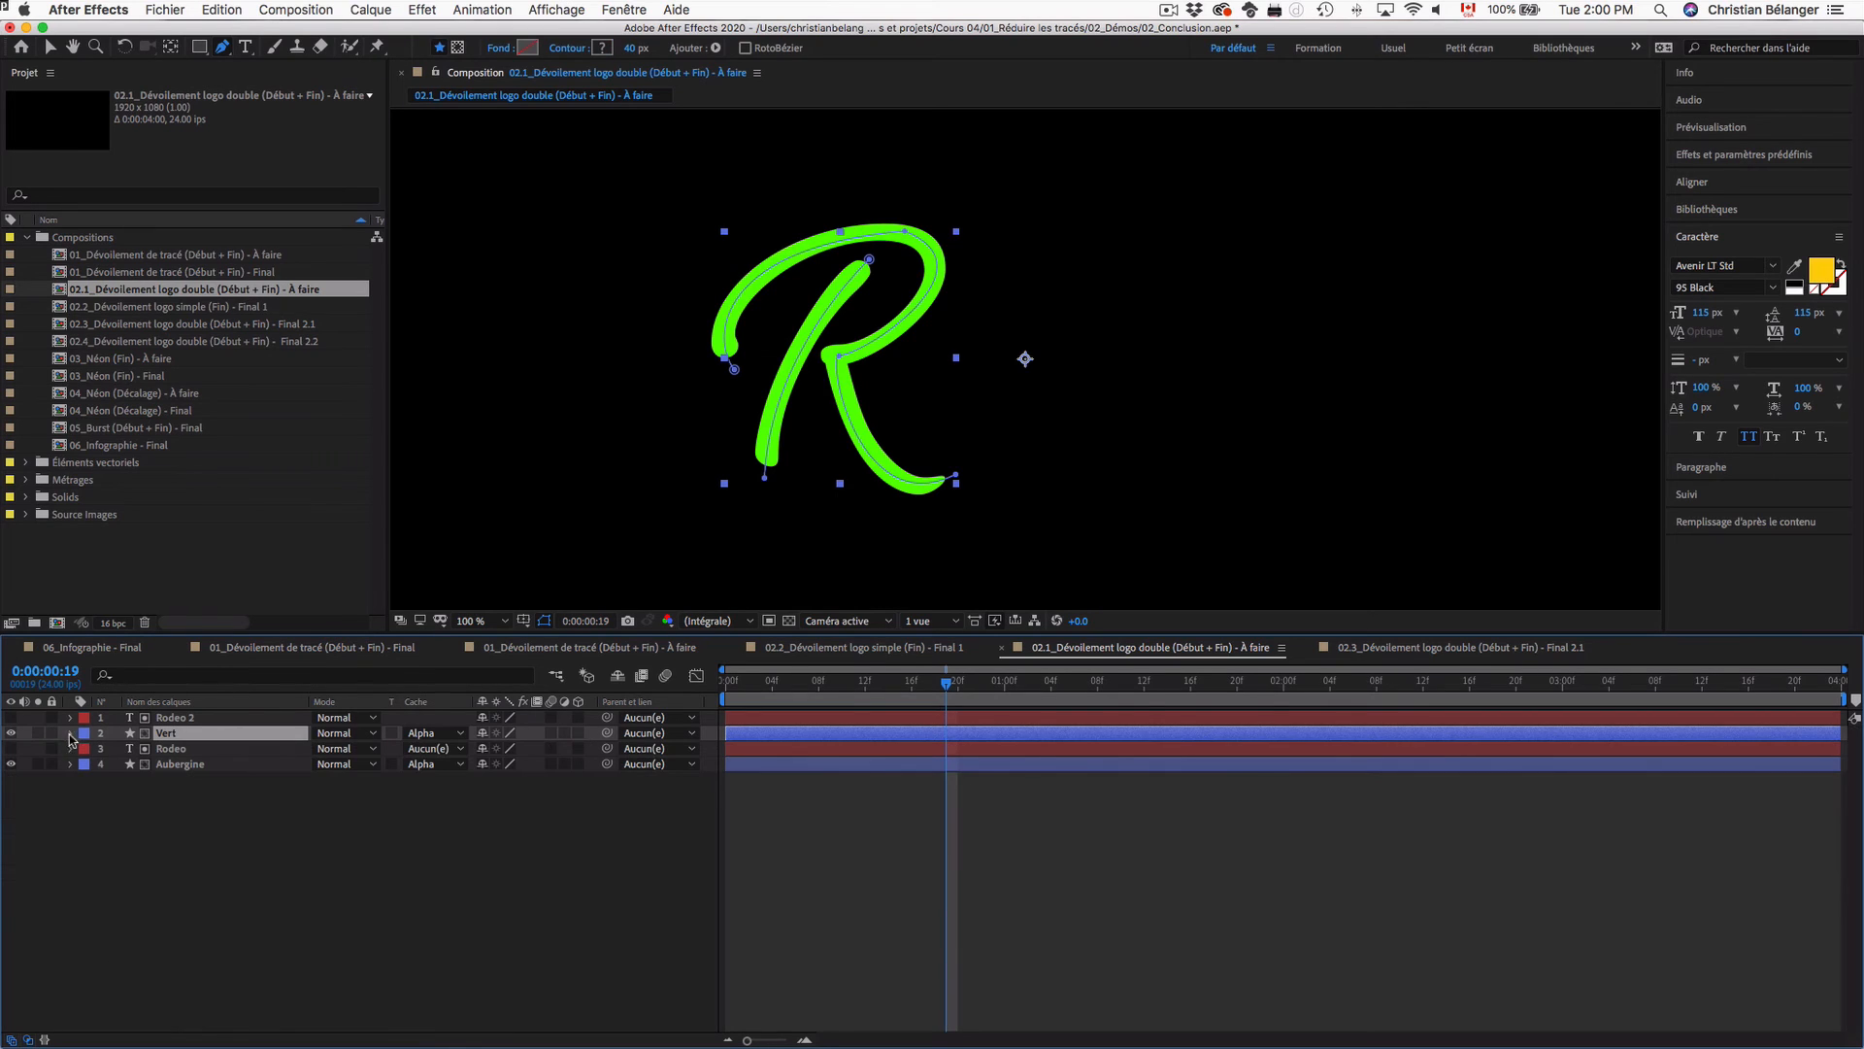
{"action": "left_click", "coordinate": [12, 734]}
{"action": "left_click", "coordinate": [12, 734]}
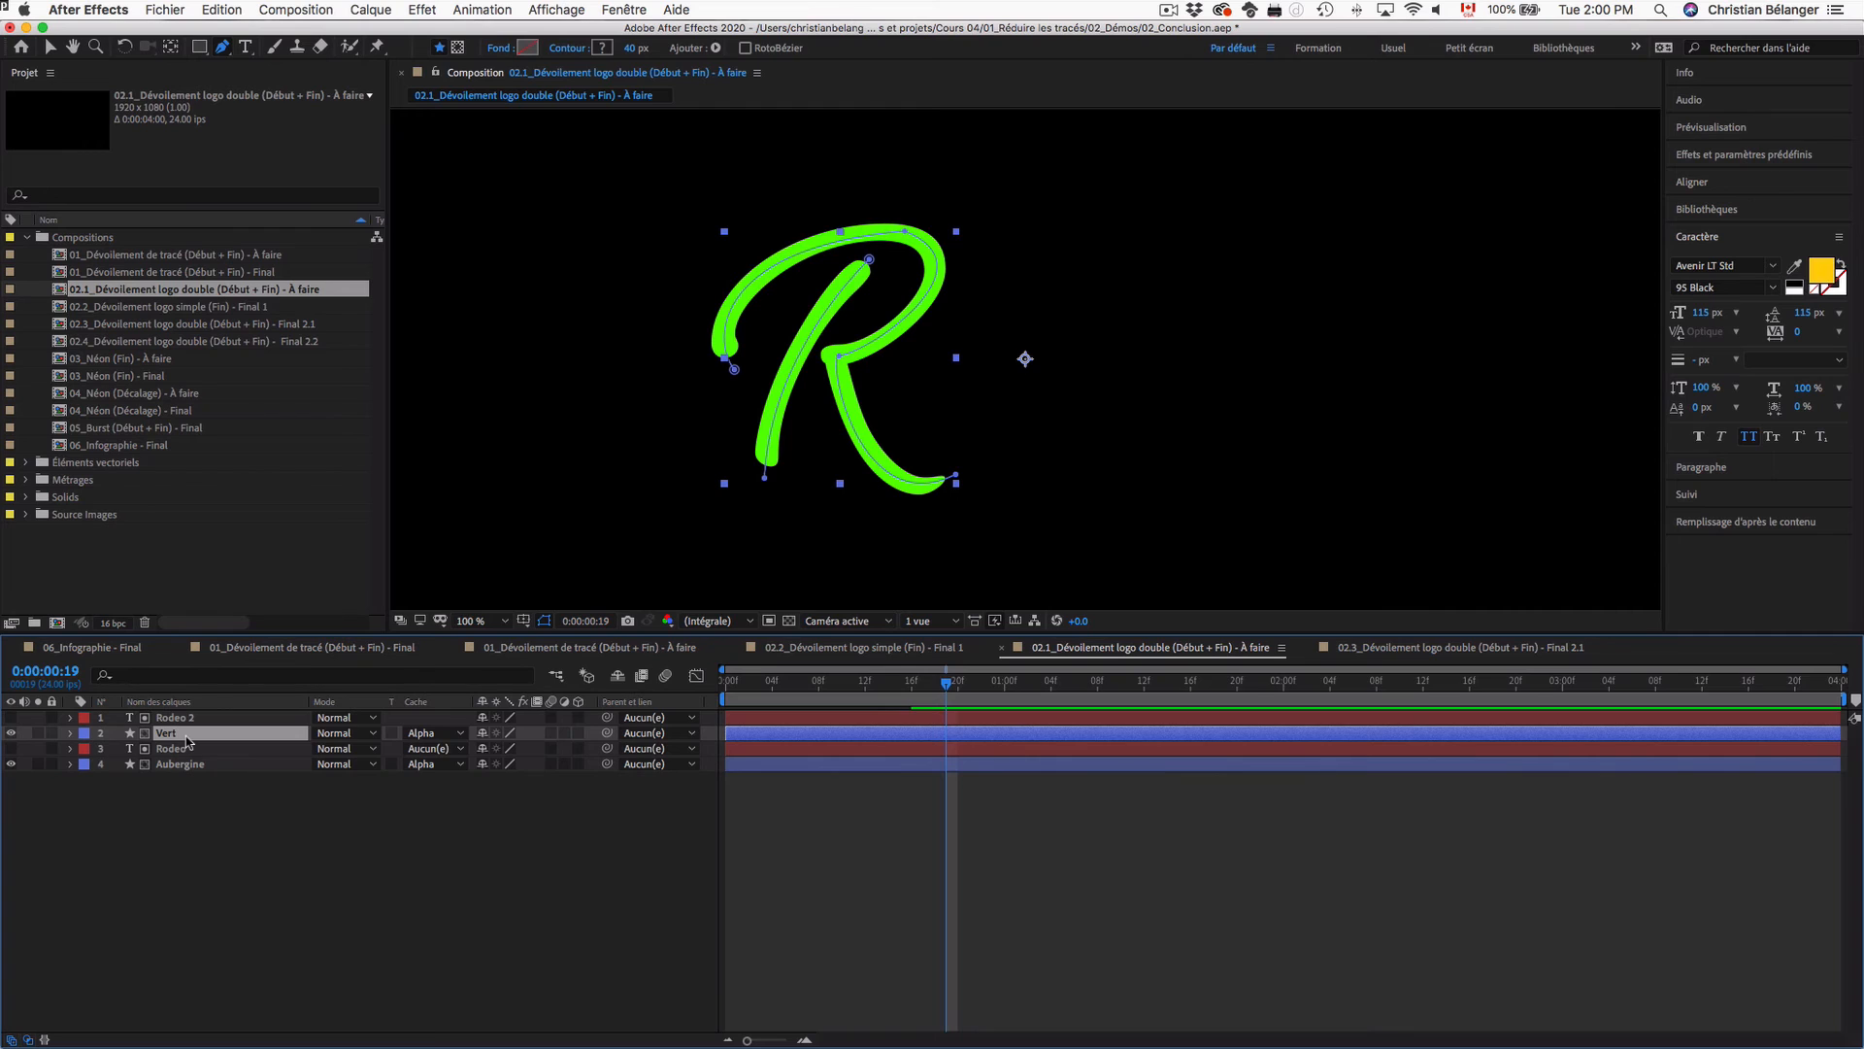
Step: Reveal the keyframed Fin properties of Vert and Aubergine, and expand Réduire les tracés 1 in the Vert layer
{"action": "left_click", "coordinate": [218, 903]}
{"action": "key", "text": "u"}
{"action": "left_click", "coordinate": [185, 735]}
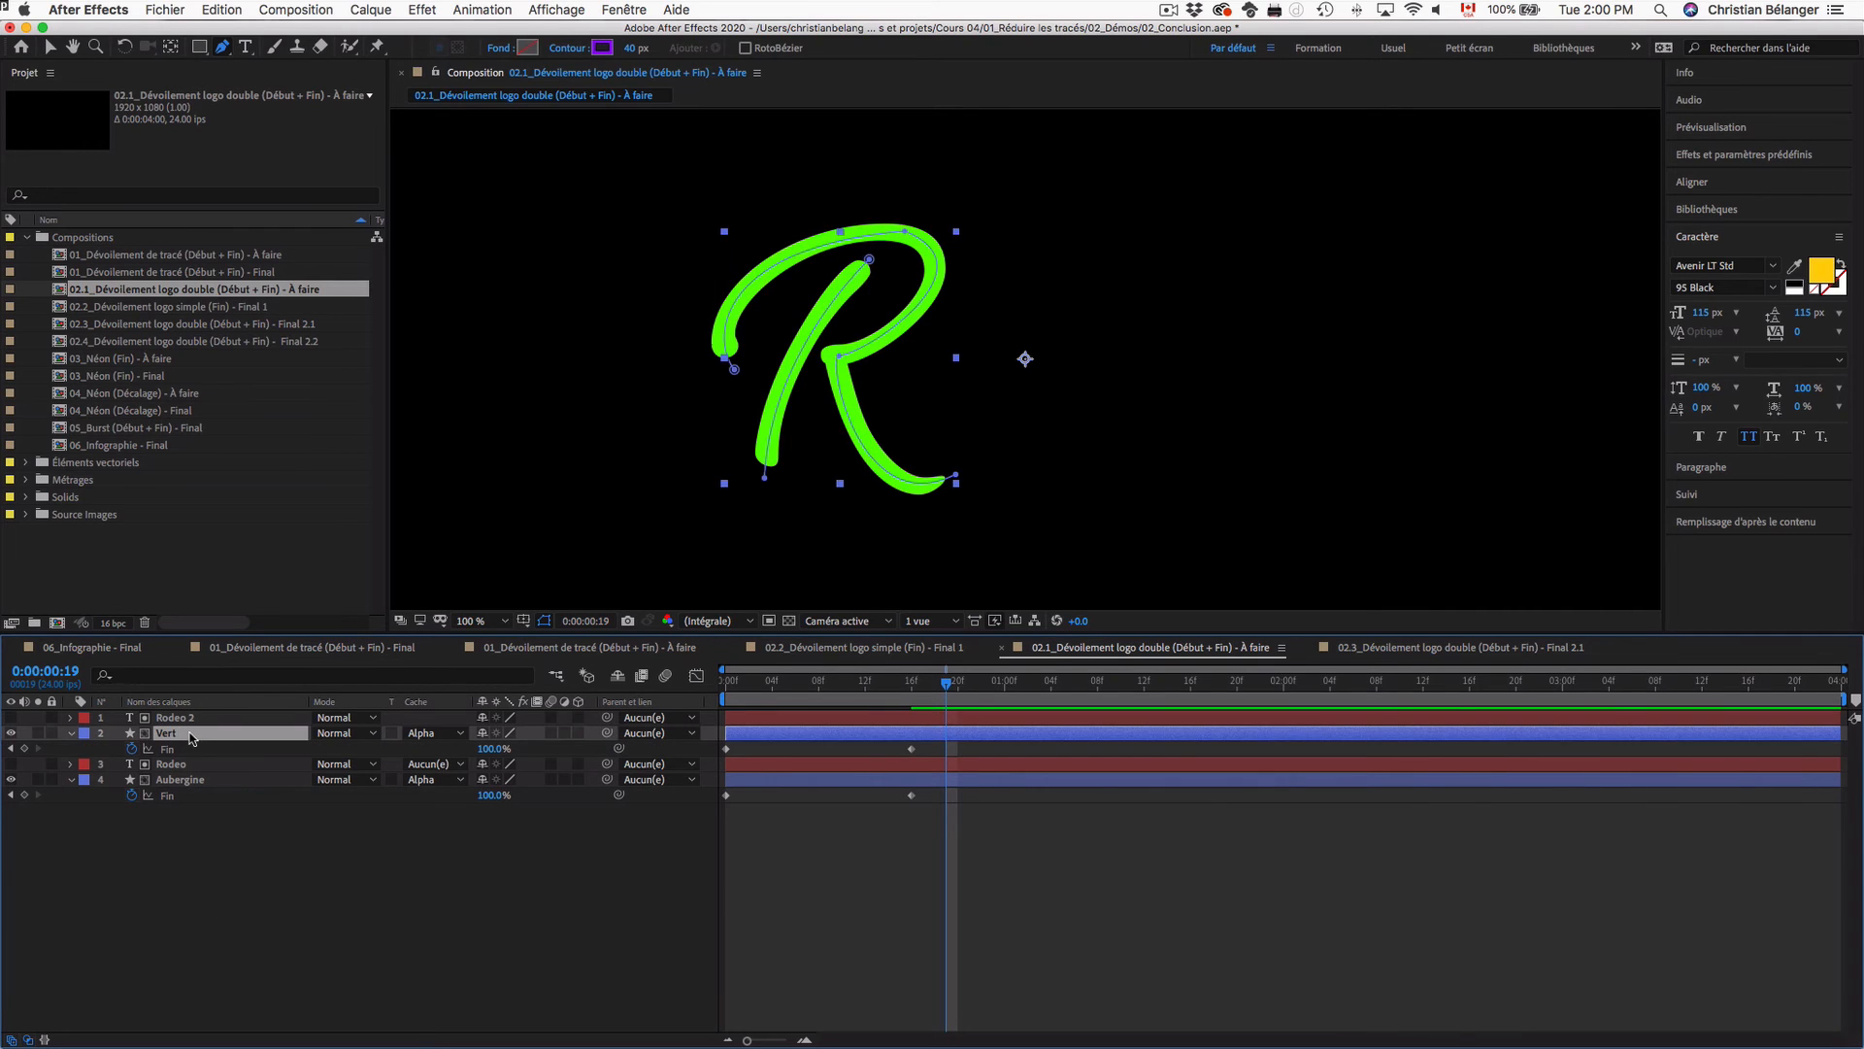
{"action": "left_click", "coordinate": [71, 734]}
{"action": "left_click", "coordinate": [72, 734]}
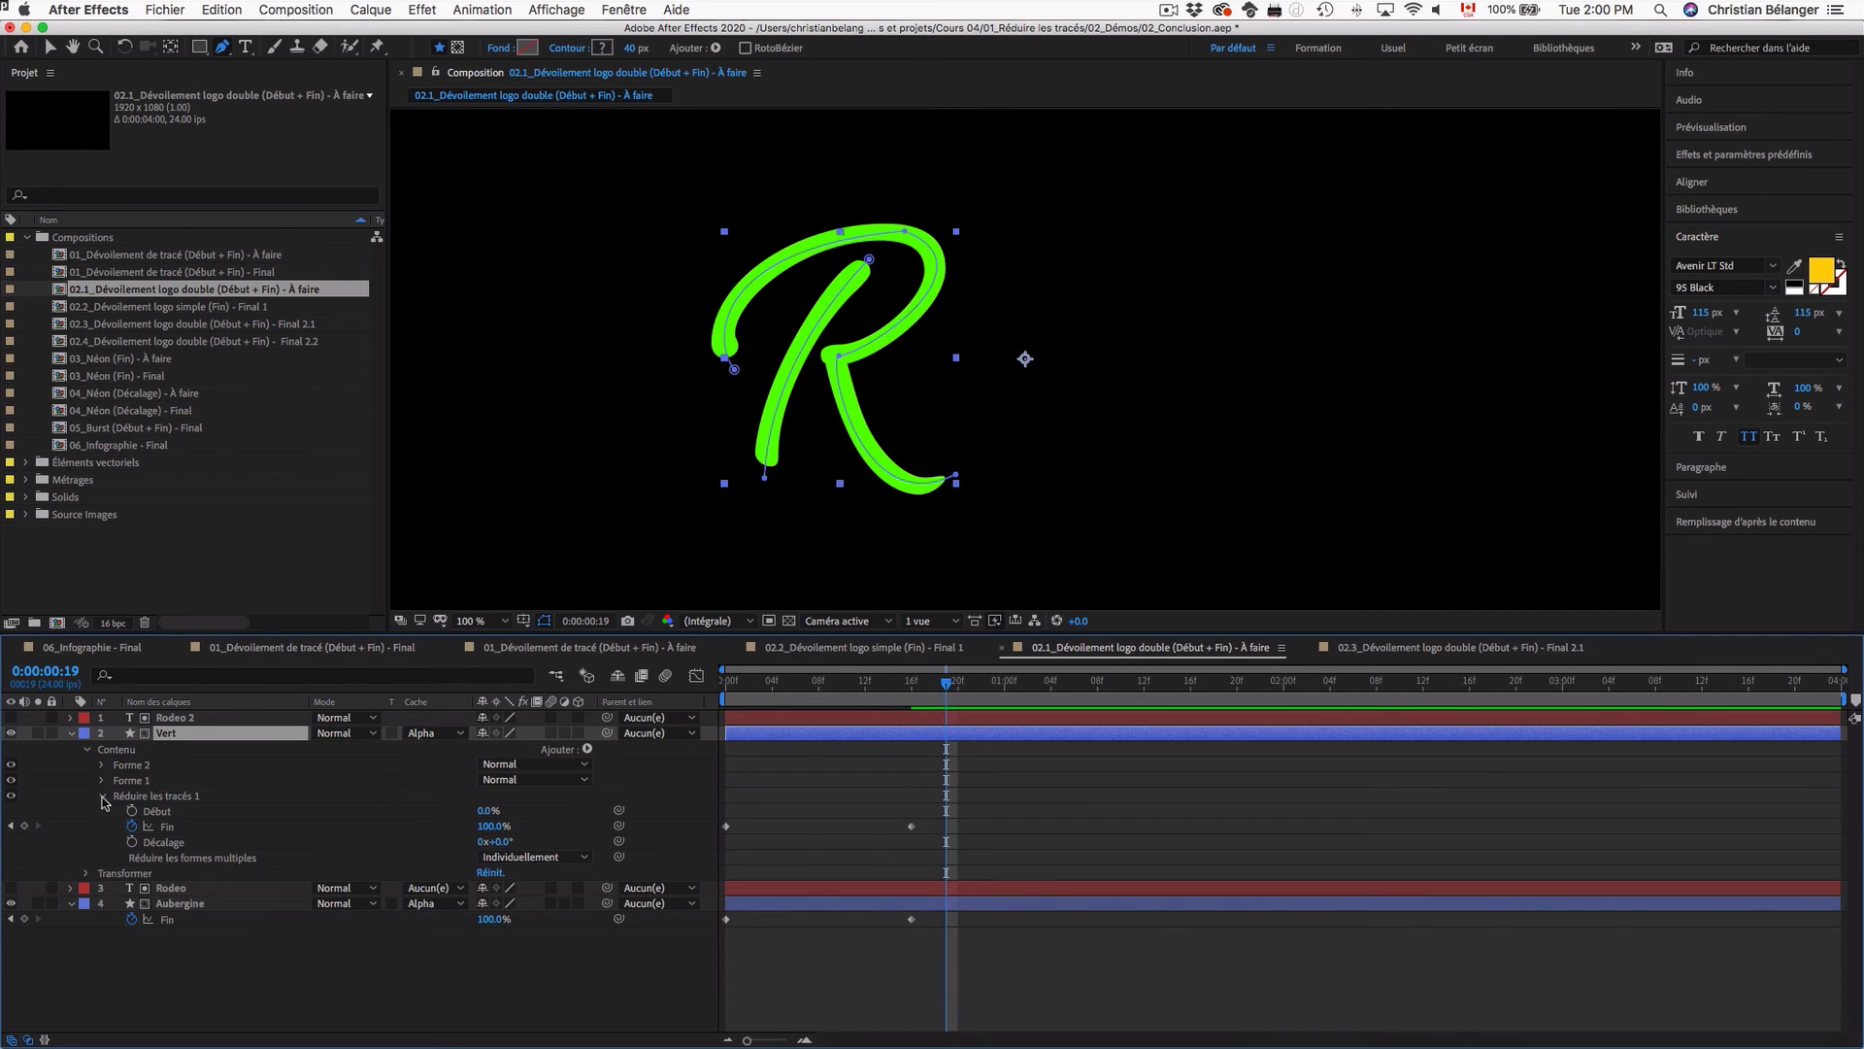
Step: Keyframe Vert's Début property from 0% at 0:00:00:16 to 100% at 0:00:01:04
{"action": "left_click_drag", "start_coordinate": [946, 687], "coordinate": [677, 696]}
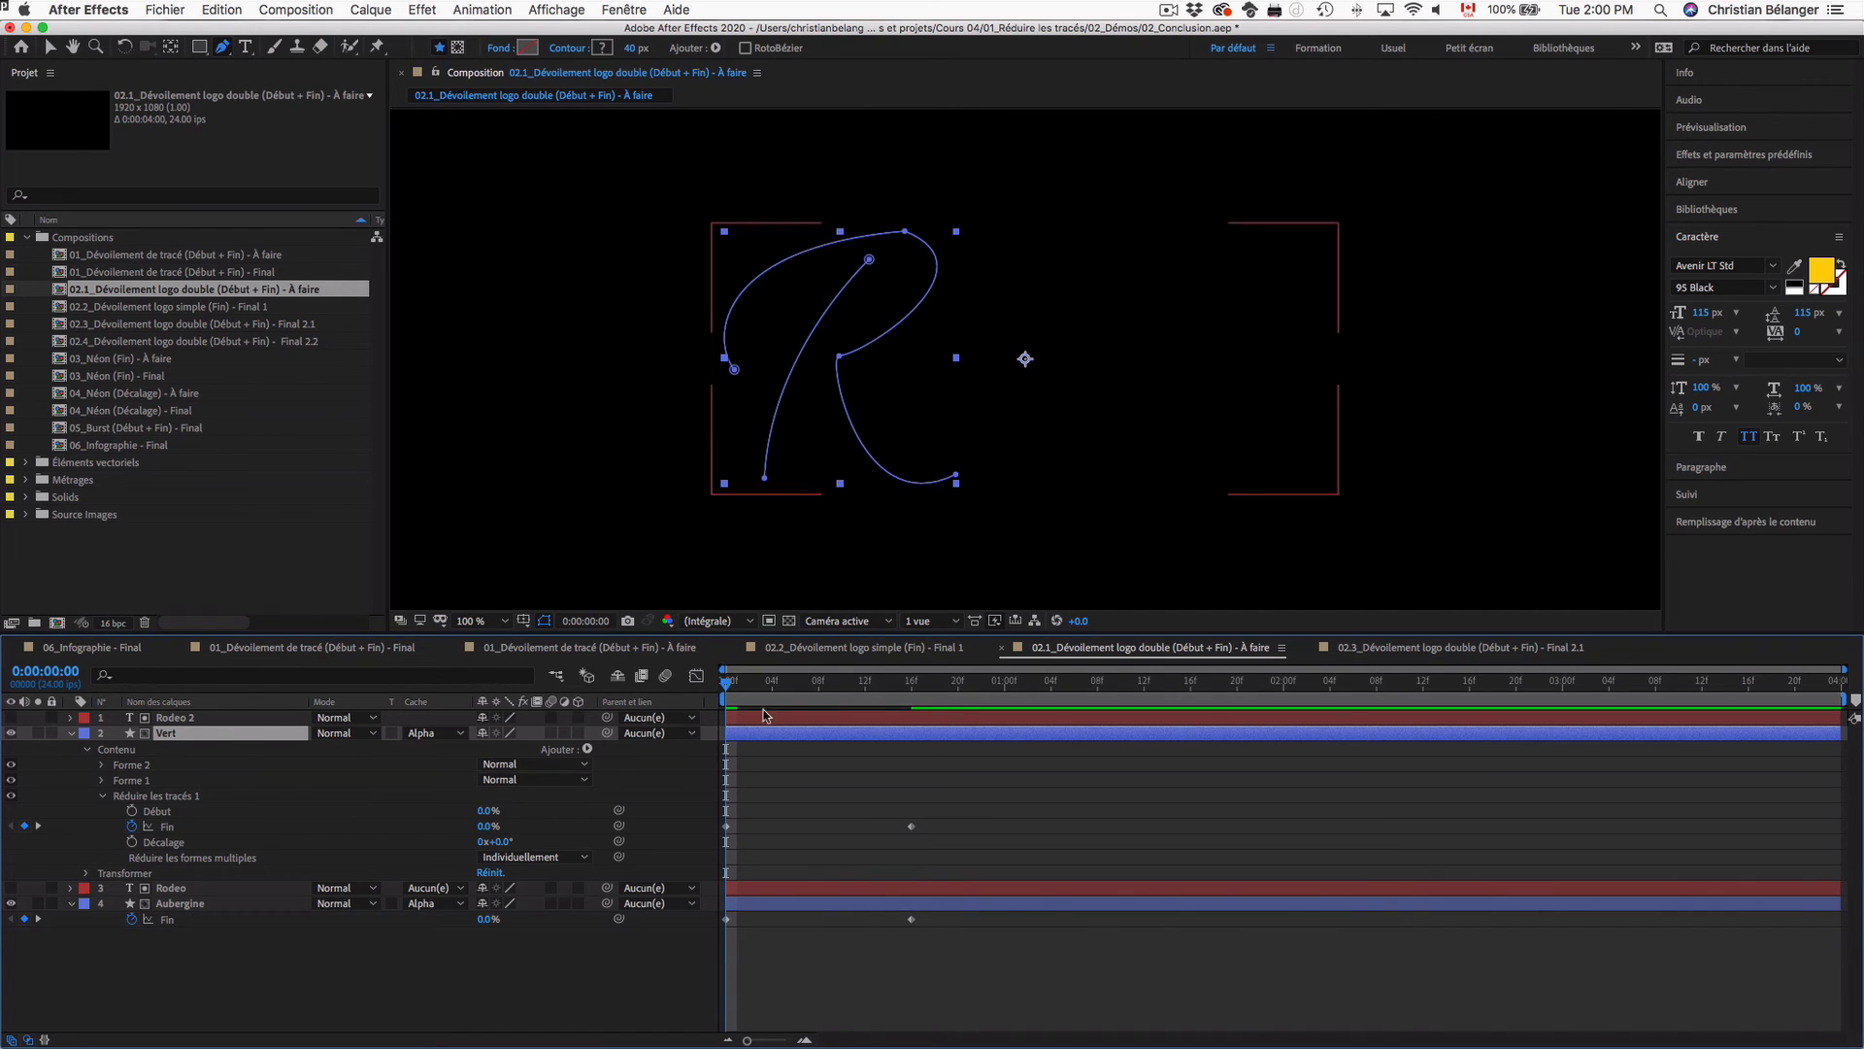
{"action": "mouse_move", "coordinate": [755, 682]}
{"action": "left_mouse_down"}
{"action": "mouse_move", "coordinate": [908, 683]}
{"action": "mouse_move", "coordinate": [715, 685]}
{"action": "left_mouse_up"}
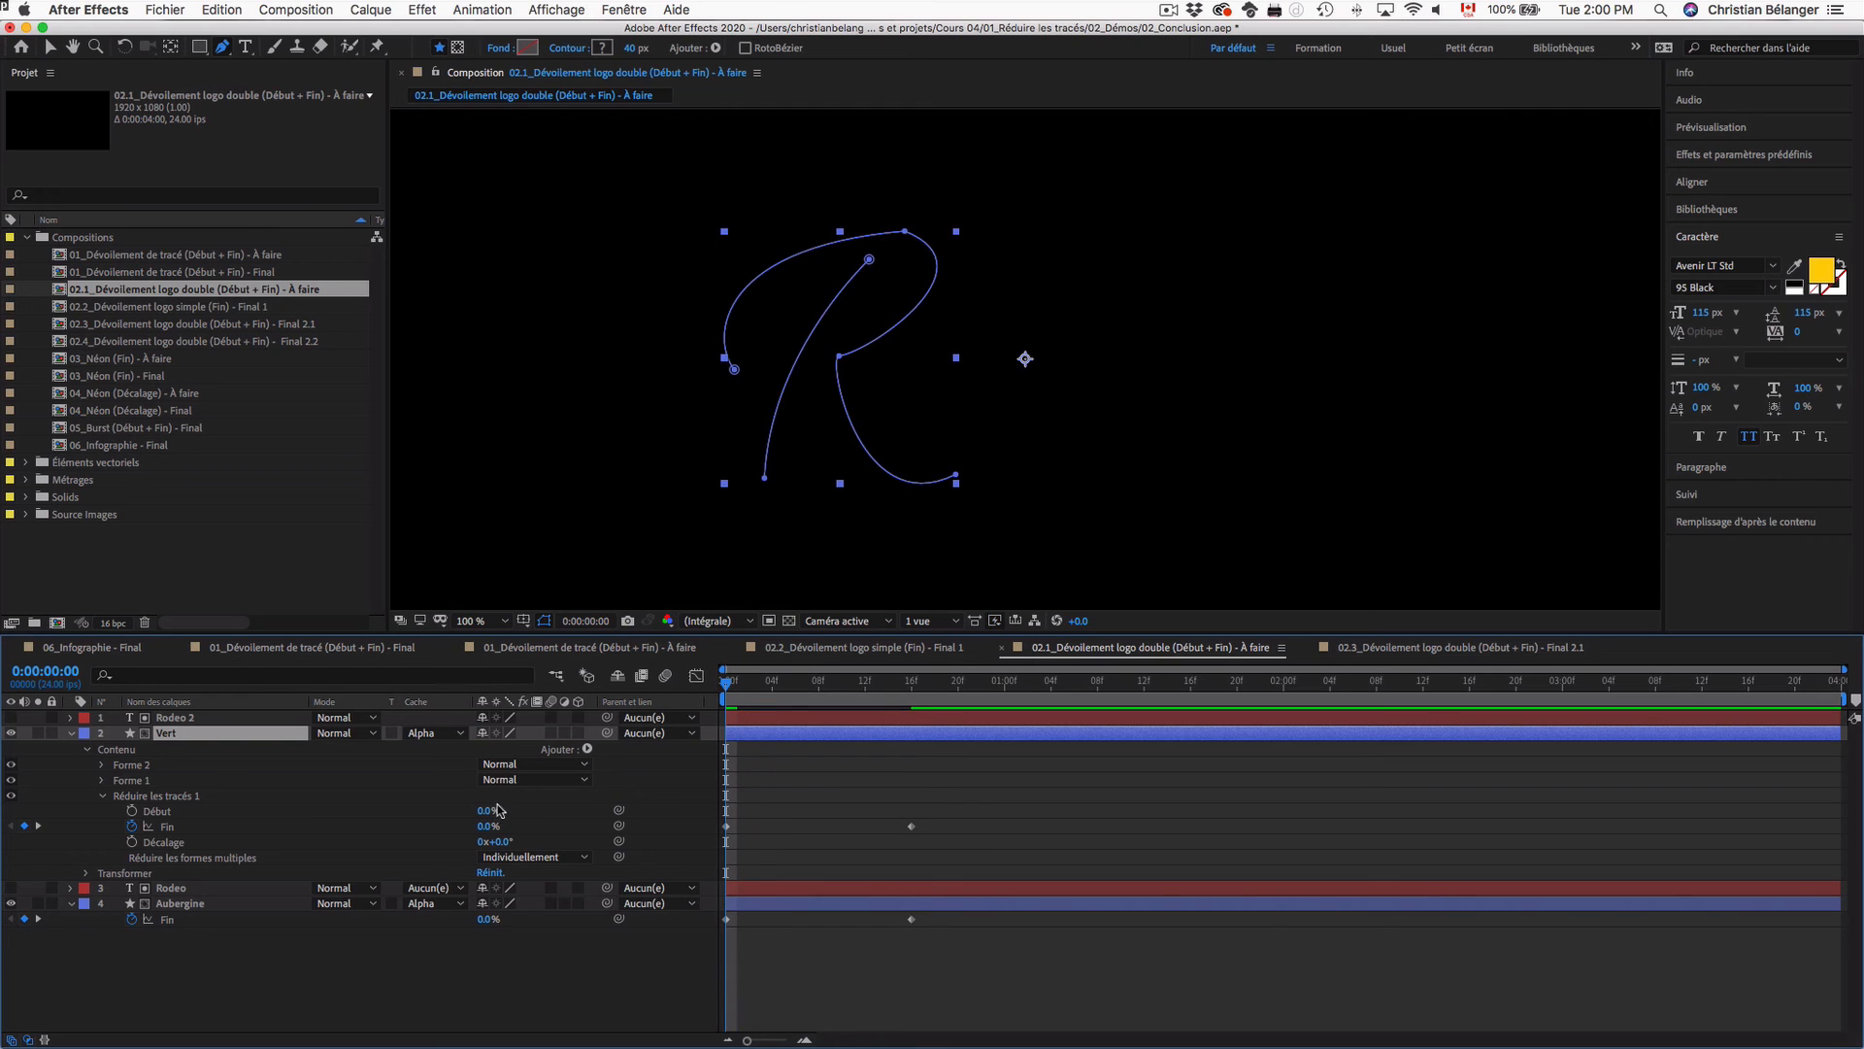
{"action": "mouse_move", "coordinate": [938, 685]}
{"action": "left_mouse_down"}
{"action": "mouse_move", "coordinate": [984, 686]}
{"action": "mouse_move", "coordinate": [678, 683]}
{"action": "mouse_move", "coordinate": [911, 683]}
{"action": "left_mouse_up"}
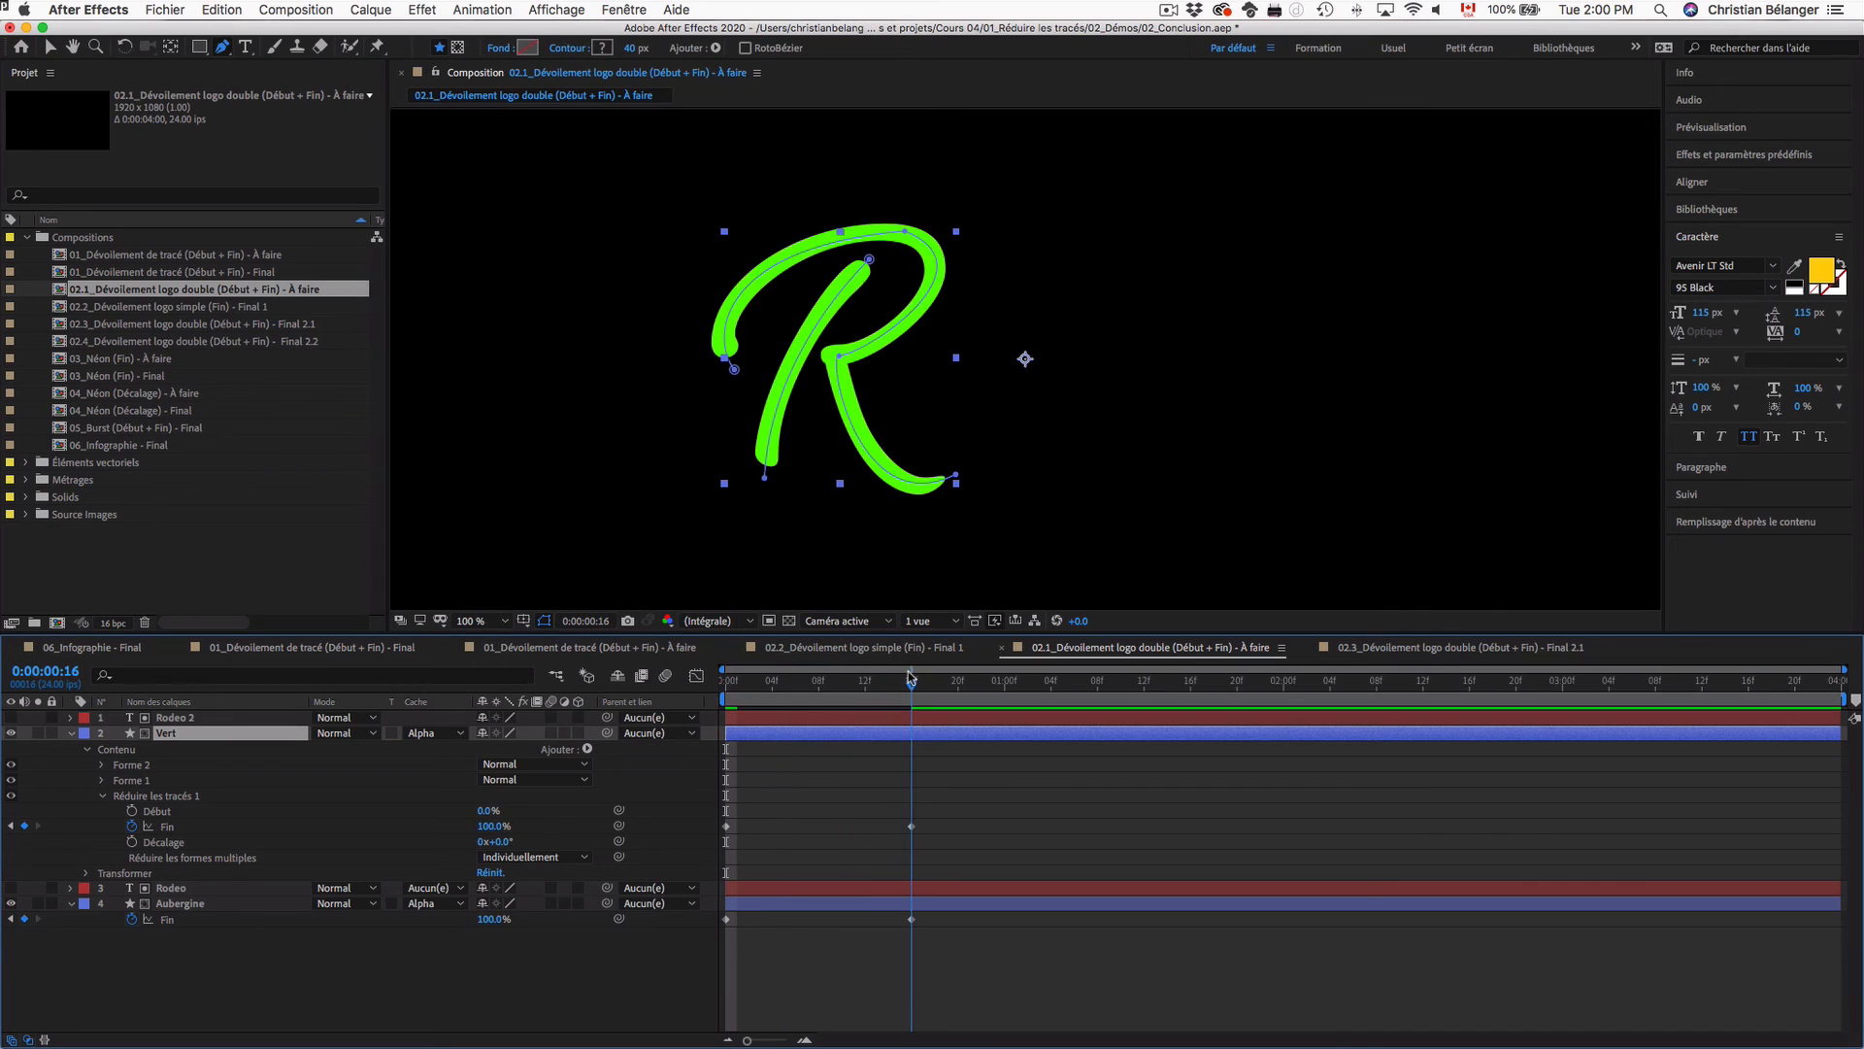
{"action": "left_click", "coordinate": [131, 812]}
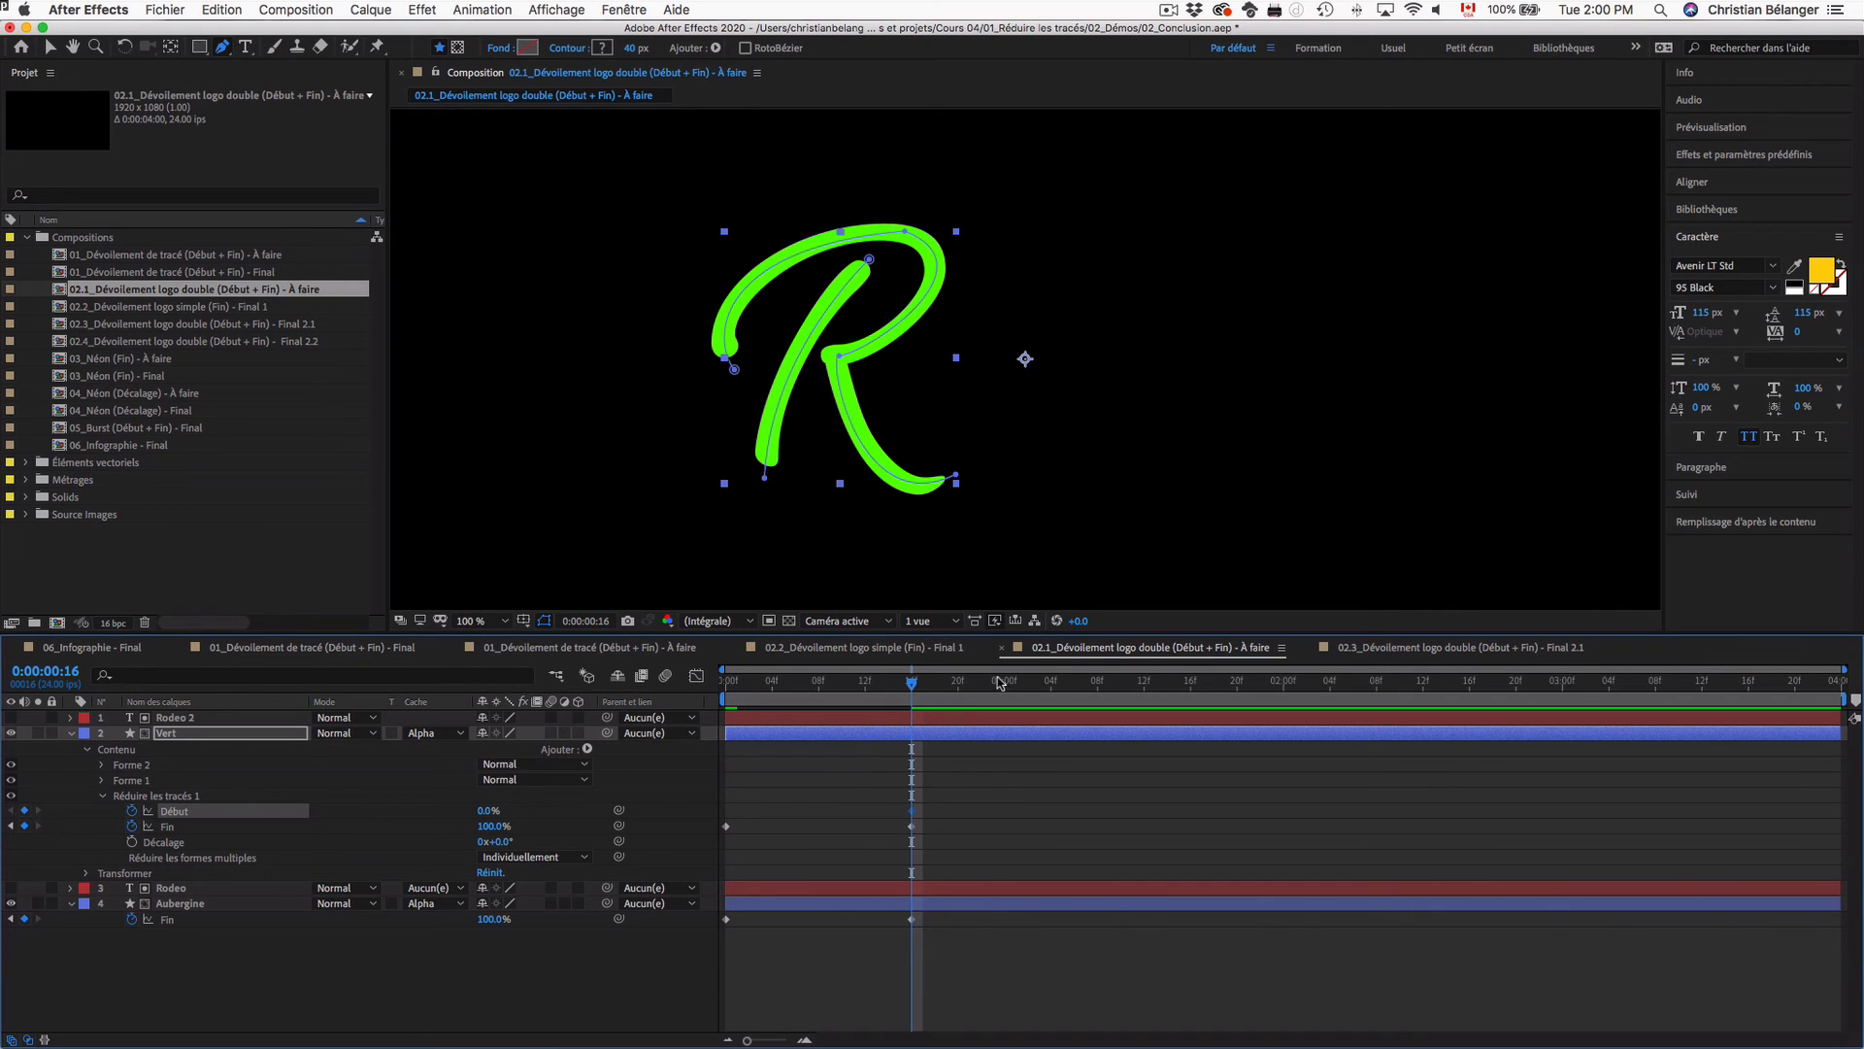
{"action": "left_click_drag", "start_coordinate": [1000, 683], "coordinate": [1051, 682]}
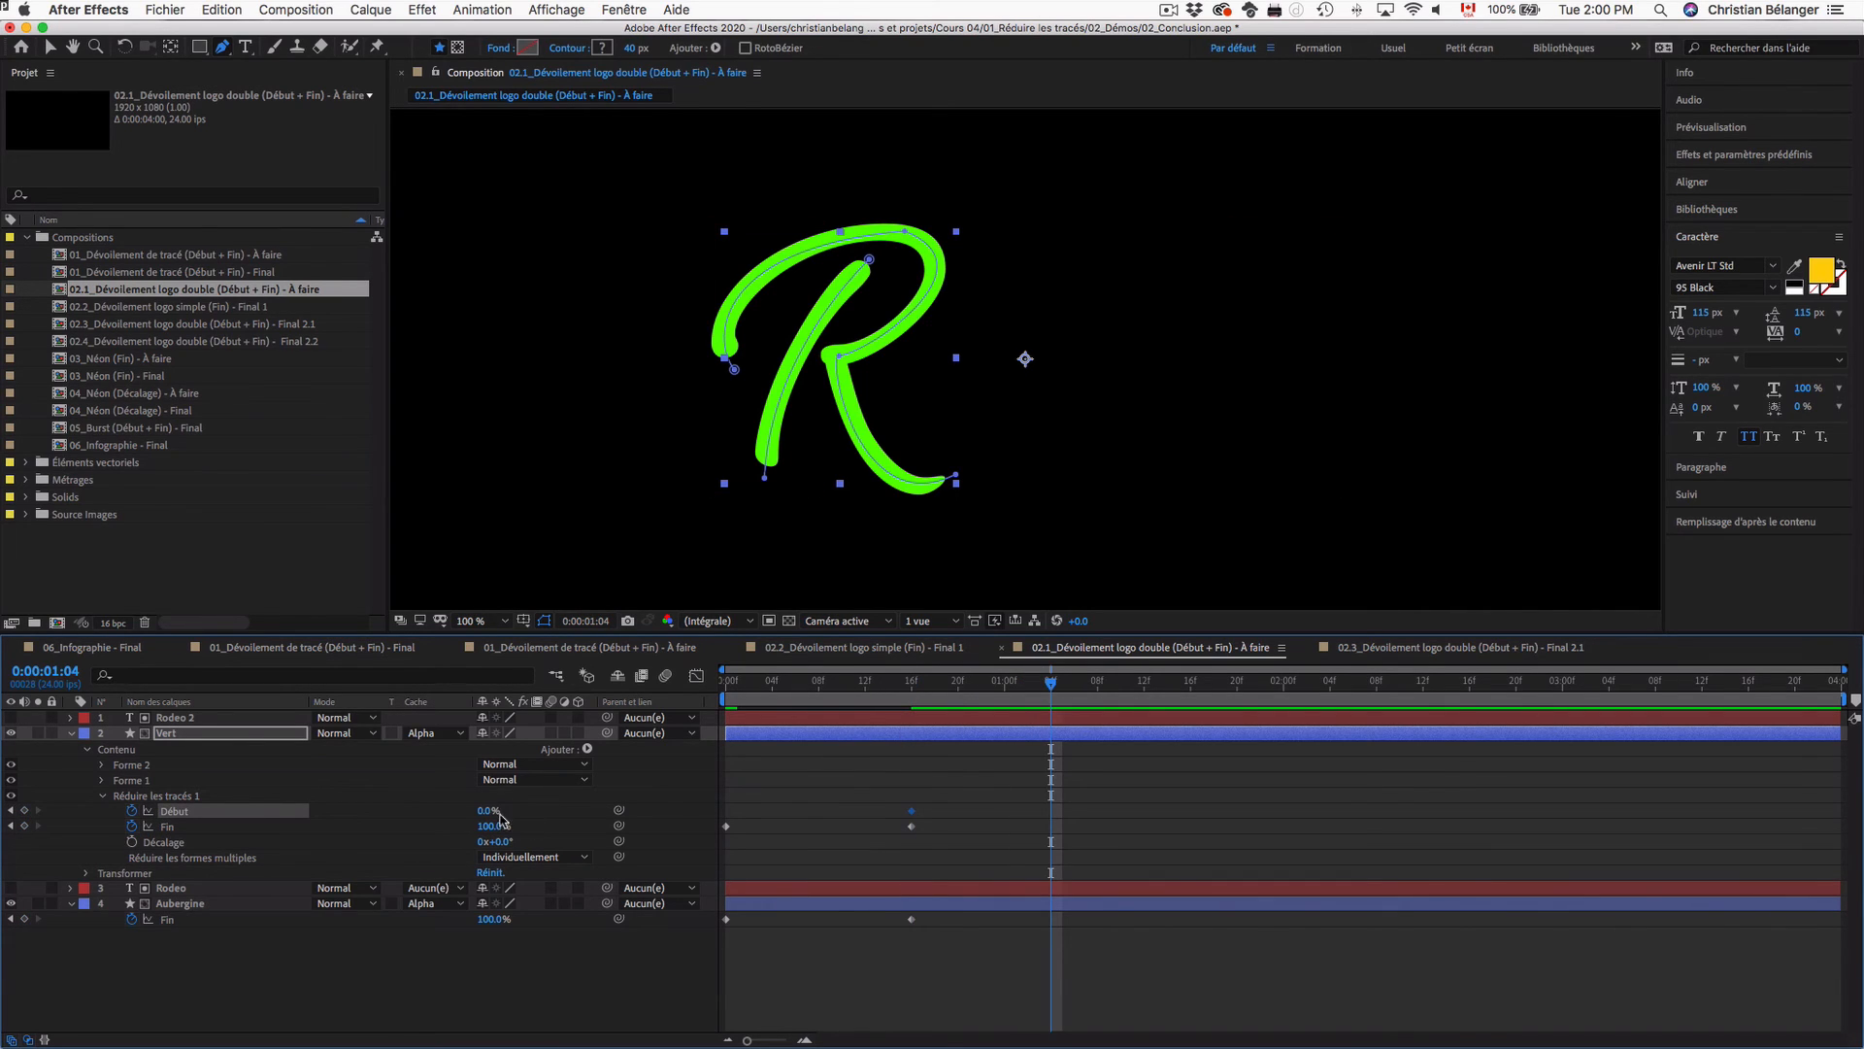
{"action": "left_click_drag", "start_coordinate": [499, 815], "coordinate": [735, 817]}
Step: Shift Vert's two Début keyframes earlier, to about 0:00:00:08 and 0:00:01:03, so the green stroke starts erasing sooner
{"action": "left_click", "coordinate": [831, 684]}
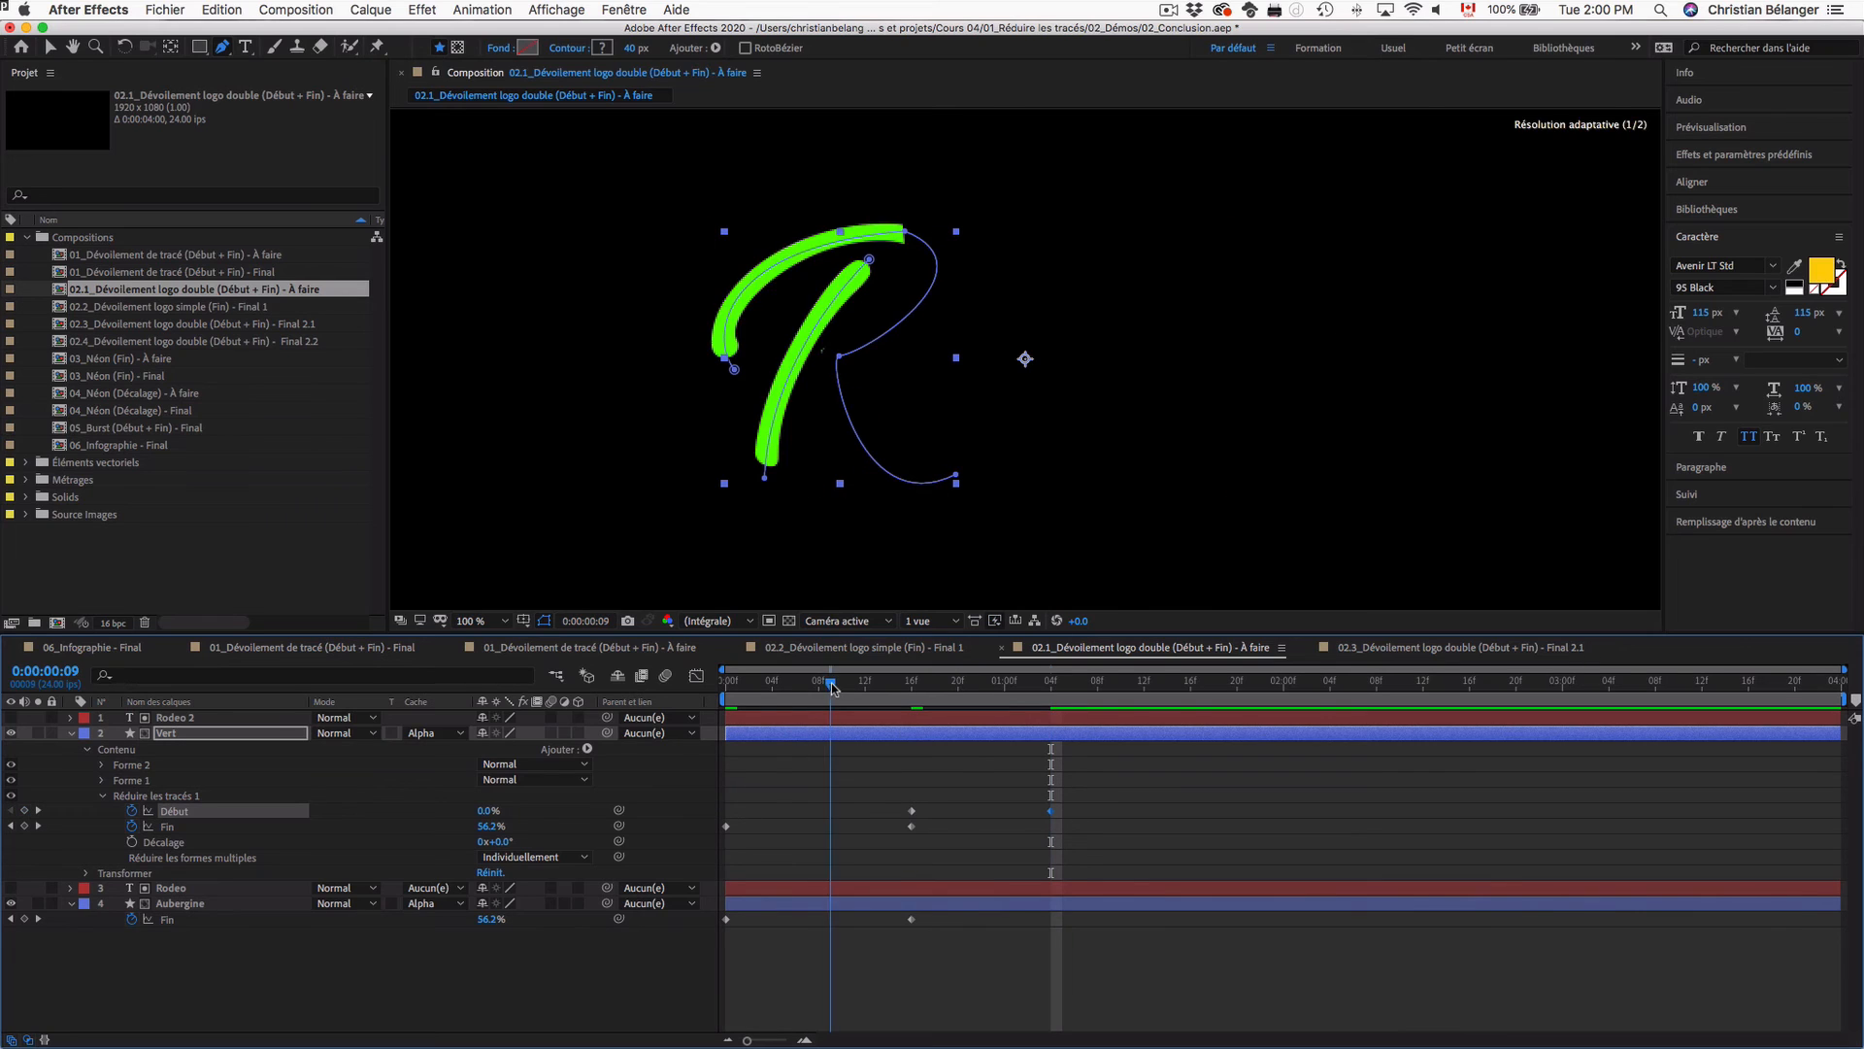
{"action": "mouse_move", "coordinate": [832, 686]}
{"action": "left_mouse_down"}
{"action": "mouse_move", "coordinate": [732, 685]}
{"action": "mouse_move", "coordinate": [1072, 703]}
{"action": "mouse_move", "coordinate": [946, 701]}
{"action": "left_mouse_up"}
{"action": "left_click_drag", "start_coordinate": [1050, 810], "coordinate": [799, 816]}
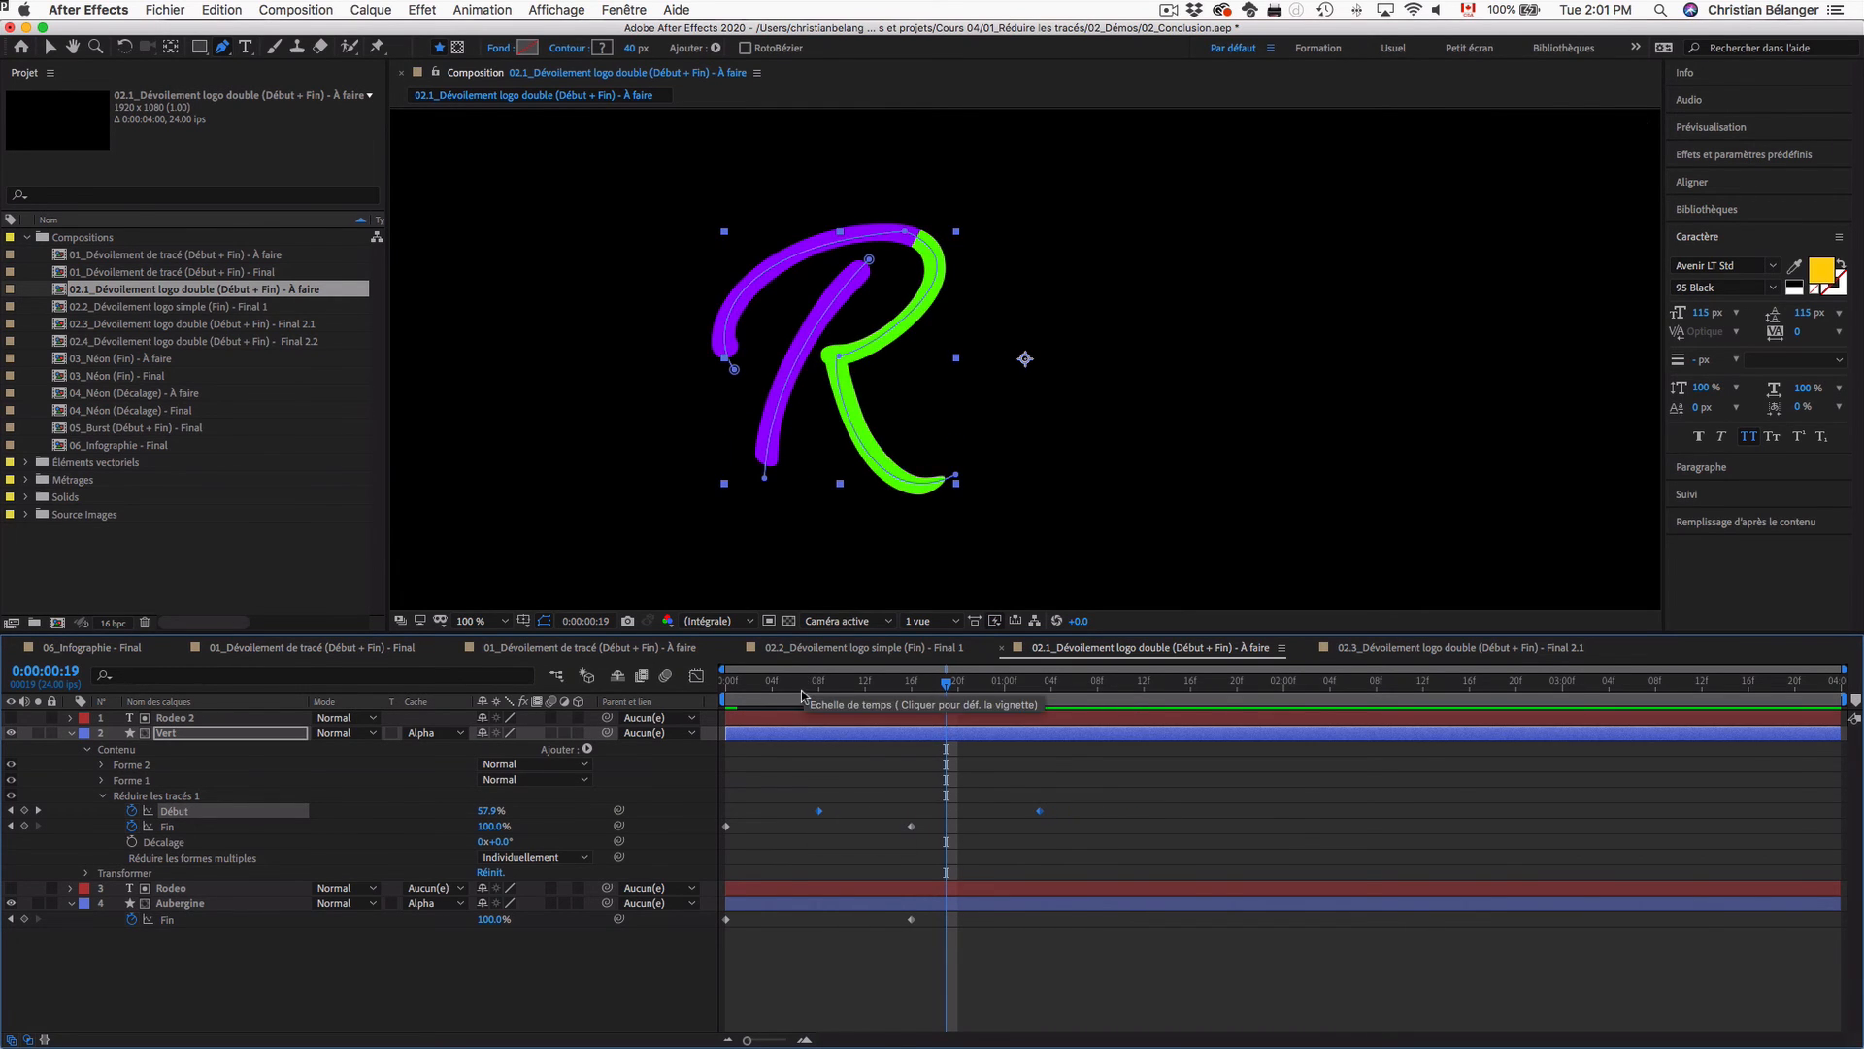
Step: Preview the green and purple R animation twice from the start
{"action": "key", "text": "Home"}
{"action": "key", "text": "space"}
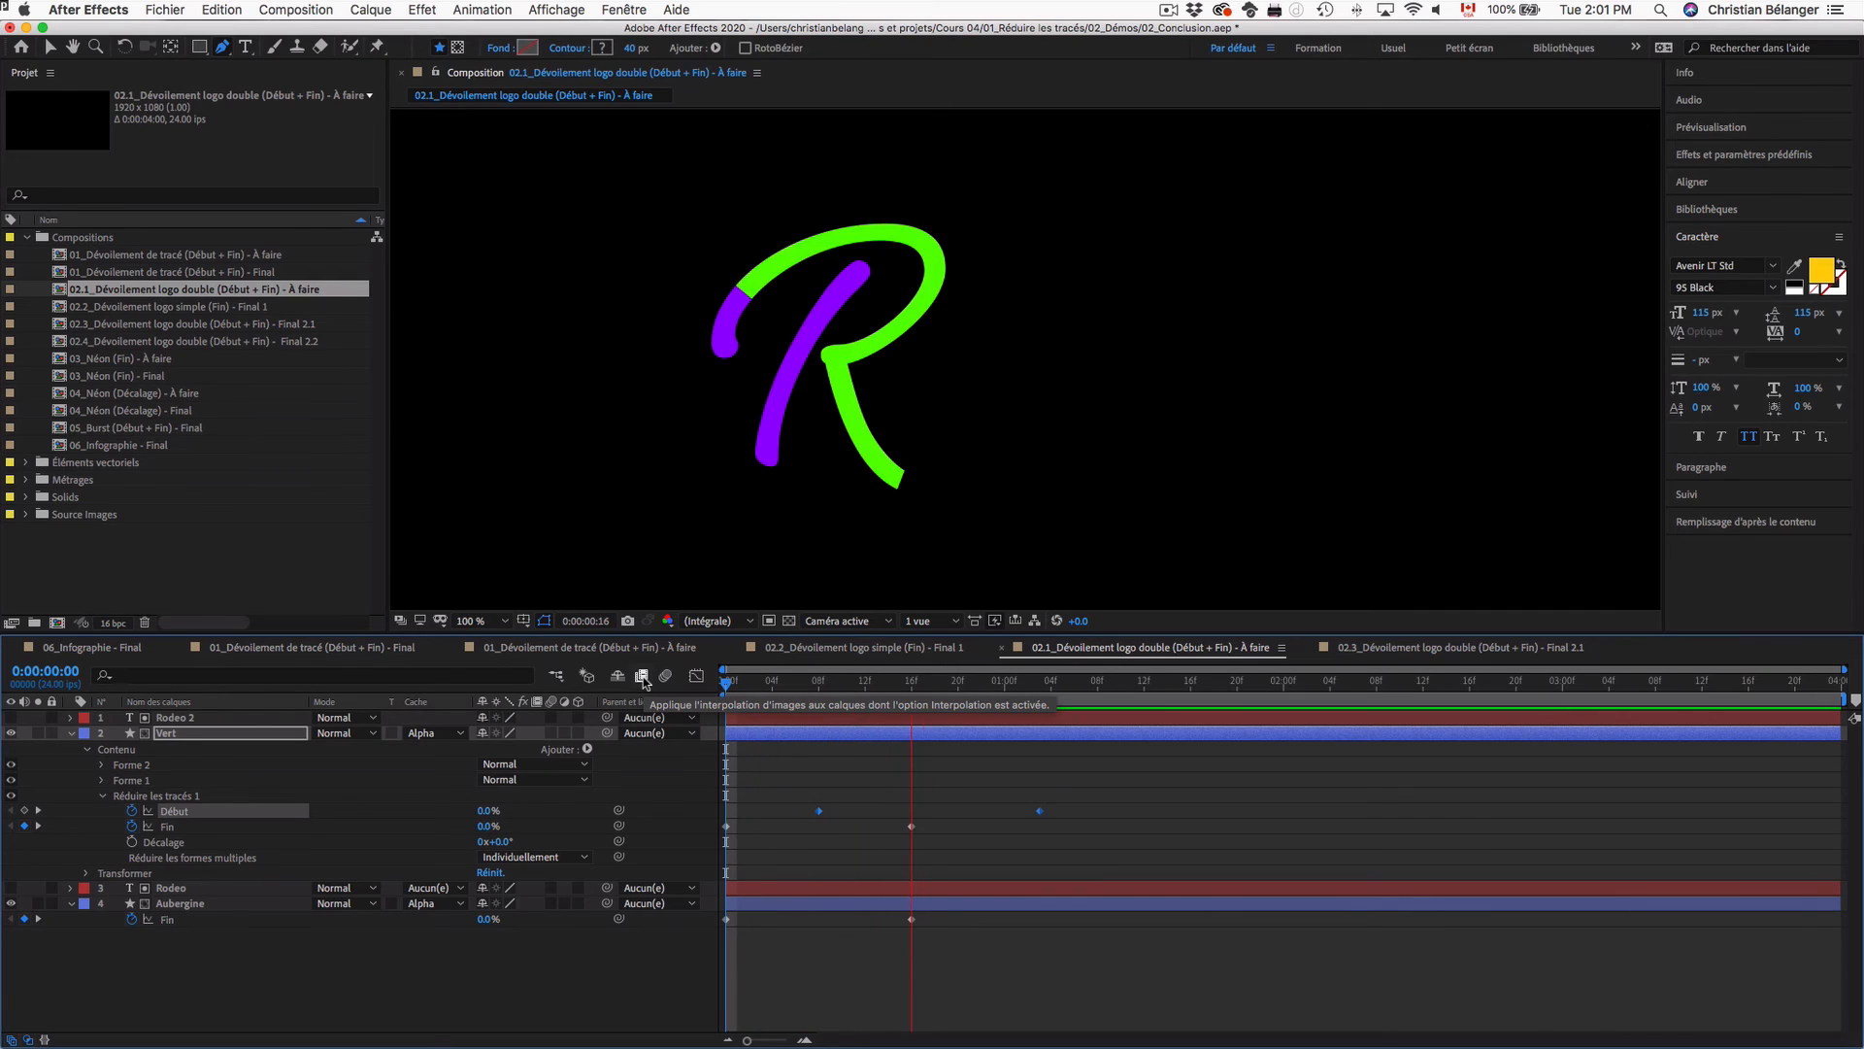
{"action": "key", "text": "space"}
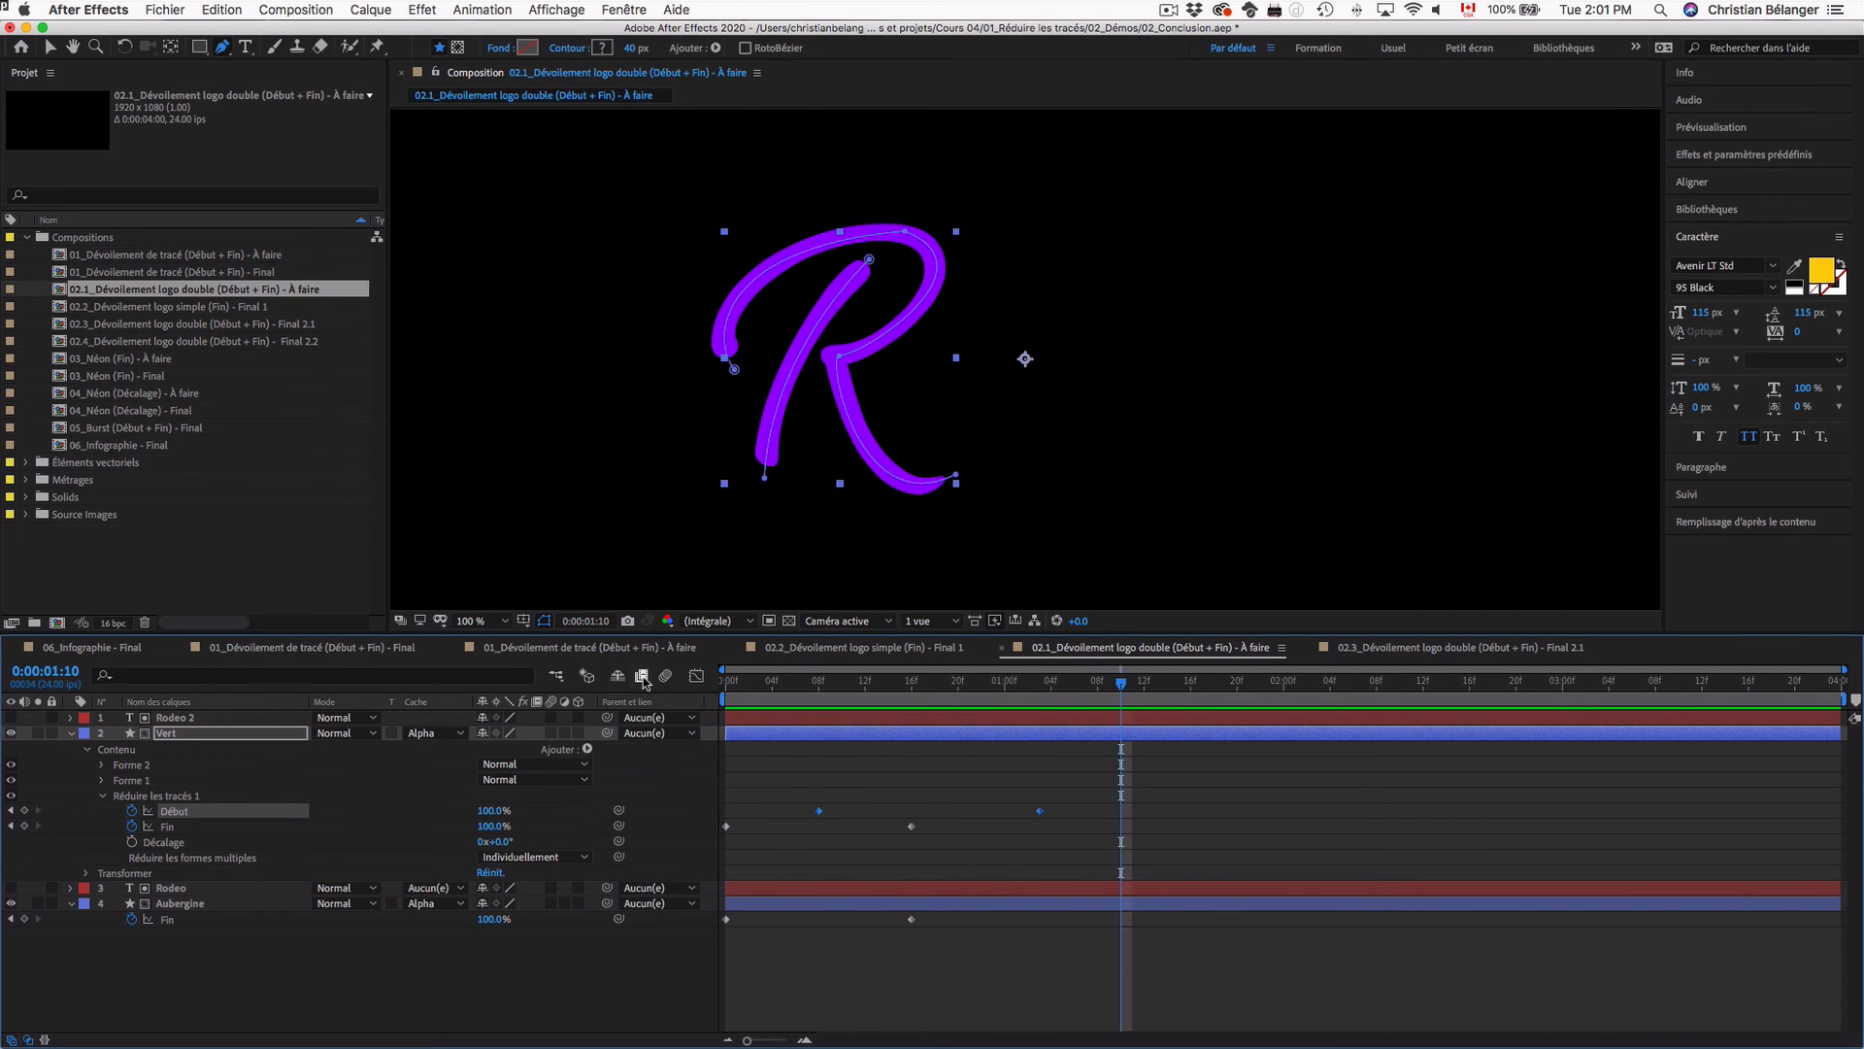
{"action": "key", "text": "comma"}
{"action": "left_click_drag", "start_coordinate": [778, 686], "coordinate": [726, 686]}
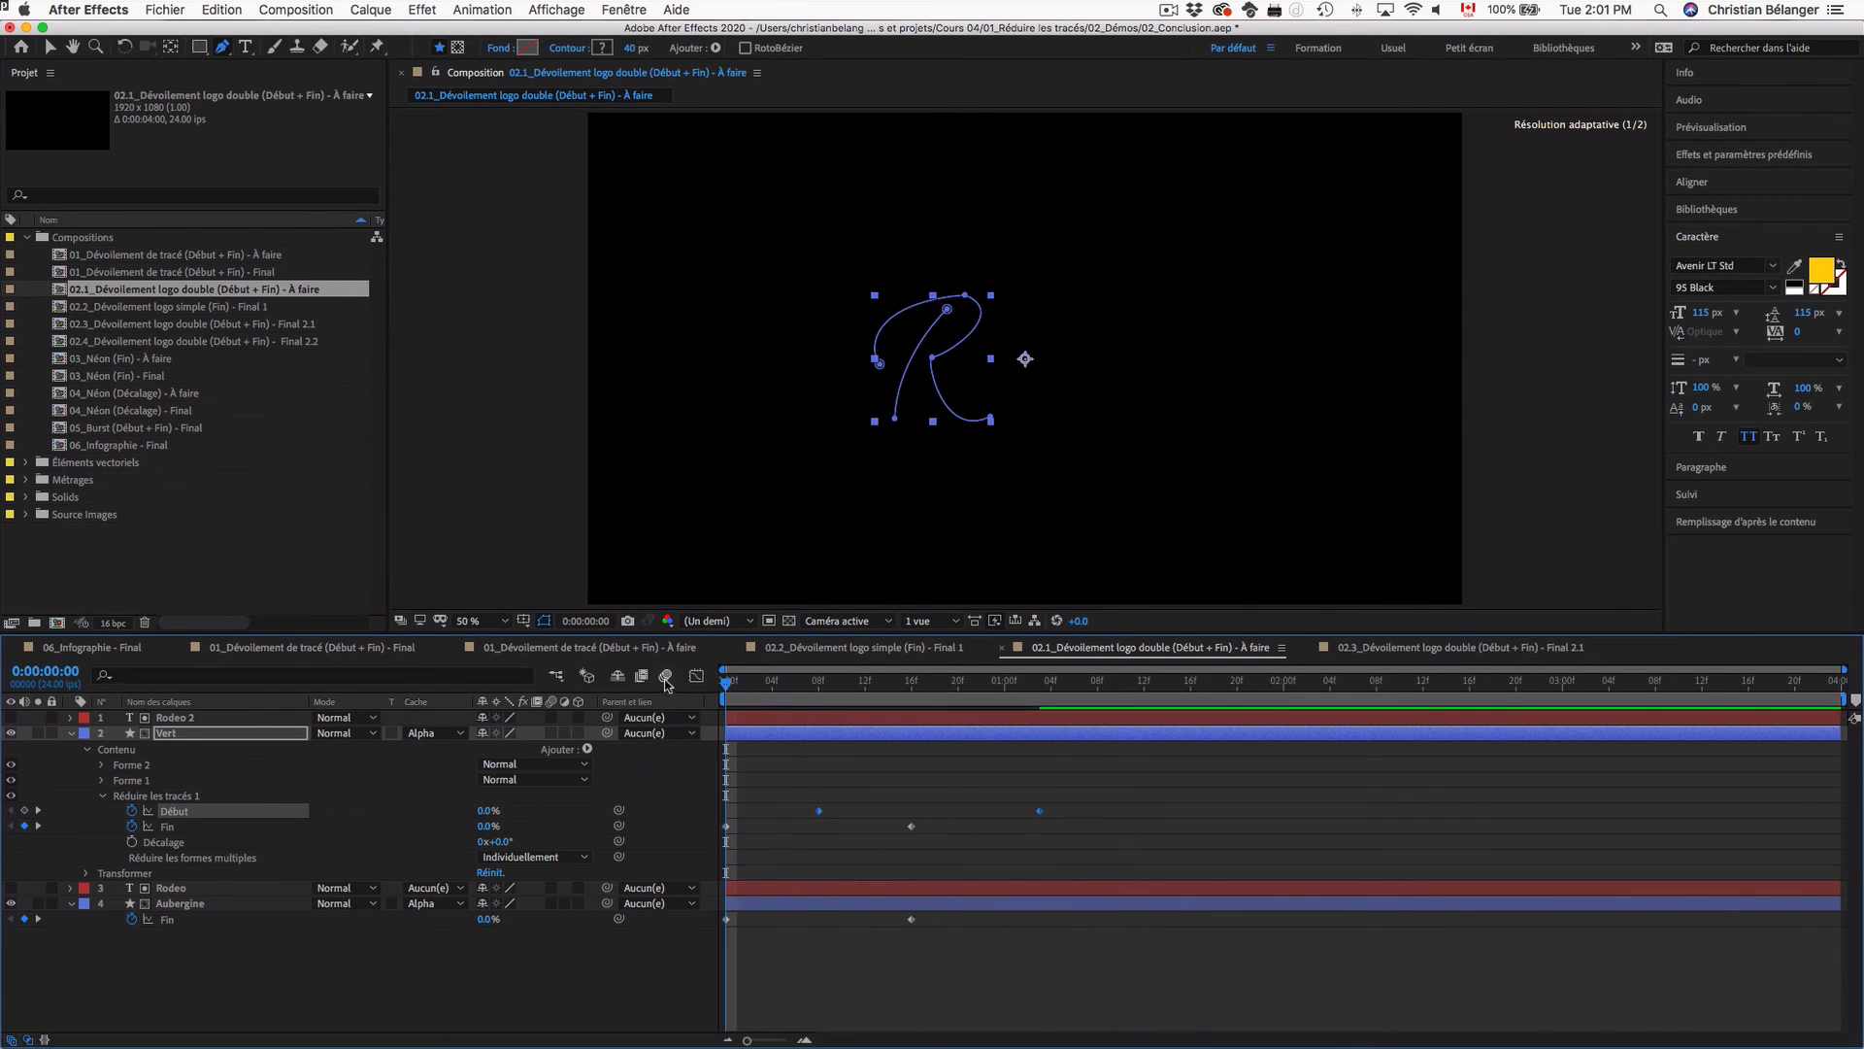
{"action": "left_click", "coordinate": [790, 970]}
{"action": "key", "text": "space"}
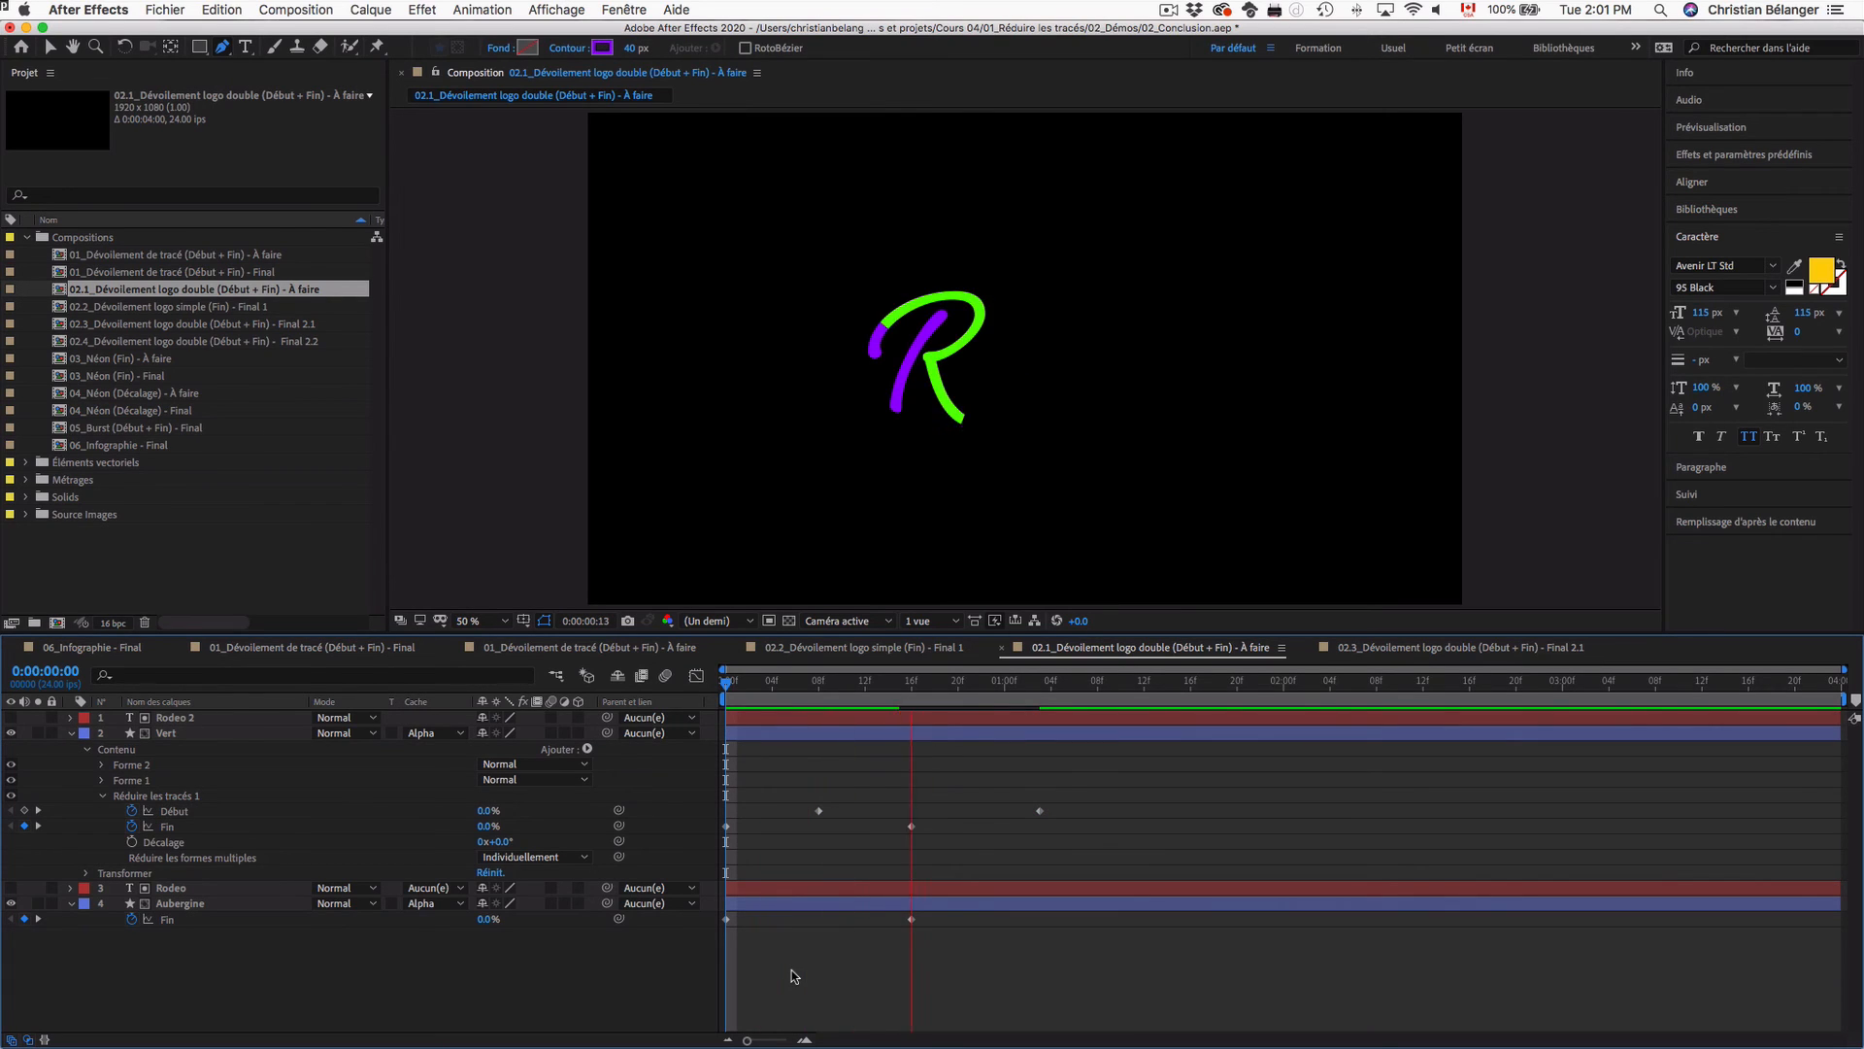
Step: Move Vert's last Début keyframe earlier, to 0:00:01:00, so the green stroke finishes erasing sooner
{"action": "key", "text": "space"}
{"action": "key", "text": "g"}
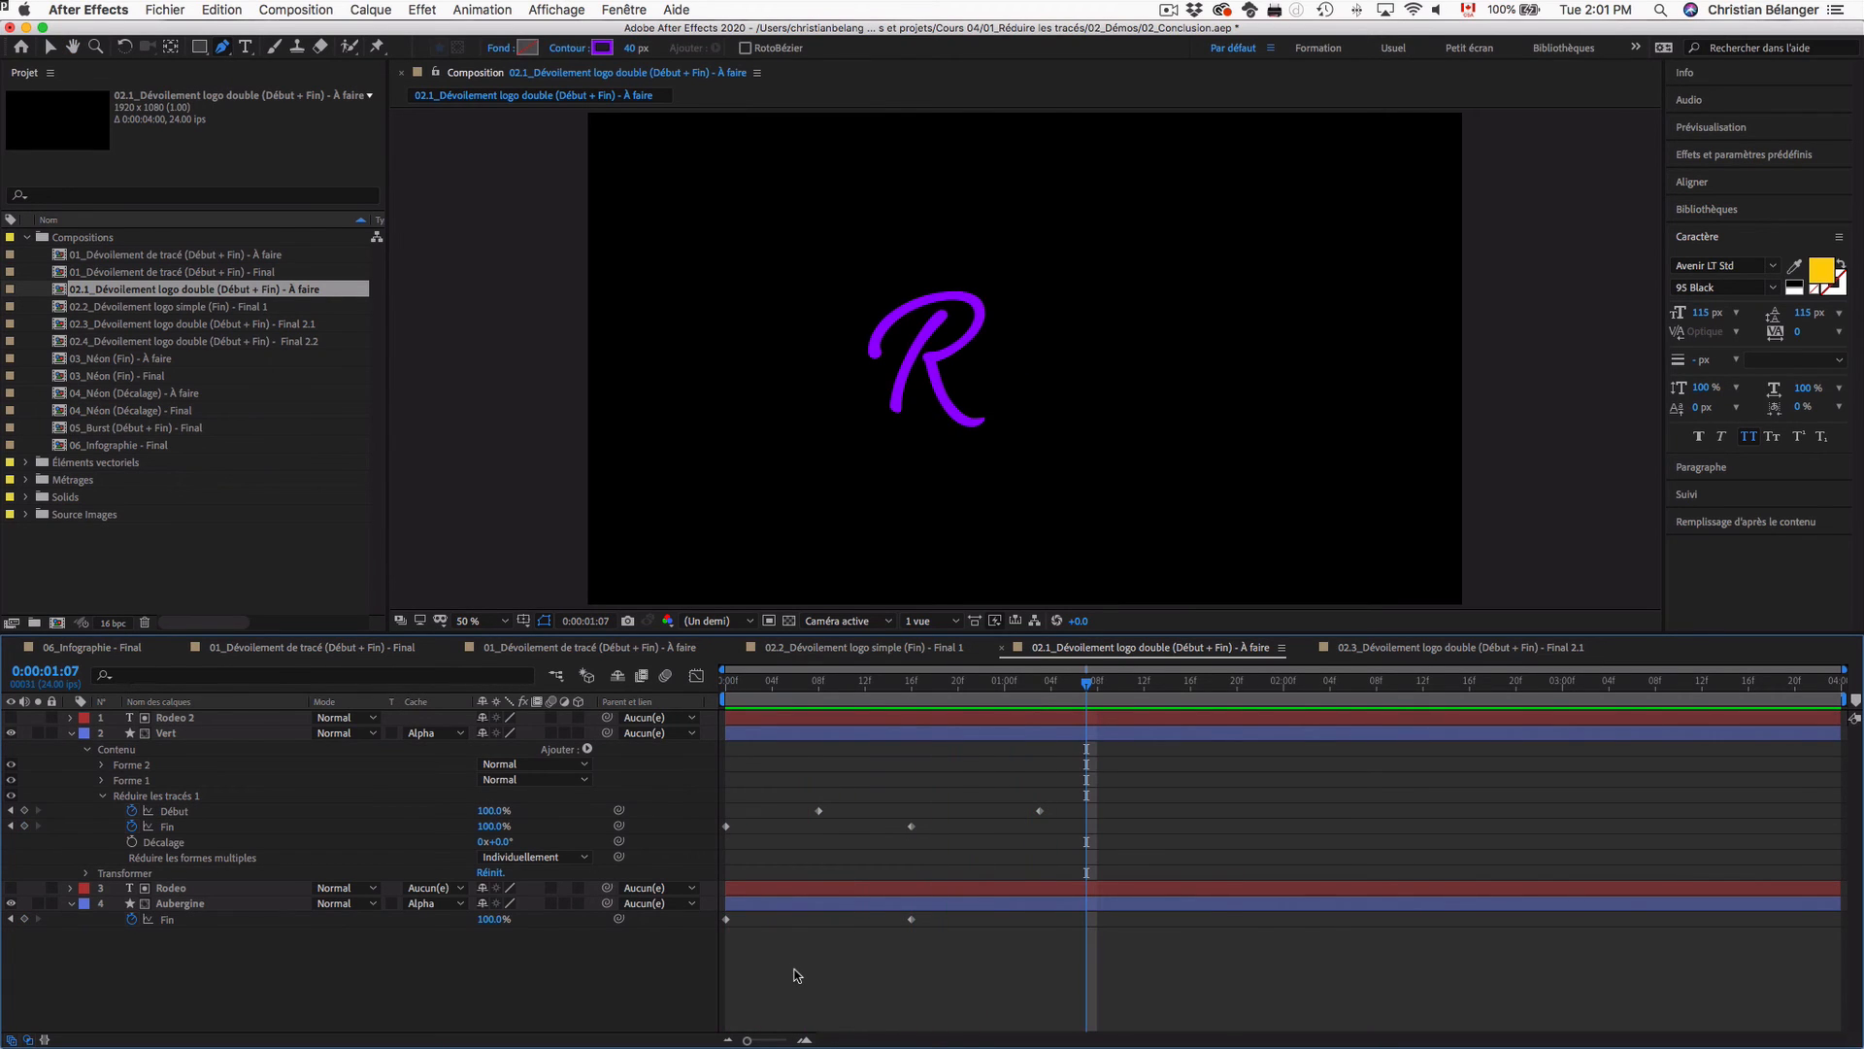
{"action": "left_click", "coordinate": [961, 788]}
{"action": "left_click_drag", "start_coordinate": [1039, 811], "coordinate": [1004, 810]}
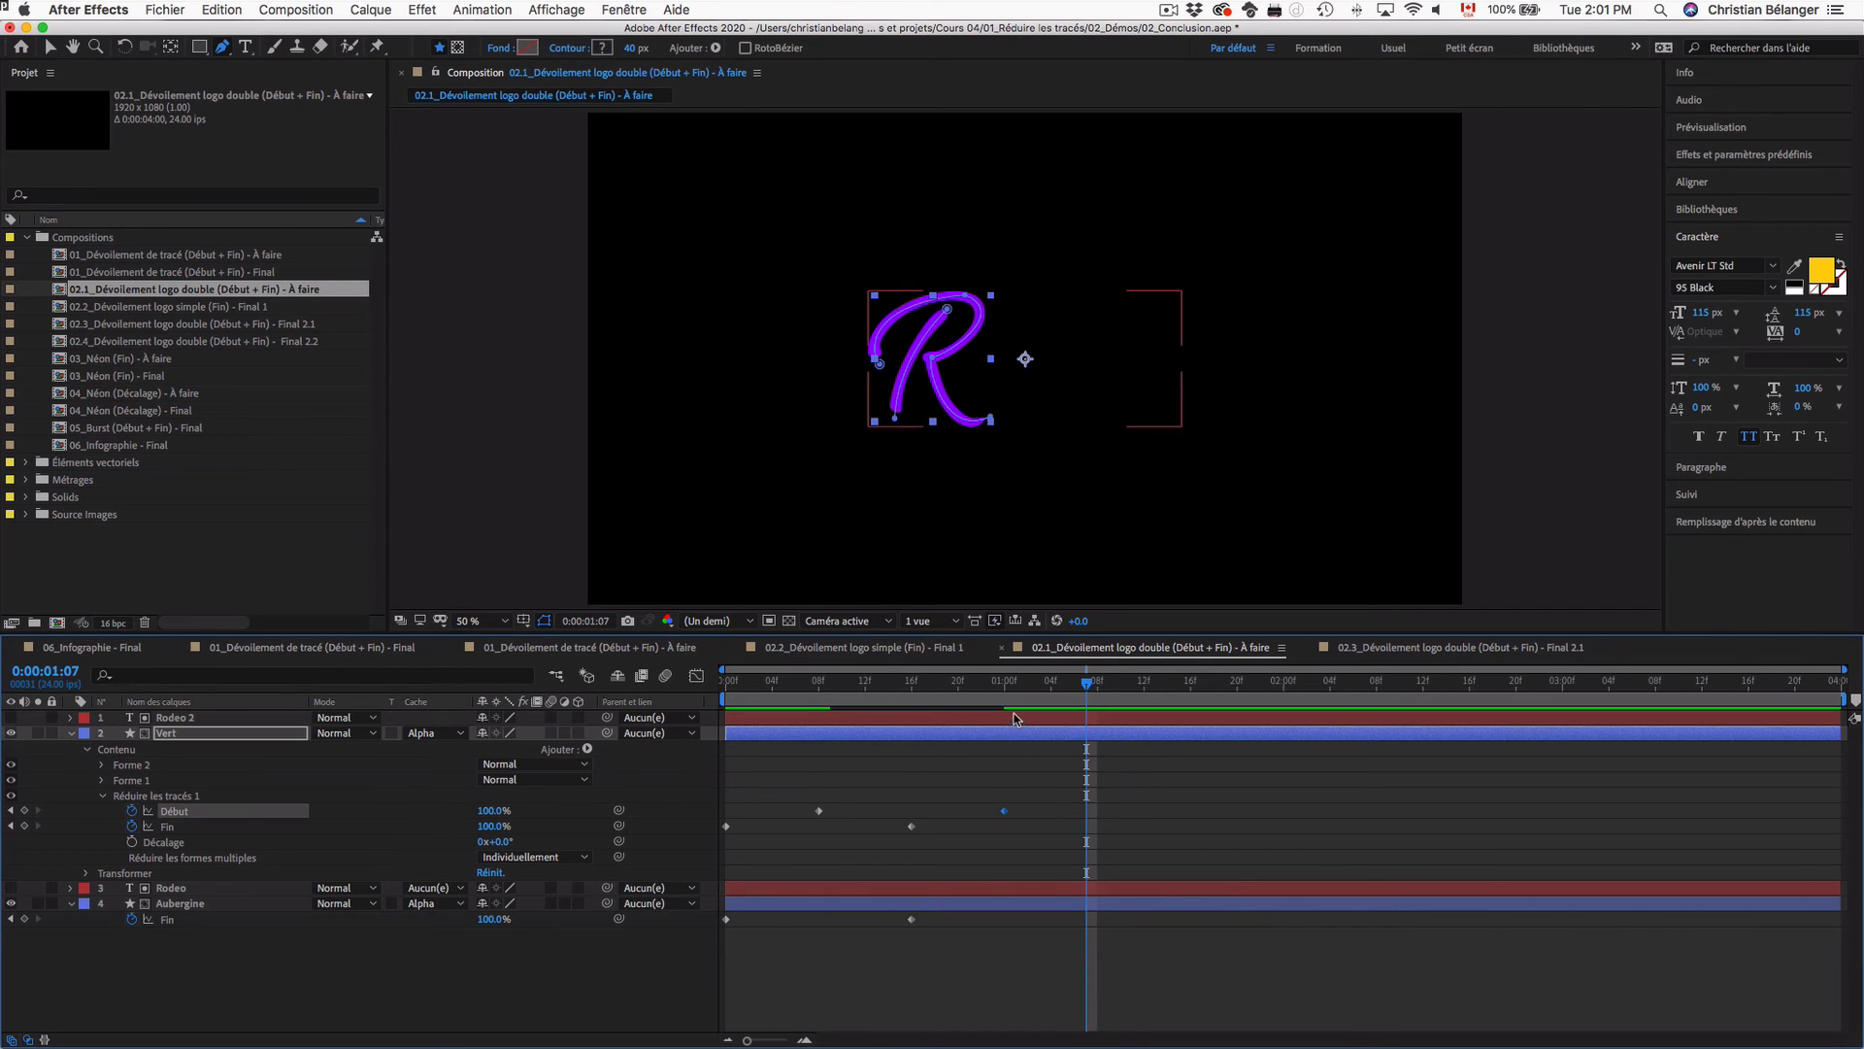
{"action": "left_click", "coordinate": [1004, 683]}
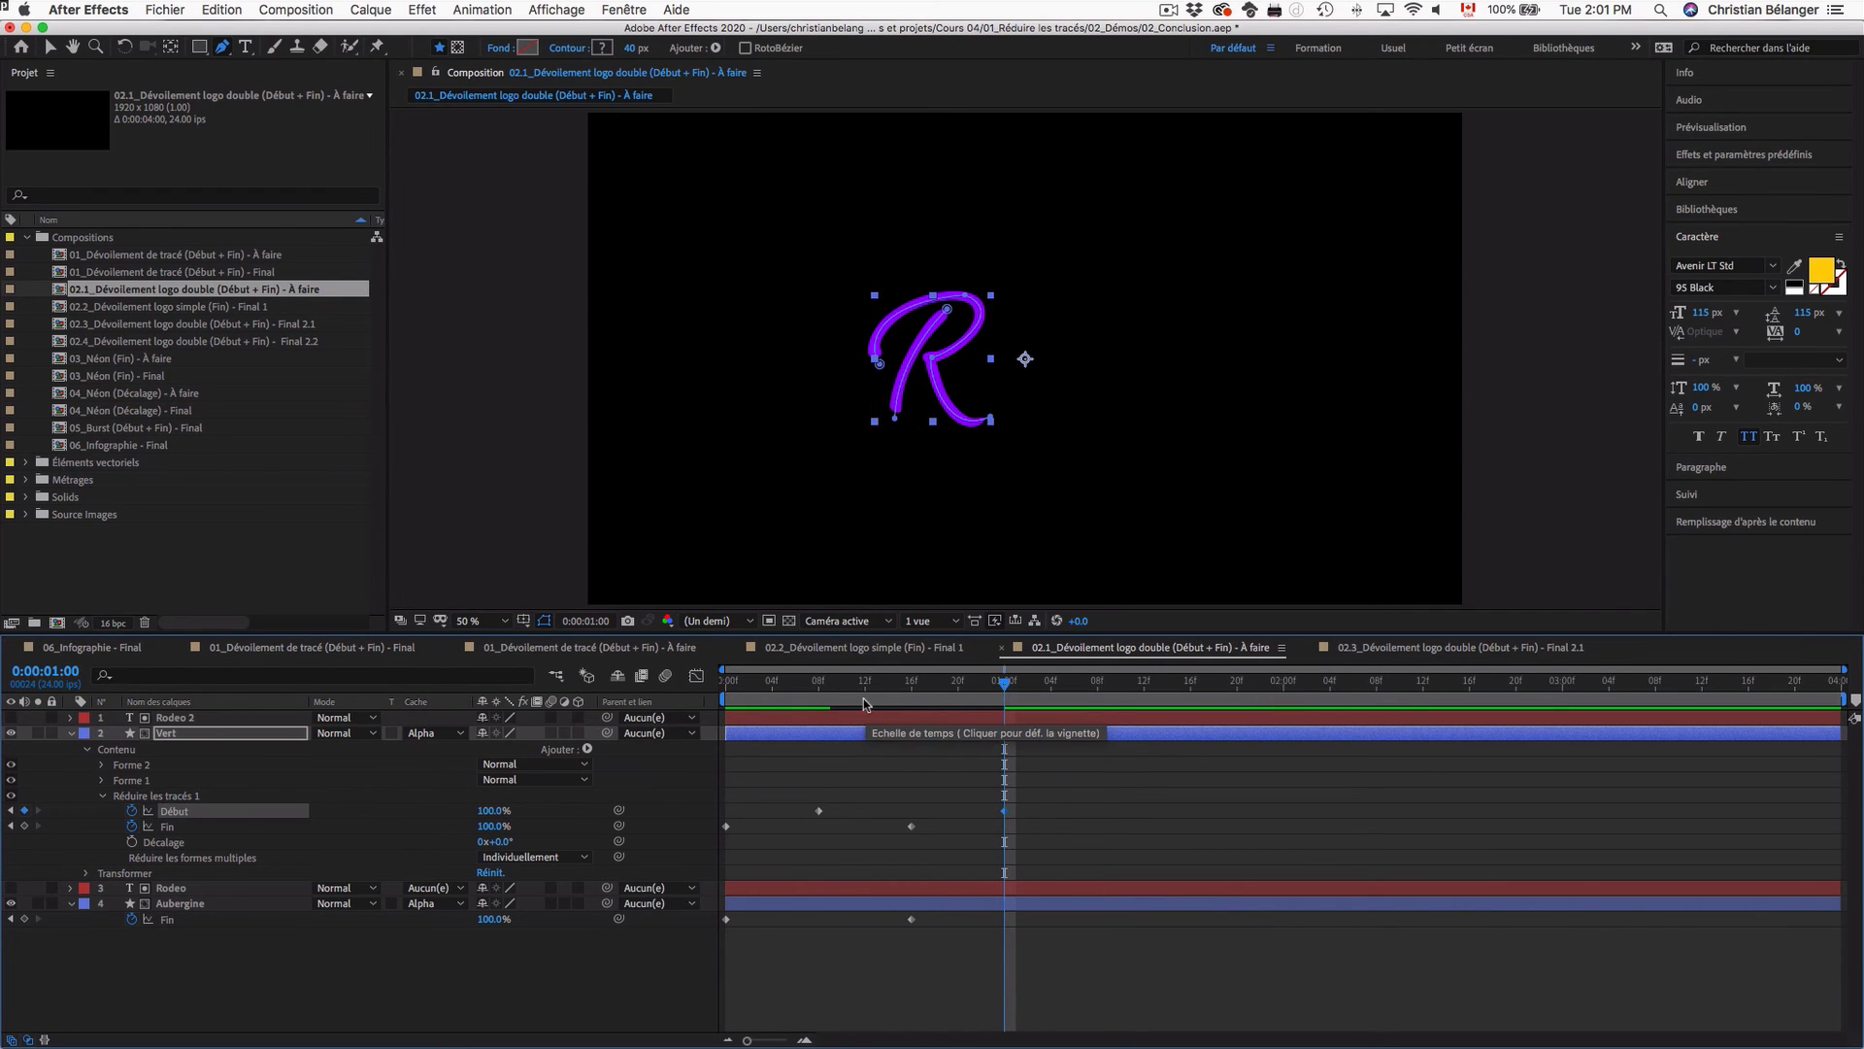
Step: Preview the retimed R animation from the start and scrub through the green stroke's erasing
{"action": "left_click_drag", "start_coordinate": [1004, 684], "coordinate": [821, 689]}
{"action": "key", "text": "Home"}
{"action": "left_click", "coordinate": [849, 972]}
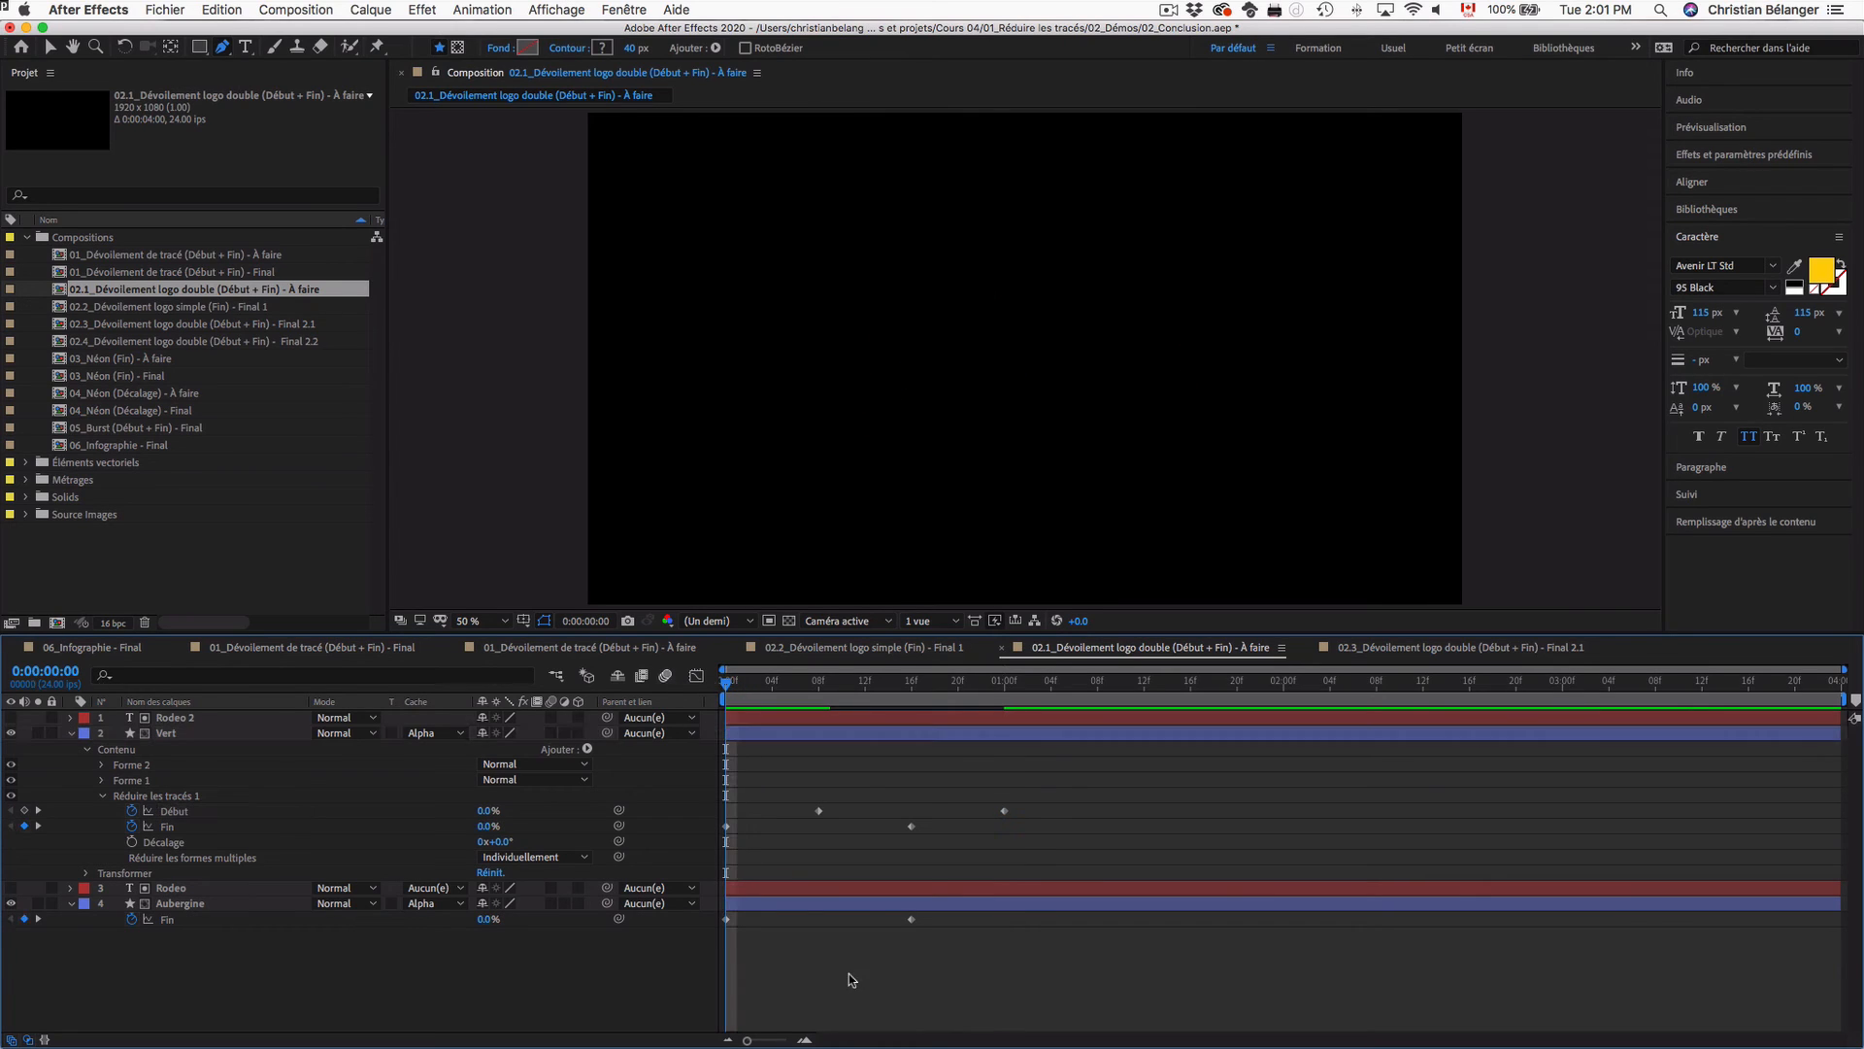
{"action": "key", "text": "space"}
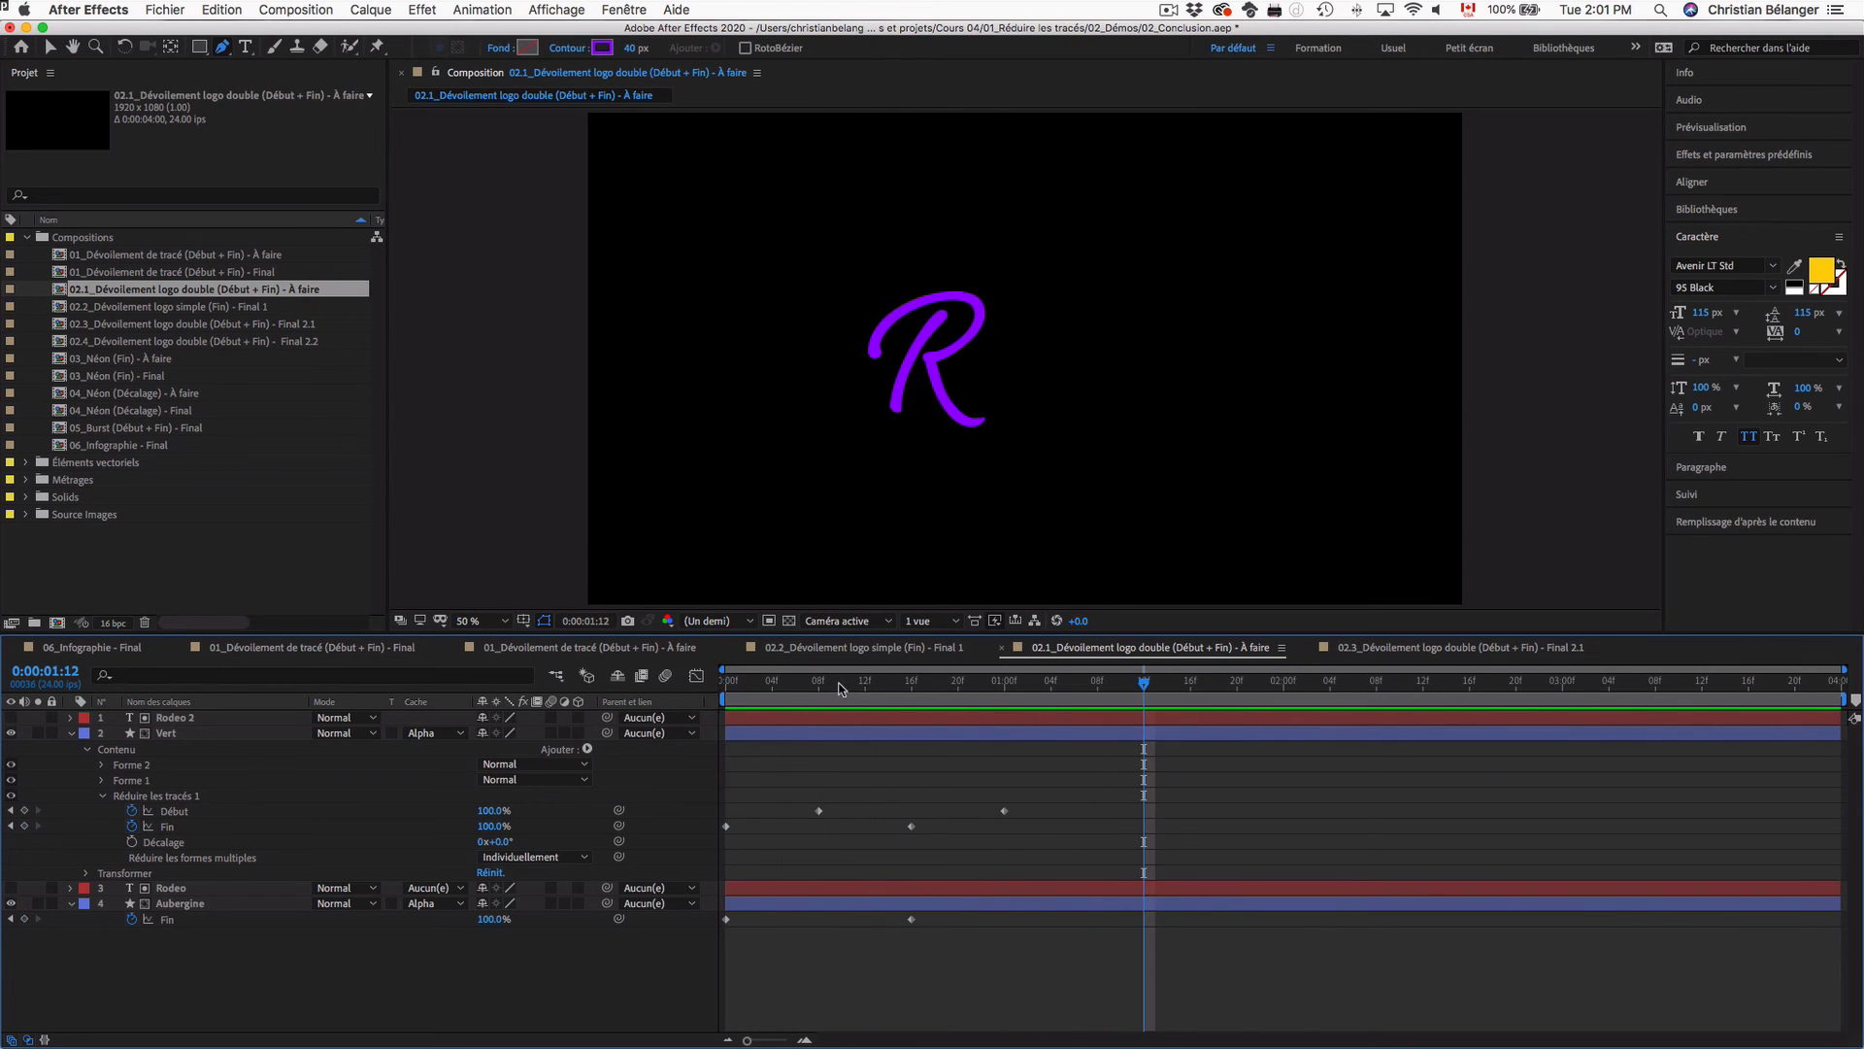
{"action": "left_click_drag", "start_coordinate": [842, 685], "coordinate": [864, 686]}
{"action": "key", "text": "space"}
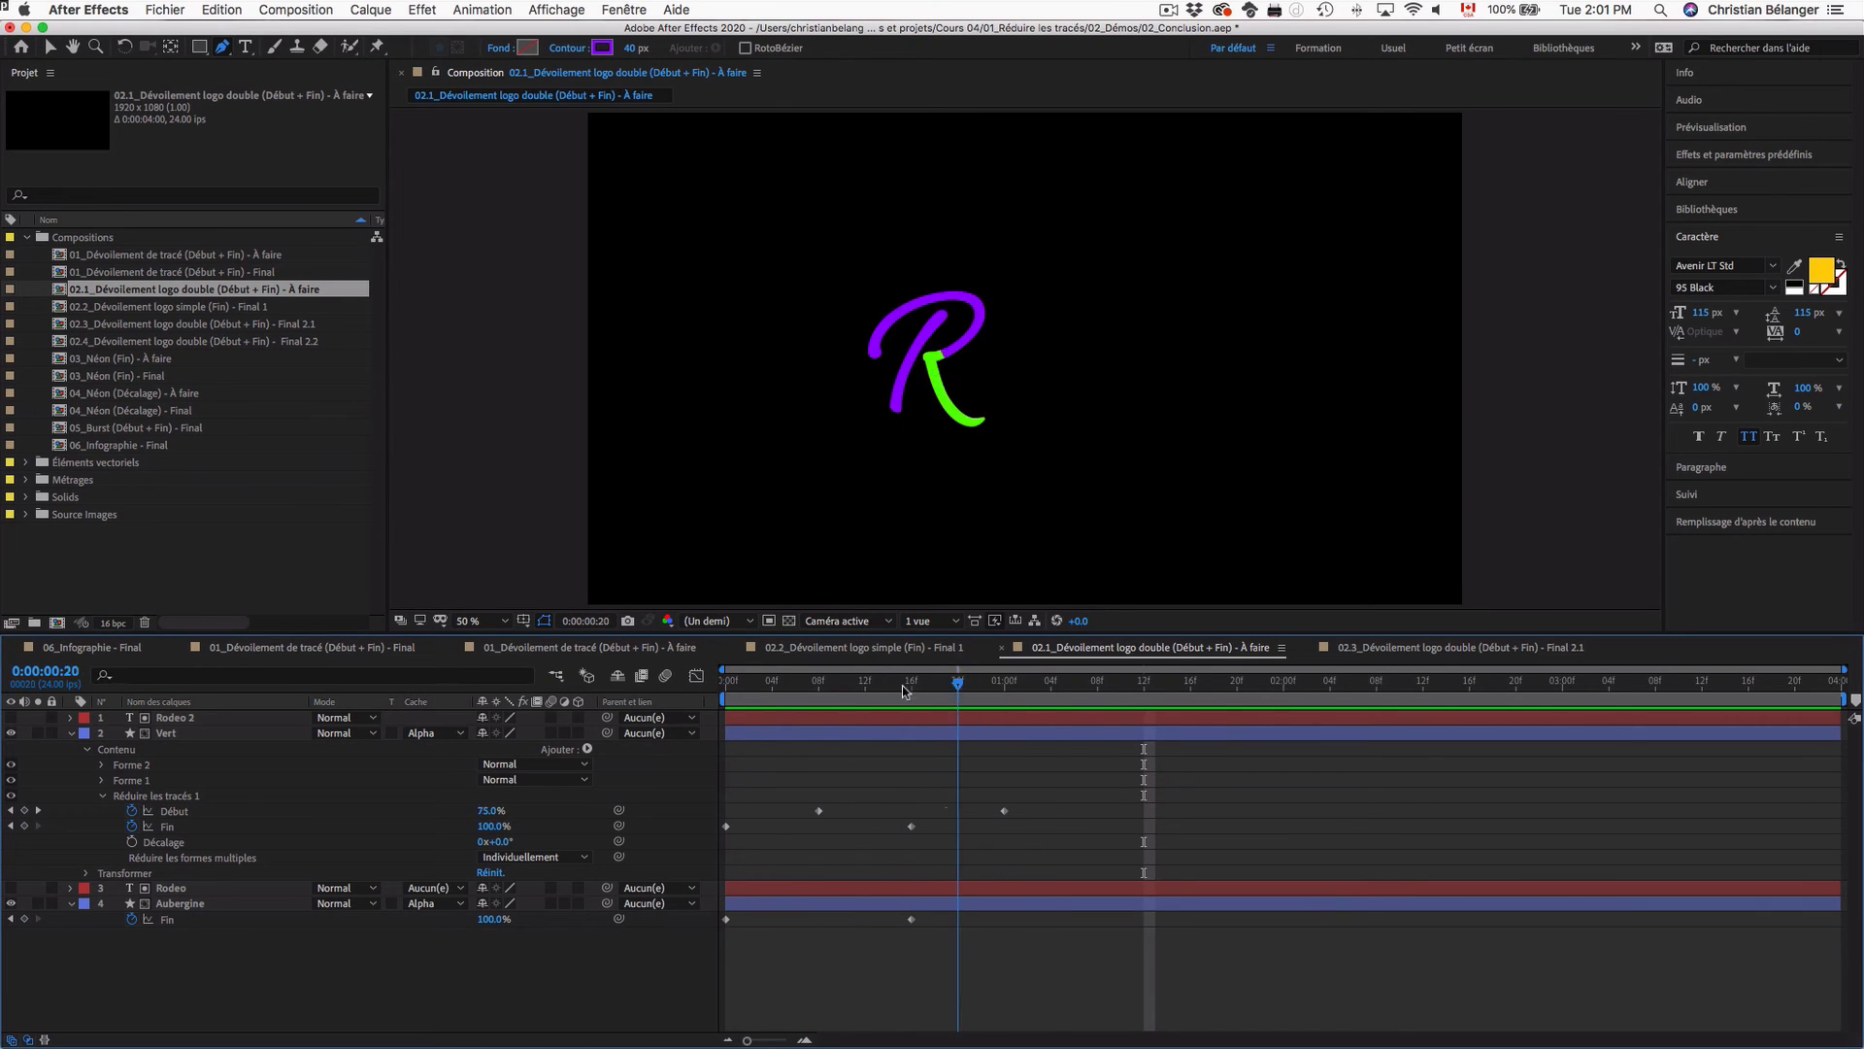
Step: Apply easing to all Début and Fin keyframes of Vert and Aubergine, and preview the result from the start
{"action": "key", "text": "Home"}
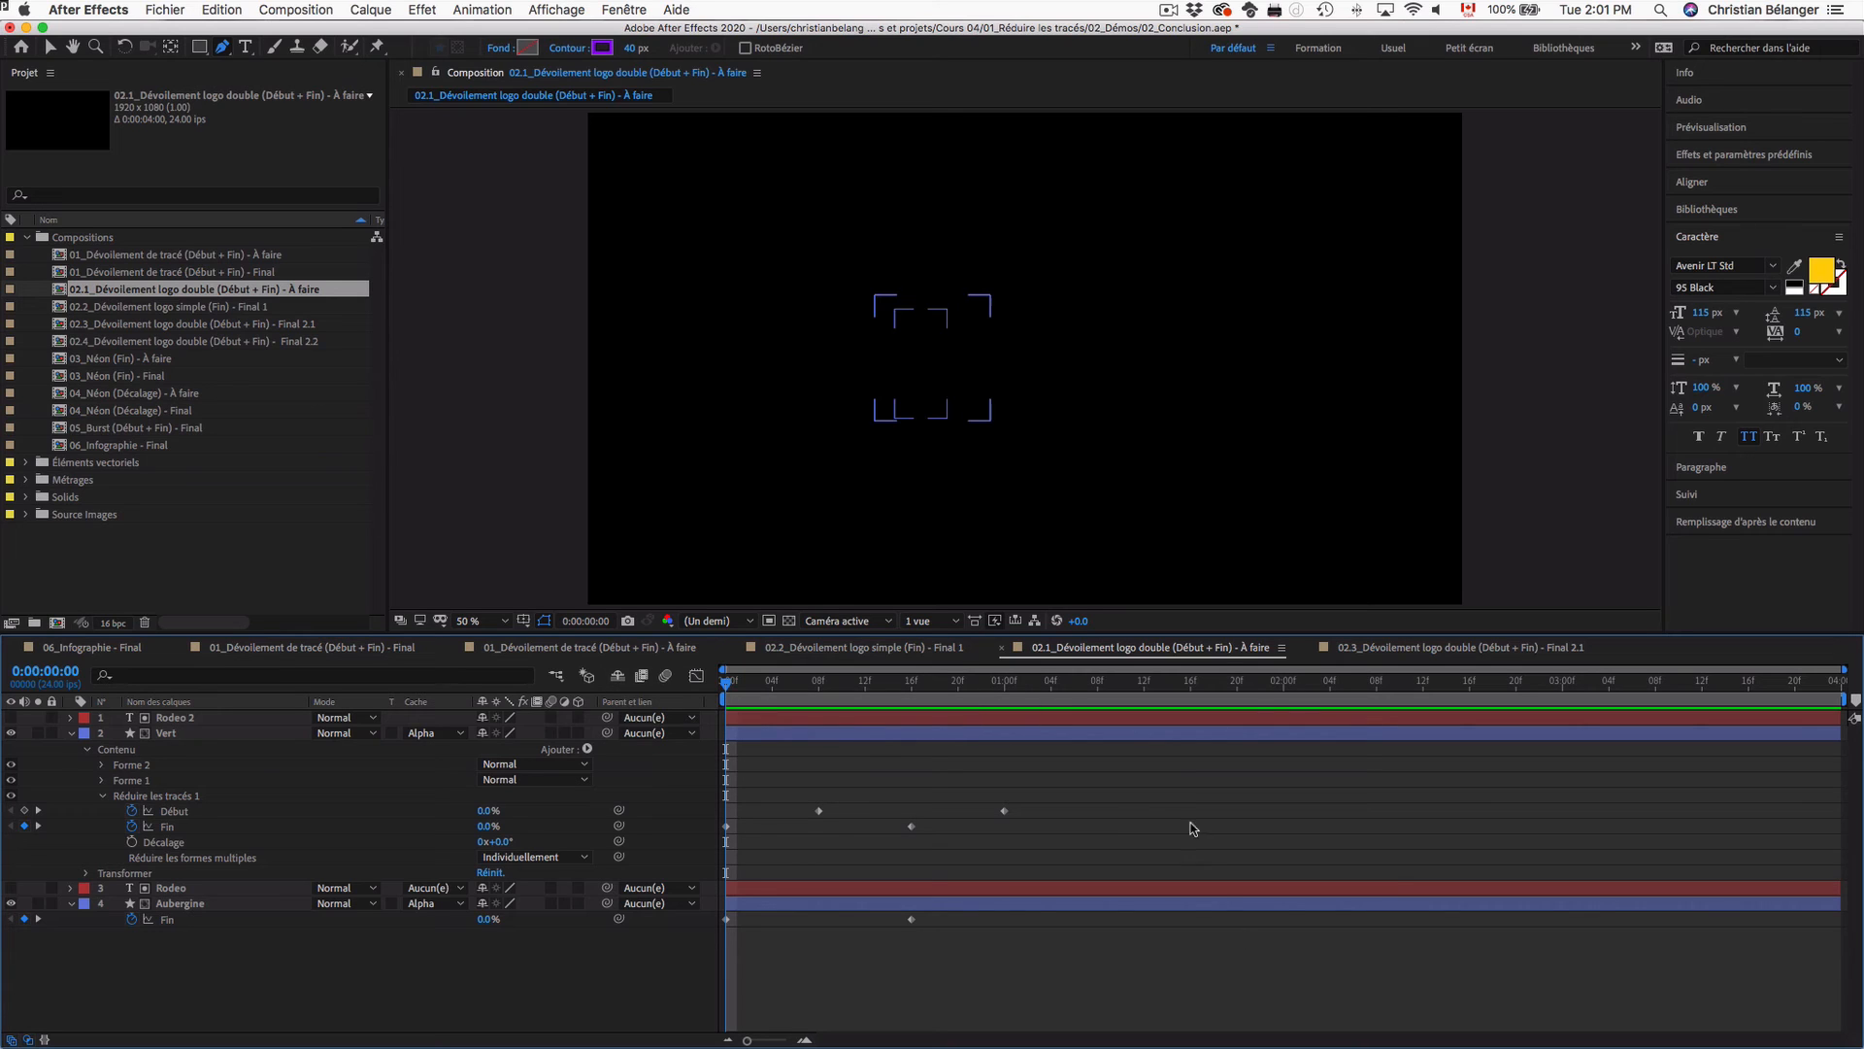
{"action": "left_click_drag", "start_coordinate": [1119, 789], "coordinate": [706, 959]}
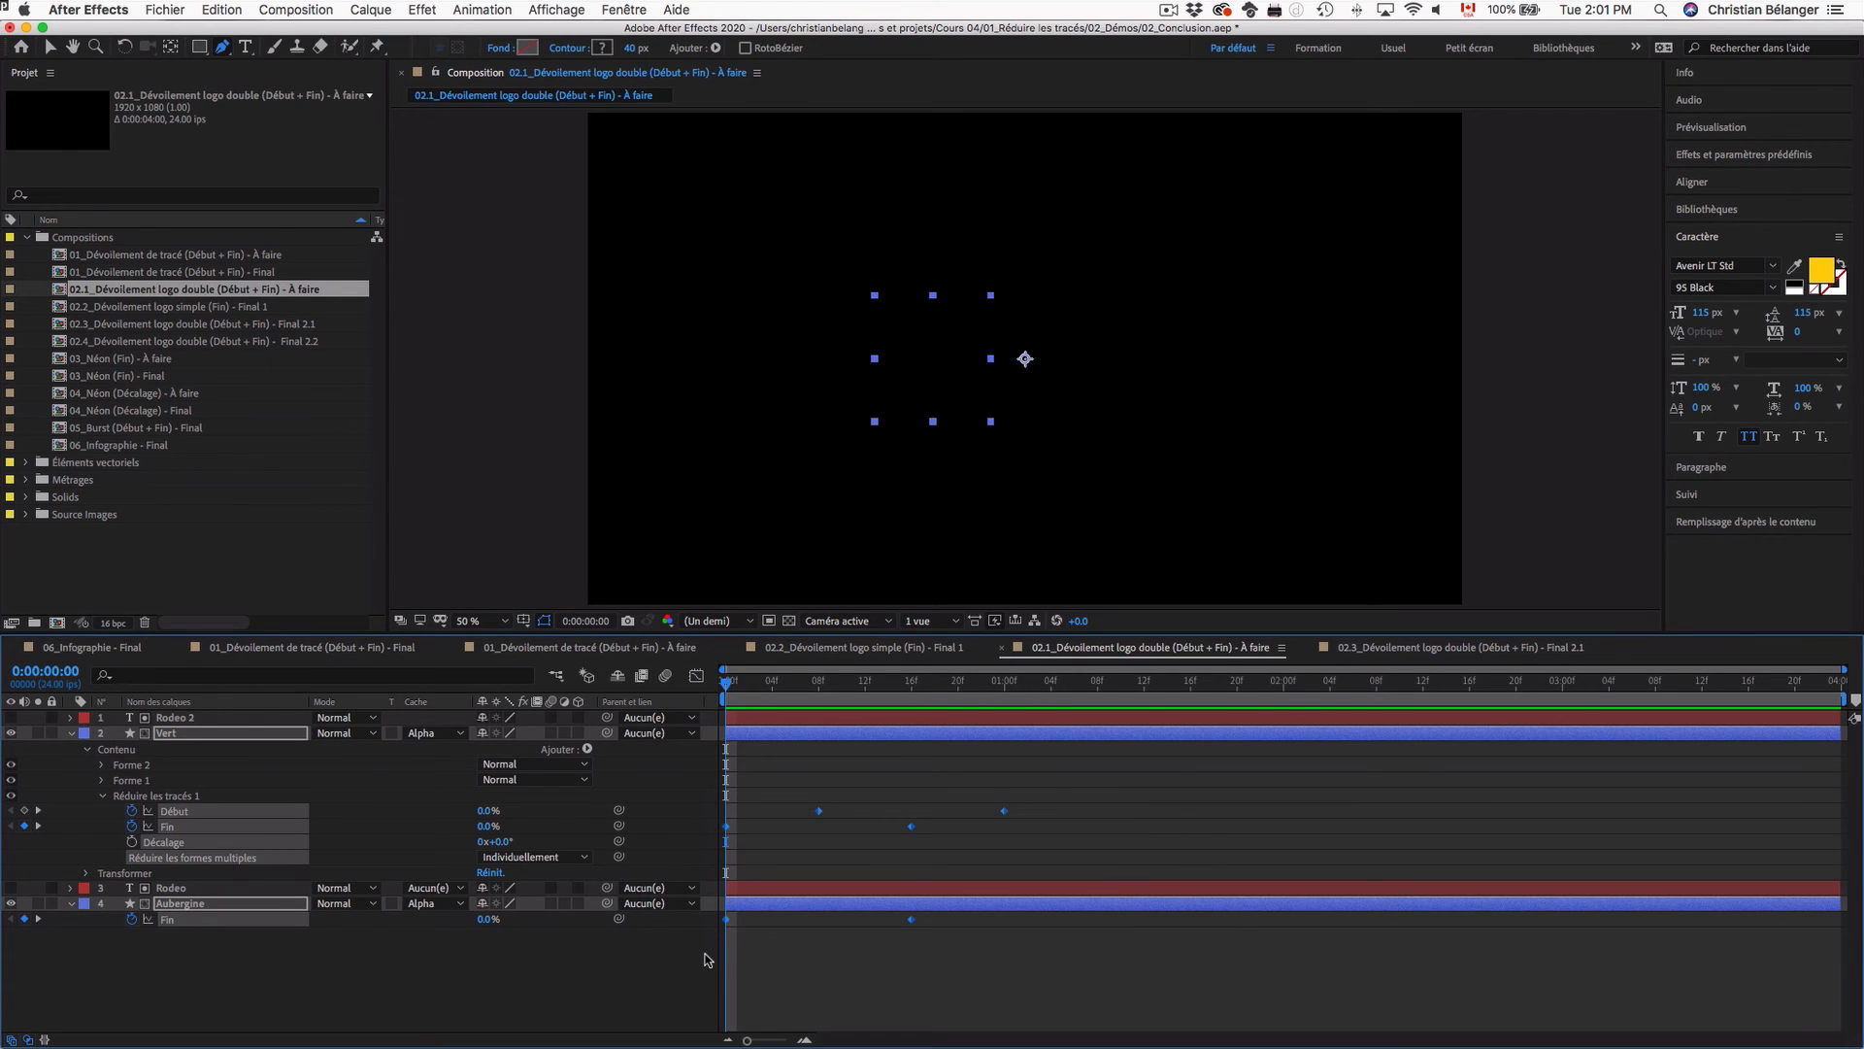
{"action": "key", "text": "space"}
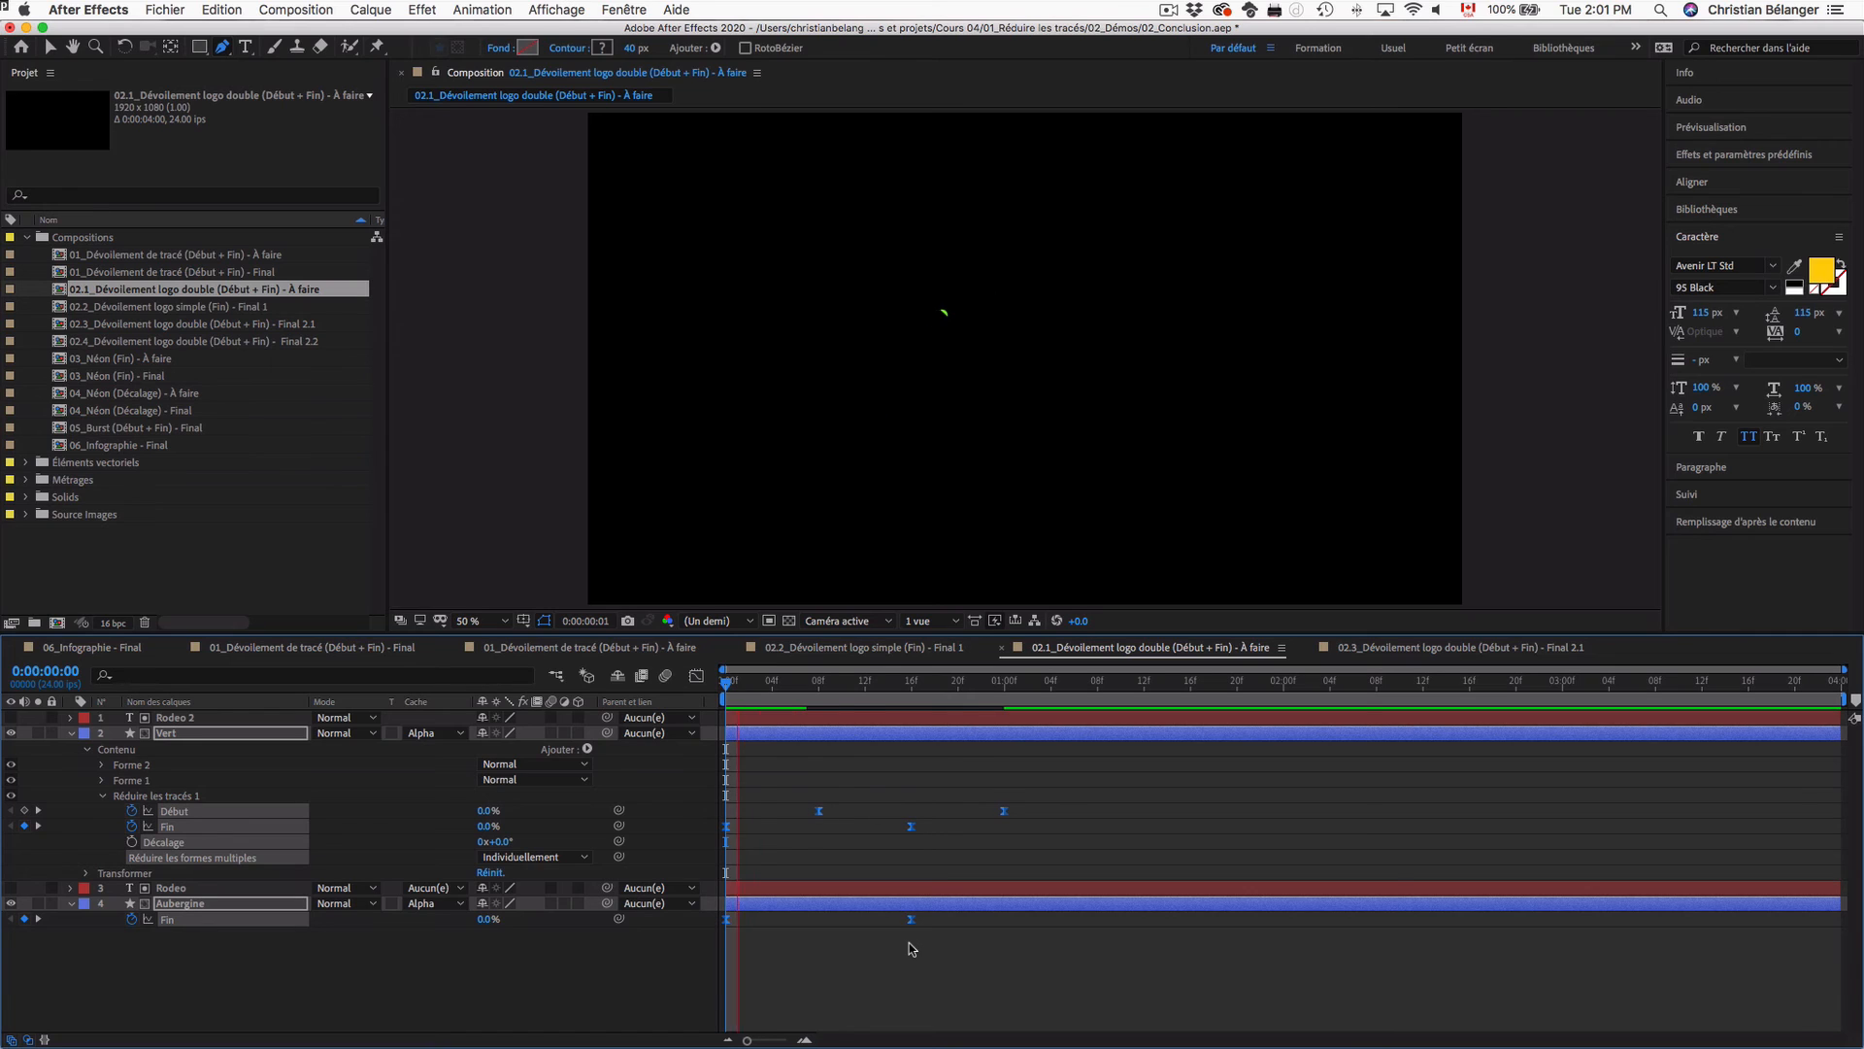
{"action": "key", "text": "space"}
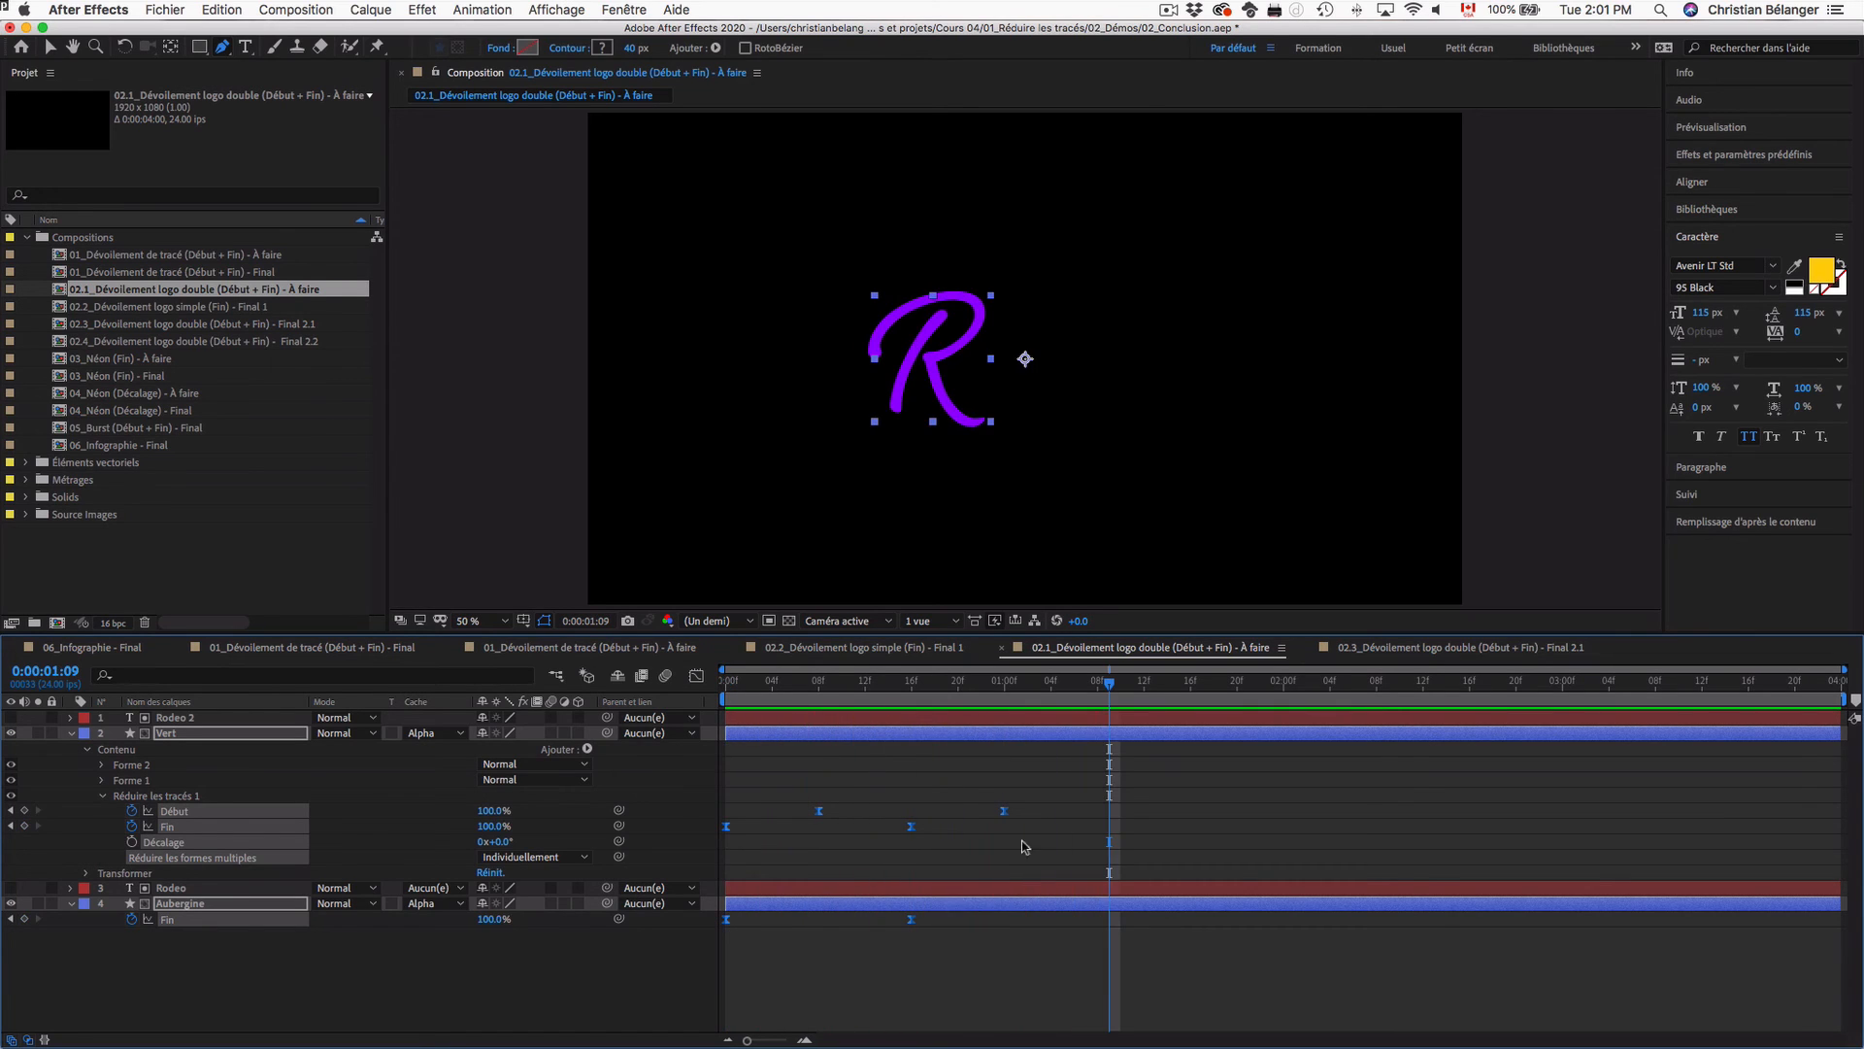
Step: Shift Vert's Fin keyframes to 0:00:00:08 and 0:00:01:00 and its Début keyframes to 0:00:00:16 and 0:00:01:08, and preview the delayed green stroke
{"action": "left_click_drag", "start_coordinate": [1062, 783], "coordinate": [820, 828]}
{"action": "key", "text": "space"}
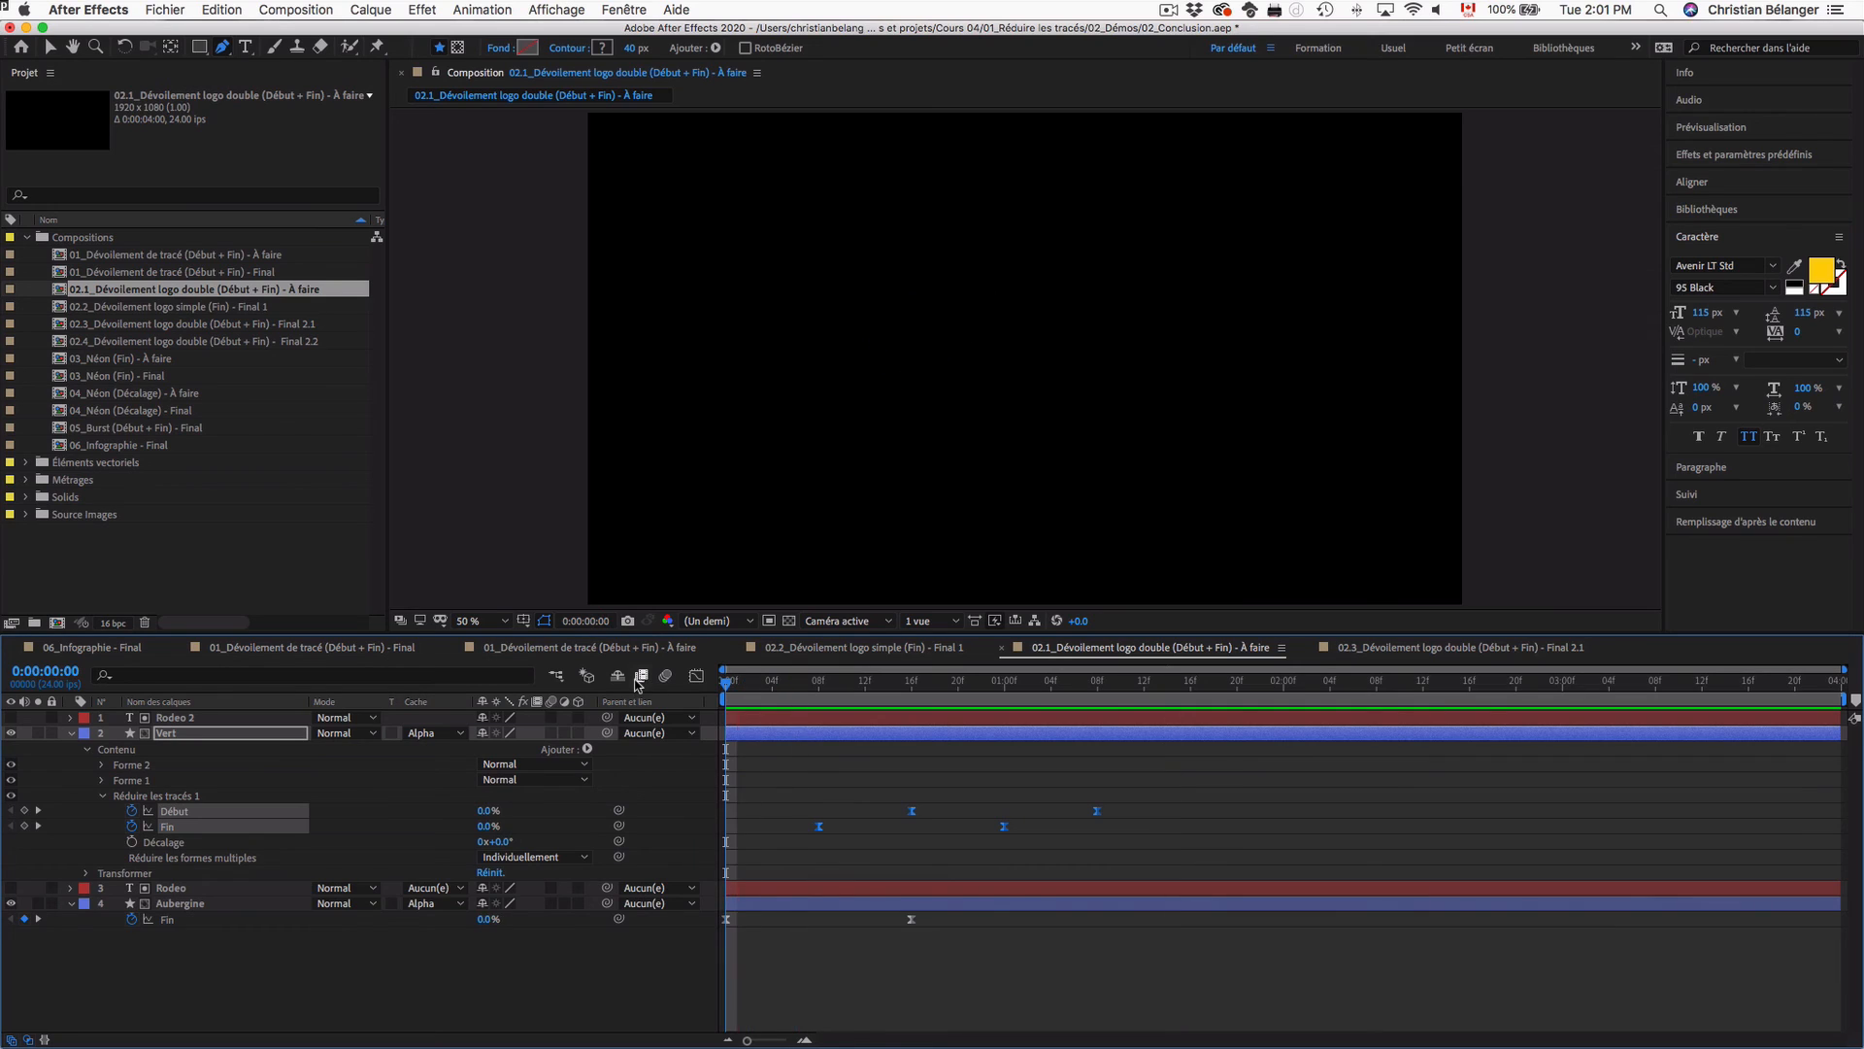
{"action": "key", "text": "space"}
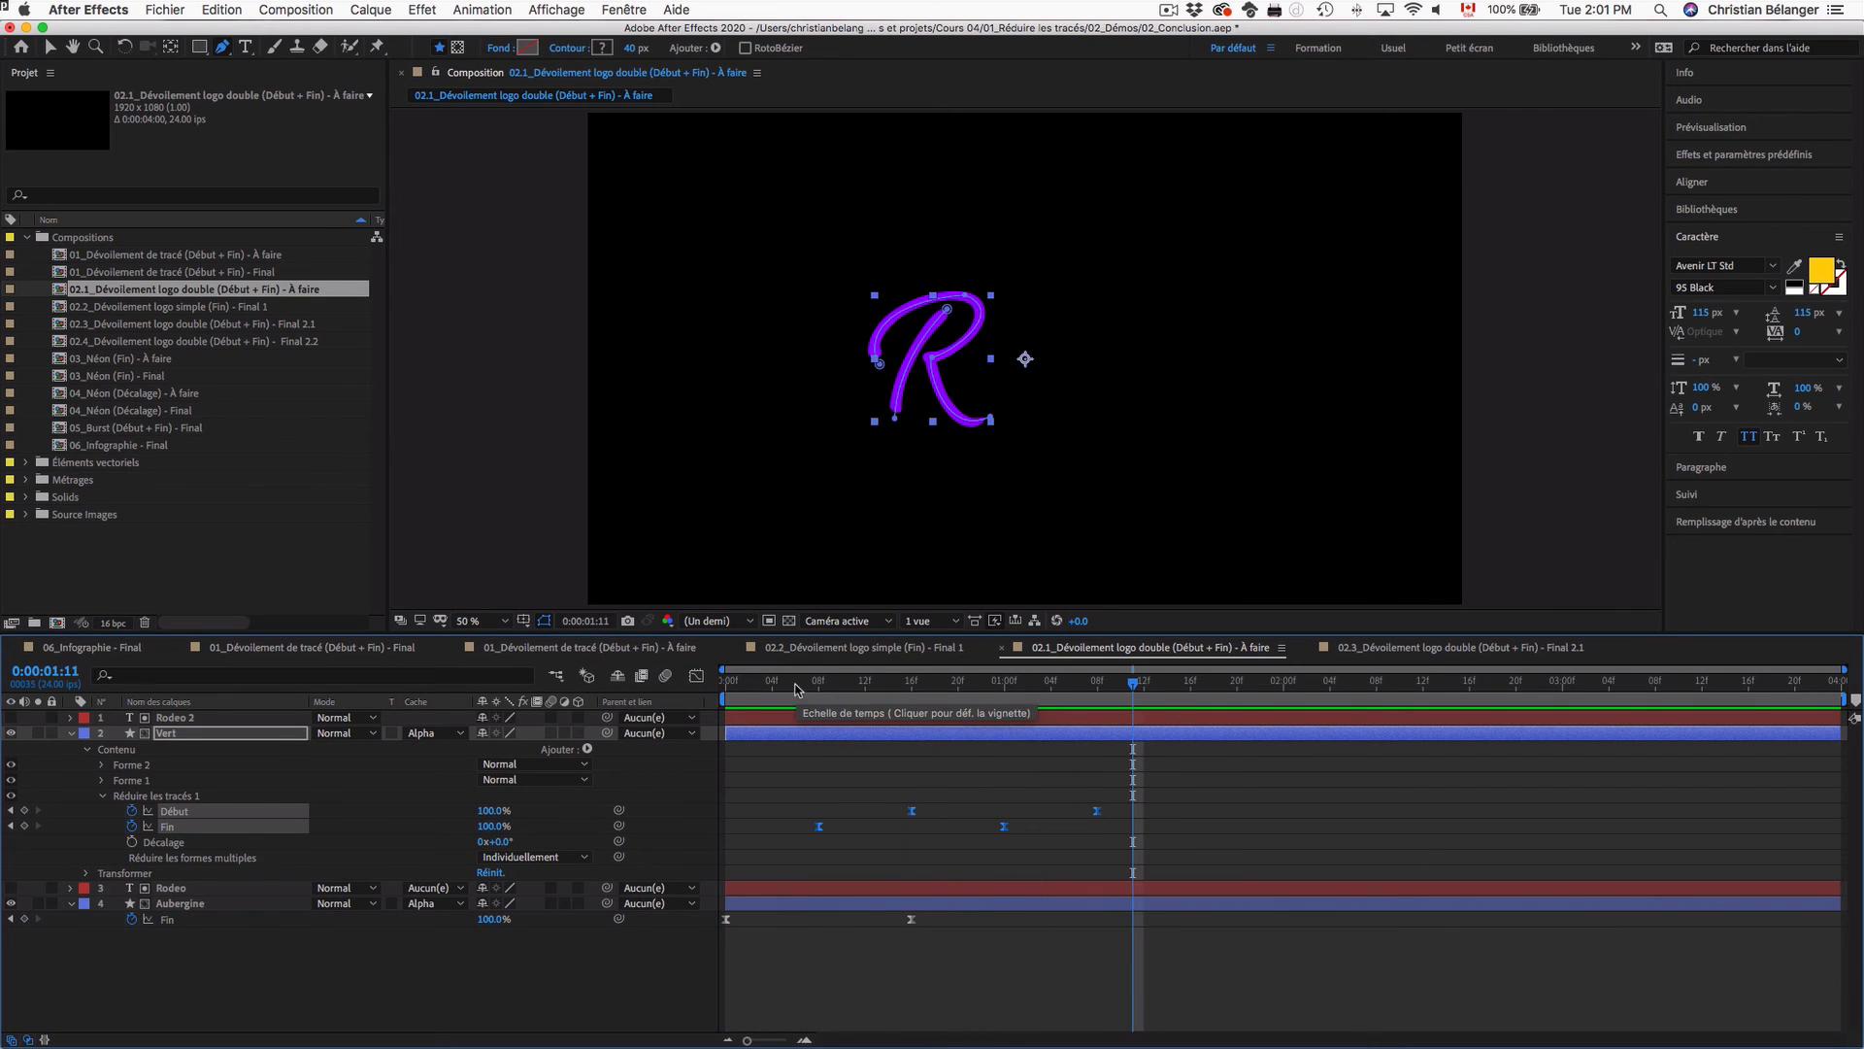
Step: Move Vert's two Début keyframes to 0:00:00:00 and 0:00:00:16, ahead of its Fin keyframes, and preview the animation from the start
{"action": "left_click", "coordinate": [878, 806]}
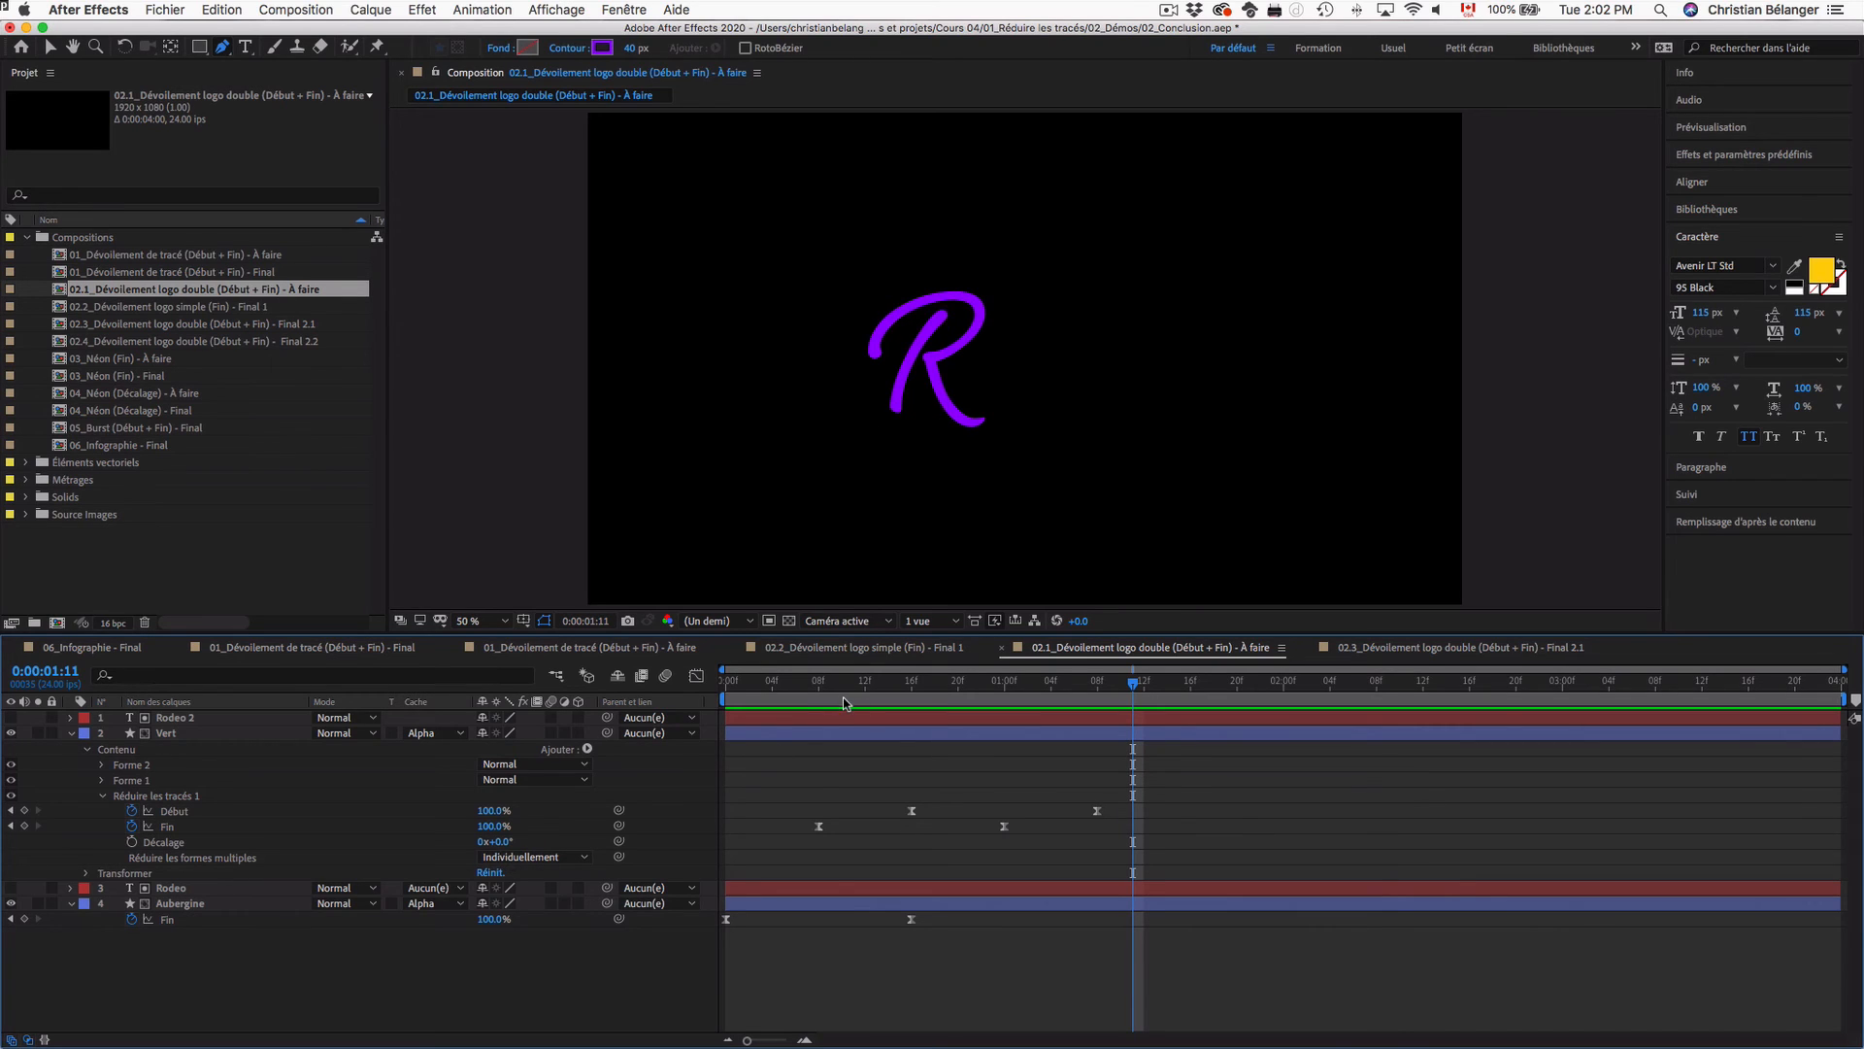
{"action": "left_click_drag", "start_coordinate": [879, 792], "coordinate": [728, 814]}
{"action": "key", "text": "Home"}
{"action": "key", "text": "space"}
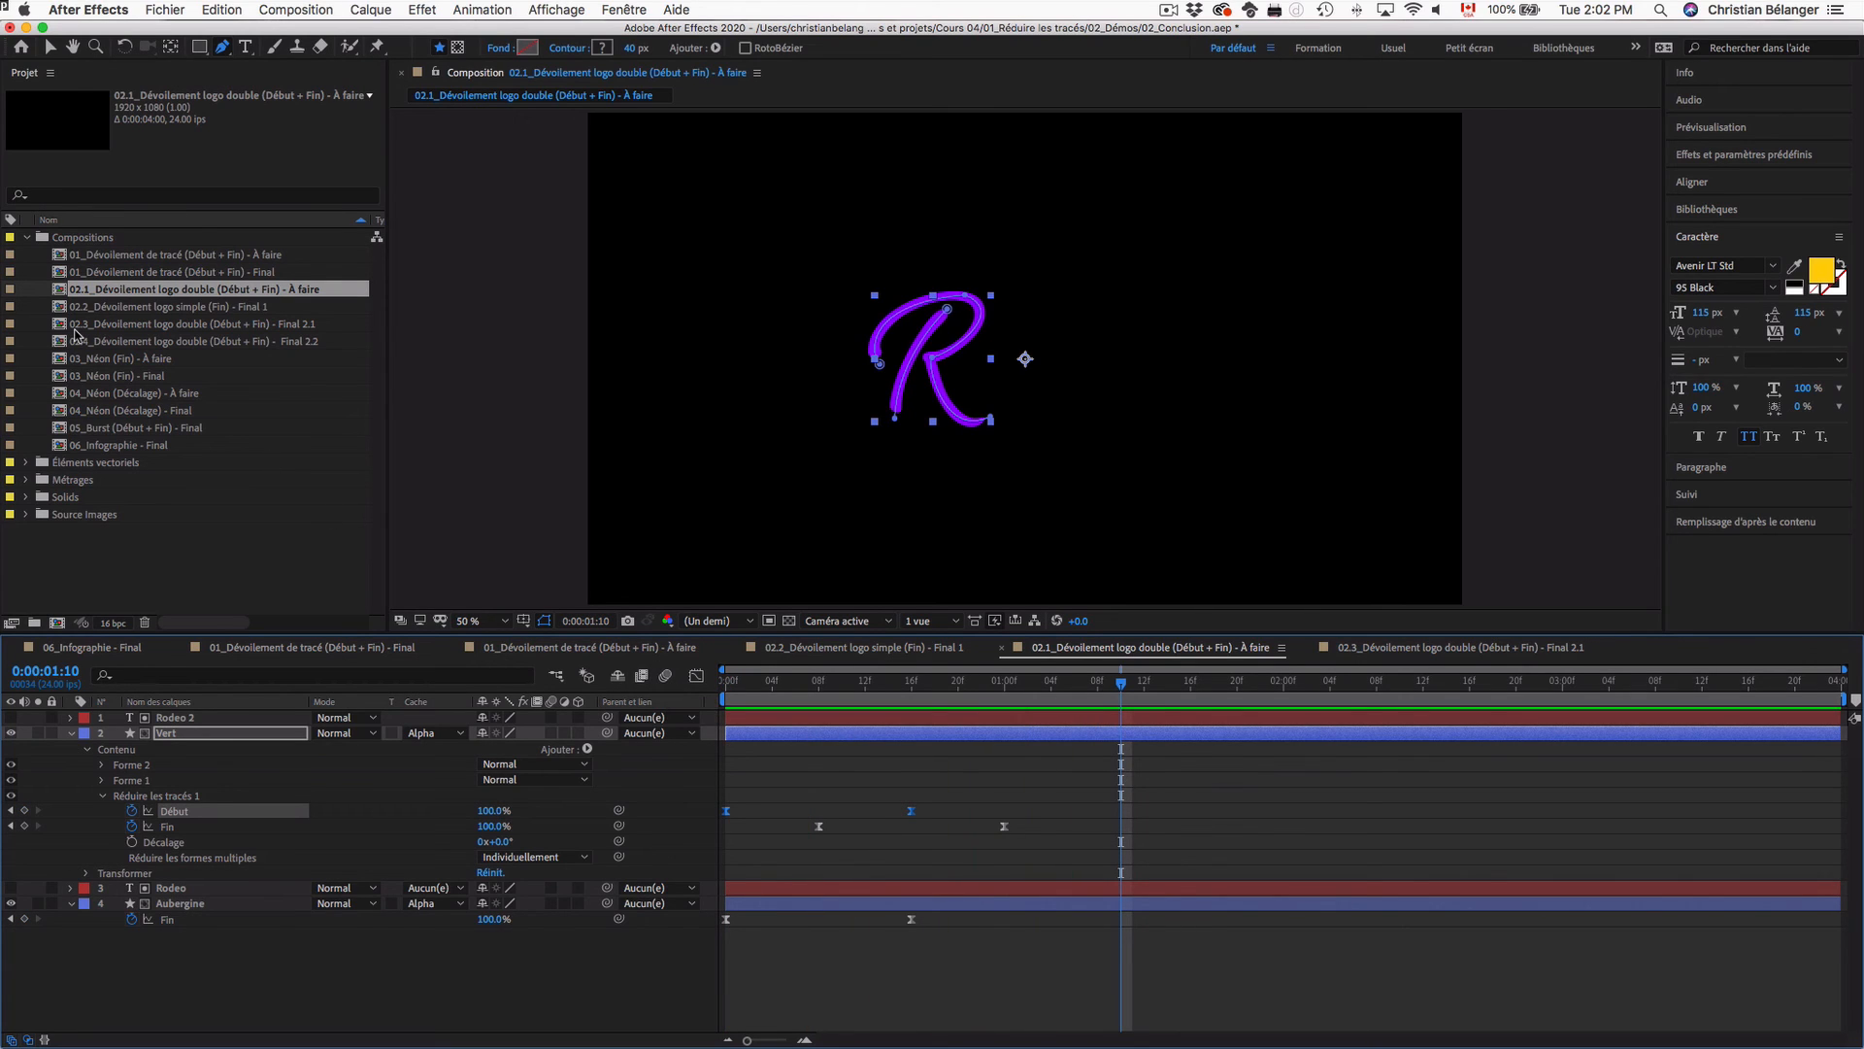
Step: Open the 03_Néon (Fin) - Final composition and preview the neon Rodeo reveal
{"action": "double_click", "coordinate": [156, 378]}
{"action": "key", "text": "space"}
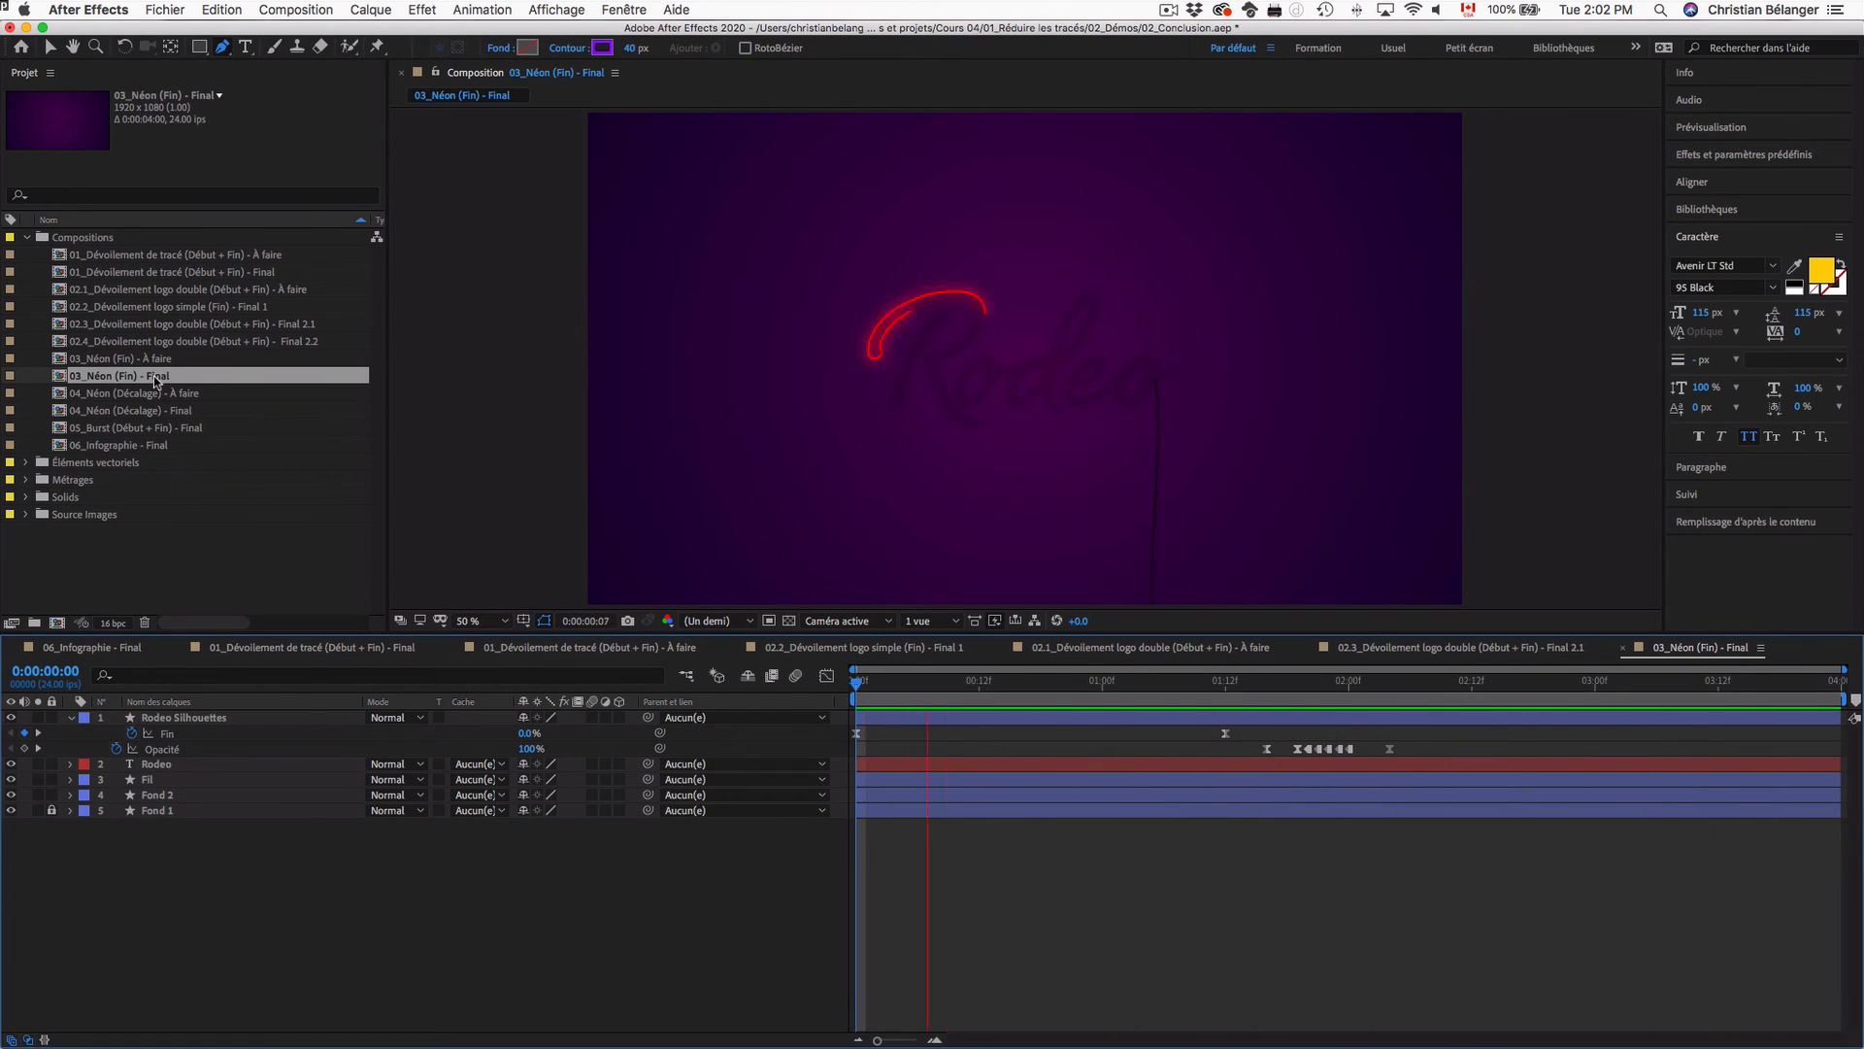
{"action": "key", "text": "space"}
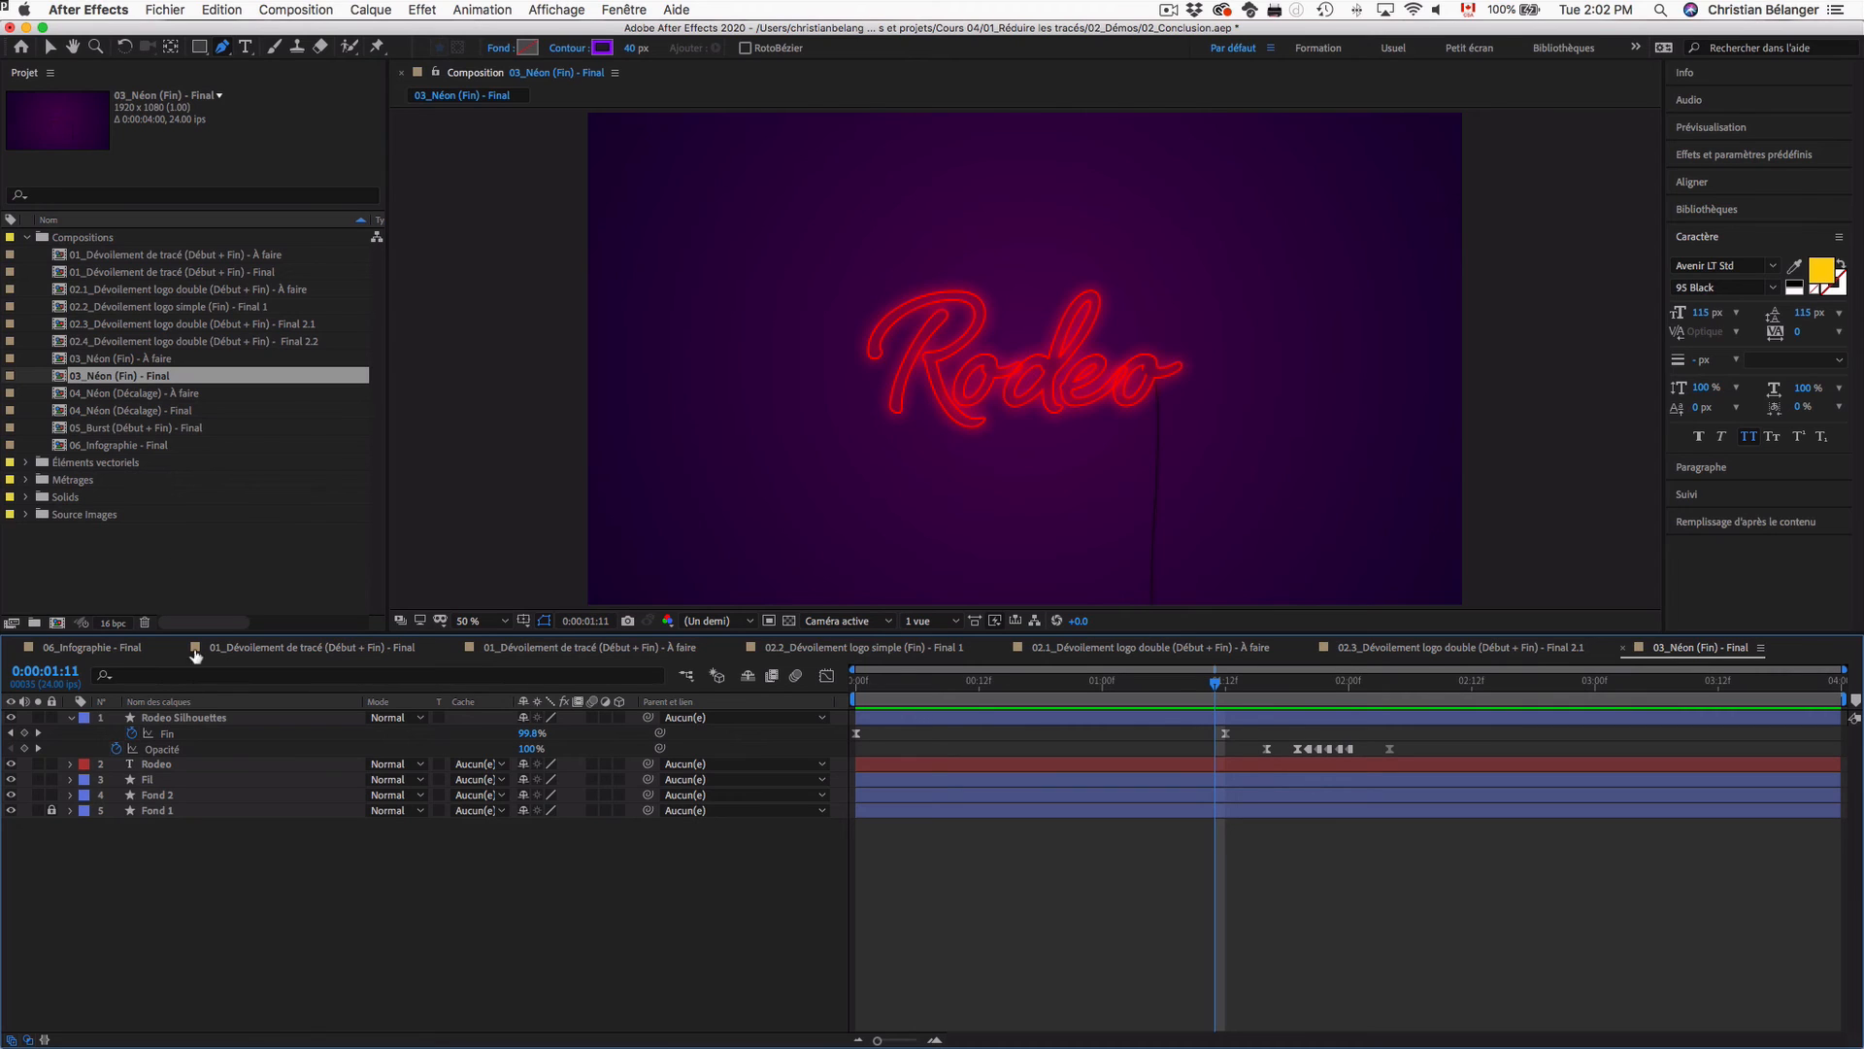
{"action": "left_click", "coordinate": [243, 721]}
{"action": "left_click", "coordinate": [291, 887]}
Step: Open the 03_Néon (Fin) - À faire composition and hide all five of its layers
{"action": "double_click", "coordinate": [133, 360]}
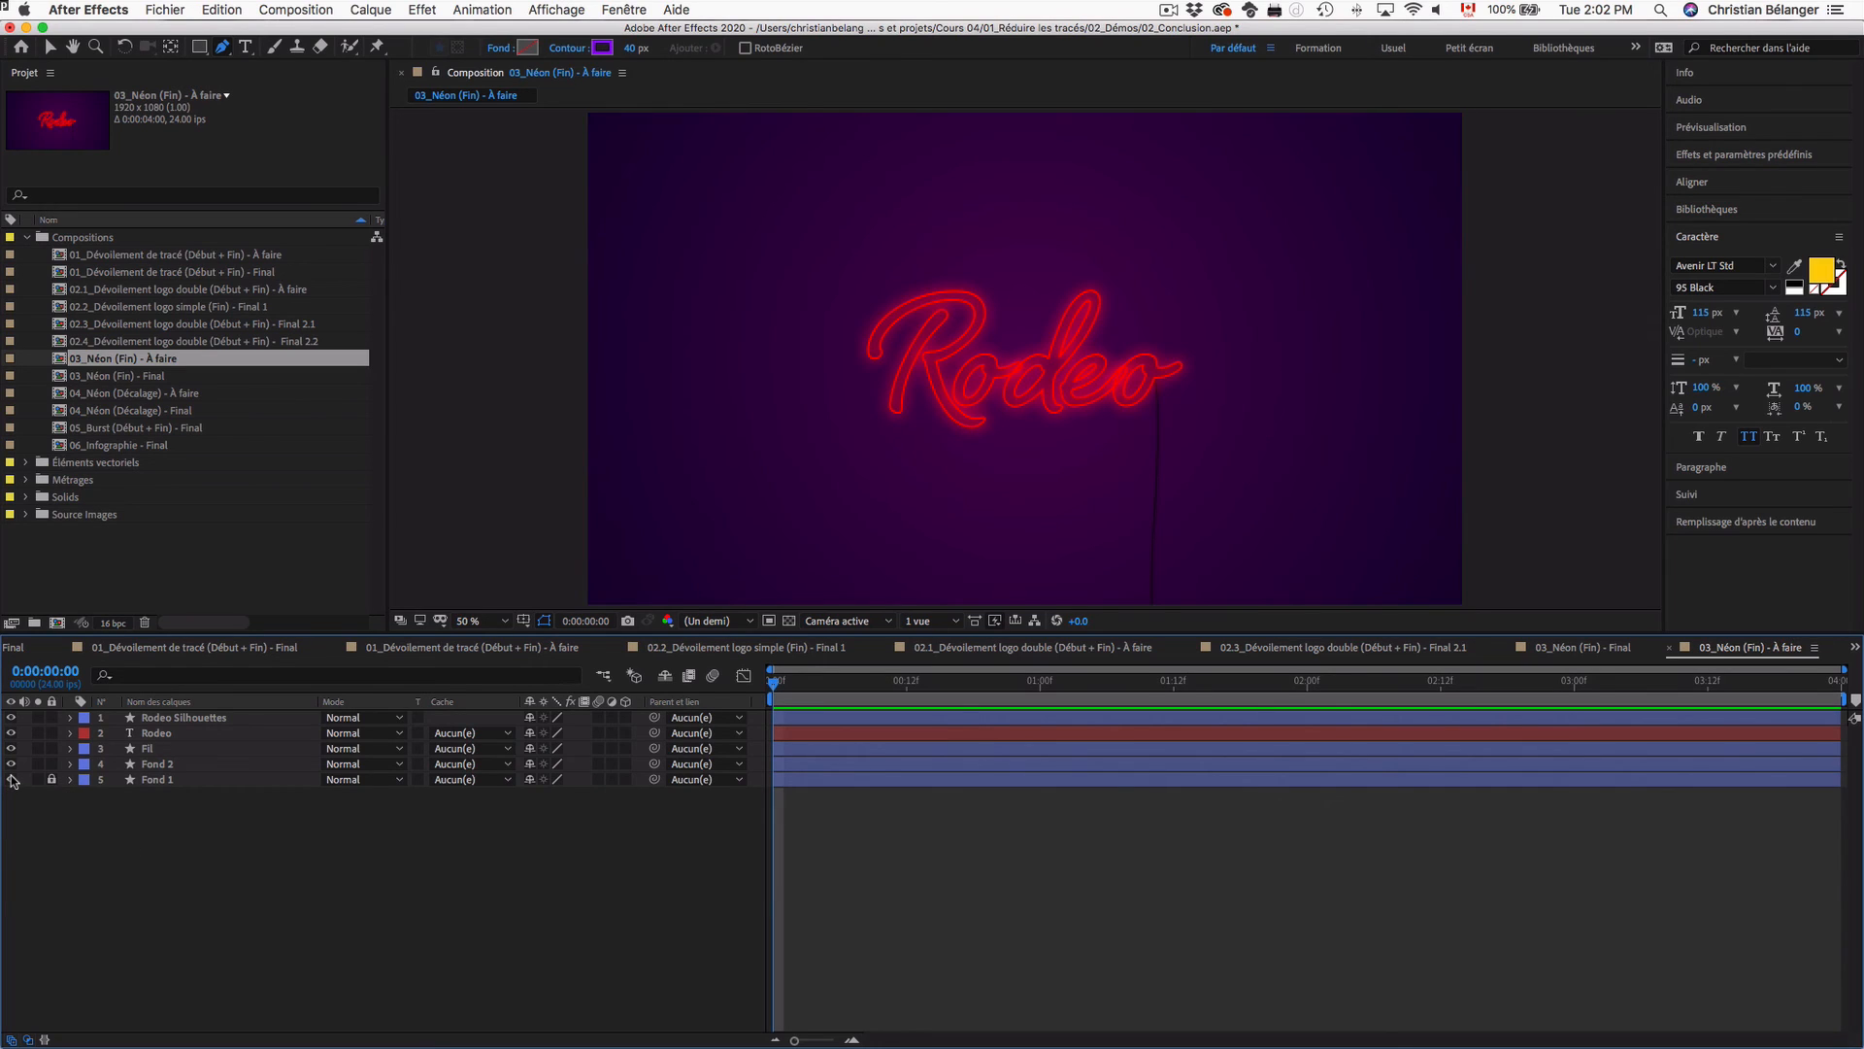
{"action": "mouse_move", "coordinate": [13, 780]}
{"action": "left_mouse_down"}
{"action": "mouse_move", "coordinate": [11, 716]}
{"action": "mouse_move", "coordinate": [14, 785]}
{"action": "left_mouse_up"}
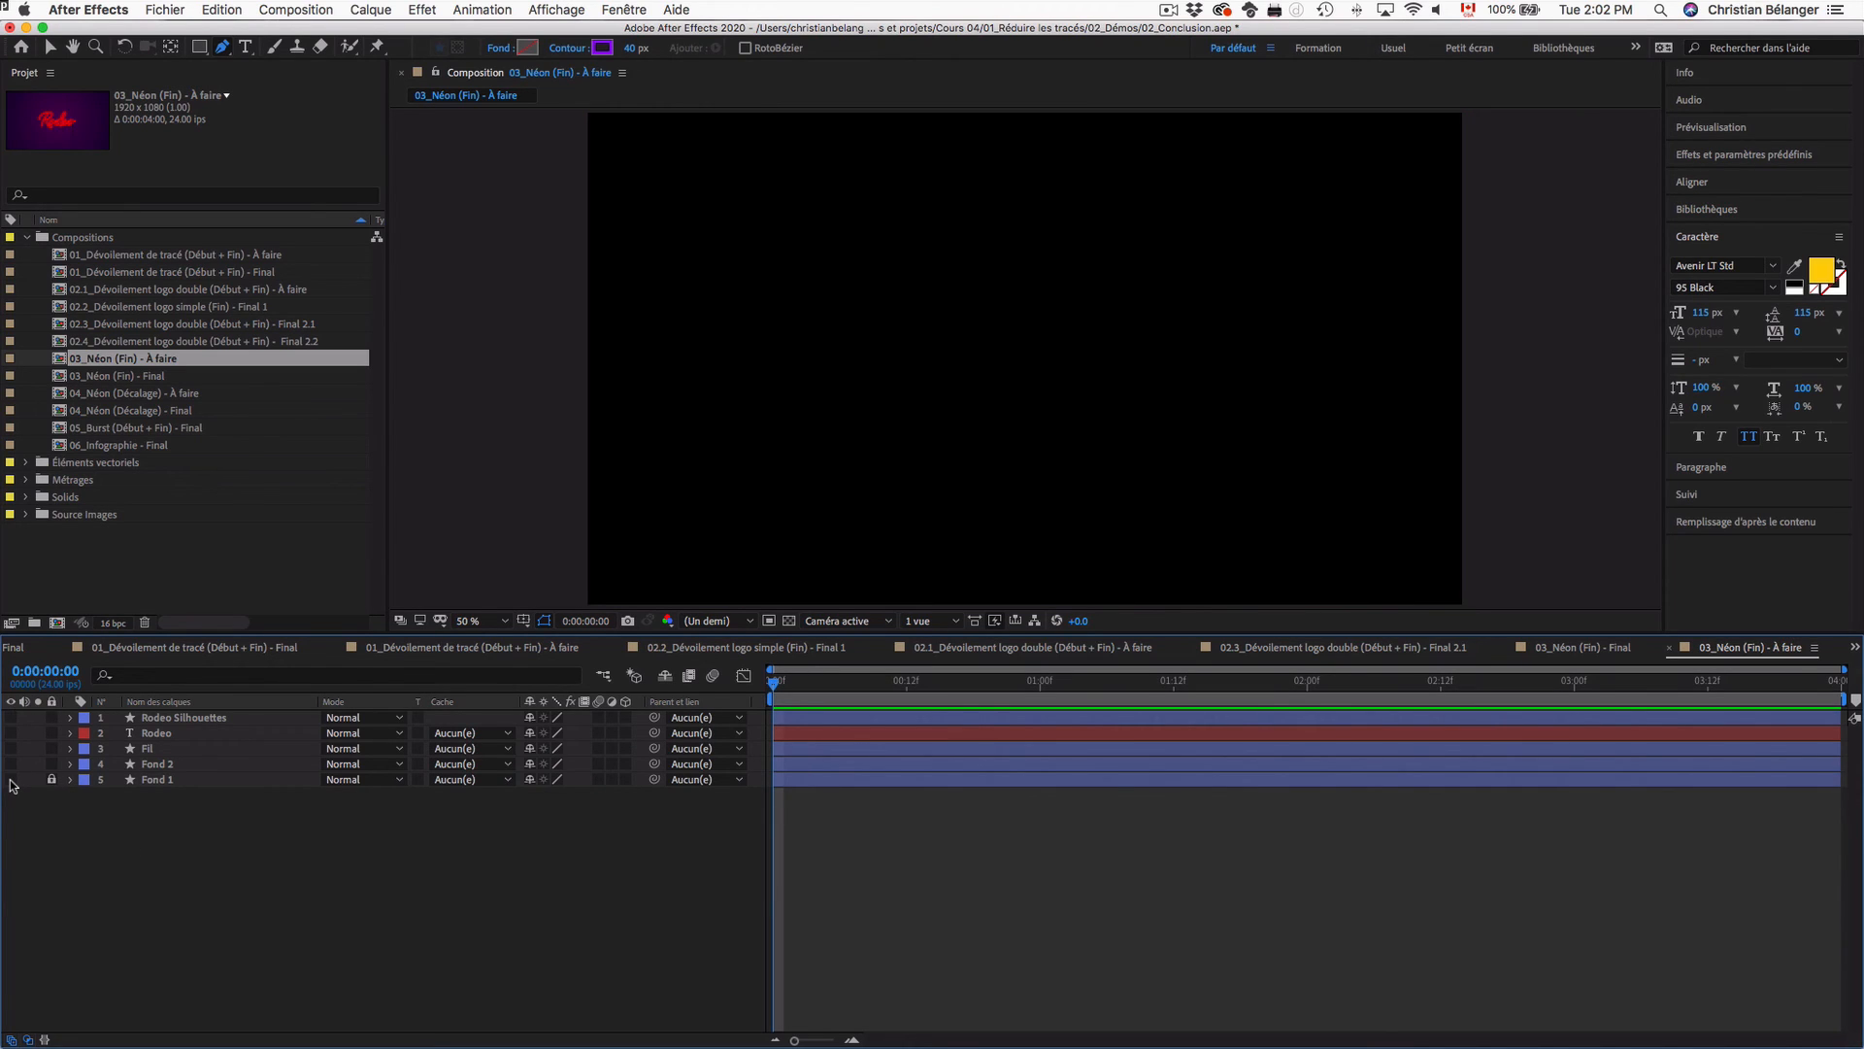
Step: Show the neon composition's layers again one at a time, from Fond 1 up to Rodeo Silhouettes
{"action": "left_click", "coordinate": [11, 781]}
{"action": "left_click", "coordinate": [12, 764]}
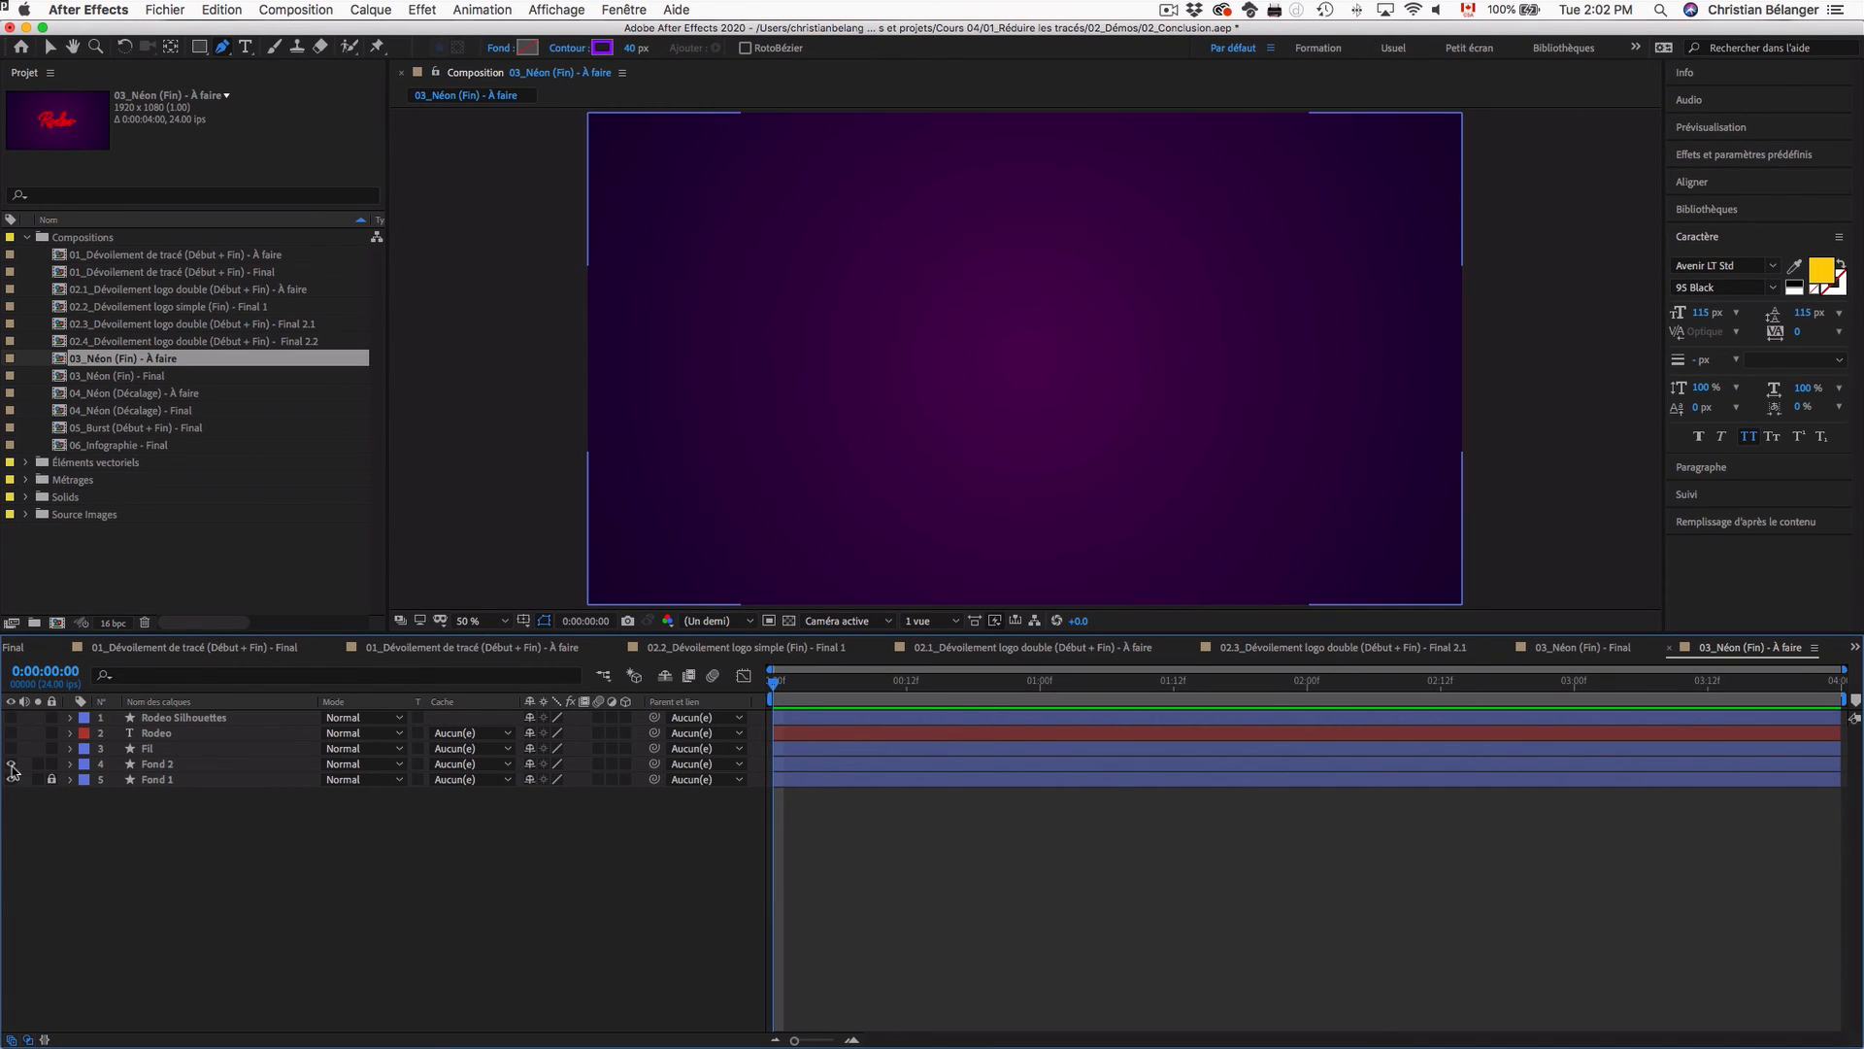
{"action": "left_click", "coordinate": [11, 749]}
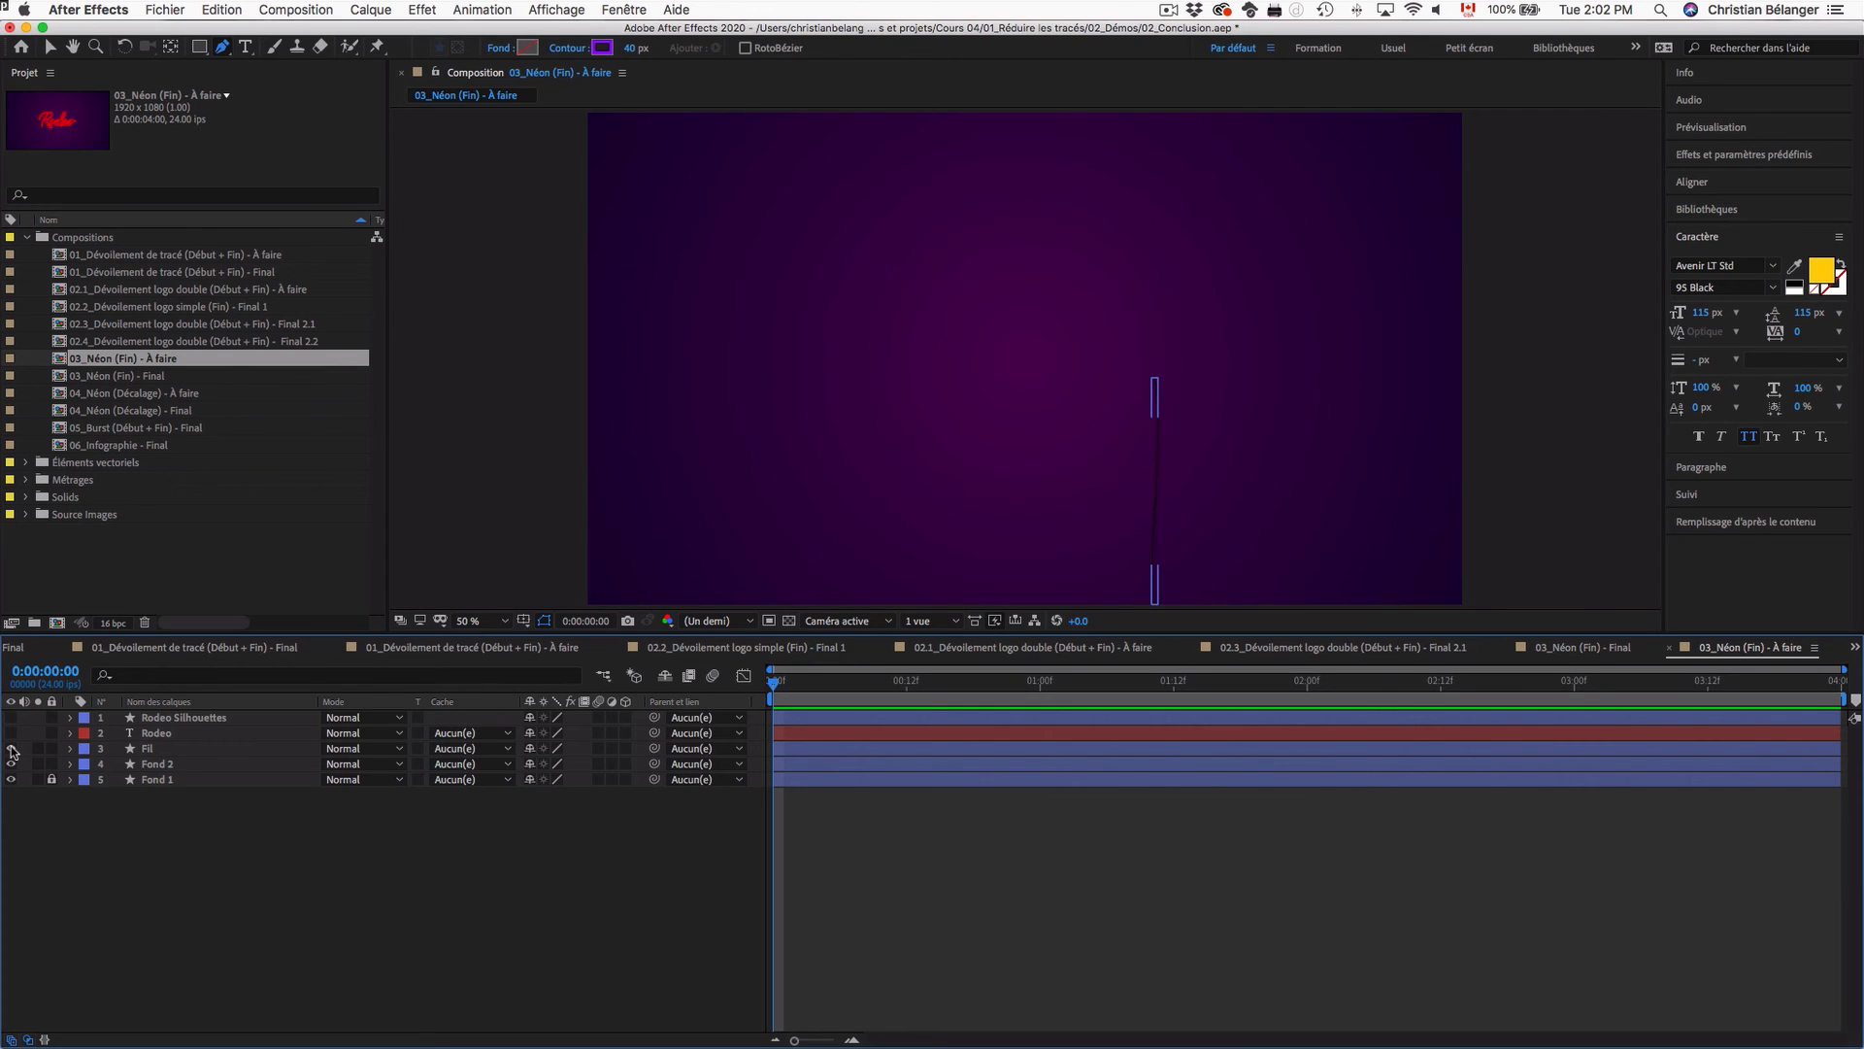
{"action": "left_click", "coordinate": [11, 733]}
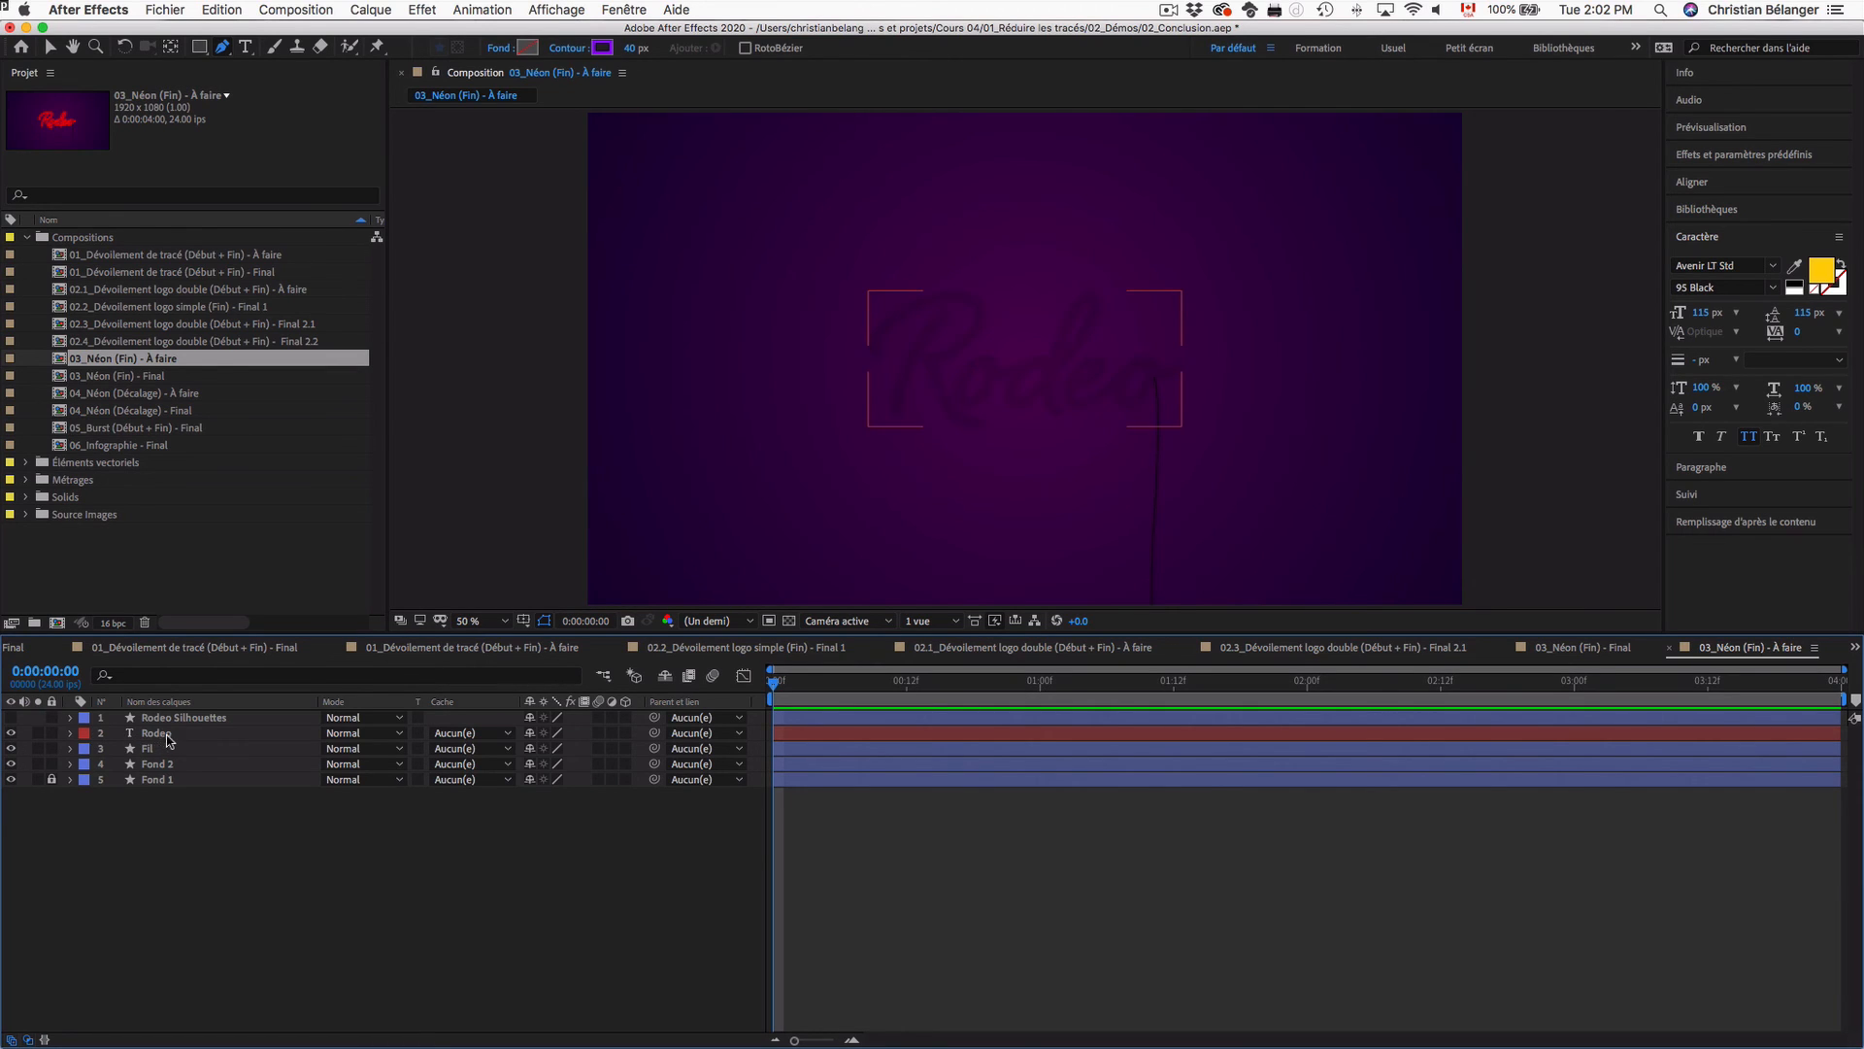
{"action": "left_click", "coordinate": [170, 740]}
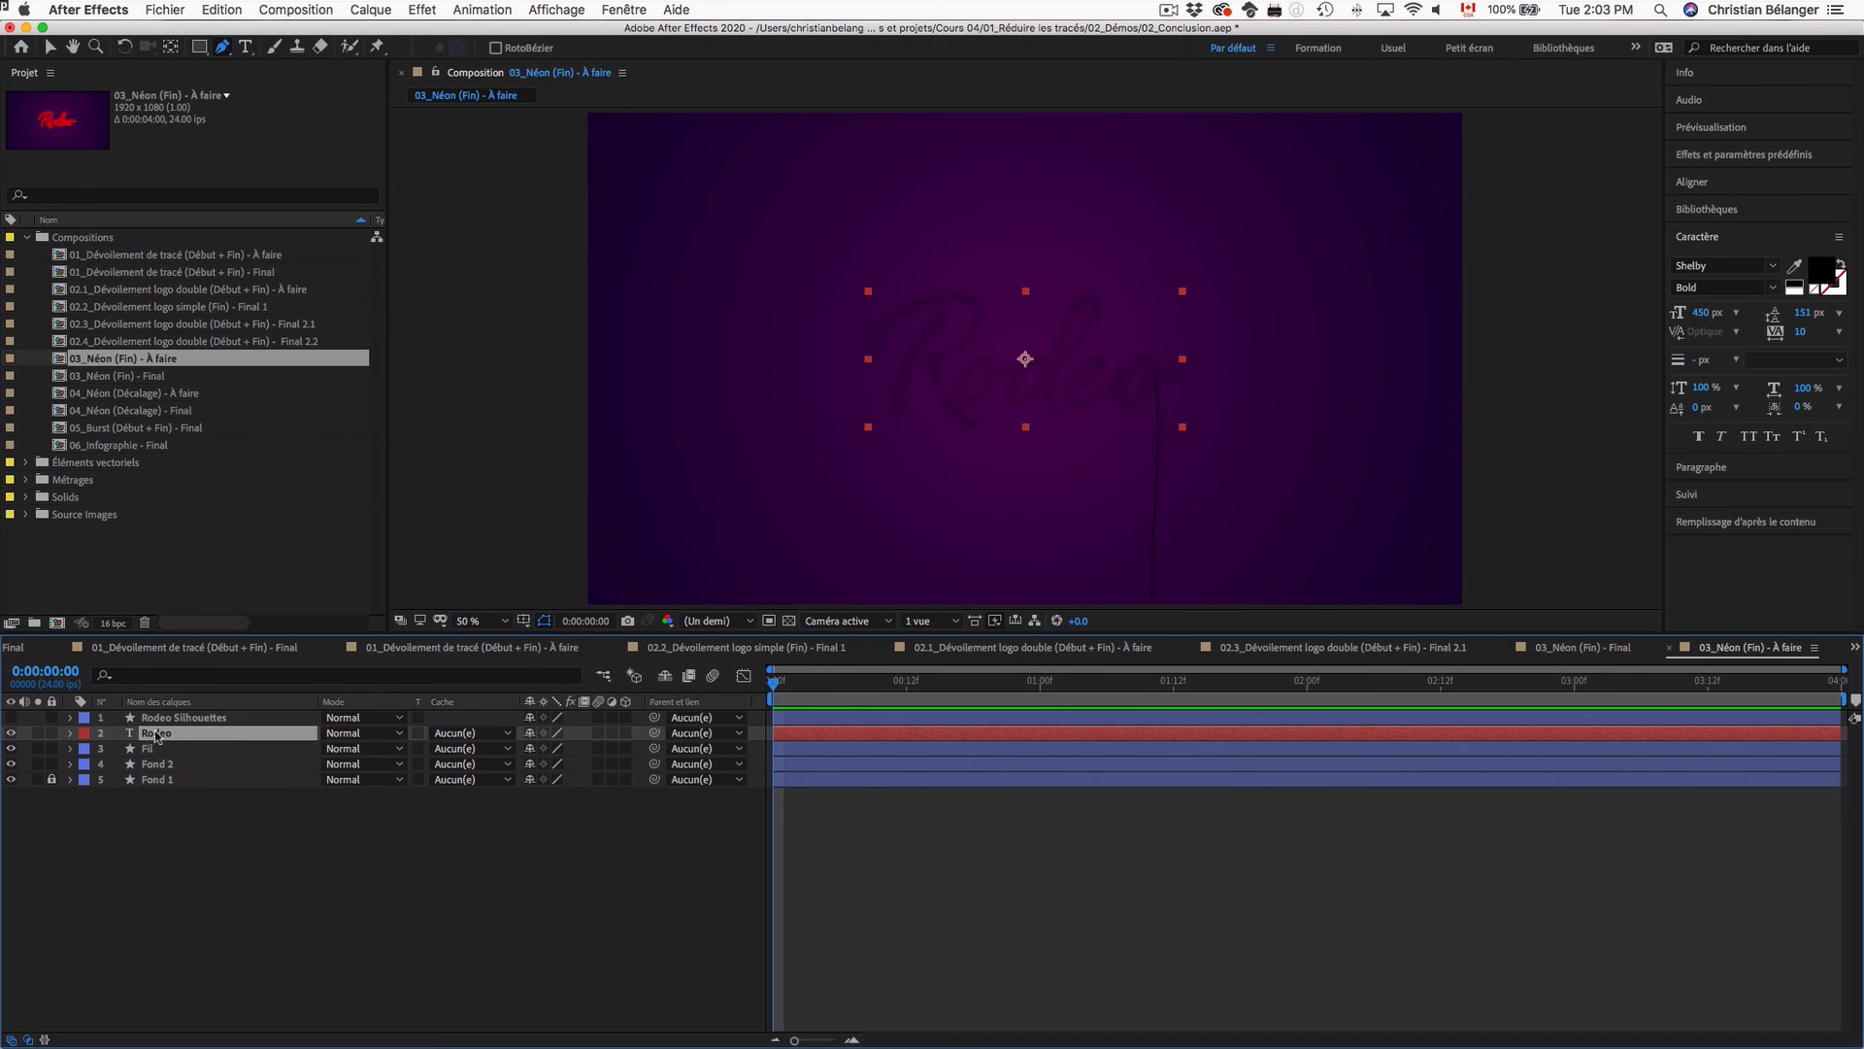
{"action": "left_click", "coordinate": [13, 717]}
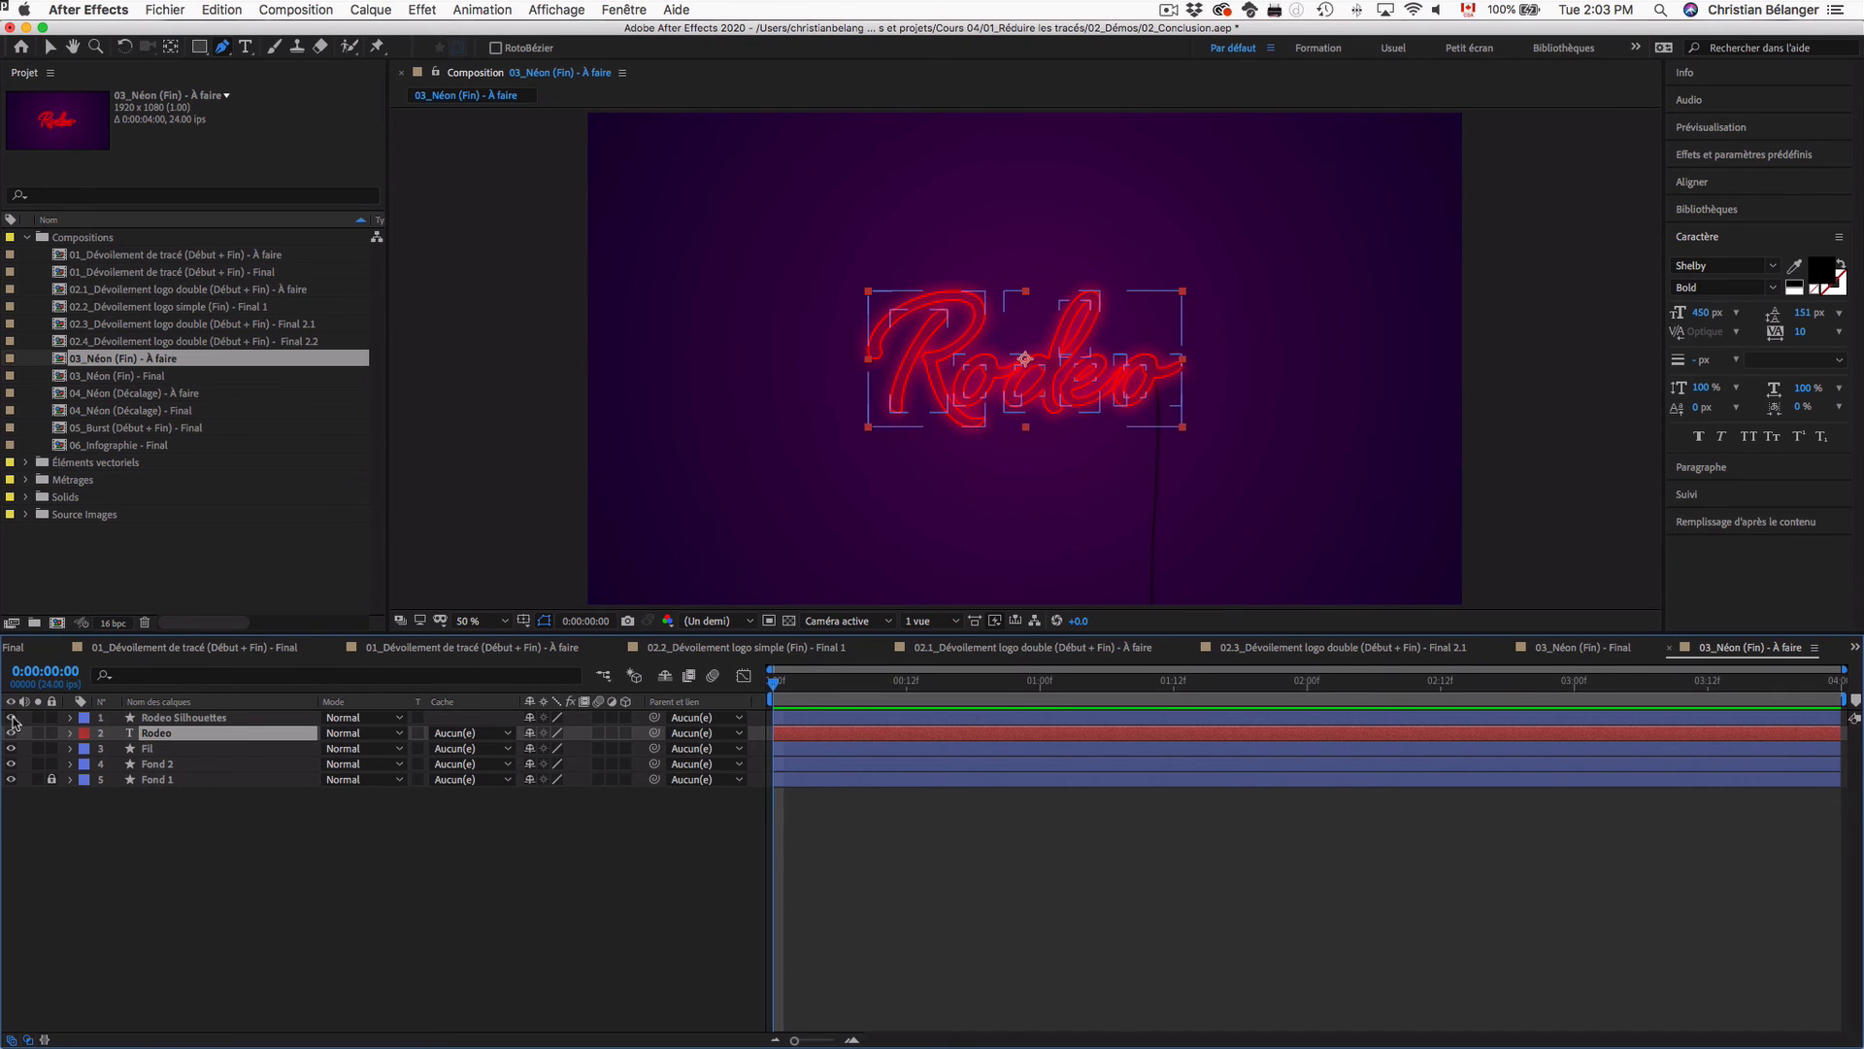
{"action": "left_click", "coordinate": [187, 720]}
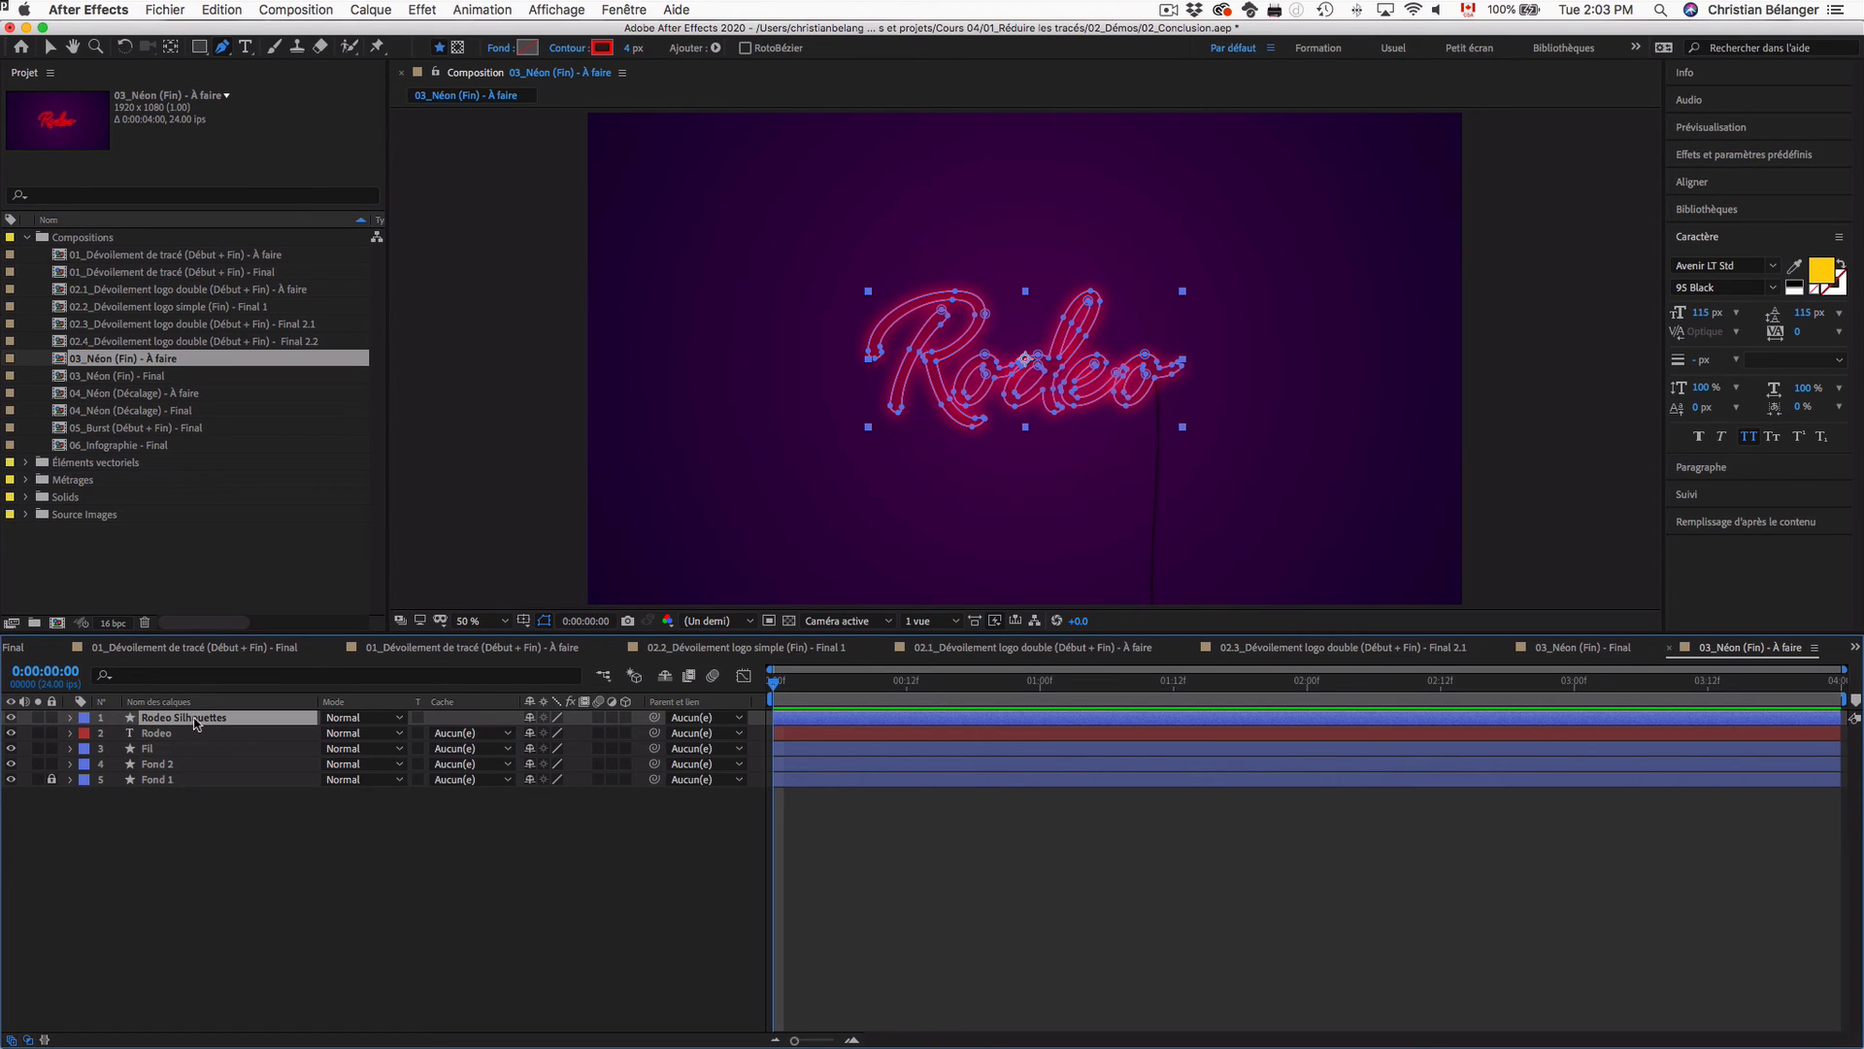
{"action": "left_click", "coordinate": [241, 862]}
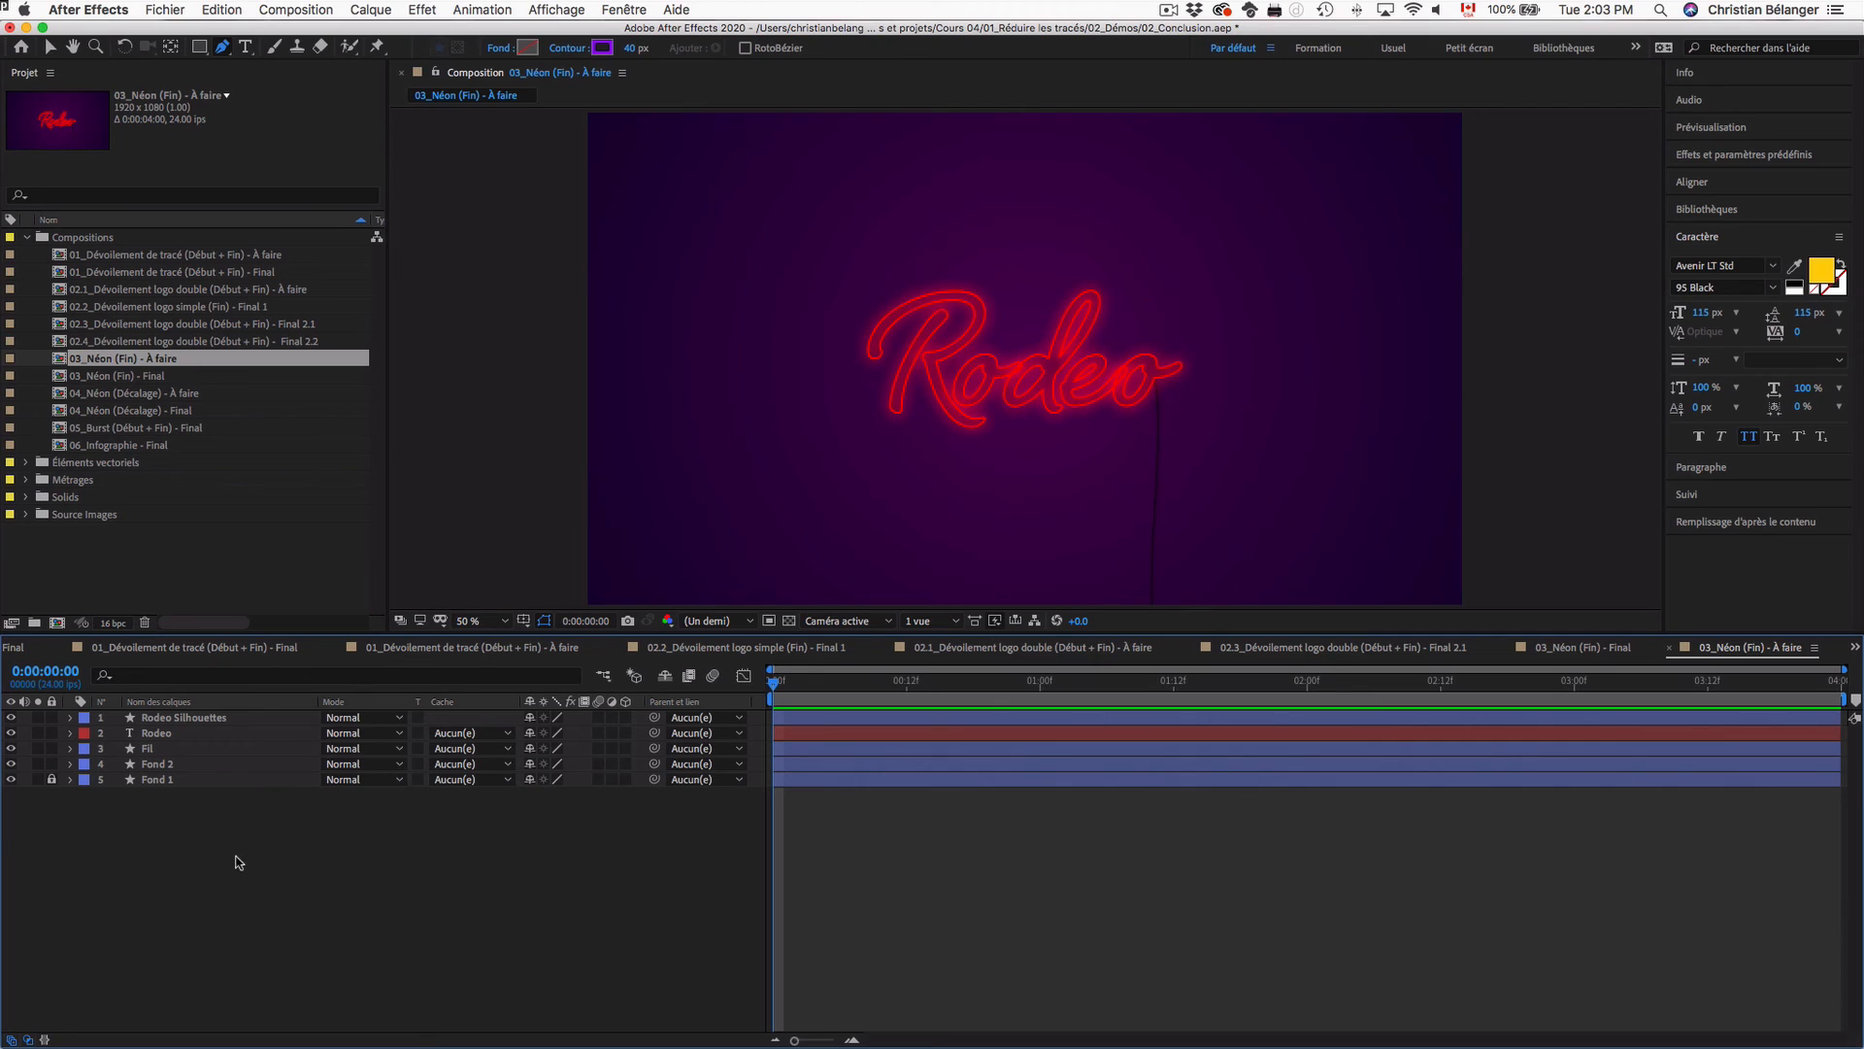
Step: Expand the Contenu of Rodeo Silhouettes and examine its letter groups, including the paths and contour of the last o
{"action": "left_click", "coordinate": [155, 718]}
{"action": "left_click", "coordinate": [70, 718]}
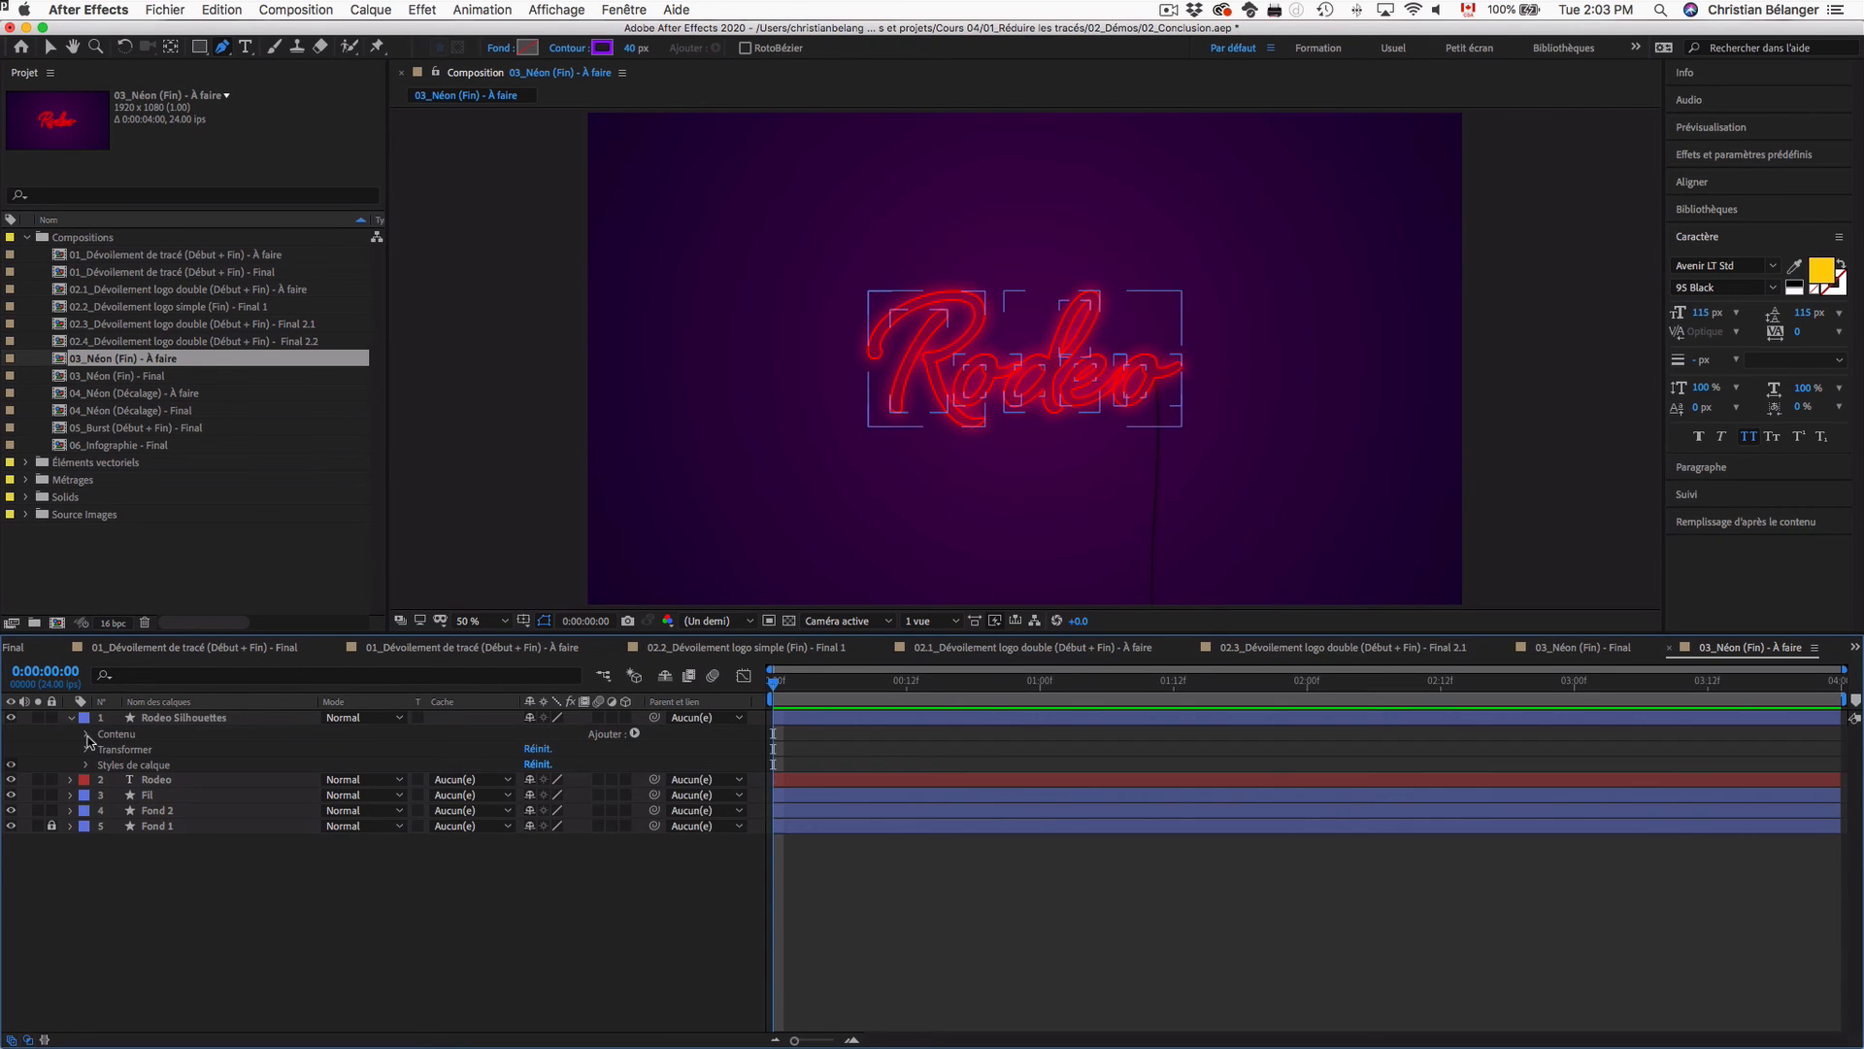
{"action": "left_click", "coordinate": [87, 734]}
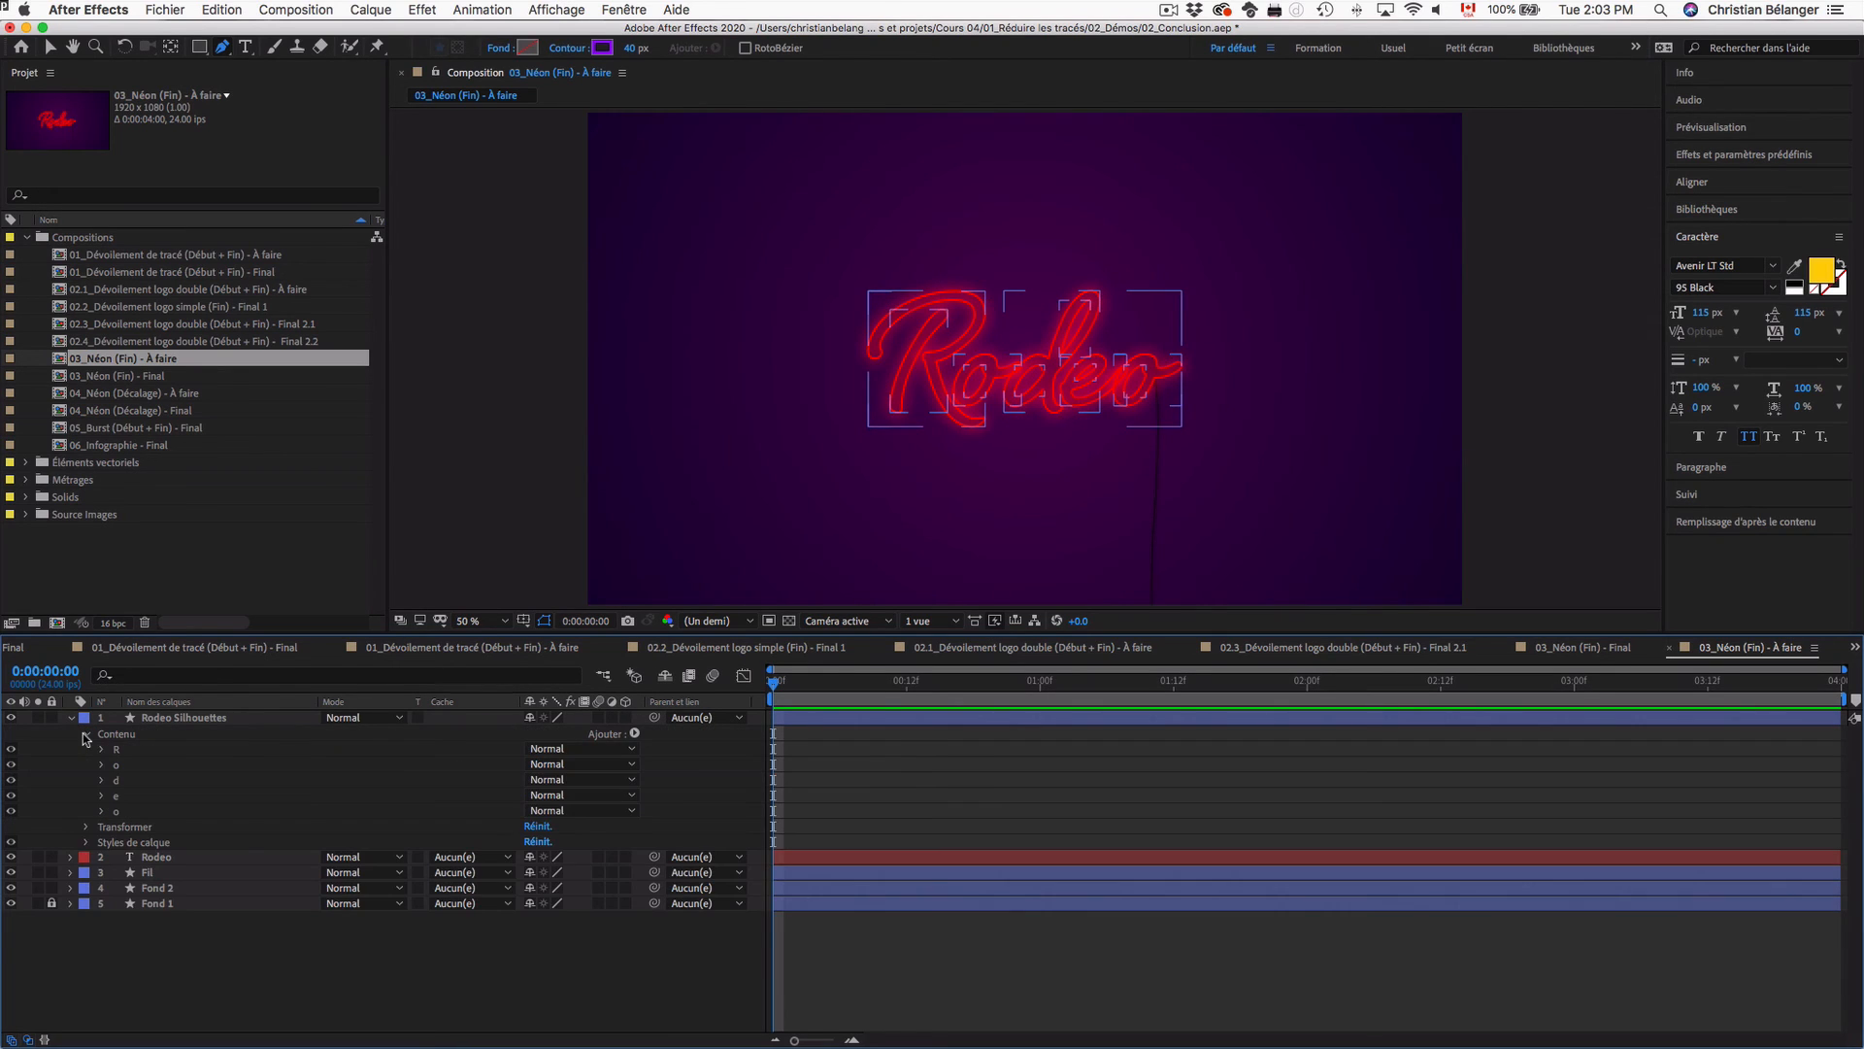
{"action": "left_click", "coordinate": [107, 812]}
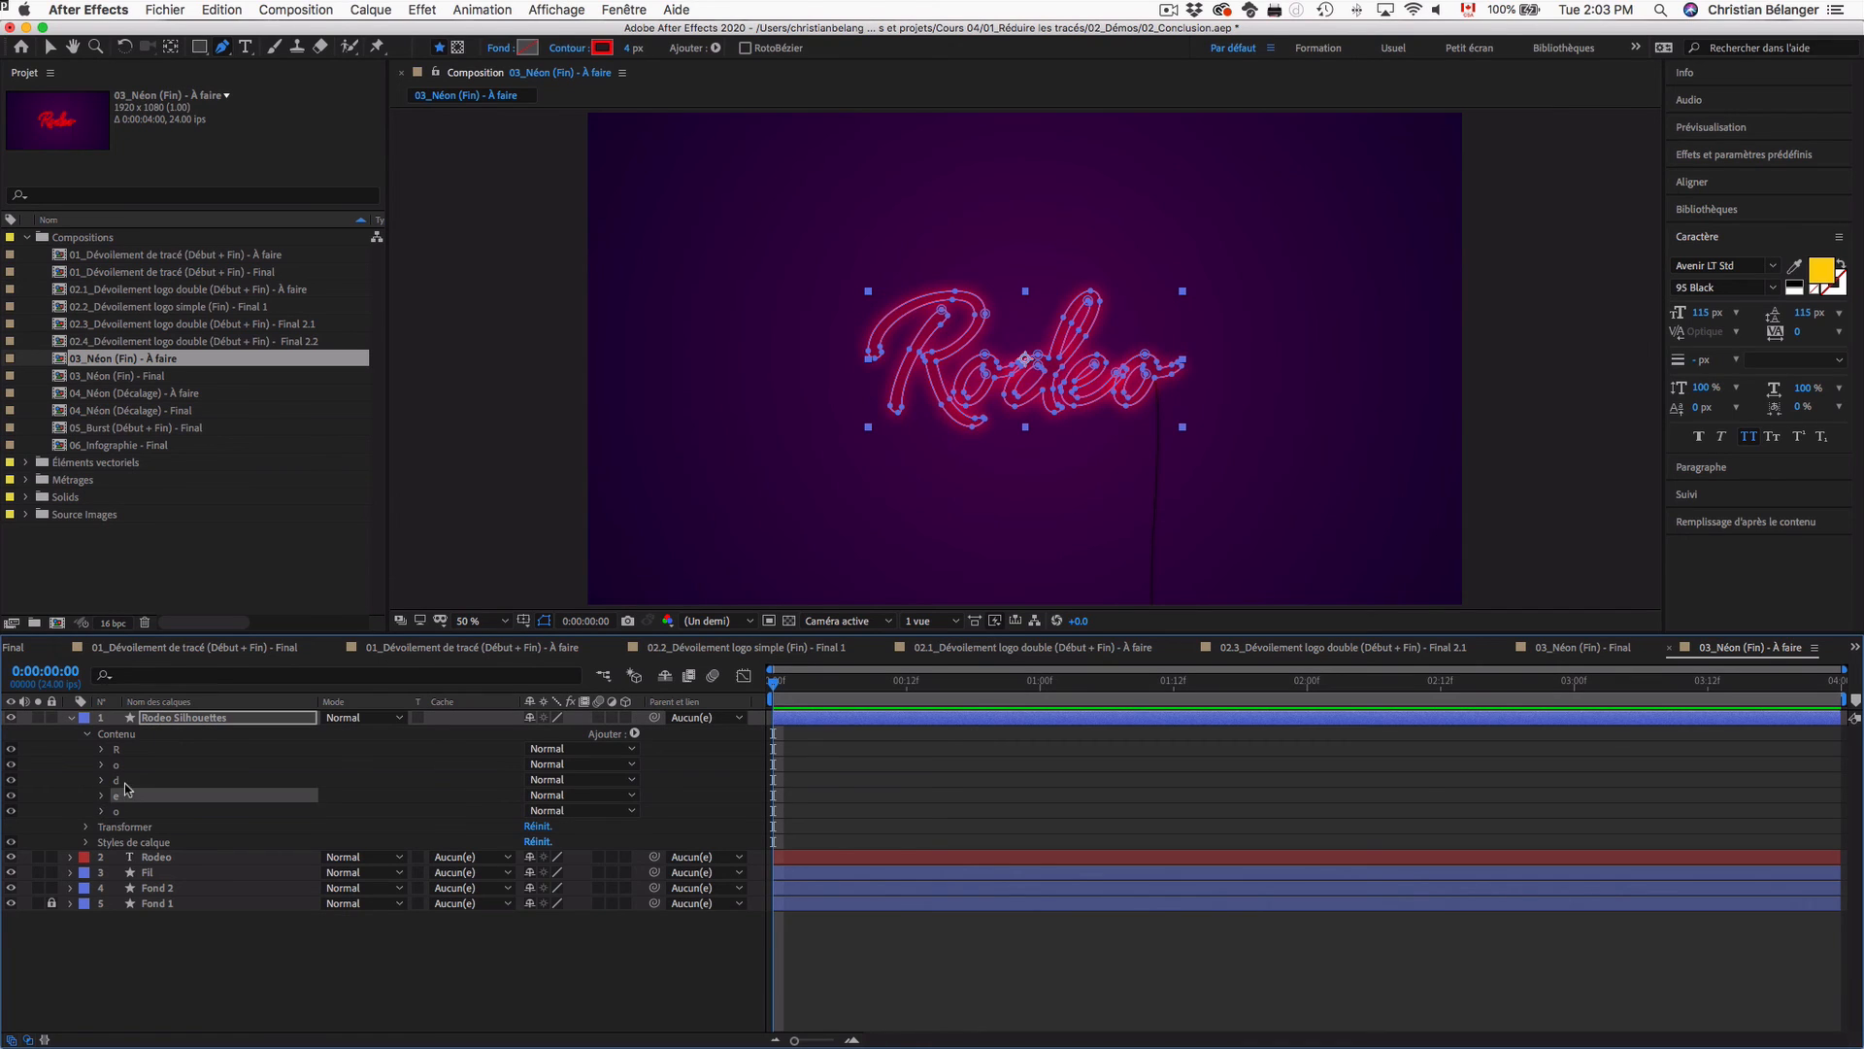
{"action": "left_click", "coordinate": [102, 812]}
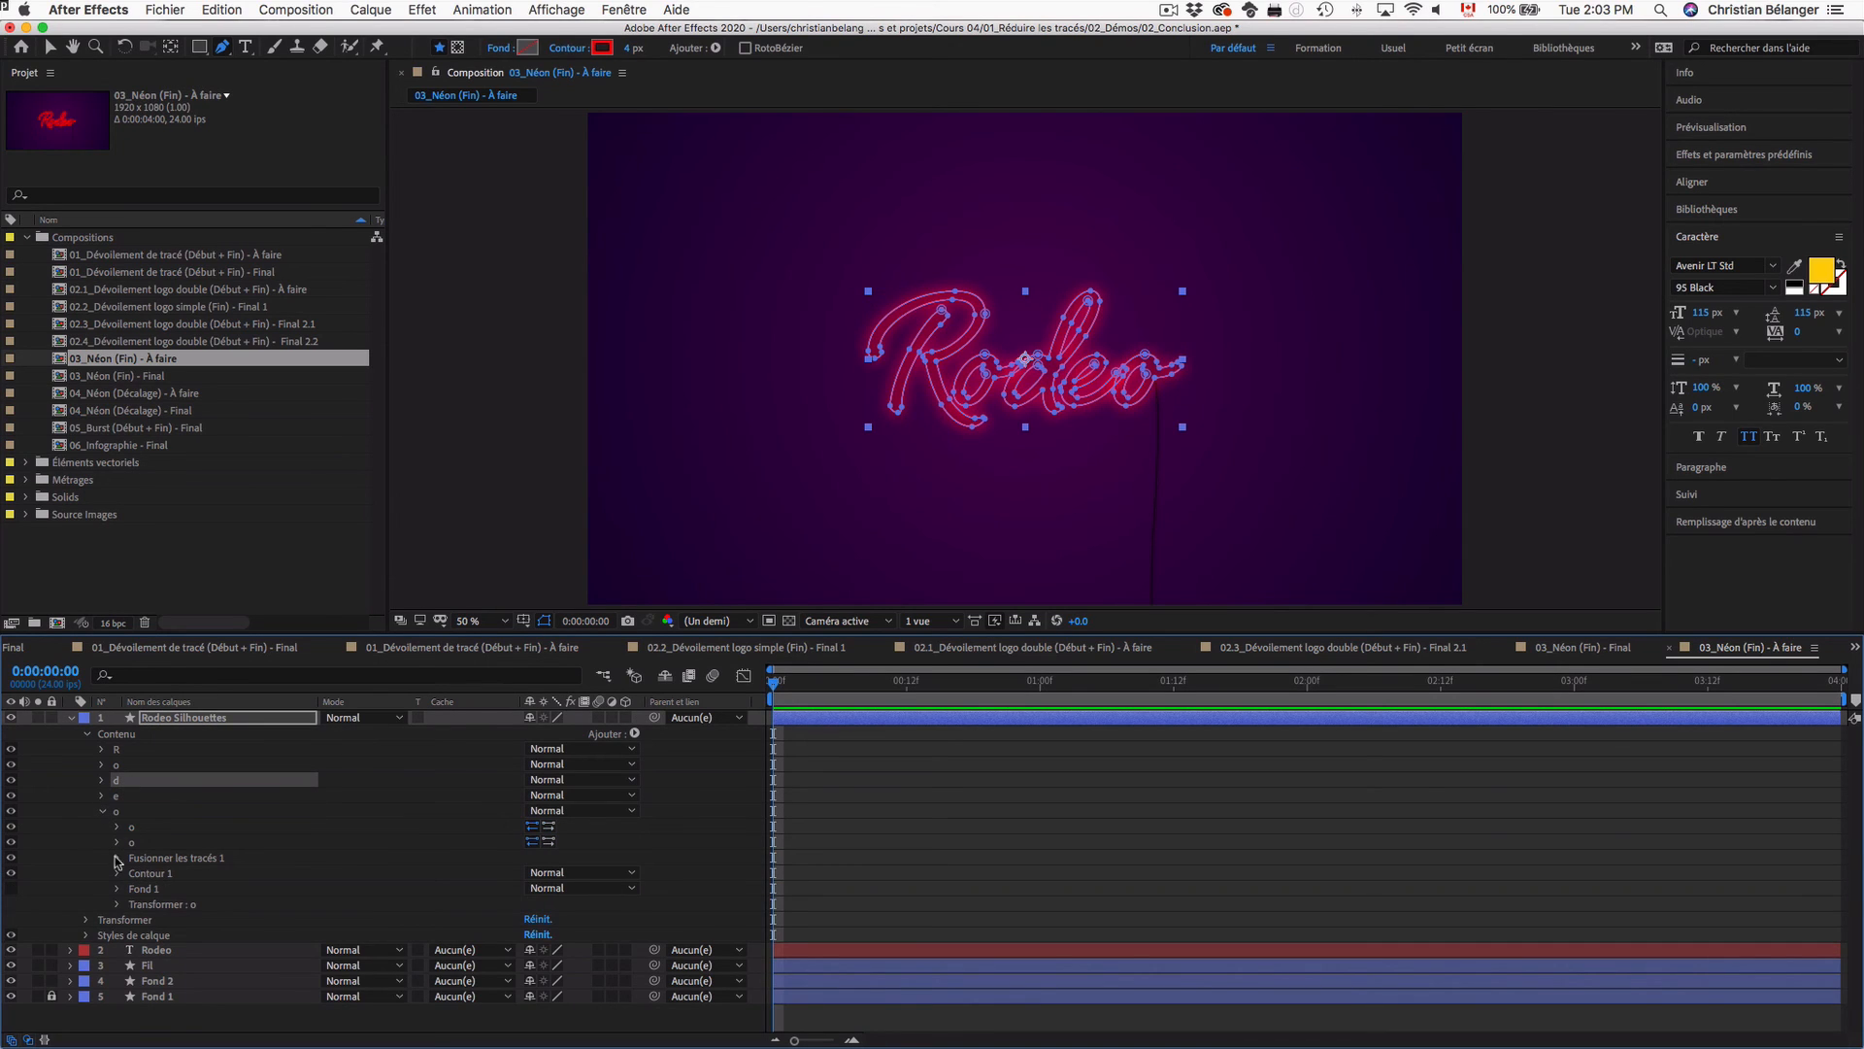
{"action": "left_click", "coordinate": [11, 887]}
{"action": "left_click", "coordinate": [102, 812]}
{"action": "left_click", "coordinate": [113, 734]}
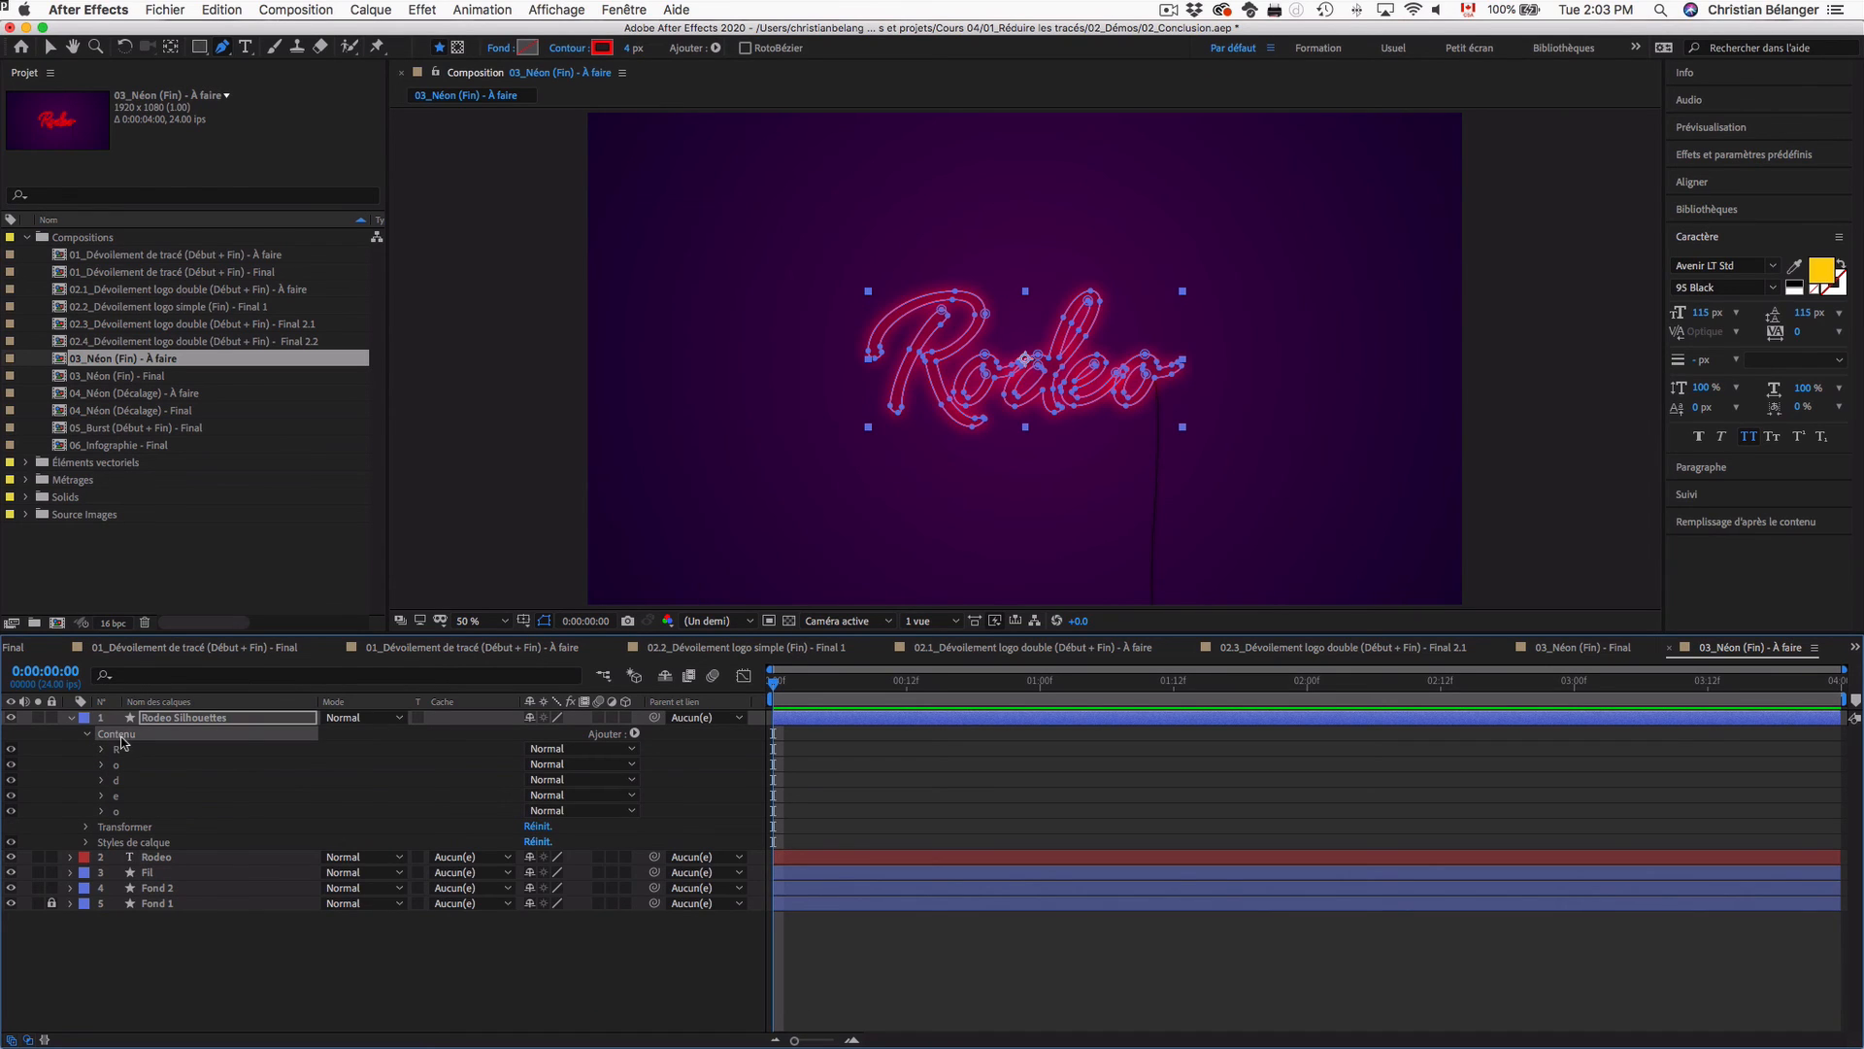
Step: Expand Rodeo Silhouettes' Styles de calque, toggle Luminescence externe off and on to compare the glow, and collapse Contenu
{"action": "left_click", "coordinate": [108, 842]}
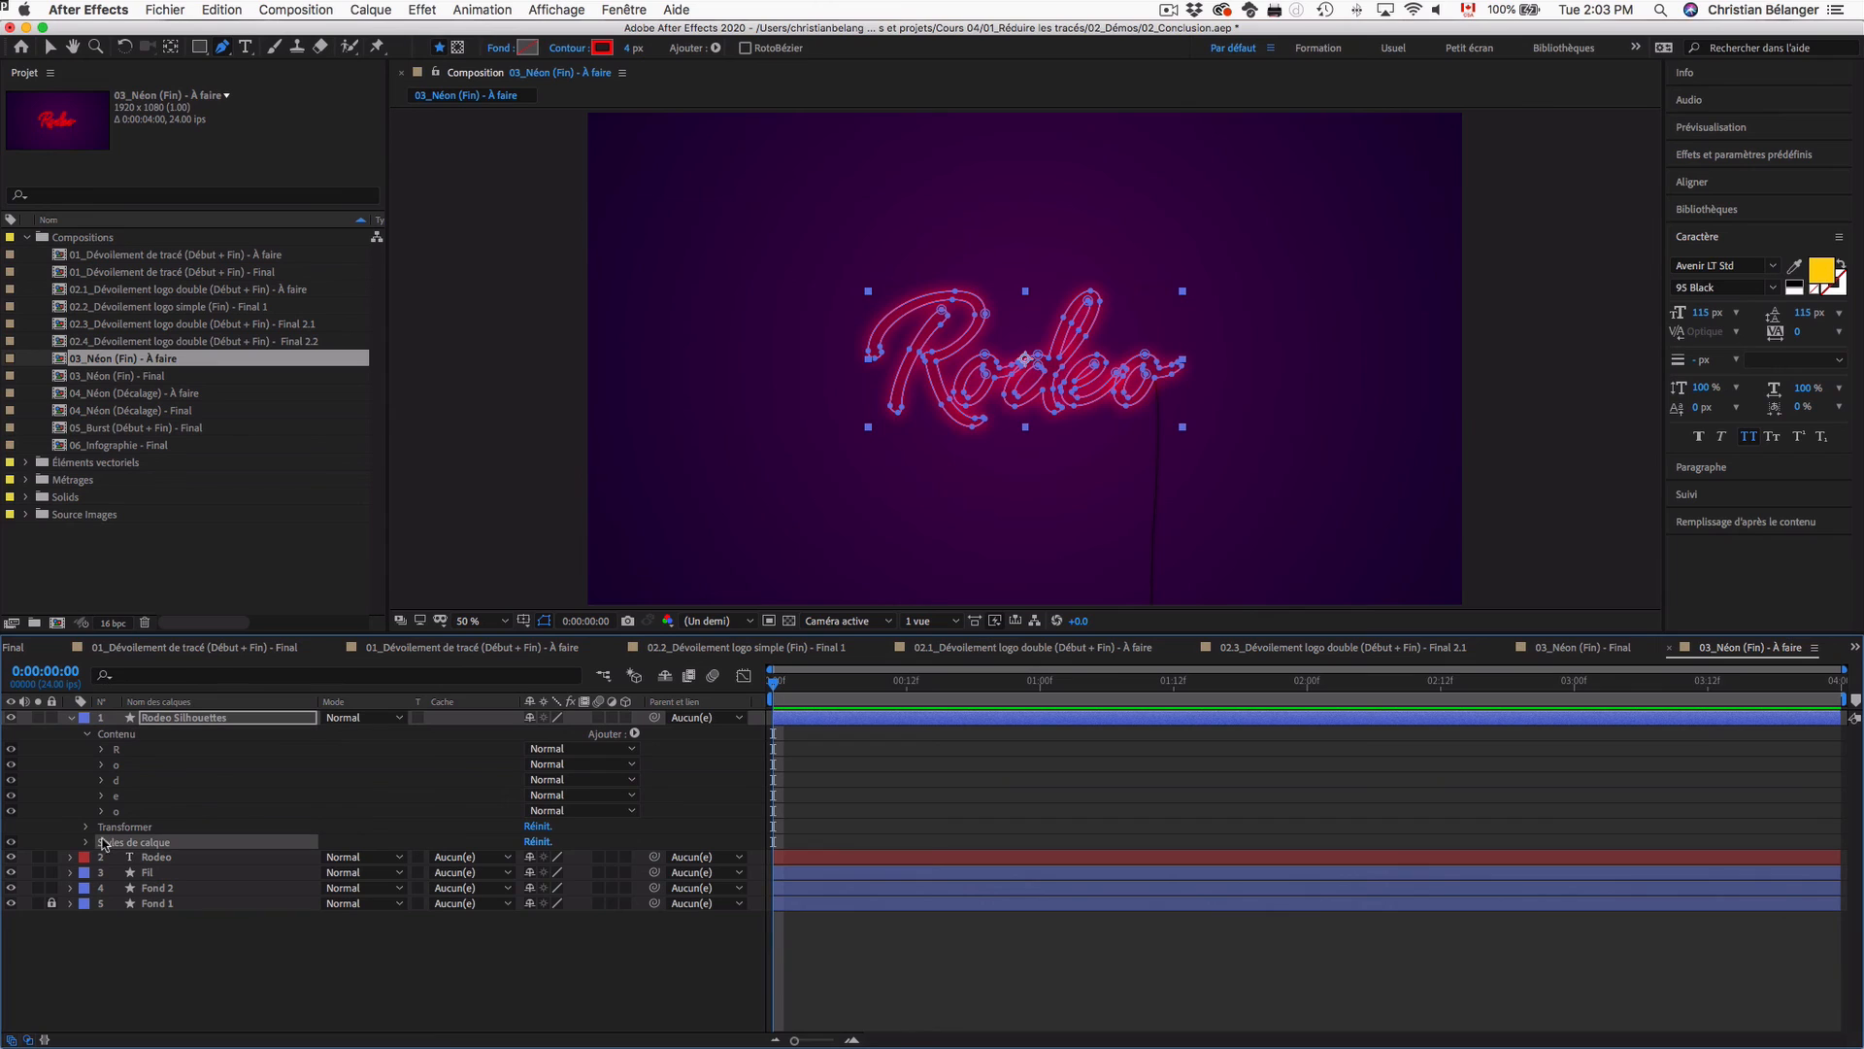
{"action": "left_click", "coordinate": [85, 842]}
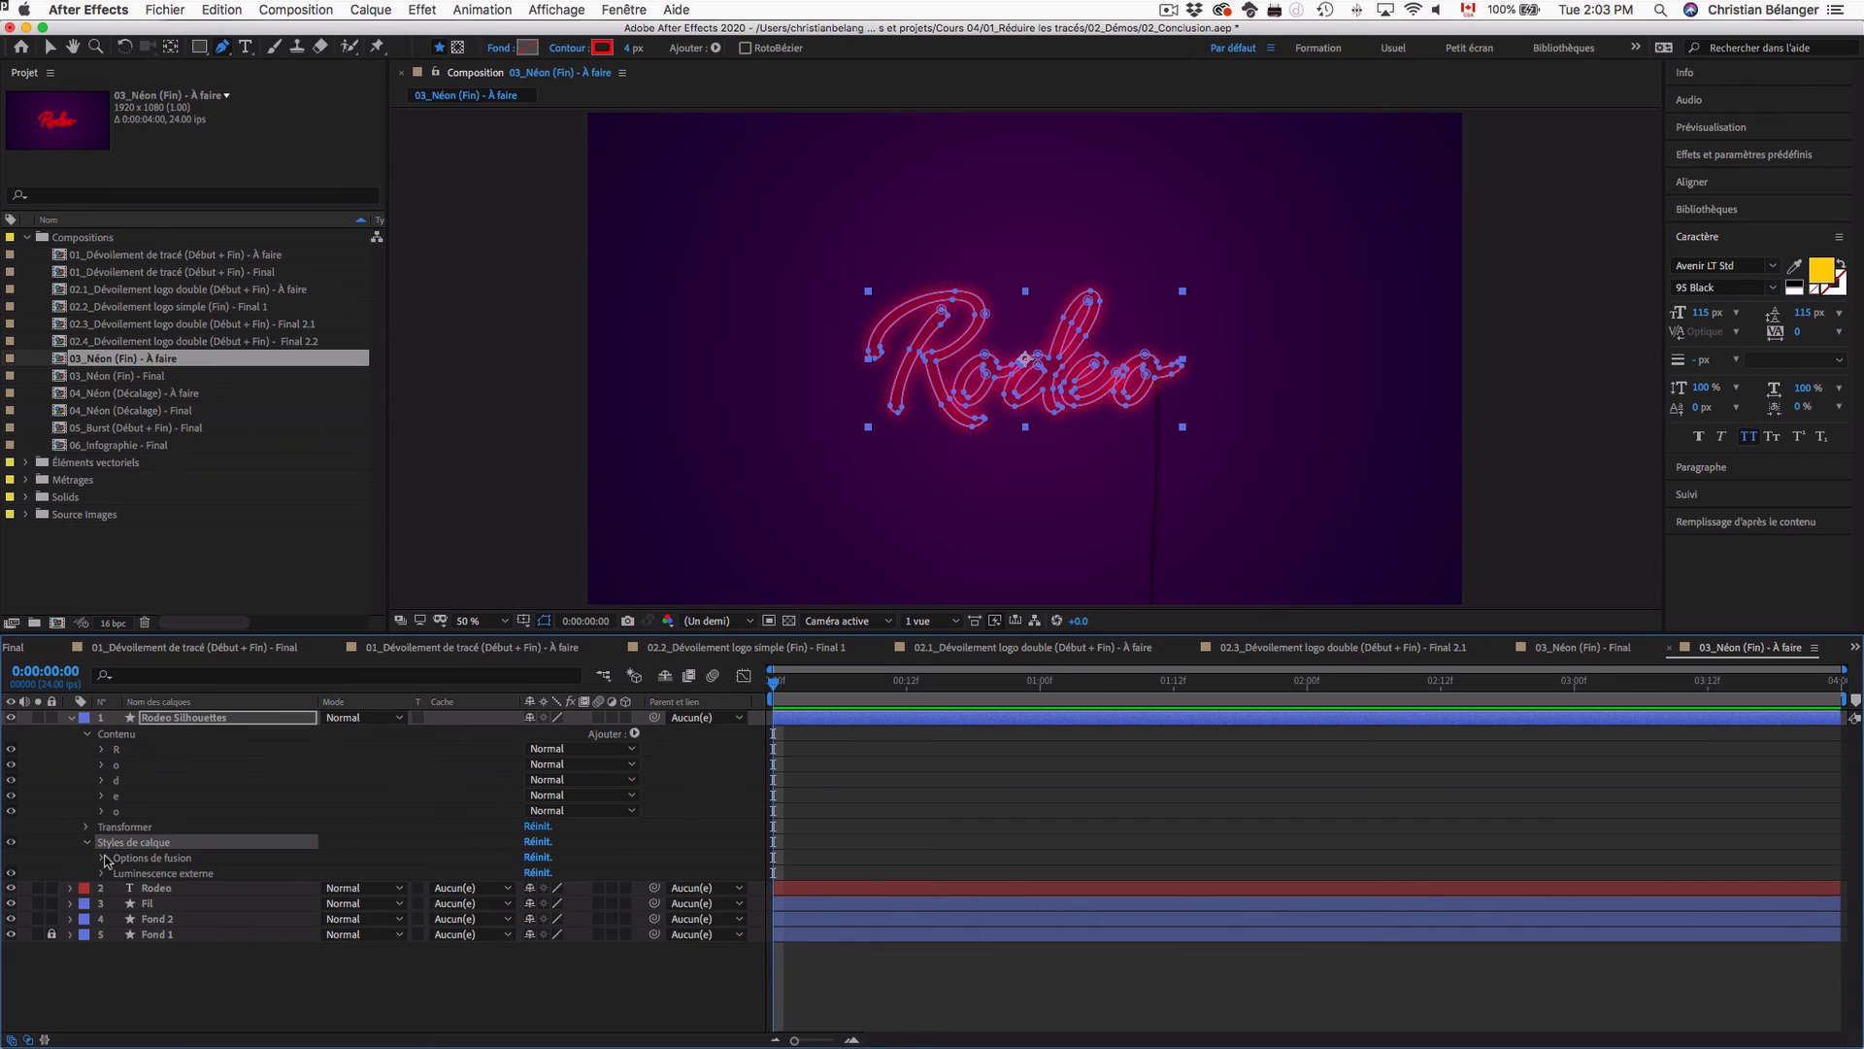
{"action": "left_click", "coordinate": [11, 873]}
{"action": "left_click", "coordinate": [11, 873]}
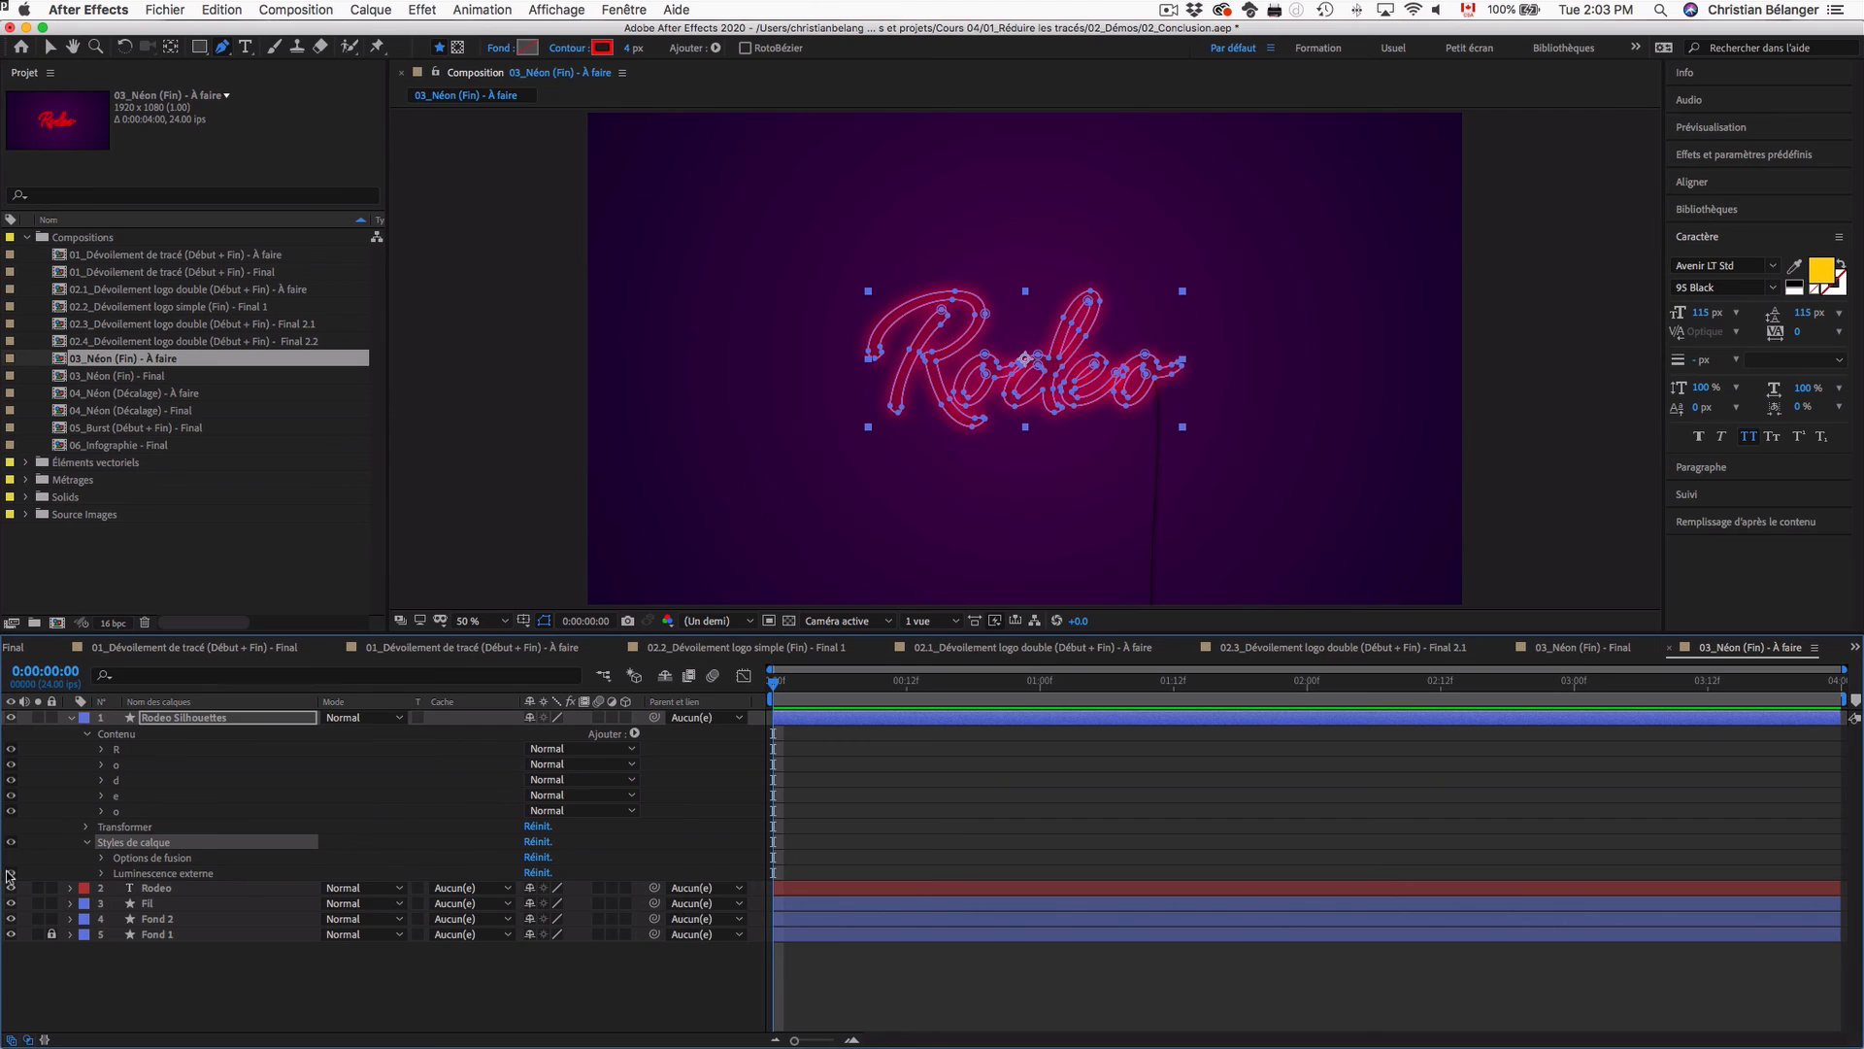
{"action": "left_click", "coordinate": [176, 999]}
{"action": "left_click", "coordinate": [78, 734]}
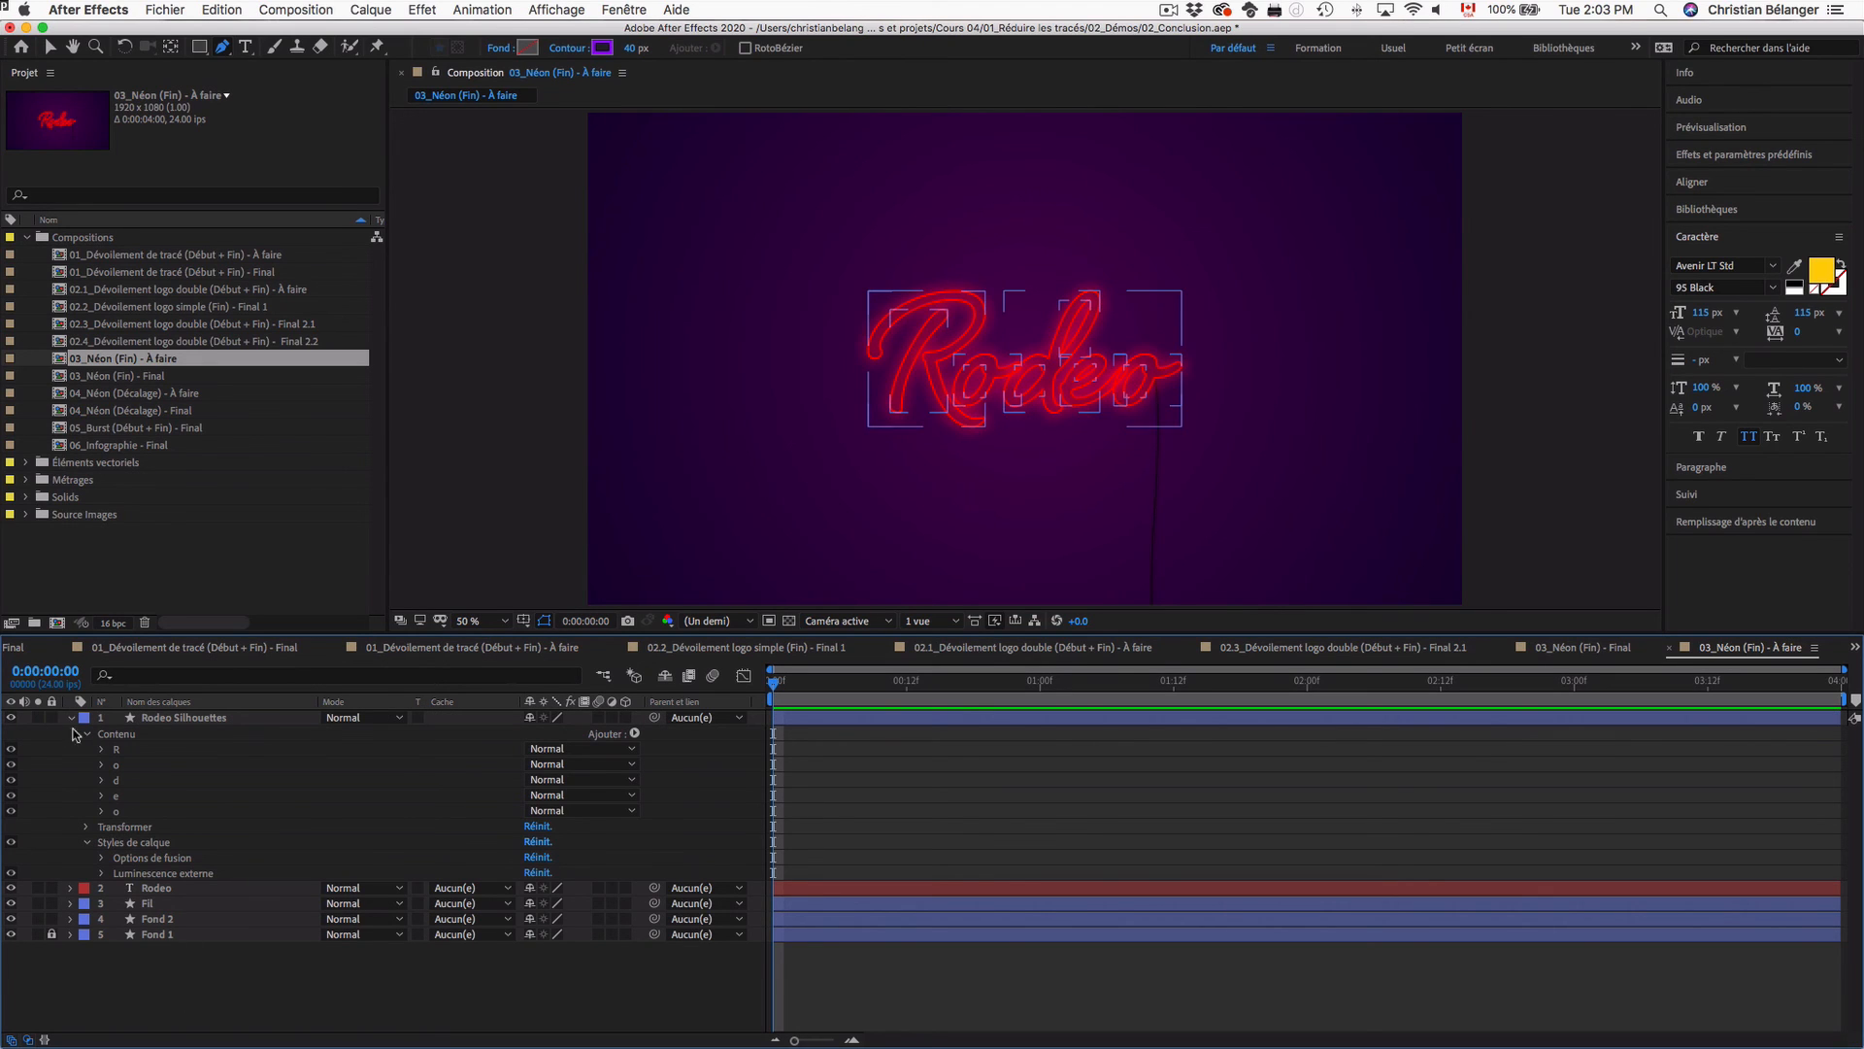
{"action": "left_click", "coordinate": [87, 734]}
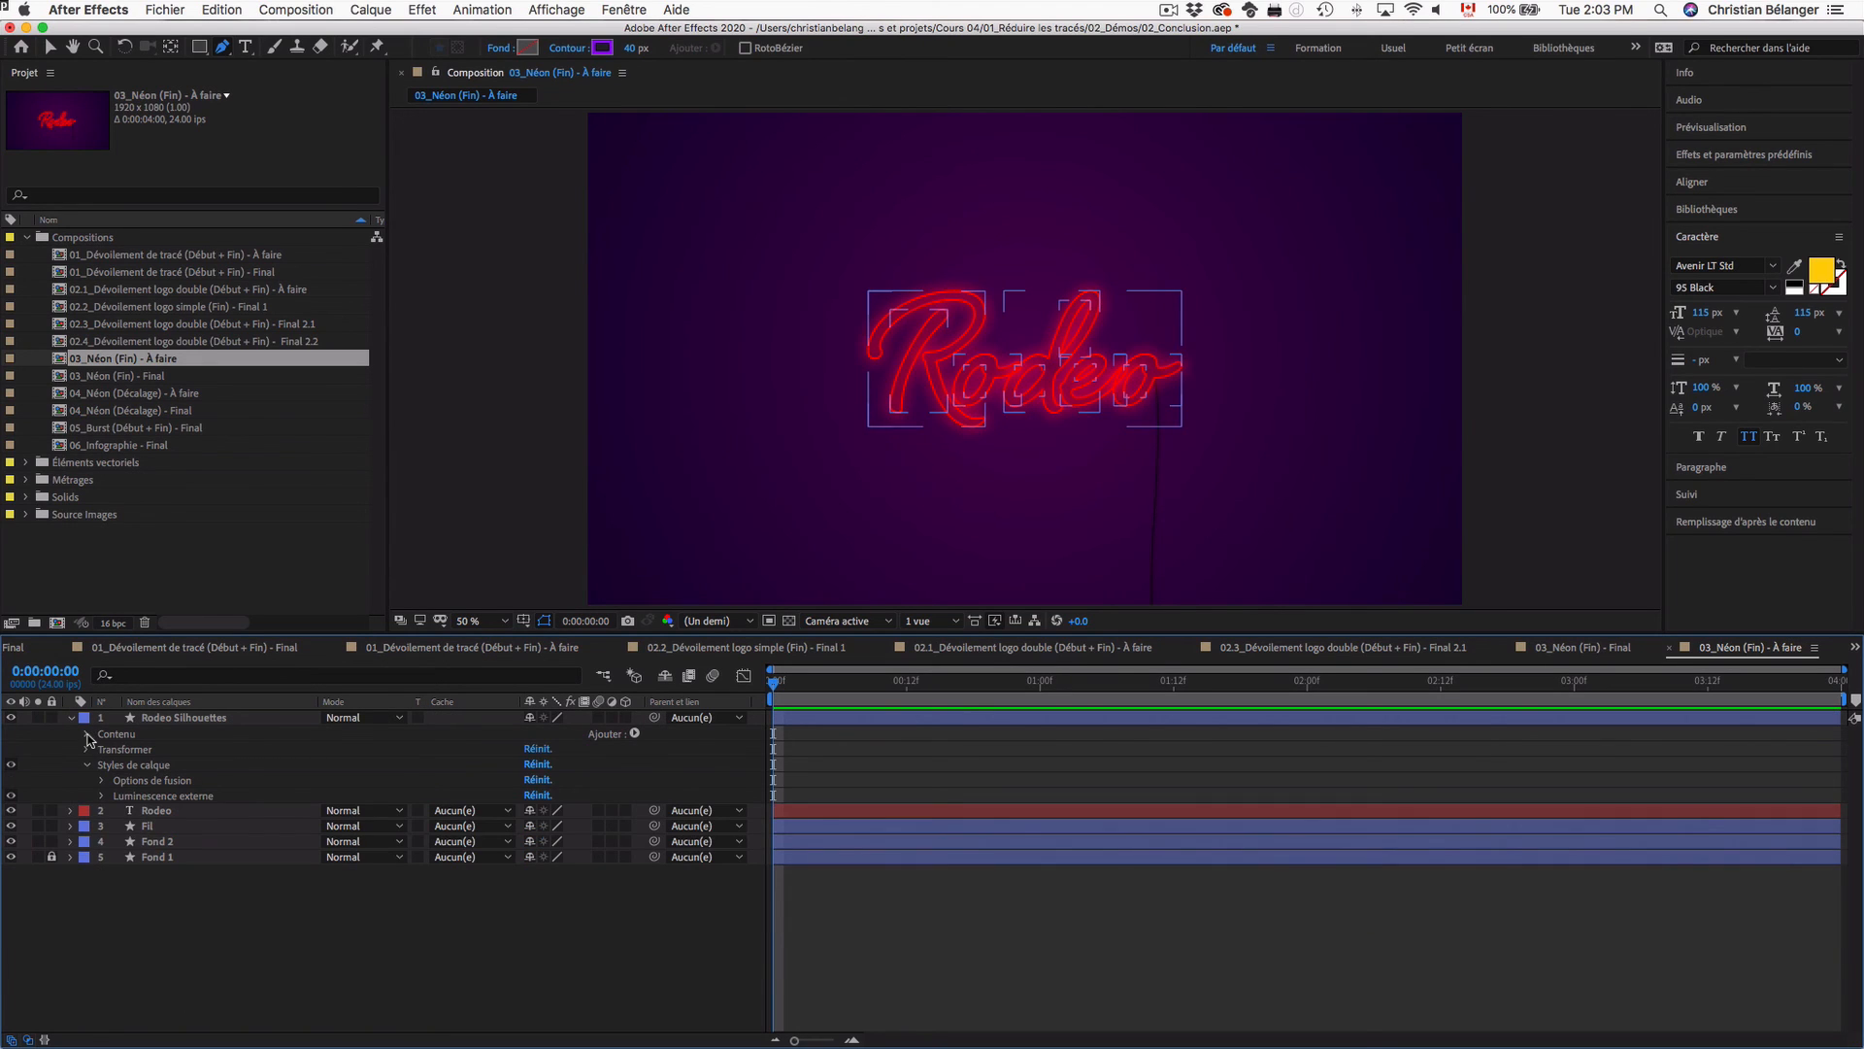
Step: Add a Réduire les tracés operator to the whole Contenu of the Rodeo Silhouettes layer, outside the individual letter groups
{"action": "left_click", "coordinate": [207, 720]}
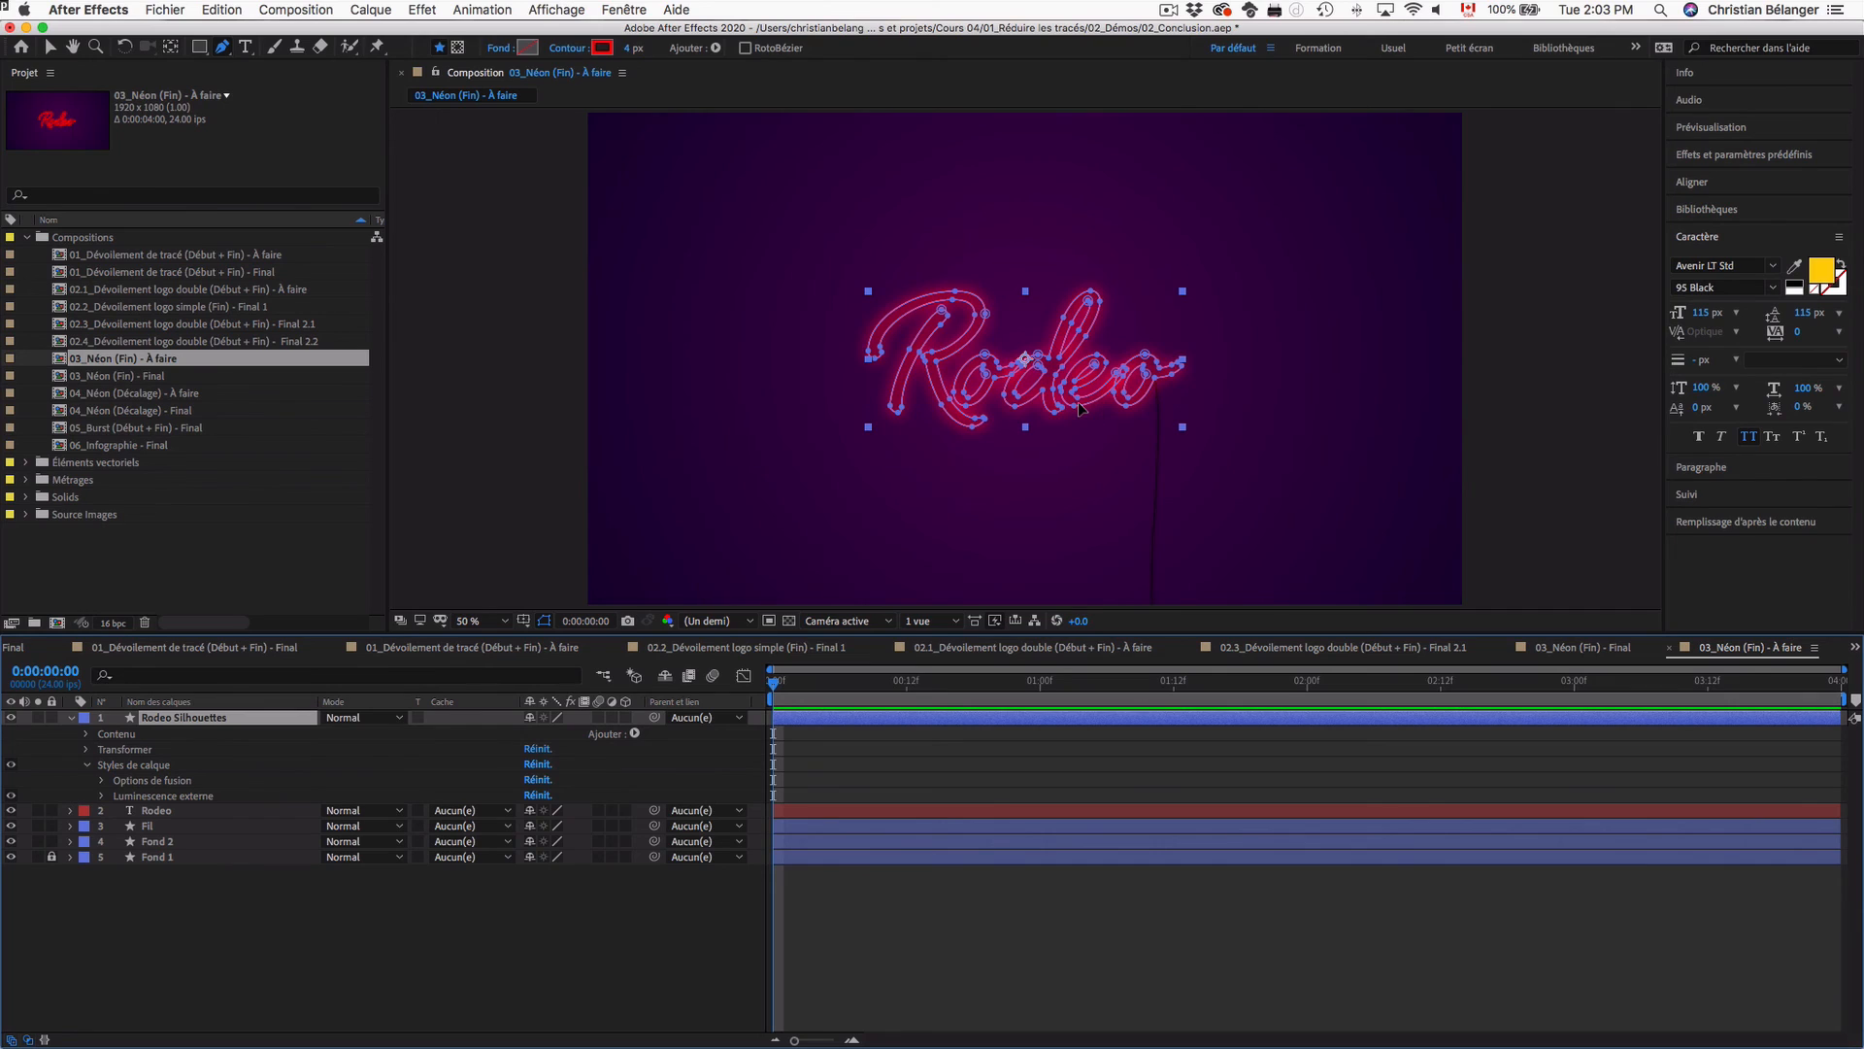
{"action": "key", "text": "v"}
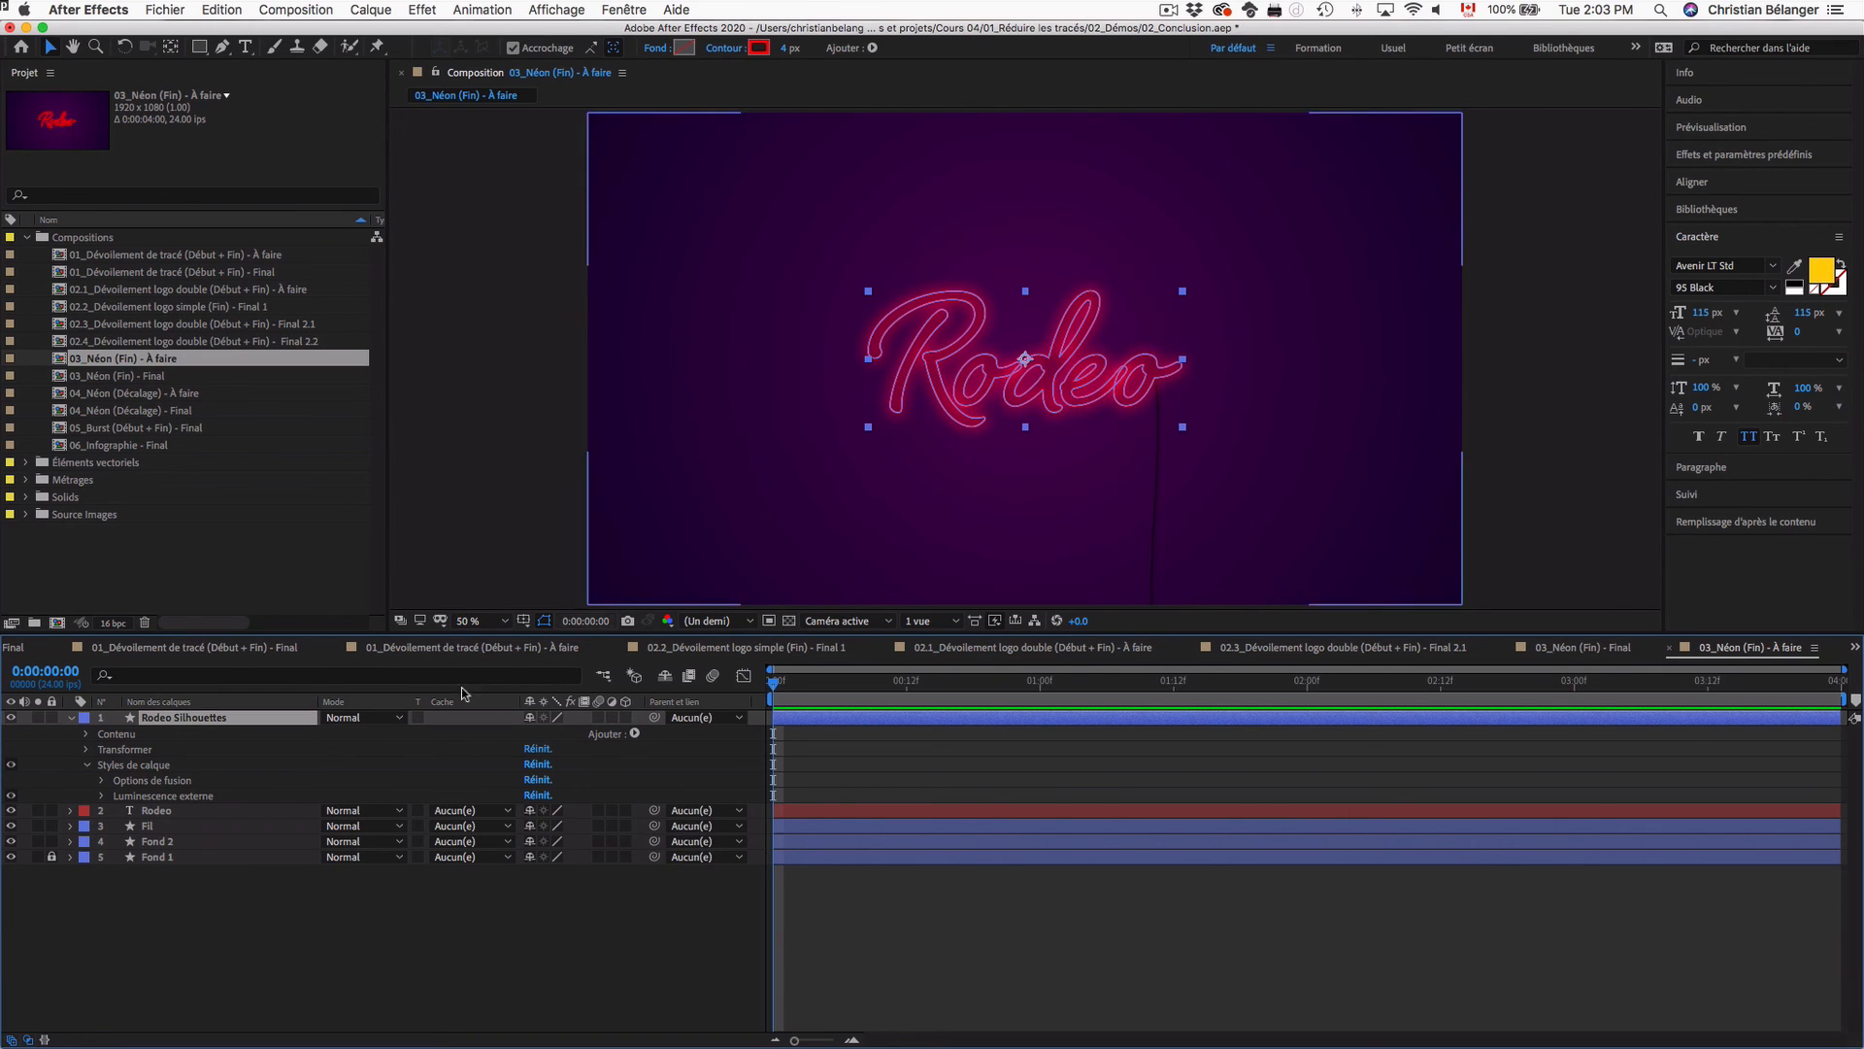
{"action": "left_click", "coordinate": [86, 765]}
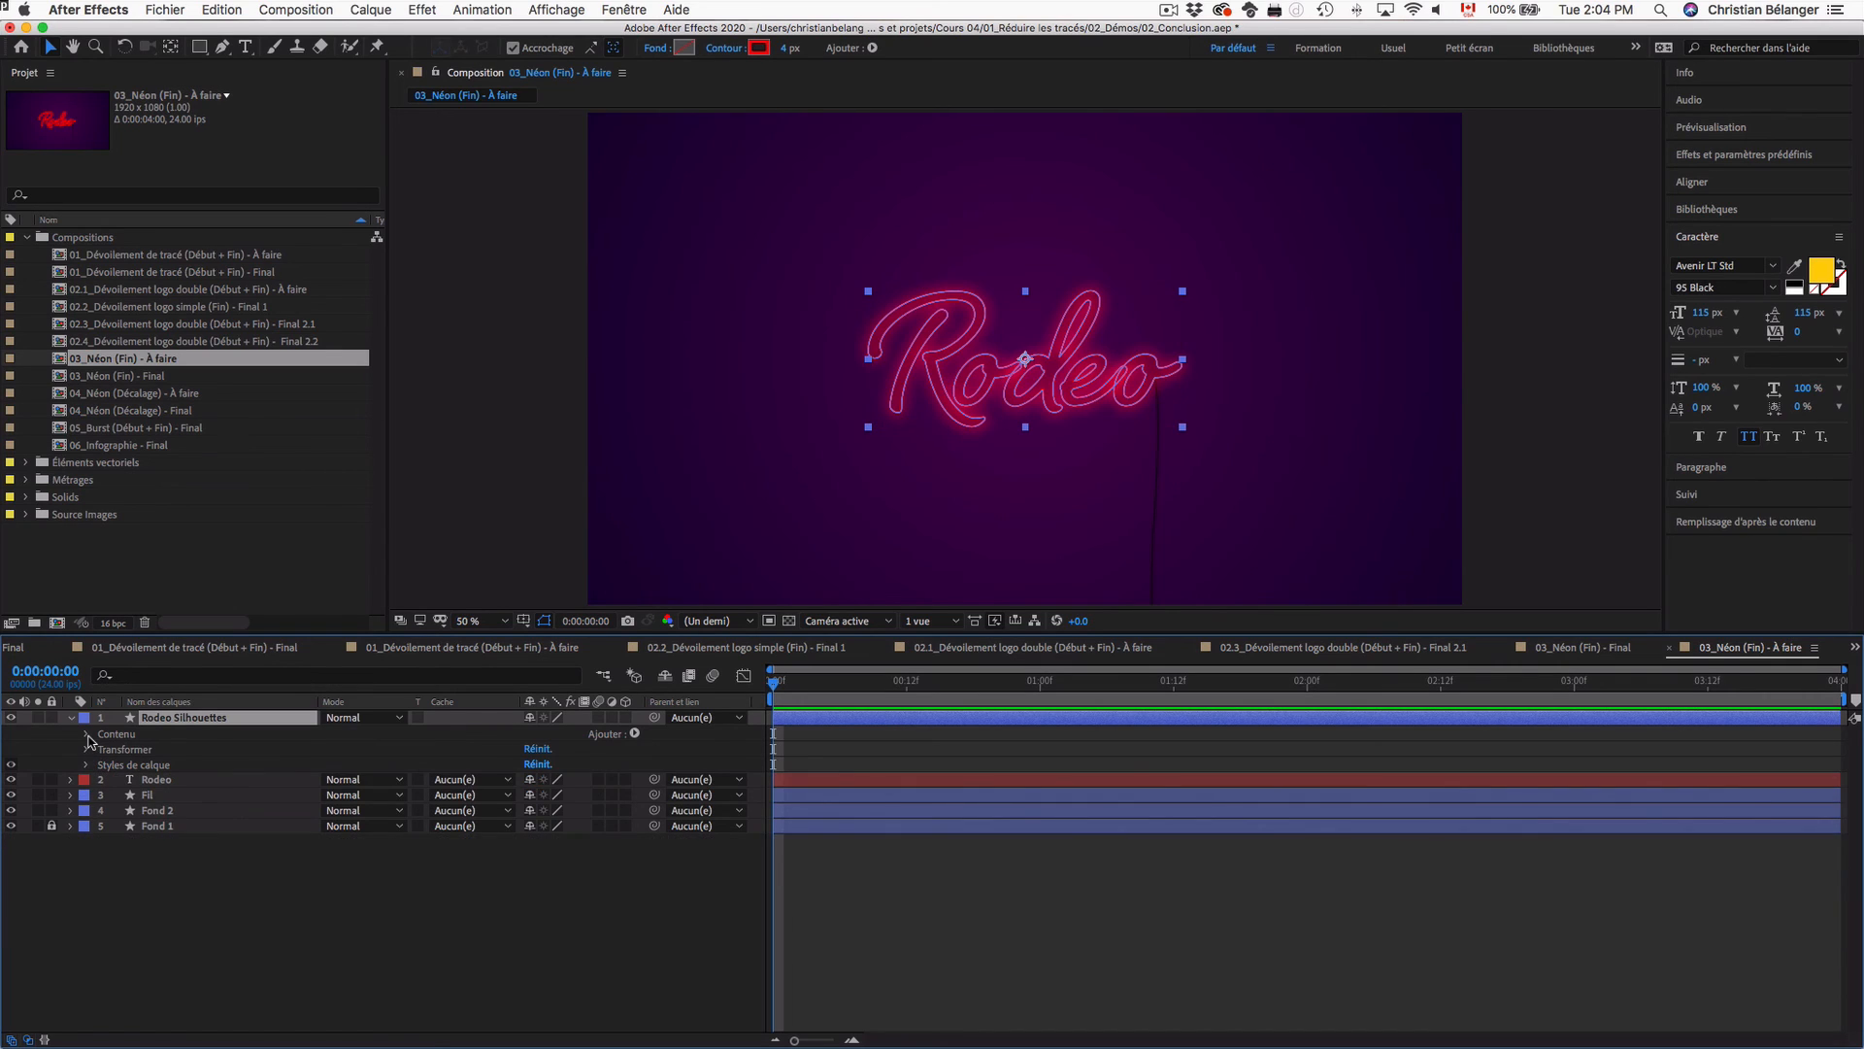
{"action": "left_click", "coordinate": [88, 735]}
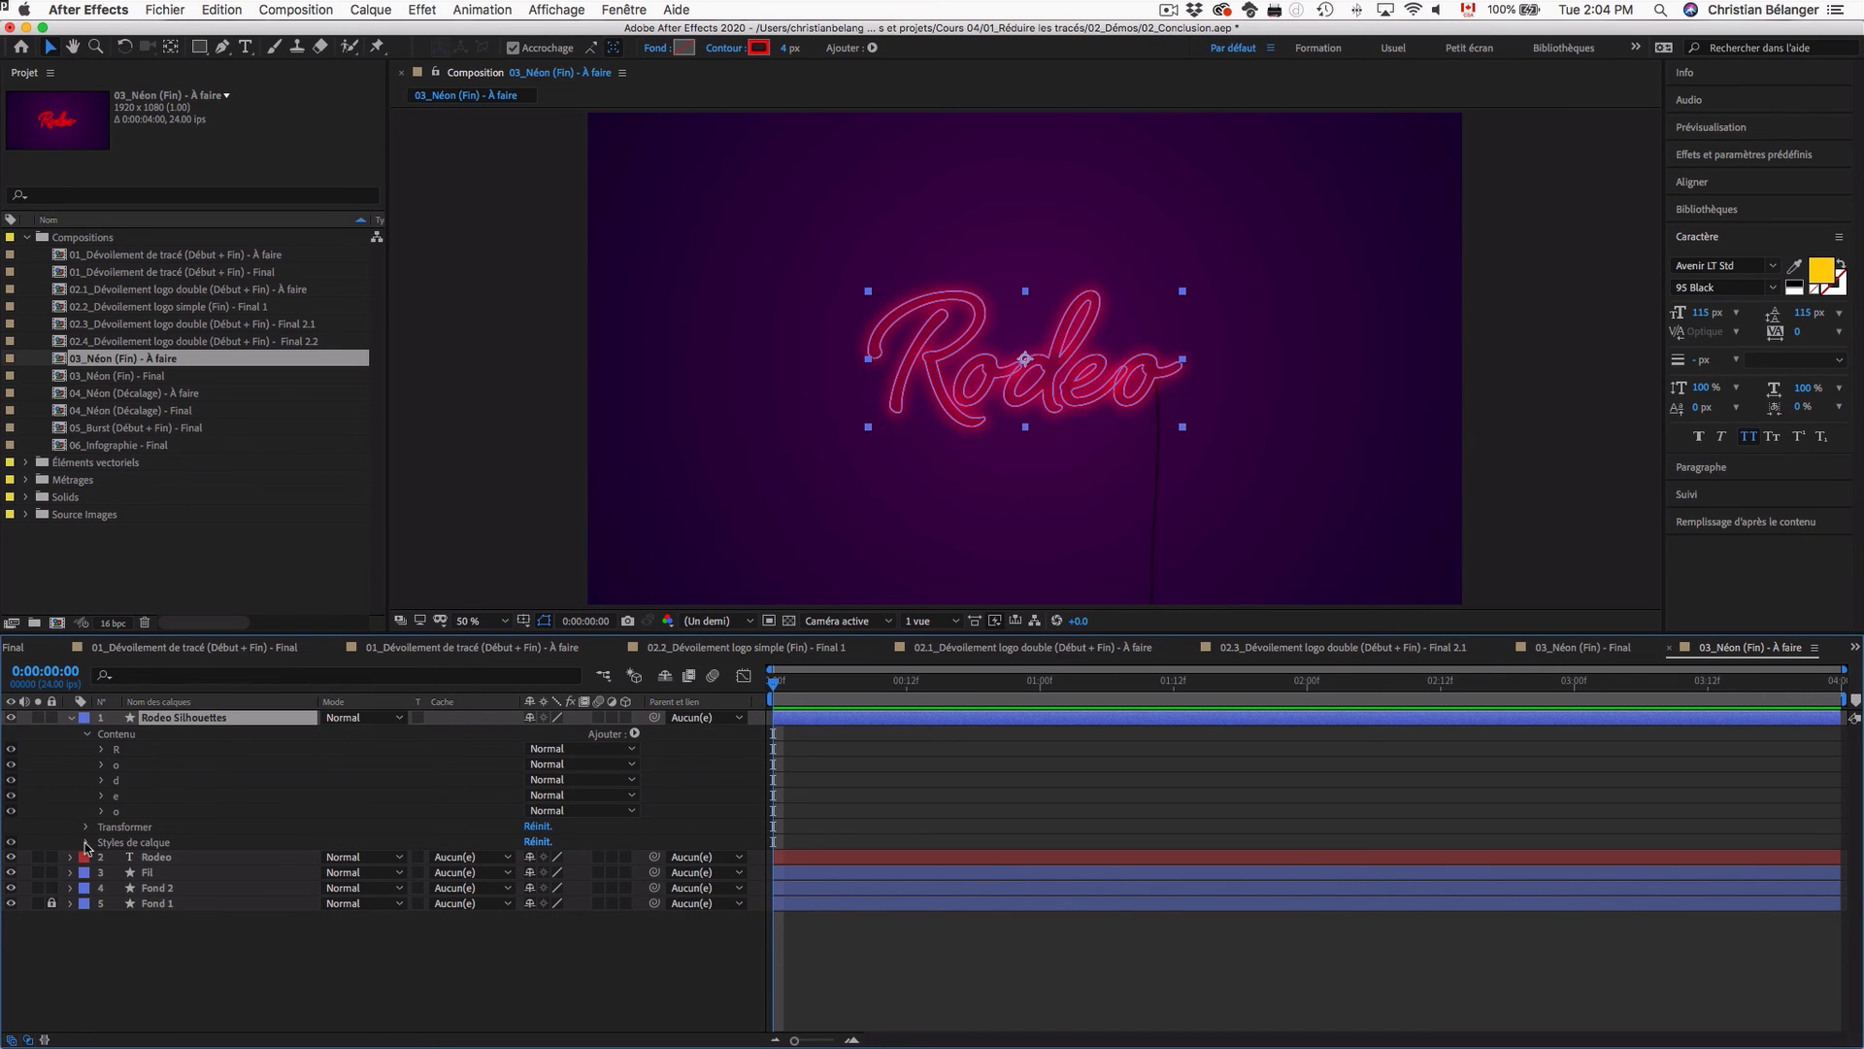
{"action": "left_click", "coordinate": [132, 736]}
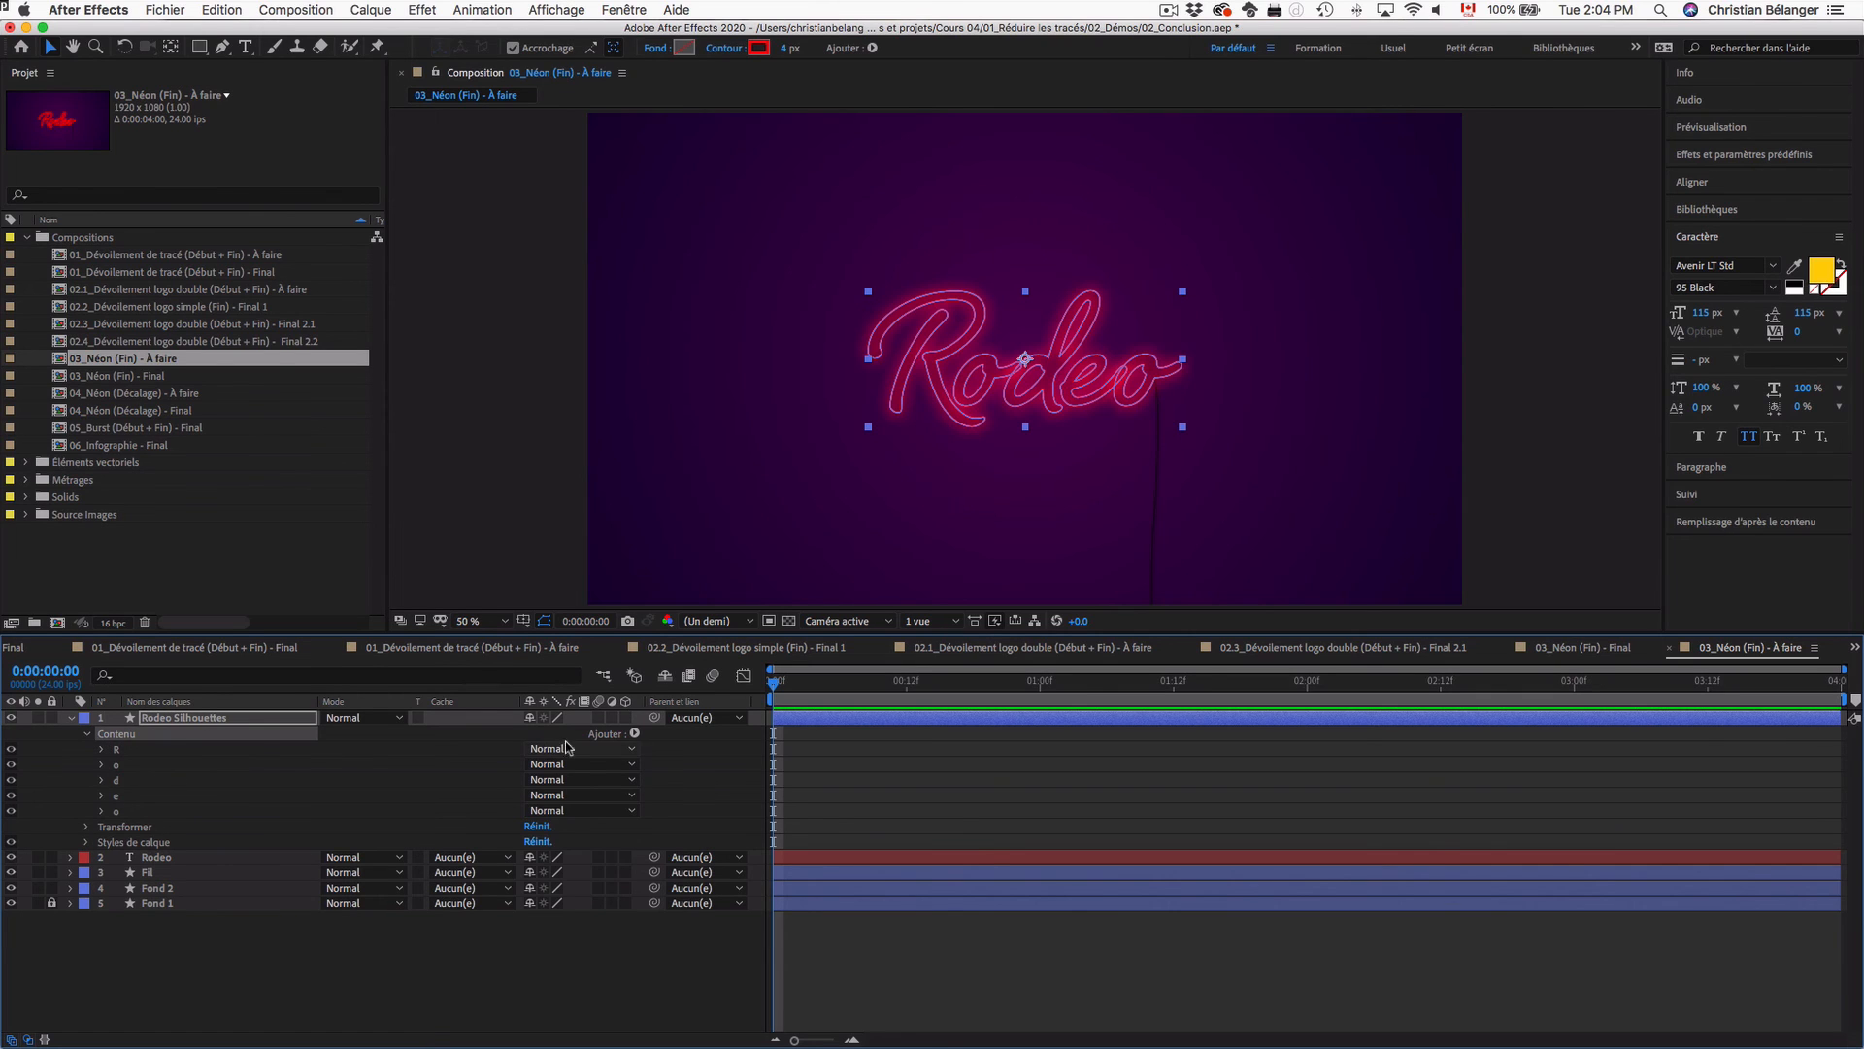
{"action": "left_click", "coordinate": [635, 734]}
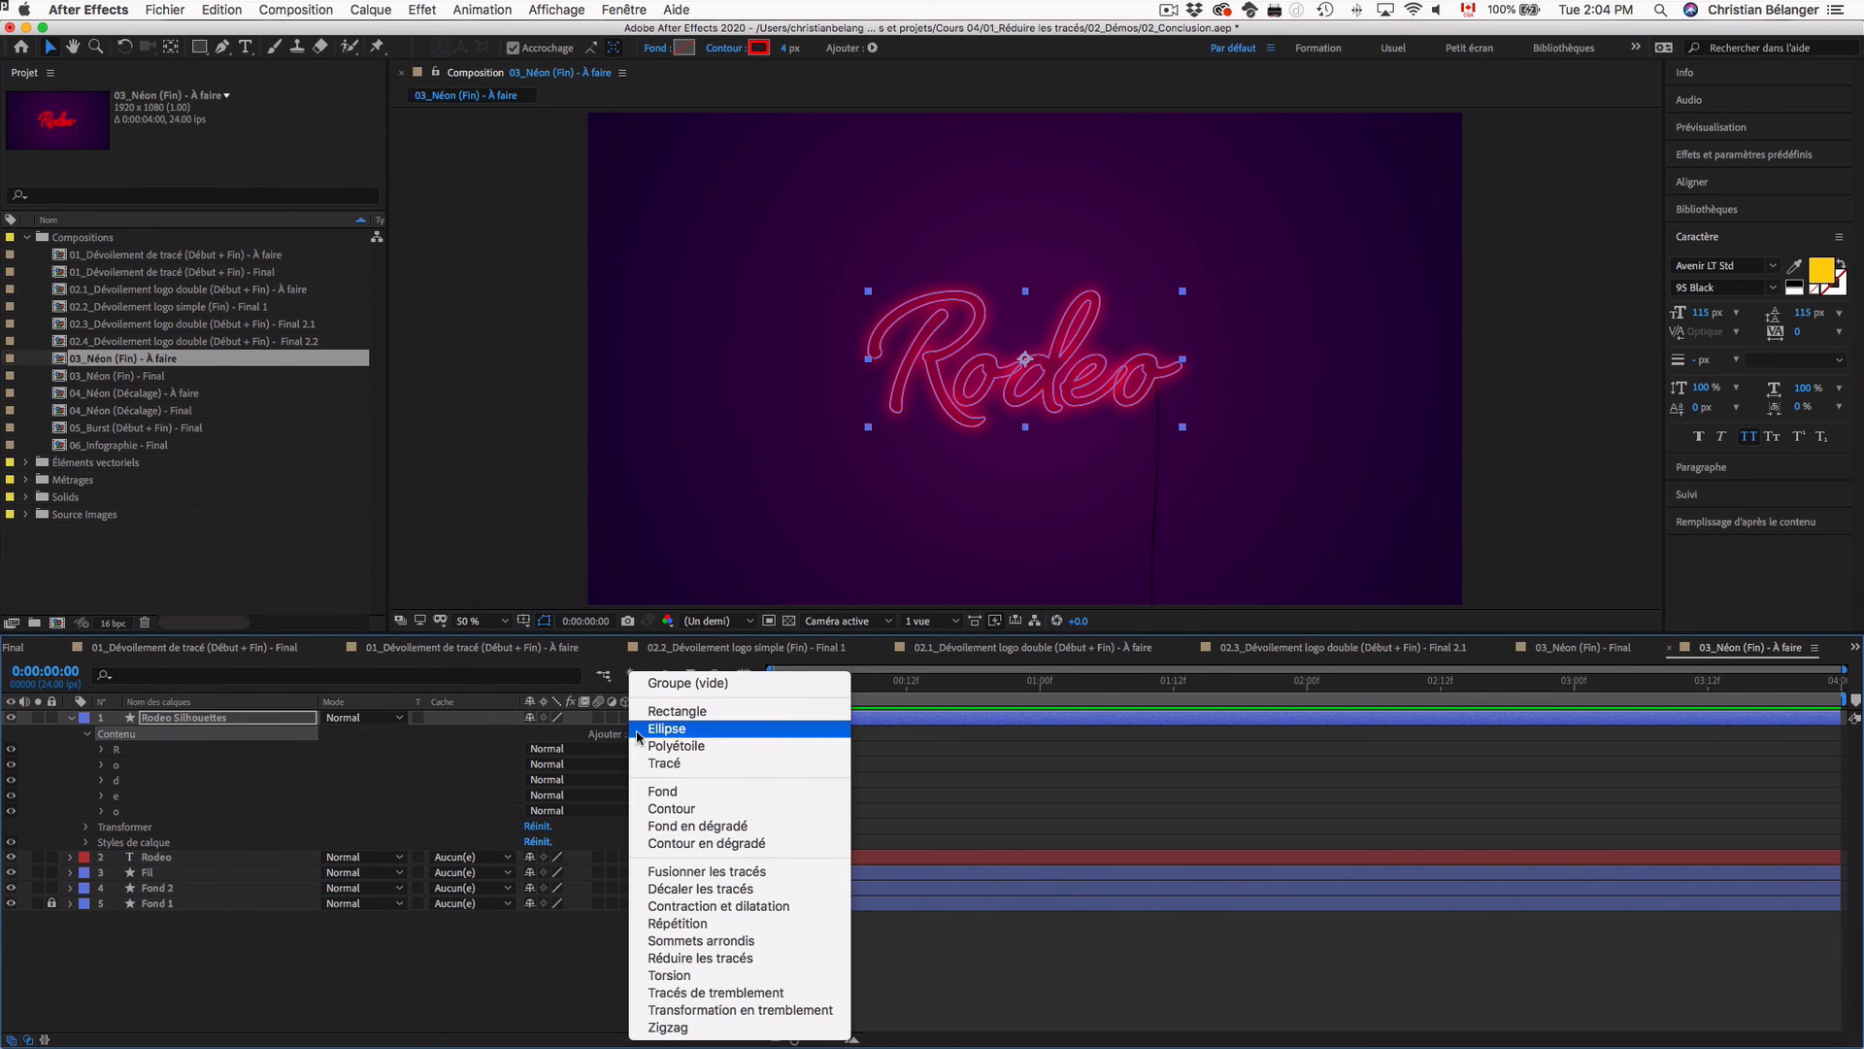
{"action": "left_click", "coordinate": [683, 958]}
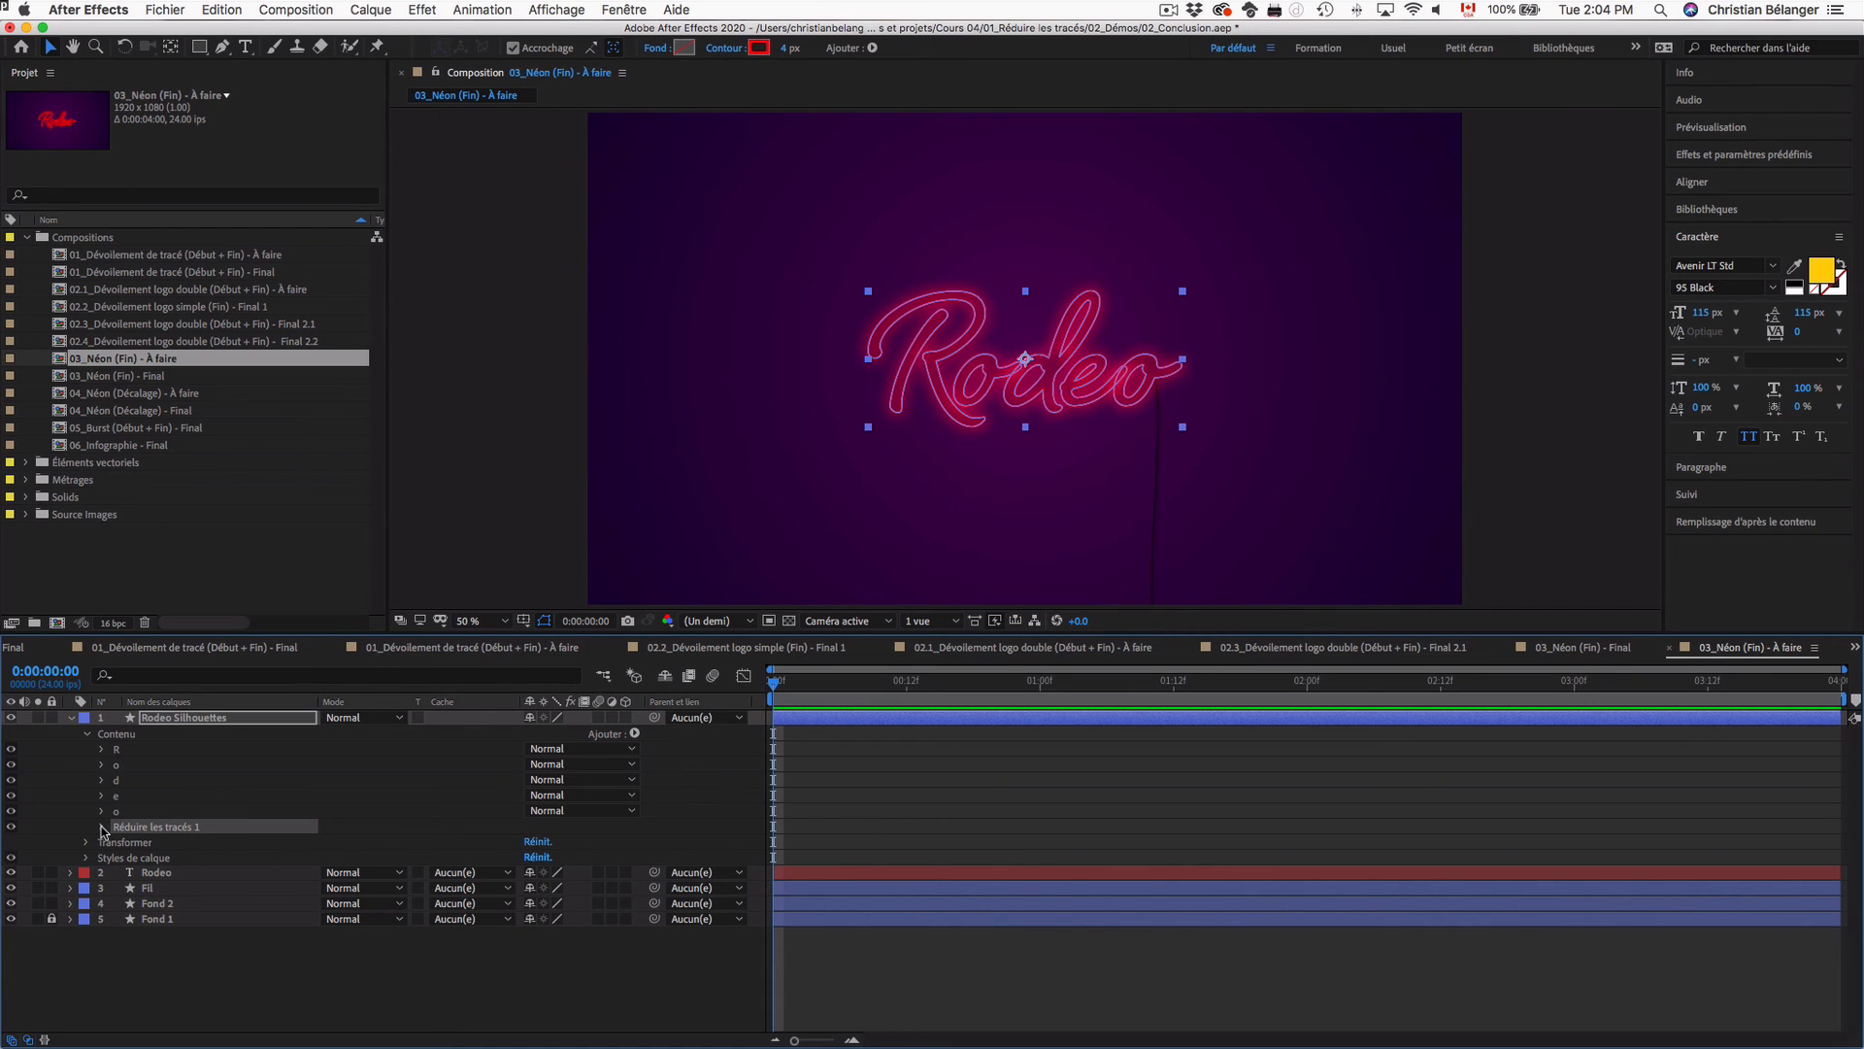
Step: Play the 03_Néon (Fin) - Final composition from the start as a reference, and return to 03_Néon (Fin) - À faire
{"action": "double_click", "coordinate": [131, 375]}
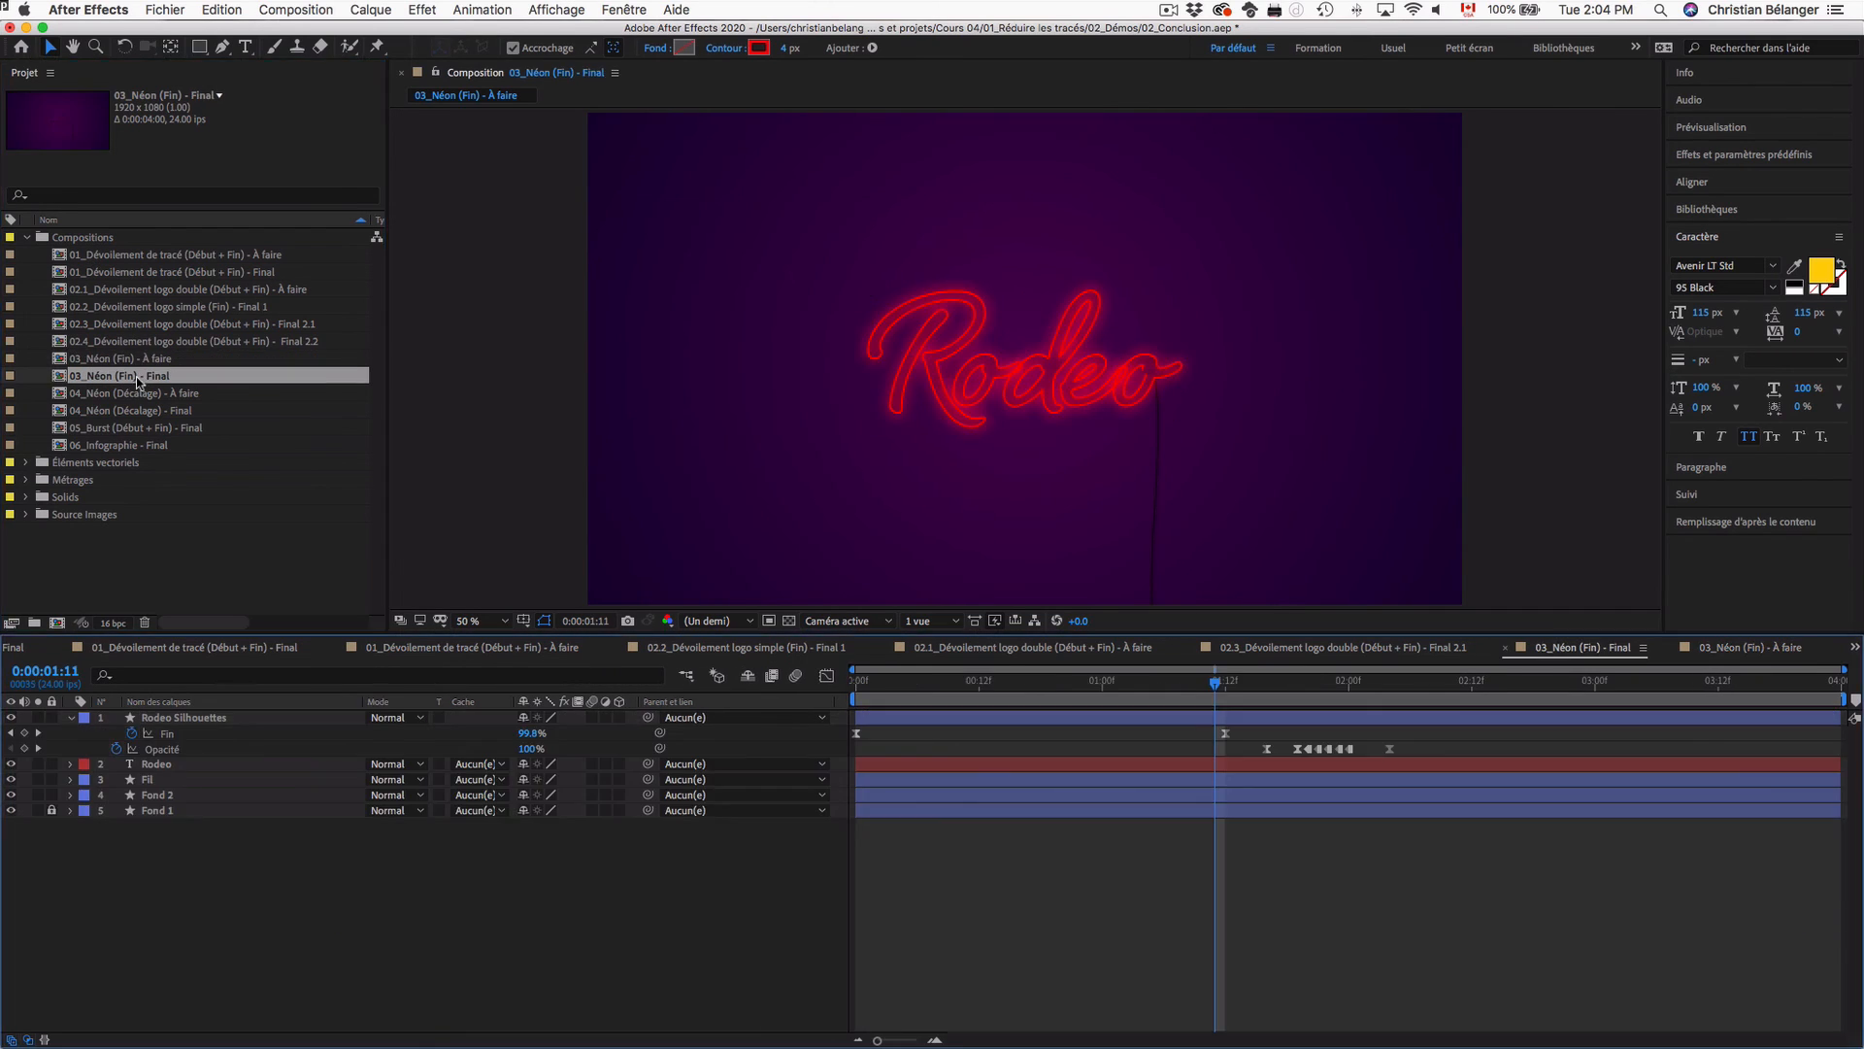
{"action": "key", "text": "Home"}
{"action": "key", "text": "space"}
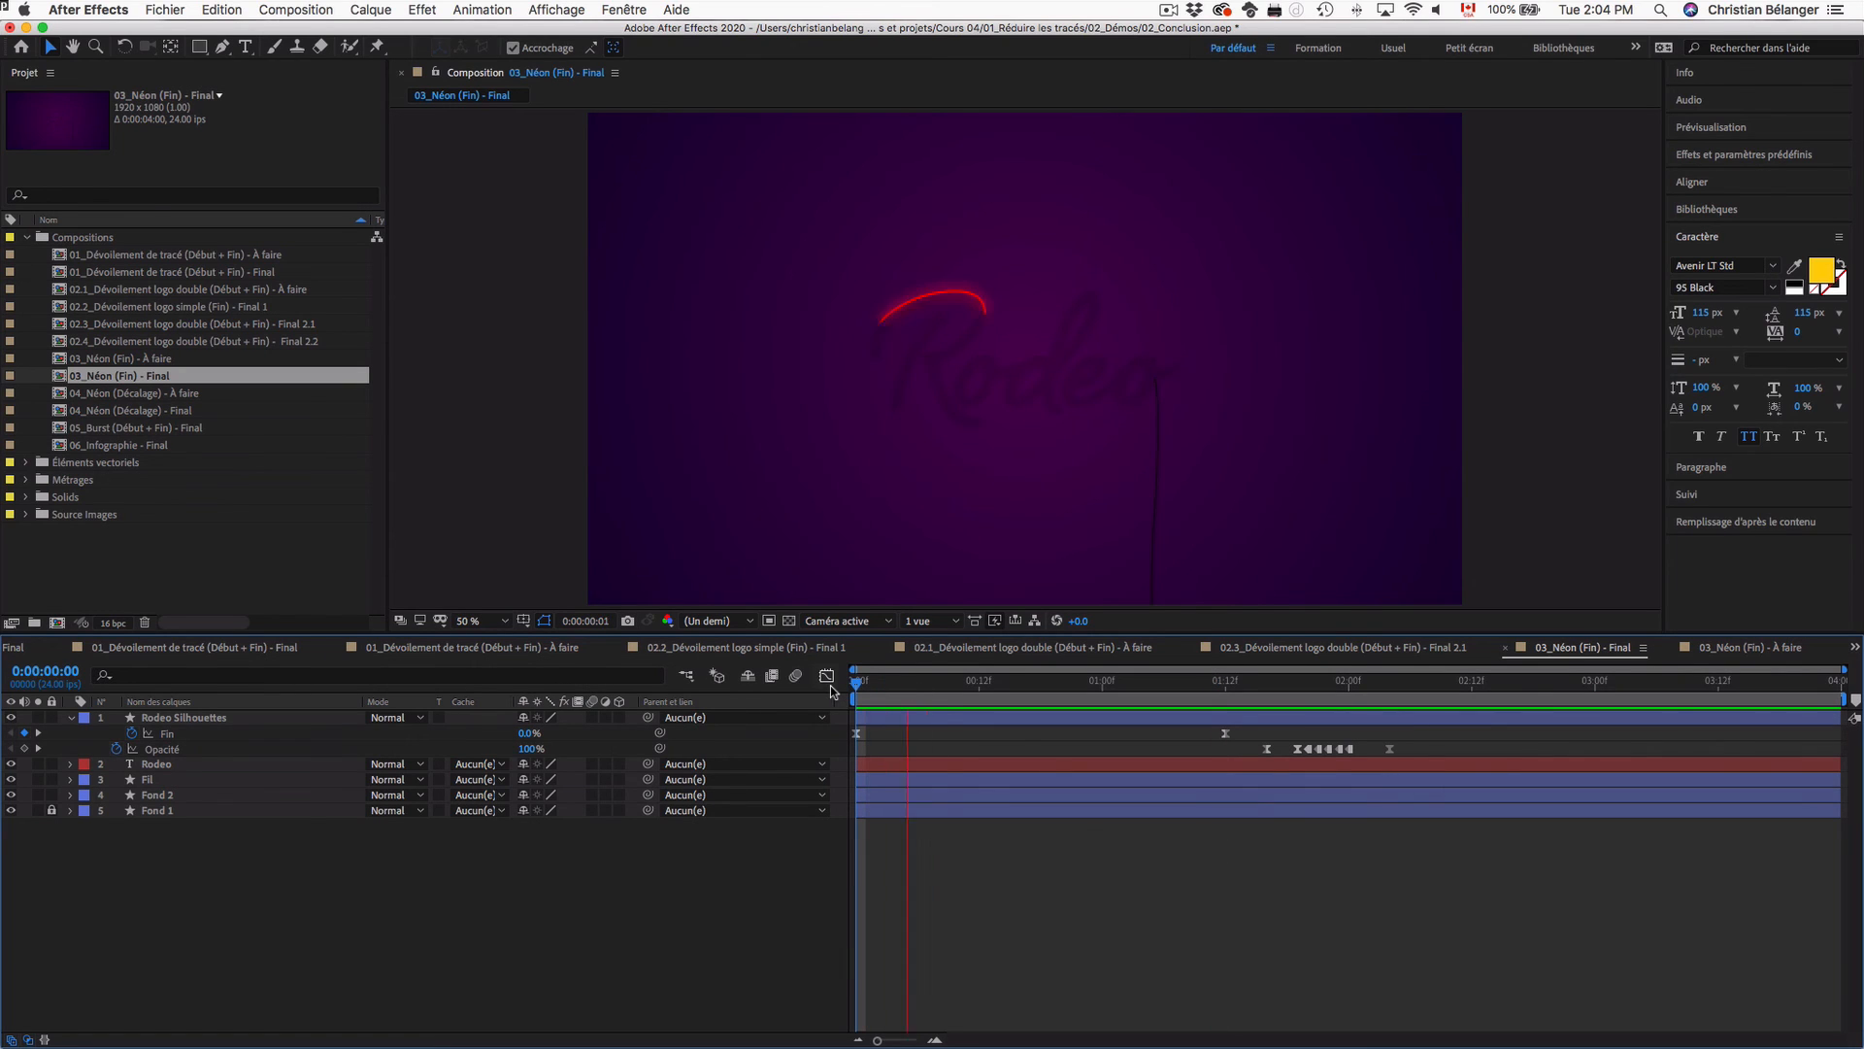
{"action": "key", "text": "space"}
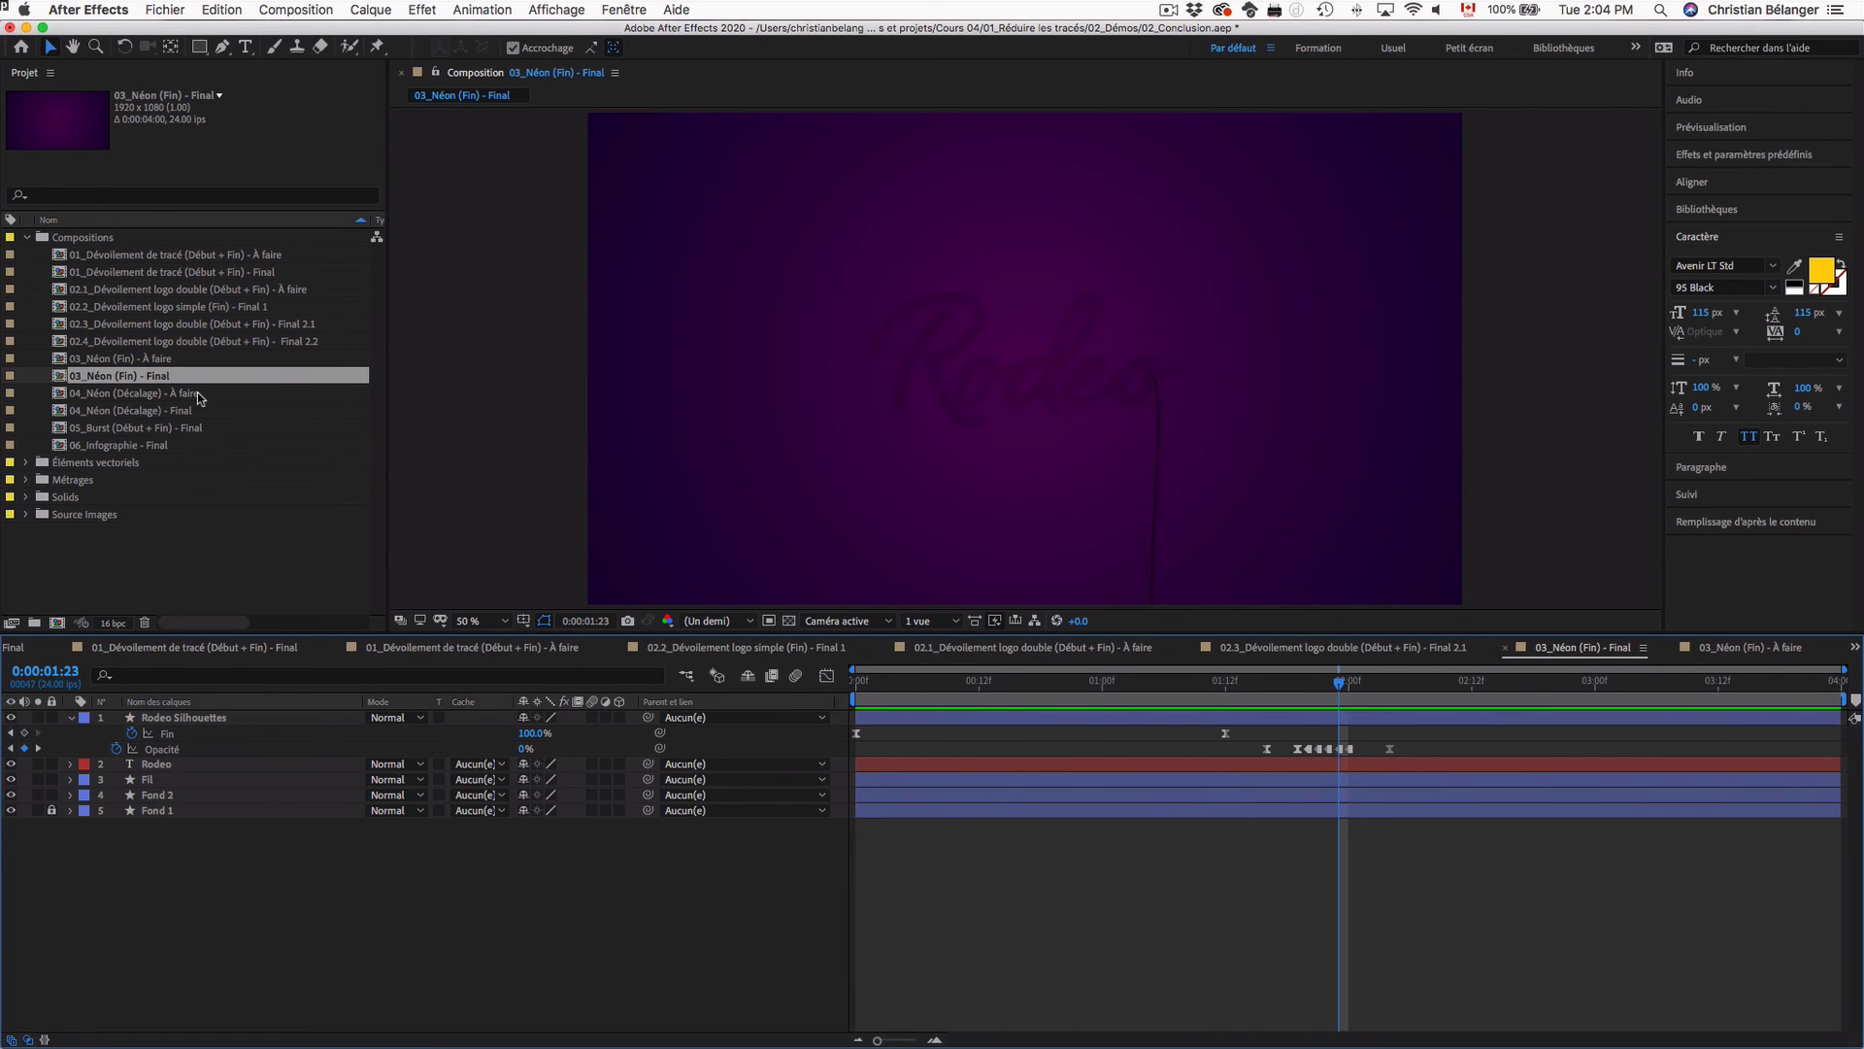
{"action": "double_click", "coordinate": [168, 359]}
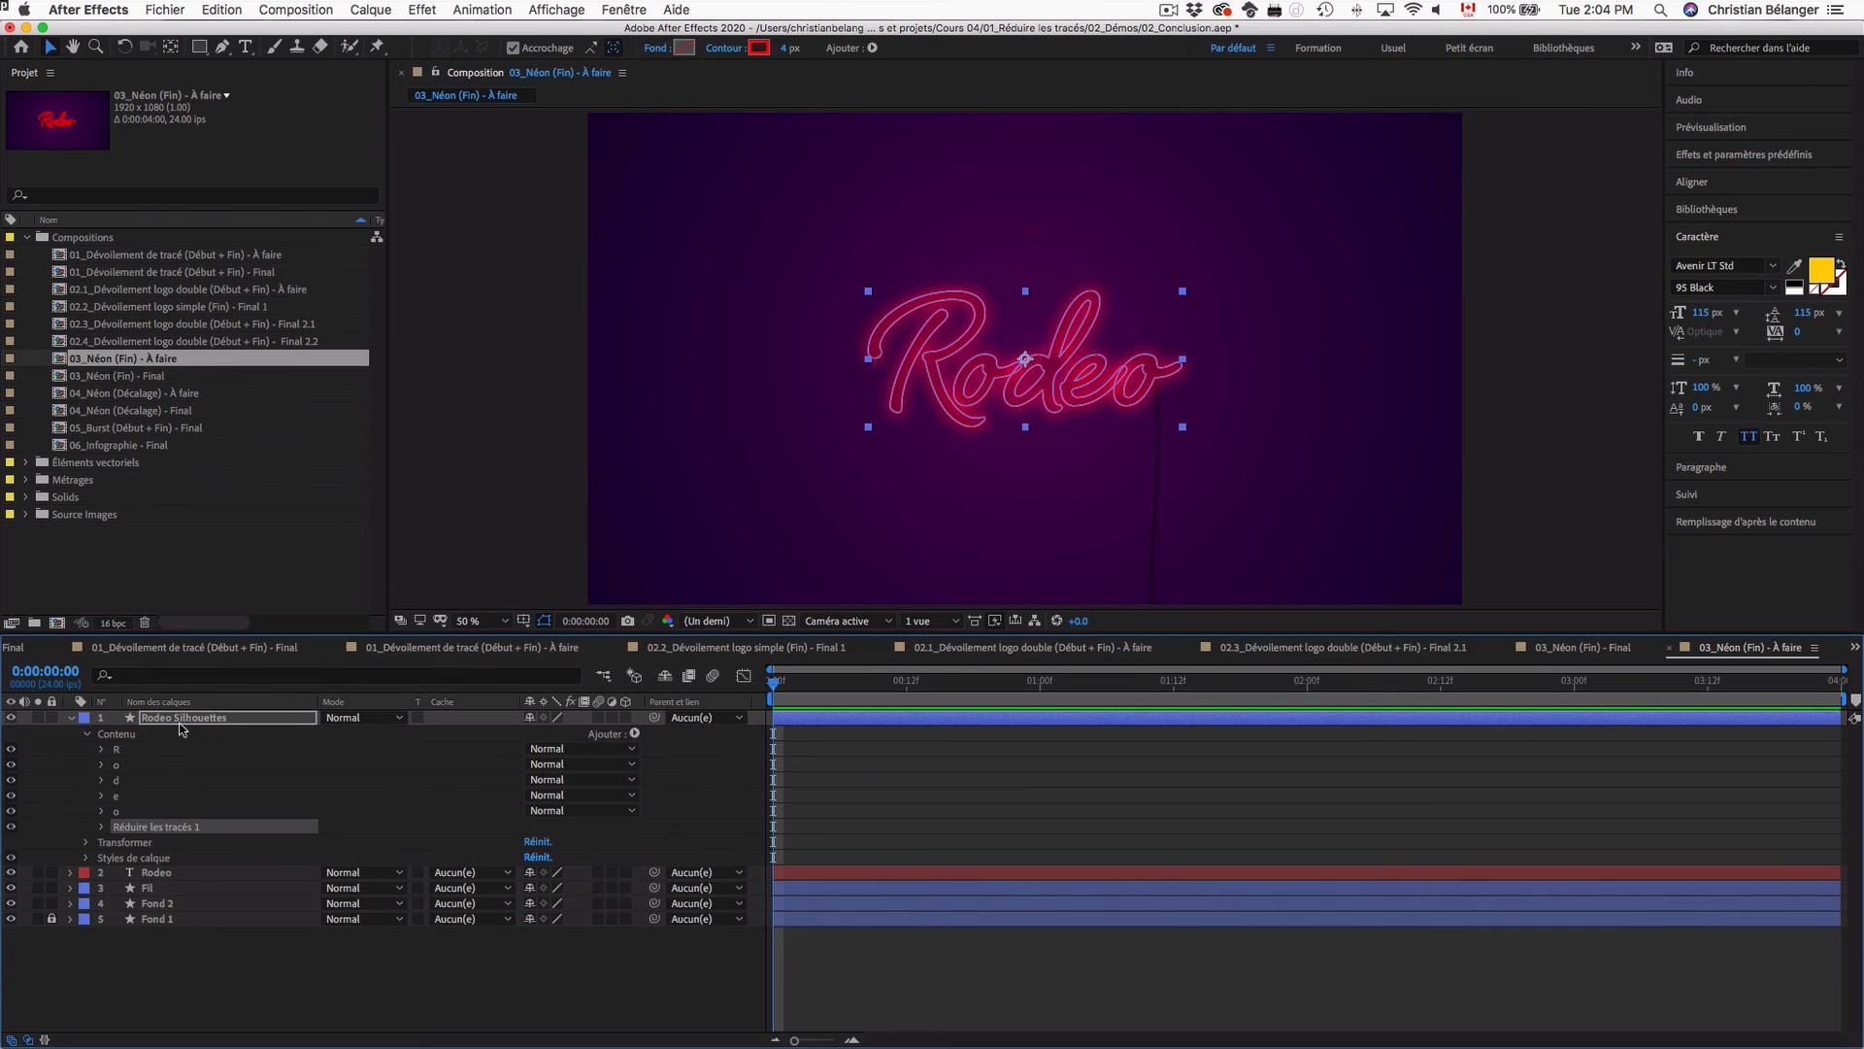
Step: Set Fin of Réduire les tracés 1 to 0% and start keyframing it at 0:00:00:00
{"action": "left_click", "coordinate": [102, 828]}
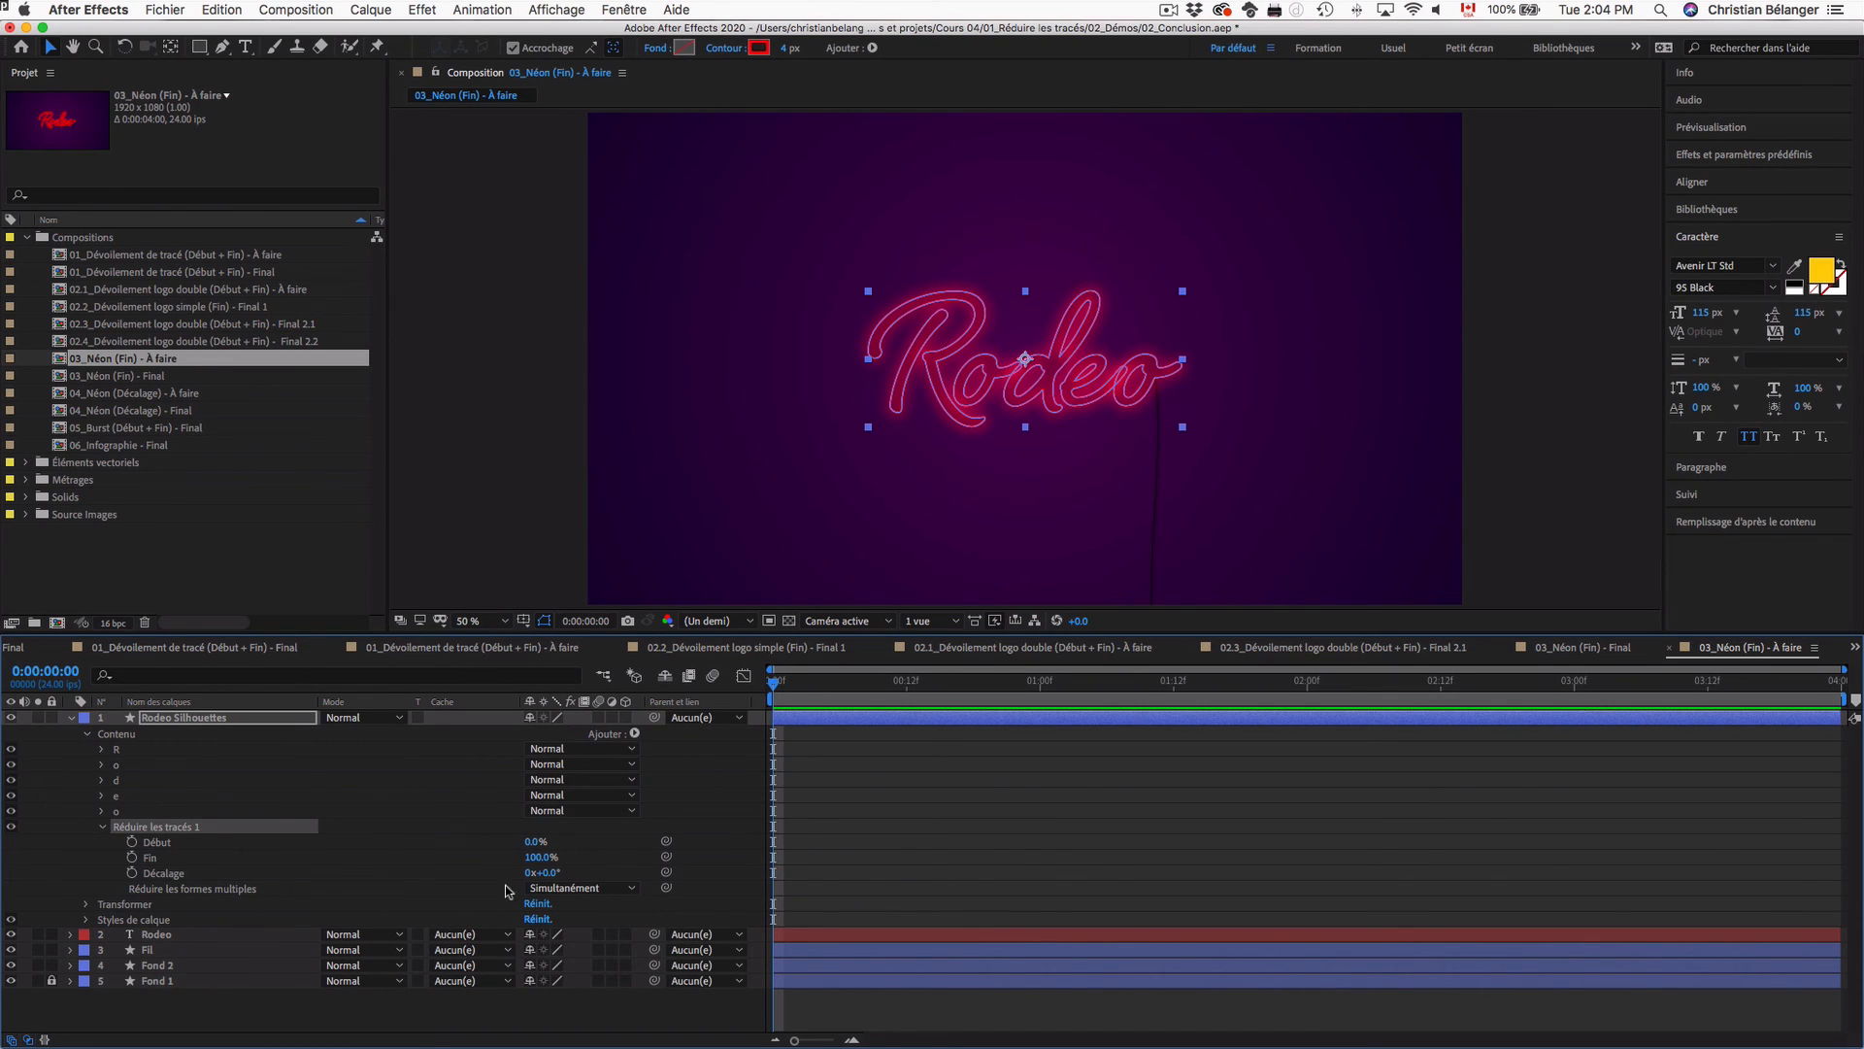
{"action": "left_click", "coordinate": [540, 857]}
{"action": "type", "text": "0"}
{"action": "key", "text": "Return"}
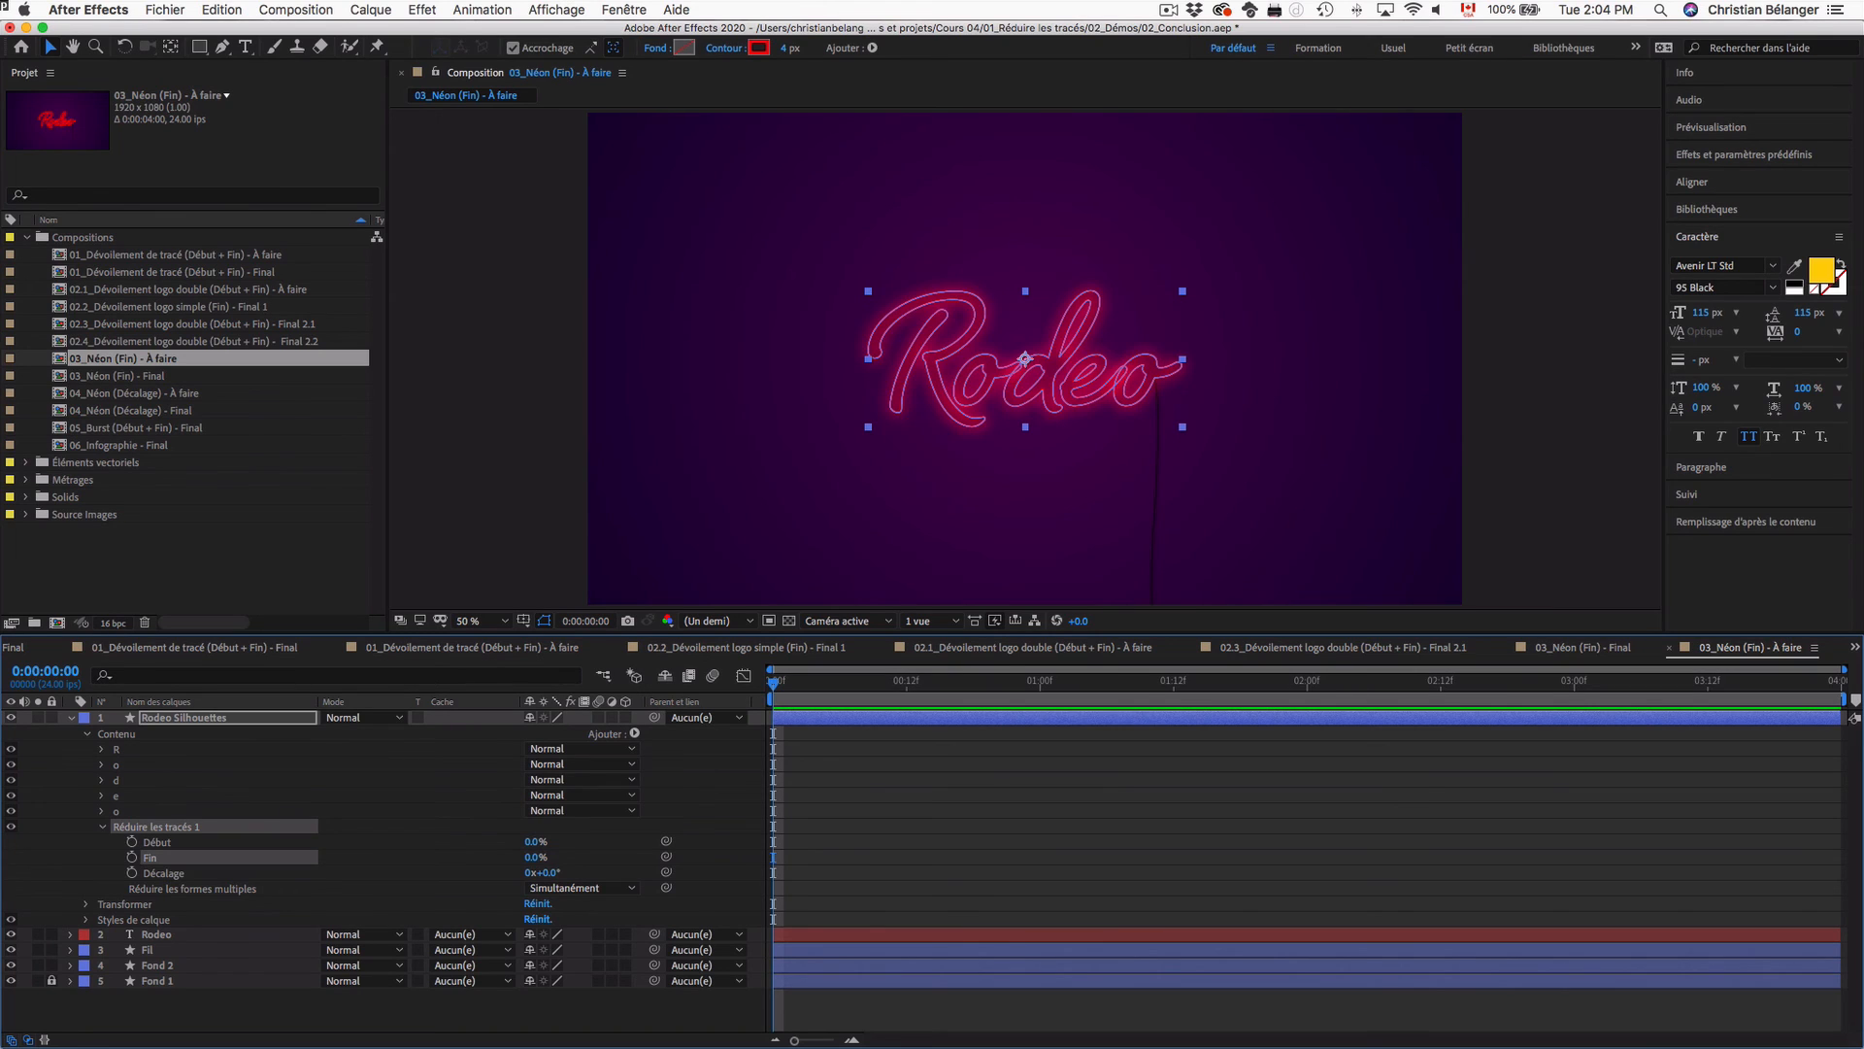
{"action": "left_click", "coordinate": [132, 858]}
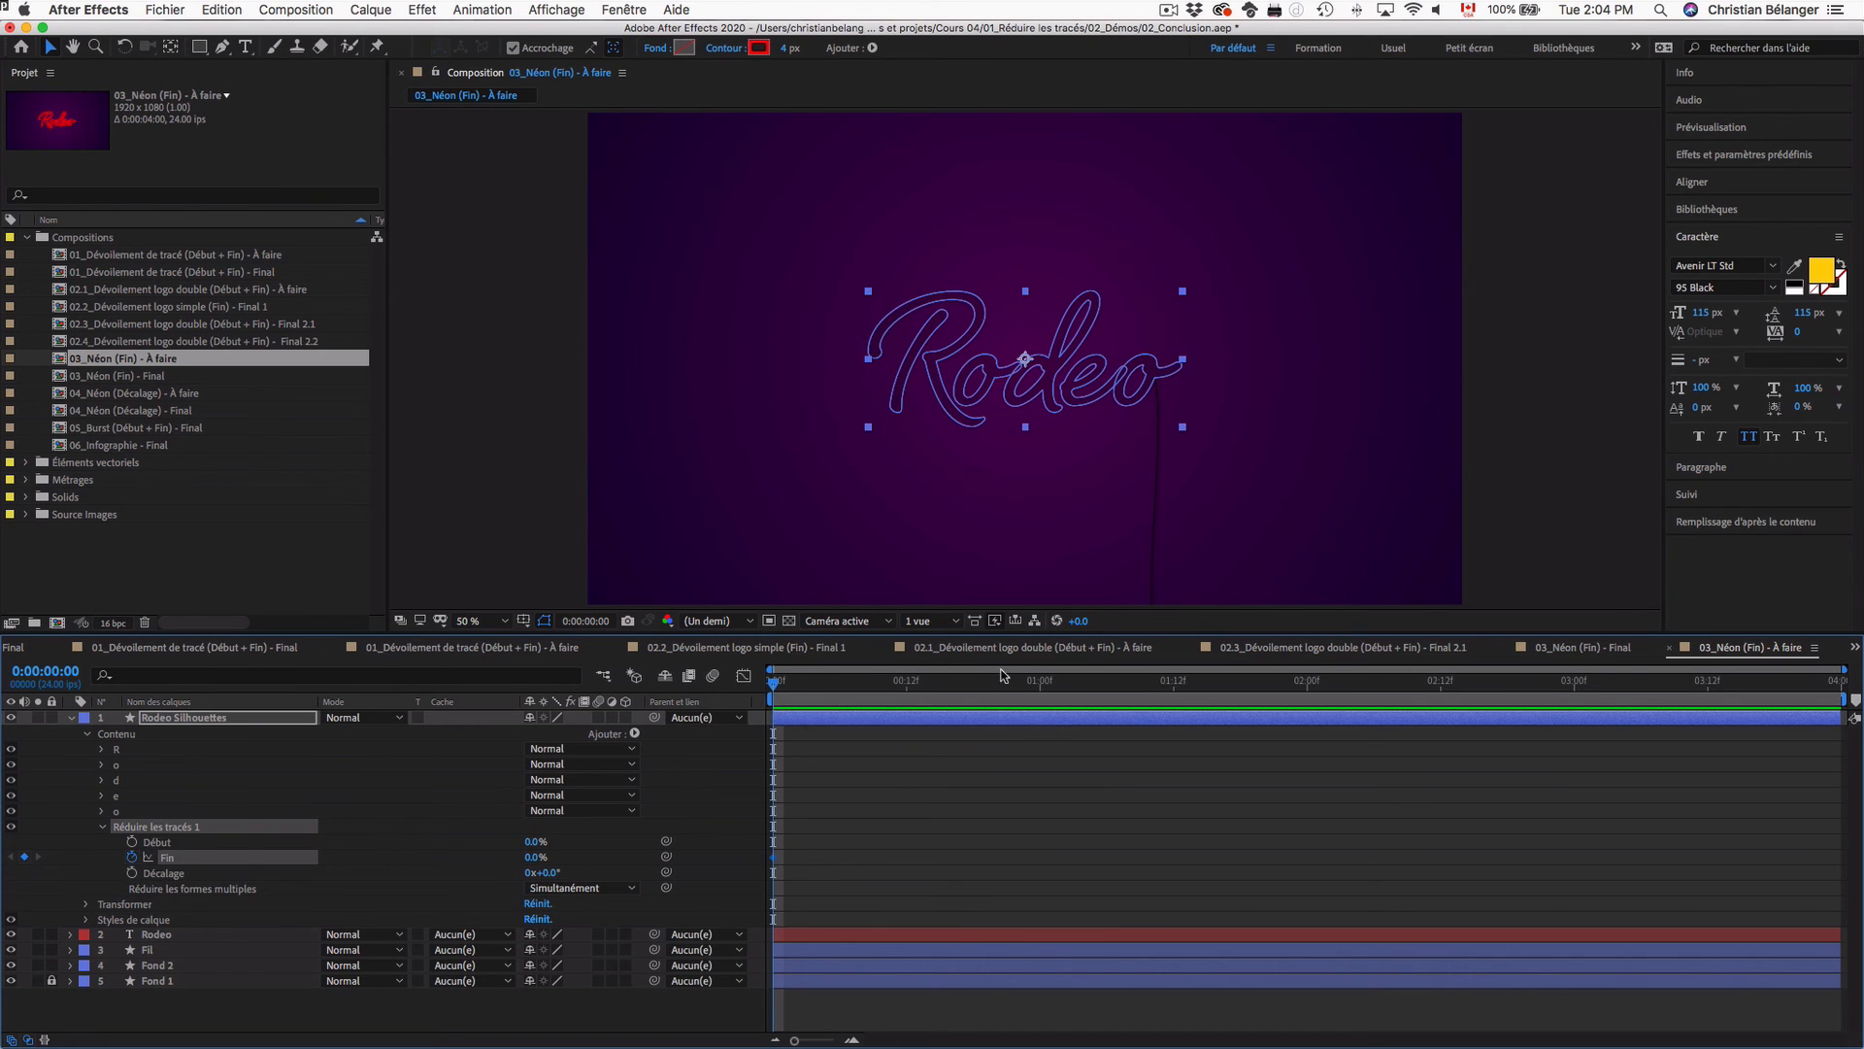
Step: Keyframe Fin at 100% at 0:00:01:00 and play the neon reveal from the start
{"action": "left_click_drag", "start_coordinate": [1029, 679], "coordinate": [1040, 680]}
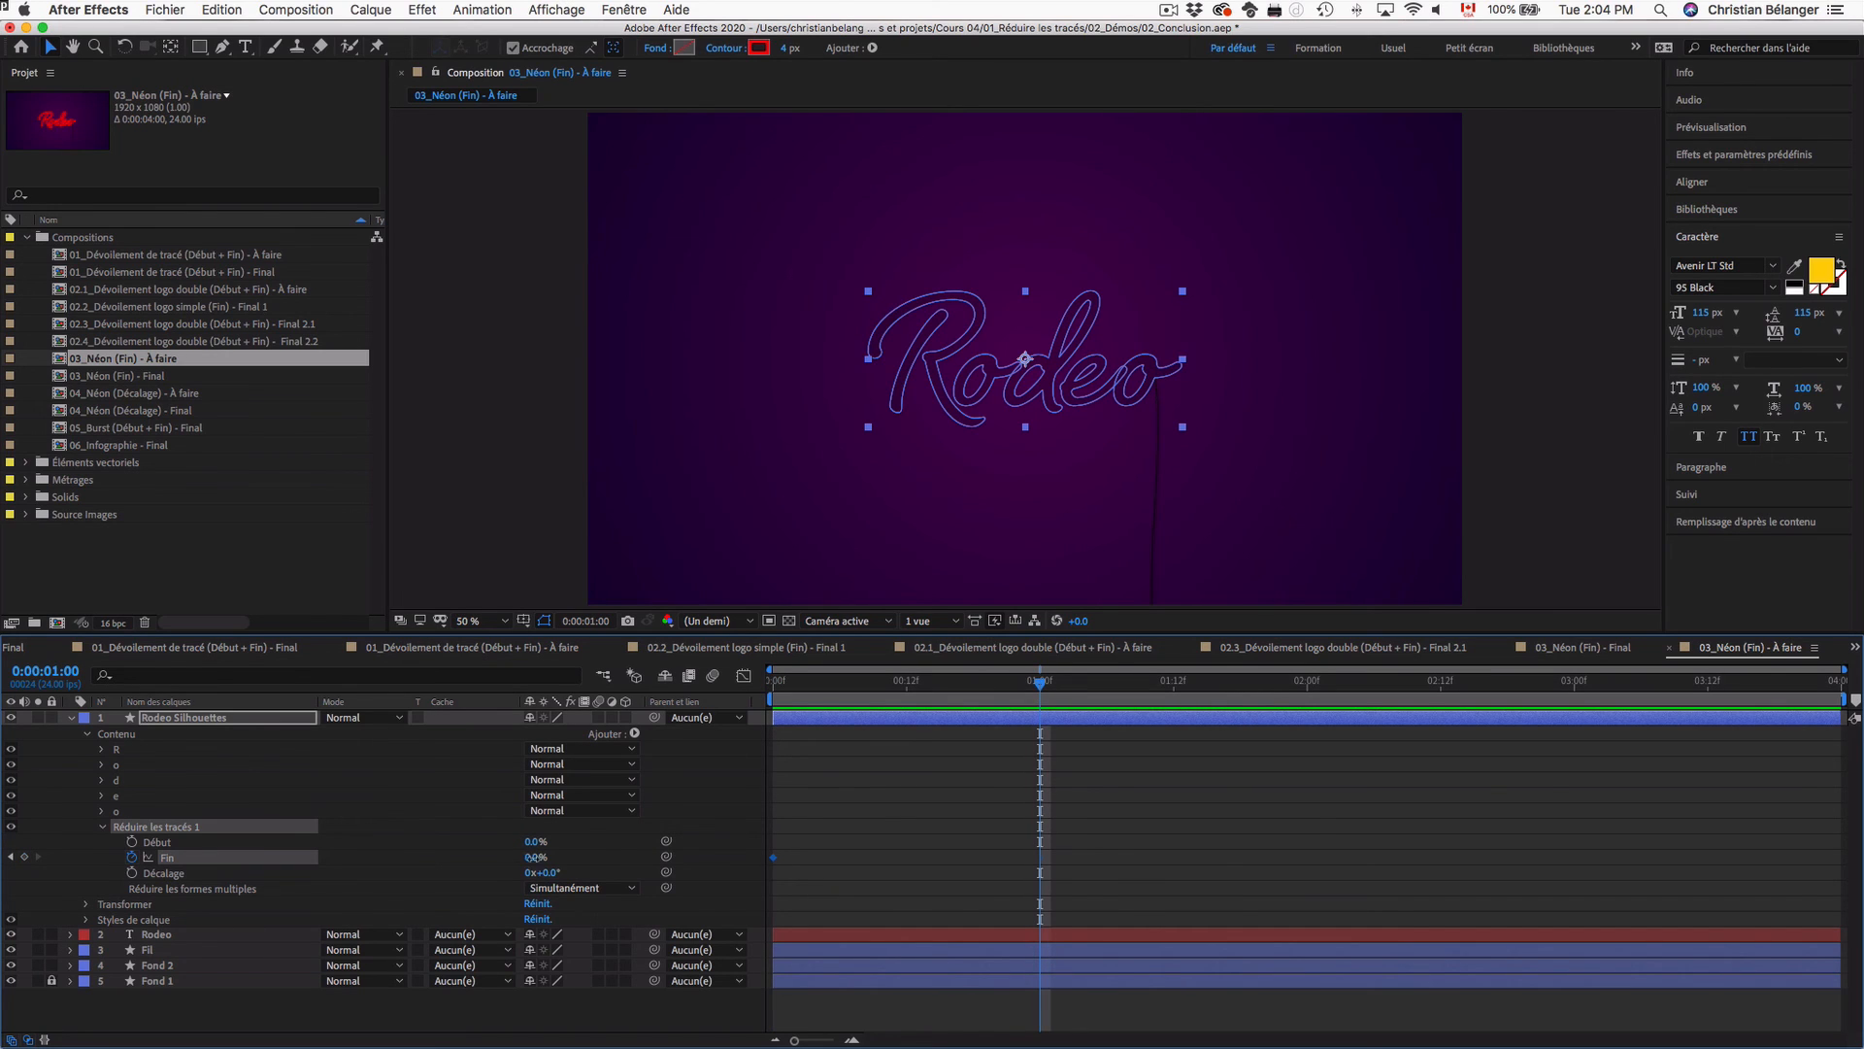
{"action": "left_click_drag", "start_coordinate": [535, 856], "coordinate": [733, 861]}
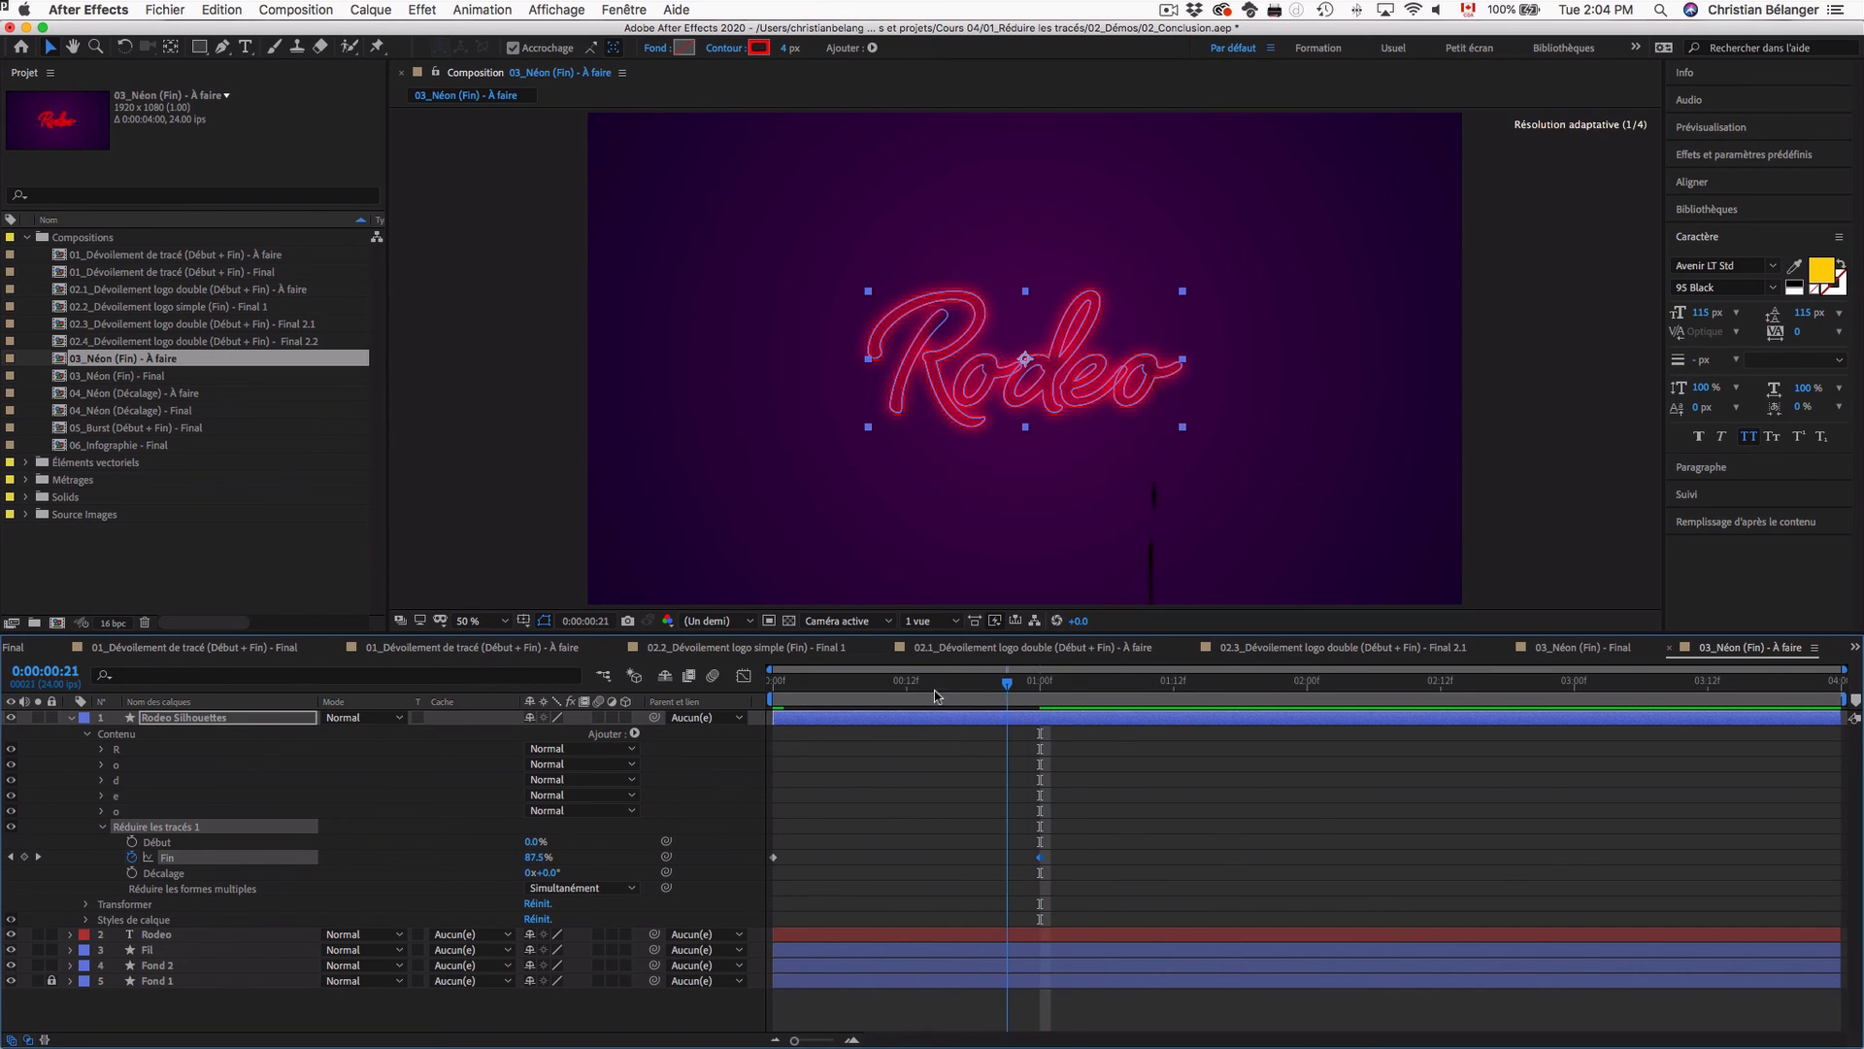
{"action": "key", "text": "Home"}
{"action": "key", "text": "space"}
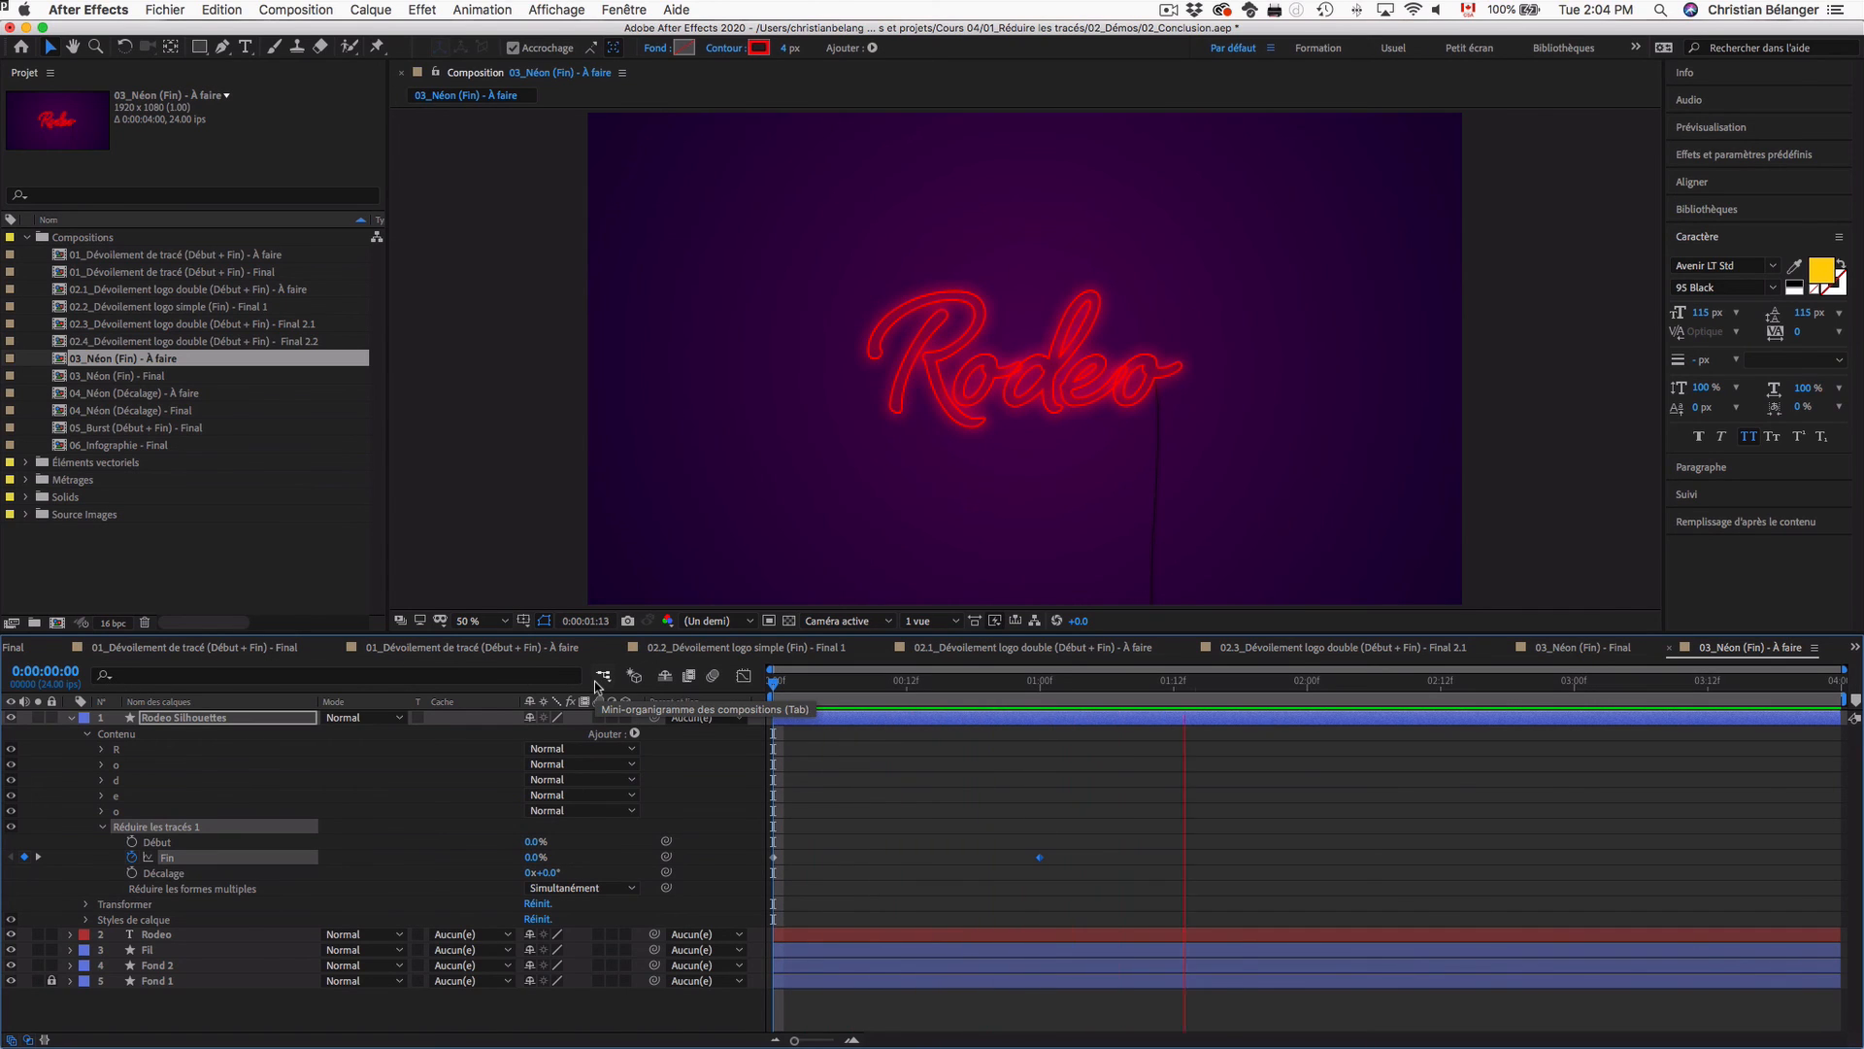
{"action": "key", "text": "space"}
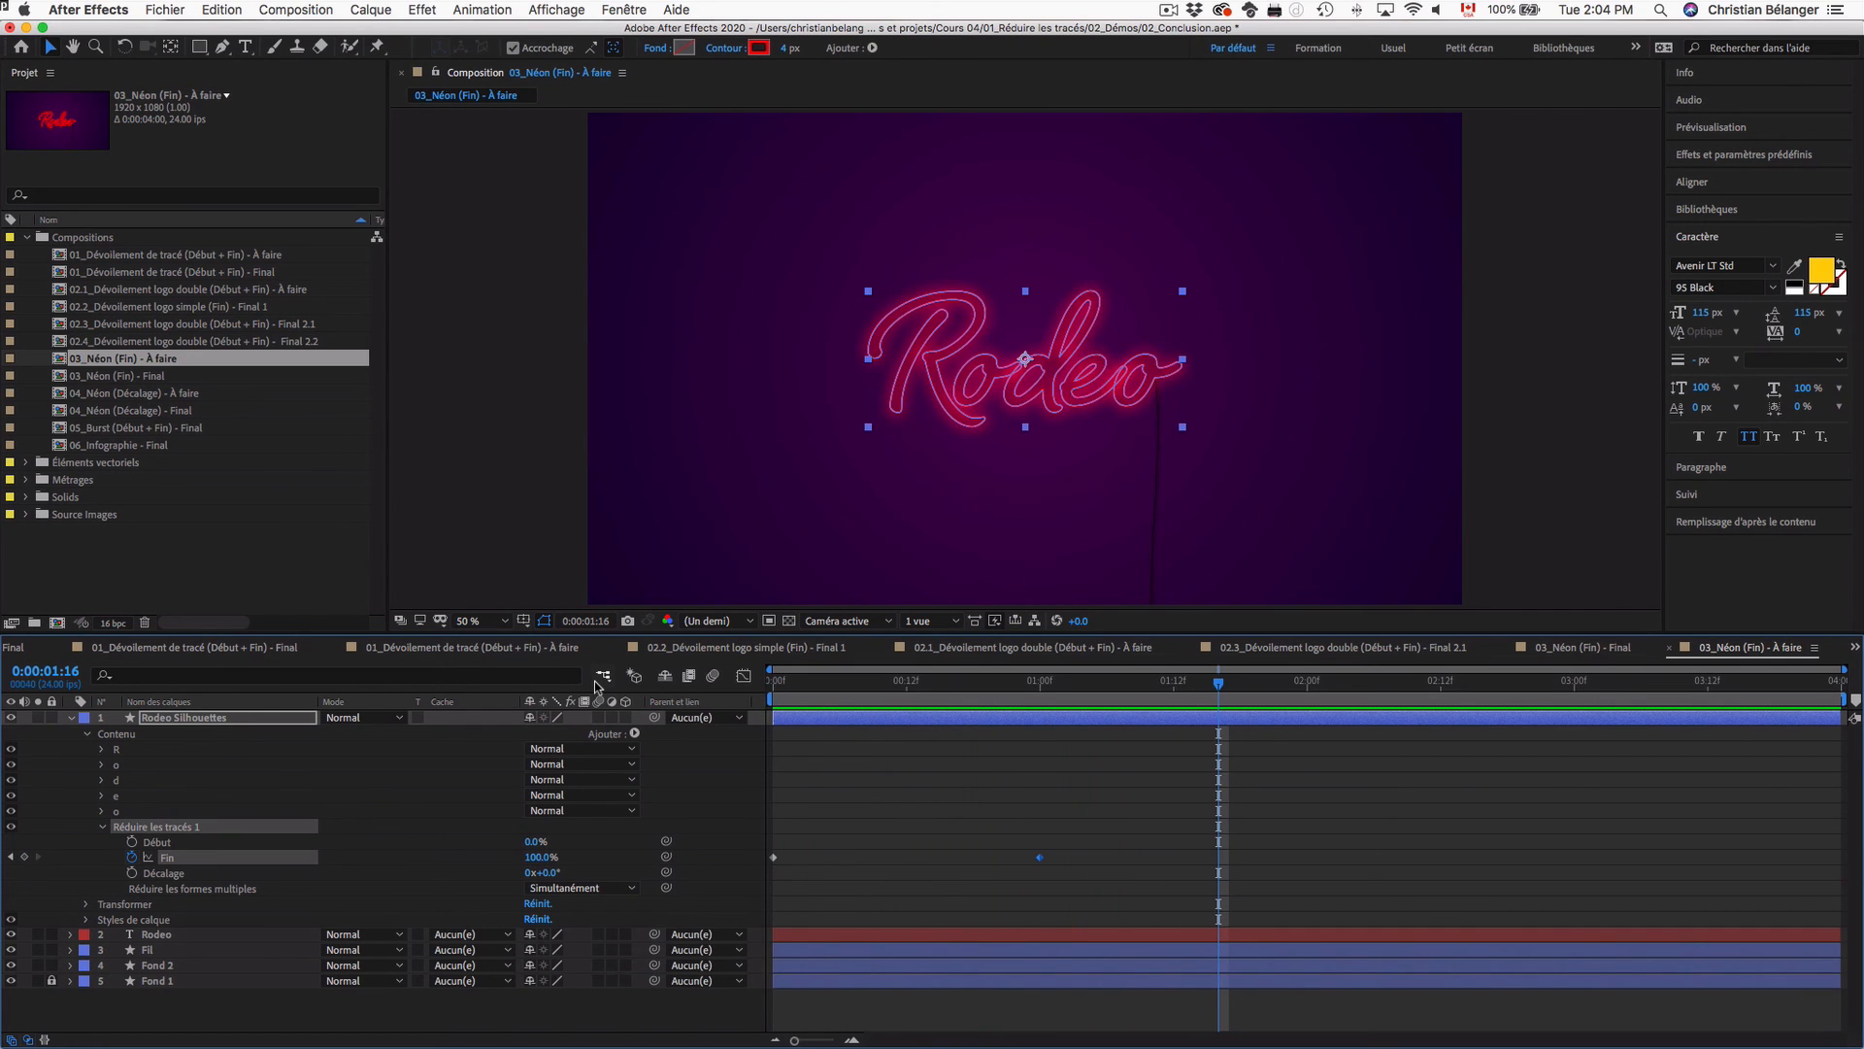
Step: Set Réduire les formes multiples to Individuellement and play the reveal from the start
{"action": "left_click", "coordinate": [582, 887]}
{"action": "left_click", "coordinate": [589, 922]}
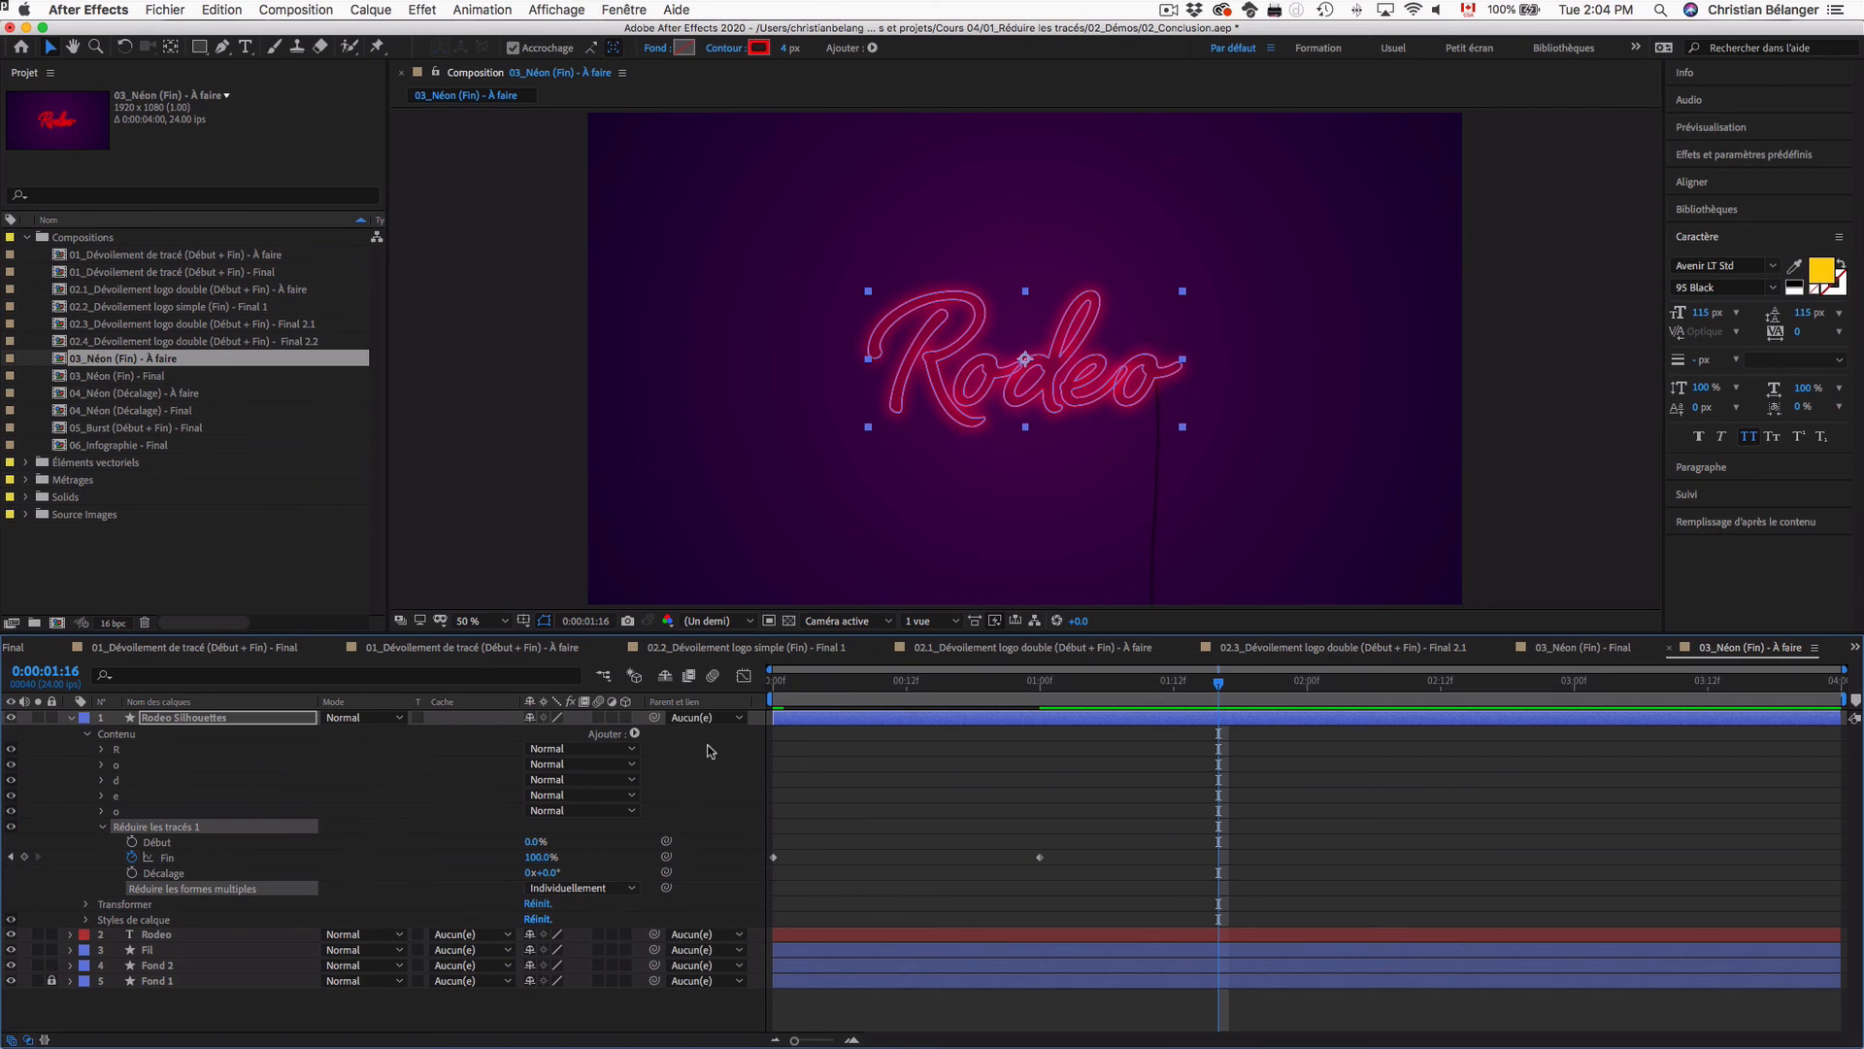
{"action": "key", "text": "Home"}
{"action": "key", "text": "space"}
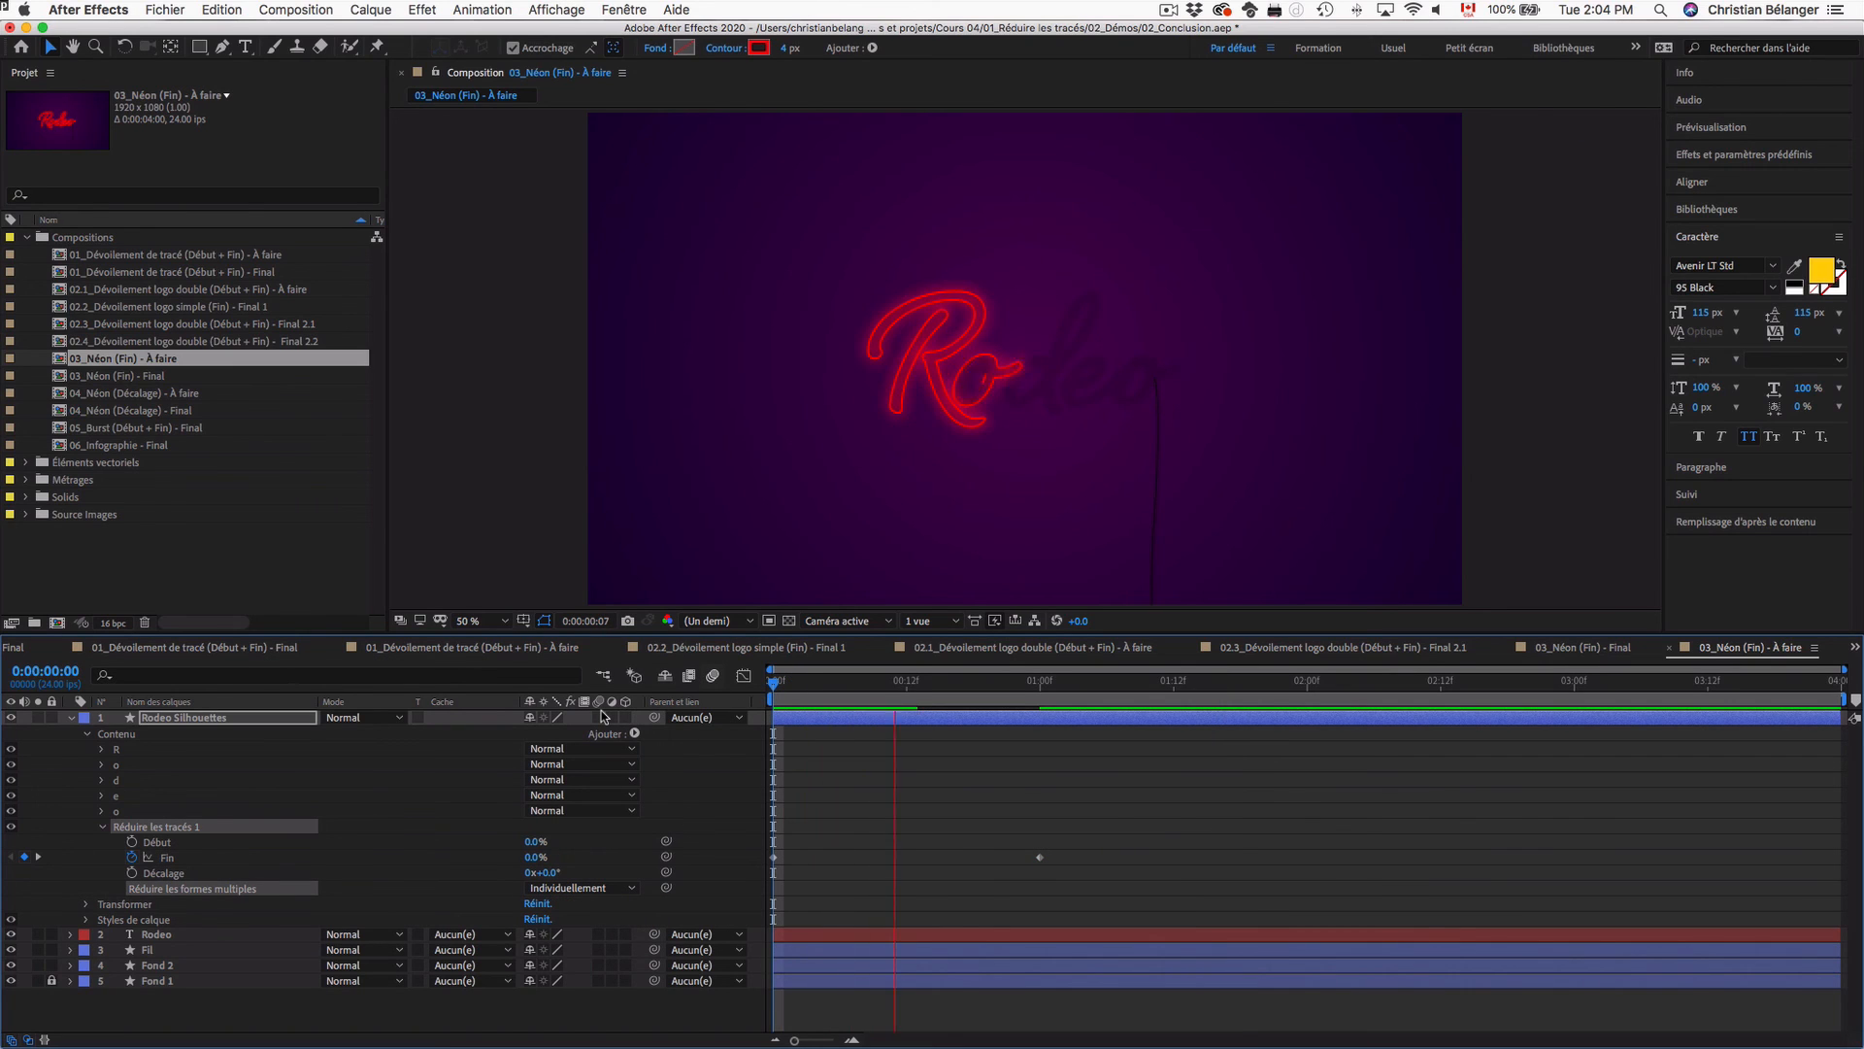
Step: Examine up close, frame by frame from 0:00:00:00 to 0:00:00:07, where the R's outline starts and how it draws
{"action": "mouse_move", "coordinate": [813, 685]}
{"action": "left_mouse_down"}
{"action": "mouse_move", "coordinate": [788, 685]}
{"action": "mouse_move", "coordinate": [1106, 680]}
{"action": "mouse_move", "coordinate": [769, 684]}
{"action": "mouse_move", "coordinate": [891, 684]}
{"action": "mouse_move", "coordinate": [852, 683]}
{"action": "left_mouse_up"}
{"action": "left_click", "coordinate": [565, 586]}
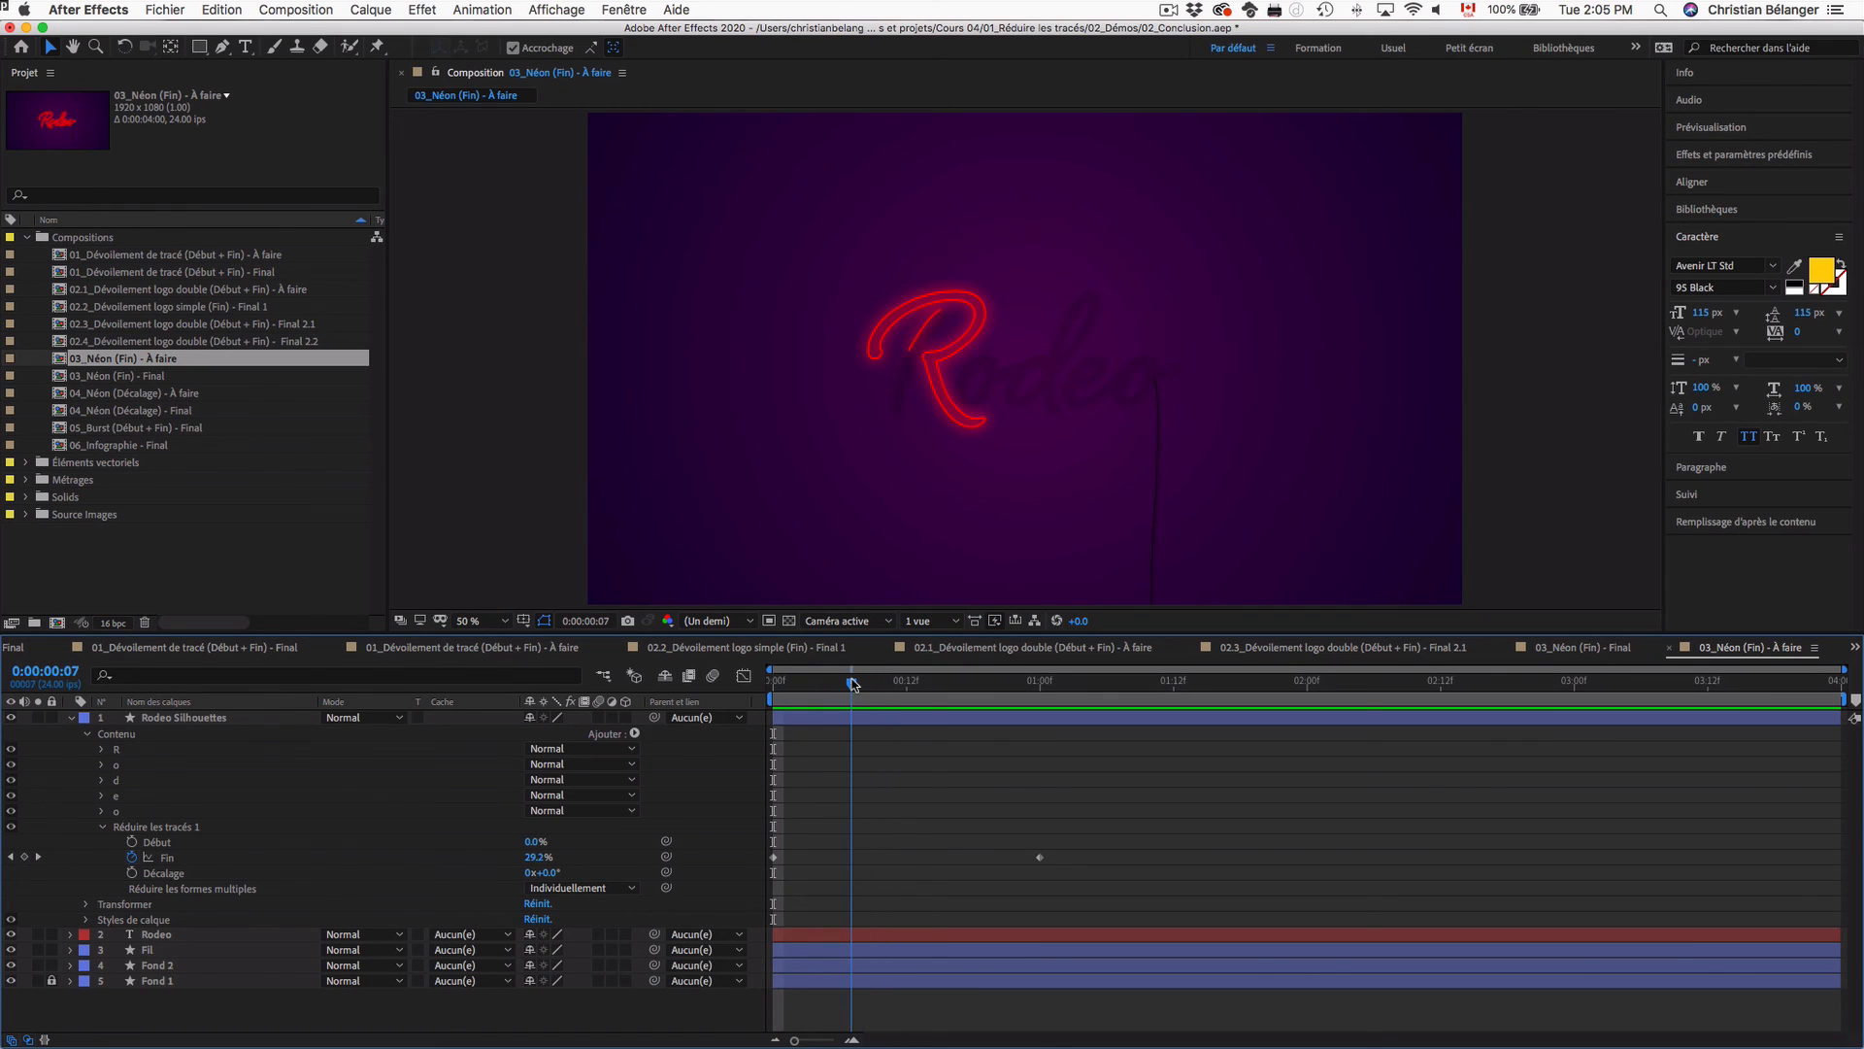
{"action": "key", "text": "z"}
{"action": "left_click_drag", "start_coordinate": [843, 254], "coordinate": [1076, 502]}
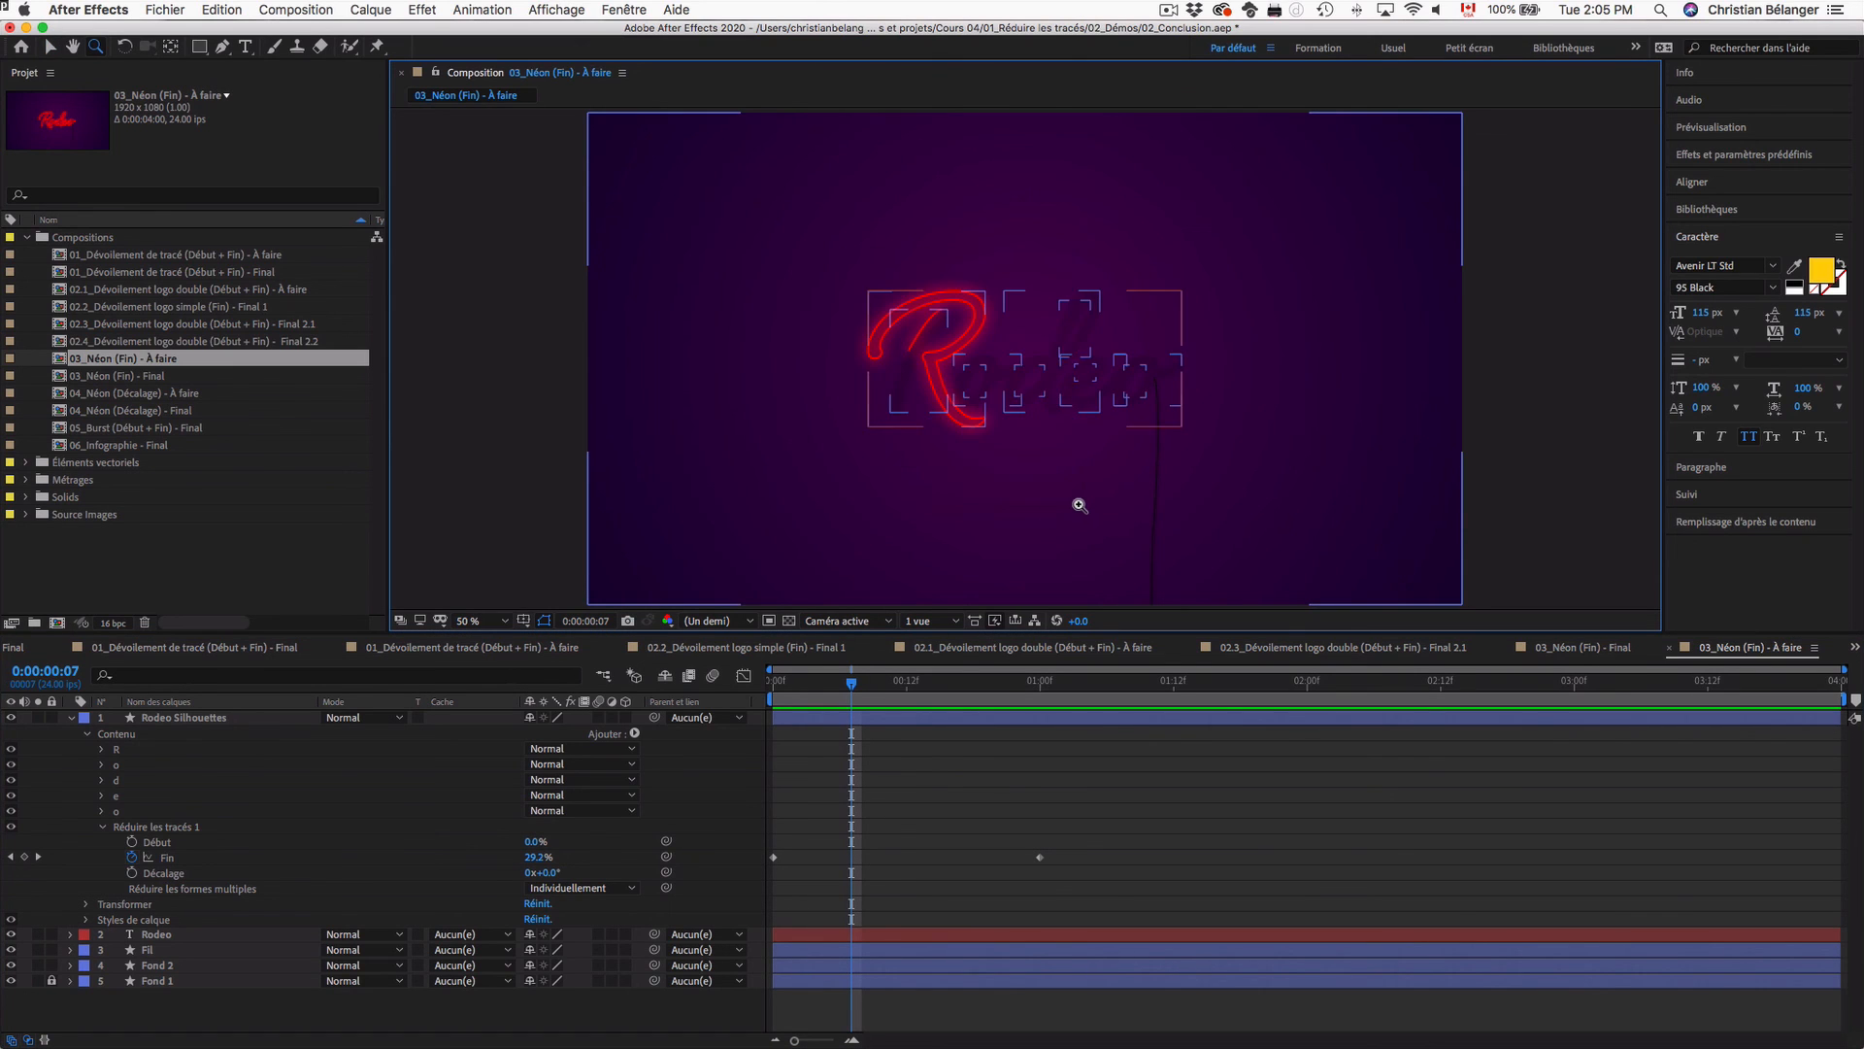
{"action": "left_click", "coordinate": [859, 279]}
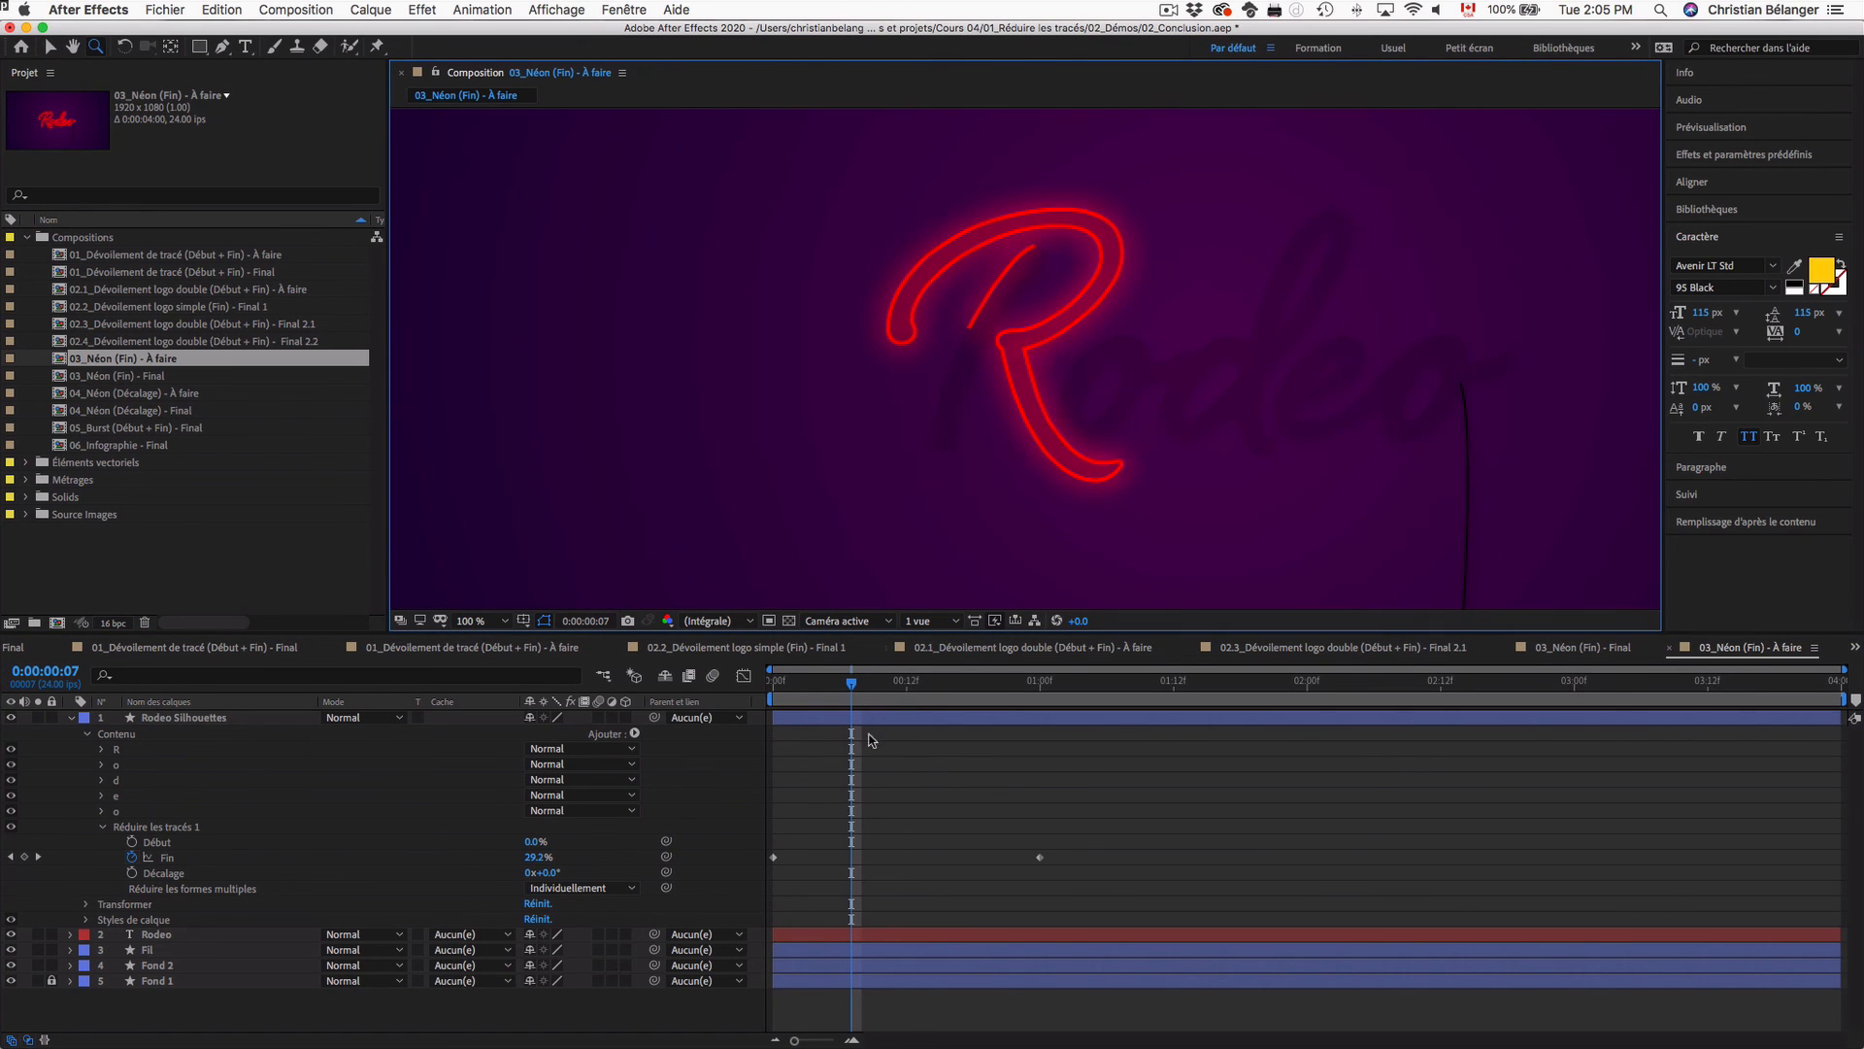
{"action": "key", "text": "v"}
{"action": "left_click", "coordinate": [787, 754]}
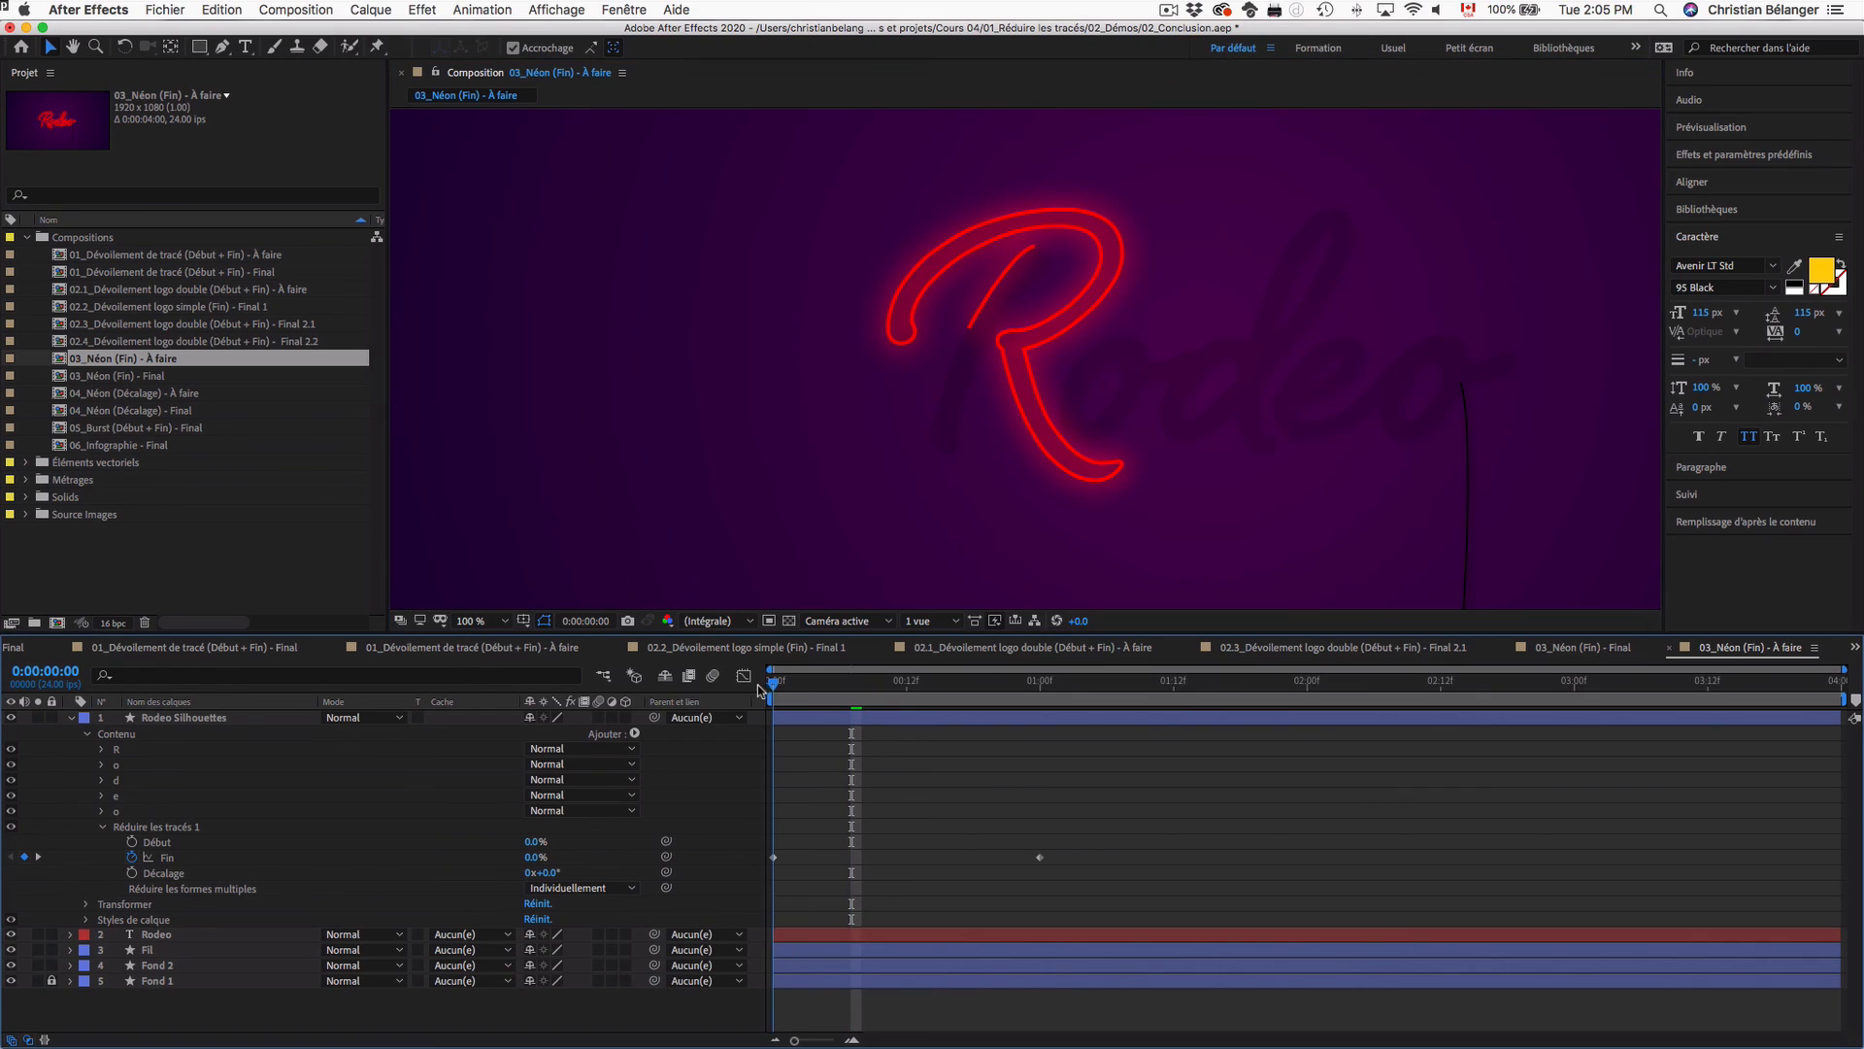
{"action": "left_click_drag", "start_coordinate": [794, 683], "coordinate": [763, 693]}
{"action": "left_click", "coordinate": [780, 689]}
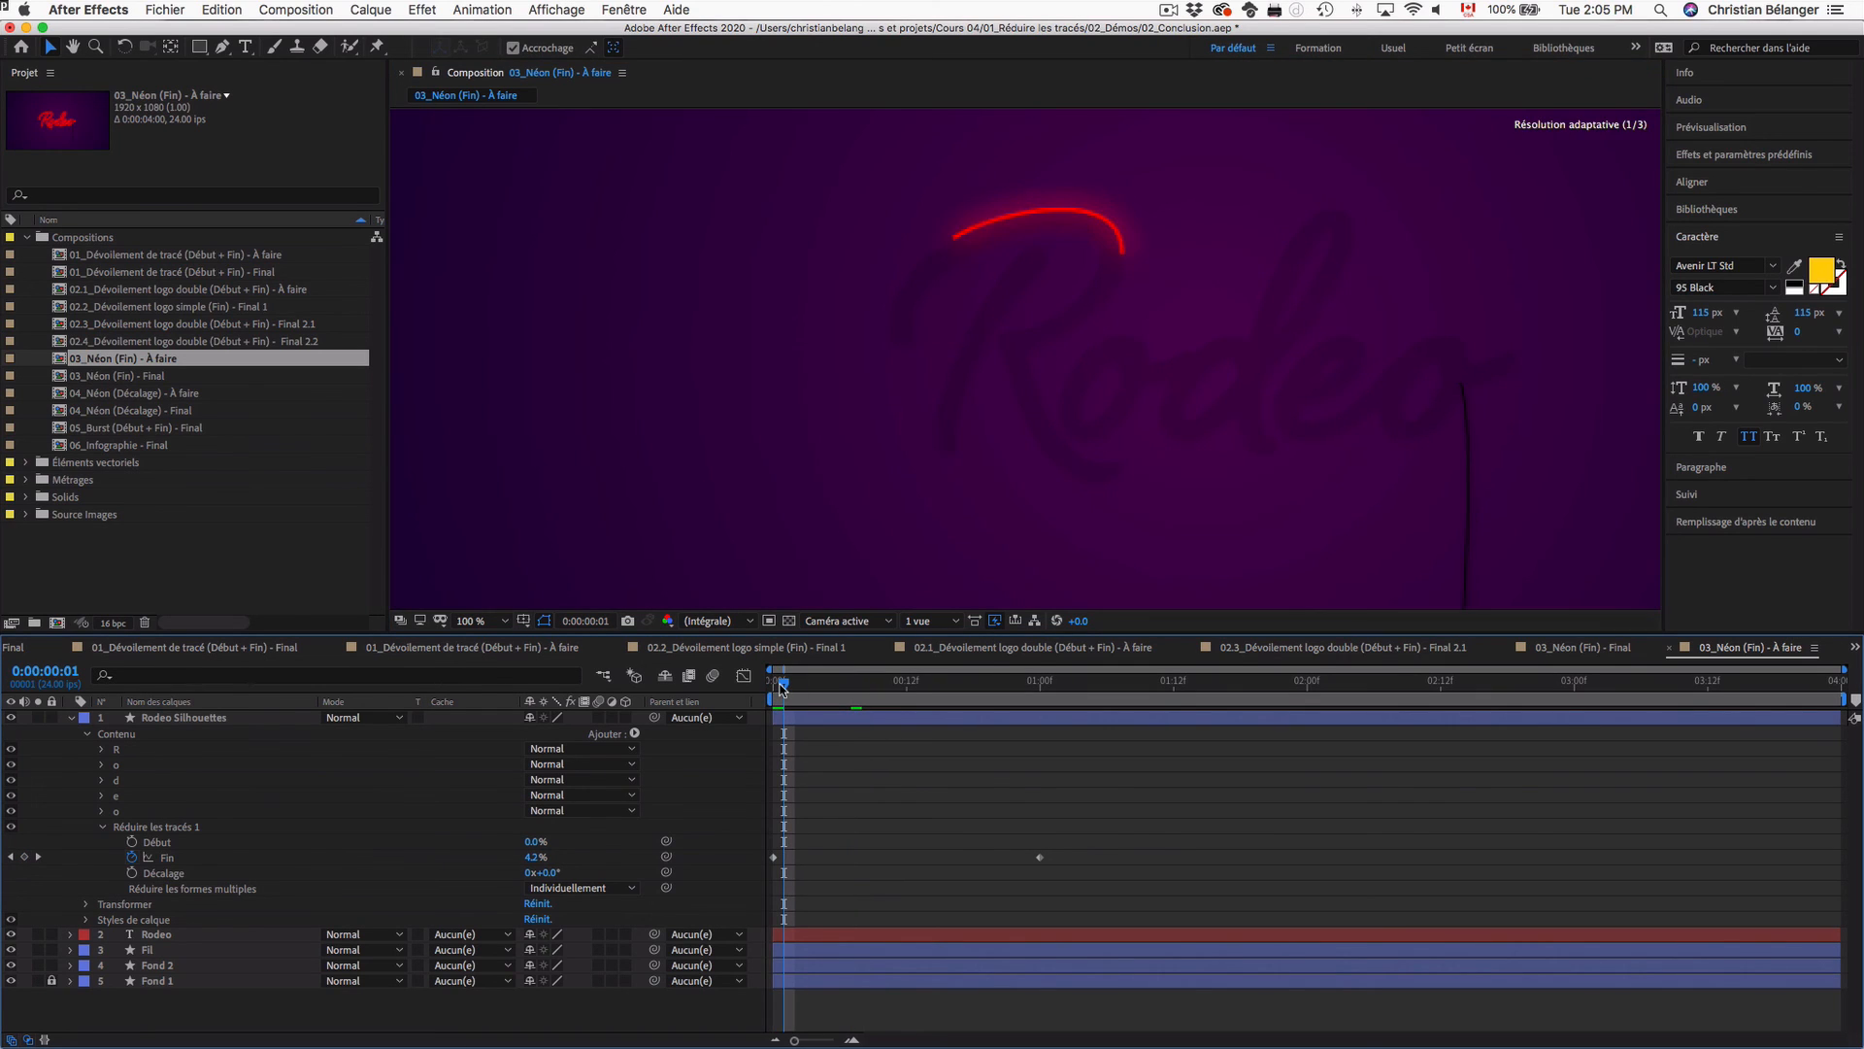
{"action": "left_click", "coordinate": [1129, 275]}
{"action": "left_click_drag", "start_coordinate": [785, 688], "coordinate": [795, 686]}
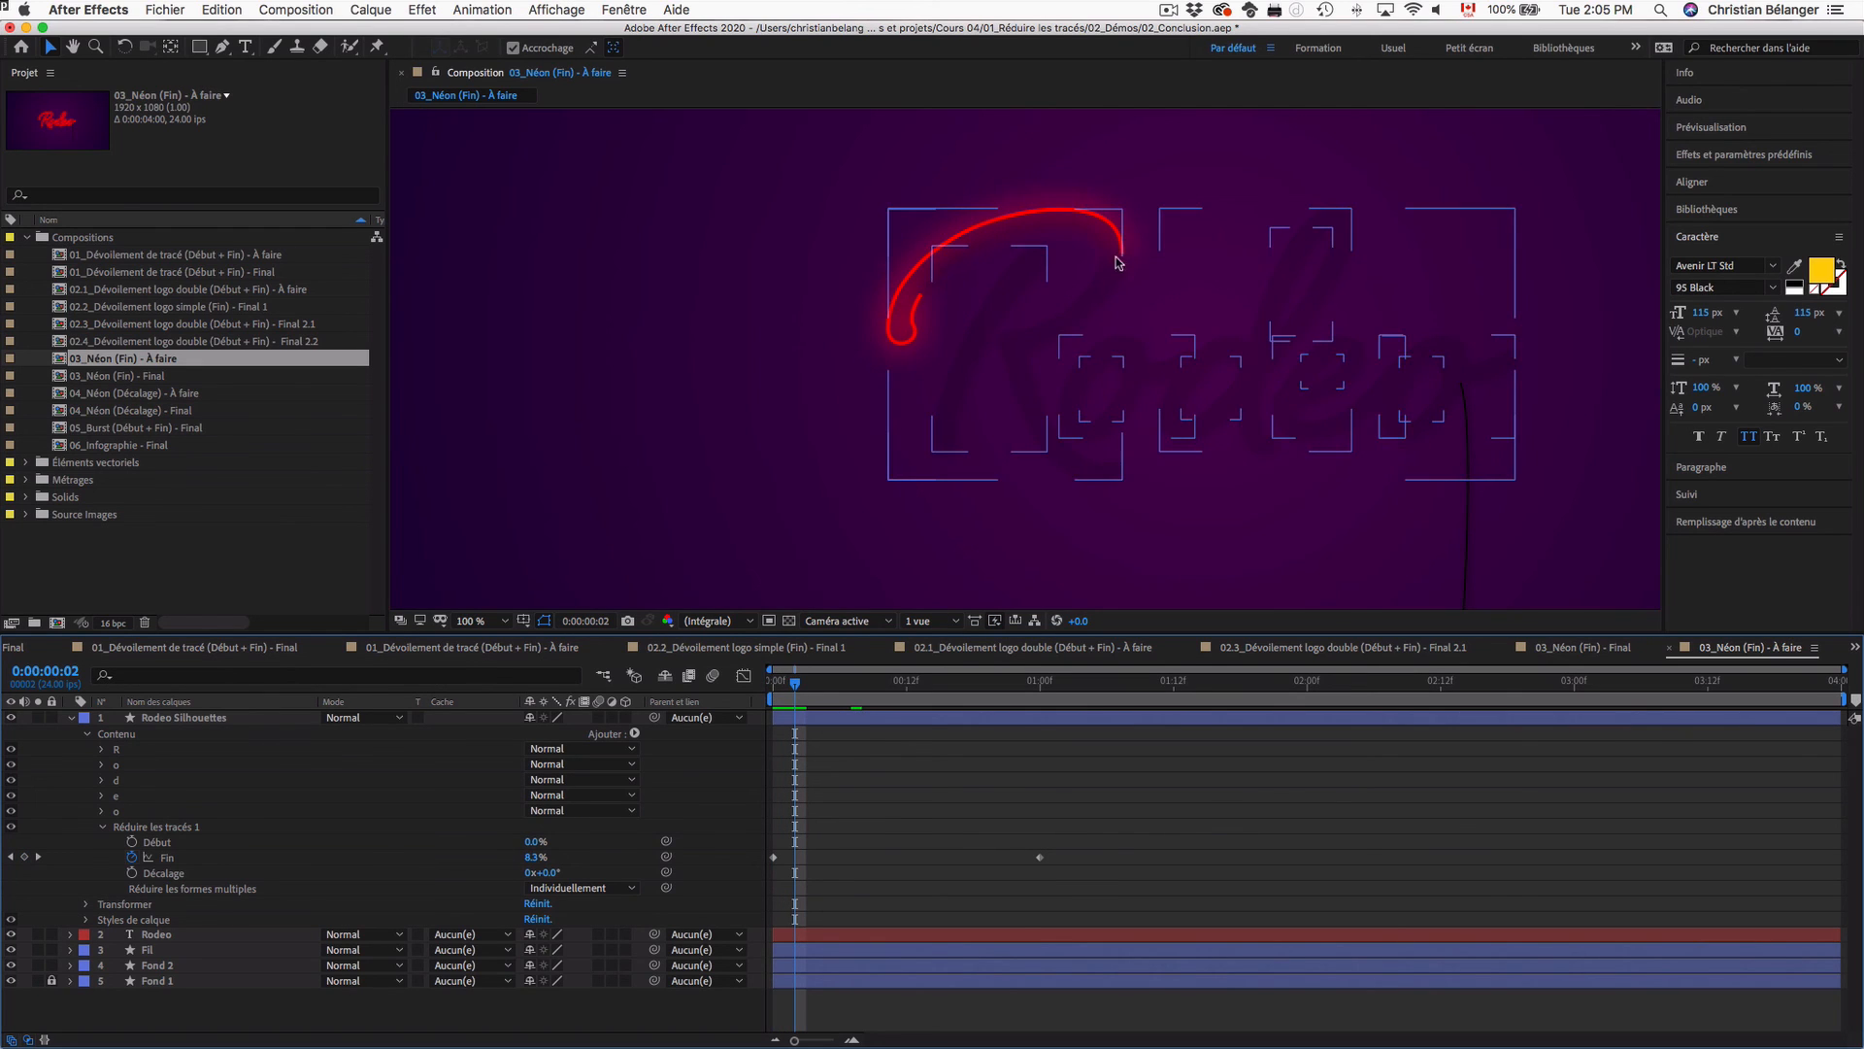
{"action": "left_click_drag", "start_coordinate": [796, 685], "coordinate": [853, 685]}
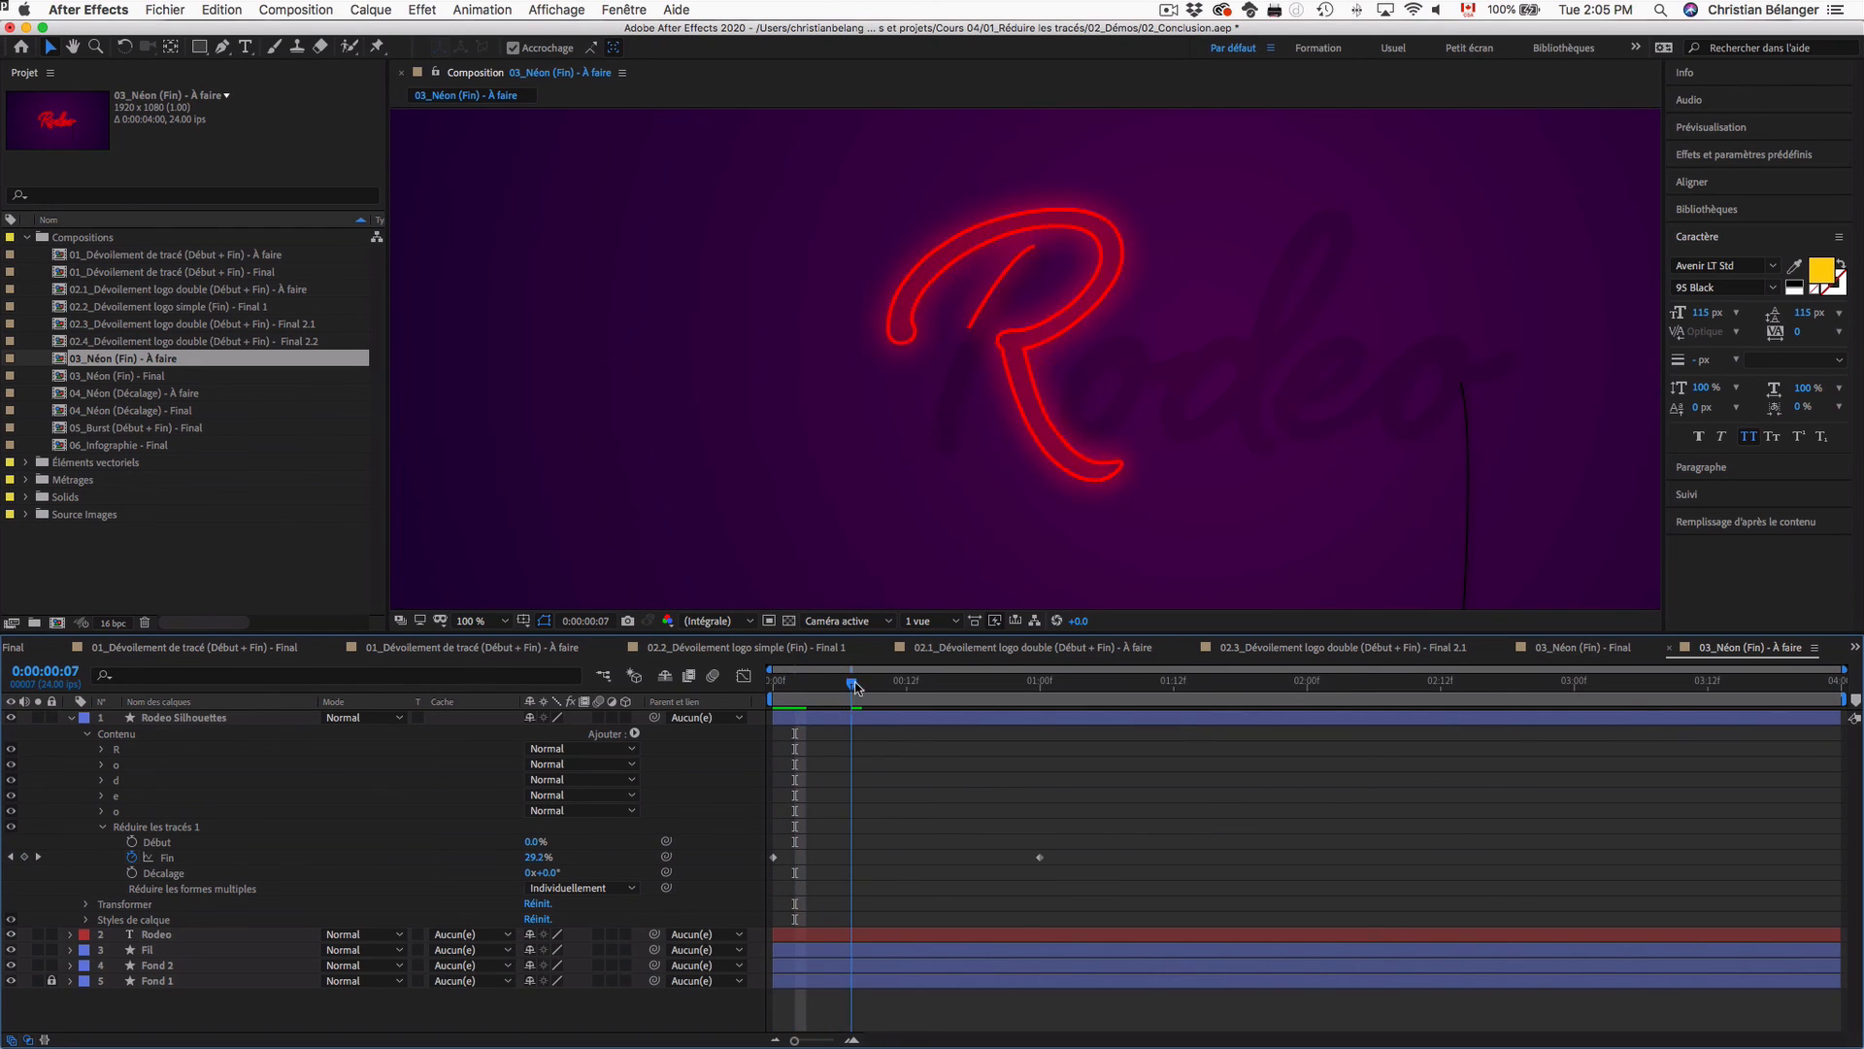
Step: Make the point at the tip of the R's leg the first vertex of its path with Définir le premier sommet
{"action": "left_click", "coordinate": [1009, 372]}
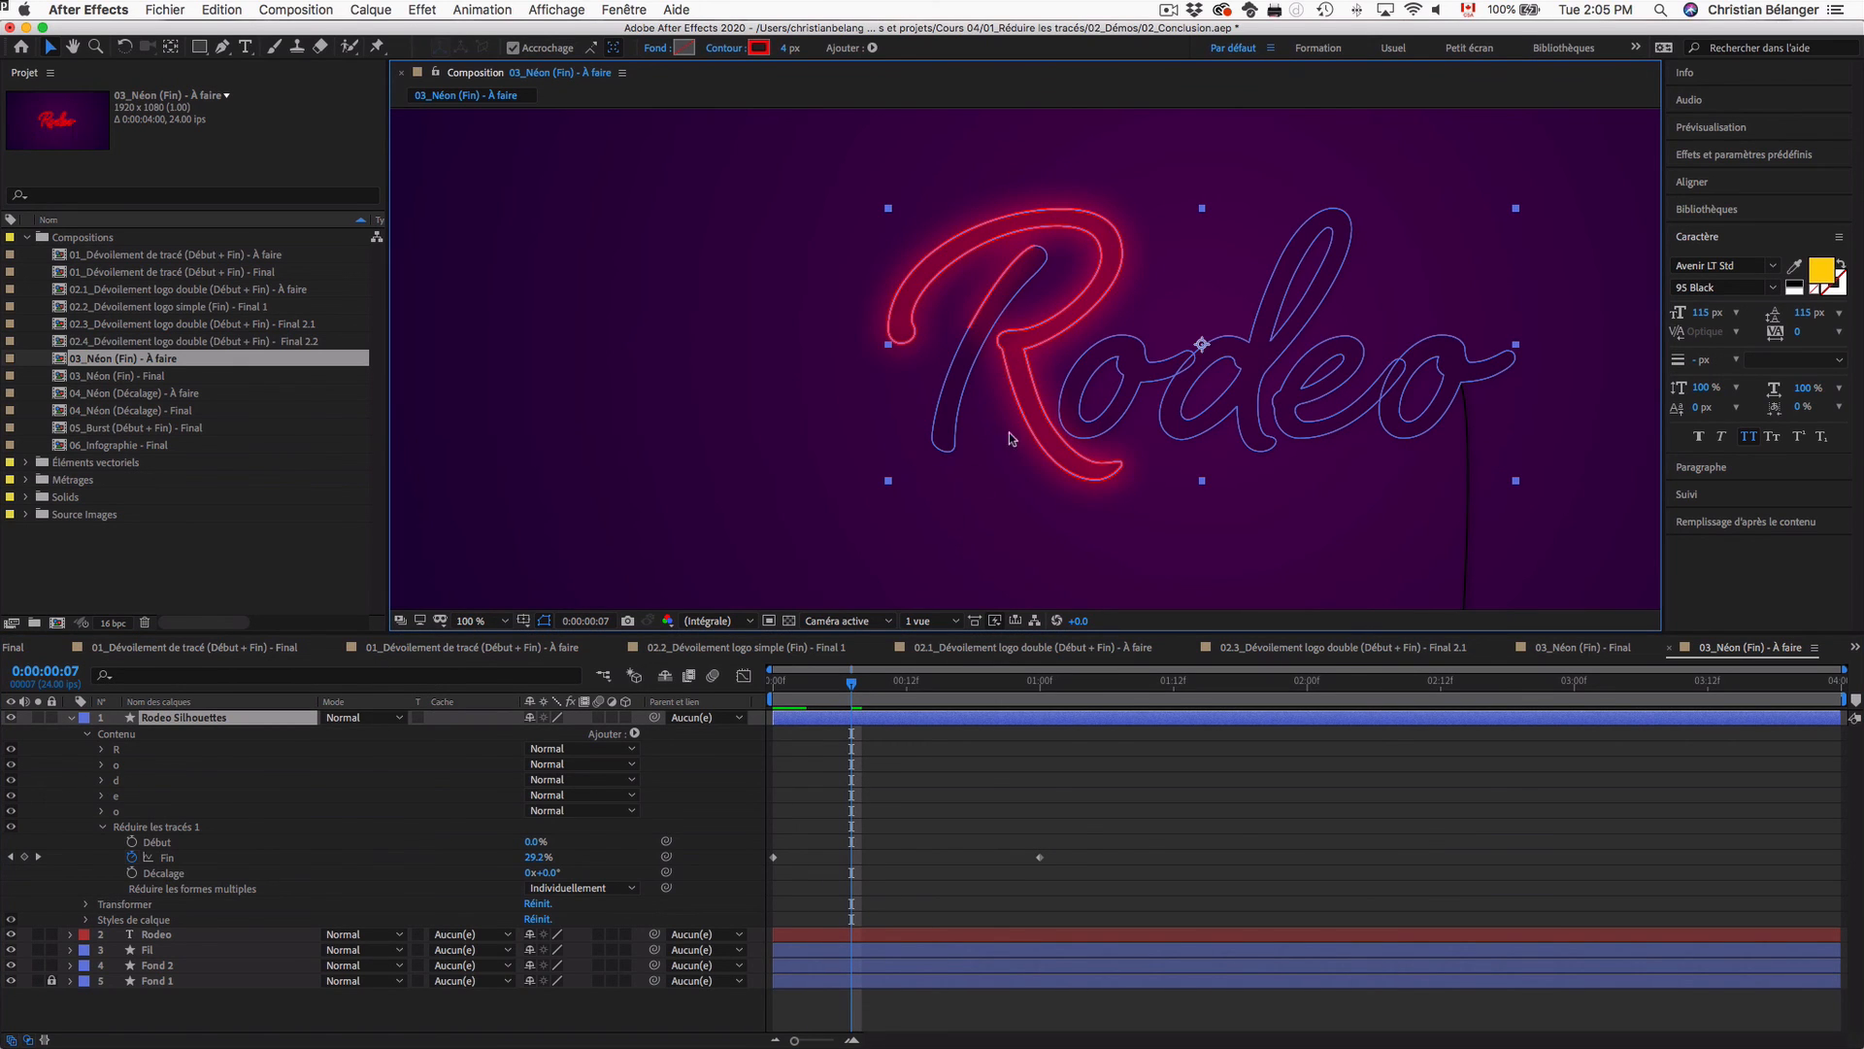
{"action": "double_click", "coordinate": [1023, 412]}
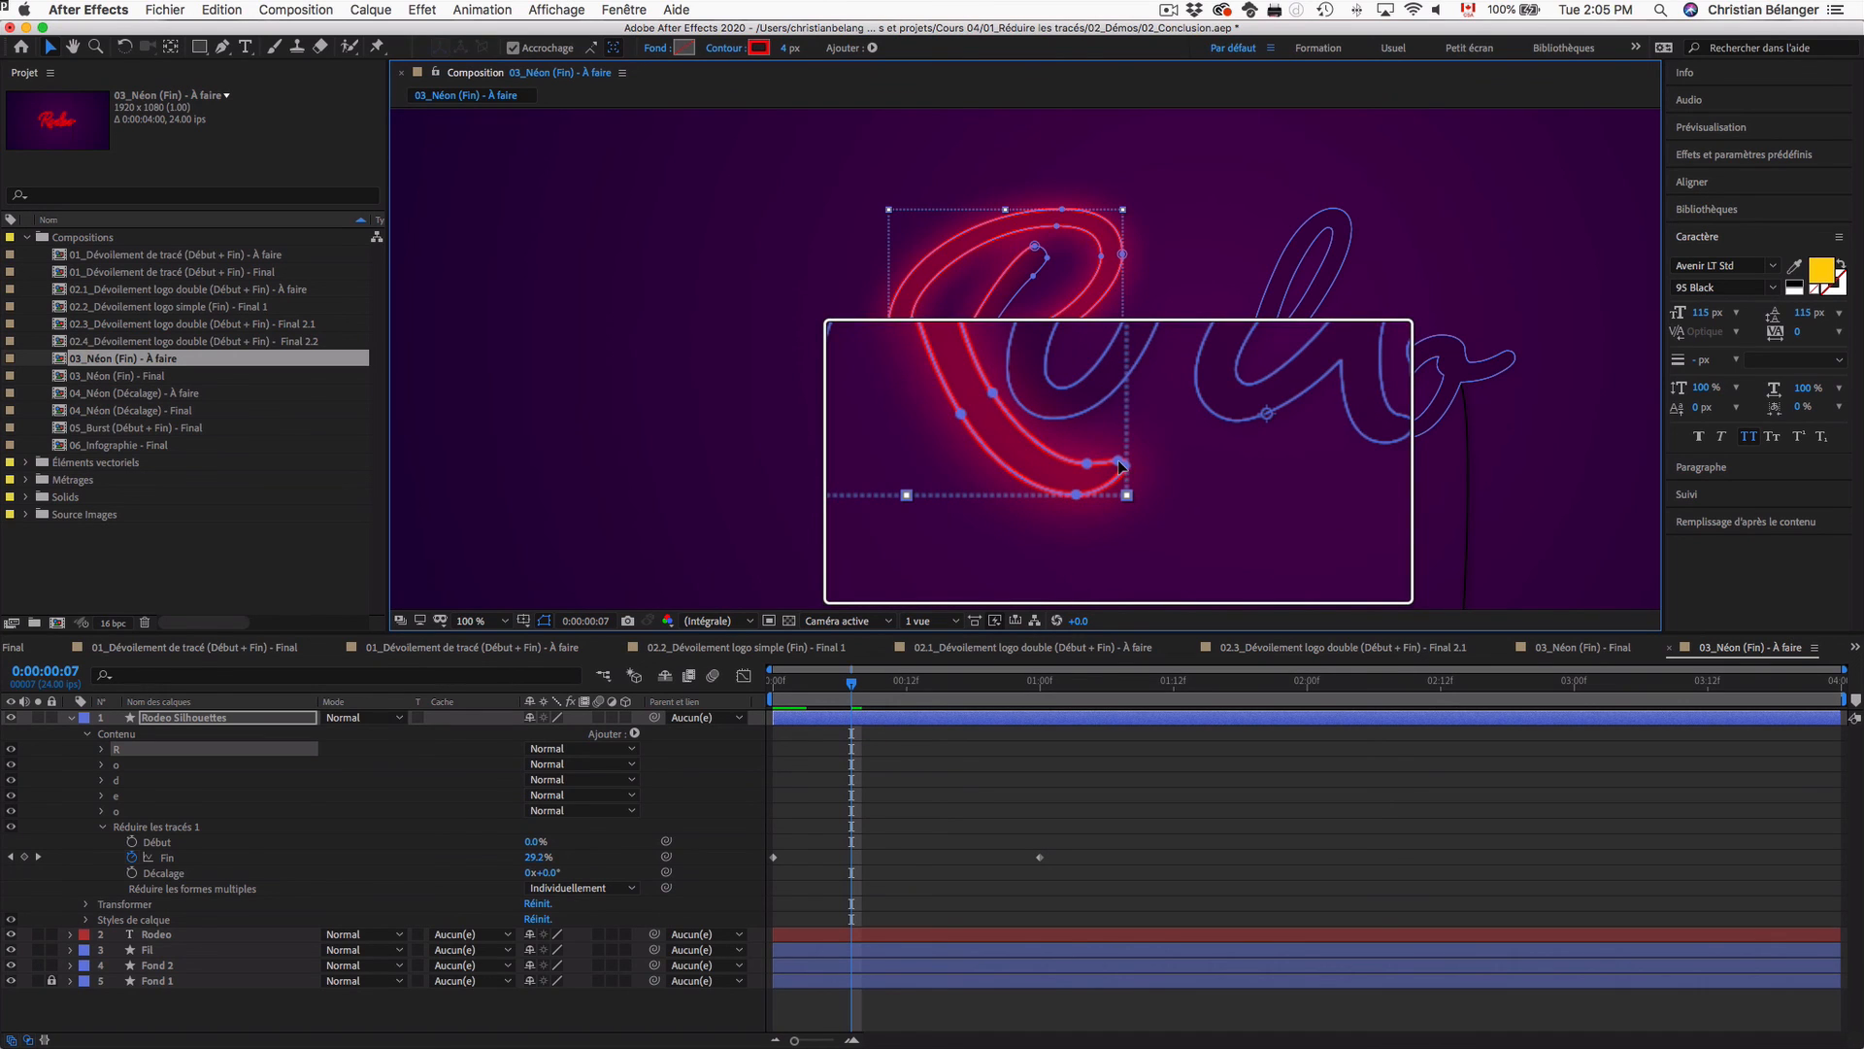
{"action": "left_click", "coordinate": [1120, 464]}
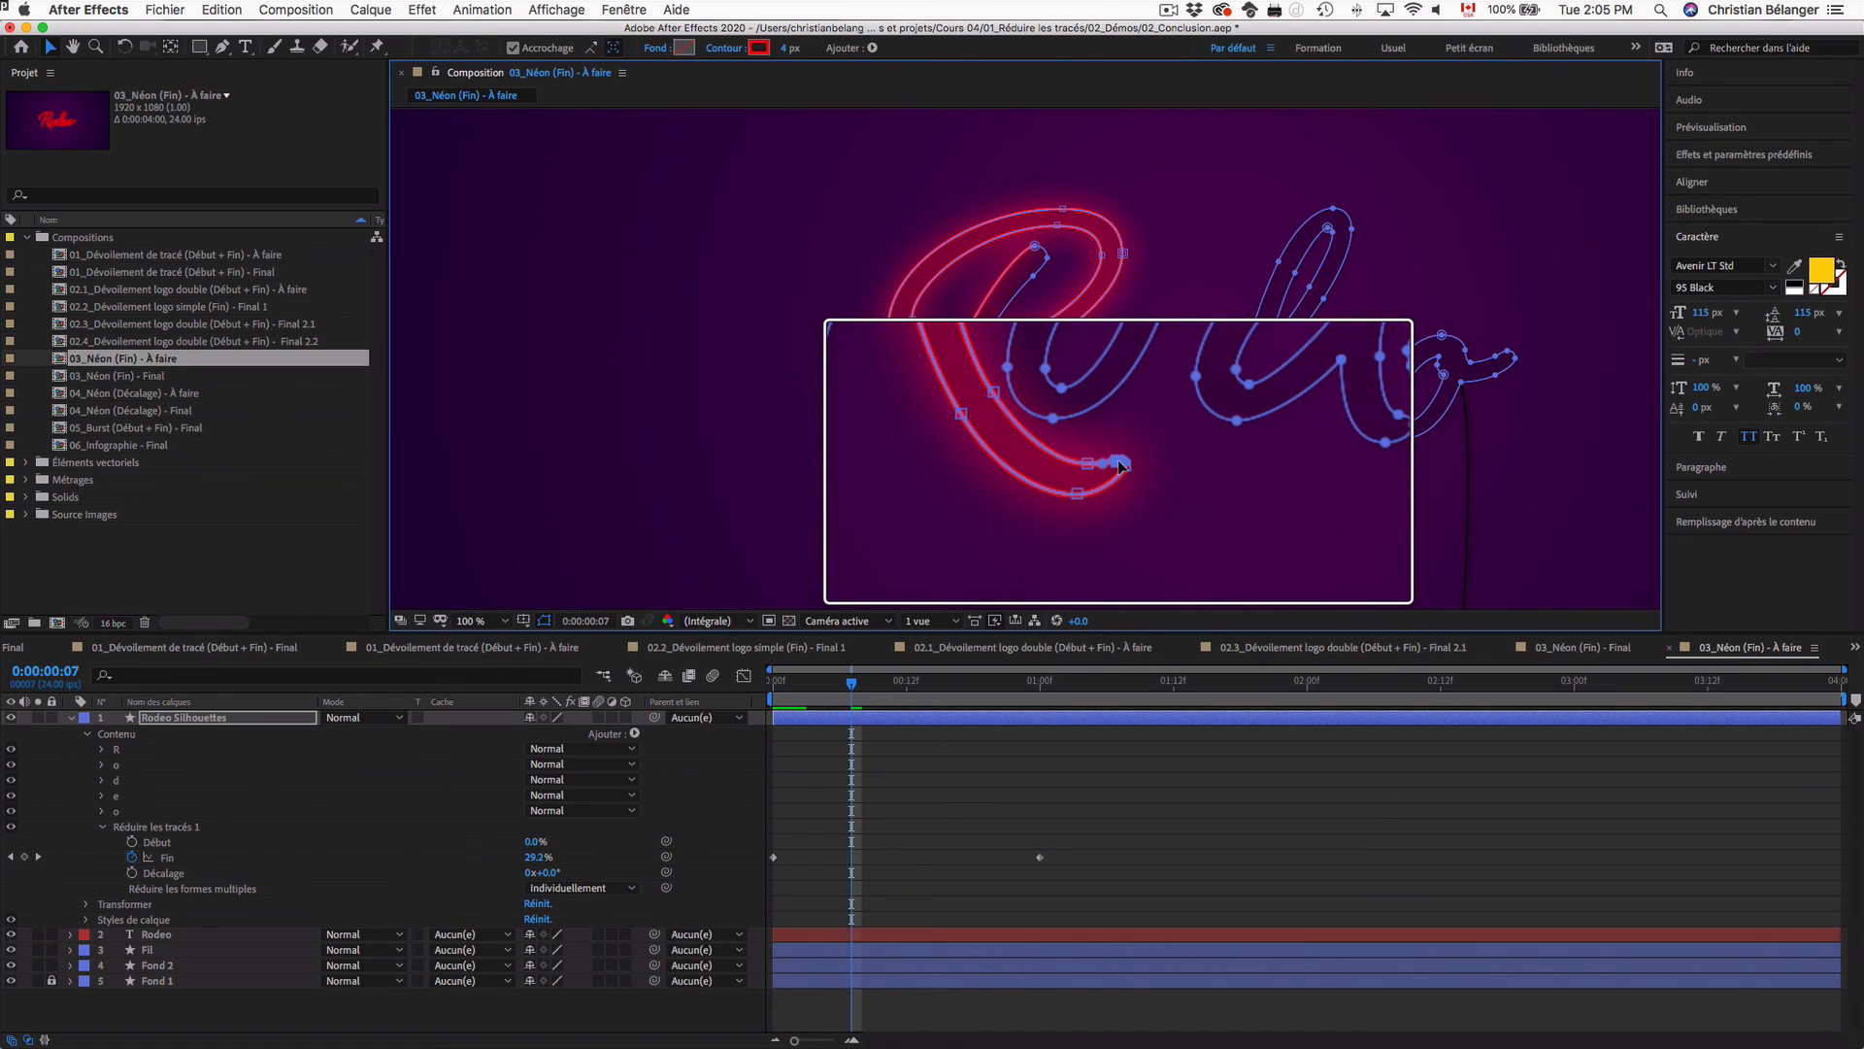
{"action": "right_click", "coordinate": [1119, 465]}
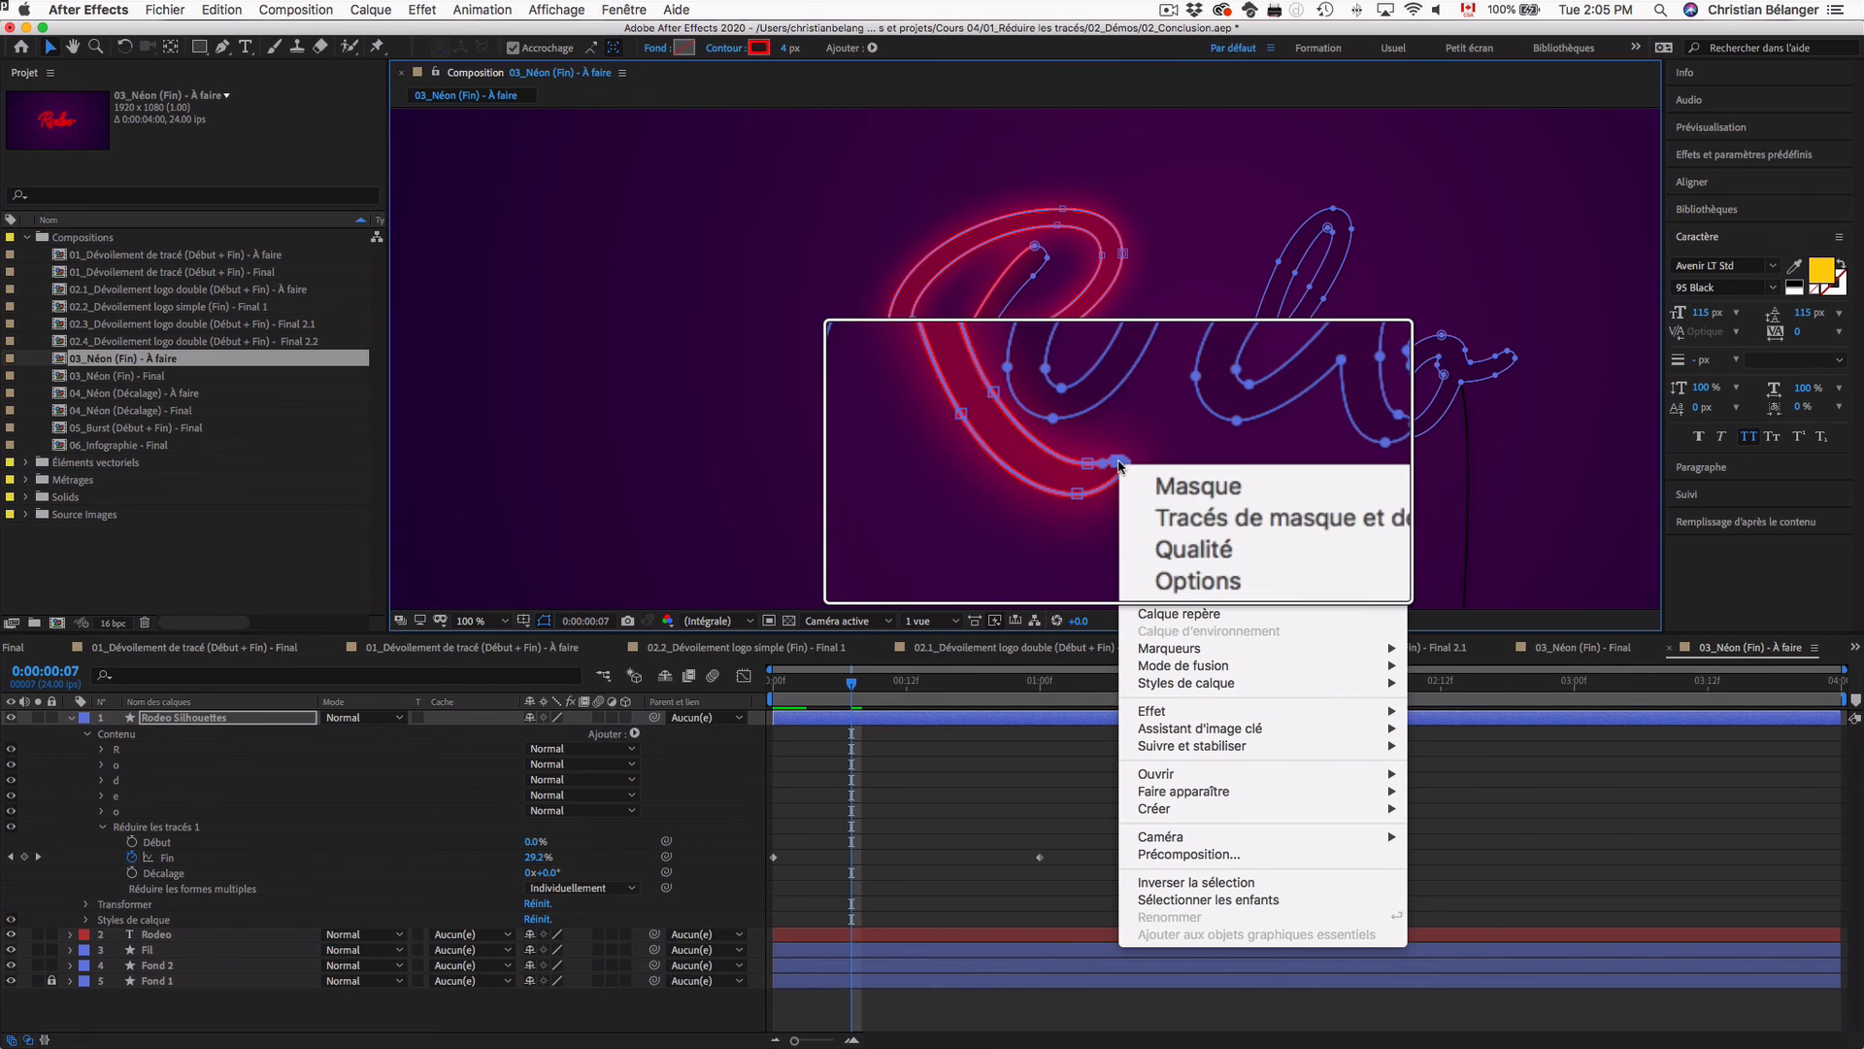
{"action": "mouse_move", "coordinate": [1153, 549]}
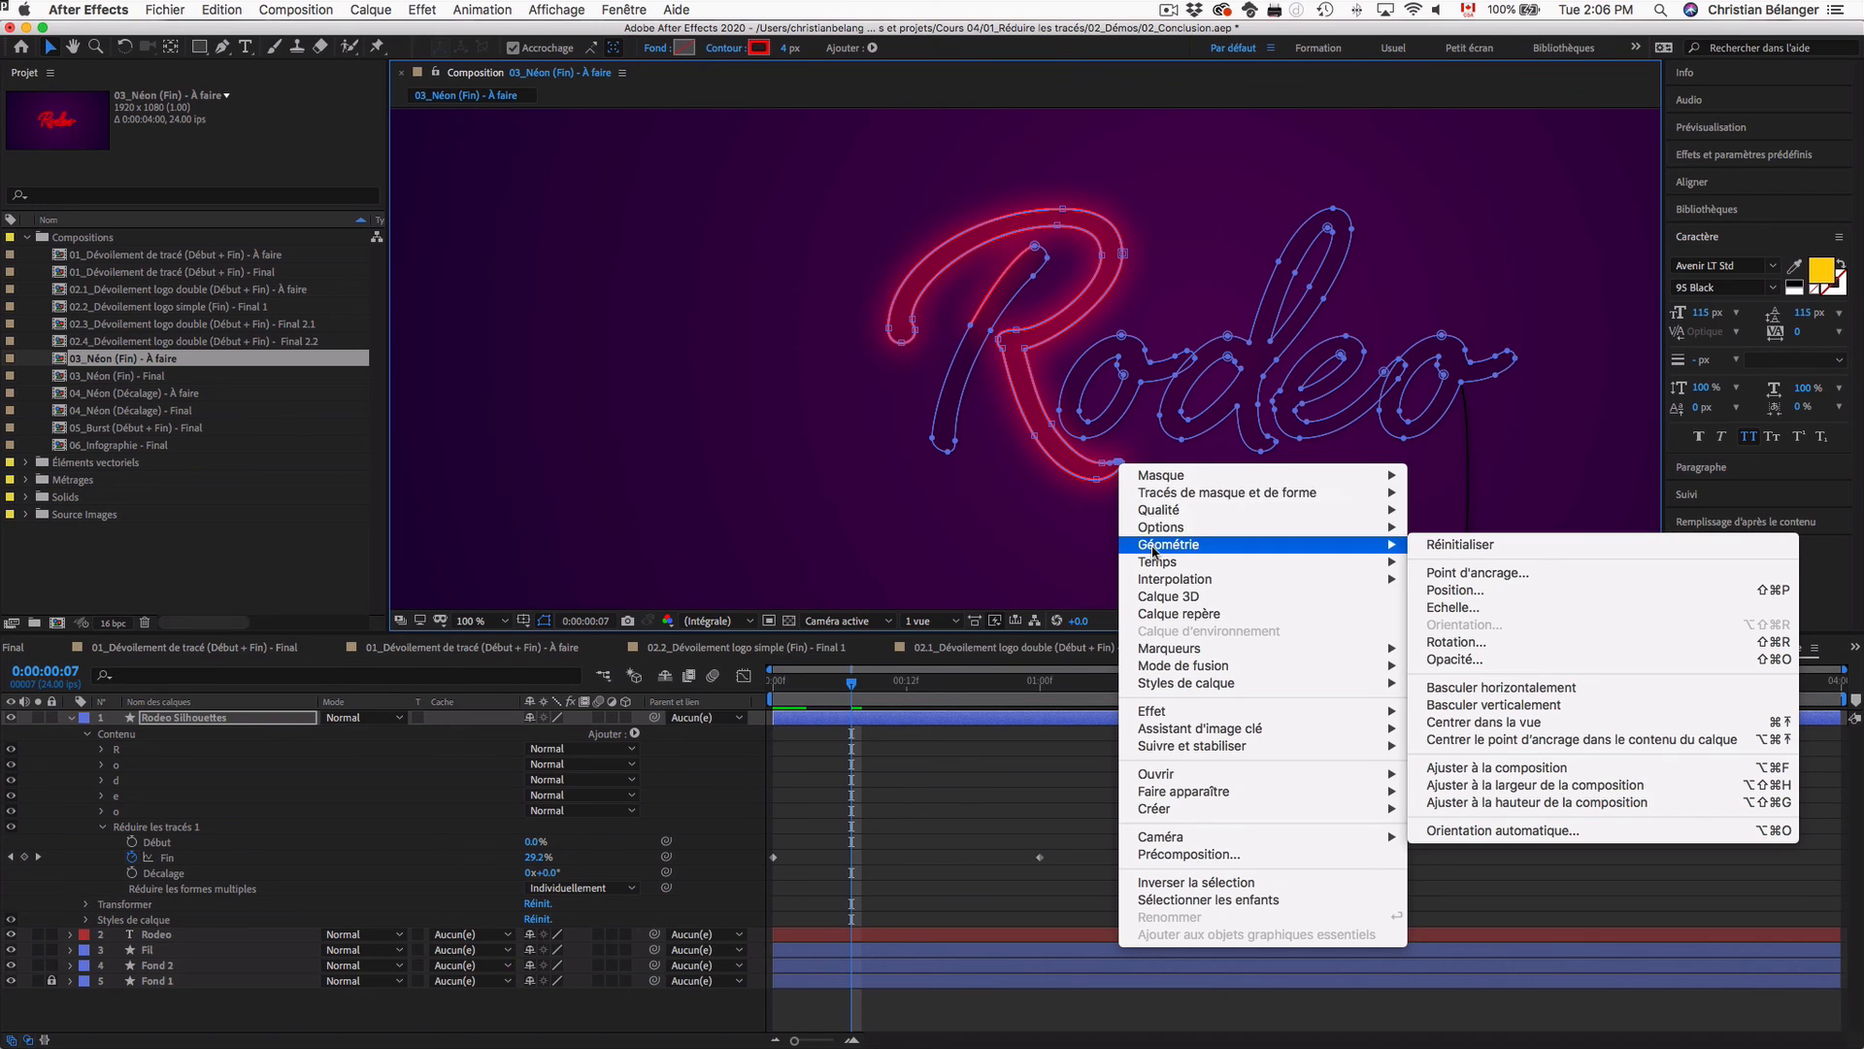
{"action": "left_click", "coordinate": [1495, 550]}
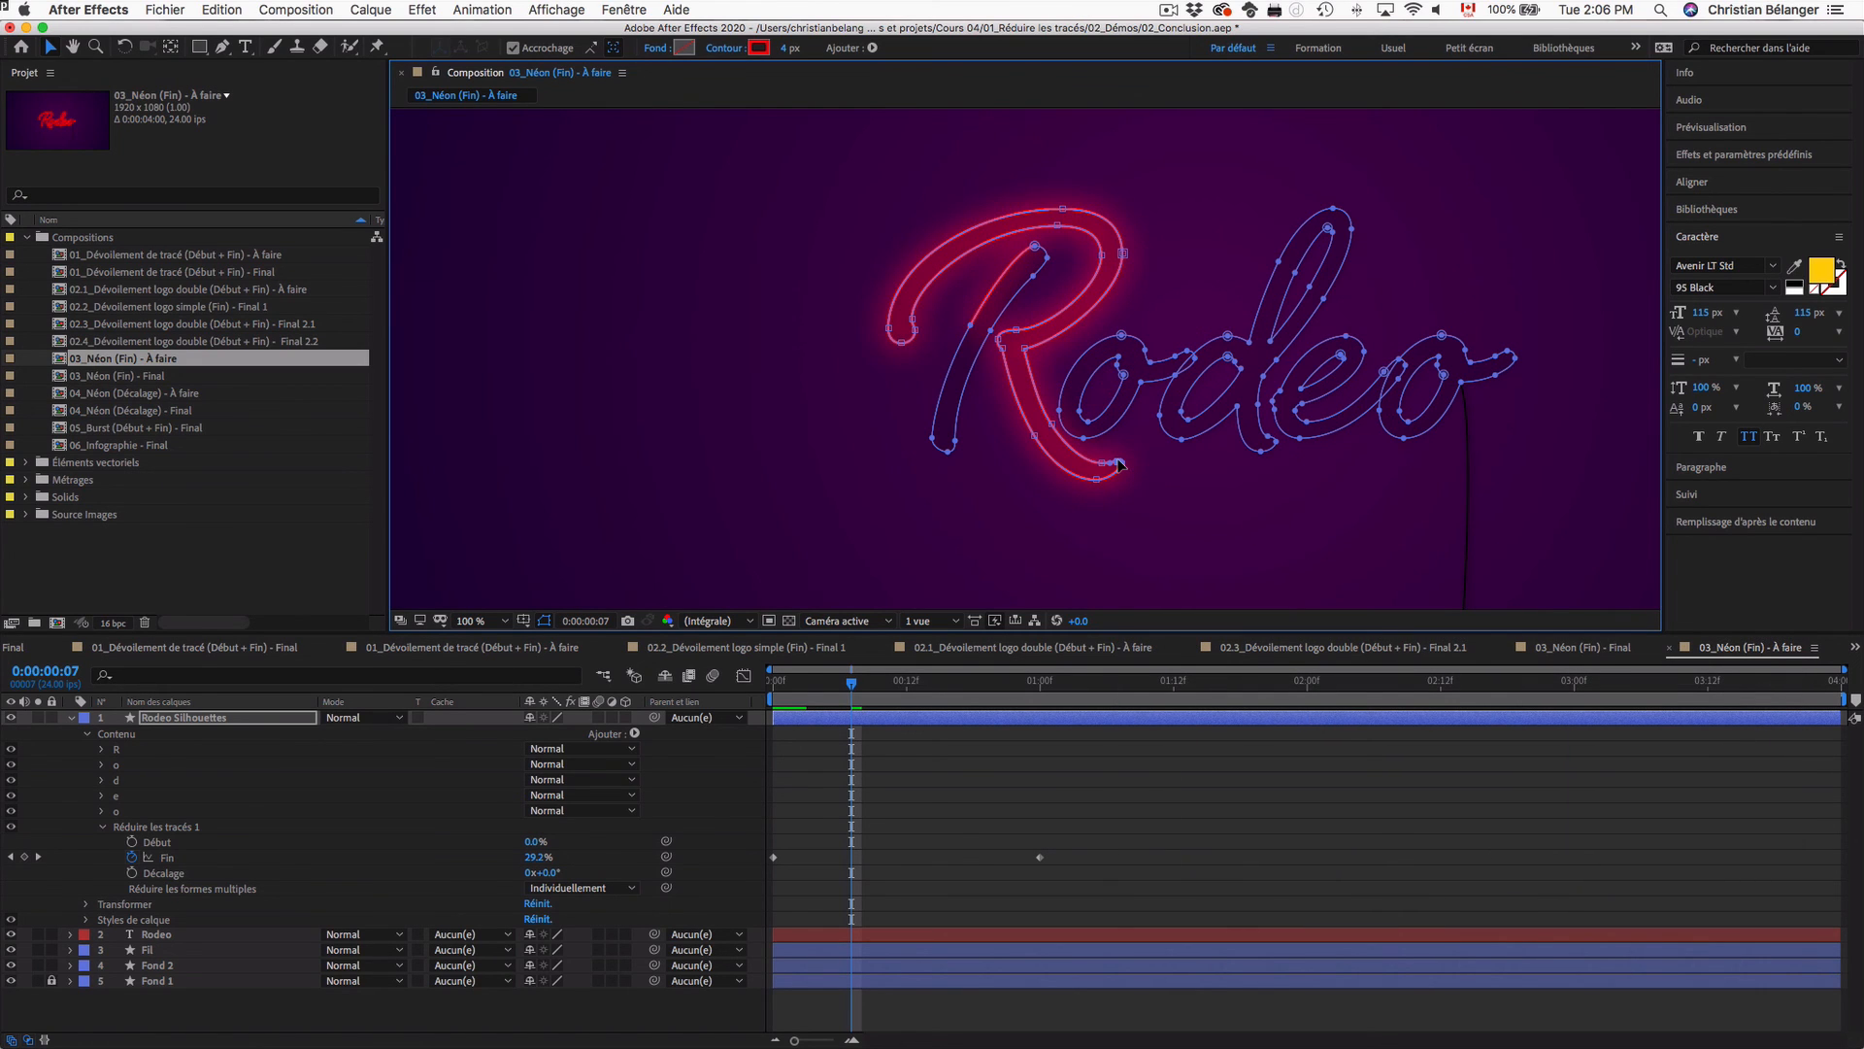
{"action": "scroll", "coordinate": [1119, 464], "scroll_direction": "up", "scroll_amount": 3}
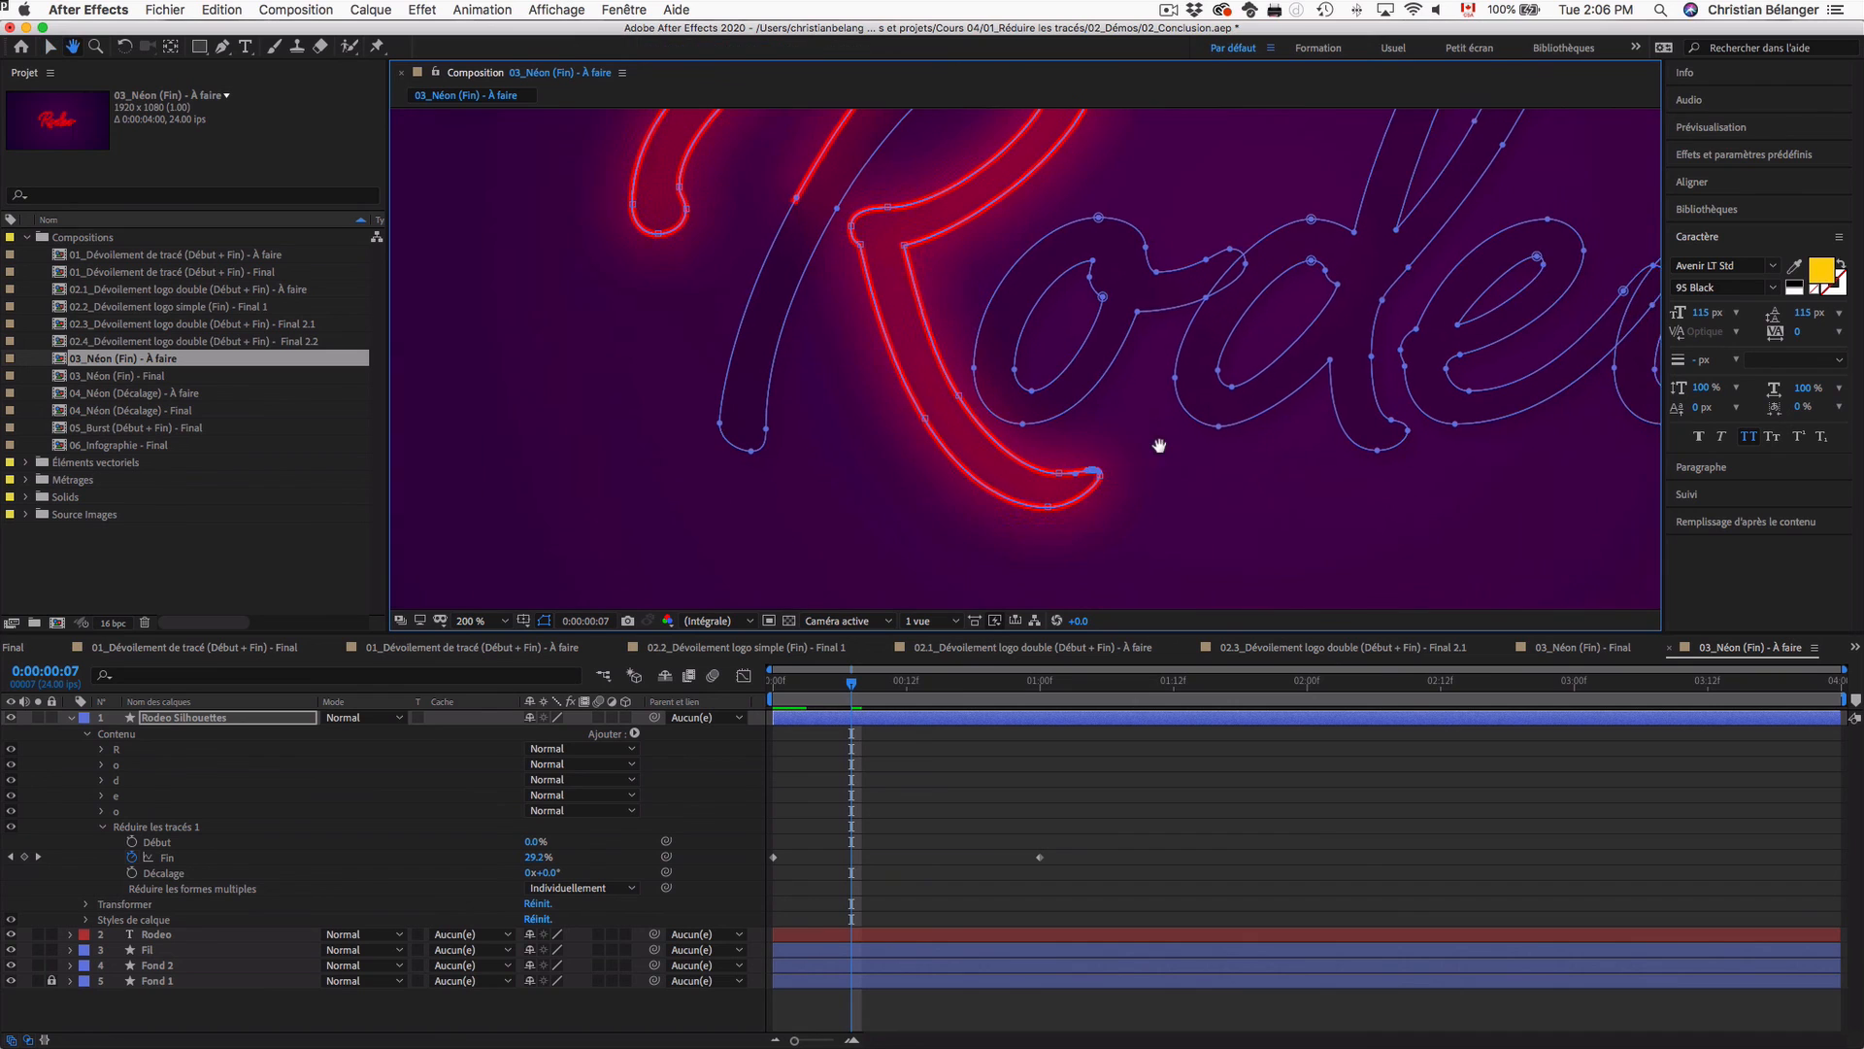
{"action": "right_click", "coordinate": [1090, 473]}
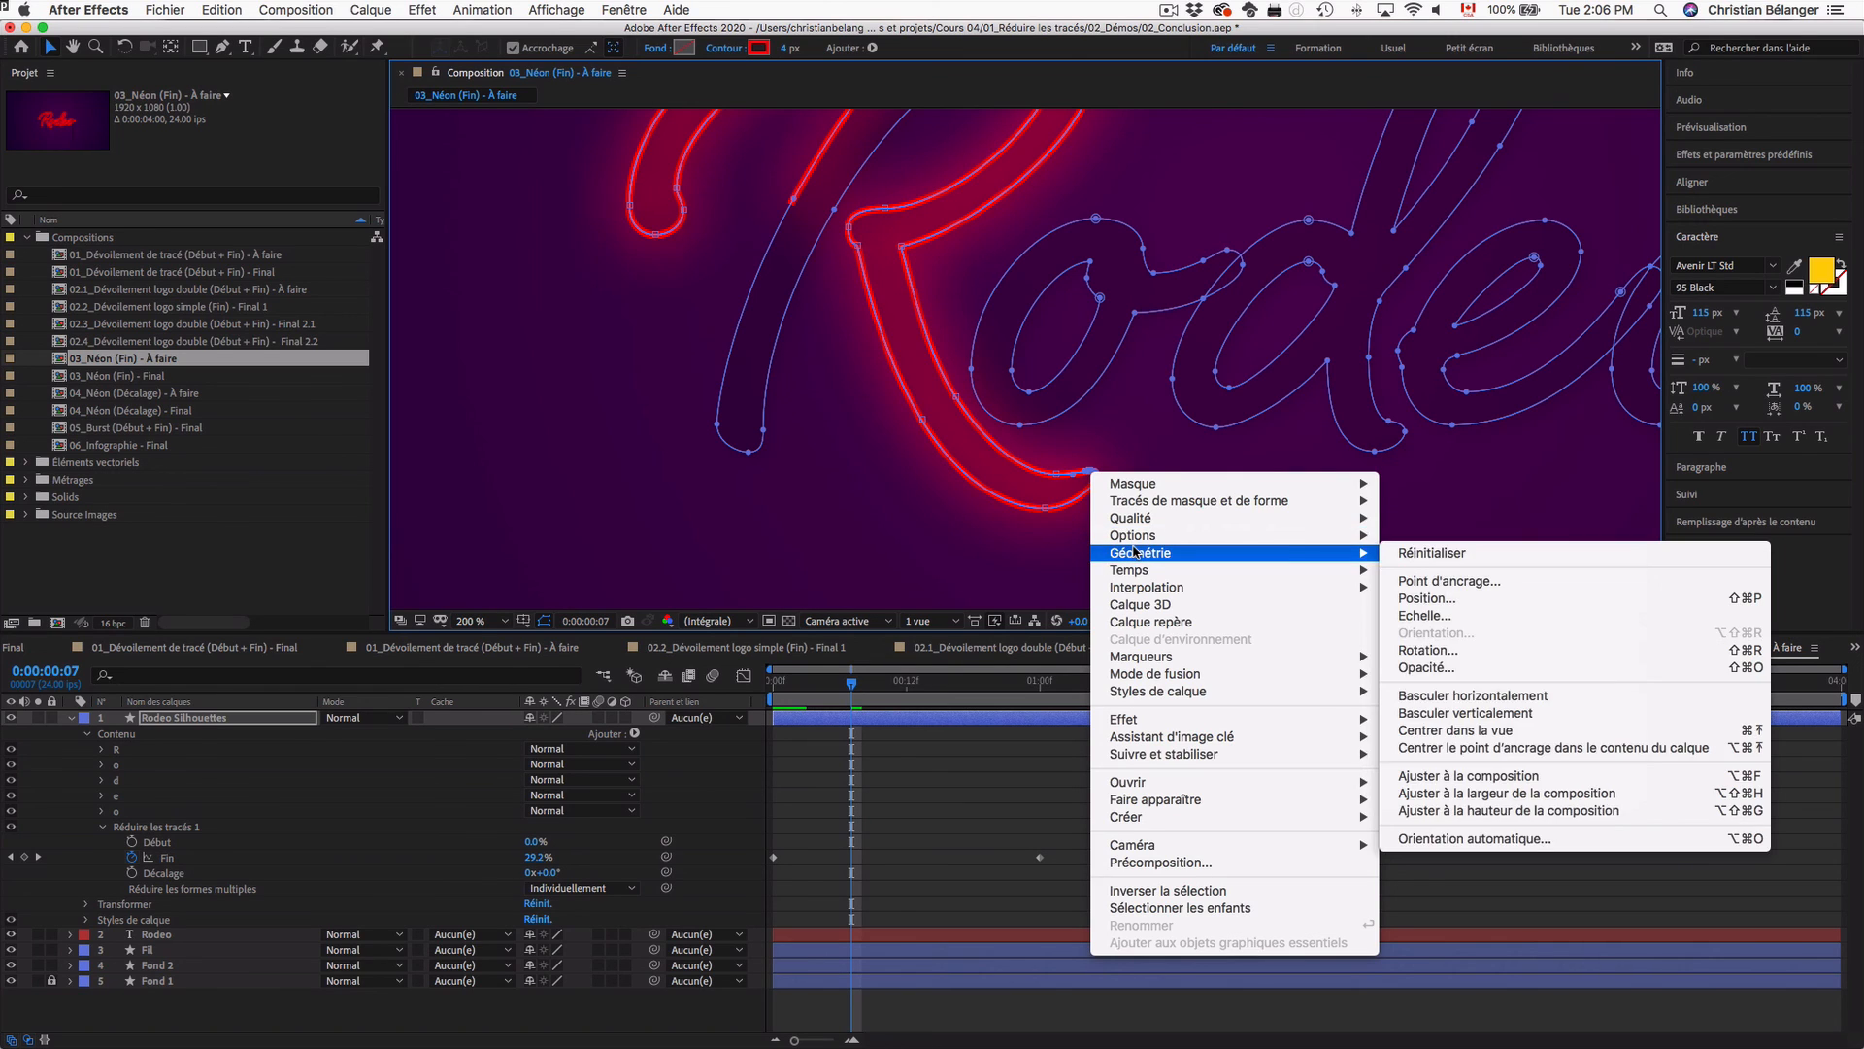
{"action": "mouse_move", "coordinate": [1138, 501]}
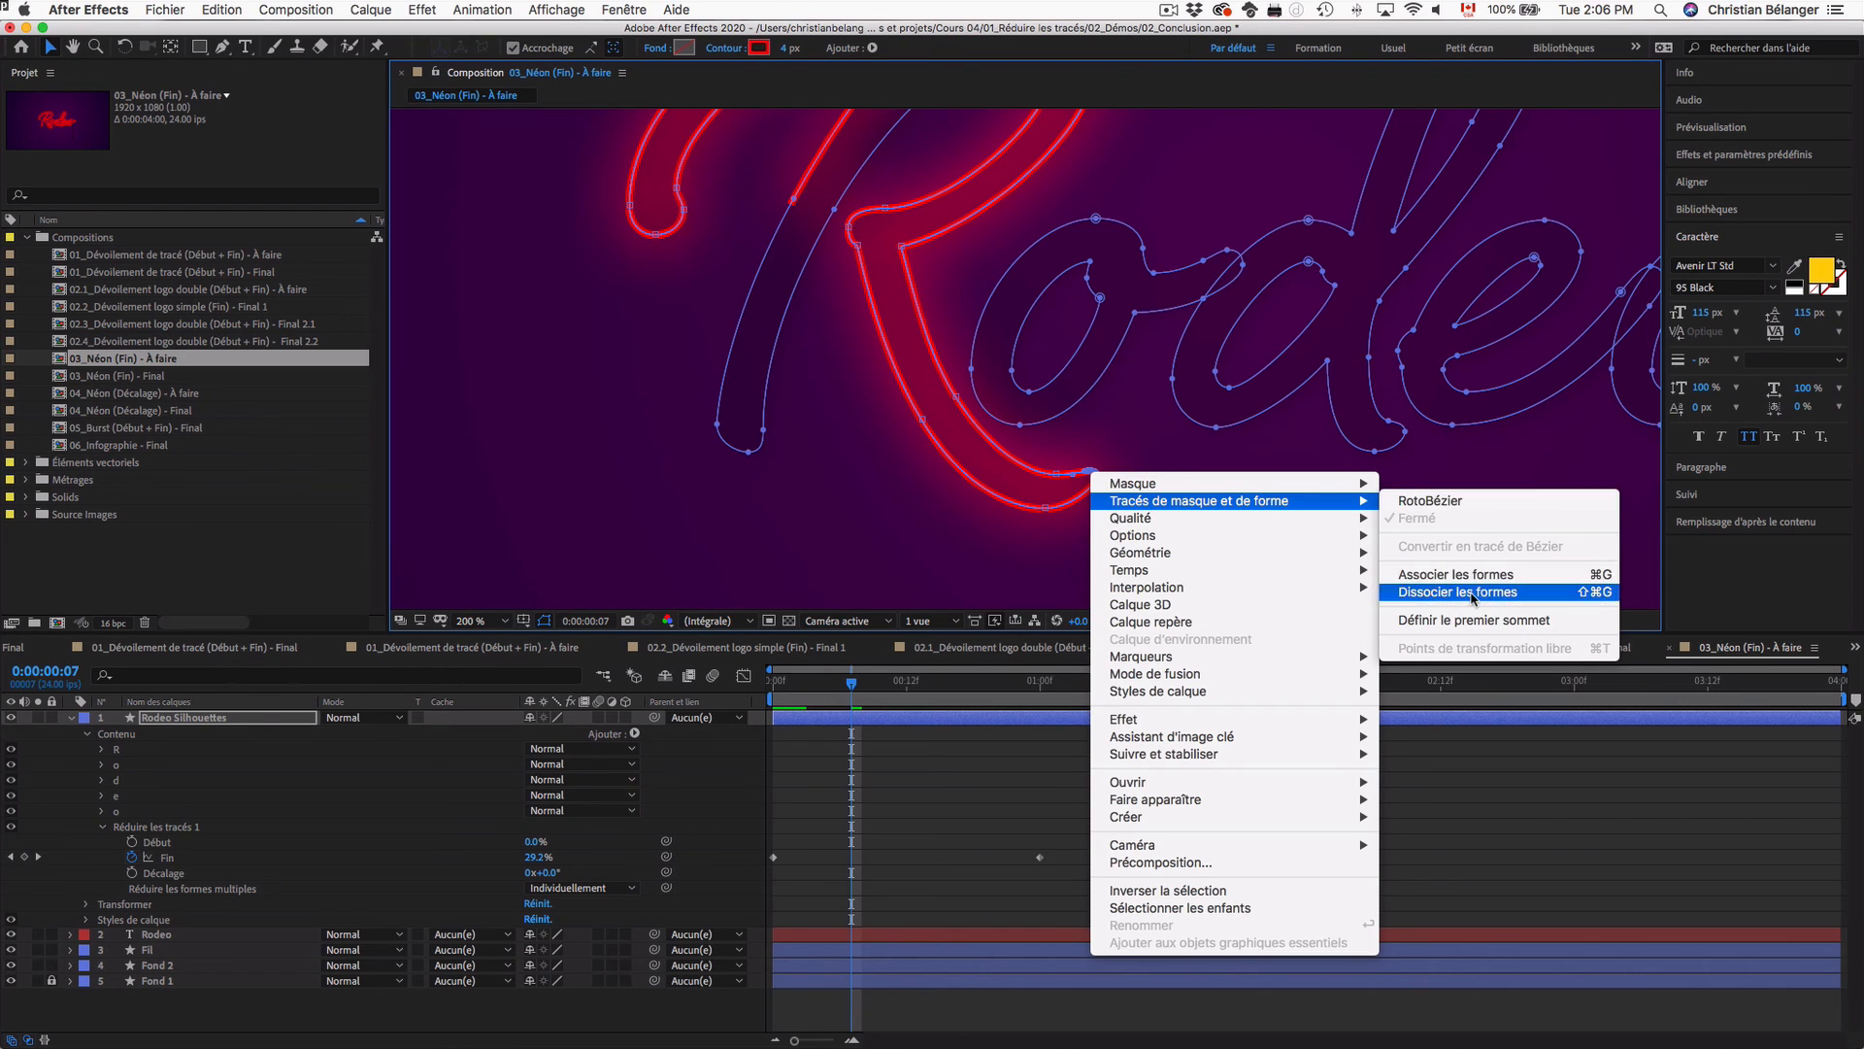
{"action": "left_click", "coordinate": [1538, 629]}
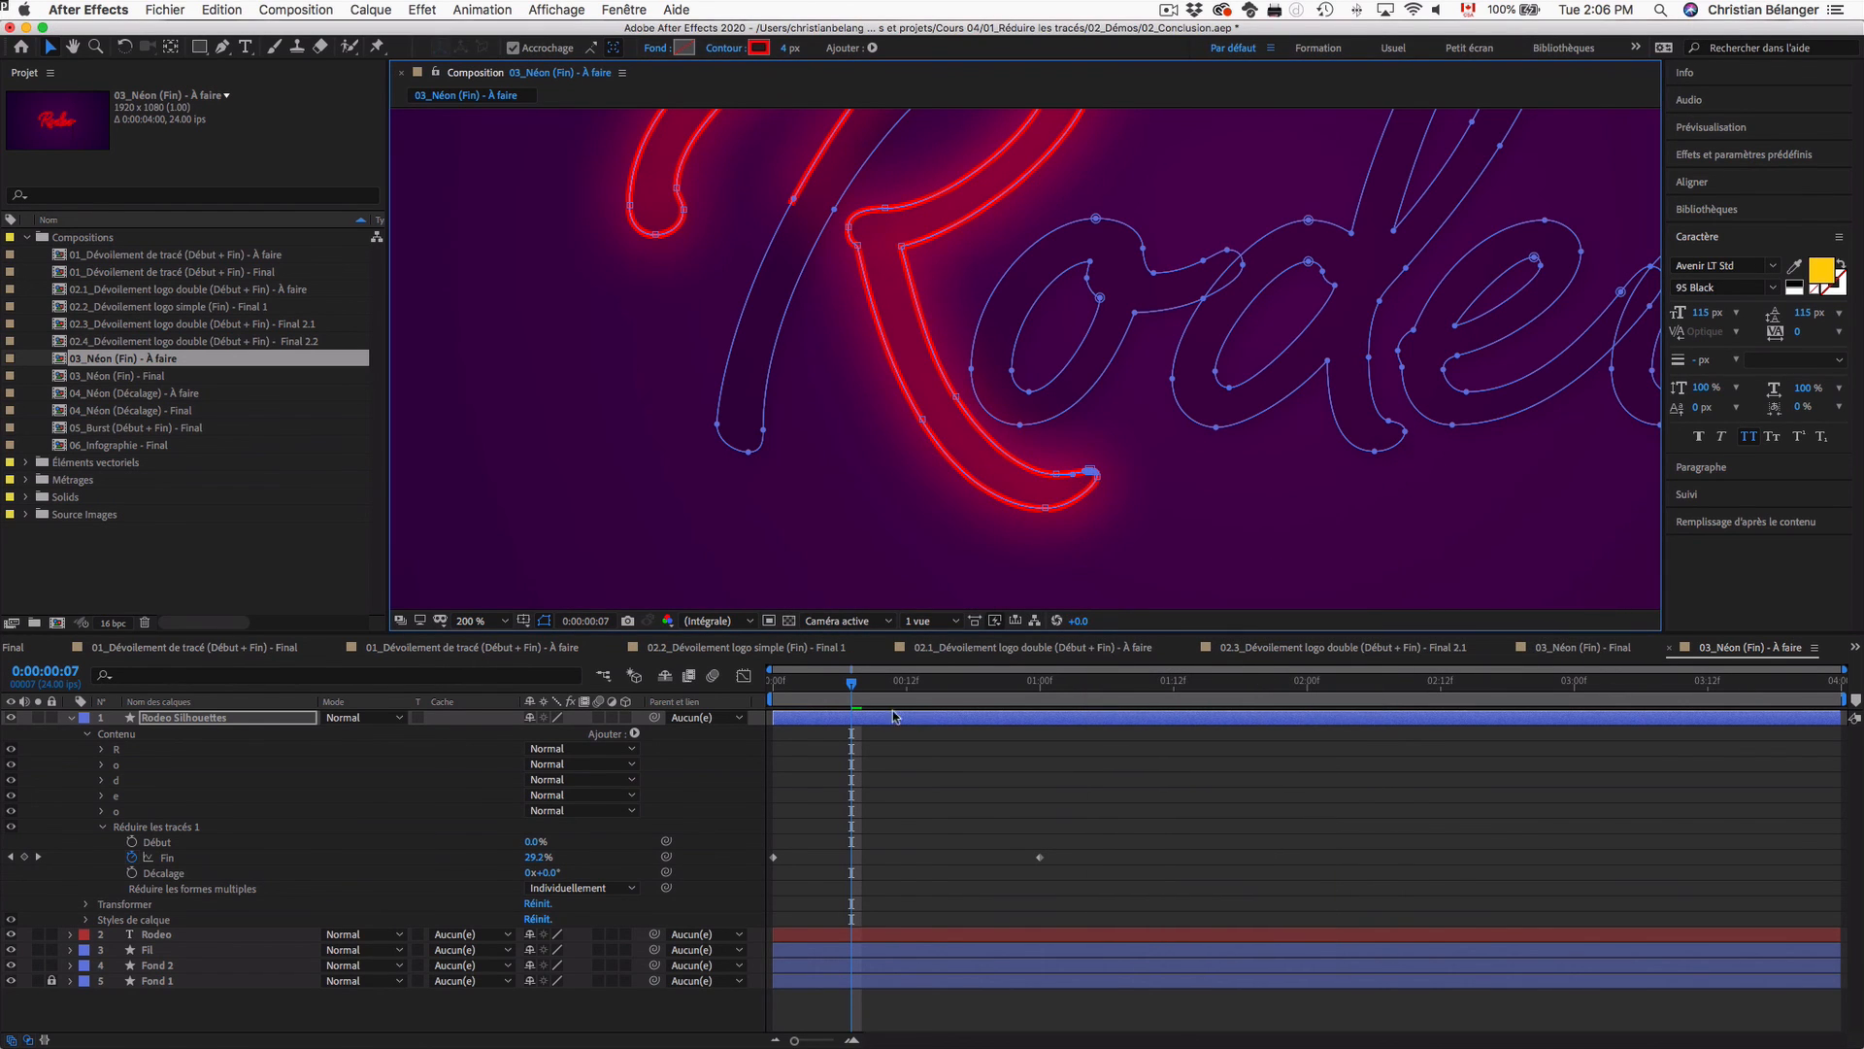
Step: Check where the R's outline begins at 0:00:00:01, and play the Rodeo reveal from 0:00:00:00
{"action": "left_click_drag", "start_coordinate": [853, 684], "coordinate": [747, 687]}
{"action": "key", "text": "comma"}
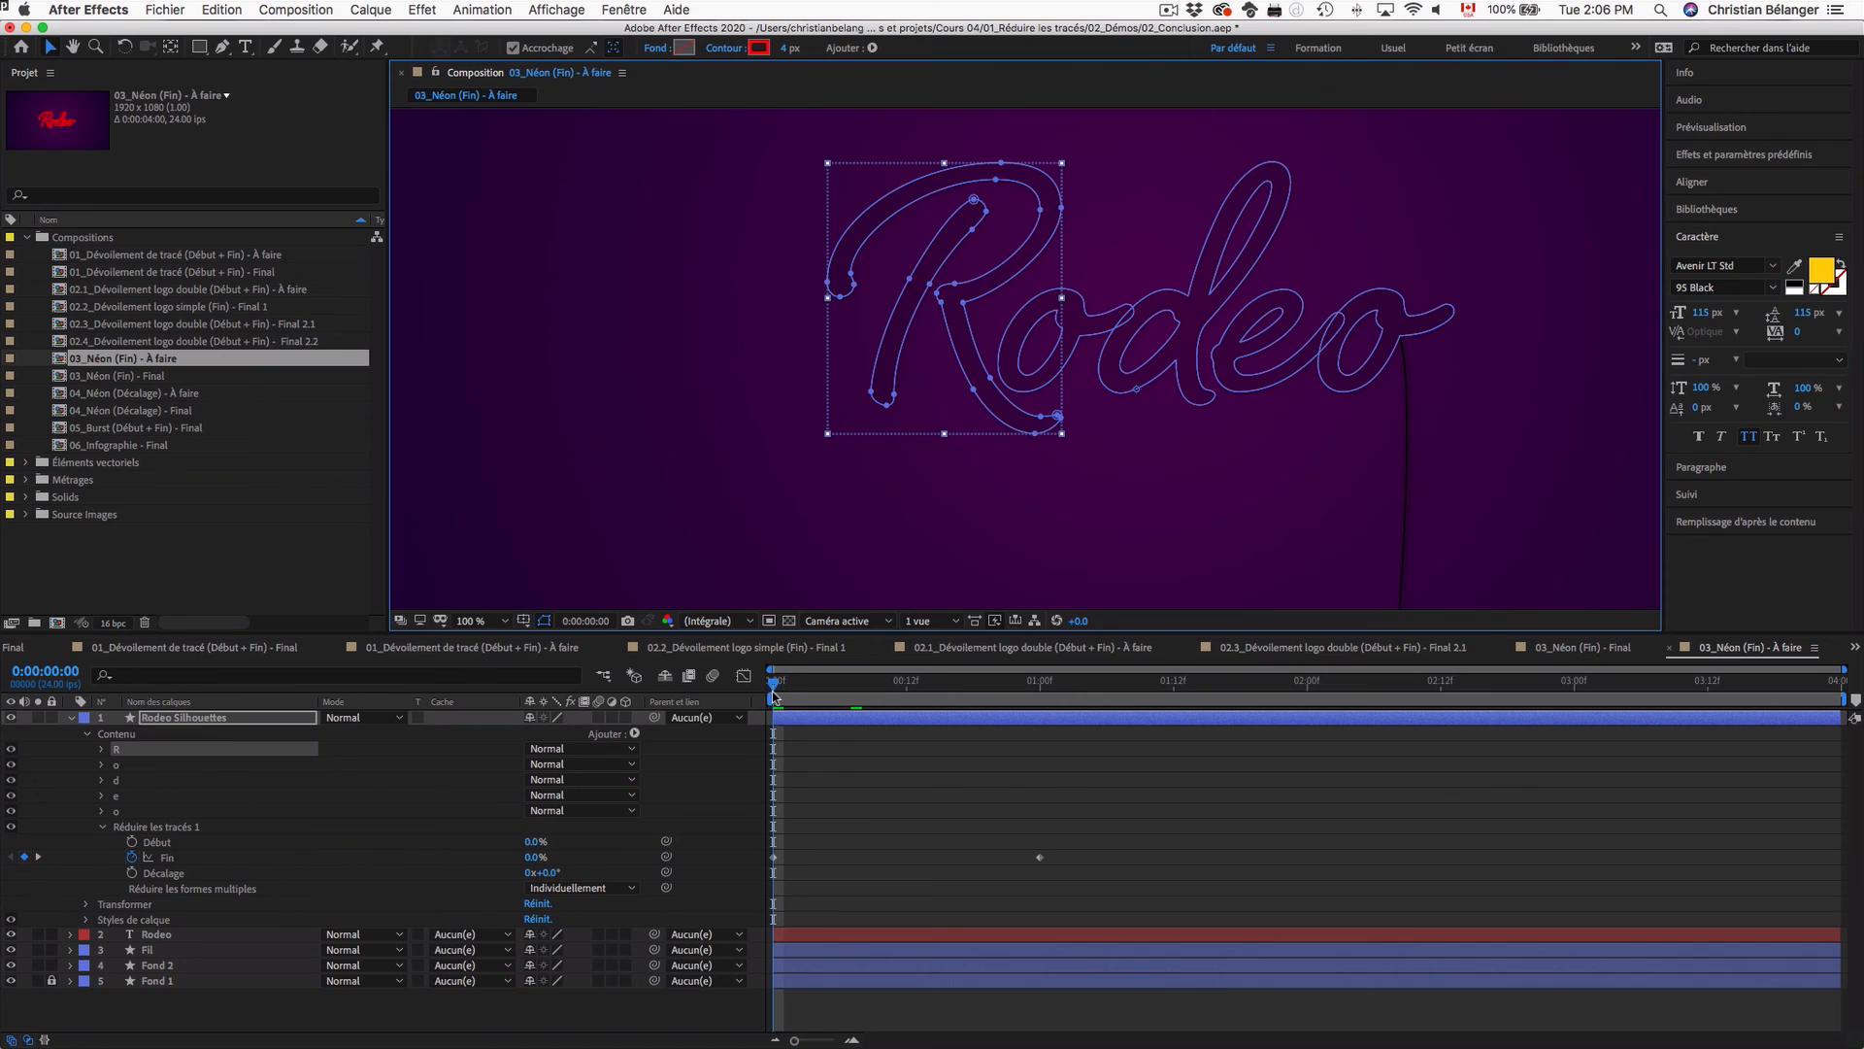
{"action": "left_click", "coordinate": [784, 685]}
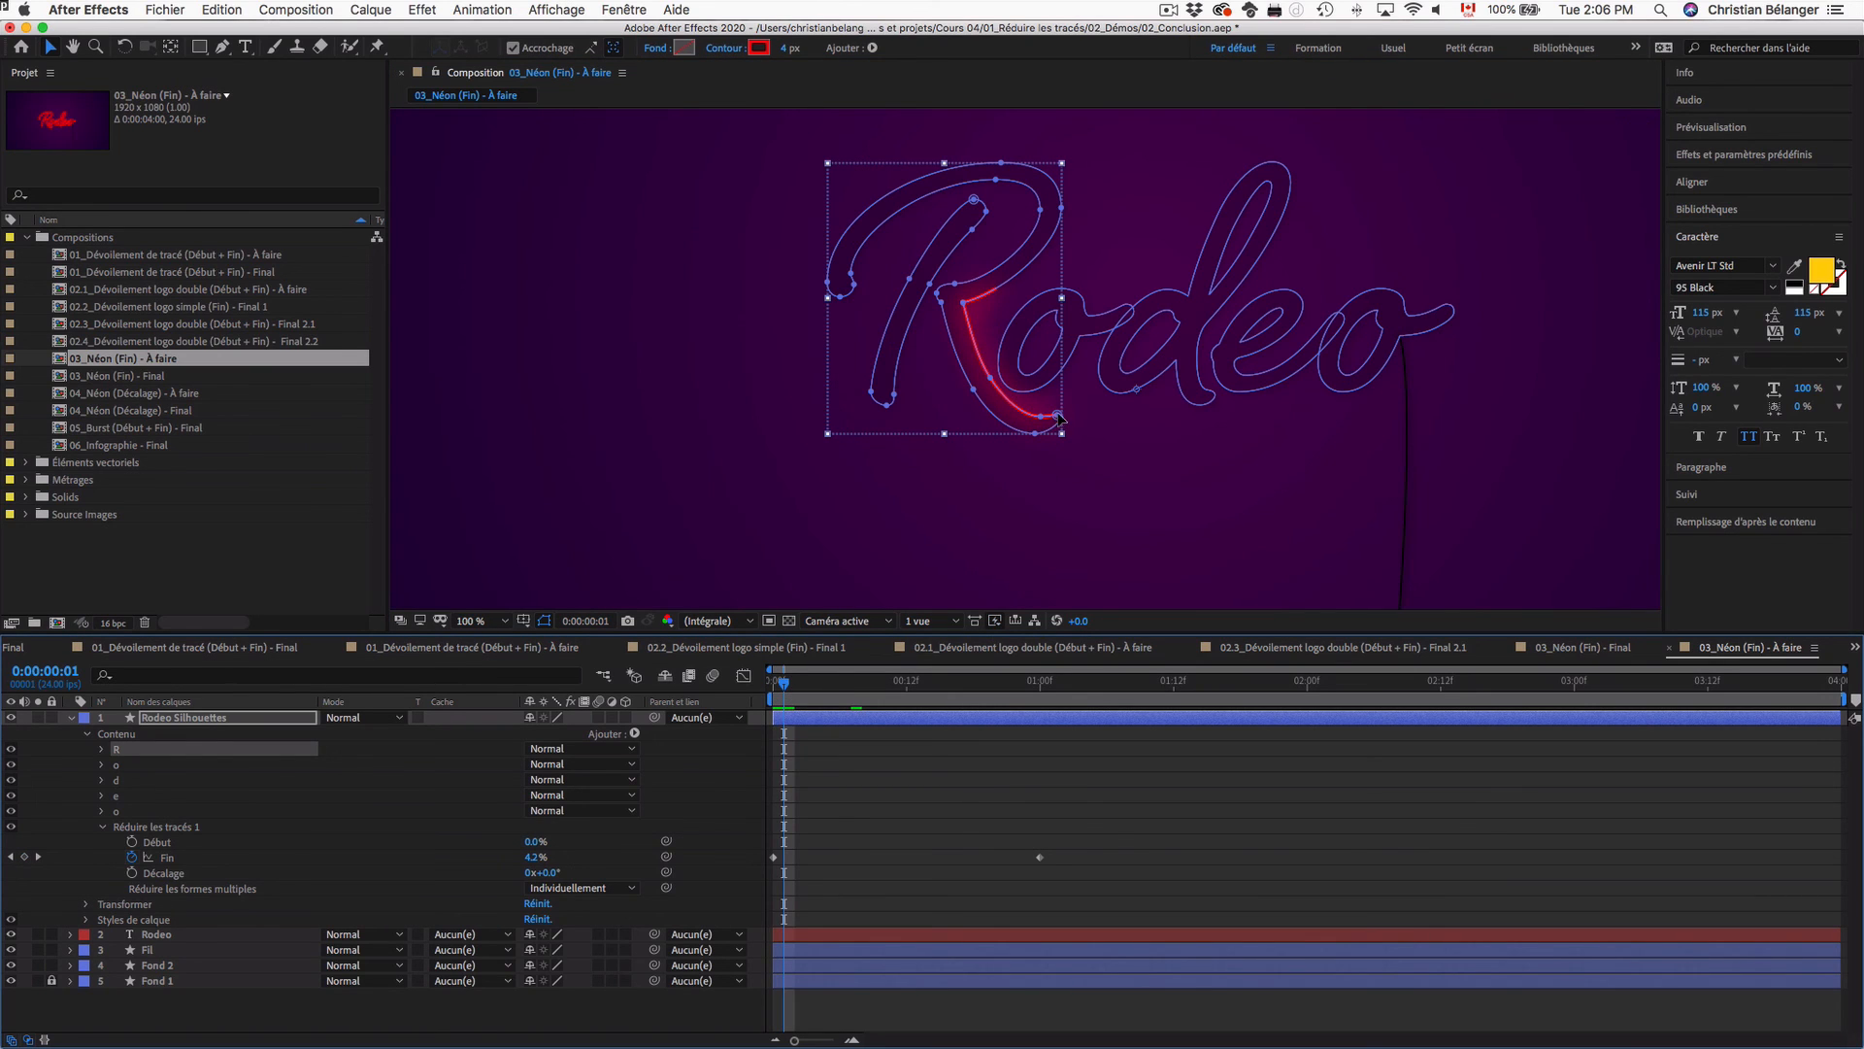
{"action": "mouse_move", "coordinate": [784, 684]}
{"action": "left_mouse_down"}
{"action": "mouse_move", "coordinate": [907, 685]}
{"action": "mouse_move", "coordinate": [689, 680]}
{"action": "left_mouse_up"}
{"action": "key", "text": "space"}
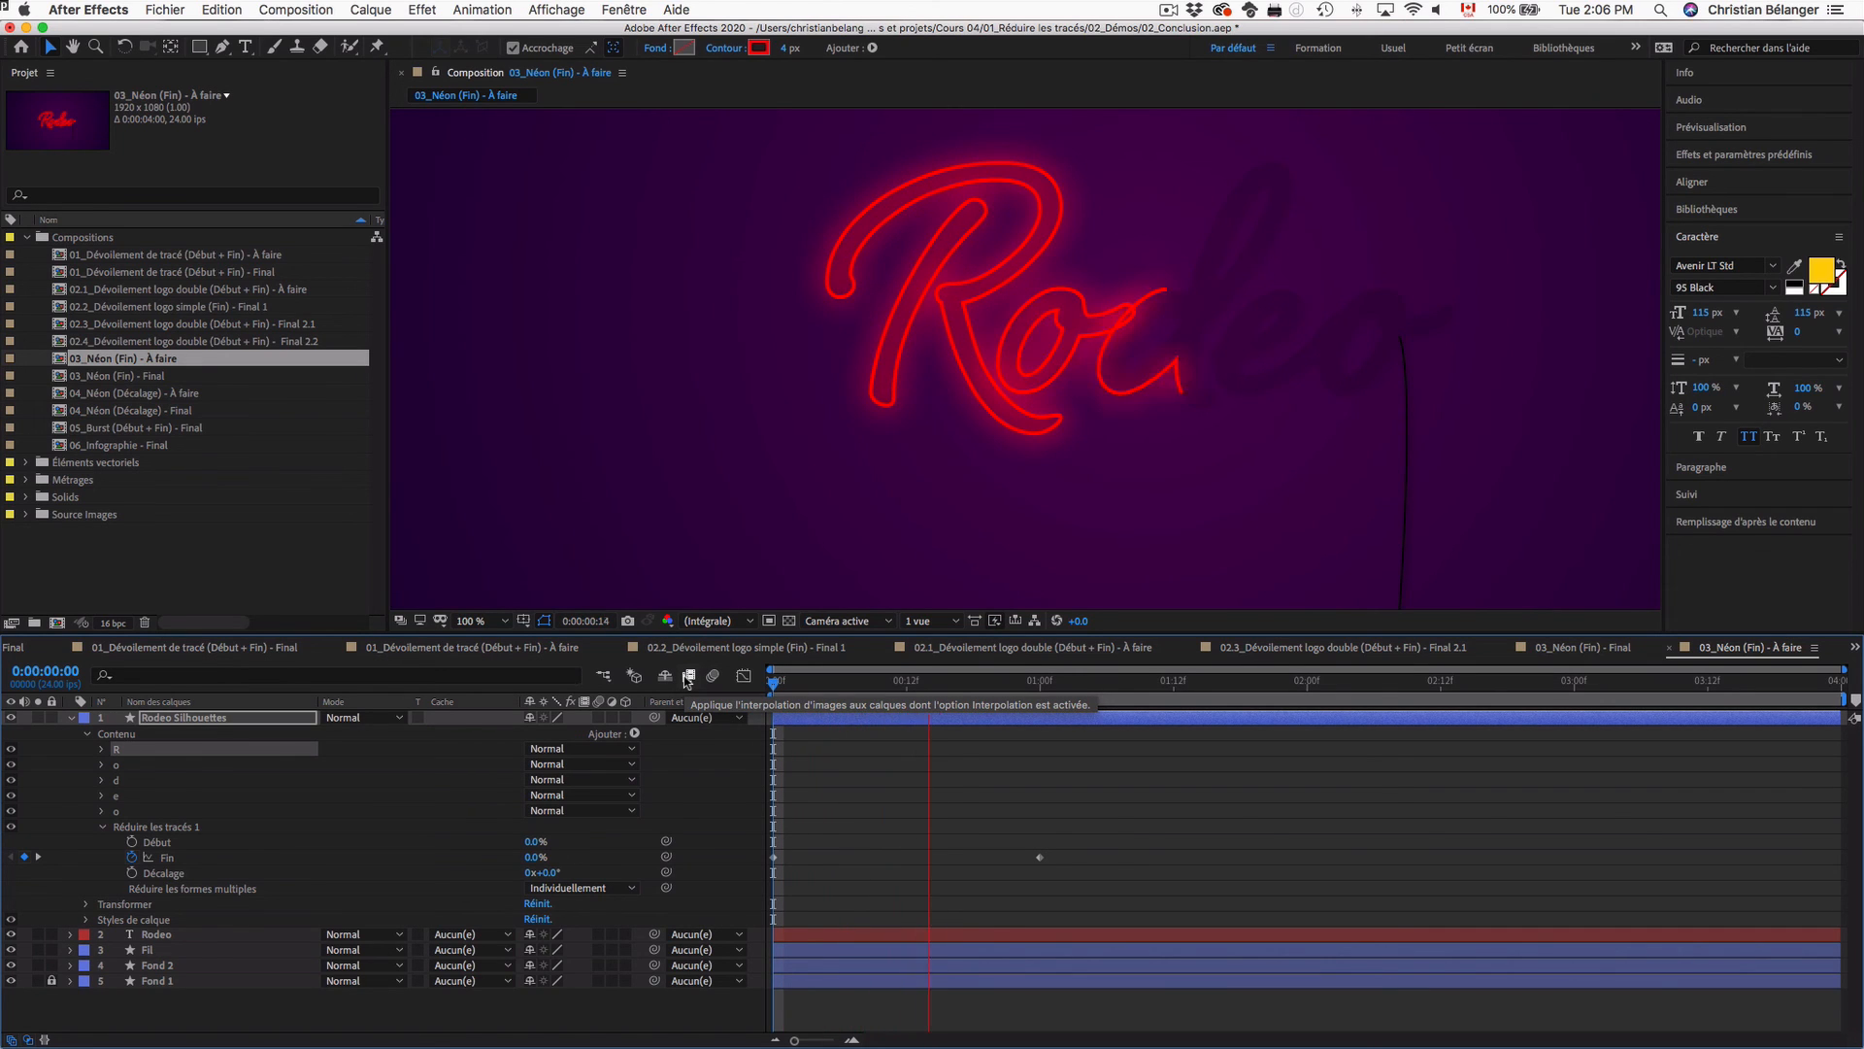
{"action": "key", "text": "space"}
{"action": "key", "text": "space"}
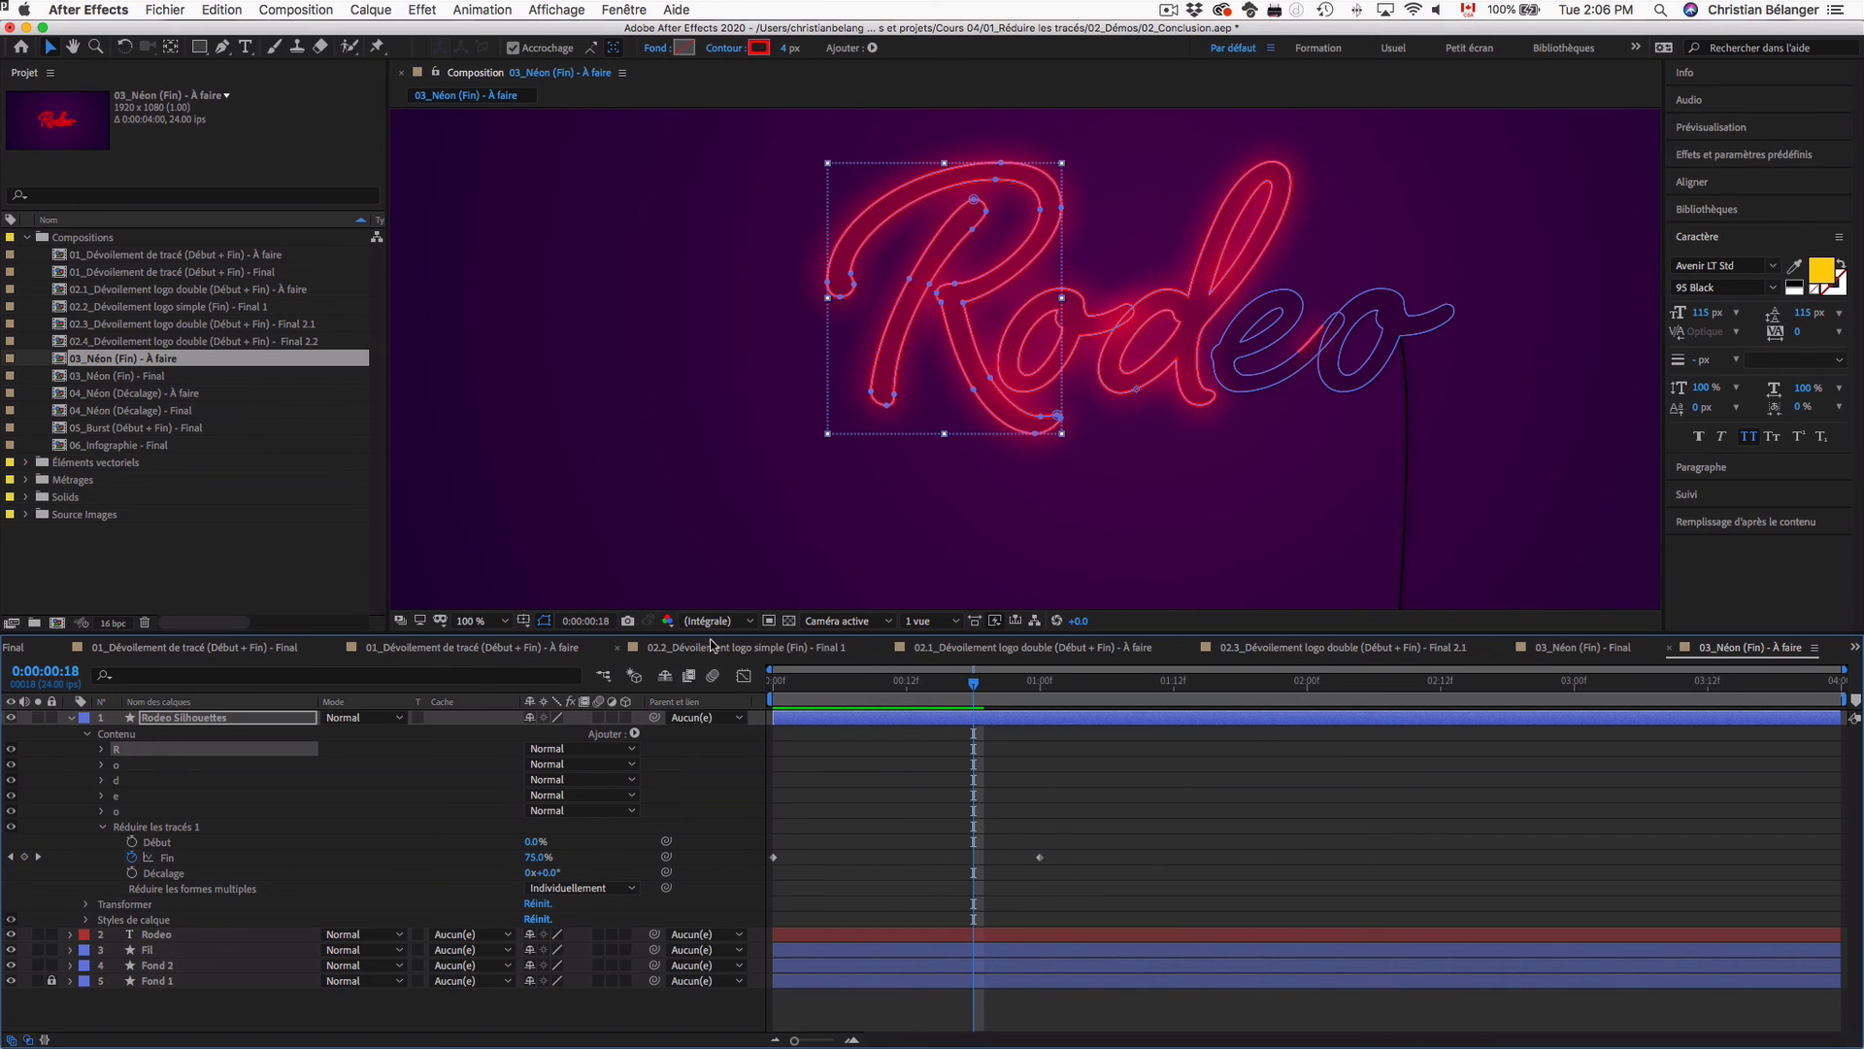
Step: Open the composition 04_Néon (Décalage) - Final and play its neon animation
{"action": "double_click", "coordinate": [142, 412]}
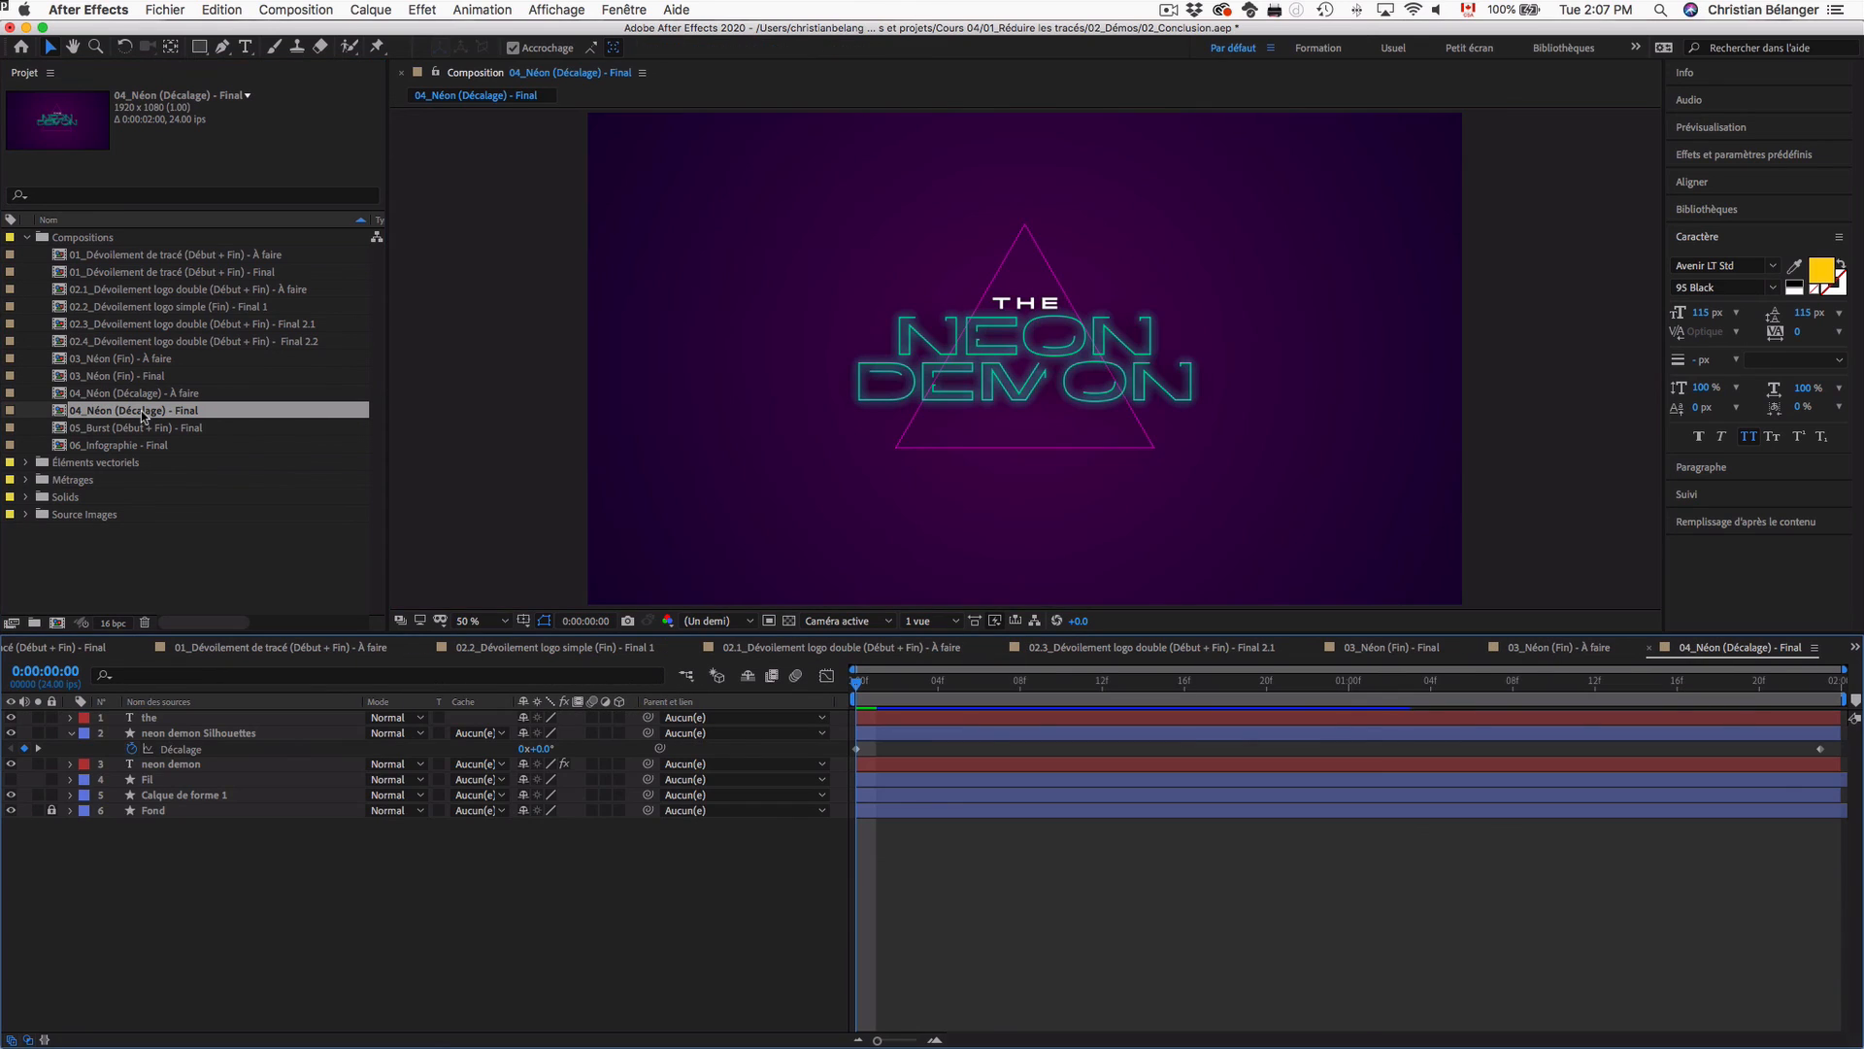
{"action": "key", "text": "space"}
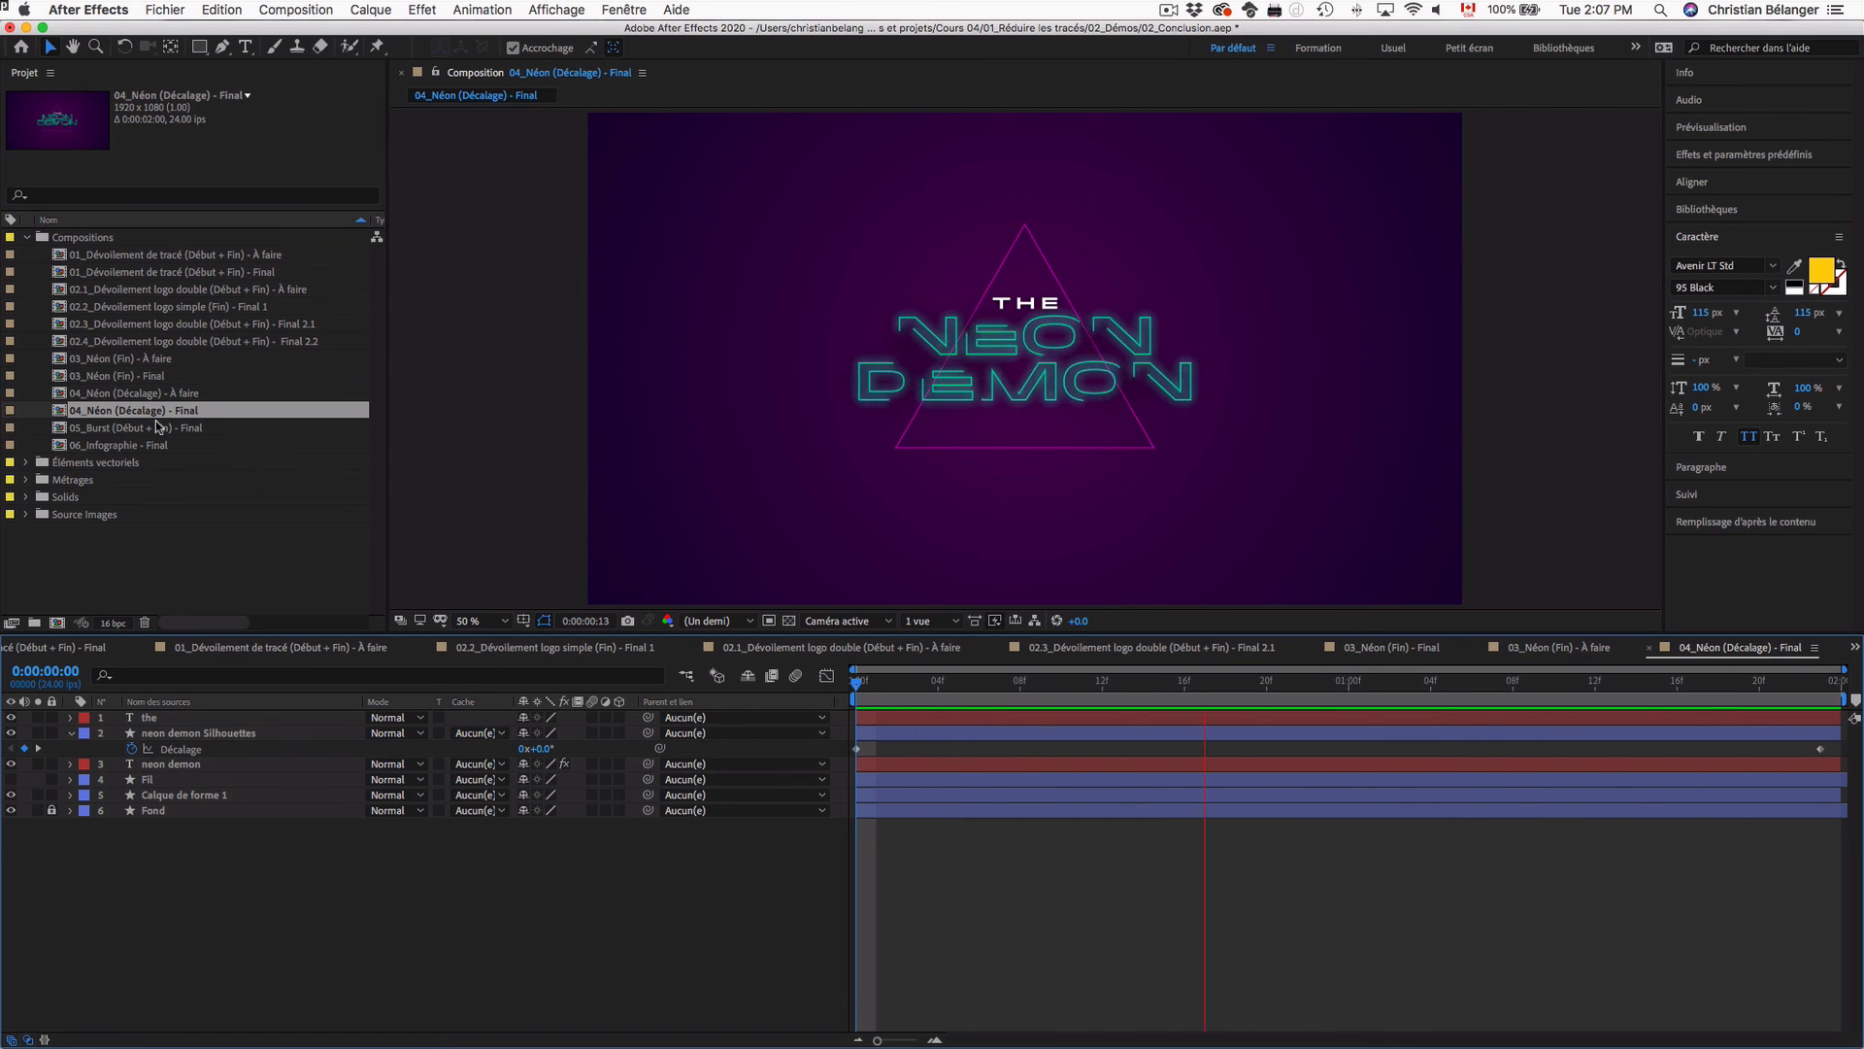
{"action": "key", "text": "space"}
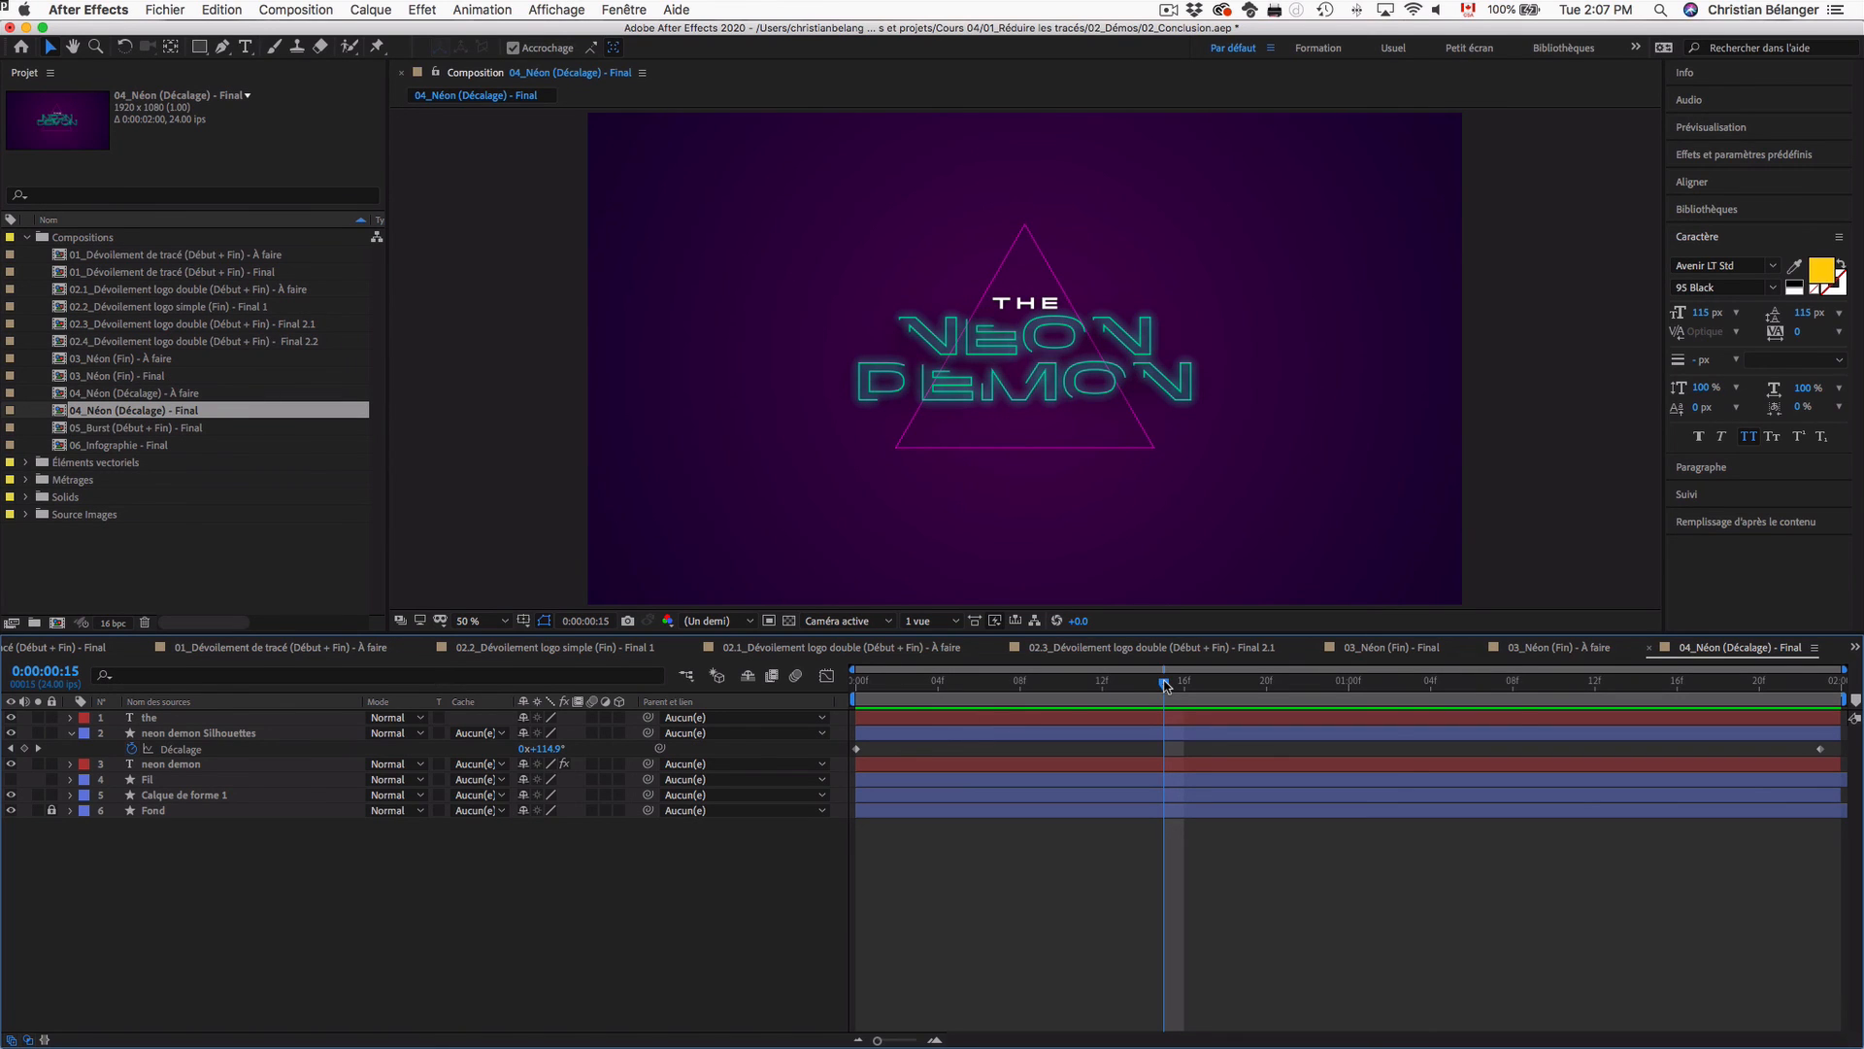
Step: Examine the first and last Décalage keyframes and the Réduire les tracés 1 settings of neon demon Silhouettes
{"action": "left_click_drag", "start_coordinate": [1165, 686], "coordinate": [854, 688]}
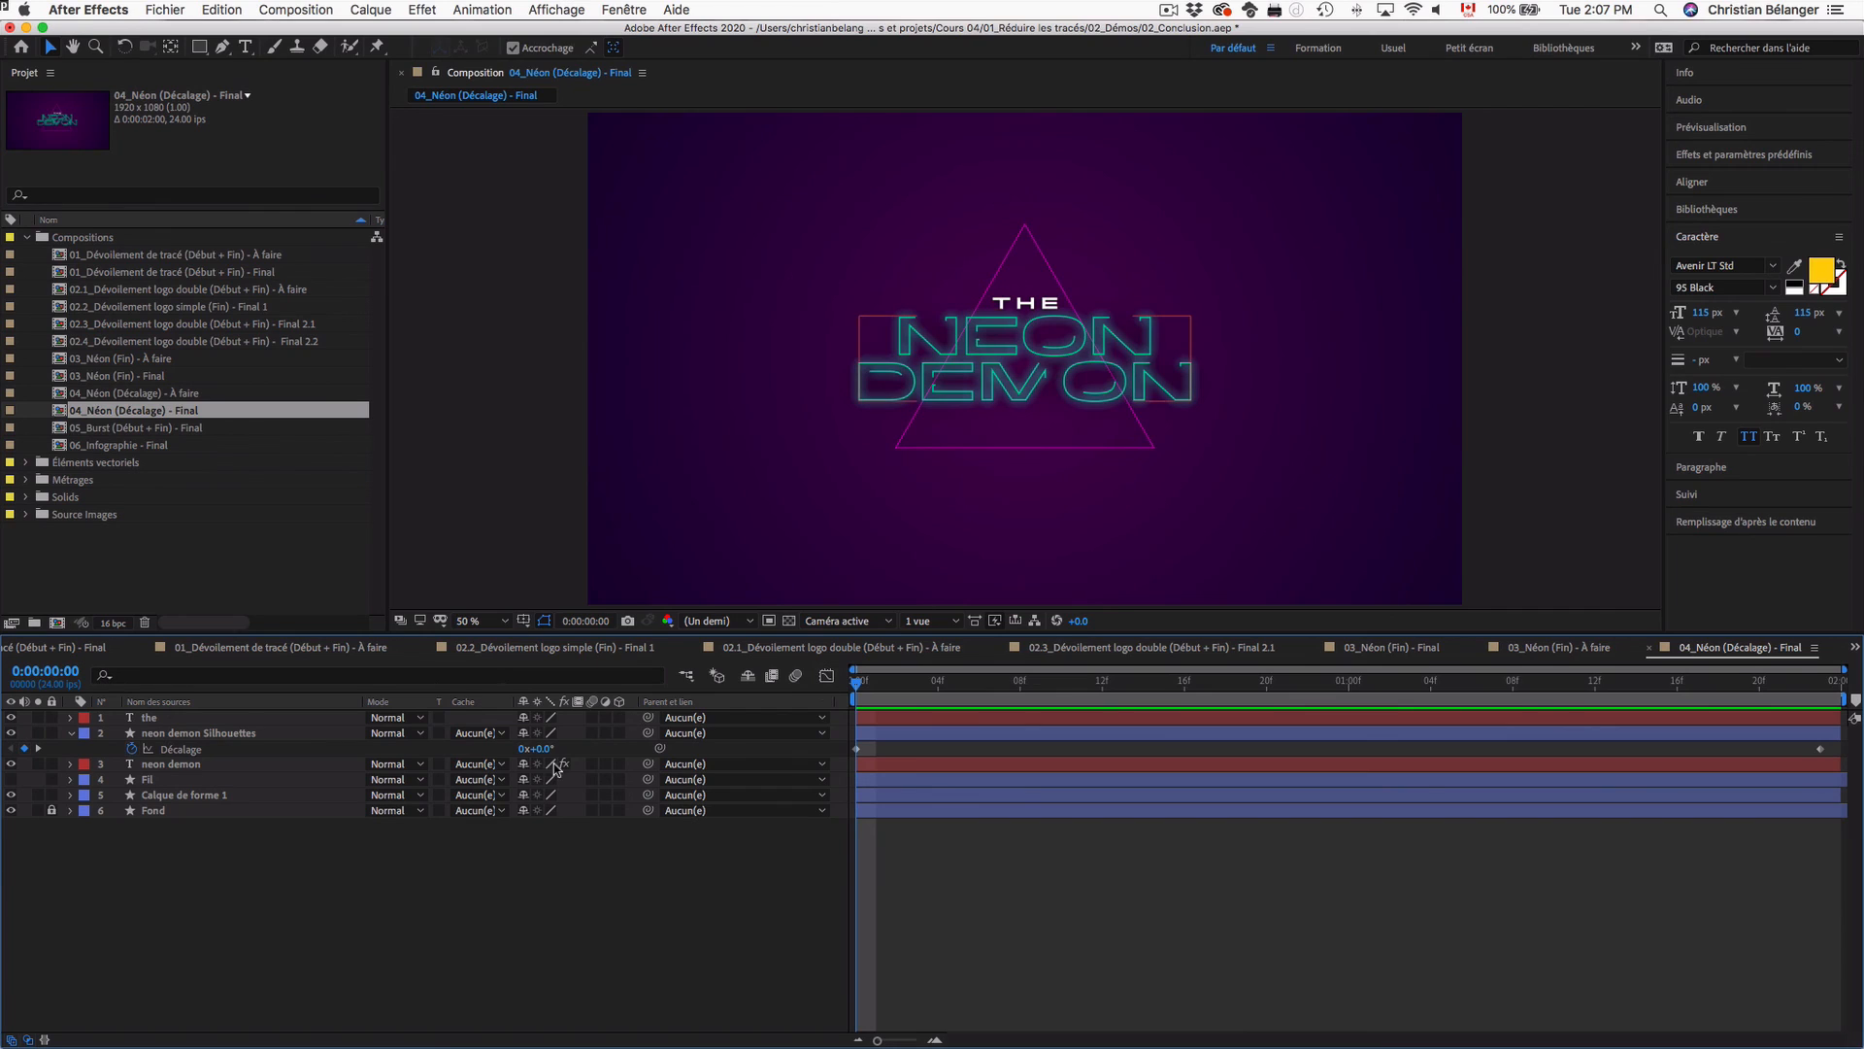
{"action": "left_click_drag", "start_coordinate": [1802, 685], "coordinate": [1823, 685]}
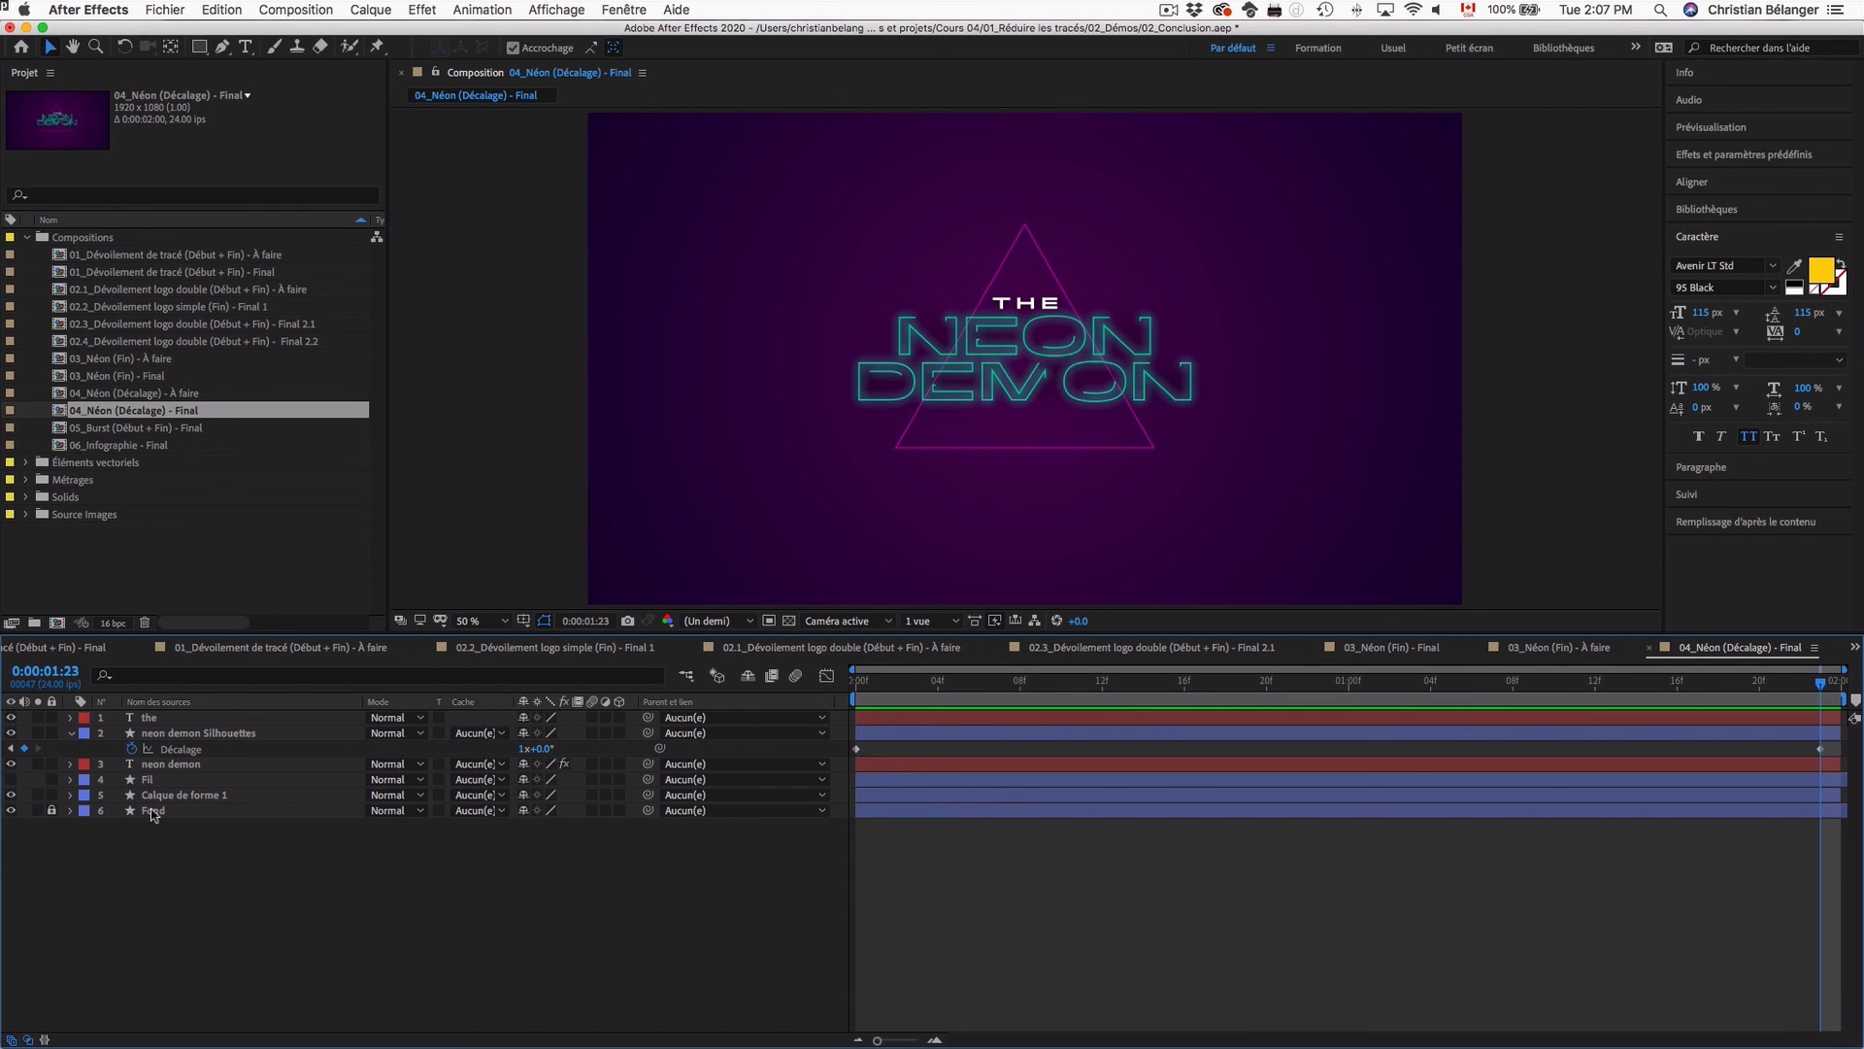
{"action": "left_click", "coordinate": [75, 735]}
{"action": "left_click", "coordinate": [75, 735]}
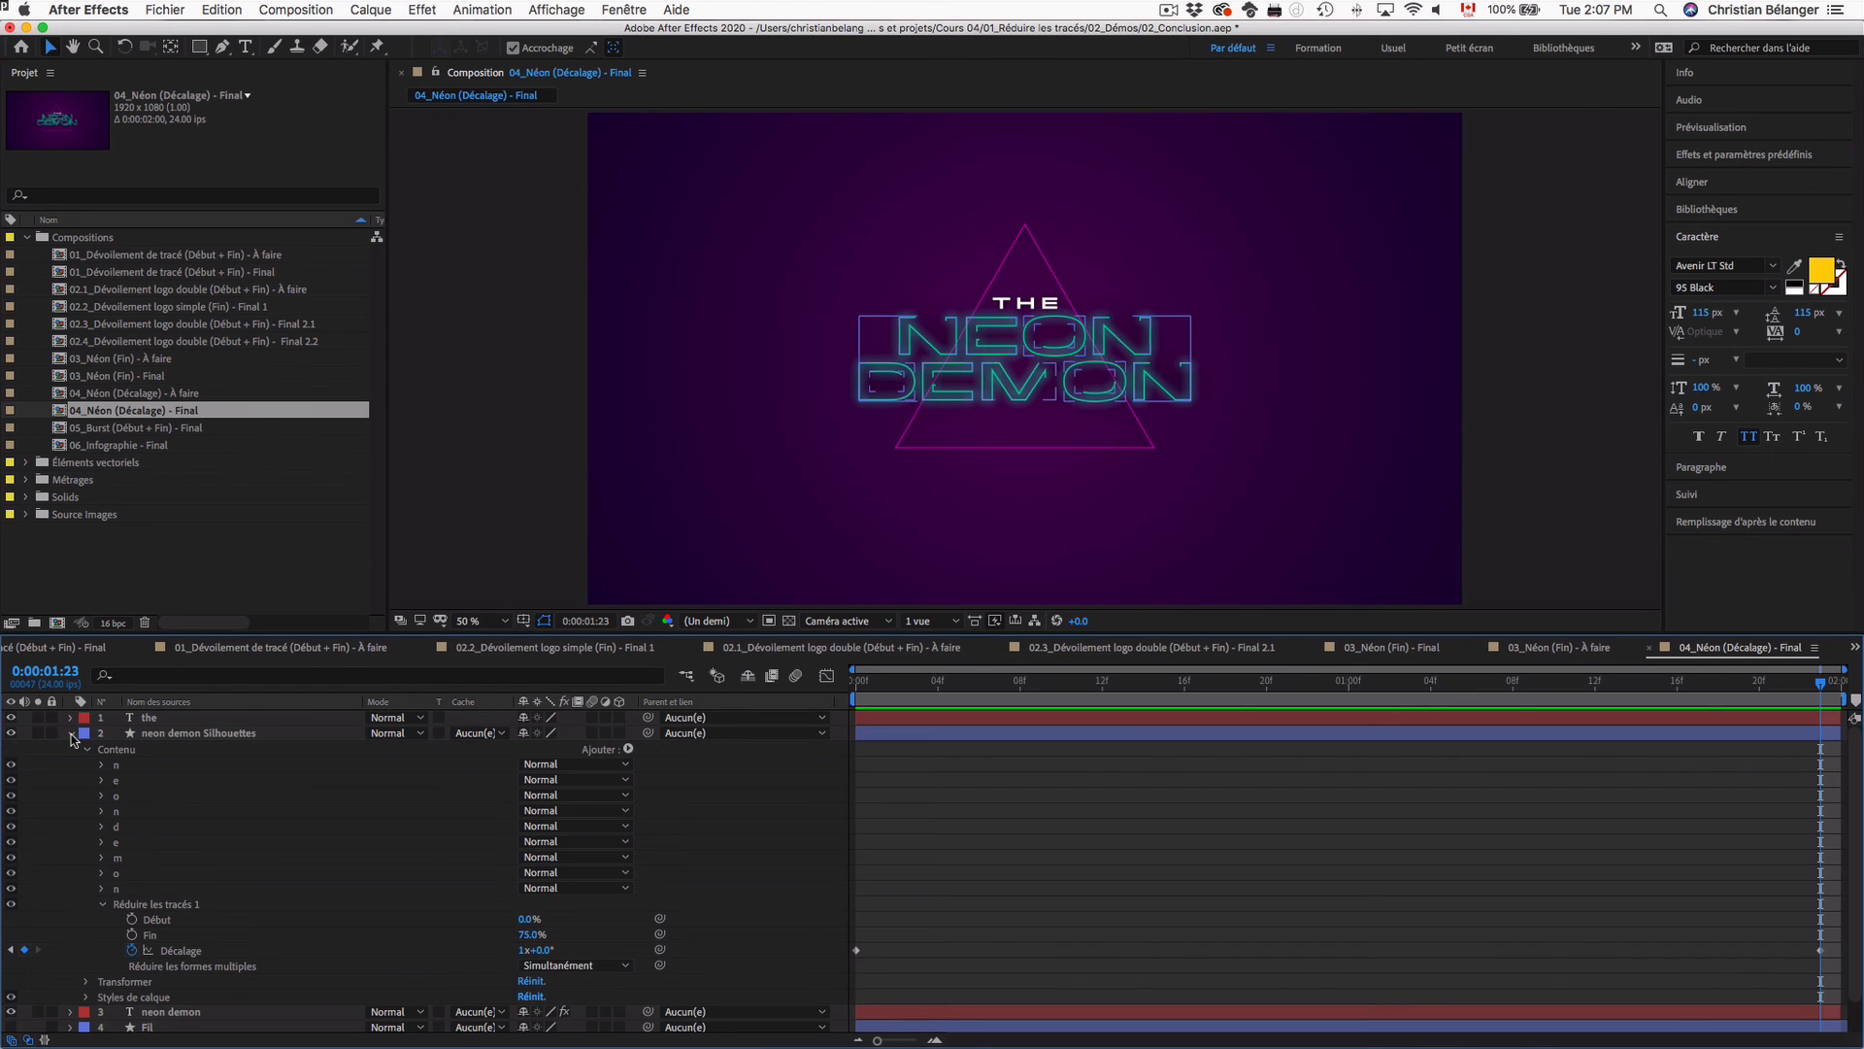
{"action": "left_click", "coordinate": [155, 934]}
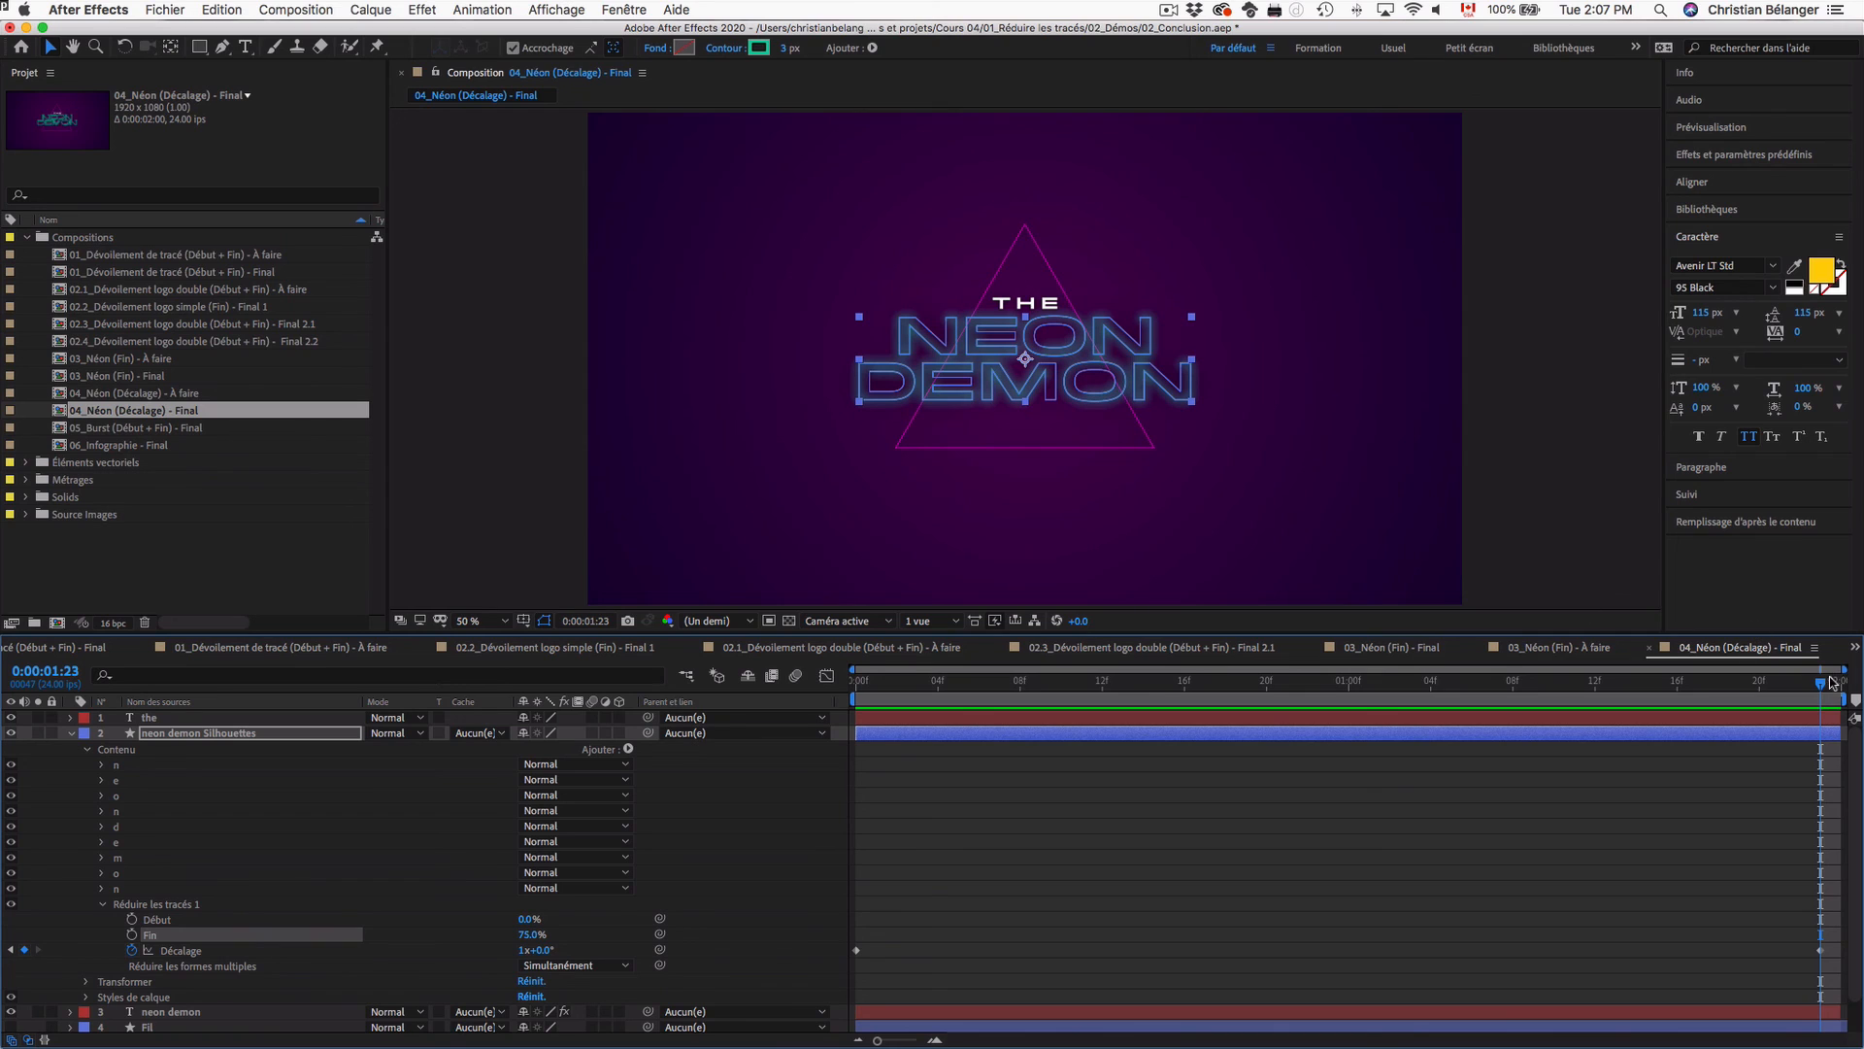
{"action": "key", "text": "space"}
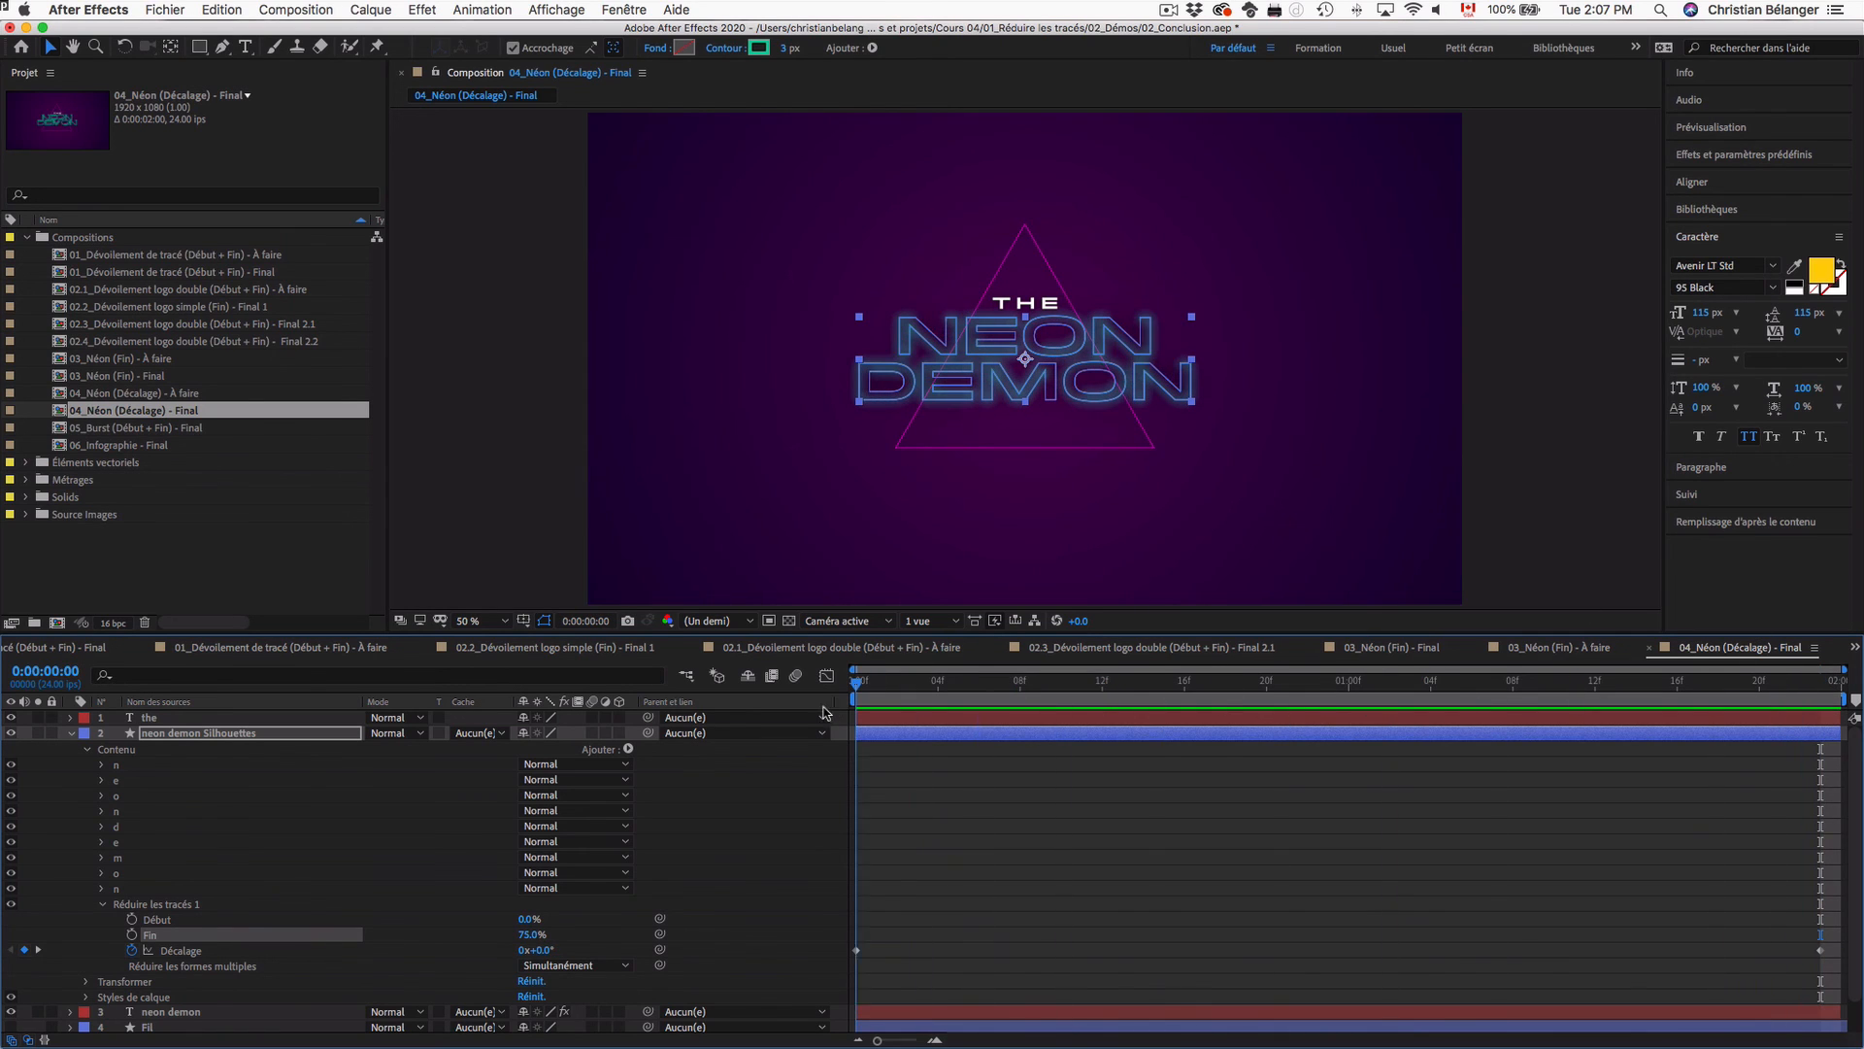
{"action": "left_click", "coordinate": [465, 518]}
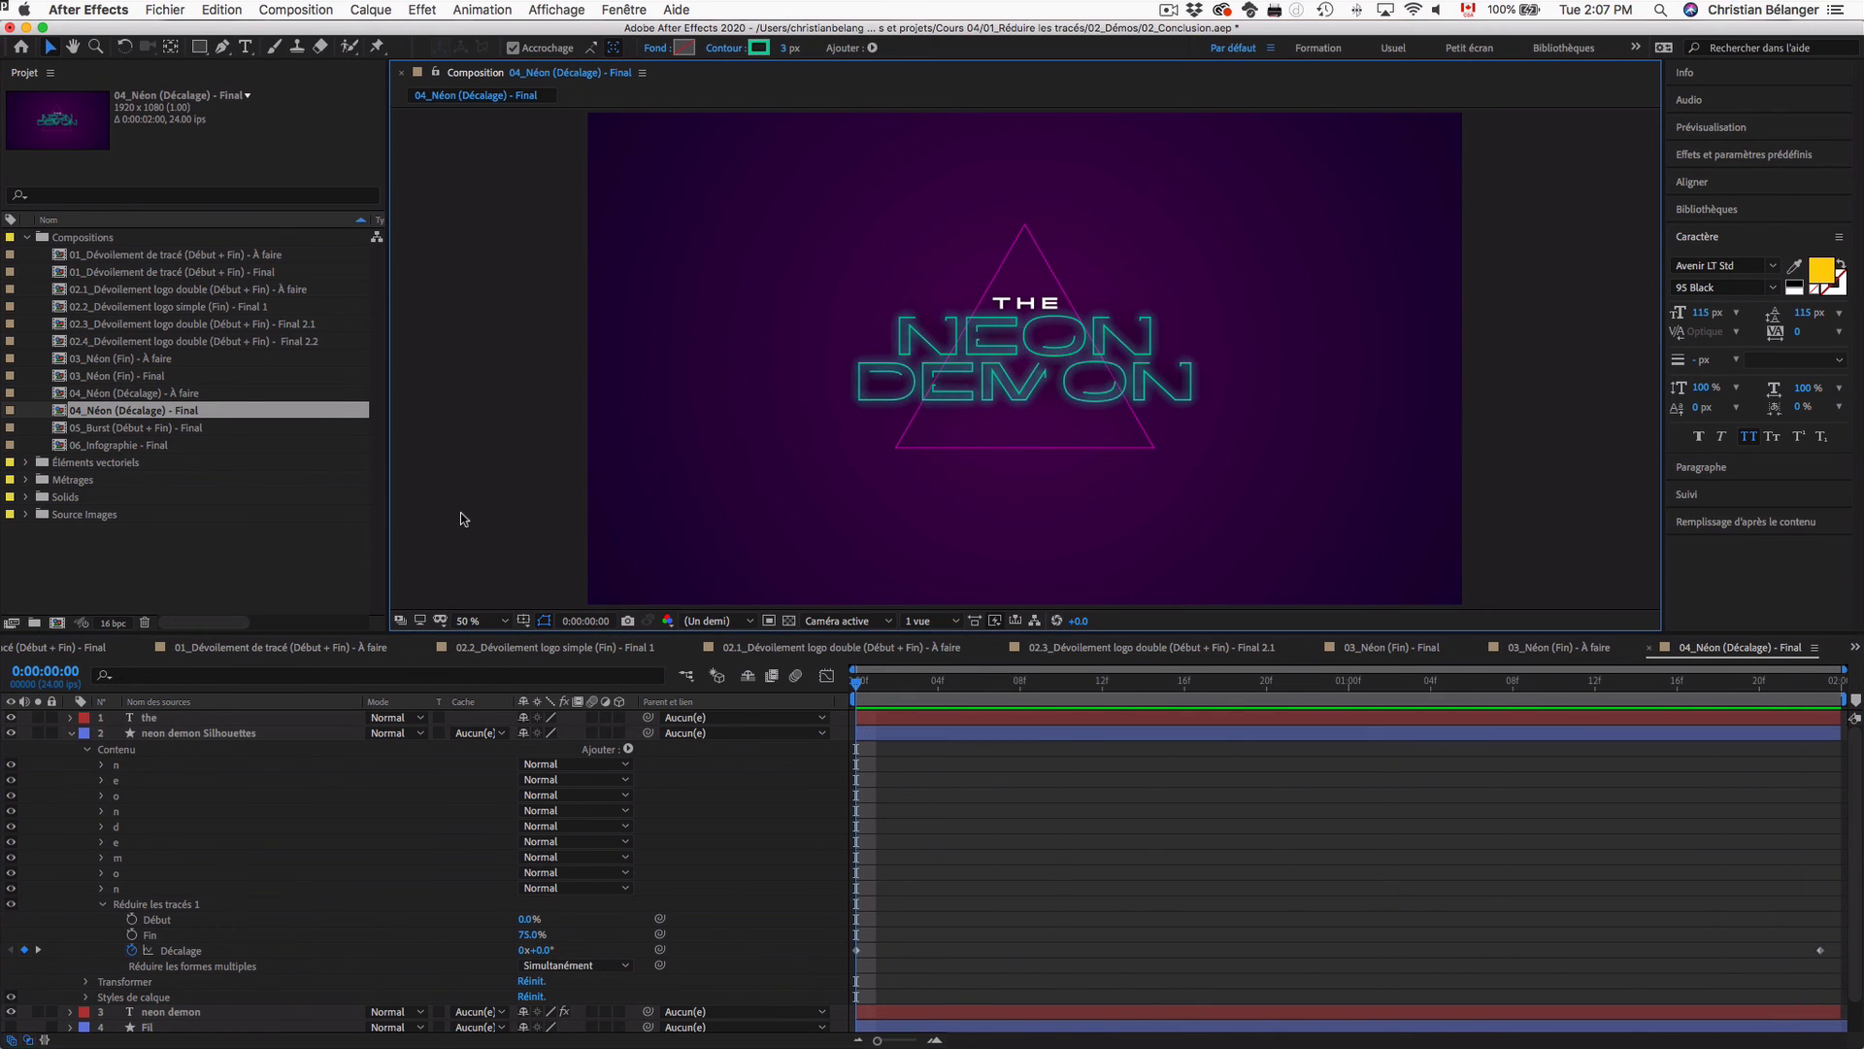
Step: Open the composition 04_Néon (Décalage) - À faire and select its neon demon Silhouettes layer
{"action": "double_click", "coordinate": [104, 395]}
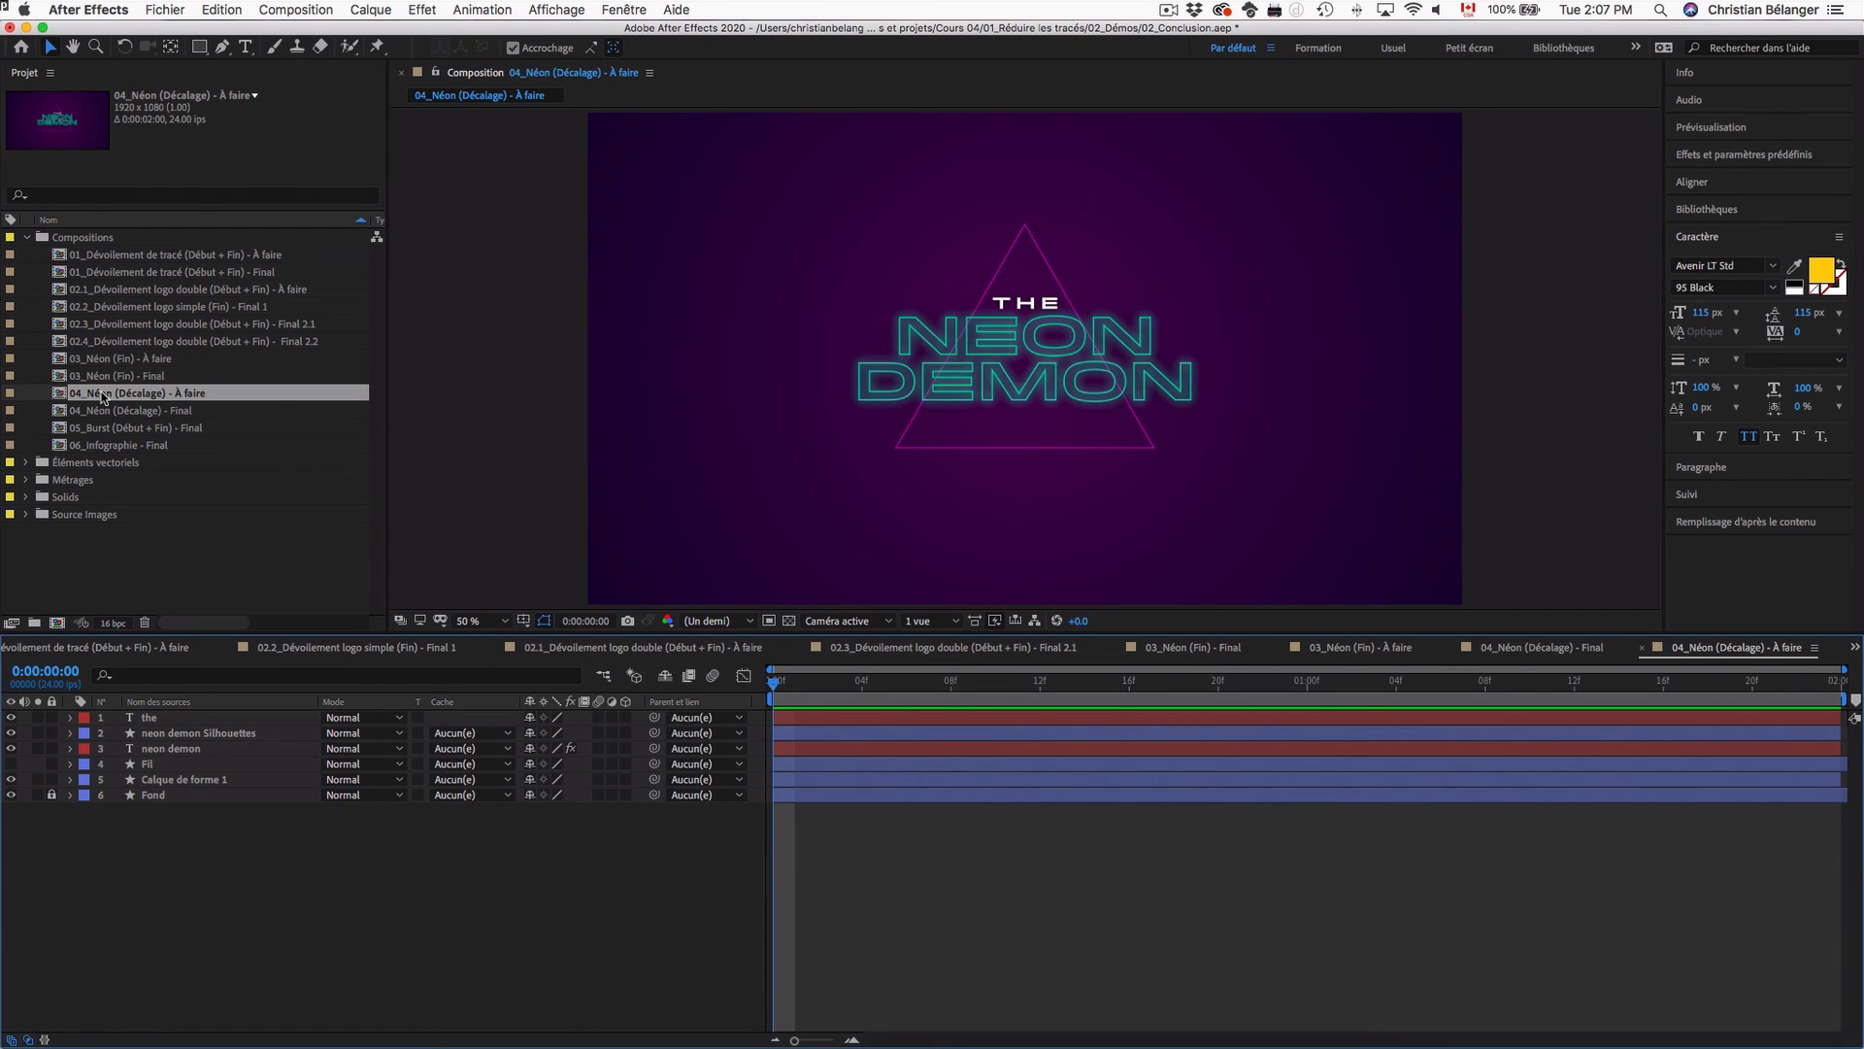
{"action": "left_click", "coordinate": [201, 736]}
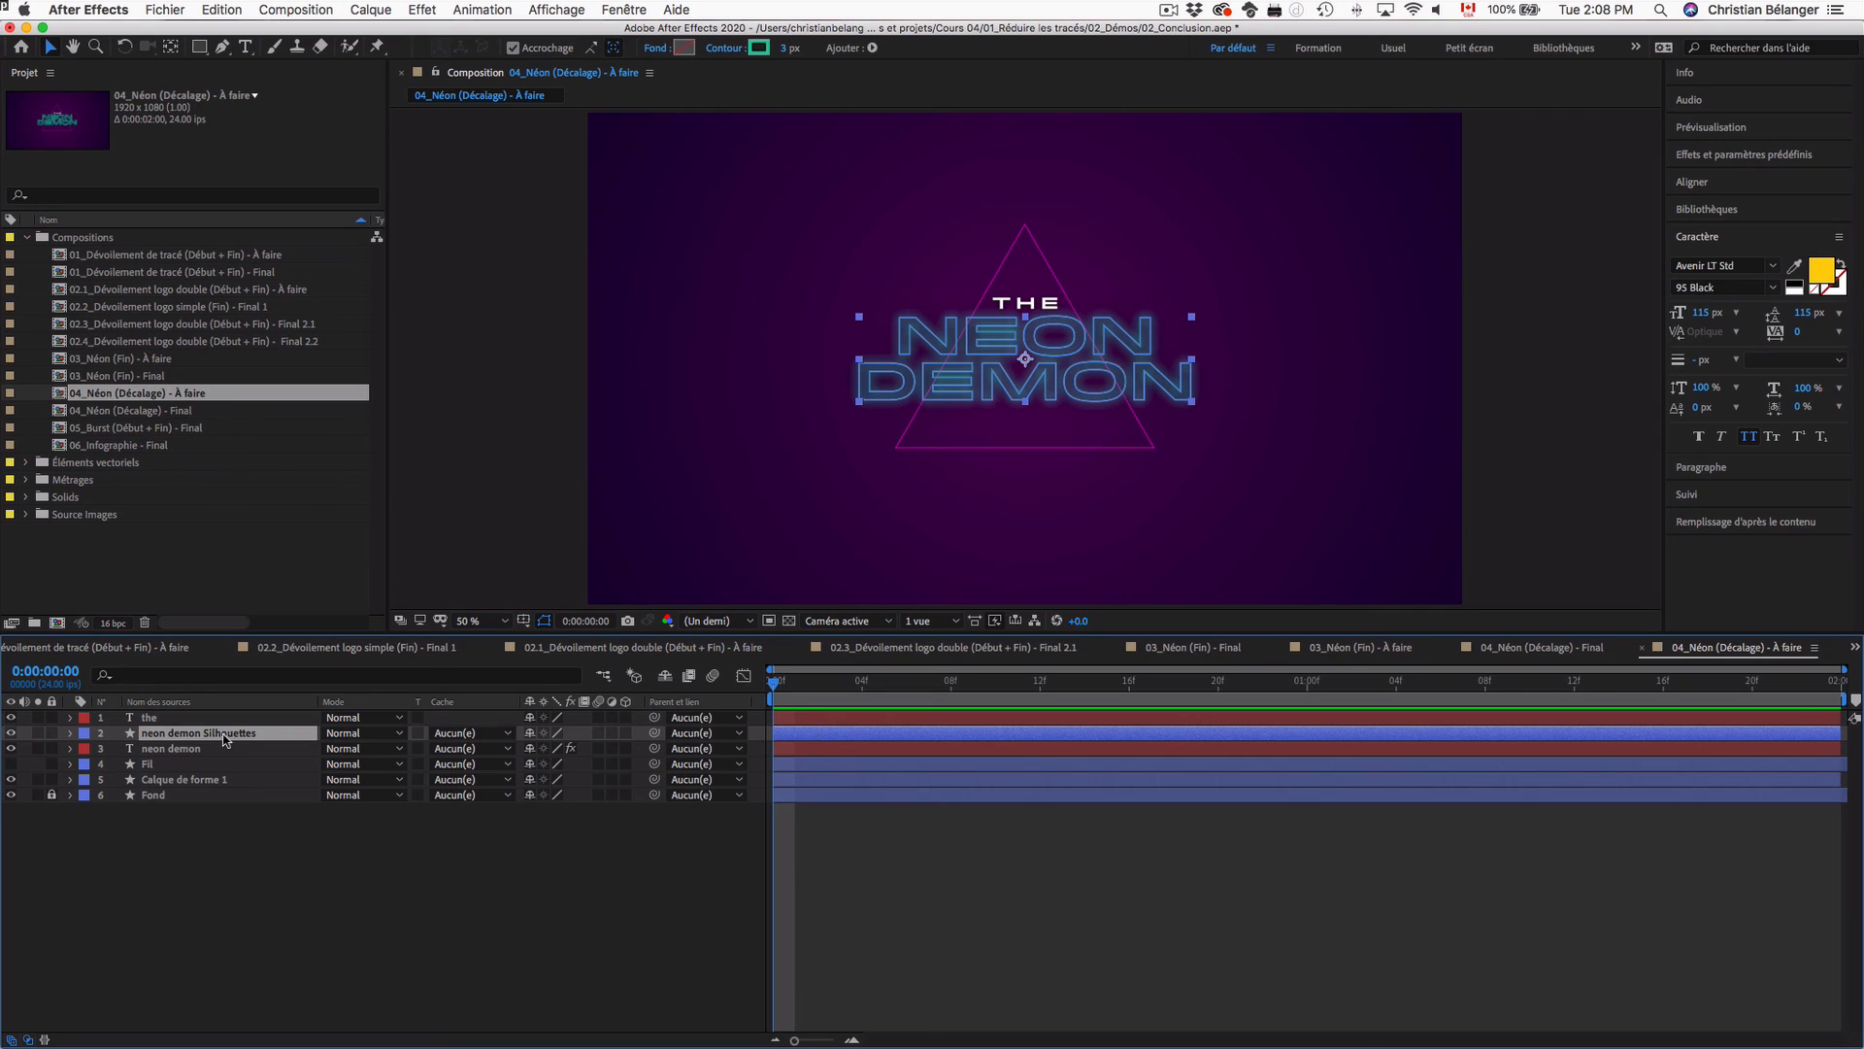
Step: Hide and restore the neon demon Silhouettes and neon demon layers to examine what each contributes to the sign
{"action": "left_click", "coordinate": [11, 733]}
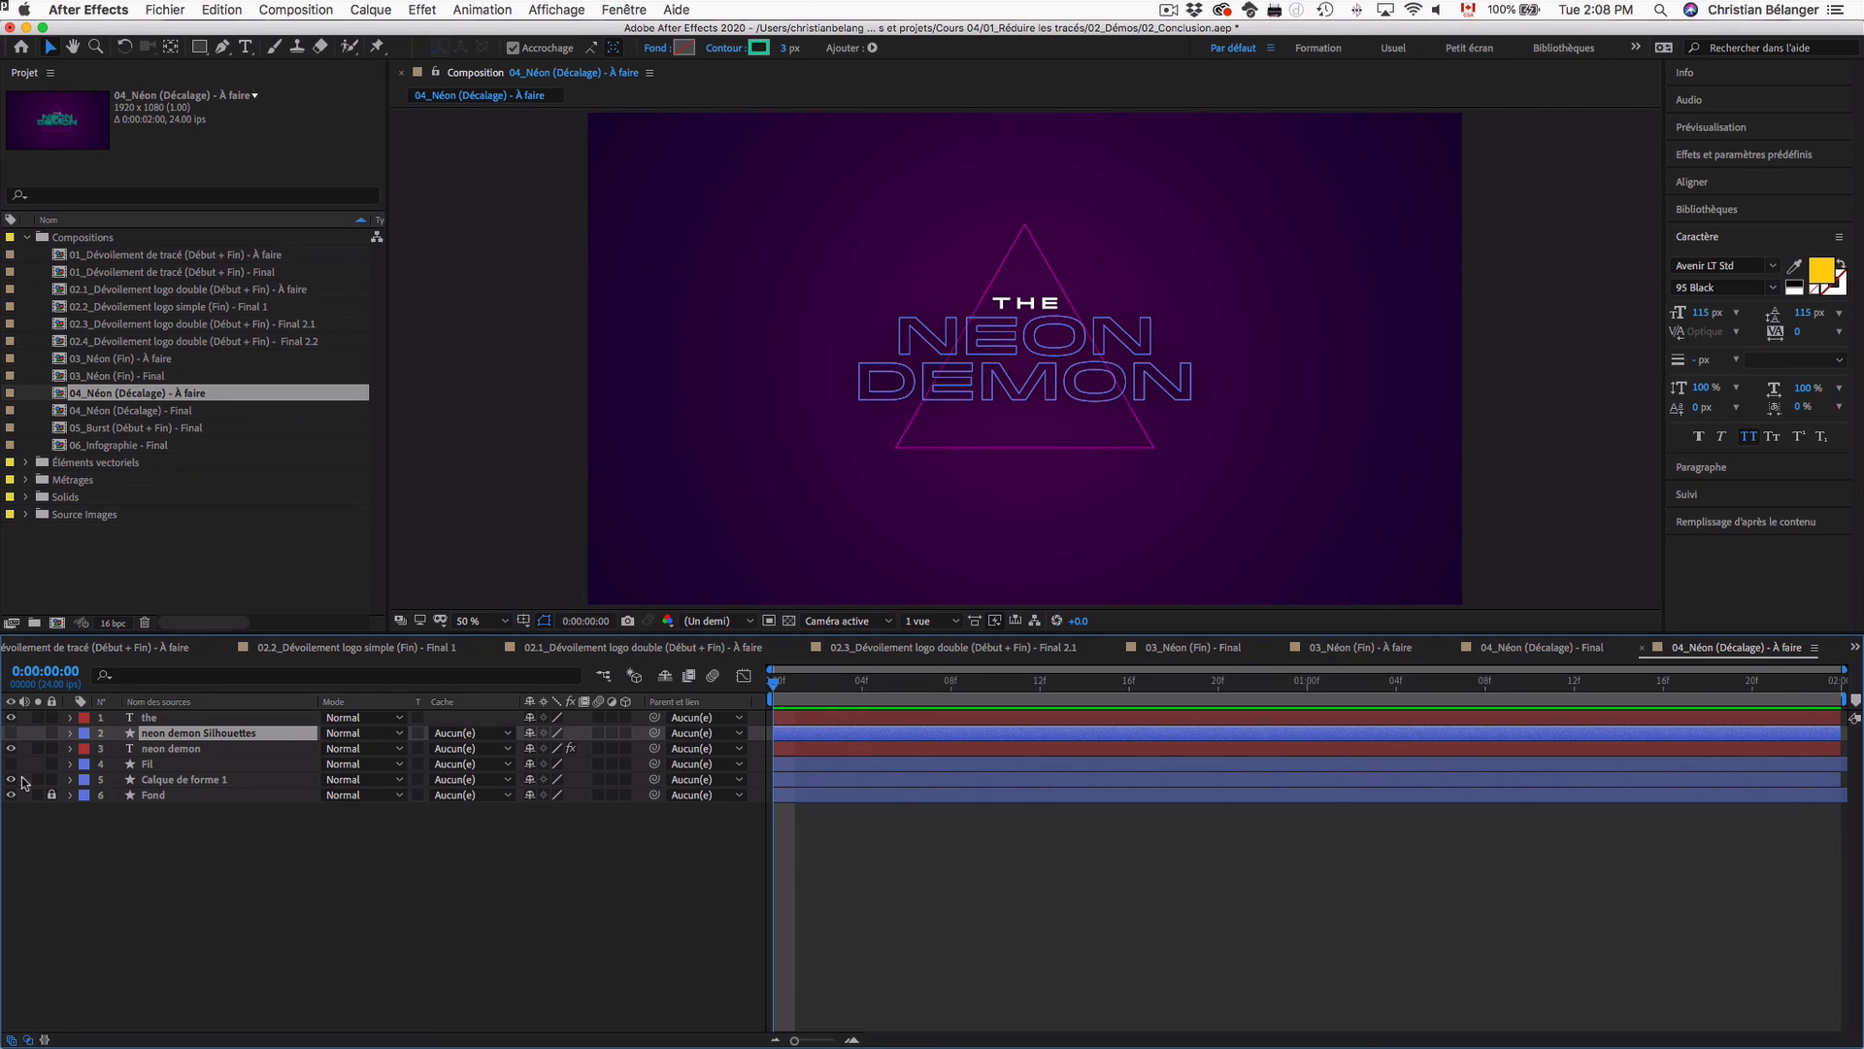
{"action": "left_click", "coordinate": [107, 917]}
{"action": "left_click", "coordinate": [11, 733]}
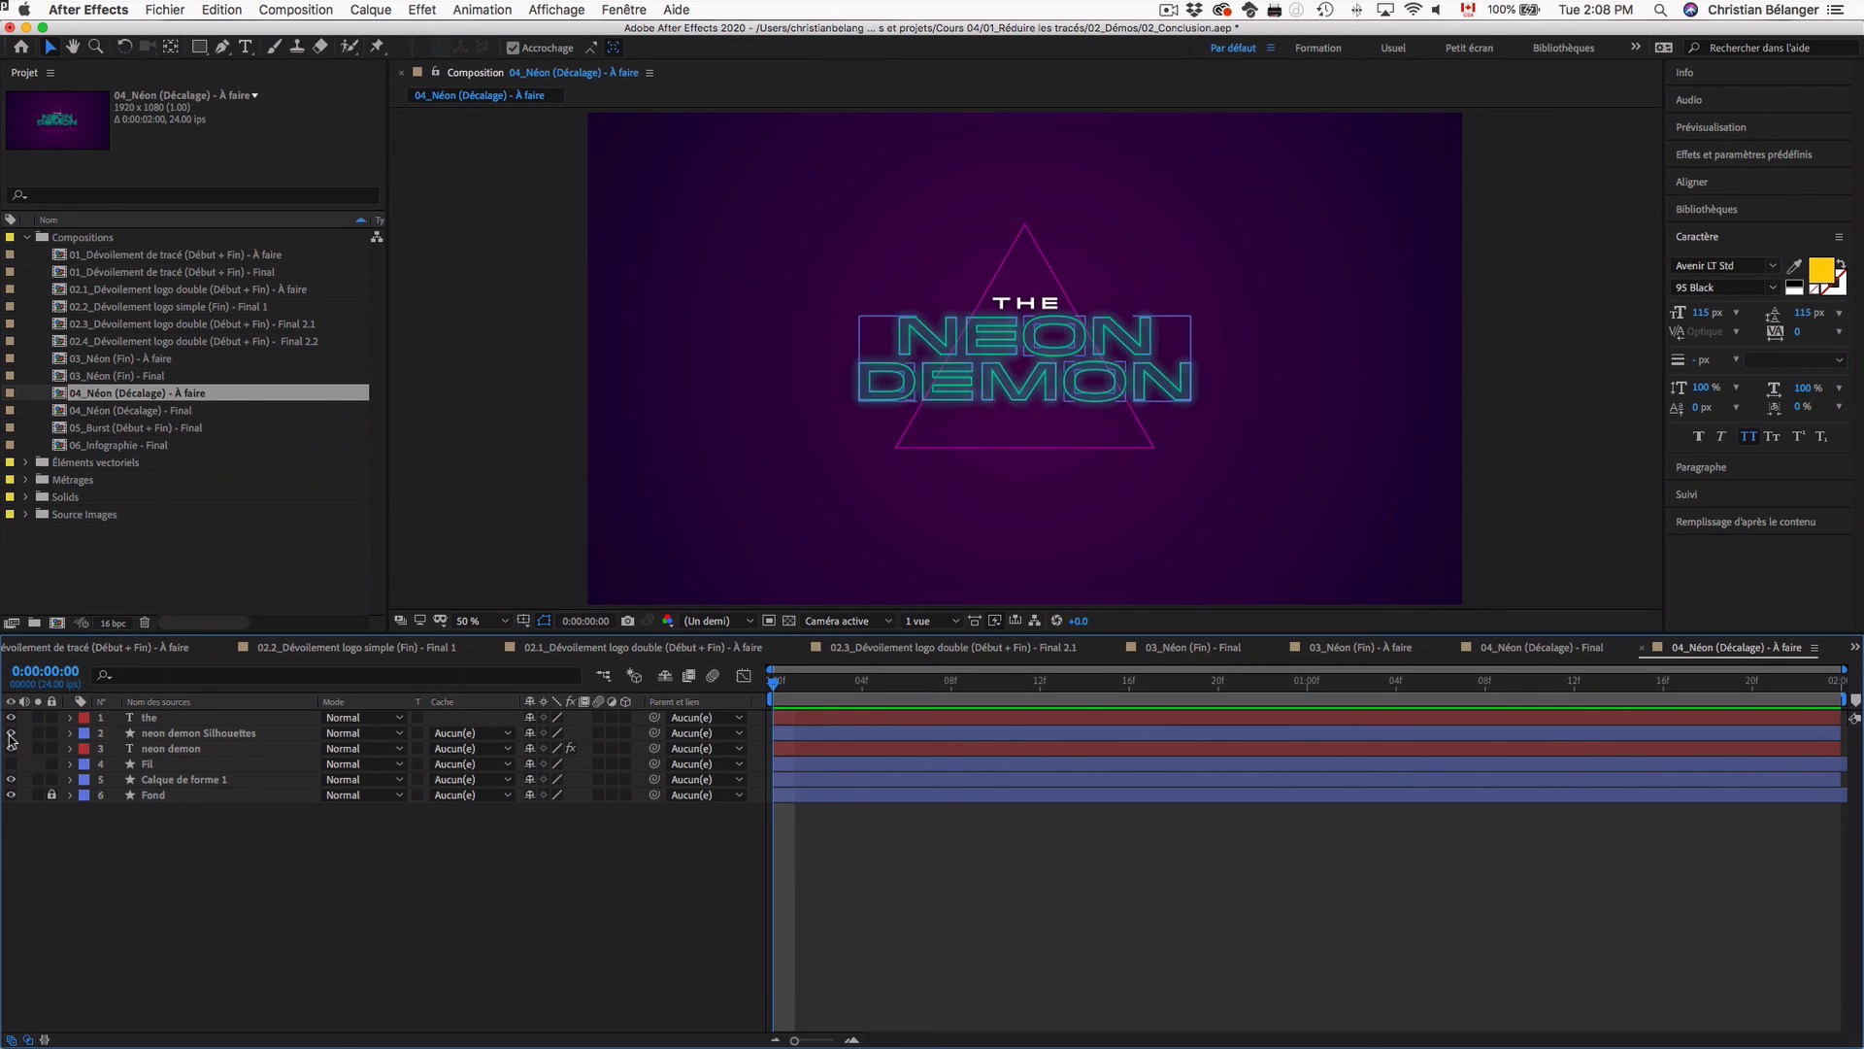
{"action": "left_click", "coordinate": [10, 734]}
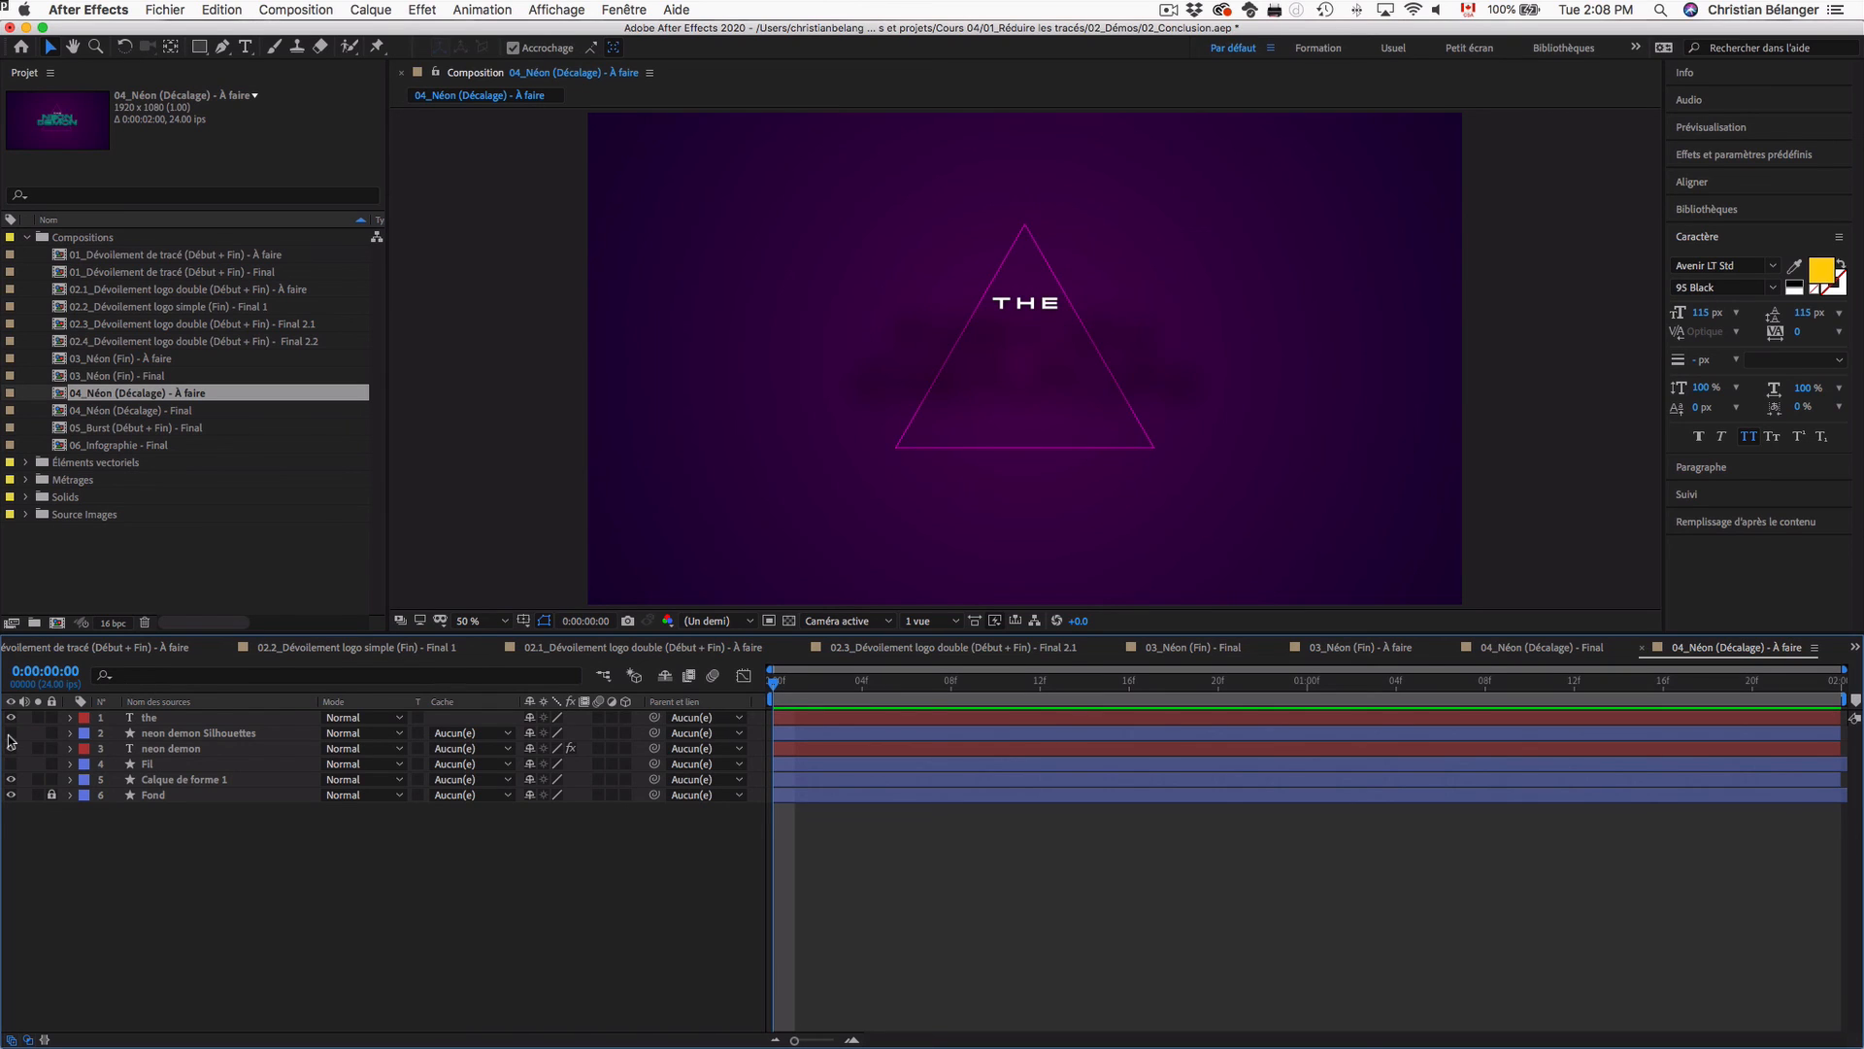
{"action": "left_click_drag", "start_coordinate": [8, 735], "coordinate": [9, 749]}
{"action": "left_click", "coordinate": [185, 734]}
{"action": "left_click", "coordinate": [335, 919]}
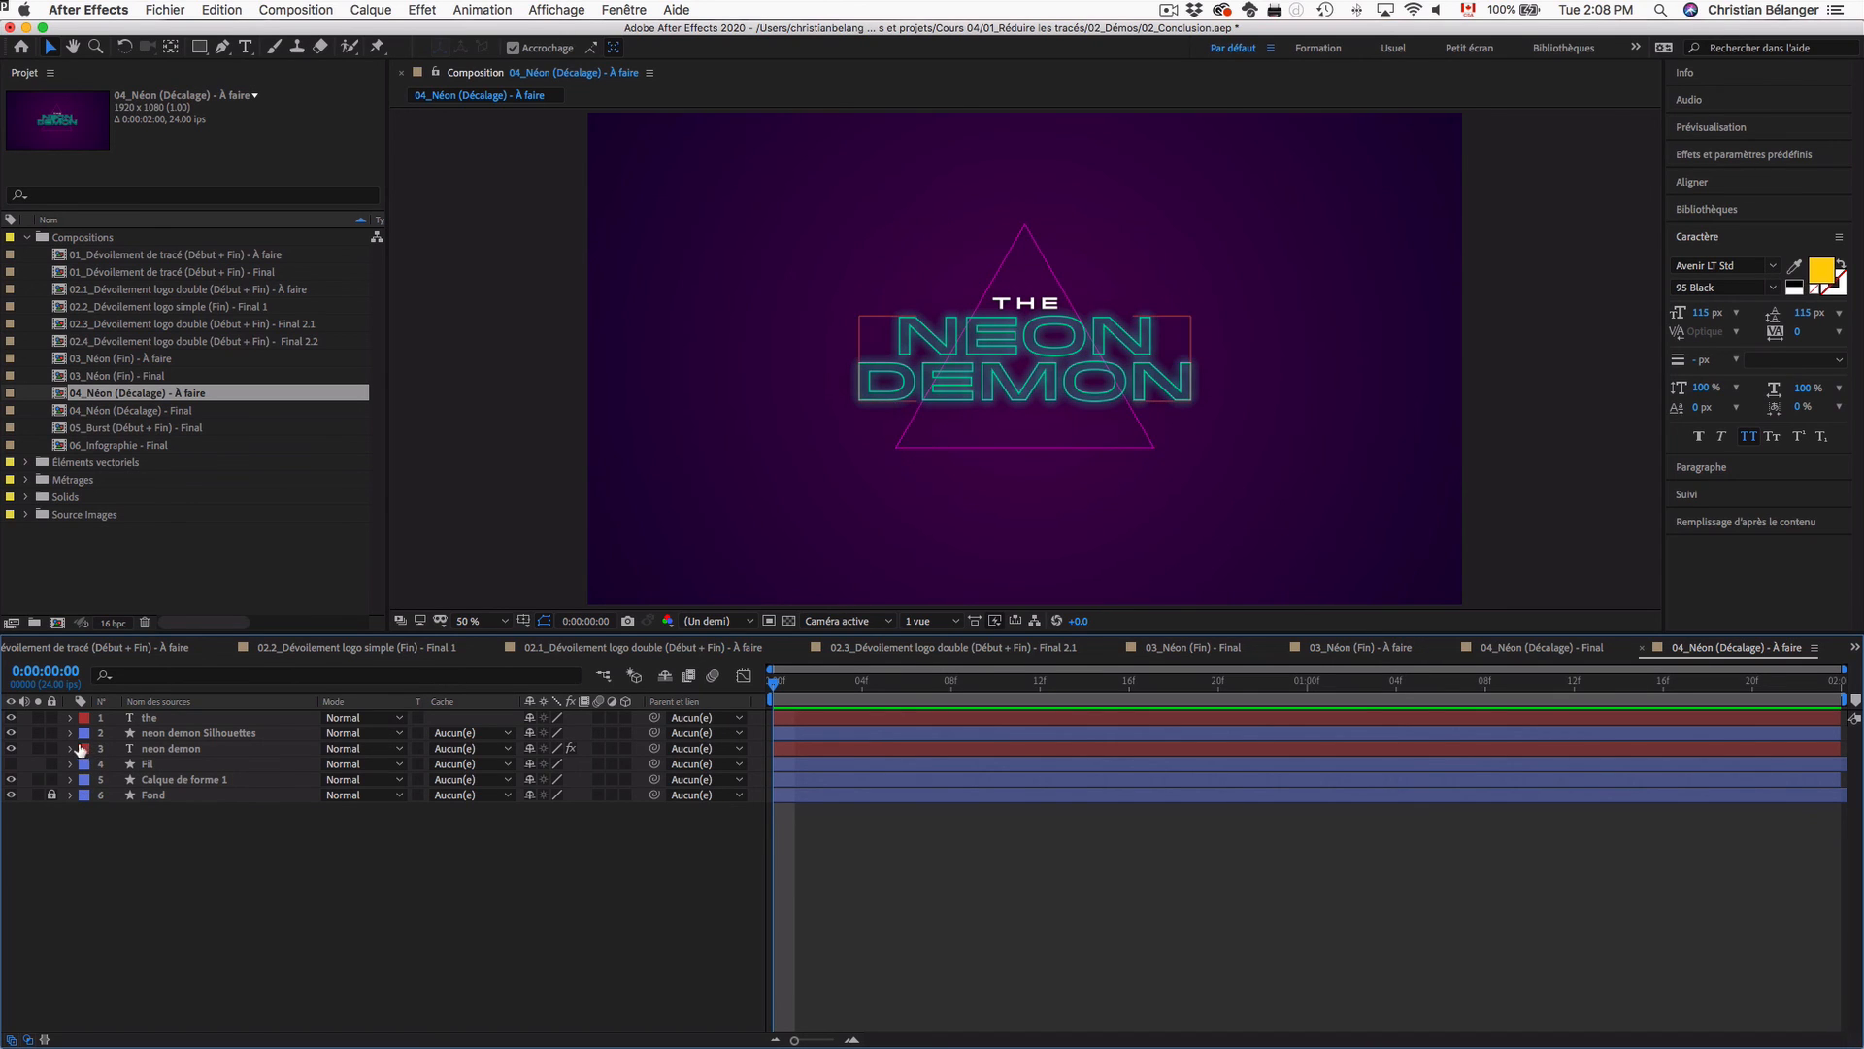
Step: Add Réduire les tracés to the Contenu of neon demon Silhouettes and expand its settings
{"action": "left_click", "coordinate": [144, 734]}
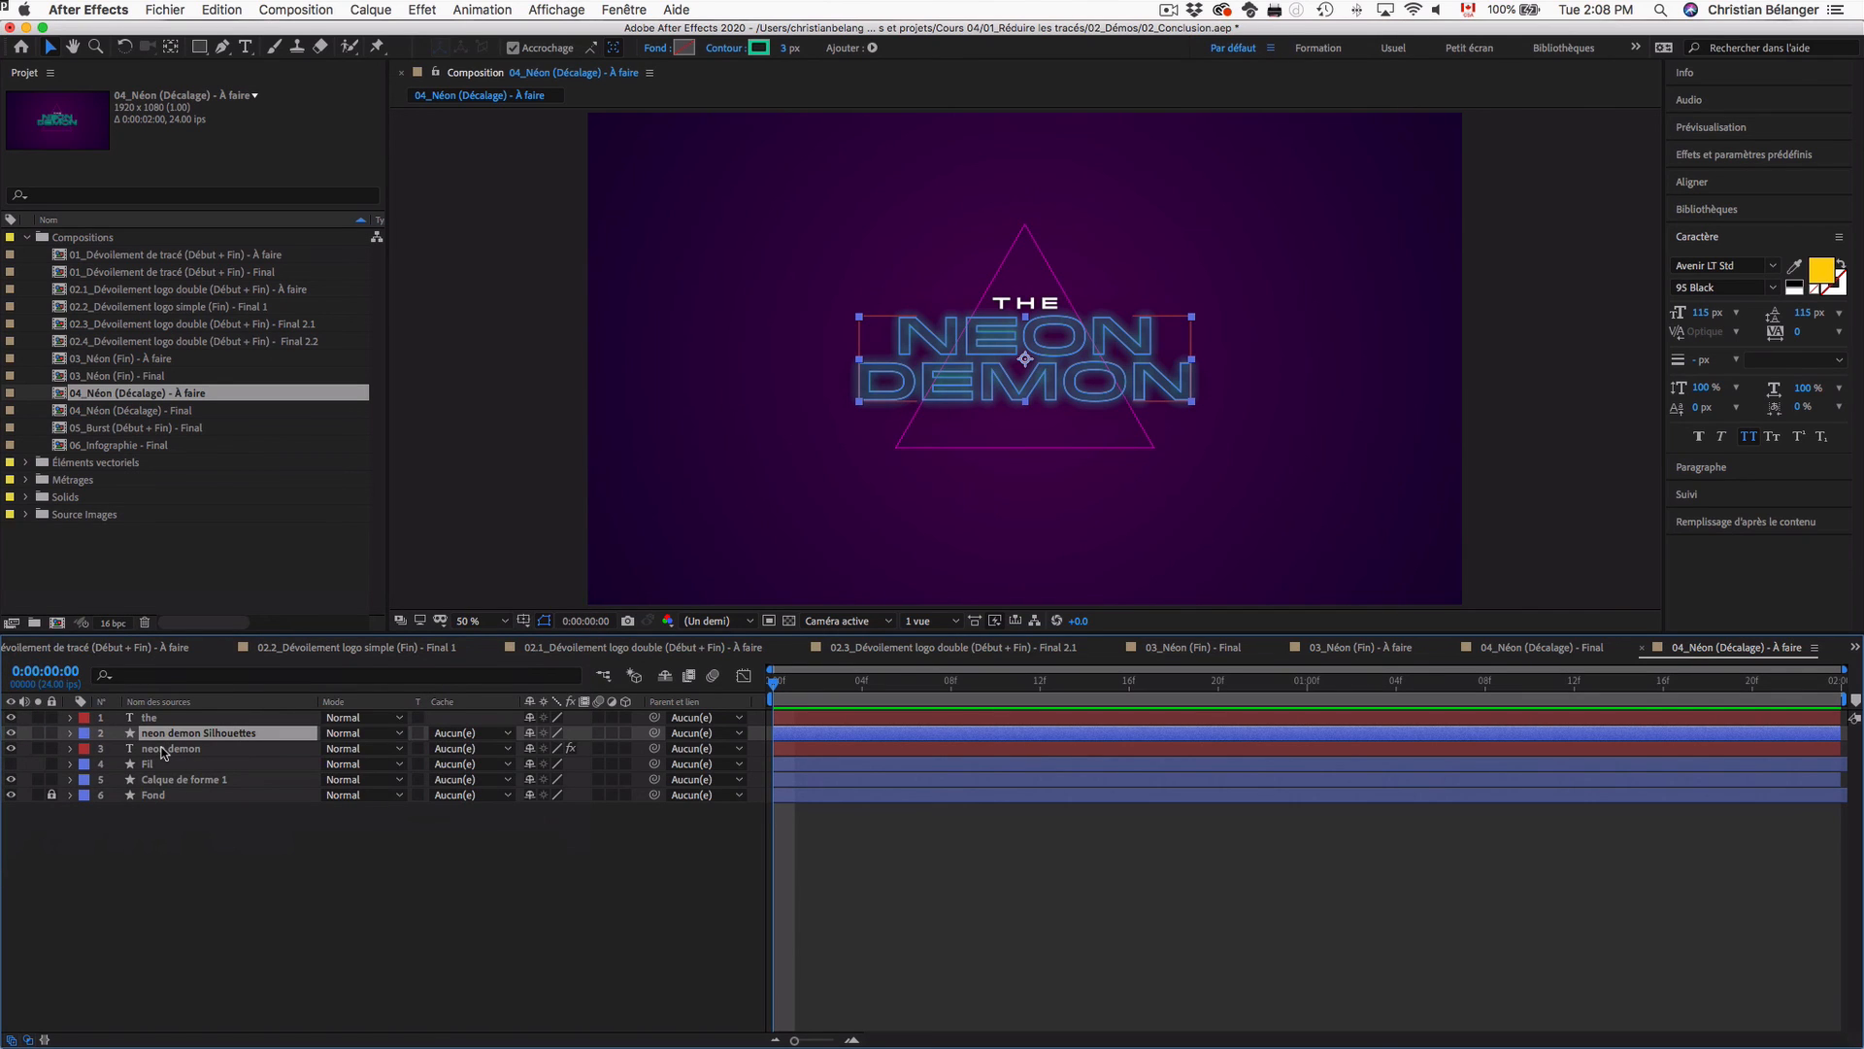
{"action": "left_click", "coordinate": [70, 734]}
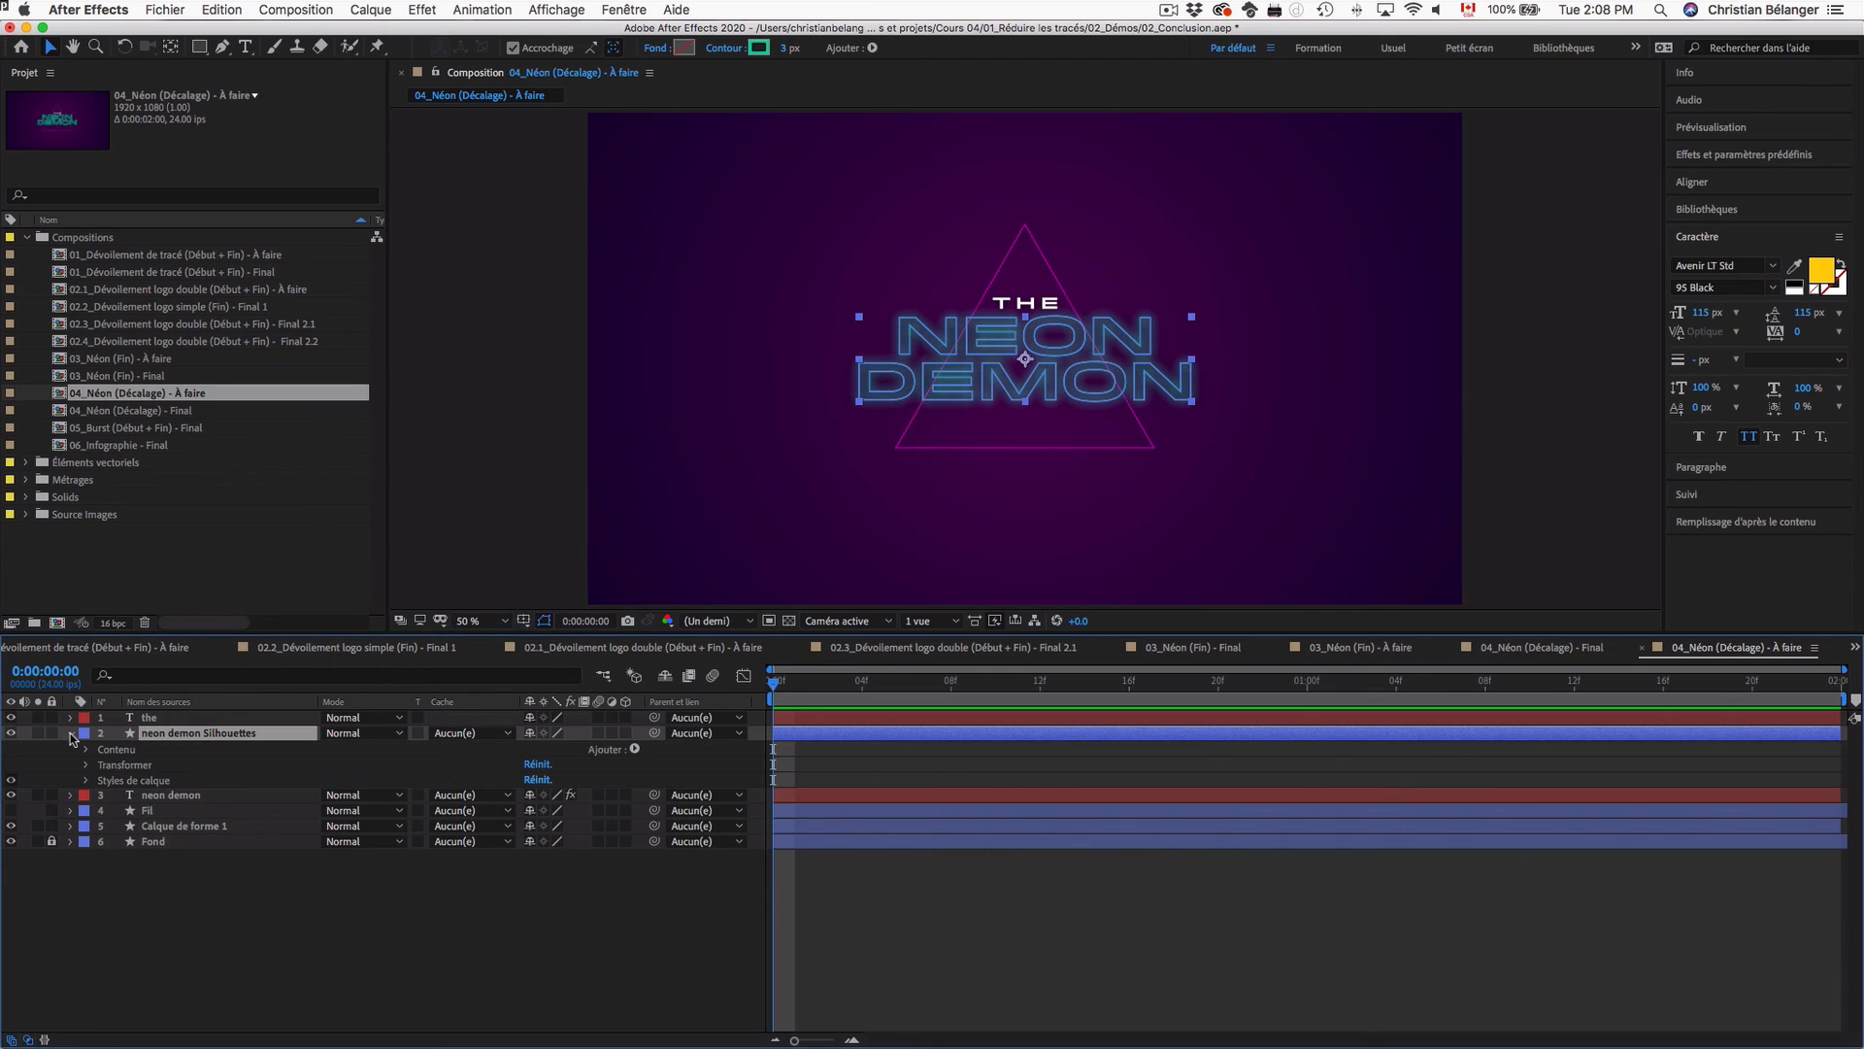
{"action": "left_click", "coordinate": [129, 749]}
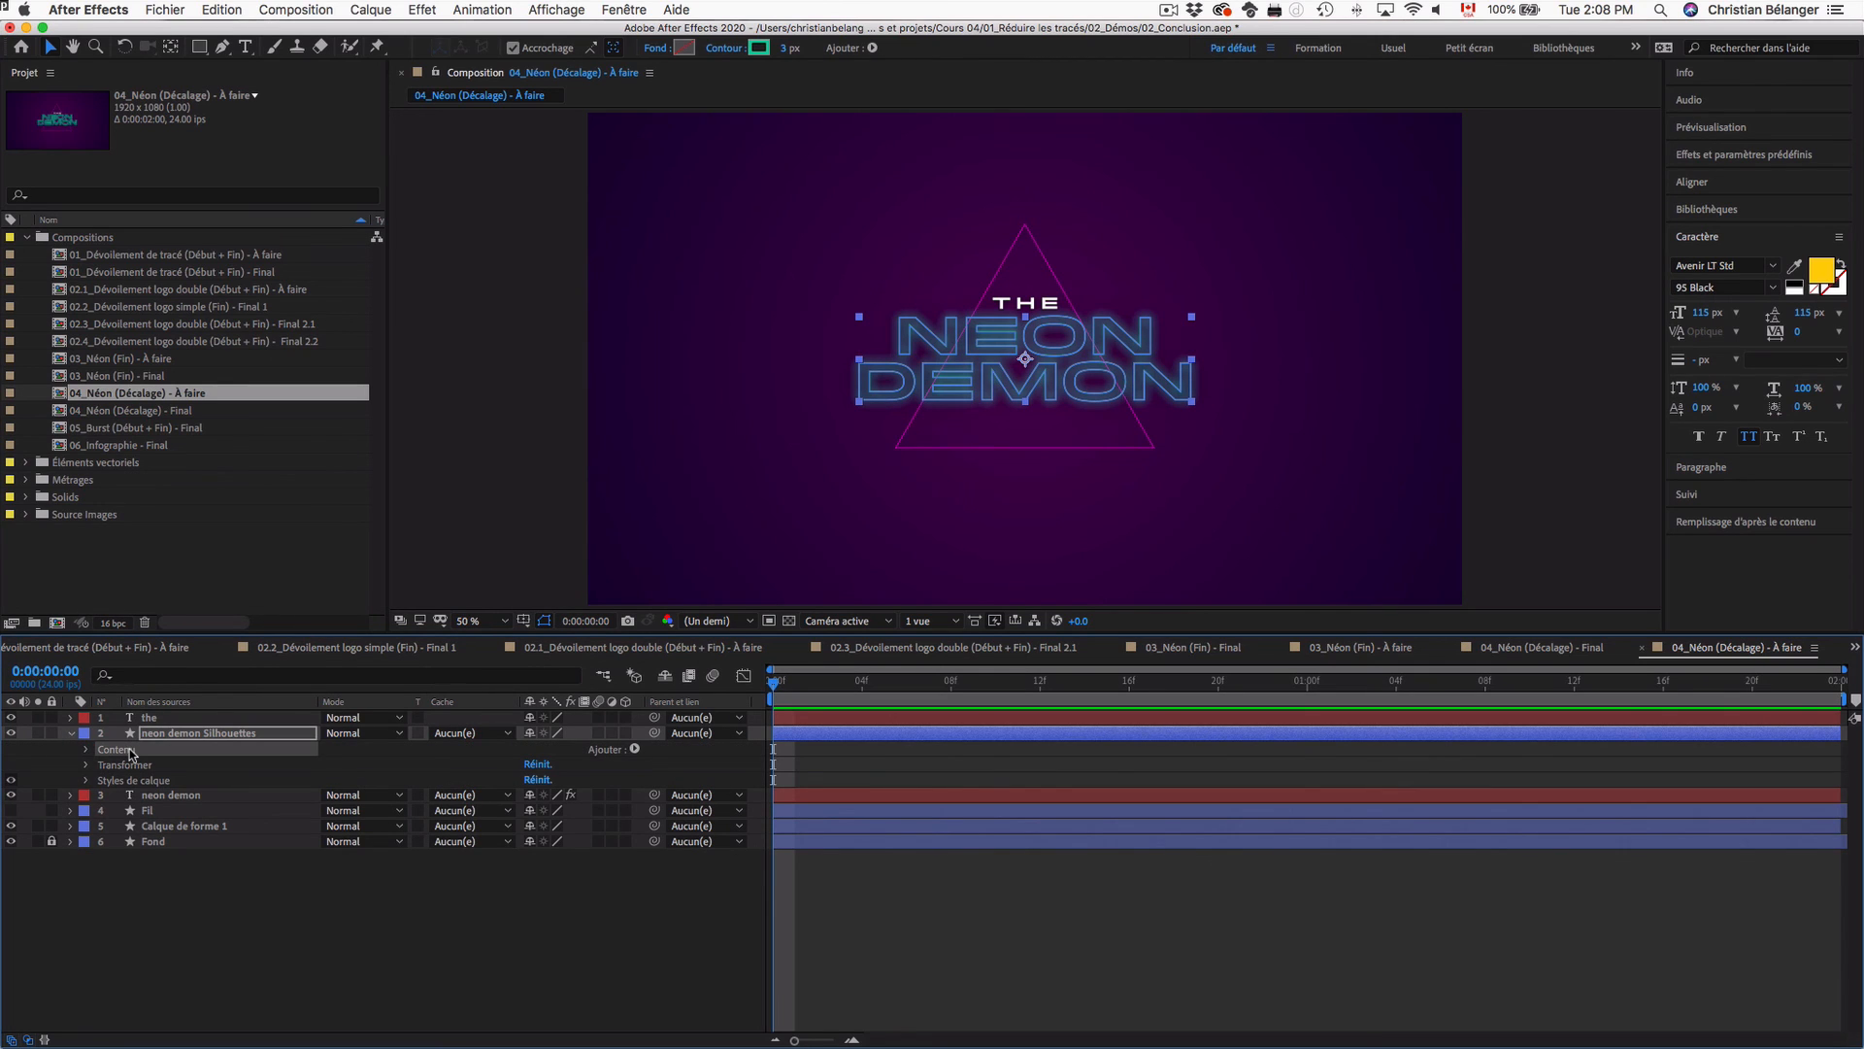
{"action": "left_click", "coordinate": [635, 750]}
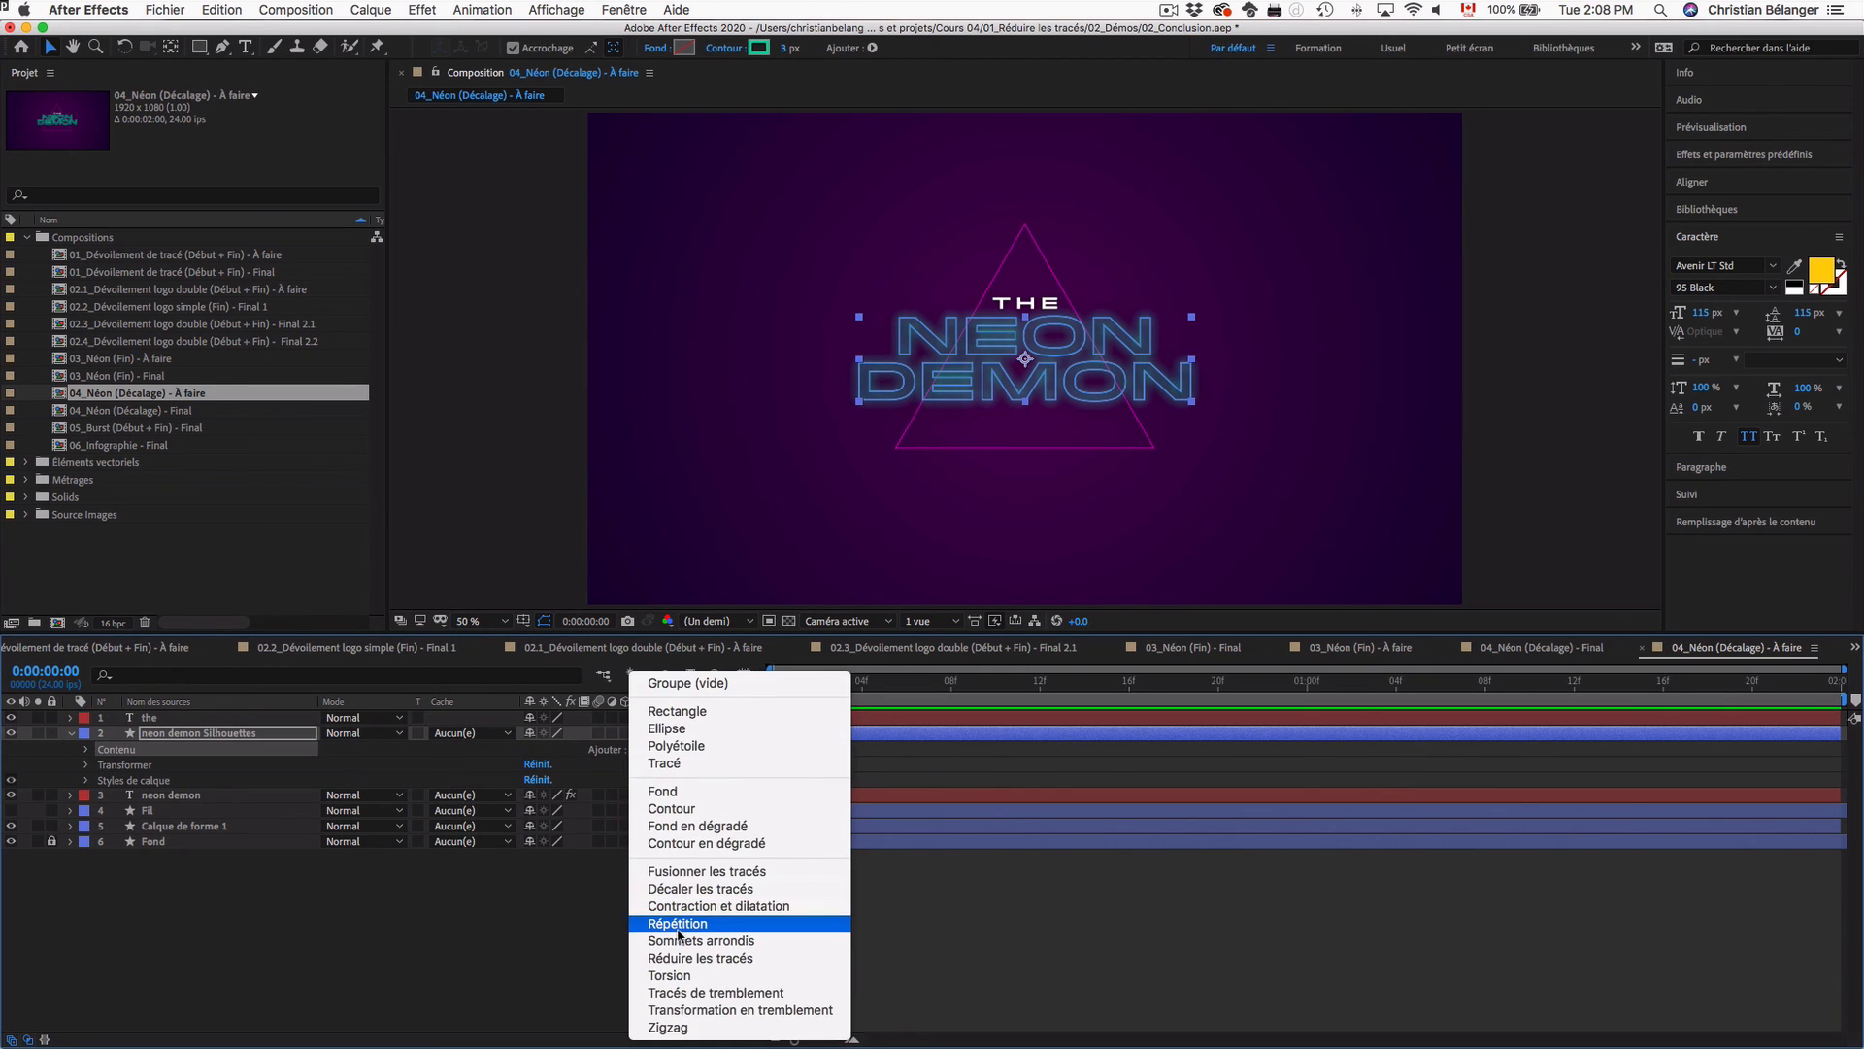
{"action": "left_click", "coordinate": [699, 958]}
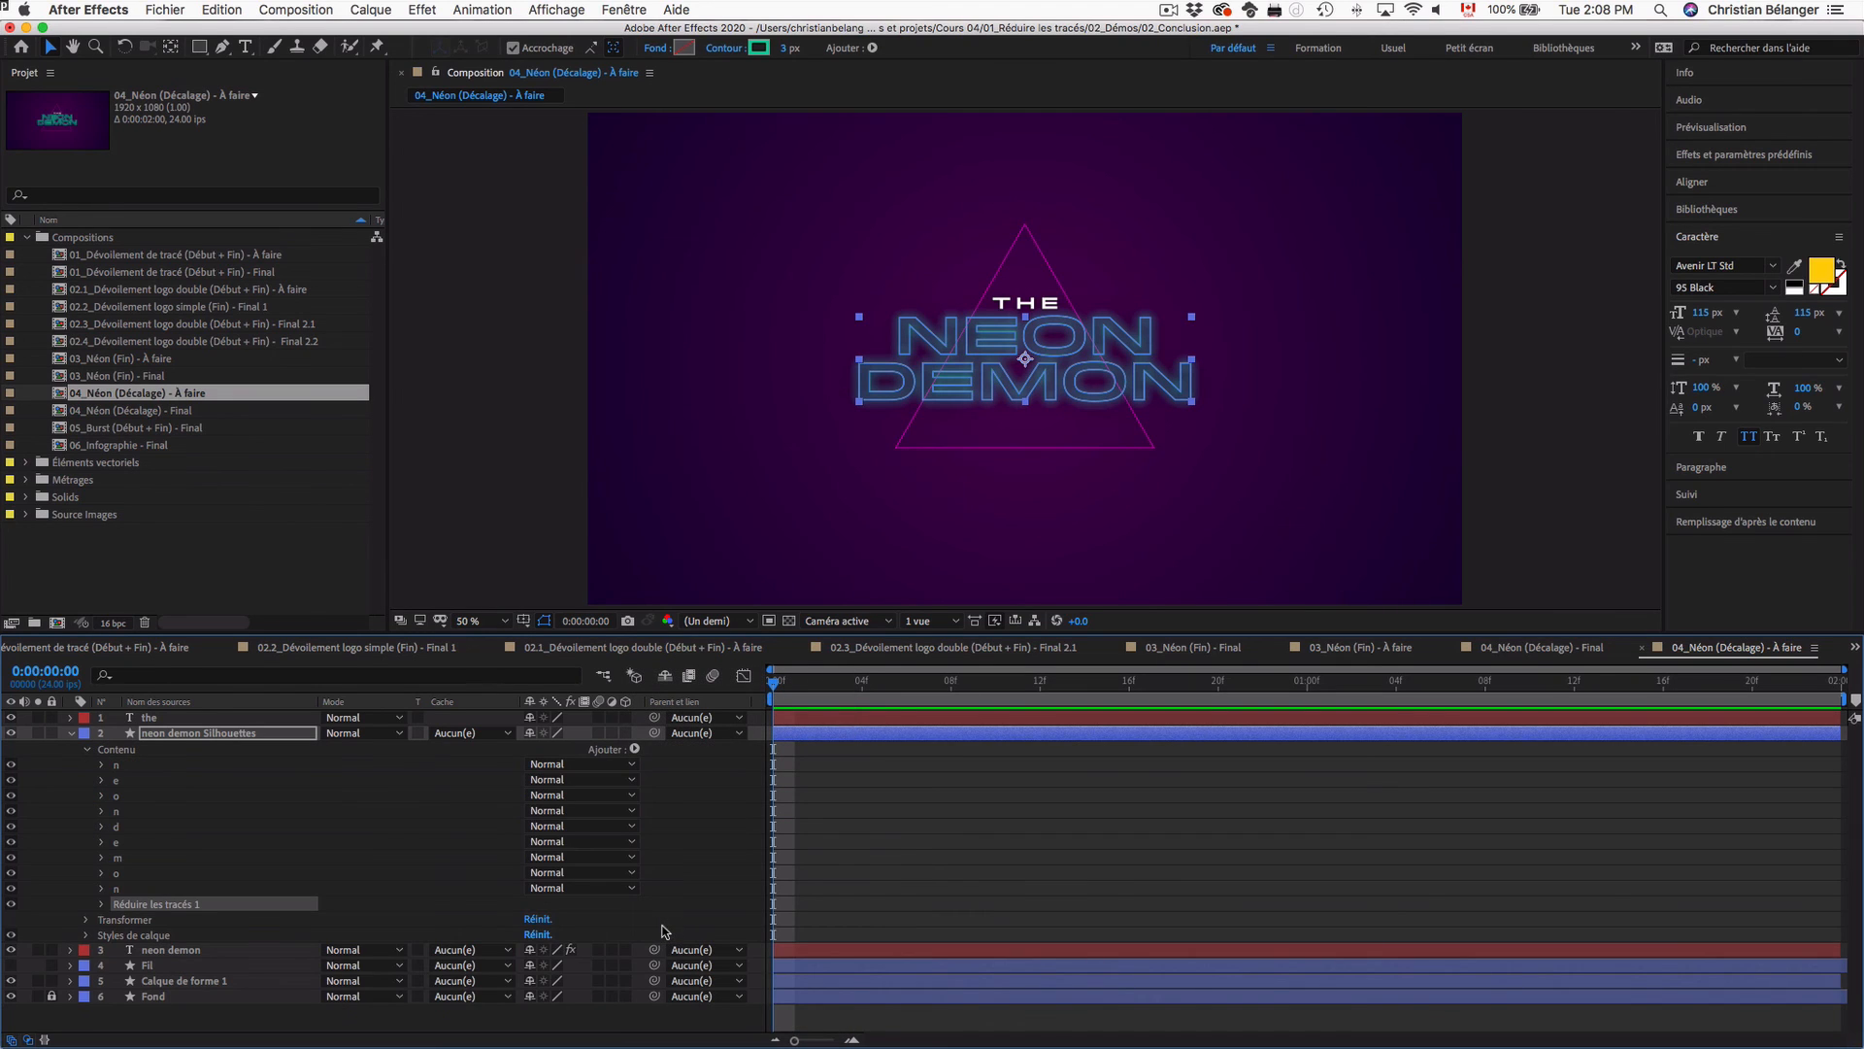
{"action": "left_click", "coordinate": [101, 904]}
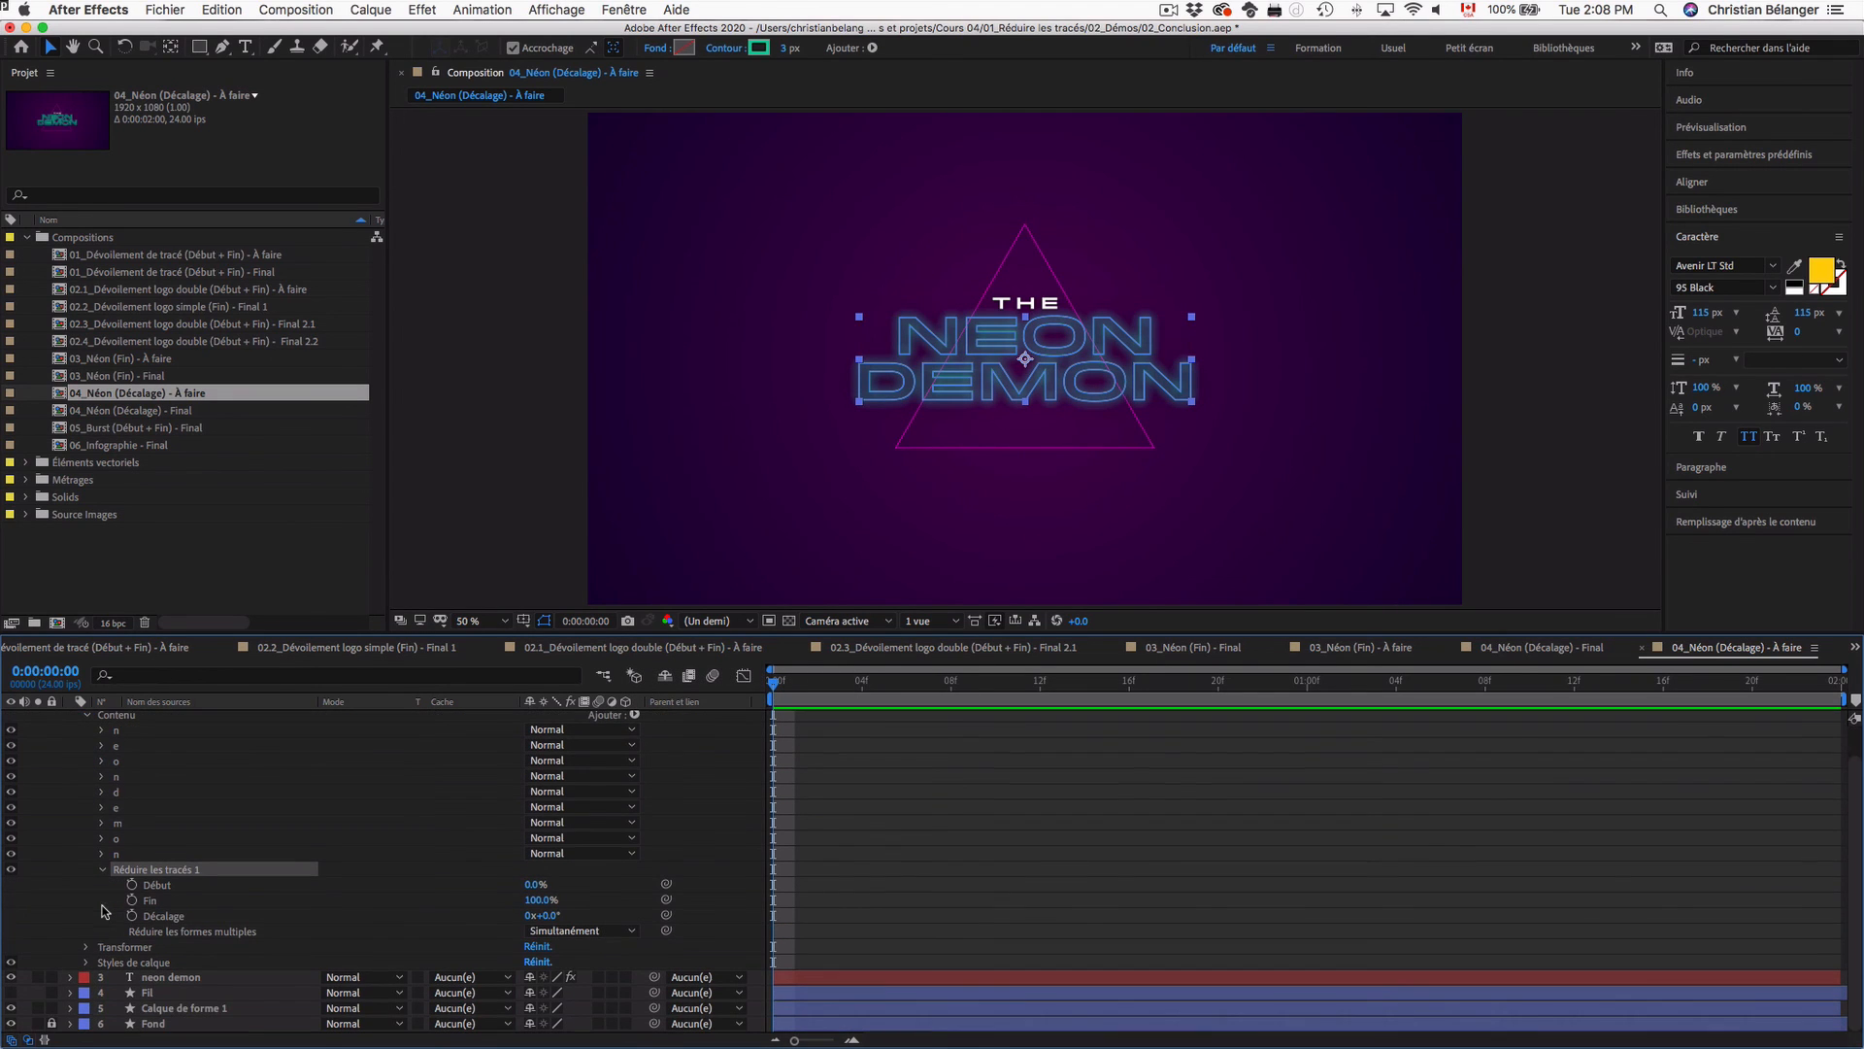
Step: Set Fin of Réduire les tracés 1 to 75% and deselect the layer to check the cut outlines
{"action": "left_click", "coordinate": [539, 899]}
{"action": "type", "text": "75"}
{"action": "key", "text": "Return"}
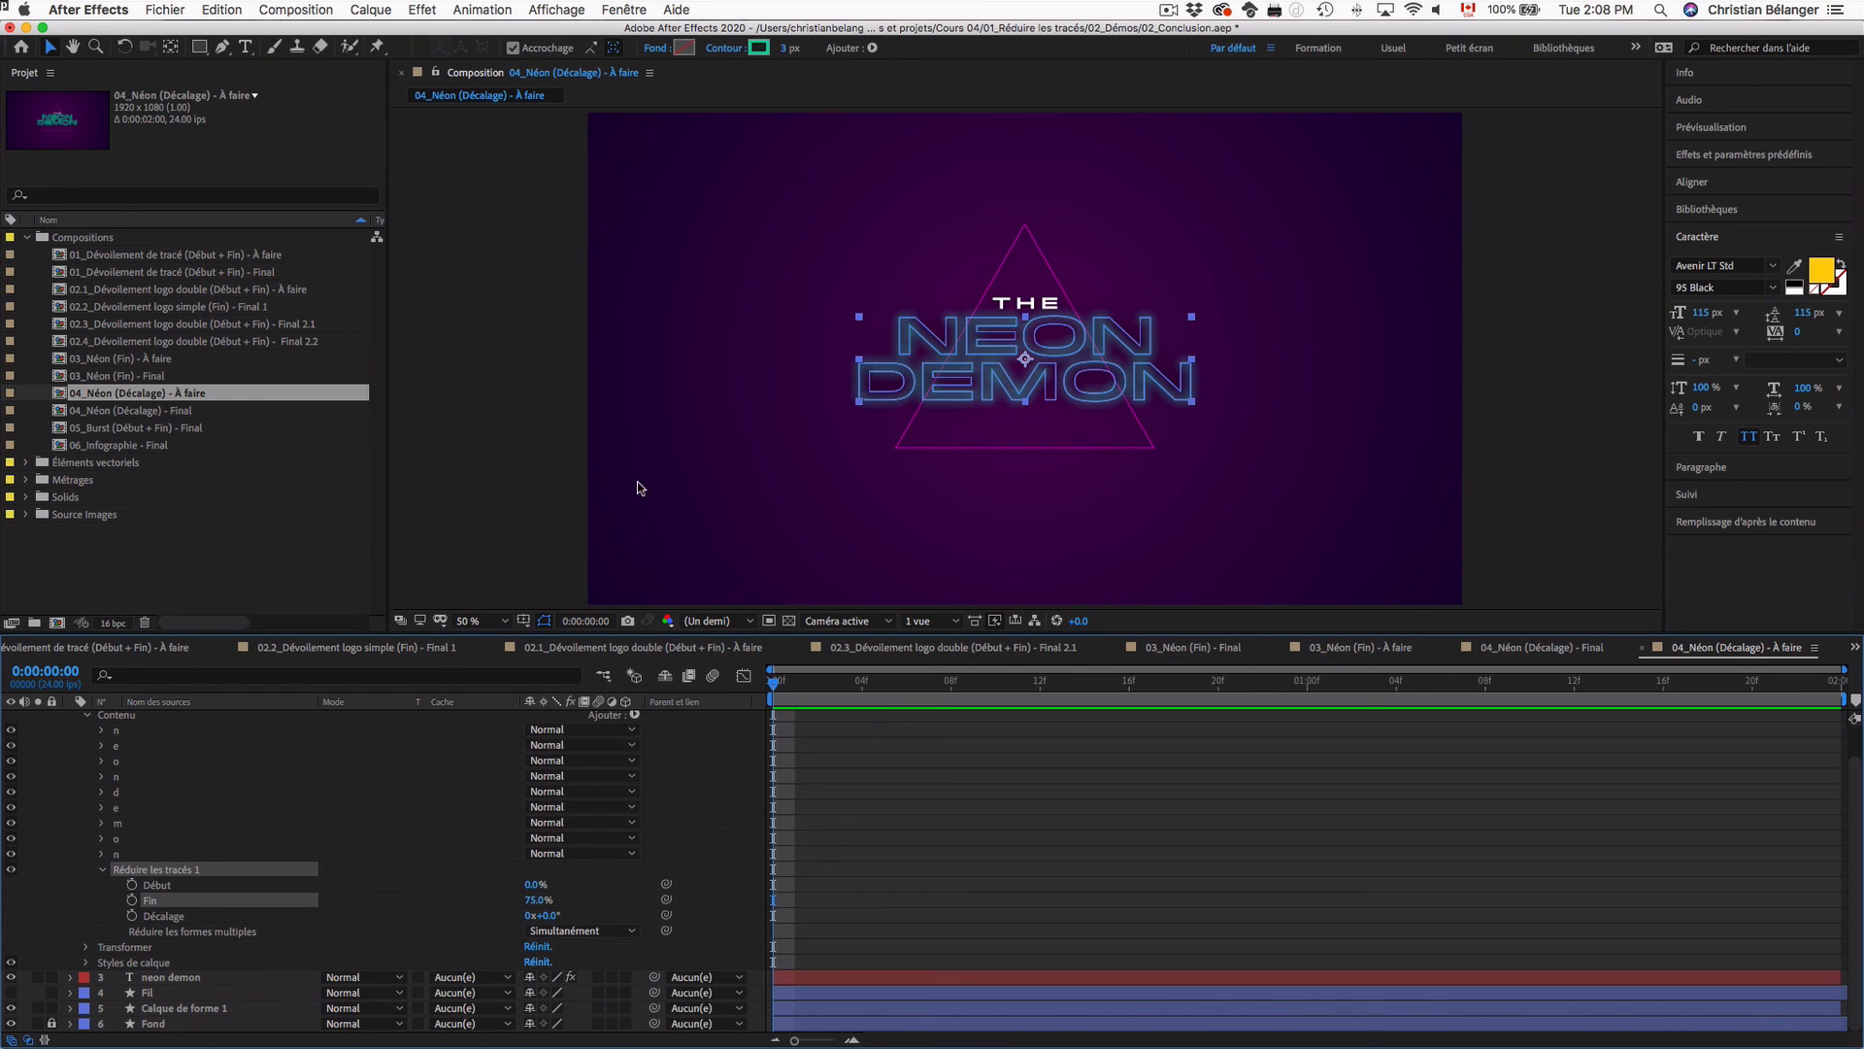
{"action": "left_click", "coordinate": [533, 417]}
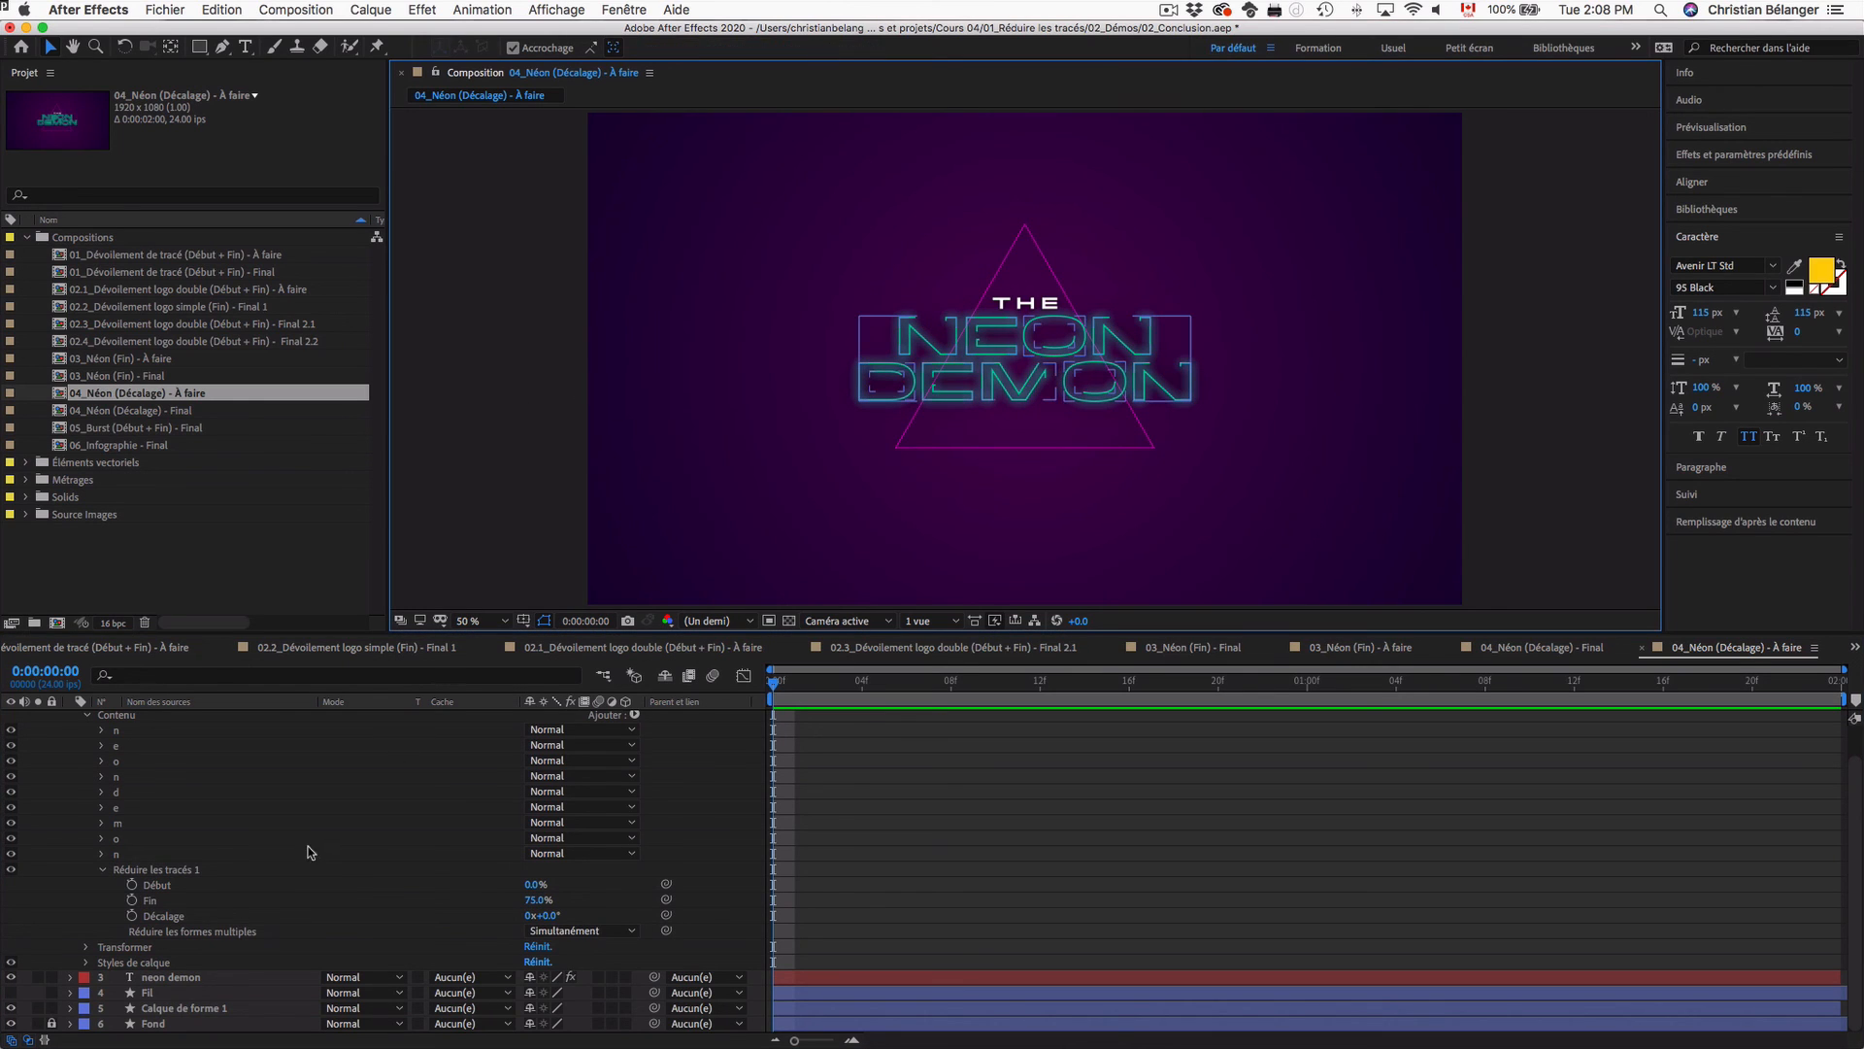
Step: Keyframe Décalage at 0x+0.0° on the first frame and 1x+0.0° at 0:00:01:23, and preview the animation
{"action": "left_click", "coordinate": [133, 917]}
{"action": "left_click", "coordinate": [133, 917]}
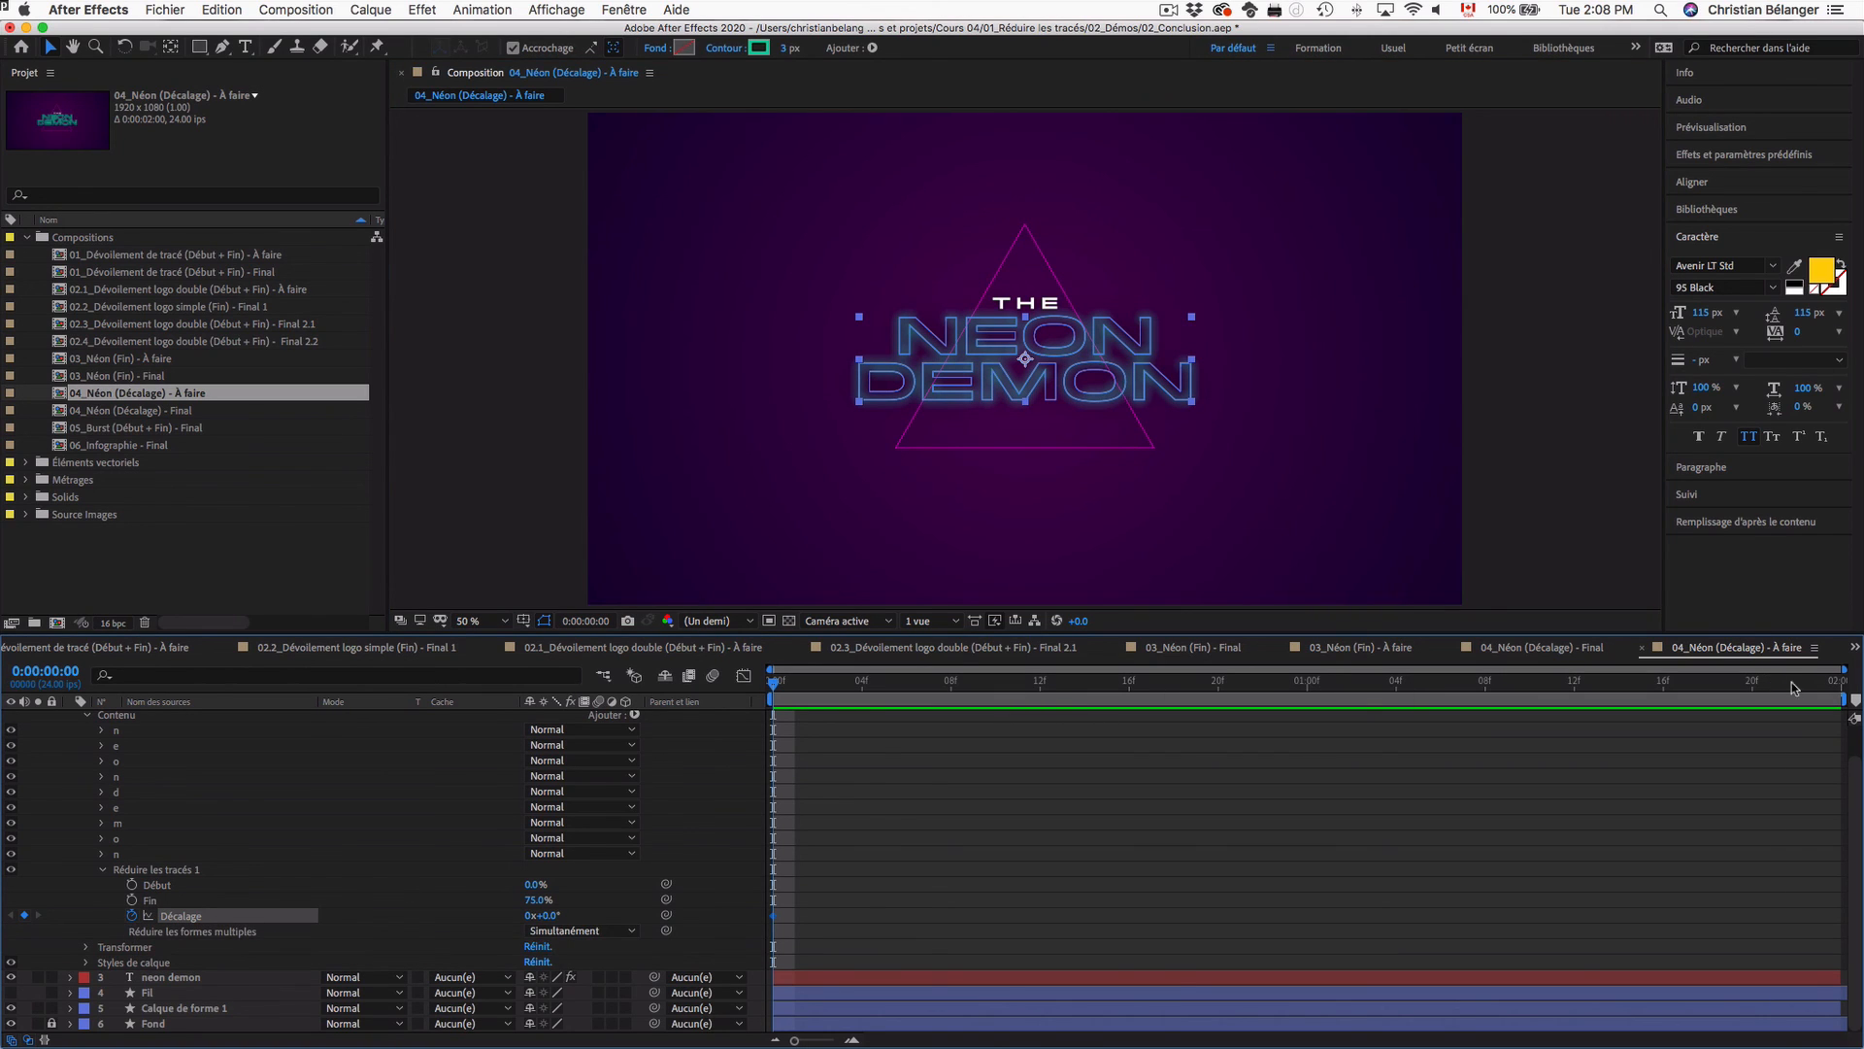
{"action": "left_click", "coordinate": [1819, 681]}
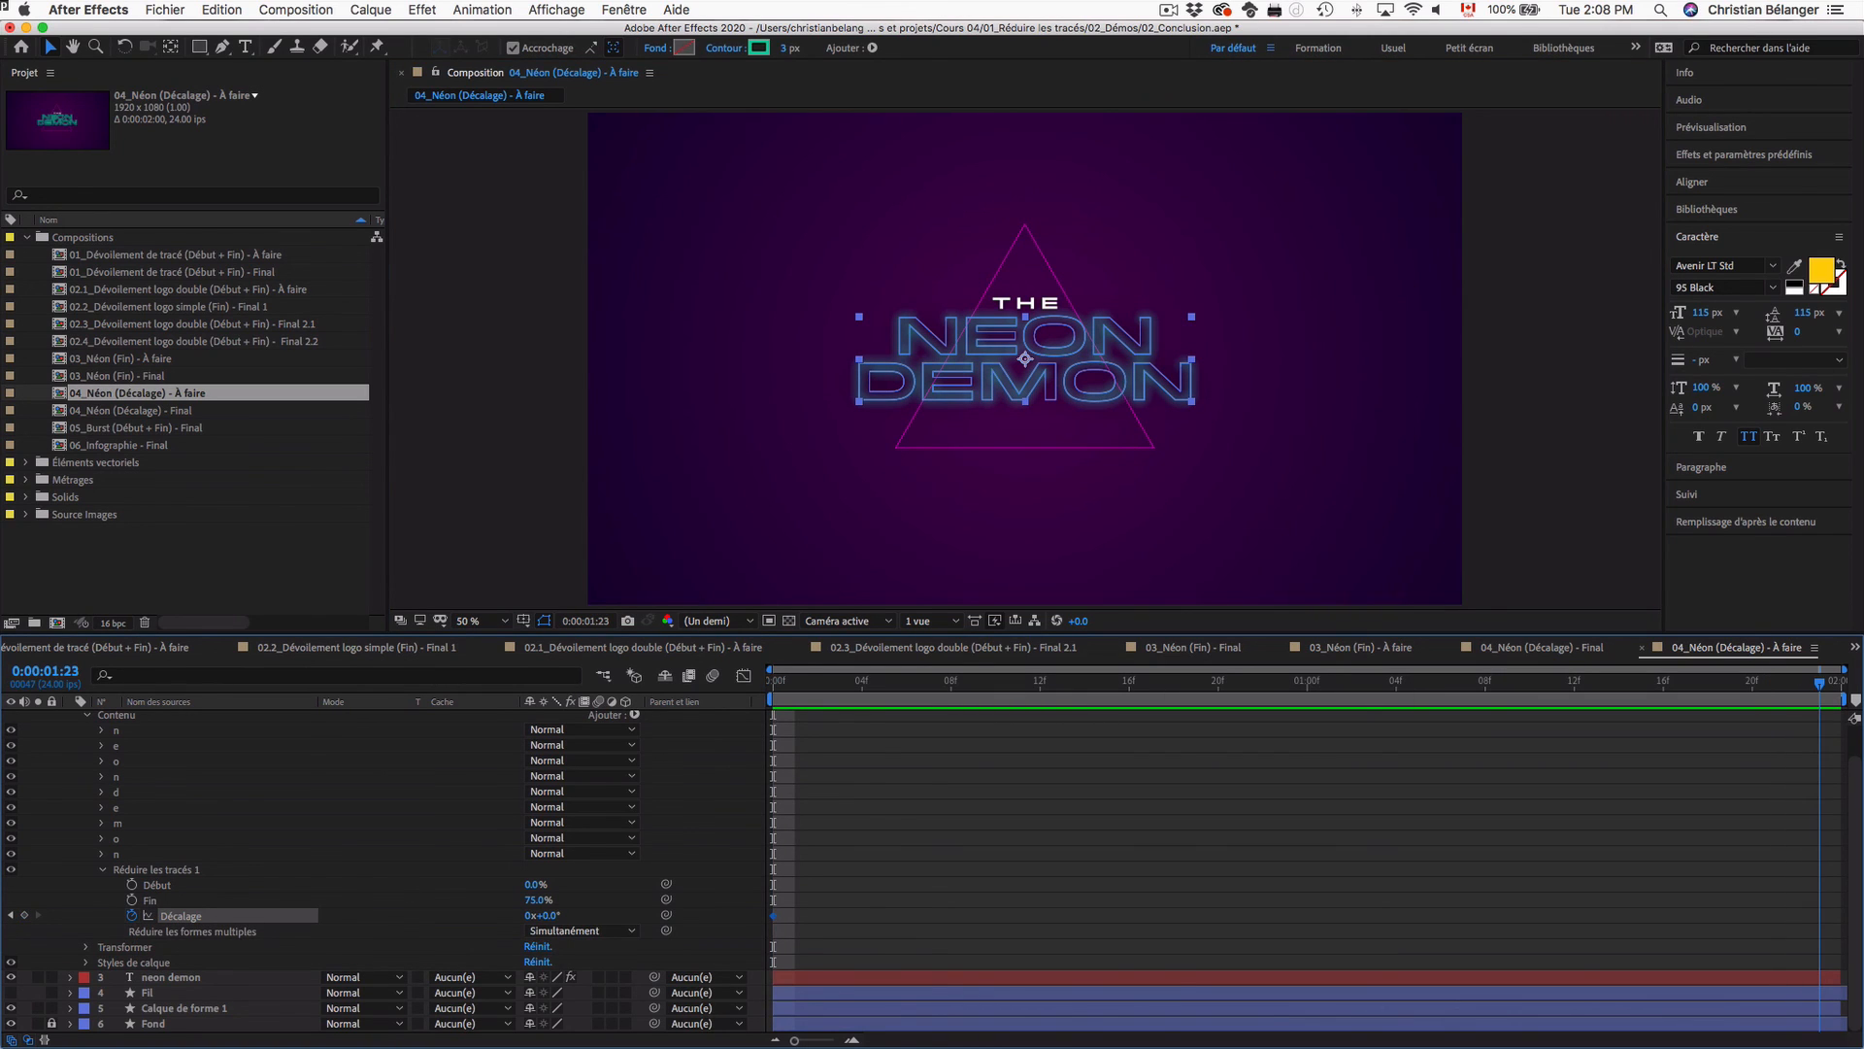
{"action": "left_click", "coordinate": [529, 916]}
{"action": "key", "text": "Return"}
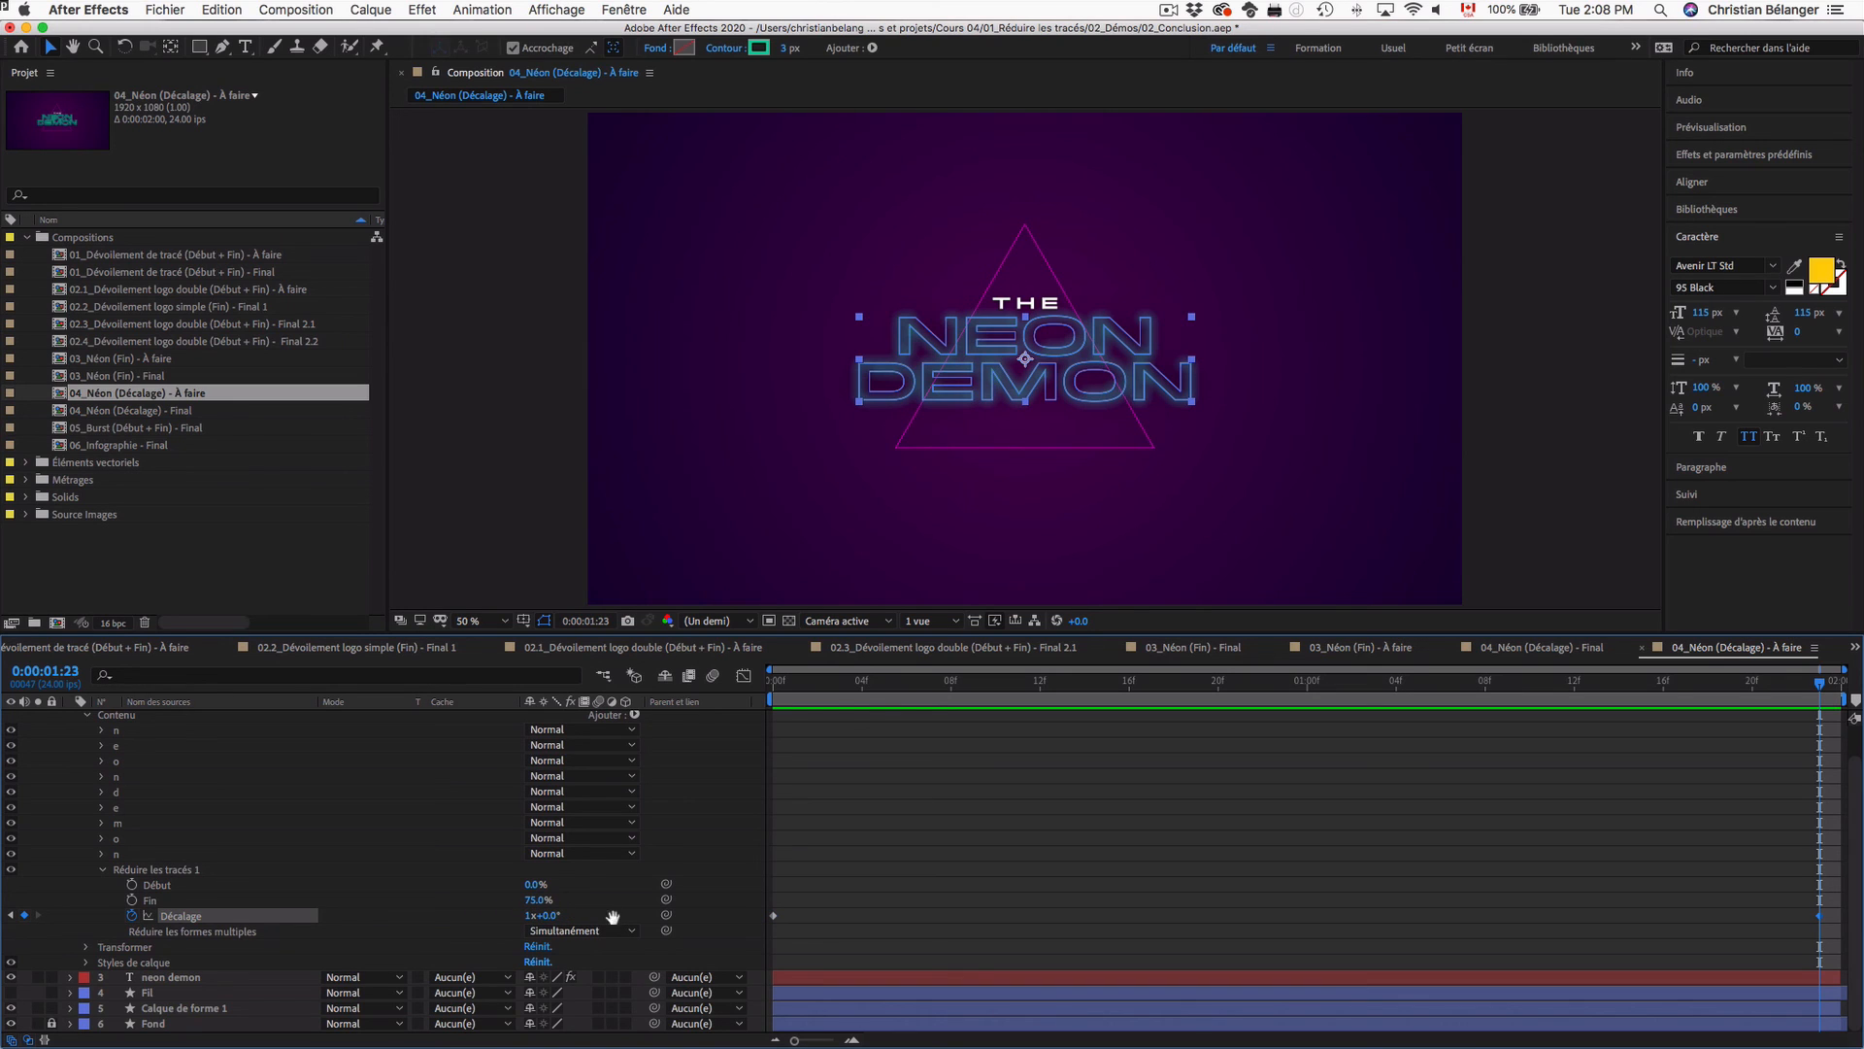
{"action": "key", "text": "space"}
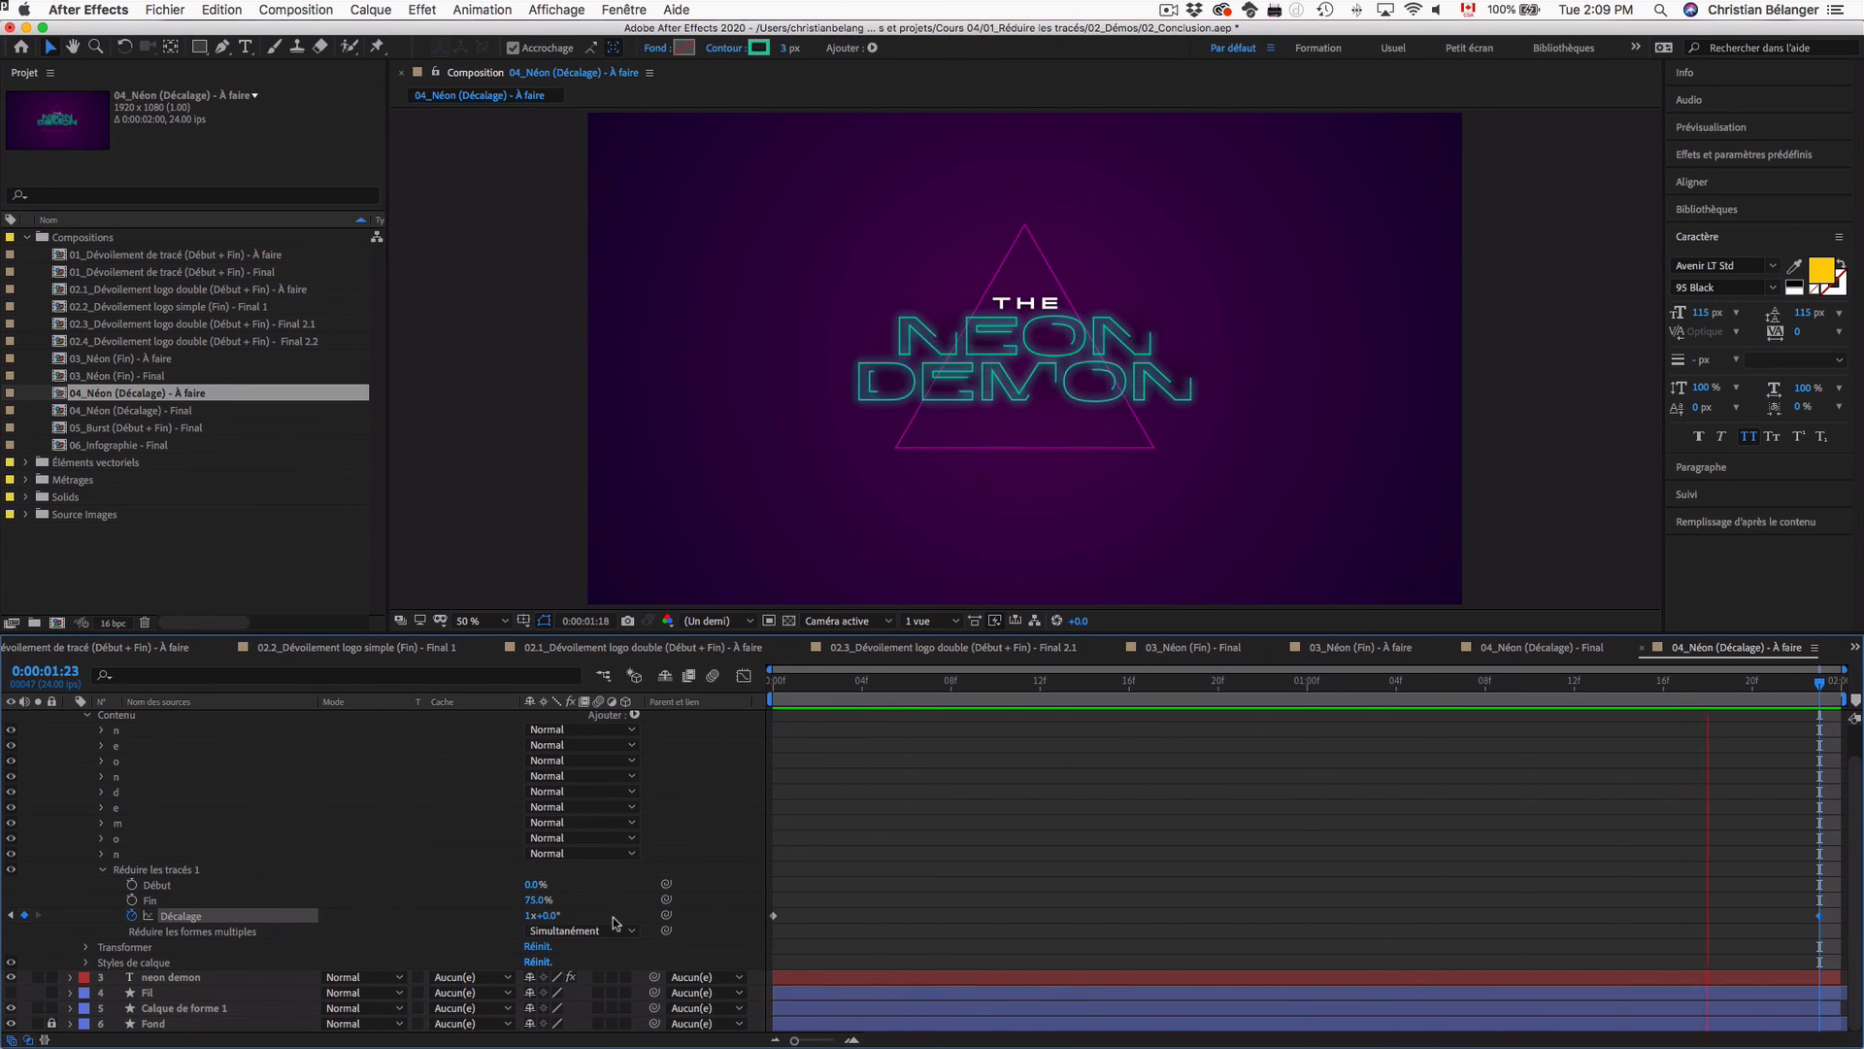
{"action": "key", "text": "space"}
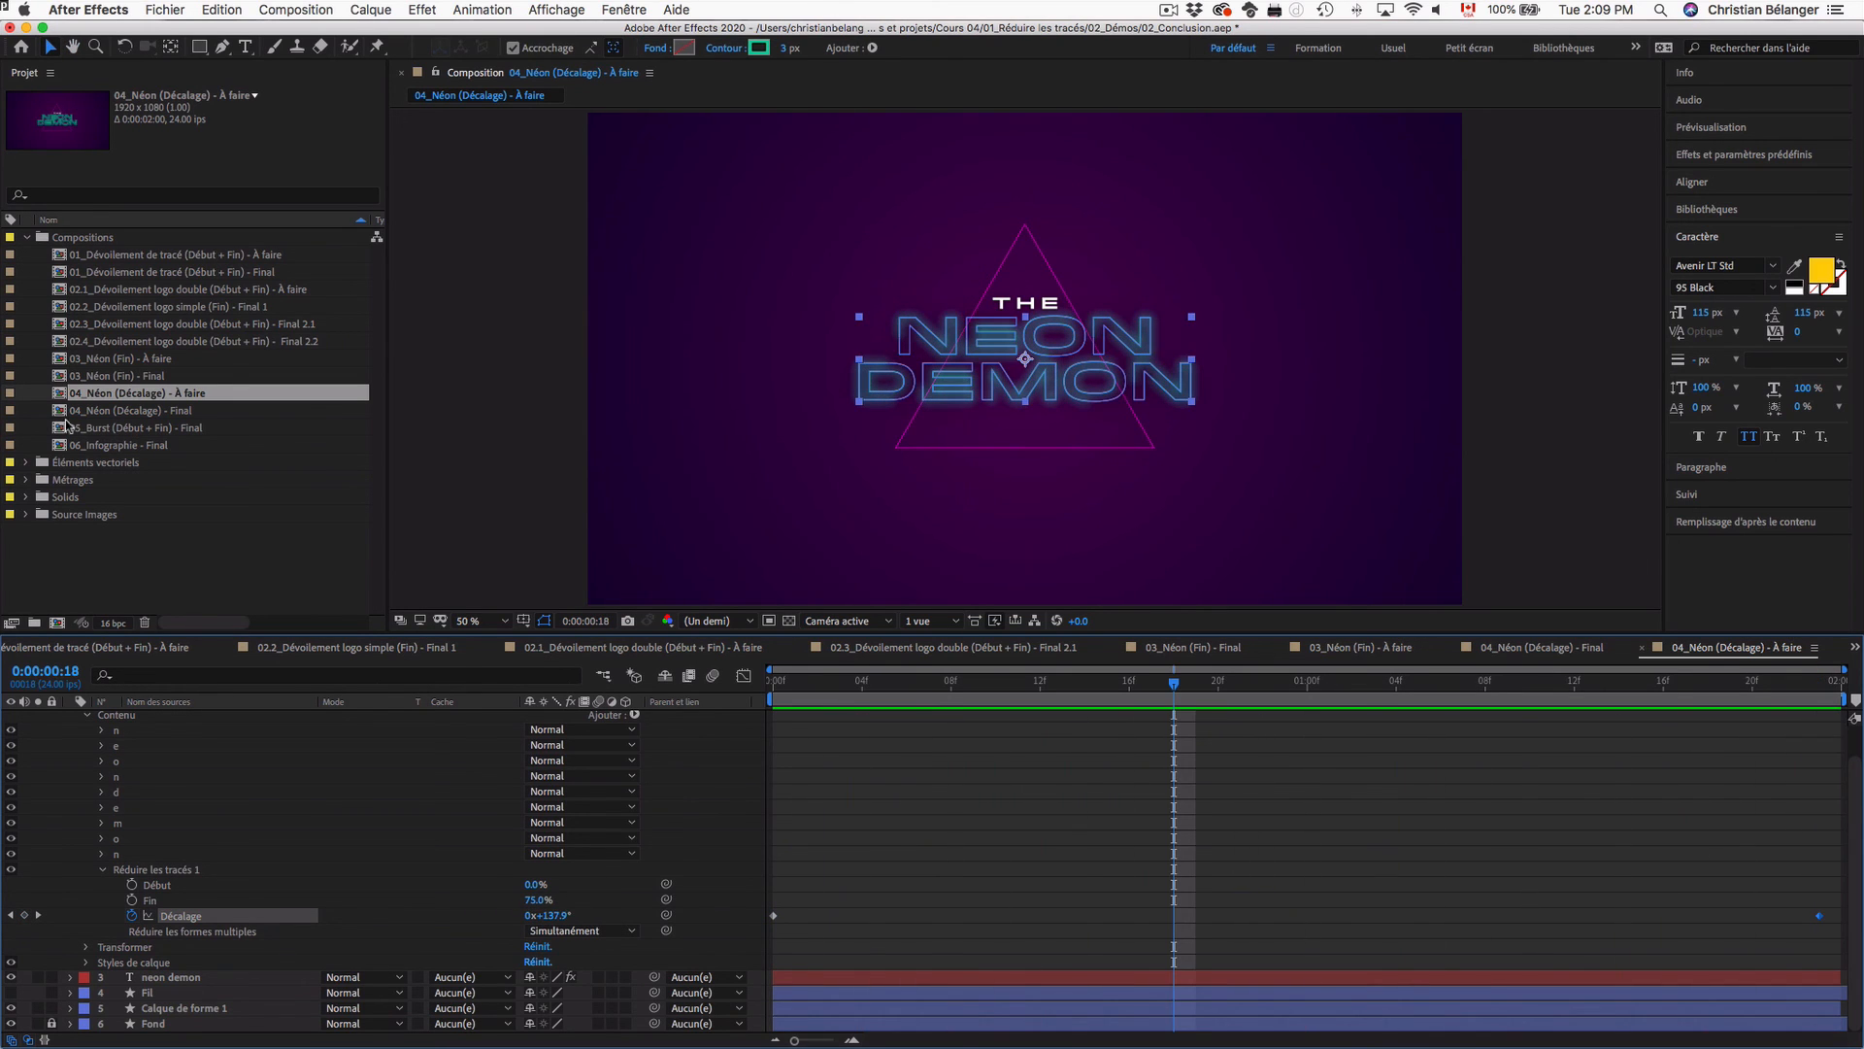
Step: Open and play back the finished compositions 05_Burst (Début + Fin) - Final and 06_Infographie - Final
{"action": "double_click", "coordinate": [138, 424]}
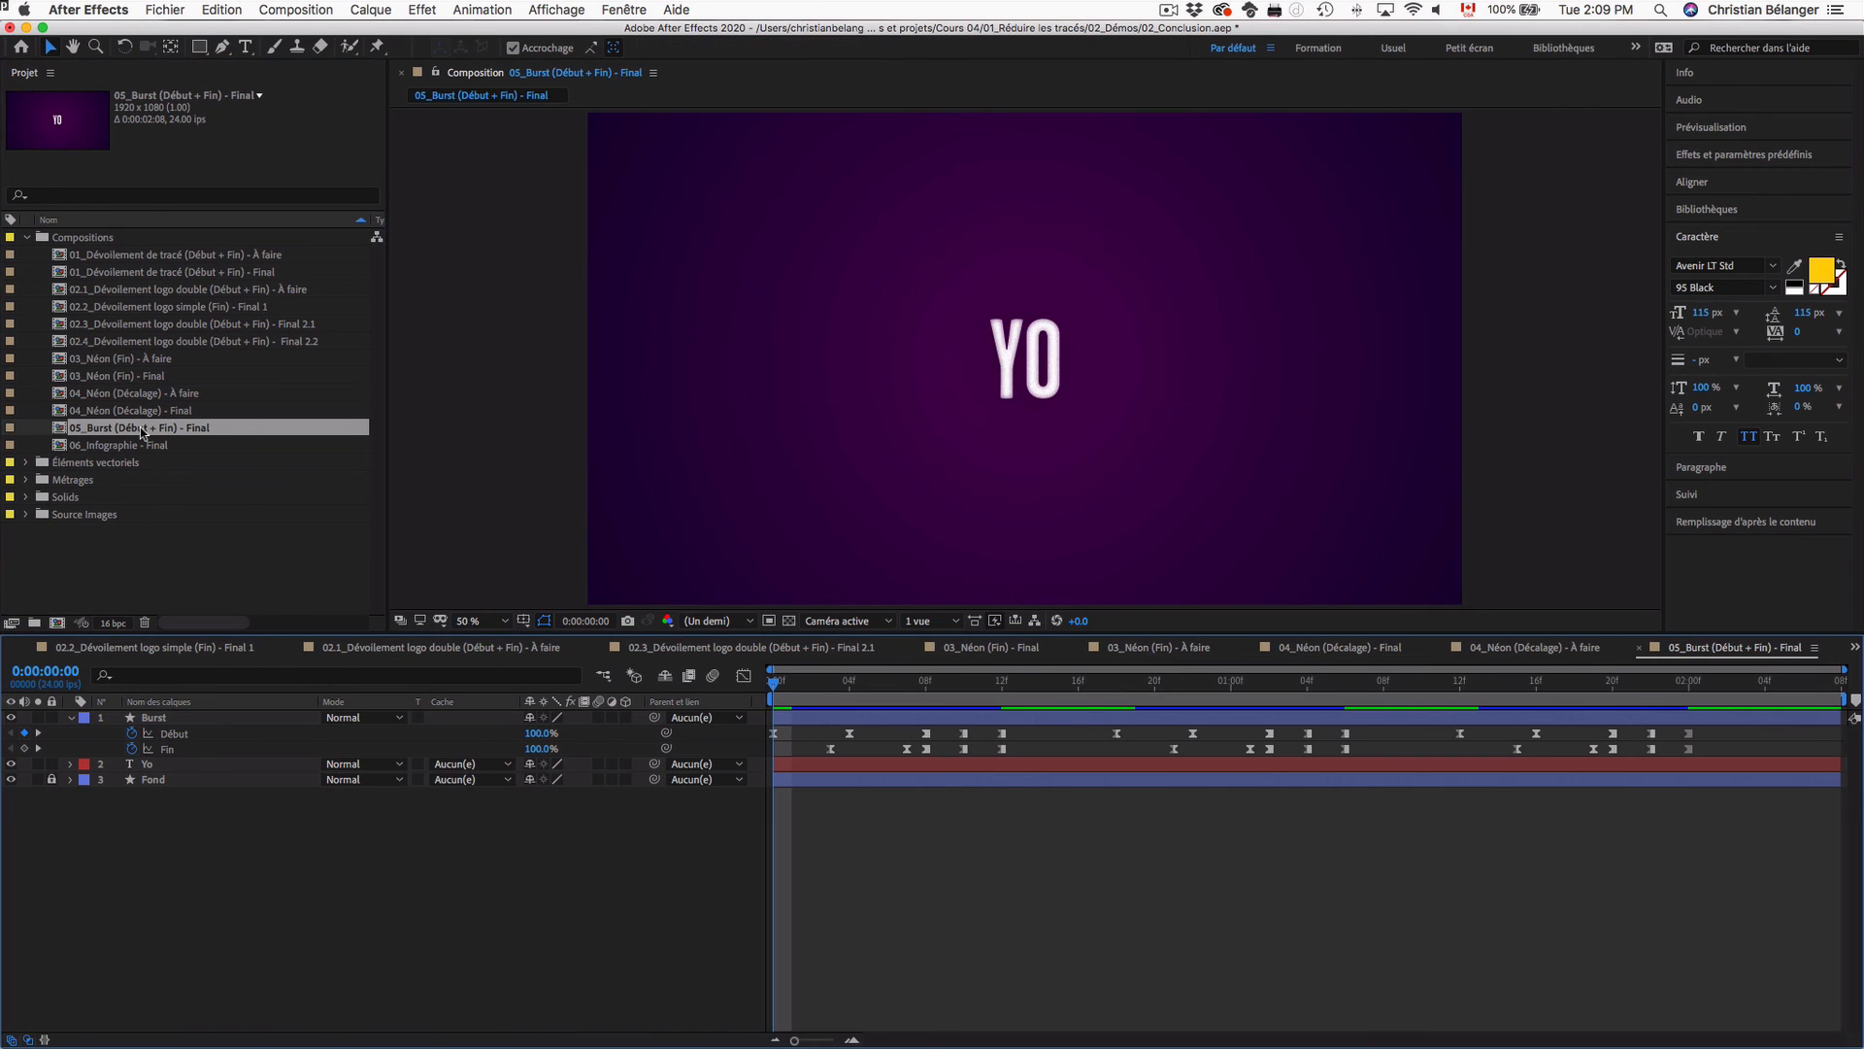
{"action": "key", "text": "space"}
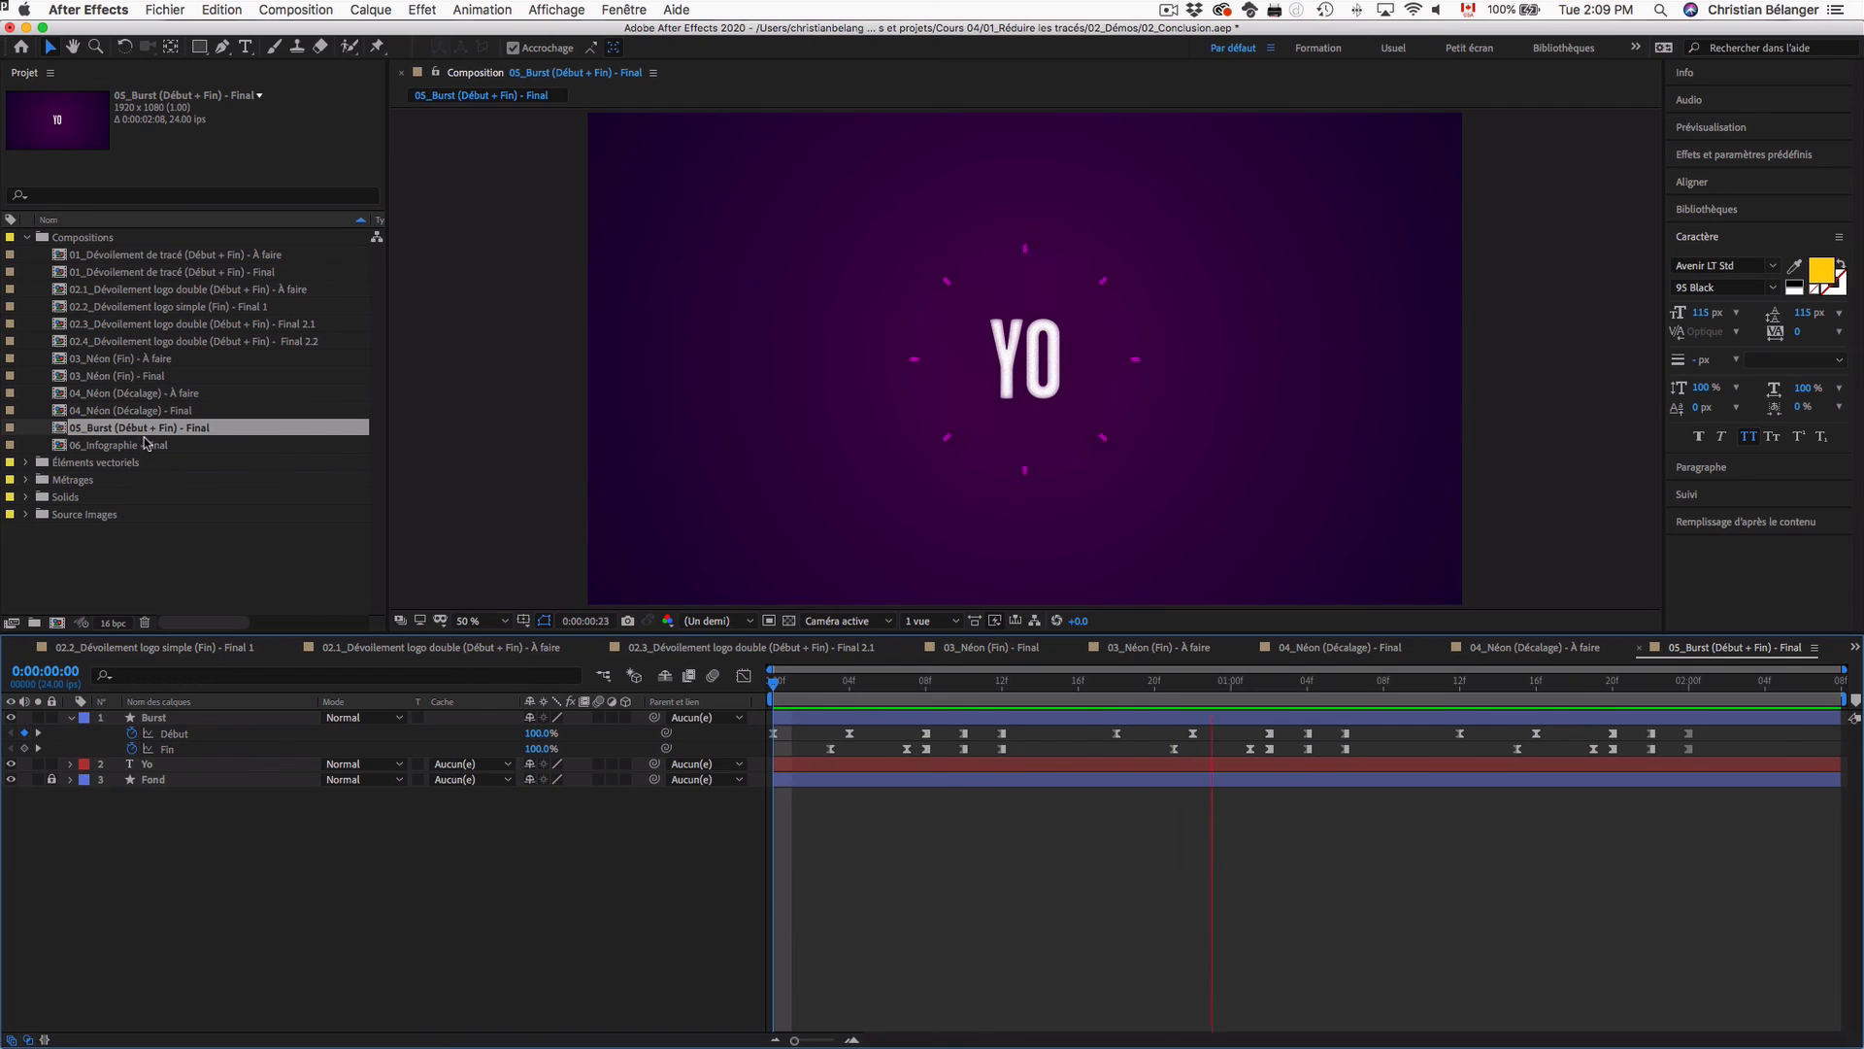
{"action": "double_click", "coordinate": [123, 444]}
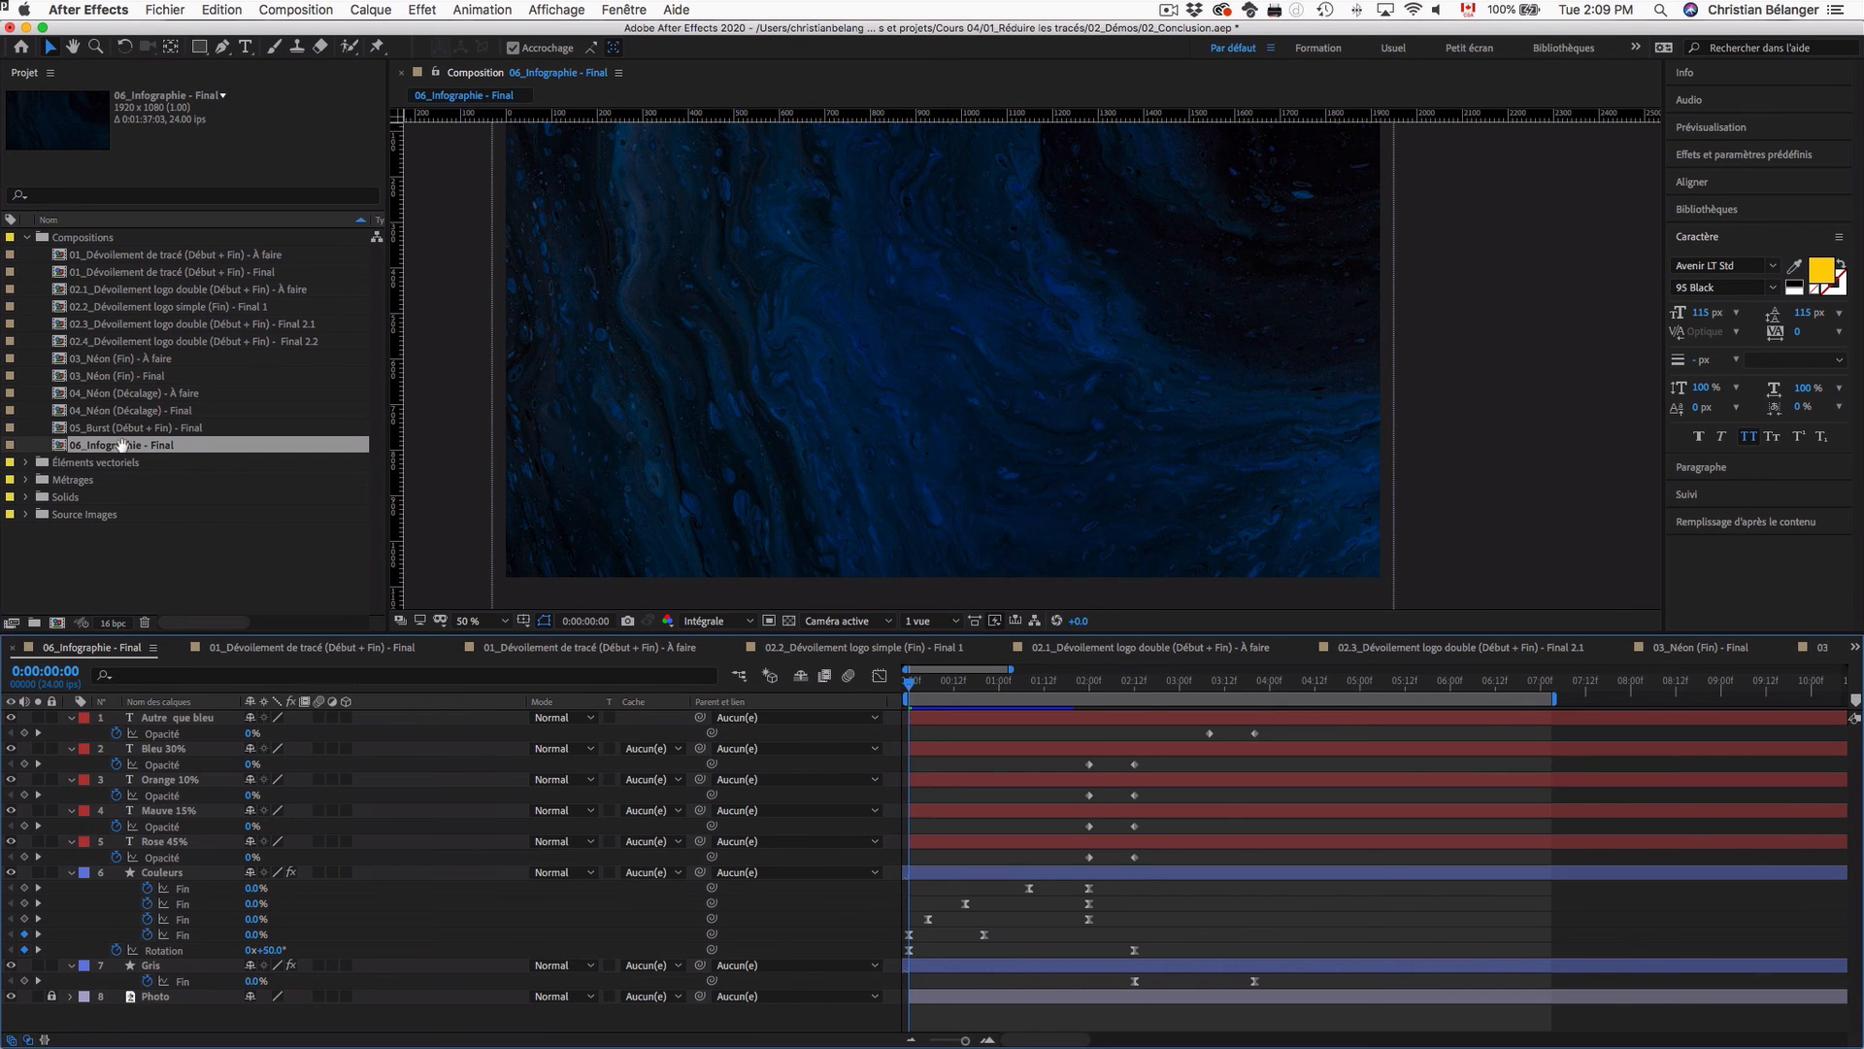
{"action": "key", "text": "space"}
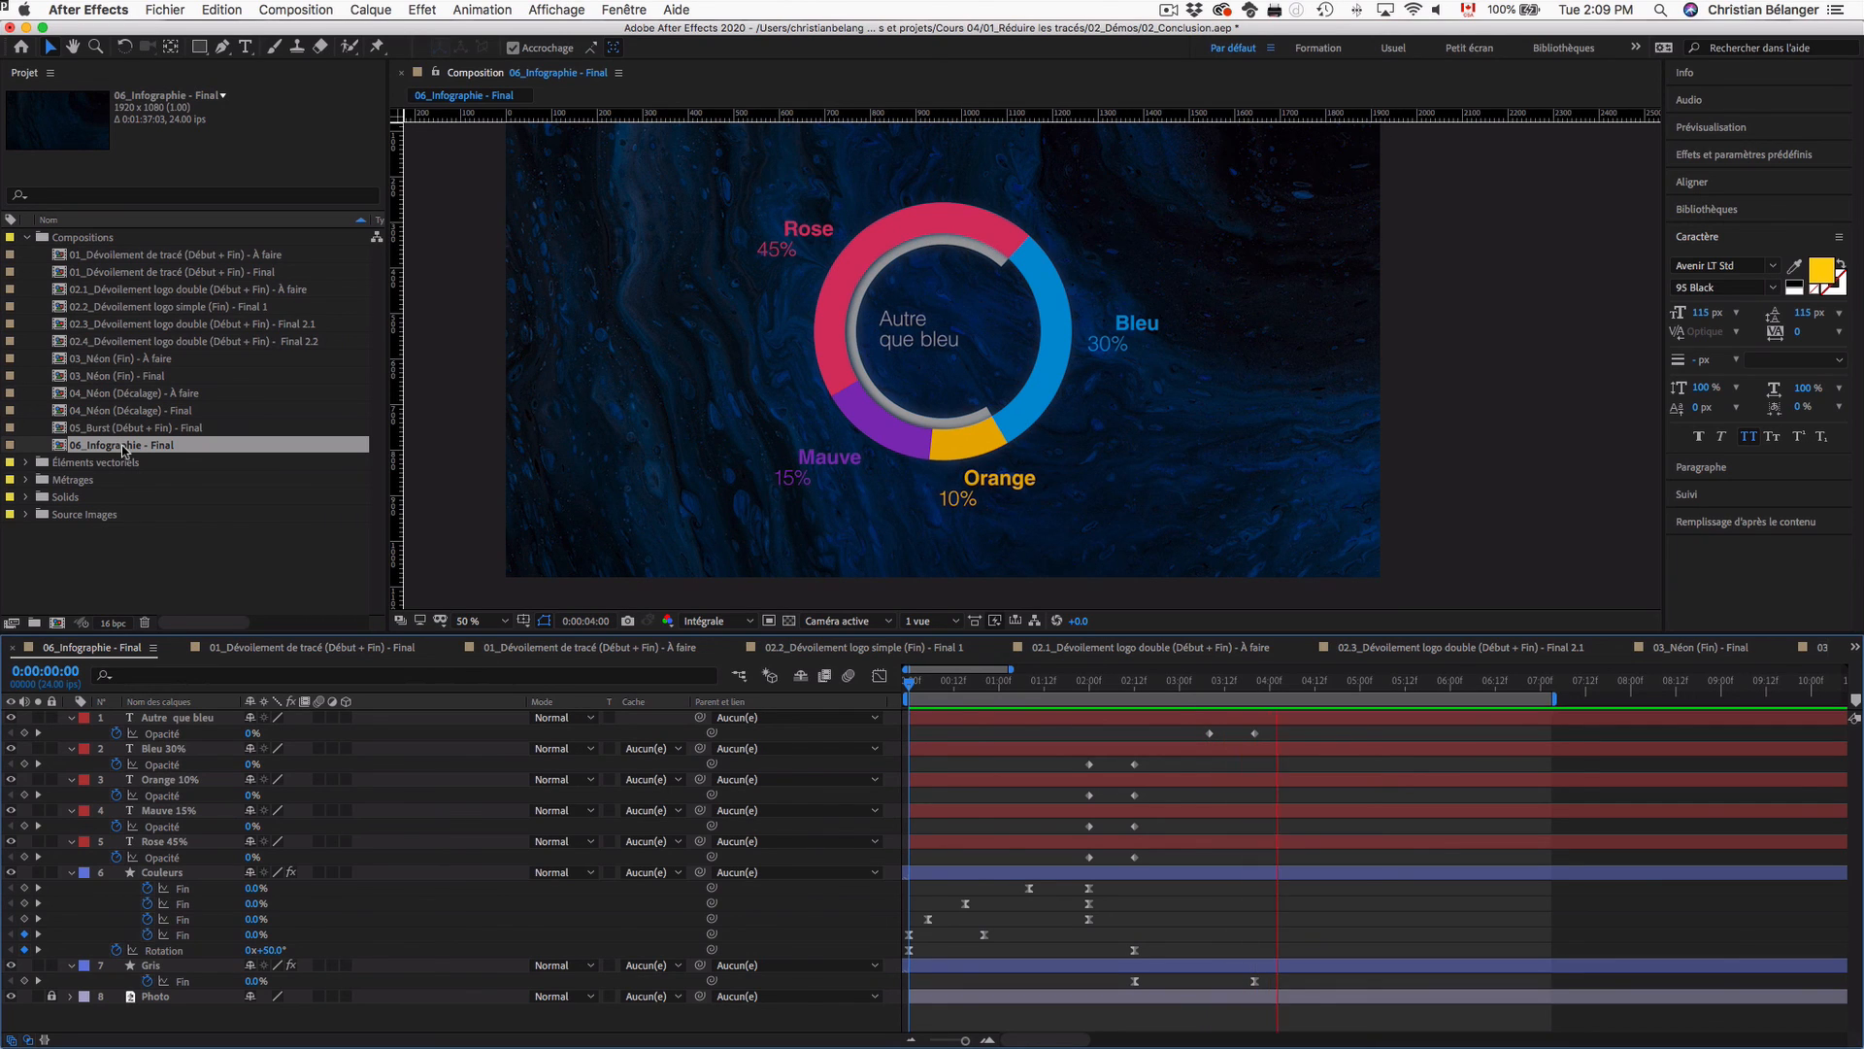
{"action": "key", "text": "space"}
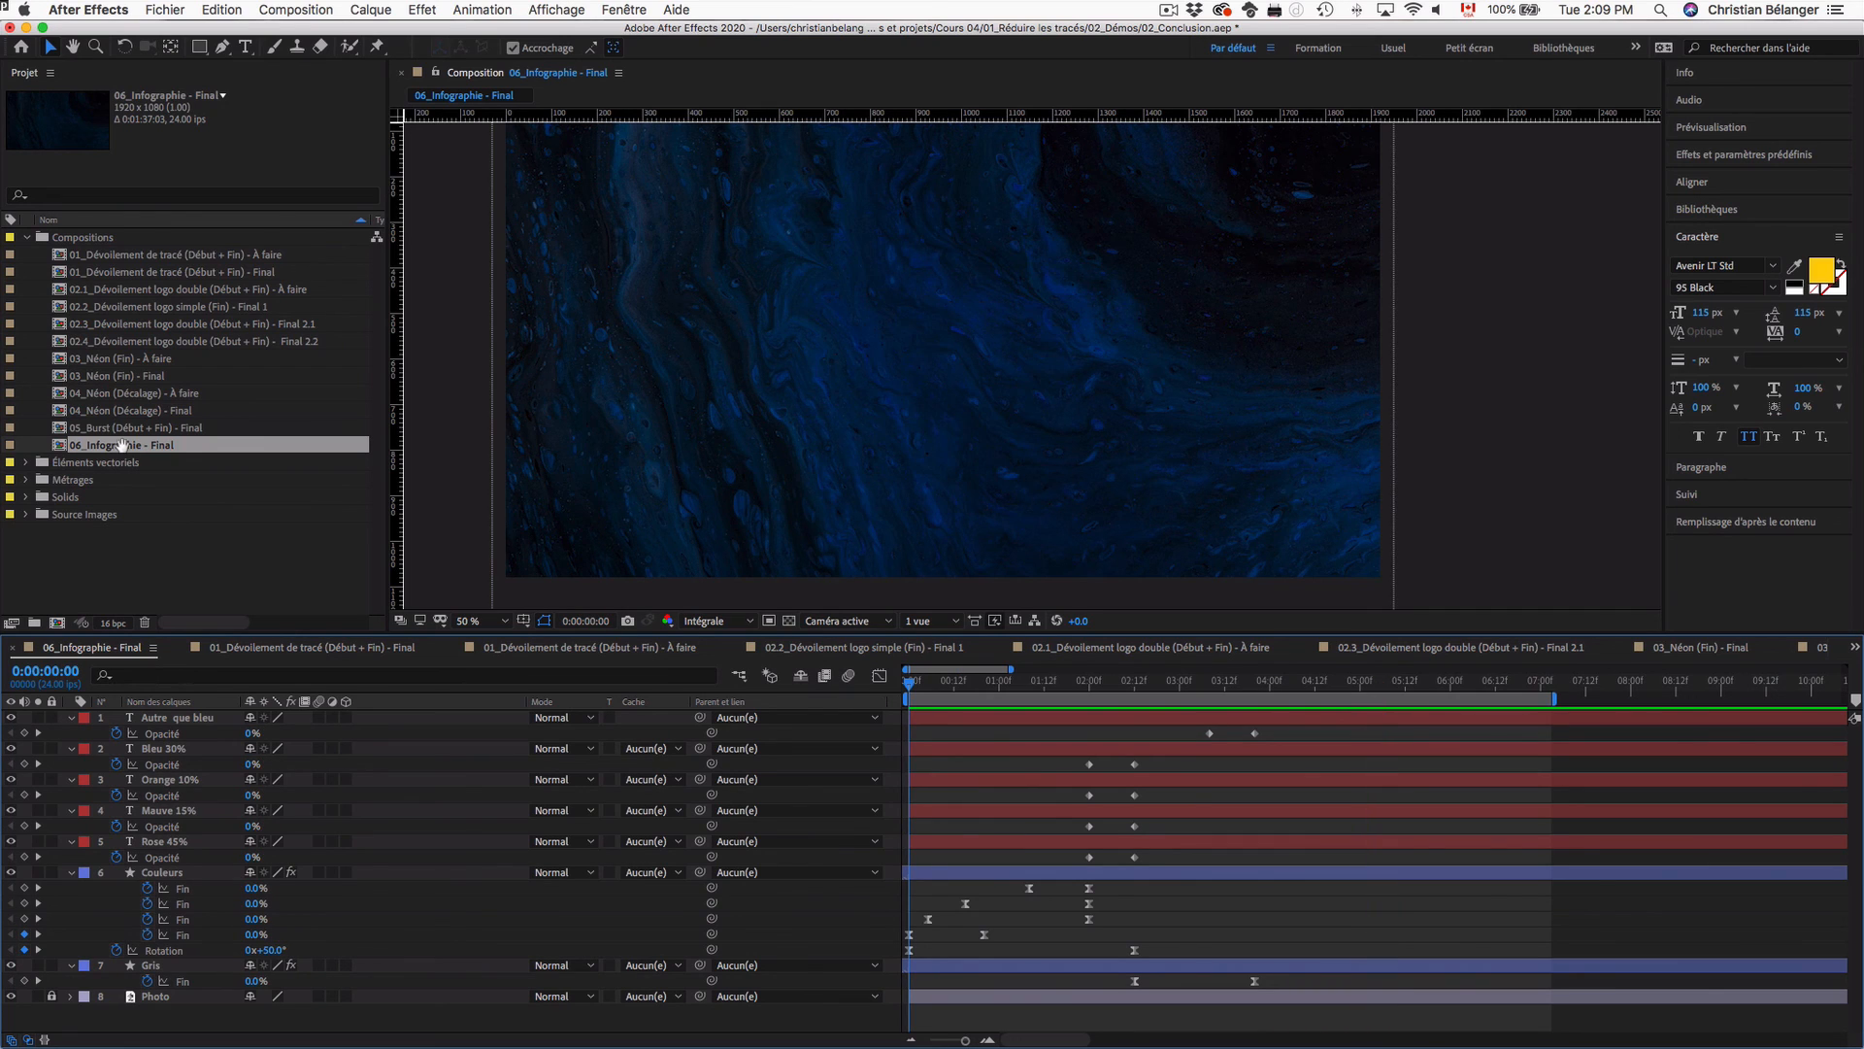
{"action": "key", "text": "space"}
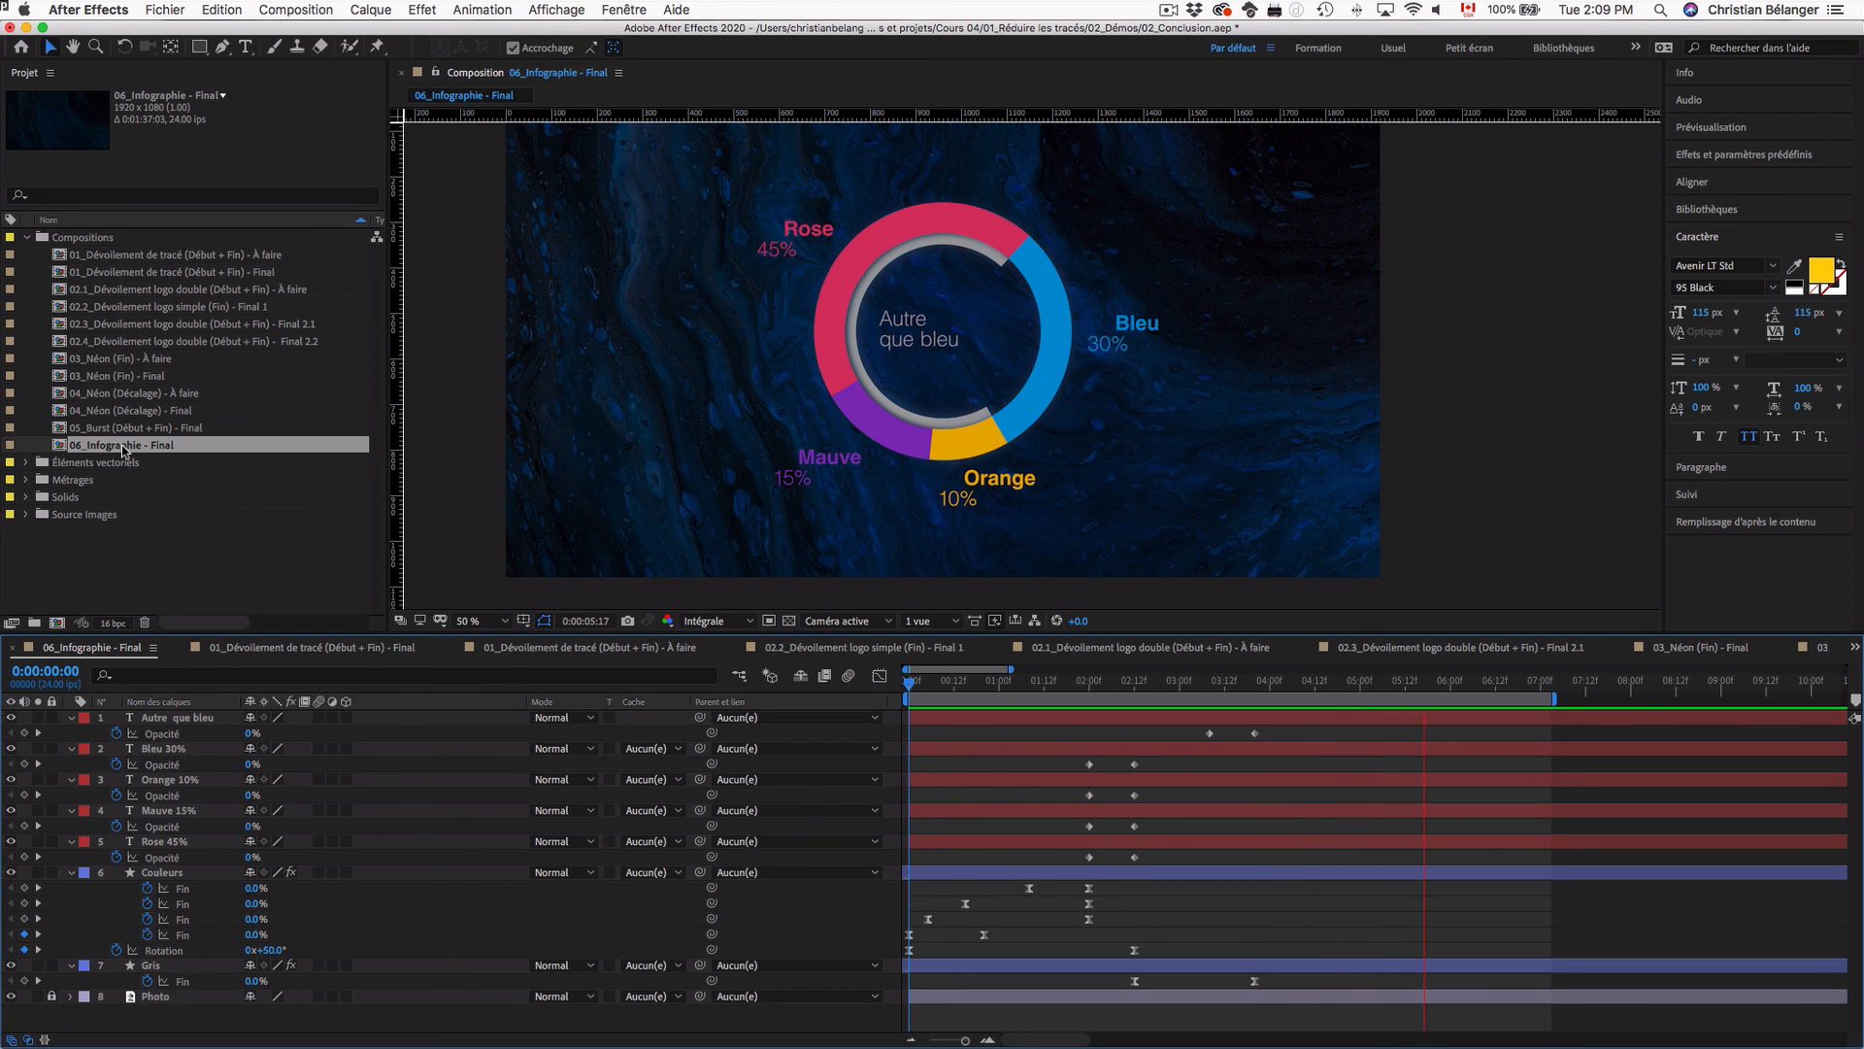
{"action": "key", "text": "space"}
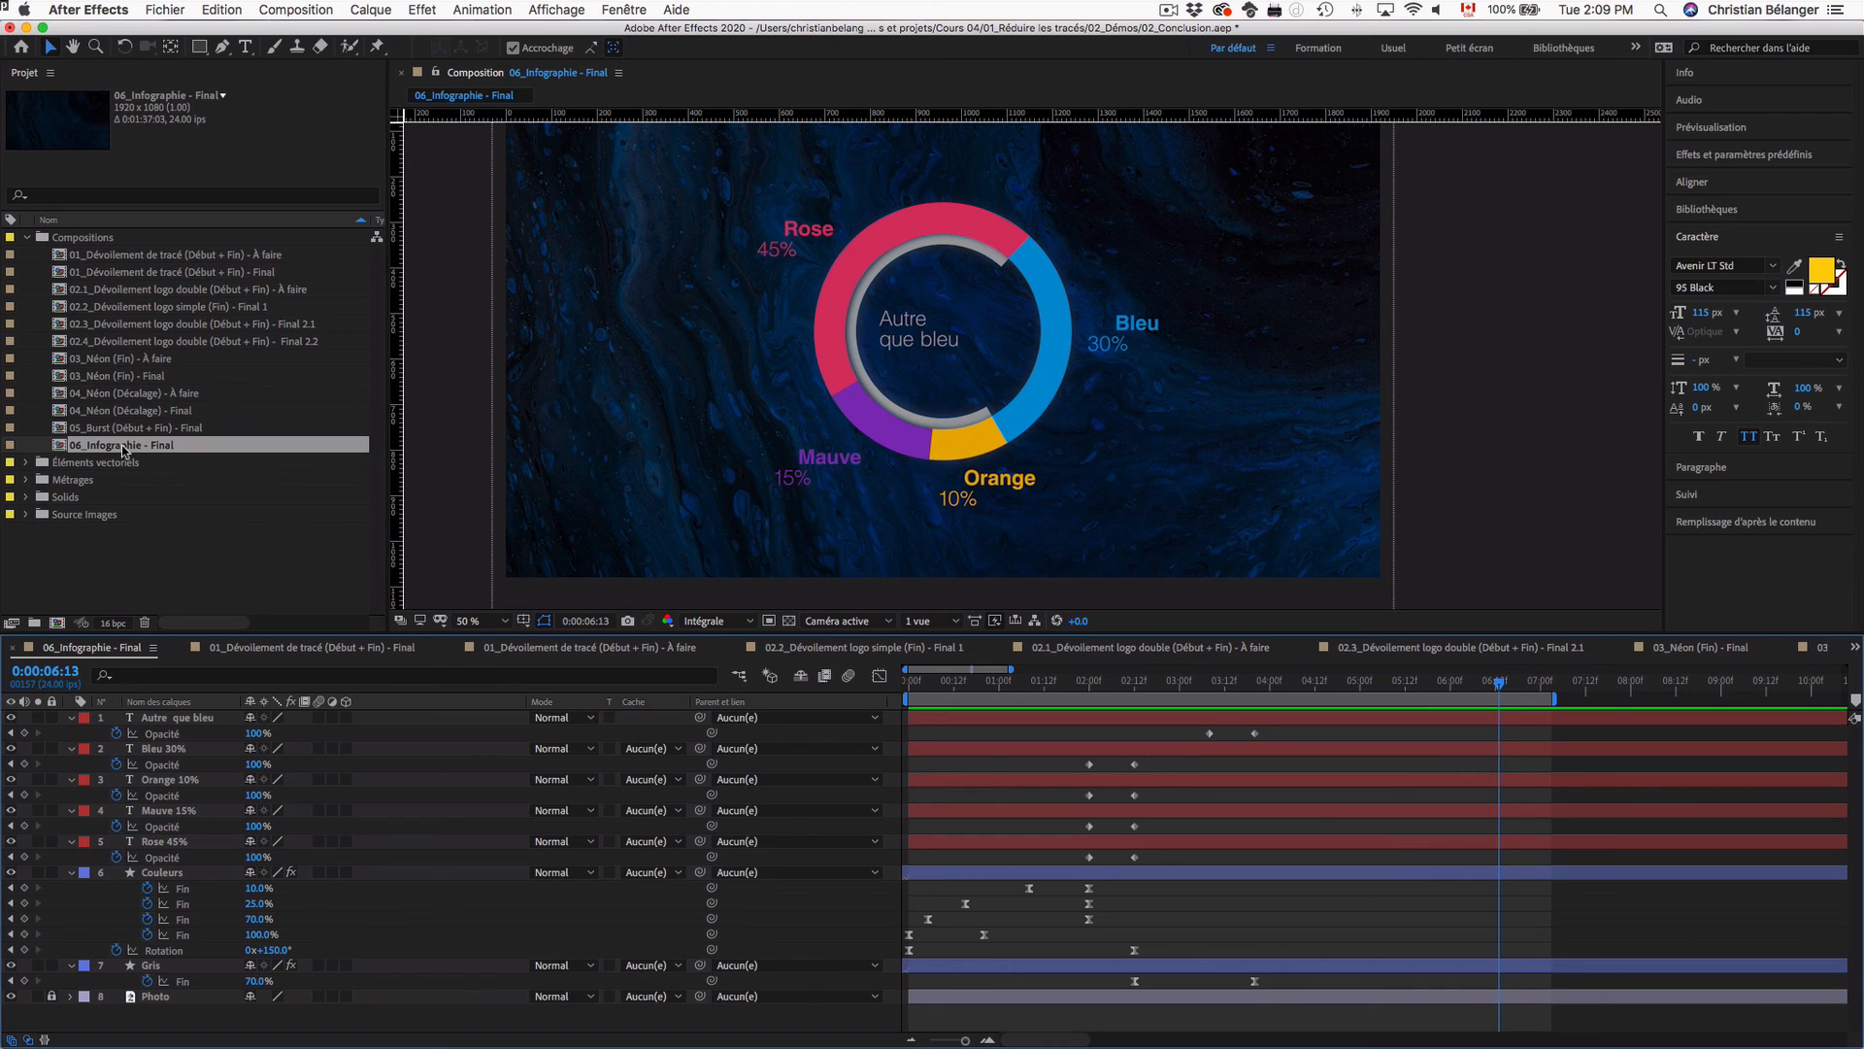
Step: Review the final compositions from 05_Burst back through both neon versions and 02.4 to 01_Dévoilement de tracé (Début + Fin) - Final
{"action": "double_click", "coordinate": [126, 434]}
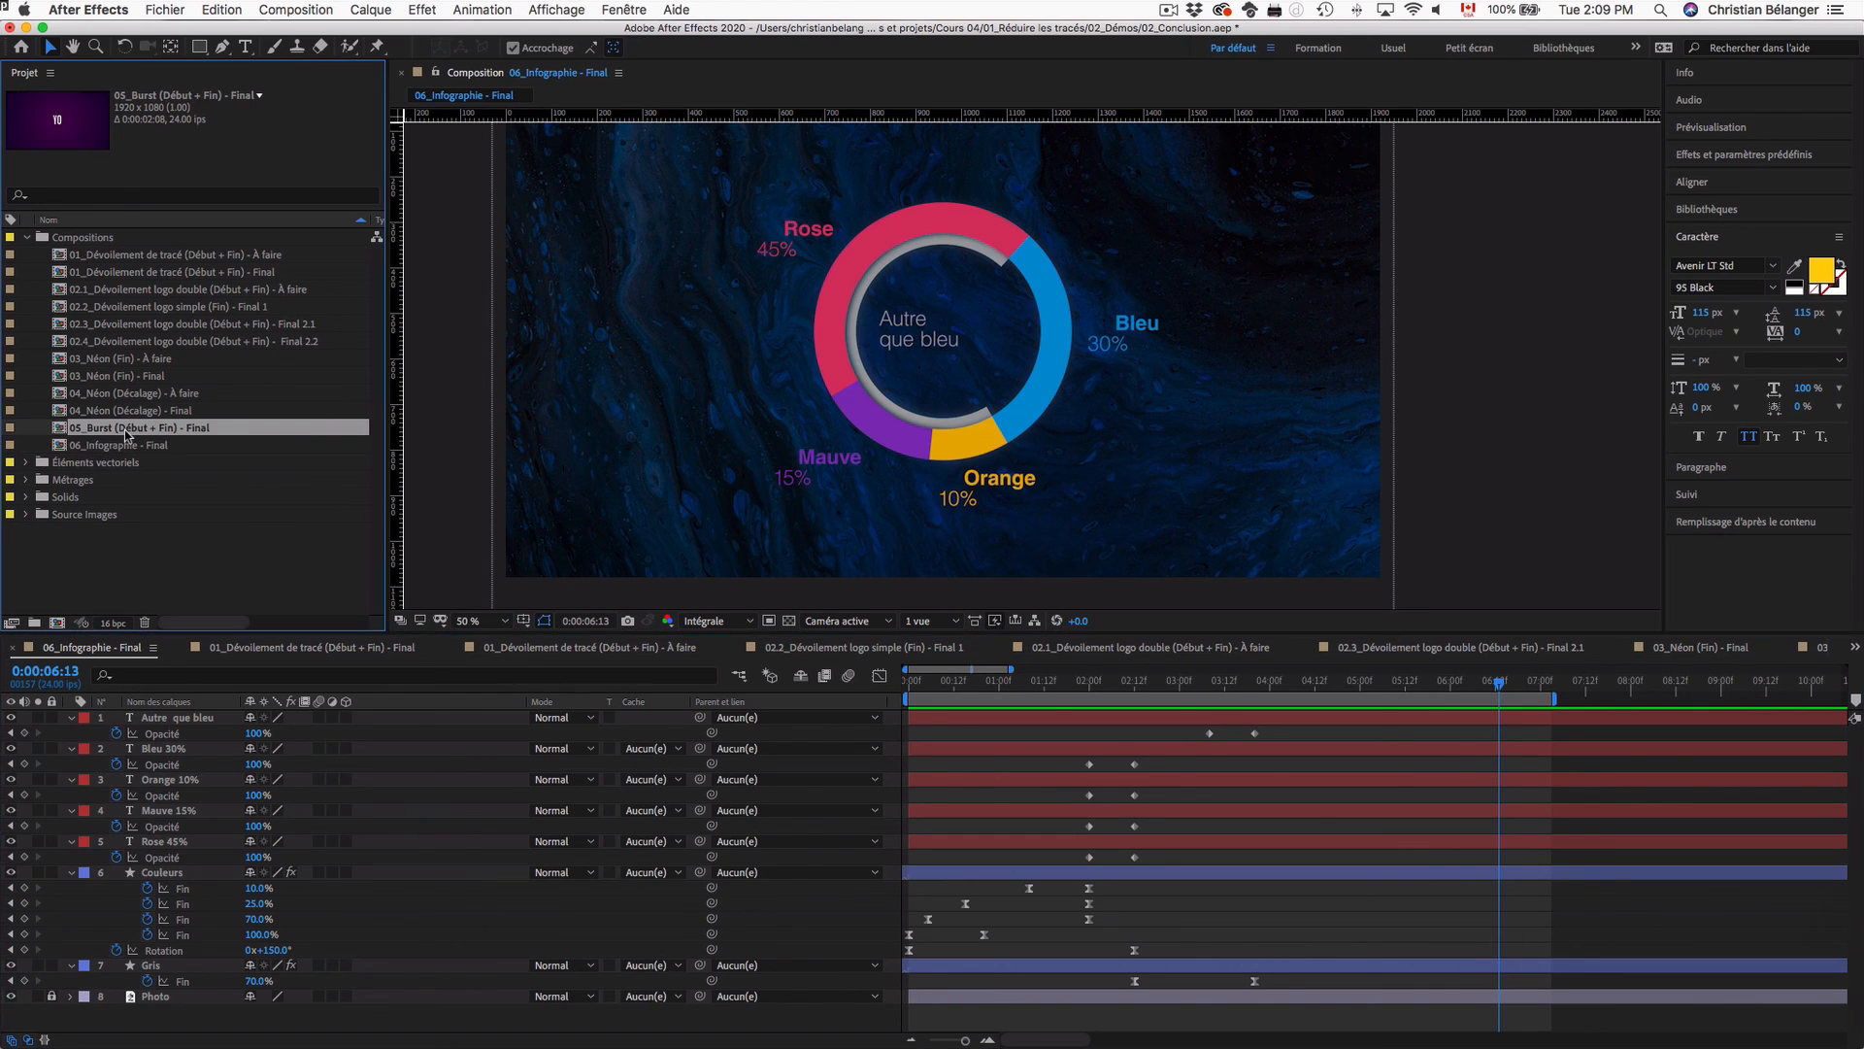
{"action": "key", "text": "space"}
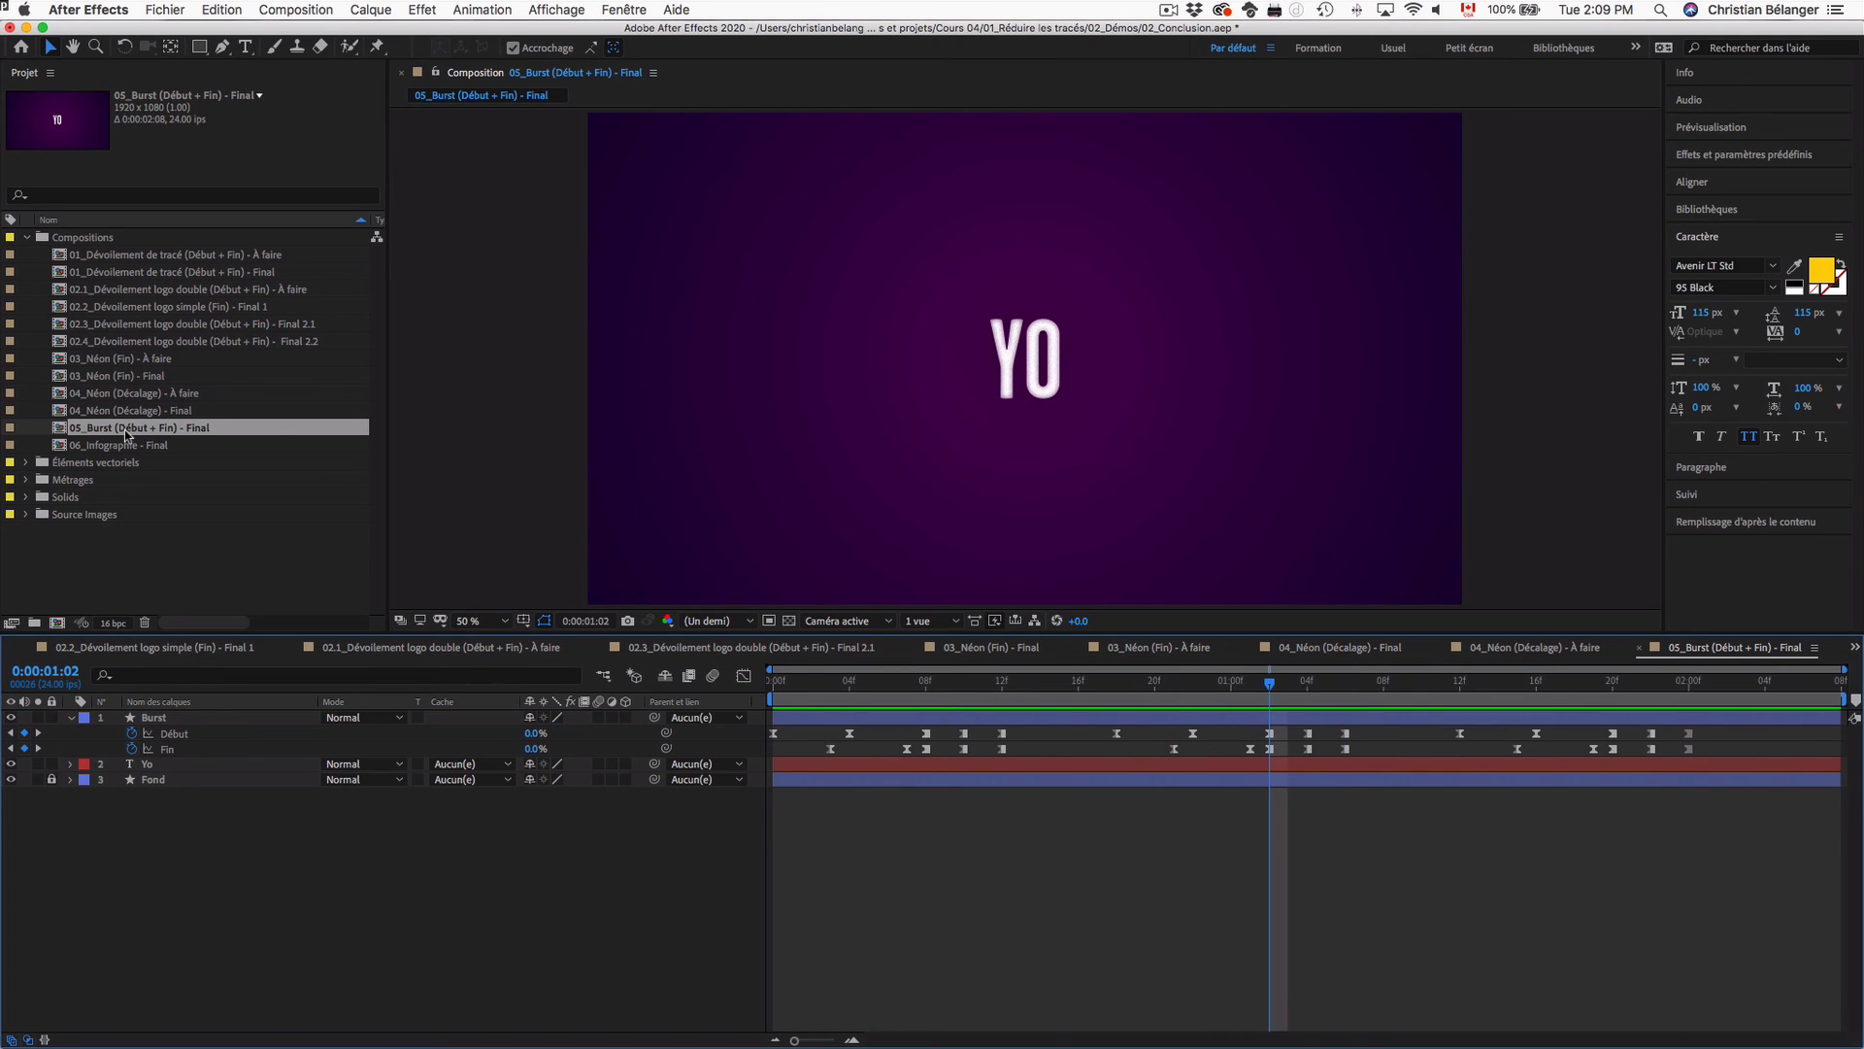
{"action": "double_click", "coordinate": [133, 412]}
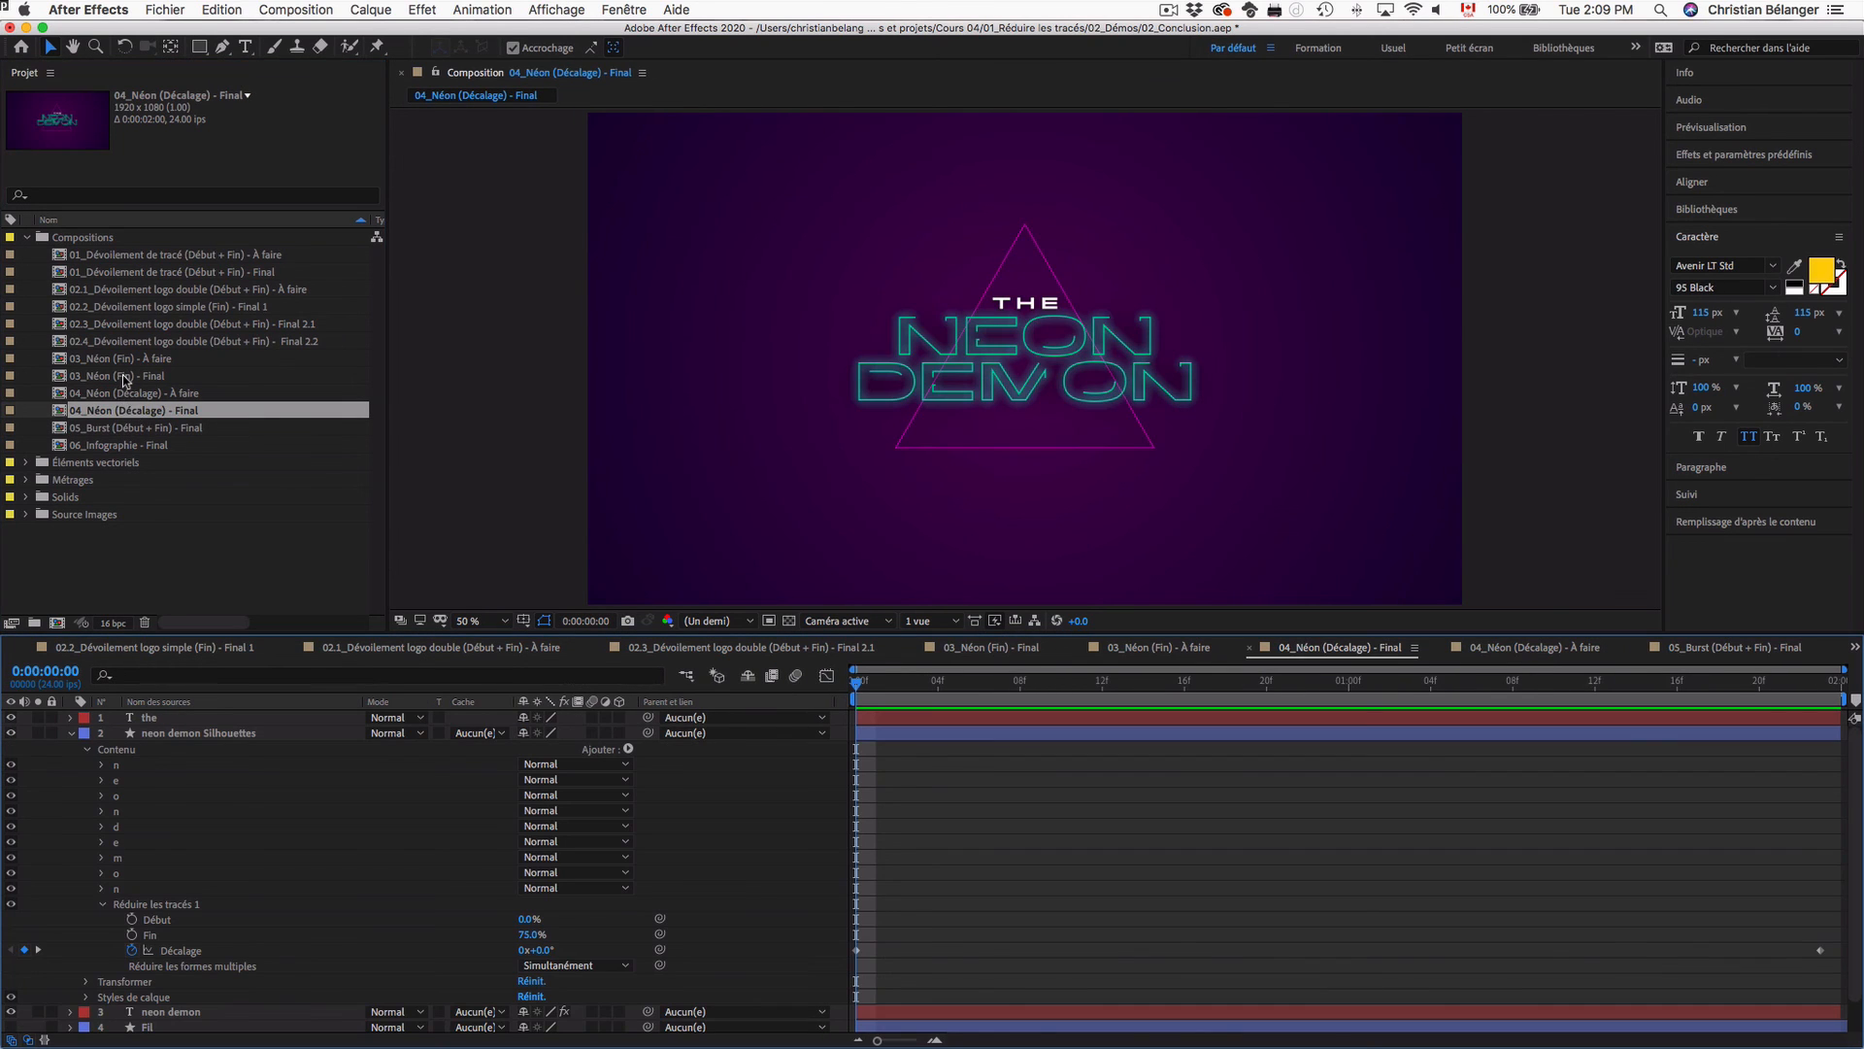
{"action": "double_click", "coordinate": [125, 377]}
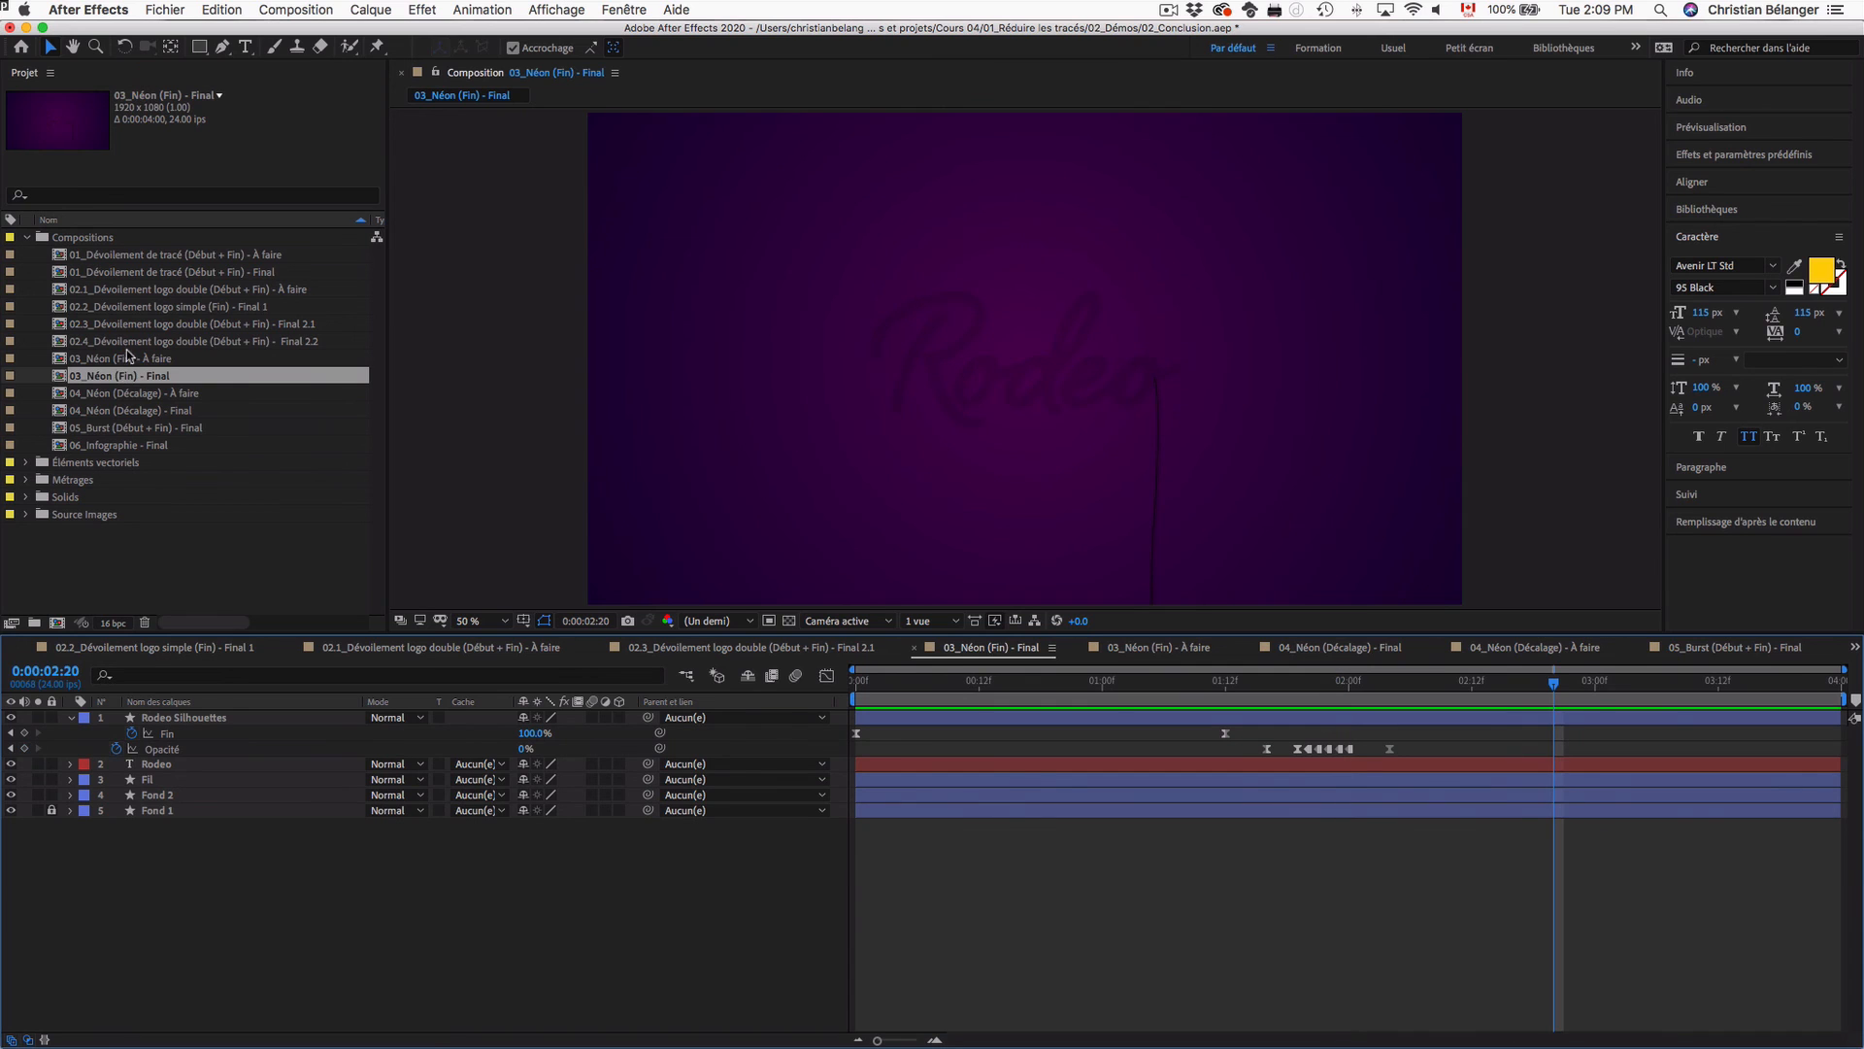
{"action": "double_click", "coordinate": [132, 343]}
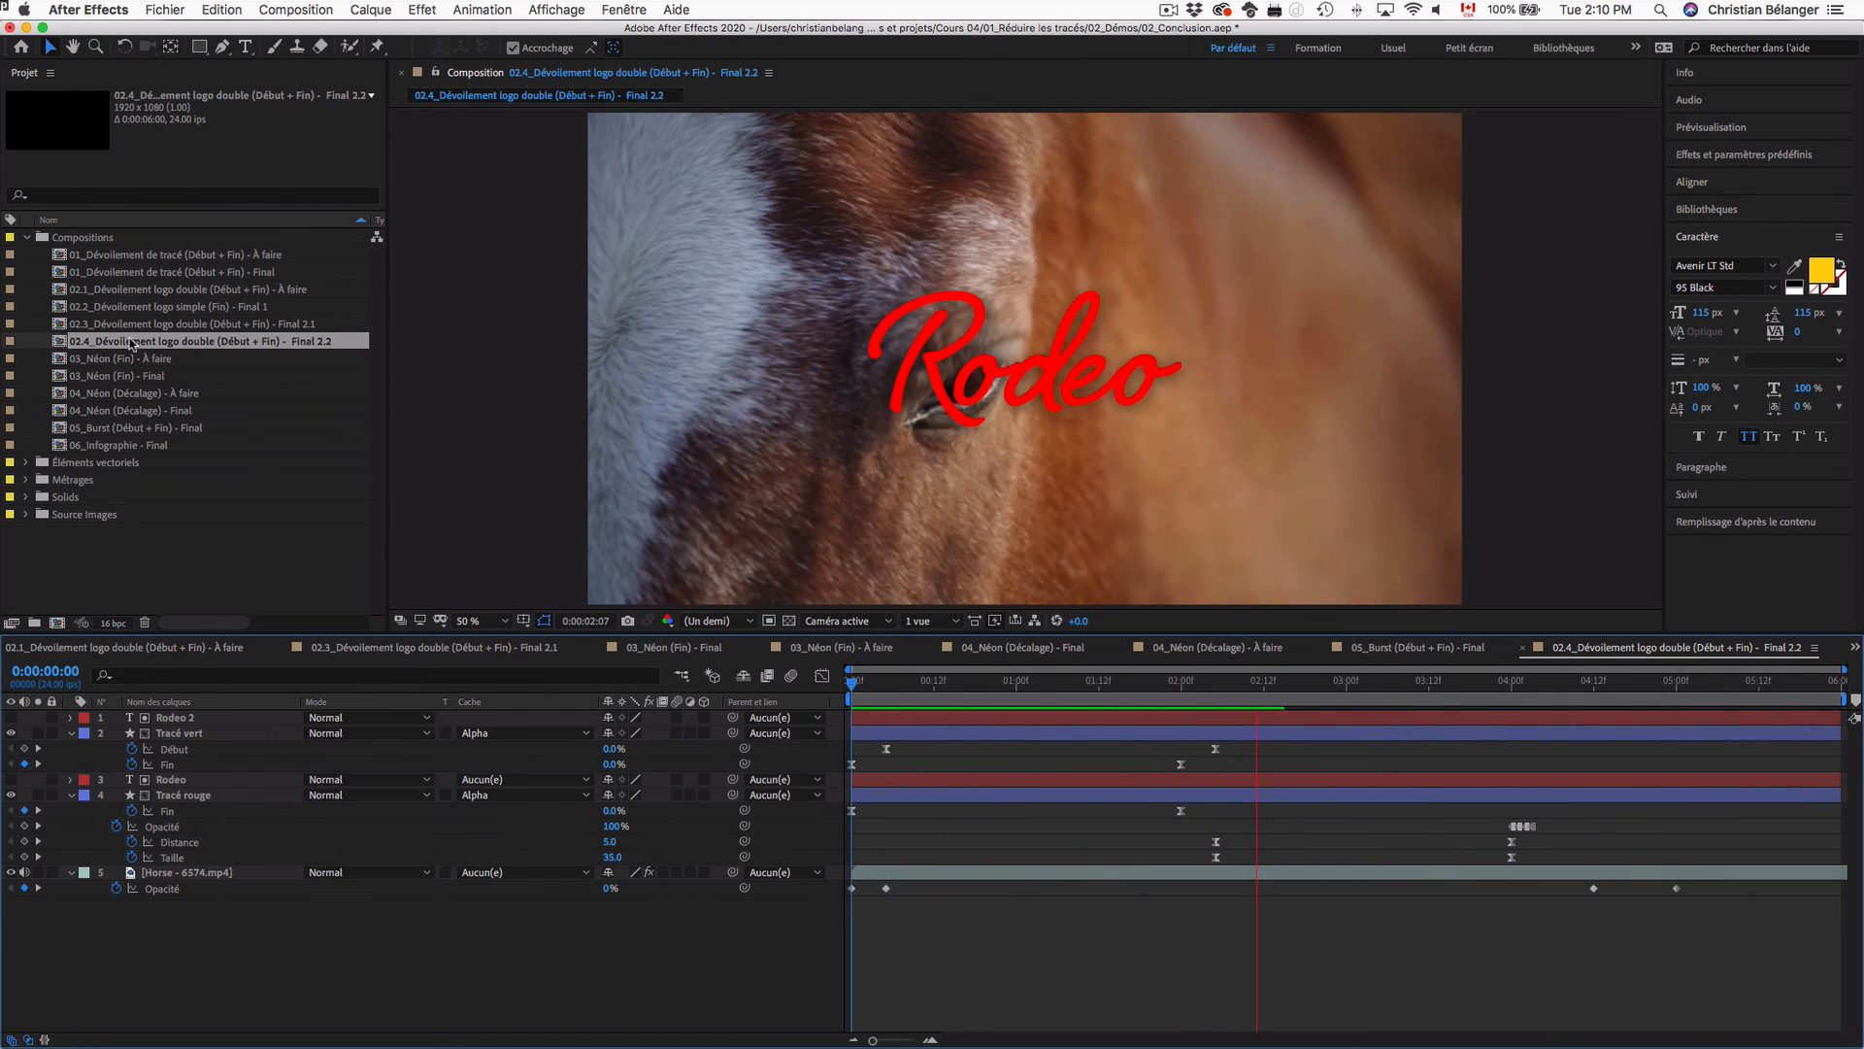
{"action": "double_click", "coordinate": [168, 275]}
{"action": "key", "text": "space"}
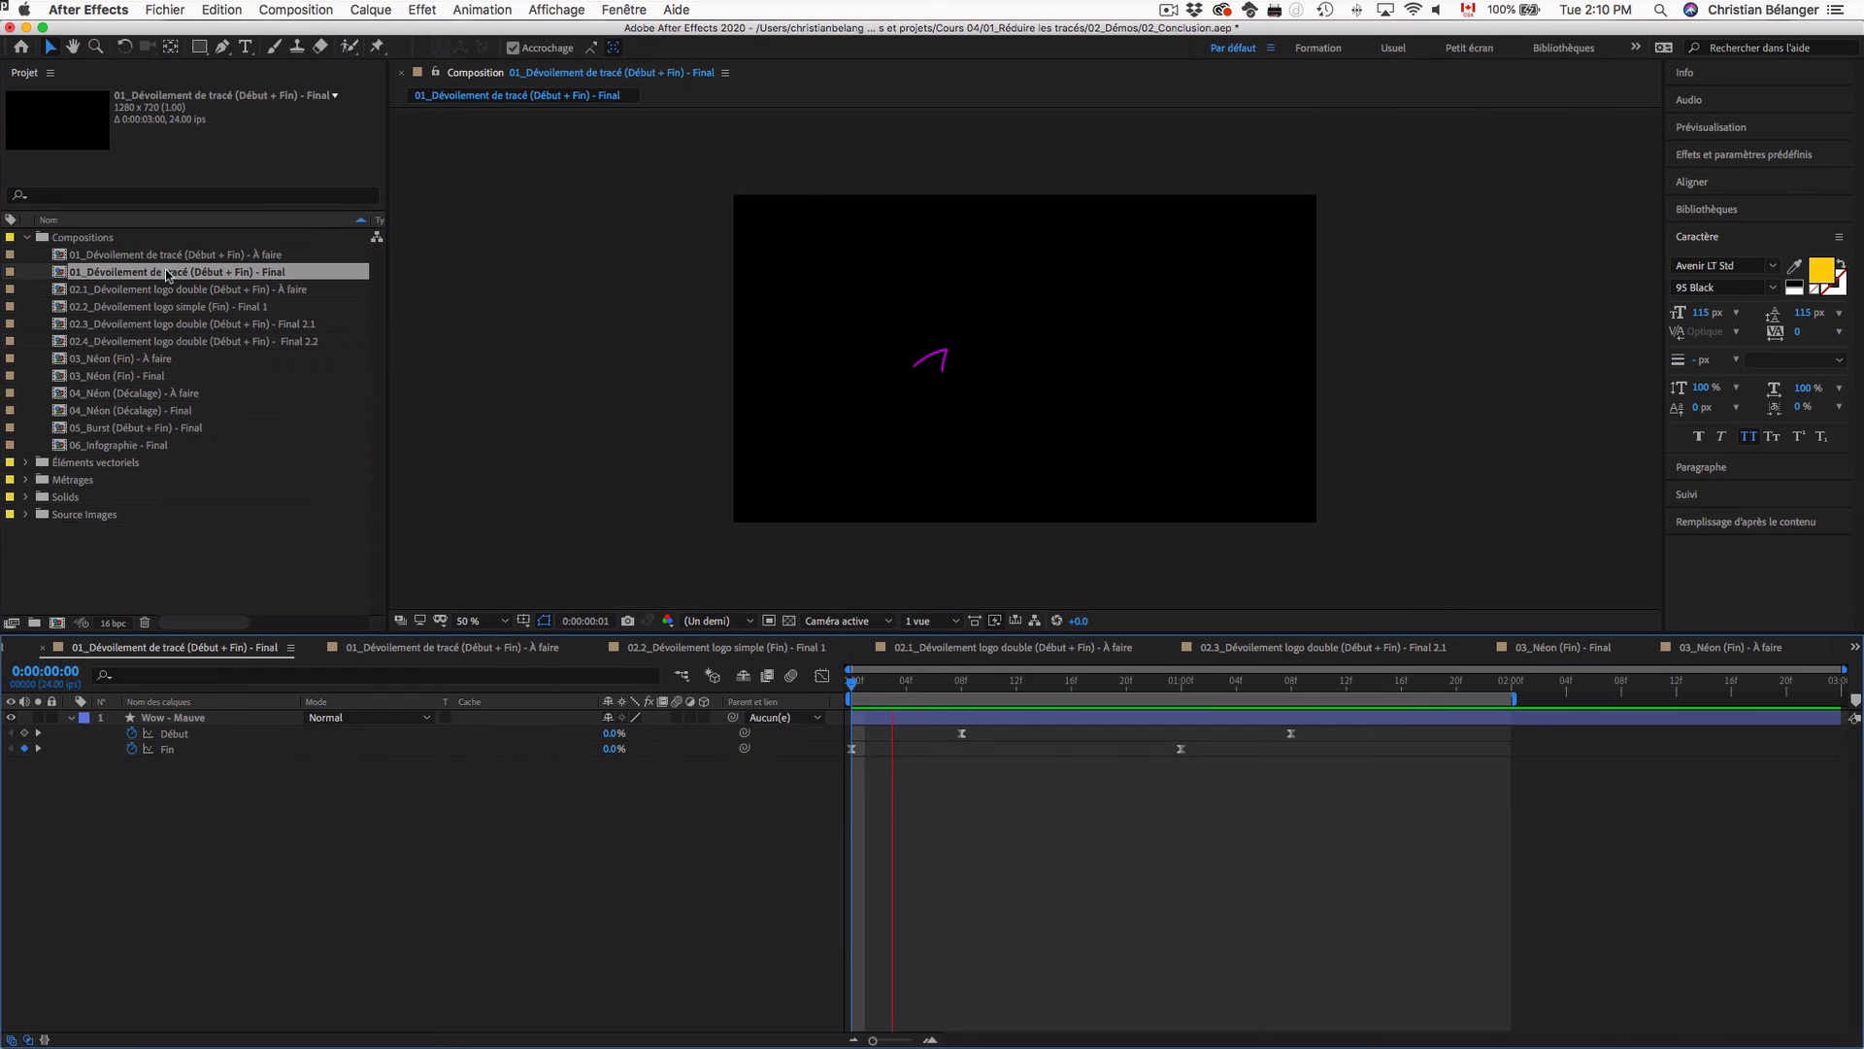